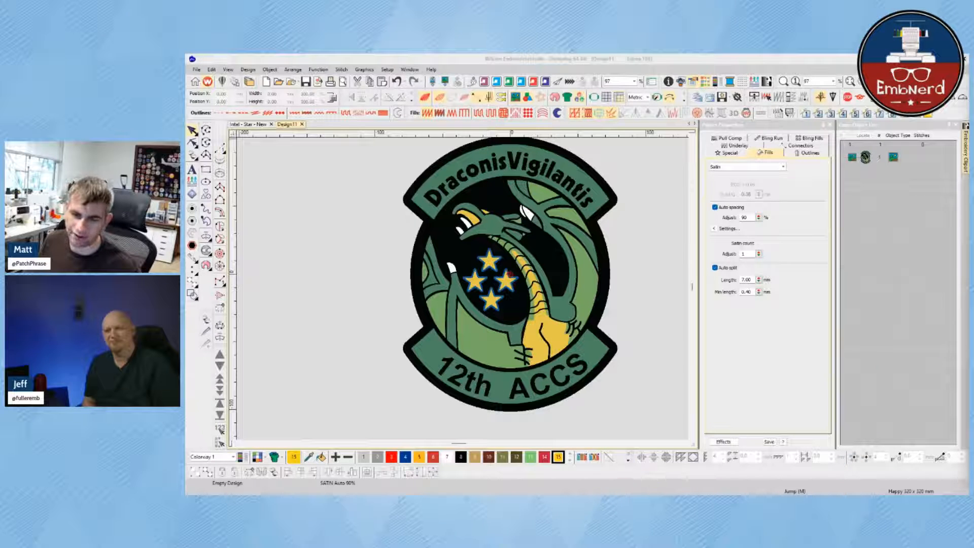
- Examine the numbered stitch-order image of the dragon patch in the image viewer and compare it with the artwork in Wilcom EmbroideryStudio
key("alt+Tab")
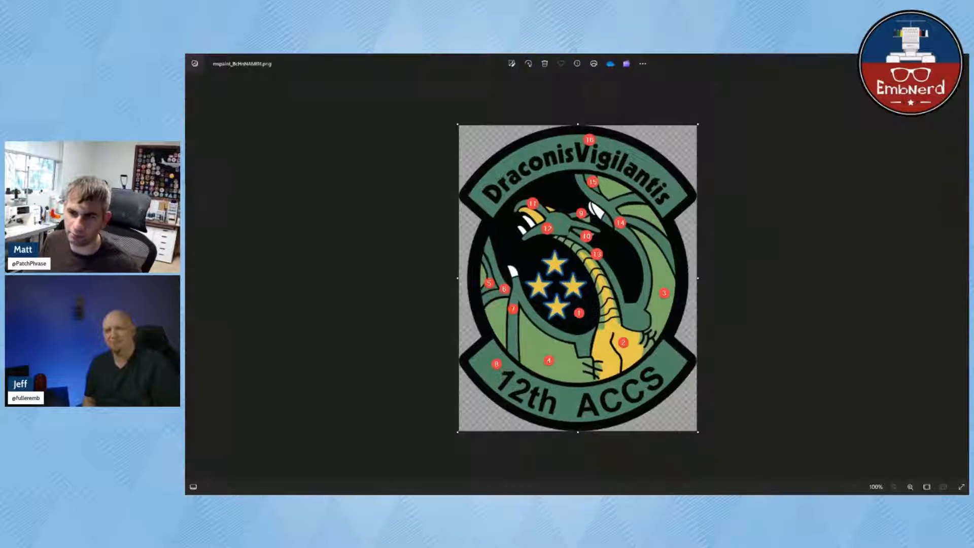
scroll(594, 258, "up", 2)
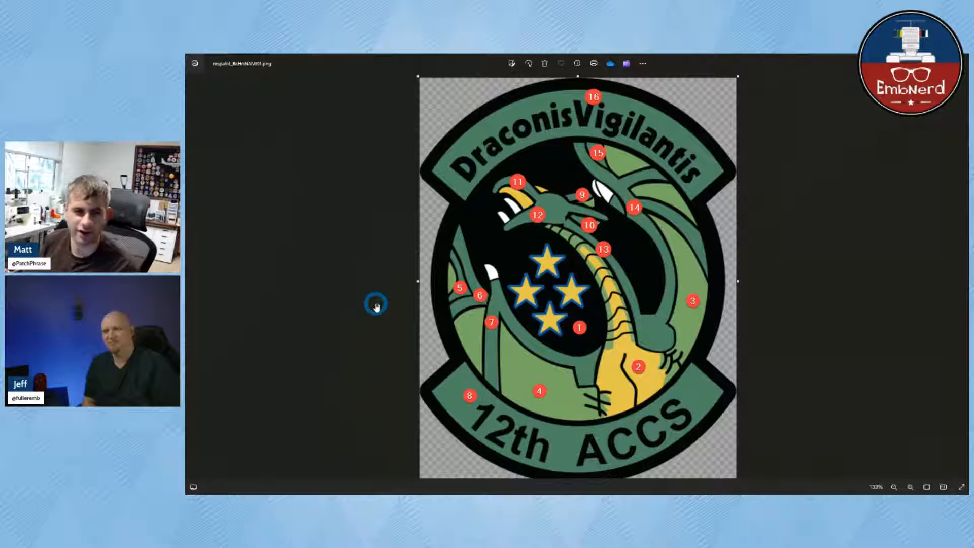
left_click_drag(742, 60, 971, 218)
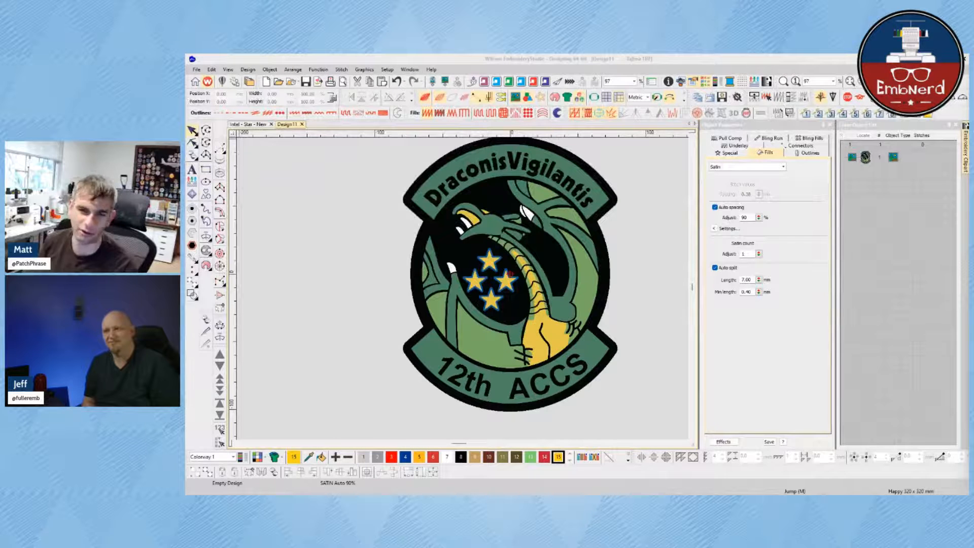
left_click(642, 168)
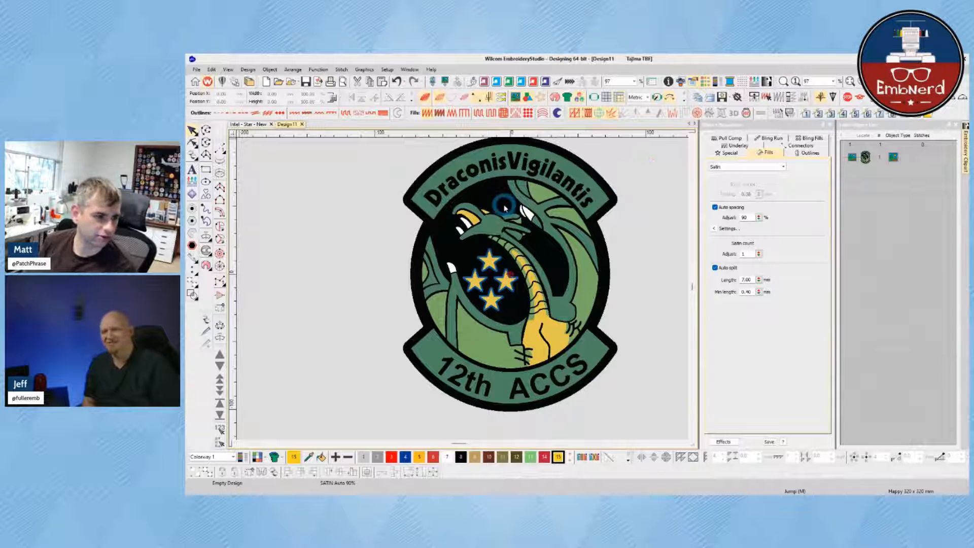
left_click(512, 262)
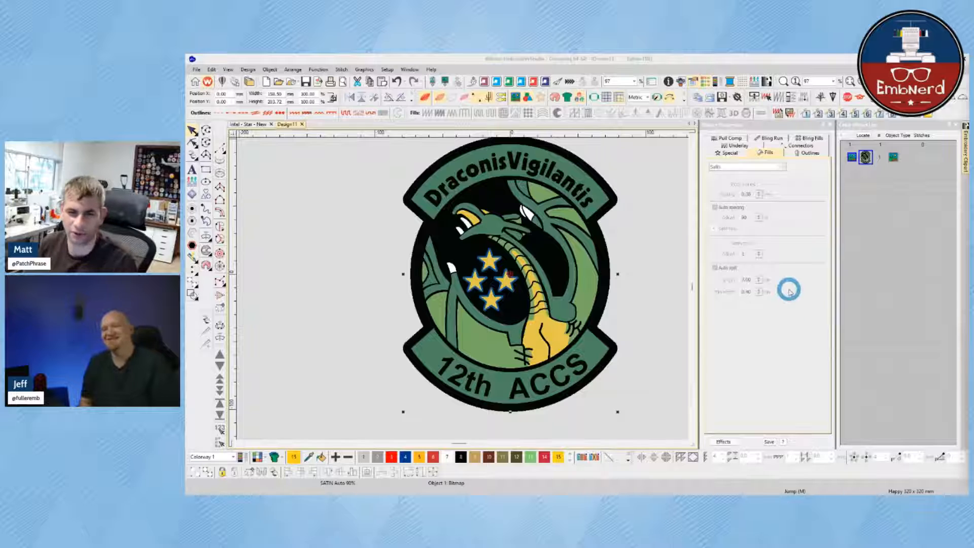
left_click(650, 211)
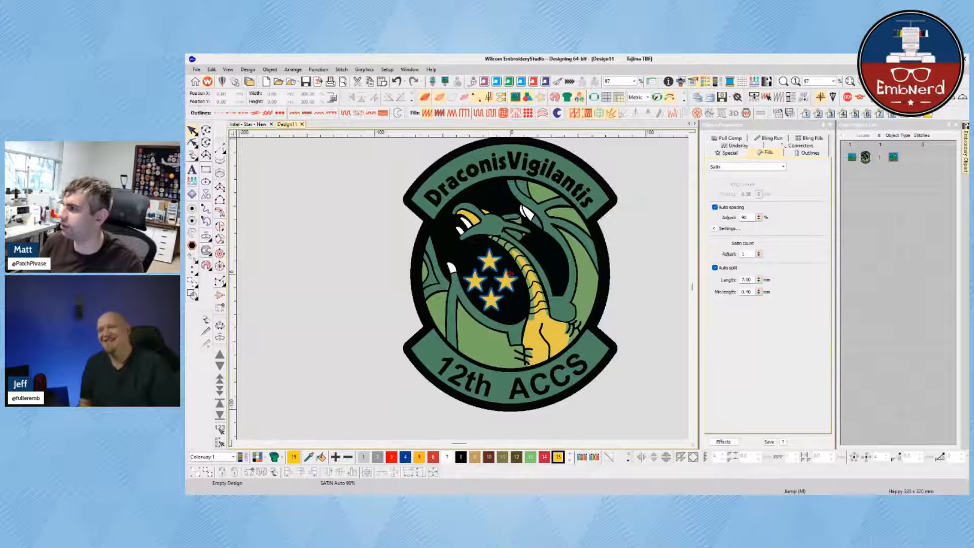
left_click_drag(609, 136, 562, 55)
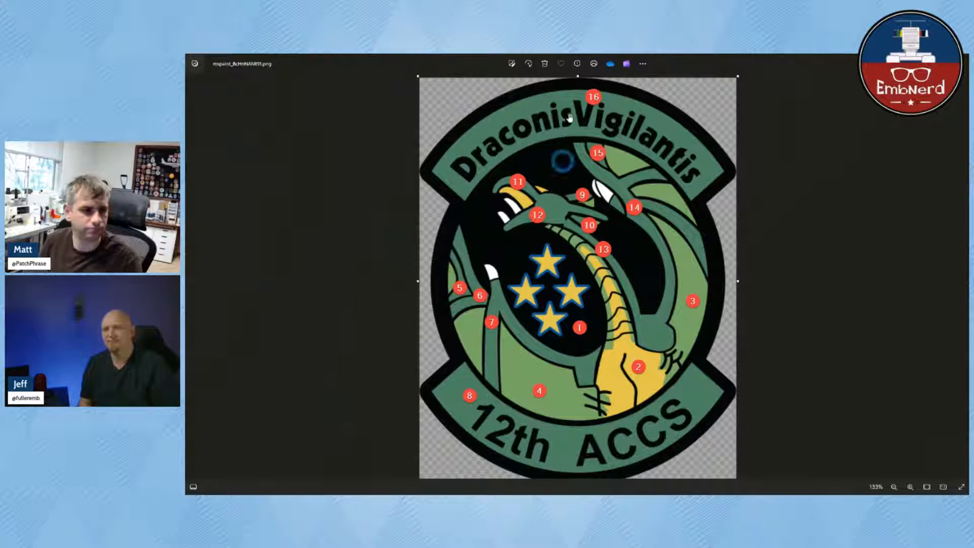
left_click_drag(678, 58, 968, 119)
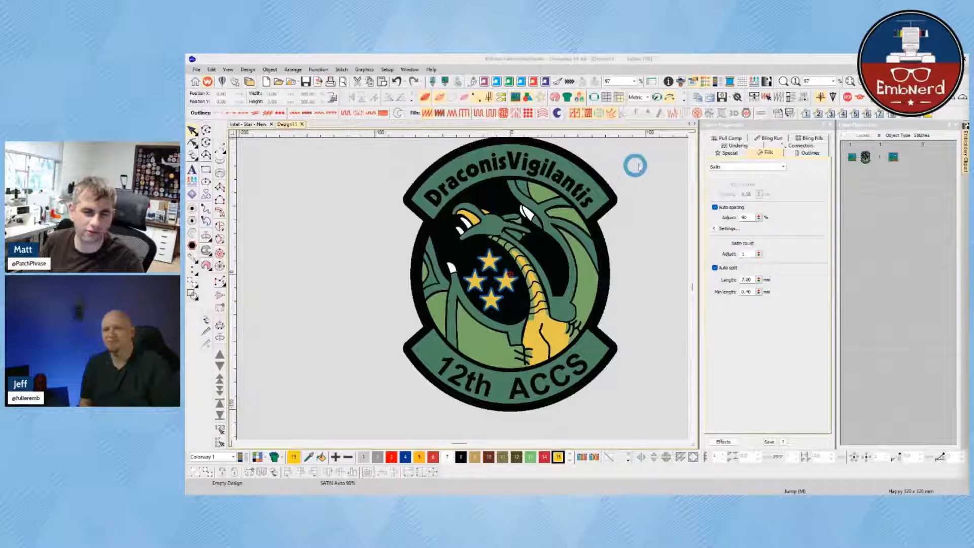
scroll(505, 282, "down", 1)
scroll(463, 292, "up", 1)
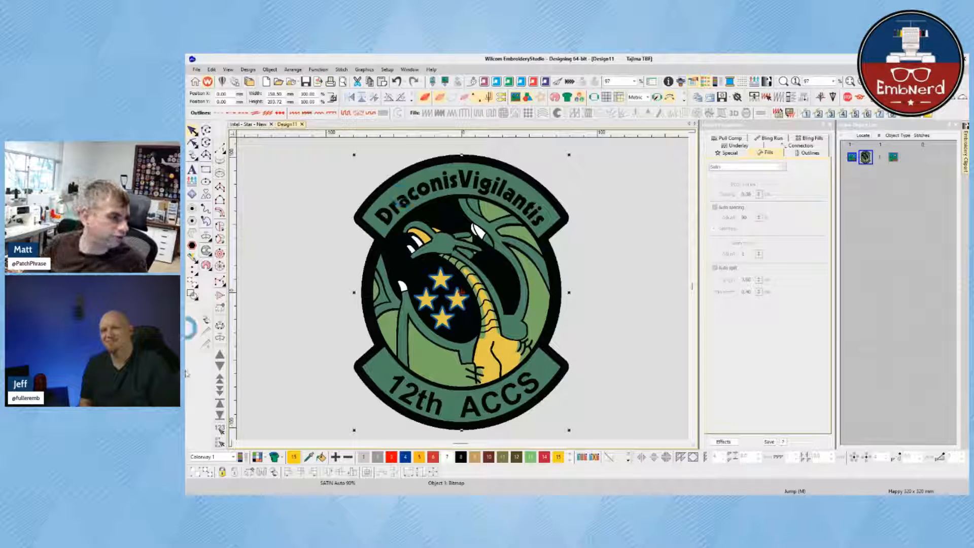
double_click(276, 102)
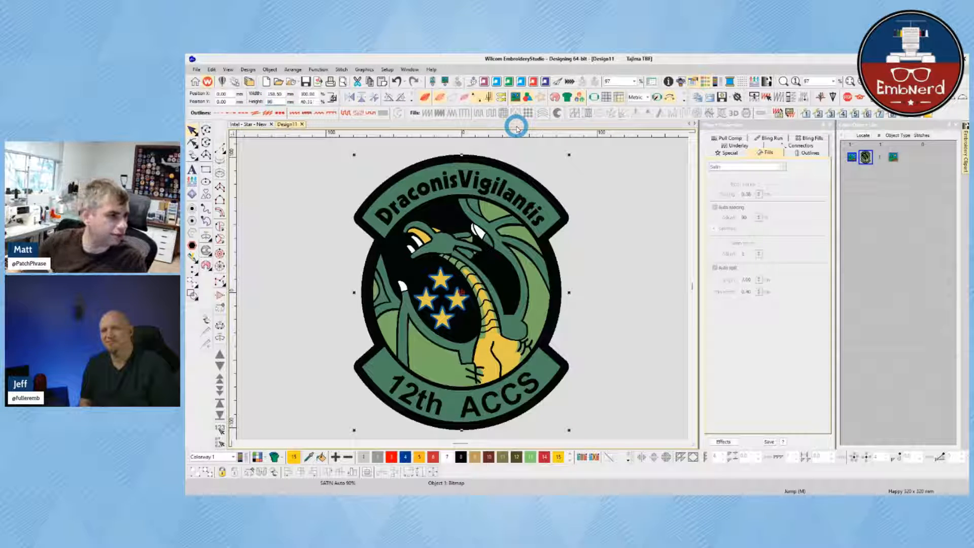
key("Return")
key("ctrl+z")
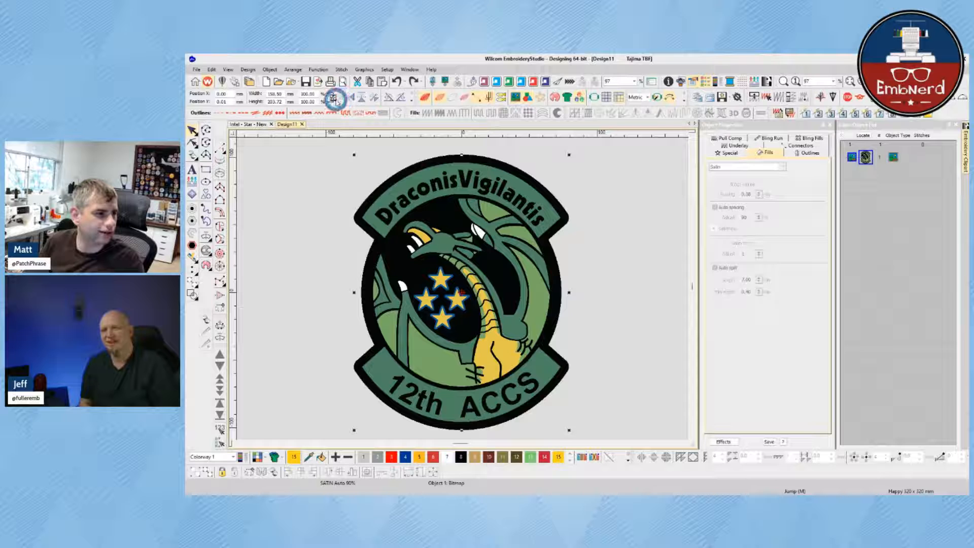
- Scale the patch artwork bitmap proportionally to a height of 98 mm
double_click(280, 101)
type("9")
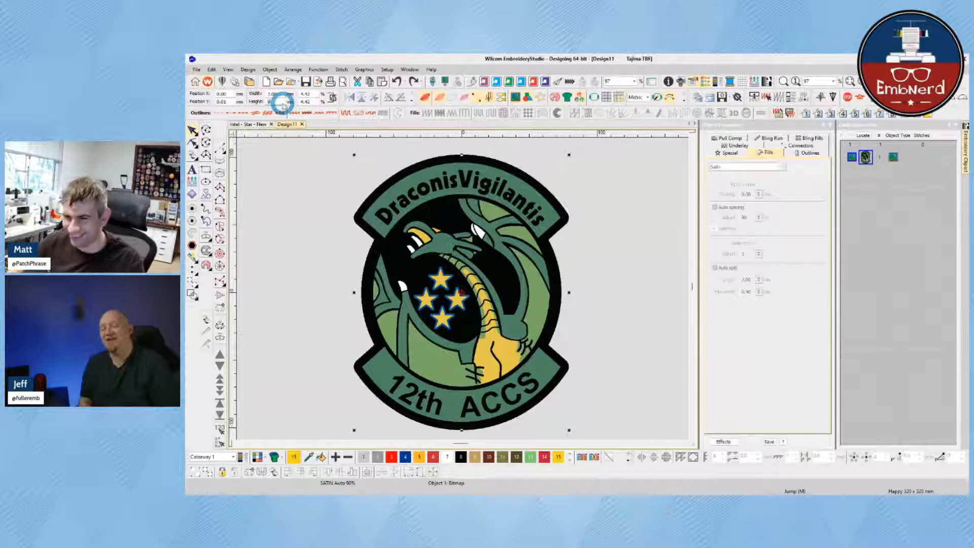
type("8")
key("Return")
left_click(602, 246)
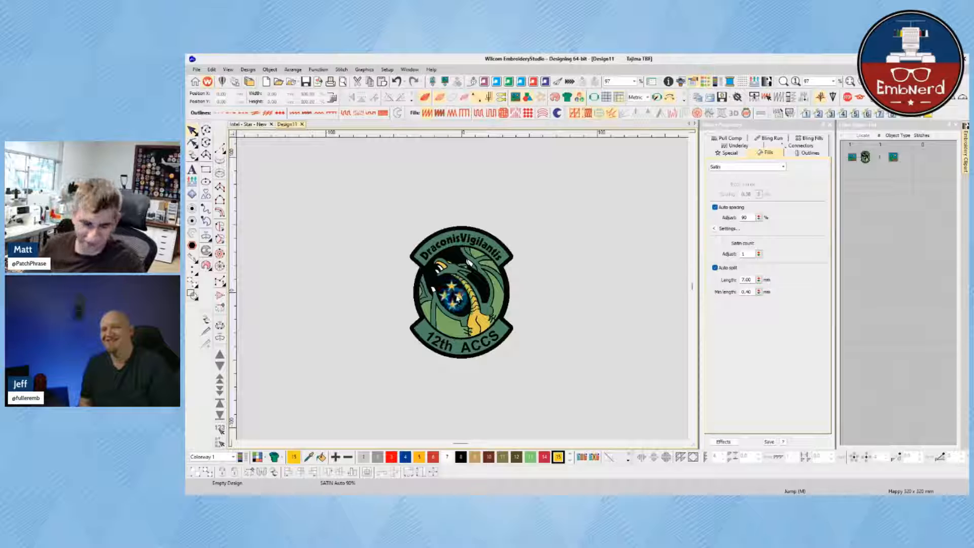
scroll(458, 298, "up", 3)
left_click(457, 293)
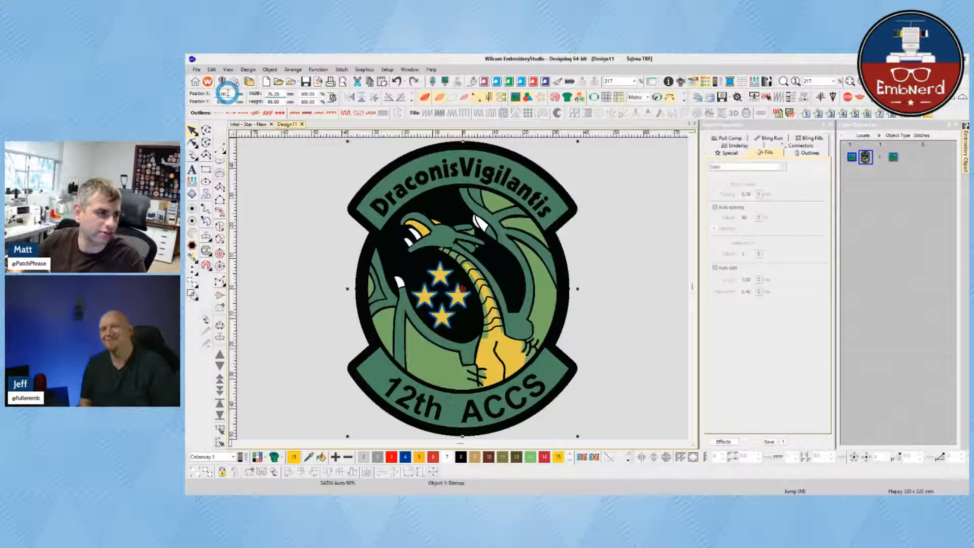
left_click(633, 239)
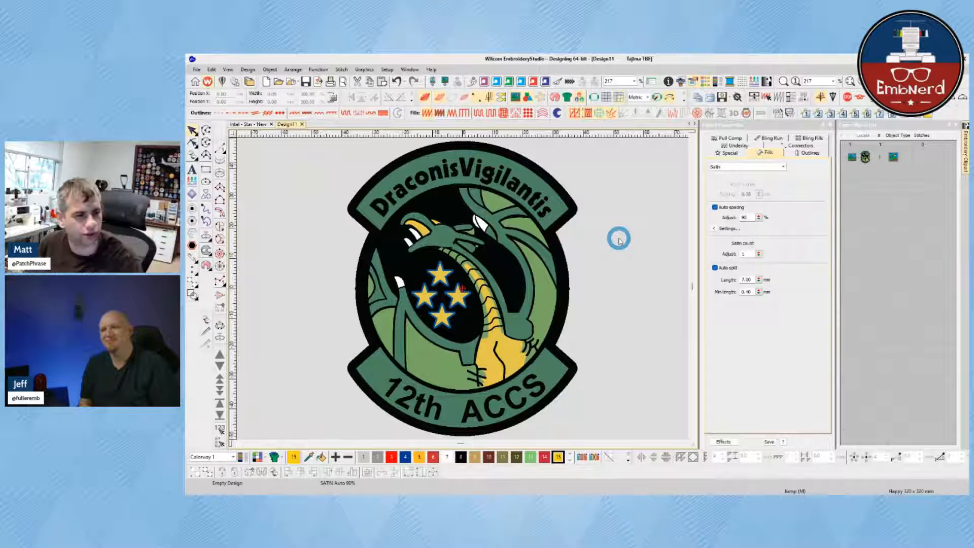
- Draw a run-stitch circle about 70 mm in diameter around the central dragon emblem and centre it at X 0, Y 0
scroll(435, 247, "down", 2)
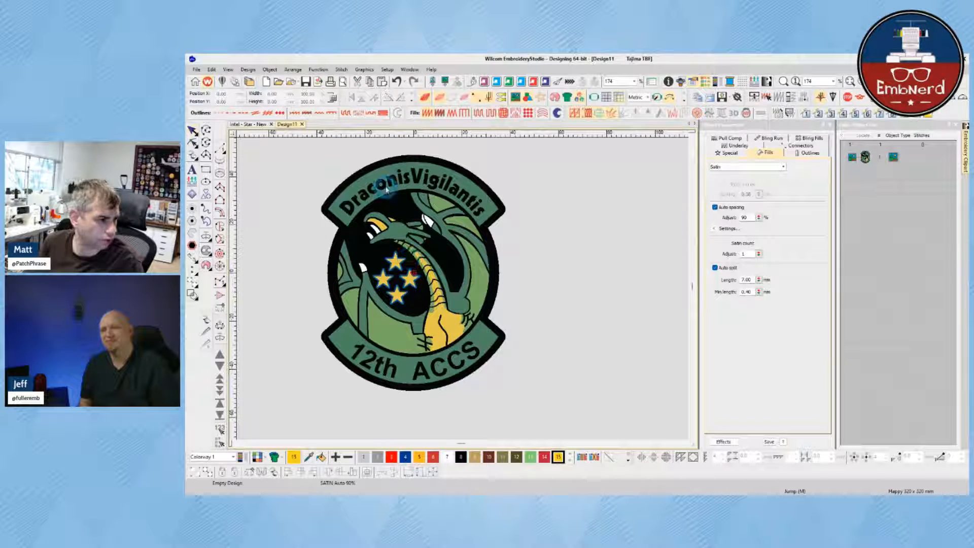
scroll(419, 264, "up", 1)
scroll(499, 271, "up", 1)
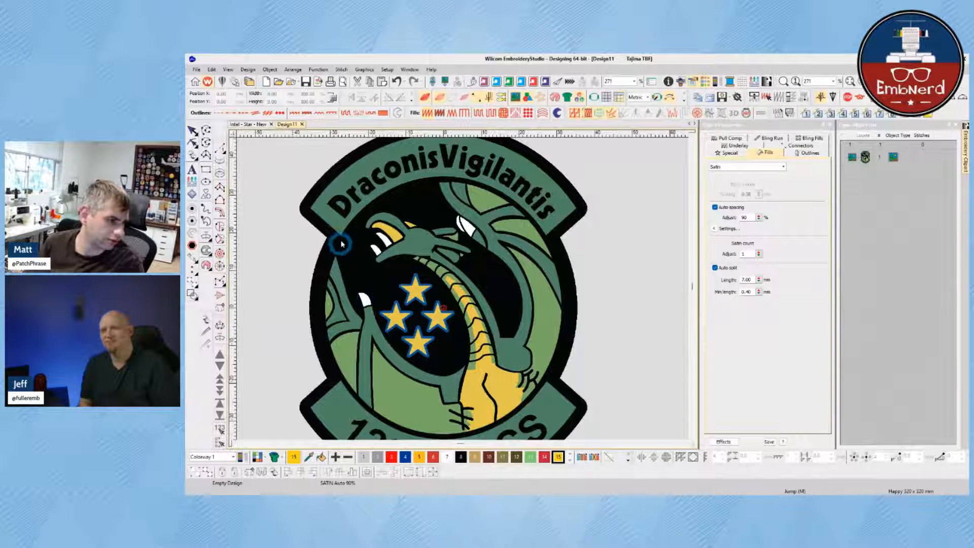
scroll(337, 198, "down", 1)
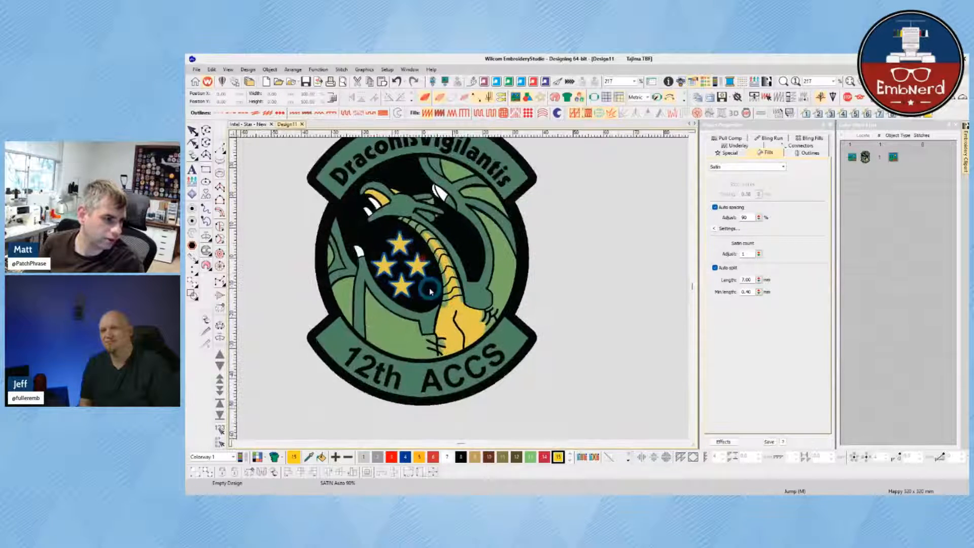
left_click(206, 181)
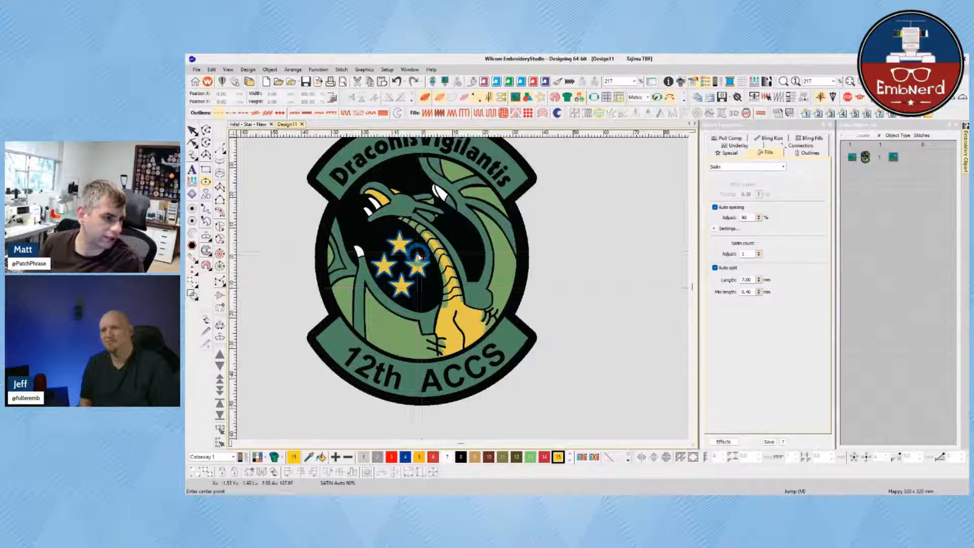
left_click(526, 261)
key("Escape")
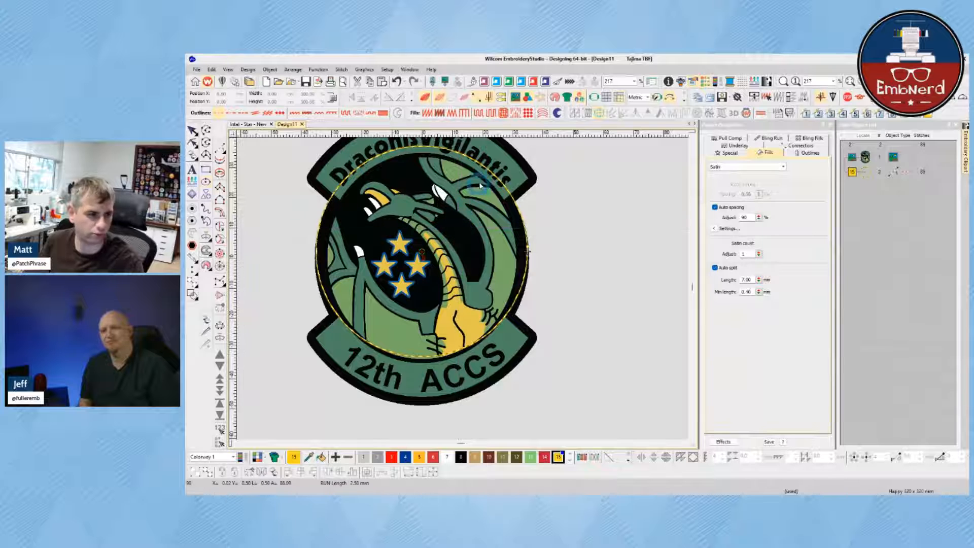
left_click(499, 180)
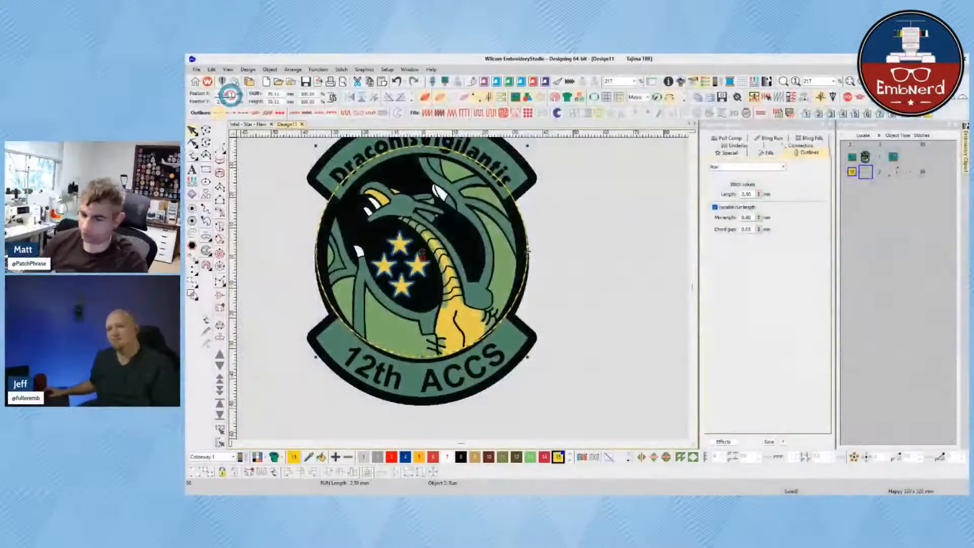
key("Return")
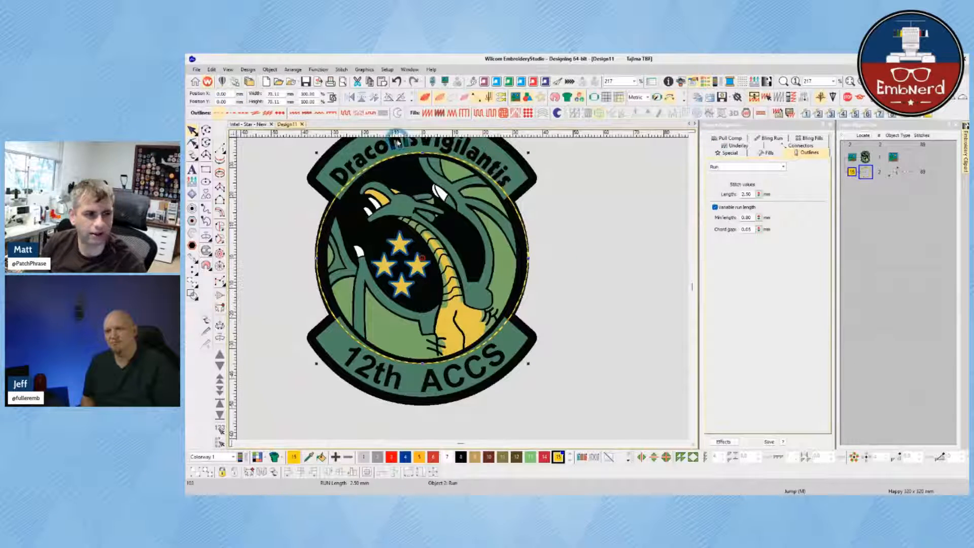
- Convert the circle's outline to satin and shrink the ring to about 70.5 mm so it matches the patch's black circular border
left_click(297, 113)
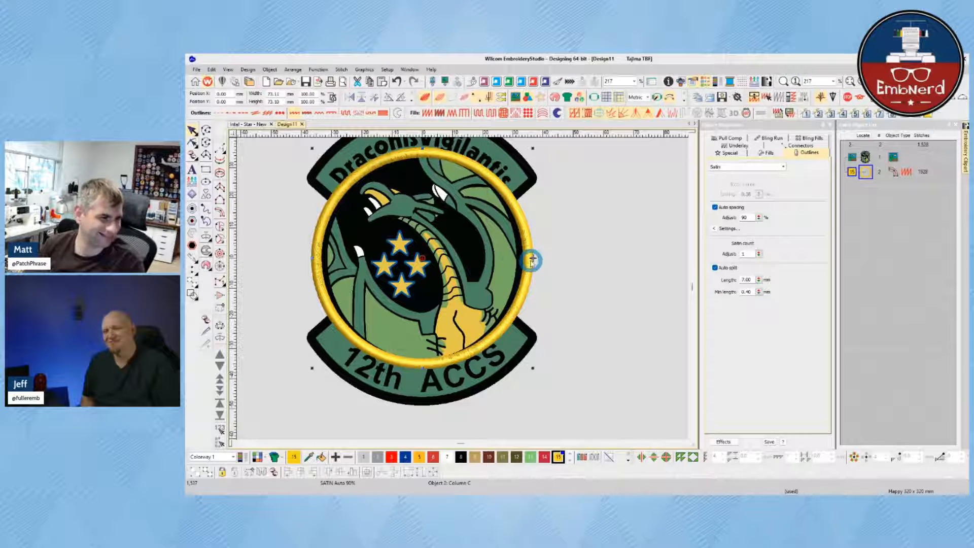
left_click_drag(534, 151, 530, 151)
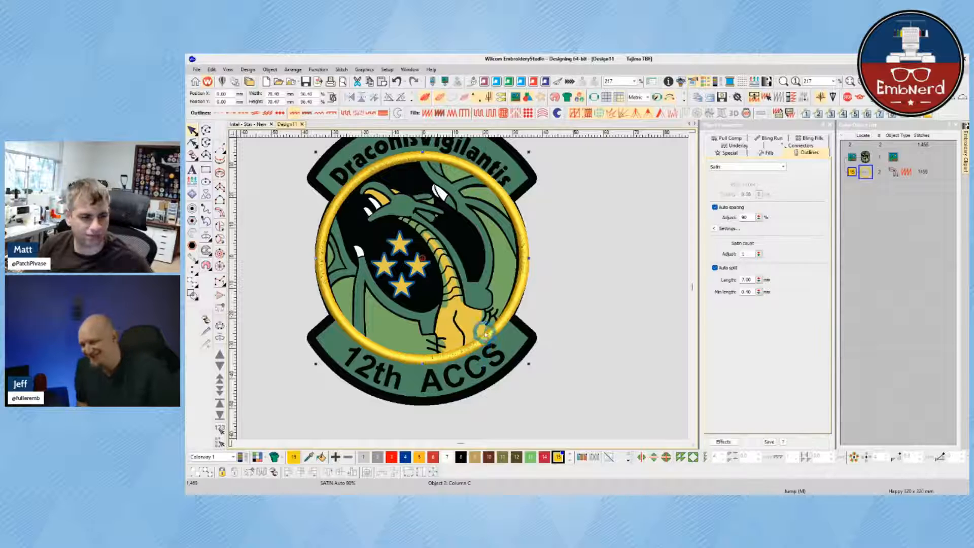
- Try black thread color 8 on the satin ring, but settle on red thread color 14
left_click(544, 458)
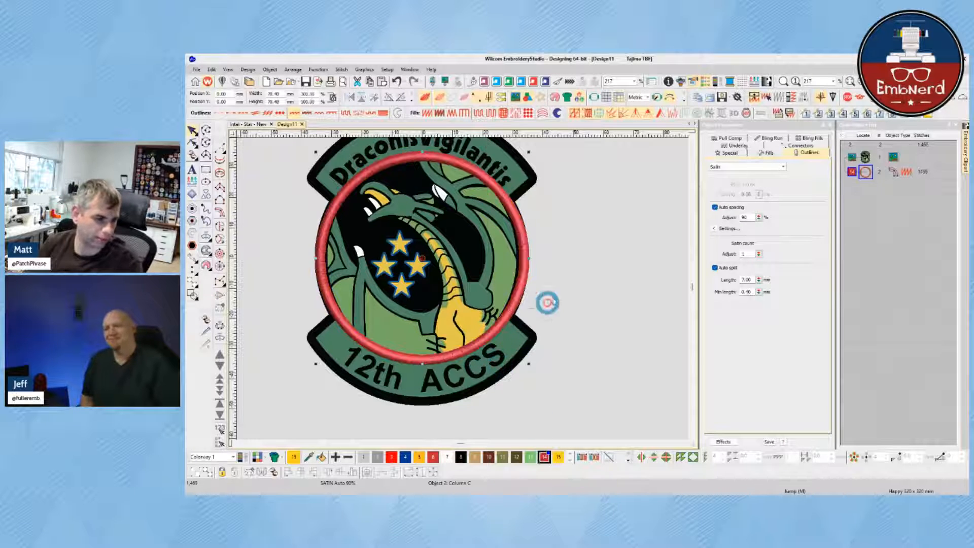
left_click(585, 275)
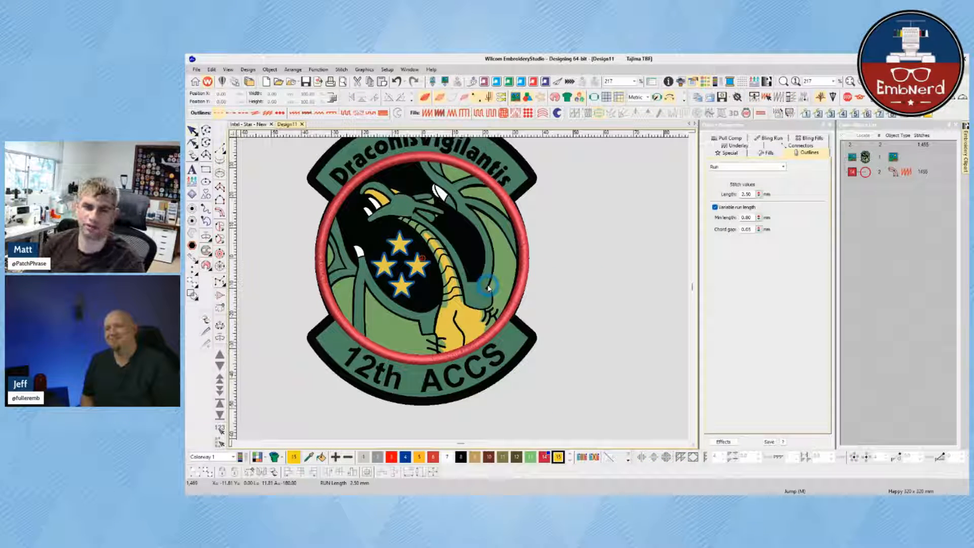
key("ctrl+z")
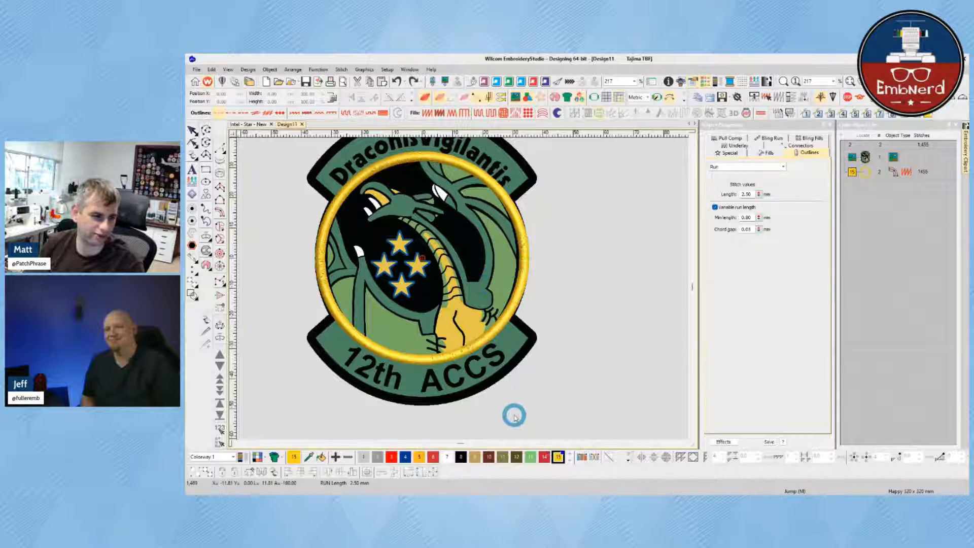
left_click(521, 237)
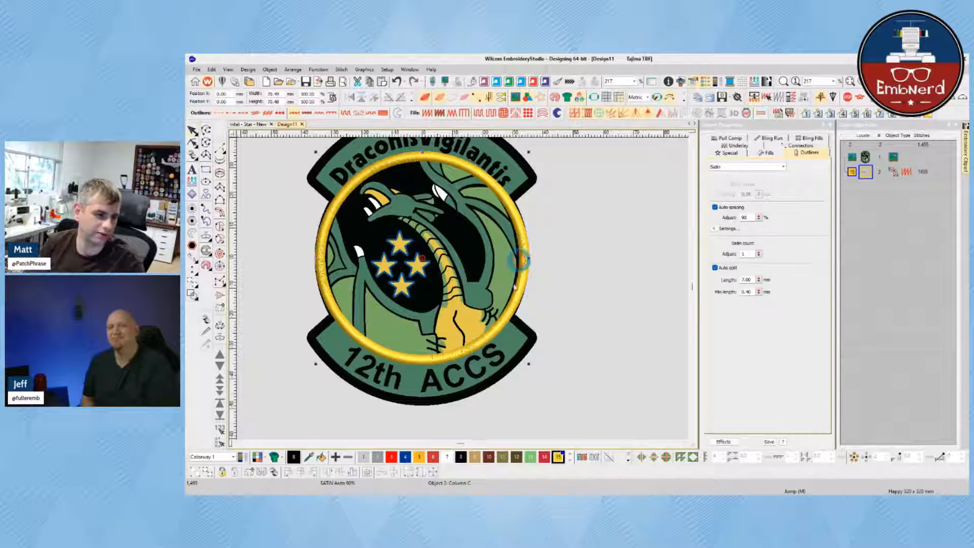
left_click(458, 457)
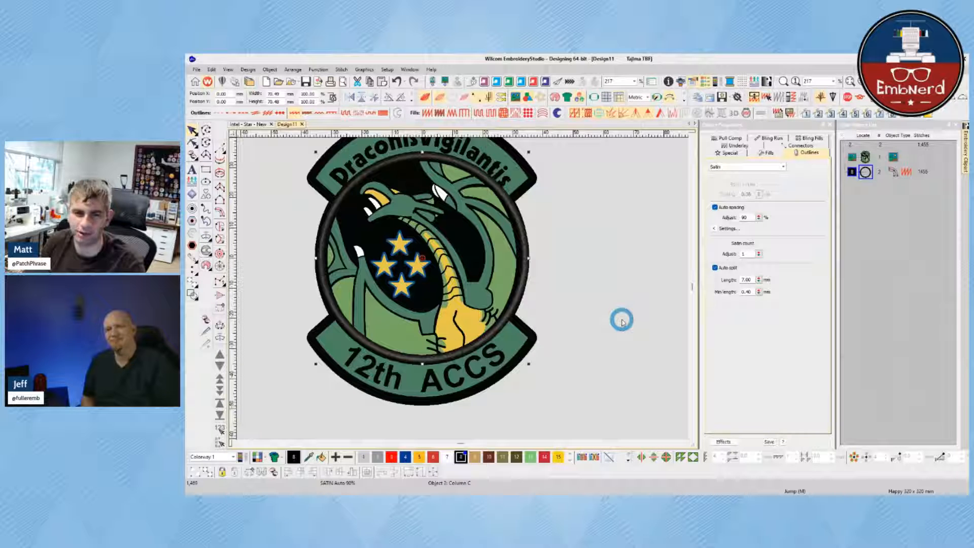
key("ctrl+z")
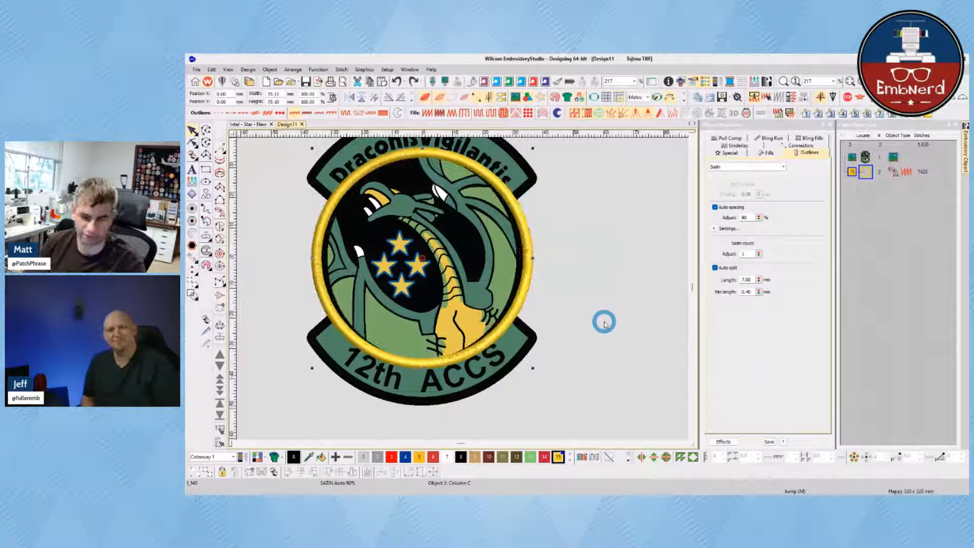
left_click(544, 457)
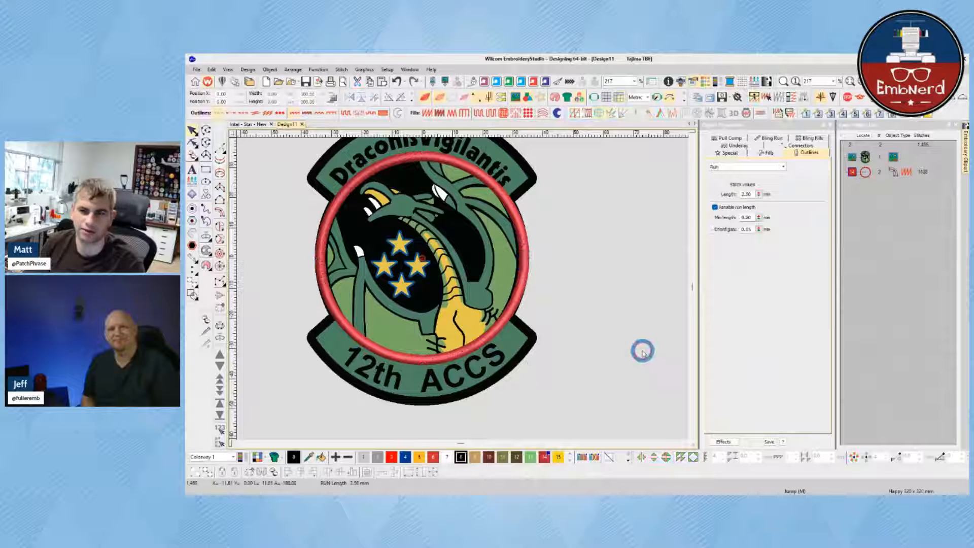
- Start a Complex Fill boundary for the black background at the ring's left side and trace it down the left wing to below the white claw
scroll(454, 319, "up", 1)
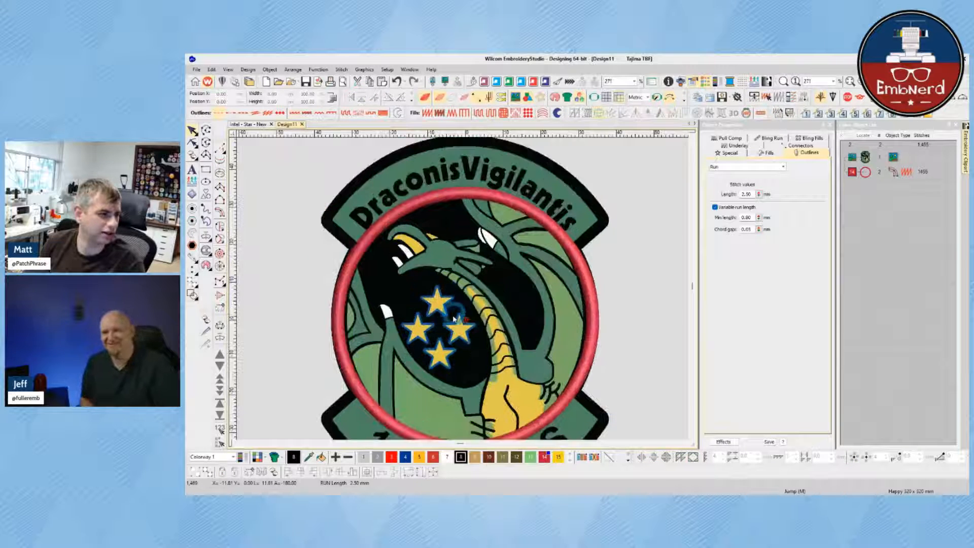
scroll(454, 318, "up", 1)
scroll(469, 244, "up", 1)
scroll(465, 302, "down", 1)
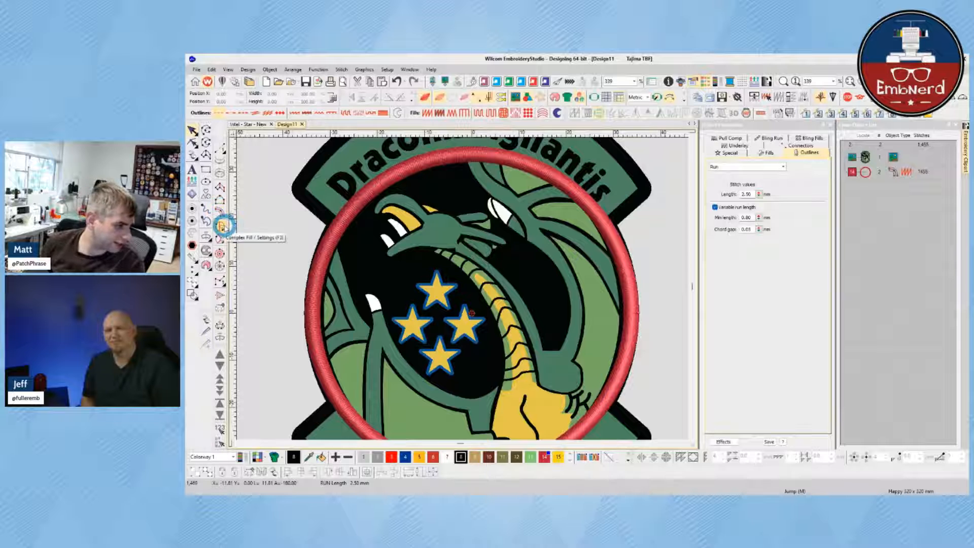
left_click(222, 227)
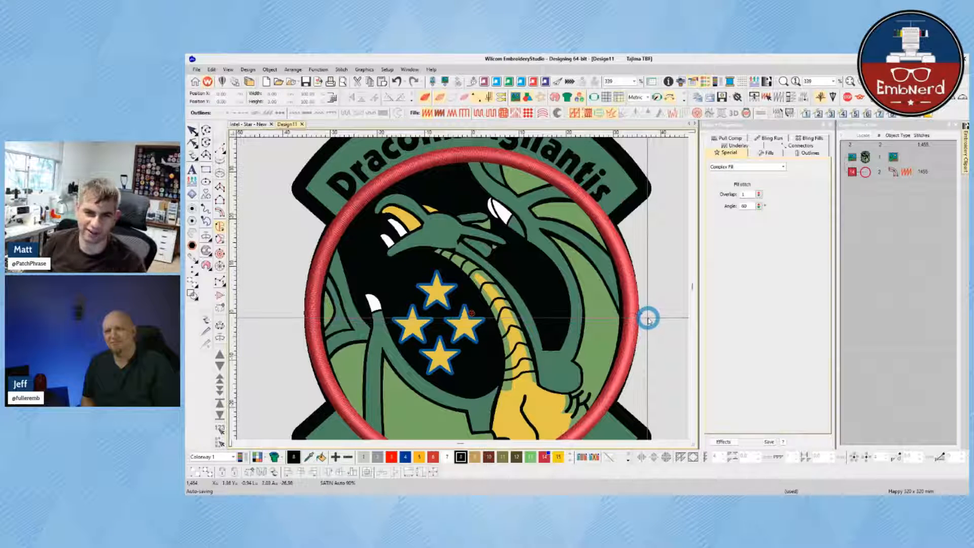
left_click(335, 247)
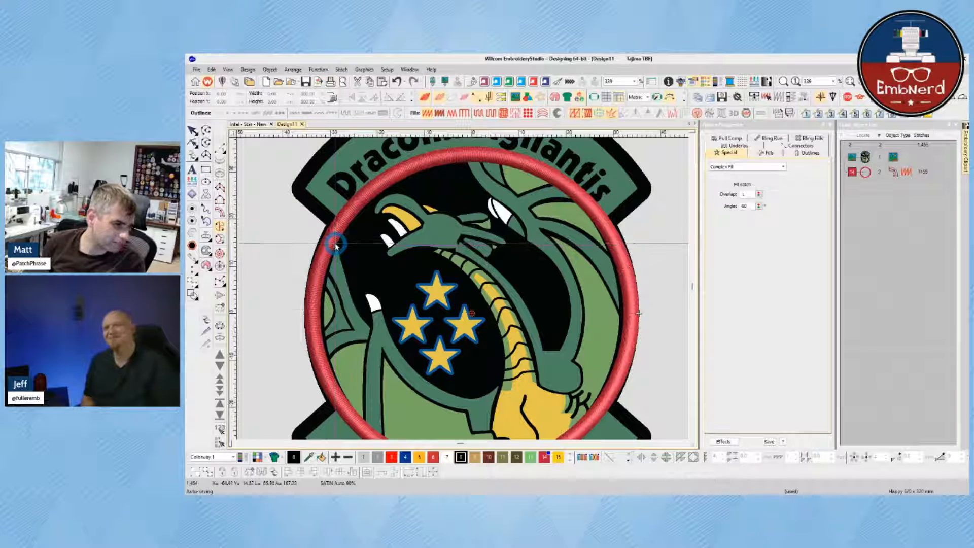
left_click(343, 283)
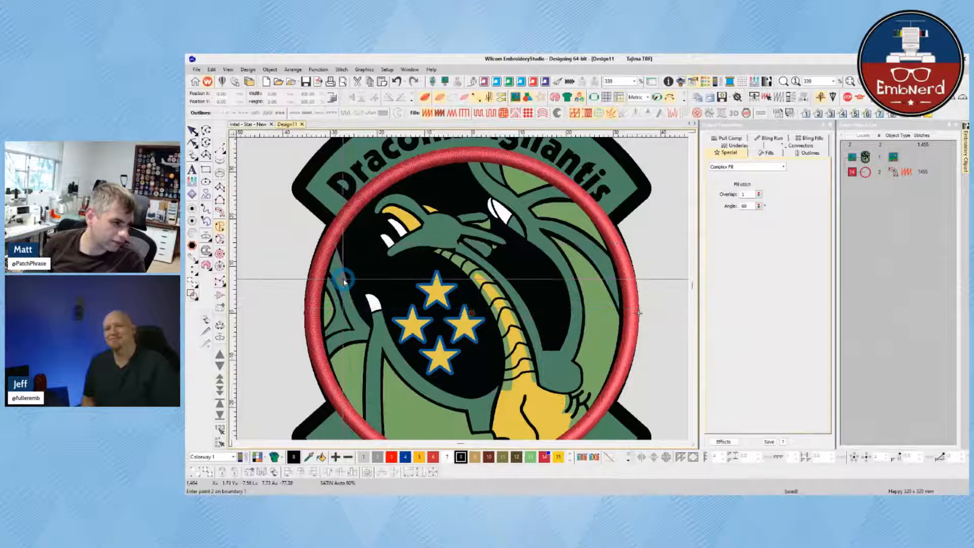
left_click(359, 322)
left_click(375, 333)
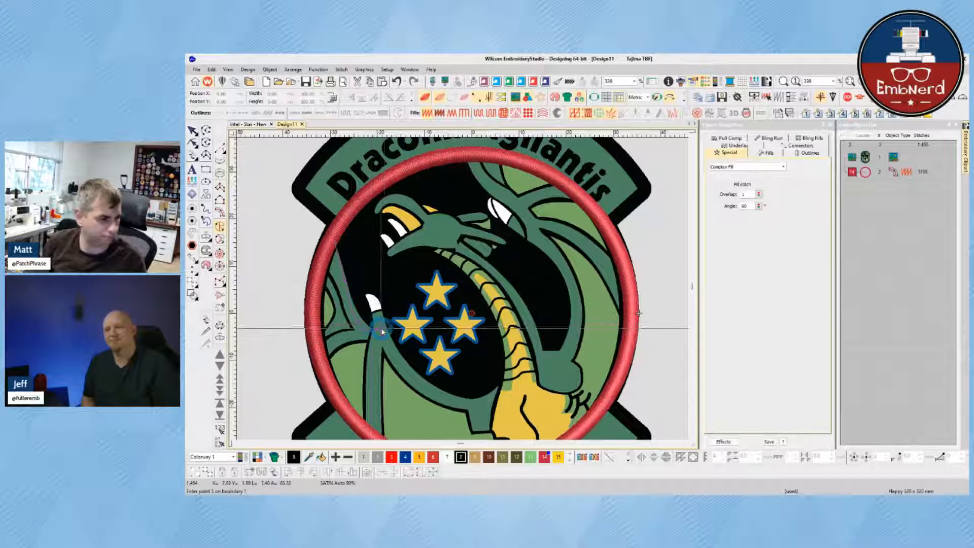
left_click(385, 335)
- Continue the fill boundary along the wing edge beneath the four stars, then up the front of the neck to the dragon's lower jaw
left_click(412, 375)
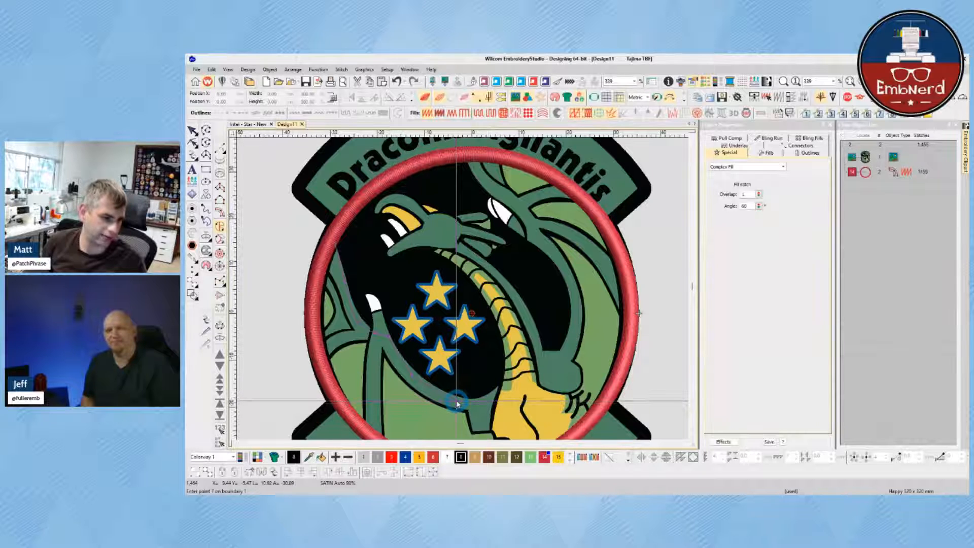
left_click(482, 402)
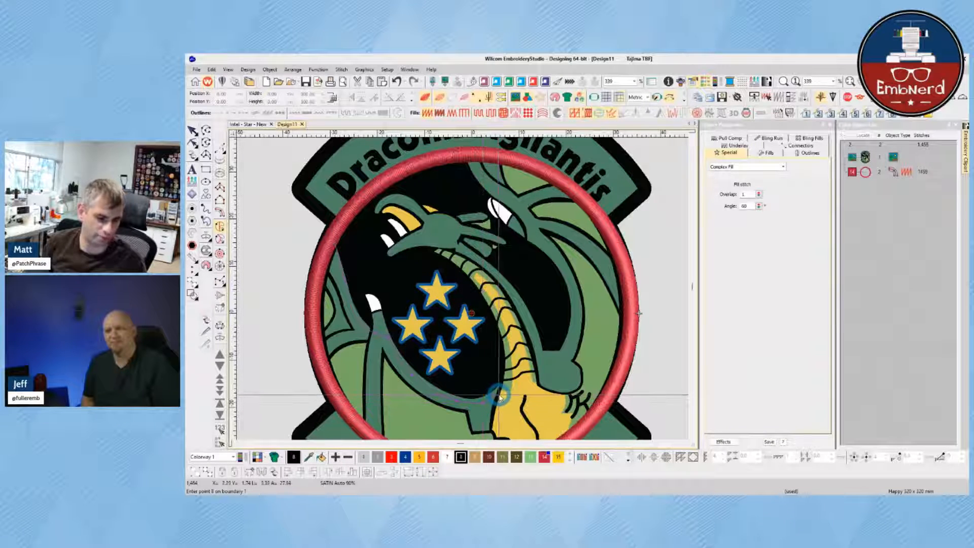
left_click(500, 392)
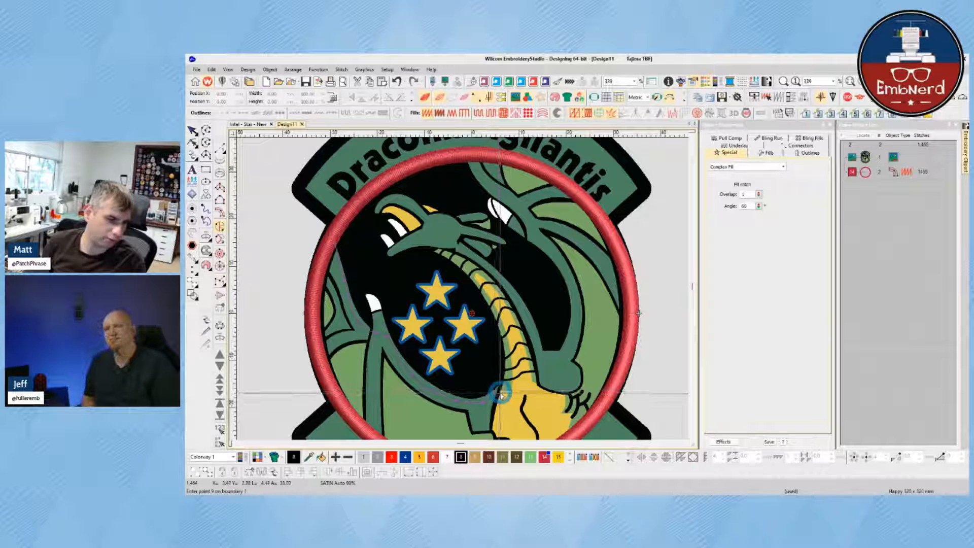
left_click(509, 337)
left_click(509, 337)
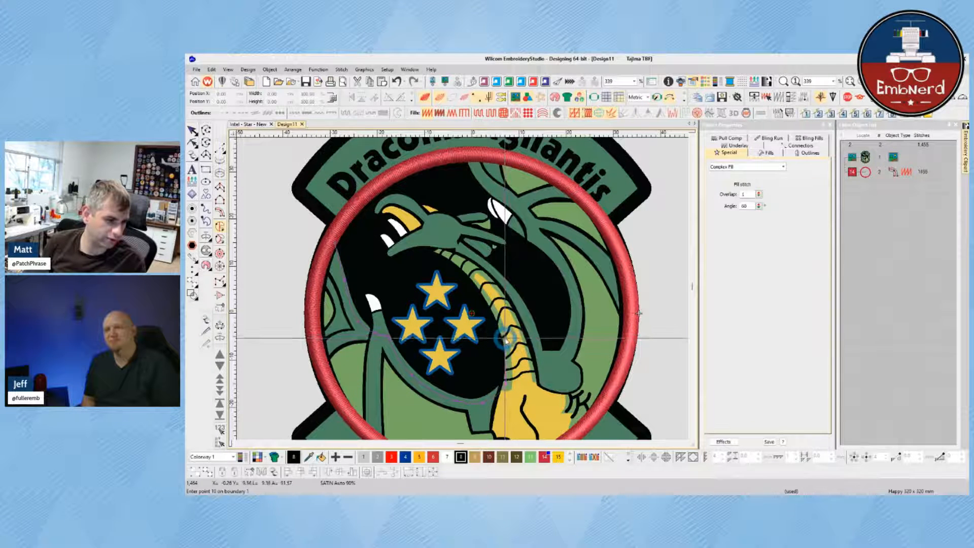
left_click(479, 287)
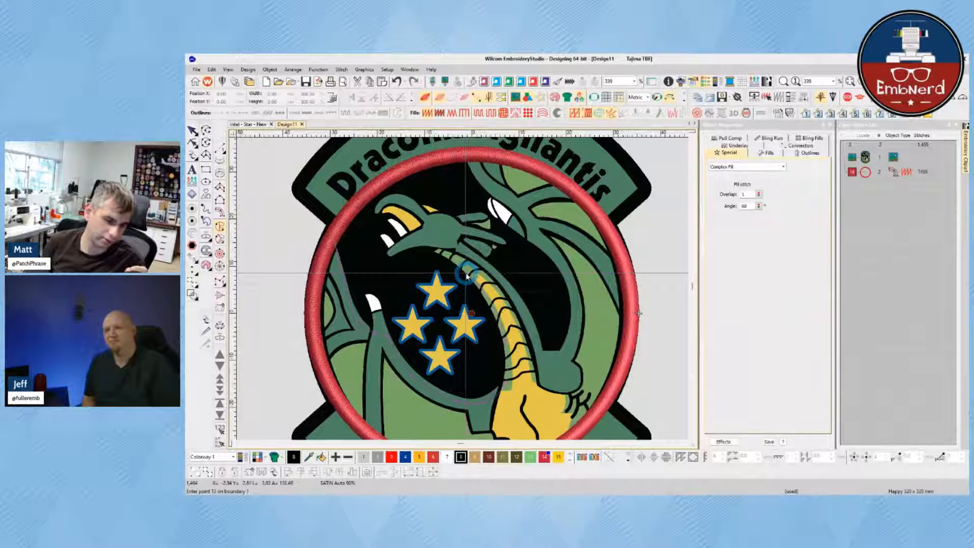
left_click(451, 258)
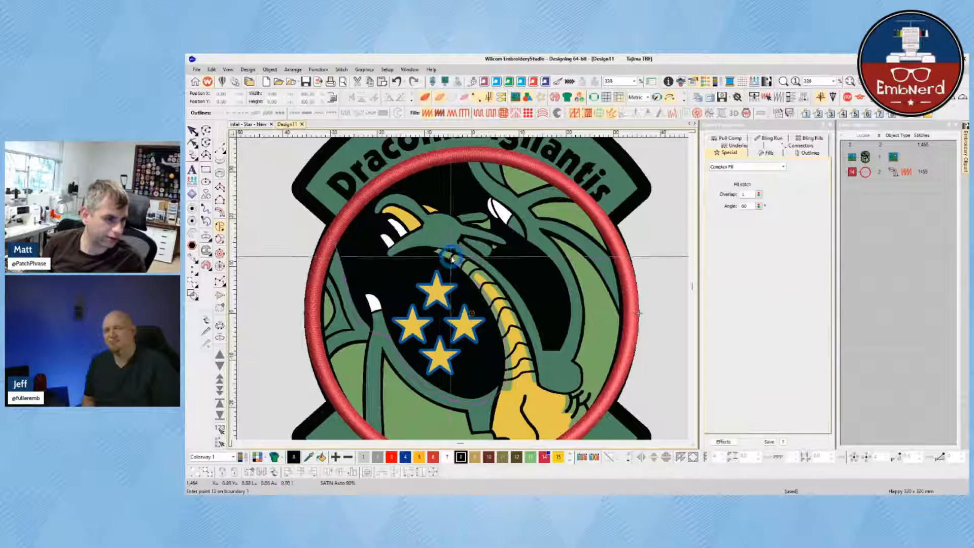
left_click(430, 244)
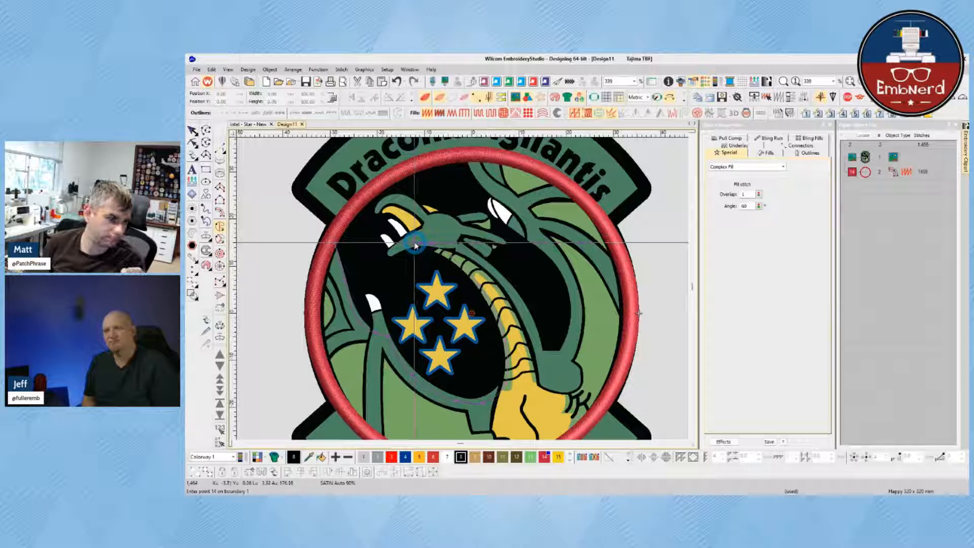
left_click(415, 245)
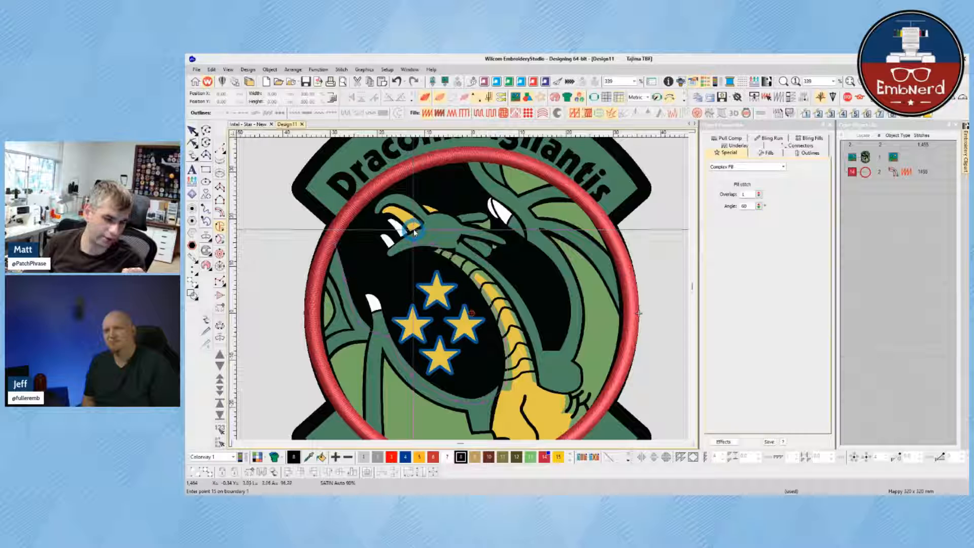
- Trace the fill boundary around the dragon's snout and over the top of its head to the upper horn
left_click(415, 233)
left_click(385, 212)
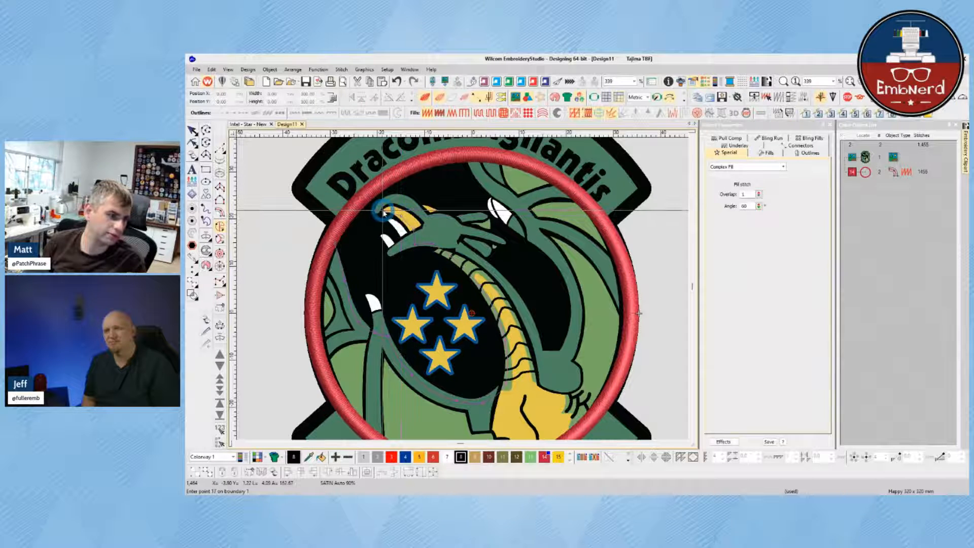
left_click(385, 204)
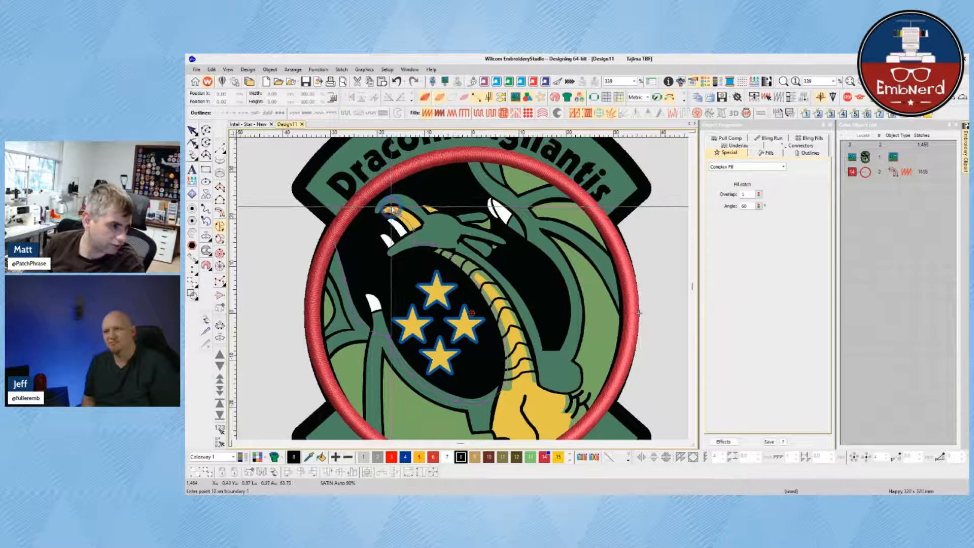
left_click(394, 200)
left_click(405, 202)
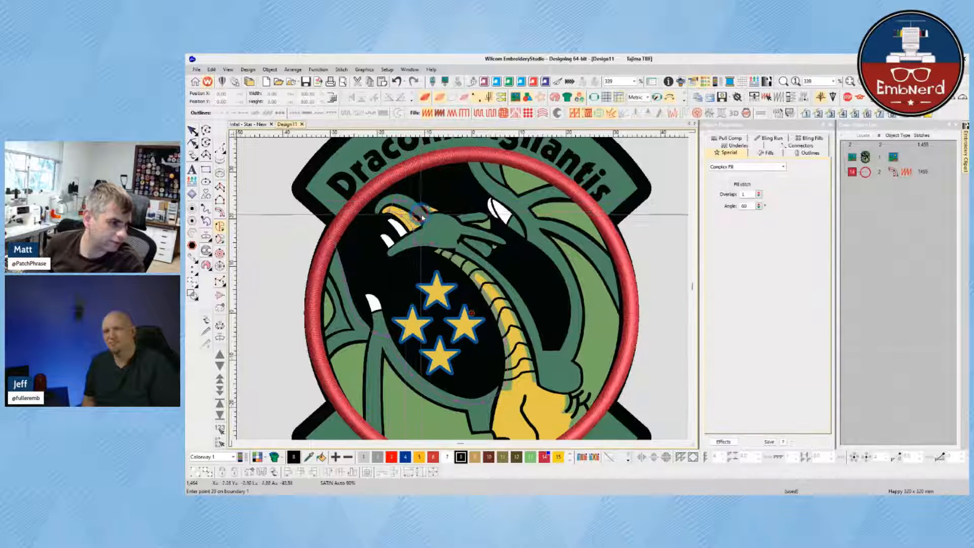
left_click(422, 212)
left_click(435, 213)
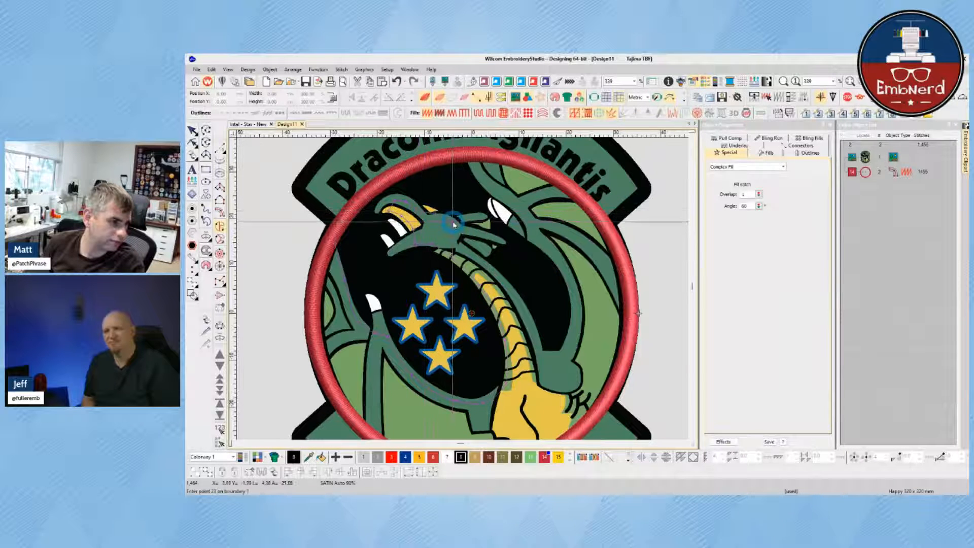
left_click(454, 222)
left_click(467, 213)
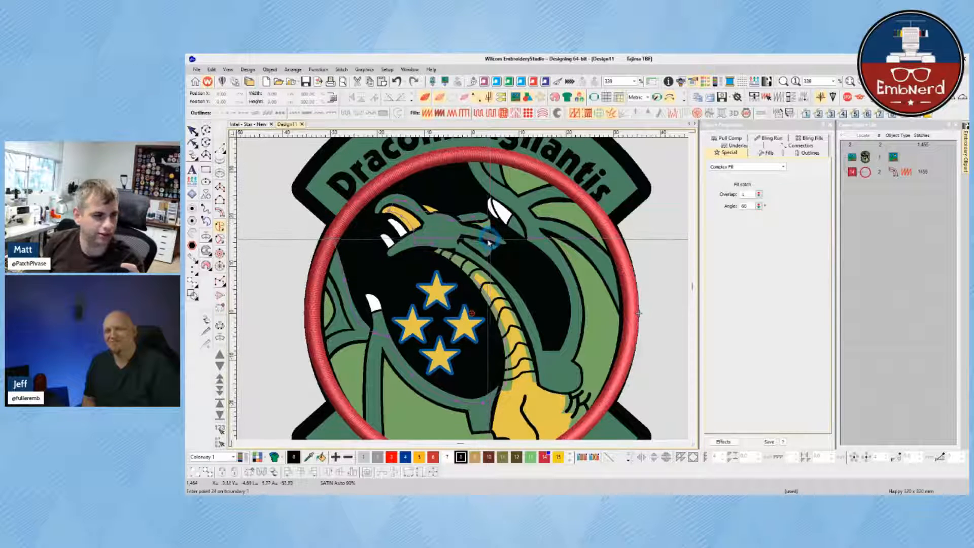
- Carry the fill boundary around the spikes behind the head and down the back of the neck to the shoulder
left_click(491, 238)
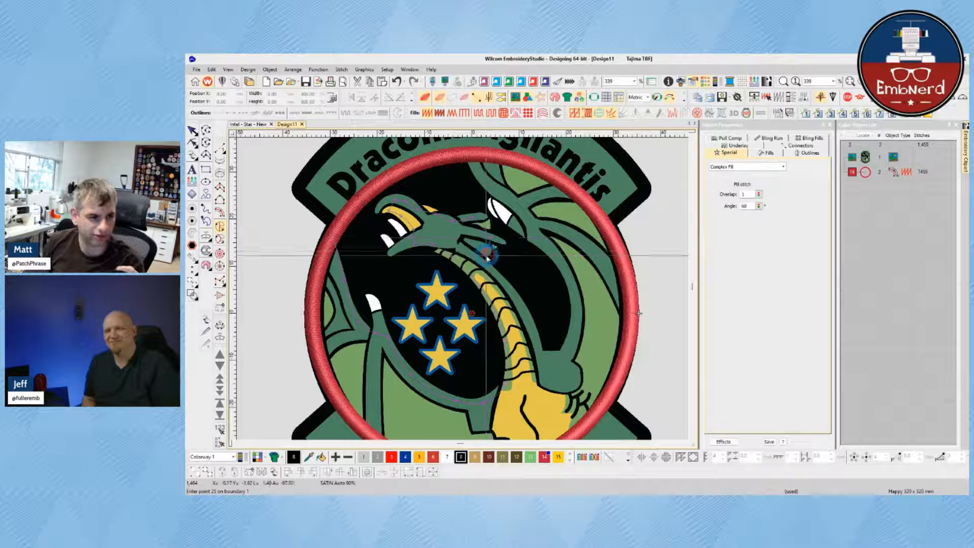
left_click(485, 249)
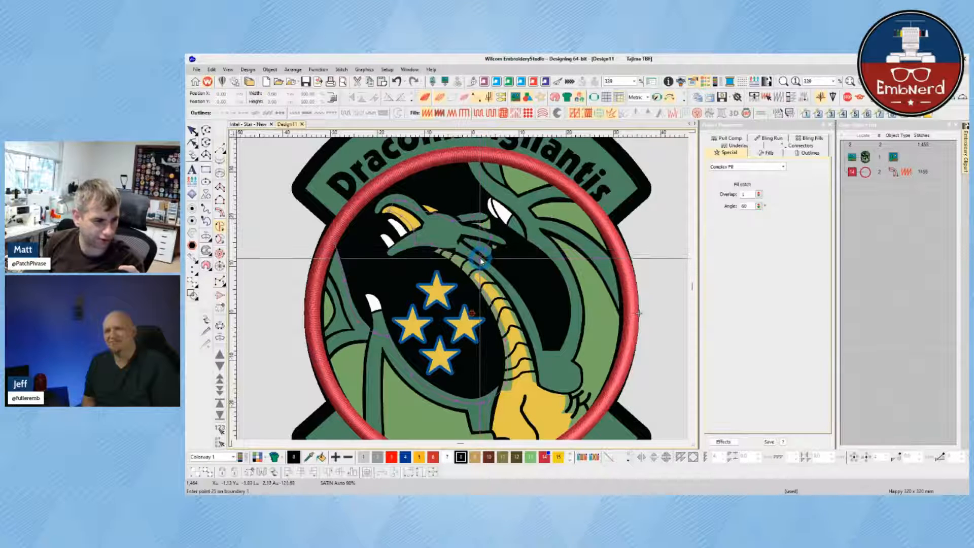
left_click(481, 260)
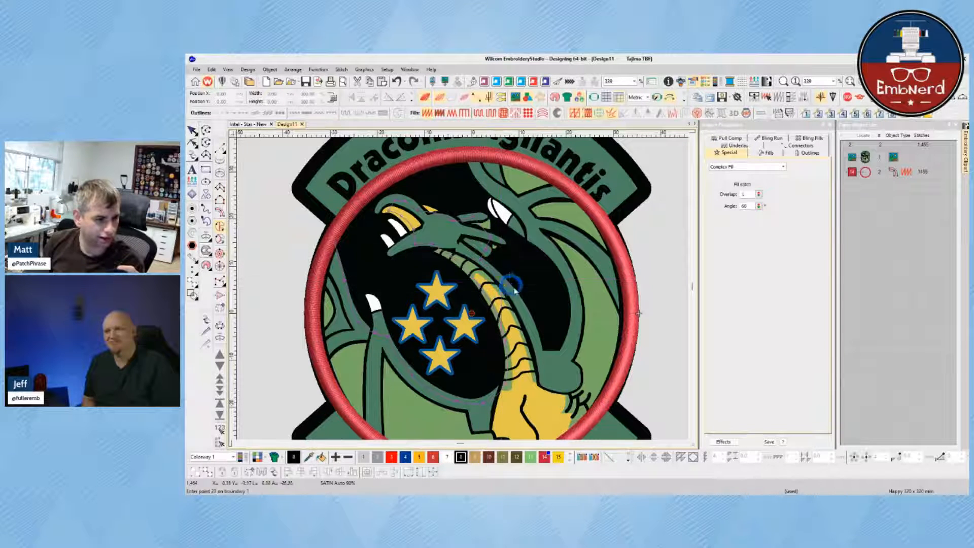
left_click(525, 305)
left_click(529, 325)
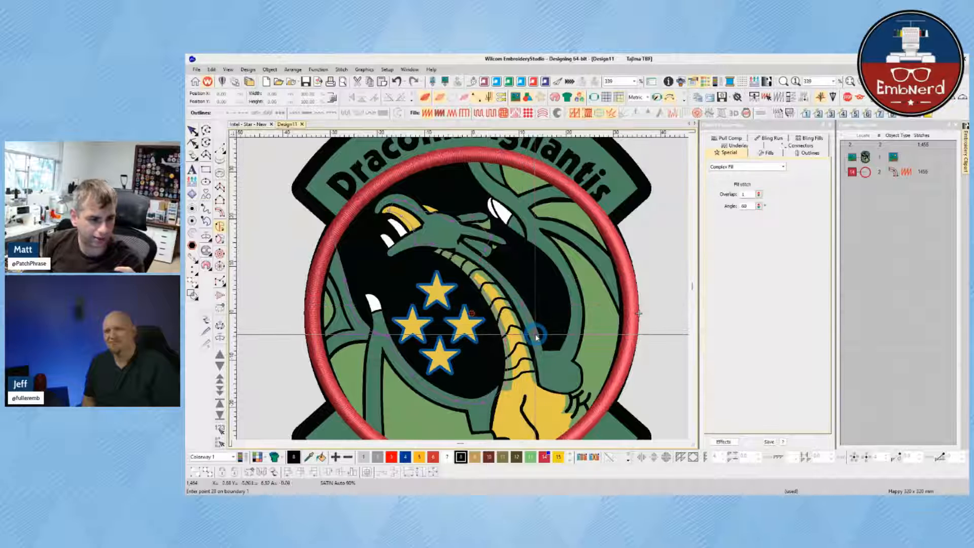
left_click(536, 341)
left_click(541, 360)
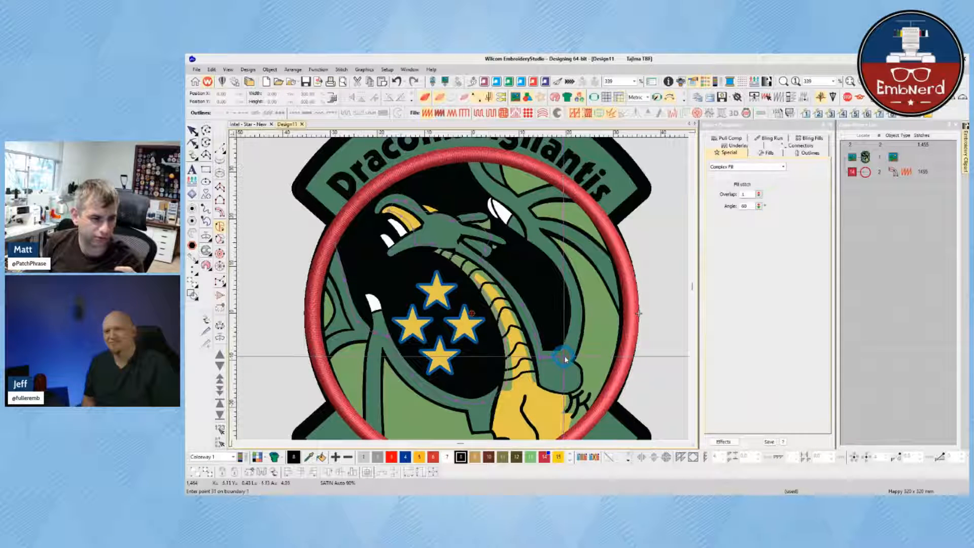
- Trace the fill boundary from the shoulder up the right wing's inner edge, past the white claw, towards the top of the ring
left_click(574, 337)
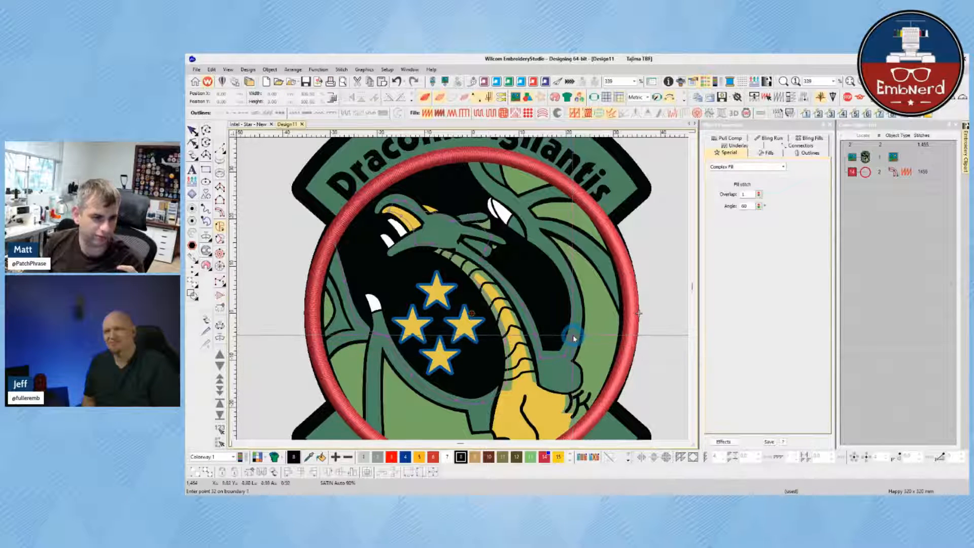
left_click(556, 262)
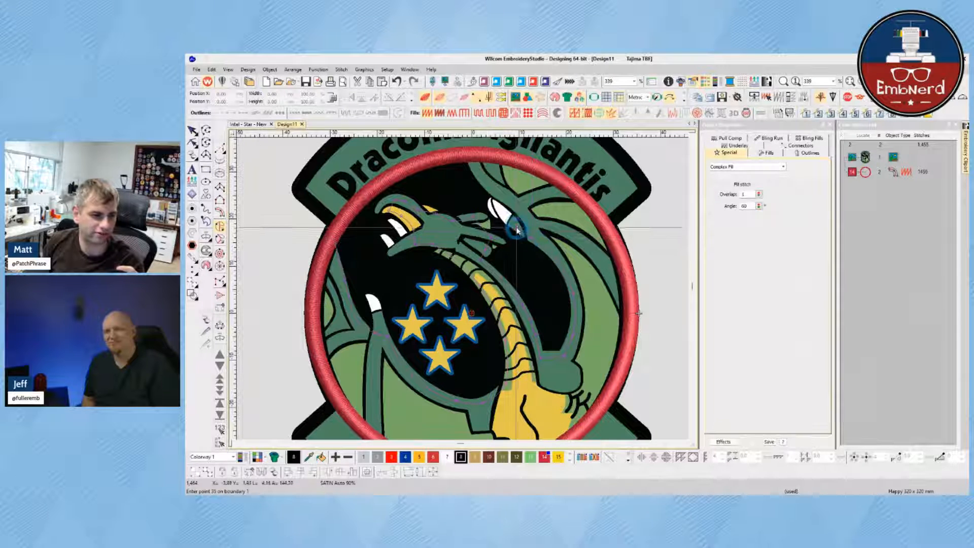
left_click(515, 224)
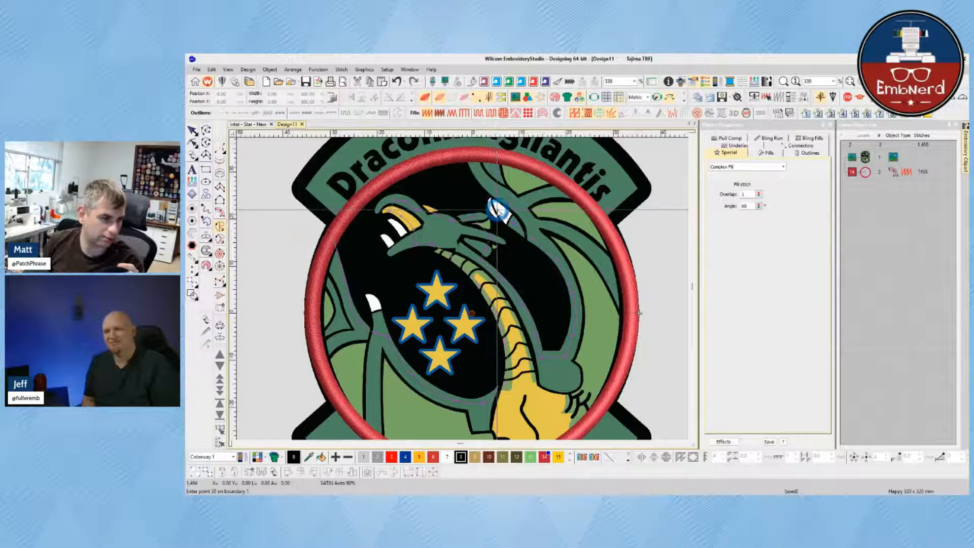
left_click(499, 195)
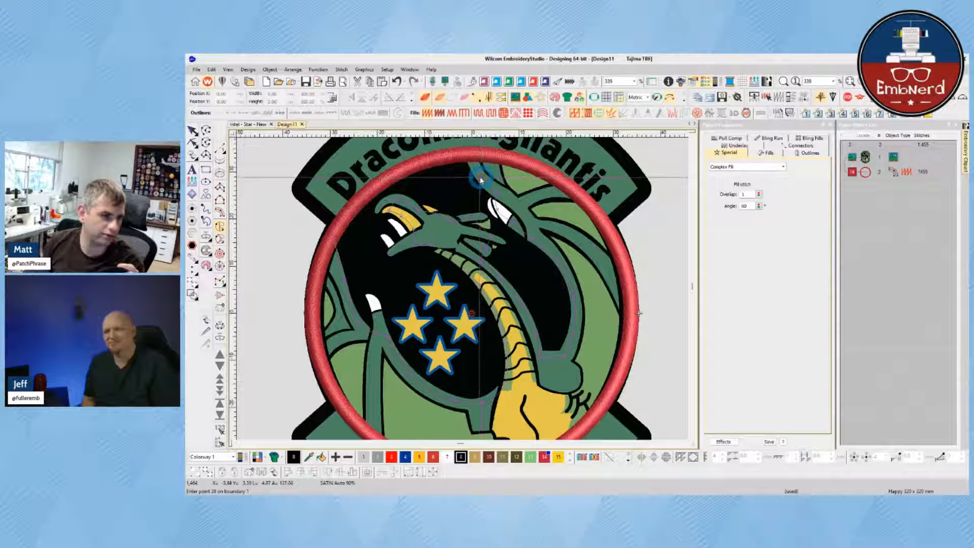
left_click(482, 179)
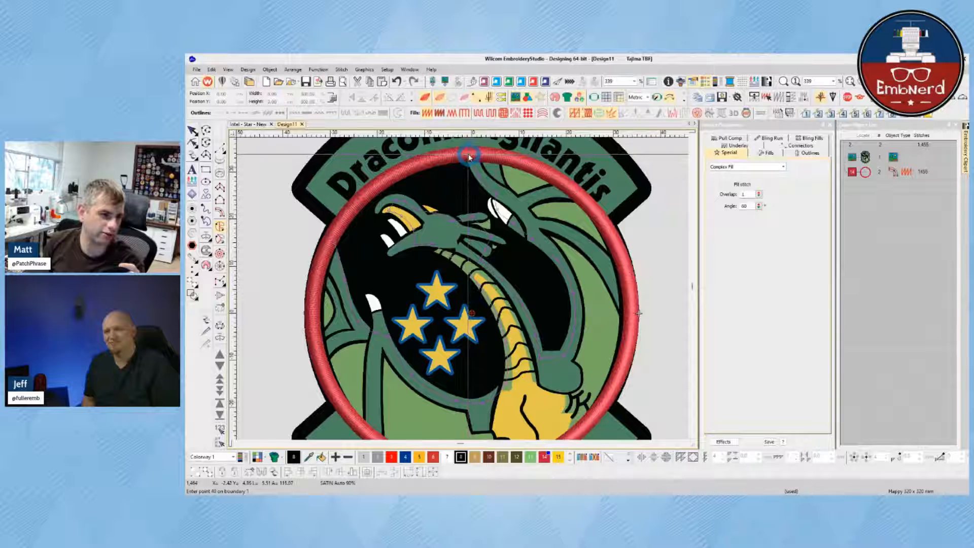
left_click(469, 155)
left_click(426, 160)
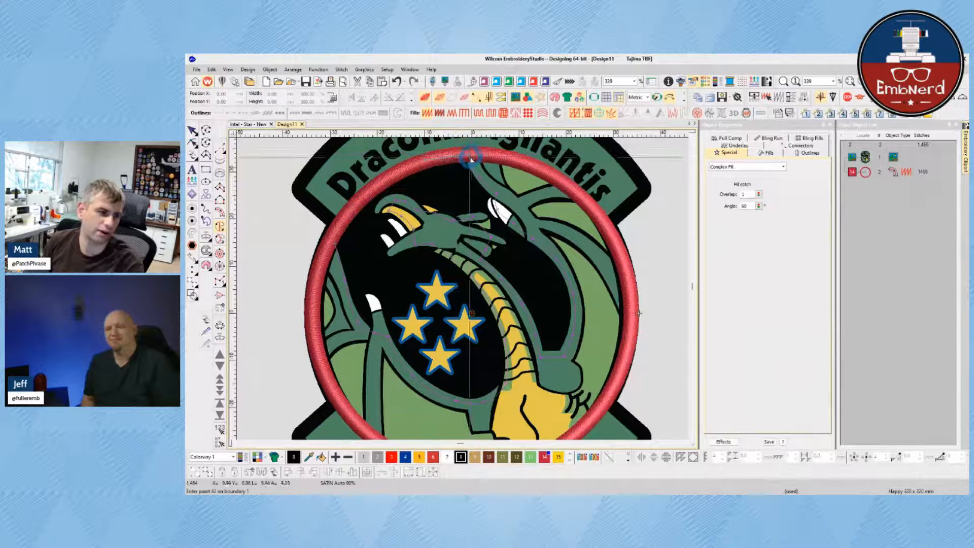
key("BackSpace")
key("BackSpace")
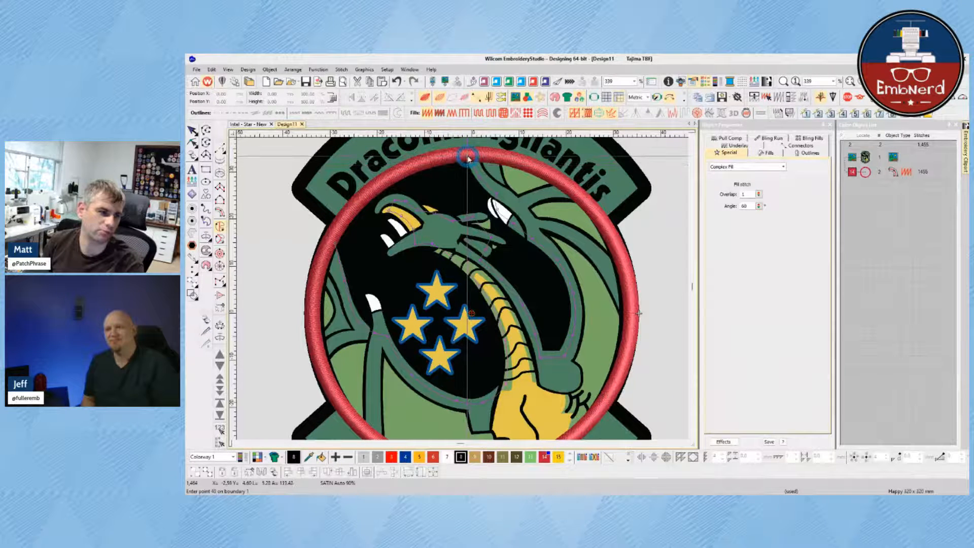
- Run the fill boundary along the red ring's upper-left arc, from the top of the ring back to the starting point
left_click(468, 157)
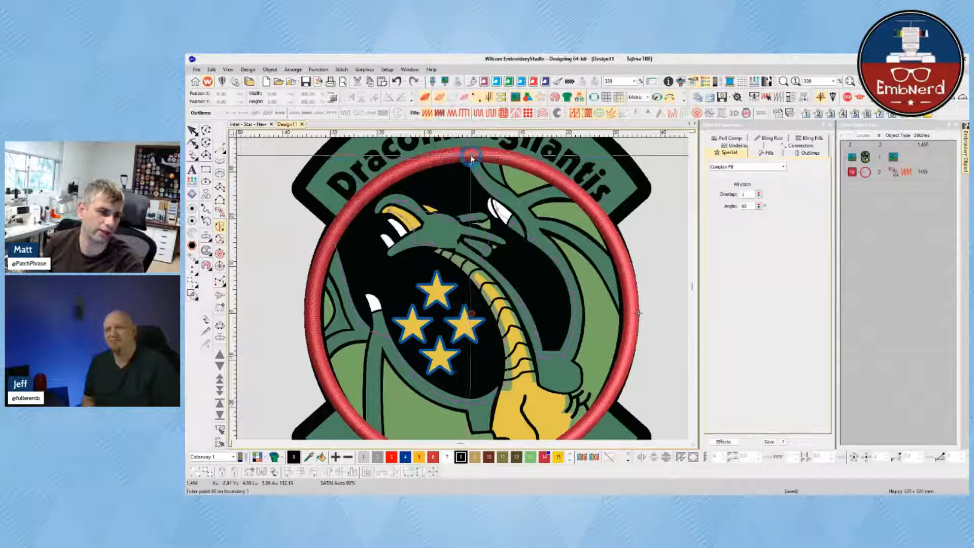
left_click(417, 170)
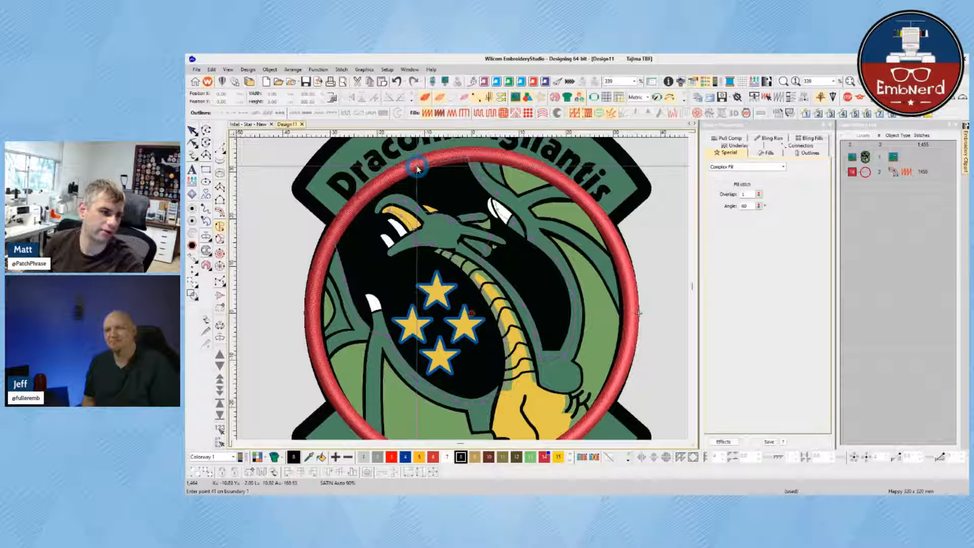
left_click(367, 198)
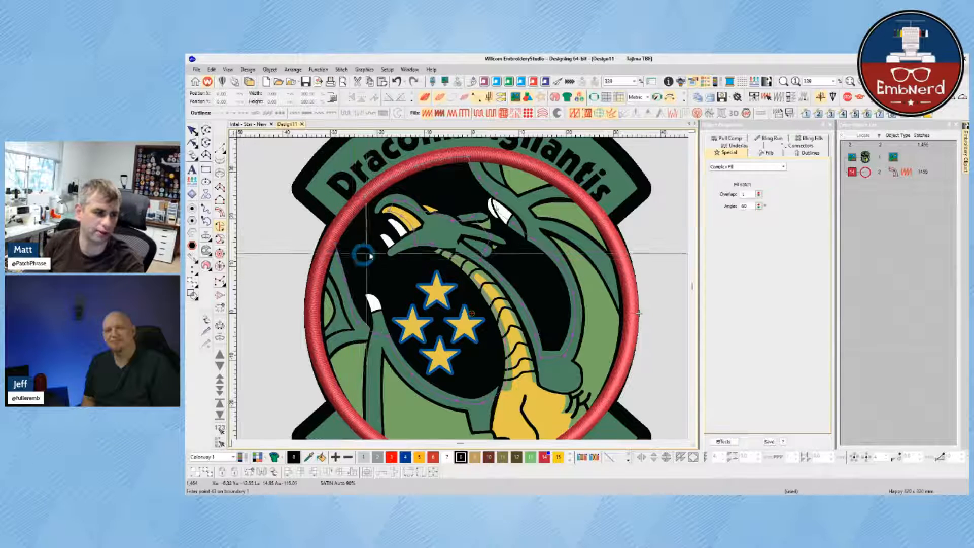
left_click(329, 246)
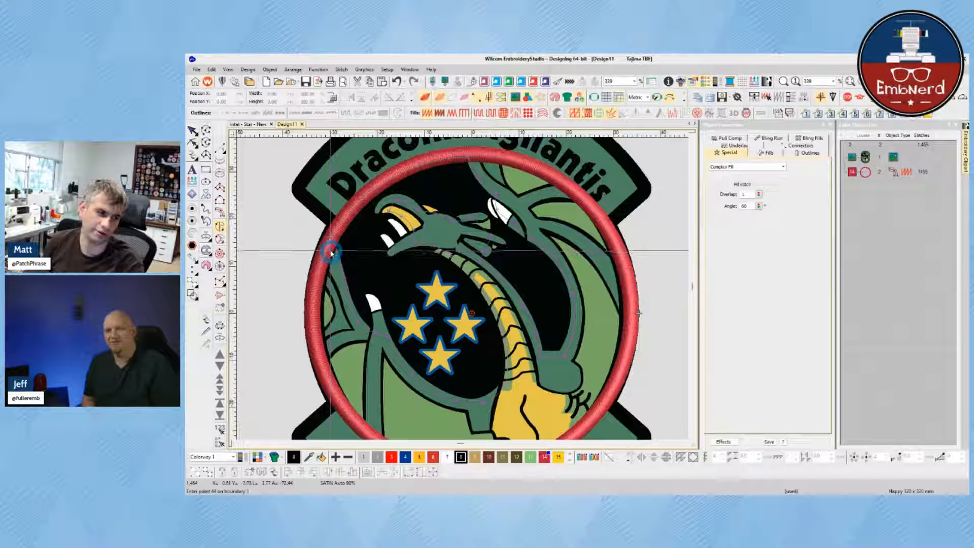
- Close the boundary to generate the black background Complex Fill and change its stitch type to Tatami
key("Return")
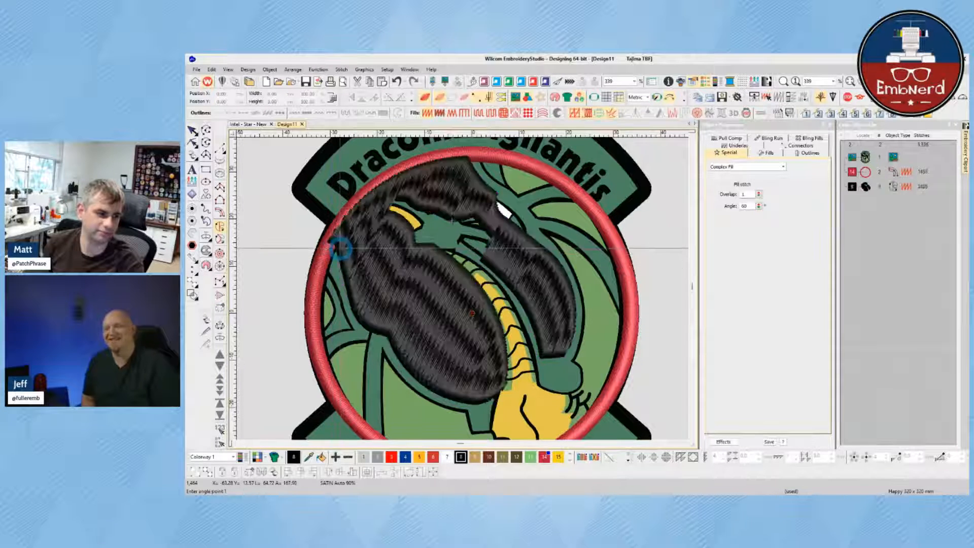
key("Escape")
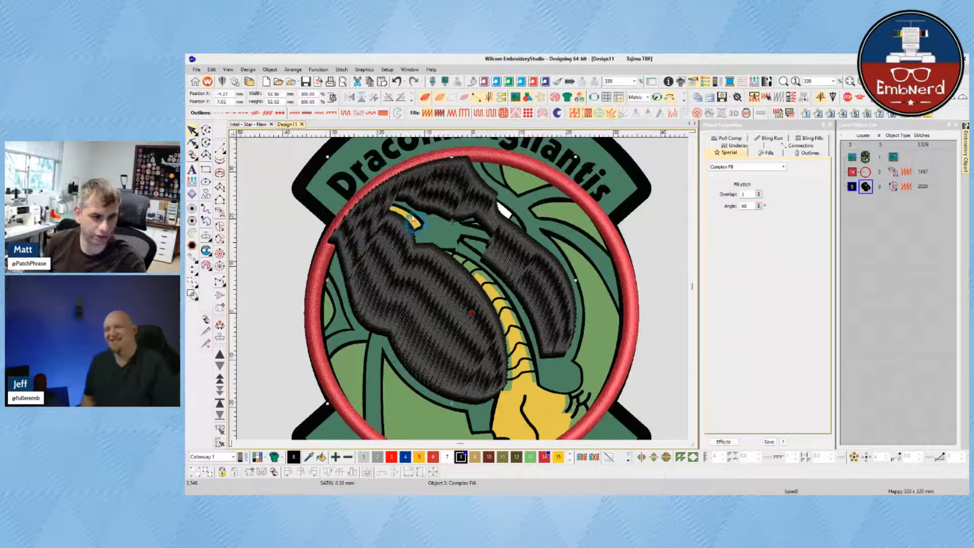
left_click(478, 112)
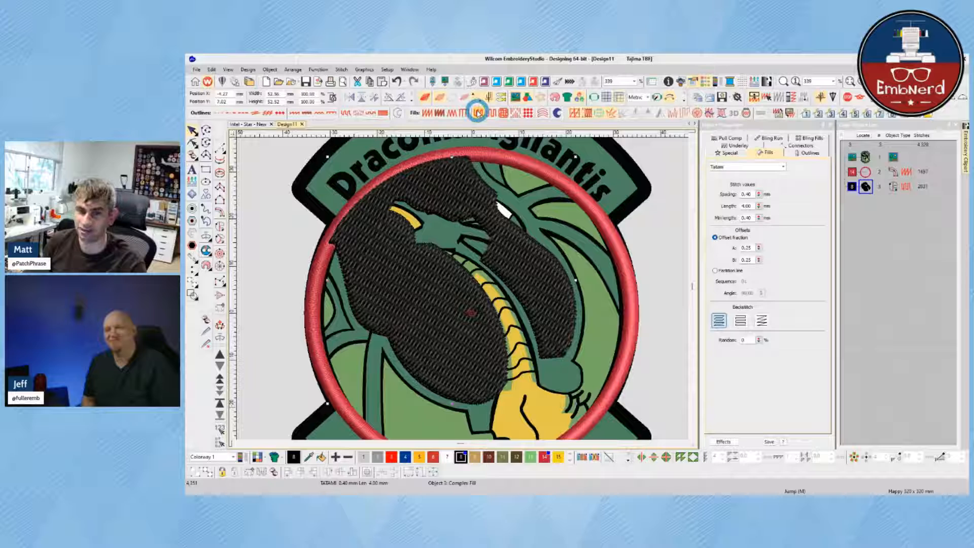
- Reshape the fill's lower-left edge by adjusting its boundary points from the red ring past the lower claw to the neck base
key("h")
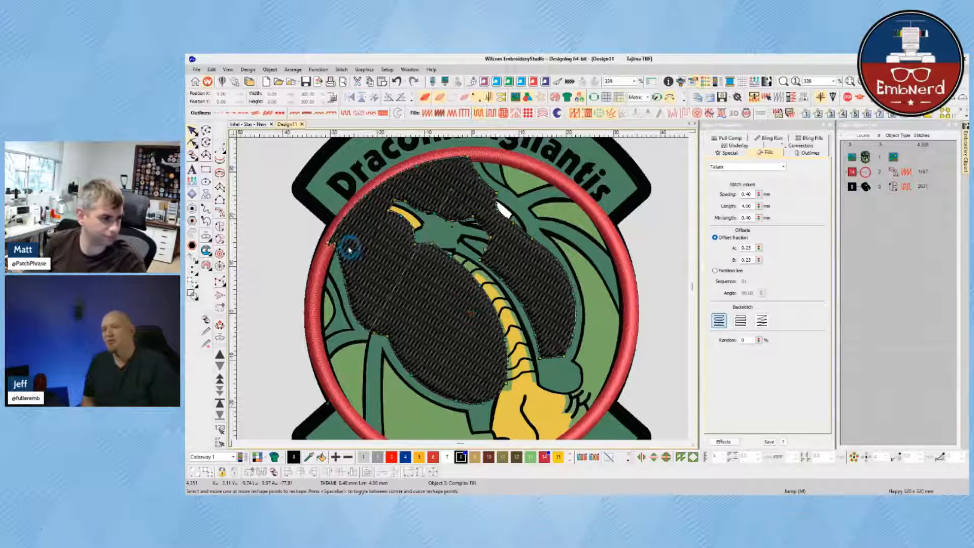
key("t")
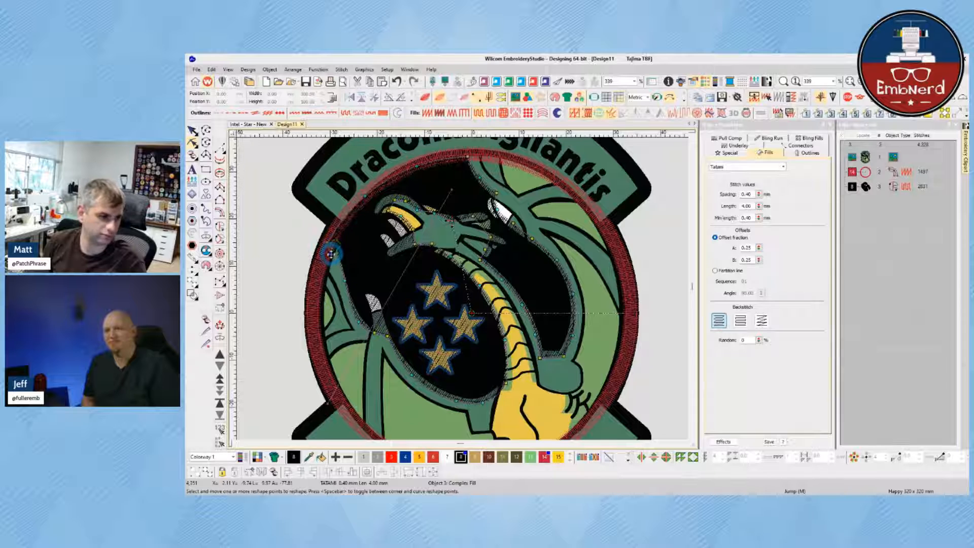
left_click_drag(330, 253, 341, 281)
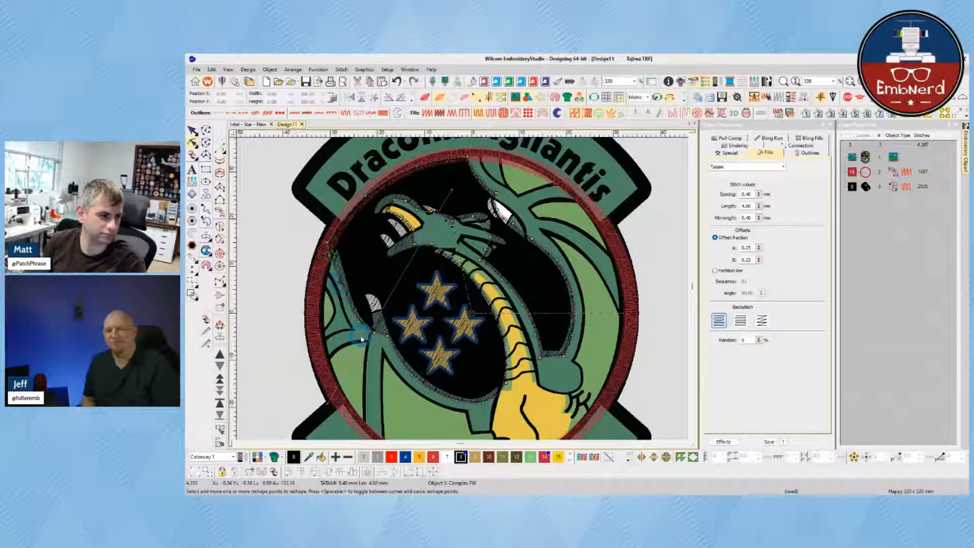
left_click_drag(358, 321, 386, 339)
left_click_drag(412, 374, 411, 377)
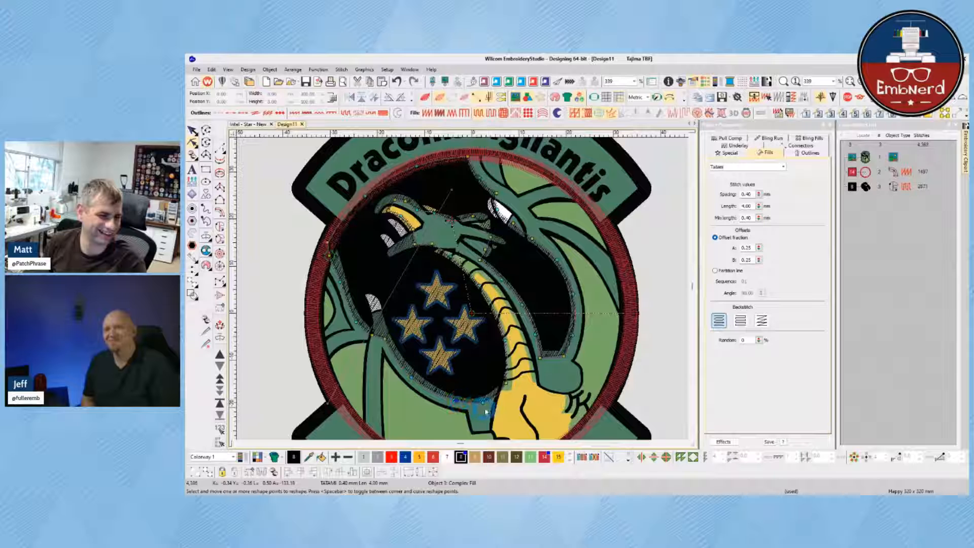
left_click_drag(483, 402, 482, 401)
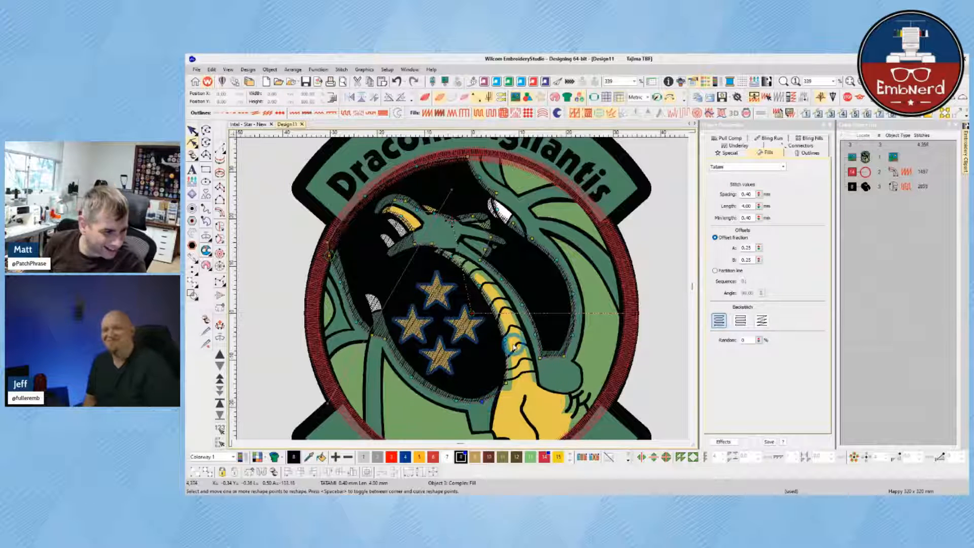
- Adjust the fill's boundary points along the dragon's neck and around its open mouth
left_click_drag(510, 341, 509, 342)
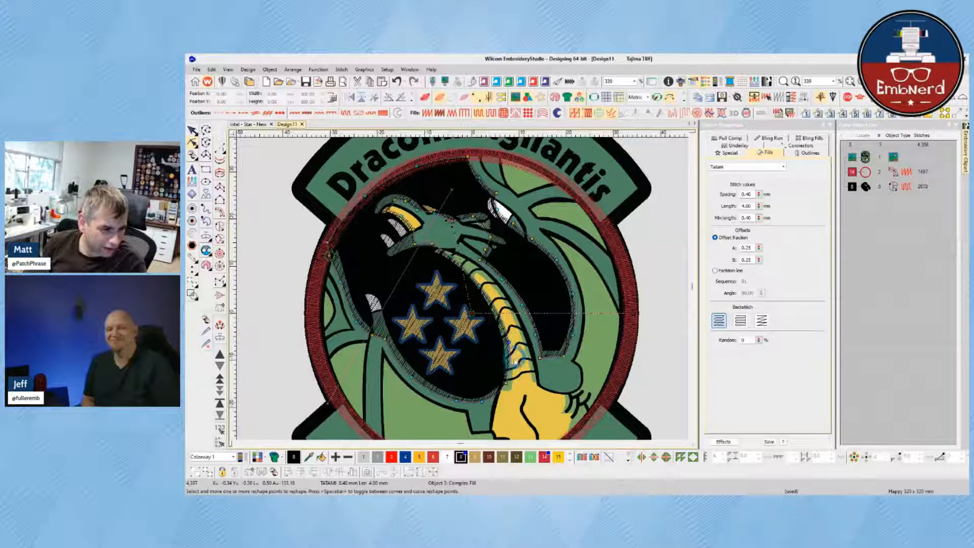
left_click_drag(506, 382, 507, 383)
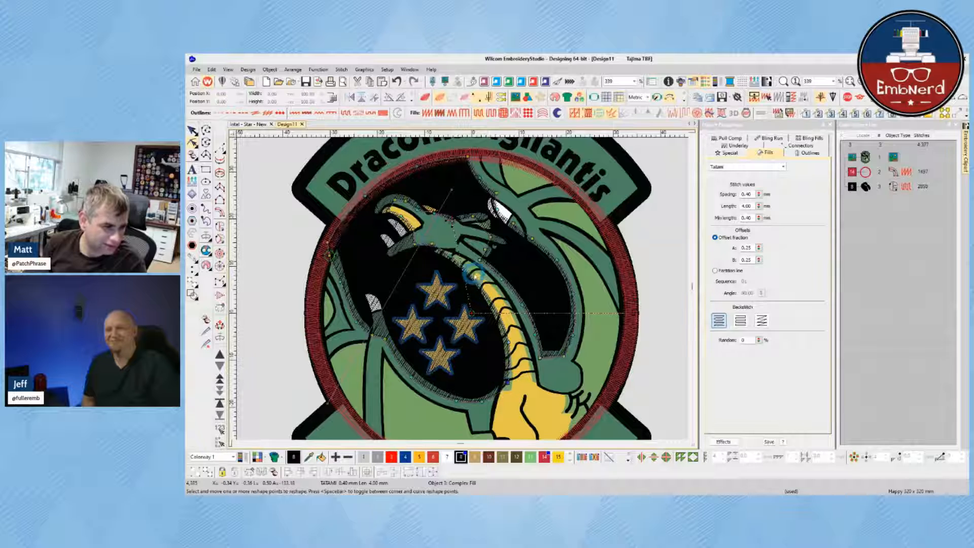
left_click_drag(480, 286, 481, 287)
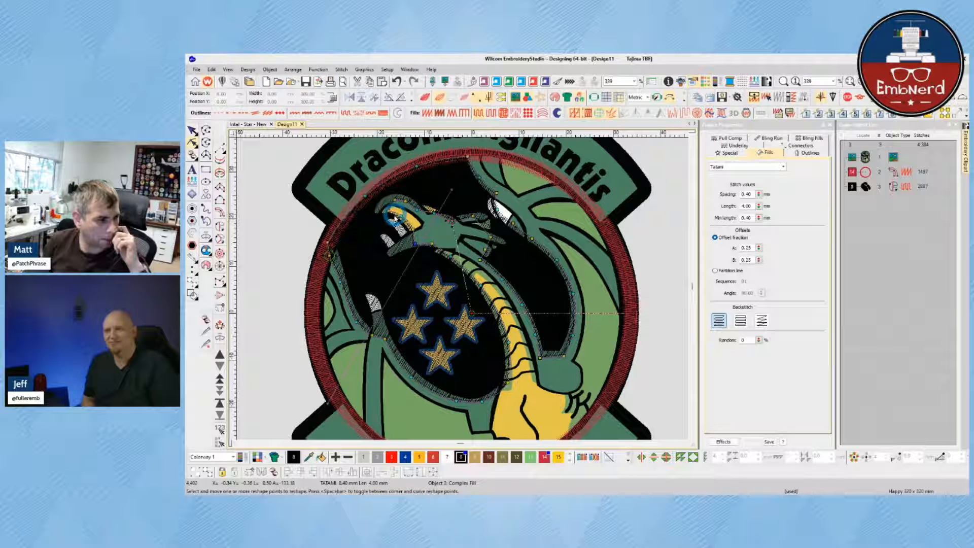
left_click_drag(392, 210, 400, 215)
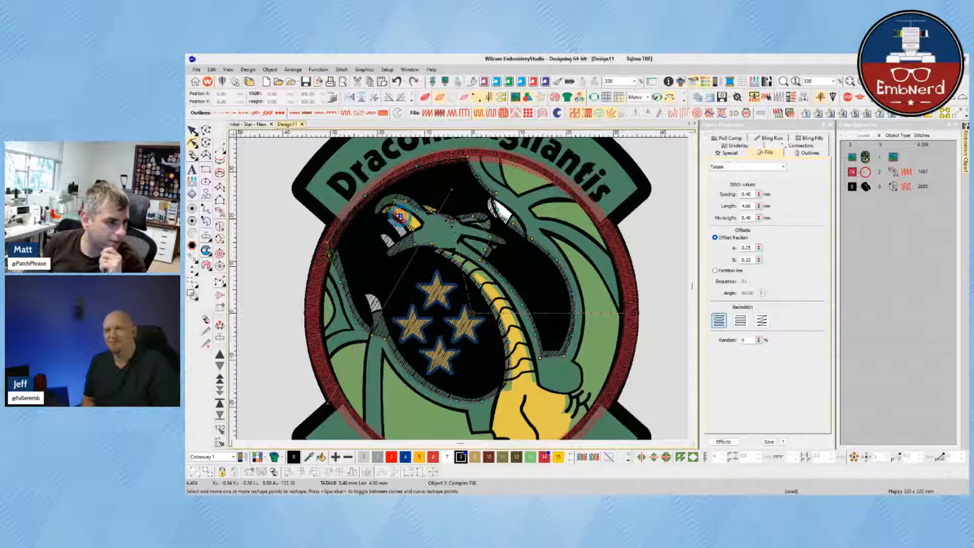
left_click(400, 216)
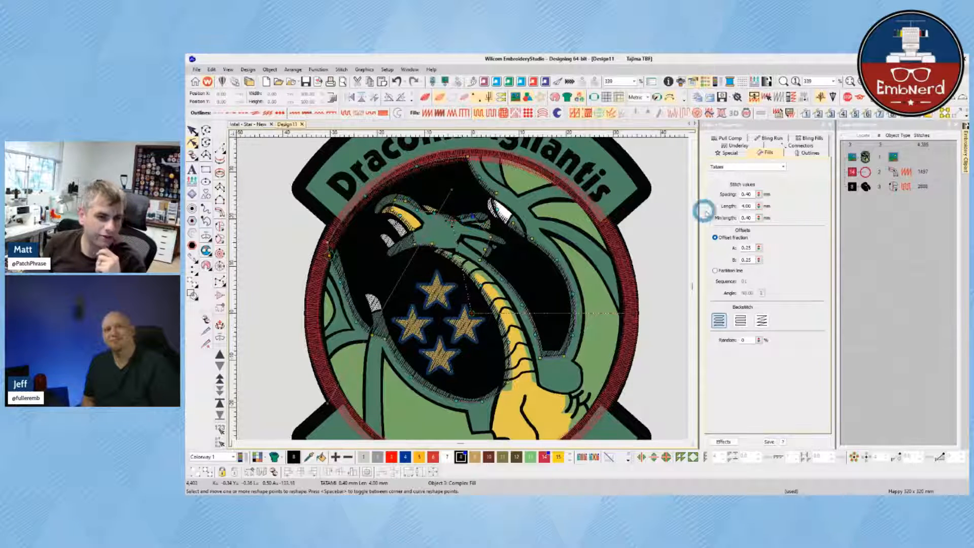
- Set the background fill's stitch angle to 0 degrees and recolour it with yellow colour 15
left_click(731, 152)
left_click(752, 206)
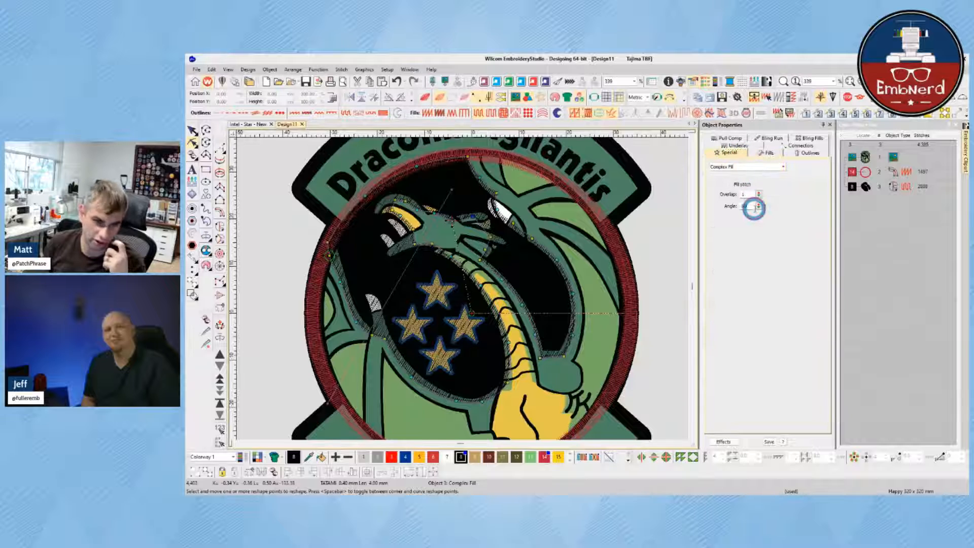
type("0")
key("Return")
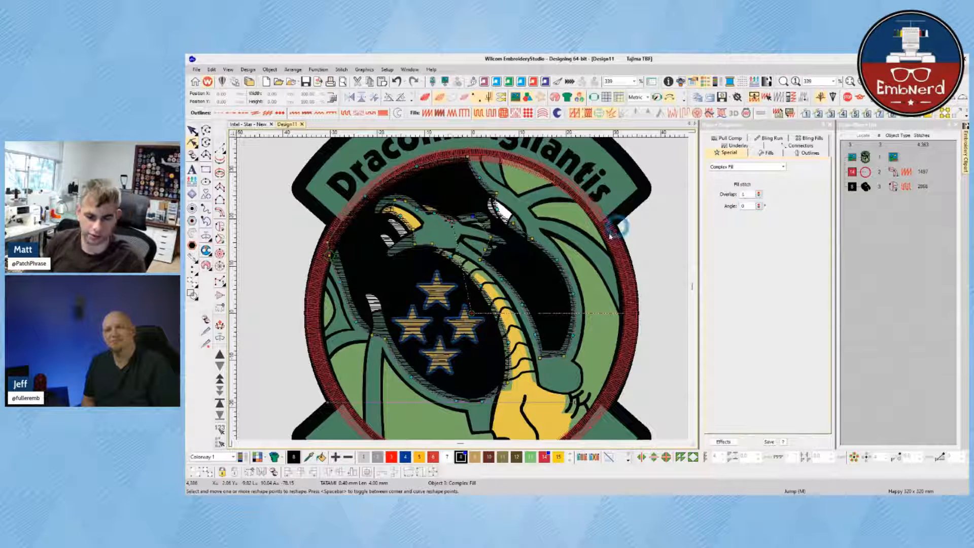
key("t")
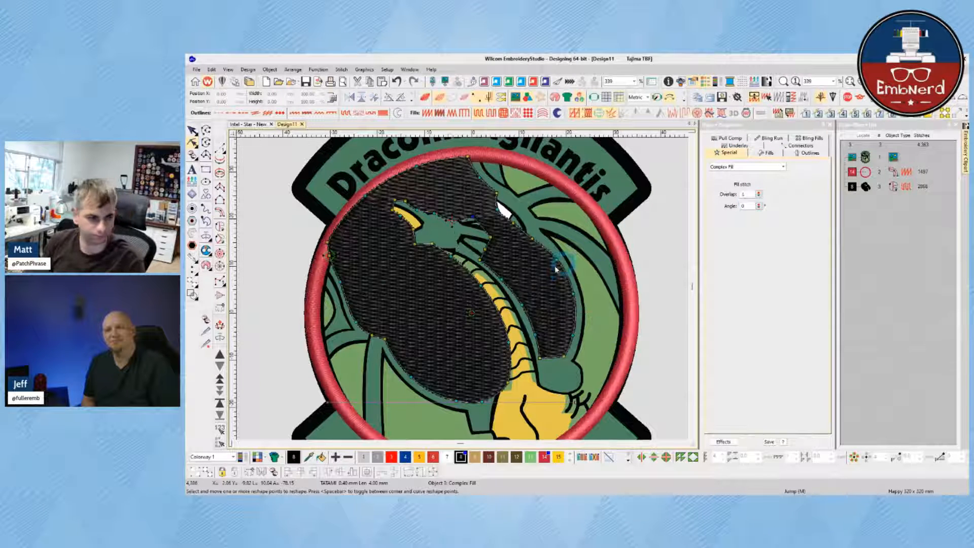
left_click(558, 457)
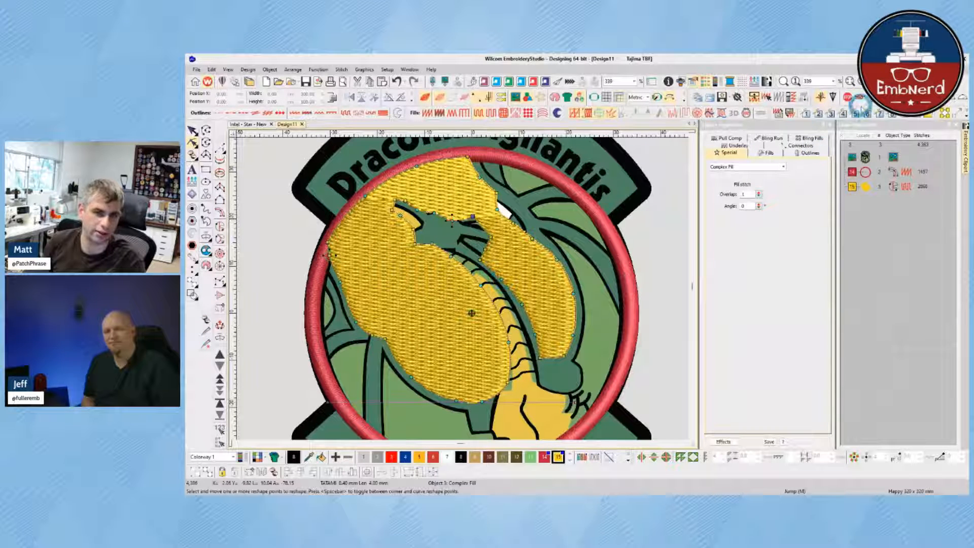
- Apply the preset style with edge-run and Tatami underlay to the fill, and set its angle back to 0 degrees
left_click(881, 114)
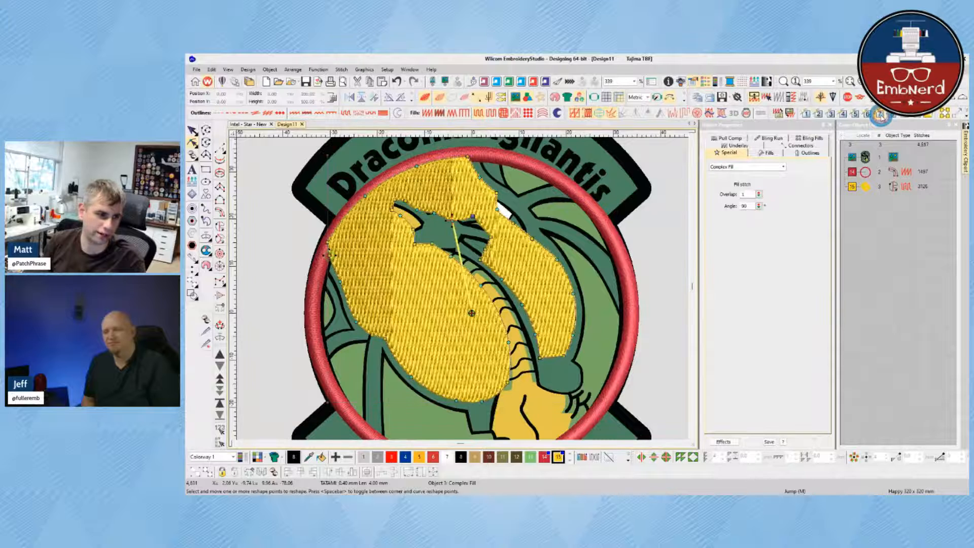
left_click_drag(748, 207, 737, 211)
type("0")
key("Return")
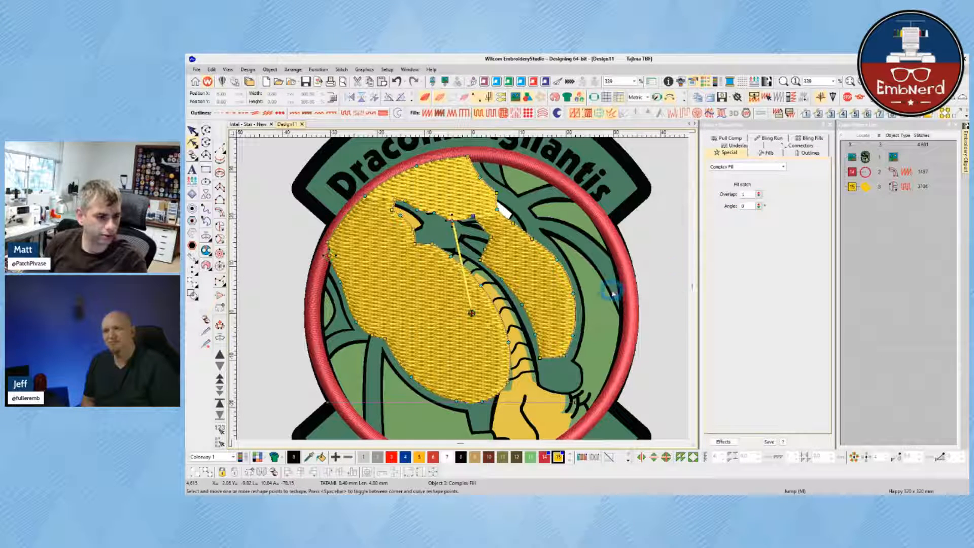
key("t")
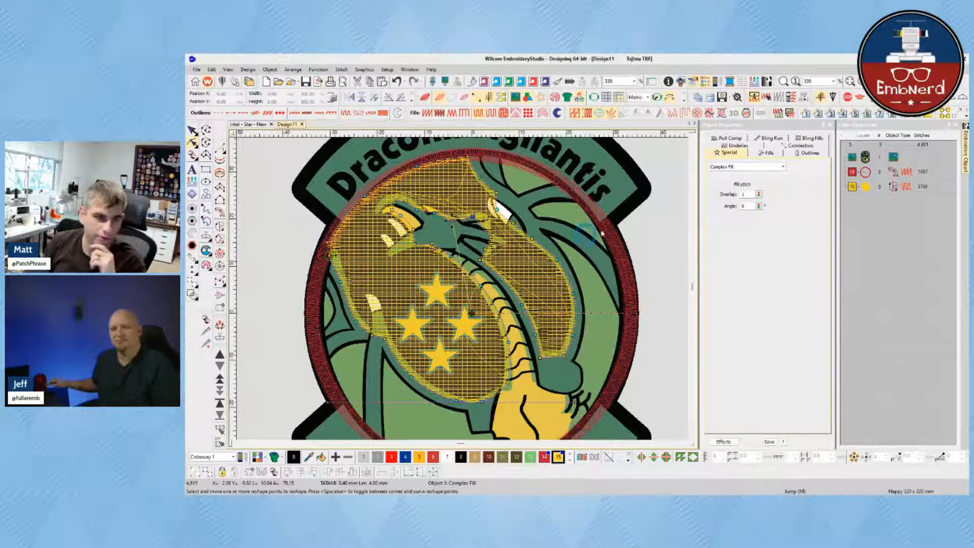
- Try the fill without its first and second underlays and in white colour 7, and undo these changes
left_click(737, 145)
left_click(736, 173)
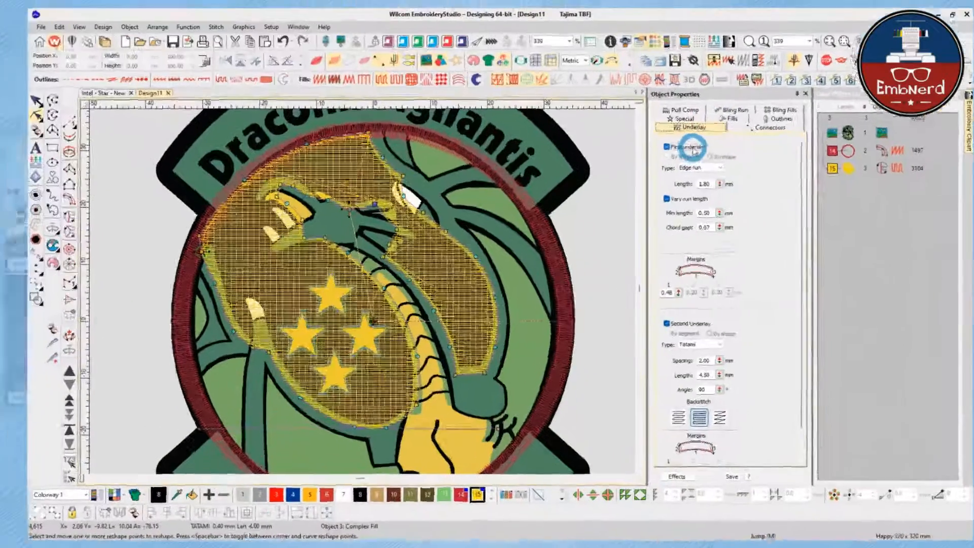
left_click(446, 310)
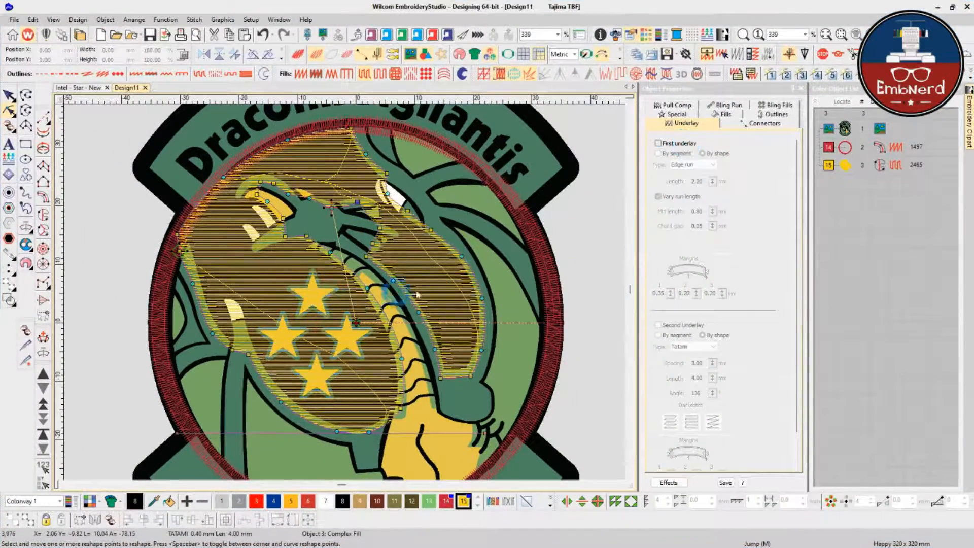
left_click(325, 503)
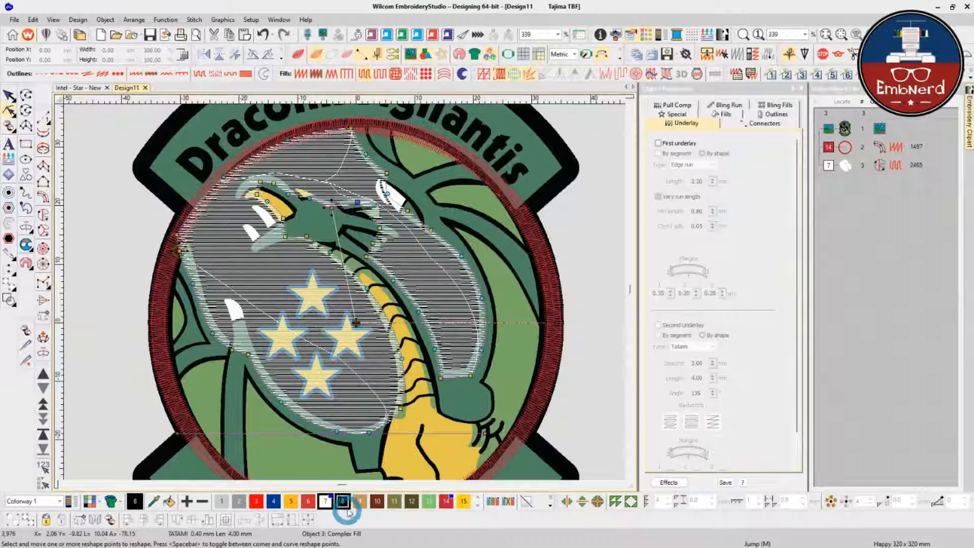
key("ctrl+z")
key("ctrl+z")
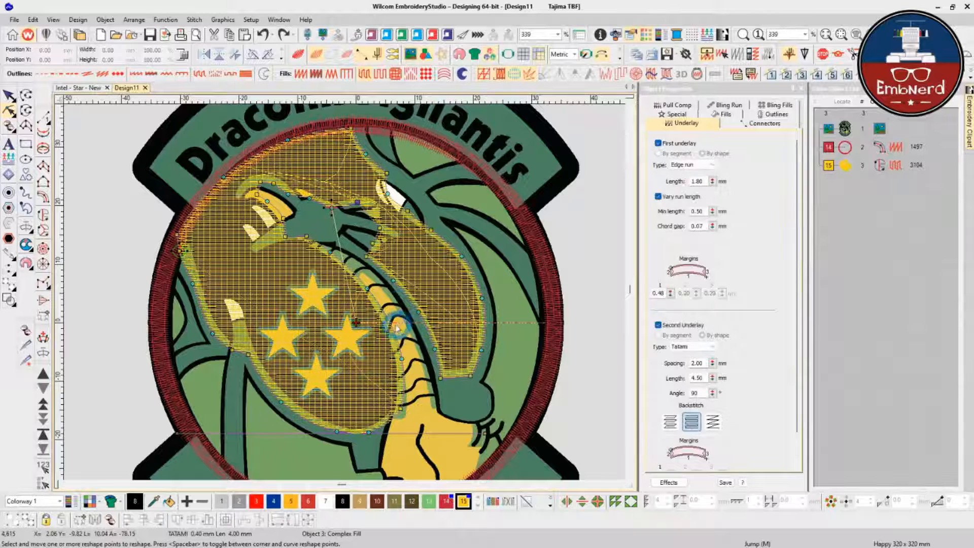
- Recolour the background fill with black colour 8 and deselect it
left_click(337, 503)
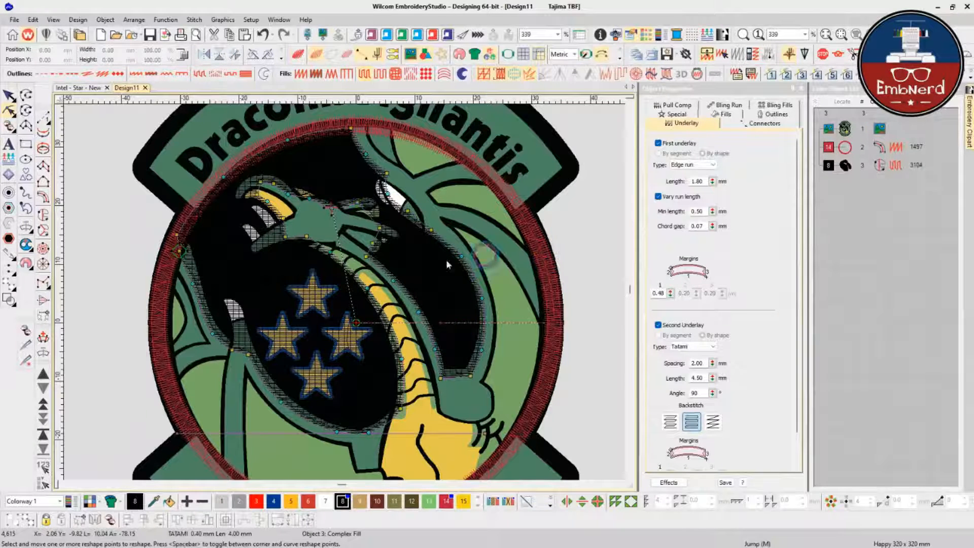
key("Escape")
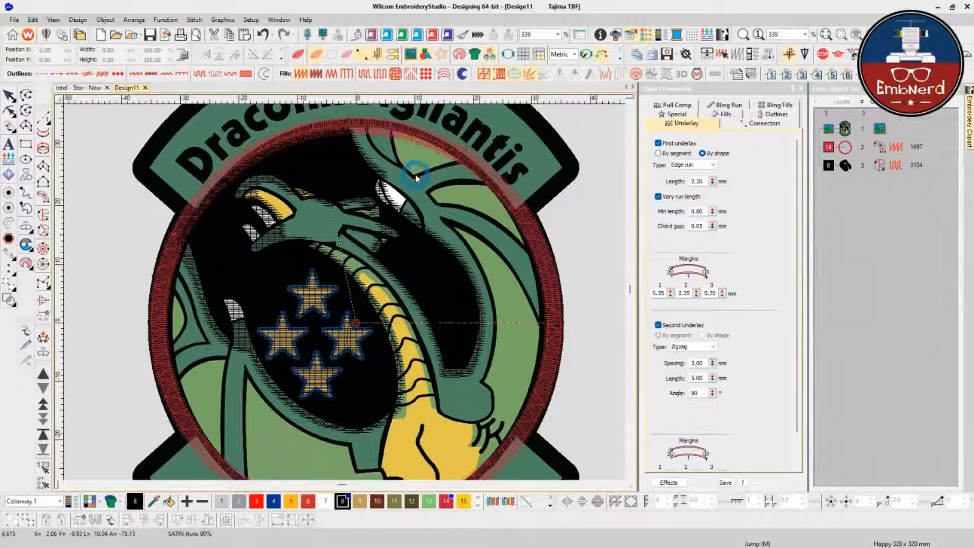
- Save the design to Google Drive as a Wilcom EMB file named 12ACCS
key("ctrl+s")
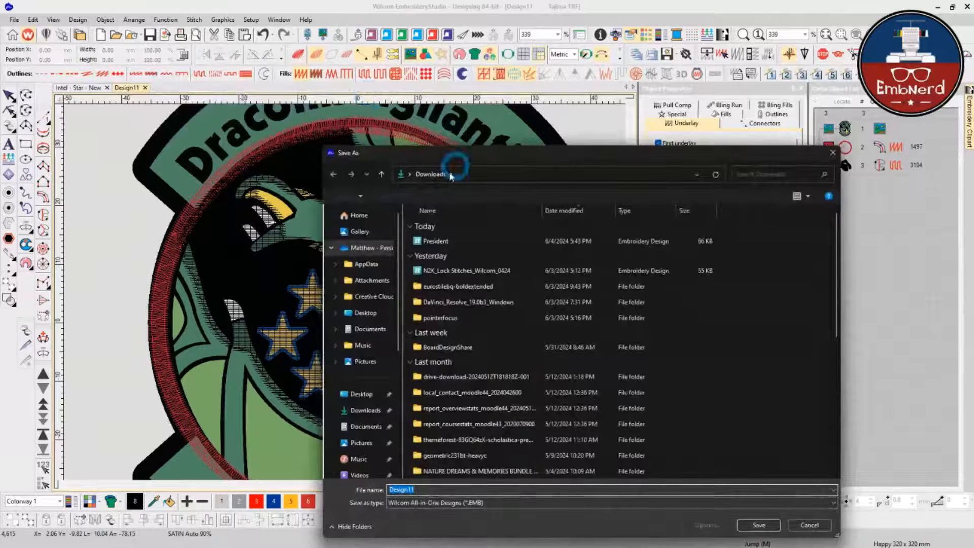
scroll(378, 406, "down", 3)
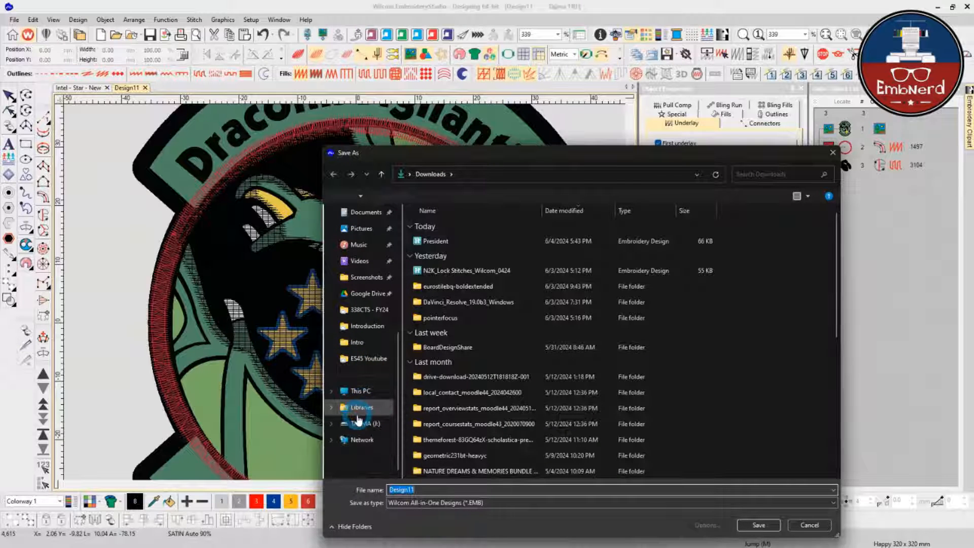
left_click(360, 391)
left_click(369, 294)
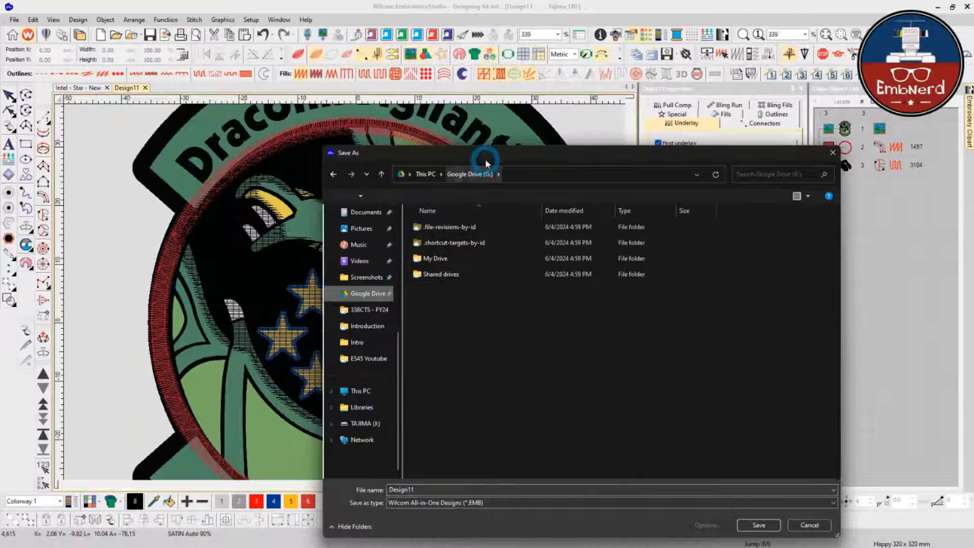
left_click_drag(485, 158, 973, 152)
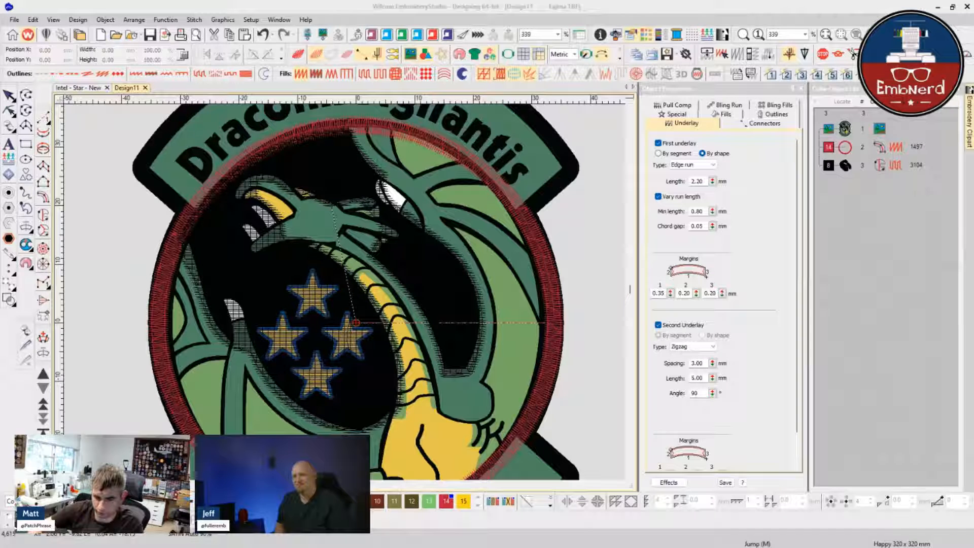
key("Return")
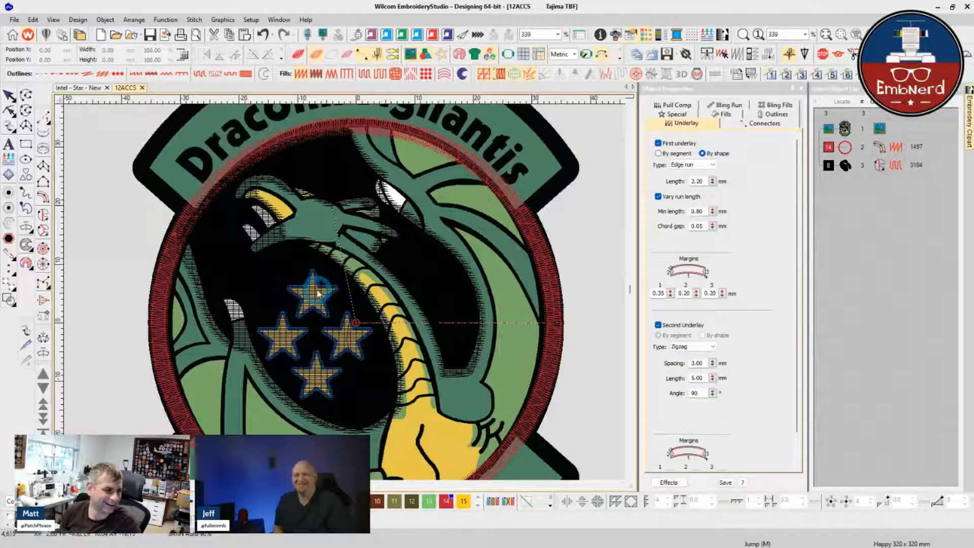
- Check the numbered patch image for the digitizing order of the shapes, and return to the 12ACCS design
scroll(316, 283, "down", 2)
scroll(341, 284, "up", 2)
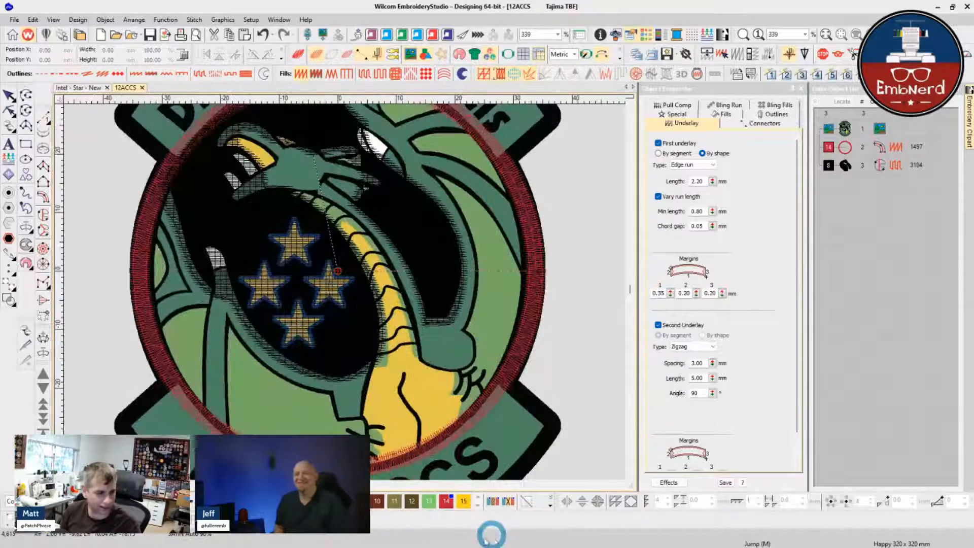
left_click_drag(589, 547, 472, 2)
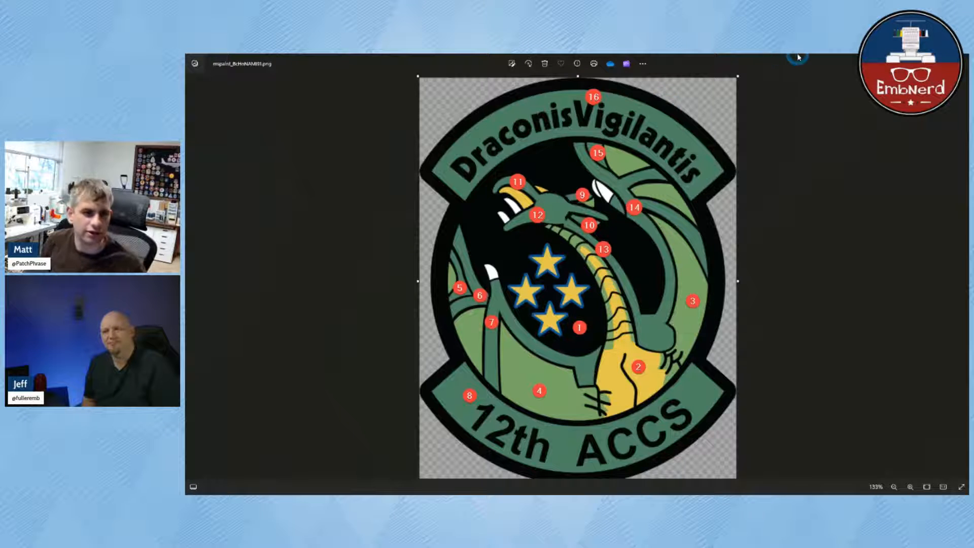
left_click_drag(786, 60, 968, 299)
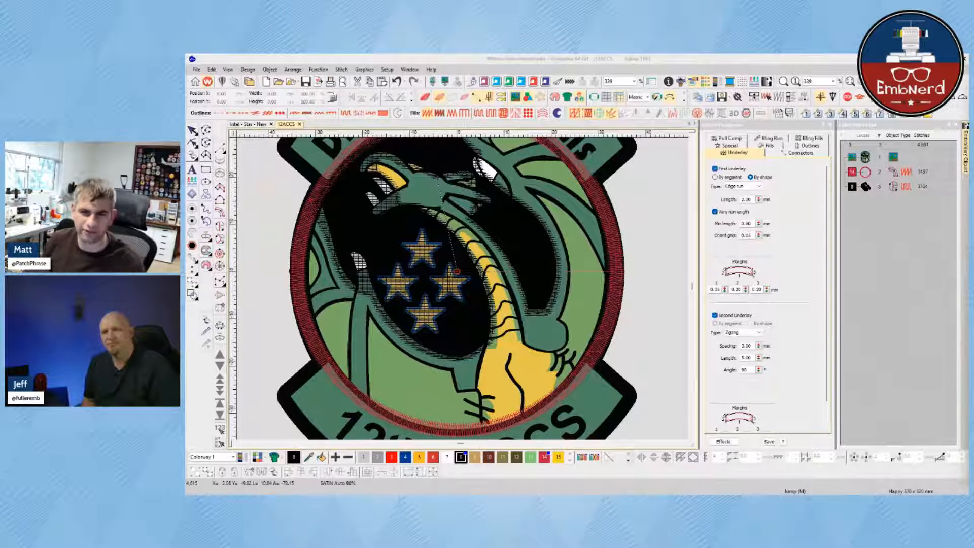
left_click(643, 222)
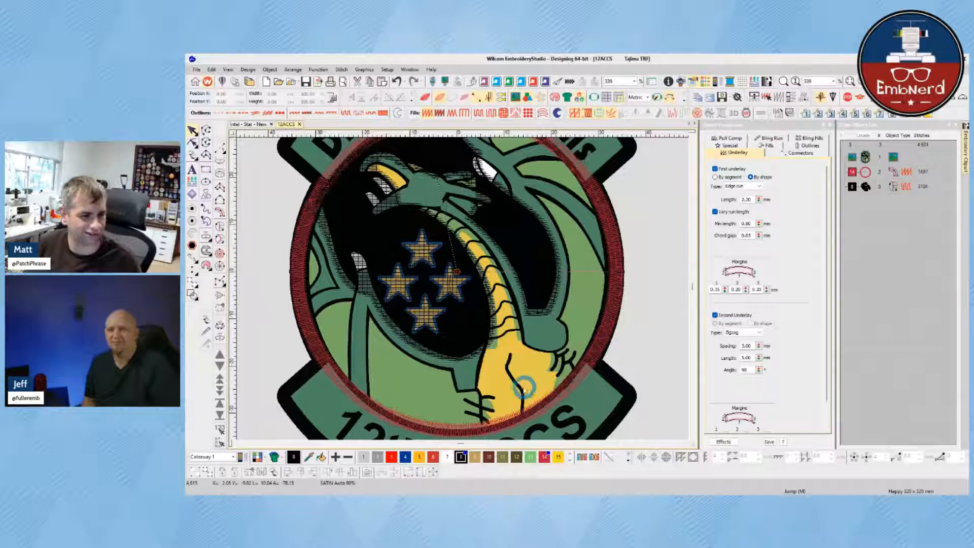
scroll(528, 413, "up", 1)
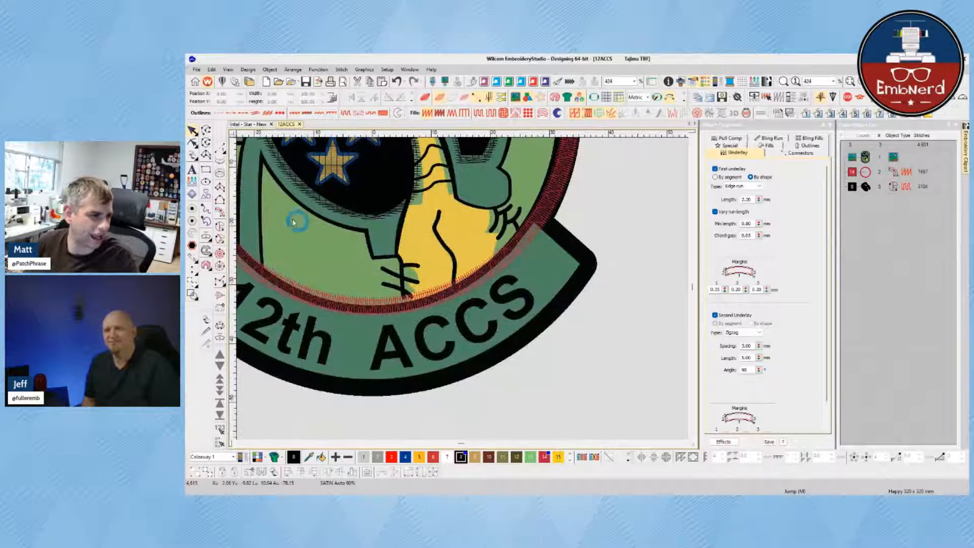
left_click(220, 226)
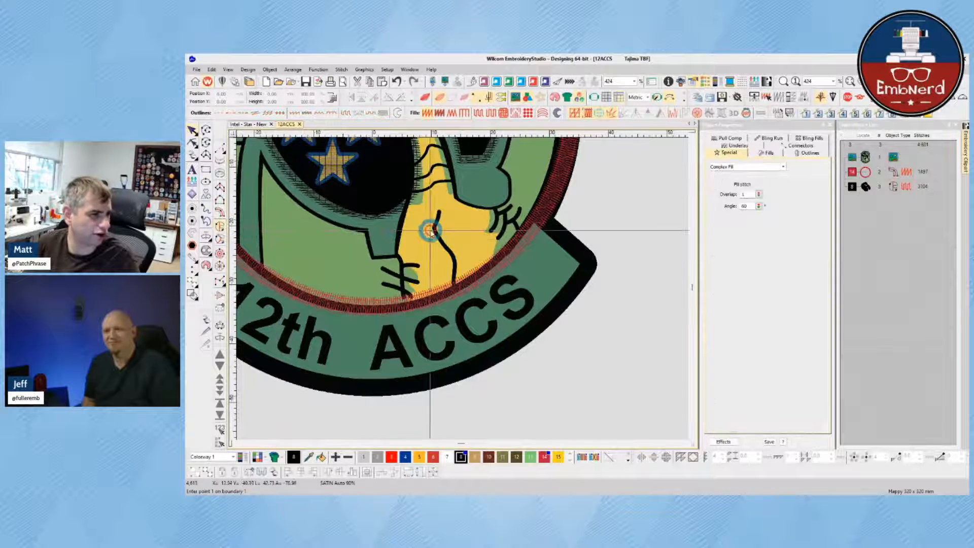
scroll(432, 276, "up", 1)
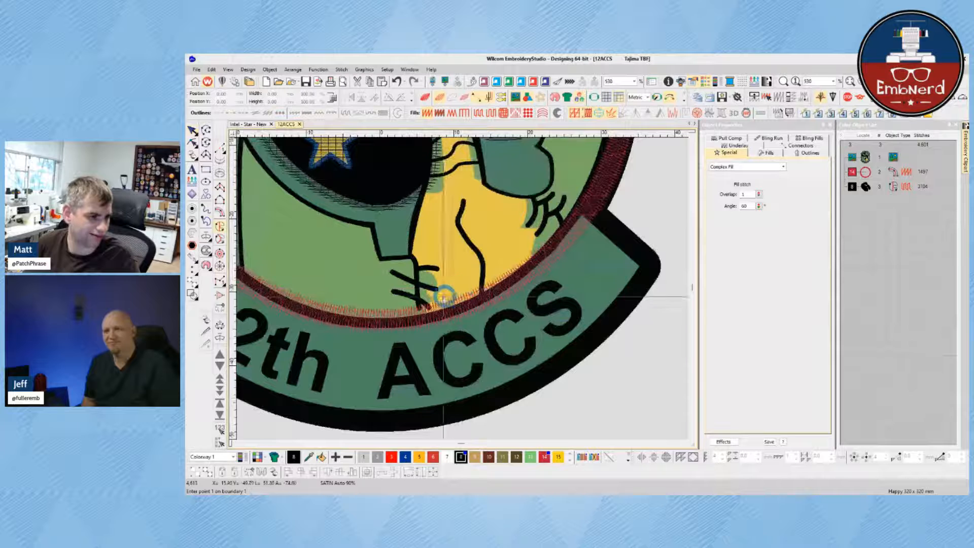
left_click(417, 319)
left_click(419, 303)
left_click(410, 273)
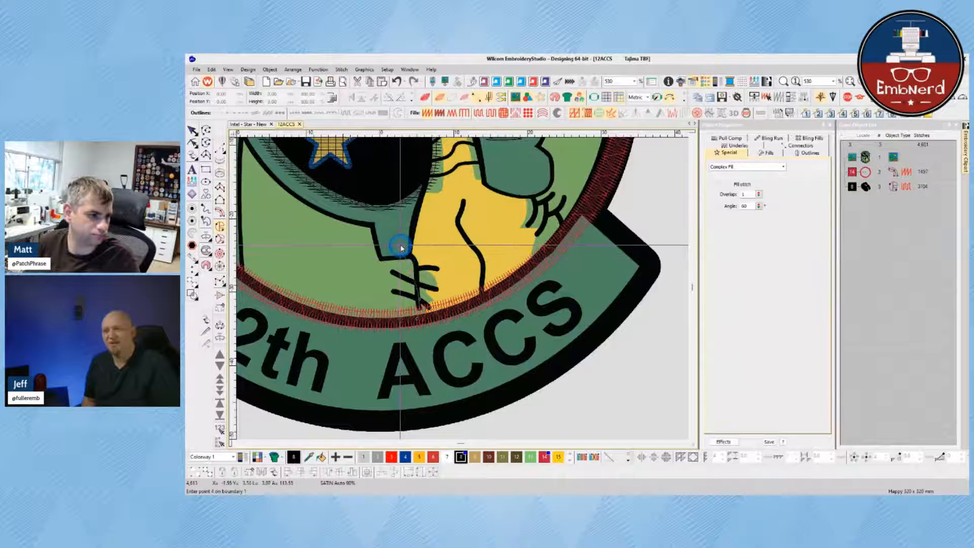
left_click(402, 248)
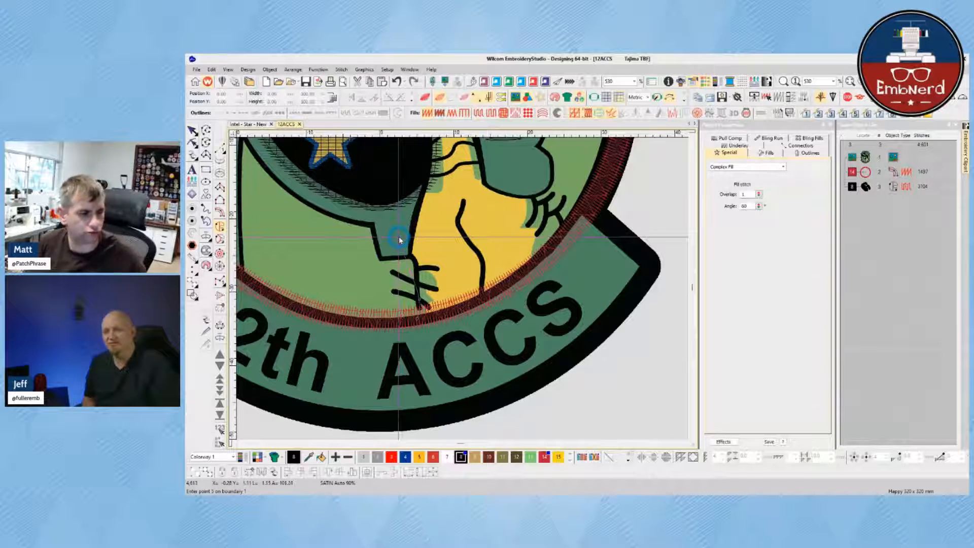
left_click(417, 195)
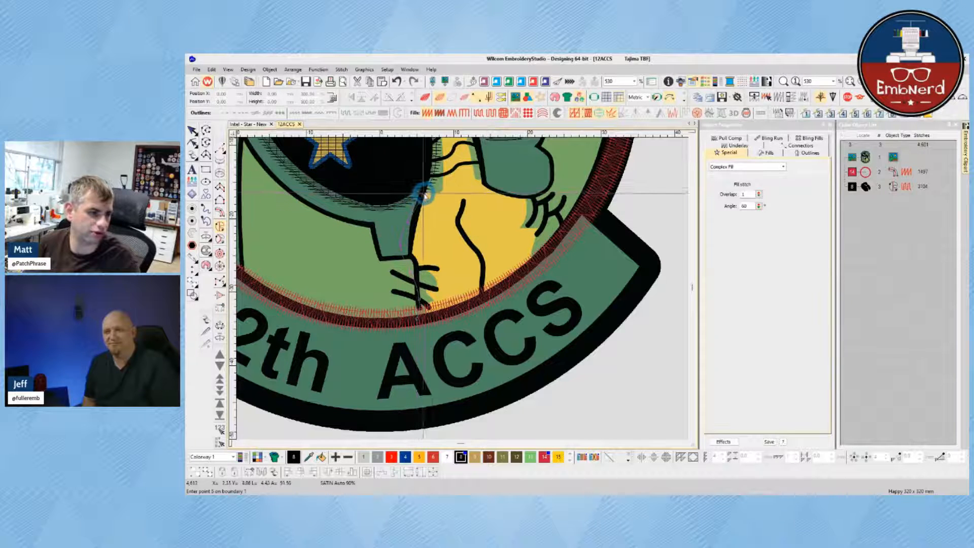
left_click(428, 179)
key("Return")
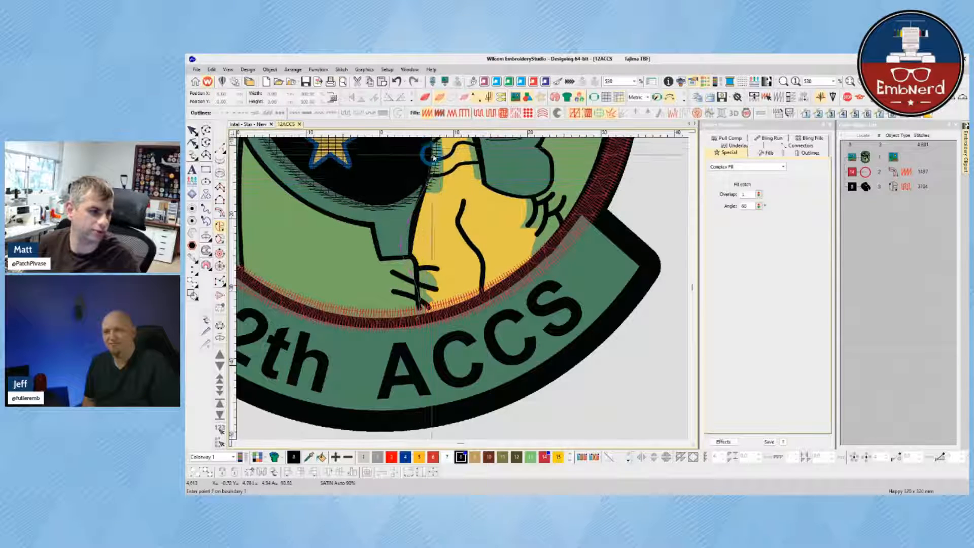
key("1")
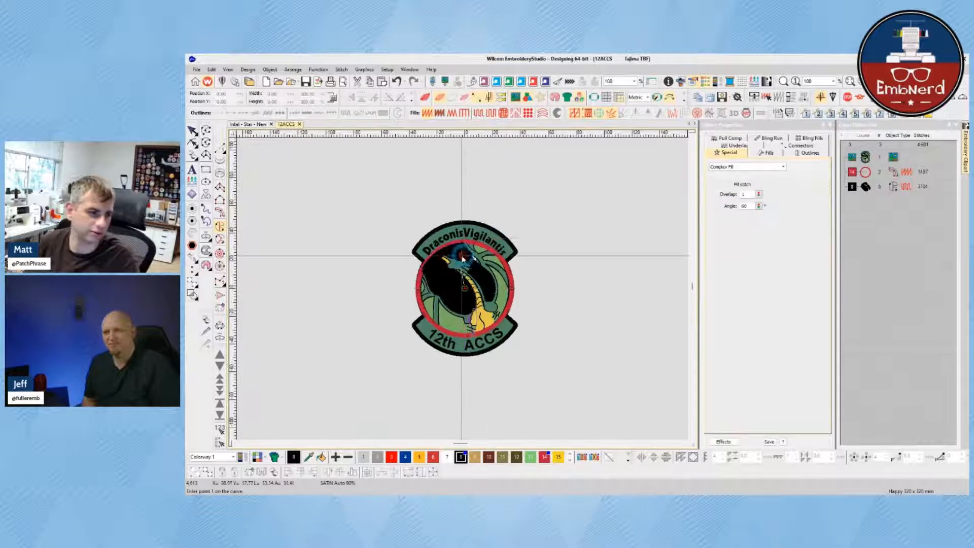
- Check the auto scroll and mouse wheel settings in the program options, and close them
left_click(387, 69)
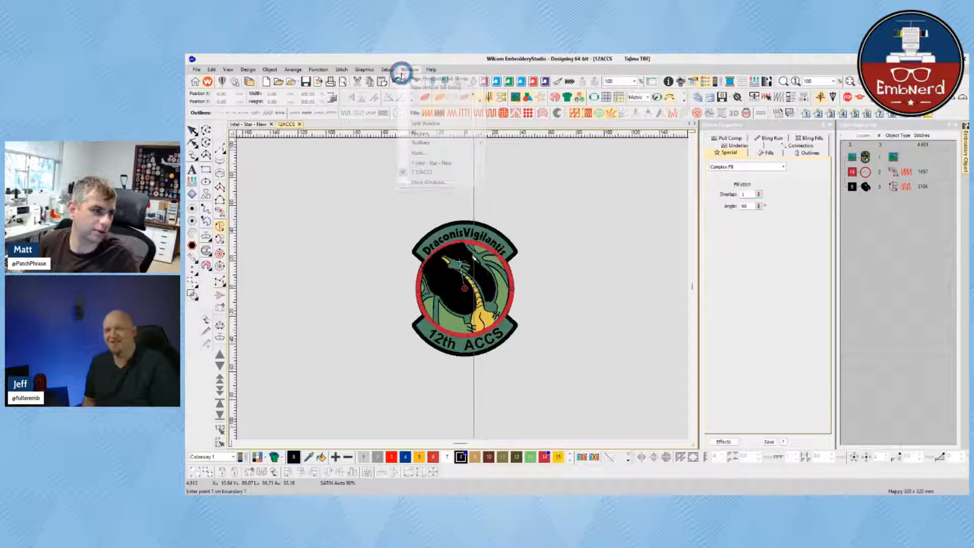
left_click(367, 69)
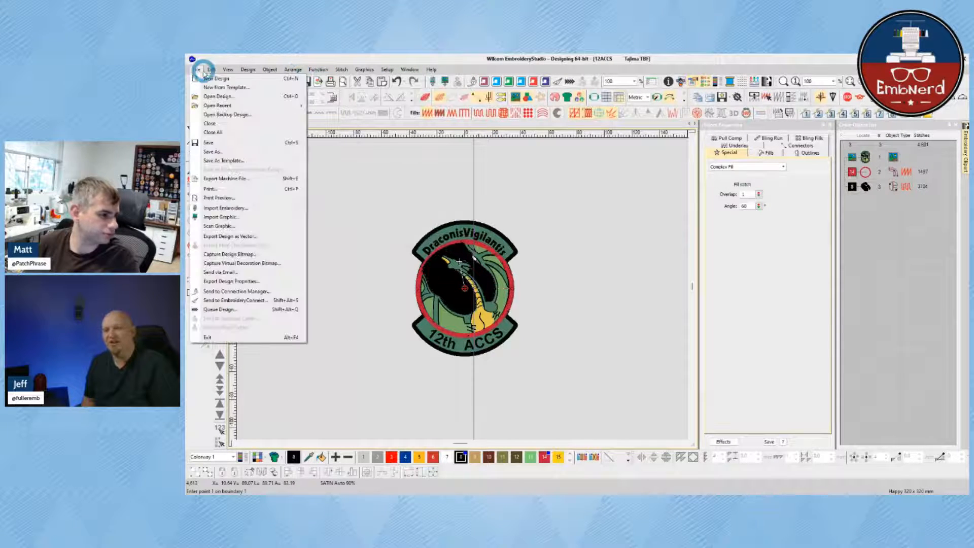
left_click(214, 70)
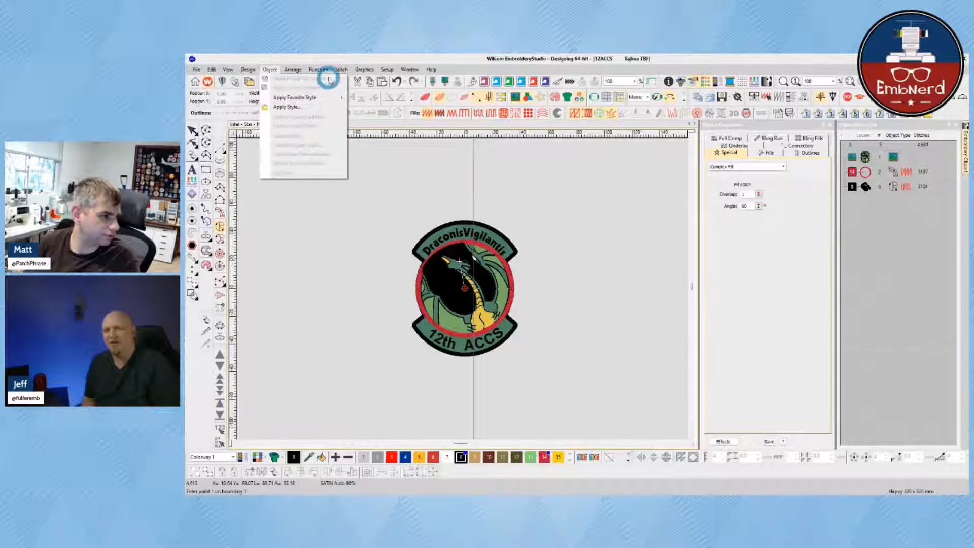
mouse_move(370, 73)
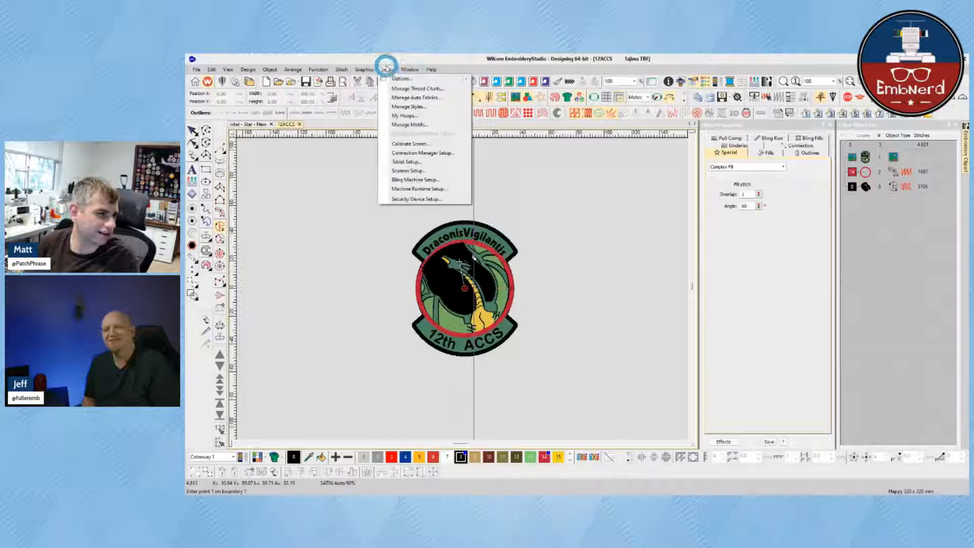
left_click(429, 88)
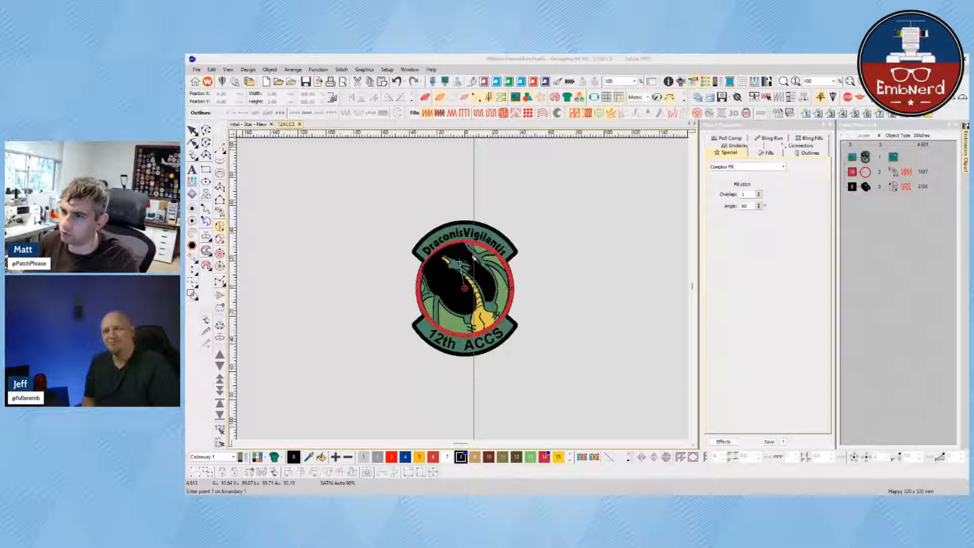
left_click_drag(968, 159, 698, 131)
left_click(761, 148)
left_click(762, 145)
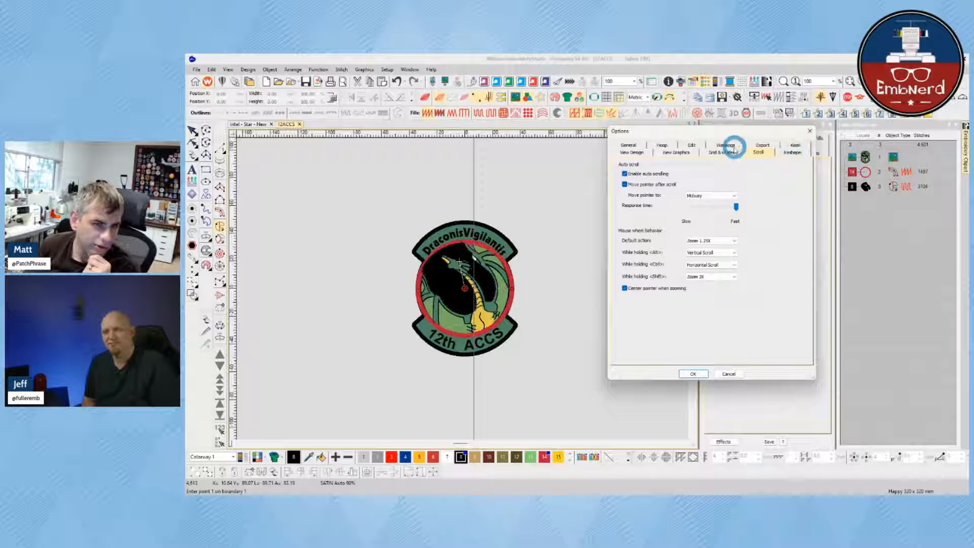
left_click(694, 375)
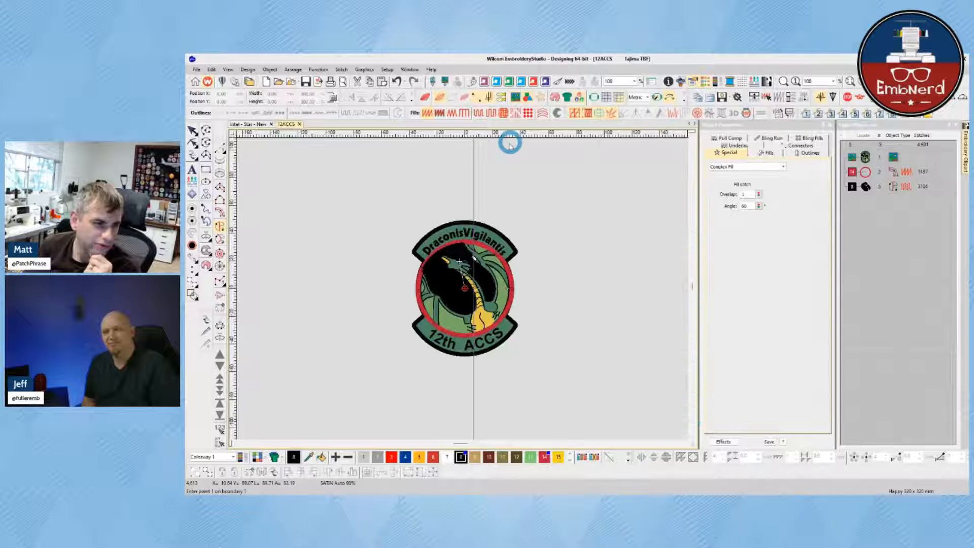
key("Escape")
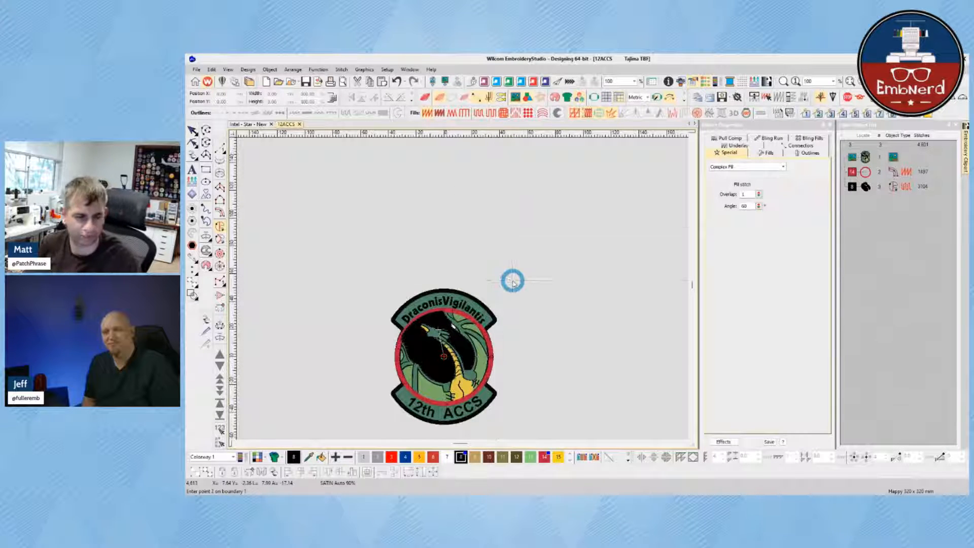
- Start a Complex Fill boundary for the yellow belly at the red border, tracing up the belly's left edge beside the clawed foot
scroll(442, 362, "up", 4)
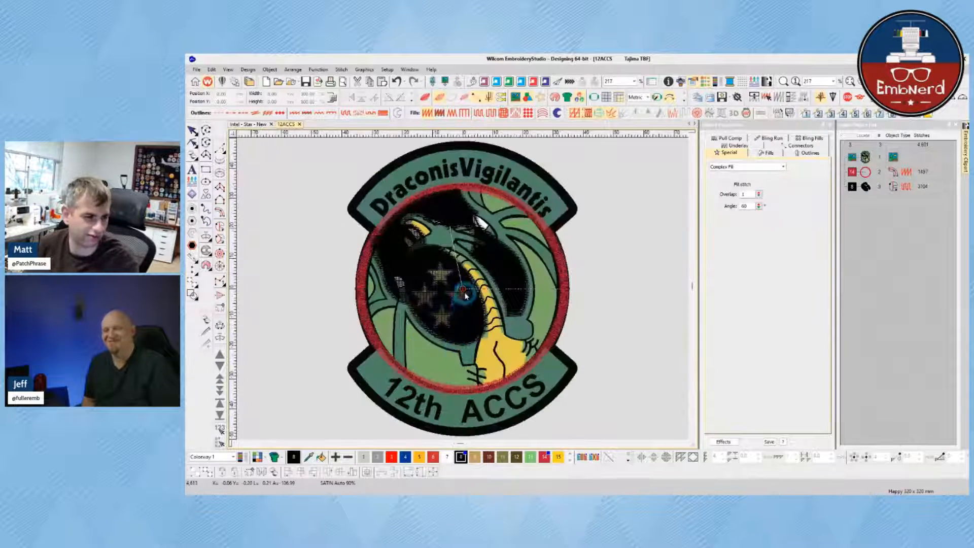
scroll(462, 292, "up", 1)
scroll(463, 292, "up", 1)
scroll(526, 417, "down", 1)
scroll(477, 287, "up", 2)
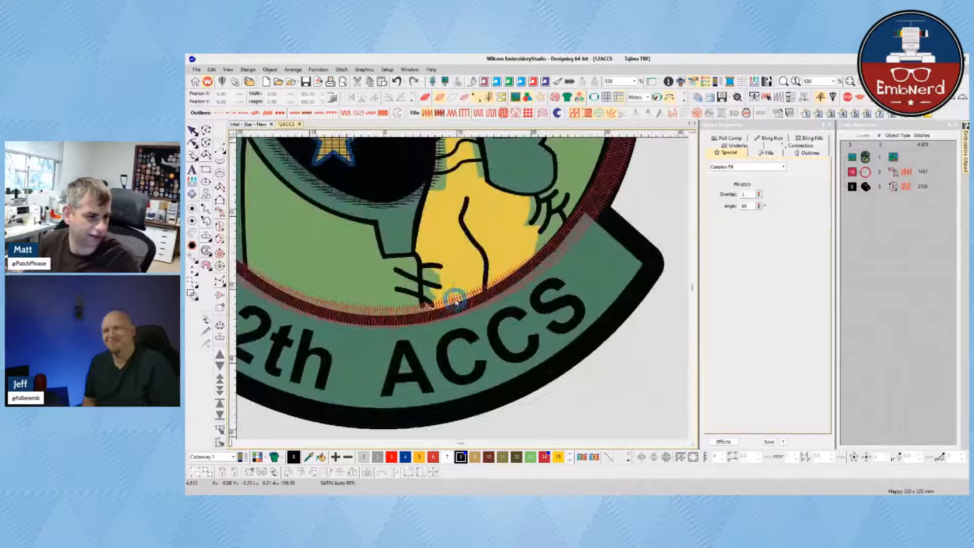
left_click(421, 318)
left_click(222, 188)
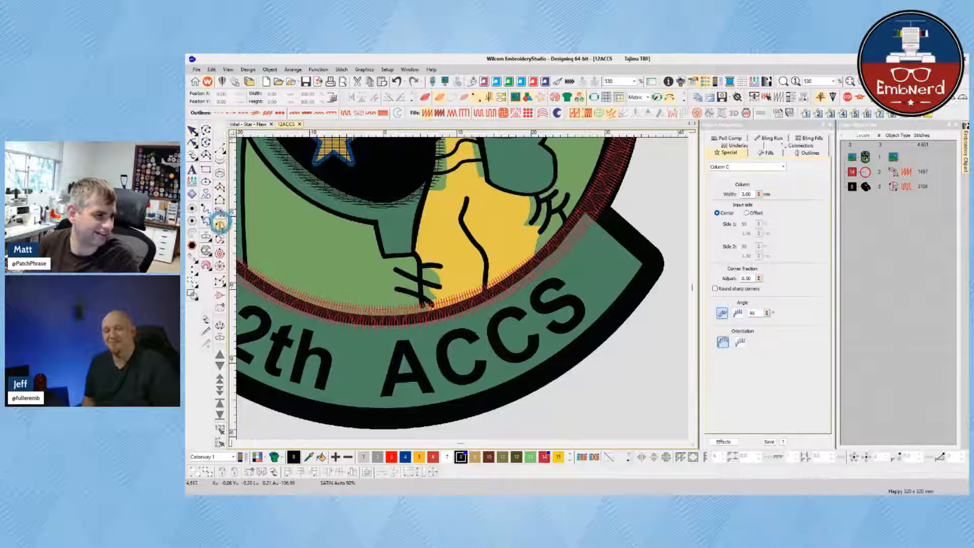
left_click(220, 224)
left_click(412, 300)
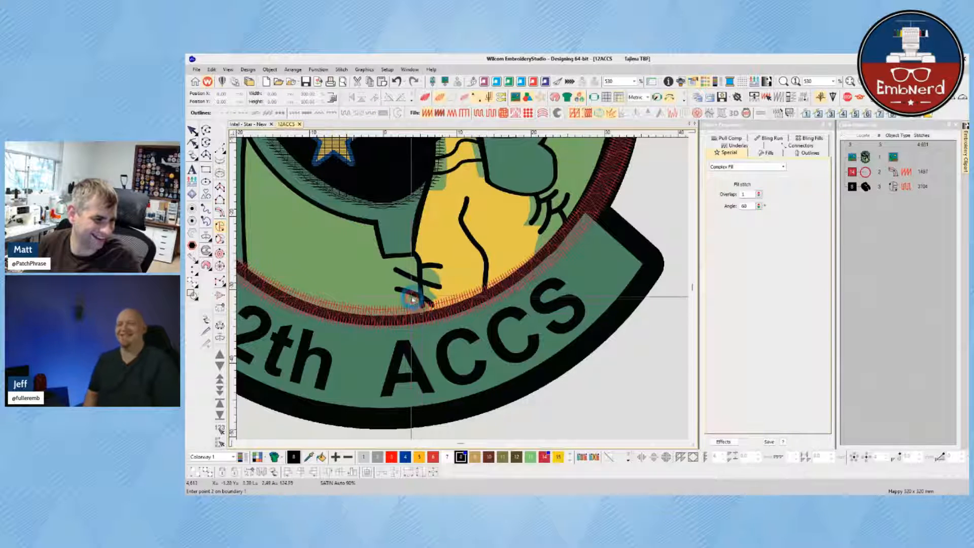
left_click(411, 293)
left_click(405, 250)
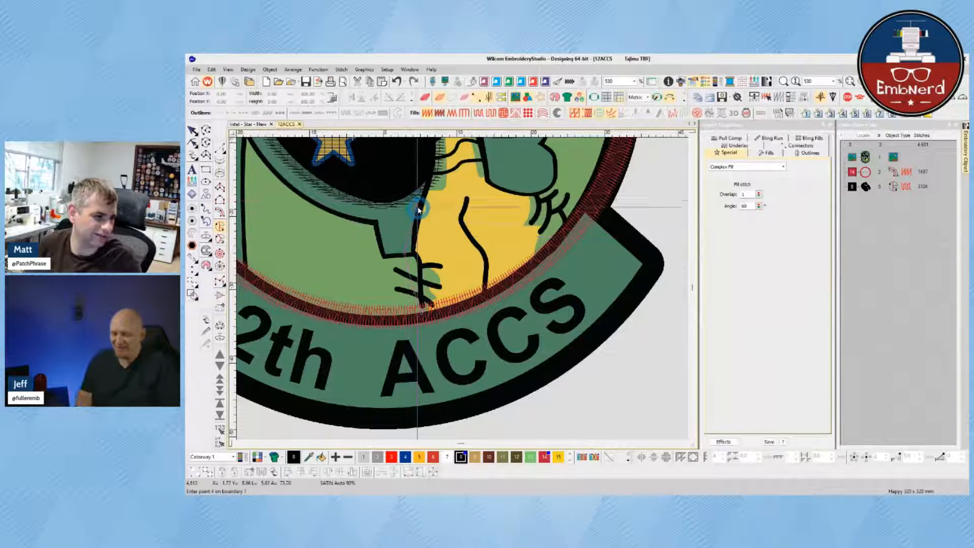
left_click(434, 184)
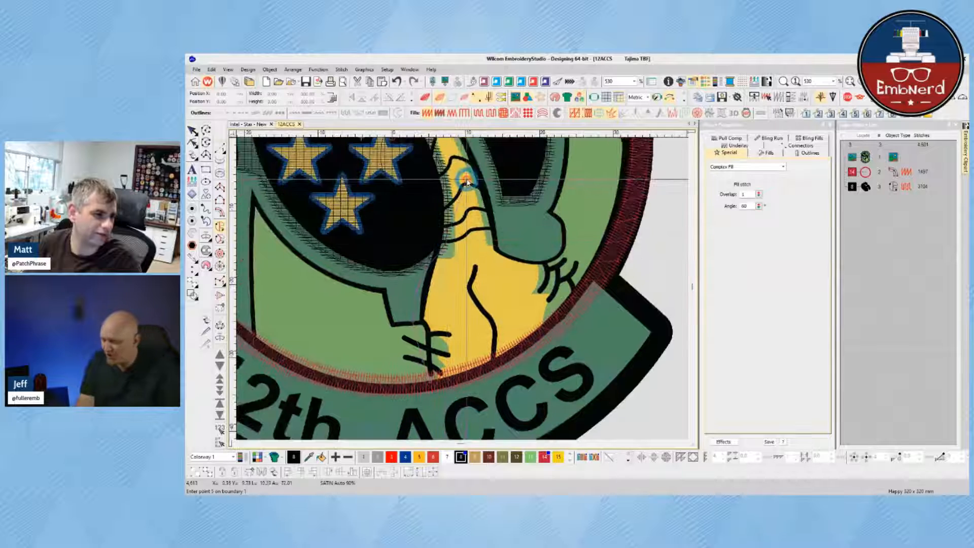
- Continue the fill boundary up the left edge of the belly scales to the upper tip of the yellow area
left_click_drag(467, 182, 475, 250)
left_click(454, 283)
left_click(455, 274)
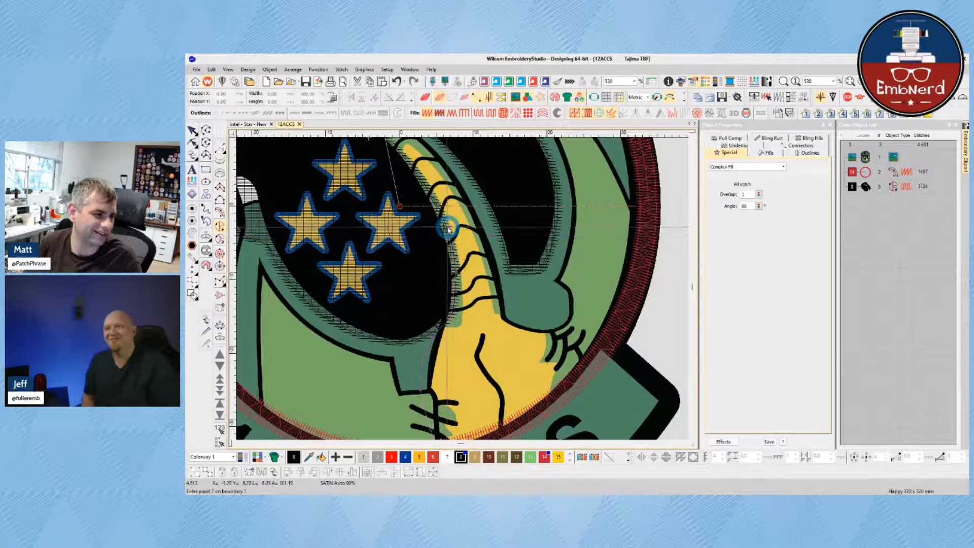
left_click(447, 227)
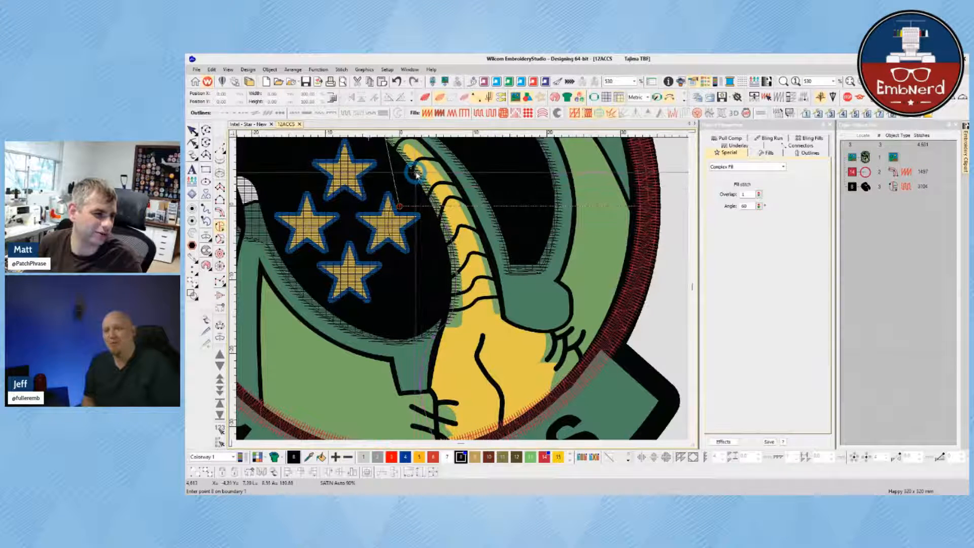
scroll(421, 203, "up", 1)
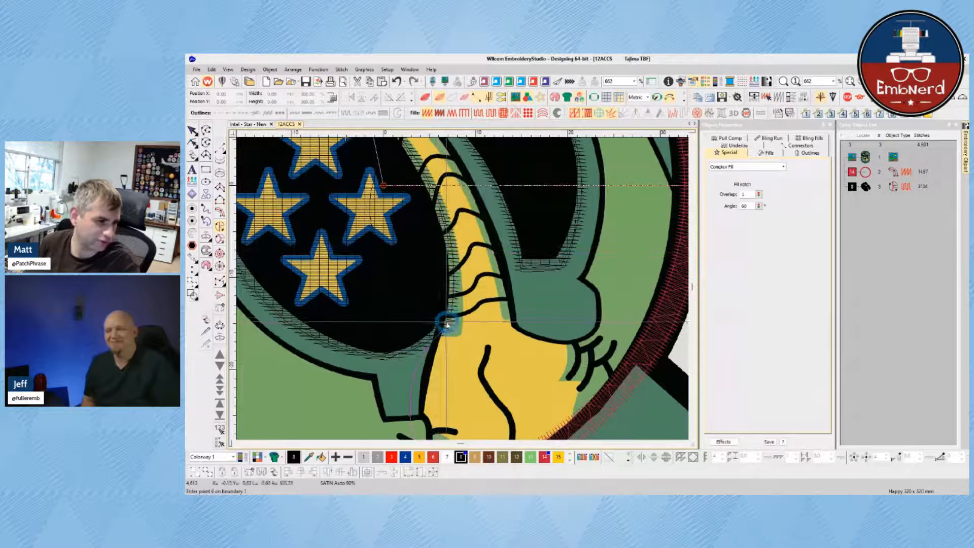
left_click_drag(411, 176, 437, 245)
right_click(428, 206)
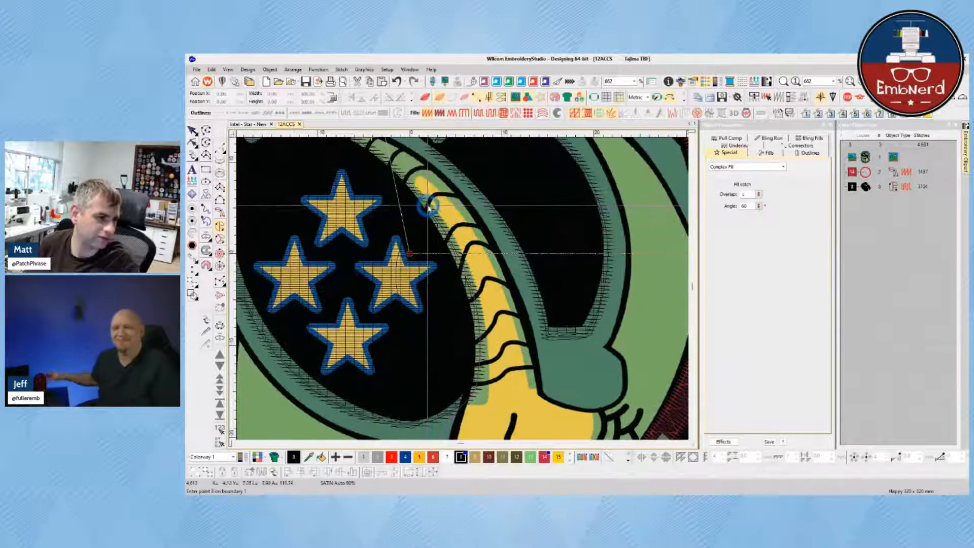
left_click(407, 174)
- Trace the fill boundary down the right edge of the belly scales to the dragon's right leg
left_click(455, 229)
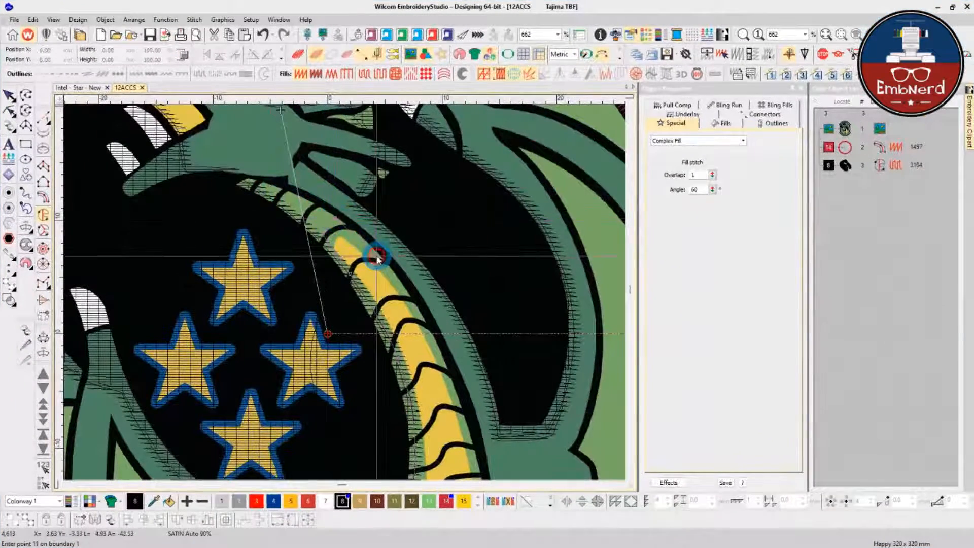
left_click(452, 358)
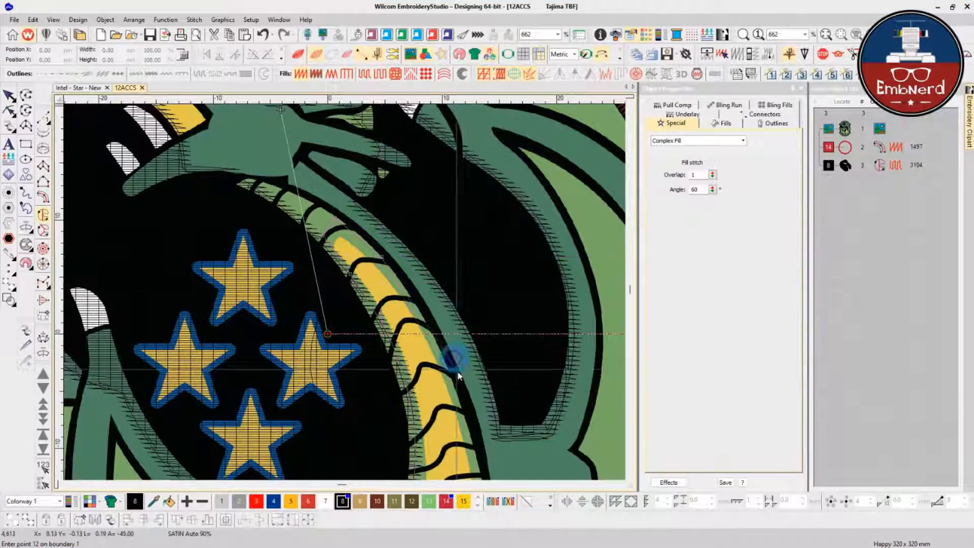
left_click(451, 360)
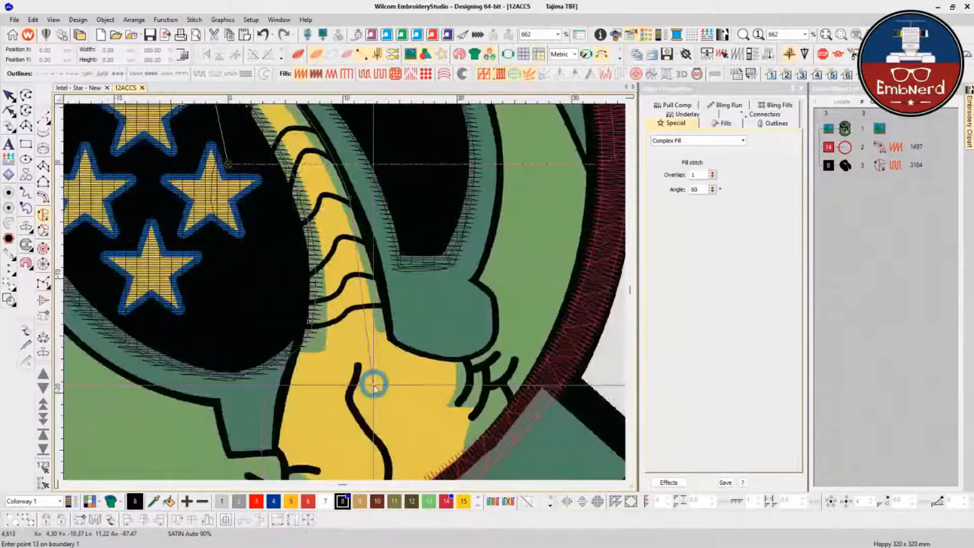
left_click(378, 274)
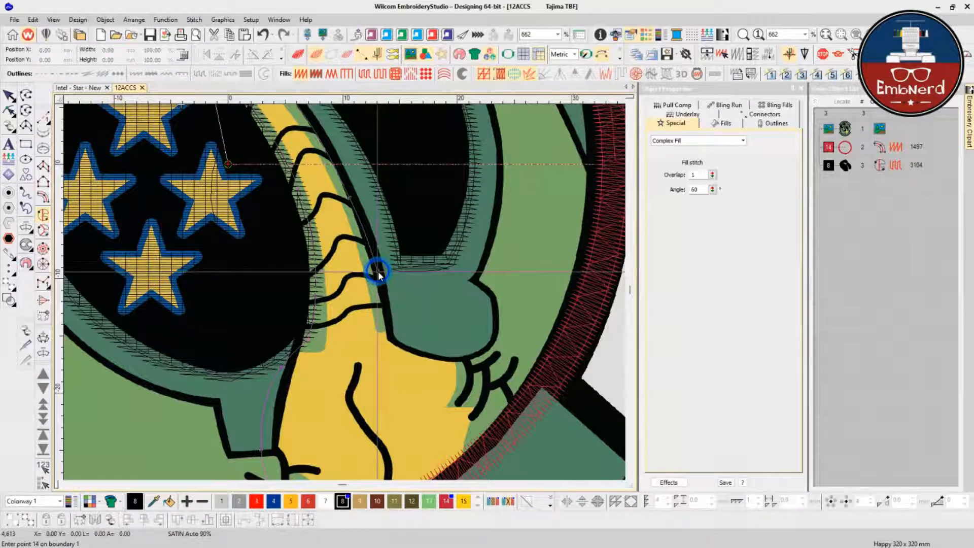
left_click(398, 324)
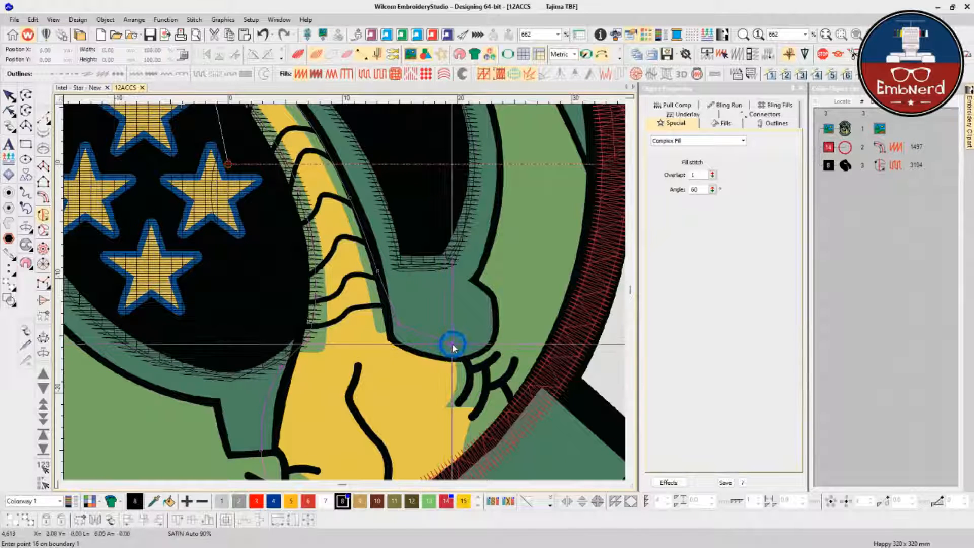
- Finish the belly boundary around the right leg and along the red border, and generate the Complex Fill
left_click(452, 343)
left_click(469, 378)
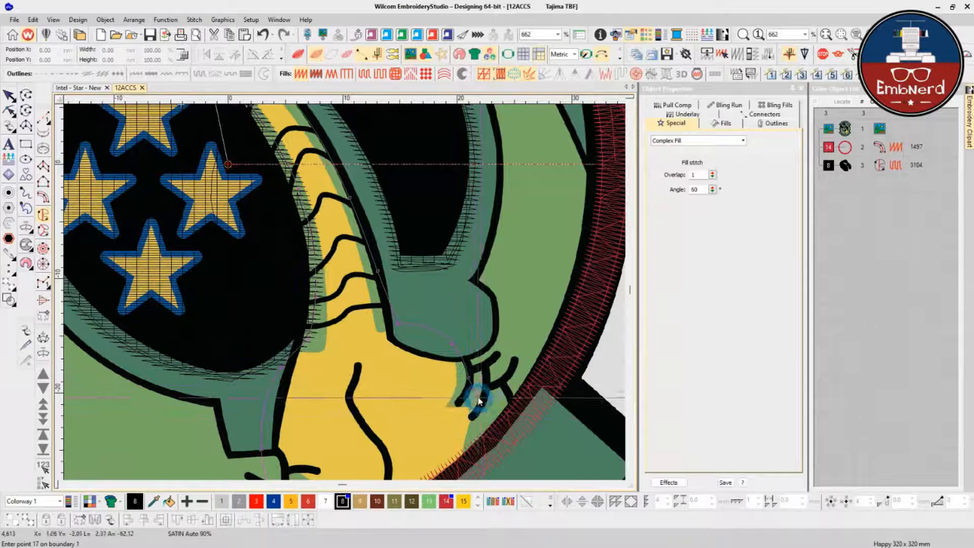
left_click(500, 420)
left_click(397, 264)
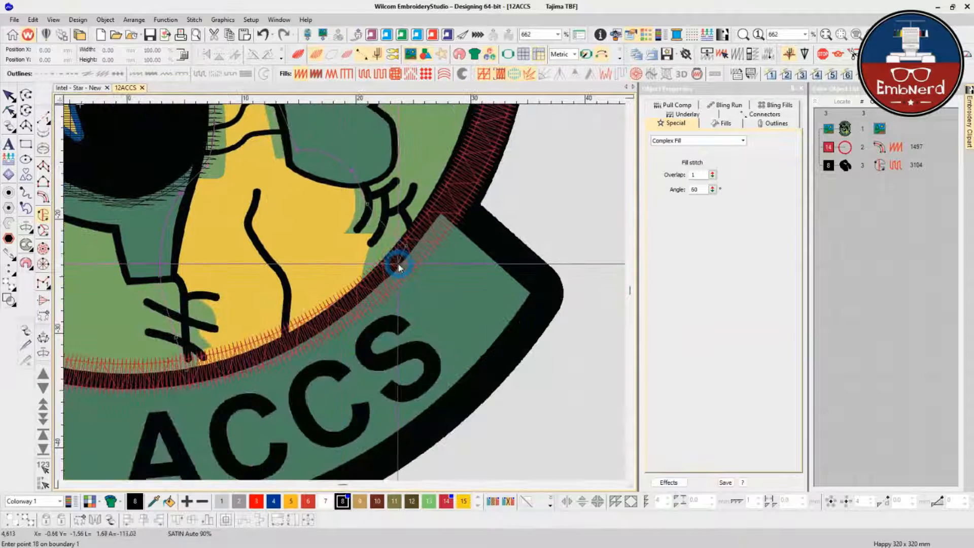
left_click(314, 333)
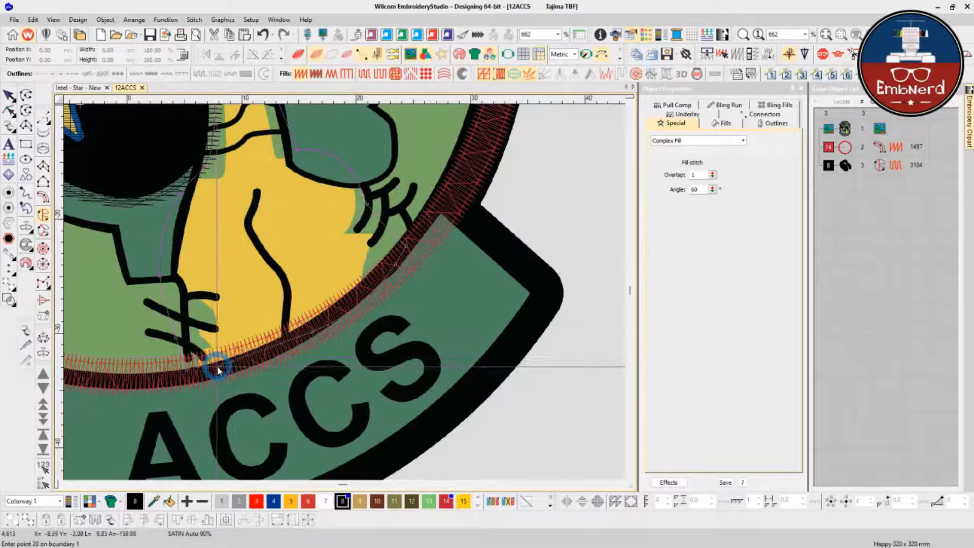
left_click(213, 368)
key("Return")
key("Return")
key("Return")
key("Return")
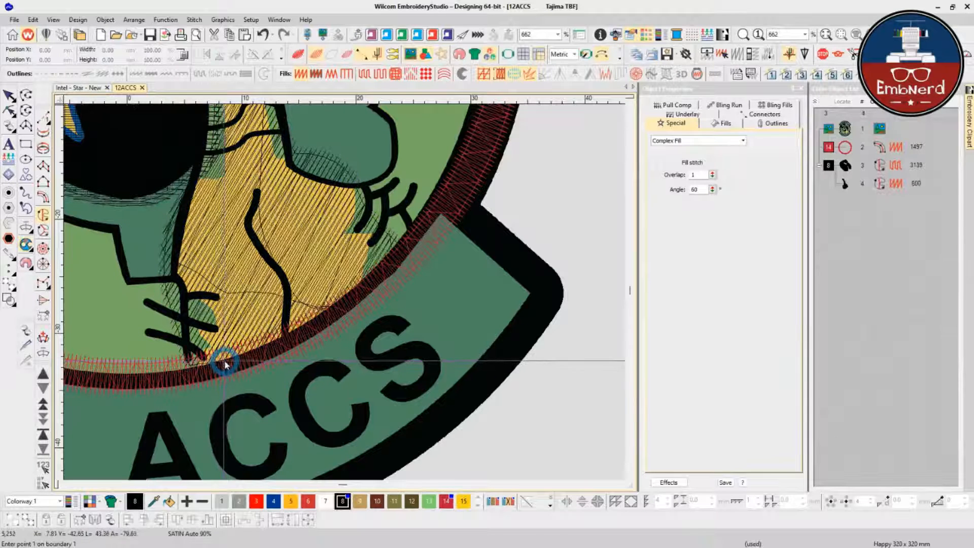
- Finish the Complex Fill tool and recolor the belly fill with yellow color 15
key("Escape")
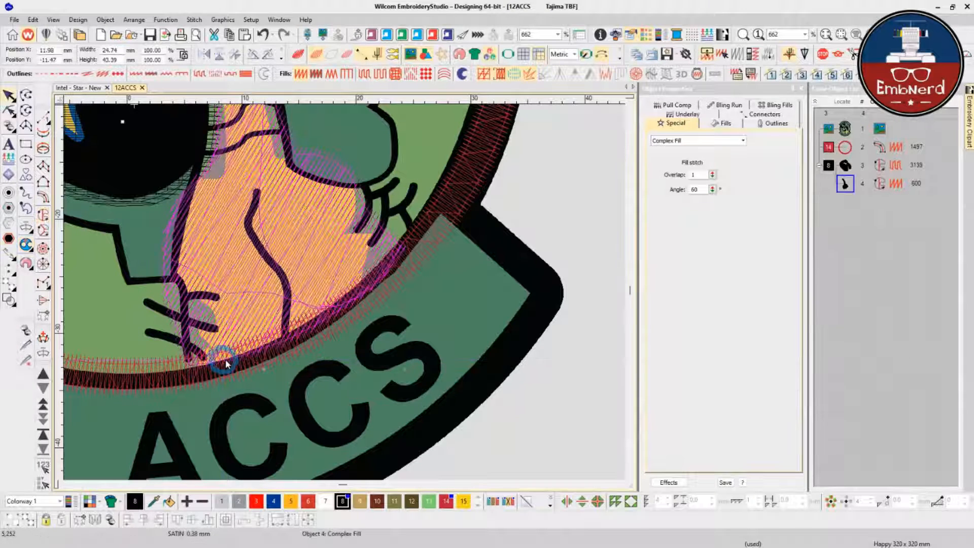
left_click(464, 502)
scroll(341, 285, "down", 3)
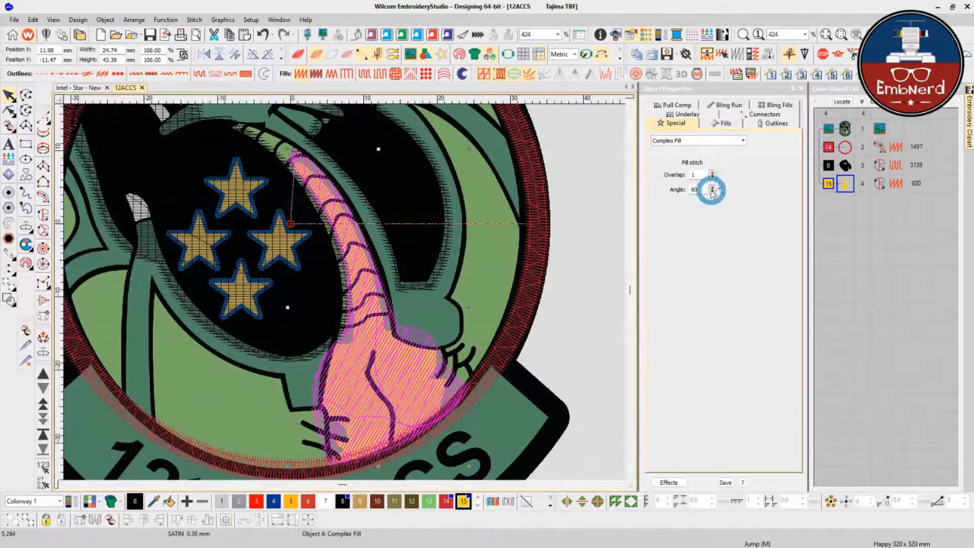
- Convert the belly fill to Tatami with a 0° stitch angle and preview it in realistic stitch rendering
left_click(842, 75)
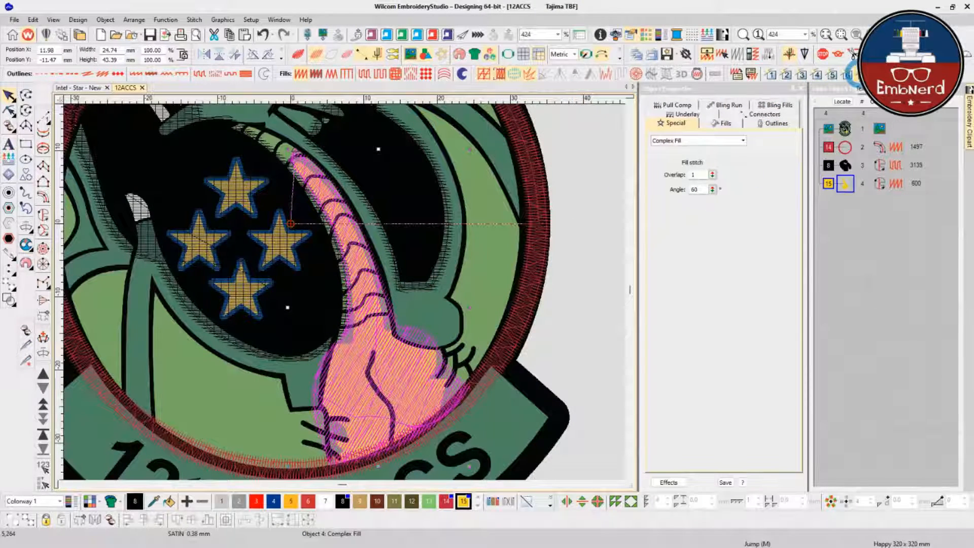
left_click(709, 191)
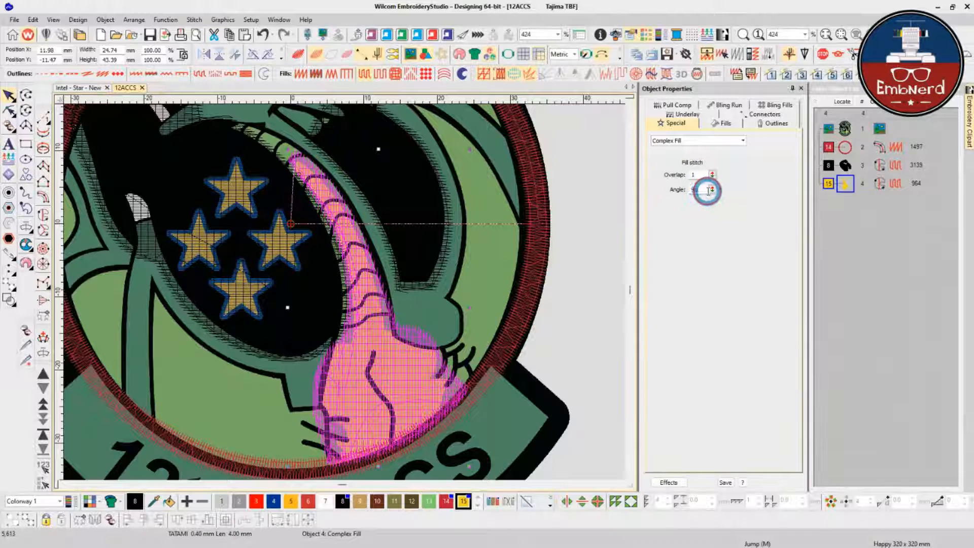
type("60")
key("Return")
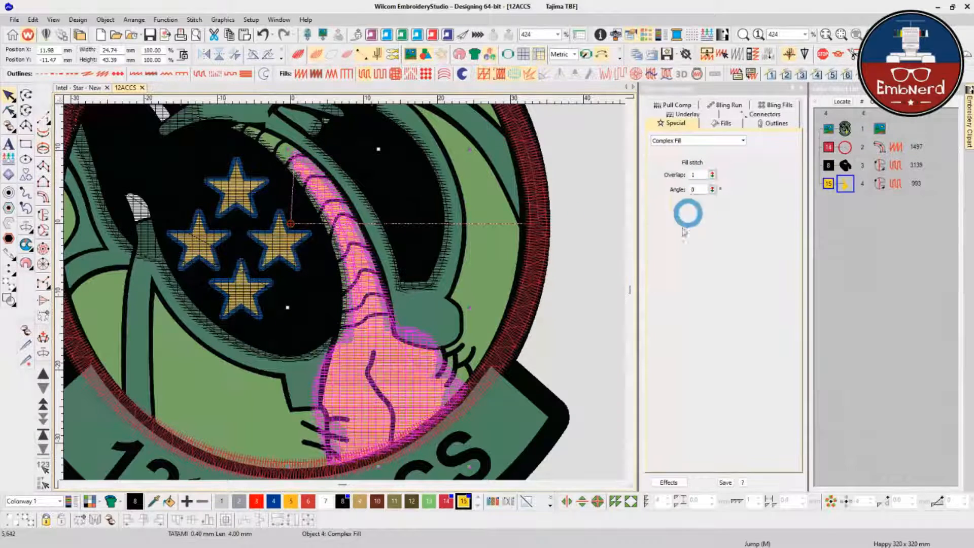
key("Escape")
key("t")
scroll(308, 266, "down", 1)
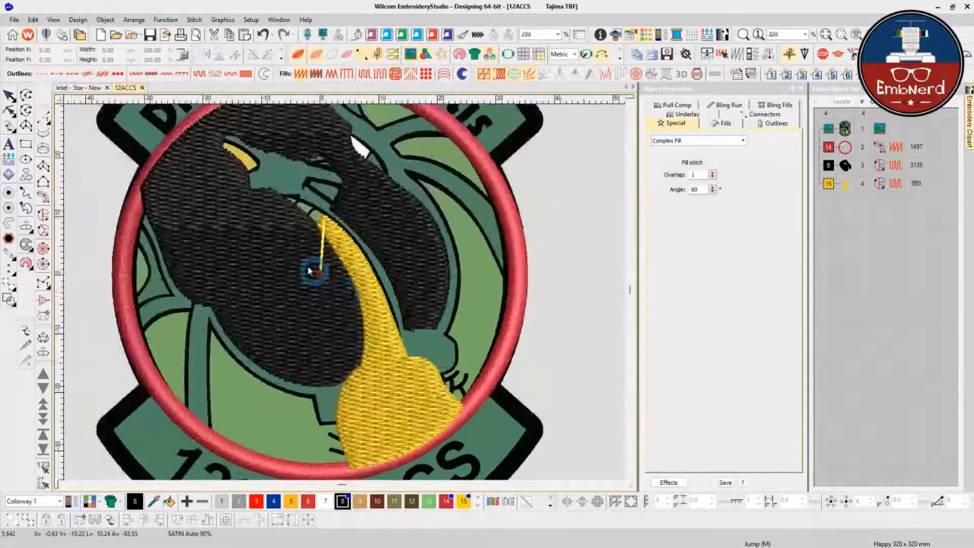
- Start a Complex Fill boundary on the curved yellow shape at the dragon's head, tracing its lower edge around the pointed tip
scroll(324, 264, "up", 3)
scroll(233, 194, "up", 1)
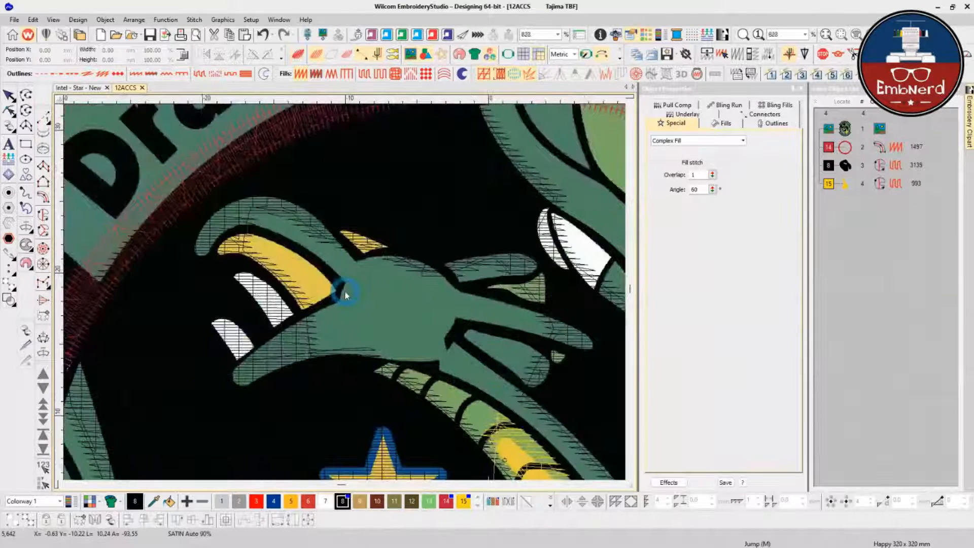
scroll(487, 431, "down", 2)
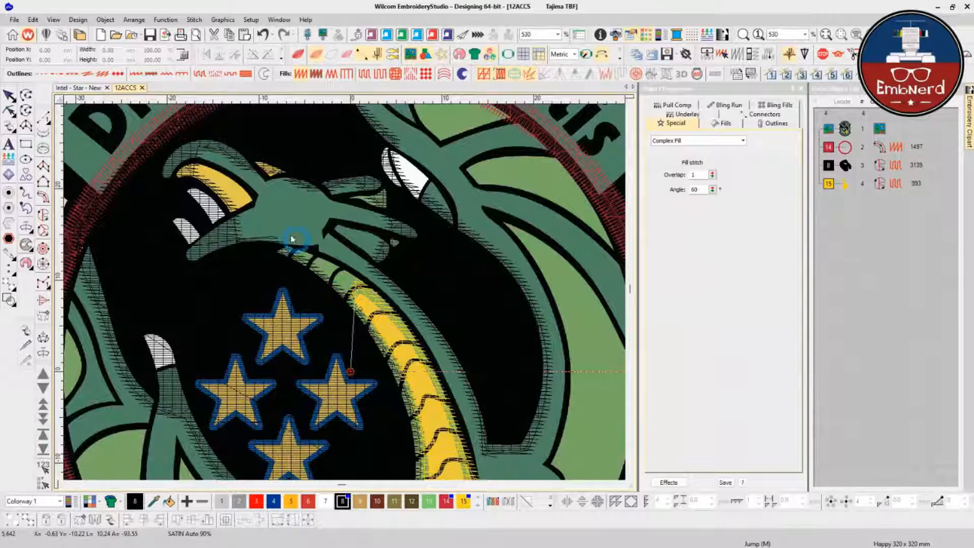
left_click(43, 214)
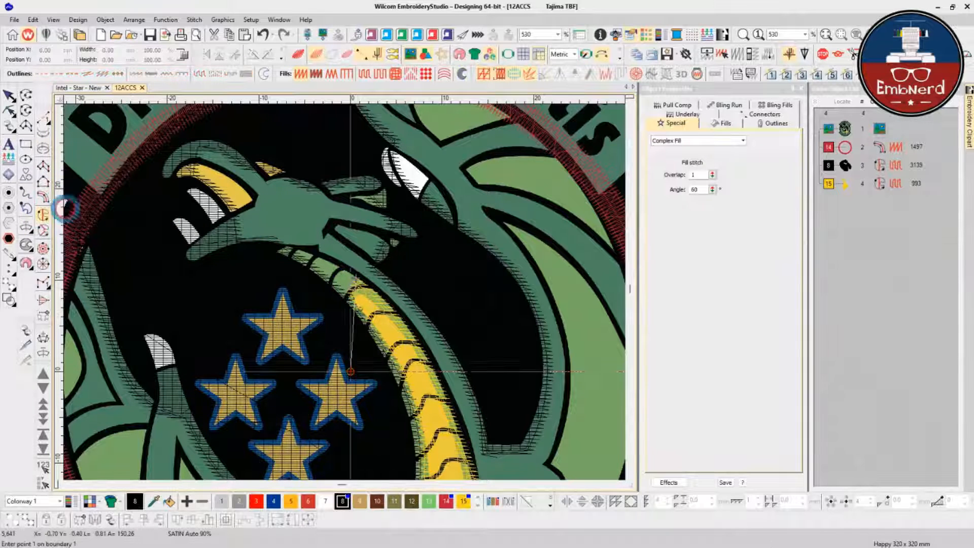
left_click(235, 217)
left_click(209, 189)
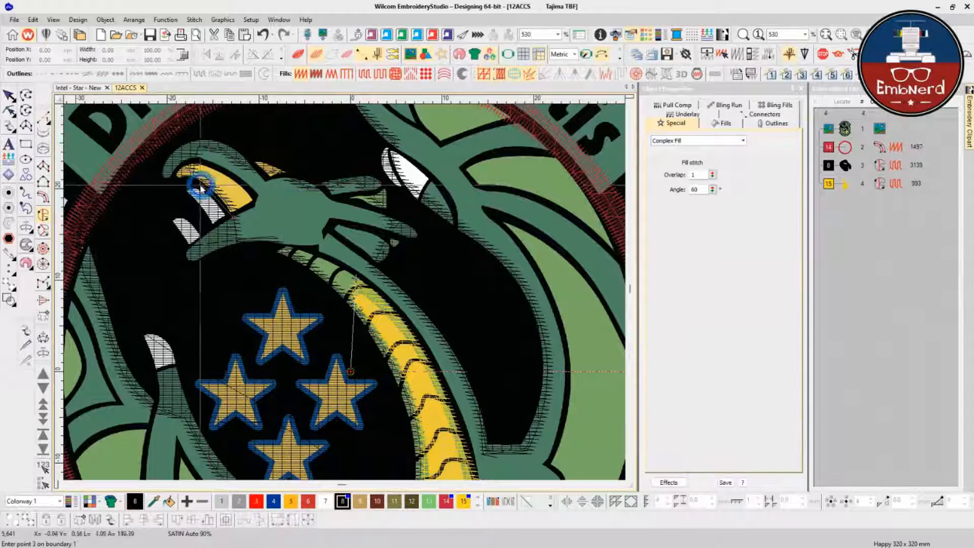
left_click(190, 180)
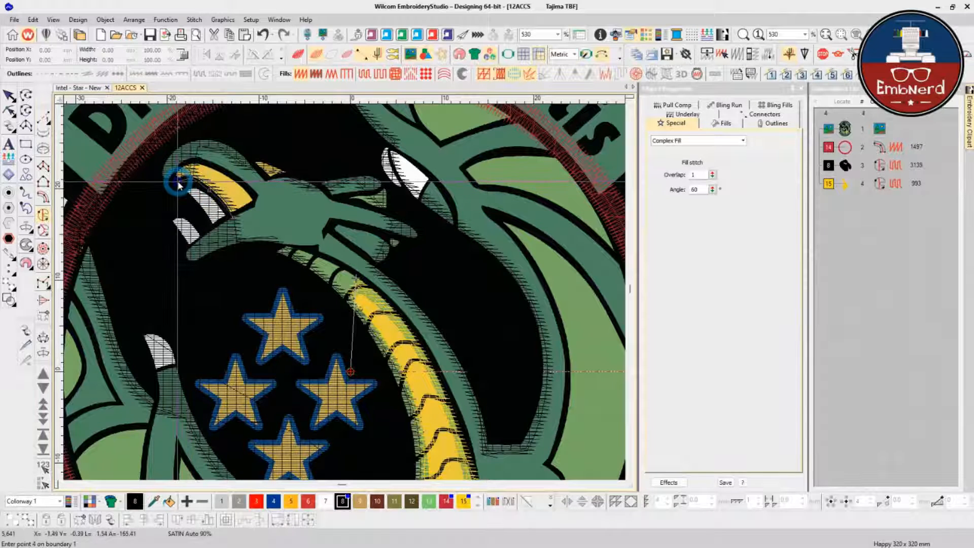
left_click(175, 175)
left_click(186, 169)
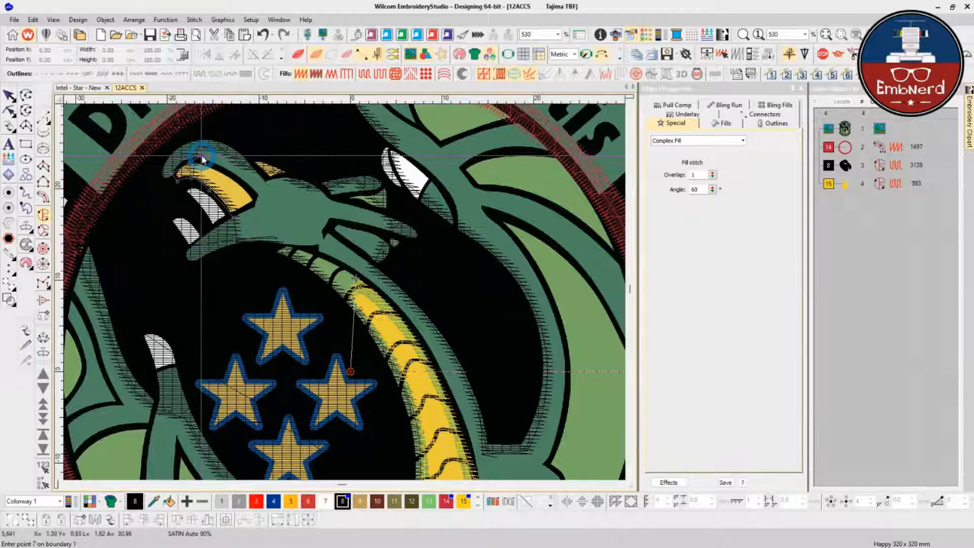
- Trace the upper edge of the curved yellow head shape to its wide end and generate the Complex Fill
left_click(189, 162)
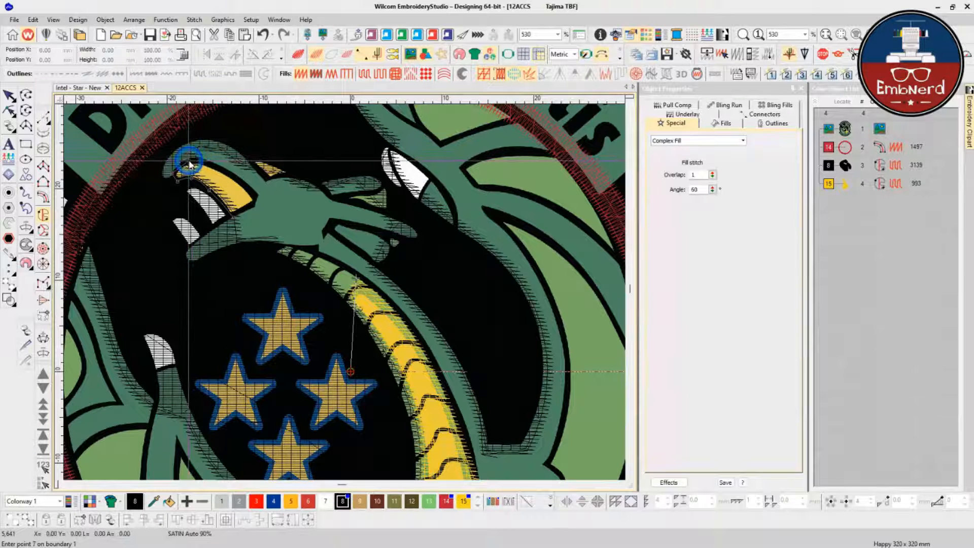
left_click(224, 164)
left_click(251, 181)
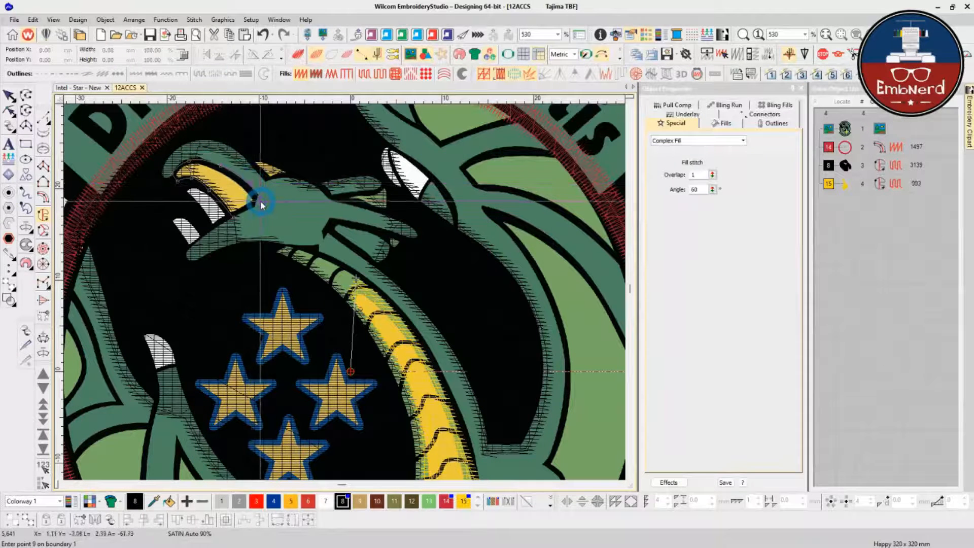
left_click(257, 209)
key("Return")
key("Return")
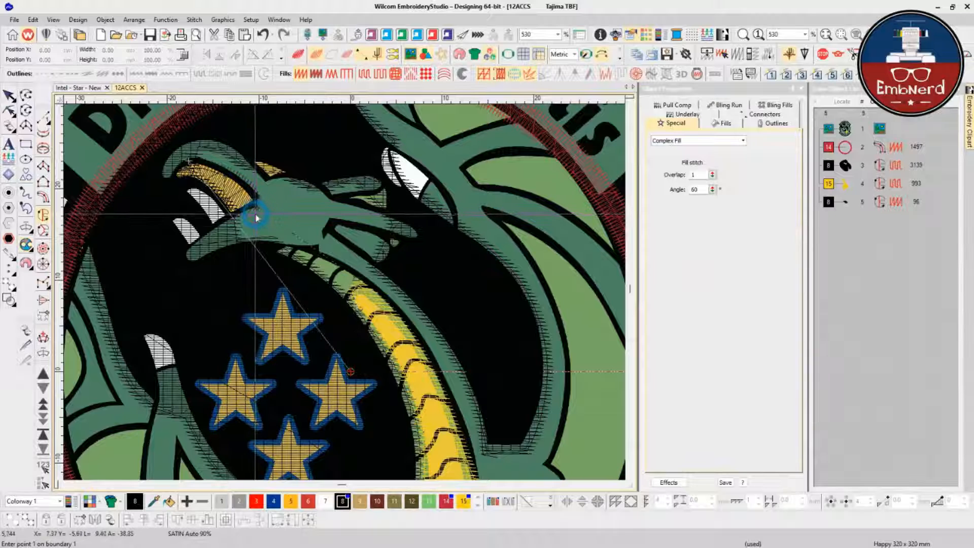
- Recolor both the belly fill and the curved head fill with yellow color 5
key("Escape")
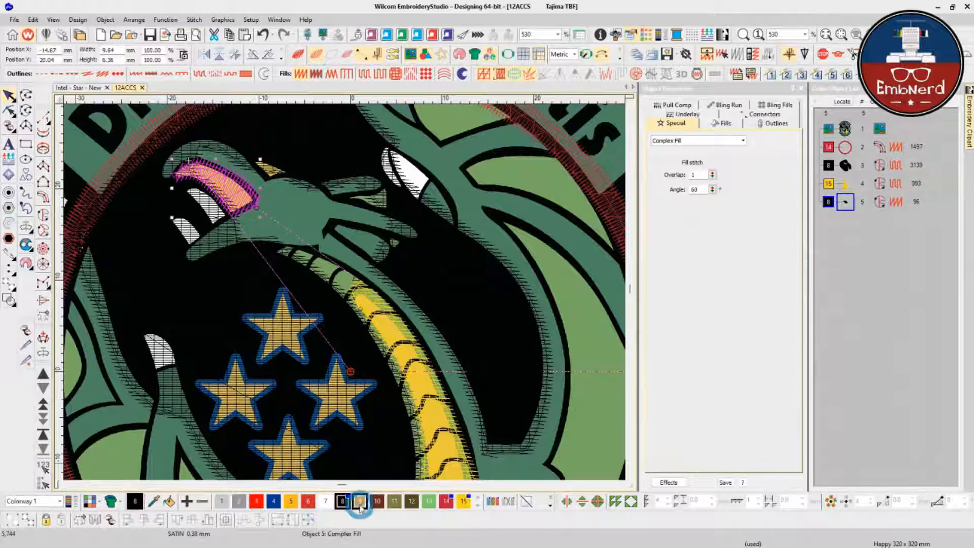
left_click(289, 506)
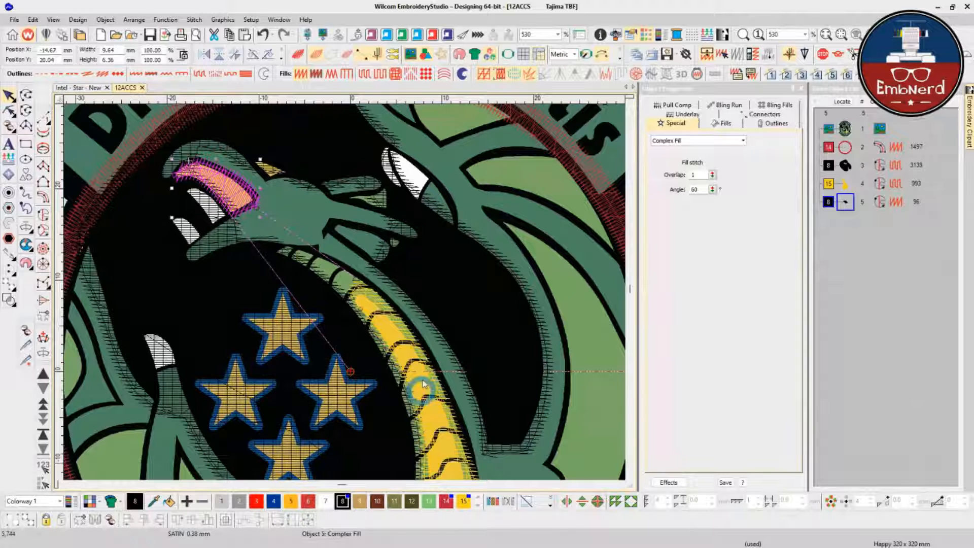
left_click(830, 183)
left_click(287, 504)
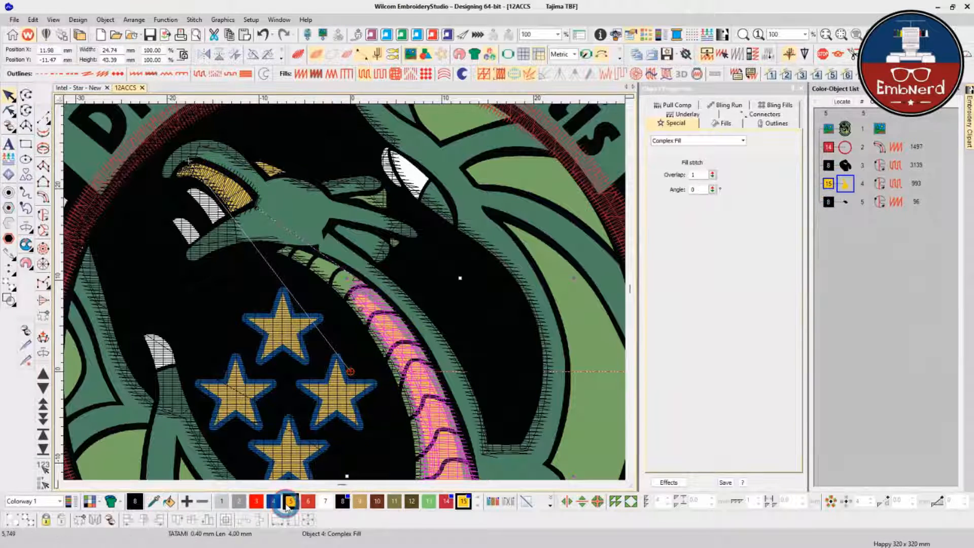
left_click(238, 191)
left_click(294, 503)
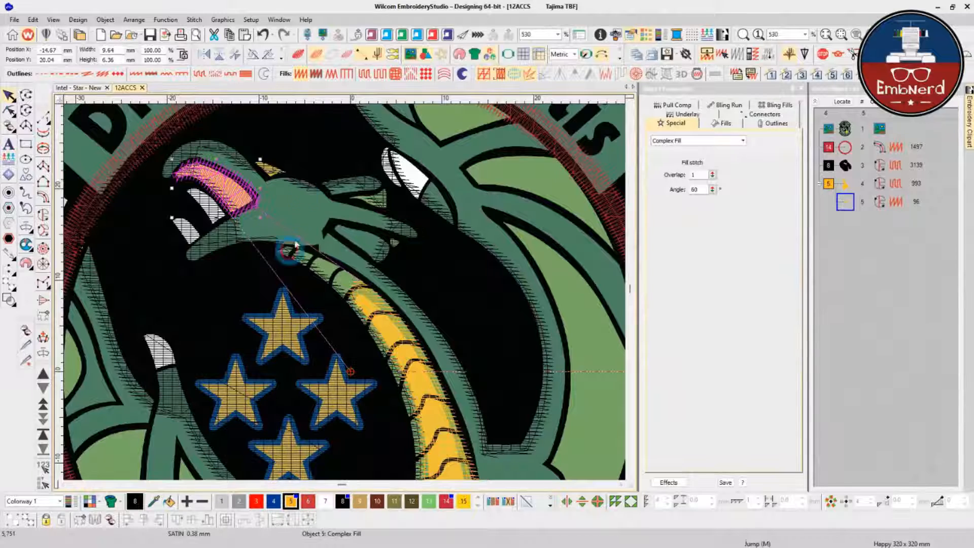
- Preview the rendered stitches and measure near the belly's upper tip, where the connector from the head fill ends
key("t")
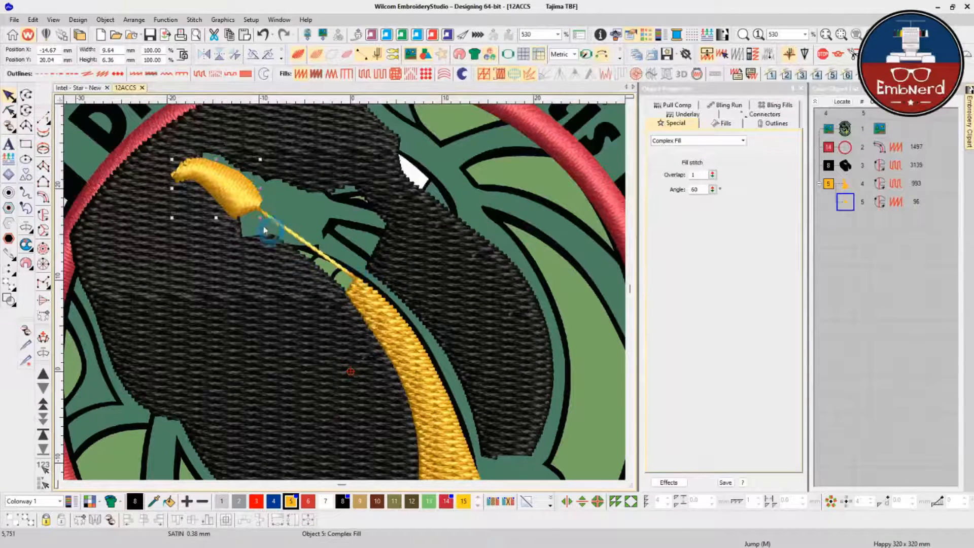
key("t")
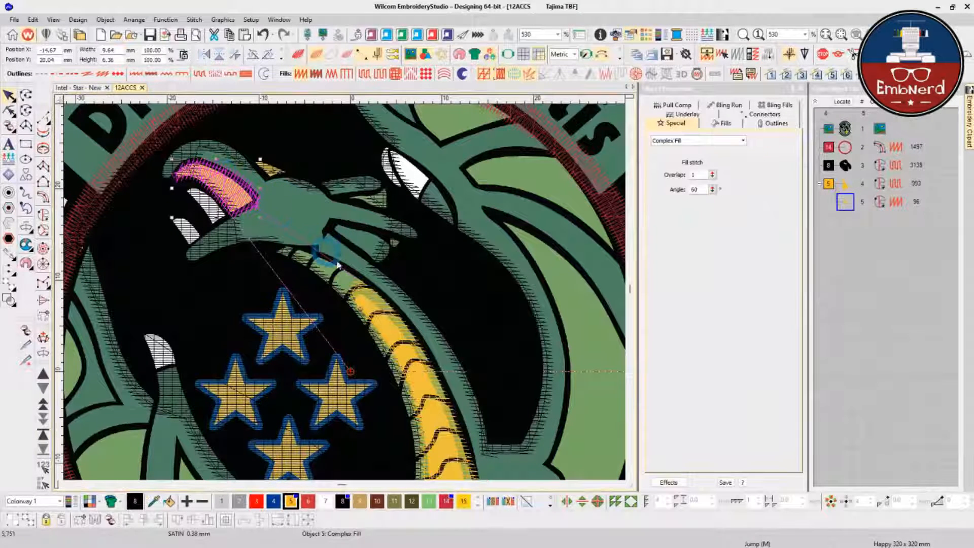
key("m")
left_click(358, 282)
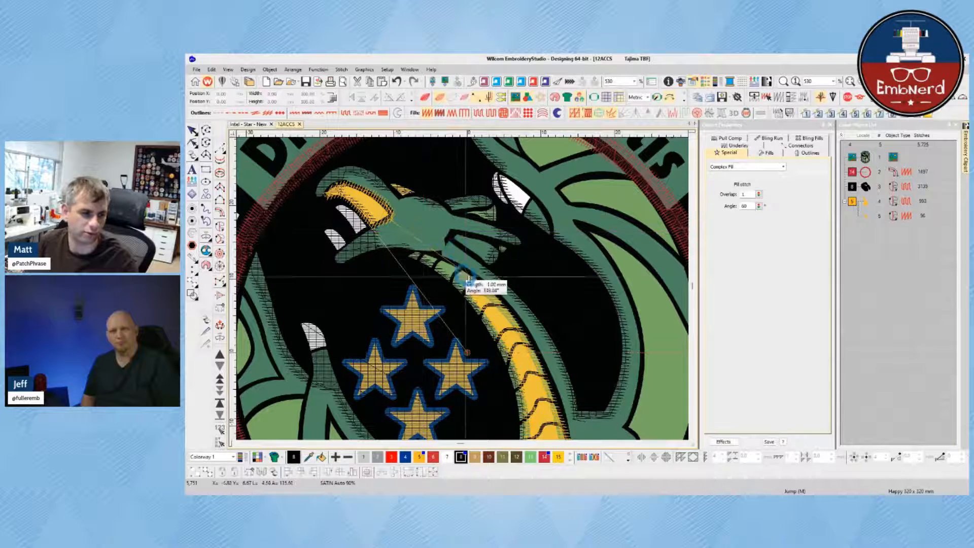
key("Escape")
- Draw a Run stitch with 2.50 mm length between the belly's upper tip and the small yellow shape atop the dragon's head
left_click(472, 281)
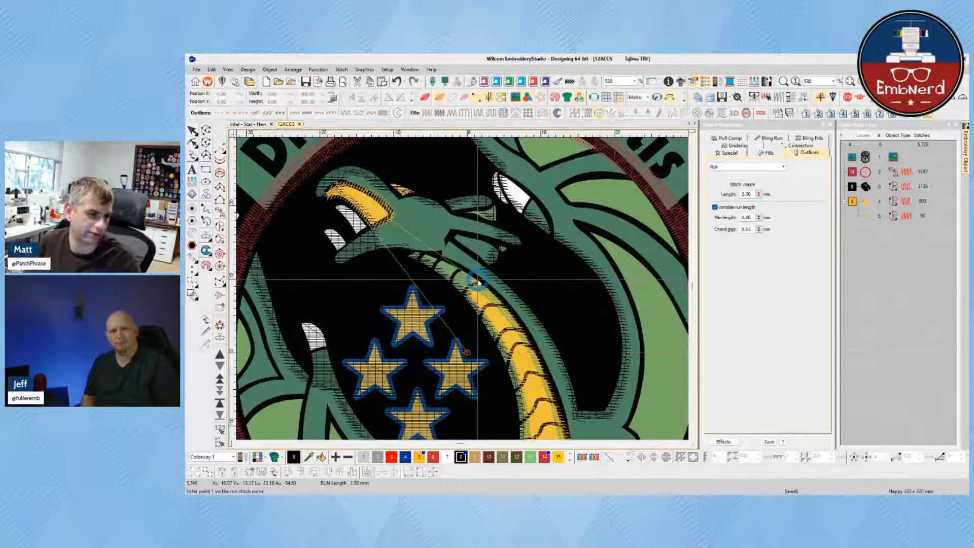
left_click(398, 220)
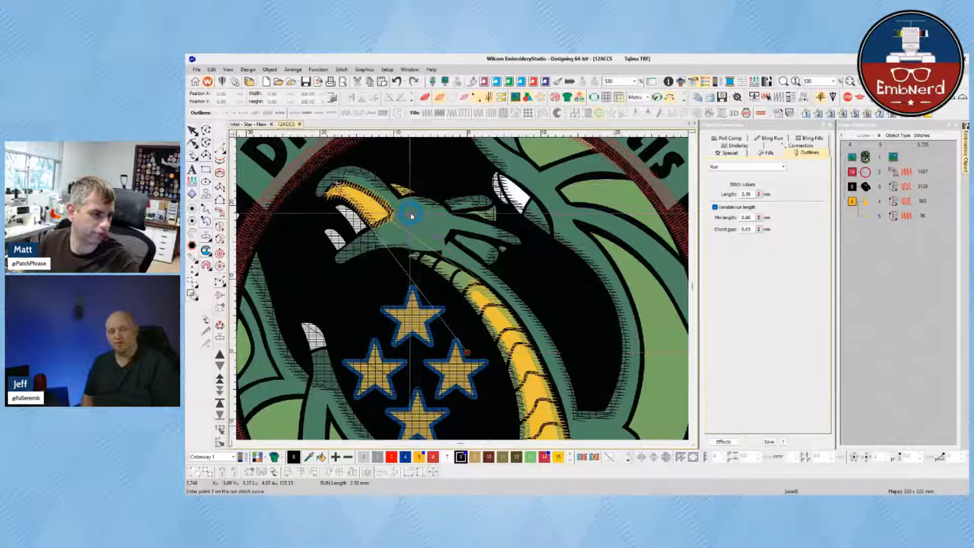
key("BackSpace")
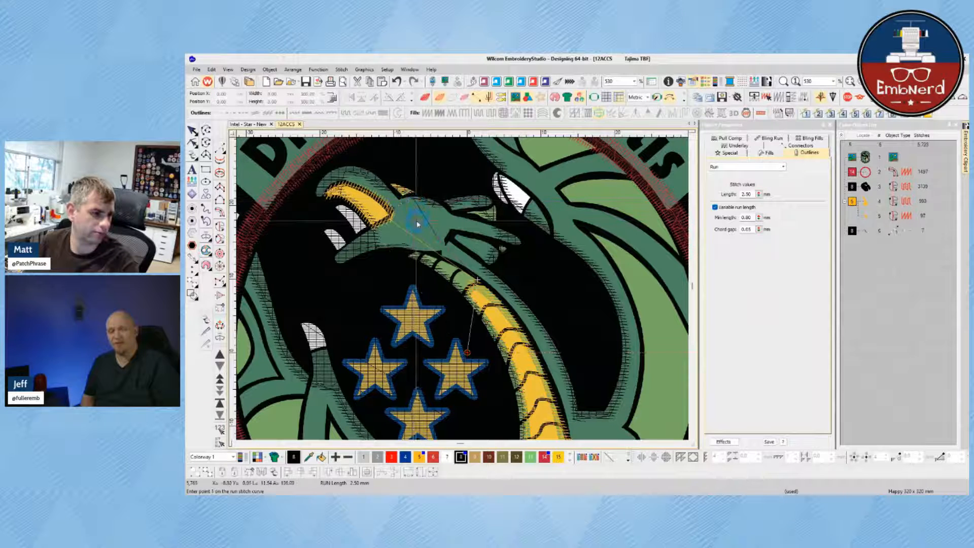
left_click(478, 281)
key("Return")
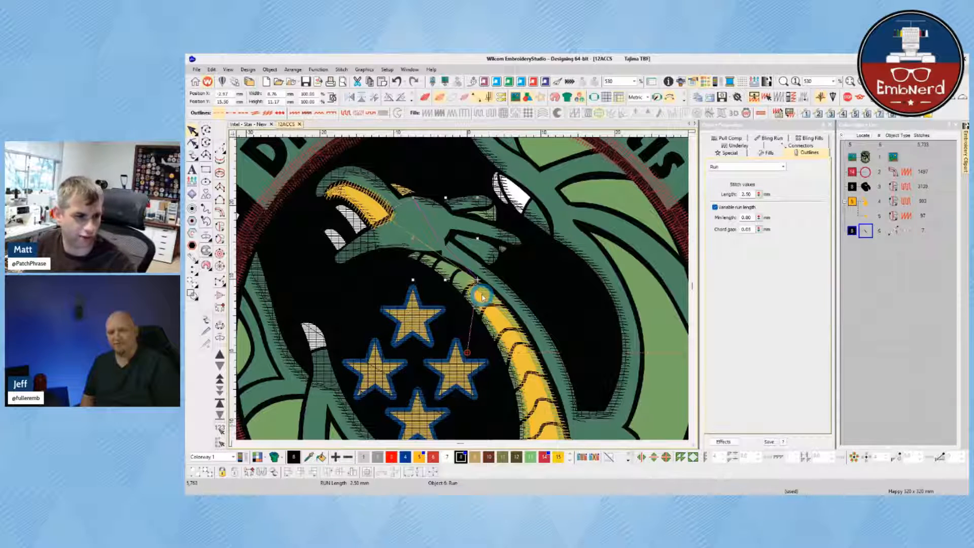
- Select the new run stitch line and recolor it with yellow color 5
left_click(461, 176)
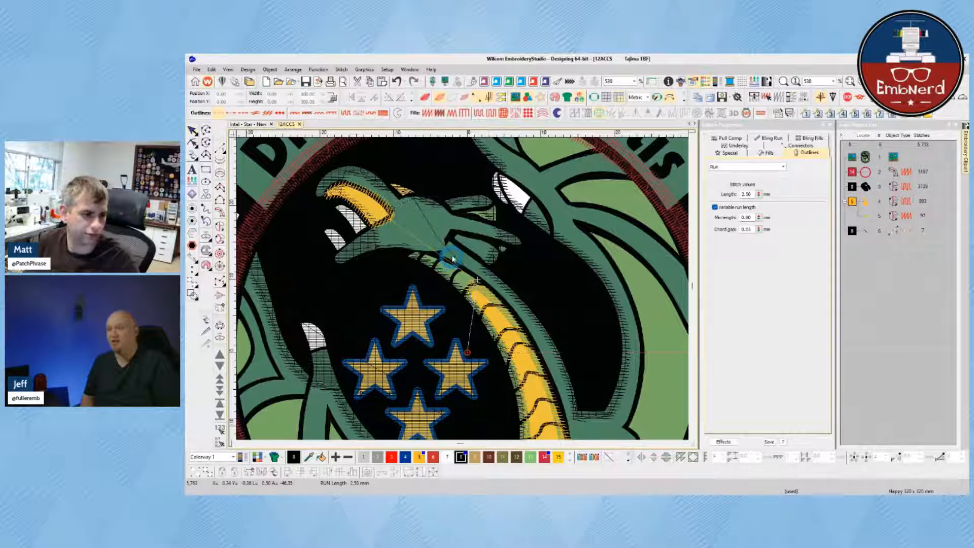
left_click(453, 259)
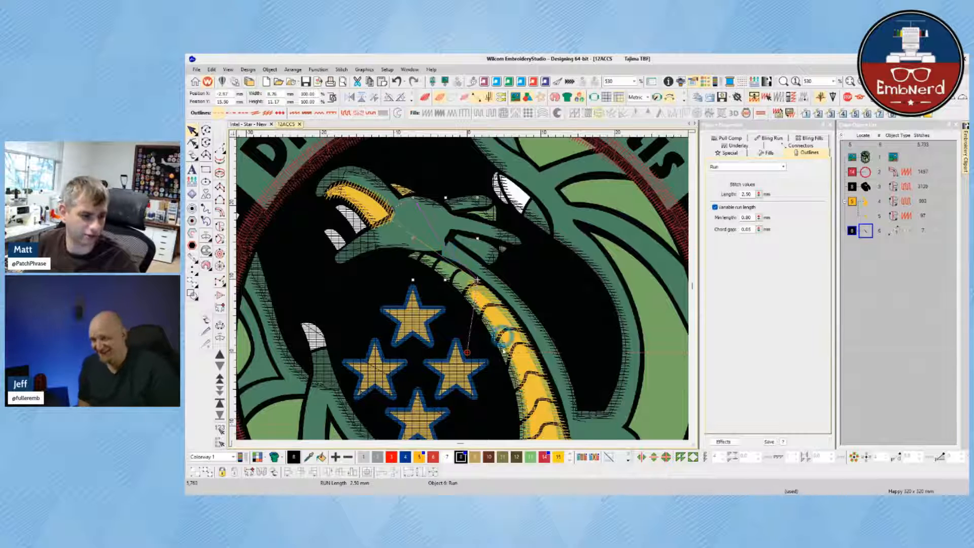
left_click(419, 455)
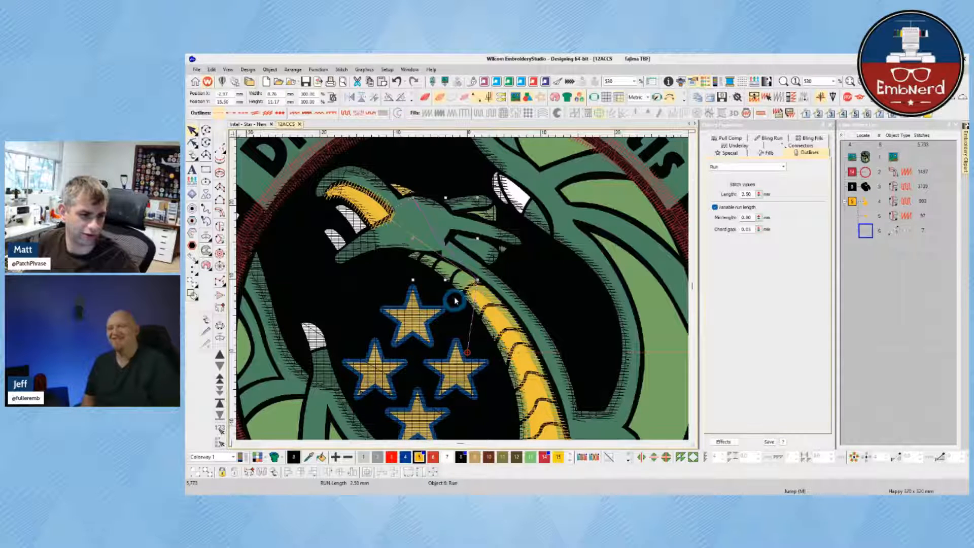
left_click(477, 238)
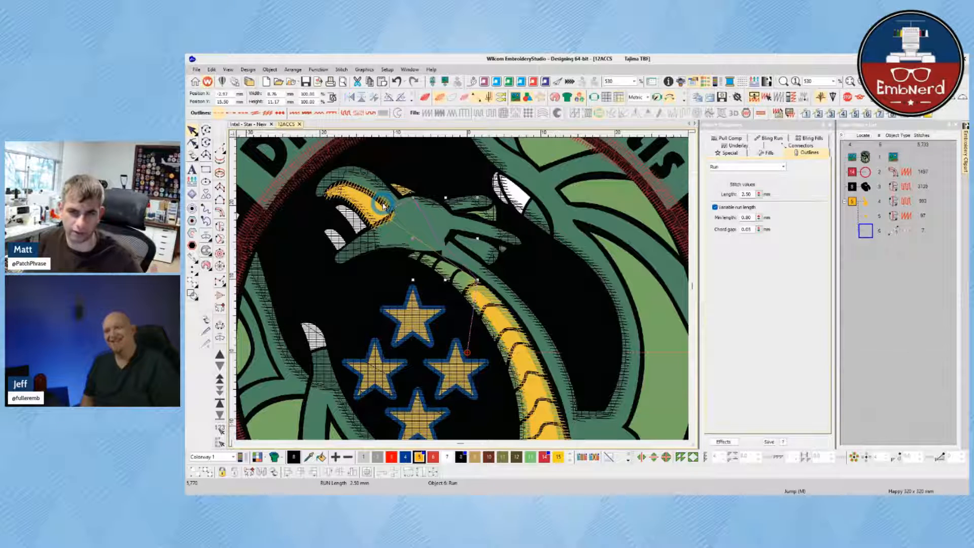
- Inspect the belly and head fills with their connecting stitches in realistic rendering, and return to the stitch view
left_click(494, 317)
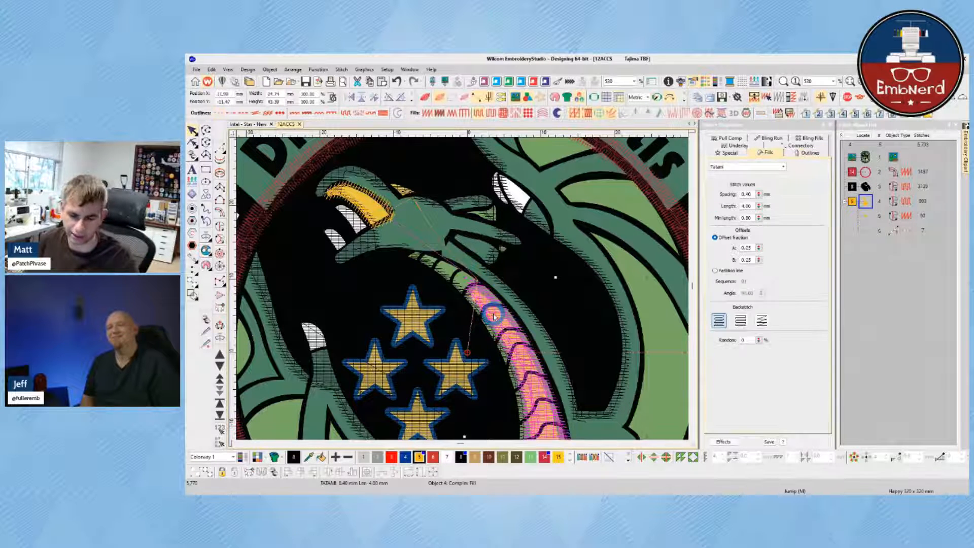
key("t")
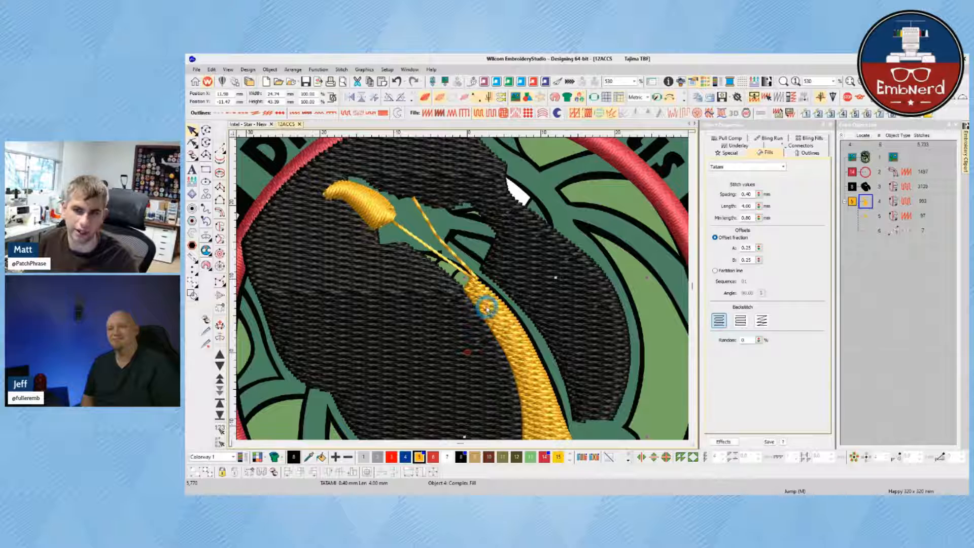
left_click(372, 206)
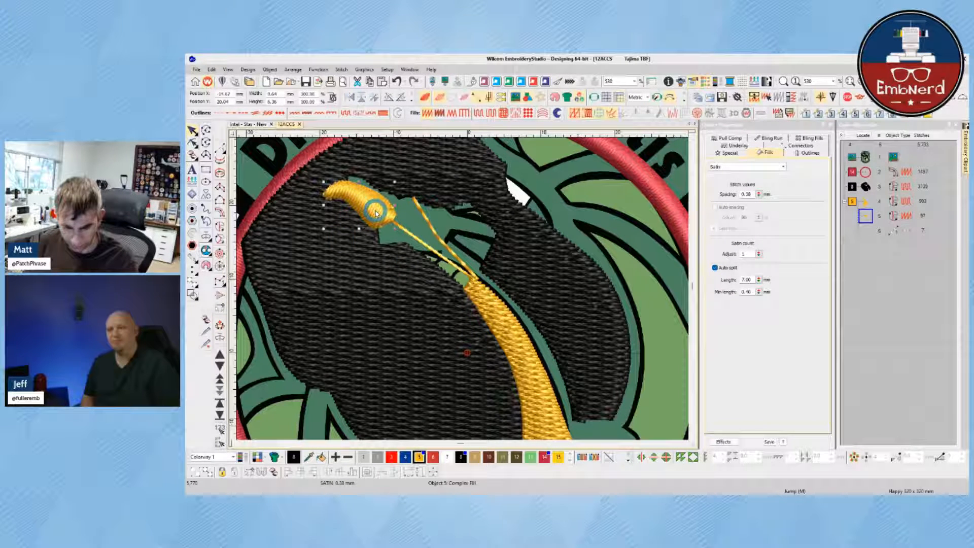
key("t")
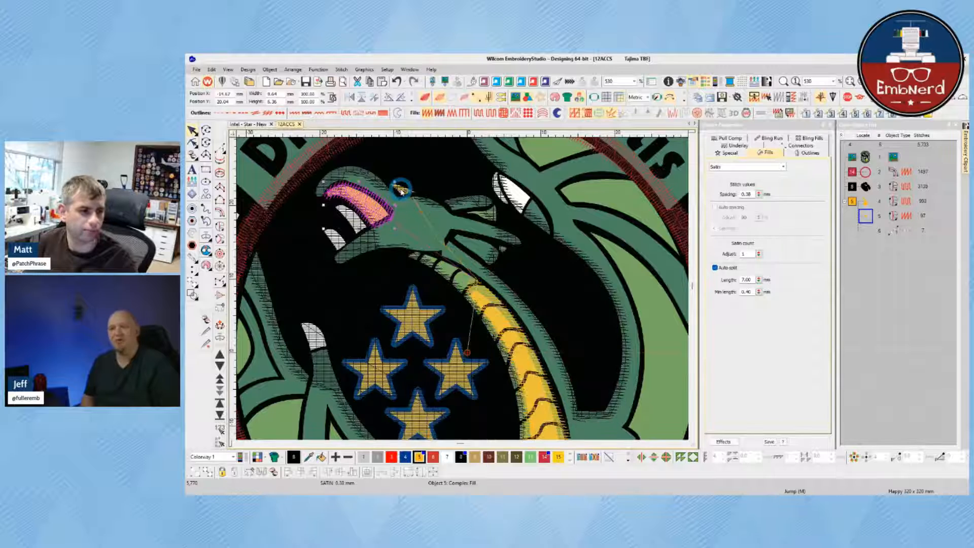
left_click(422, 220)
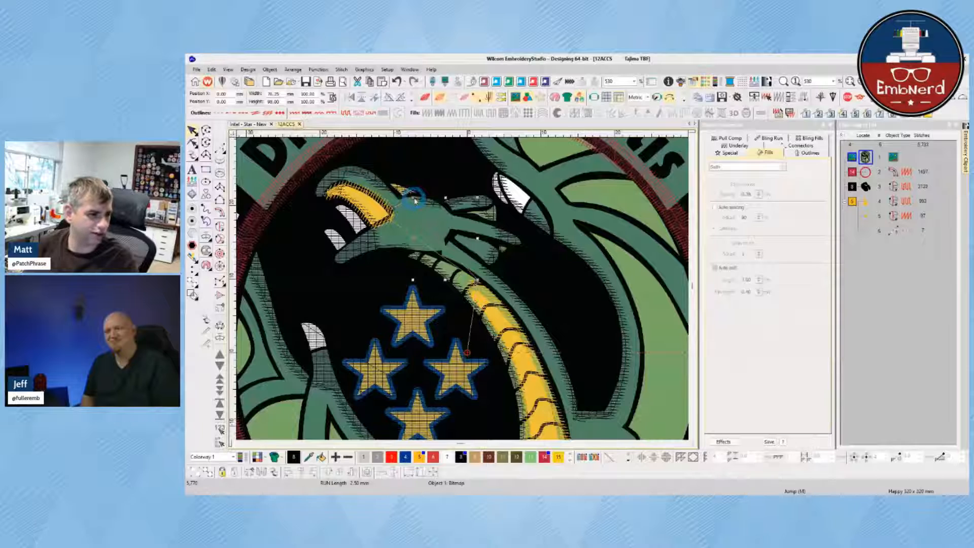
- Digitize a satin Column B over the small yellow shape atop the dragon's head and recolor it with yellow color 5
left_click_drag(415, 201, 411, 217)
left_click(410, 216)
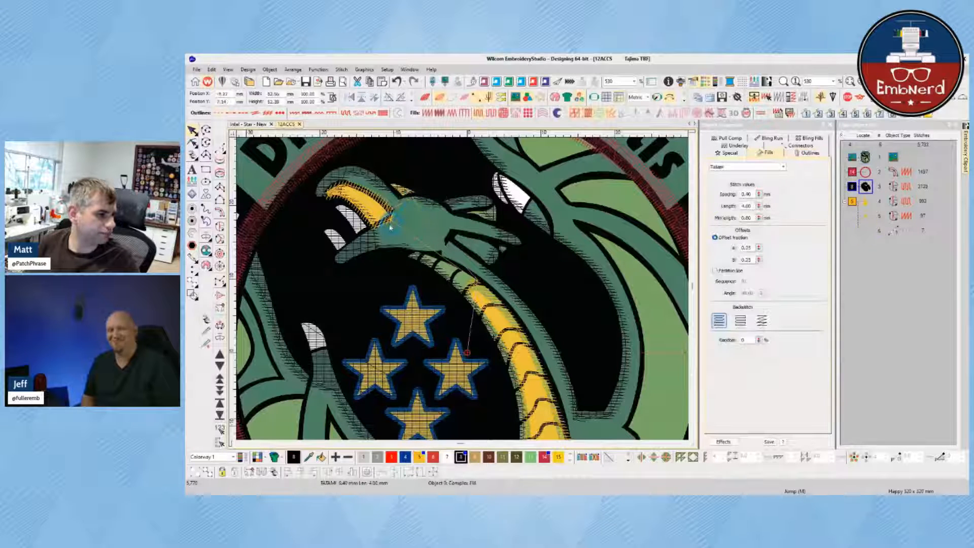
key("Escape")
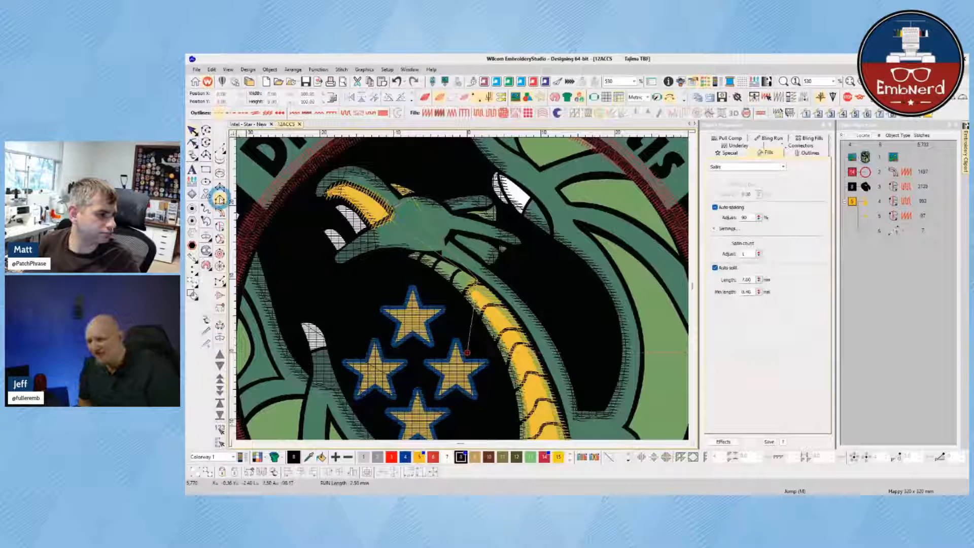
left_click(220, 200)
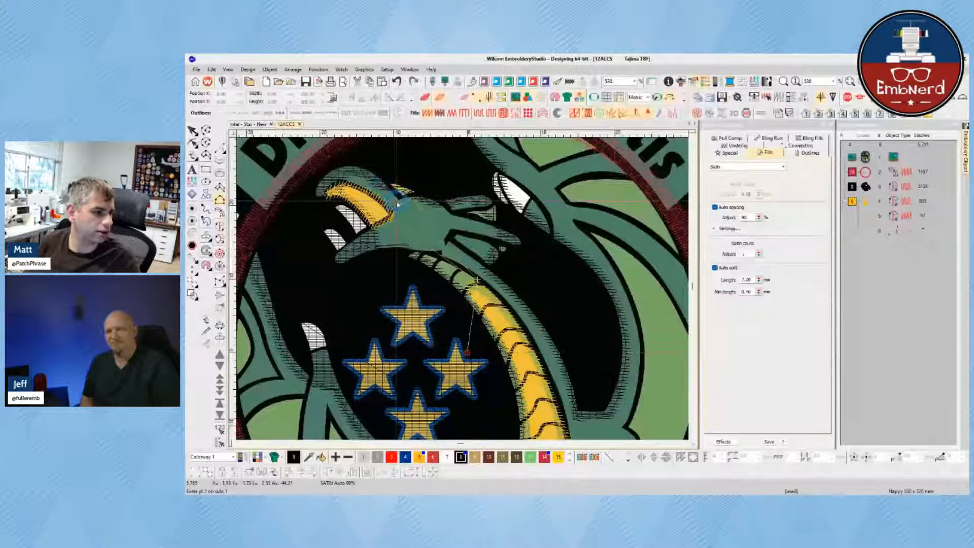
left_click(415, 203)
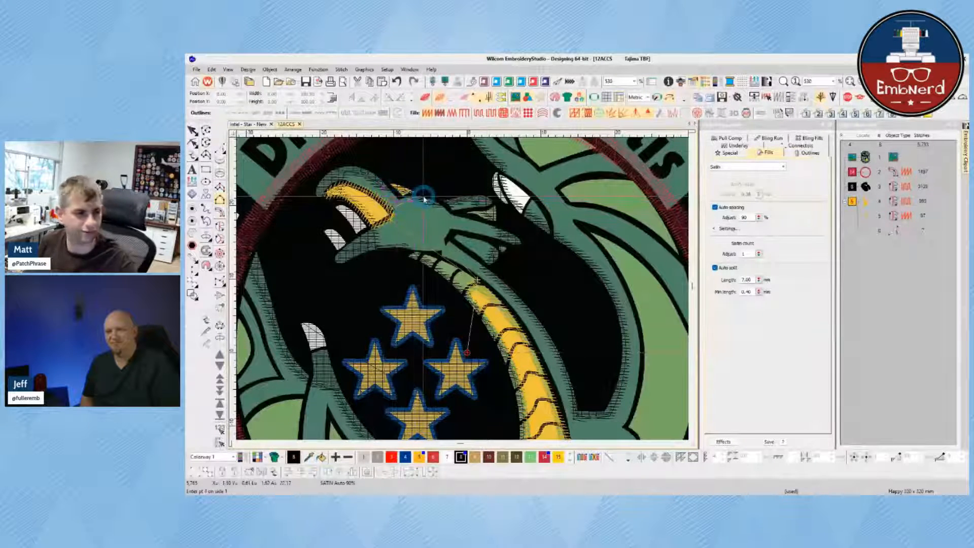
key("Return")
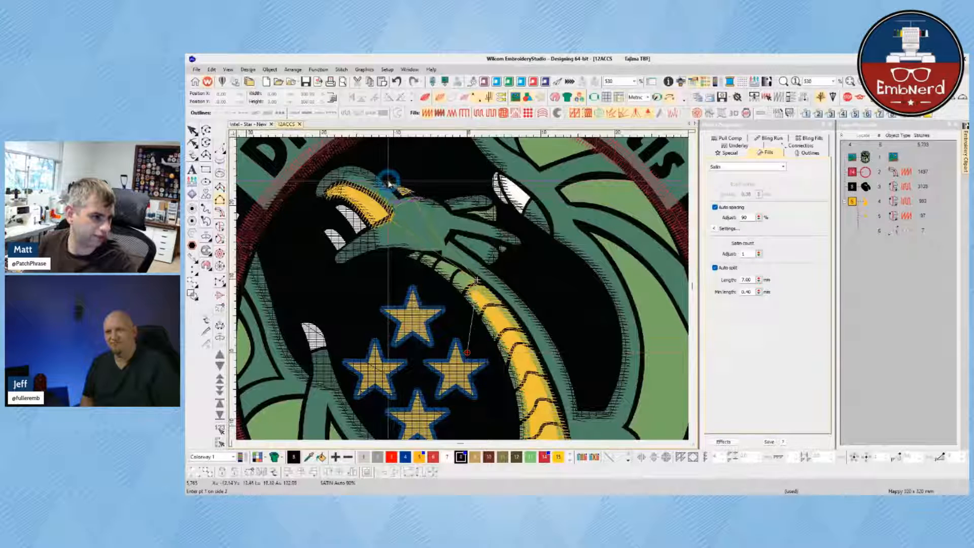
left_click(388, 181)
left_click(405, 182)
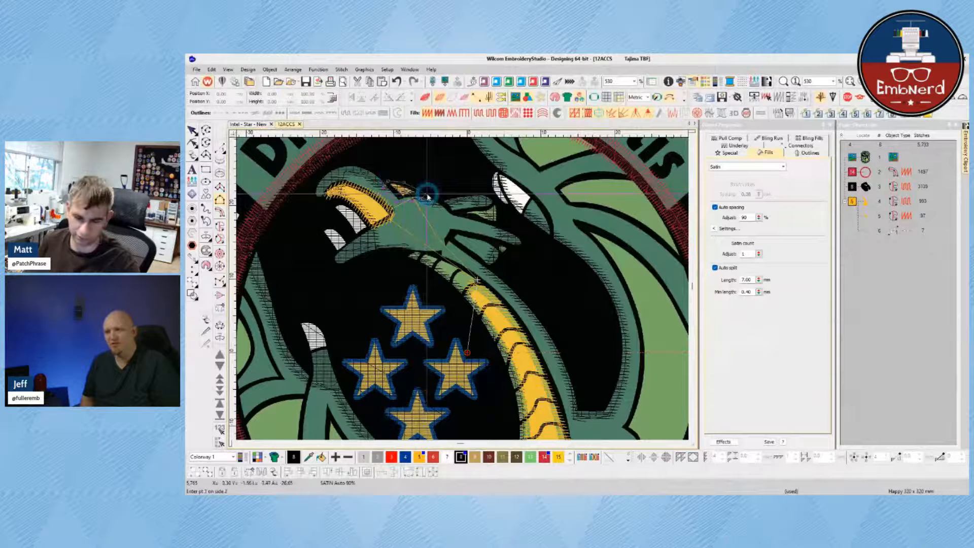
left_click(427, 195)
key("Return")
key("Escape")
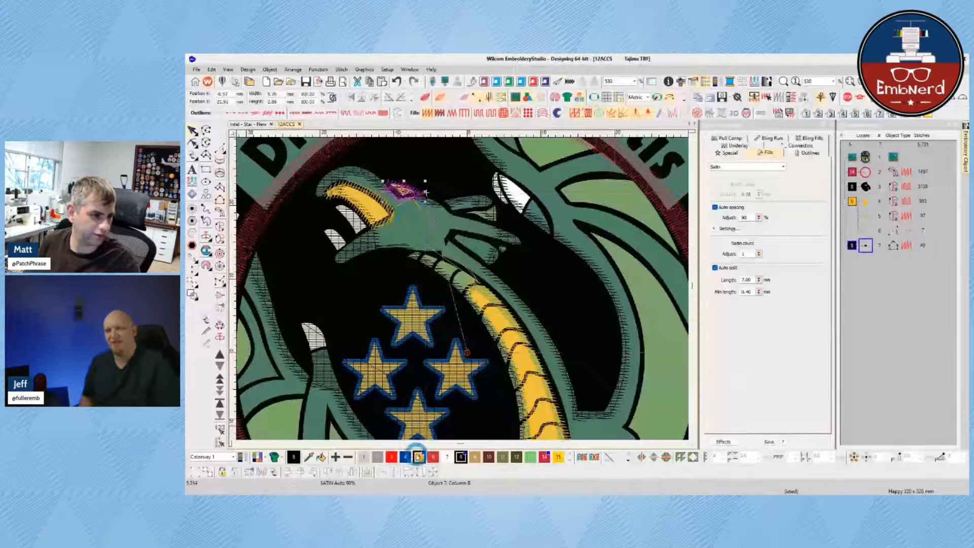
left_click(419, 457)
left_click(411, 202)
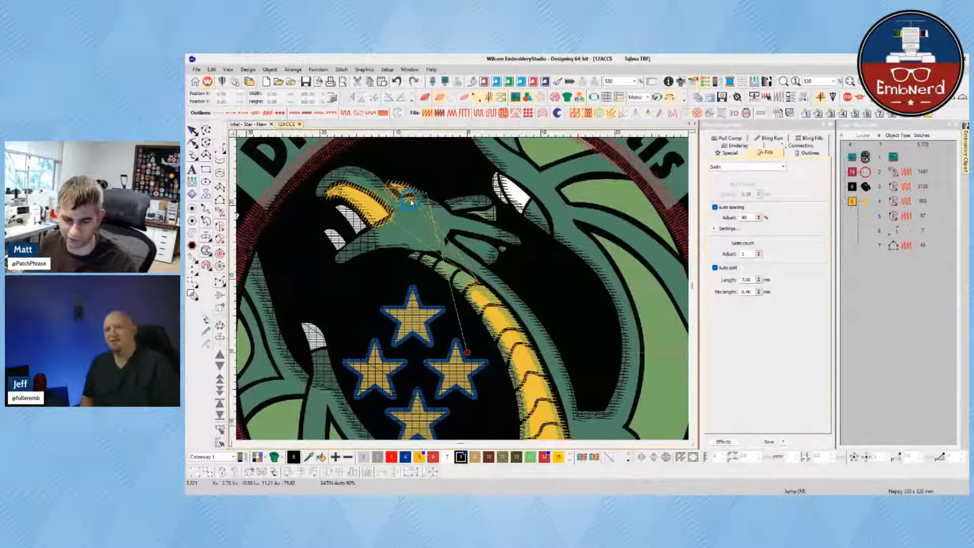
- Resequence the yellow objects by selection order: belly fill, run stitch, satin shape atop the head, and head fill, checking the rendered result
key("t")
left_click(483, 290)
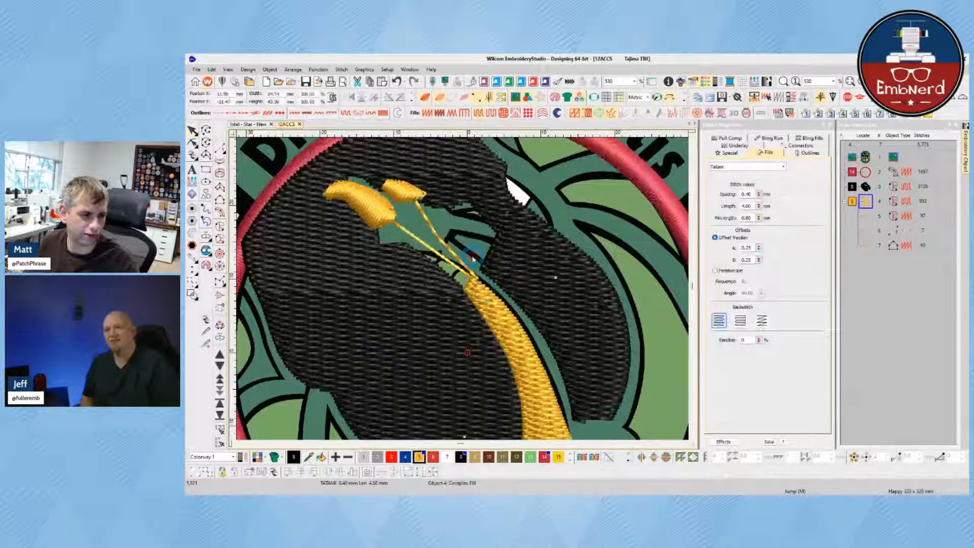
left_click(407, 190)
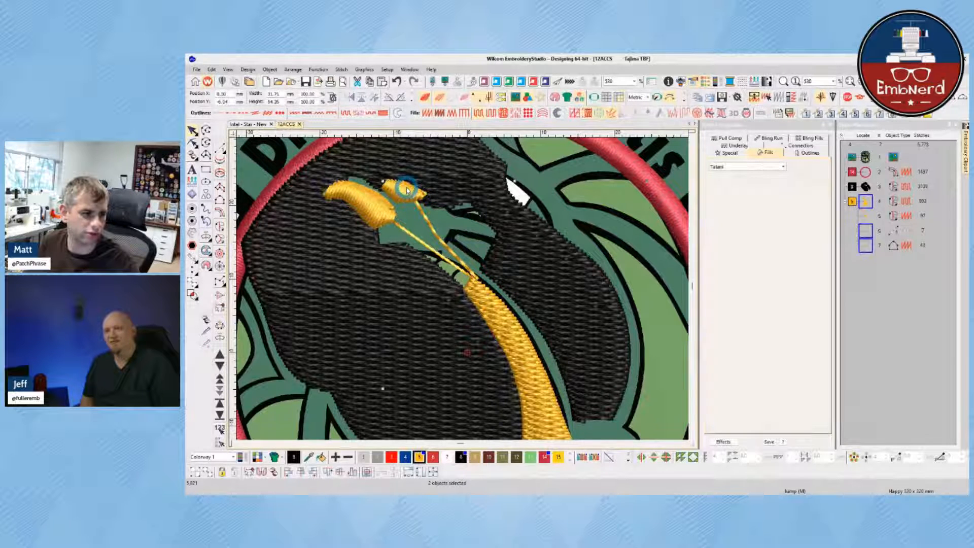
left_click(379, 207, "ctrl")
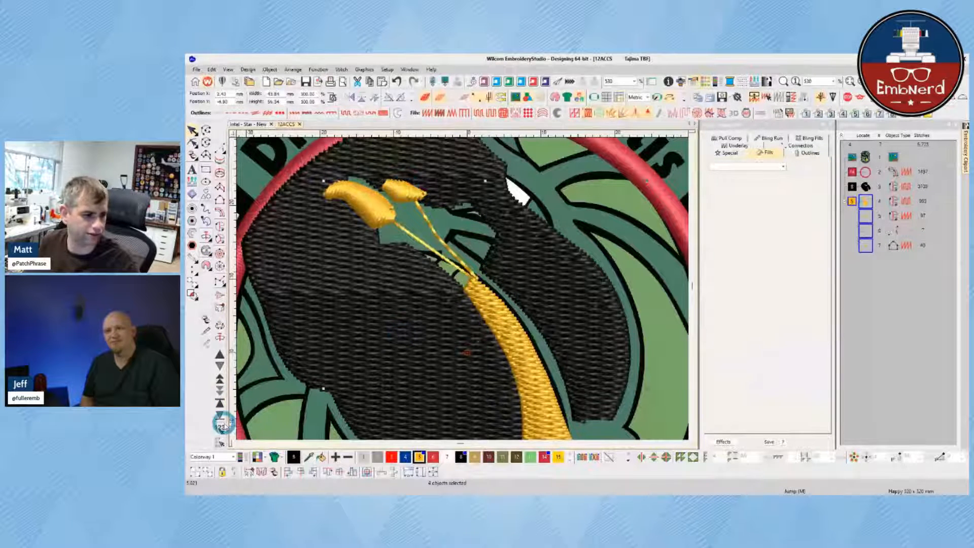
left_click(222, 427)
left_click(447, 224)
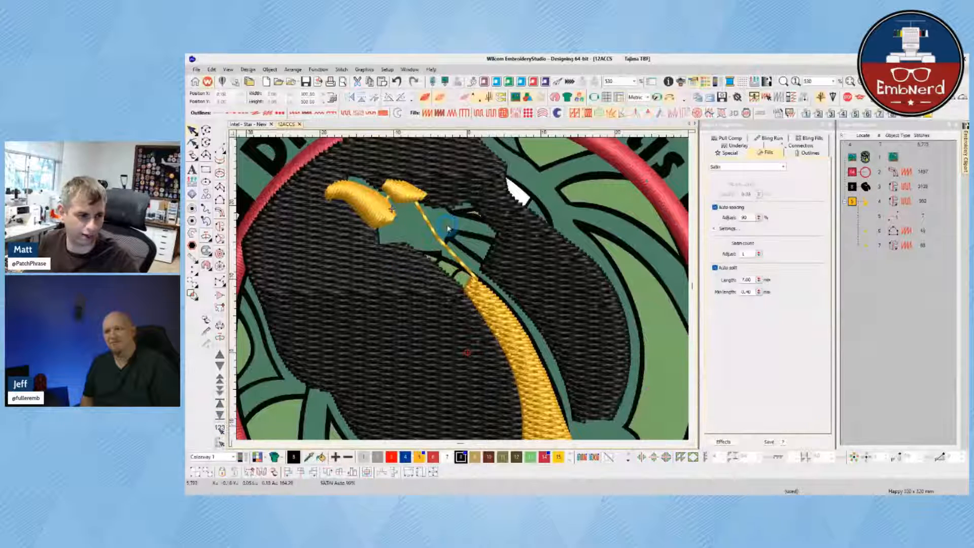
key("t")
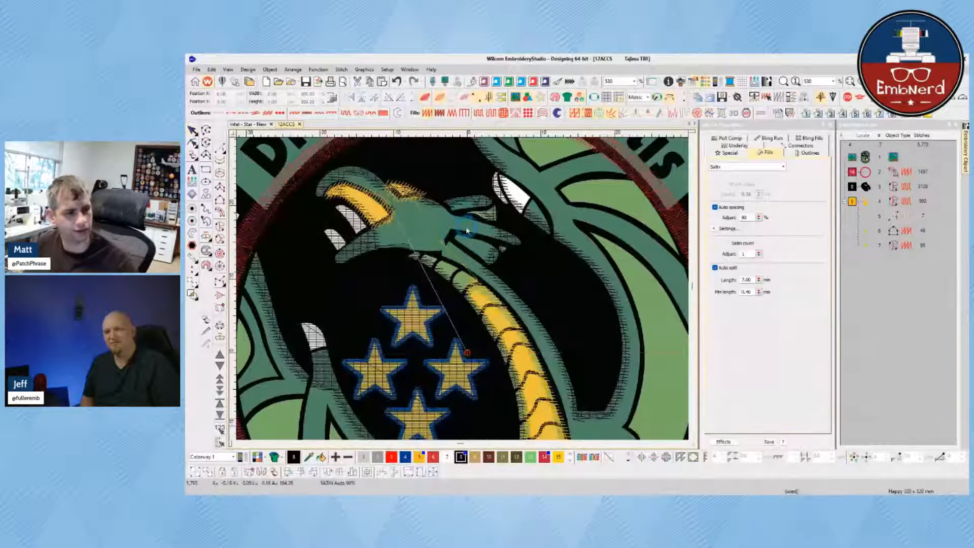
- Review the whole patch in realistic rendering and stitch view, and bring the four stars into close view
scroll(467, 230, "down", 2)
scroll(455, 331, "up", 1)
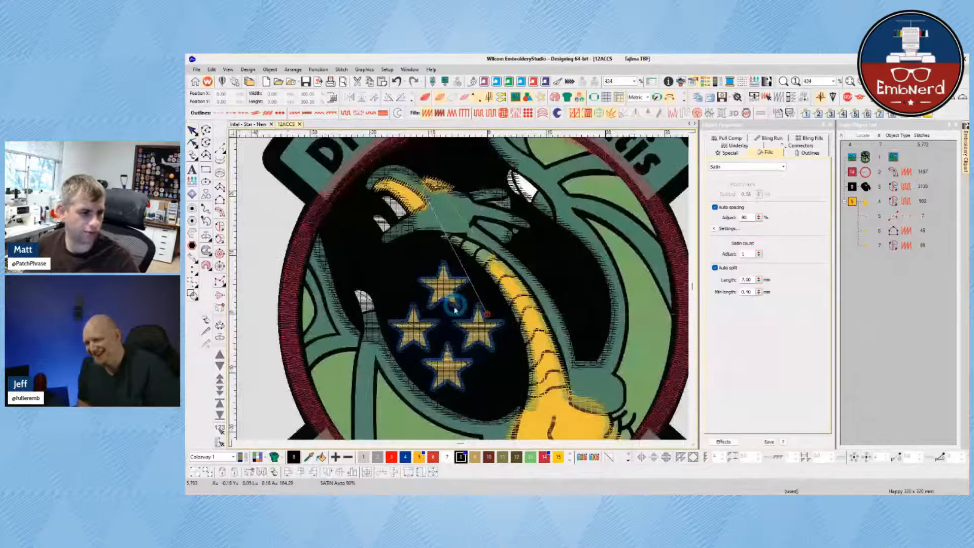
key("t")
scroll(457, 300, "down", 2)
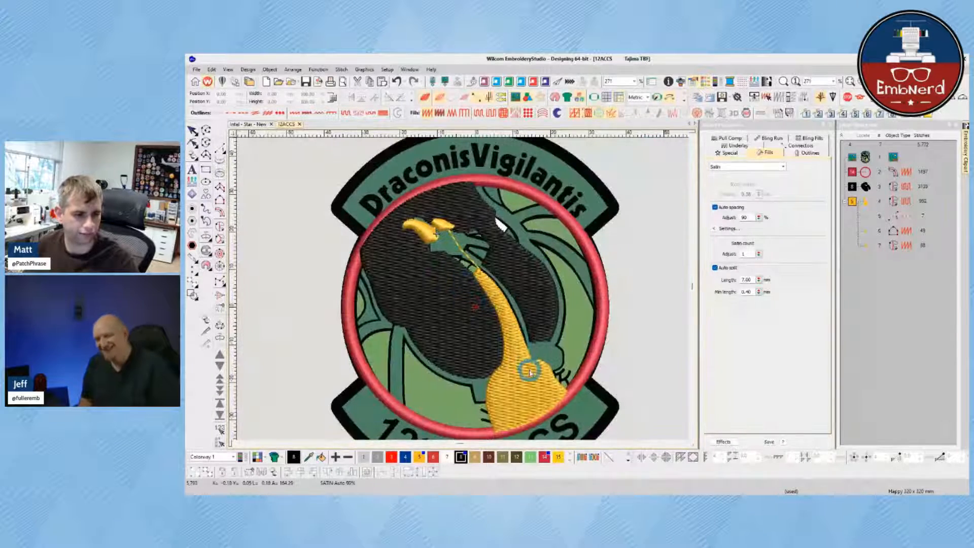
key("t")
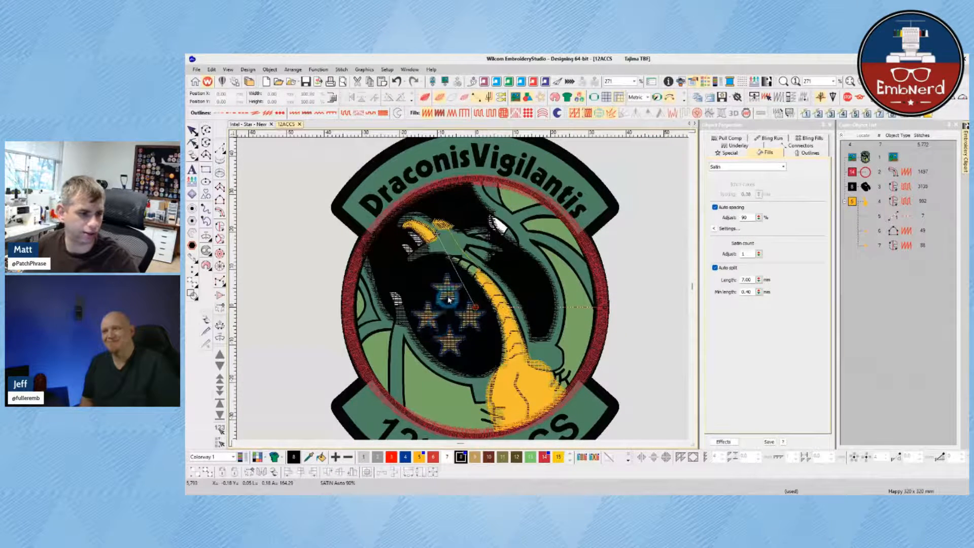
scroll(448, 300, "up", 3)
scroll(462, 276, "down", 1)
scroll(470, 276, "up", 1)
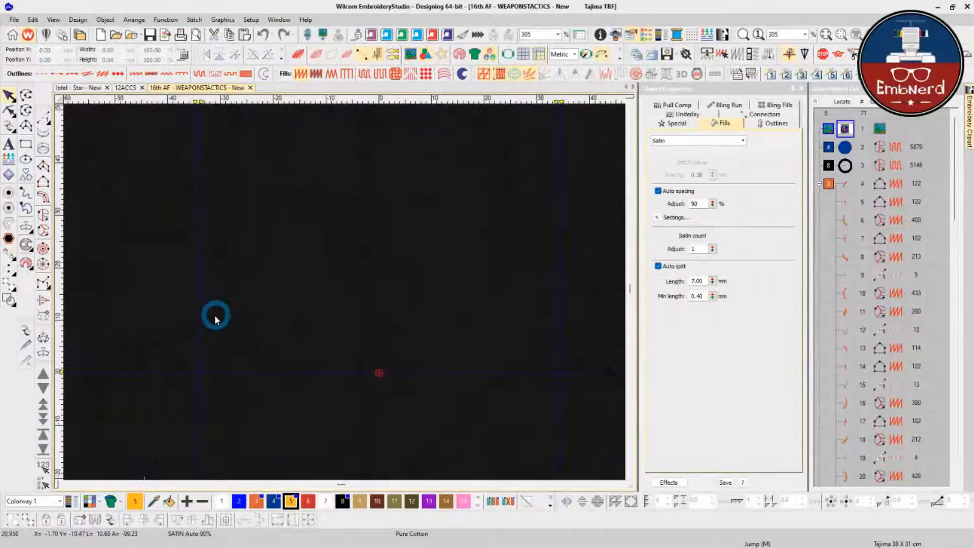
- Examine the satin construction and size of the upper star in the 16th AF - WEAPONSTACTICS design
scroll(191, 327, "up", 6)
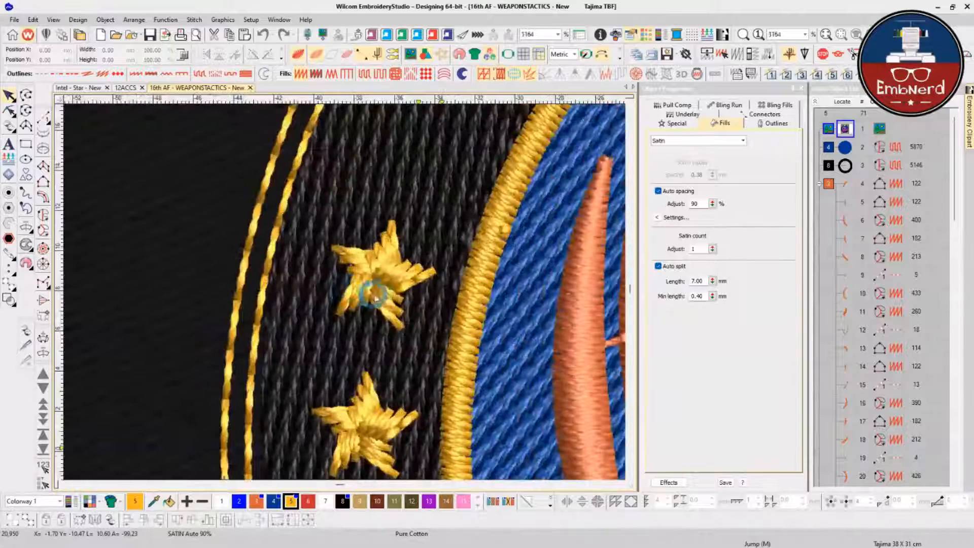
left_click(376, 293)
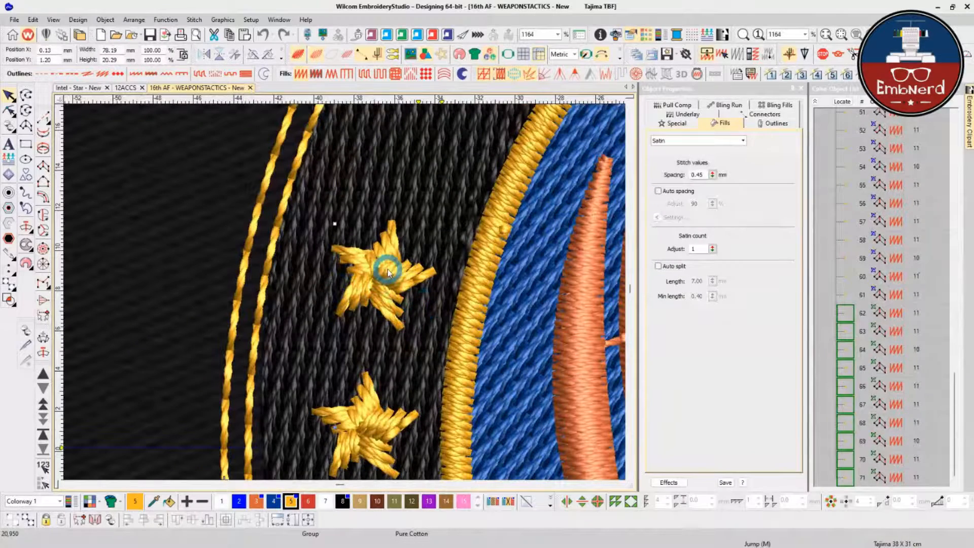
left_click(389, 273)
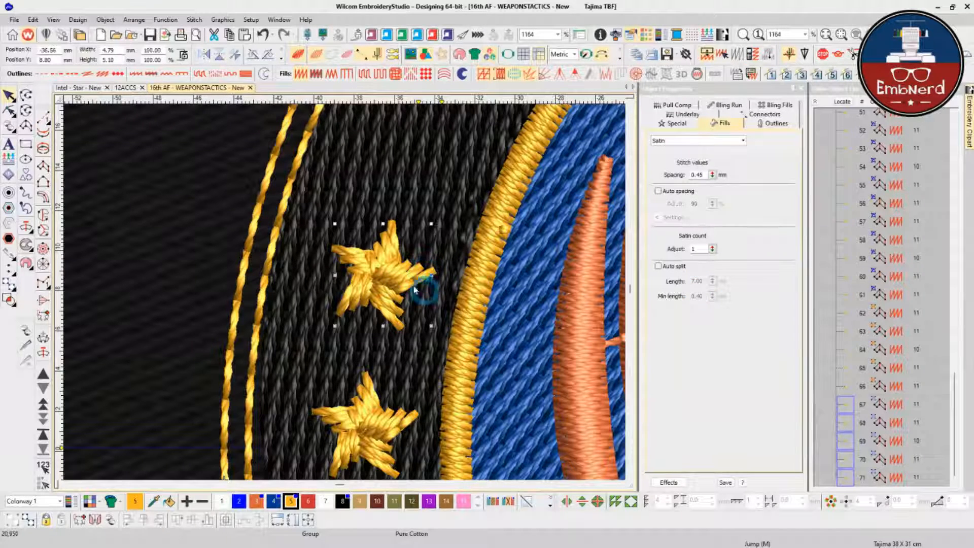
scroll(348, 283, "down", 1)
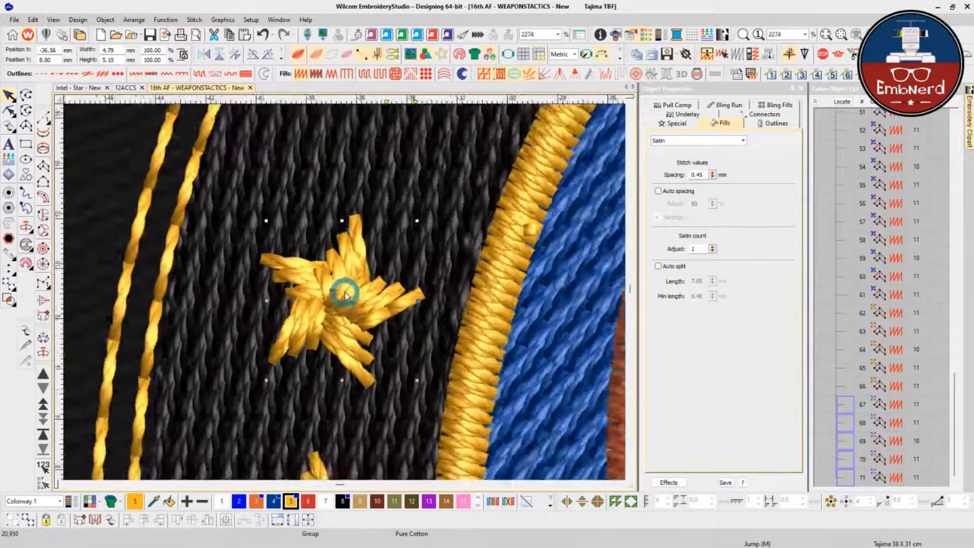
- Measure the height of the middle star in the 16th AF design and view it within the whole patch
left_click(326, 420)
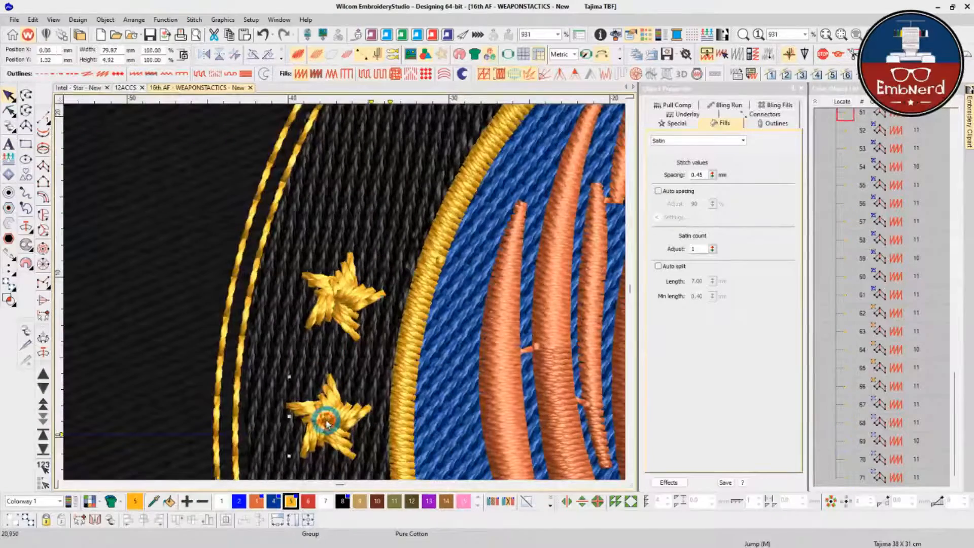
scroll(326, 420, "down", 2)
scroll(344, 291, "up", 3)
key("m")
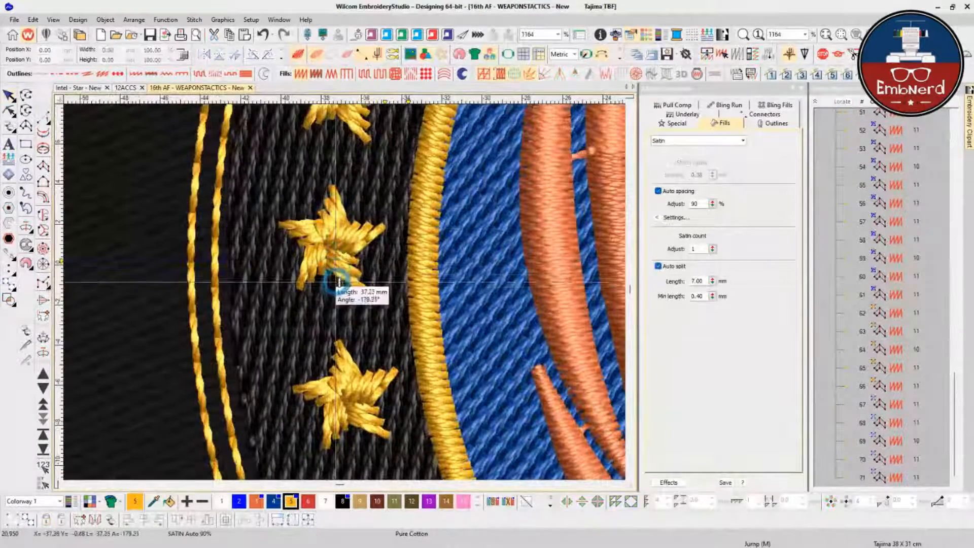
left_click(334, 290)
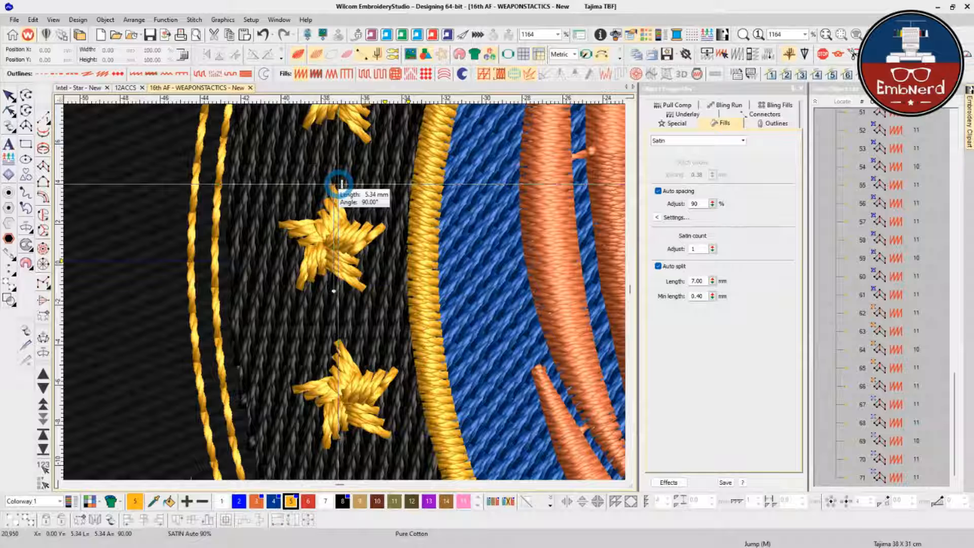
key("Escape")
left_click(336, 224)
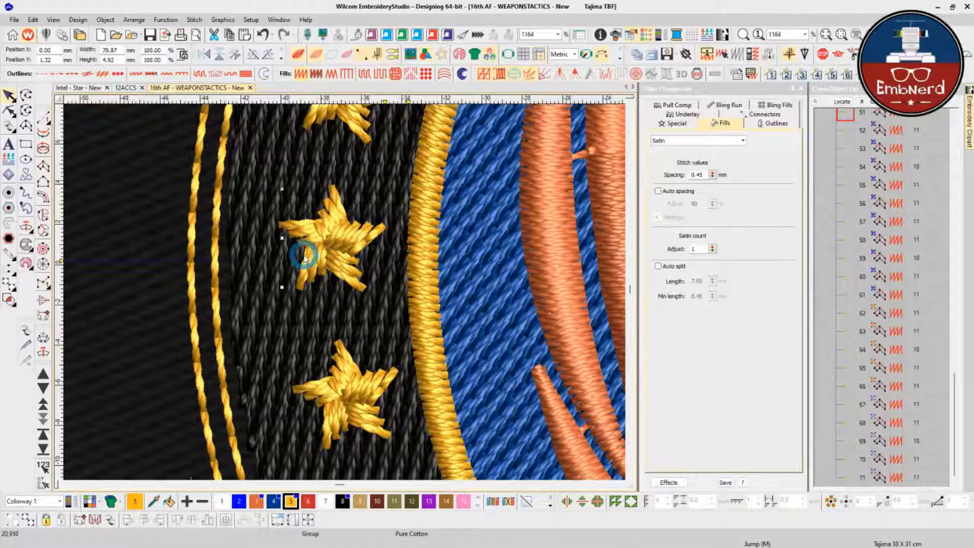
scroll(305, 257, "down", 5)
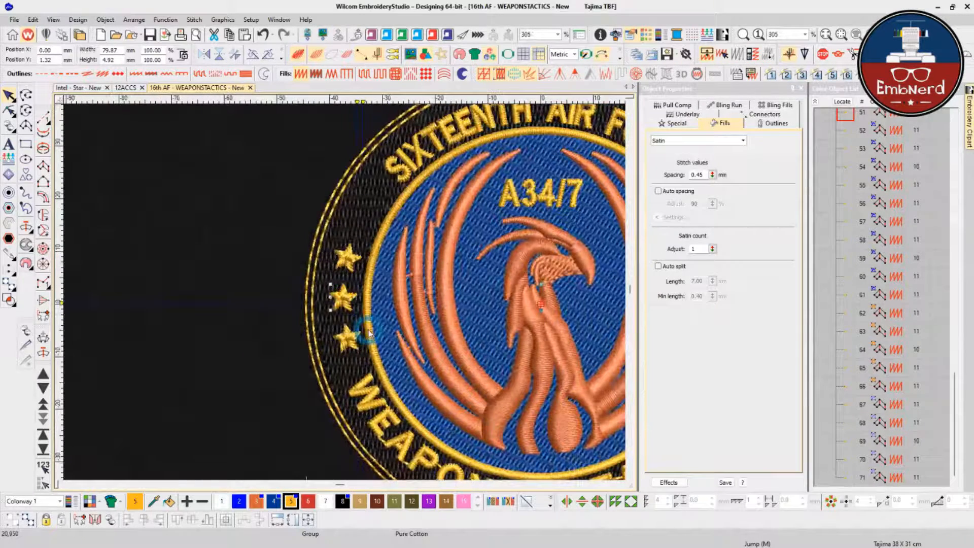
- Return to the 12ACCS design and measure the height of the leftmost star
left_click(127, 88)
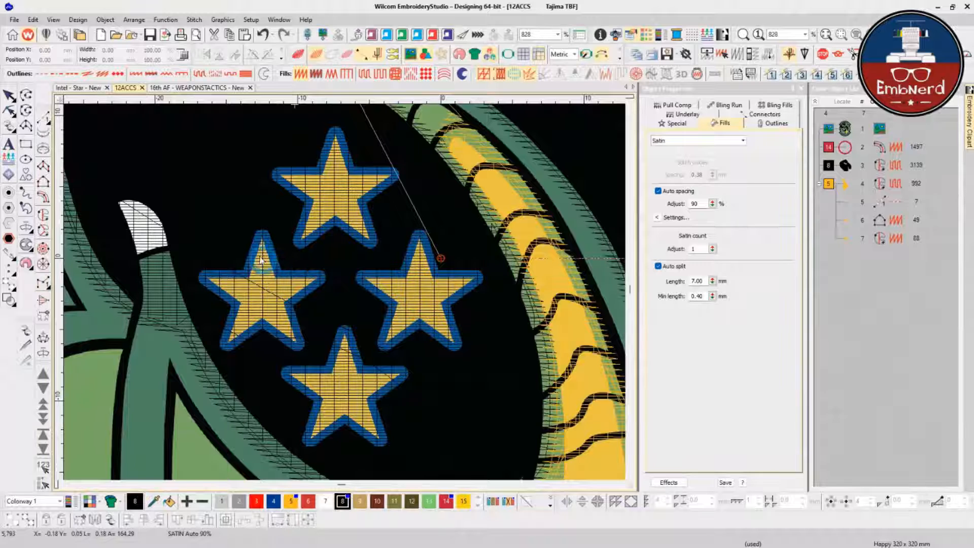
key("m")
mouse_move(260, 230)
left_mouse_down()
mouse_move(261, 361)
mouse_move(263, 346)
left_mouse_up()
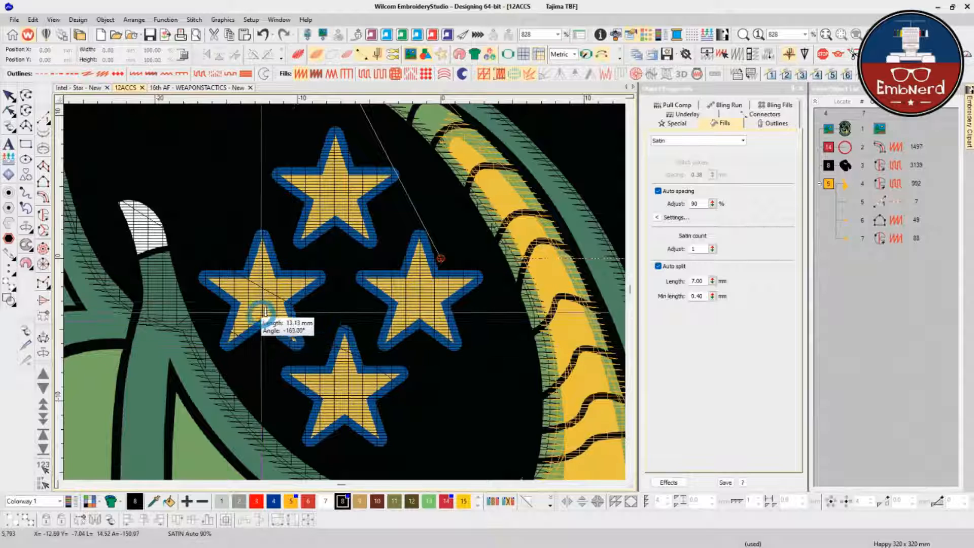
- Digitize a satin Column B about 1.9 mm wide and 3.6 mm tall on the leftmost star's top point, and recolor it with yellow color 5
left_click(42, 179)
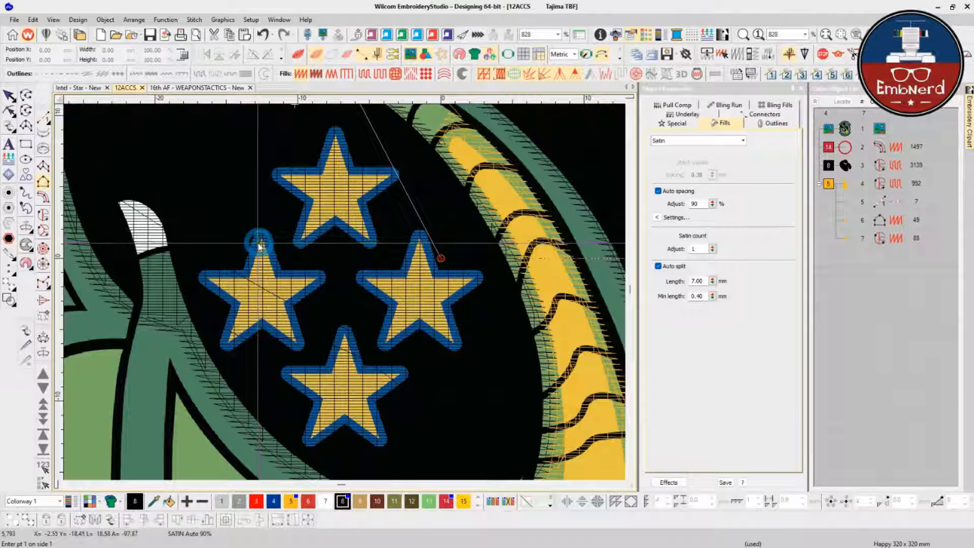
left_click(260, 245)
left_click(249, 276)
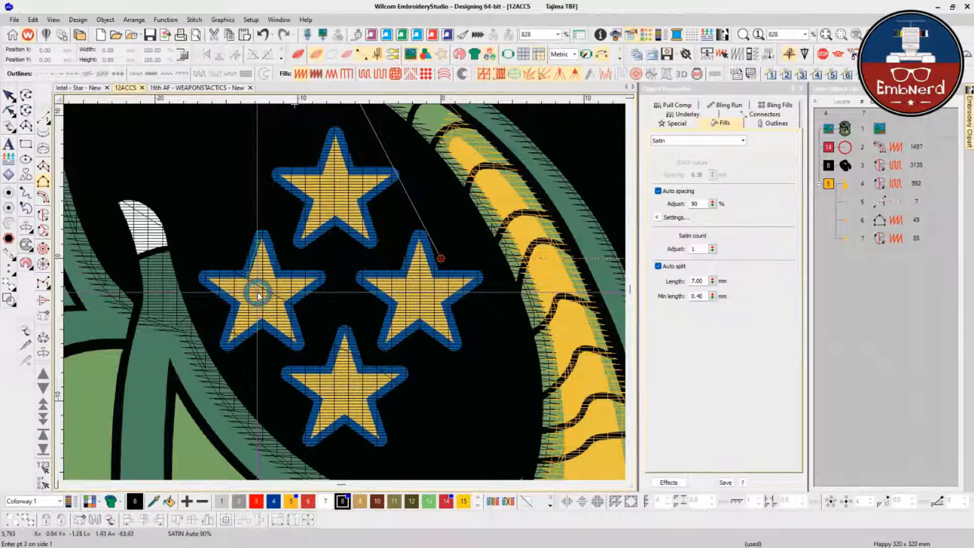
left_click(258, 290)
key("Return")
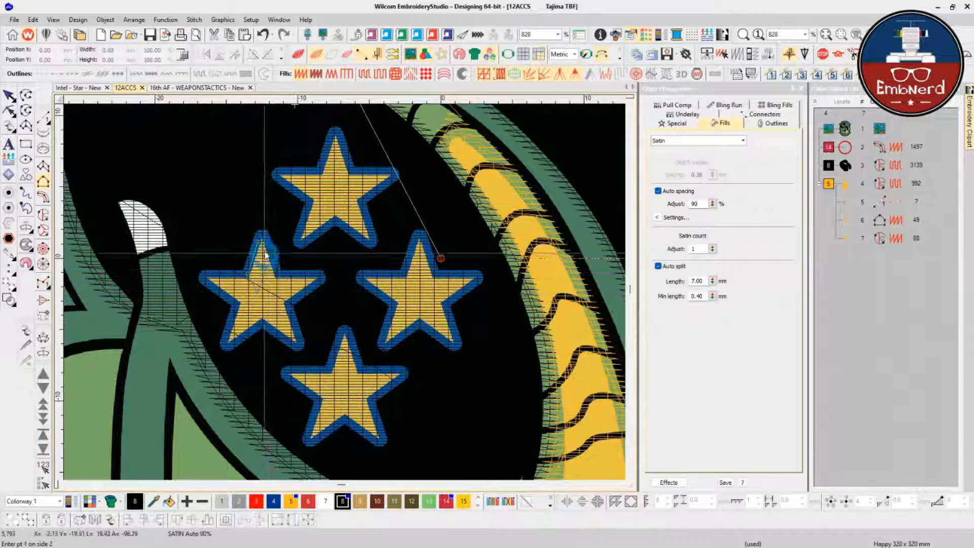
left_click(265, 245)
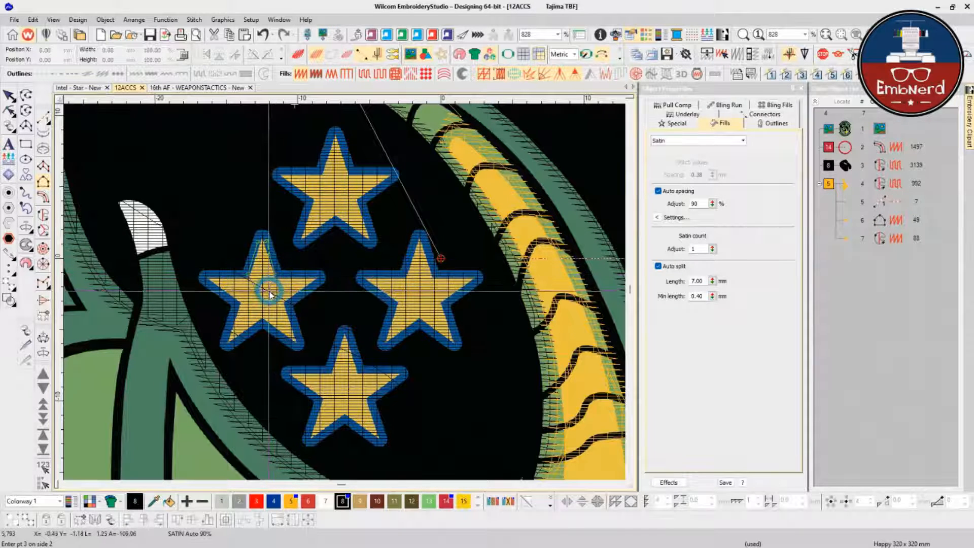
key("Return")
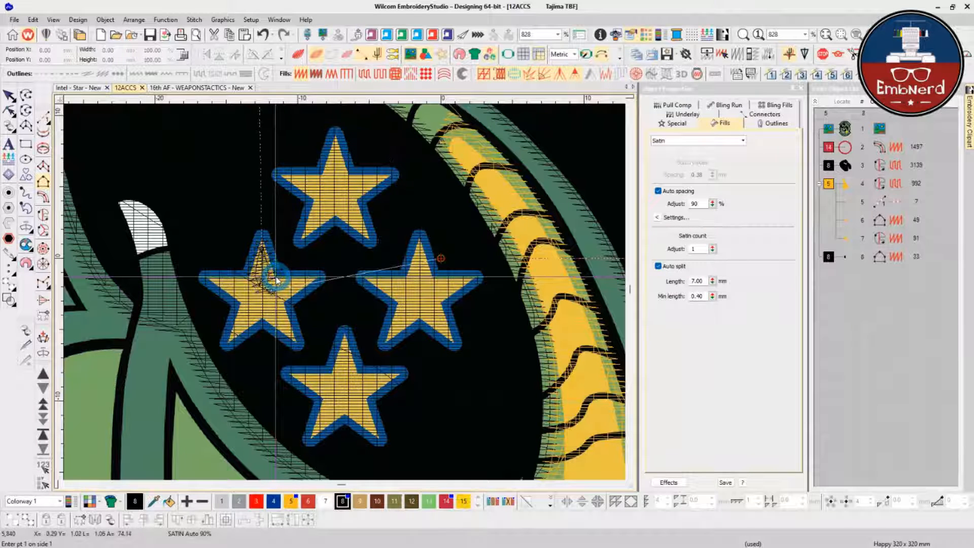
key("Escape")
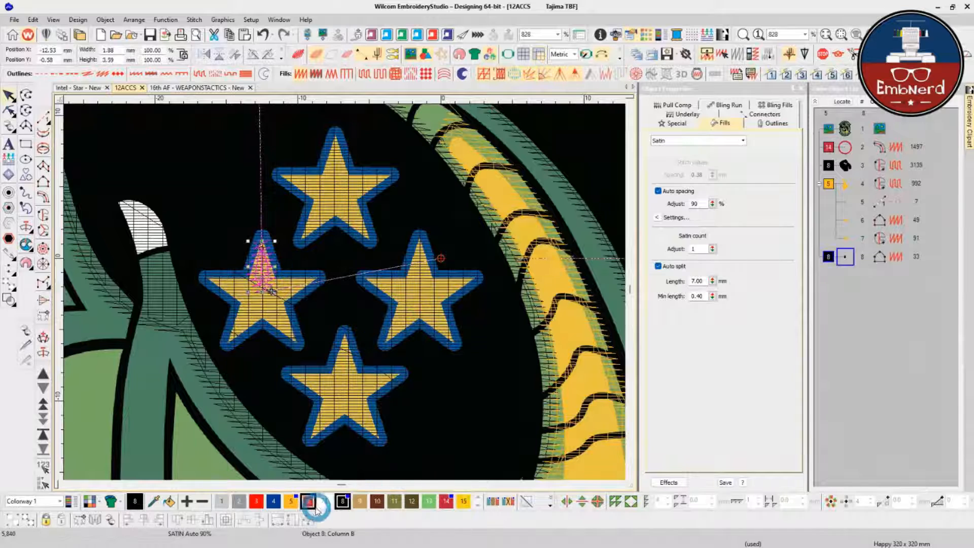
left_click(291, 501)
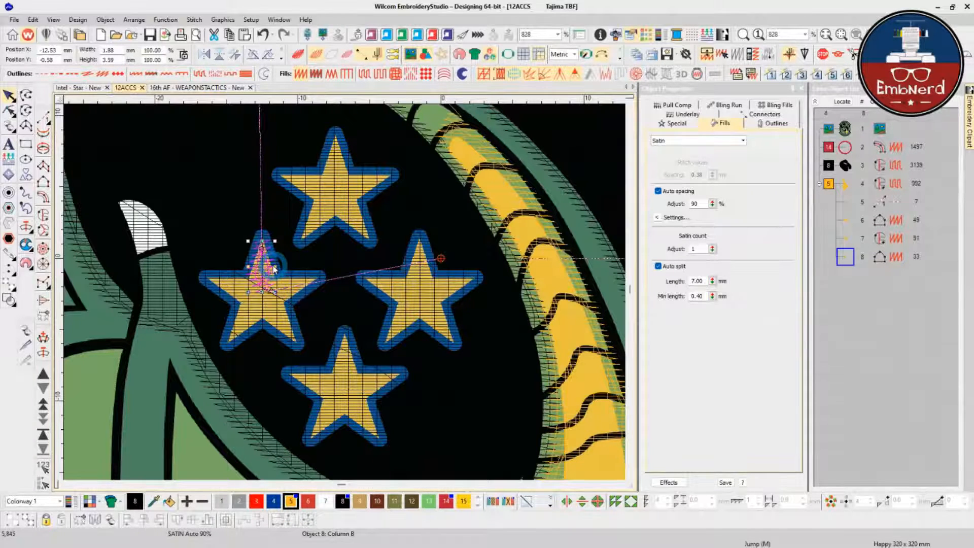
- Duplicate the satin column as a five-piece wreath around the leftmost star's center, keep the overlapping objects unmerged, and preview the resulting star
key("t")
scroll(261, 279, "up", 2)
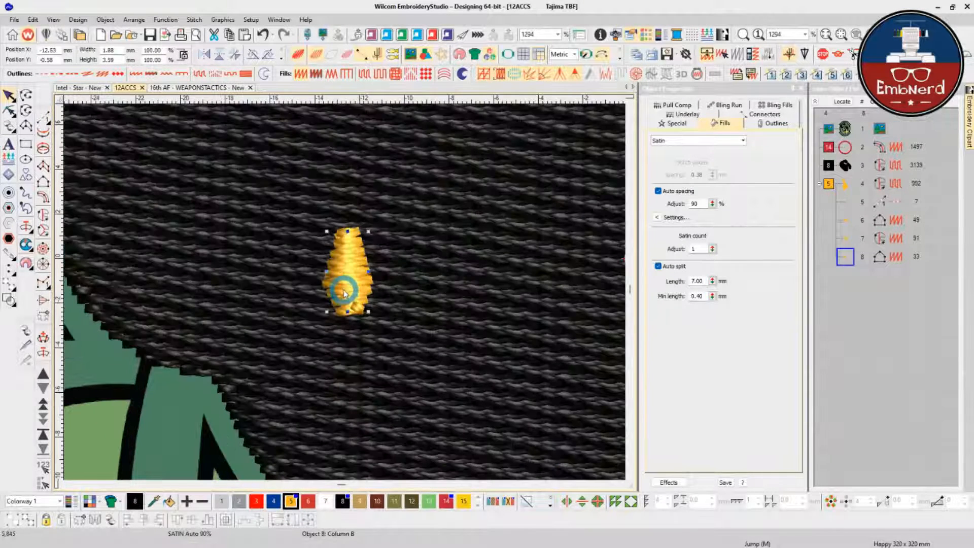
key("t")
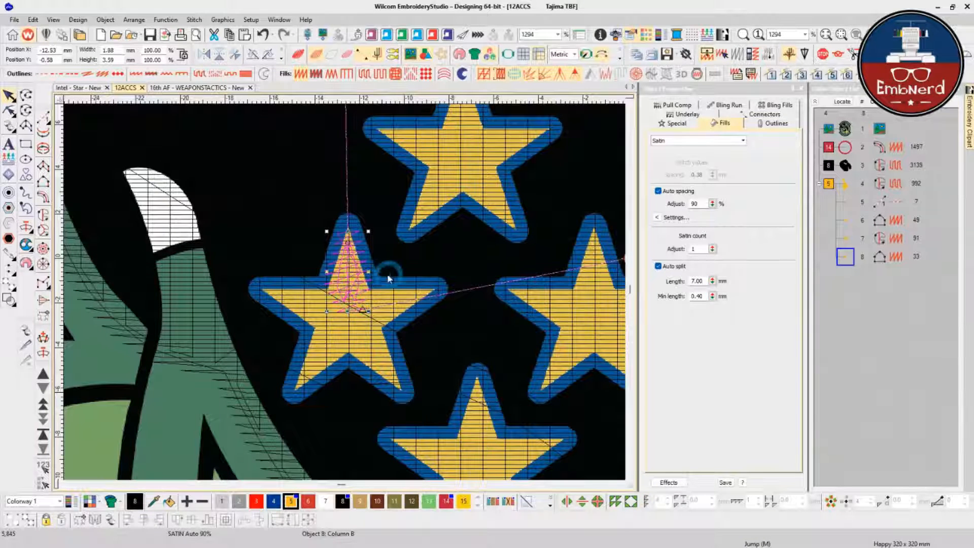
scroll(580, 384, "down", 2)
scroll(180, 243, "up", 2)
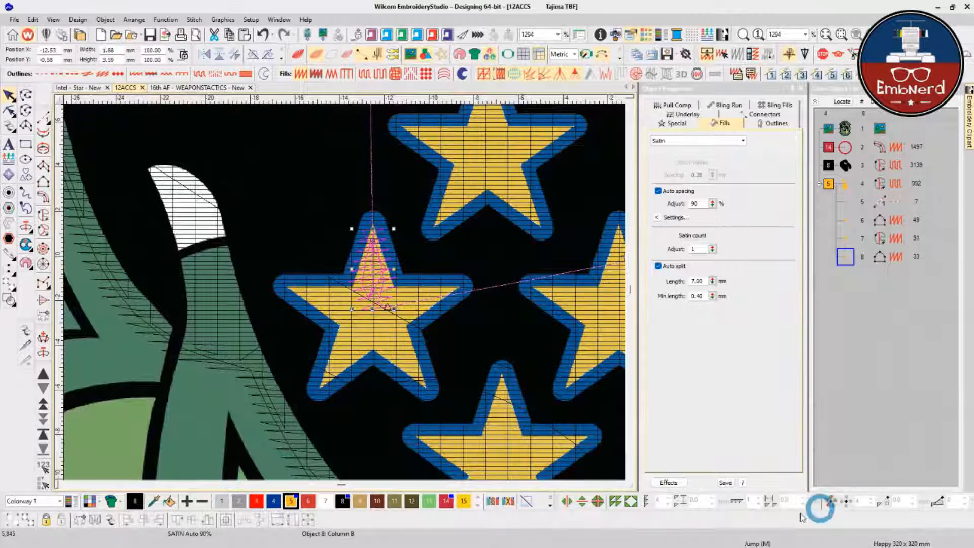
left_click(831, 505)
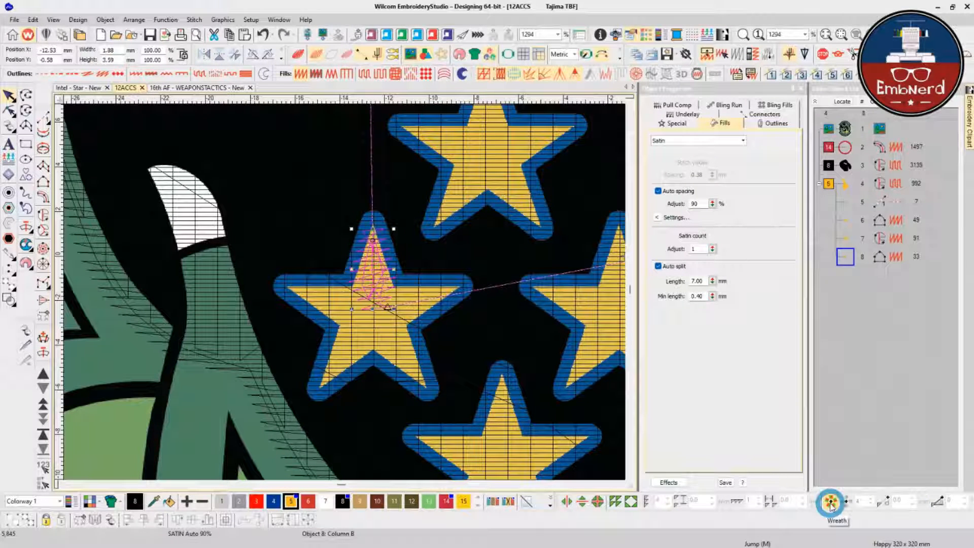
left_click(831, 504)
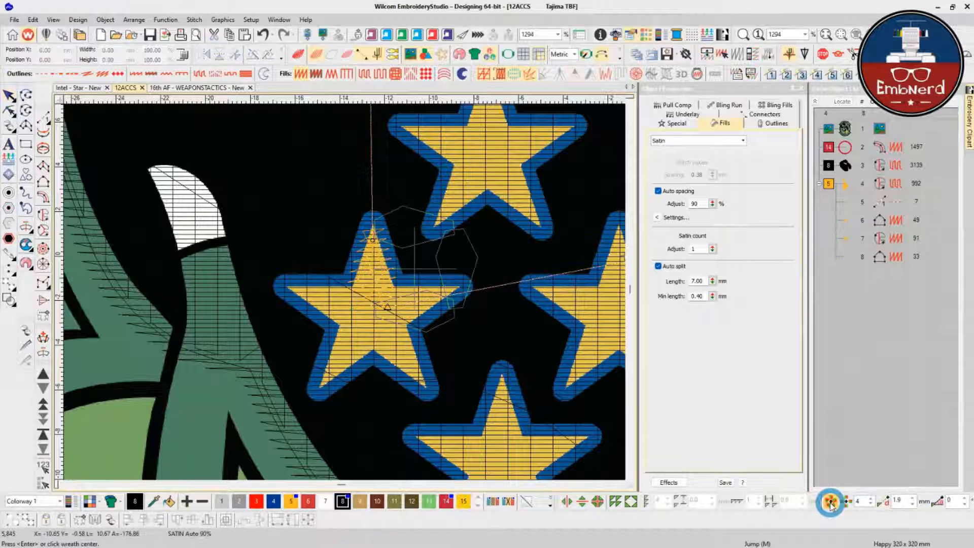
left_click(869, 498)
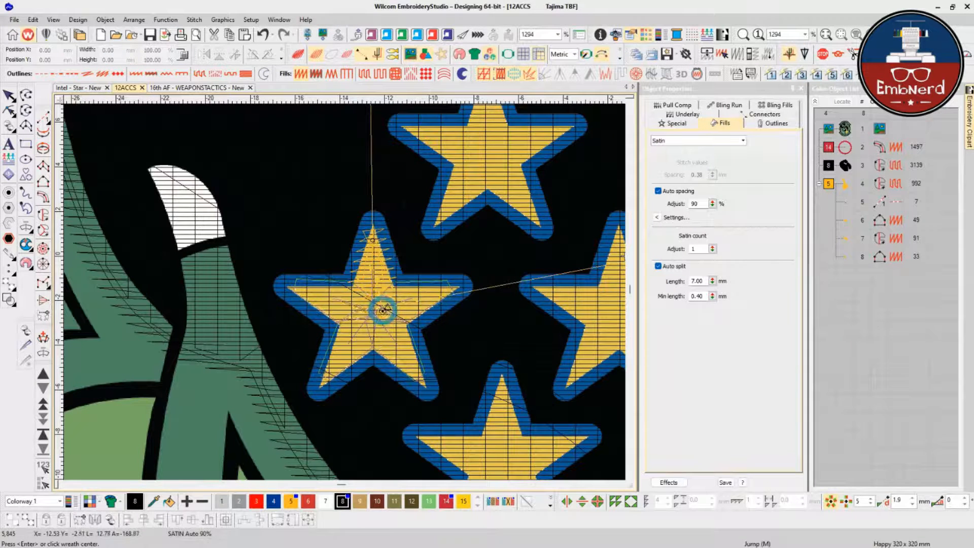
left_click(383, 310)
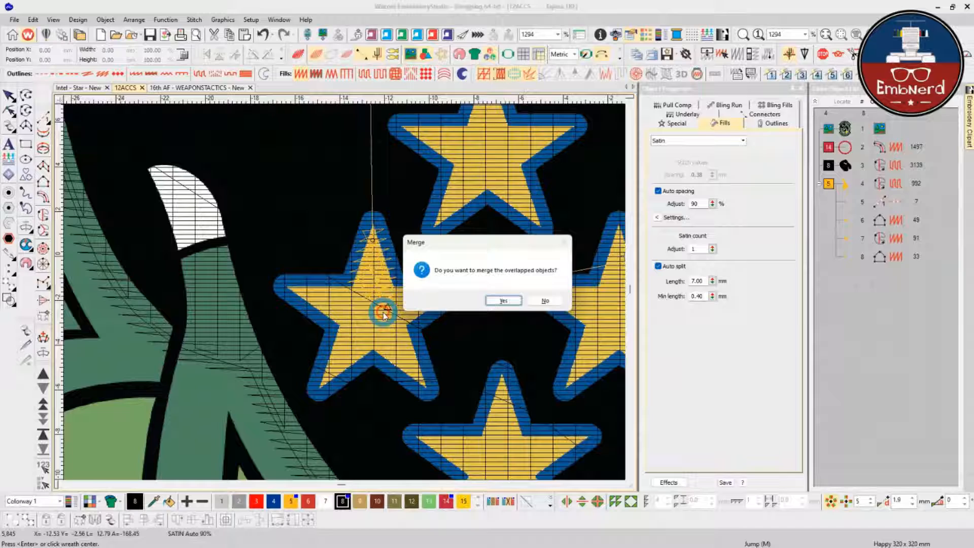
left_click(549, 301)
key("t")
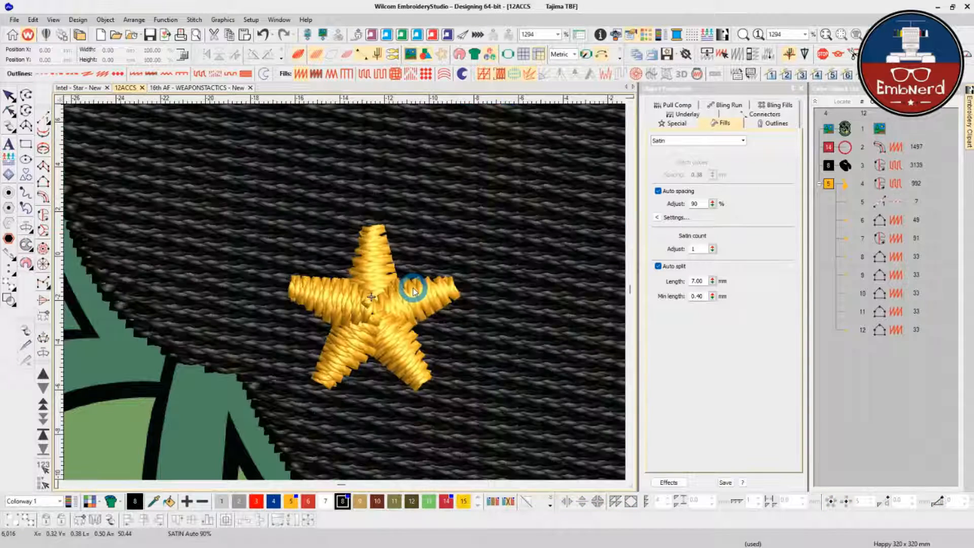
scroll(477, 348, "down", 4)
scroll(326, 280, "up", 4)
key("t")
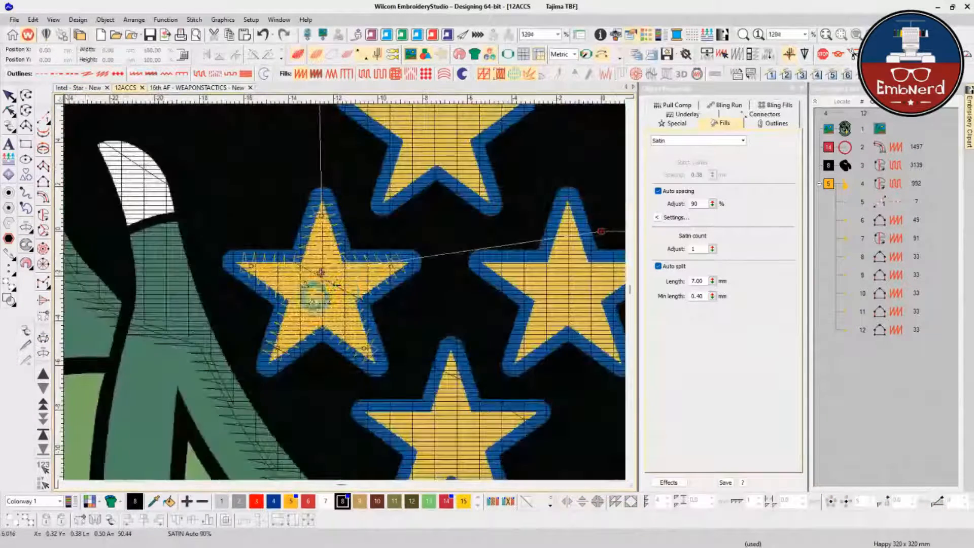
- Try grouping the five satin columns that form the leftmost star
left_click(318, 248)
left_click(364, 284, "shift")
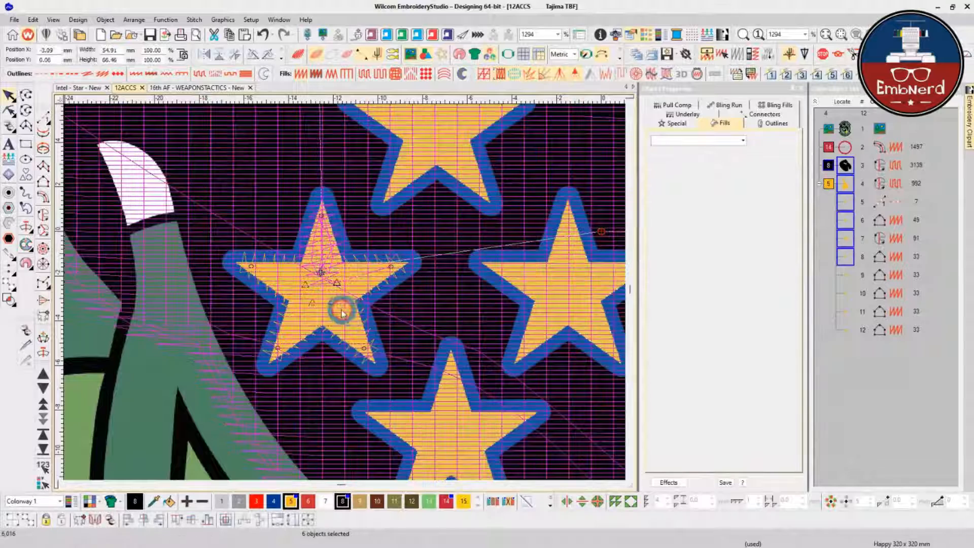
key("Escape")
left_click(846, 330)
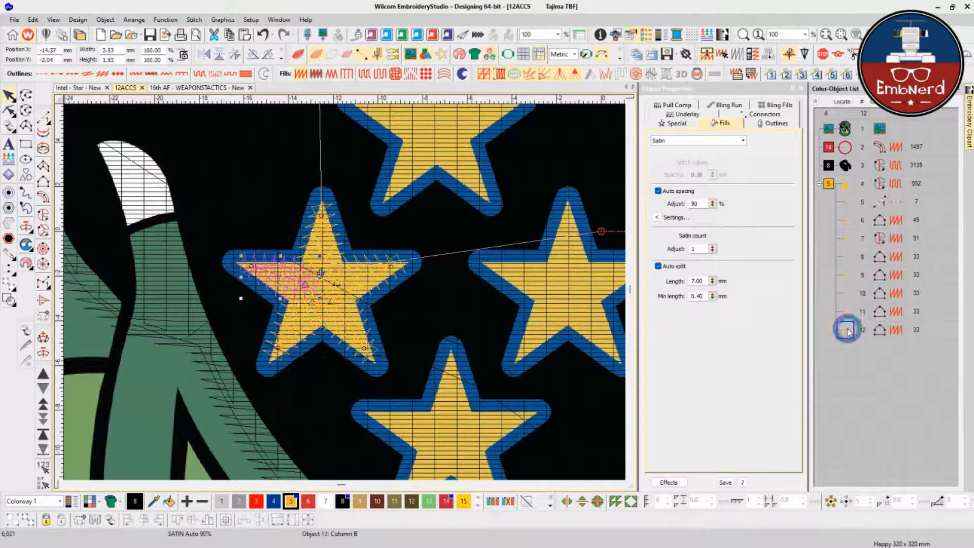
left_click(845, 256)
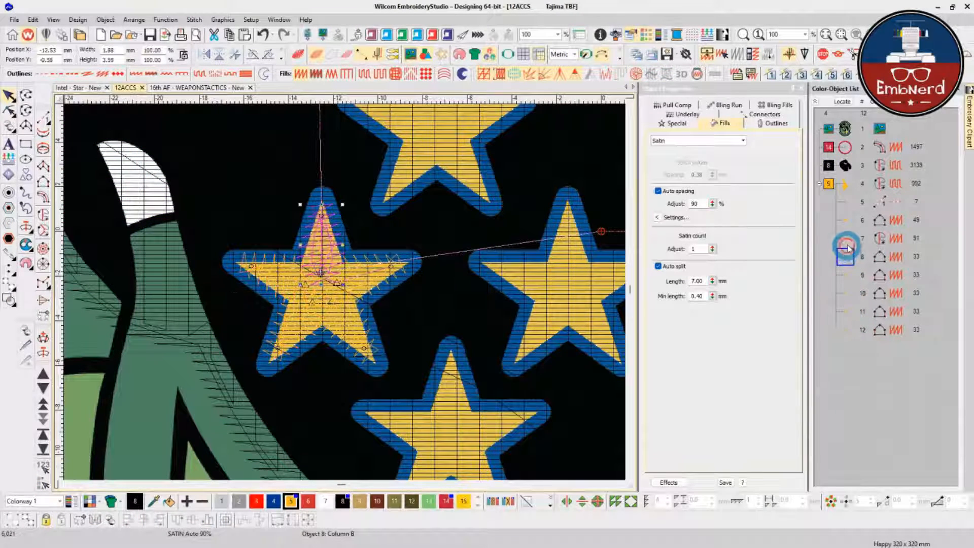
left_click(848, 332, "shift")
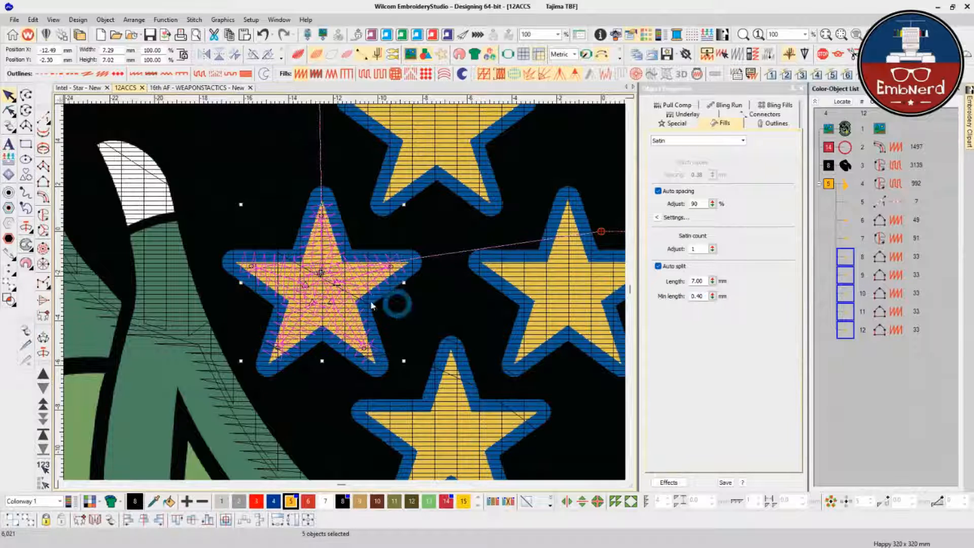
key("ctrl+g")
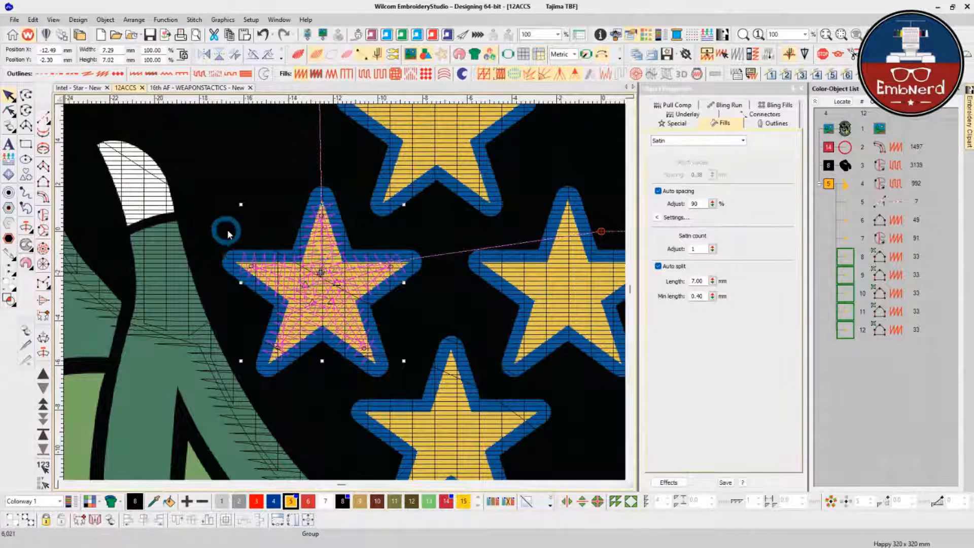
key("Escape")
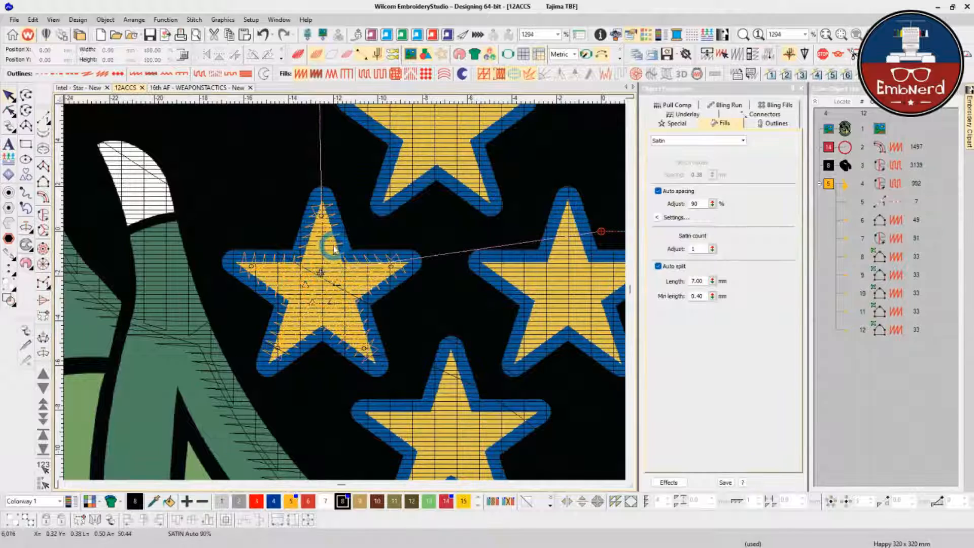
left_click(334, 248)
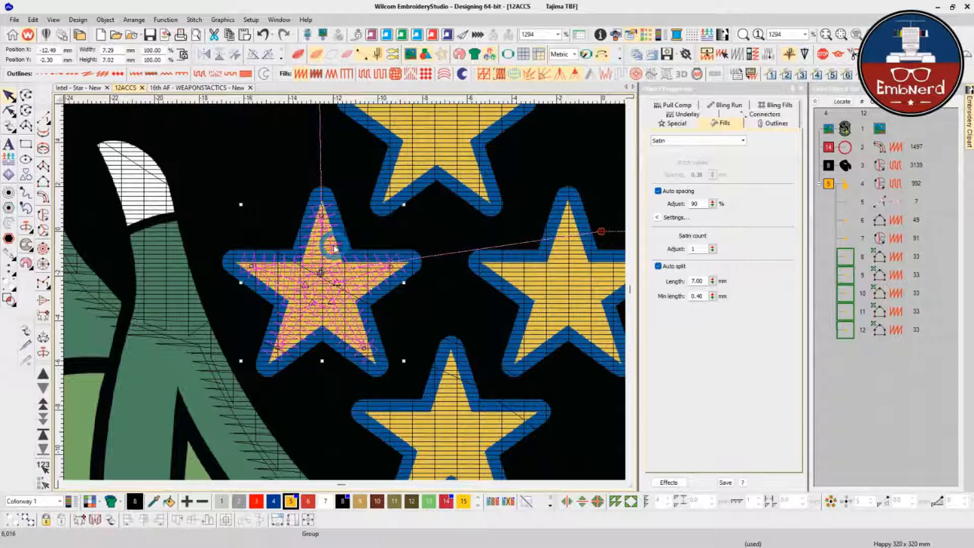
key("Escape")
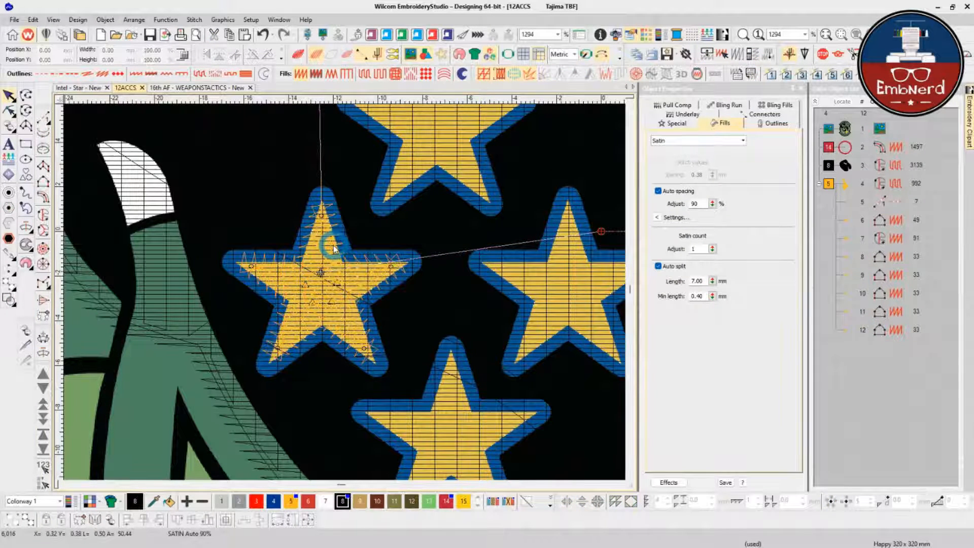
- Hide the artwork and reshape the leftmost star's top column, moving its stitch entry point from the tip to near the star's center
scroll(334, 248, "up", 5)
left_click(333, 247)
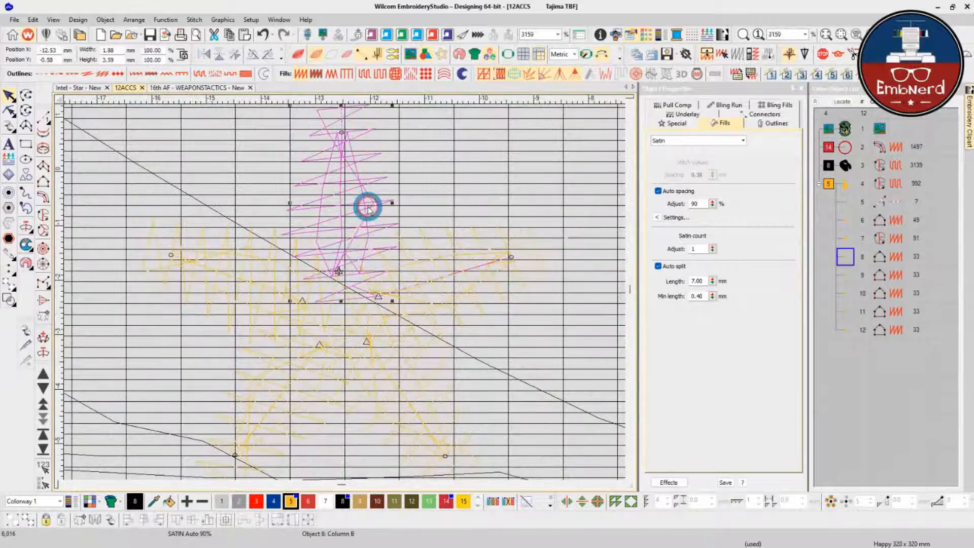
scroll(344, 290, "down", 4)
key("h")
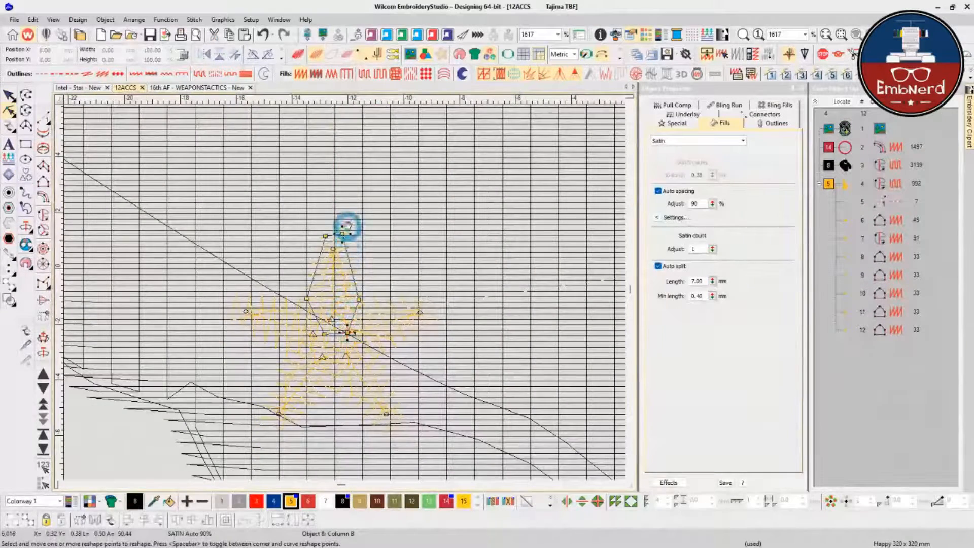
left_click_drag(344, 234, 332, 333)
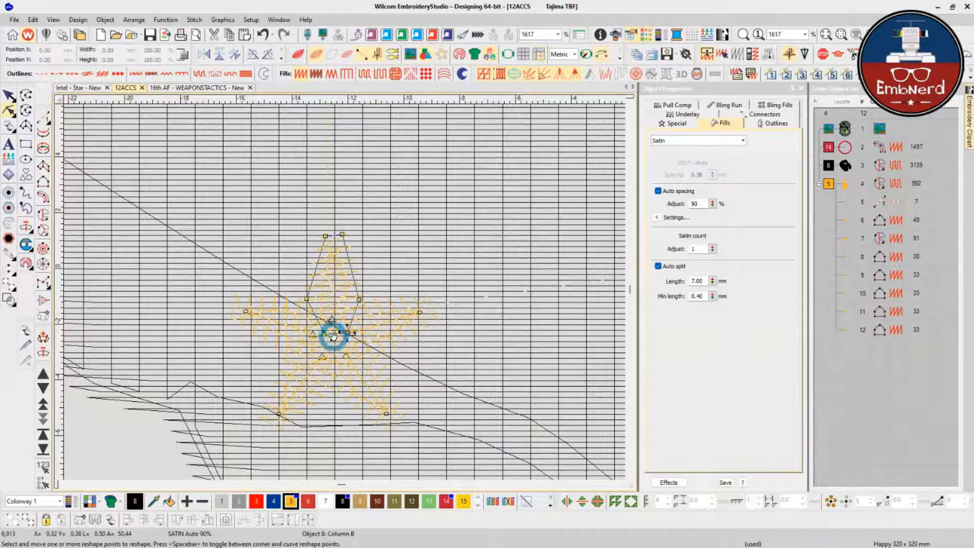
left_click_drag(319, 325, 314, 317)
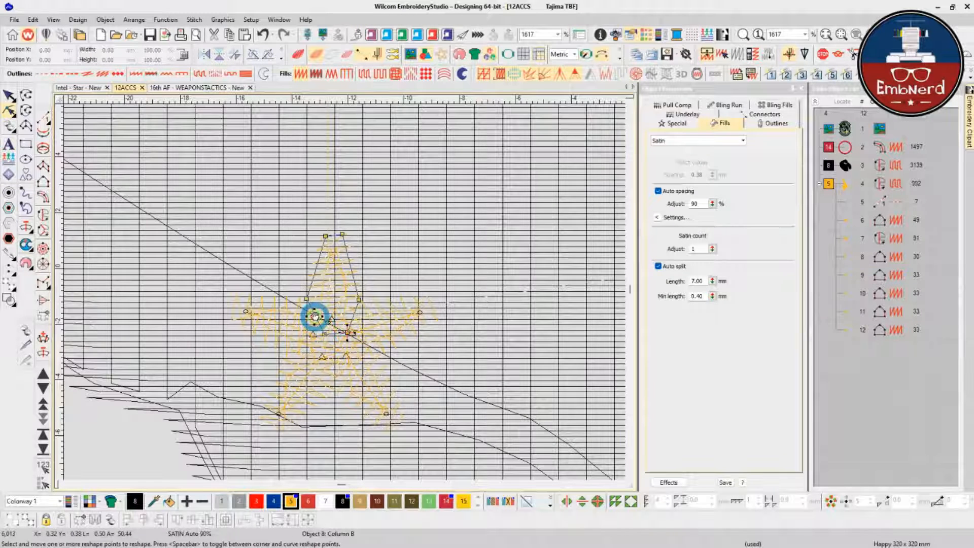
key("Tab")
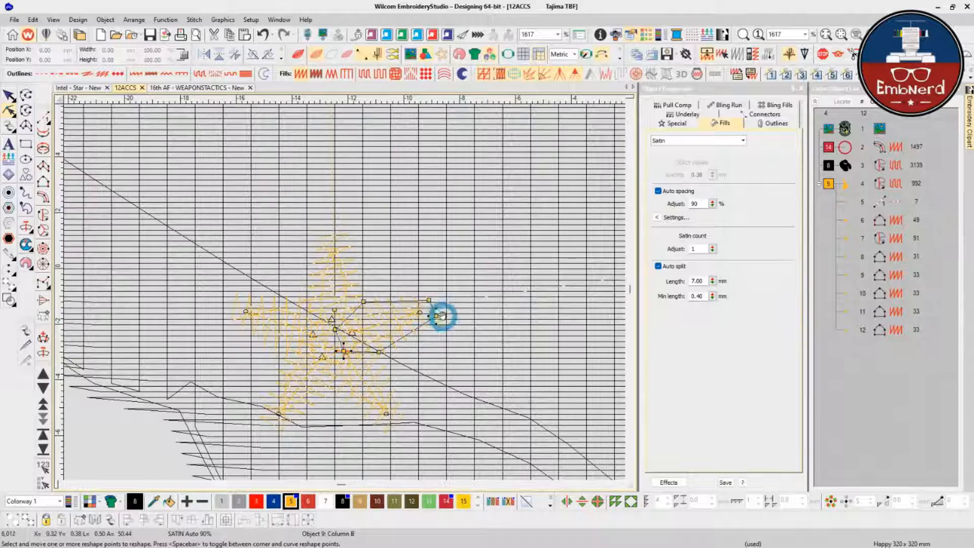
key("Escape")
- Select the black background Complex Fill and remove its generated stitches so only the star's columns are displayed
left_click(344, 281)
left_click(384, 310, "ctrl")
left_click(384, 310)
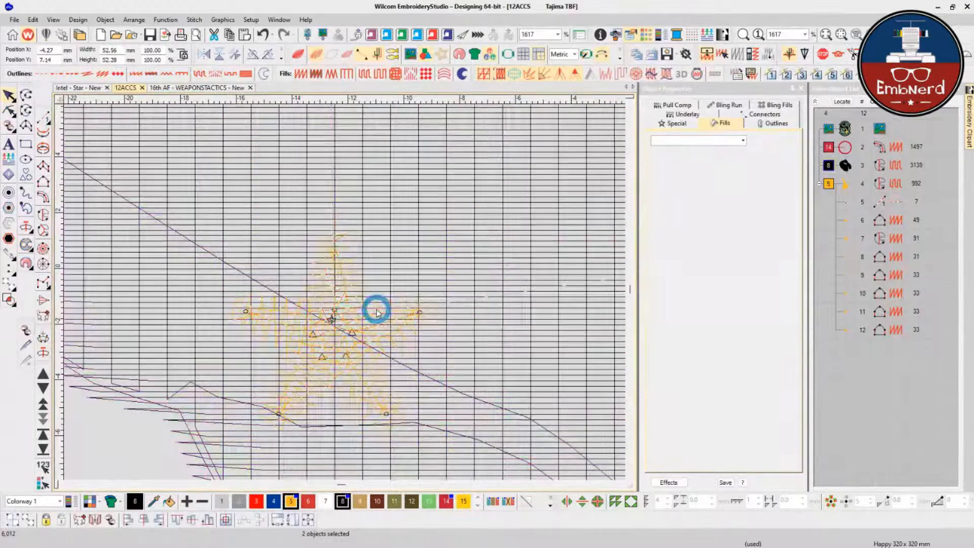
left_click(246, 294)
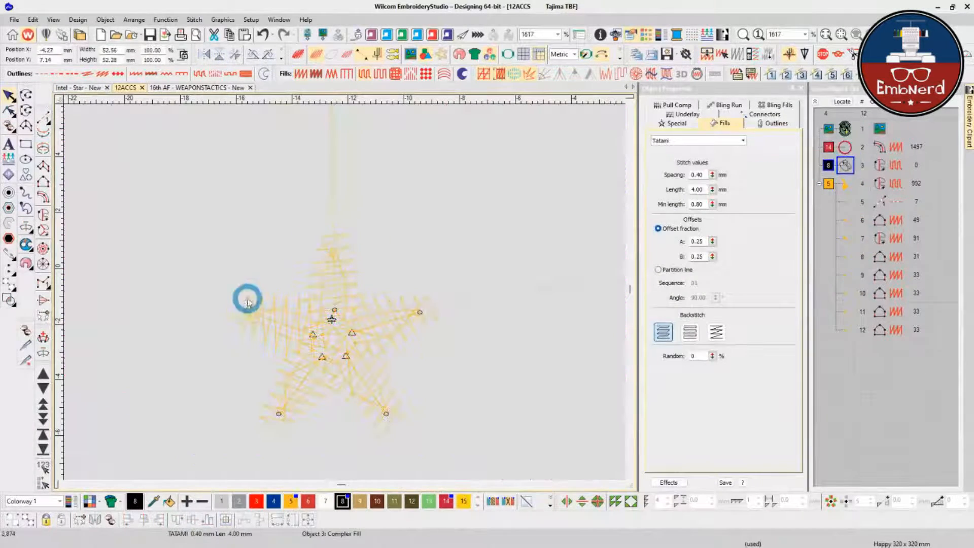
- Resequence the leftmost star's five satin columns clockwise from the top point so they join near the star's center
left_click(333, 279)
left_click(393, 311)
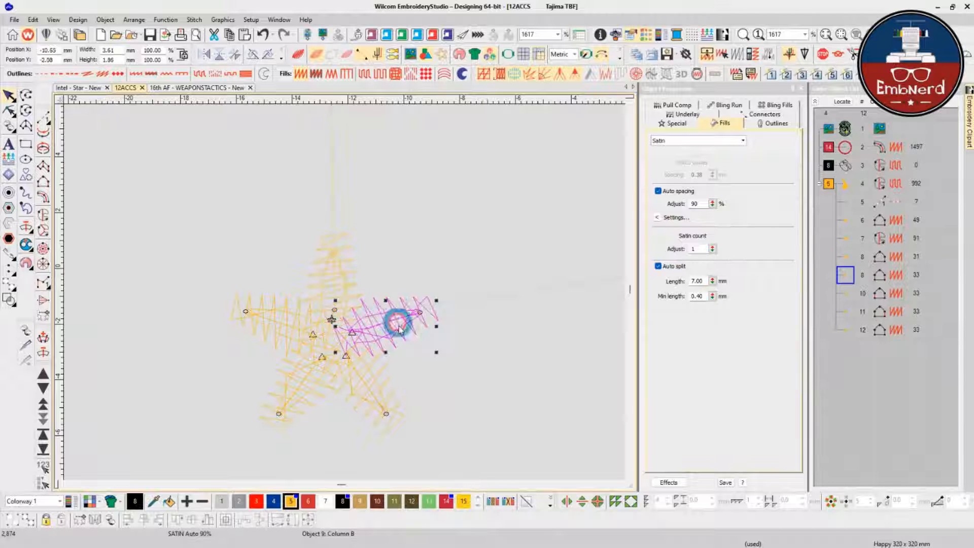
left_click(388, 258)
left_click(353, 279)
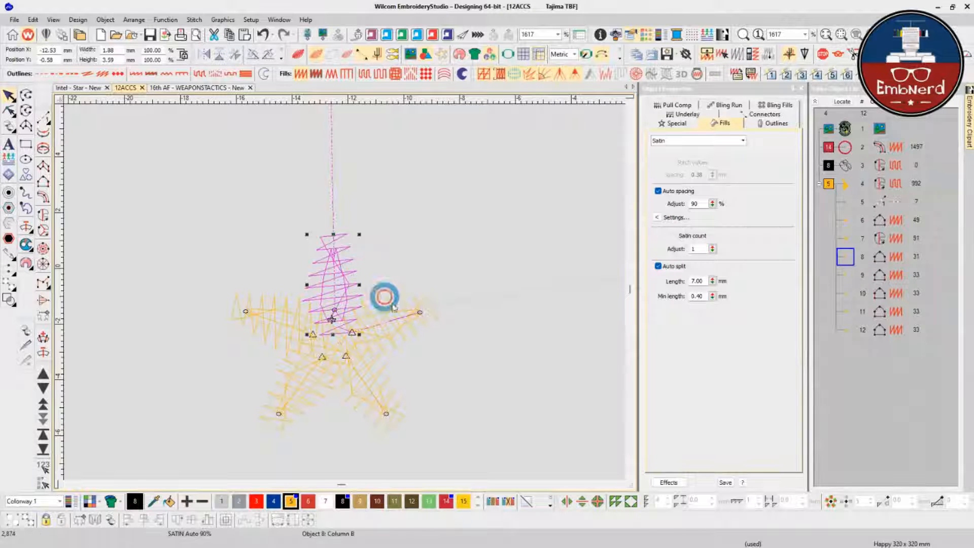
left_click(388, 299, "ctrl")
left_click(358, 376, "ctrl")
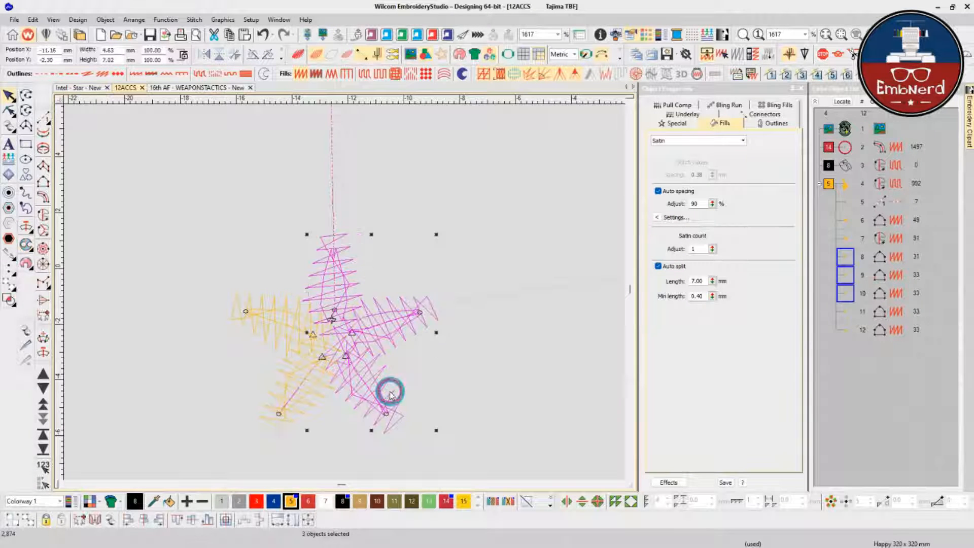
left_click(319, 392, "ctrl")
left_click(284, 320, "ctrl")
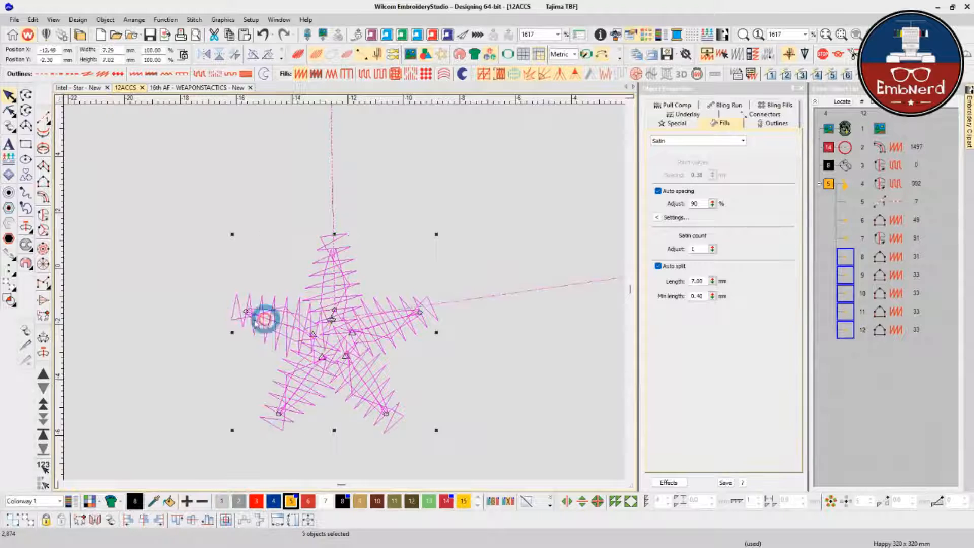
left_click(43, 468)
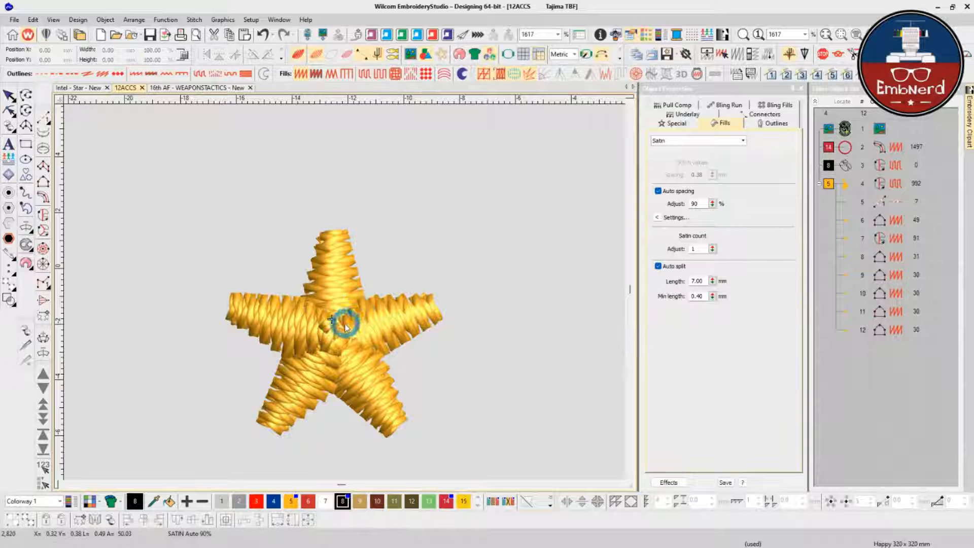
- Show the artwork again, group the leftmost star's five satin columns, and compare the stitched star with the drawing
scroll(345, 320, "down", 2)
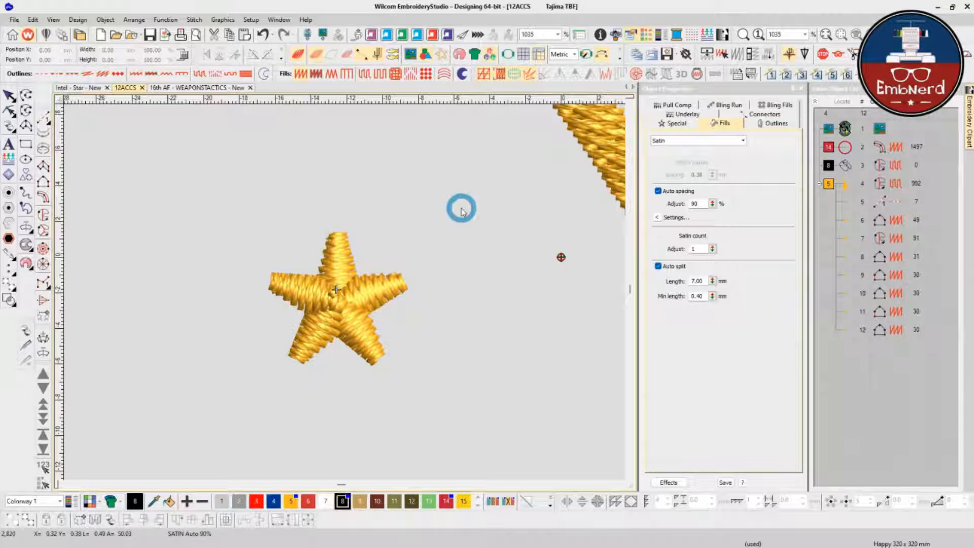
key("d")
scroll(472, 230, "down", 1)
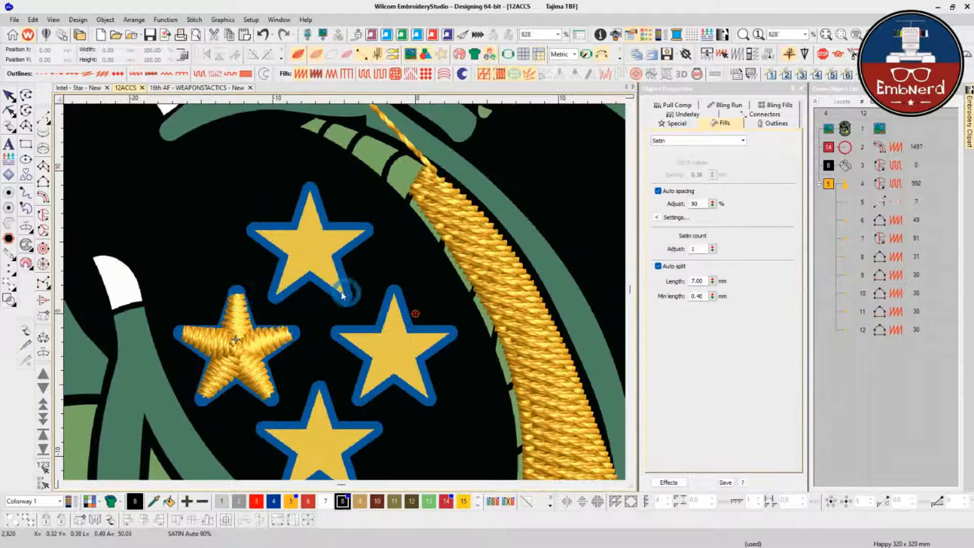
left_click(225, 315)
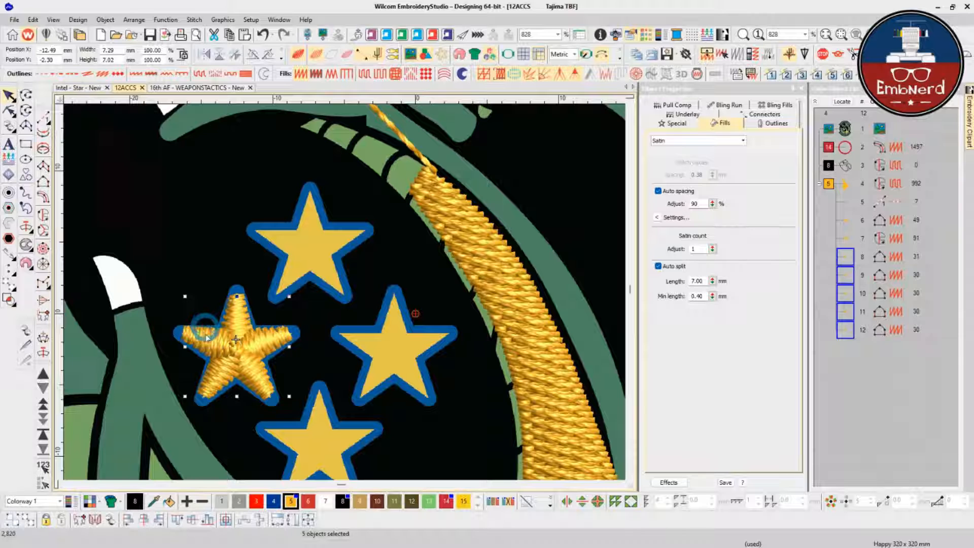
key("ctrl+g")
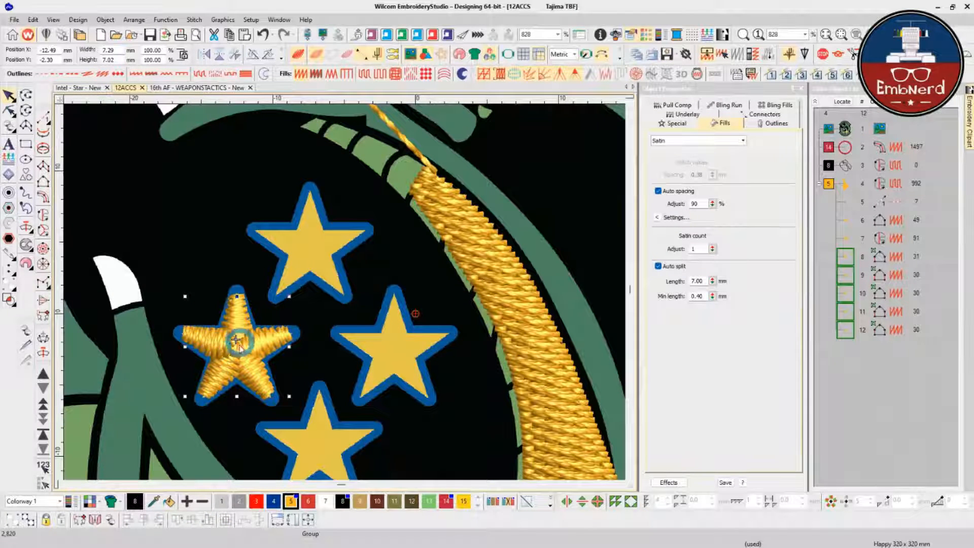
key("s")
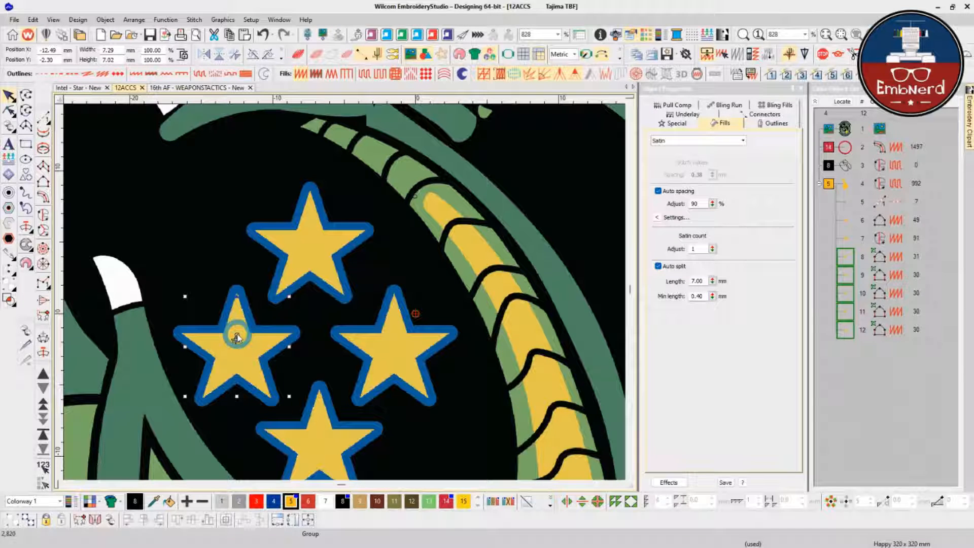
key("s")
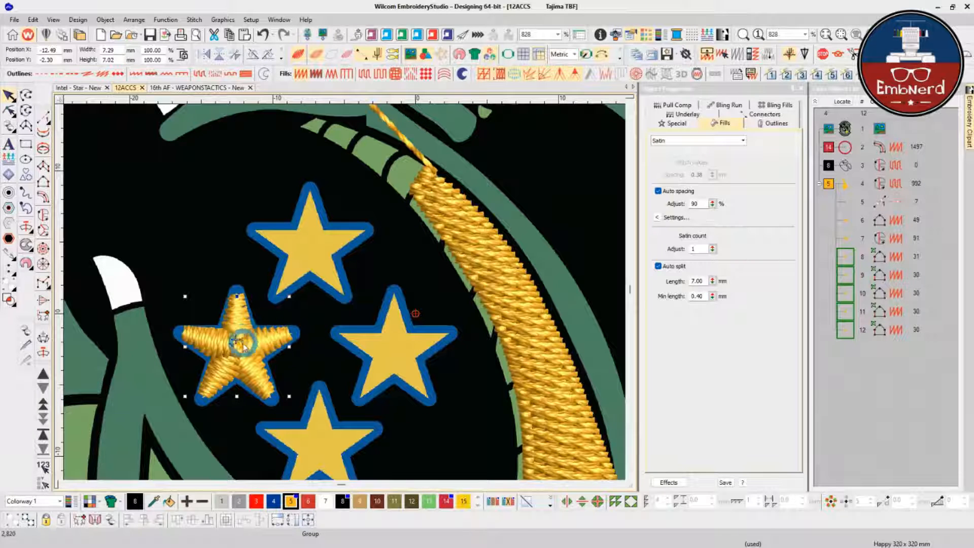
- Generate one run-stitch outline around the grouped leftmost star using Simple Offsets with 0 mm spacing
scroll(342, 304, "down", 1)
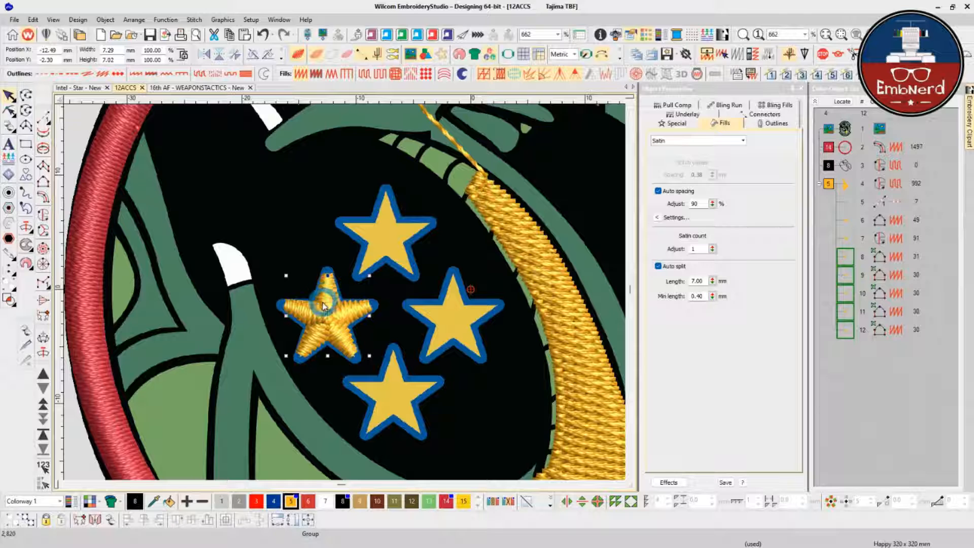
left_click(8, 194)
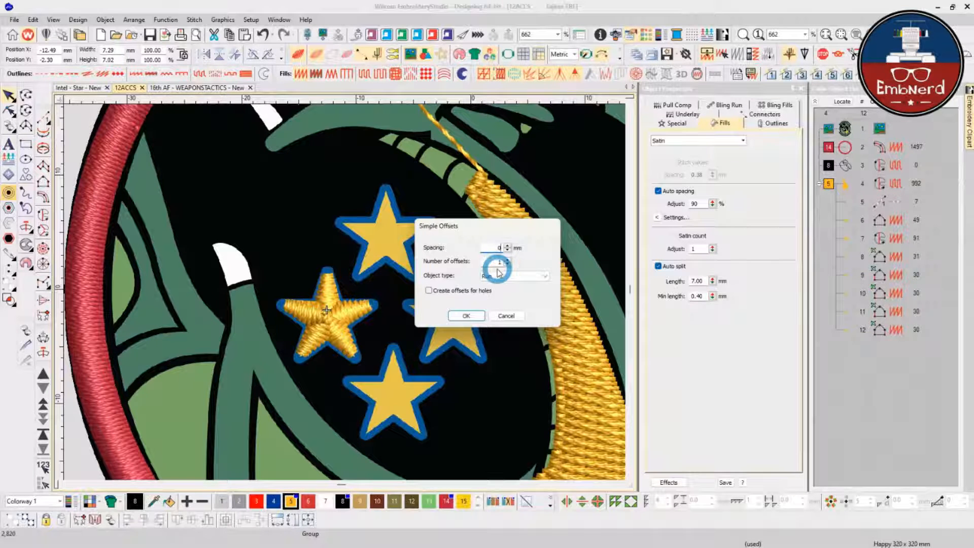
key("Return")
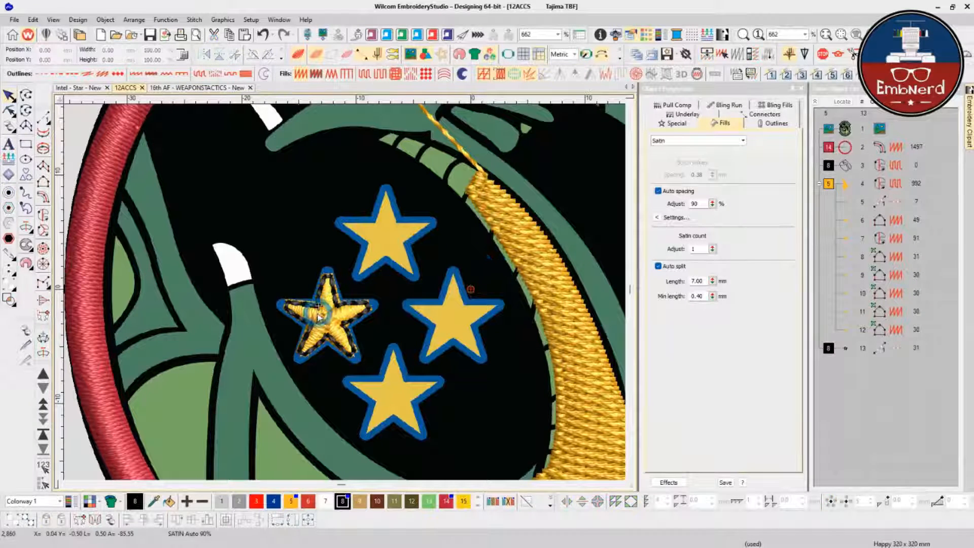
- Select the leftmost star's run outline, check it against the satin edges, and recolor it to blue thread color 4
left_click(343, 315)
scroll(345, 307, "up", 3)
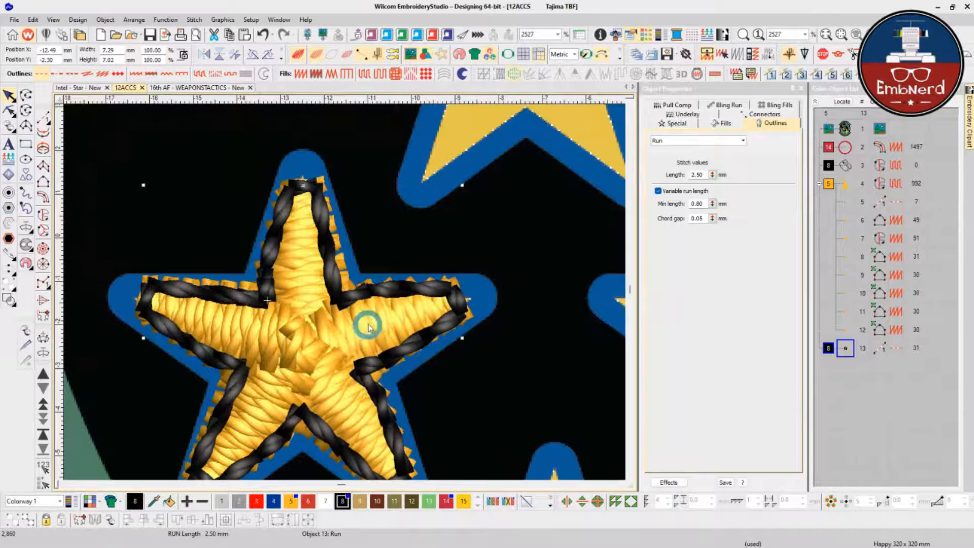
scroll(382, 325, "down", 2)
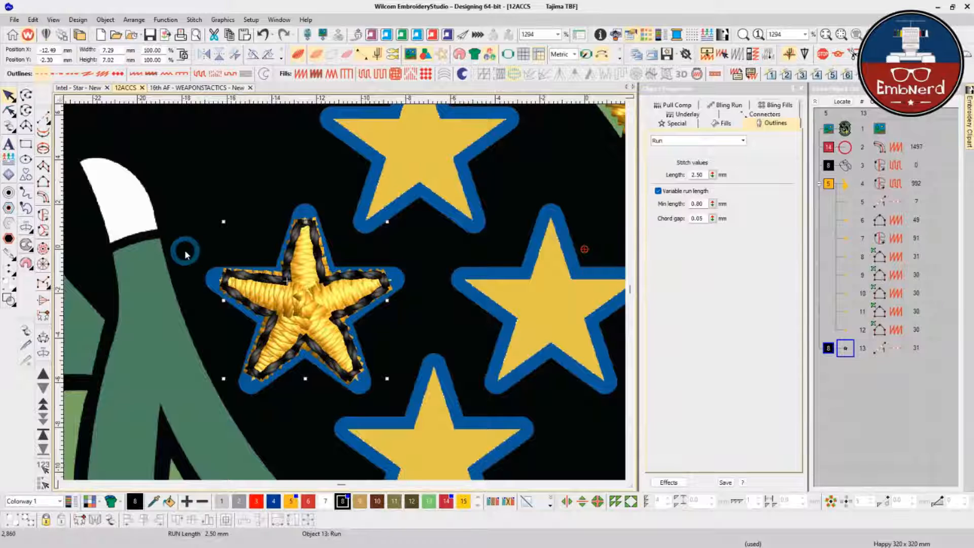
scroll(350, 280, "down", 1)
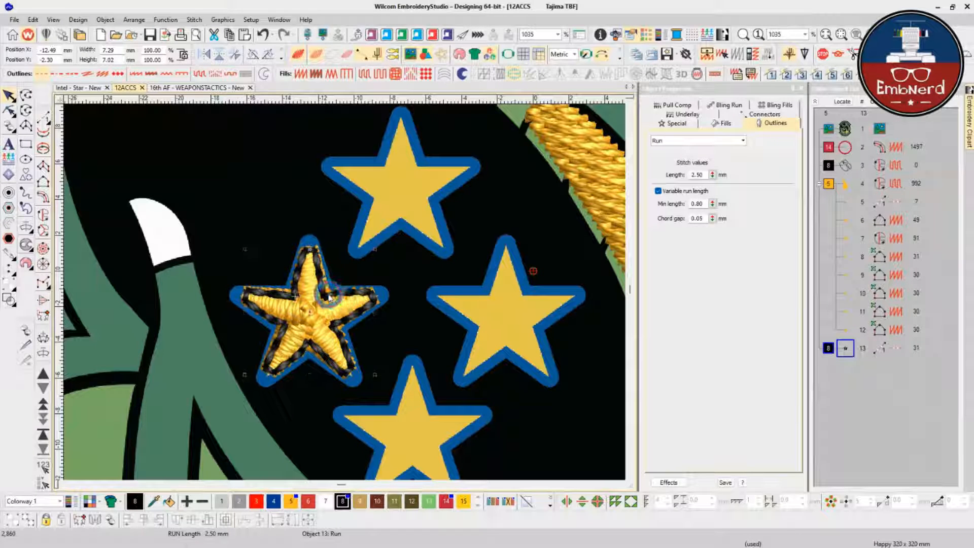
left_click(274, 501)
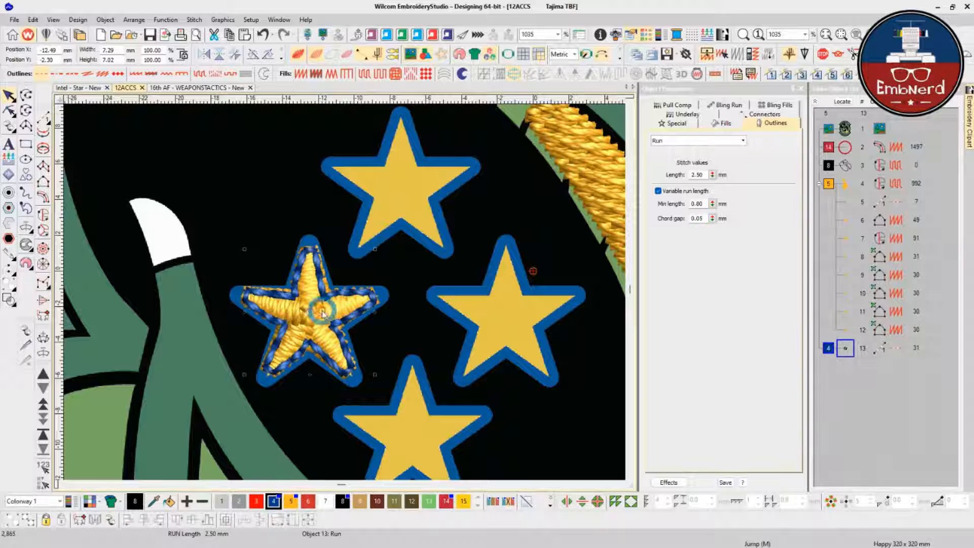
- Select the leftmost star's satin group with its blue outline and duplicate them onto the other three stars in the artwork
left_click(847, 334)
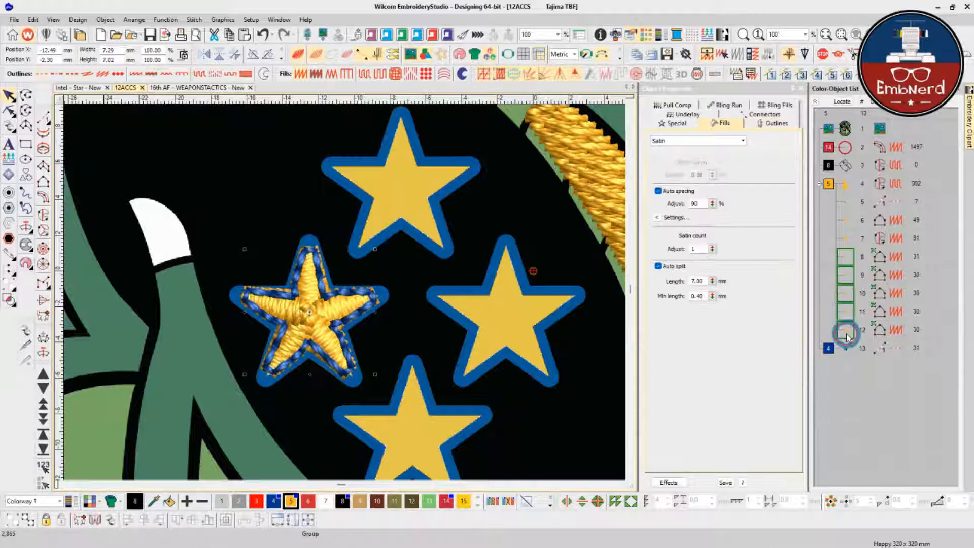
left_click(848, 348, "ctrl")
scroll(441, 335, "right", 2)
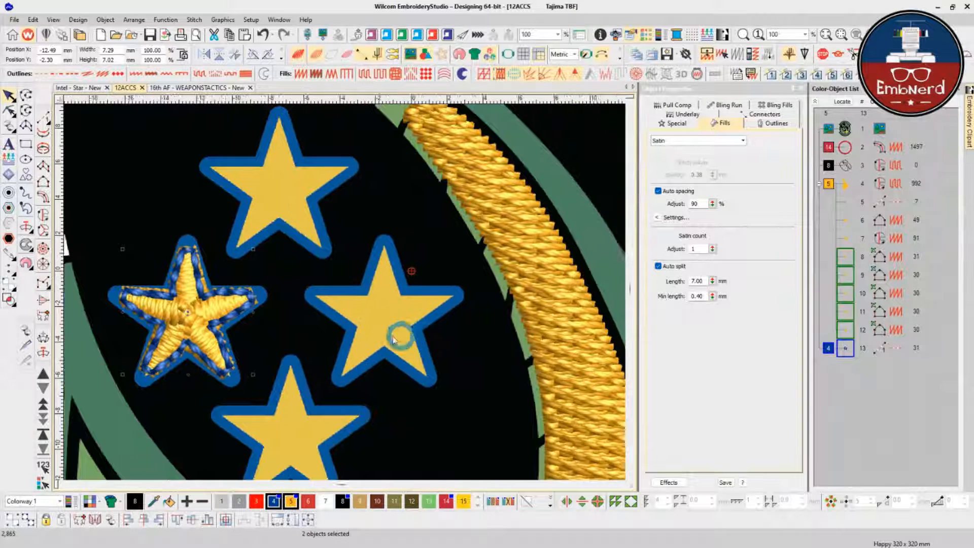
scroll(394, 339, "down", 3)
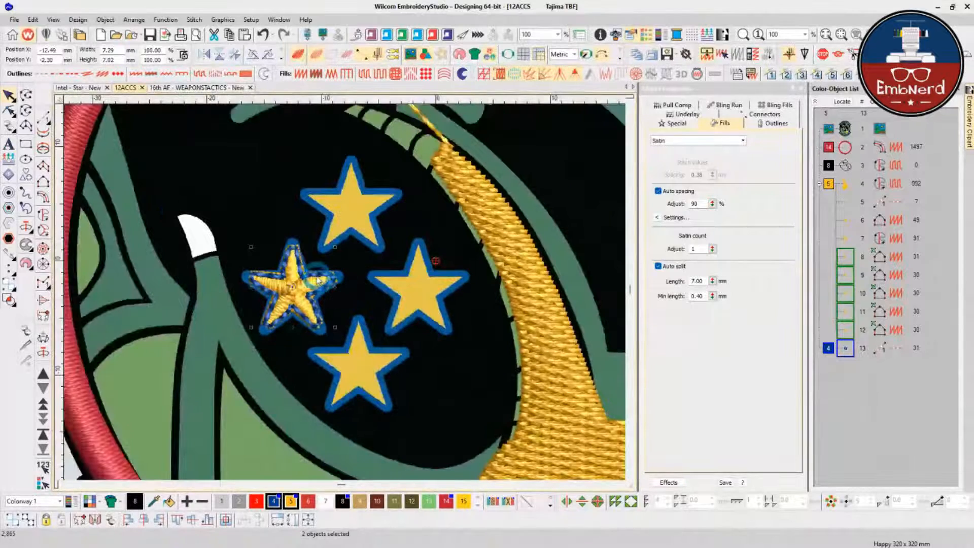
key("ctrl+d")
left_click_drag(293, 281, 362, 354)
key("ctrl+d")
key("ctrl+d")
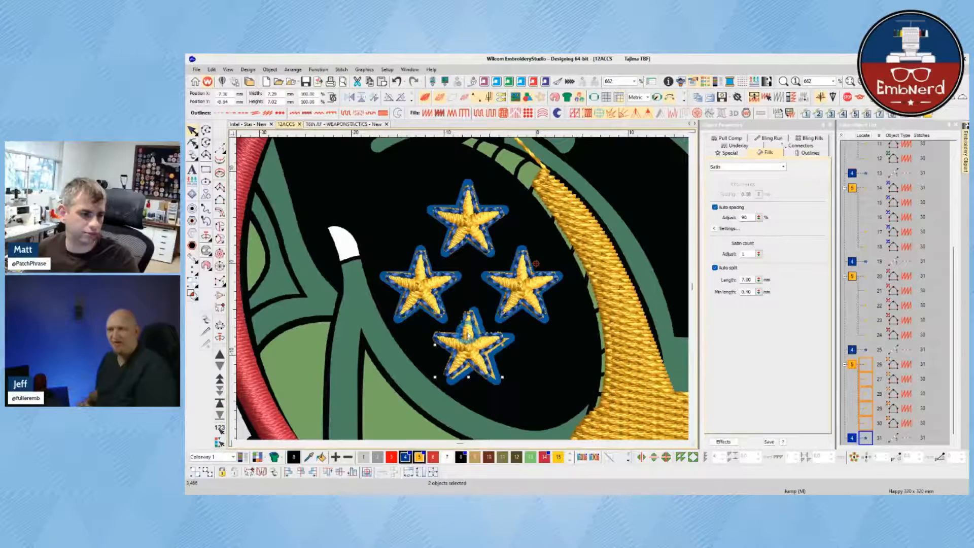
- Inspect the four stitched stars without the artwork, then show it again and view them within the whole patch
key("d")
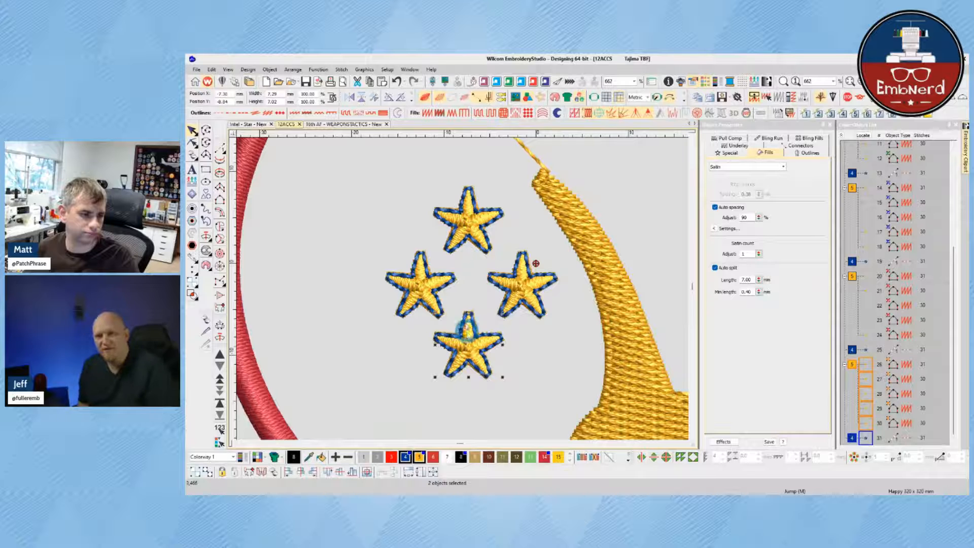
key("d")
scroll(462, 215, "down", 3)
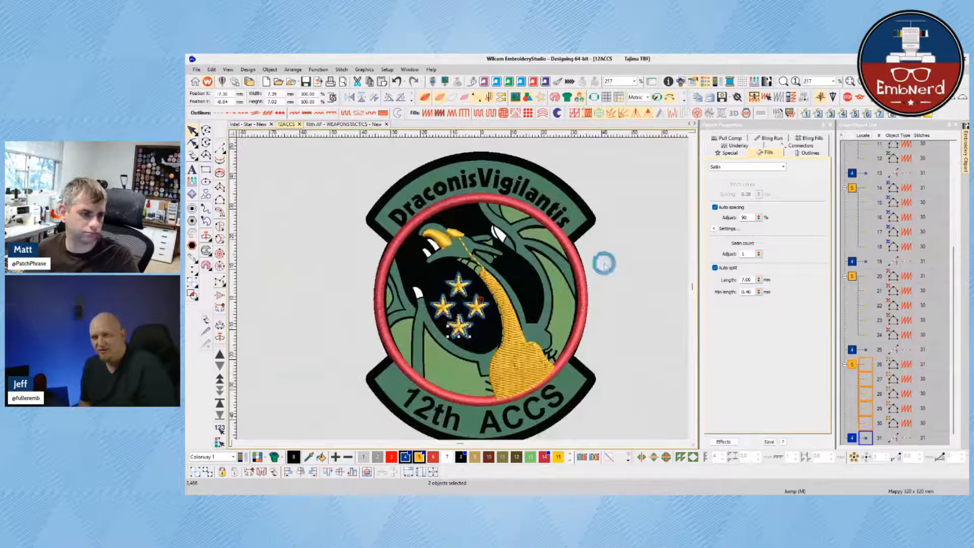
left_click(646, 259)
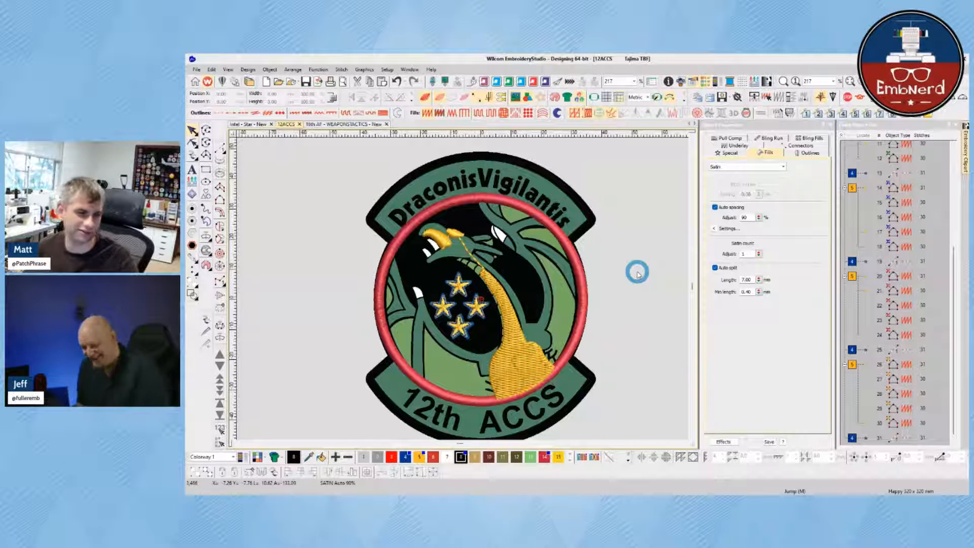
- Collapse the object list so each color block takes up a single row
scroll(460, 288, "up", 2)
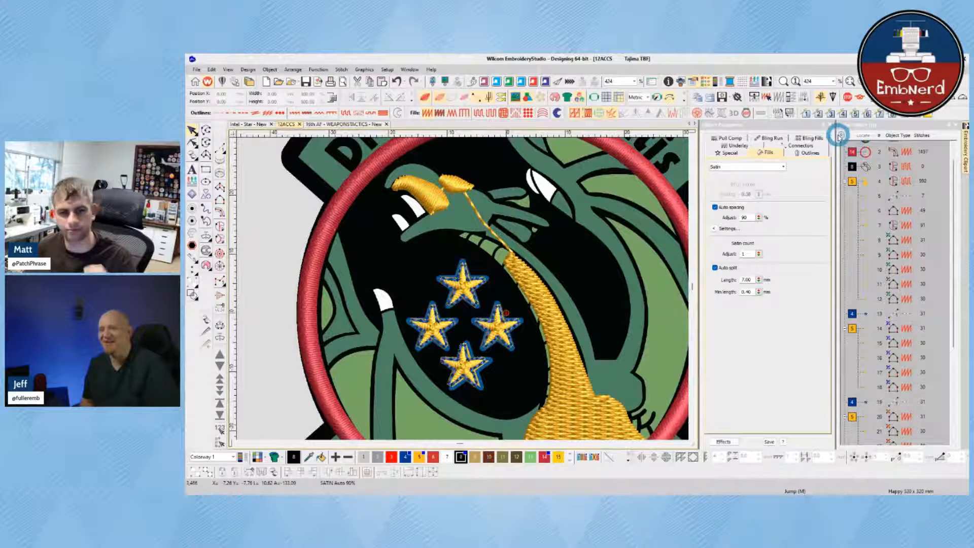
left_click(840, 135)
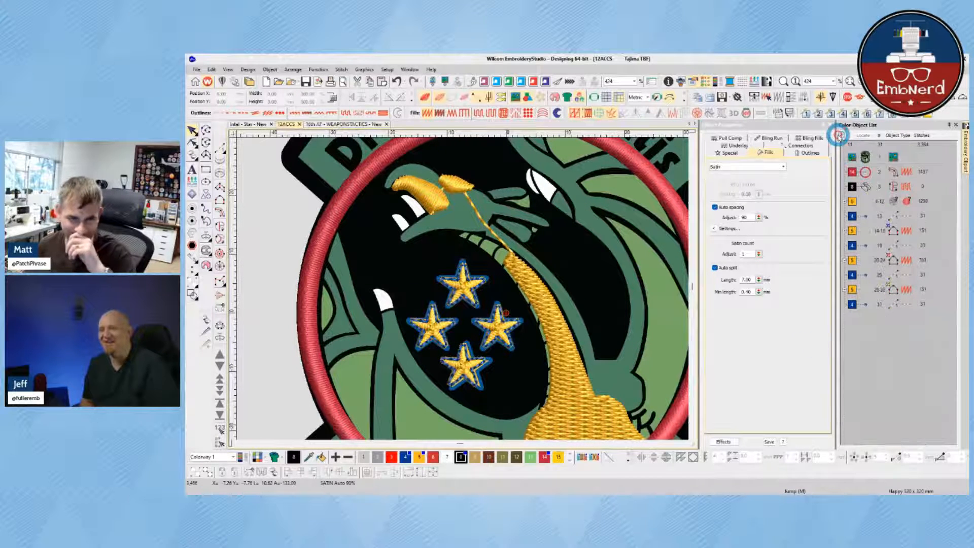
left_click(853, 203)
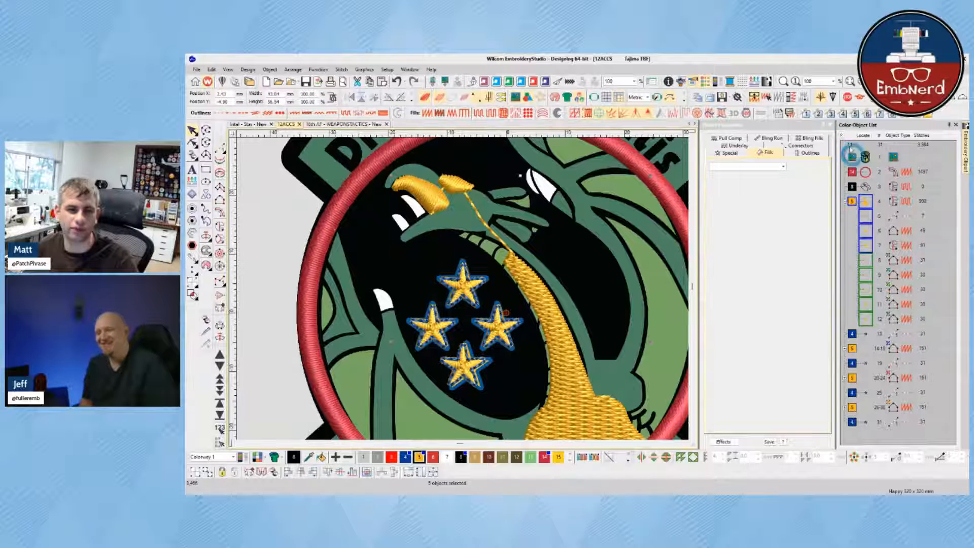
left_click(842, 135)
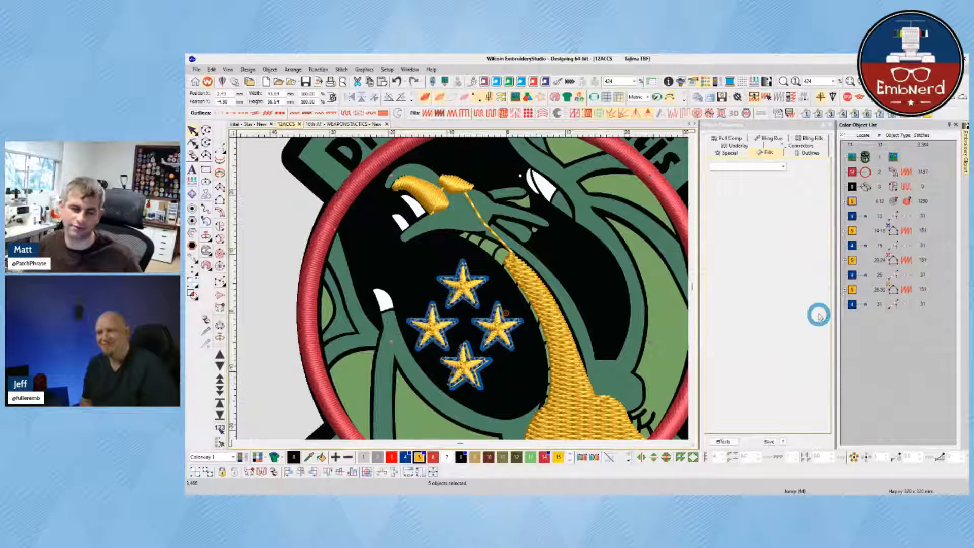
left_click(854, 202)
left_click(854, 350)
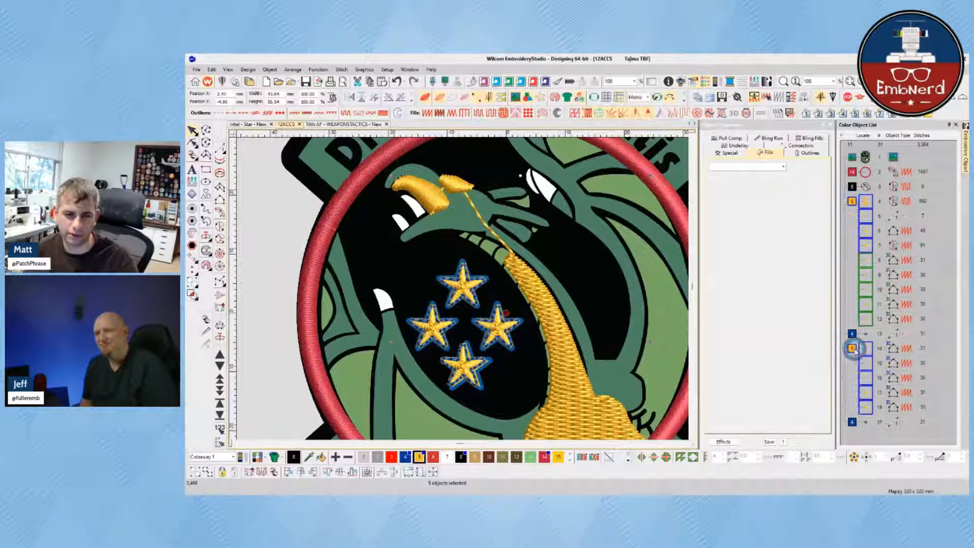
left_click(843, 135)
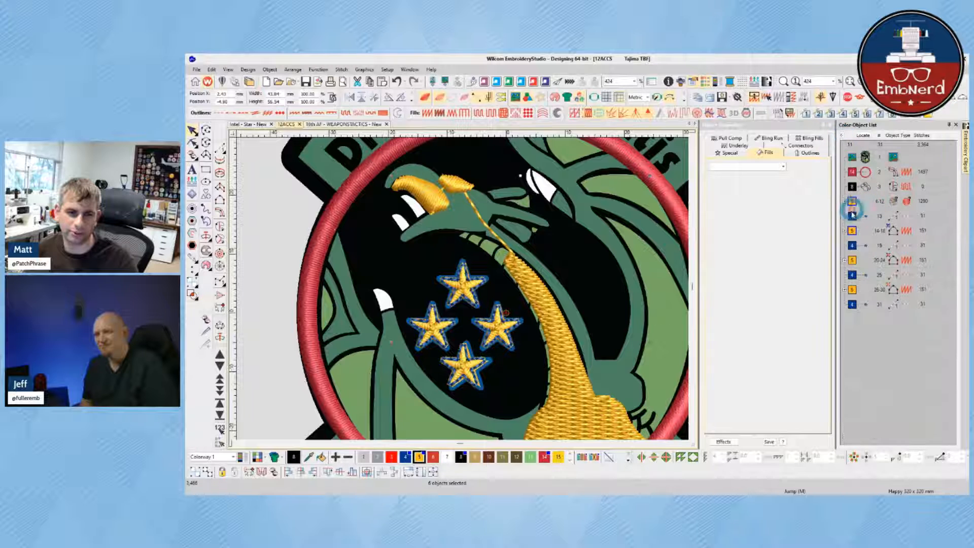
- Sequence the four blue star outlines together and place them after all the yellow objects so each color forms one block
left_click(853, 215)
left_click(853, 245, "ctrl")
left_click(853, 275, "ctrl")
left_click(853, 304, "ctrl")
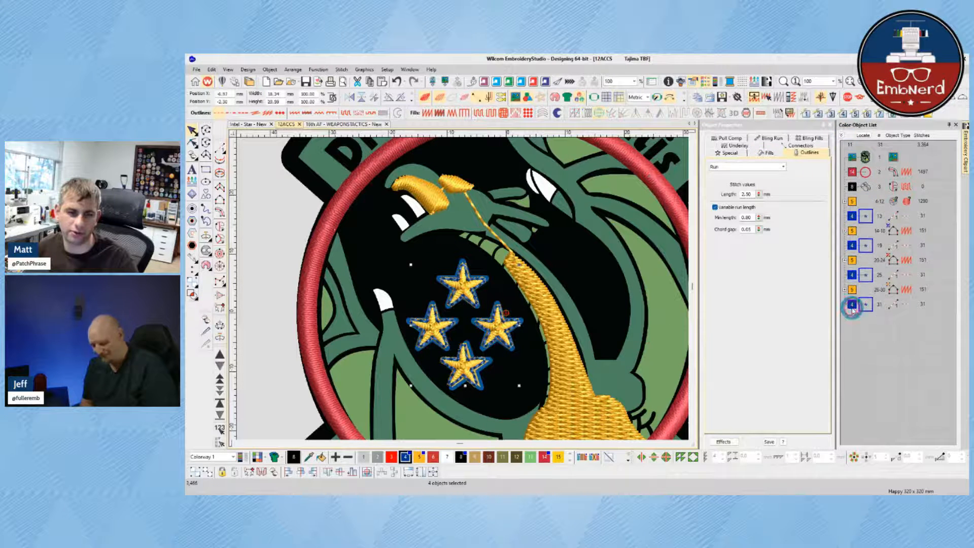
left_click(220, 429)
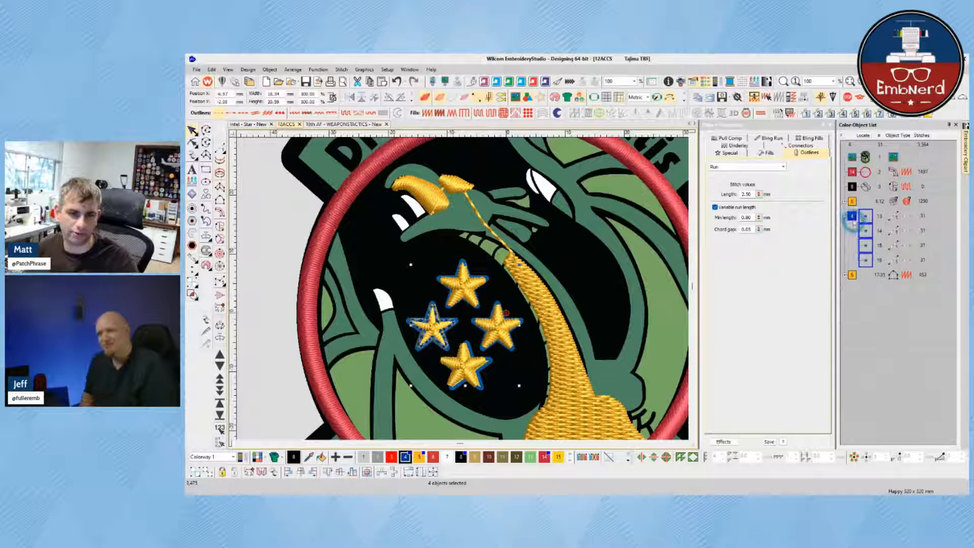
left_click_drag(856, 297, 856, 295)
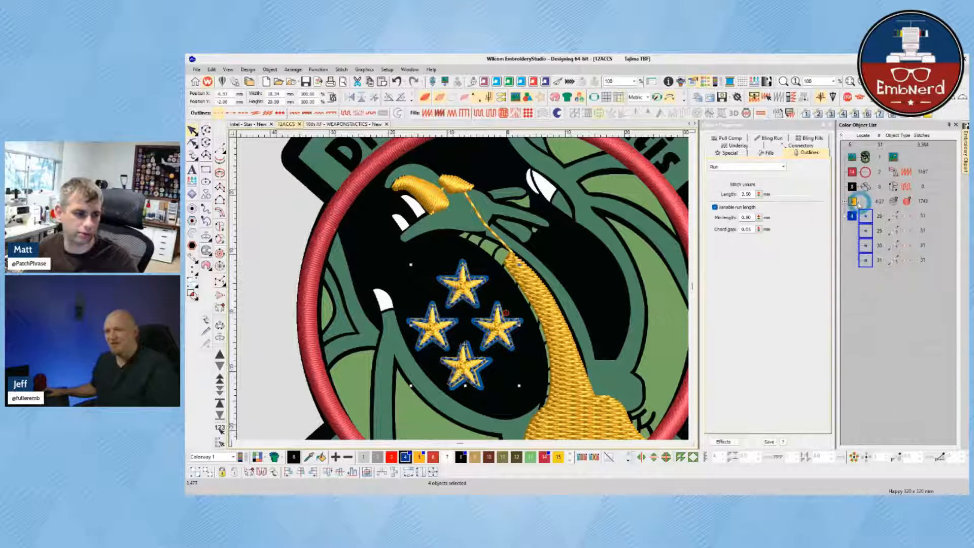
scroll(463, 292, "up", 1)
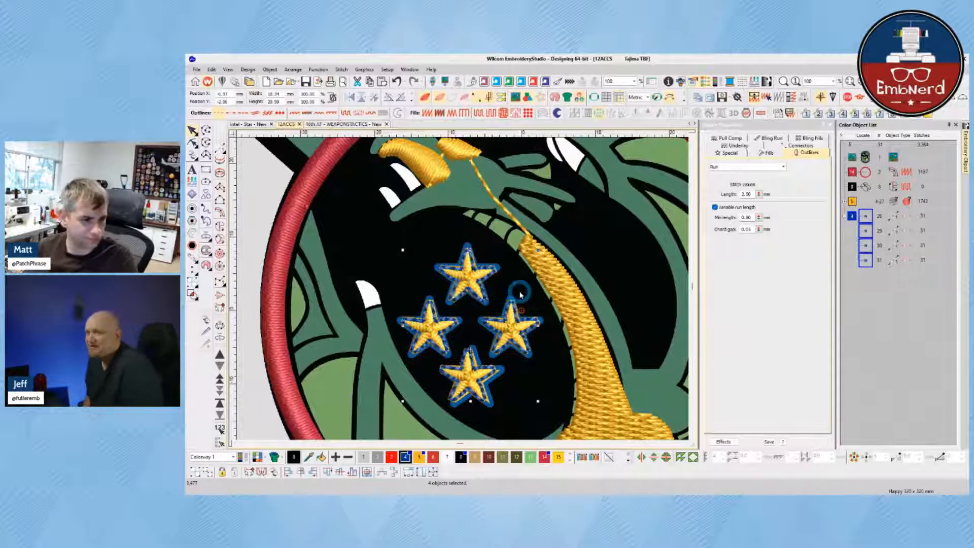
scroll(463, 292, "down", 1)
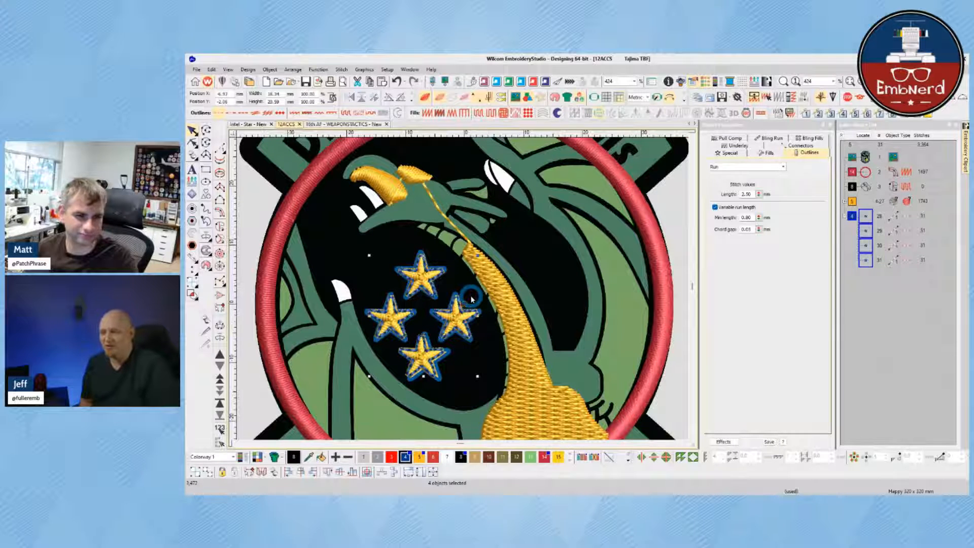
- Switch to the numbered patch image in the photo viewer to examine the planned stitching order, then return to Wilcom EmbroideryStudio
left_click(668, 219)
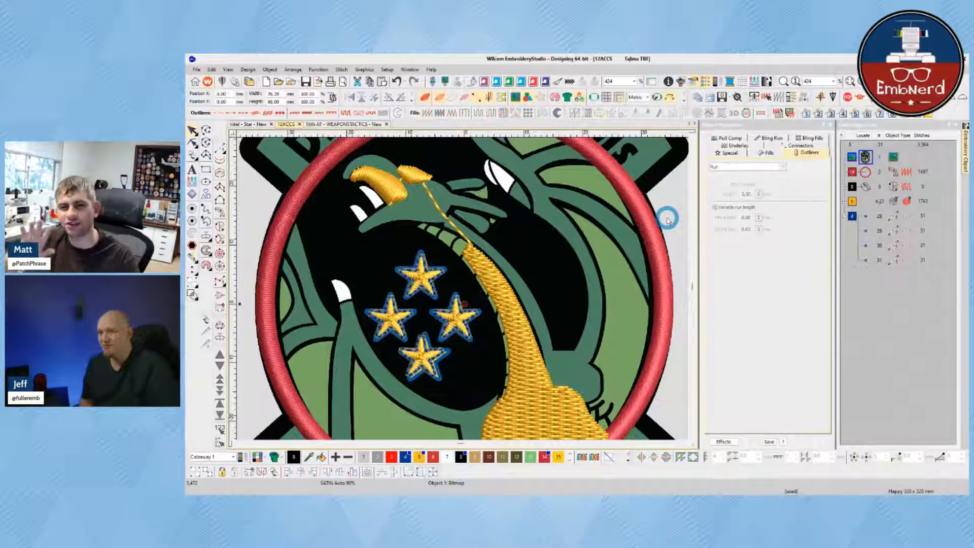
scroll(668, 220, "down", 2)
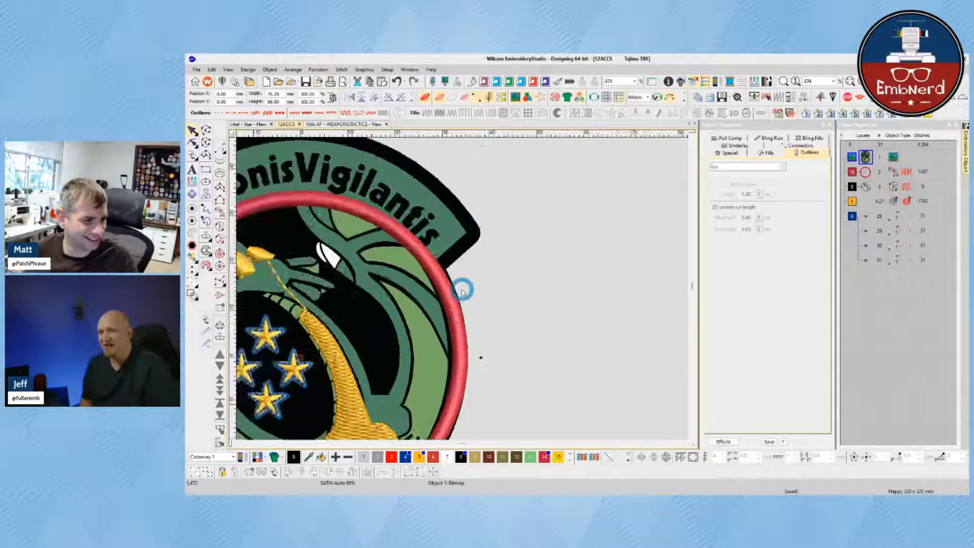
scroll(322, 351, "up", 1)
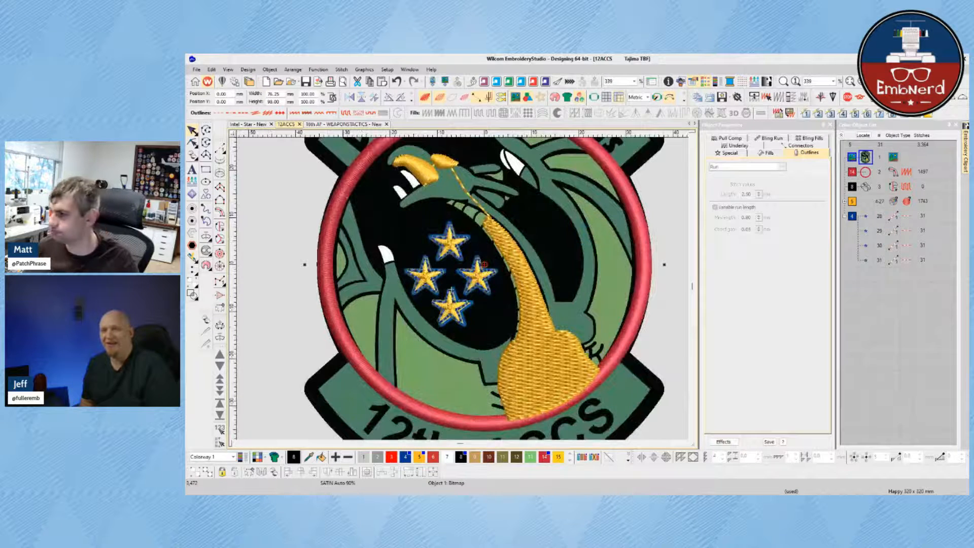
left_click_drag(761, 493, 612, 57)
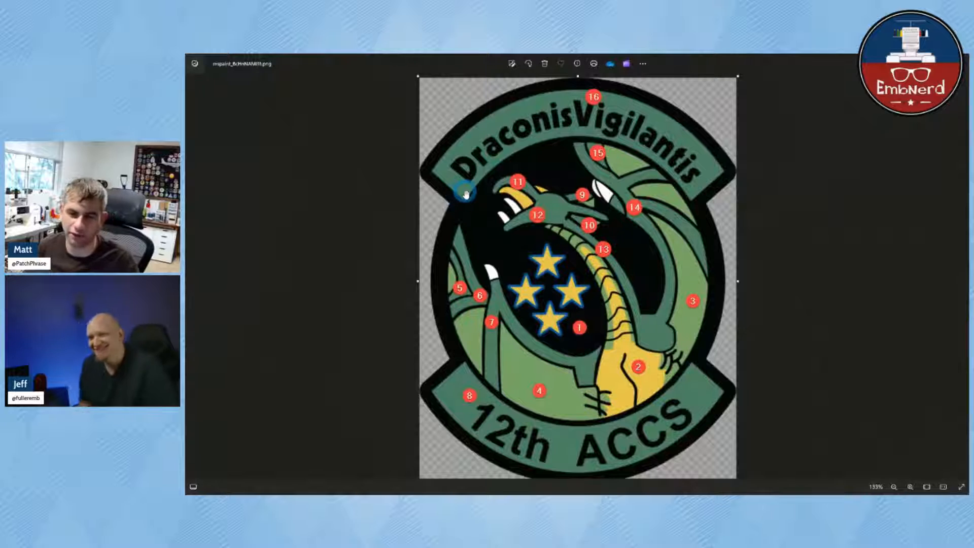
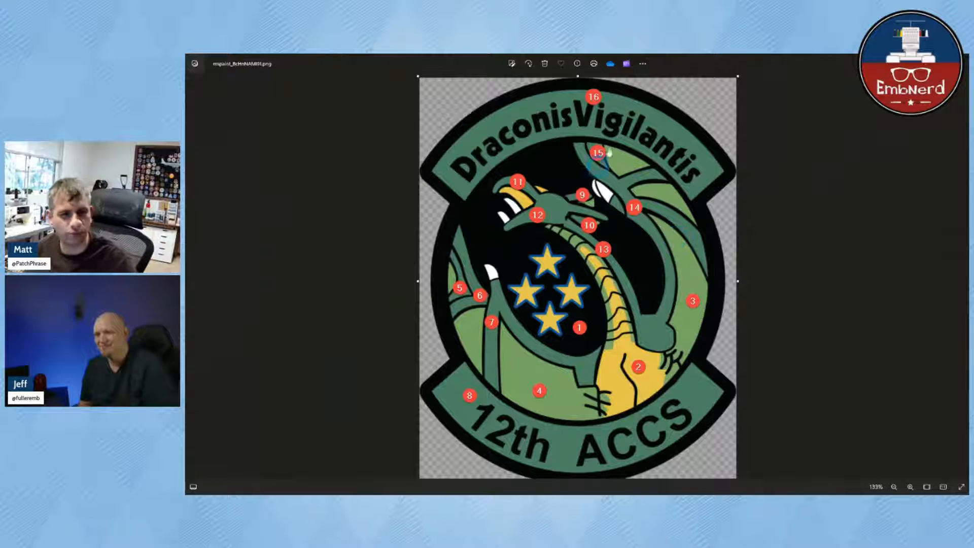
key("alt+Tab")
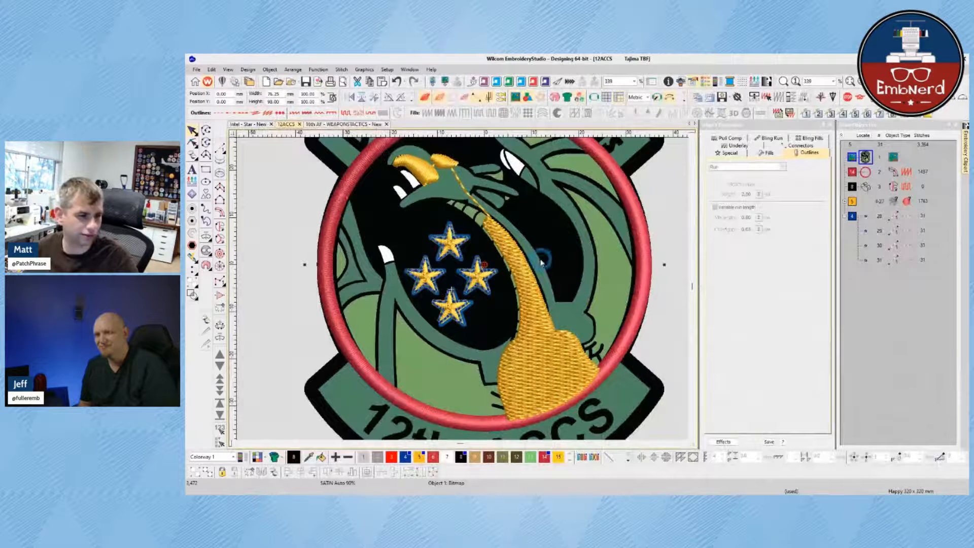
left_click(679, 217)
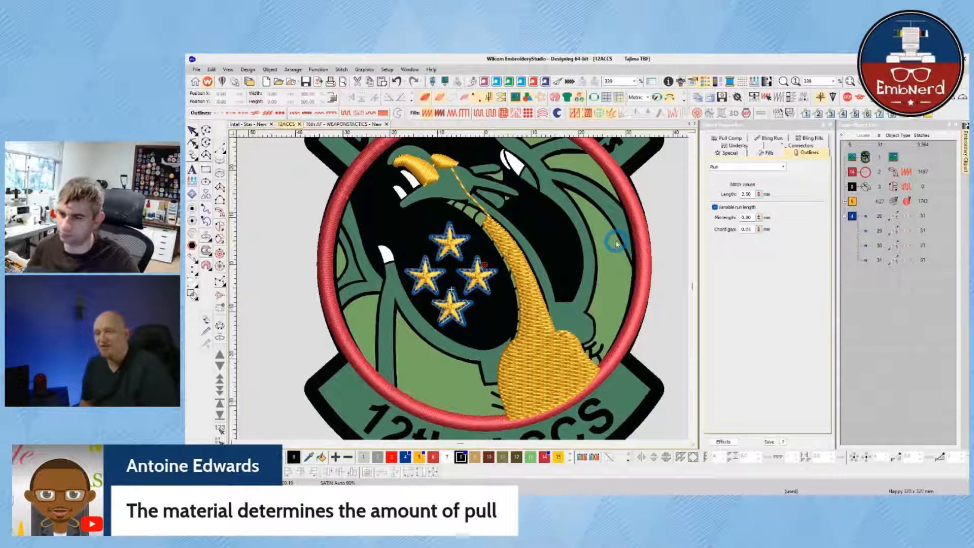
- Focus on the dragon's wing beside the upper red border and move the digitizing tools up to the head of their docked column
scroll(593, 221, "down", 1)
scroll(470, 276, "up", 2)
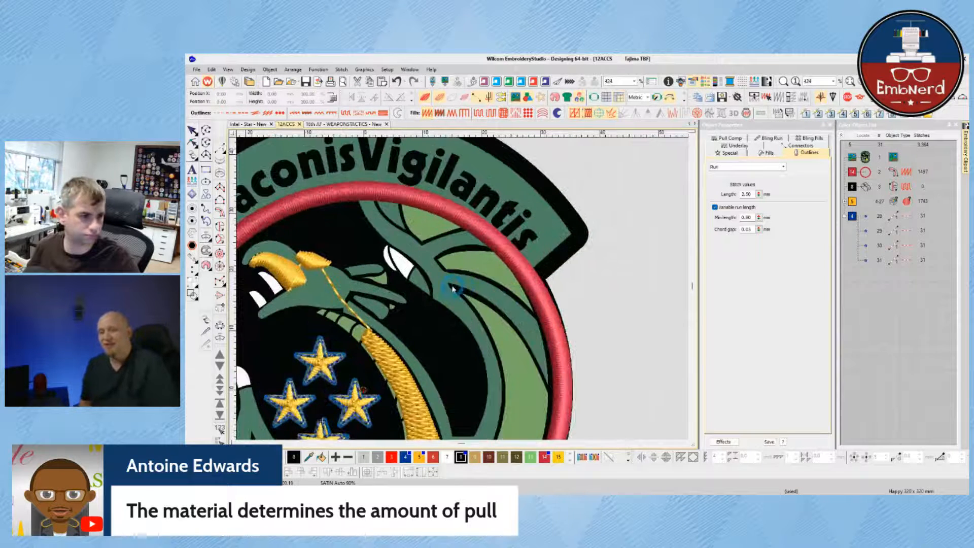
scroll(453, 288, "up", 1)
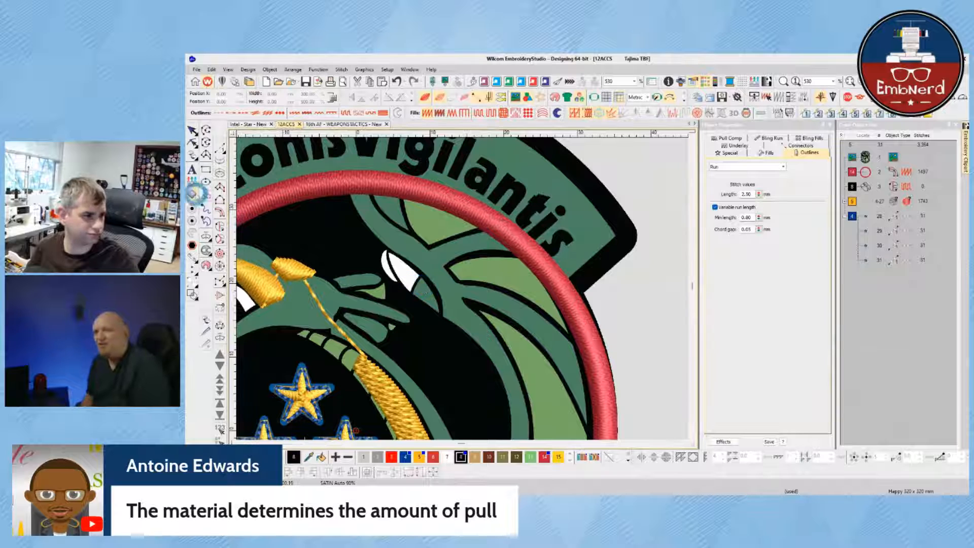
left_click_drag(220, 146, 220, 124)
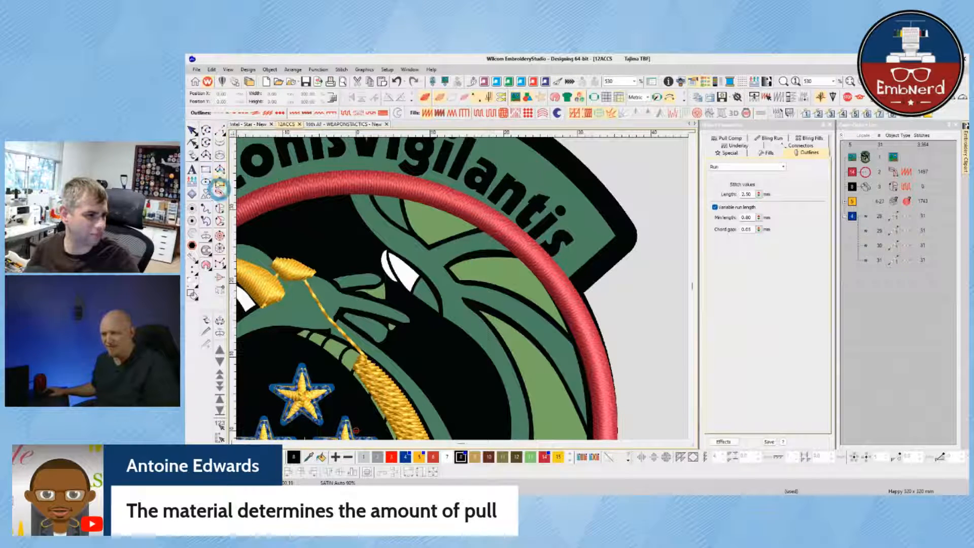
- Digitize the uppermost light green wing panel beside the red border as a Complex Fill, extending its outer edge under the border
scroll(548, 389, "down", 3)
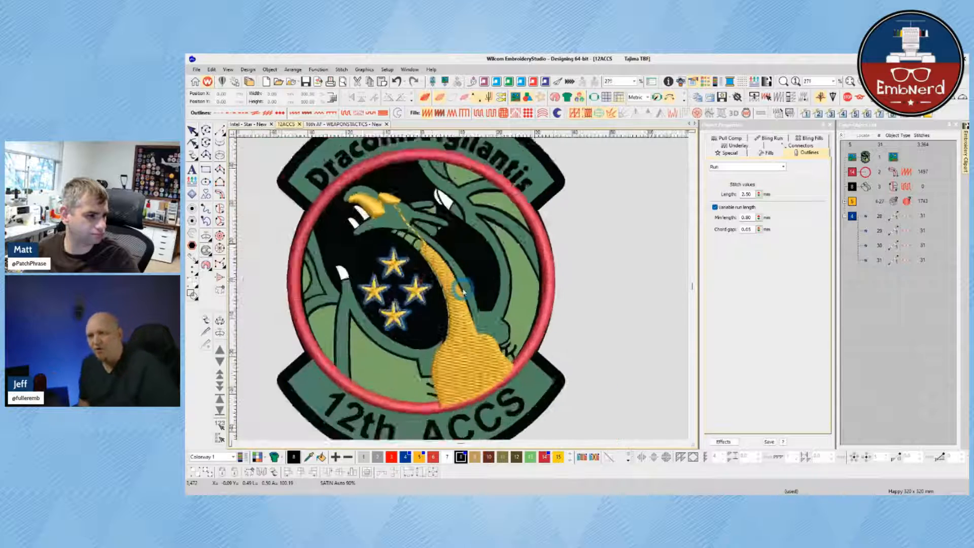
scroll(463, 287, "up", 2)
scroll(515, 252, "down", 2)
scroll(463, 299, "up", 3)
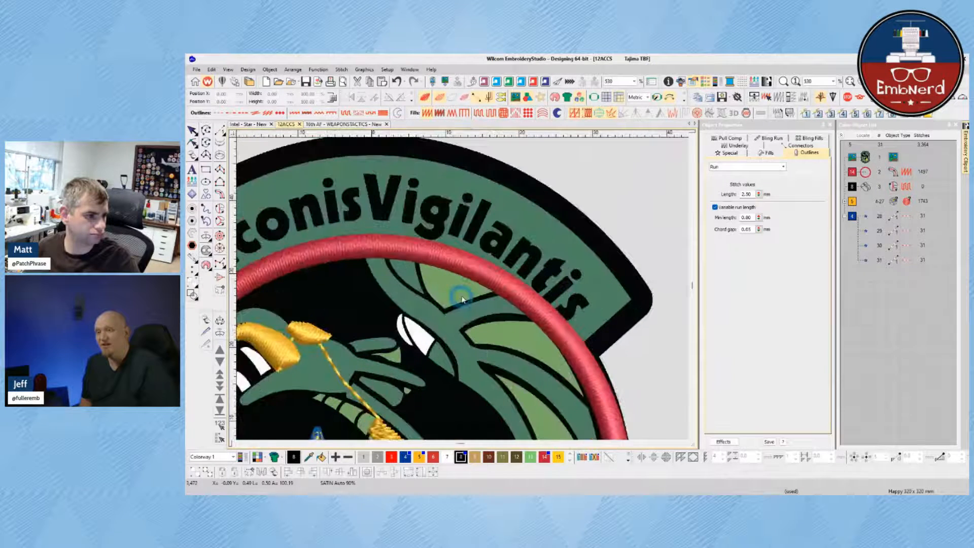
left_click(219, 208)
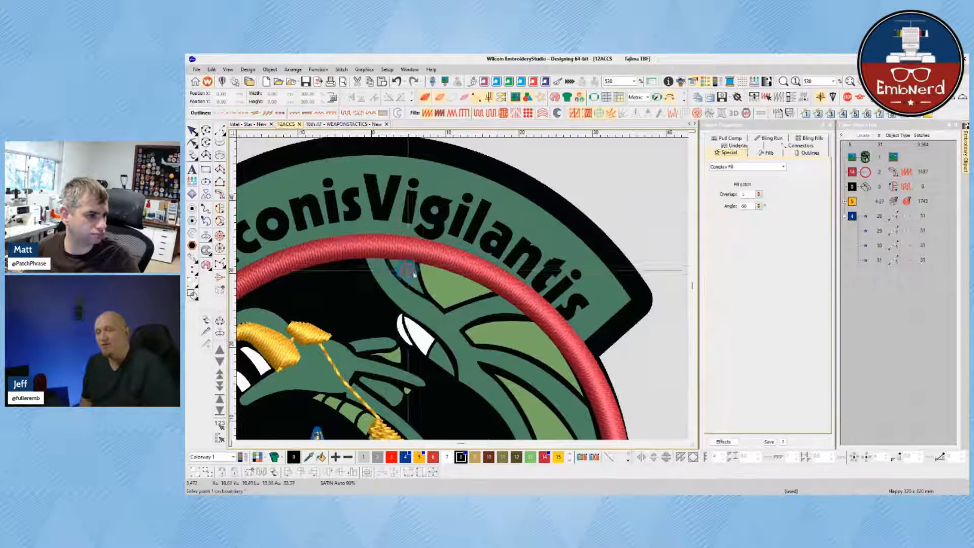
left_click(414, 264)
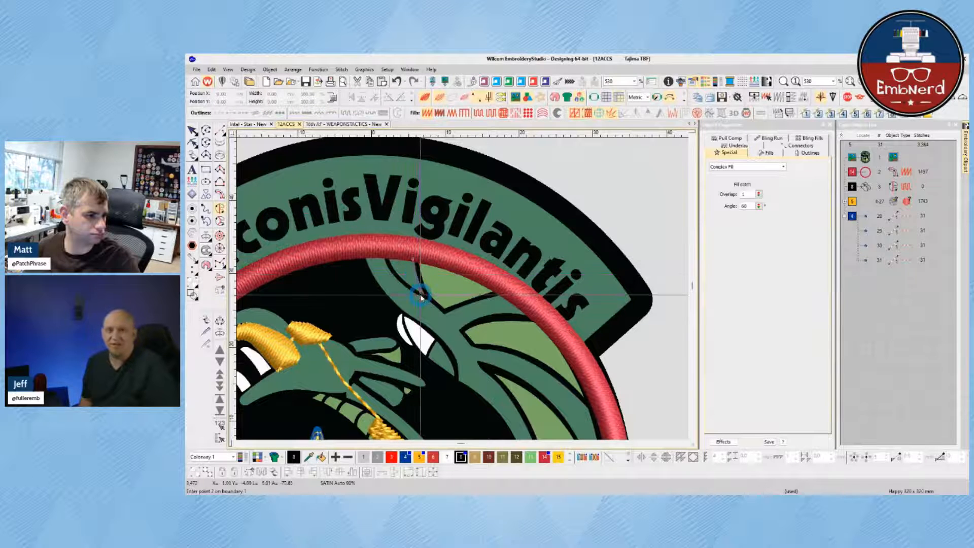
left_click(444, 318)
right_click(473, 309)
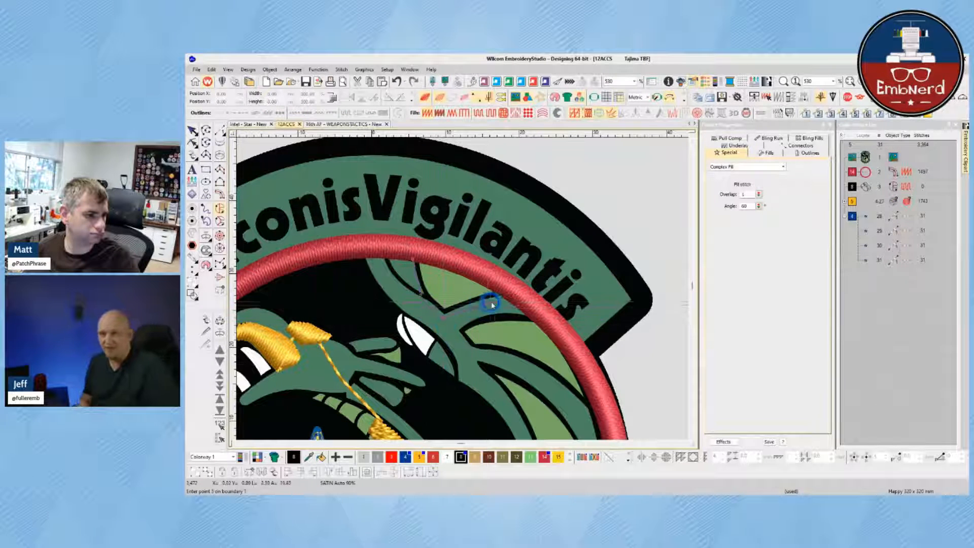
left_click(515, 298)
left_click(518, 289)
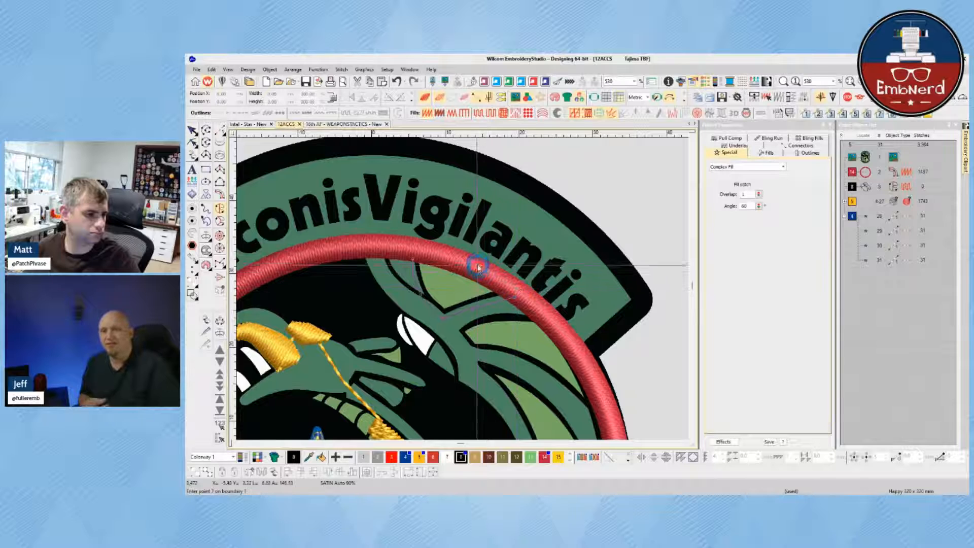
right_click(477, 264)
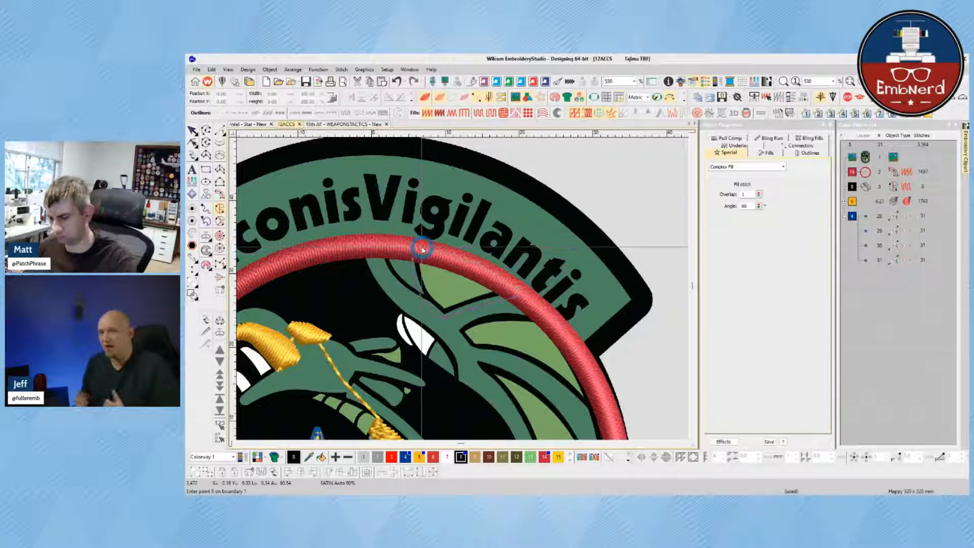
key("Return")
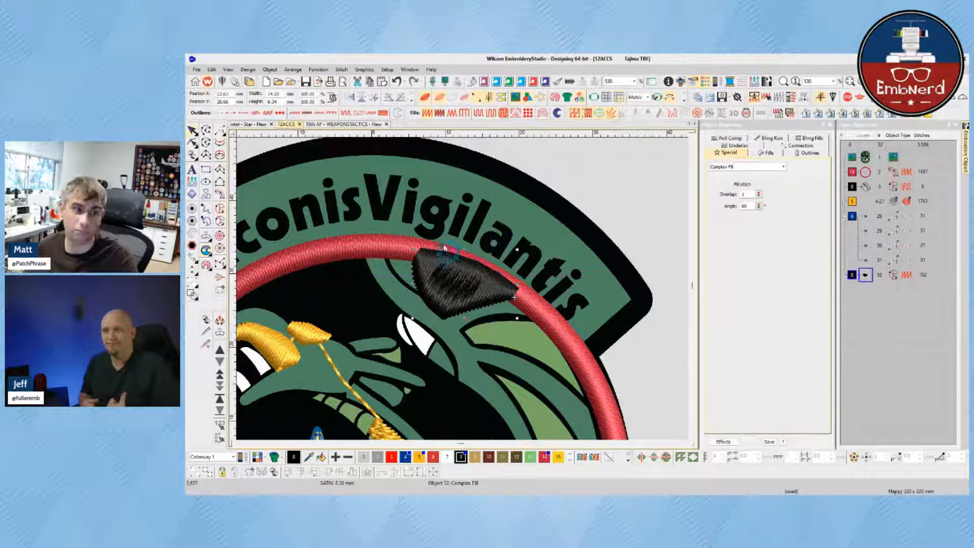
- Convert the upper wing panel to a Tatami fill in light green color 13 and apply preset style 7
left_click(465, 112)
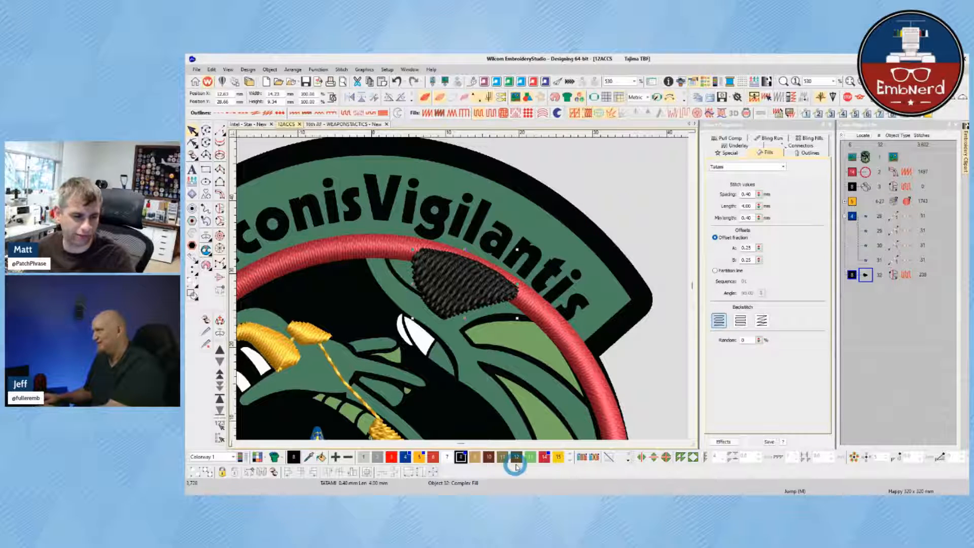
left_click(531, 457)
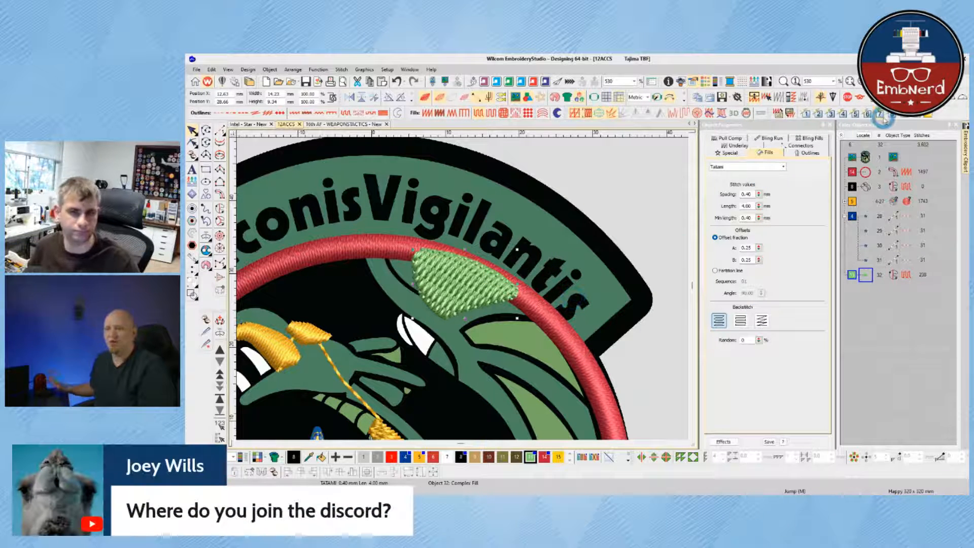
left_click(881, 114)
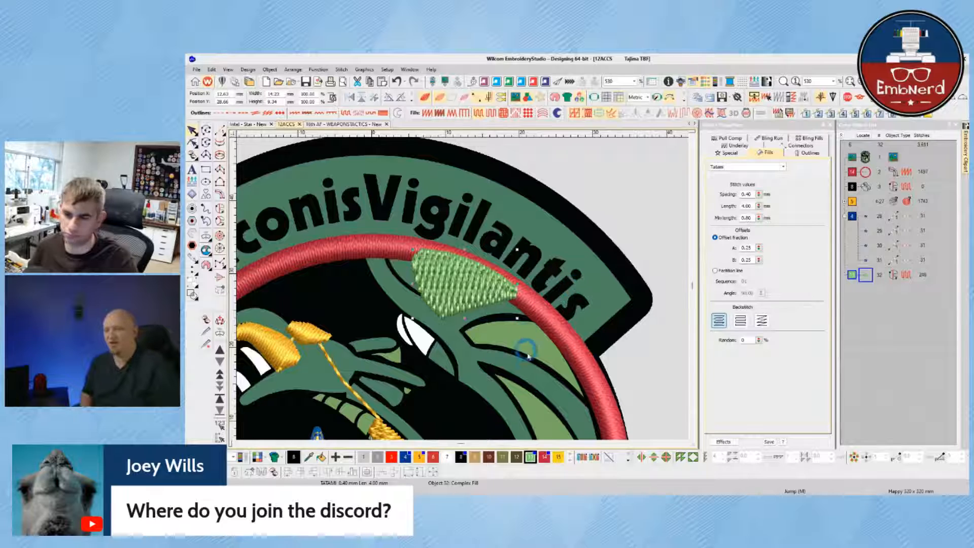
- Set the default connectors to trim after an object if the next connector exceeds 2.00 mm
scroll(518, 326, "up", 1)
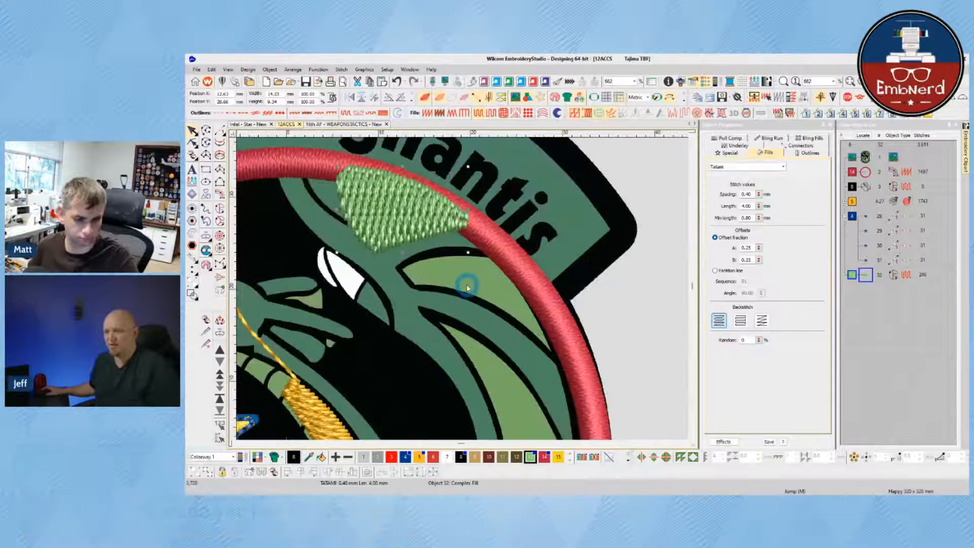
left_click(801, 145)
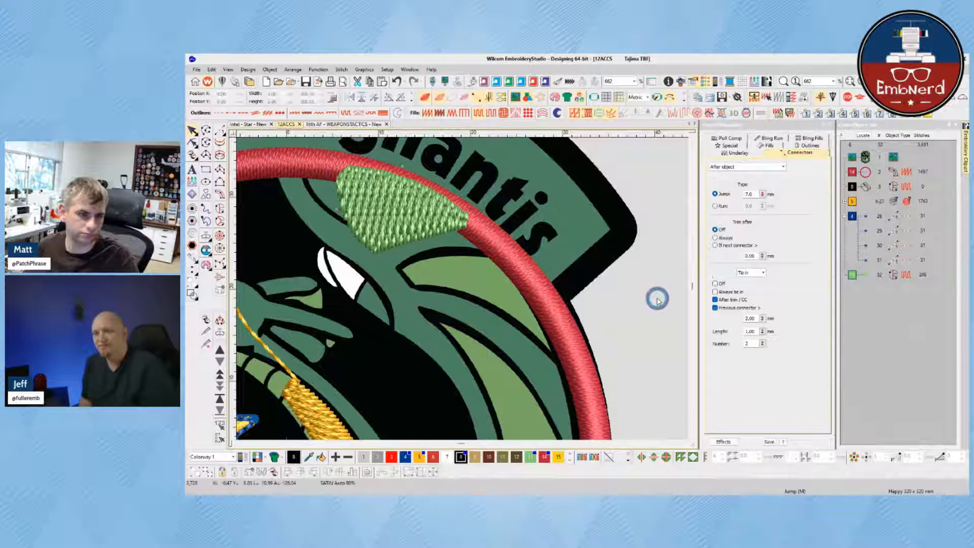
left_click(446, 256)
left_click_drag(465, 293, 434, 275)
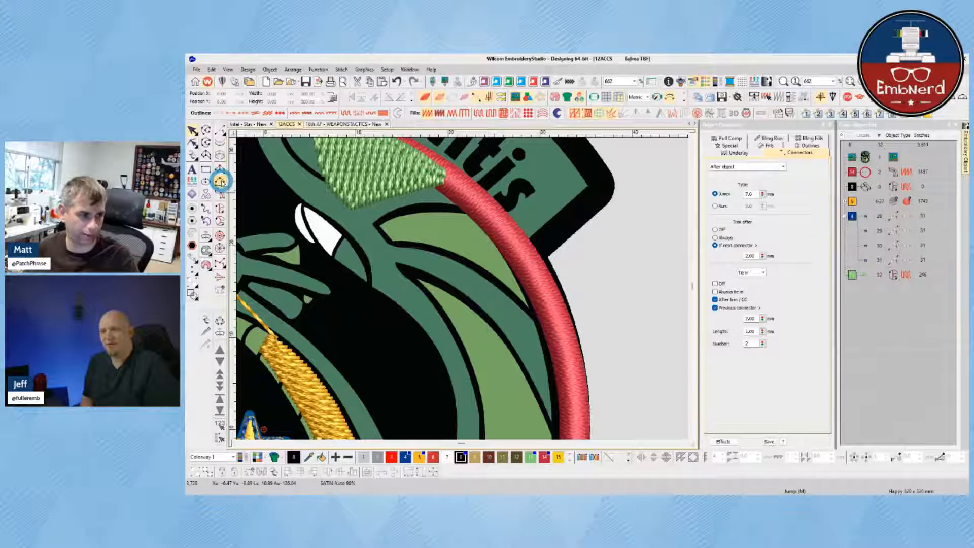
left_click(220, 206)
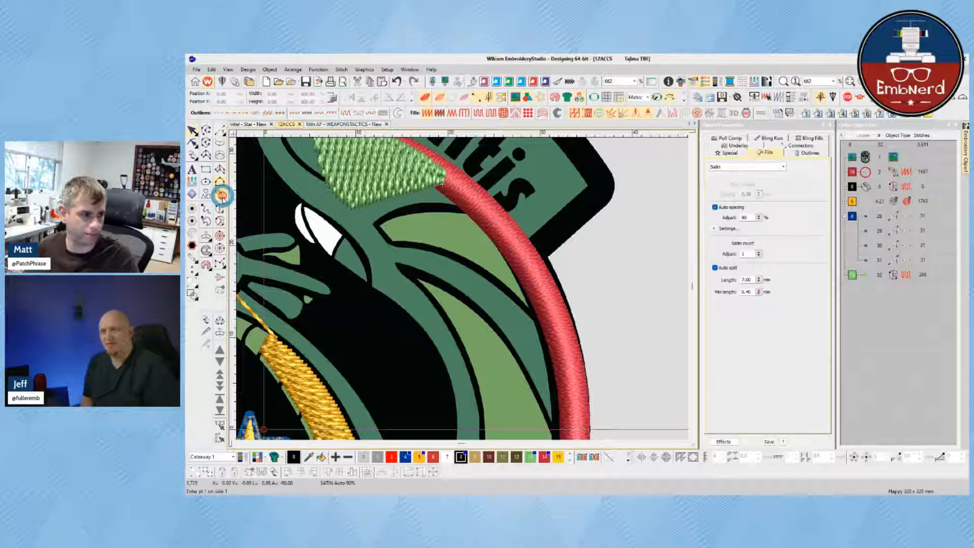
left_click(367, 229)
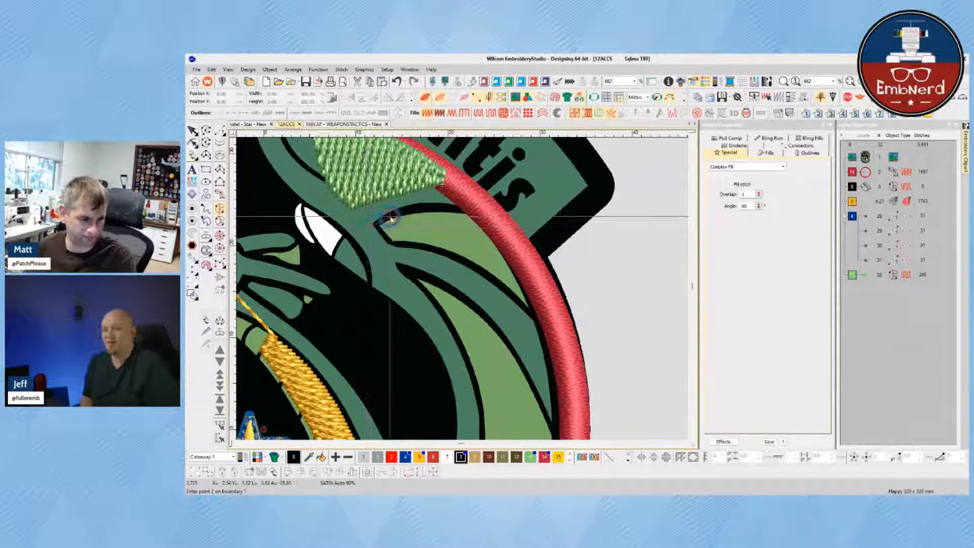
right_click(400, 209)
right_click(446, 203)
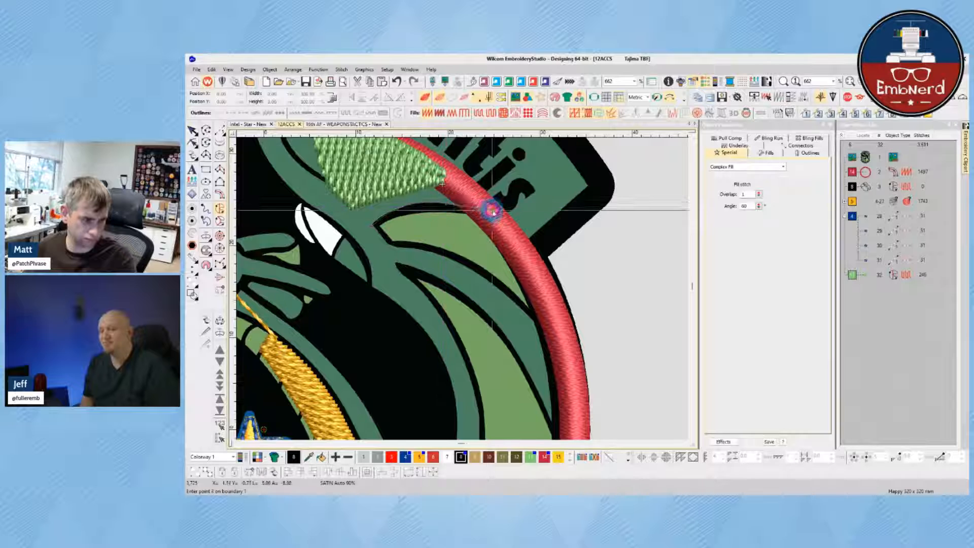
key("Escape")
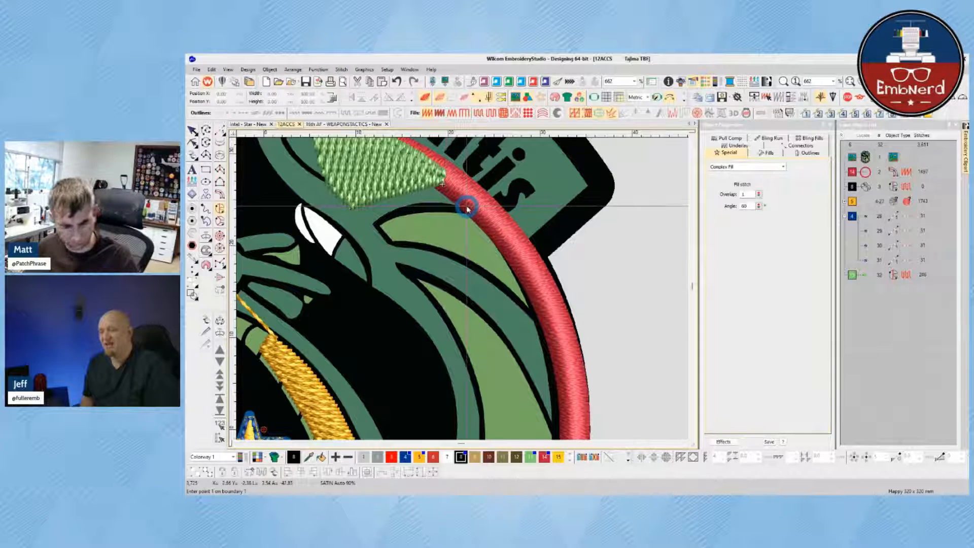
key("Escape")
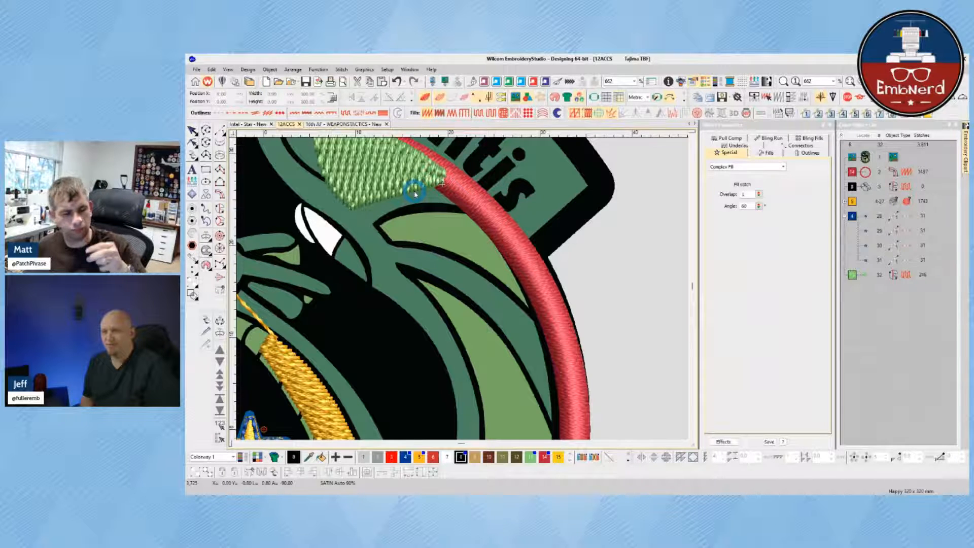
- Delete the light green fill from the uppermost wing panel
scroll(414, 191, "down", 3)
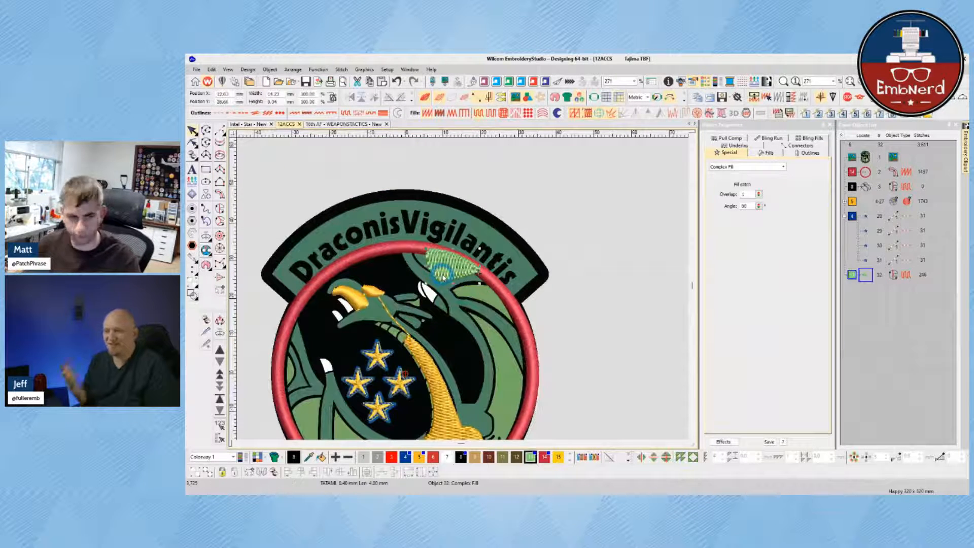
left_click(443, 277)
key("Delete")
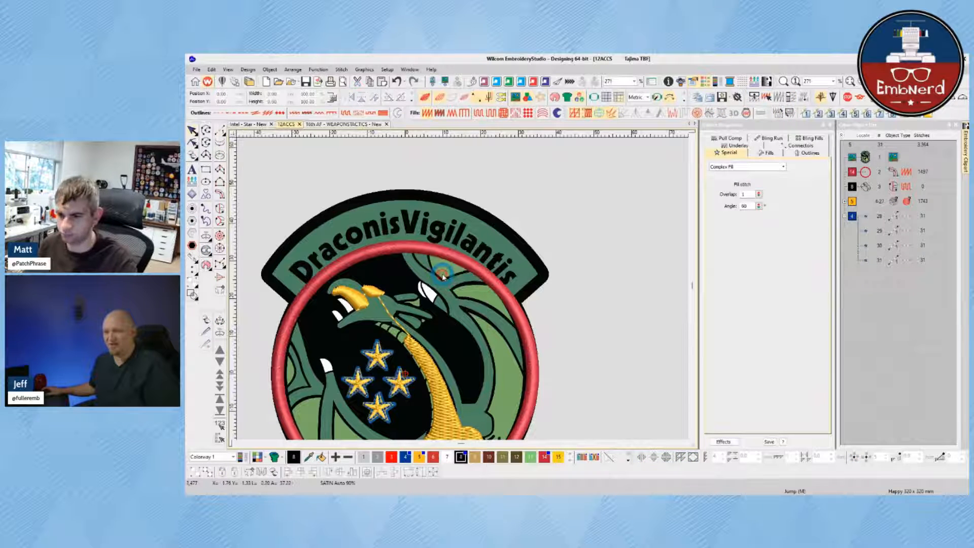
- Start one Complex Fill for all the light green wing panels, tracing its inner boundary from the upper red border down the wing arm
scroll(467, 271, "up", 1)
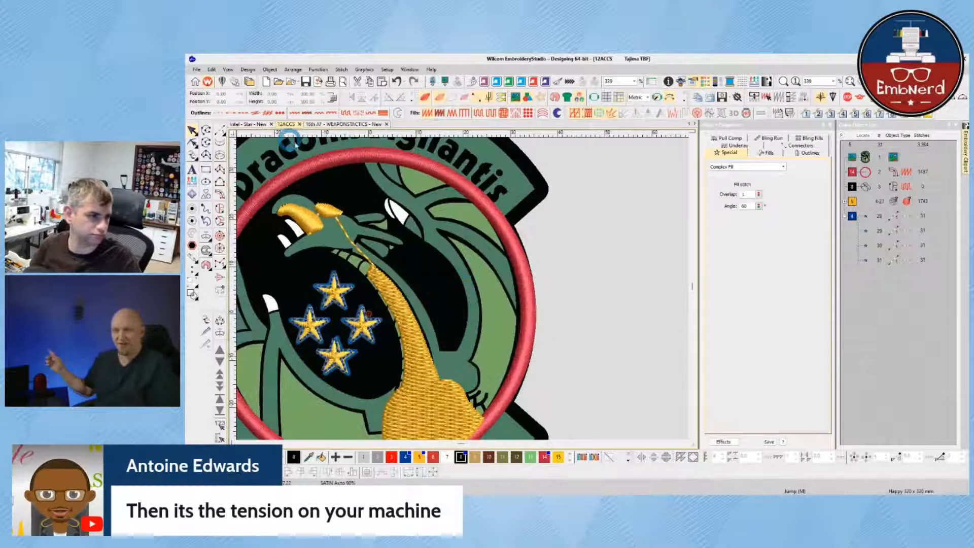
left_click(221, 204)
left_click(222, 206)
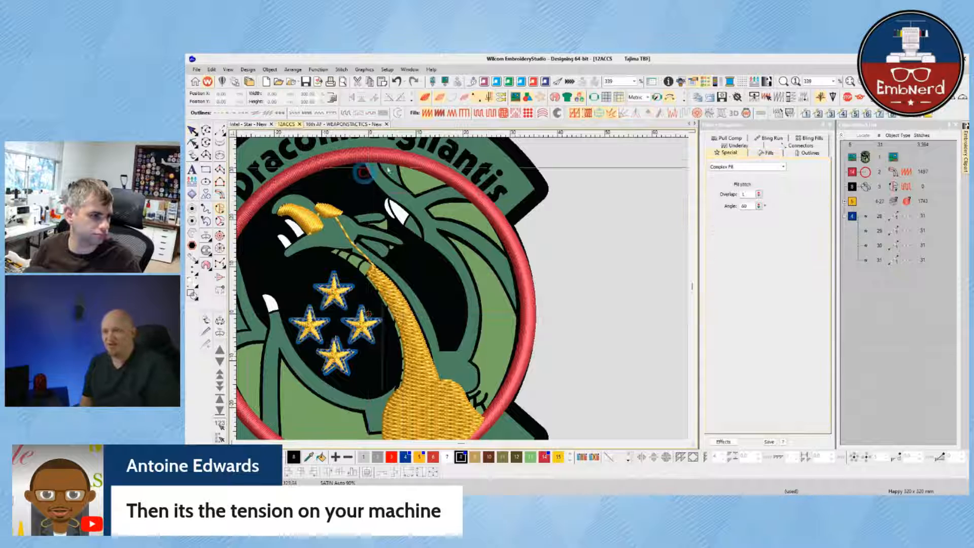
left_click(400, 180)
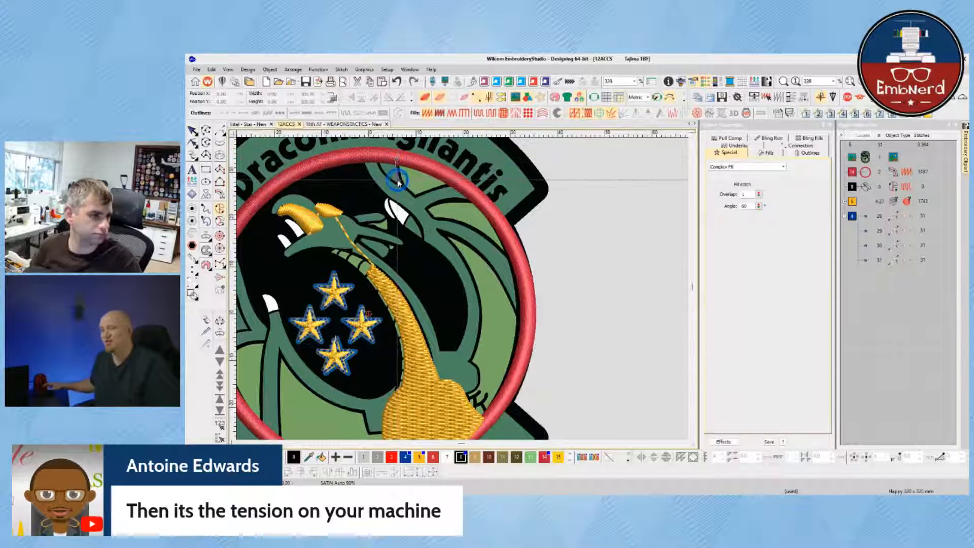
left_click(412, 200)
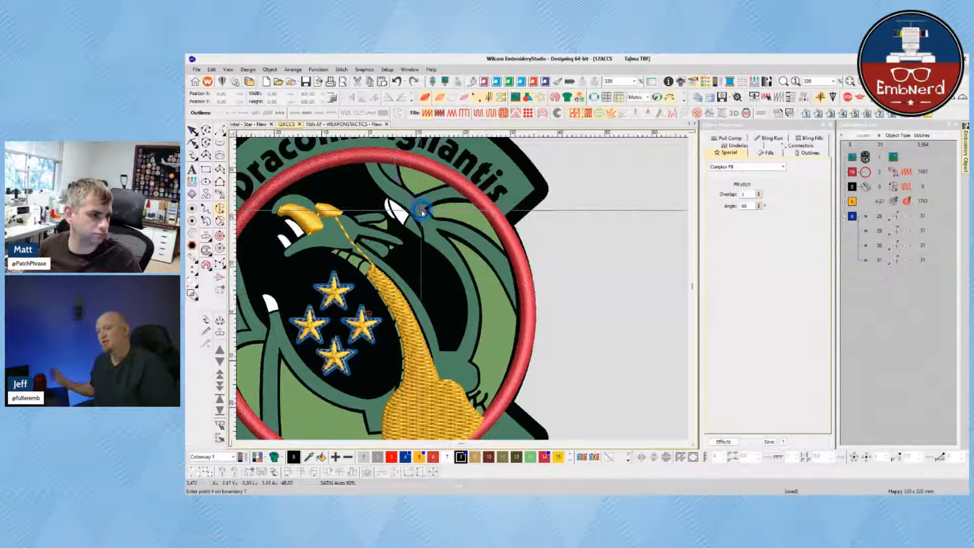
left_click(434, 233)
left_click(454, 252)
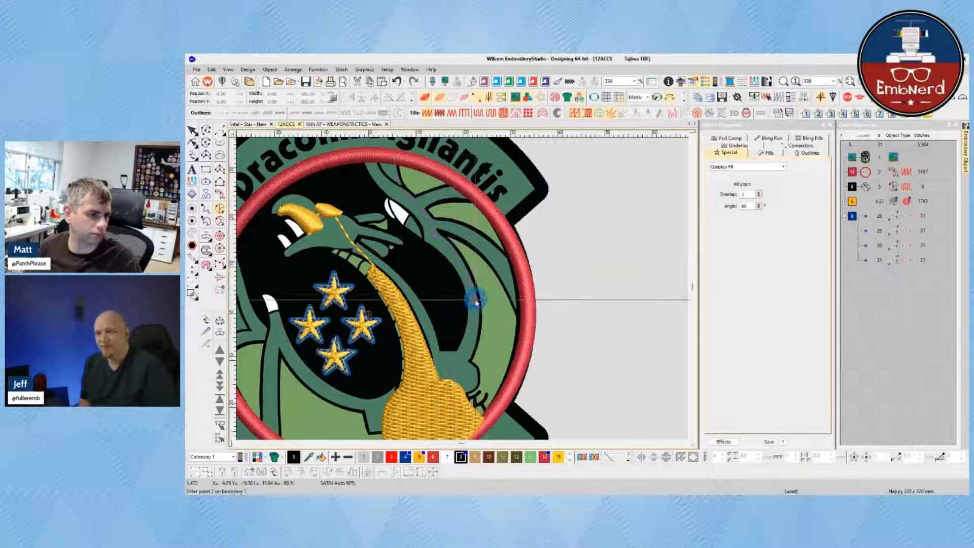
left_click(474, 294)
left_click(476, 325)
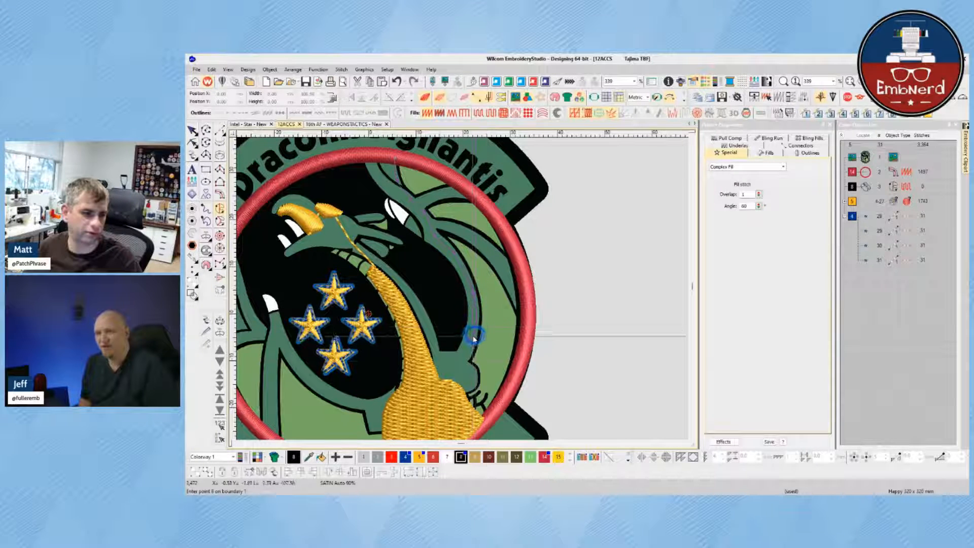
- Continue the wing fill's boundary down the inner edge and around the dragon's rounded green joint above the claws
left_click(472, 354)
left_click(466, 372)
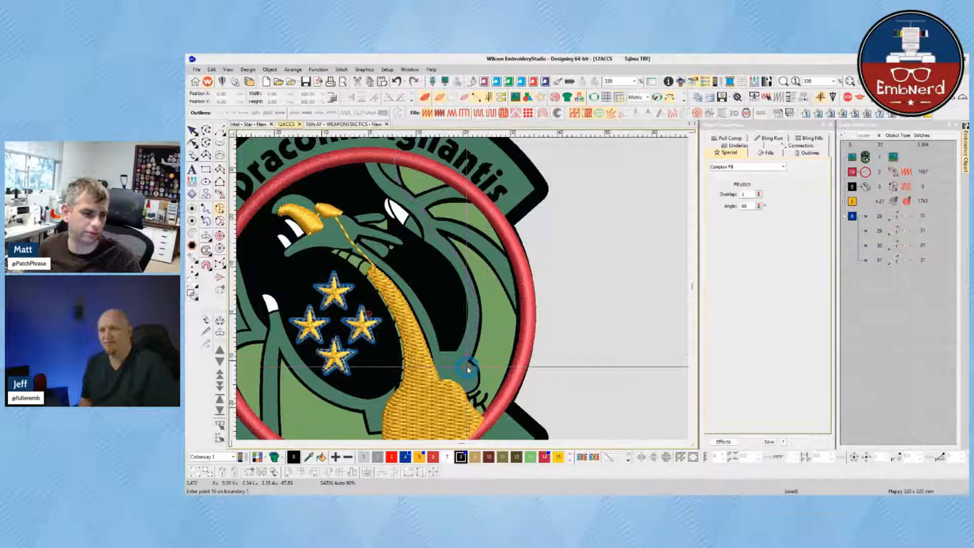
left_click(468, 375)
left_click(472, 388)
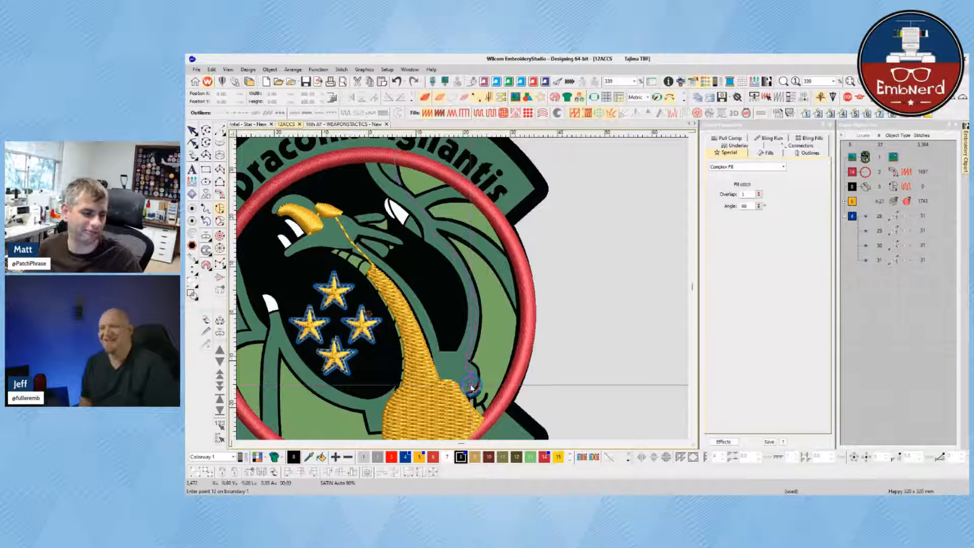
left_click(471, 388)
- Continue the wing fill's boundary from the rounded green joint past the inner side of the claws down to the lower red border
scroll(470, 432, "down", 1)
scroll(464, 191, "up", 4)
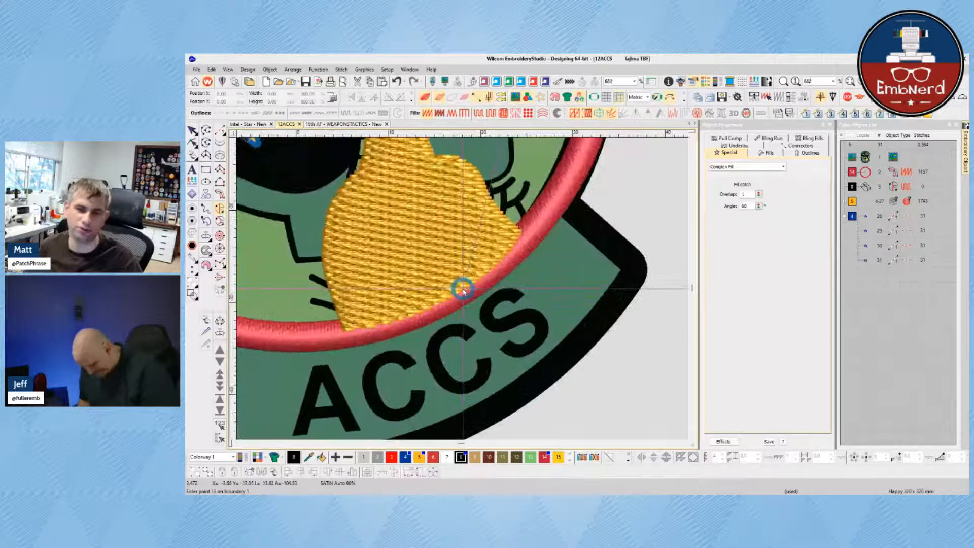
scroll(493, 195, "up", 1)
key("t")
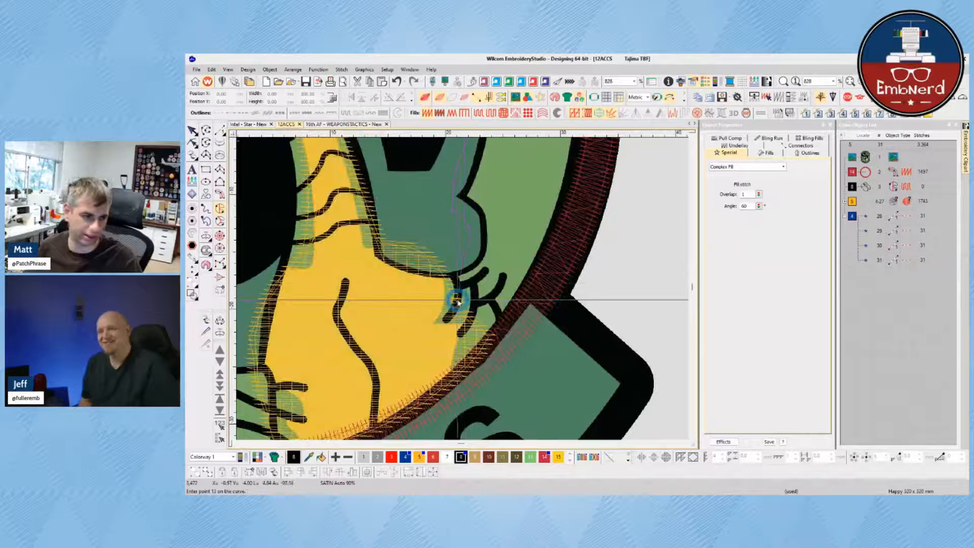
left_click(442, 269)
left_click(445, 294)
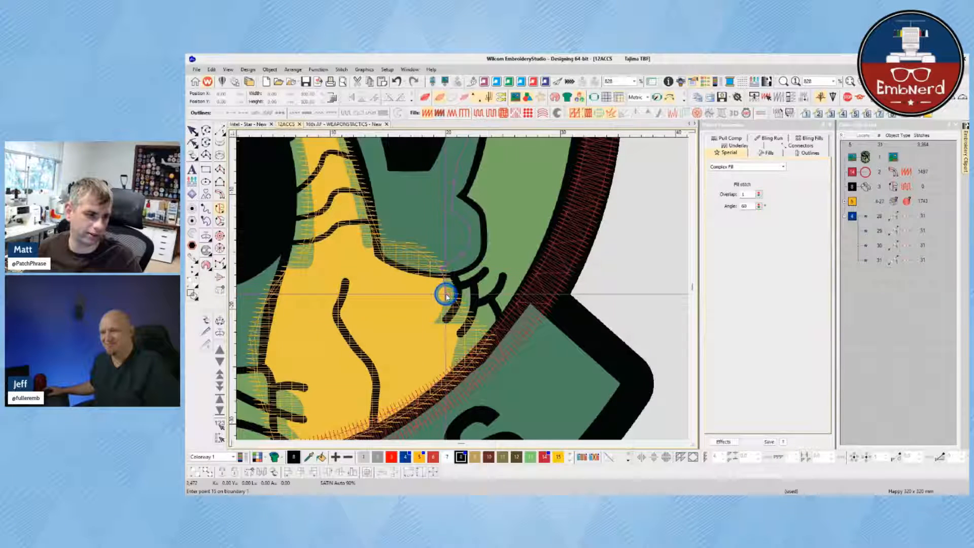
left_click(436, 326)
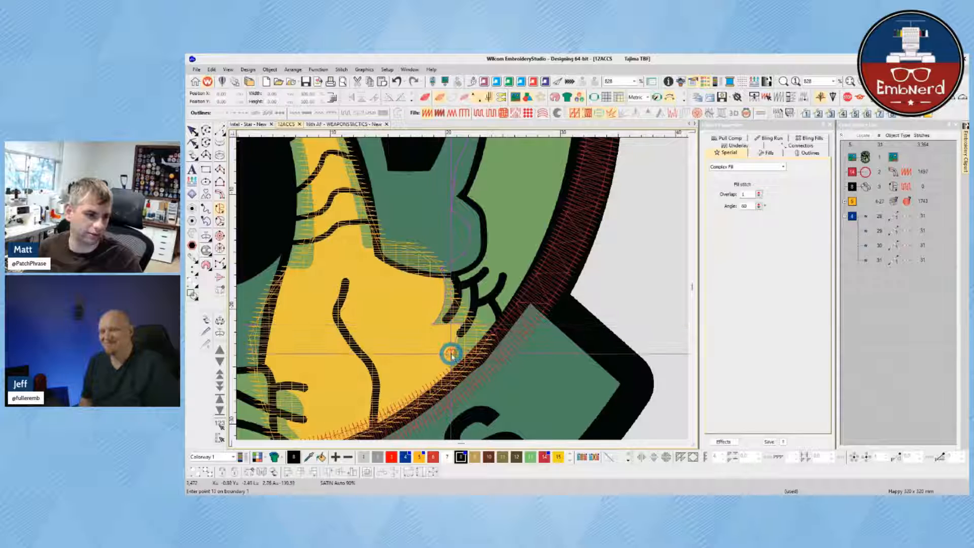
left_click(454, 381)
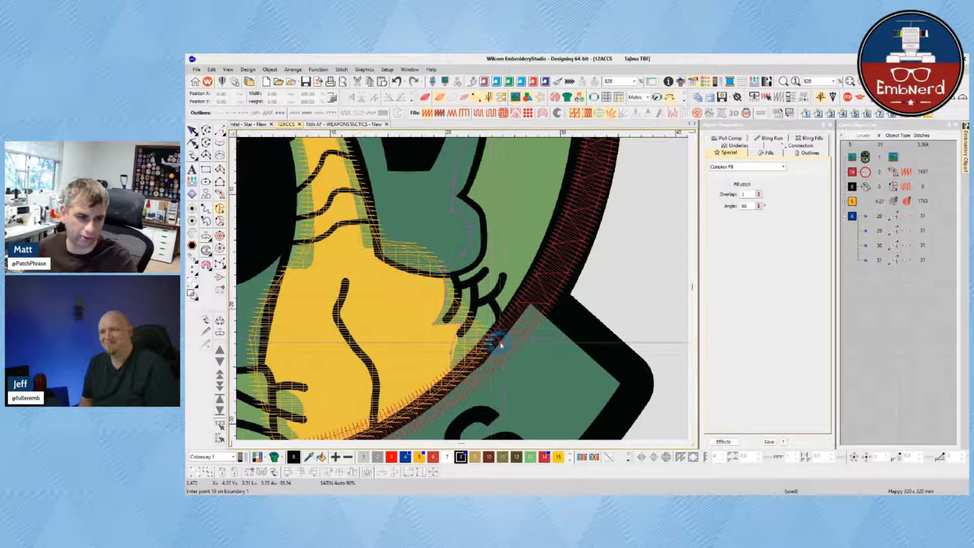
- Trace the outer boundary up beneath the red border back to the top of the wing and complete the Complex Fill
left_click(521, 316)
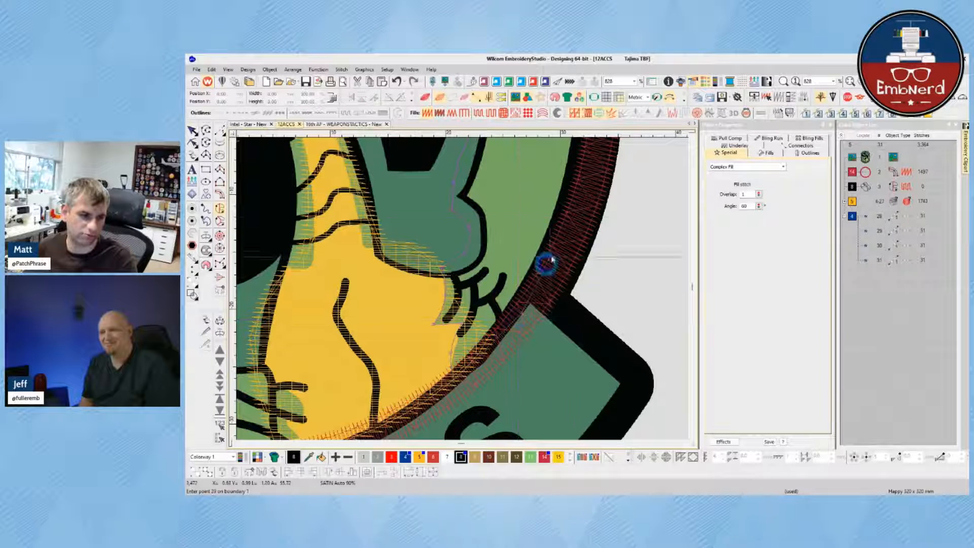
left_click(584, 205)
left_click(494, 247)
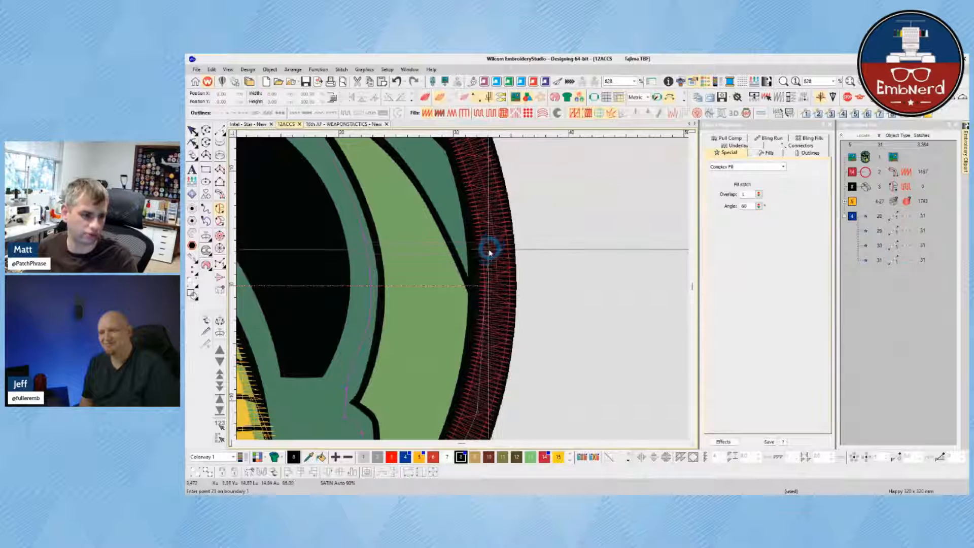
scroll(490, 250, "up", 3)
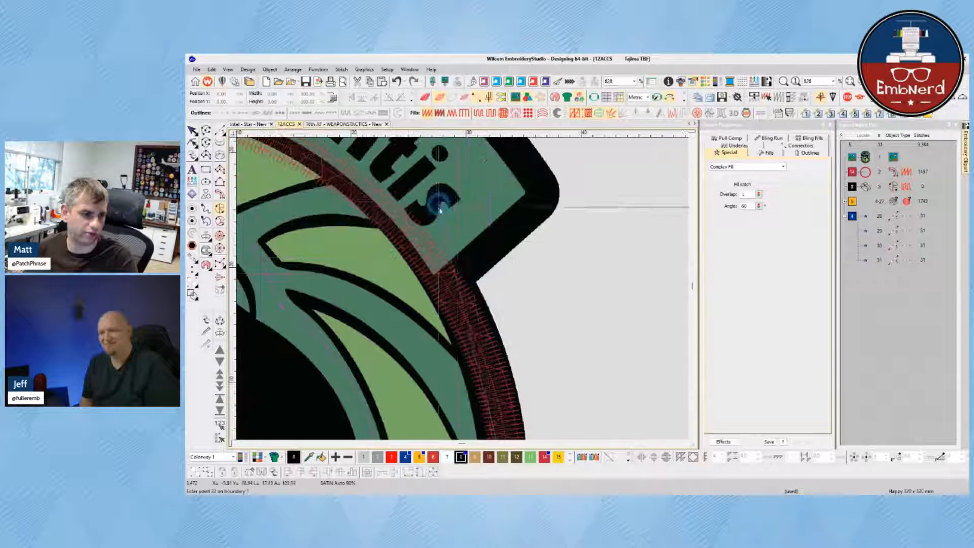
left_click(452, 303)
left_click_drag(250, 162, 353, 225)
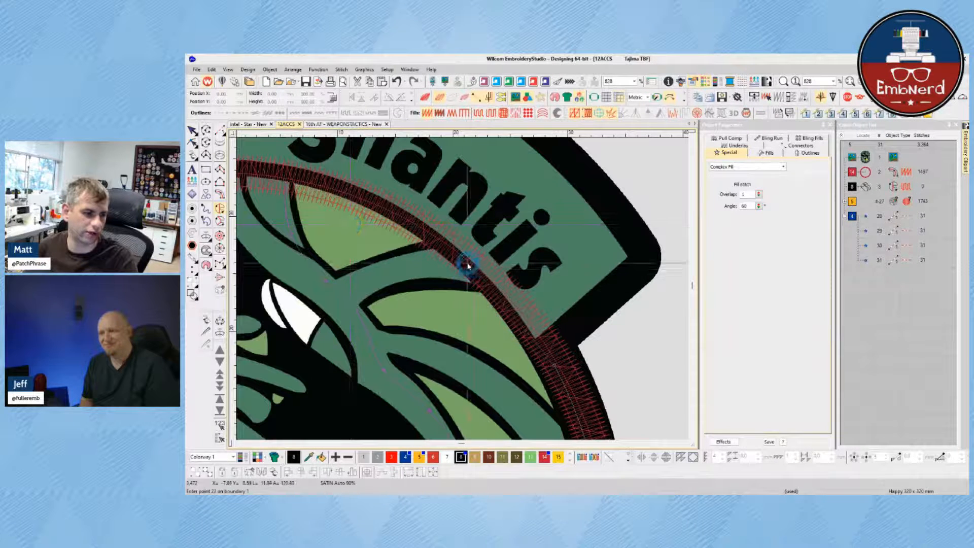
left_click(478, 276)
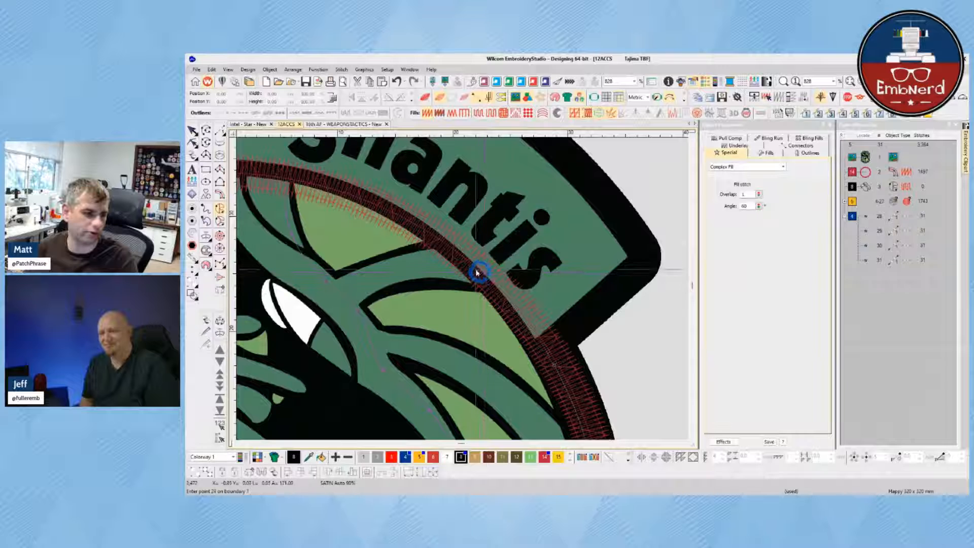
left_click(399, 207)
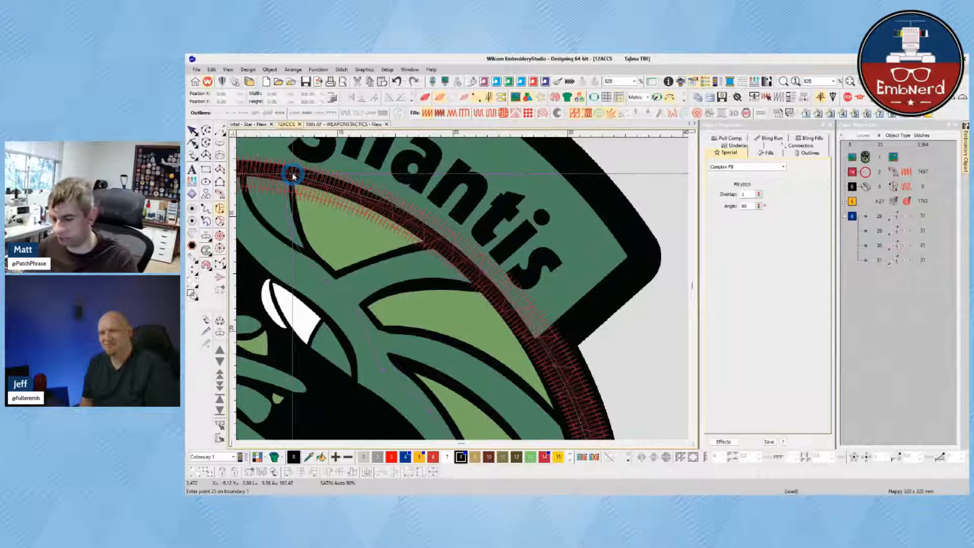
key("Return")
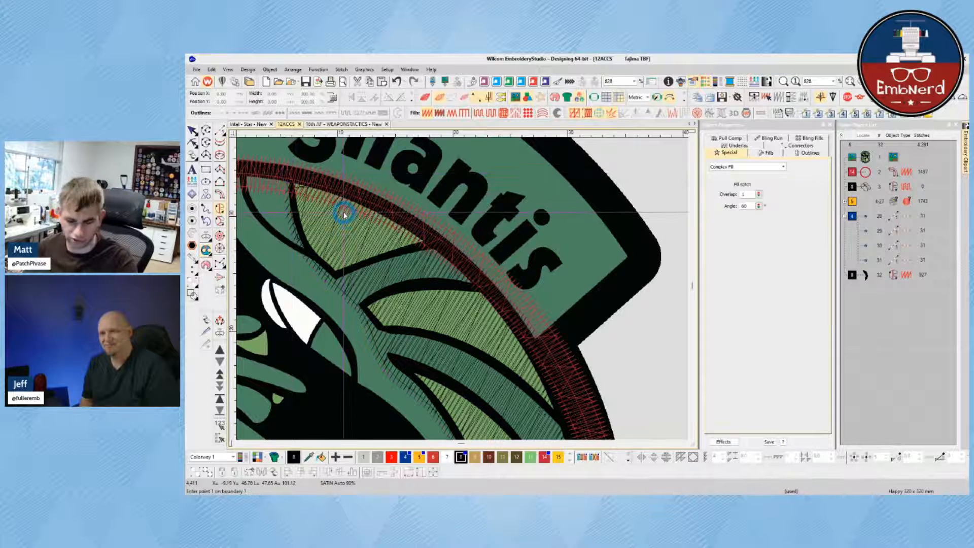
- Recolor the new wing fill light green and change its stitch type to Tatami
key("t")
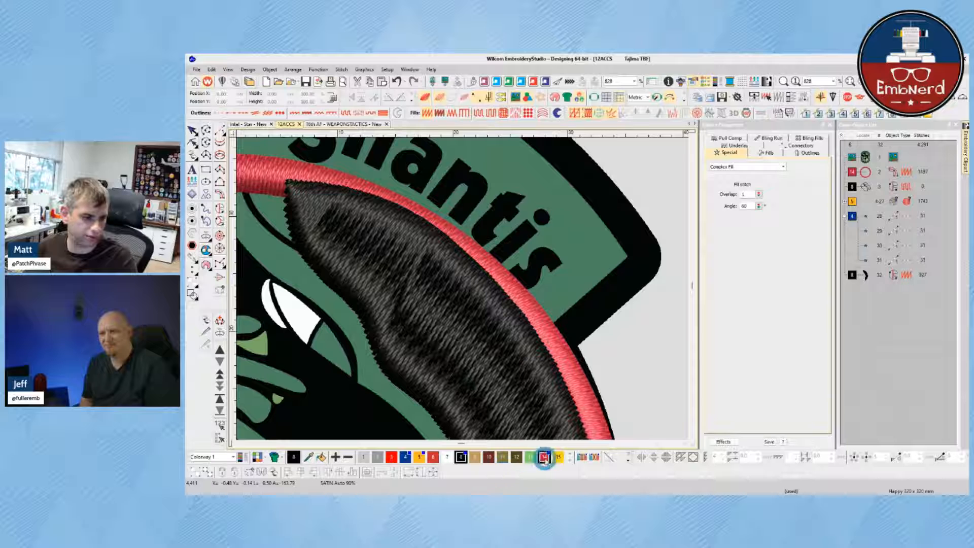
left_click(398, 283)
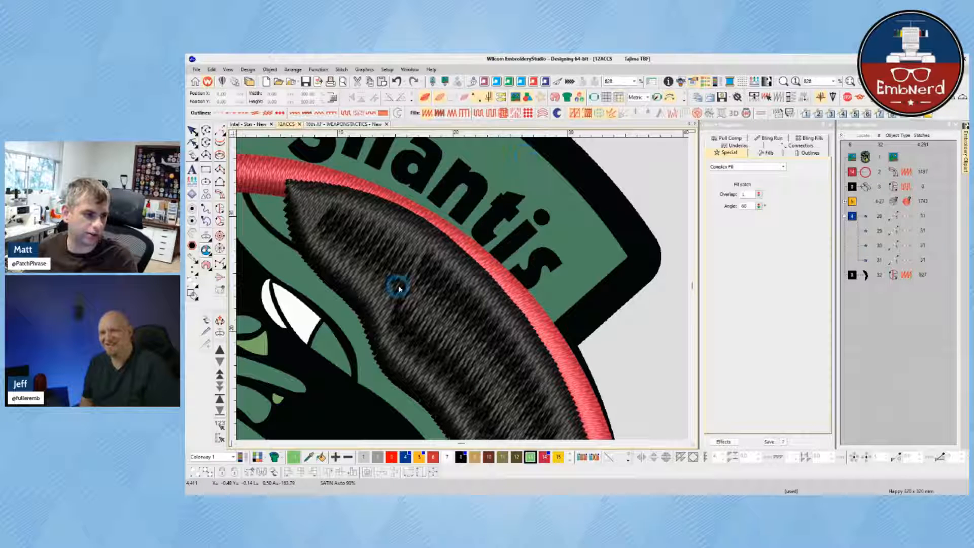
left_click(531, 458)
left_click(482, 113)
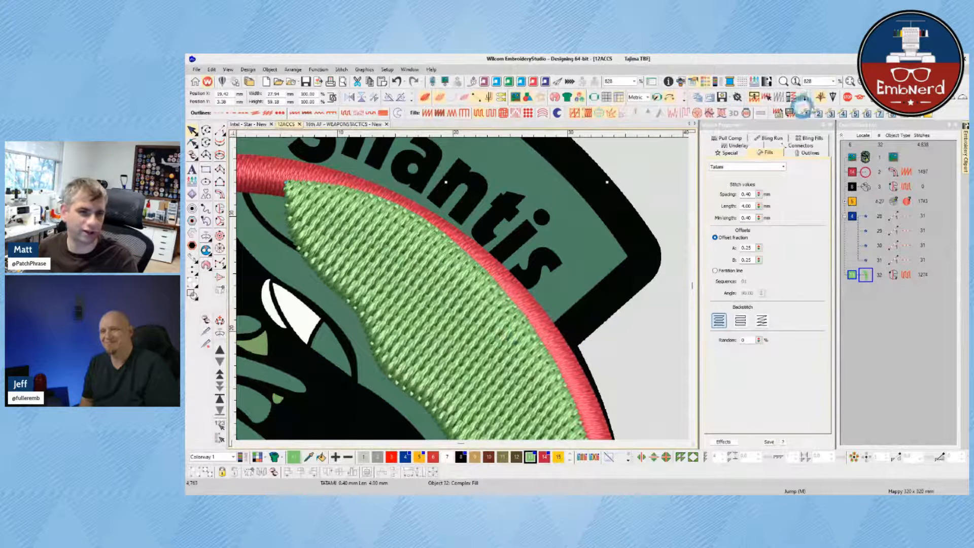
- Apply a favorite style to the selected light green tatami fill, giving it a 0.80 mm minimum stitch length, and deselect it
left_click(882, 116)
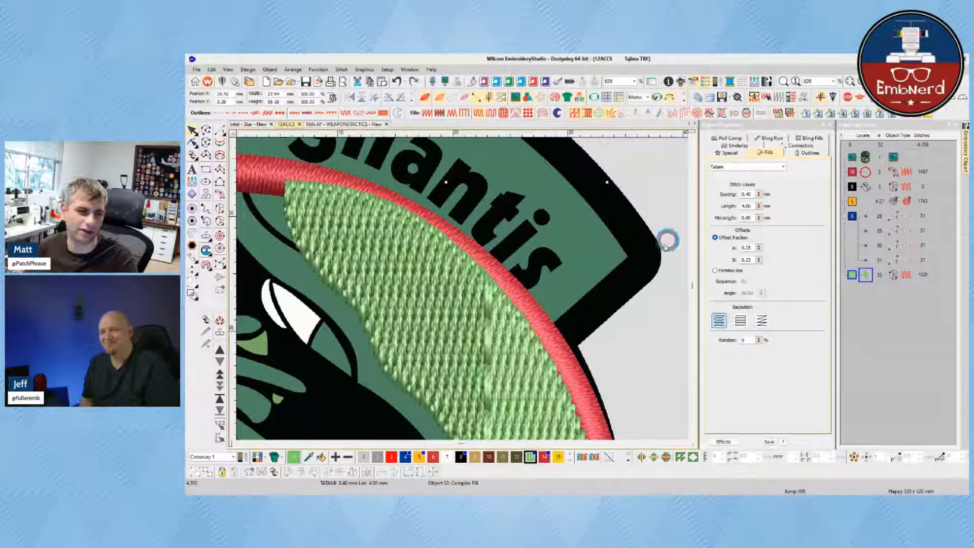
left_click(609, 369)
scroll(630, 358, "down", 5)
scroll(367, 297, "down", 1)
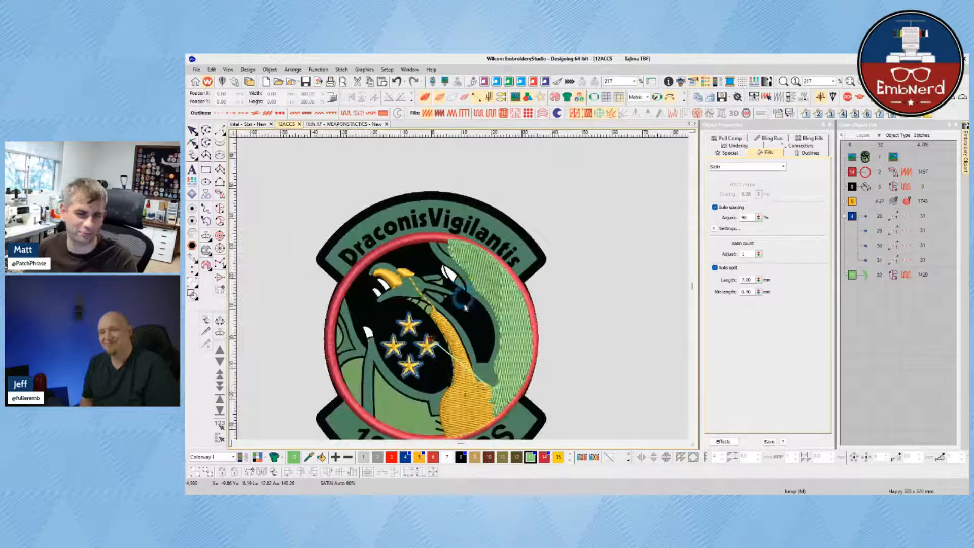
- Digitize a four-point run stitch along the black curve from the light green fill to the base of the dragon's neck
scroll(498, 352, "up", 2)
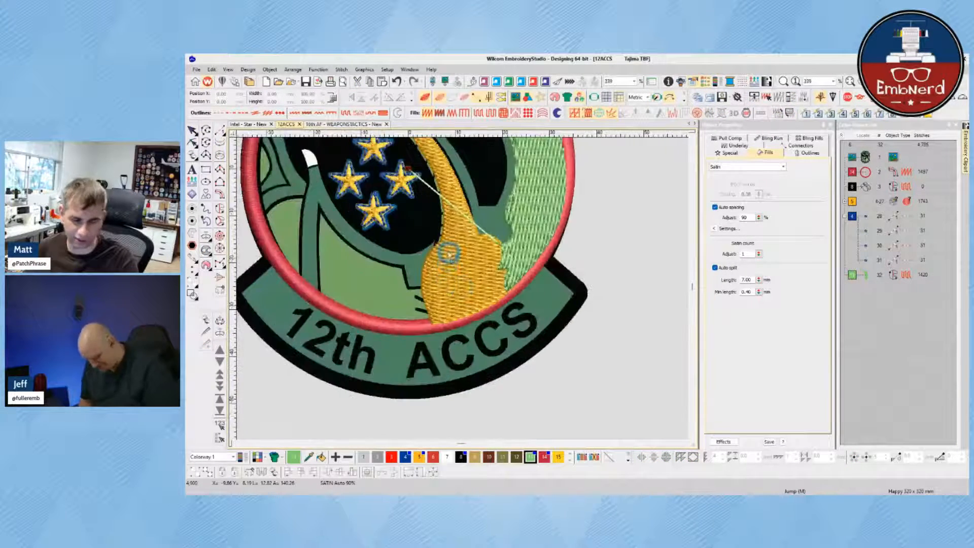
scroll(457, 206, "up", 4)
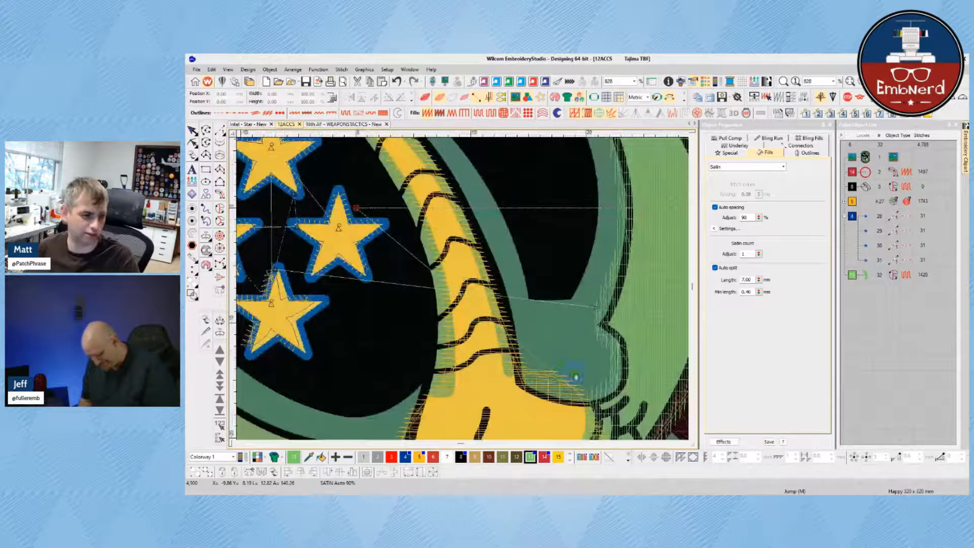
scroll(599, 409, "up", 1)
key("shift+r")
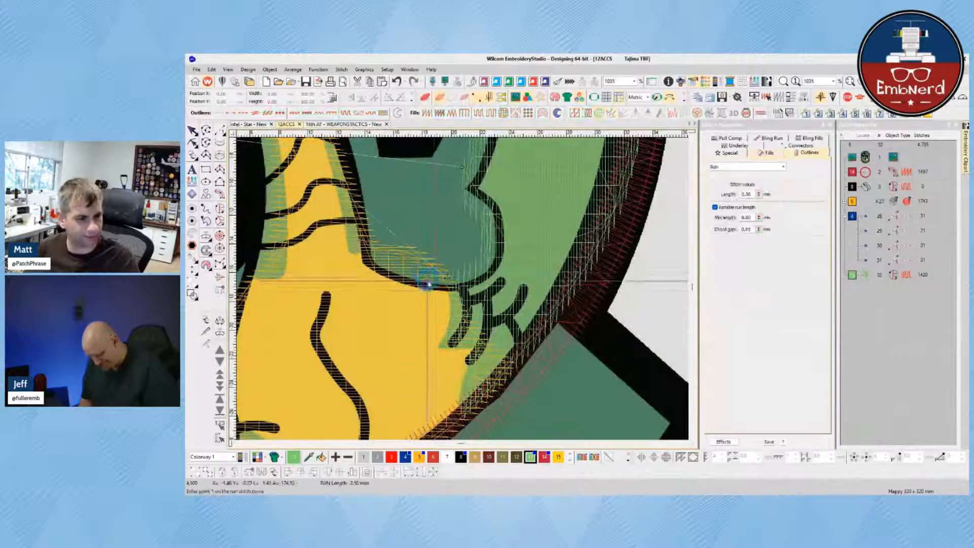
left_click(449, 285)
left_click(425, 281)
left_click(404, 279)
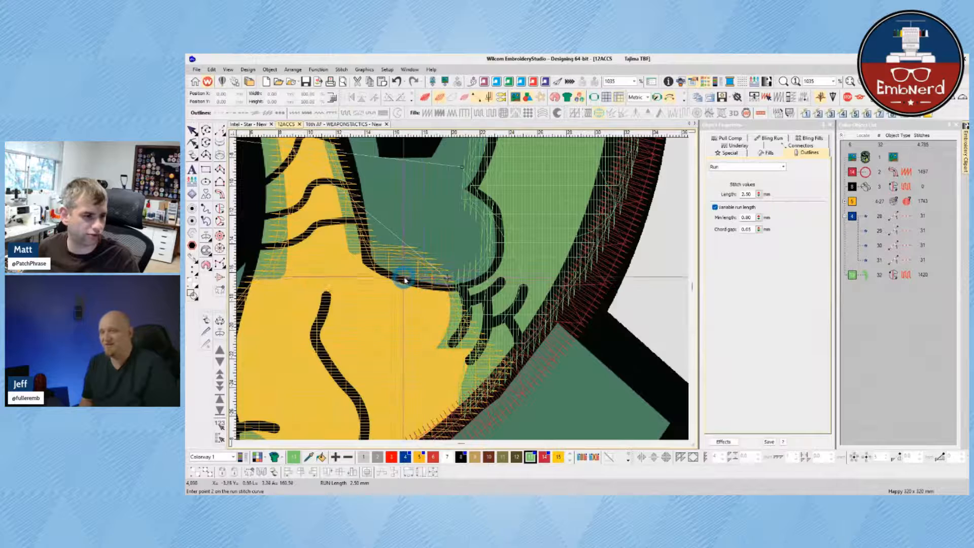
left_click(374, 244)
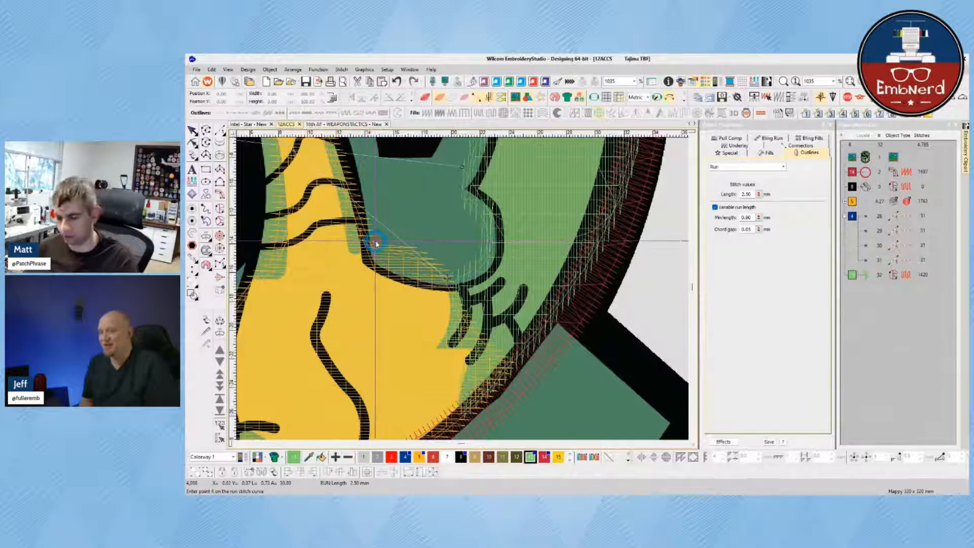
key("Return")
scroll(374, 244, "down", 4)
scroll(427, 279, "up", 3)
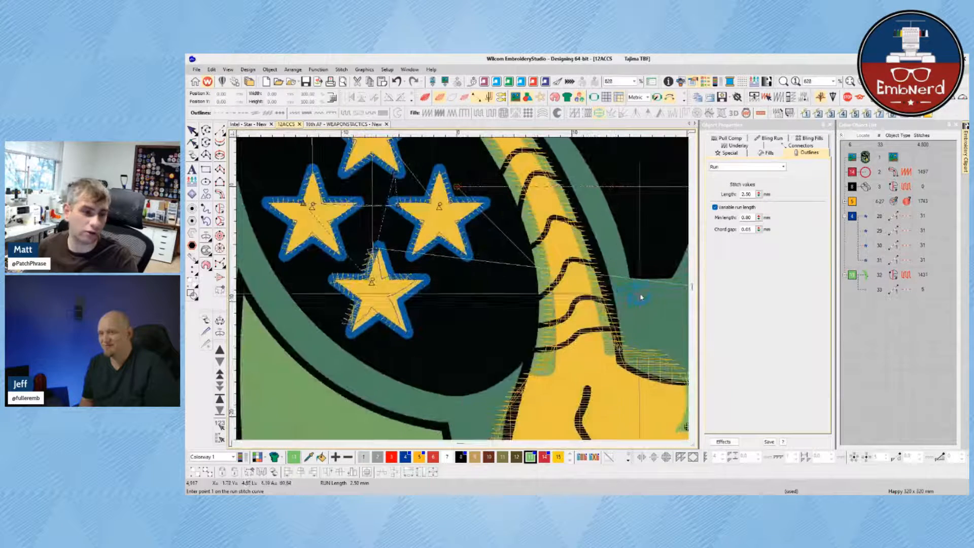
left_click(871, 280)
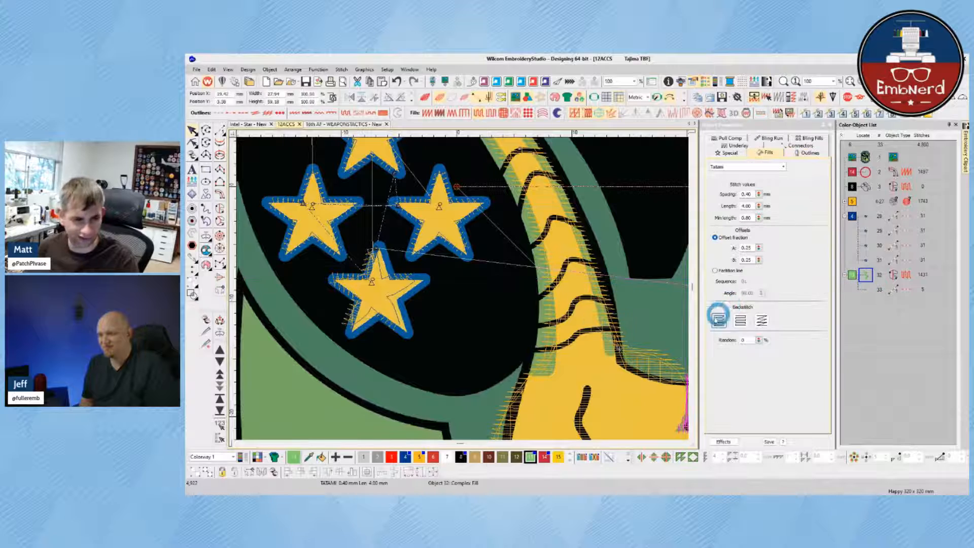
scroll(595, 323, "down", 1)
key("h")
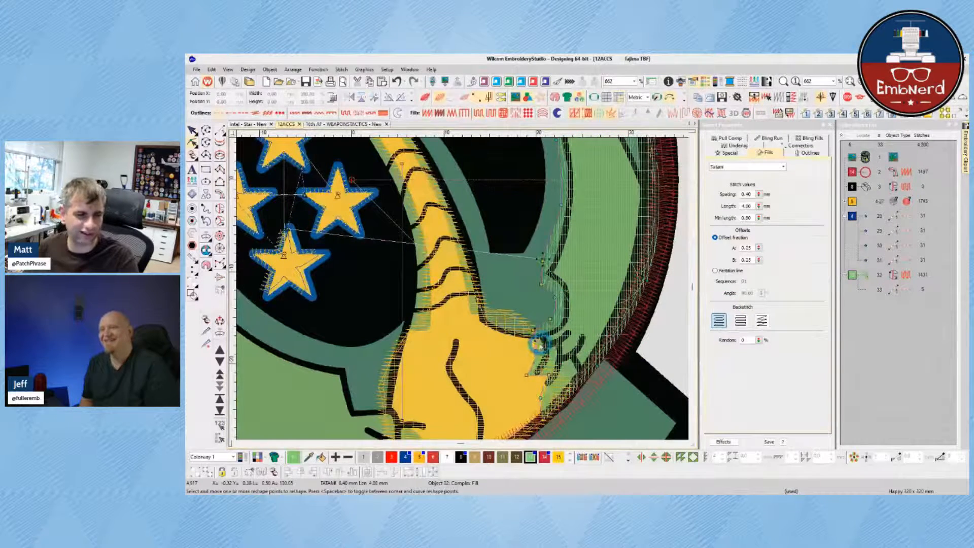
left_click(448, 276)
- Start a Column B satin on the right border of the dragon's neck and plot side 1 upward along its inner edge
scroll(459, 252, "down", 2)
scroll(431, 261, "up", 2)
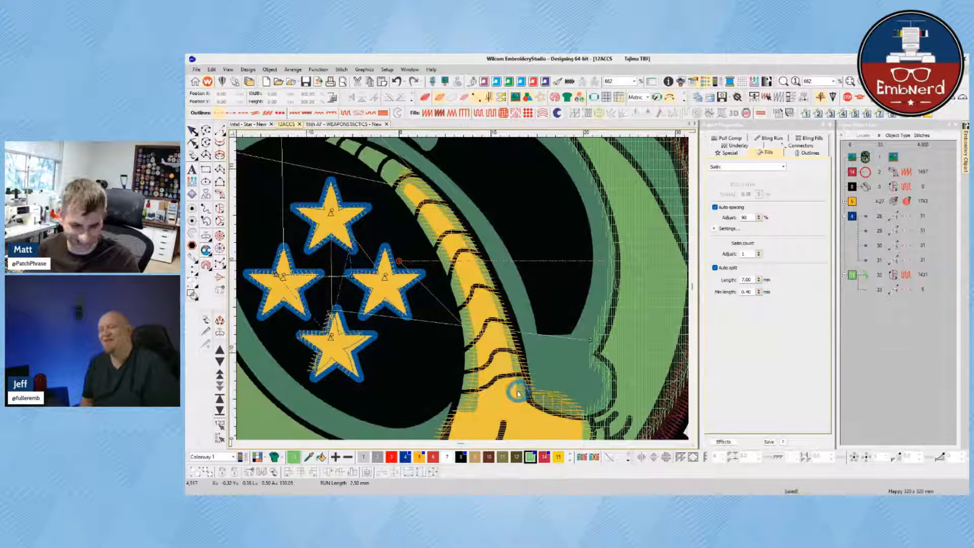
scroll(517, 393, "up", 1)
left_click(220, 181)
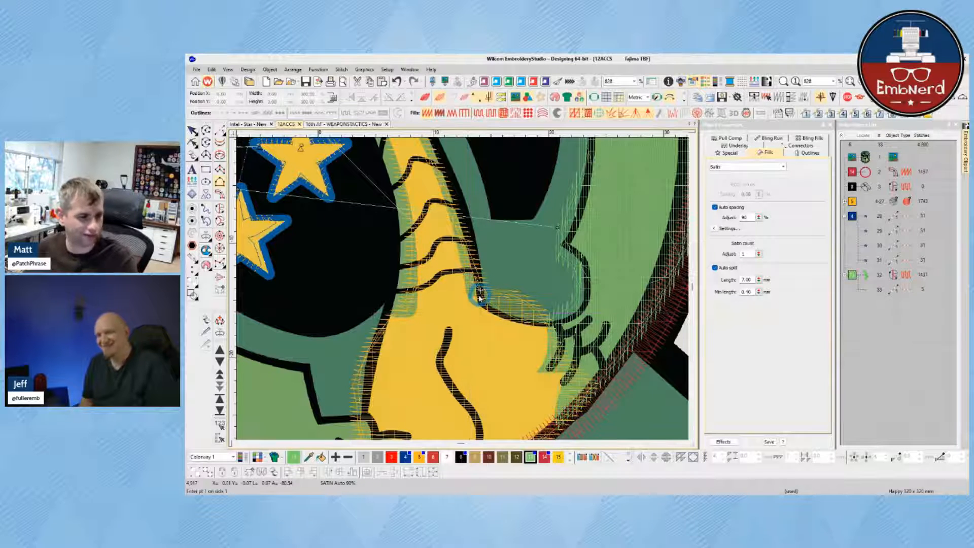
left_click(459, 254)
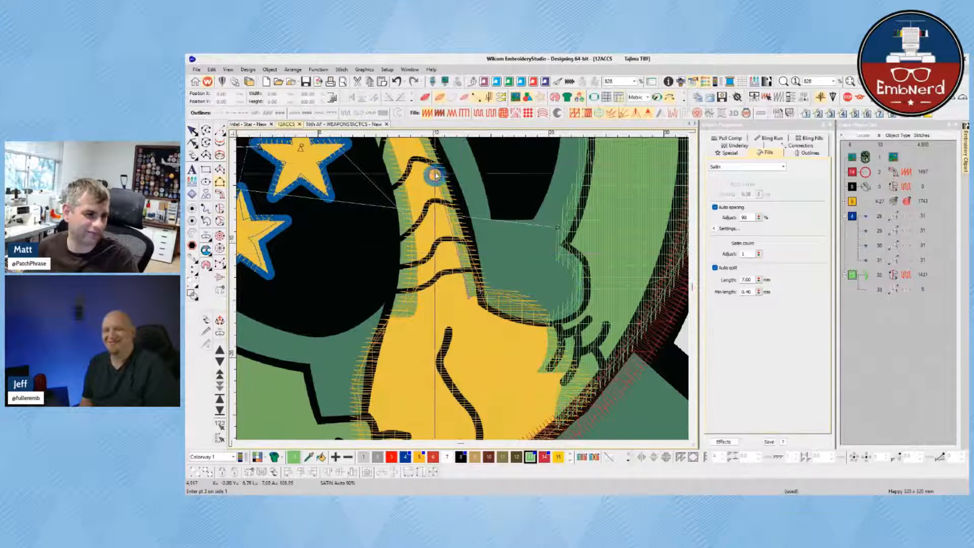
right_click(432, 164)
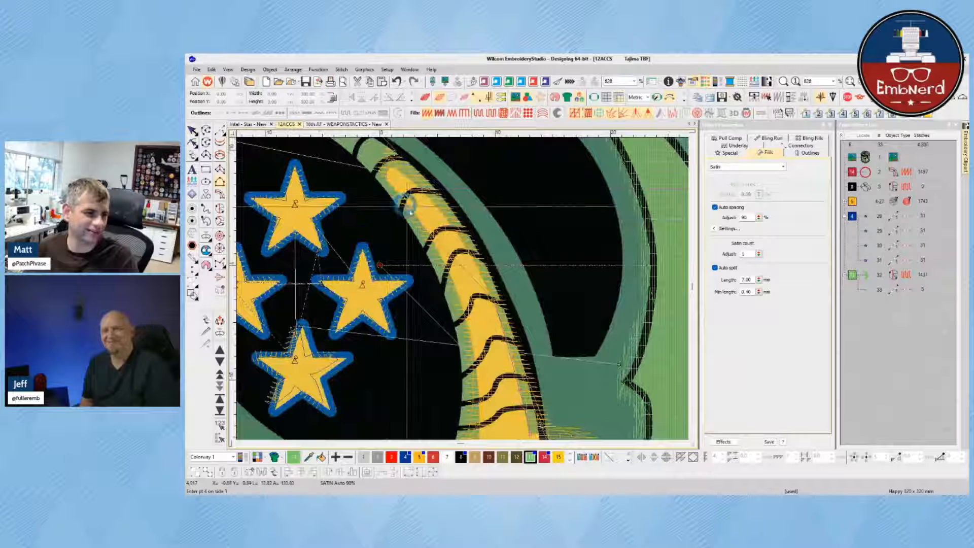
right_click(457, 237)
right_click(408, 177)
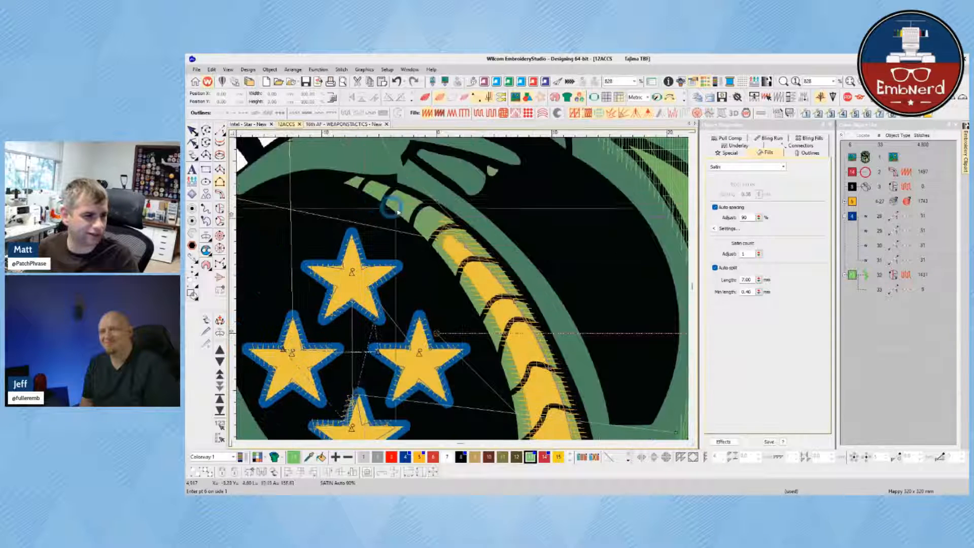
right_click(447, 235)
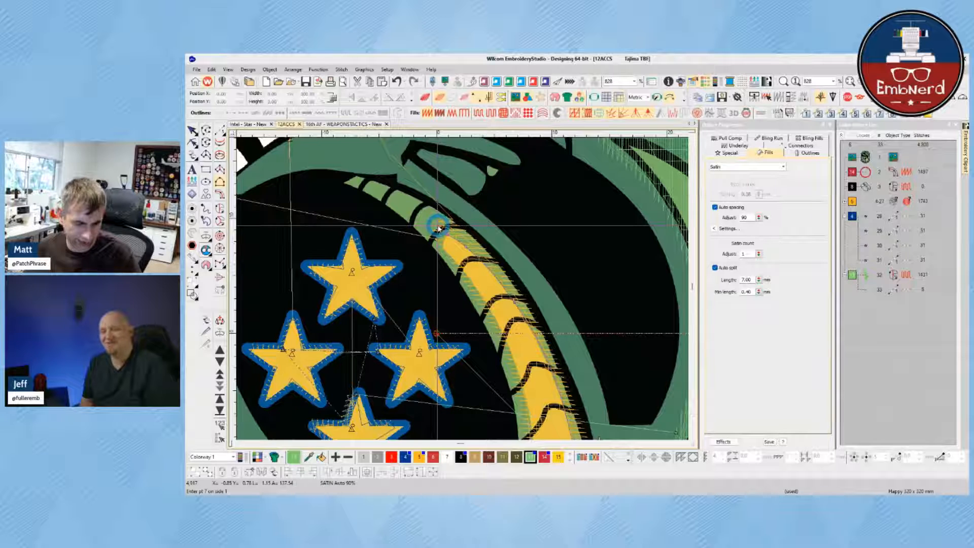
right_click(437, 229)
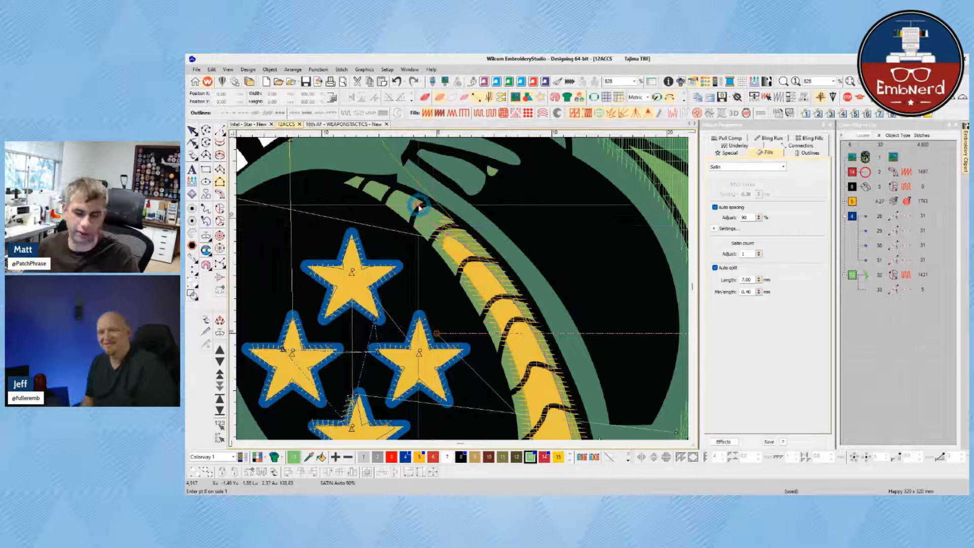
key("Return")
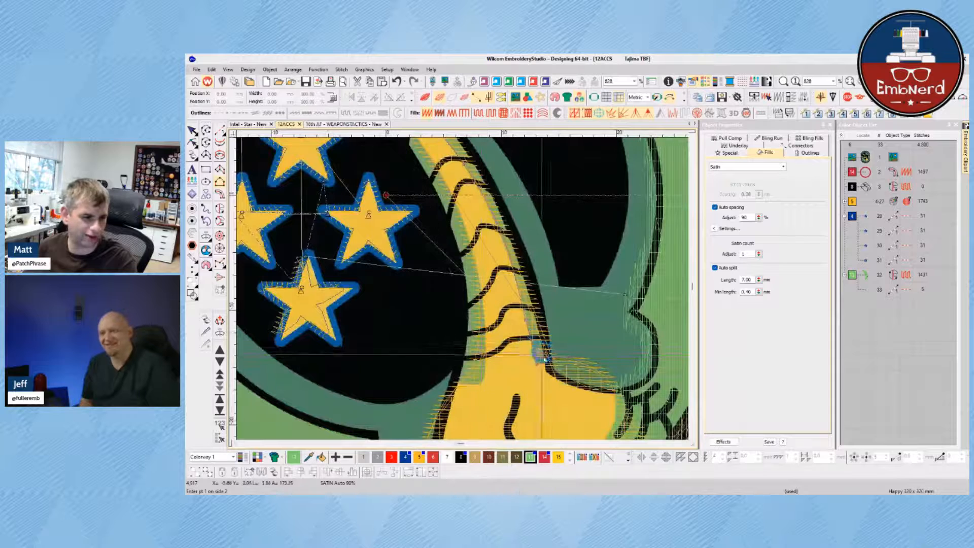
- Plot side 2 along the outer edge of the neck's right border and finish the satin column
left_click(551, 360)
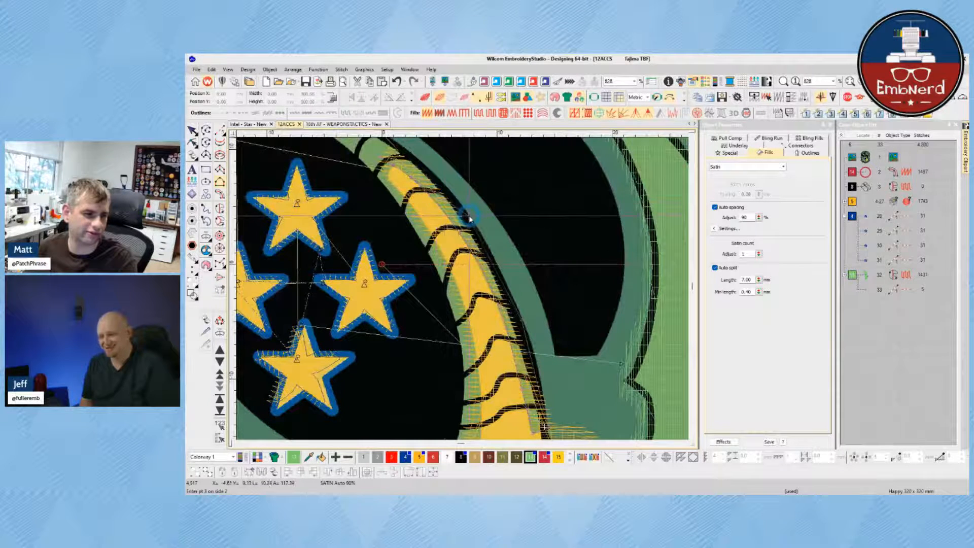
left_click(469, 217)
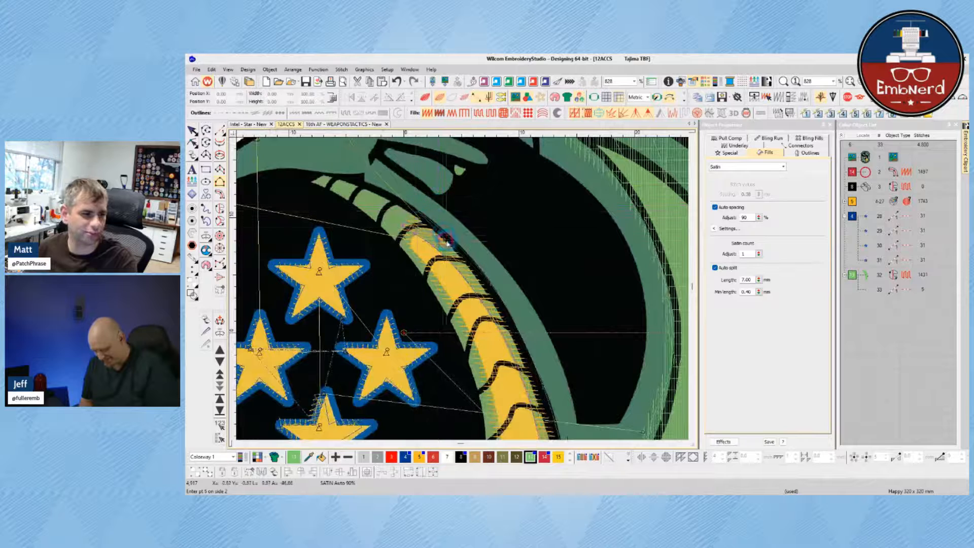
key("Return")
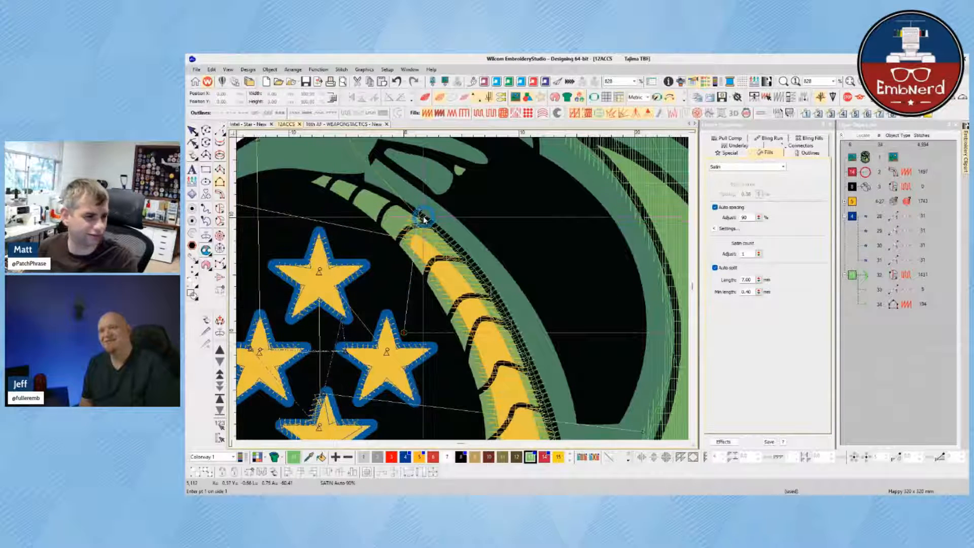
- Plot side 1 of a second satin column along the inner edge of the neck's left border, up to the dragon's jaw
scroll(472, 345, "down", 3)
scroll(474, 325, "up", 2)
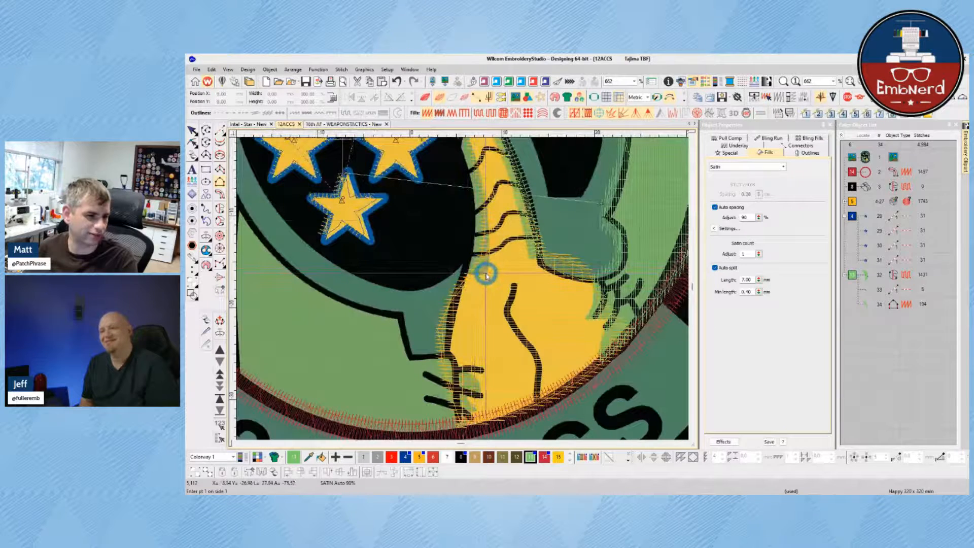
scroll(489, 196, "down", 3)
scroll(481, 152, "up", 3)
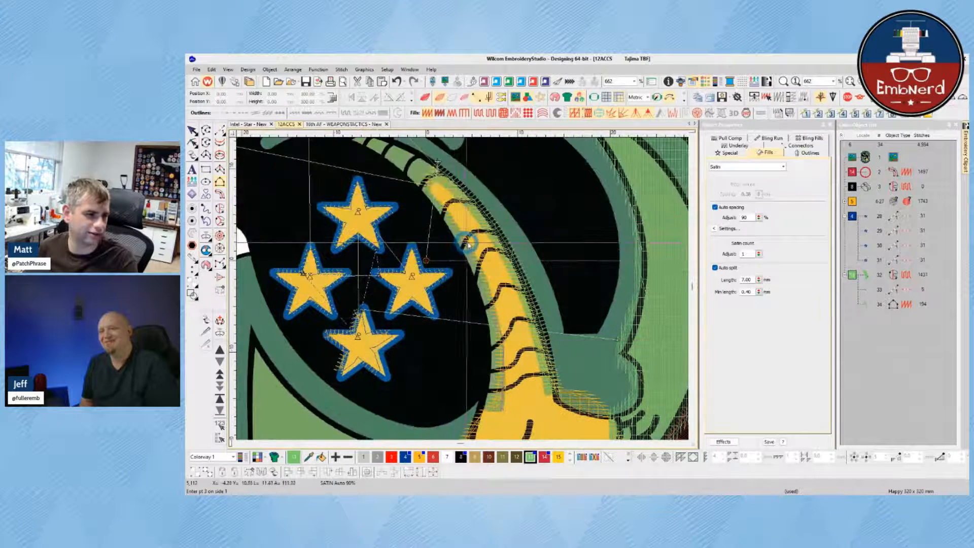
right_click(469, 242)
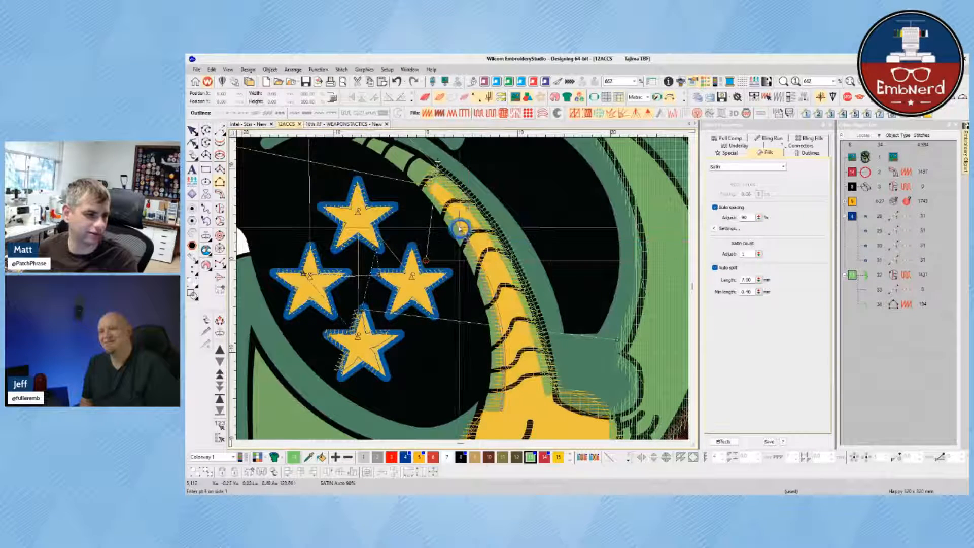
right_click(433, 169)
right_click(428, 160)
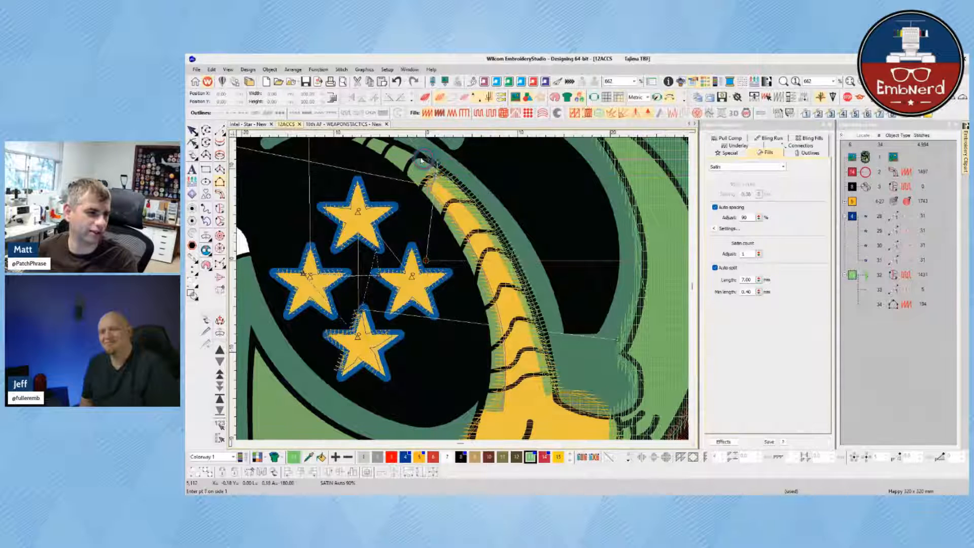
right_click(411, 207)
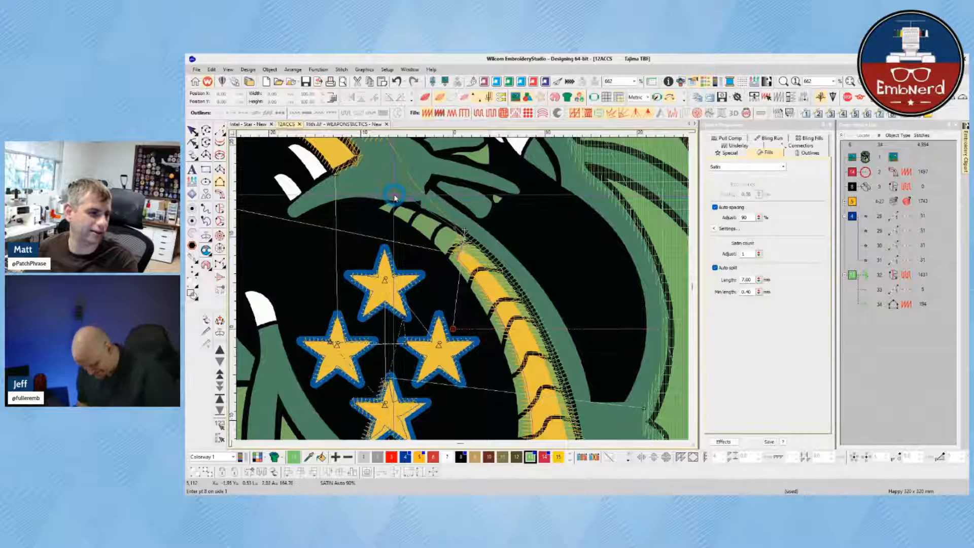
left_click(390, 197)
key("Return")
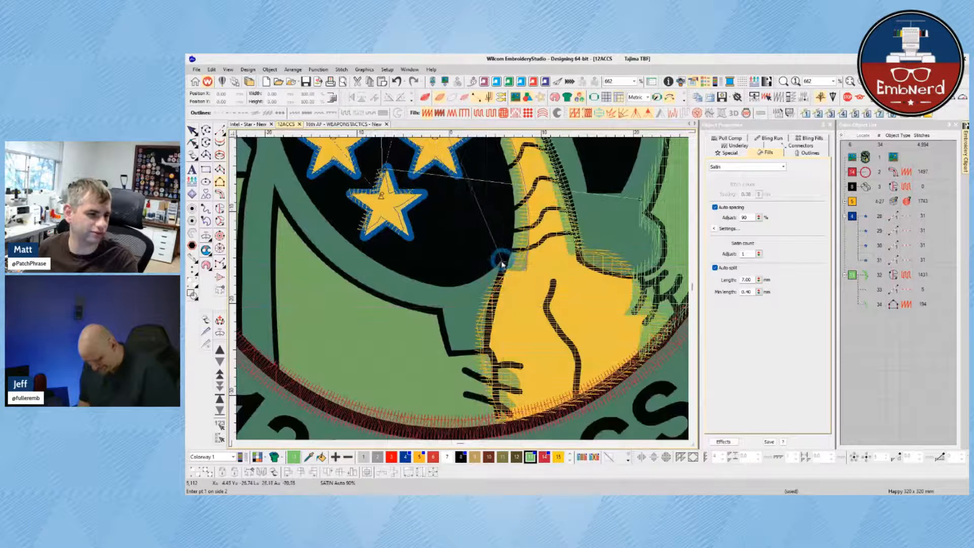
- Plot side 2 along the outer edge of the neck's left border to the tip under the jaw and finish the column
left_click(510, 254)
right_click(512, 234)
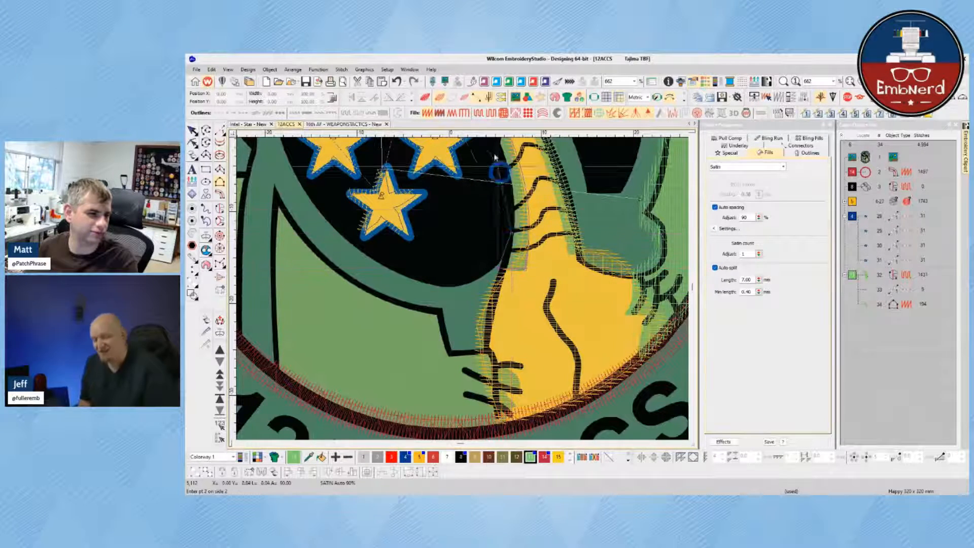
right_click(482, 339)
right_click(429, 244)
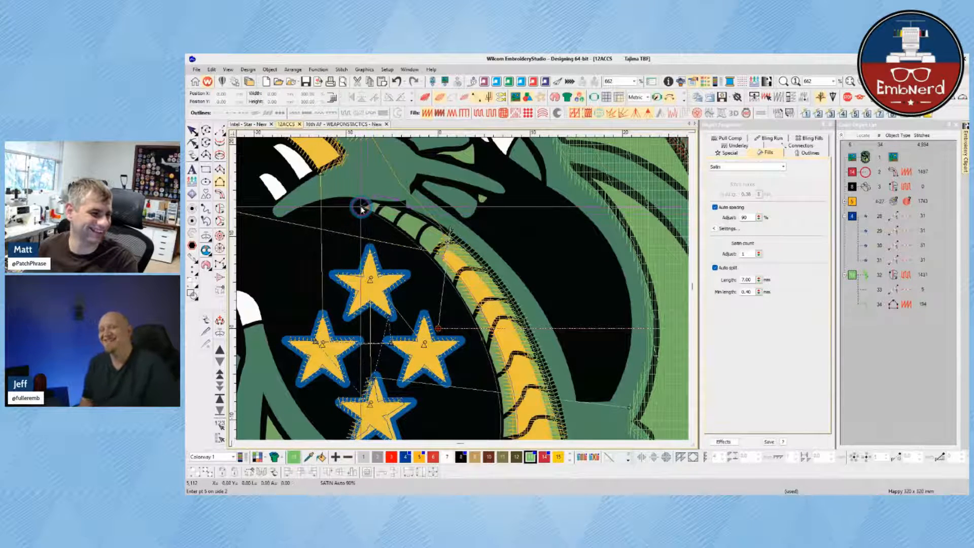
left_click(362, 210)
key("Return")
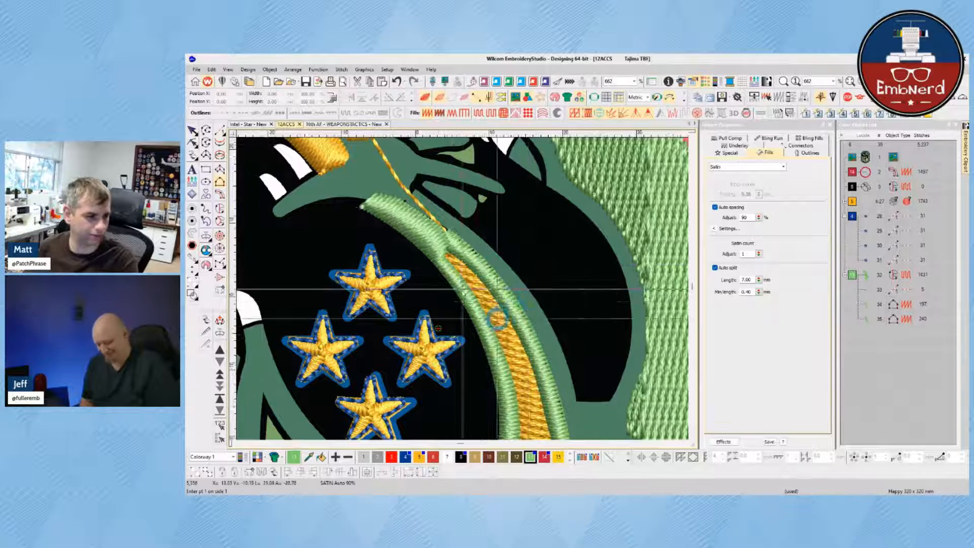
- Reshape the left neck column by moving its control point slightly upward where it meets the right column
scroll(491, 323, "down", 1)
key("h")
scroll(397, 196, "up", 2)
scroll(462, 288, "up", 4)
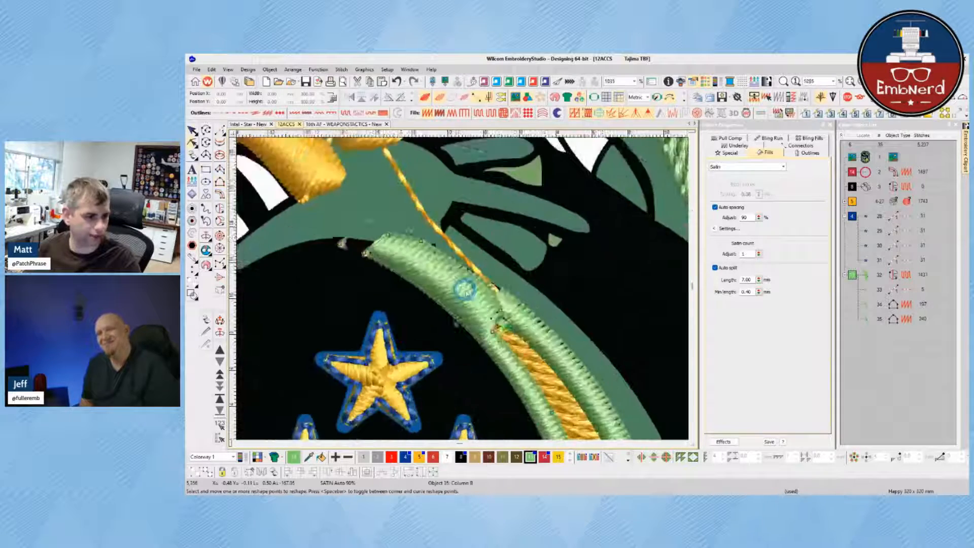
left_click_drag(503, 311, 506, 303)
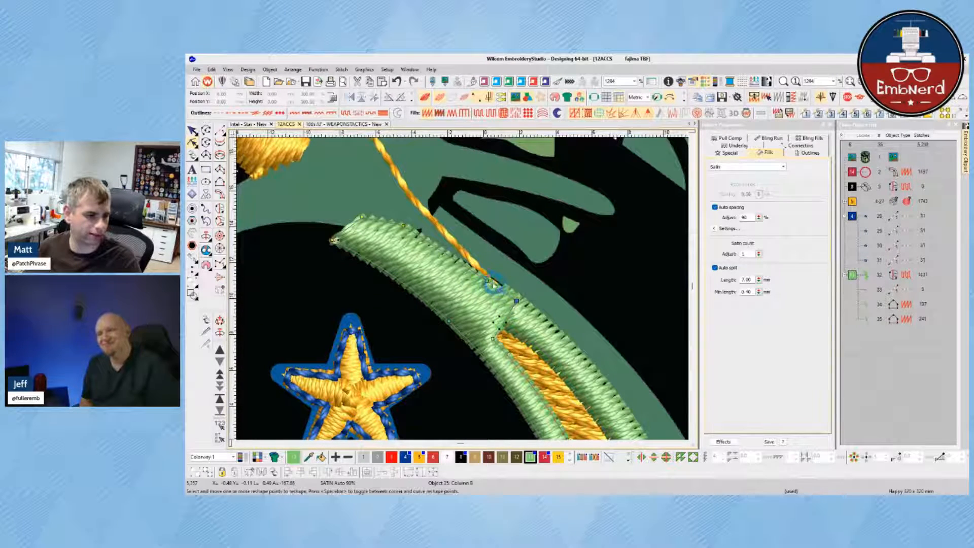
scroll(506, 296, "down", 8)
scroll(461, 278, "up", 2)
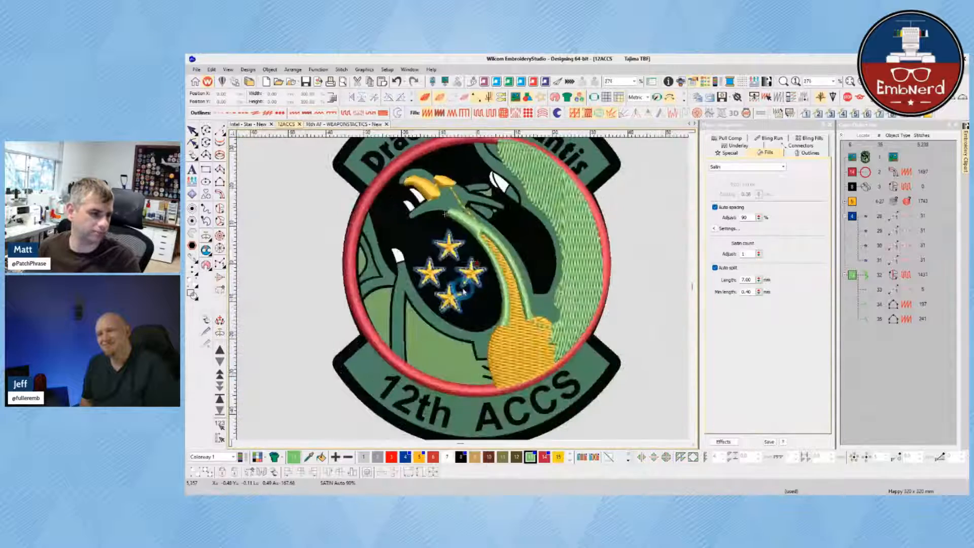
scroll(461, 278, "up", 1)
scroll(411, 285, "up", 2)
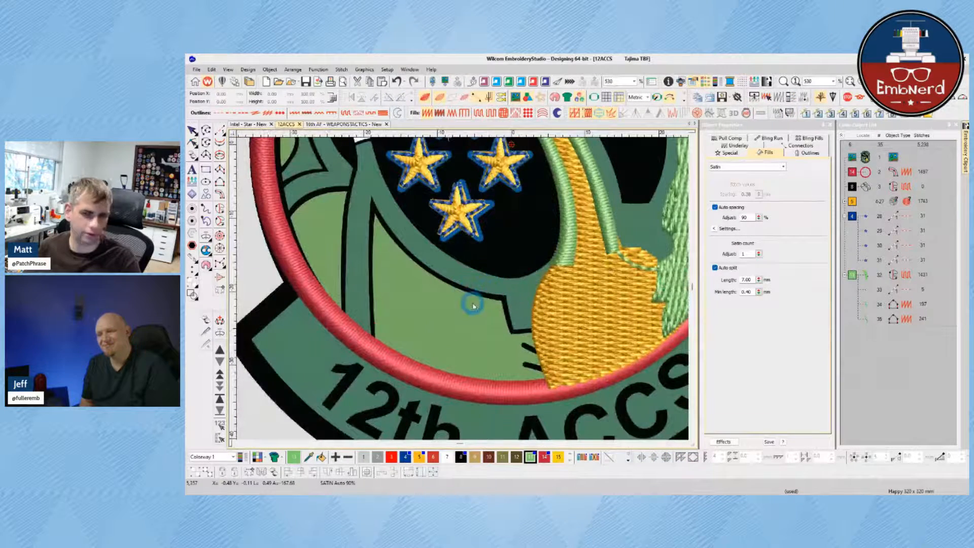
scroll(464, 287, "up", 1)
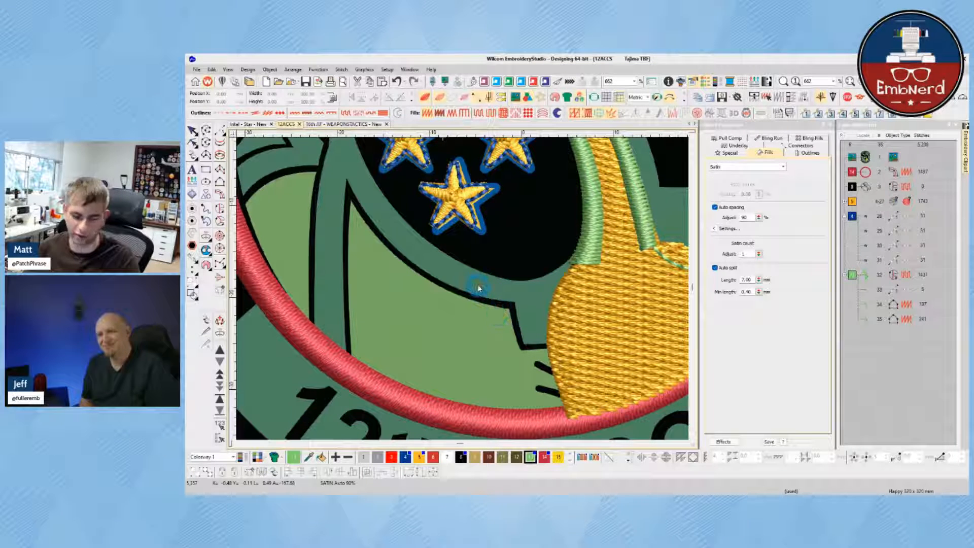
- Digitize a connecting run from the base of the left neck column down the yellow belly's left edge to the claw lines
key("r")
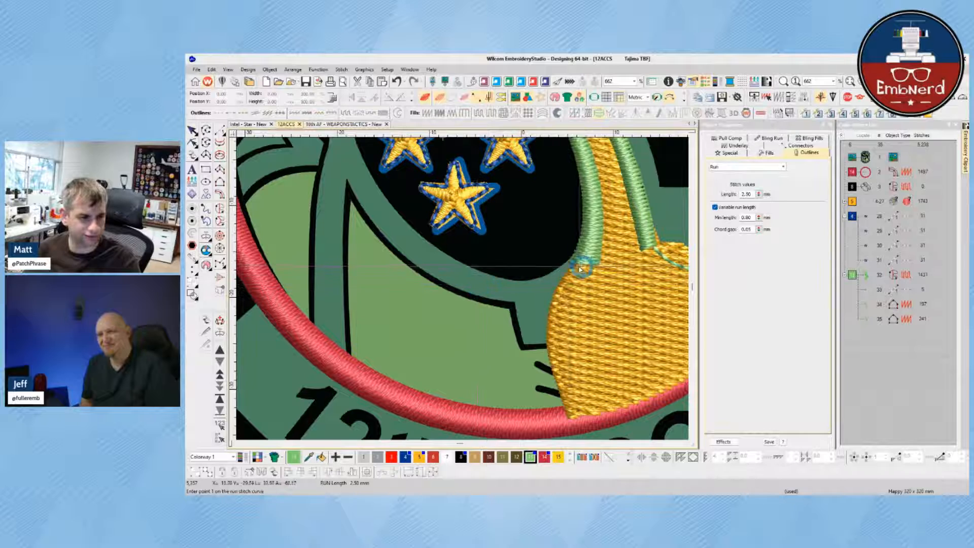
left_click(568, 264)
left_click(542, 361)
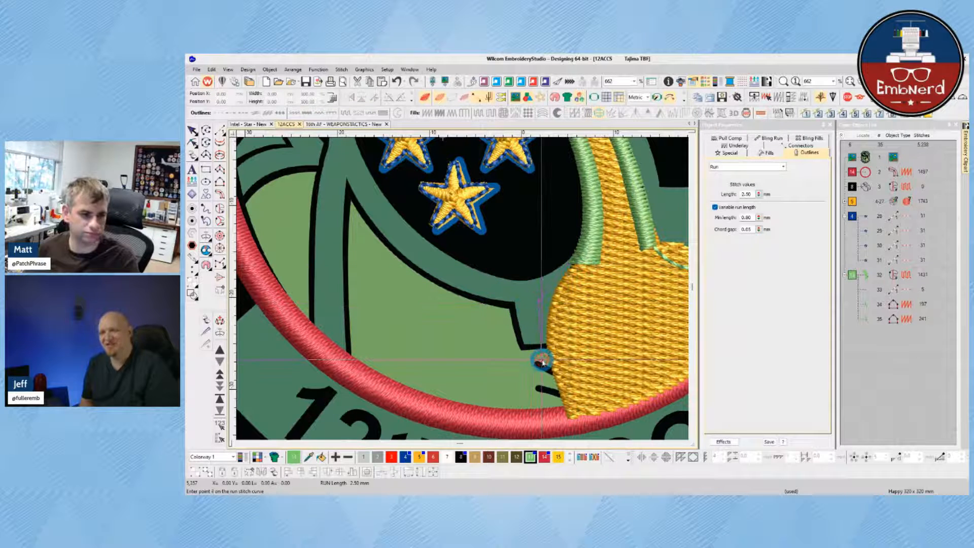
key("Return")
- Begin a complex fill for the large light green area left of the belly, plotting its right edge past the claw lines to the red border
left_click_drag(382, 319, 457, 281)
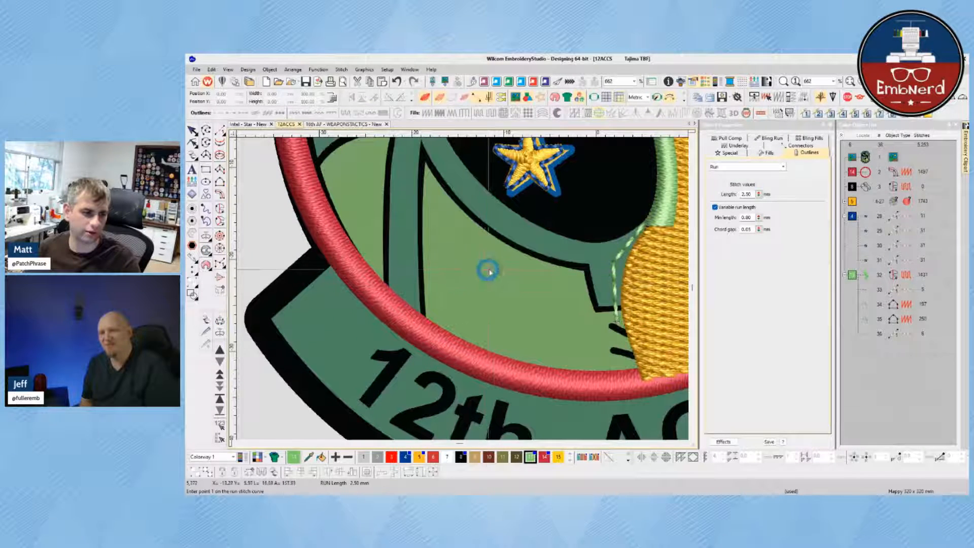
scroll(496, 240, "down", 1)
scroll(465, 280, "up", 1)
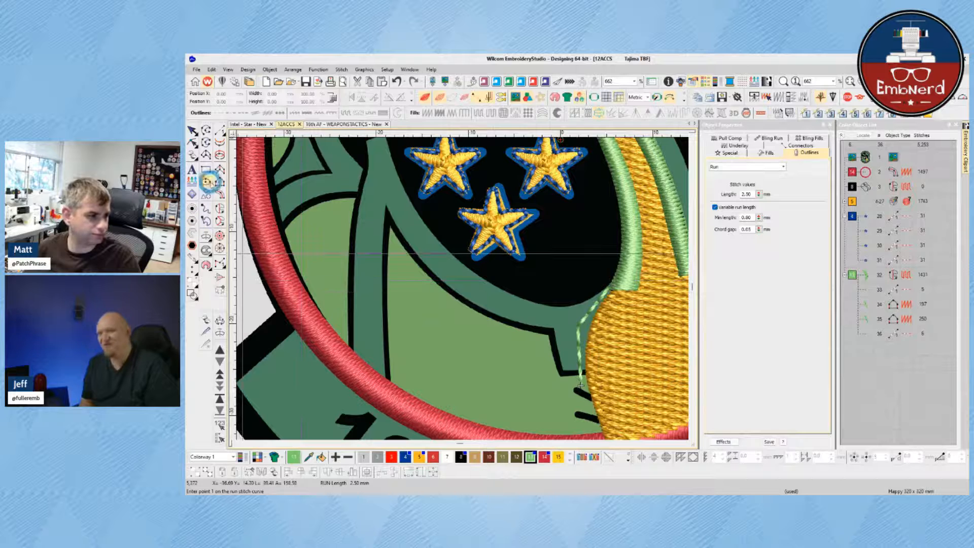
left_click(220, 208)
scroll(567, 404, "down", 1)
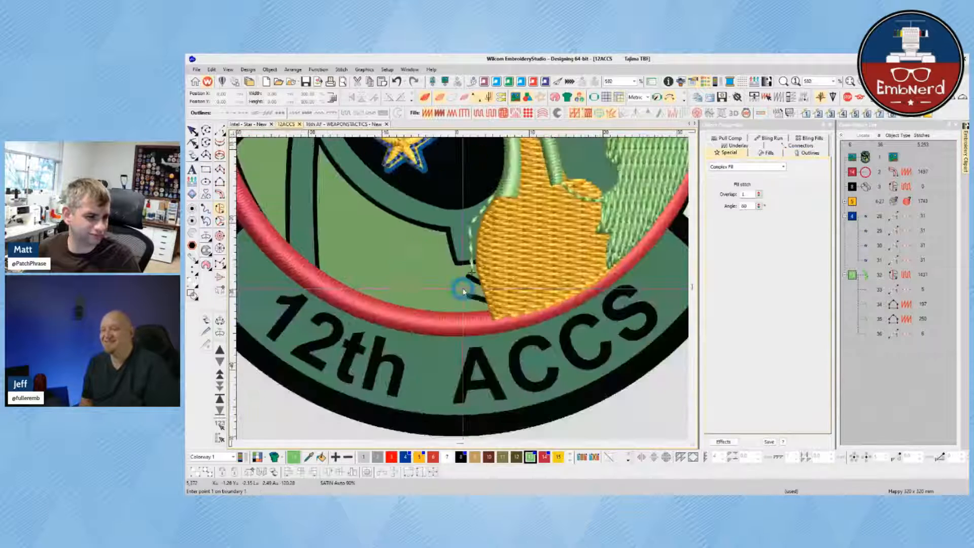
scroll(464, 289, "up", 1)
key("s")
key("space")
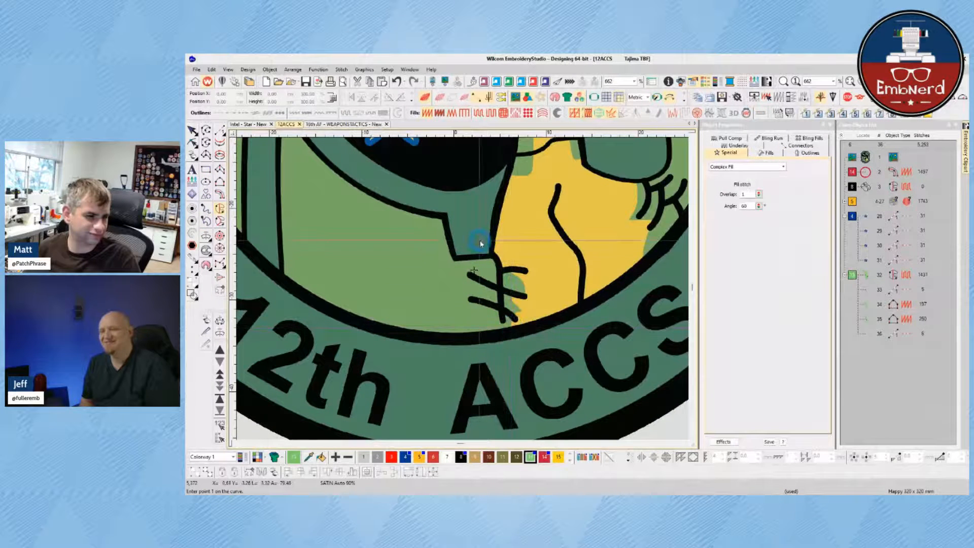
left_click(489, 251)
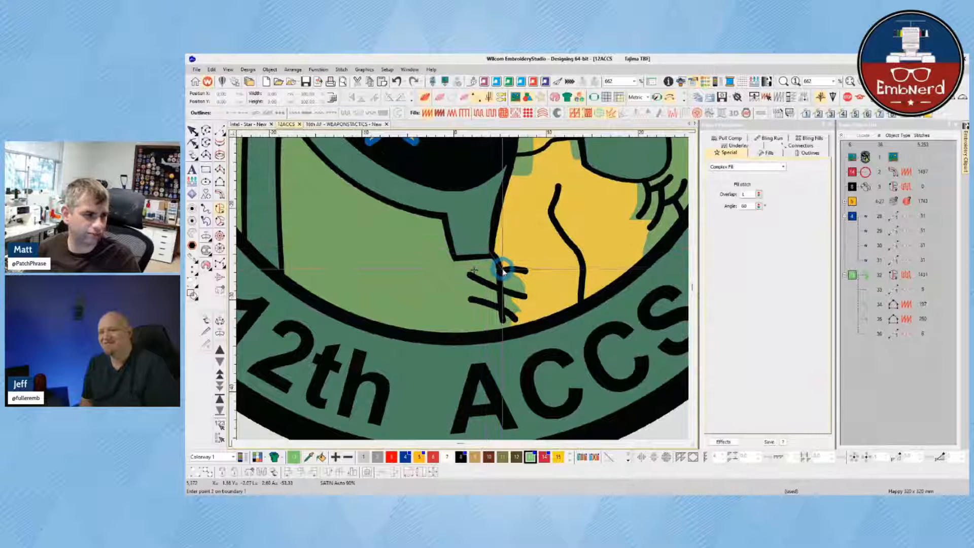
left_click(505, 264)
left_click(518, 277)
left_click(525, 296)
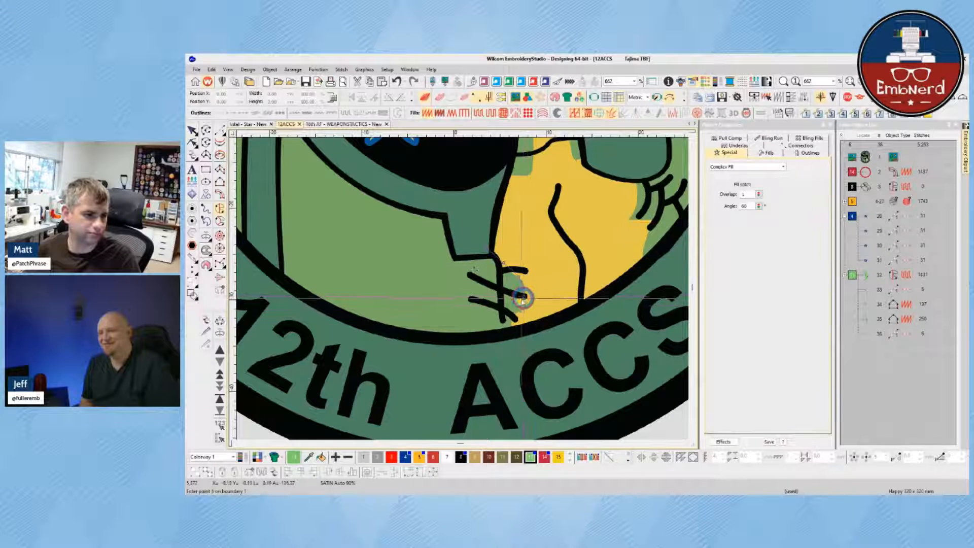
left_click(521, 309)
left_click(520, 326)
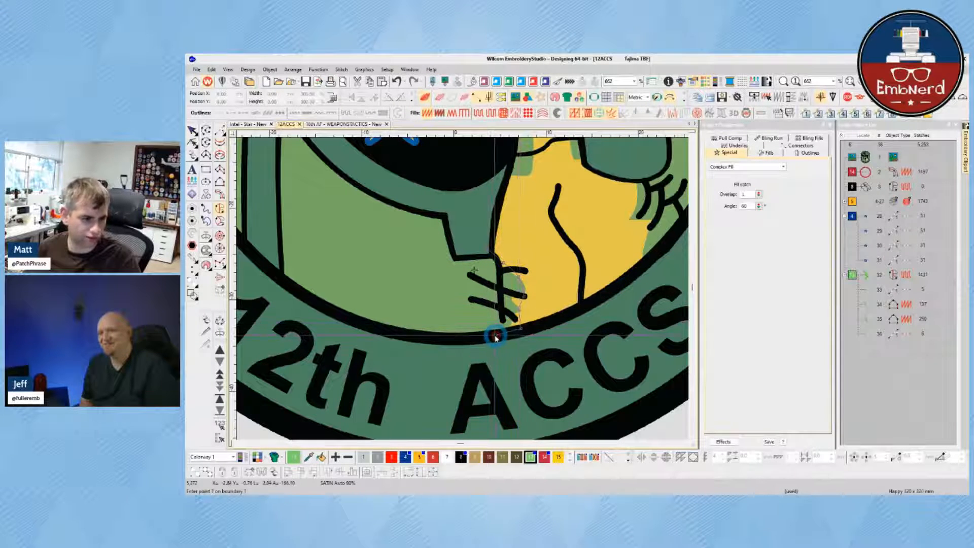
- Extend the large green fill's boundary along the red circular border up to the area's upper-left end
key("s")
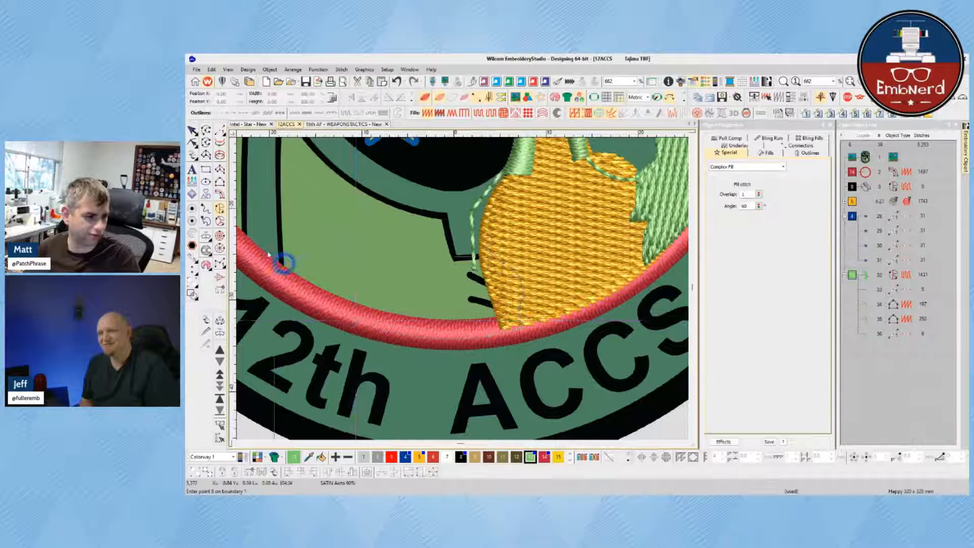
left_click(264, 253)
left_click(417, 319)
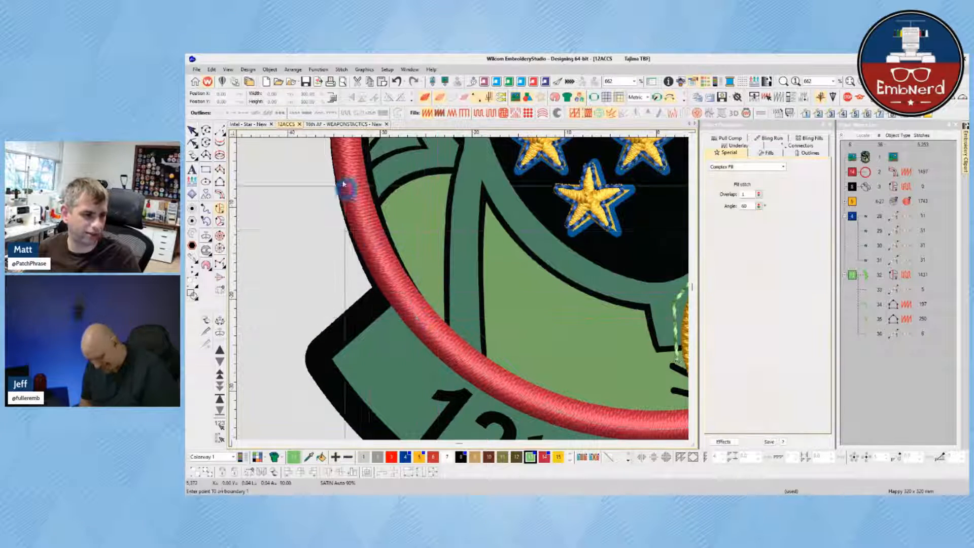
left_click_drag(345, 184, 411, 254)
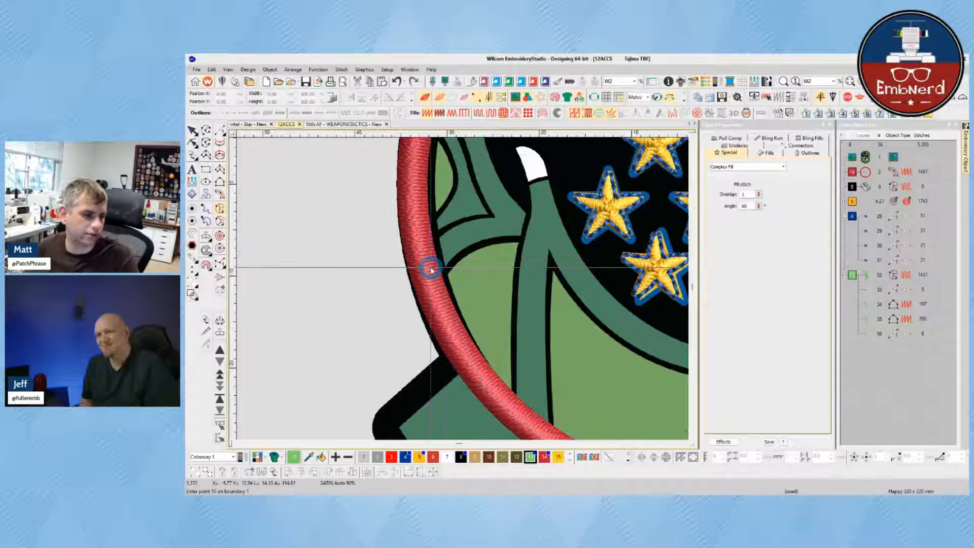
left_click(435, 279)
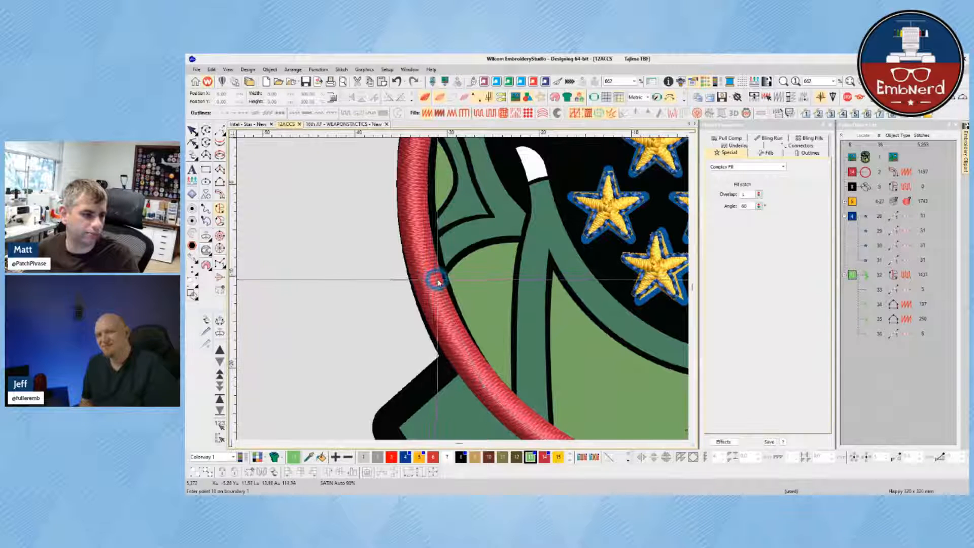
- Complete the large green area's boundary over its upper arch and back toward the belly, and convert the fill to Tatami
left_click(452, 244)
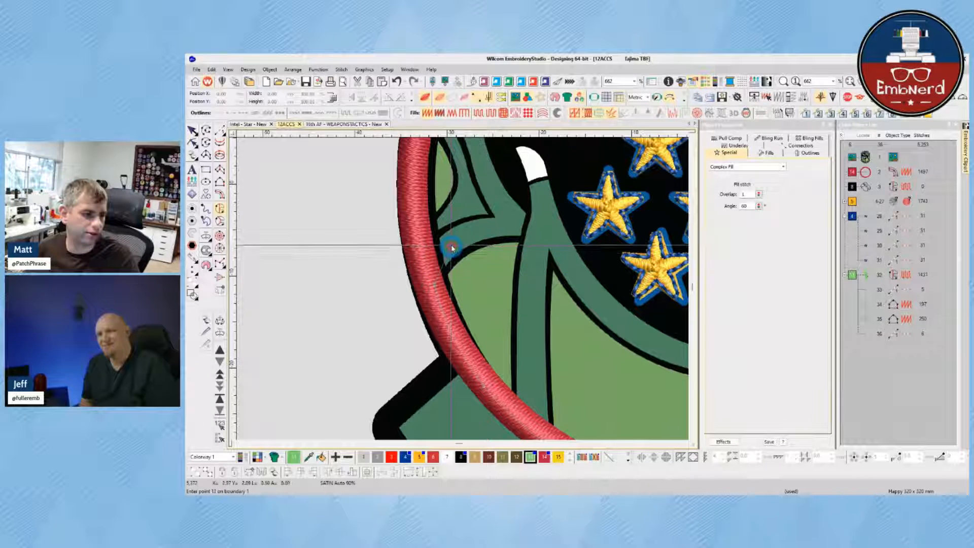
left_click(537, 232)
left_click(569, 261)
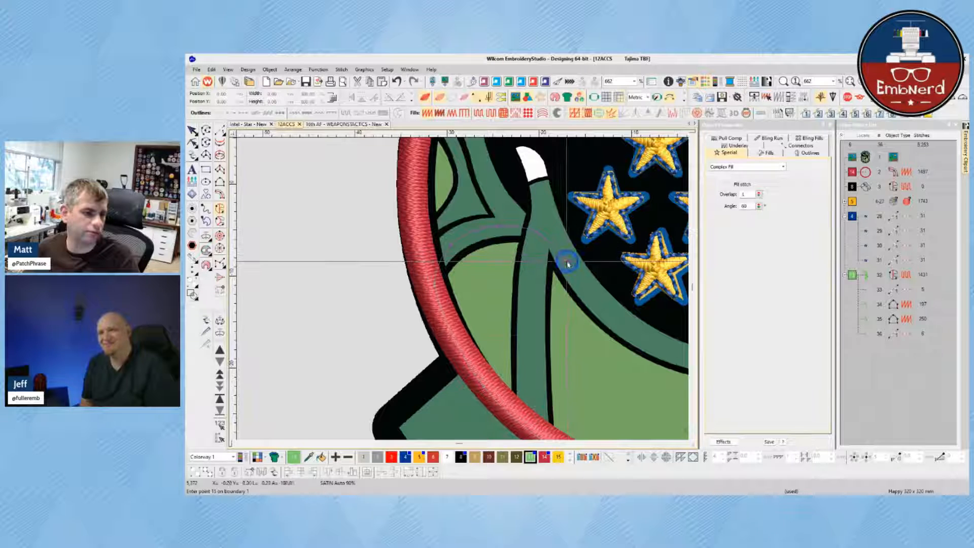
left_click(546, 307)
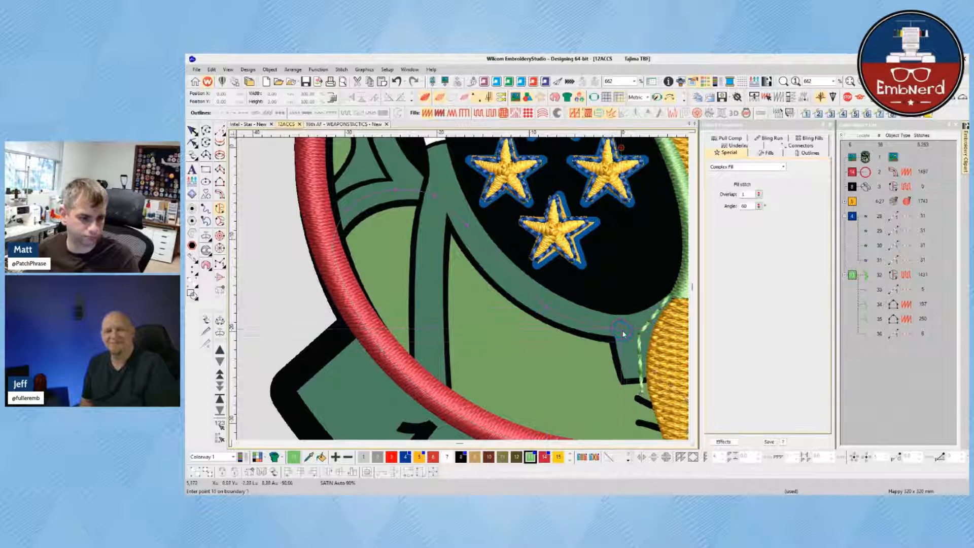
key("Return")
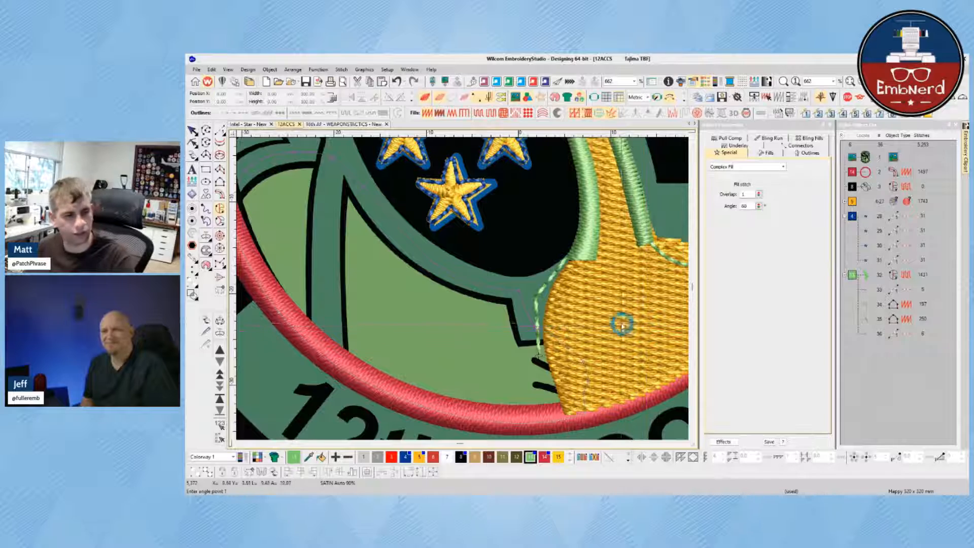
key("Return")
key("Escape")
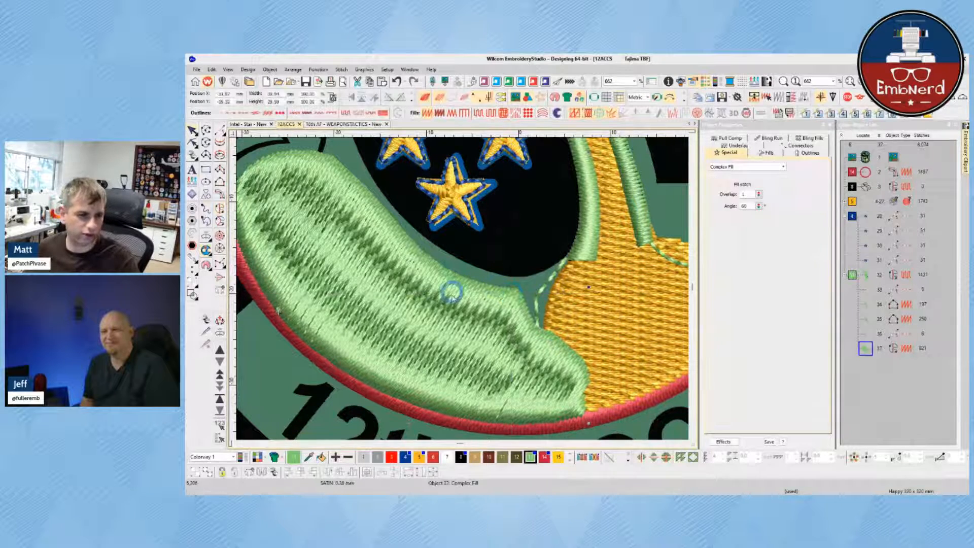
left_click(879, 112)
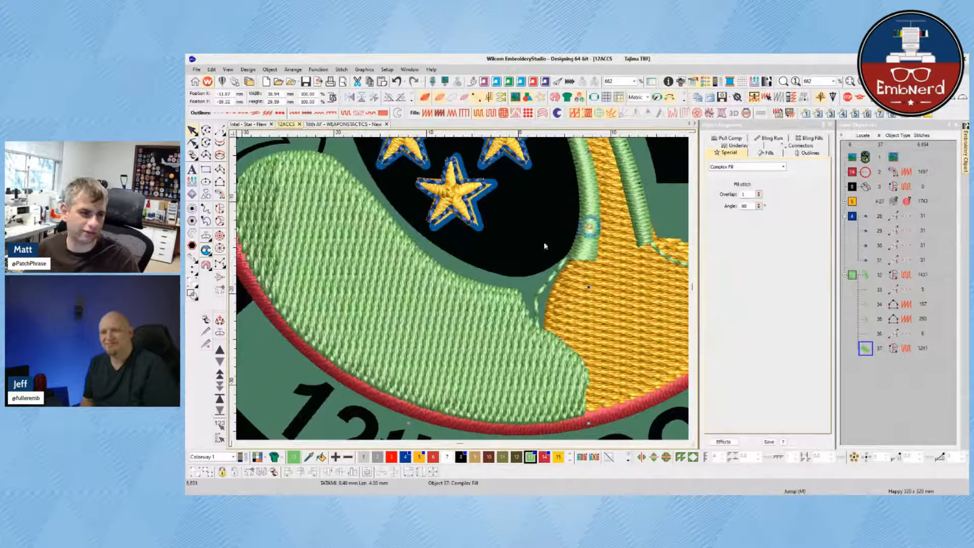
key("Escape")
- Digitize a short connecting run between the top of the large green fill and the small green patch at the left red border
scroll(341, 275, "down", 2)
scroll(390, 213, "up", 2)
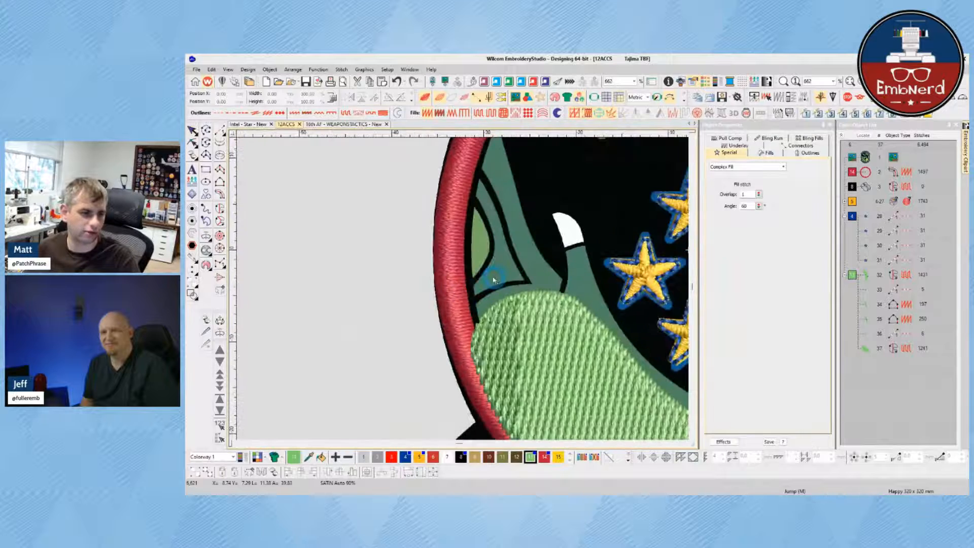
key("r")
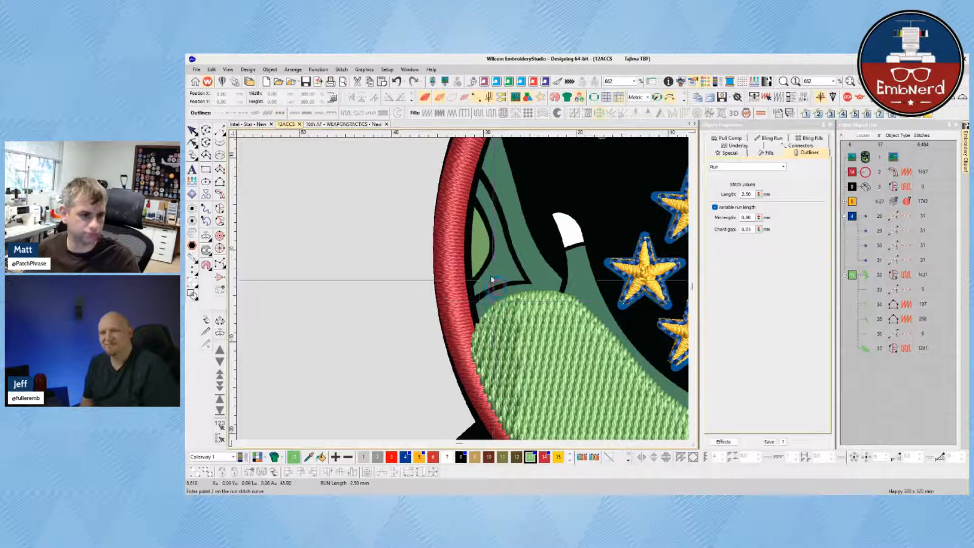
left_click(479, 248)
left_click(492, 272)
key("Return")
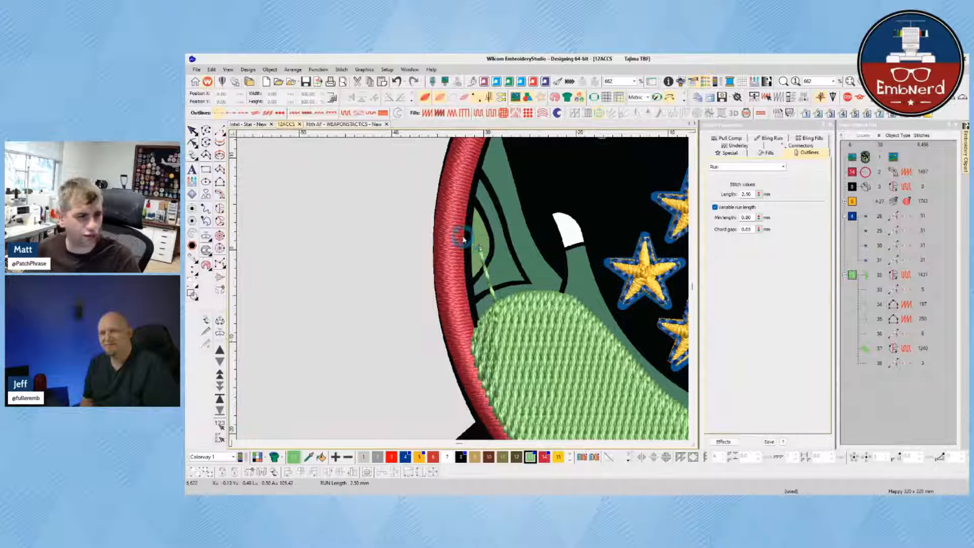
- Create a complex fill over the small green patch at the left border, overlapping its outer edge onto the red ring
key("t")
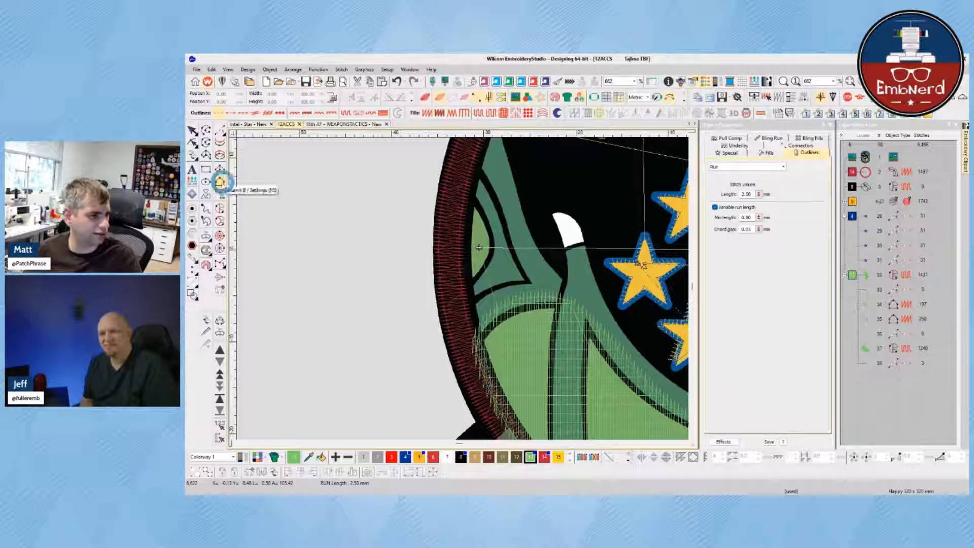
left_click(219, 208)
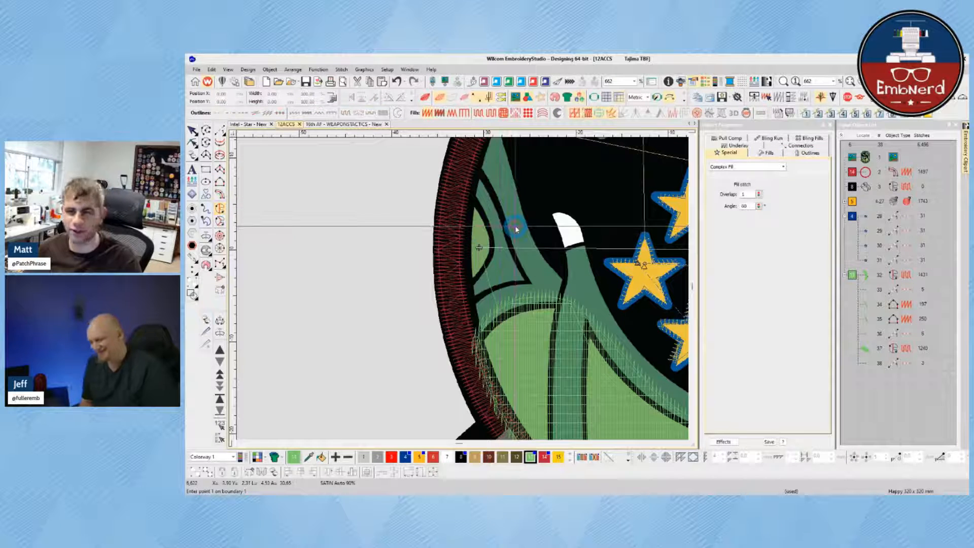
left_click(458, 181)
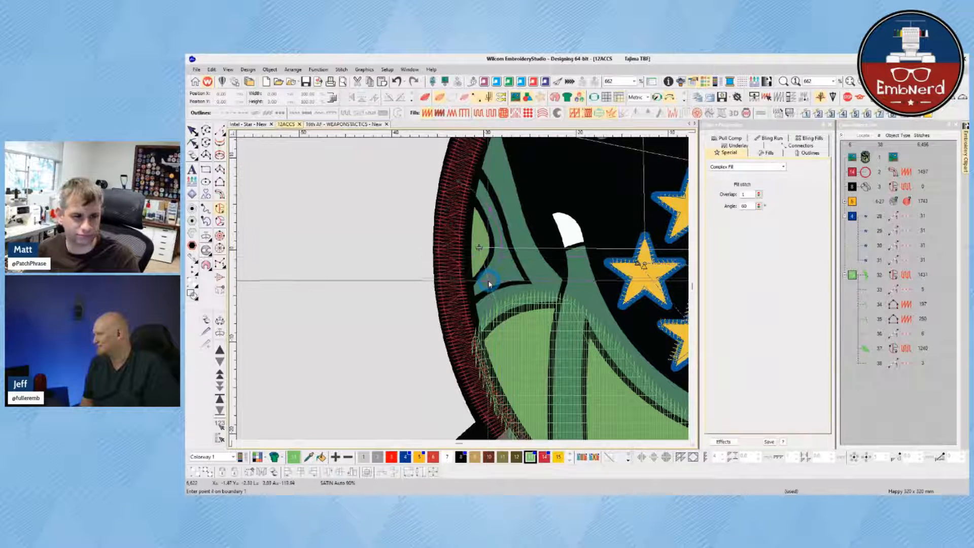
left_click(474, 290)
left_click(453, 306)
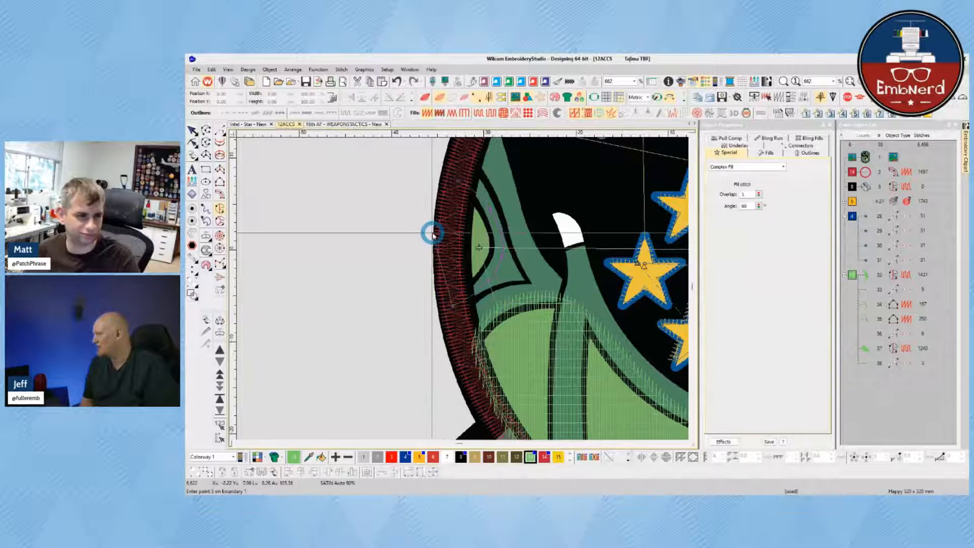
left_click(450, 207)
left_click(455, 200)
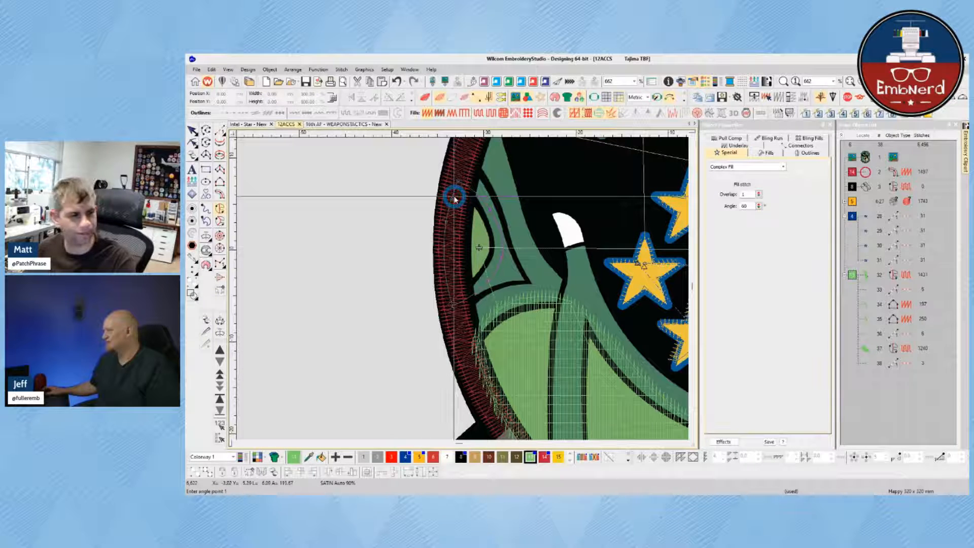
key("Return")
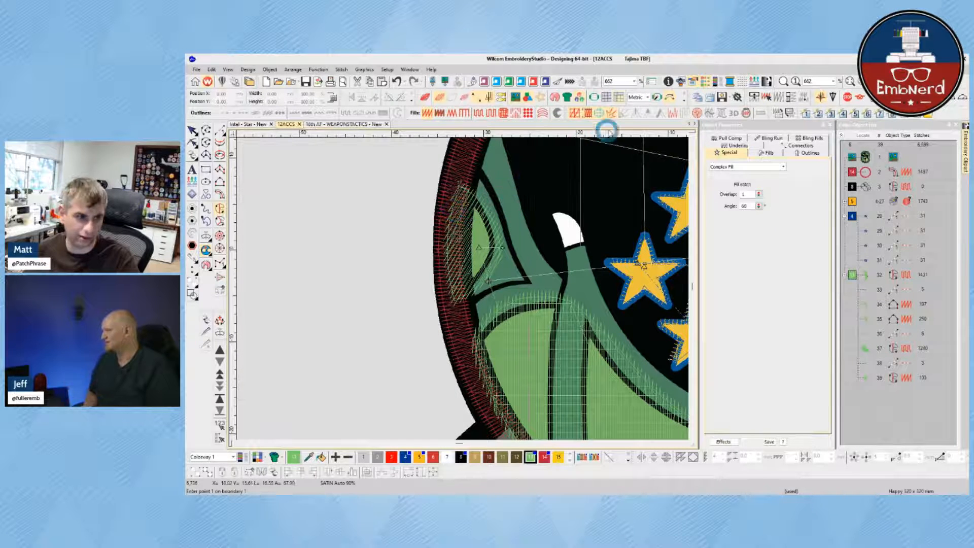
- Convert the small left patch's fill to Tatami and restore the realistic stitch view
key("Escape")
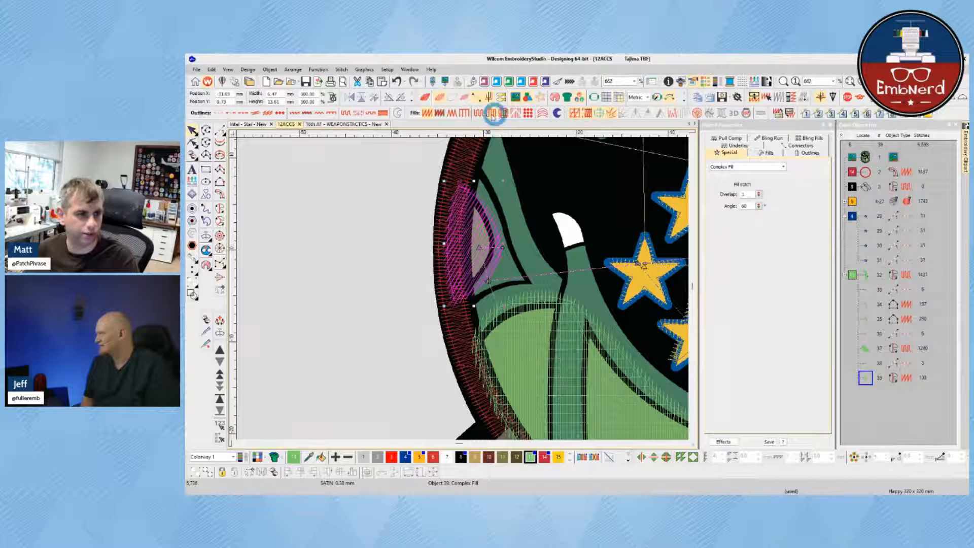
left_click(480, 115)
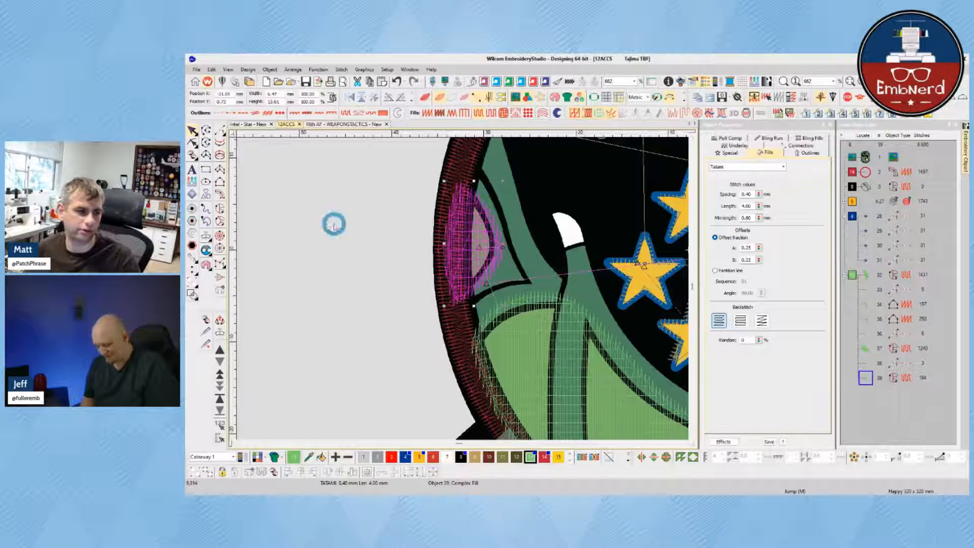
left_click(373, 209)
key("t")
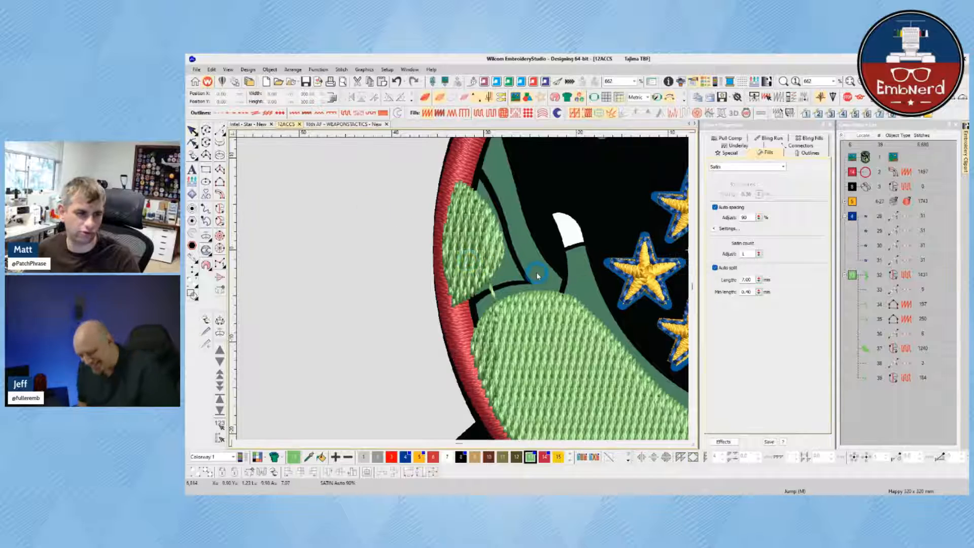
- Start a complex fill on the frills behind the dragon's head, tracing its outer edge down past the two small light green patches
scroll(537, 274, "down", 5)
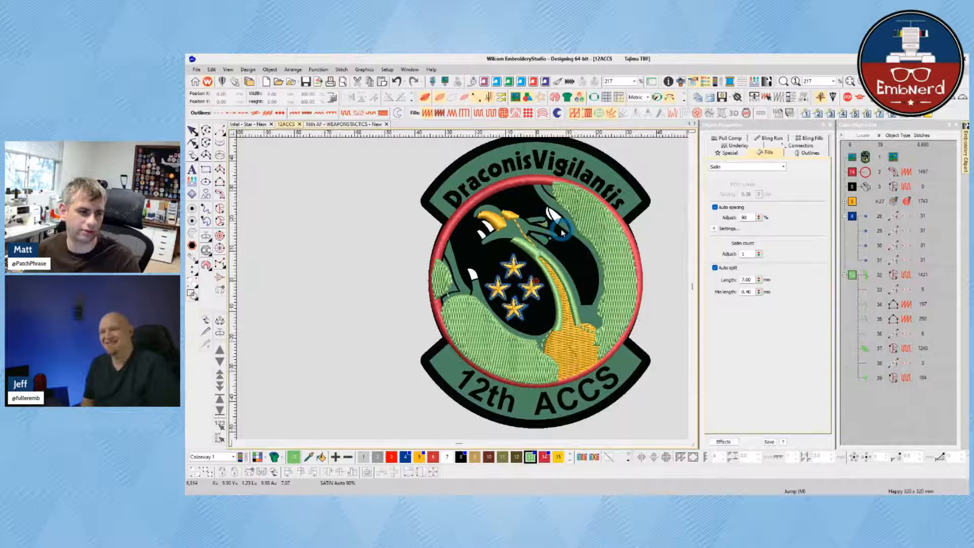
scroll(548, 248, "up", 3)
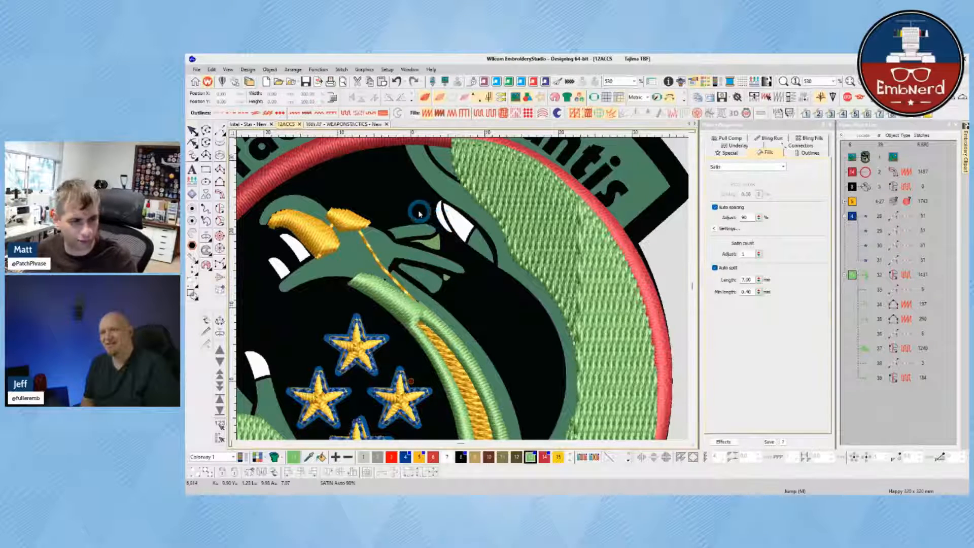
scroll(435, 262, "up", 1)
scroll(472, 311, "up", 1)
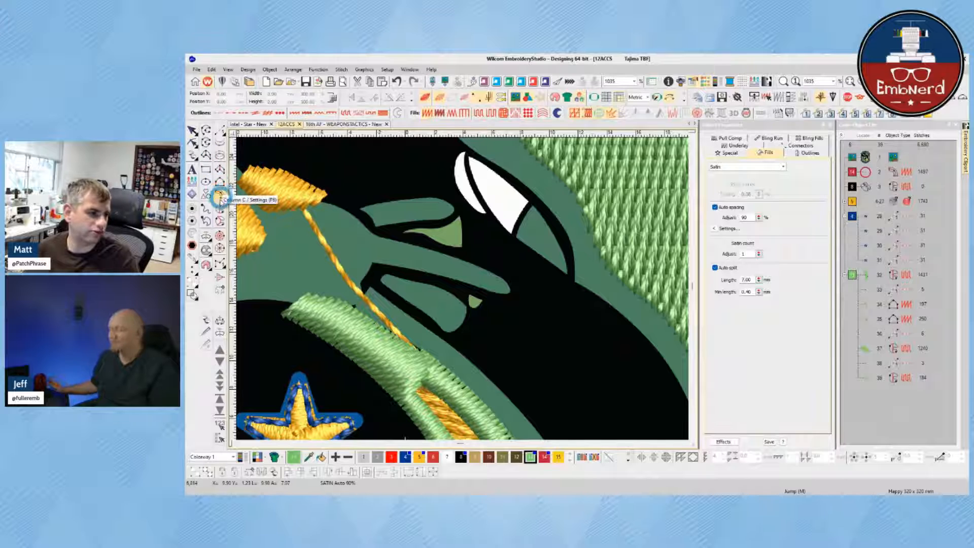
left_click(221, 201)
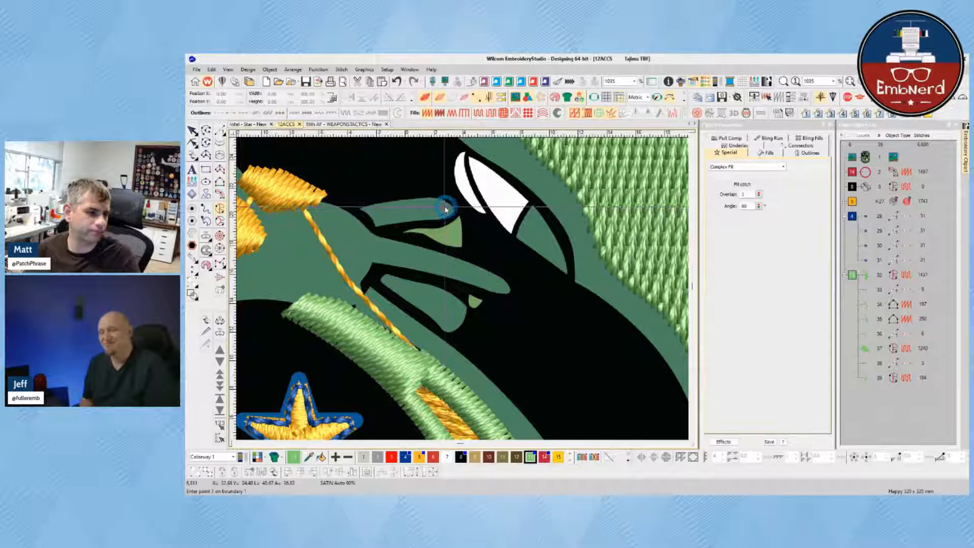
left_click(461, 214)
left_click(460, 219)
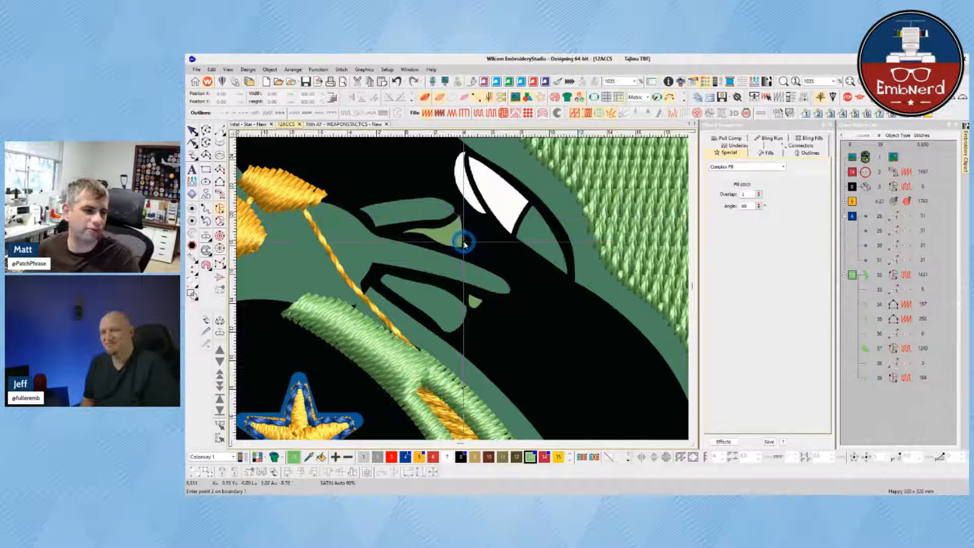
left_click(464, 245)
left_click(474, 275)
left_click(487, 298)
left_click(482, 305)
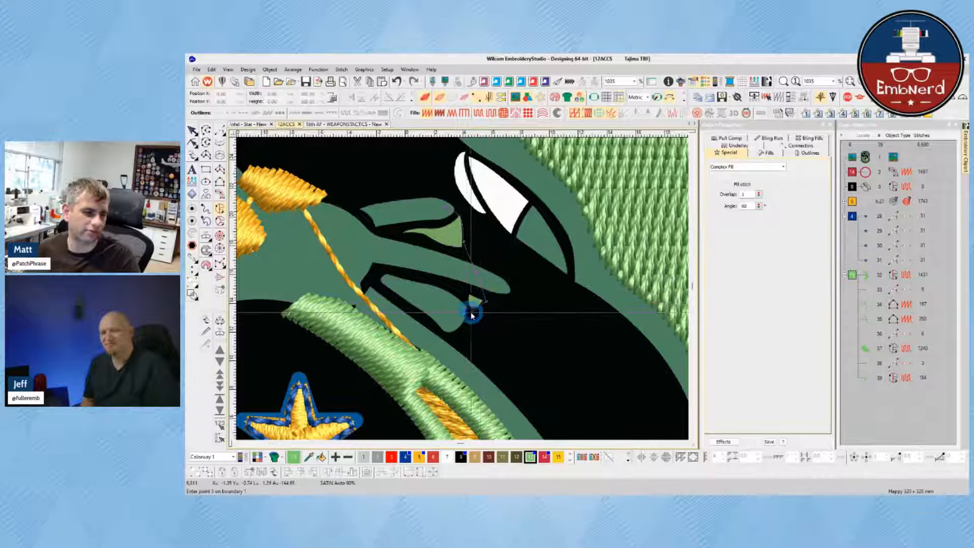
- Trace the frill fill's inner edge back around the upper patch to the starting area and generate the fill
left_click(463, 308)
left_click(452, 292)
left_click(440, 264)
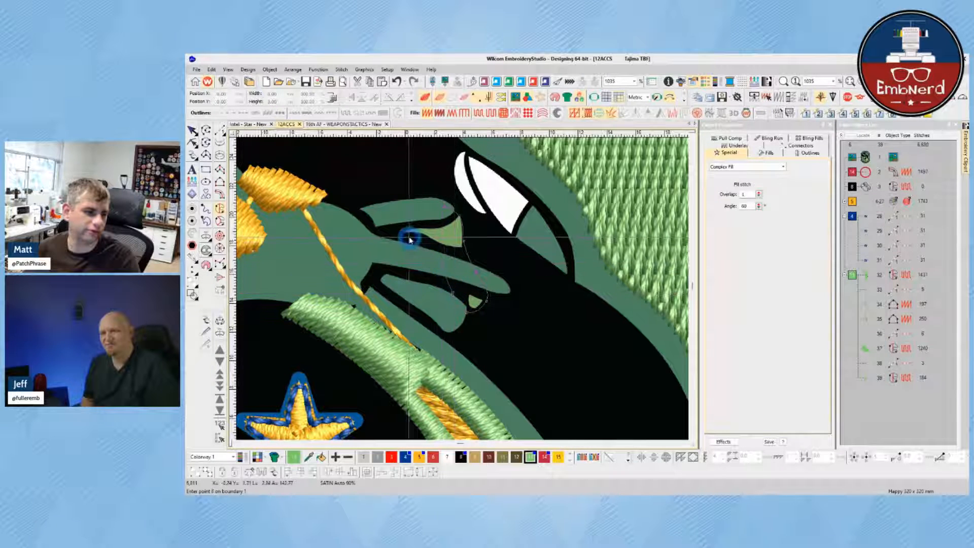
left_click(381, 233)
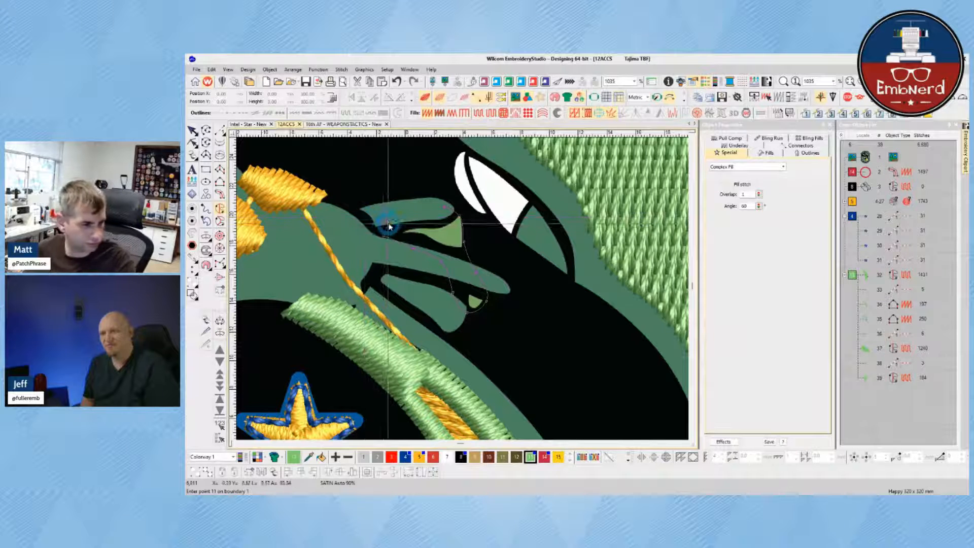
left_click(384, 219)
left_click(424, 208)
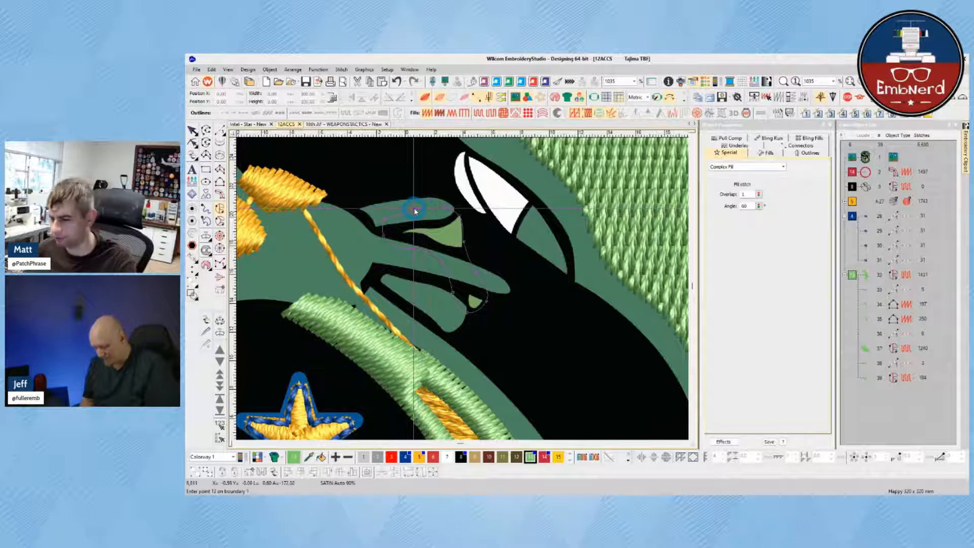
key("Return")
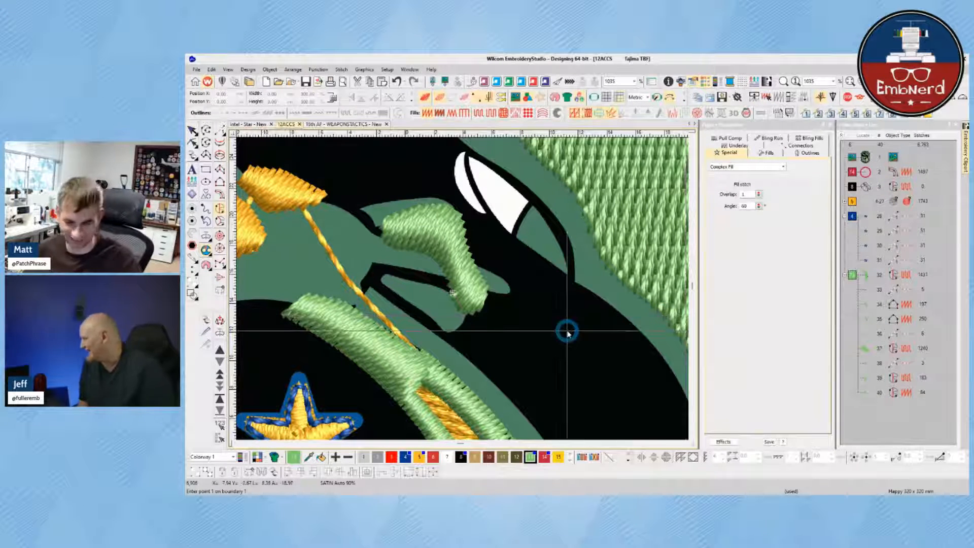
- Convert the head frill's complex fill to Tatami with a 90-degree stitch angle
key("h")
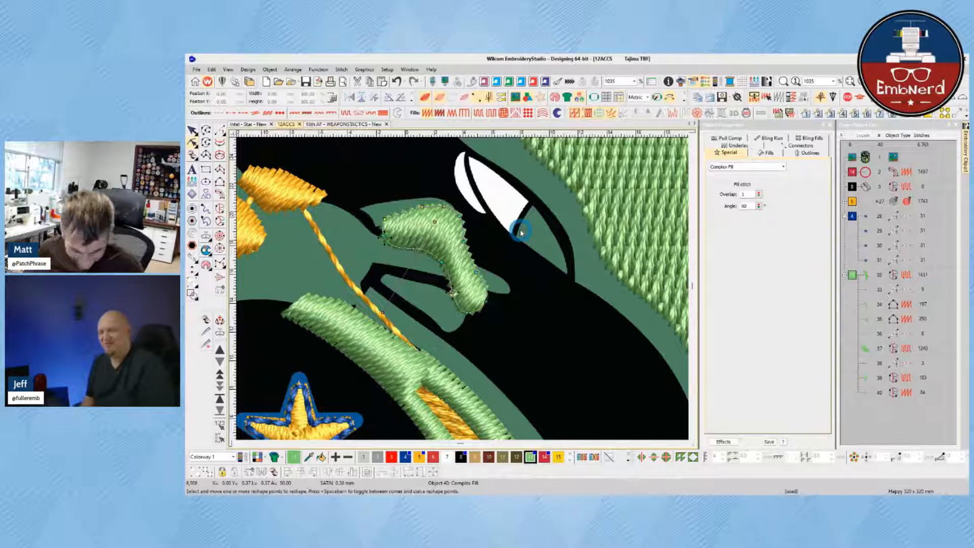
left_click(886, 114)
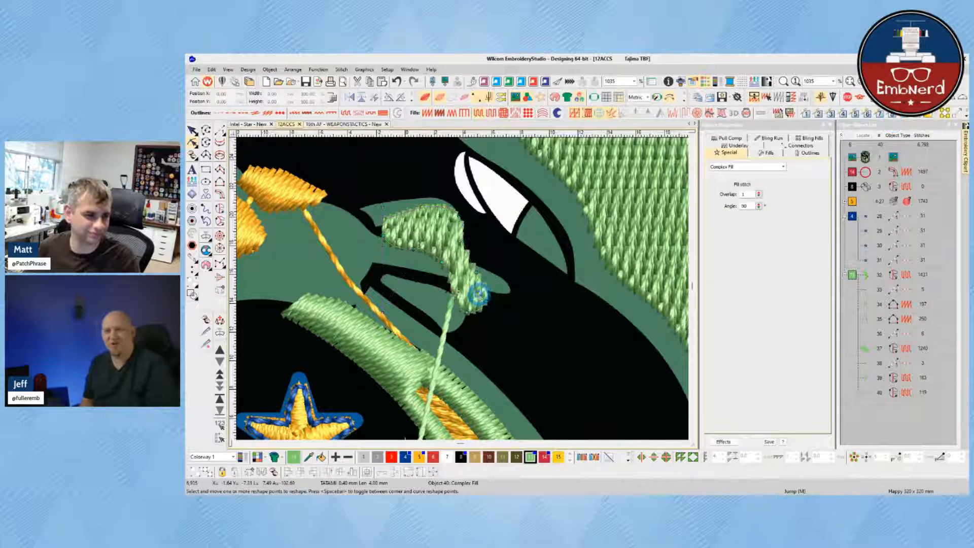
key("Escape")
- Digitize two short connecting runs between the neck's satin column and the head frill fill, one up and one back down
scroll(480, 294, "down", 3)
scroll(464, 293, "up", 1)
key("space")
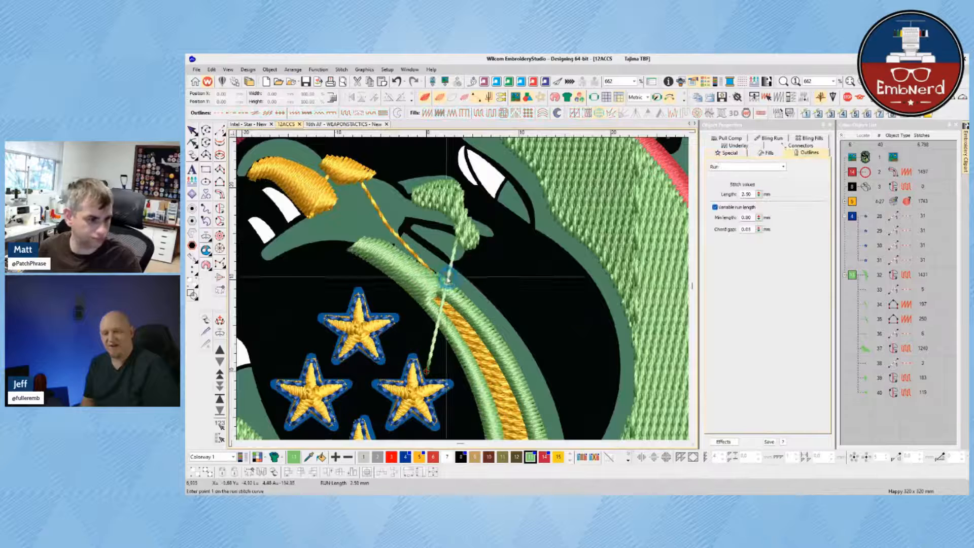
left_click(440, 274)
left_click(449, 225)
key("Return")
left_click(429, 203)
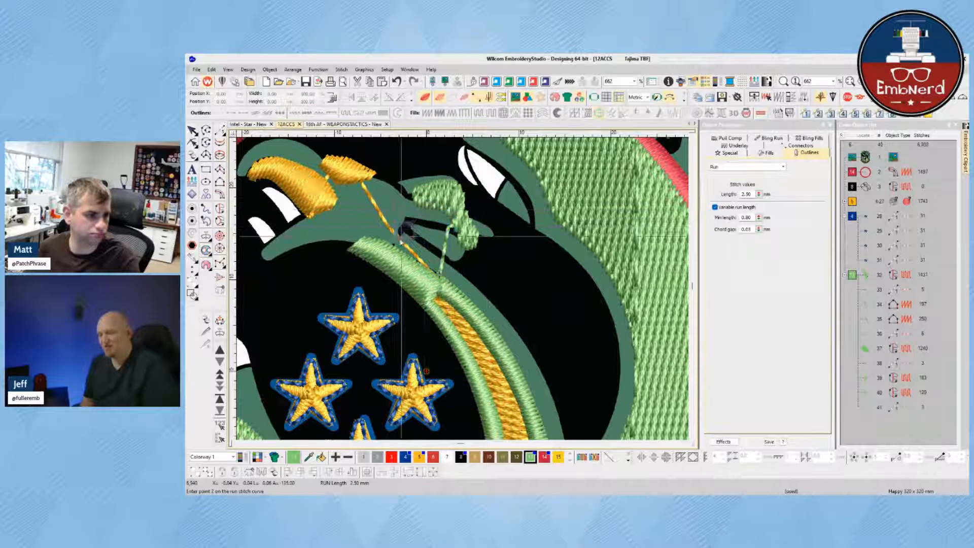
left_click(396, 249)
key("Return")
key("Escape")
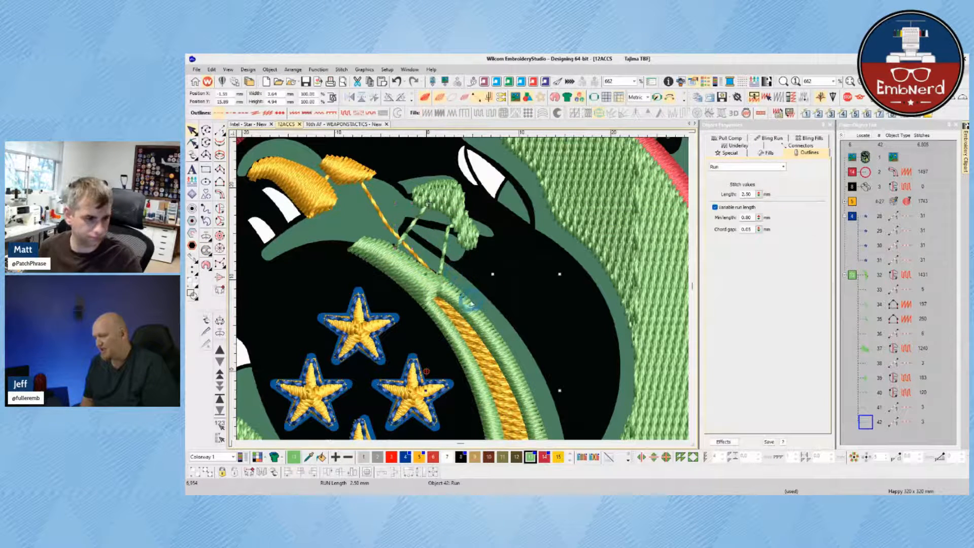
- Resequence the neck satin column, the two connecting runs and the frill fill so they stitch consecutively
left_click(453, 293)
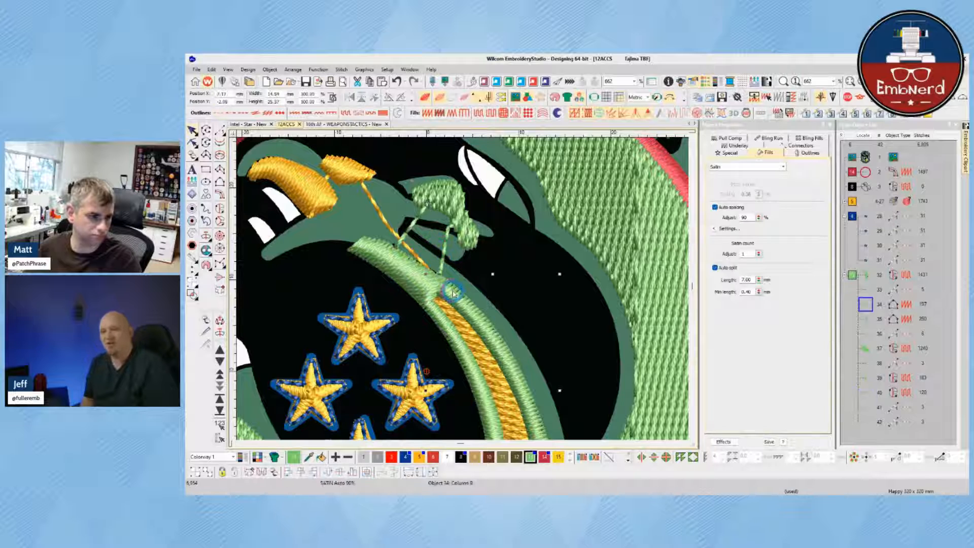
left_click(446, 251, "ctrl")
left_click(419, 218, "ctrl")
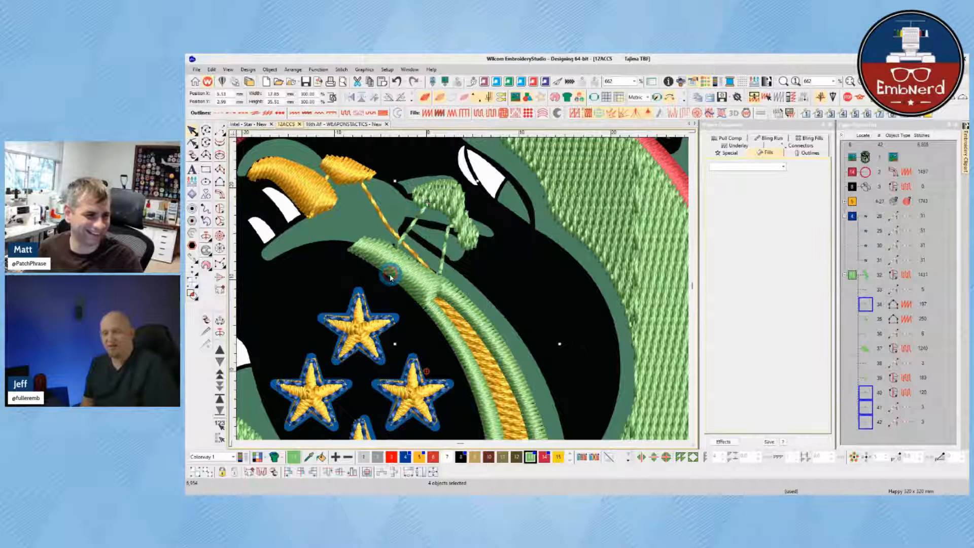
left_click(220, 424)
key("Escape")
- Review the green stitching across the patch and check the frill fill's tatami settings
scroll(459, 296, "down", 4)
scroll(460, 284, "up", 4)
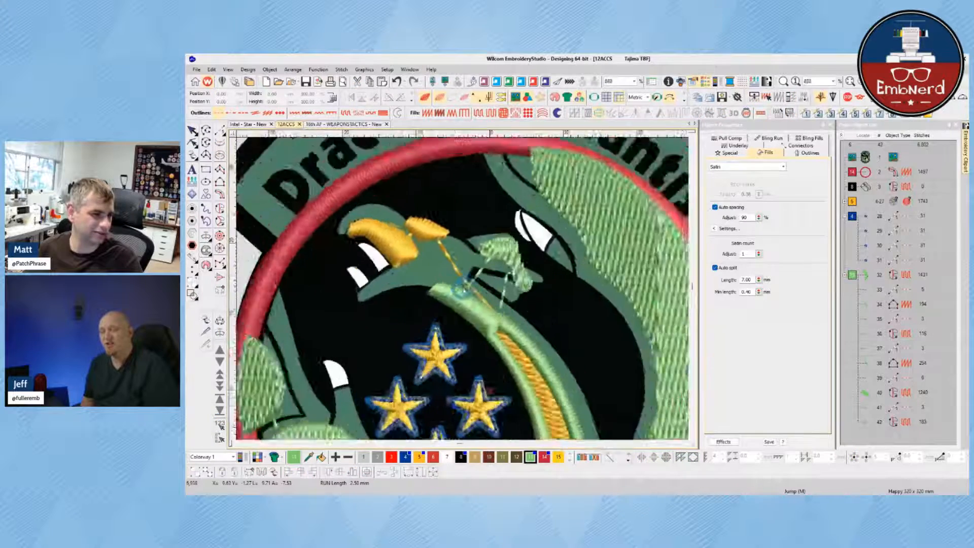
scroll(459, 287, "down", 4)
scroll(459, 287, "up", 2)
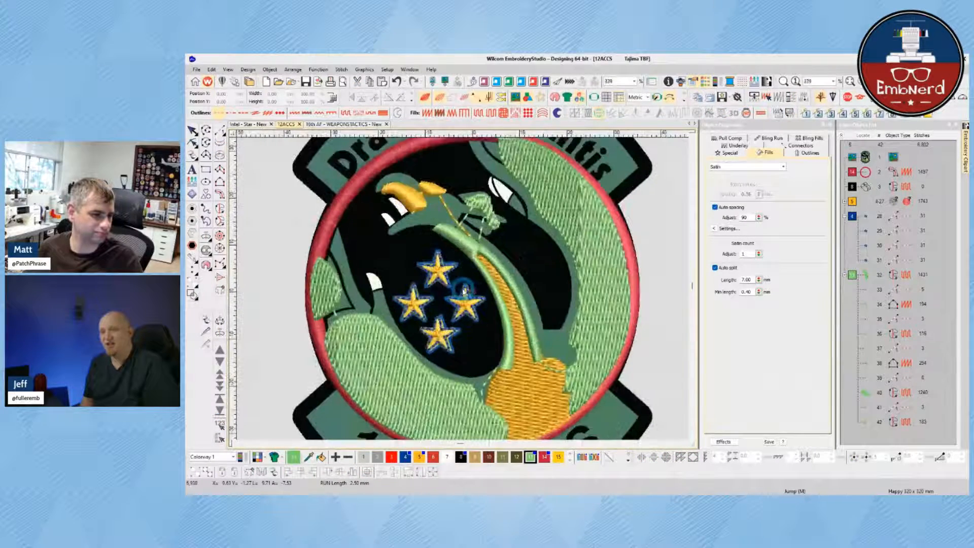
left_click(480, 202)
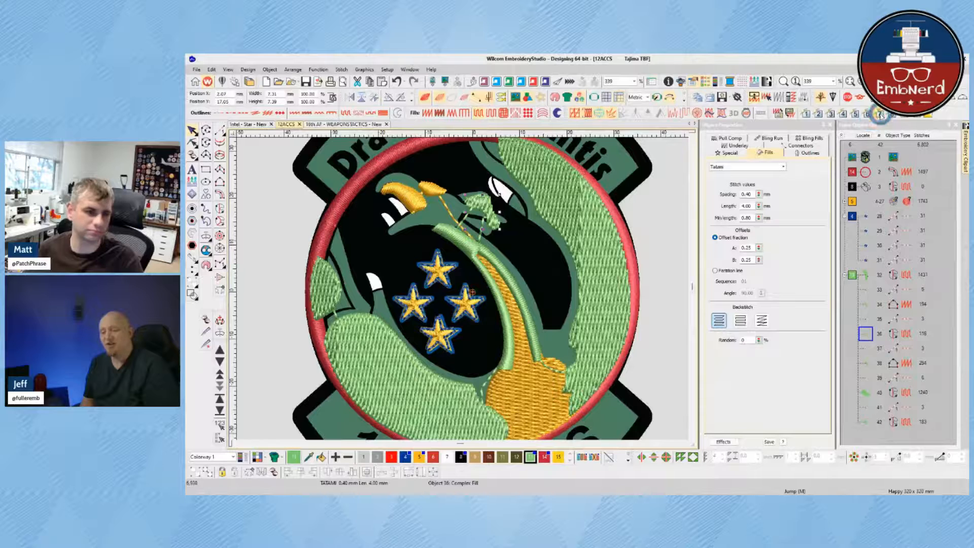
left_click(473, 267)
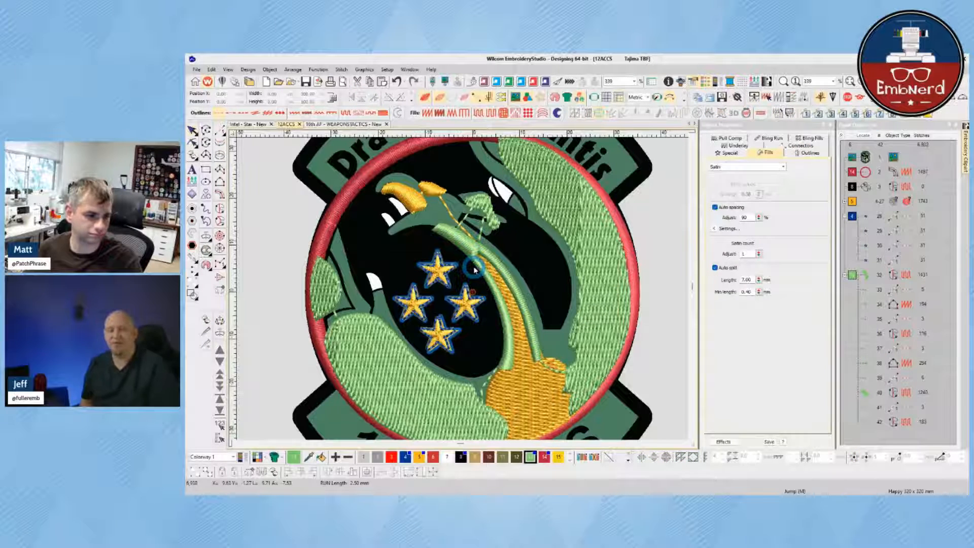
scroll(491, 333, "down", 1)
- Hide the stitches and start a tan Column B satin on the white claw at the left wing's tip, tracing its left side
key("s")
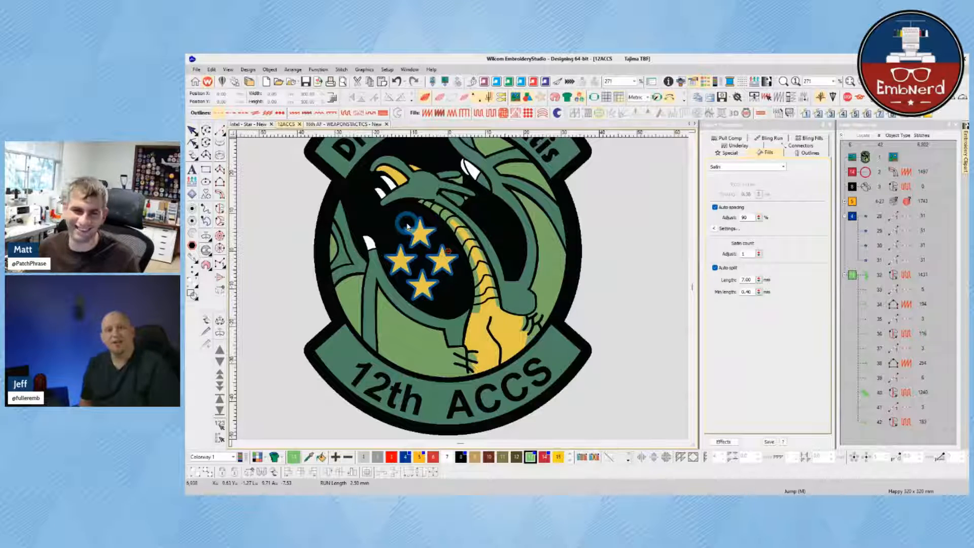
scroll(372, 185, "up", 2)
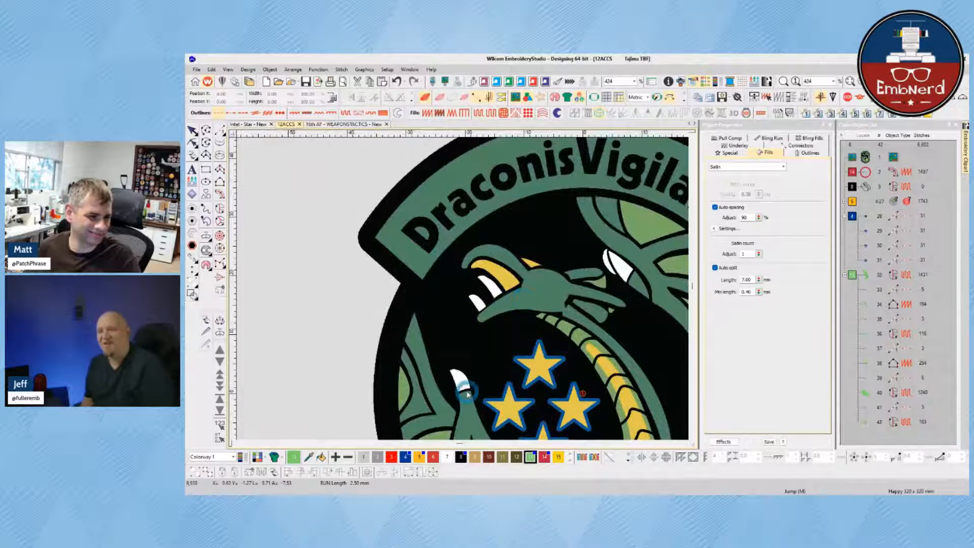
left_click(220, 183)
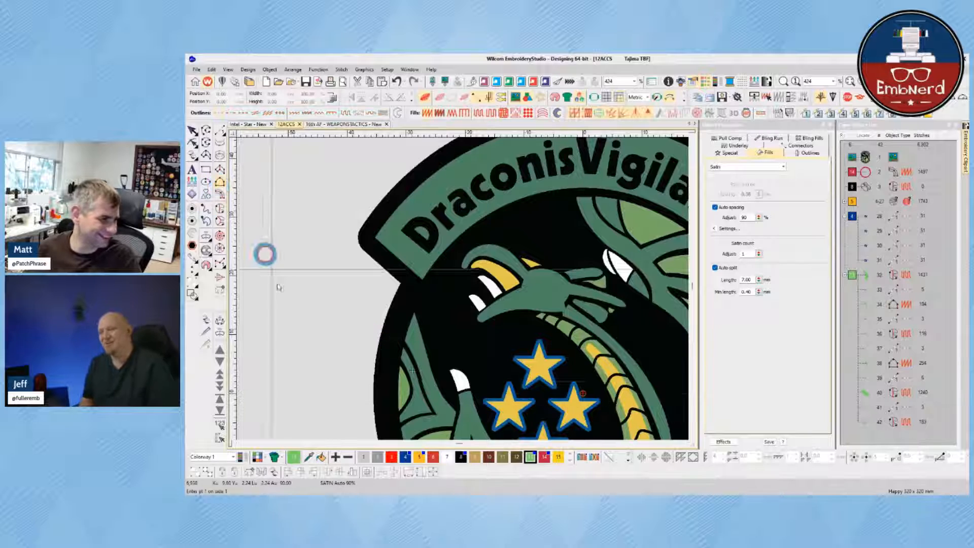
left_click(475, 457)
scroll(460, 380, "up", 1)
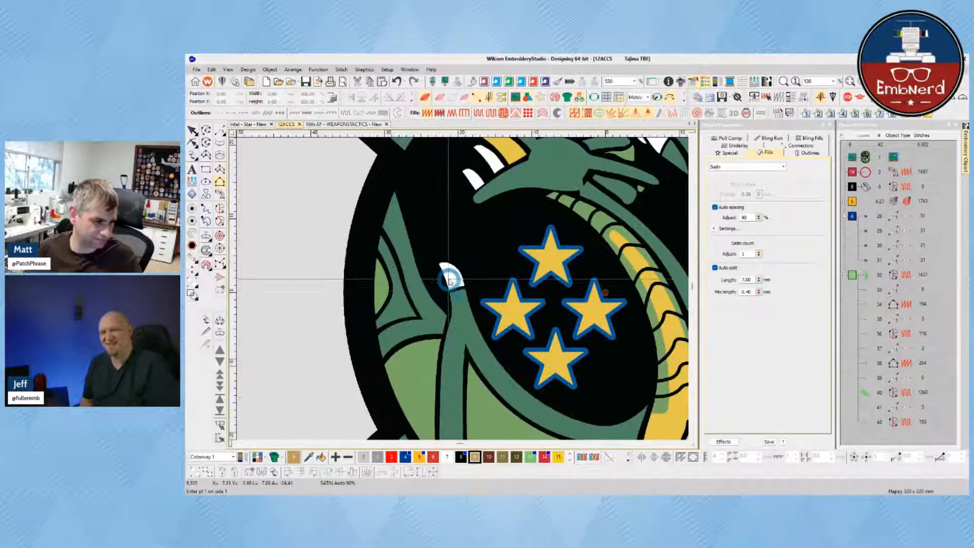
left_click(449, 281)
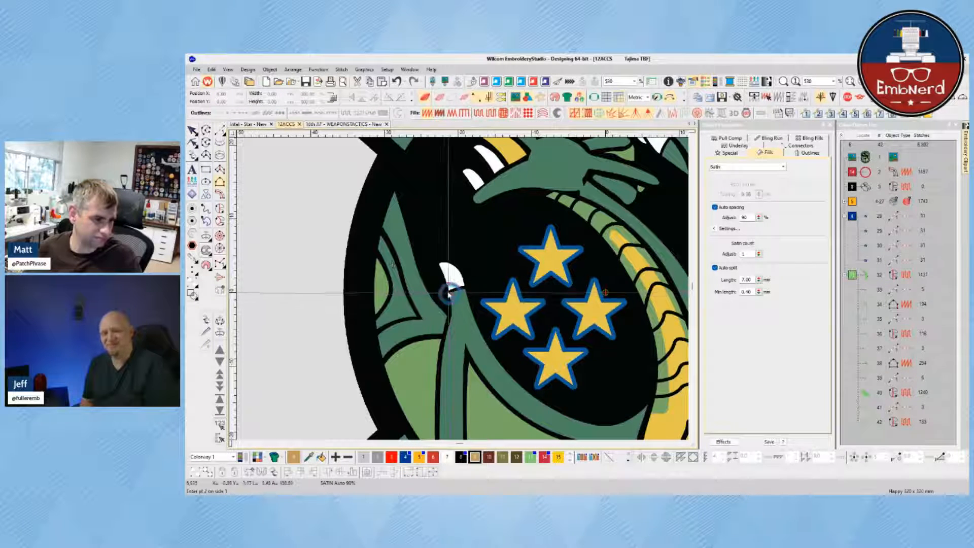
left_click(449, 292)
left_click(440, 264)
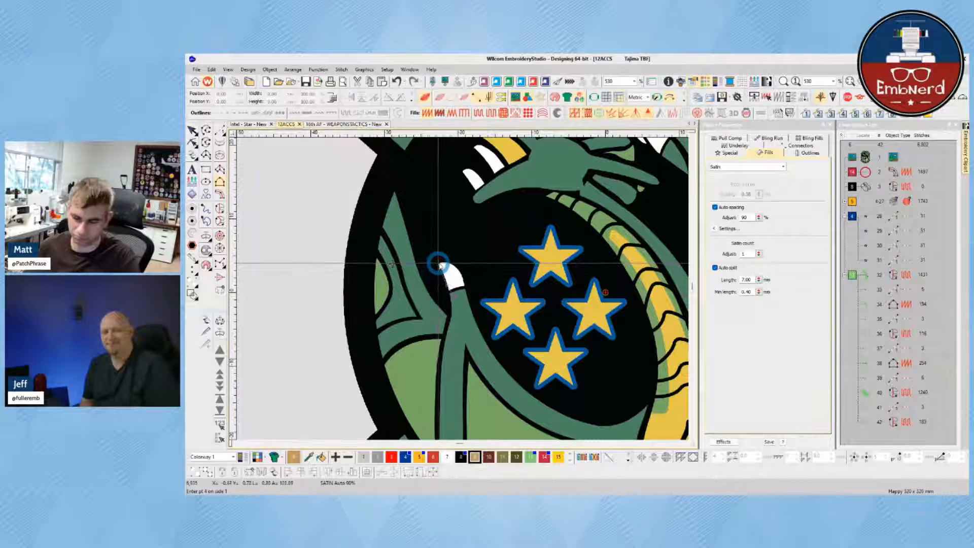
left_click(439, 264)
key("Return")
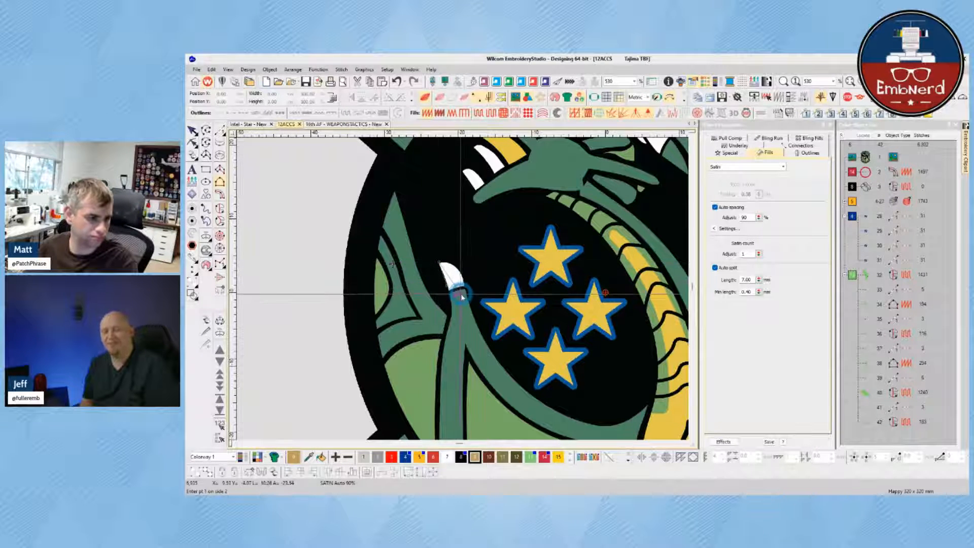
- Trace the right side of the wing claw from base to tip, generate the satin column and show the stitches again
left_click(464, 292)
left_click(464, 285)
left_click(460, 272)
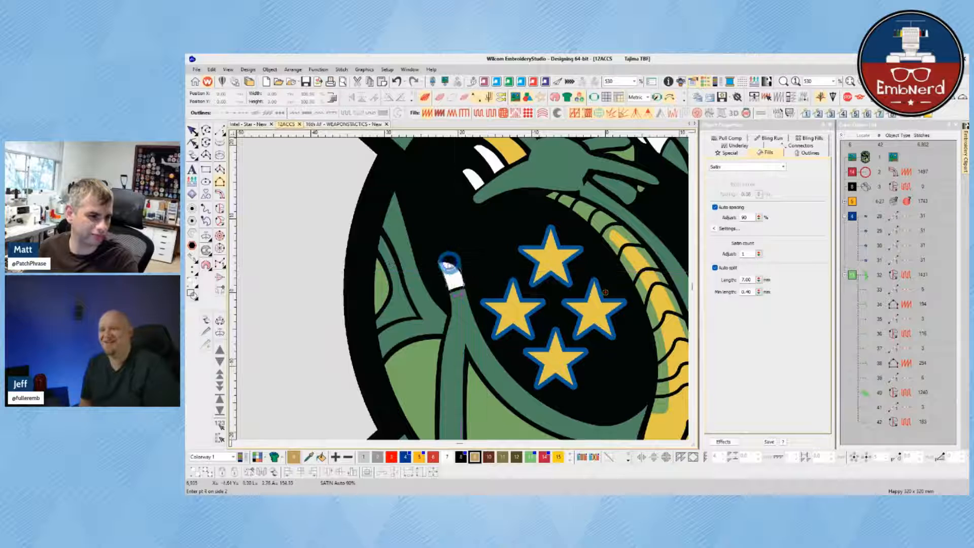
left_click(447, 261)
key("Return")
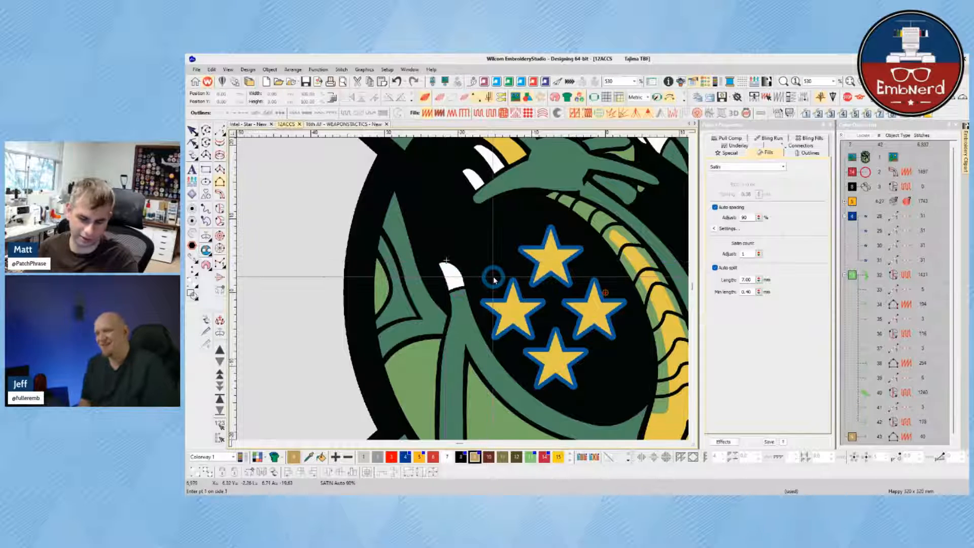
key("s")
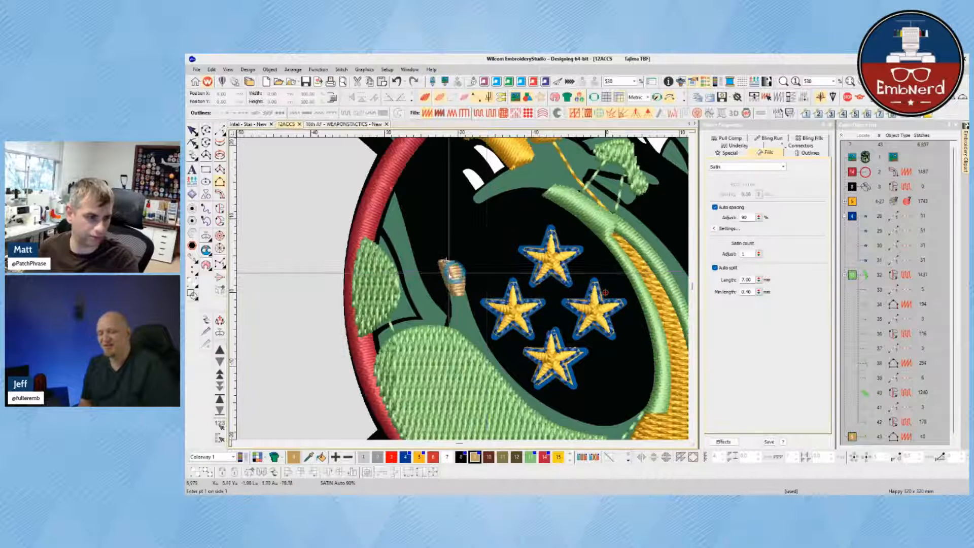
- Recolor the left wing claw's satin column white and adjust its outline with the reshape points
key("Escape")
left_click(445, 459)
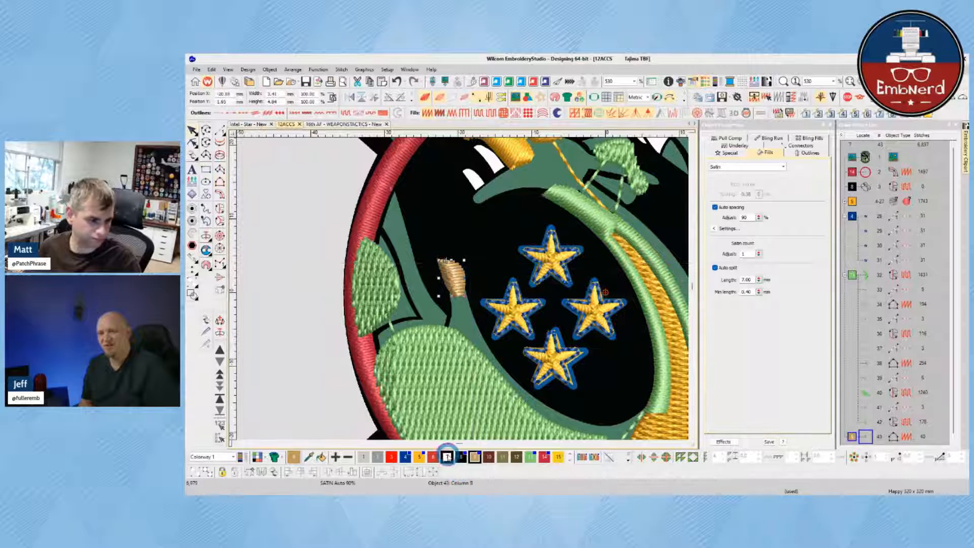
scroll(475, 254, "down", 1)
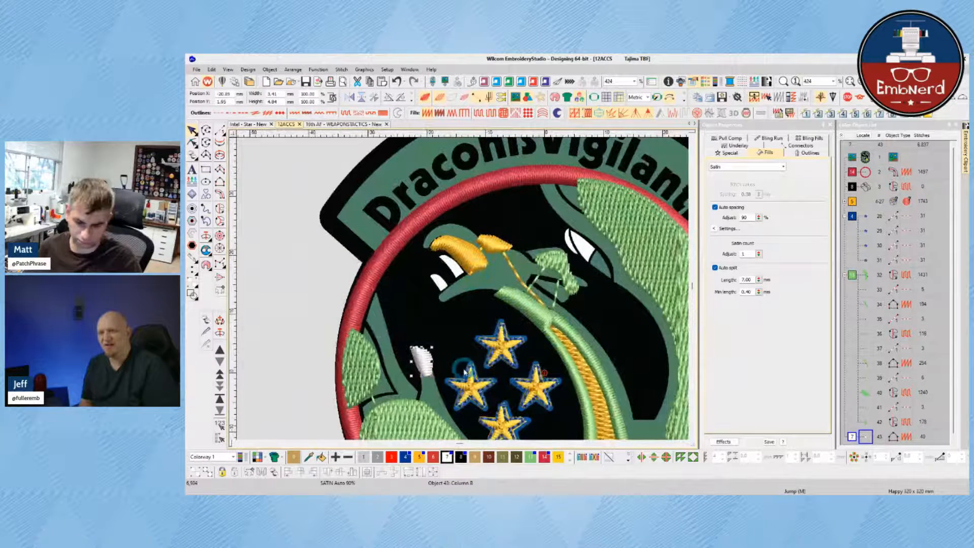
key("h")
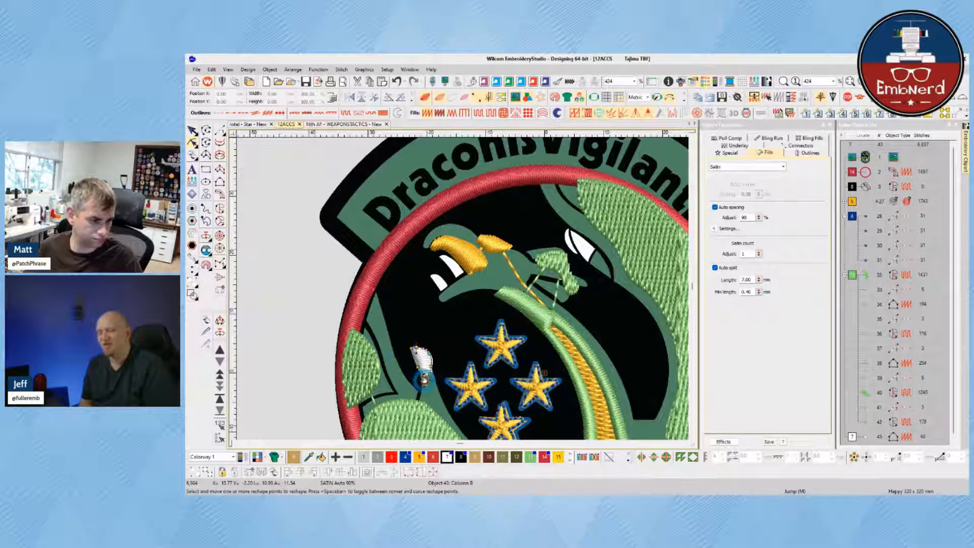
left_click_drag(416, 359, 430, 359)
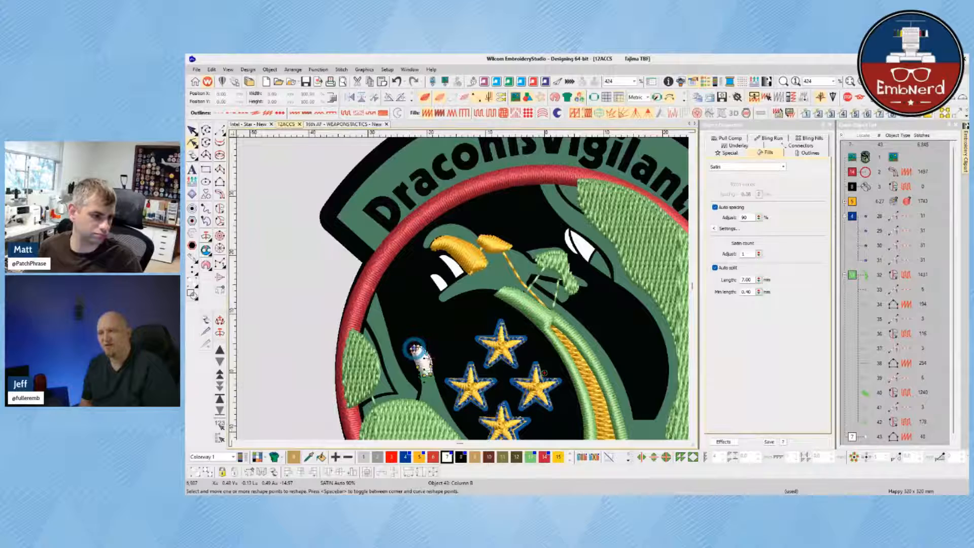
key("Escape")
scroll(420, 352, "up", 3)
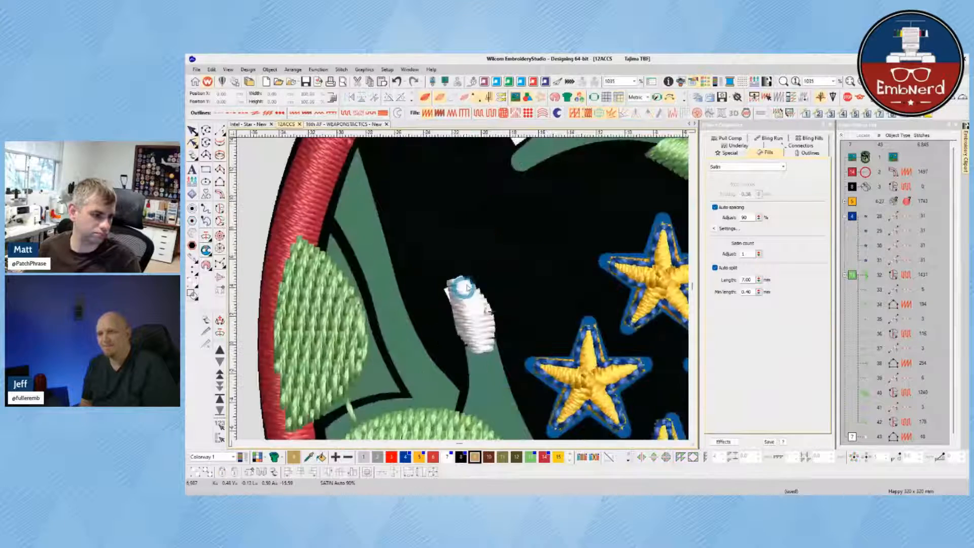
- Digitize a tan Column B satin over the larger white section of the upper right claw, tracing its inner edge, then its outer edge
scroll(480, 281, "down", 2)
scroll(514, 235, "down", 1)
scroll(466, 287, "up", 3)
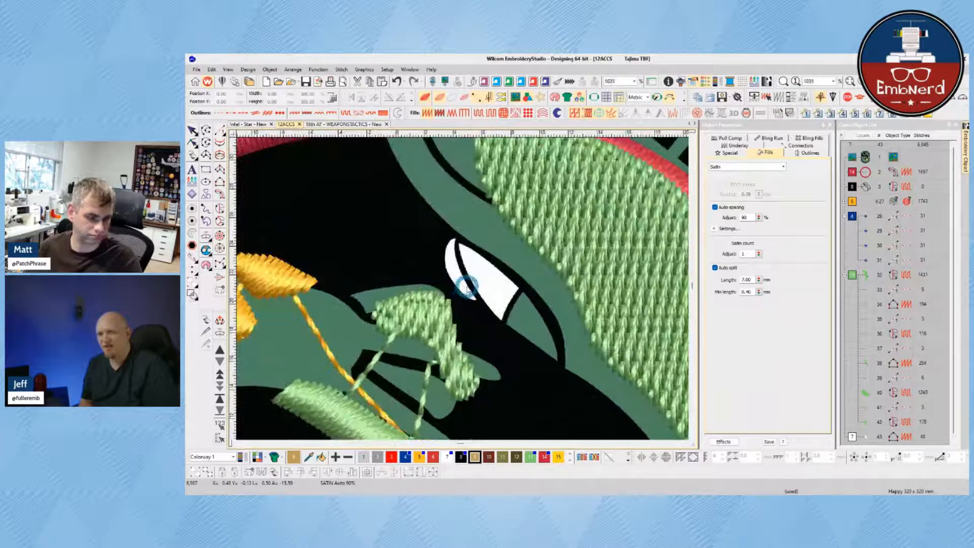
scroll(443, 300, "up", 1)
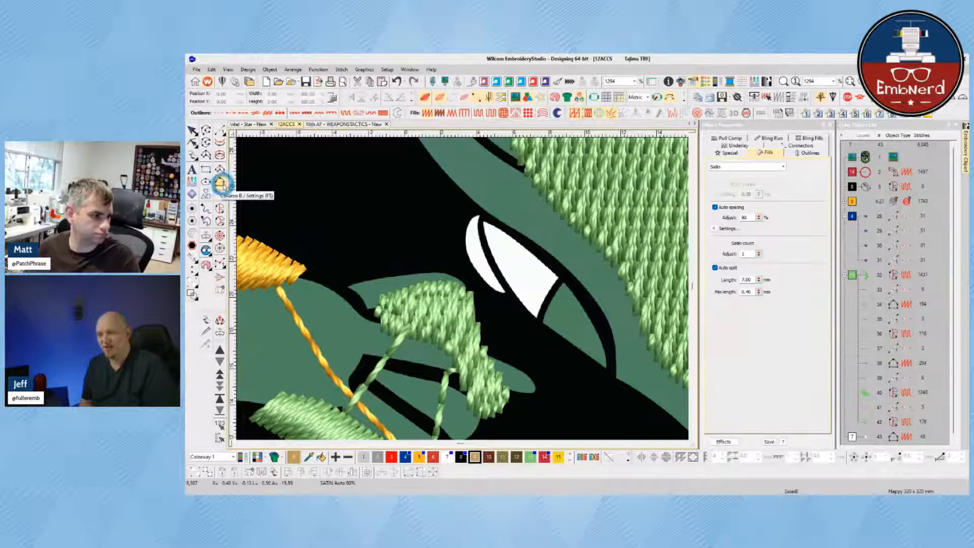
left_click(220, 182)
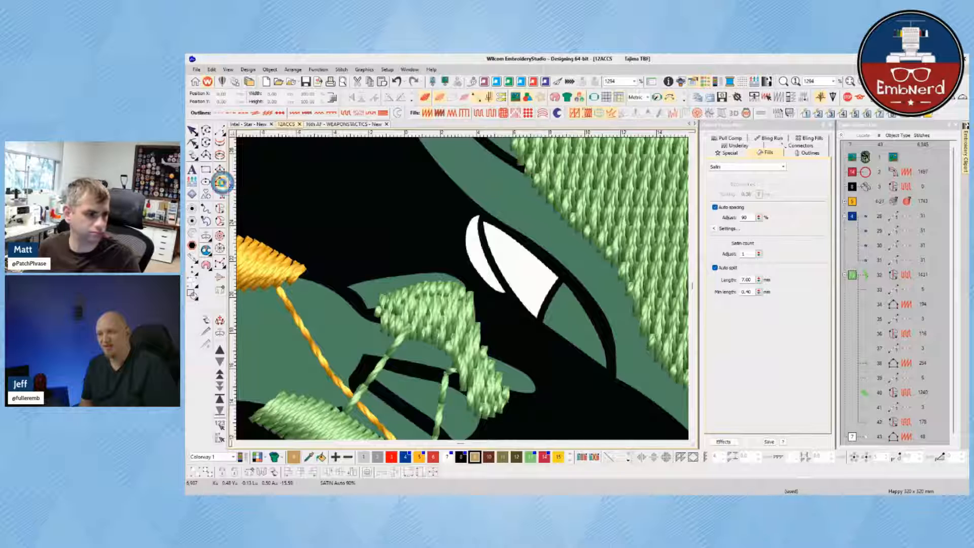
left_click(546, 320)
left_click(513, 287)
left_click(487, 235)
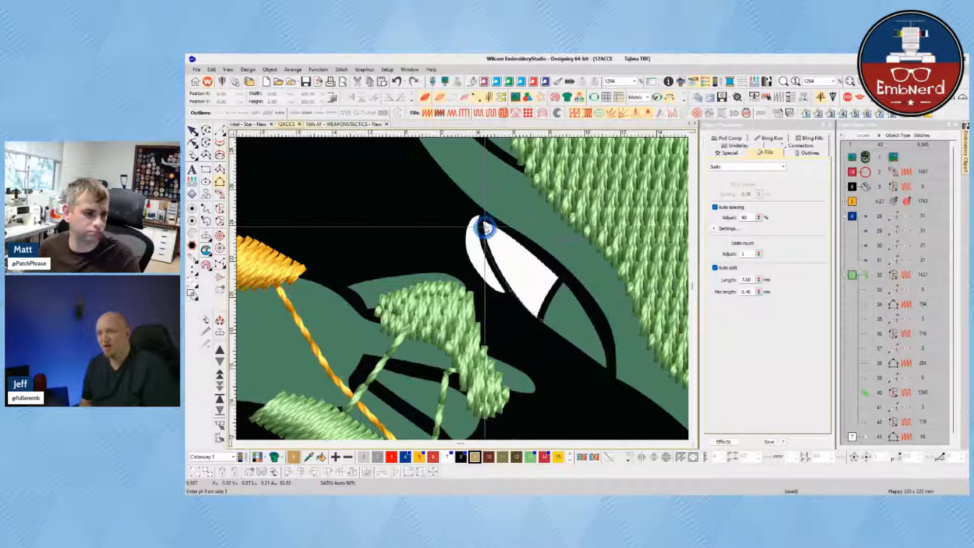
left_click(481, 220)
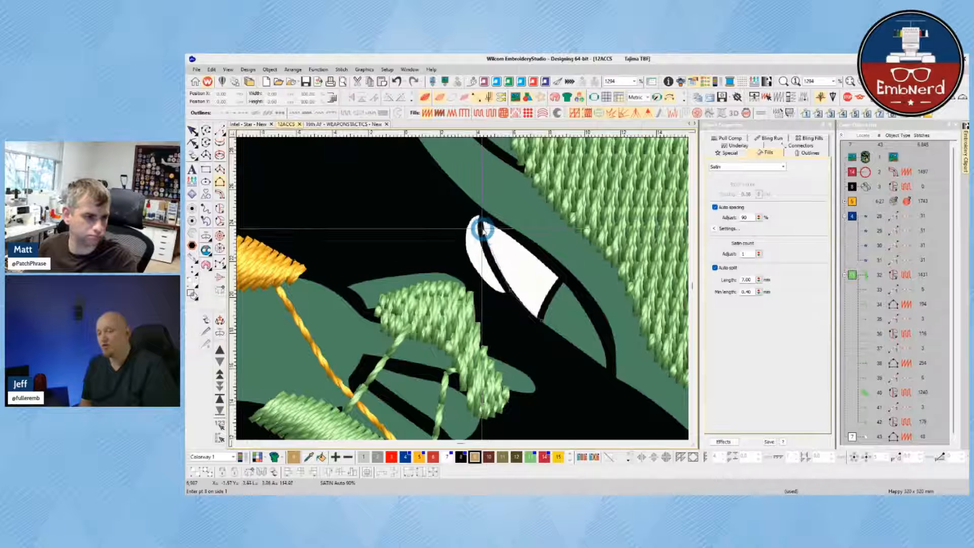
key("Return")
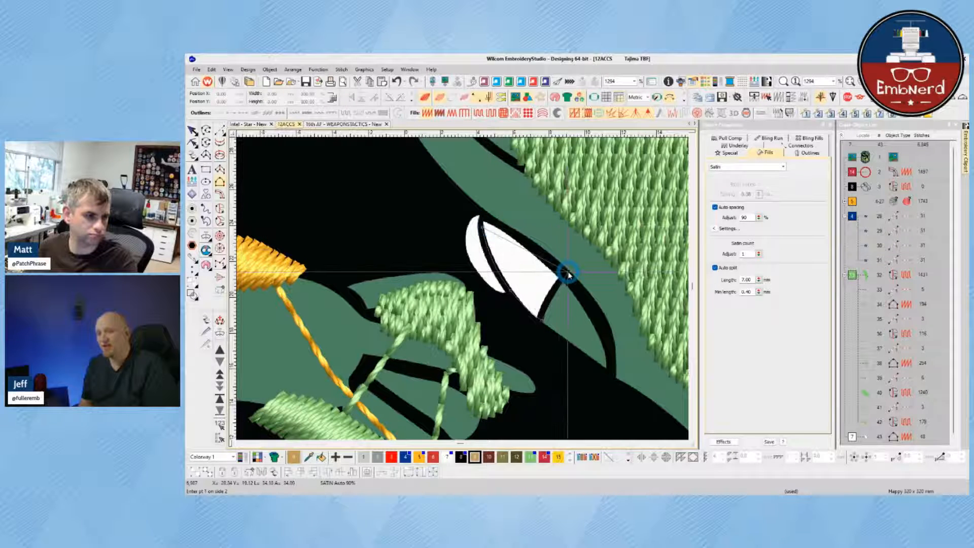
left_click(567, 273)
left_click(490, 222)
key("Return")
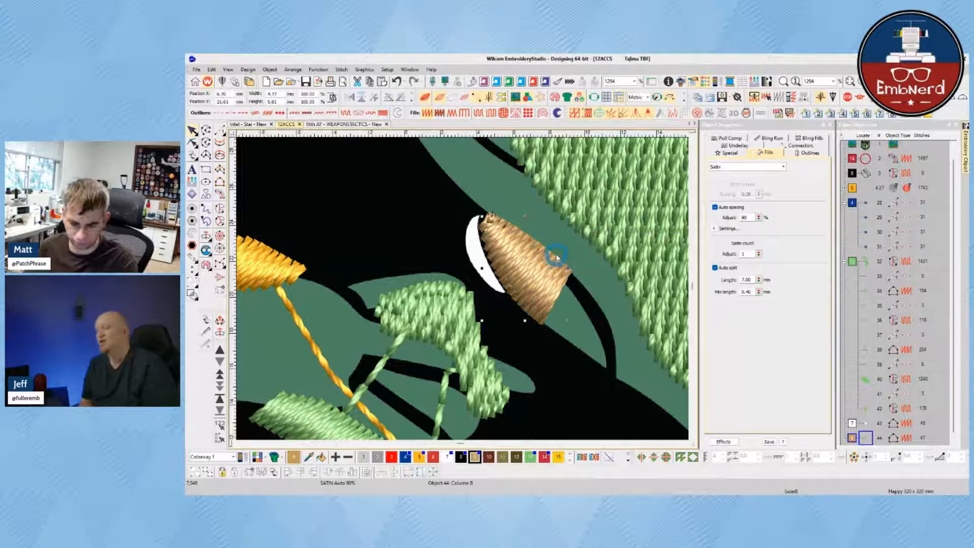
- Reshape the upper right claw's satin by moving its outer-edge points outward over the black outline, and recolor it white
key("h")
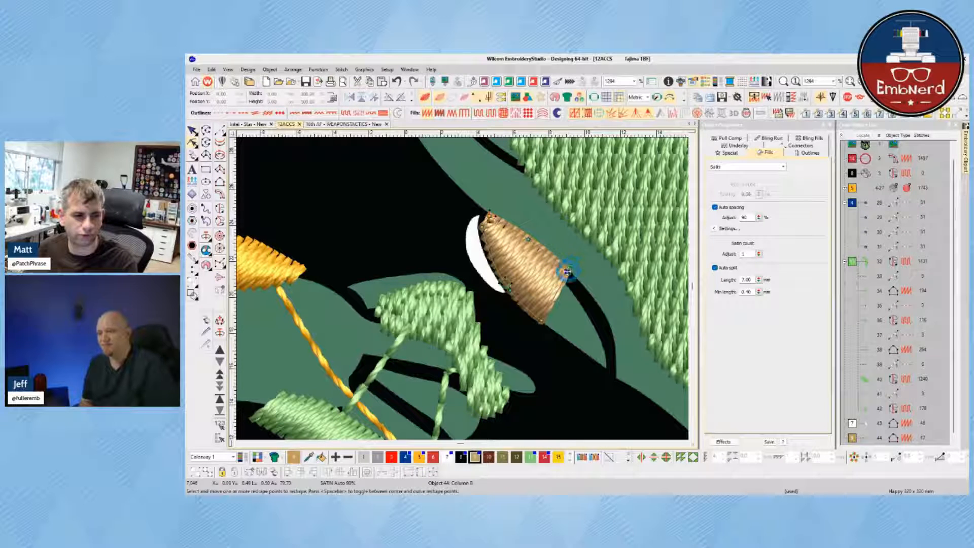
left_click_drag(572, 265, 572, 265)
left_click_drag(531, 239, 495, 211)
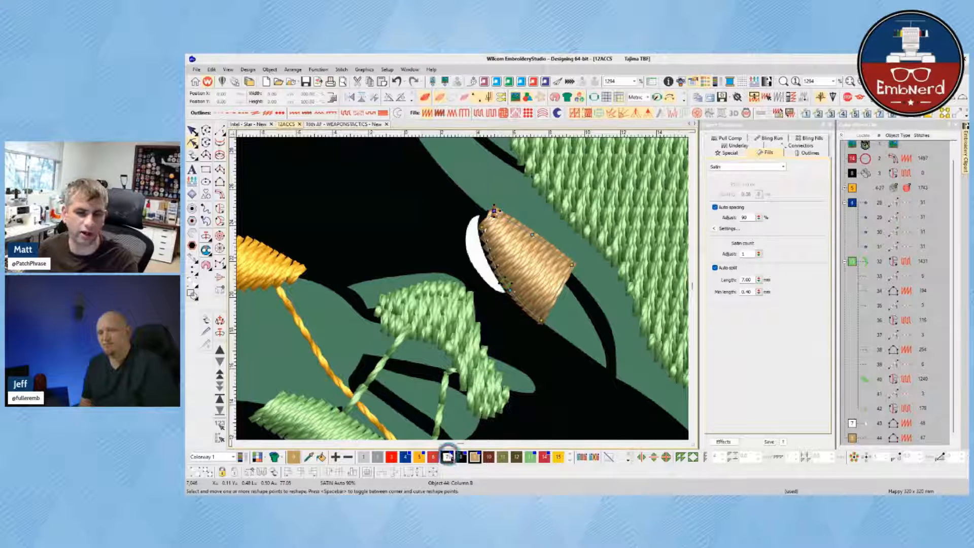
left_click(447, 456)
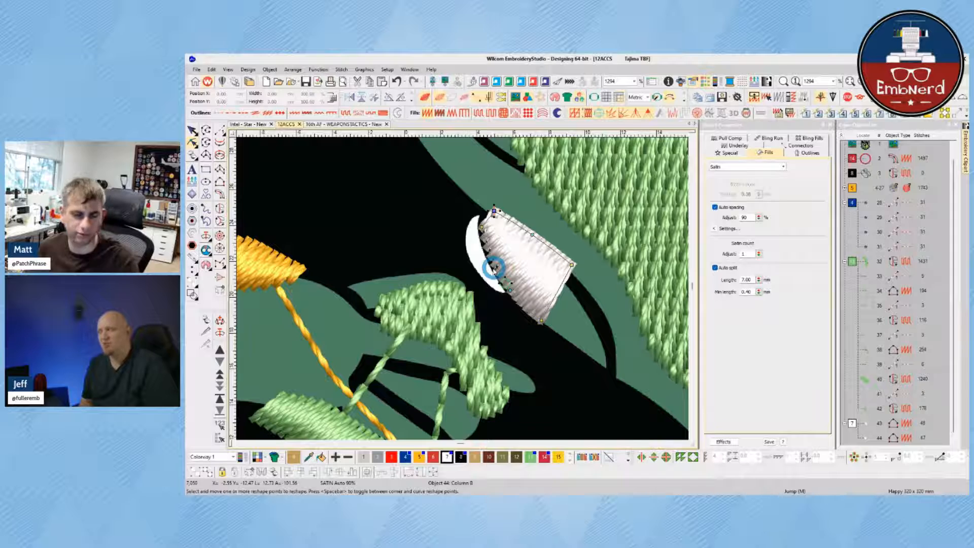
- Digitize a tan Column B satin over the lower white fang in the dragon's mouth, tracing one side and then the other
scroll(495, 267, "down", 4)
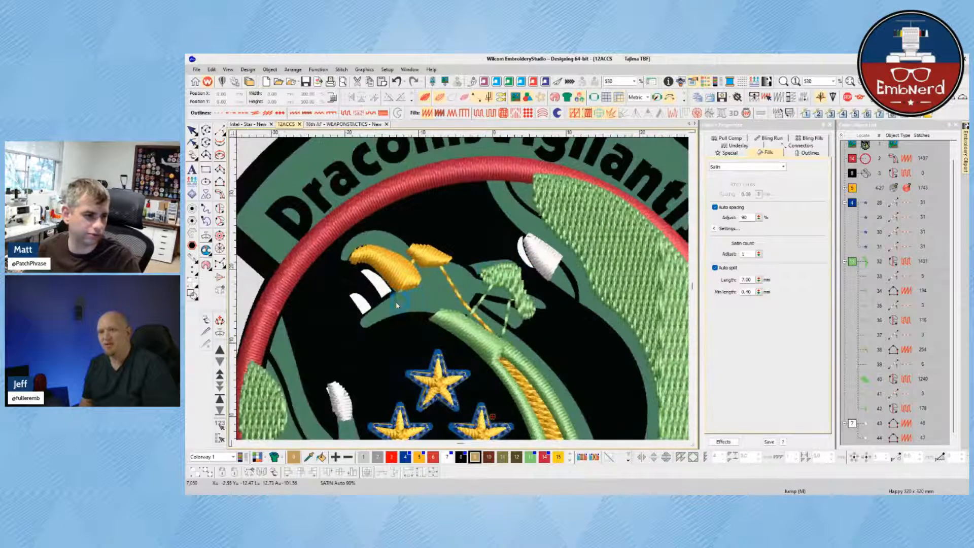
scroll(397, 305, "up", 4)
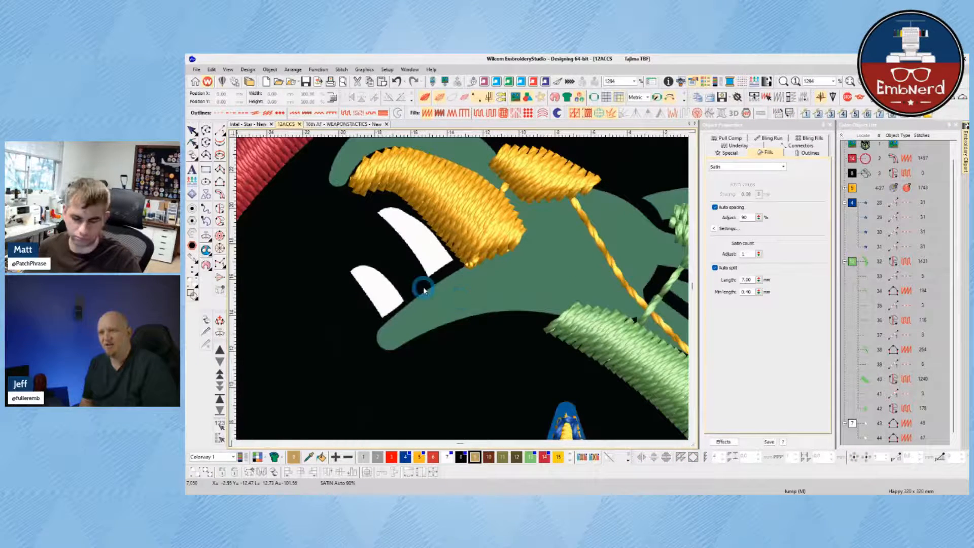
left_click(220, 182)
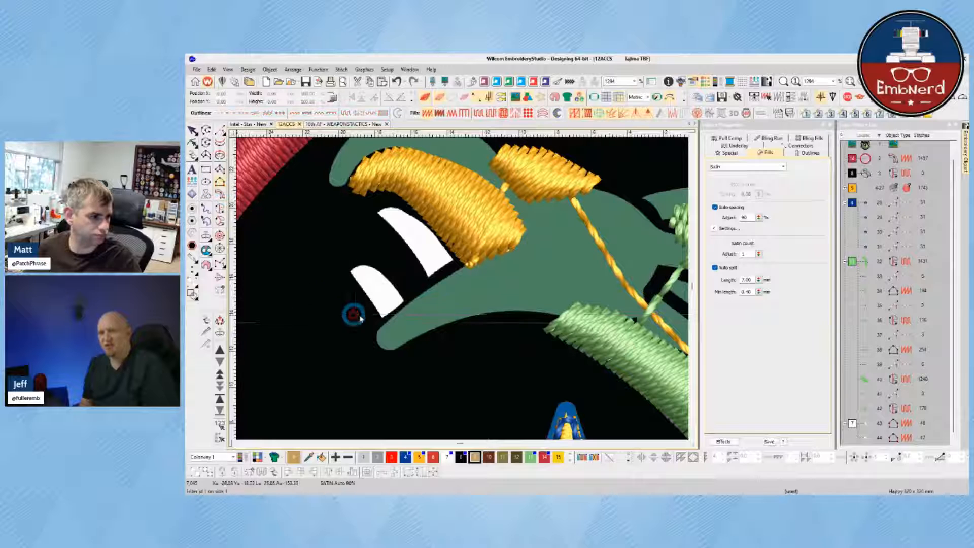
left_click(347, 272)
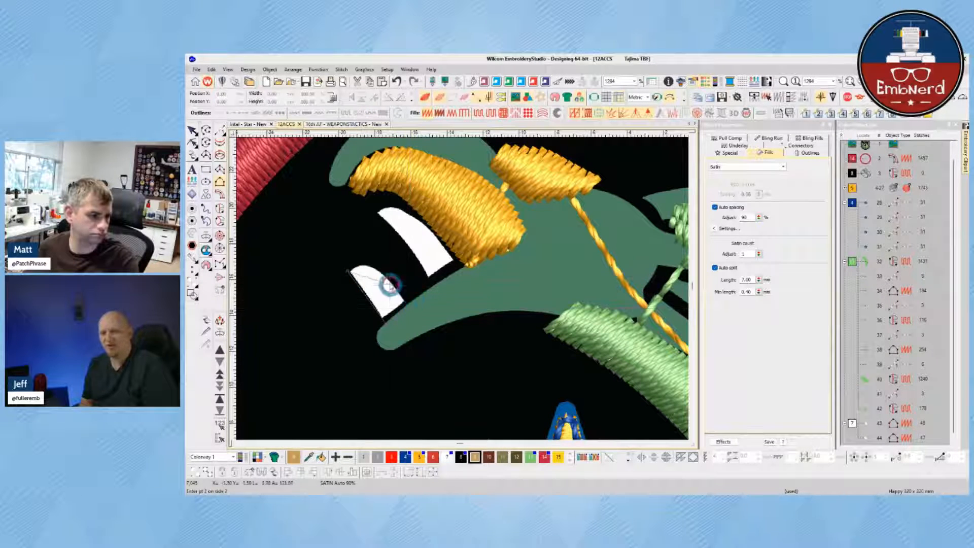
left_click(390, 280)
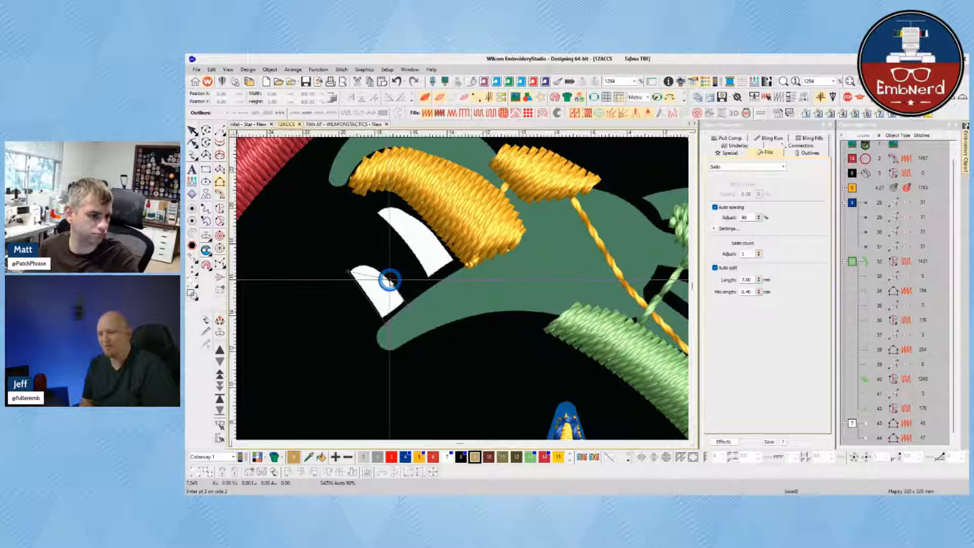
left_click(357, 265)
key("Return")
- Add a connecting run from the lower fang's base across the green jaw into the base of the upper fang
key("space")
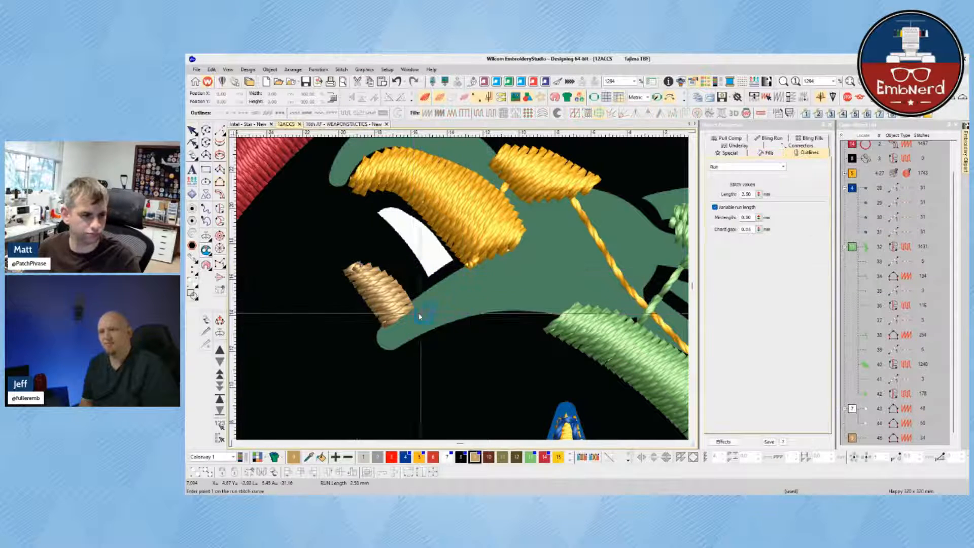
left_click(411, 306)
left_click(441, 293)
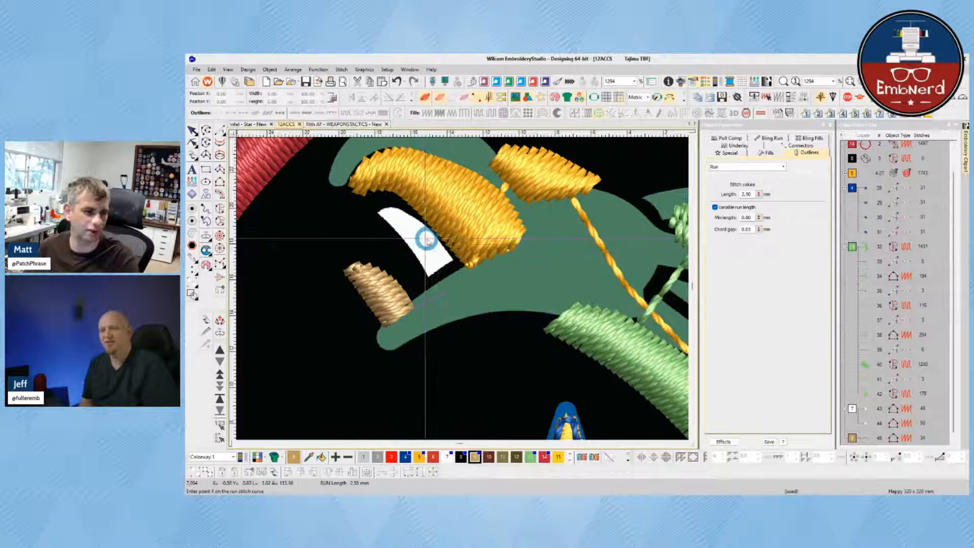
left_click(435, 261)
key("Return")
- Digitize a tan Column B satin over the upper white fang, tracing its left side and then its right side
left_click(219, 182)
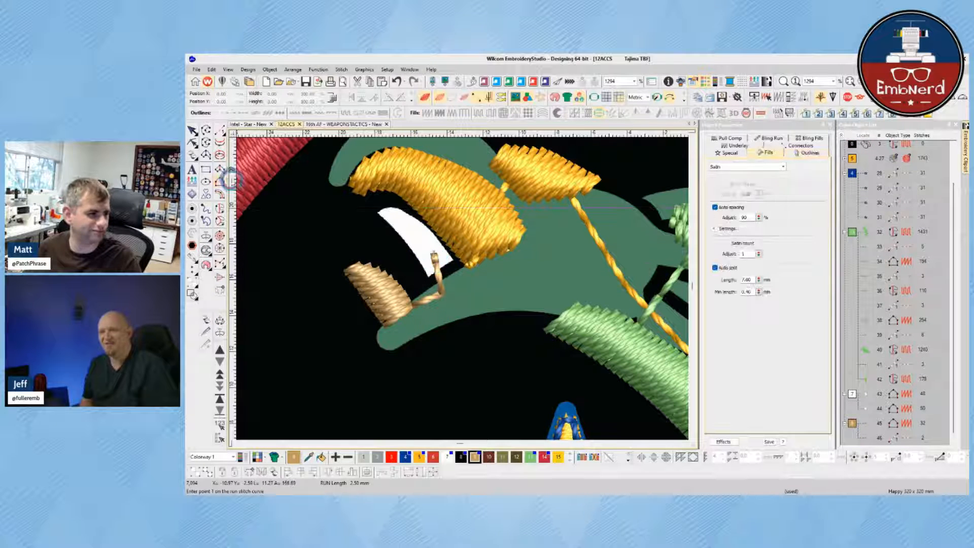
left_click(384, 220)
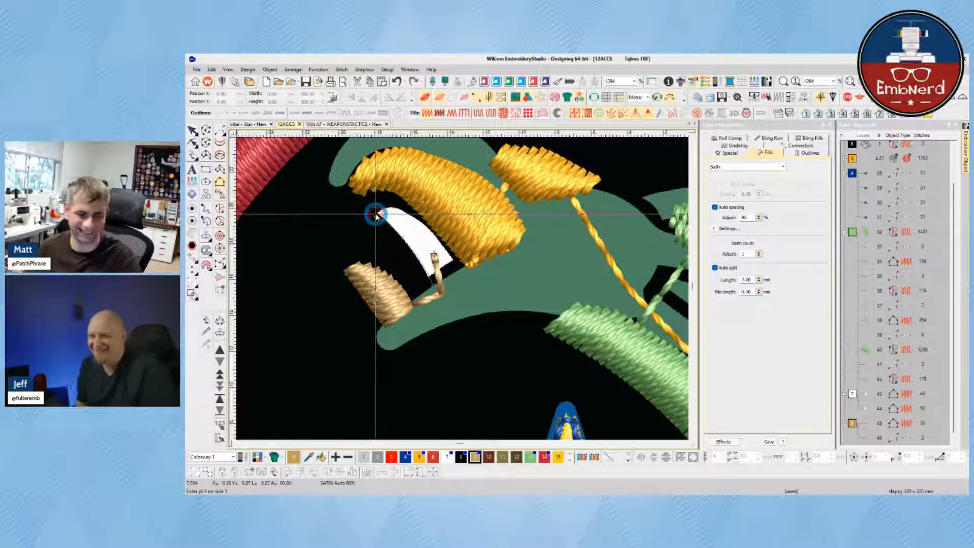
left_click(414, 232)
key("Return")
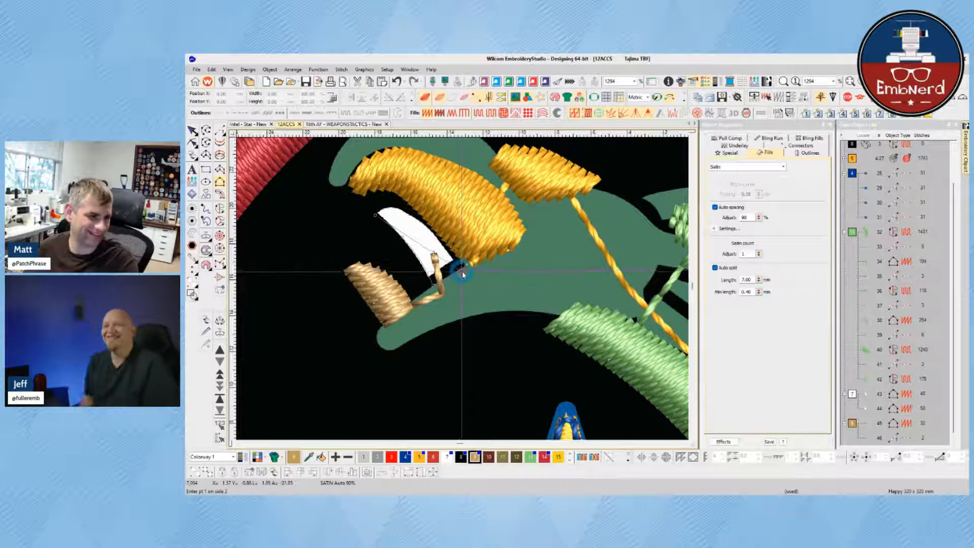
left_click(459, 265)
left_click(414, 226)
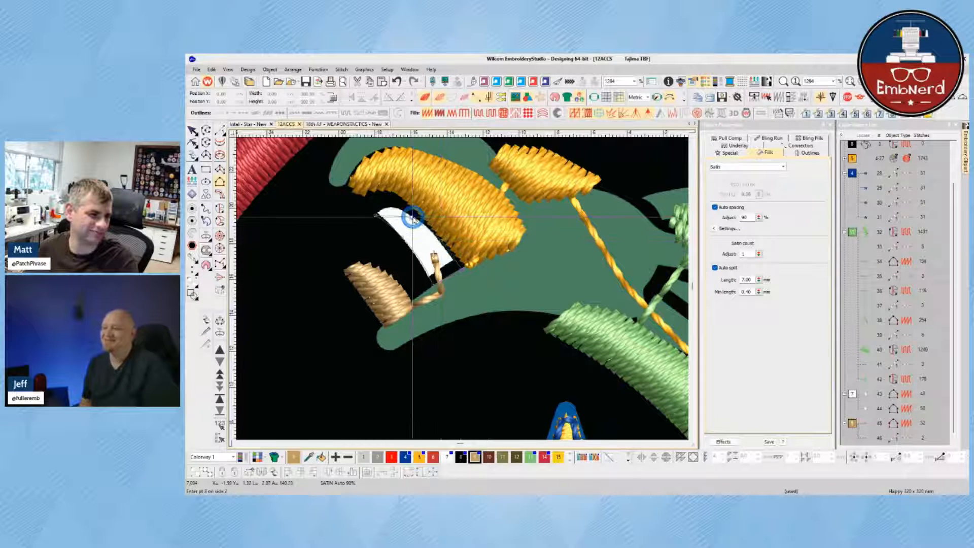
left_click(387, 210)
key("Return")
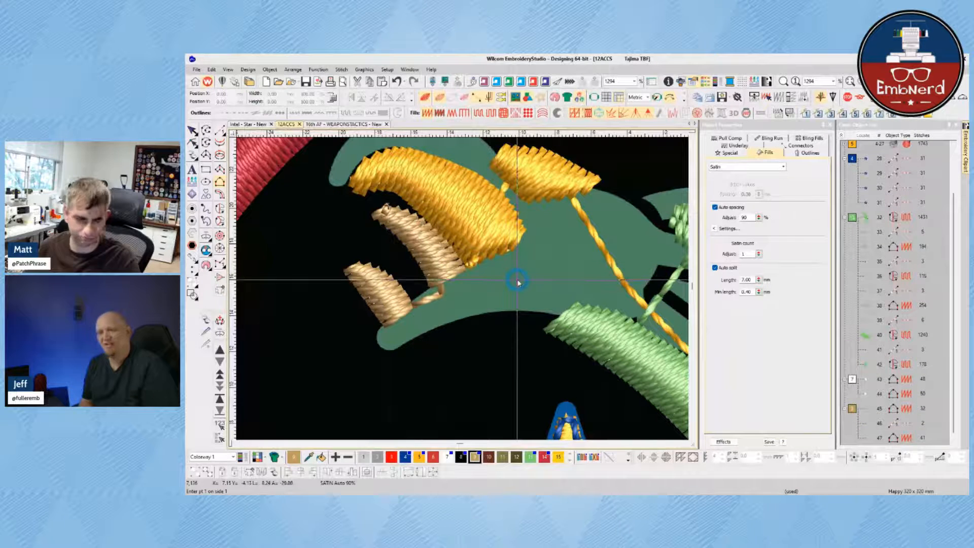
- Select both fang satin columns with their connecting run, recolor them white and release the selection
key("Escape")
left_click(388, 290)
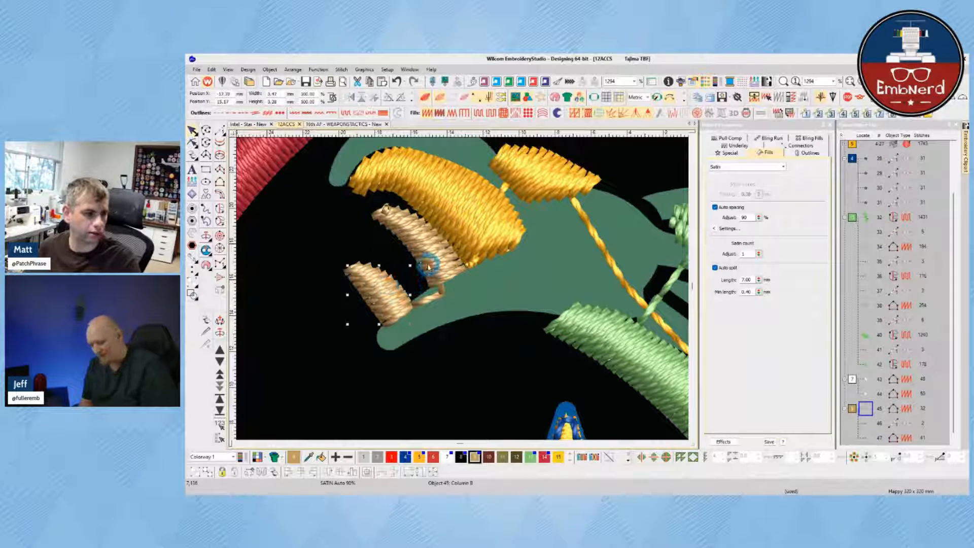
scroll(428, 266, "down", 4)
scroll(471, 288, "up", 2)
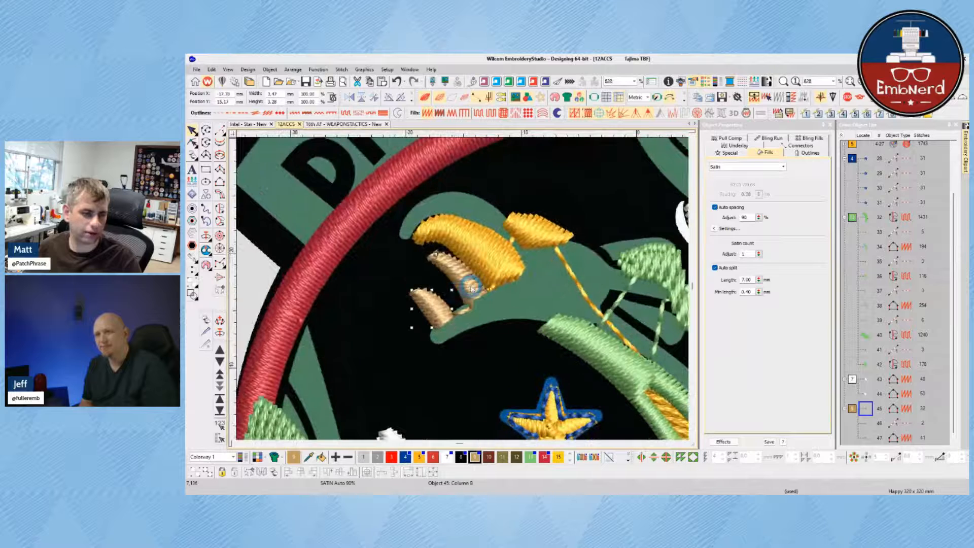
left_click(471, 288, "shift")
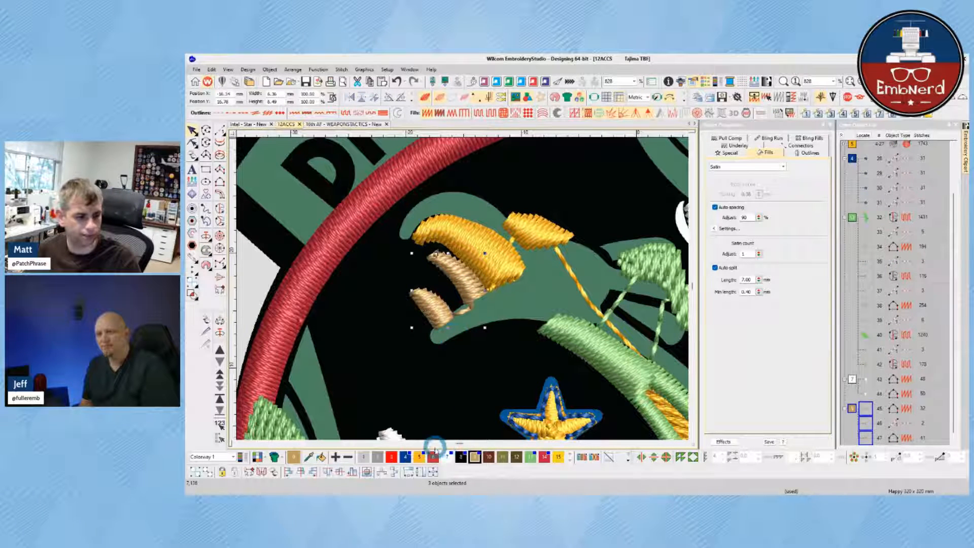
left_click(447, 457)
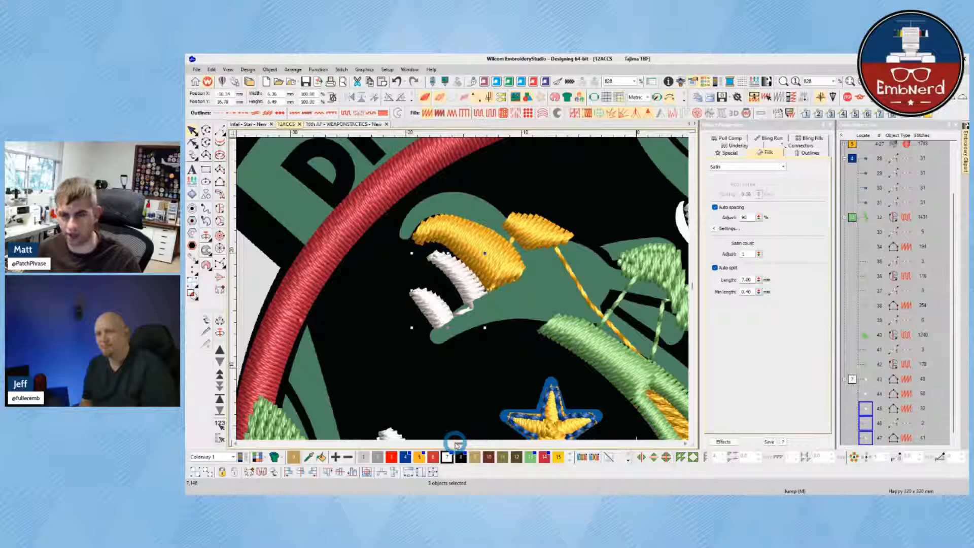
left_click(411, 366)
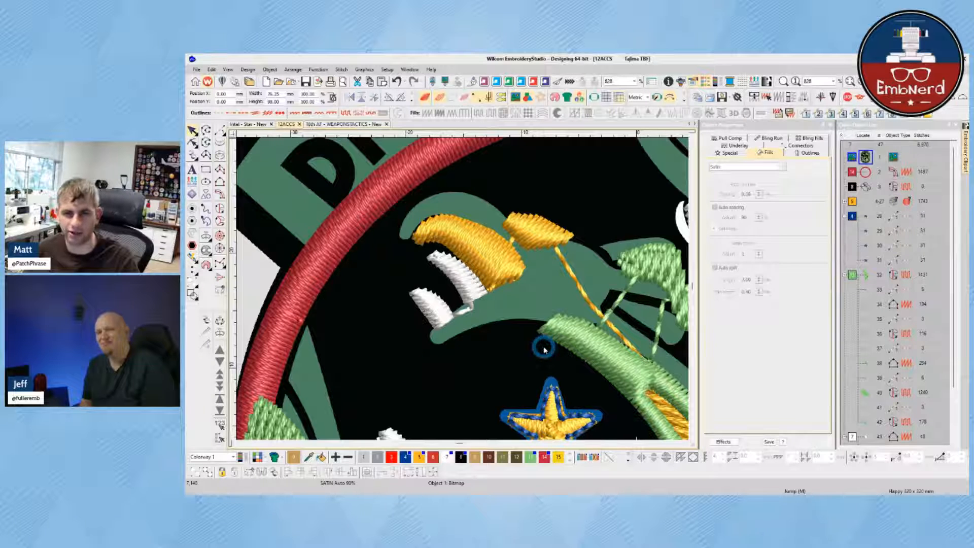
- Reshape the base ends of the upper and lower white fang satins in the dragon's mouth
scroll(463, 291, "down", 1)
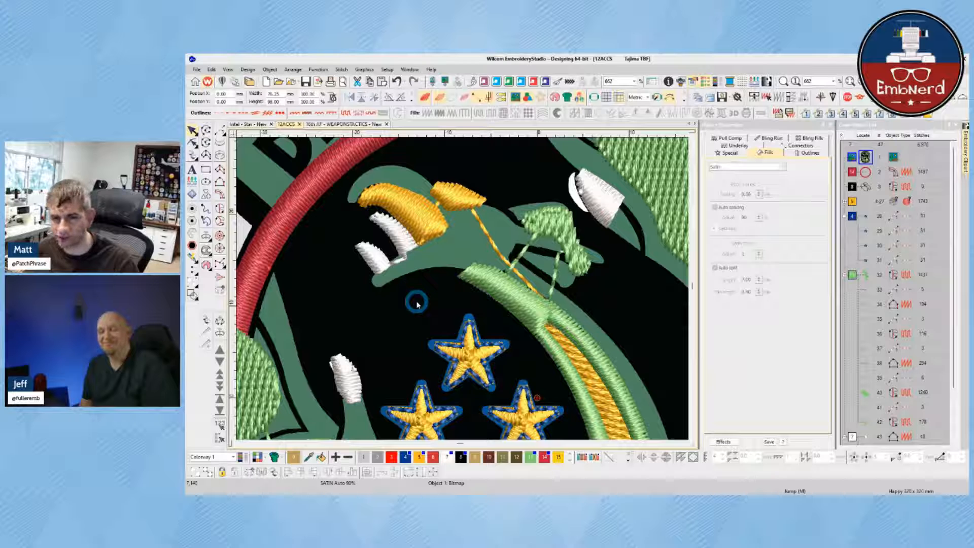
scroll(417, 305, "down", 2)
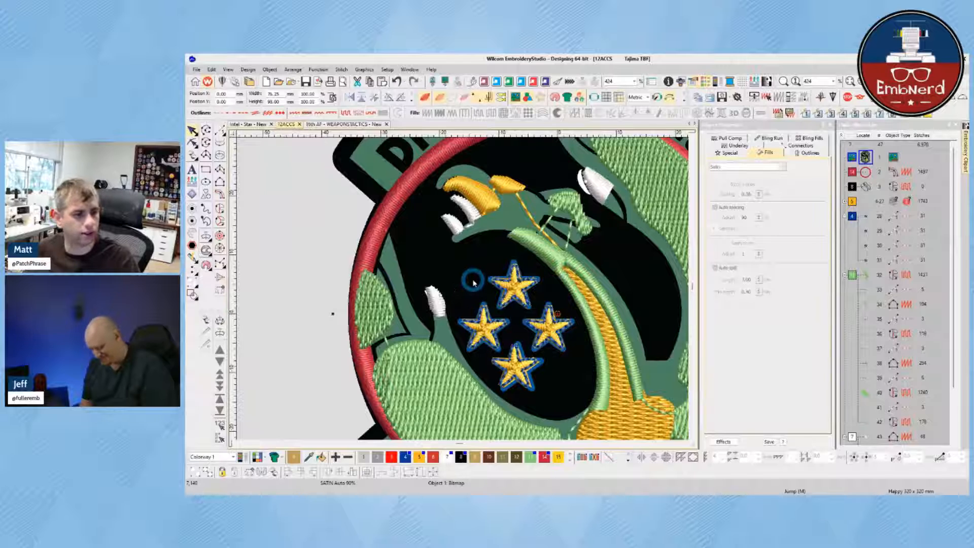
left_click(462, 208)
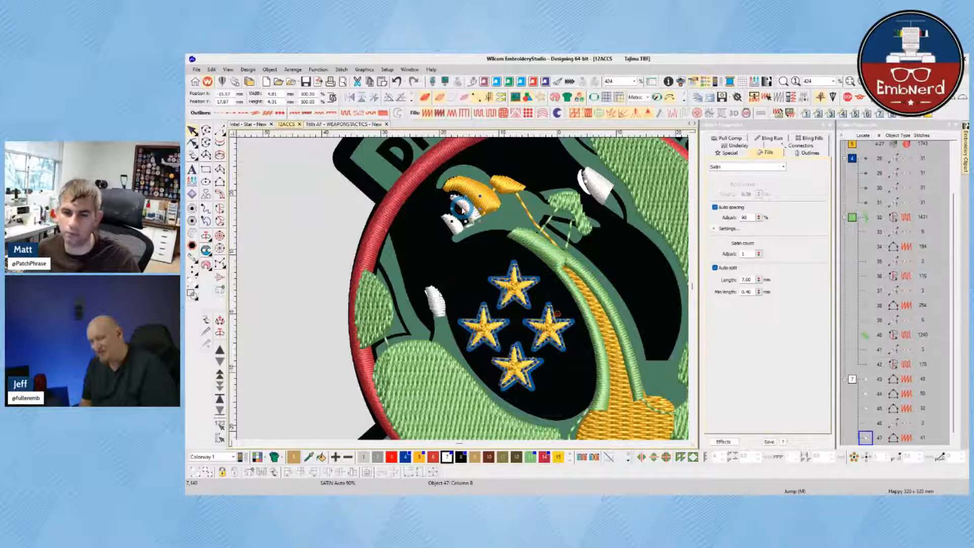
key("h")
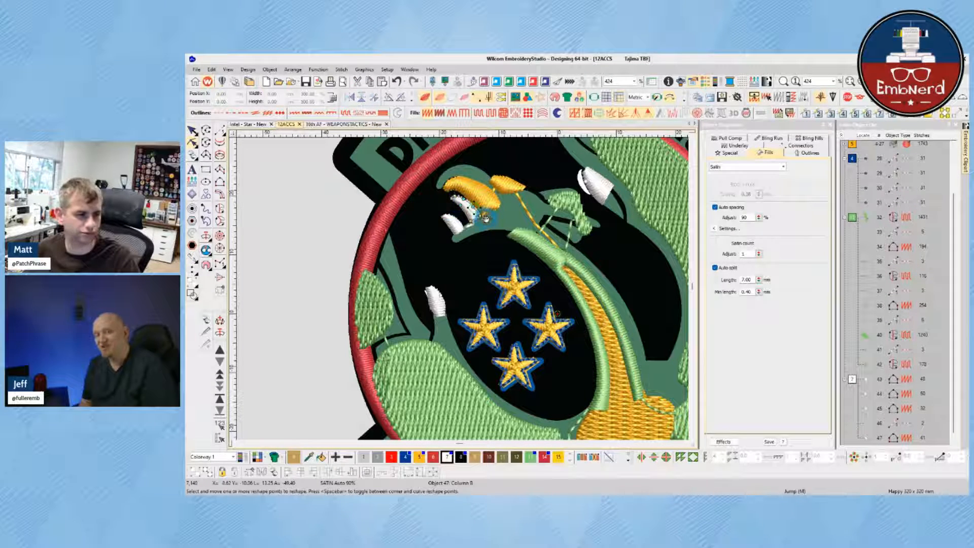
left_click_drag(477, 204, 463, 228)
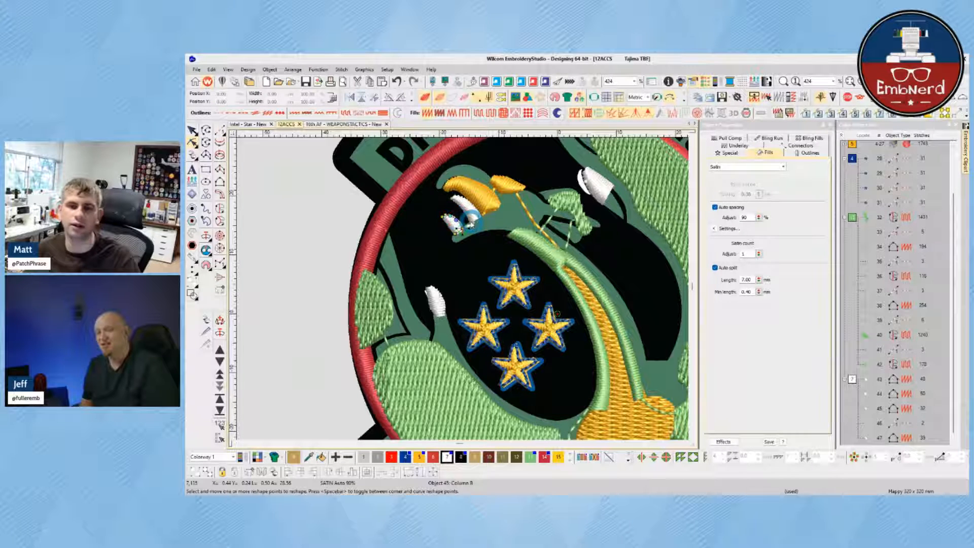
key("Escape")
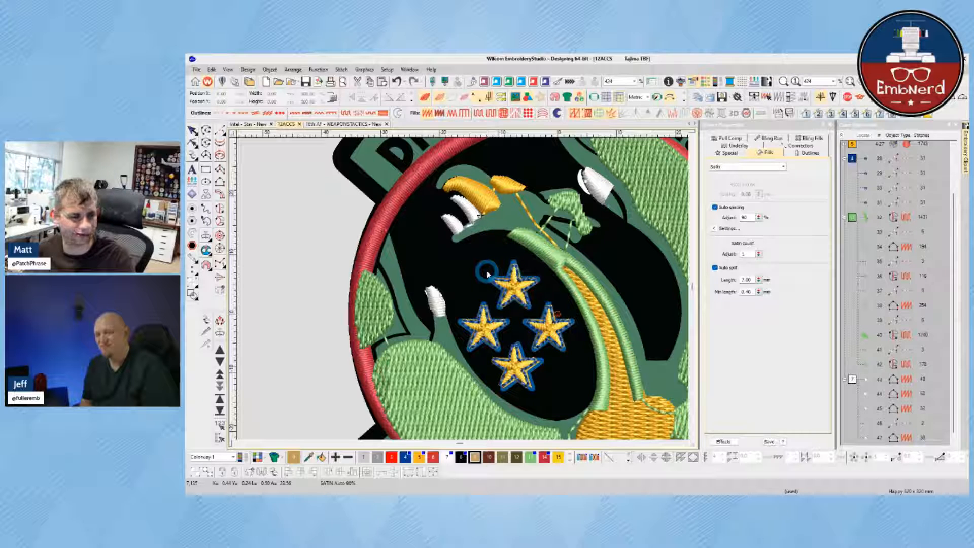
- Compare the whole patch's stitches with the underlying artwork, switching the stitch display and realistic view on and off
scroll(469, 292, "down", 3)
key("t")
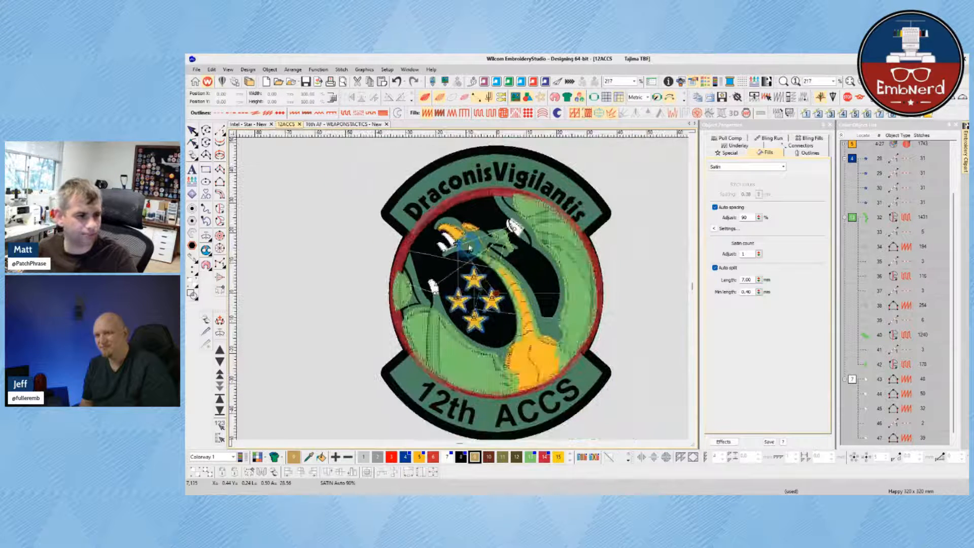
key("t")
key("s")
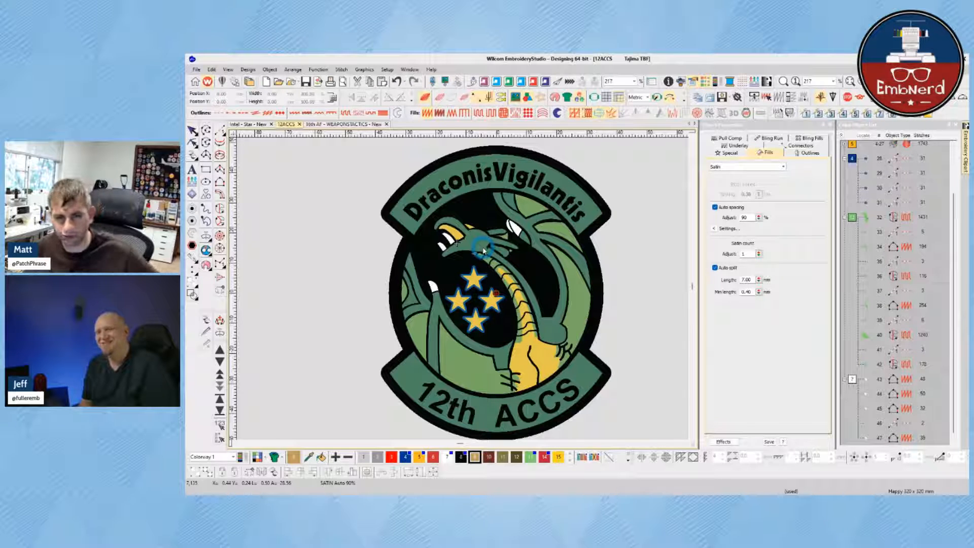
key("s")
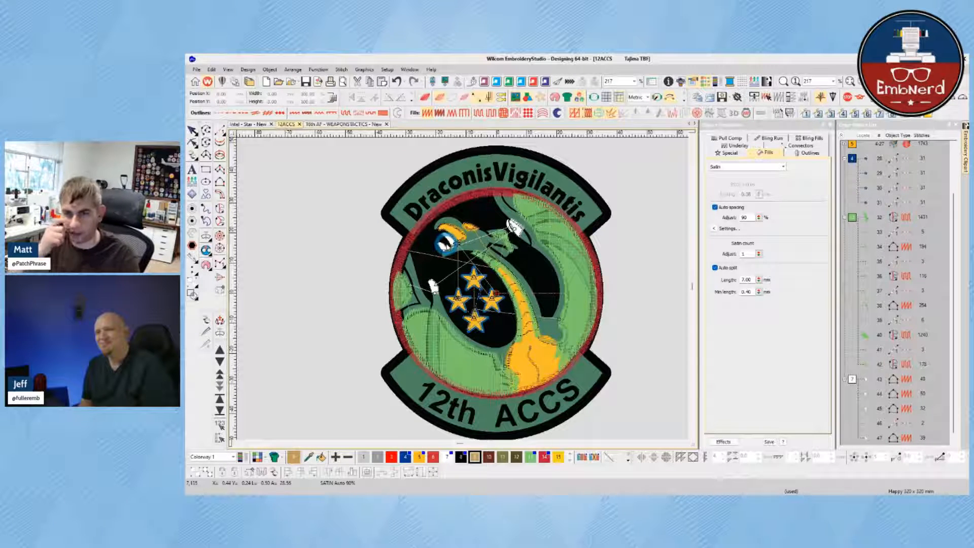
key("s")
key("s")
key("t")
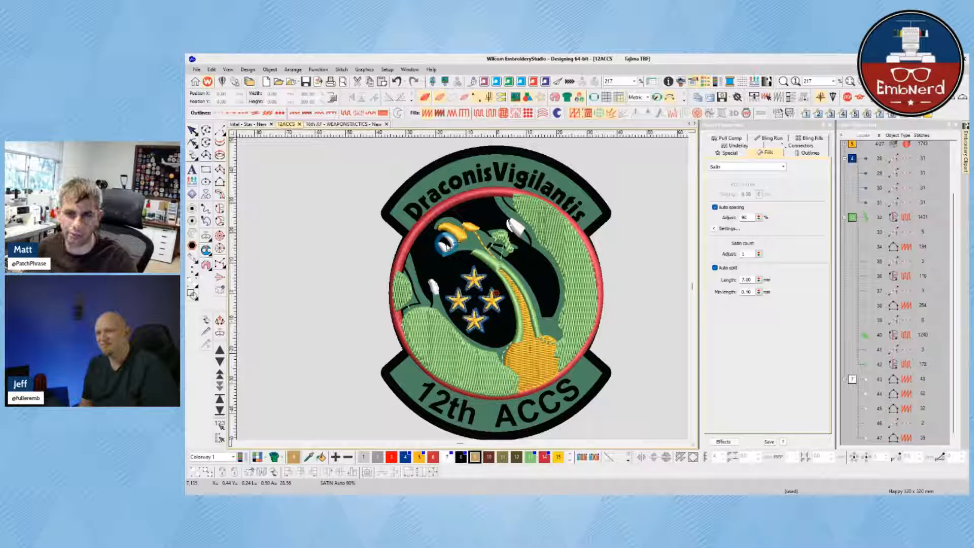
key("s")
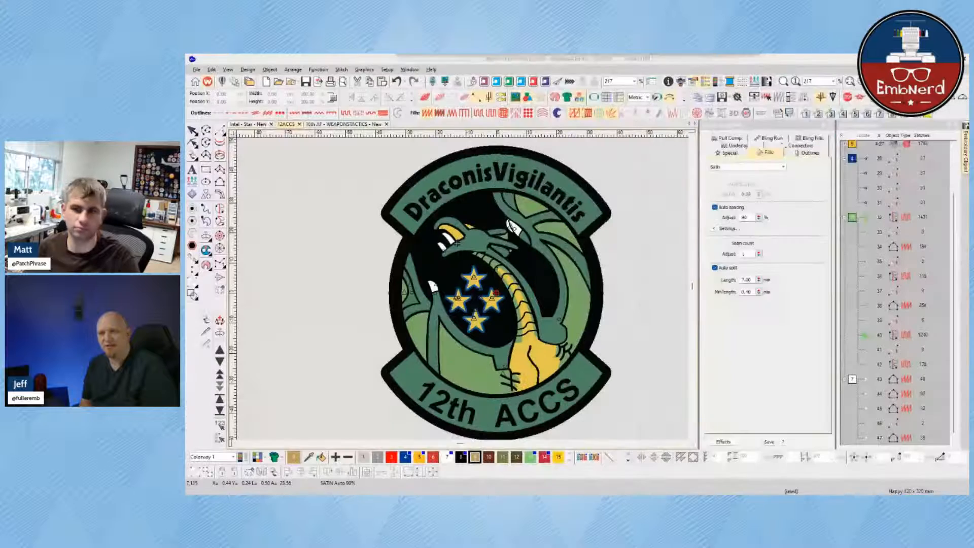
left_click(959, 60)
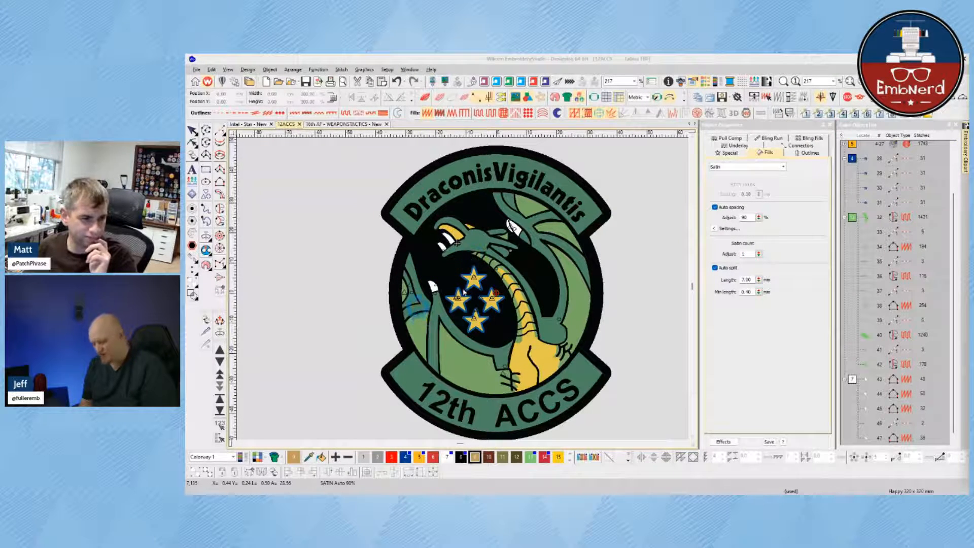
- With flat stitches shown over the artwork, trace a Column B satin's first side along the light green patch edge inside the small dark green wing area
scroll(463, 292, "up", 2)
scroll(415, 269, "up", 2)
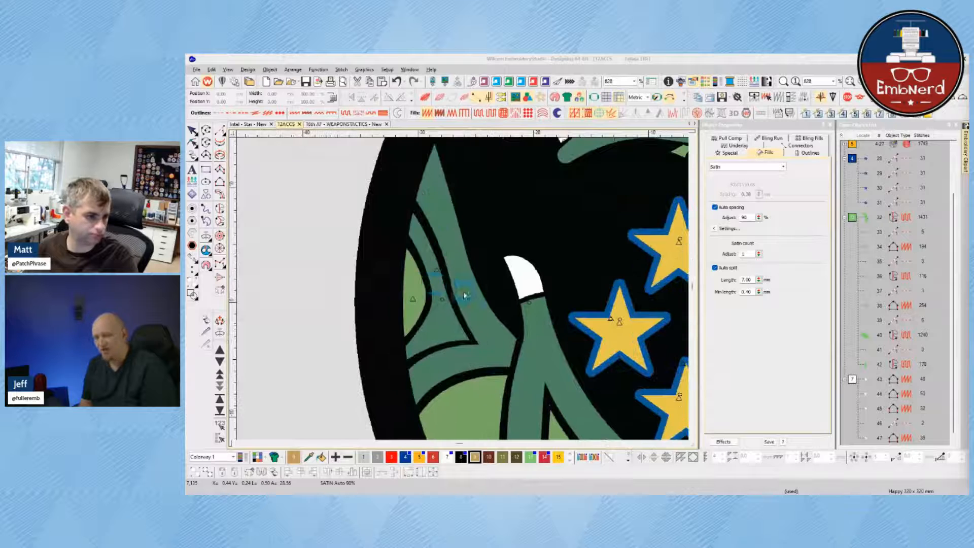
left_click(221, 195)
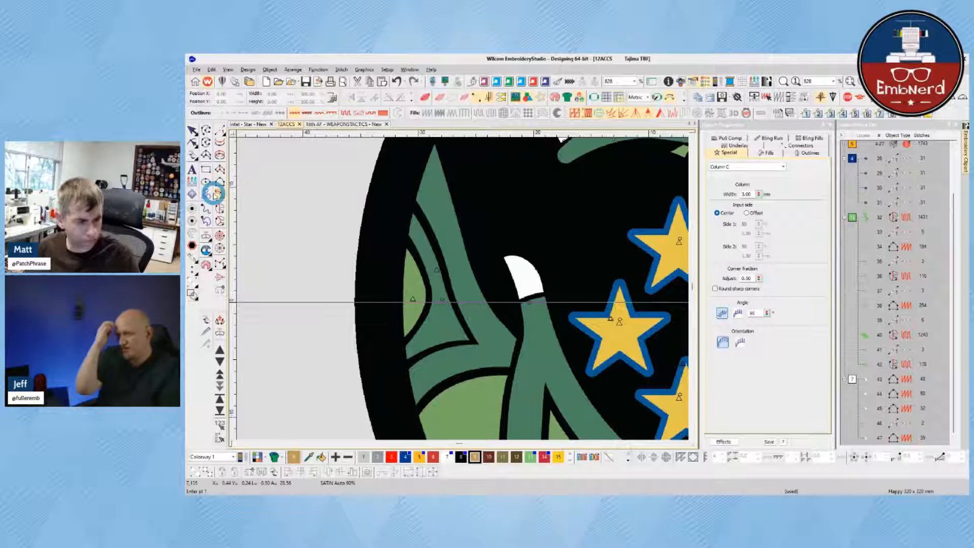
left_click(220, 208)
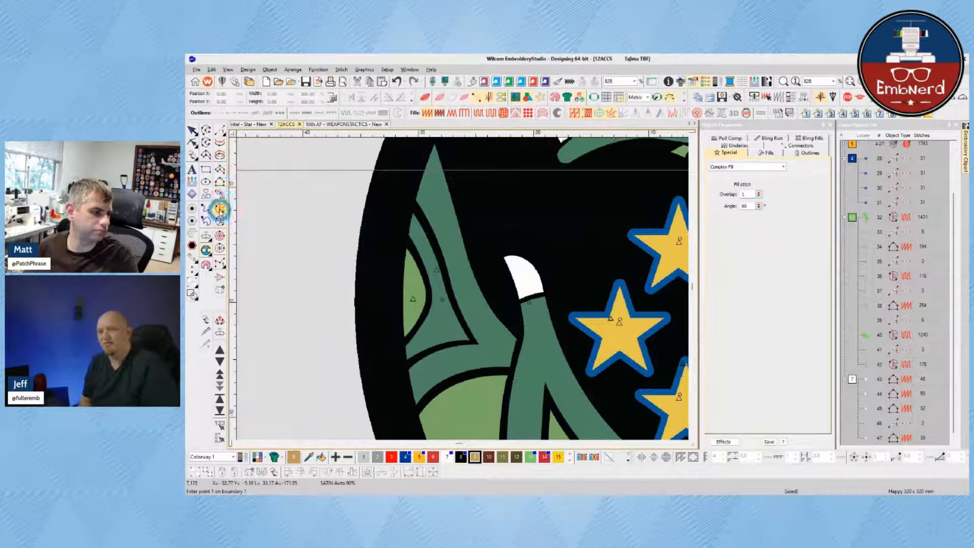
left_click(219, 182)
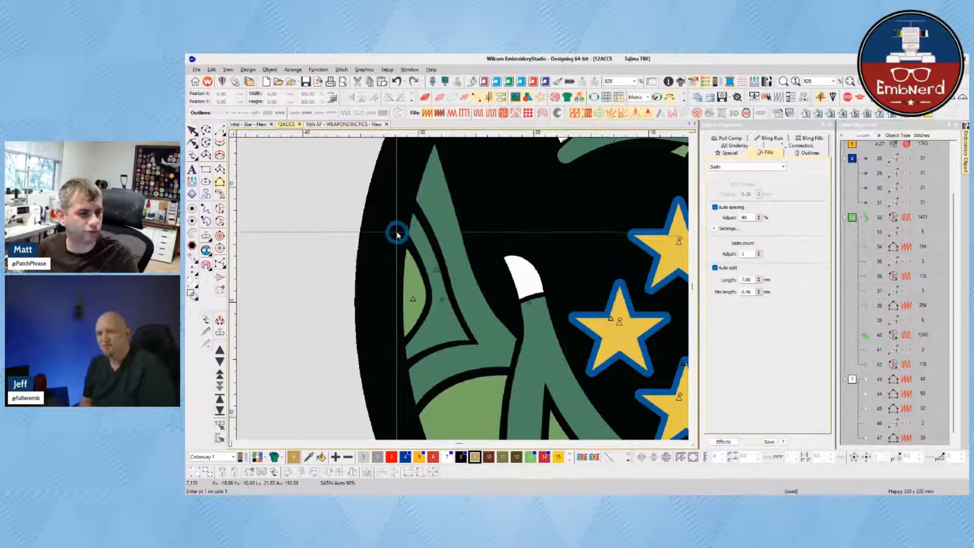
key("s")
key("s")
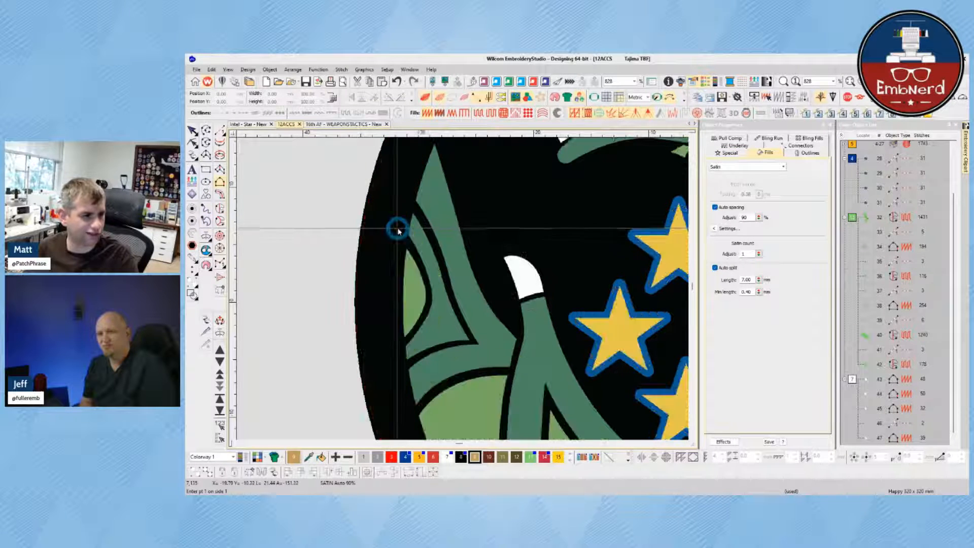
key("s")
key("t")
key("t")
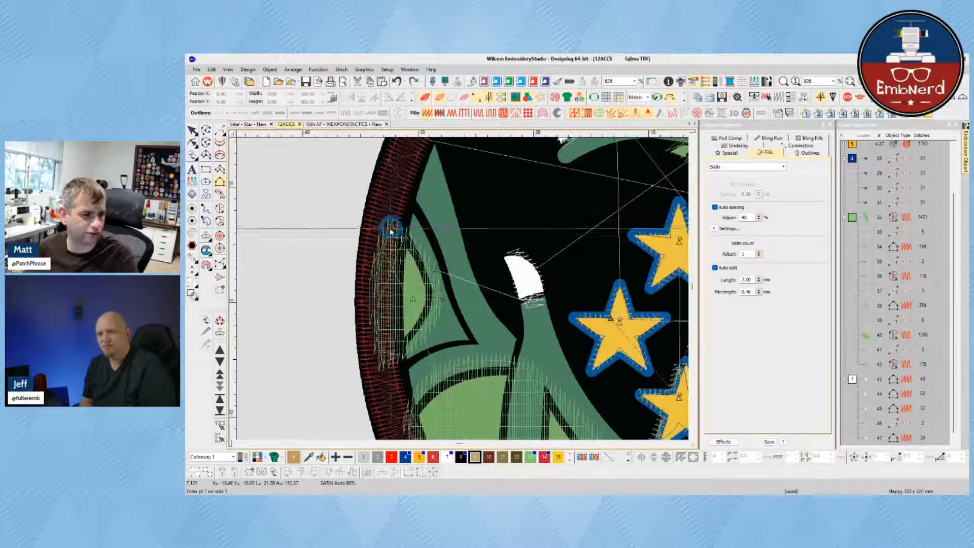
left_click(388, 219)
left_click(409, 243)
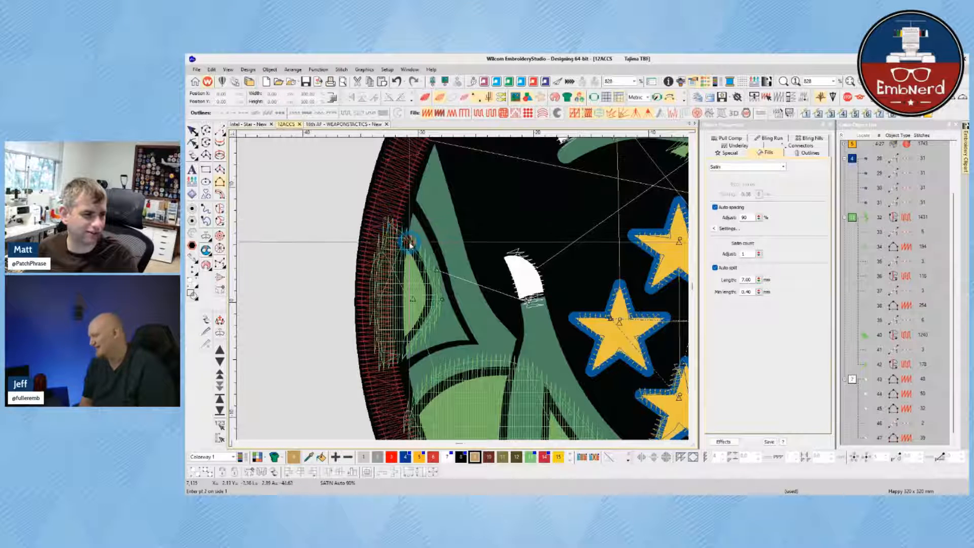
left_click(429, 291)
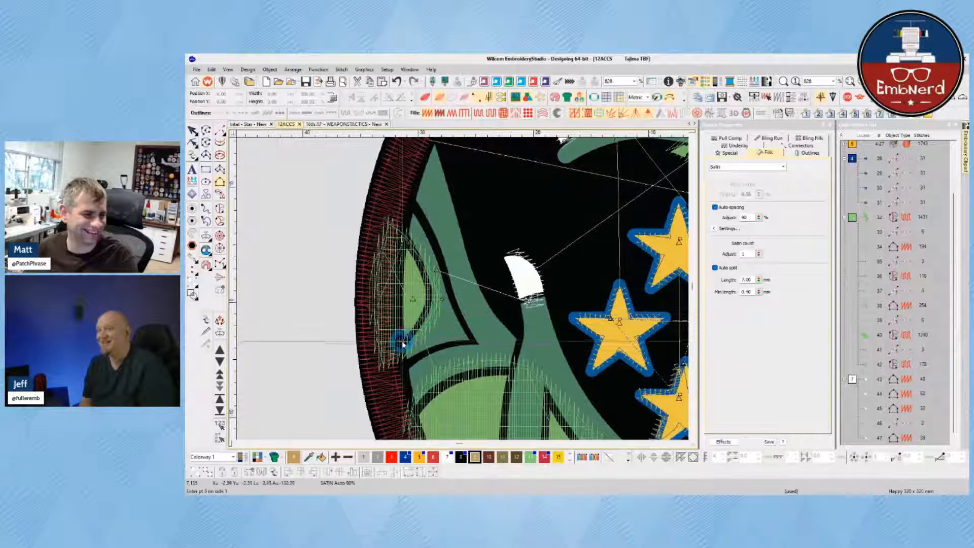
left_click(387, 360)
left_click(382, 360)
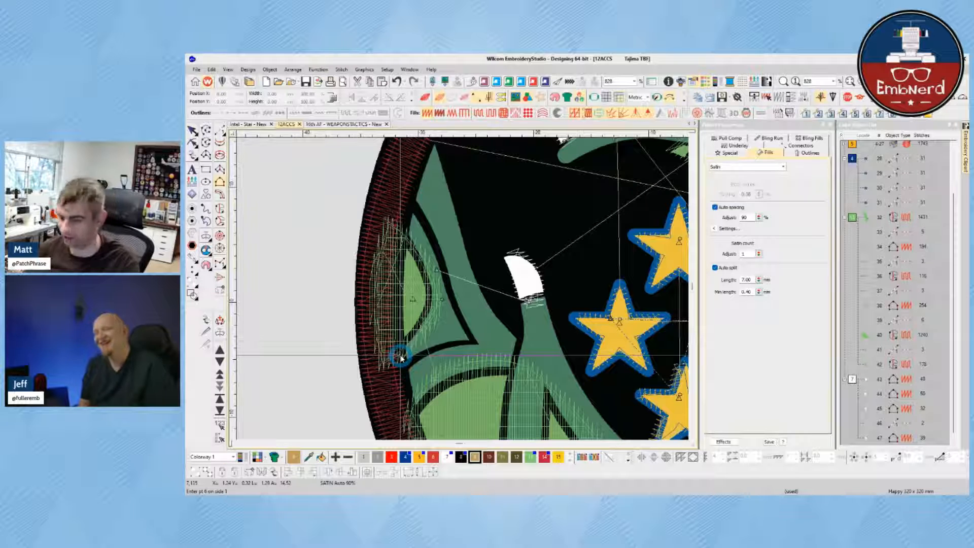
- Trace the satin's second side along the black line bounding the dark green wing area and generate the column
left_click(390, 196)
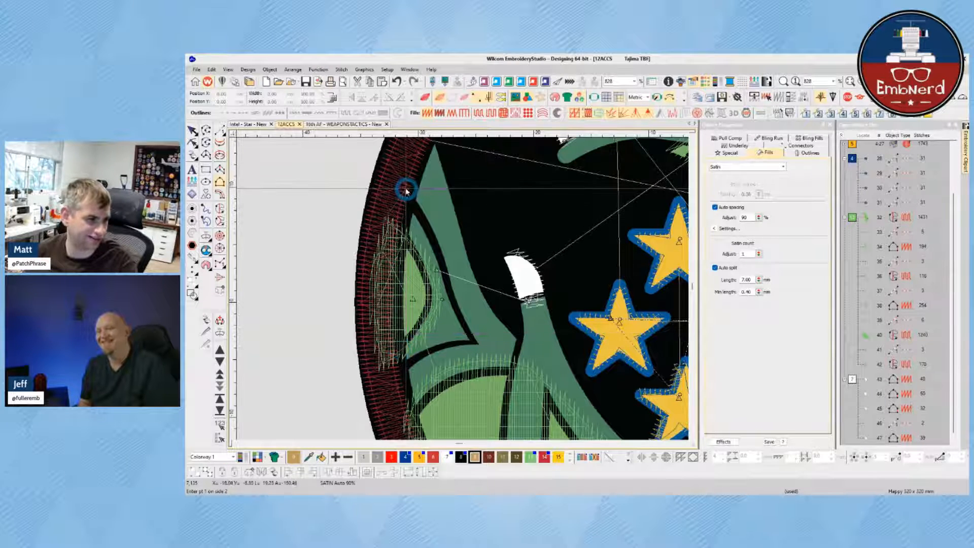
left_click(404, 183)
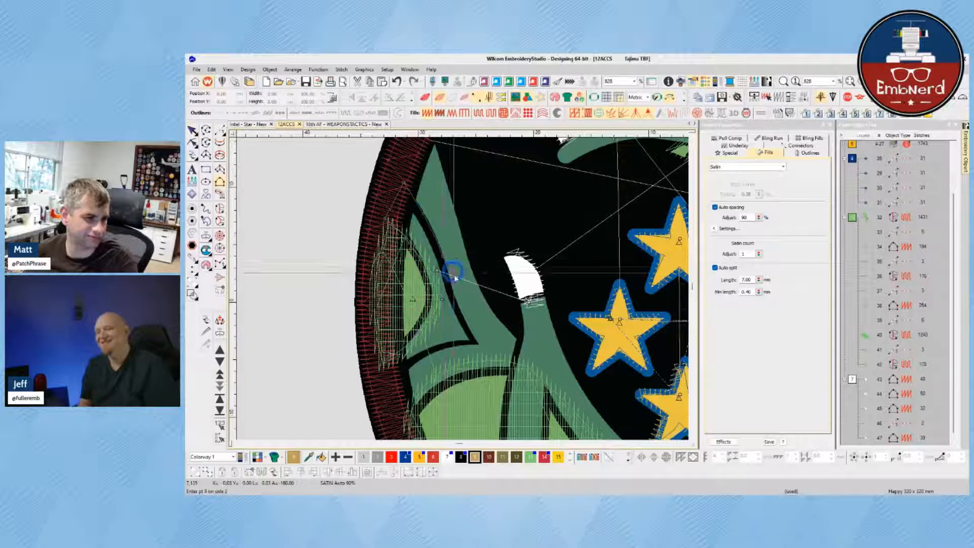
left_click(464, 345)
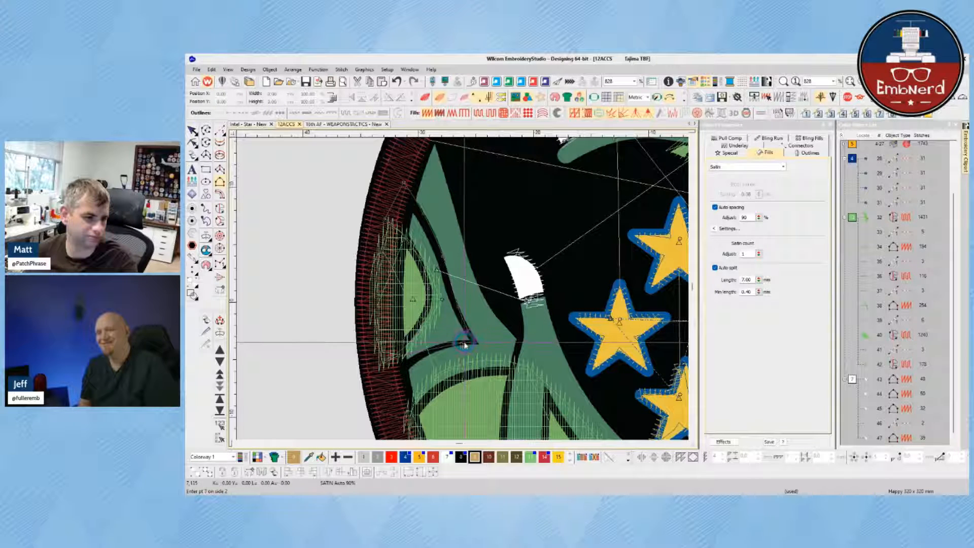
left_click(394, 374)
key("Return")
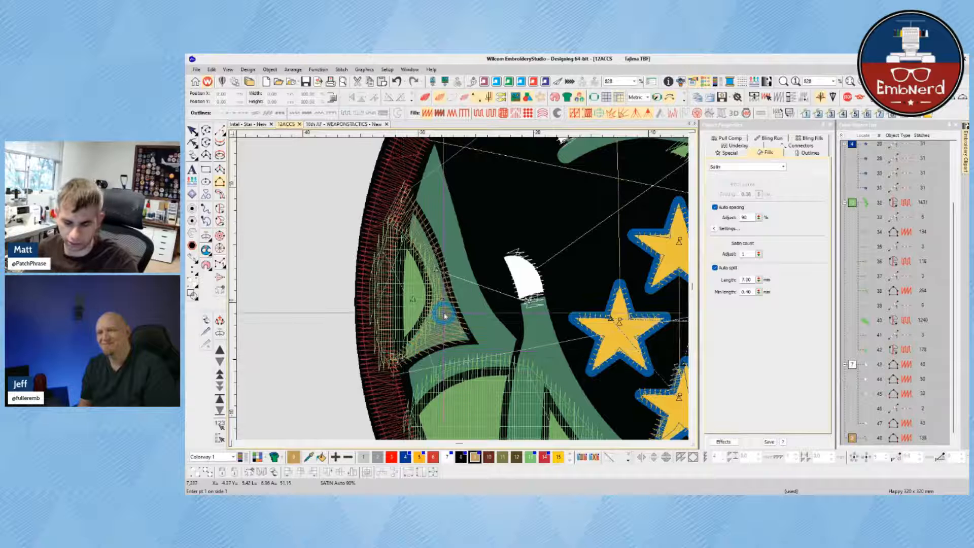
- Recolor the new wing satin with color 12, Olive Drab, and show the stitches realistically
key("Escape")
left_click(444, 314)
left_click(516, 458)
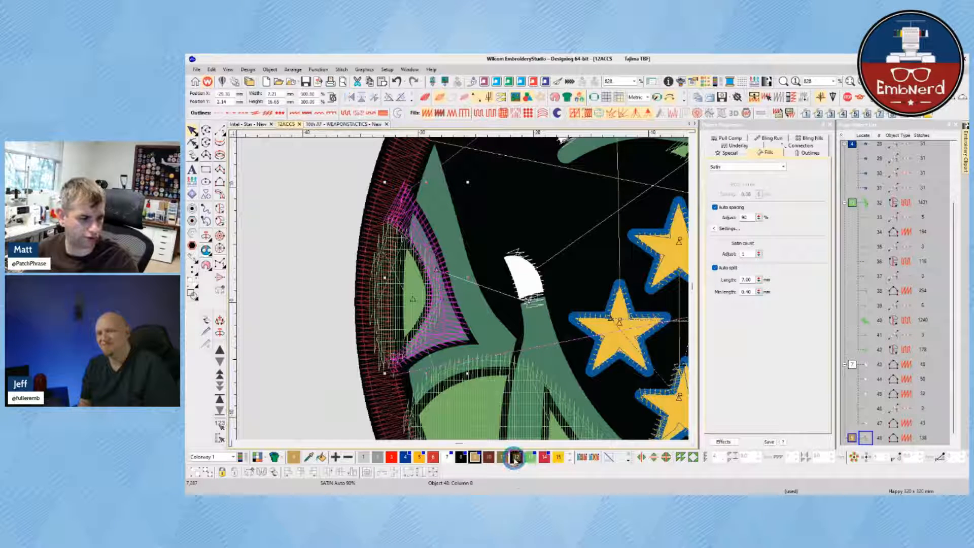
key("t")
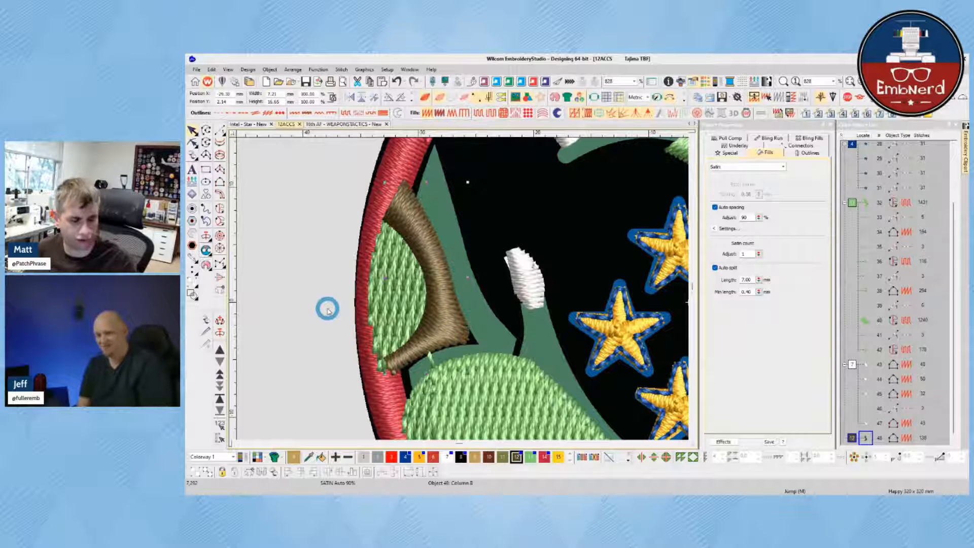
- Add the Isacord thread chart to the selected charts in the Colorway Editor
left_click(245, 458)
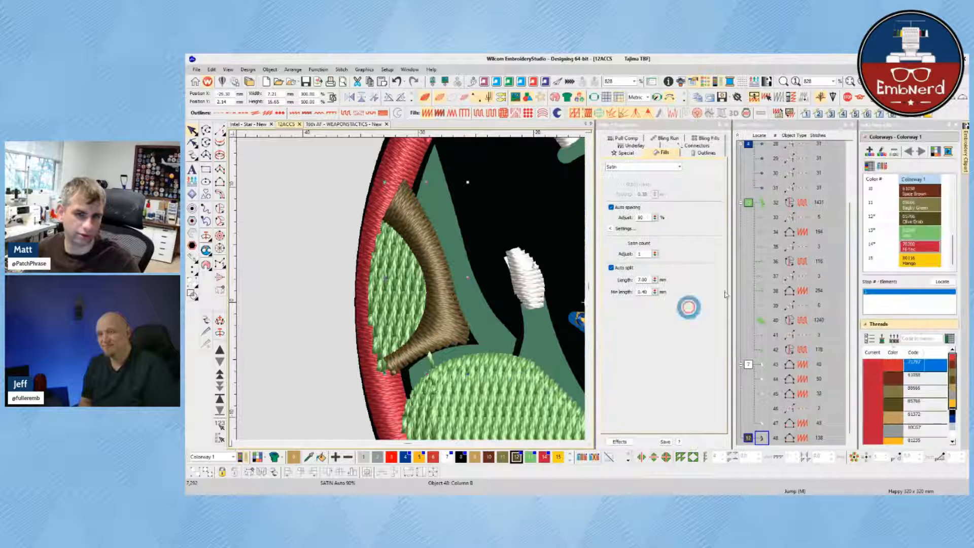
left_click(883, 339)
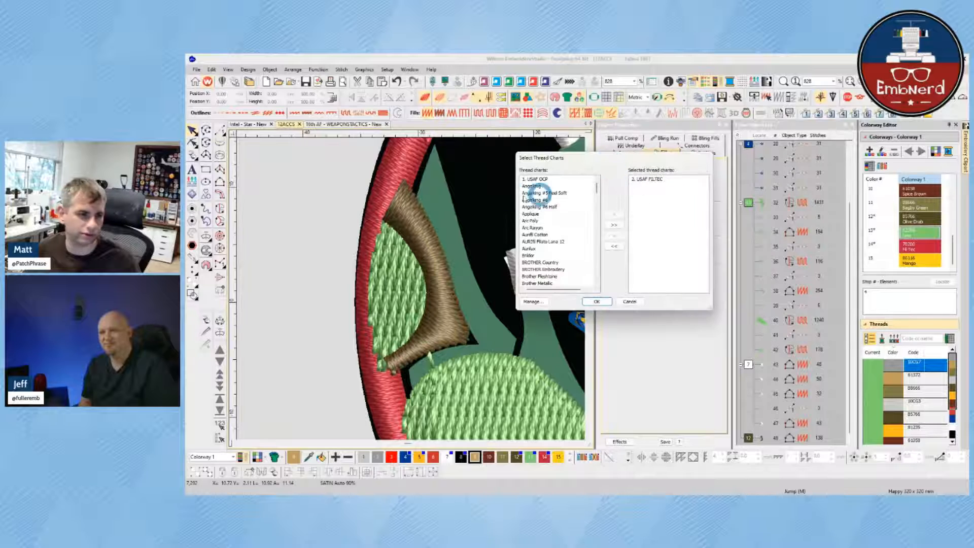
scroll(573, 223, "down", 20)
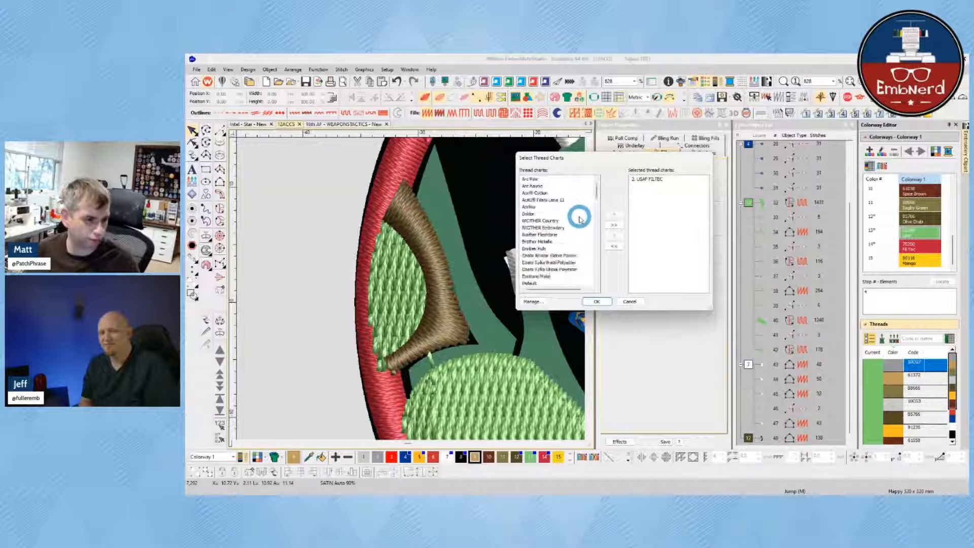
scroll(566, 230, "down", 5)
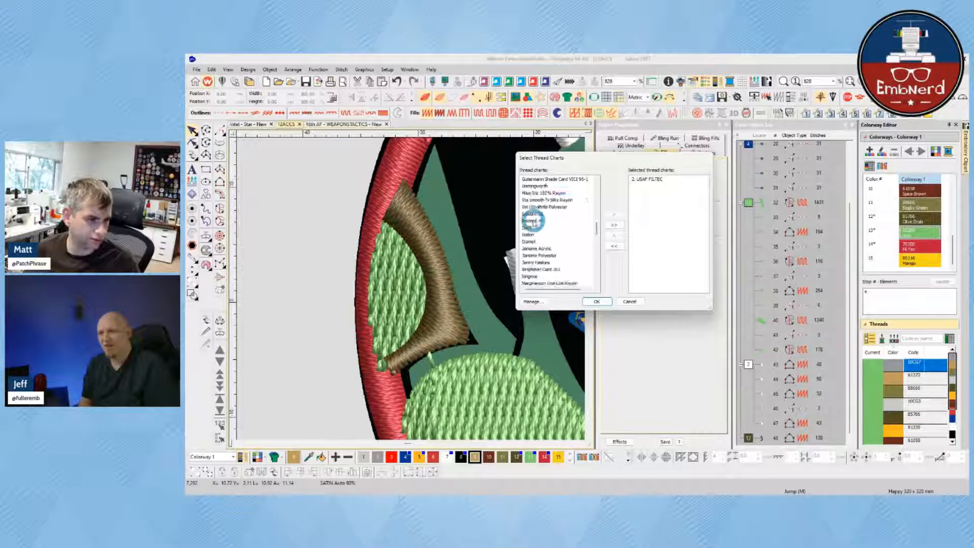
double_click(536, 220)
left_click(597, 302)
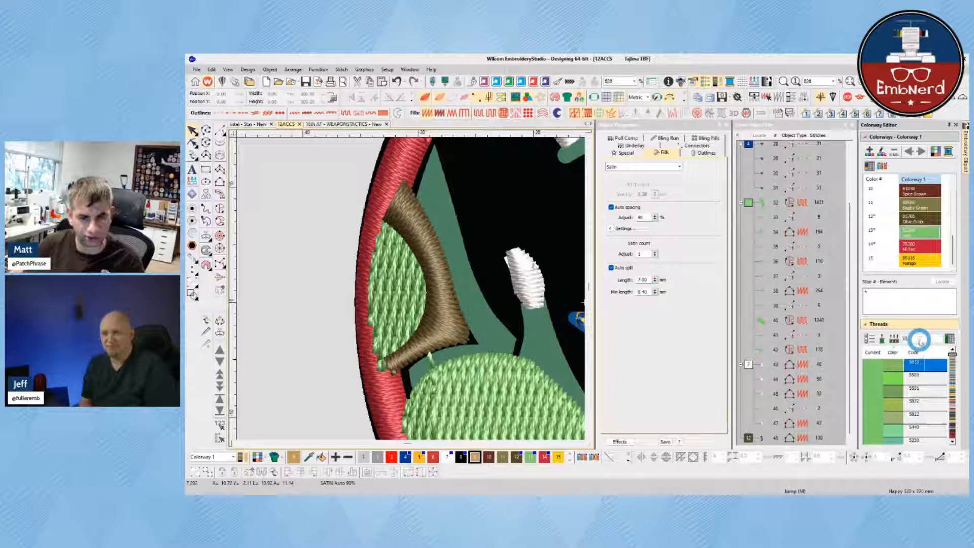
- Find thread code 5324, assign Bright Green to color 15 in place of Mango, and close the Colorway Editor
type("5324")
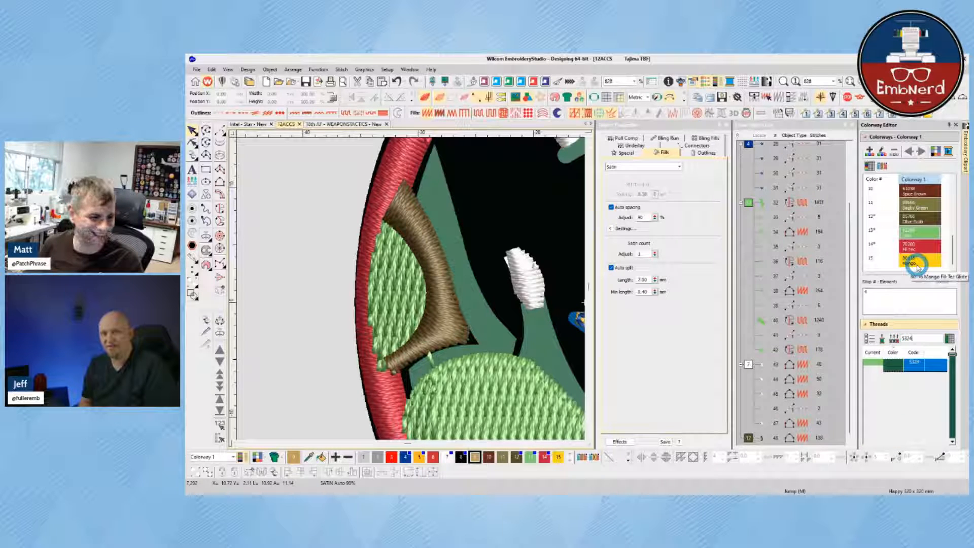
left_click(893, 364)
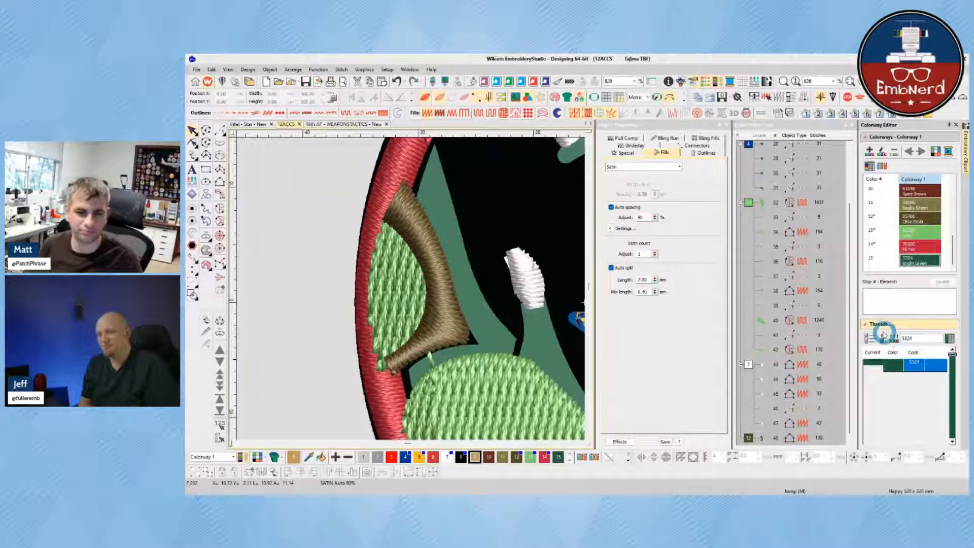
left_click(956, 125)
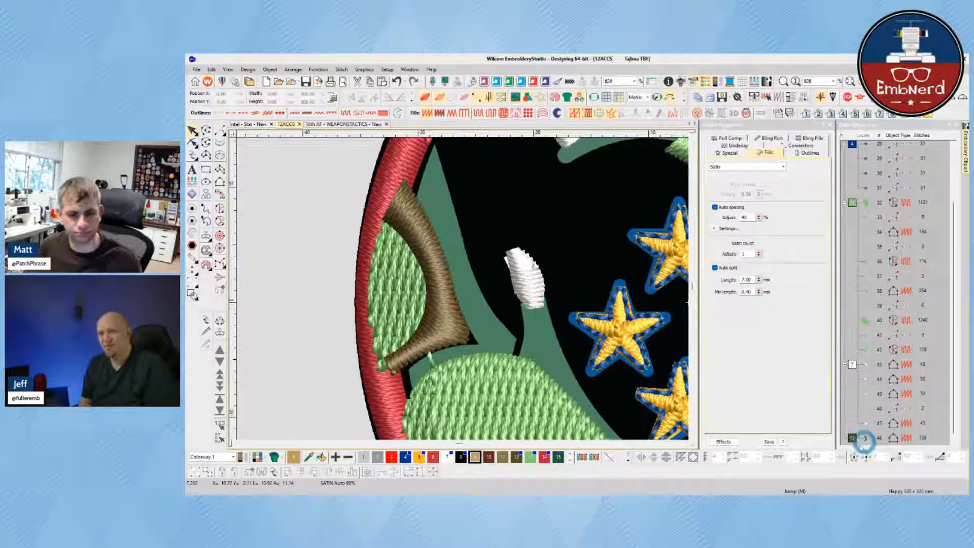
- Recolor the olive wing satin beside the red border with color 15
left_click(559, 457)
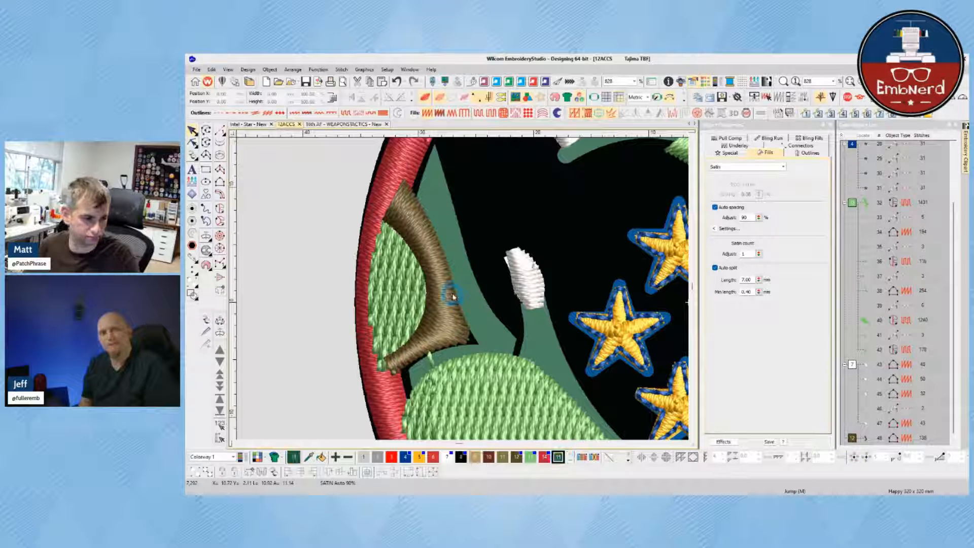
left_click(454, 297)
left_click(558, 457)
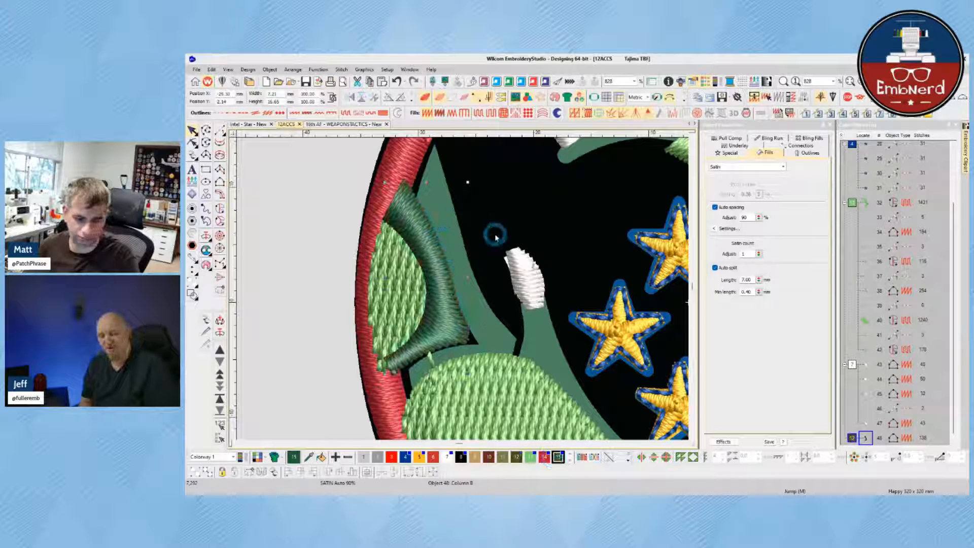
- Trace the first side of a new column satin along the black line separating the recolored satin from the adjoining dark green wing area
key("t")
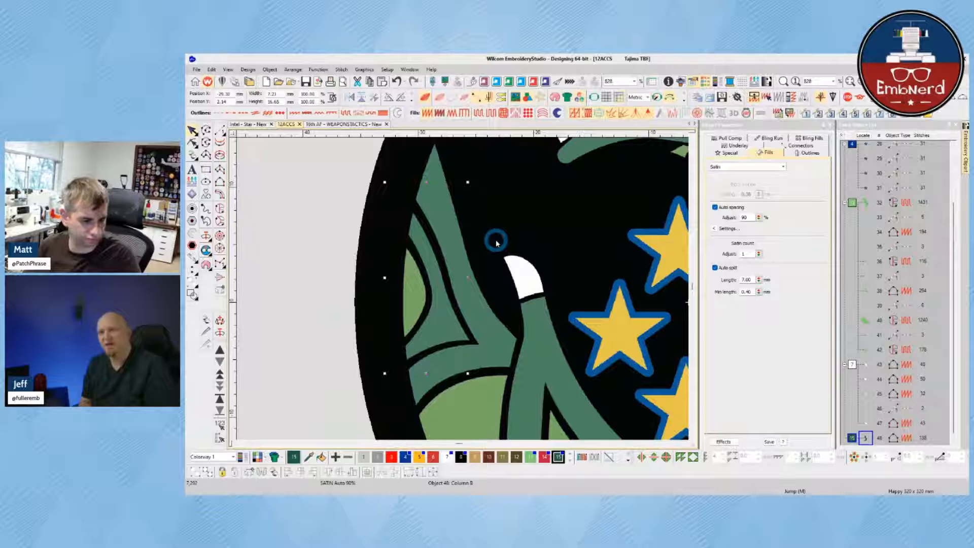
left_click(219, 182)
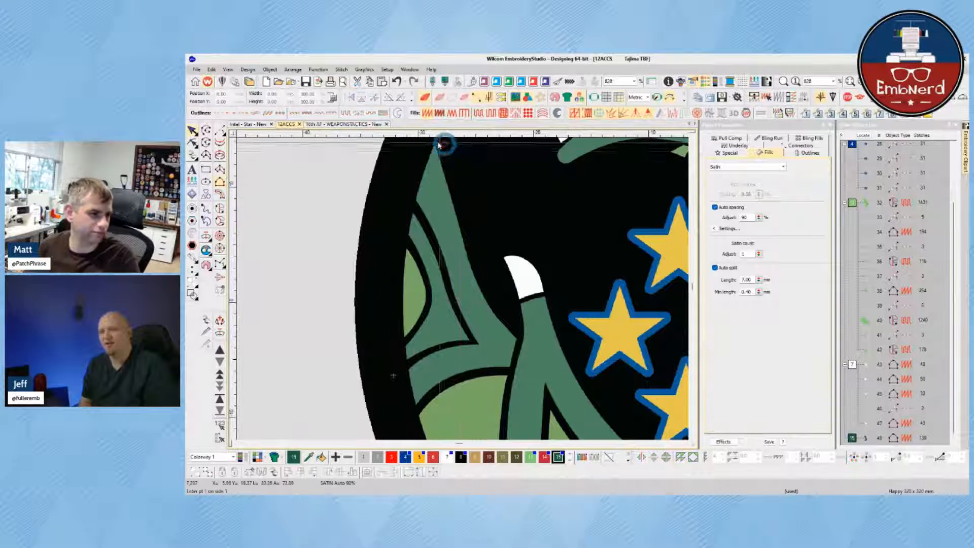
left_click(404, 194)
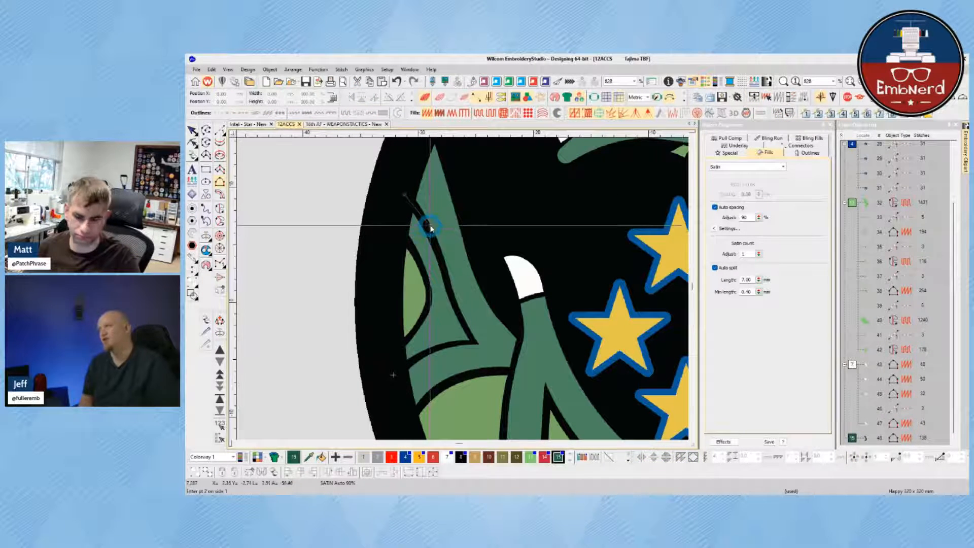
key("s")
left_click(426, 228)
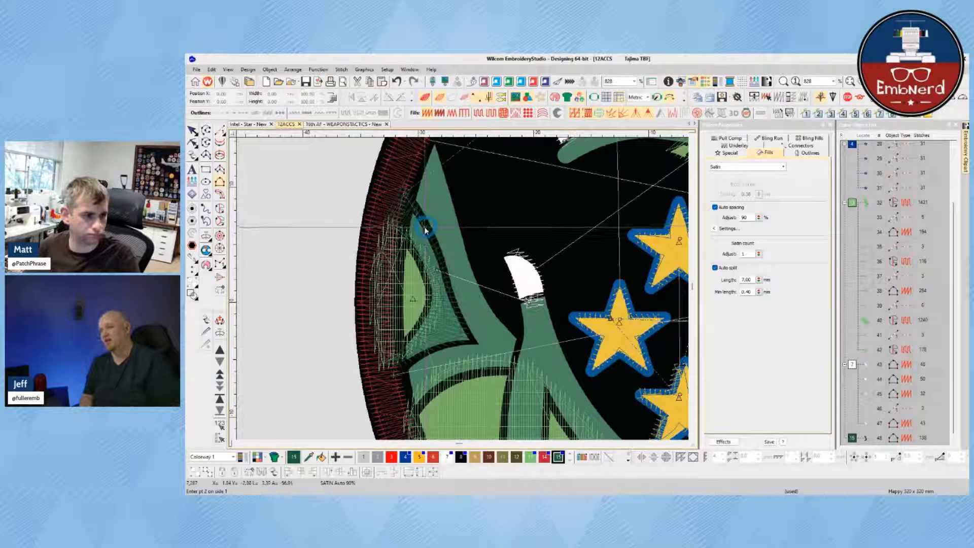
left_click(437, 266)
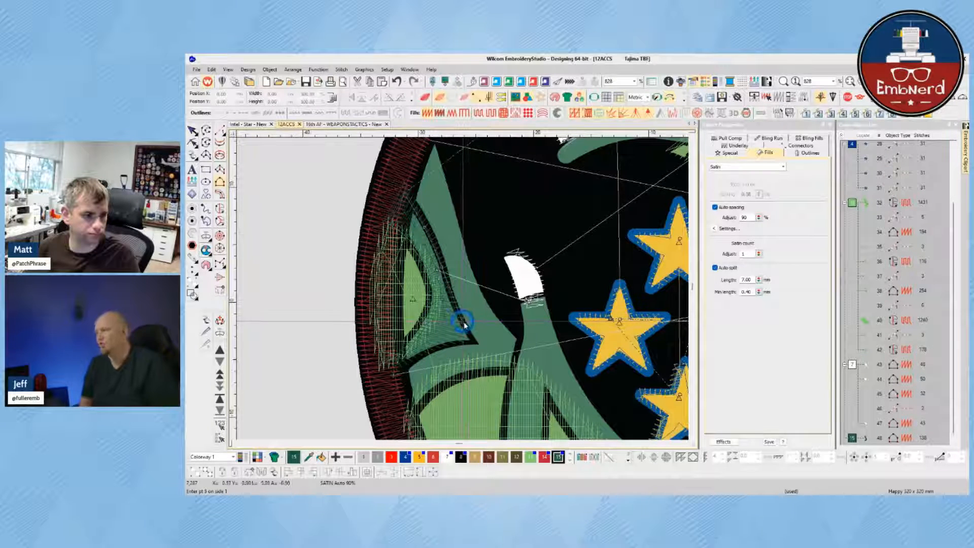
left_click(465, 325)
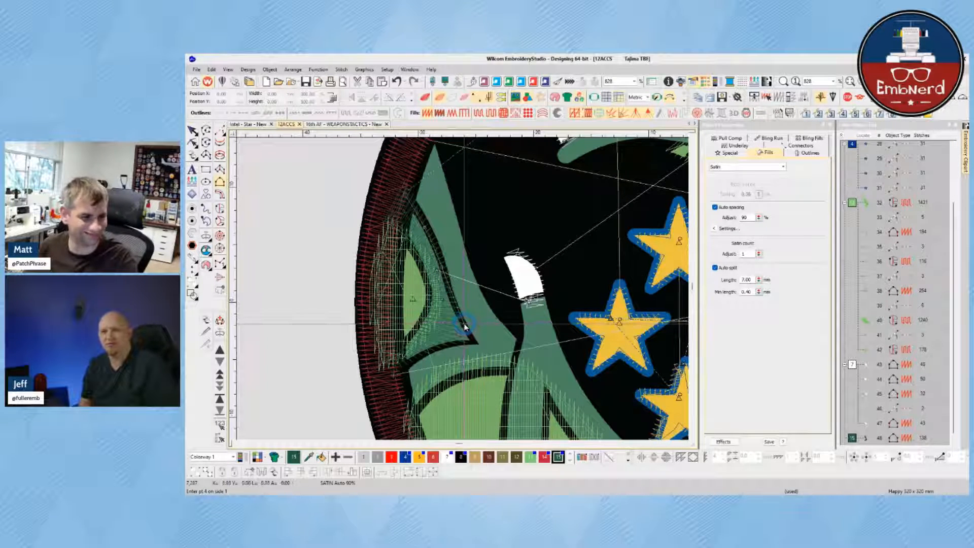
left_click(426, 354)
left_click(392, 374)
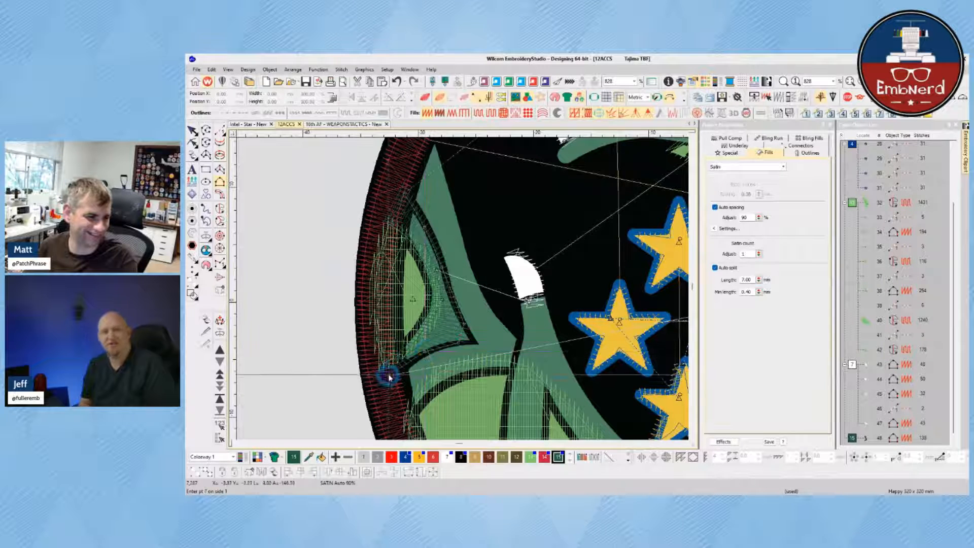
- Trace the column's second side along the wing's outer edge and the light green area's upper outline, then generate the satin
left_click(442, 159)
left_click_drag(441, 153, 451, 222)
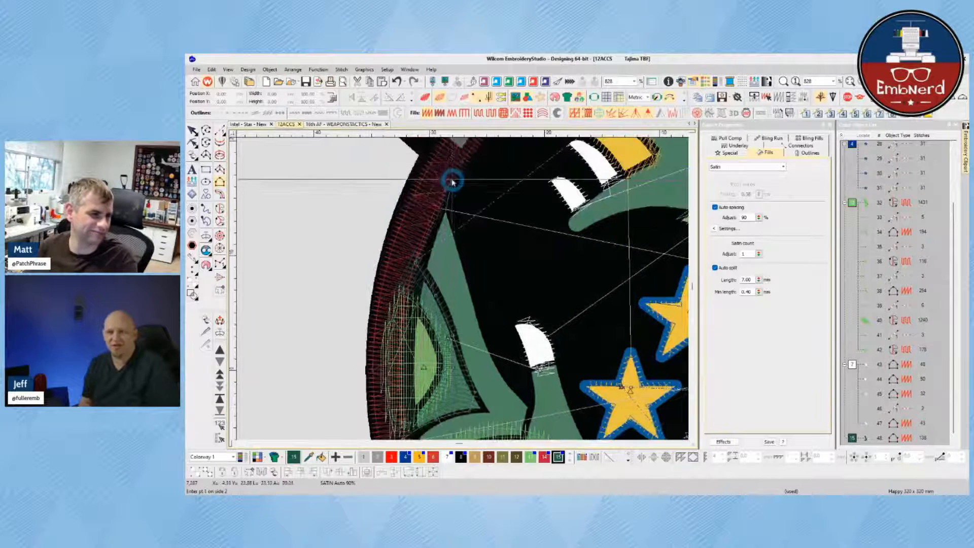
left_click(445, 193)
key("Return")
left_click(456, 251)
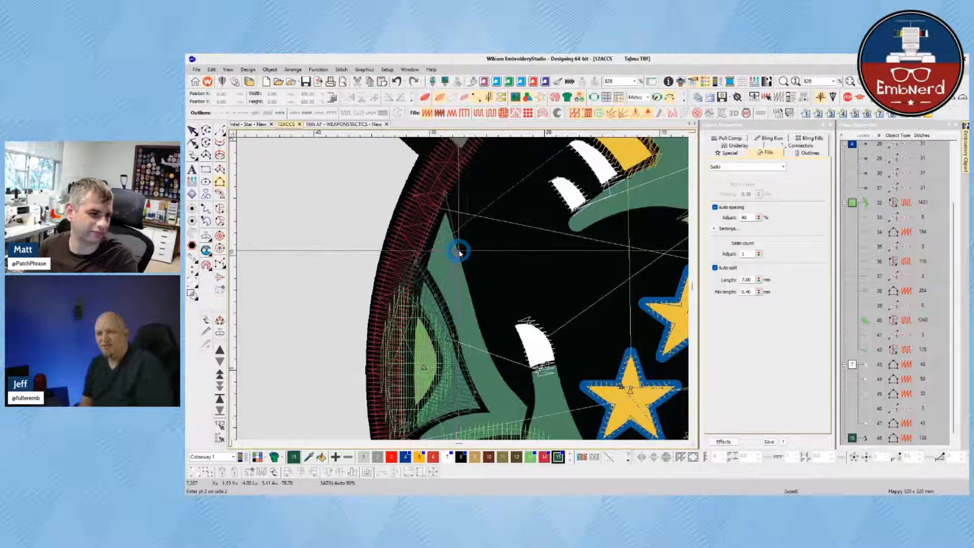
left_click(477, 319)
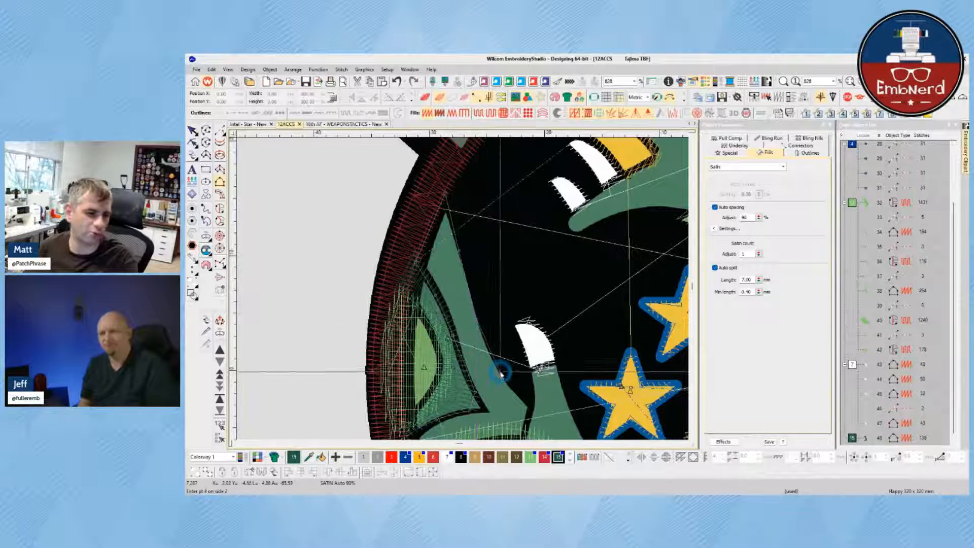
left_click(529, 408)
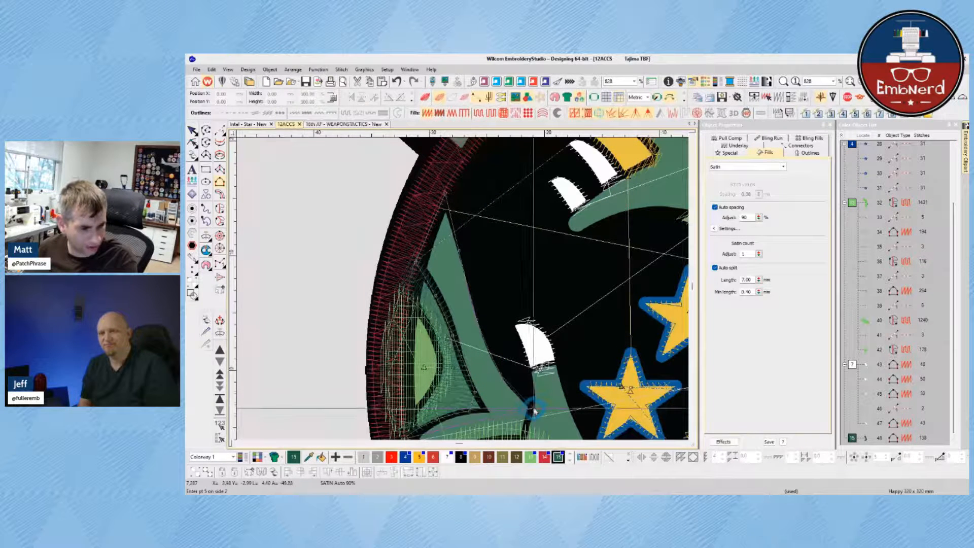
left_click(535, 413)
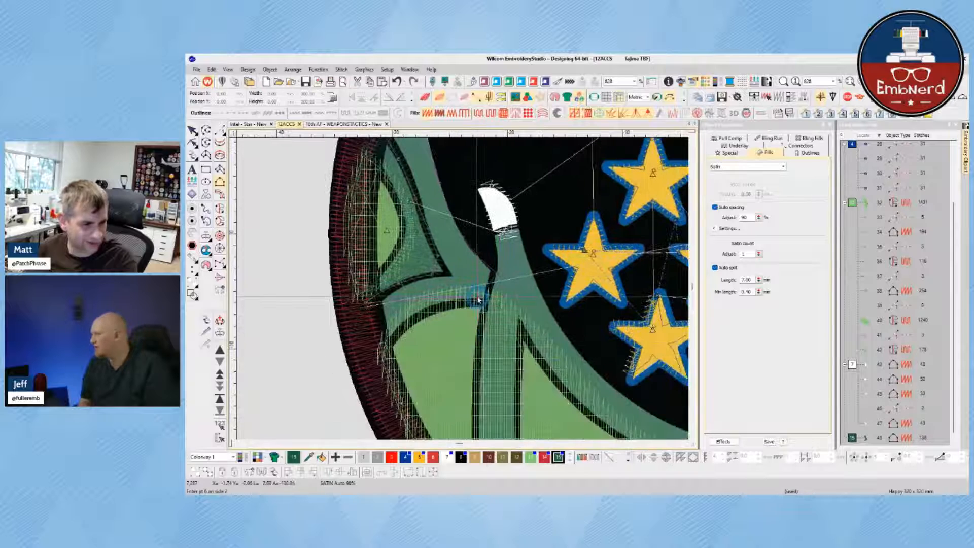
left_click(488, 306)
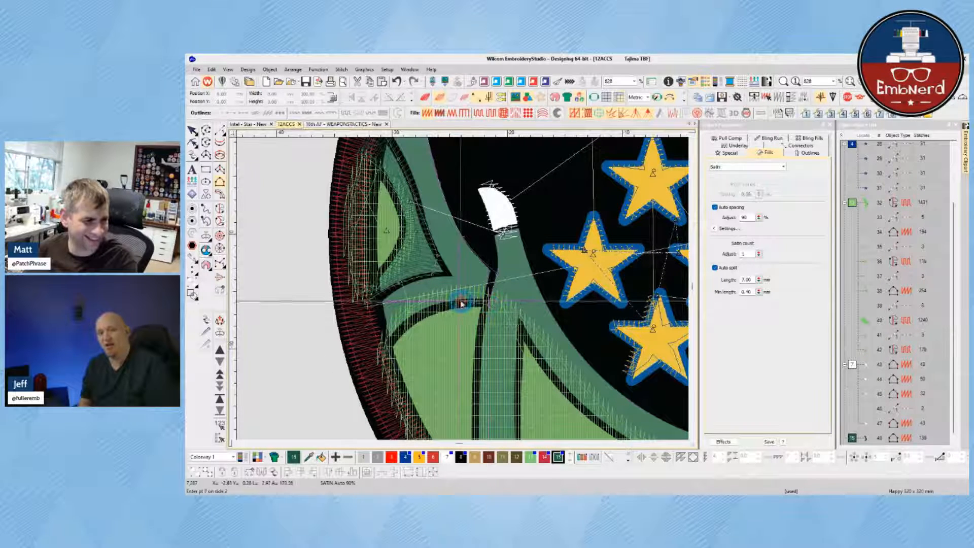
left_click(410, 320)
left_click(376, 348)
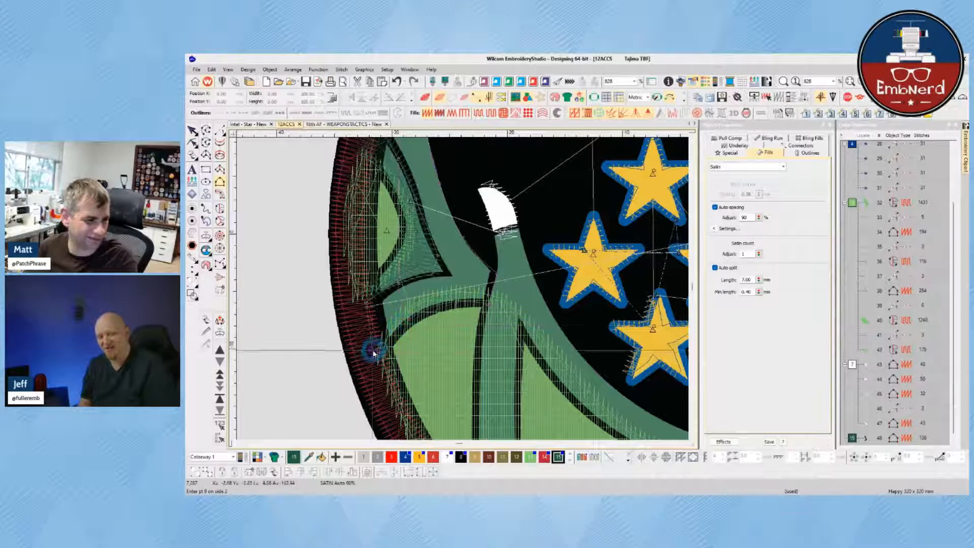
left_click(375, 361)
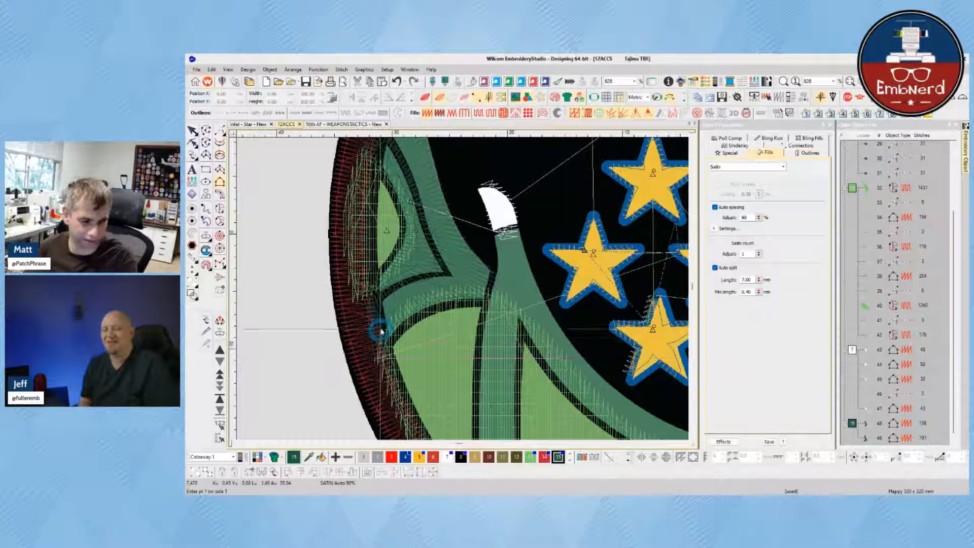
- Reshape the new satin's end at the red border and show the stitches realistically
left_click(376, 300)
key("Return")
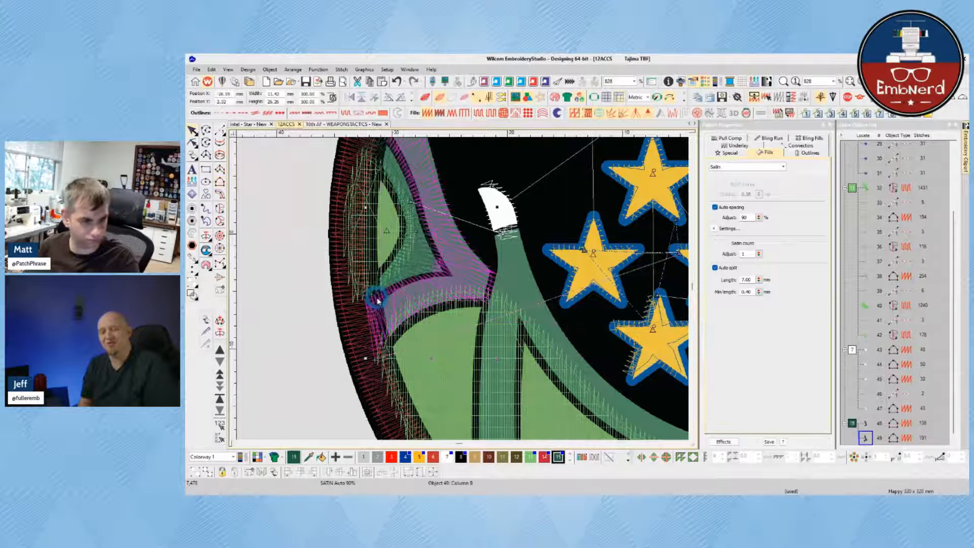
key("h")
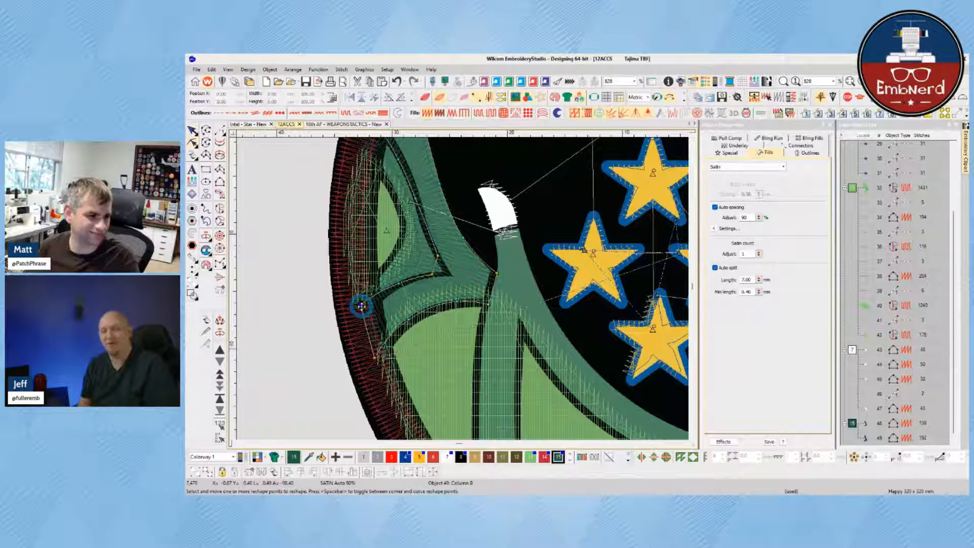
key("Escape")
key("t")
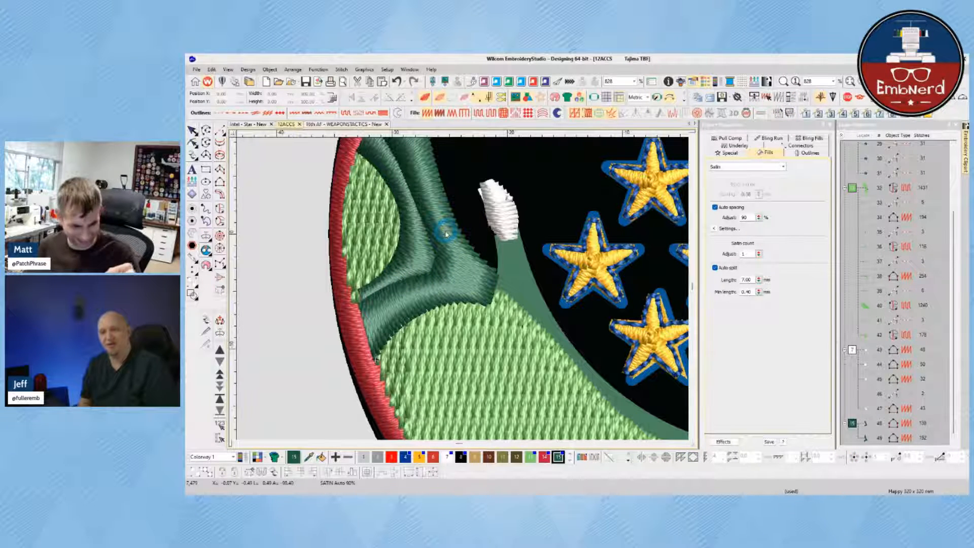
- Cut the new satin with the Knife from the outer wing edge to the light green area and delete the corner piece nearest the white claw
left_click(466, 258)
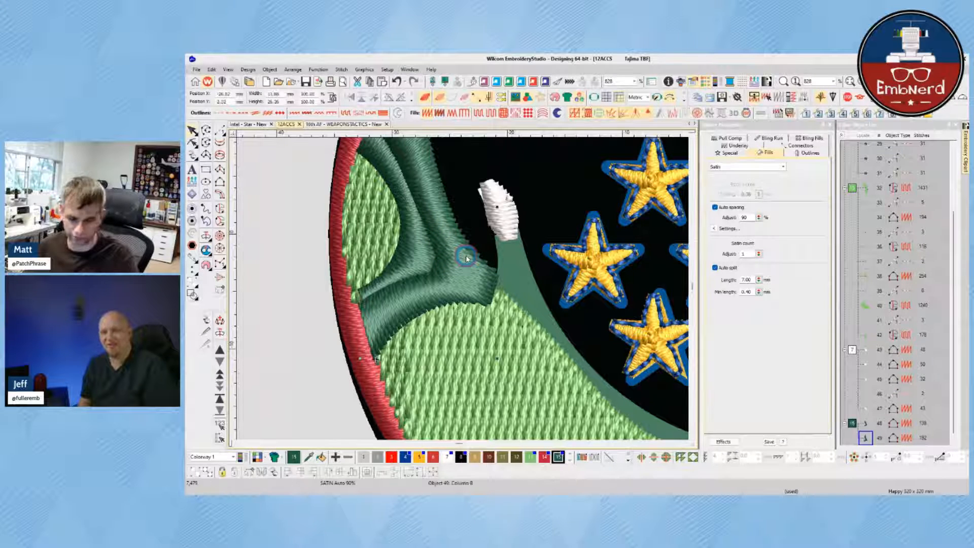
key("h")
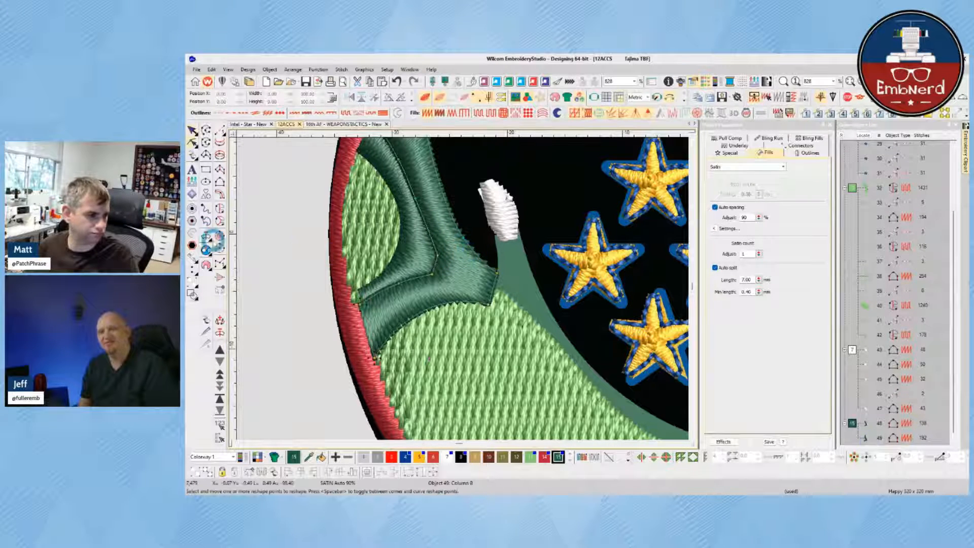
left_click(203, 332)
left_click(463, 231)
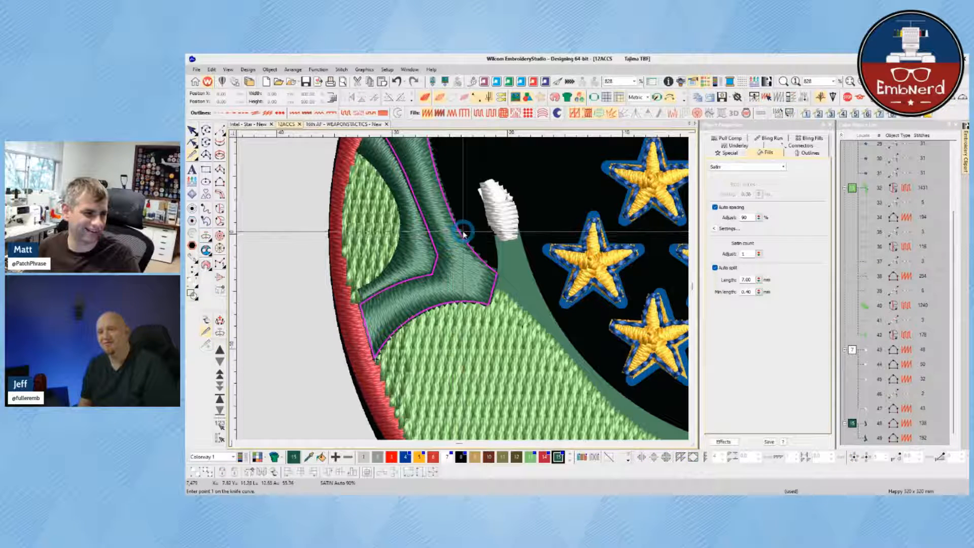
left_click(432, 321)
key("Return")
key("Escape")
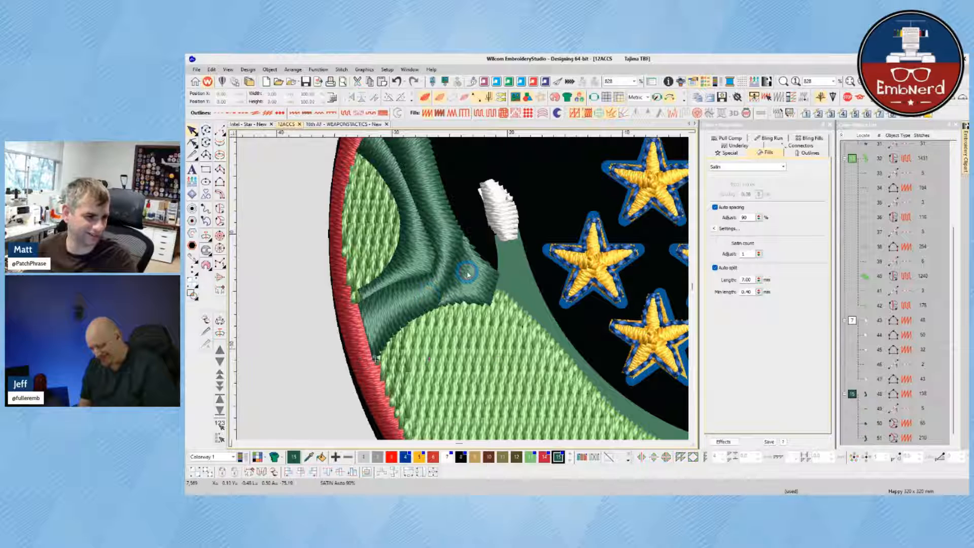
left_click(492, 262)
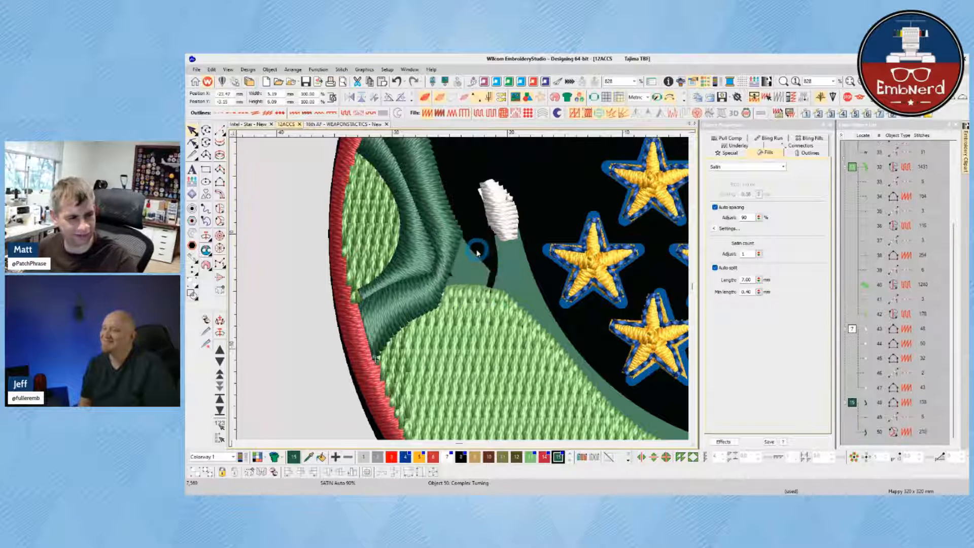
key("Escape")
- Digitize a four-cornered column satin over the open wing corner below the white claw and display it realistically
key("t")
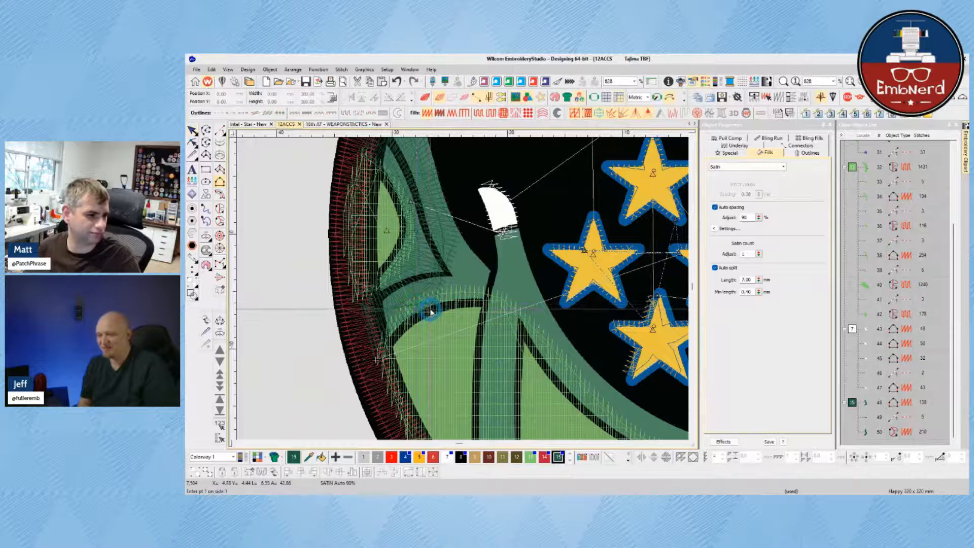
left_click(449, 260)
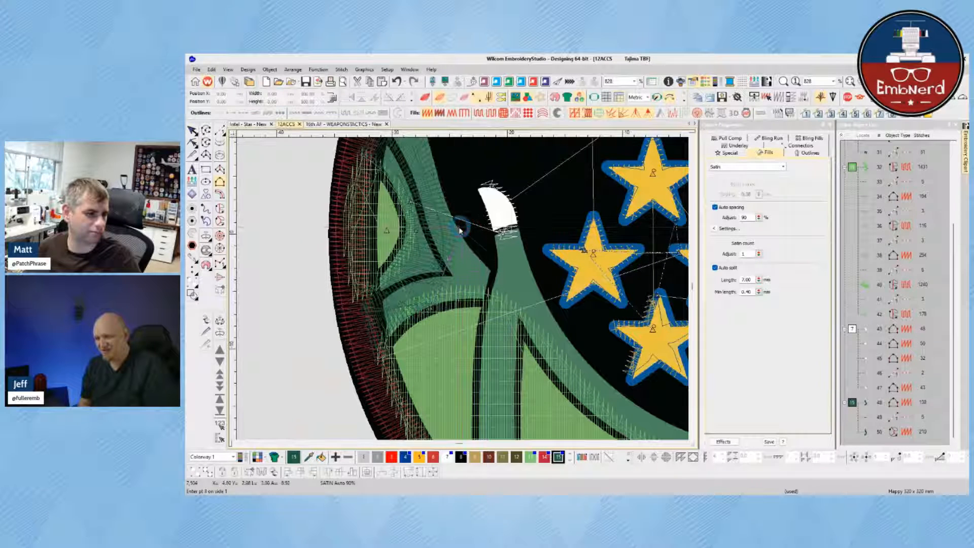
left_click(508, 269)
key("Return")
left_click(483, 308)
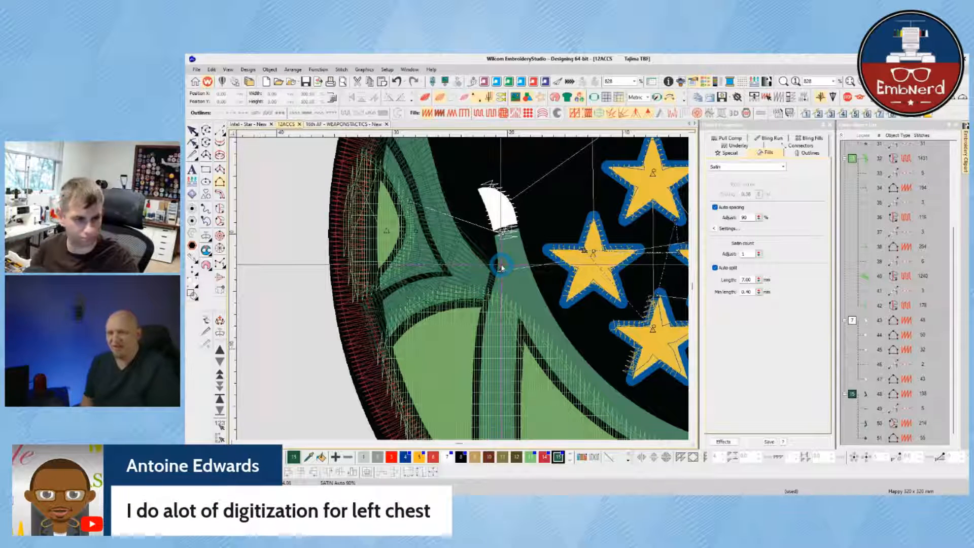
left_click(480, 303)
key("Return")
left_click(475, 308)
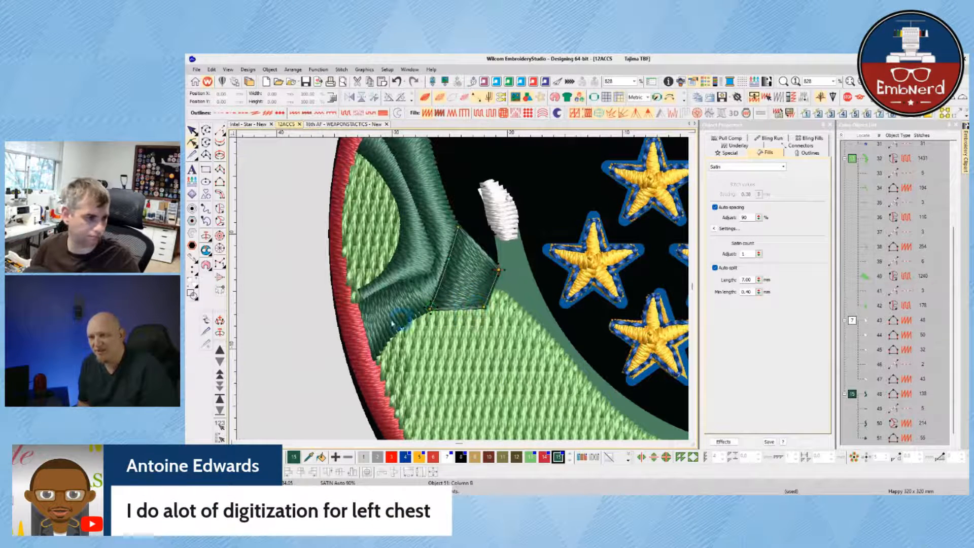
- Replace the corner satin's stitch angle with a line running from the light green area up to the white claw
left_click(220, 332)
left_click(220, 320)
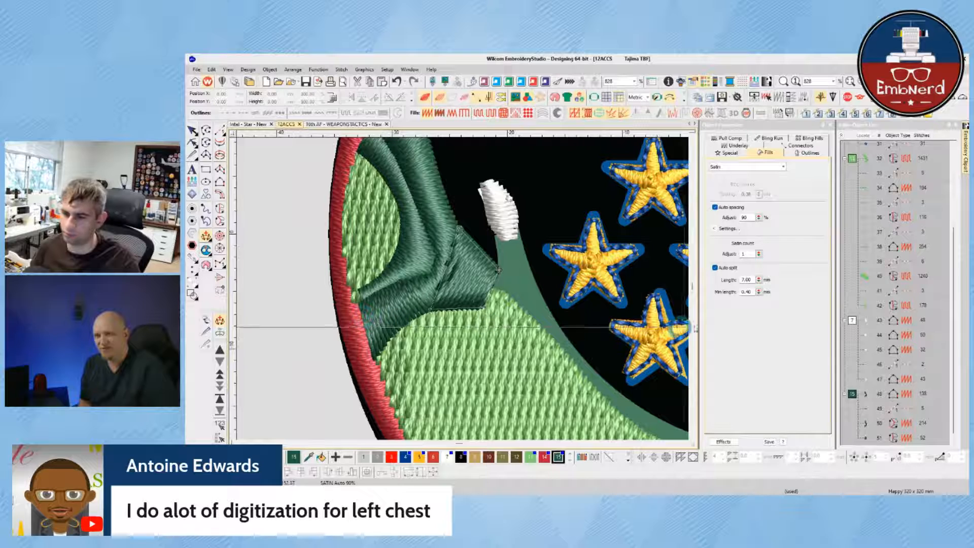
left_click(746, 326)
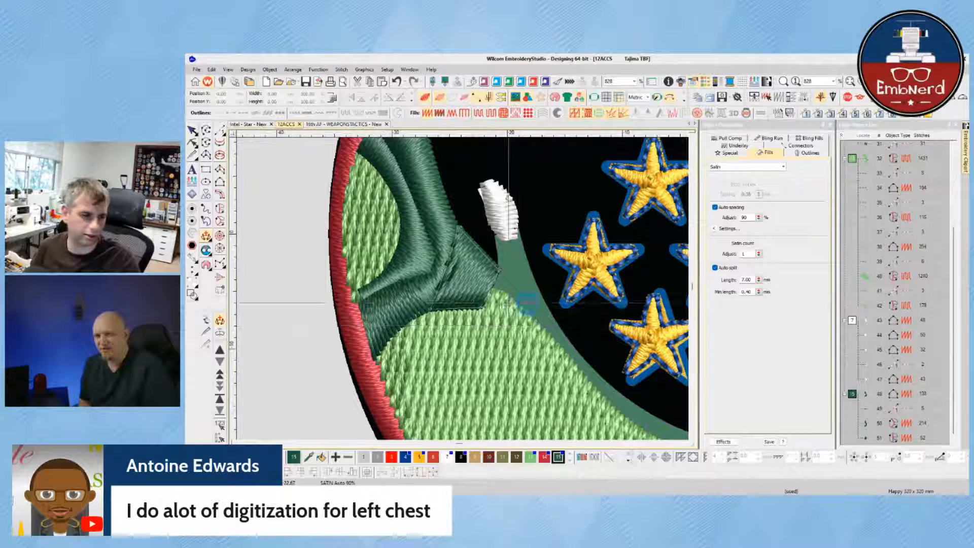
left_click(445, 319)
left_click(490, 217)
right_click(490, 218)
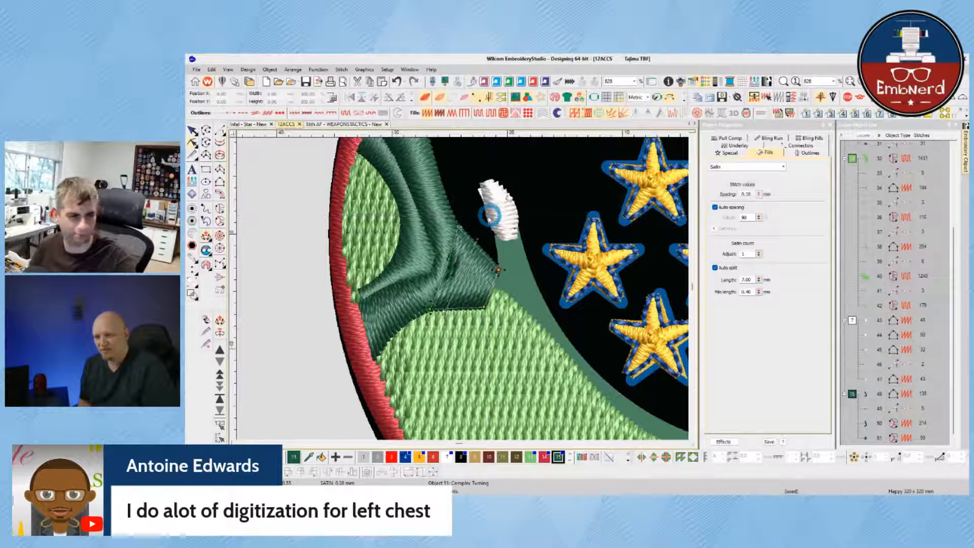
- Reshape the corner satin's inner edge points so it overlaps the neighboring wing satin
left_click(451, 262)
left_click(441, 281)
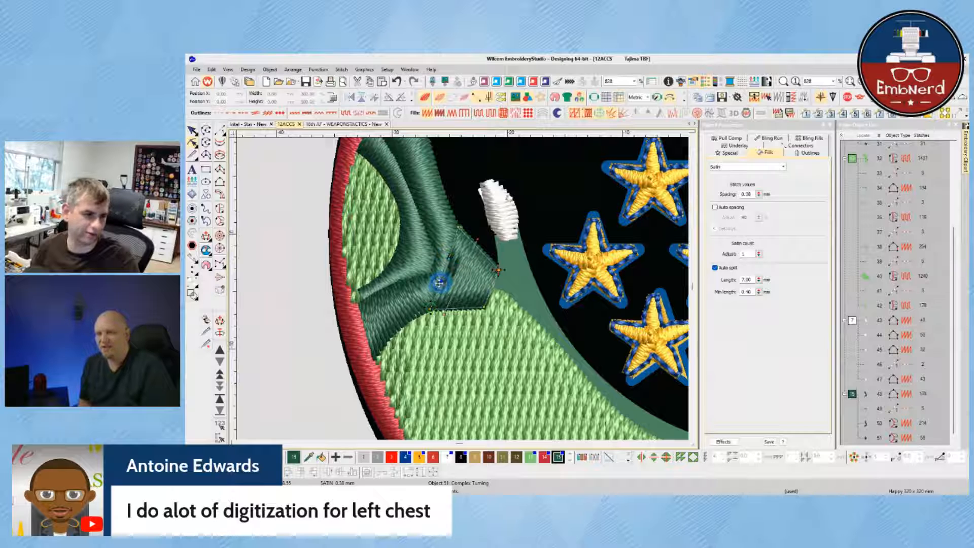
left_click(435, 308)
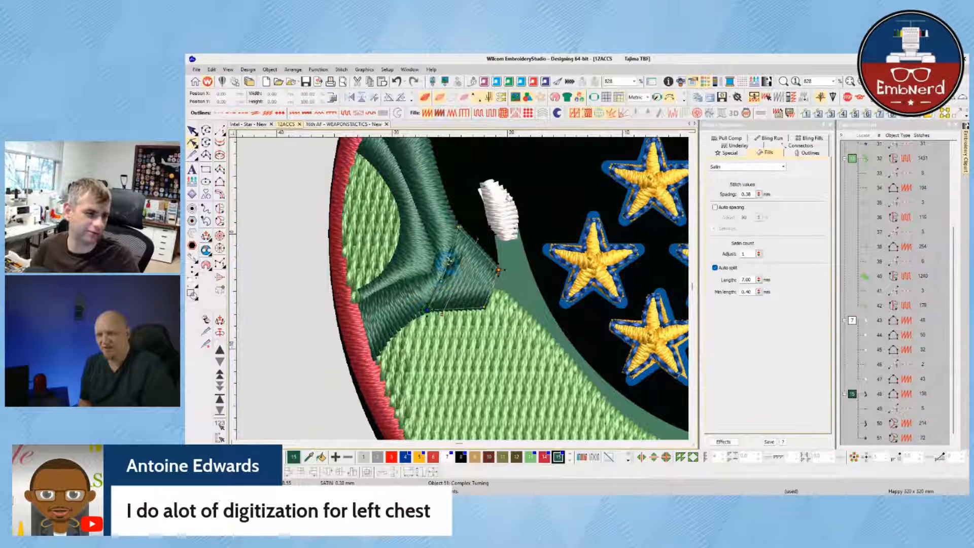
left_click(457, 224)
left_click_drag(457, 224, 454, 221)
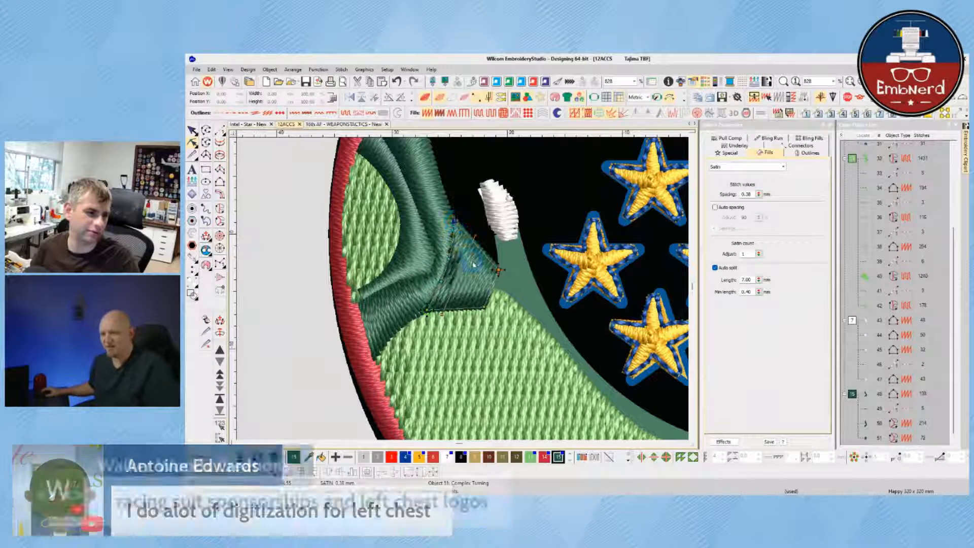
- Delete the long complex turning satin that runs down the wing strip beside the corner satin
left_click(430, 285)
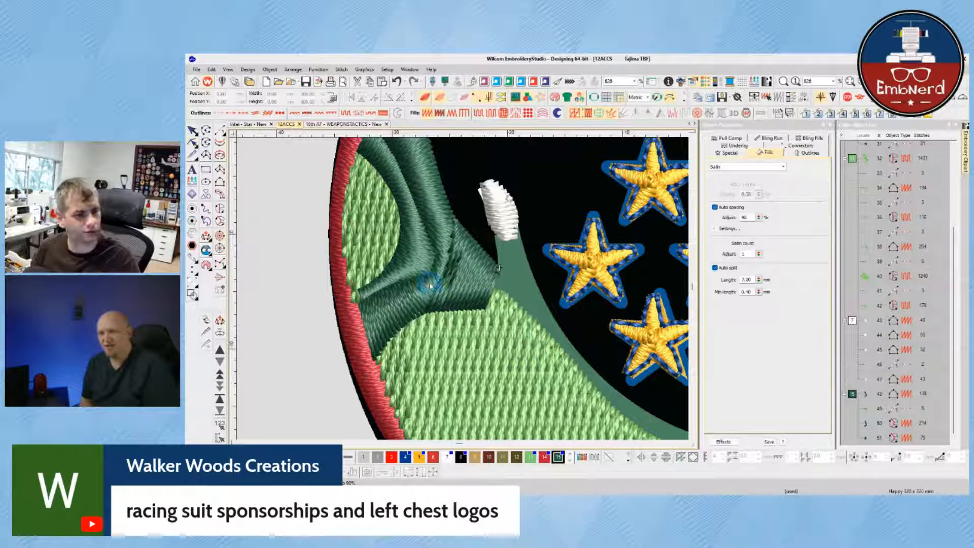
left_click(434, 257)
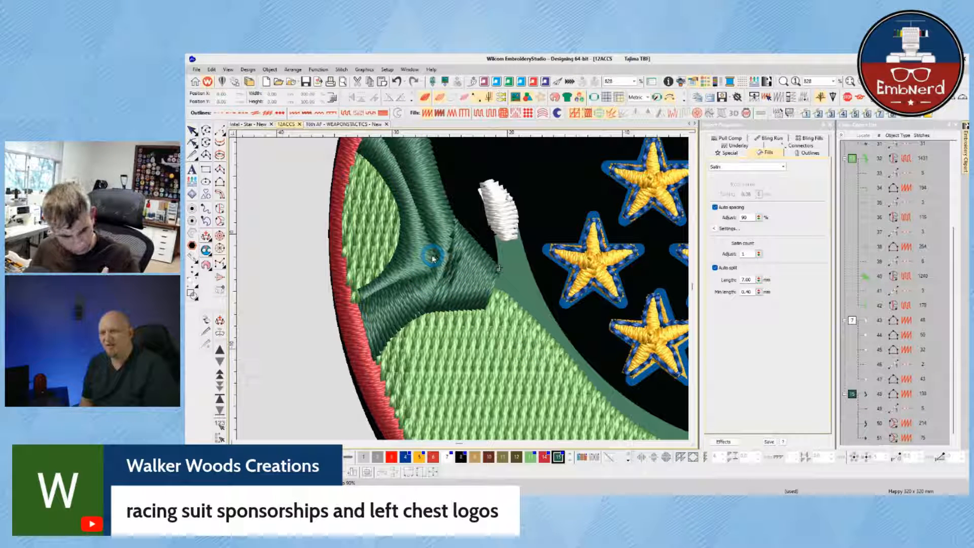
left_click(439, 217)
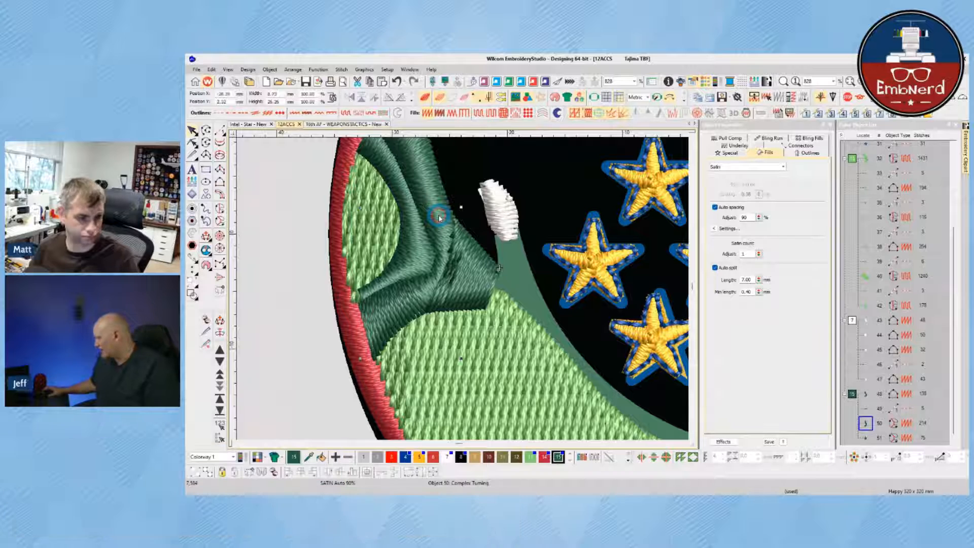
key("h")
left_click_drag(434, 279, 436, 274)
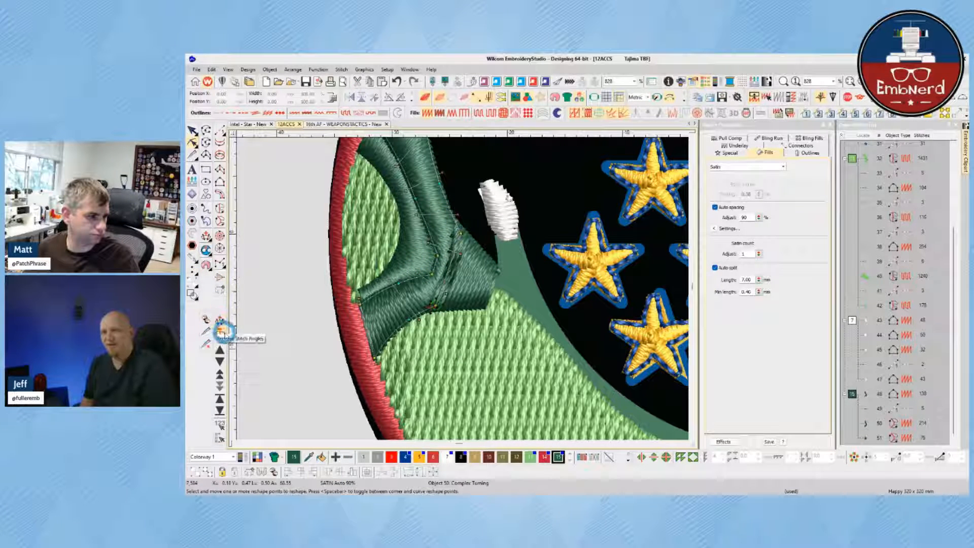
scroll(442, 239, "down", 1)
scroll(457, 284, "up", 1)
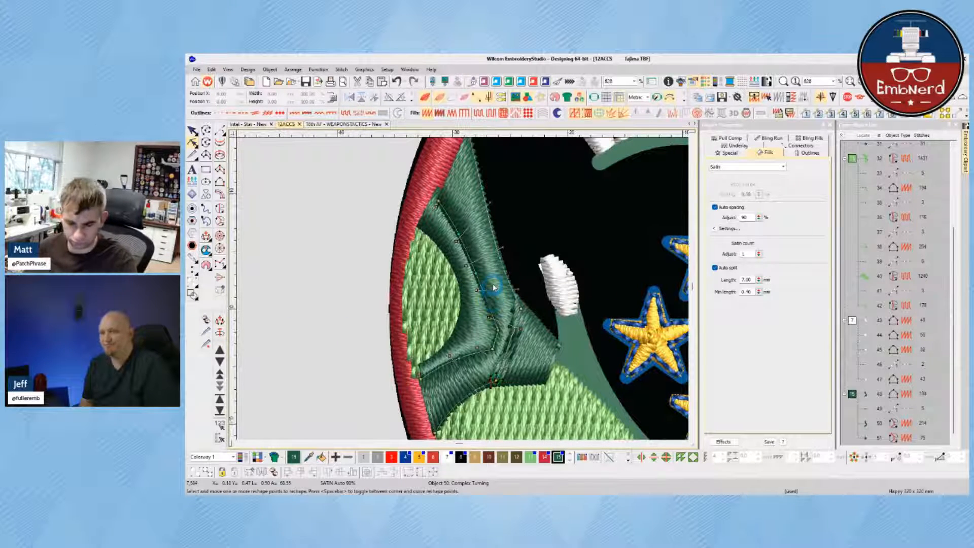
- Digitize a column satin over the wing strip from its pointed tip down to the corner below the white claw, following both strip edges
left_click(221, 222)
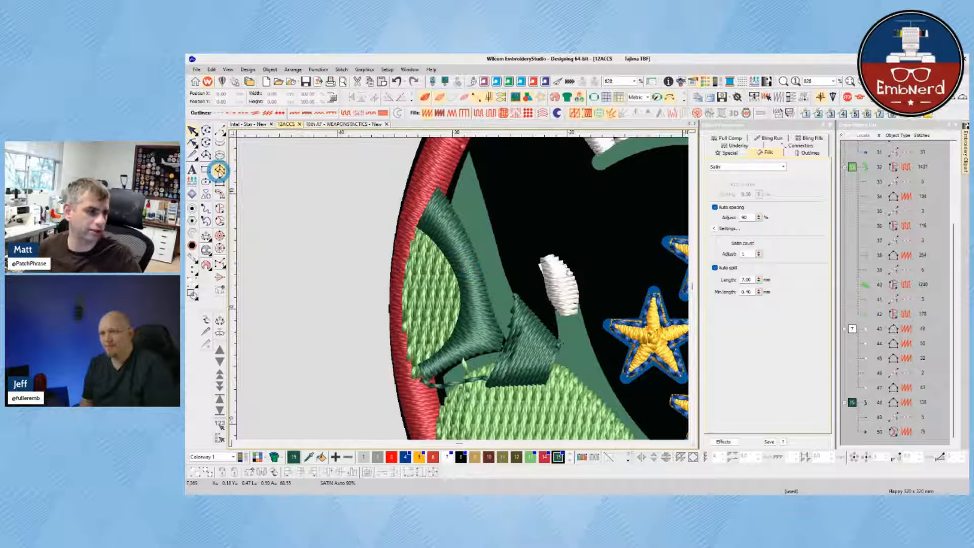
key("s")
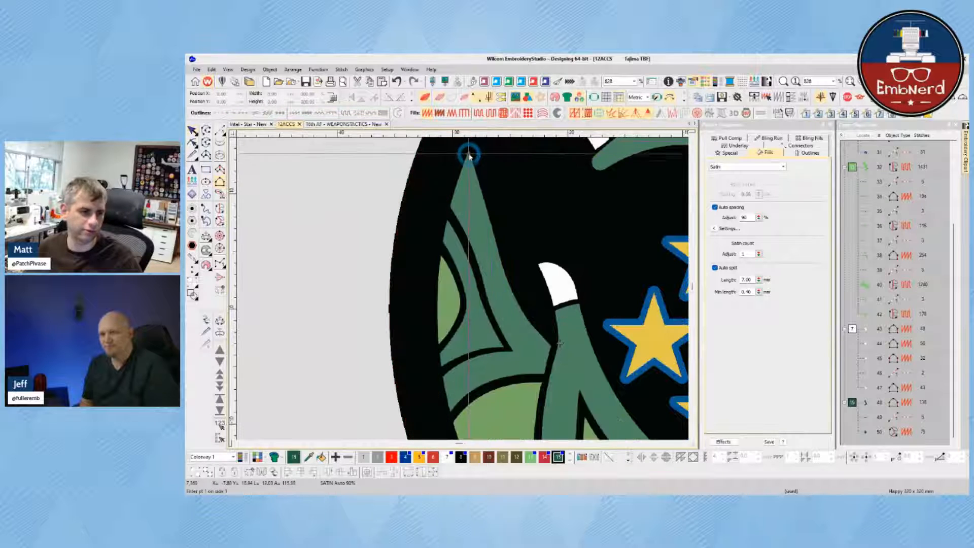
scroll(468, 147, "down", 1)
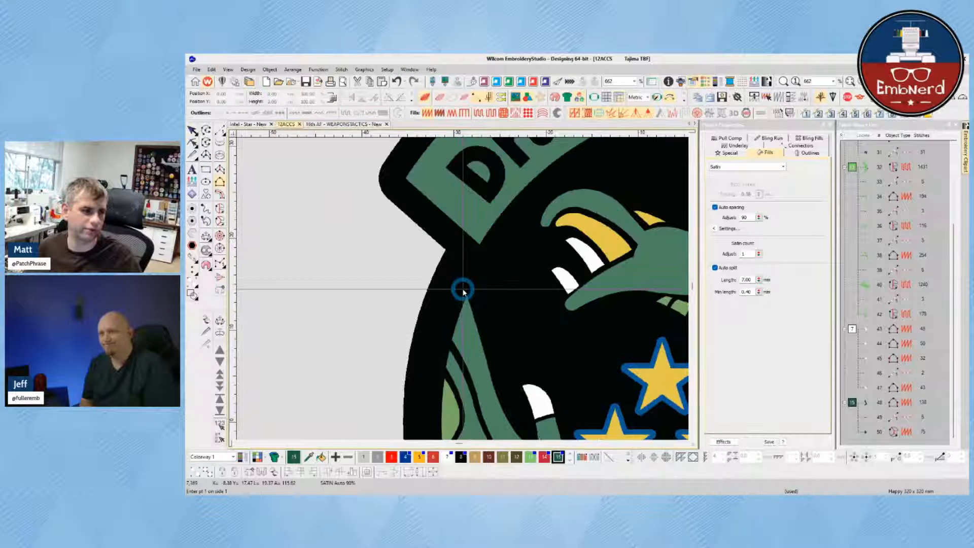
left_click(459, 275)
left_click(476, 318)
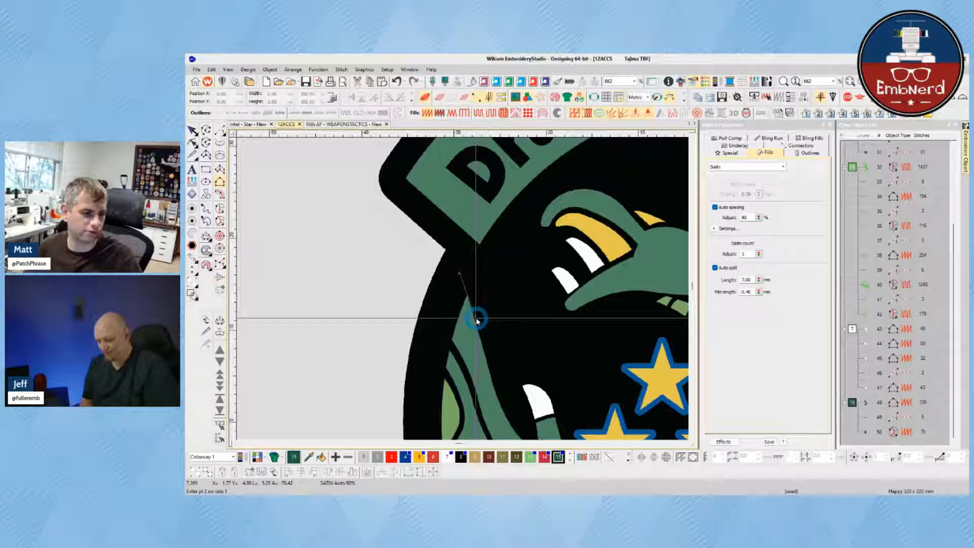
left_click(494, 388)
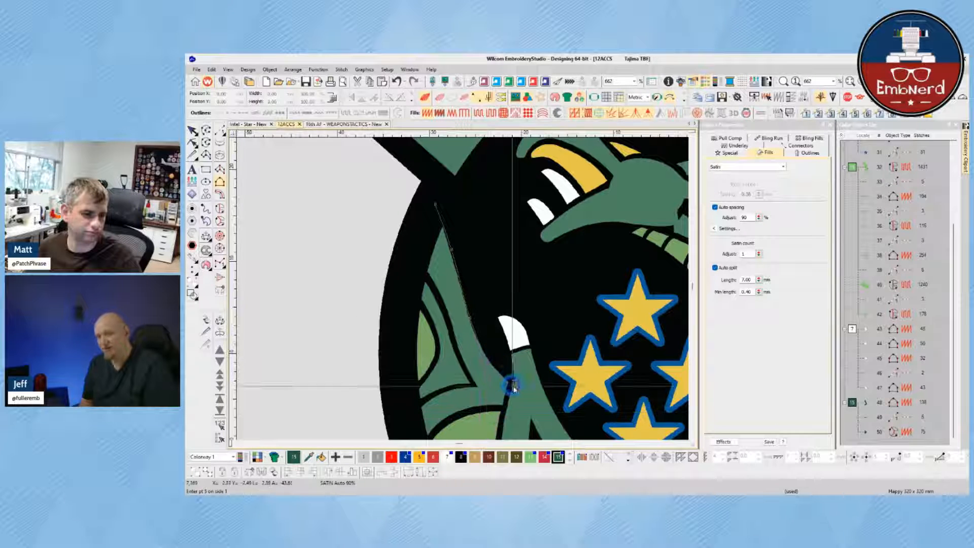
left_click(515, 379)
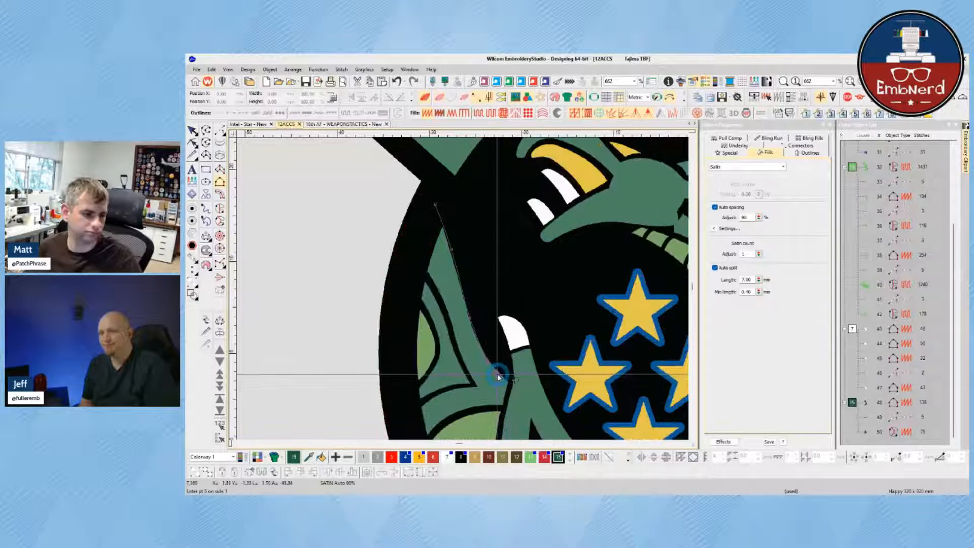
key("Return")
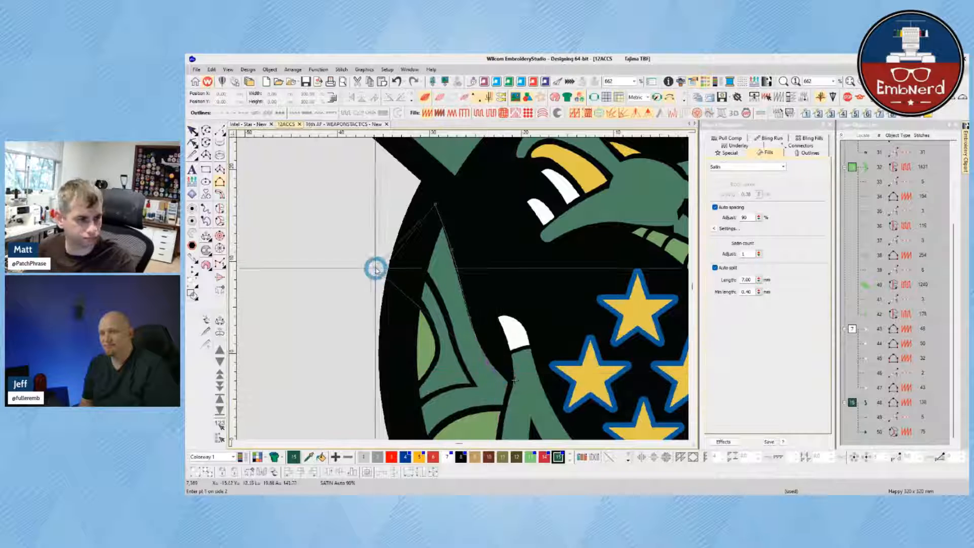
left_click(416, 263)
left_click(438, 292)
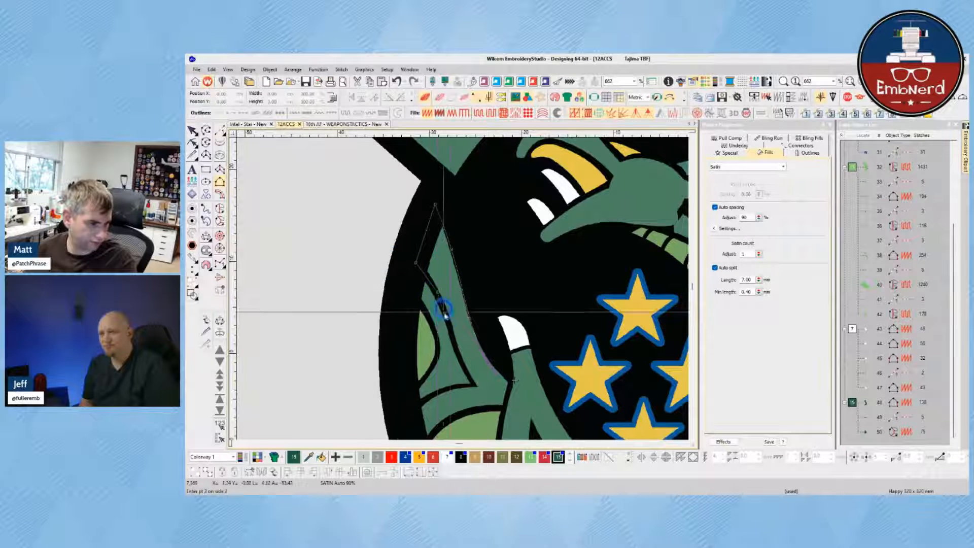
left_click(452, 334)
left_click(466, 372)
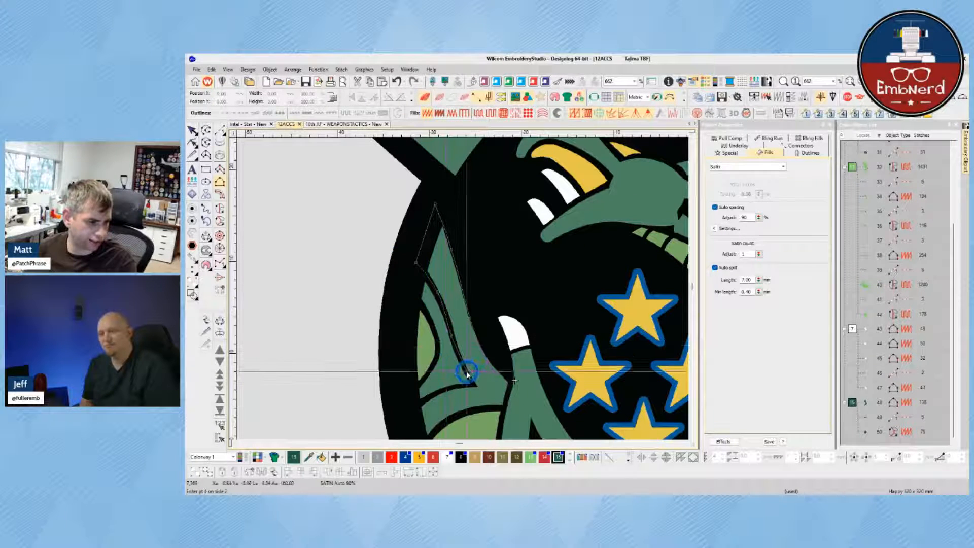
left_click(491, 392)
key("Return")
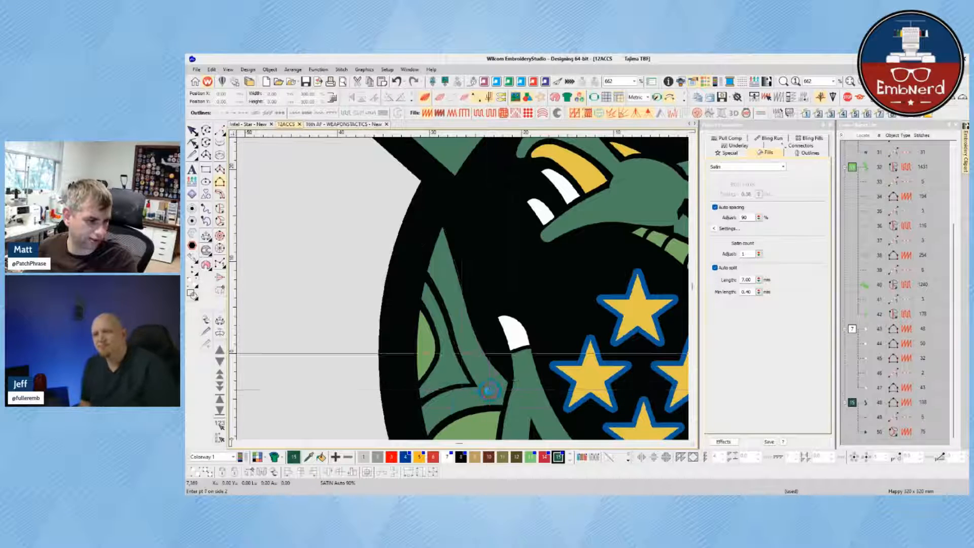
scroll(451, 408, "down", 2)
scroll(462, 289, "up", 2)
key("space")
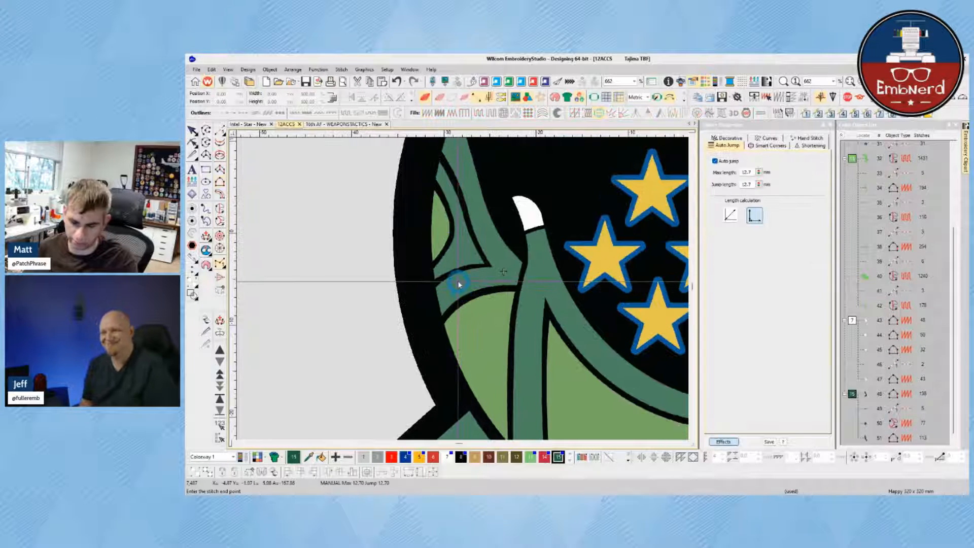
key("l")
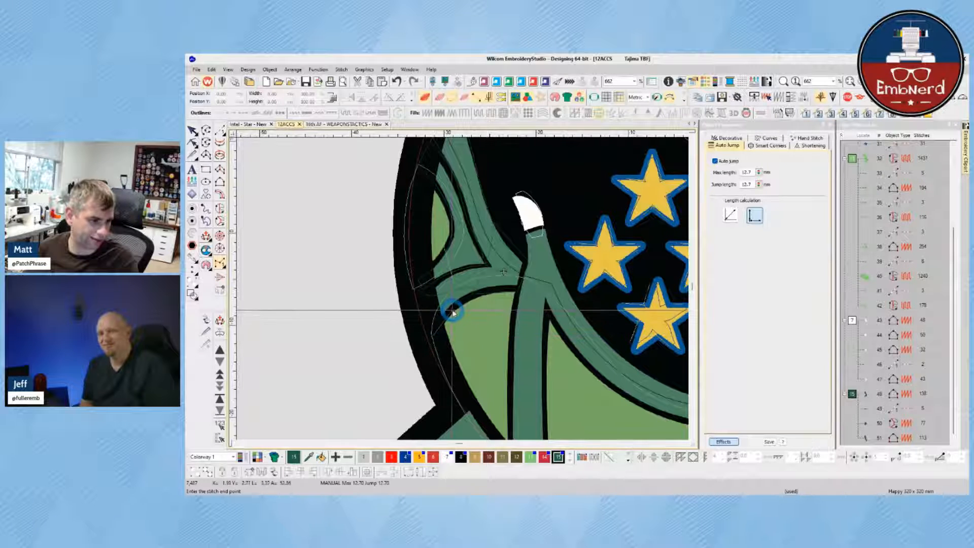
left_click(496, 291)
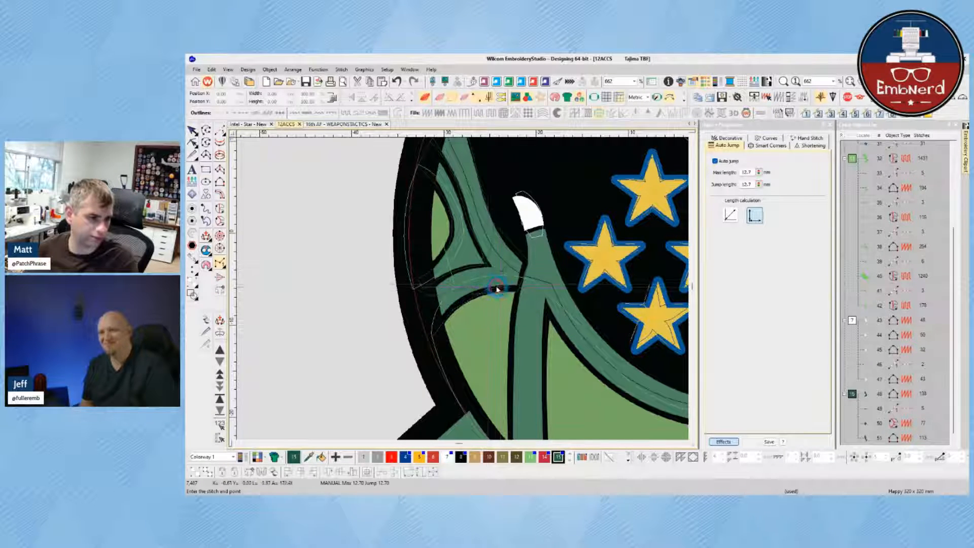
key("Escape")
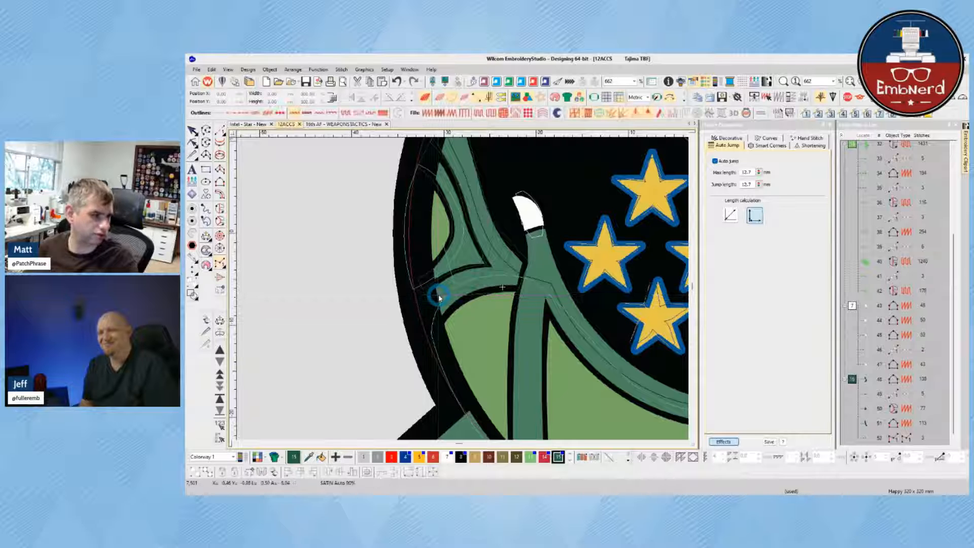
key("ctrl+z")
- Digitize a curved column satin over the lower wing strip, from the red border along the light green area to the corner satin
left_click(221, 182)
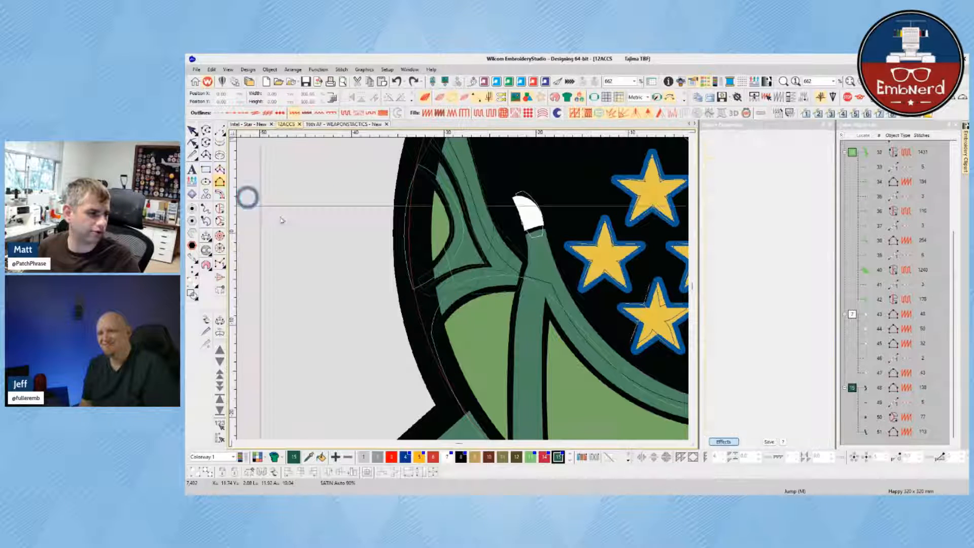
left_click(421, 295)
right_click(448, 274)
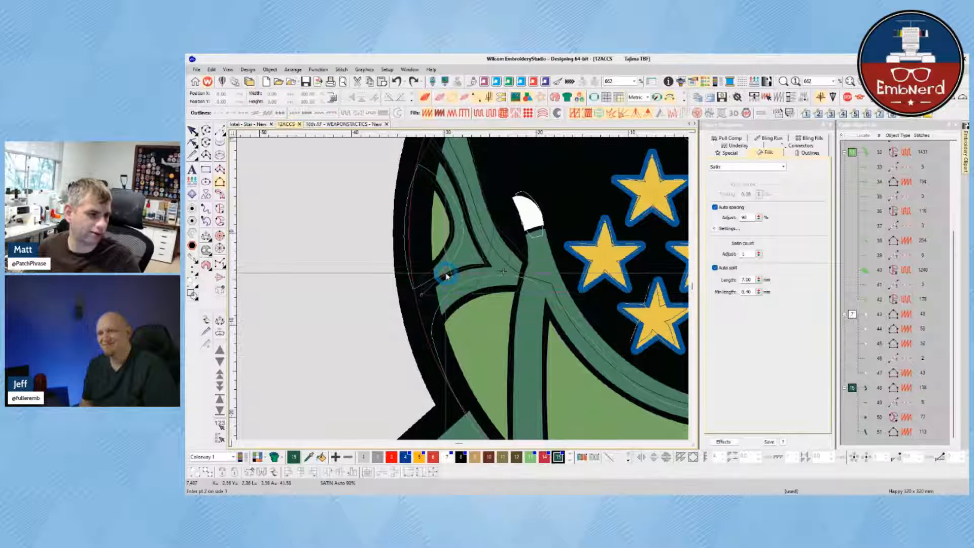
right_click(478, 265)
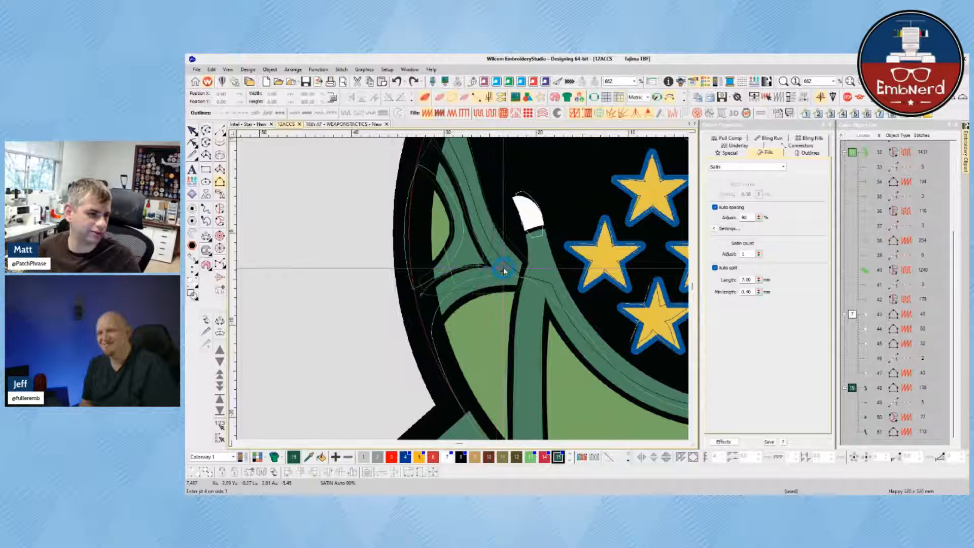
left_click(503, 270)
key("Return")
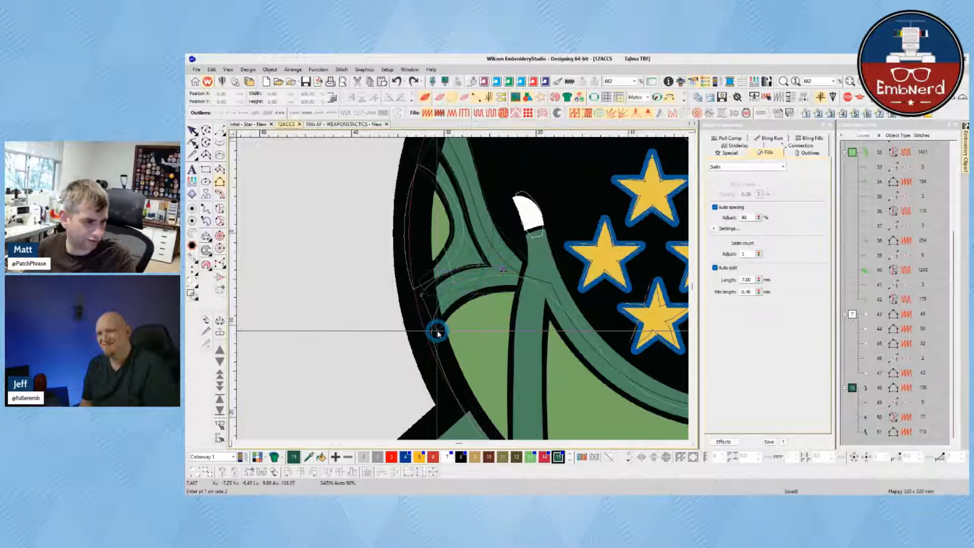
left_click(438, 331)
right_click(452, 304)
right_click(478, 293)
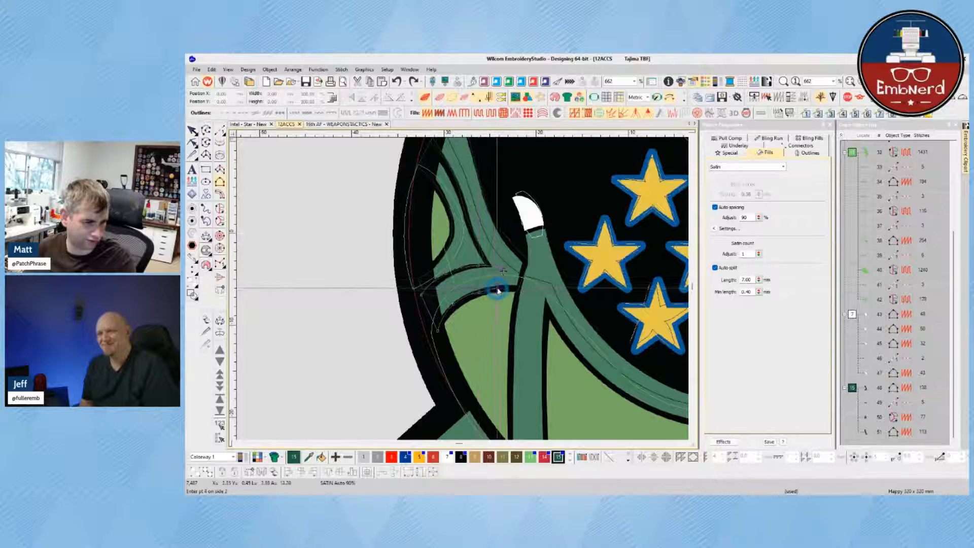
left_click(498, 290)
key("Return")
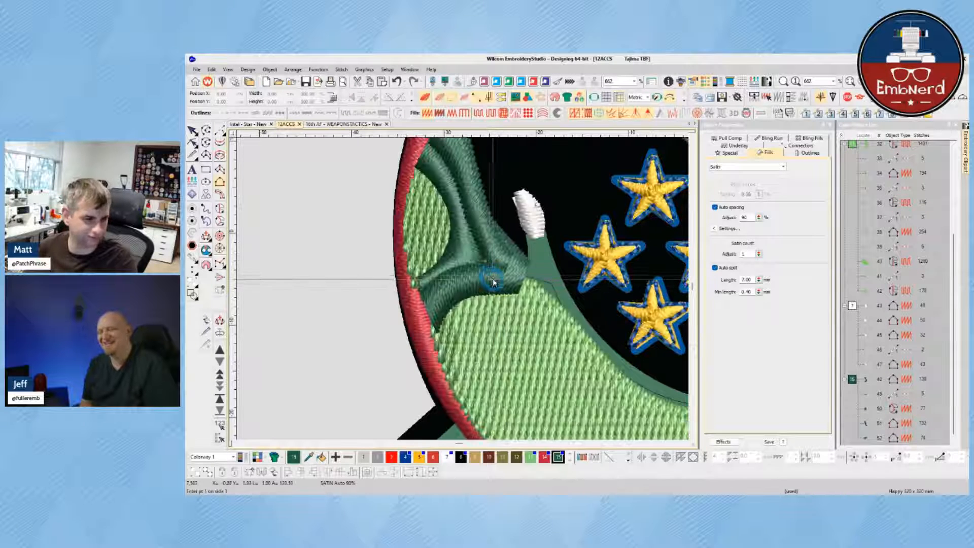
- Try to resequence the four dark green wing satins in selection order
key("Escape")
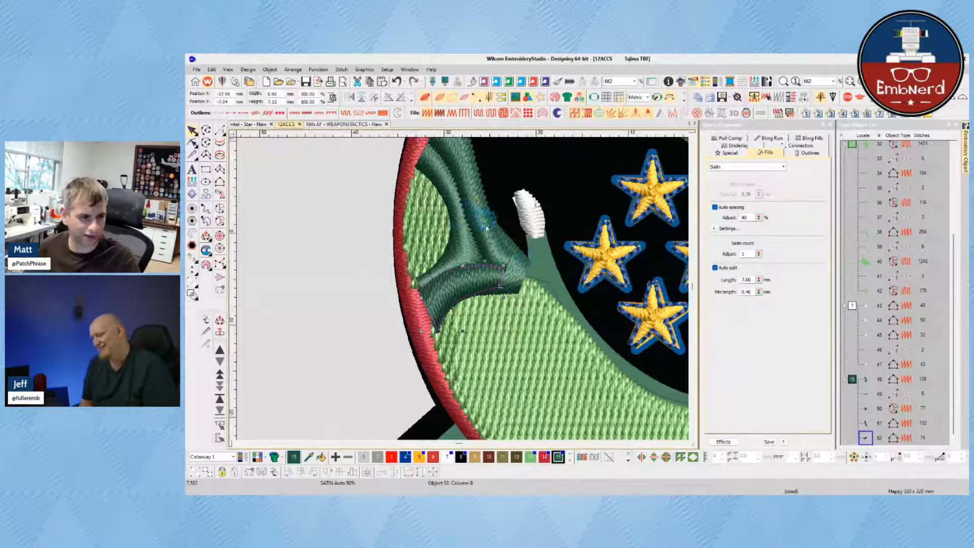
left_click(460, 234)
left_click(479, 273, "ctrl")
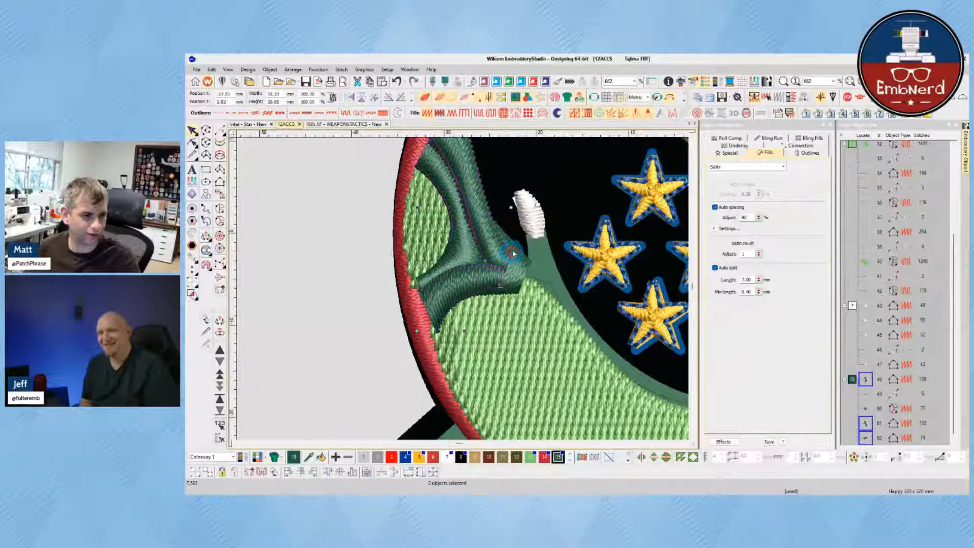
left_click(219, 423)
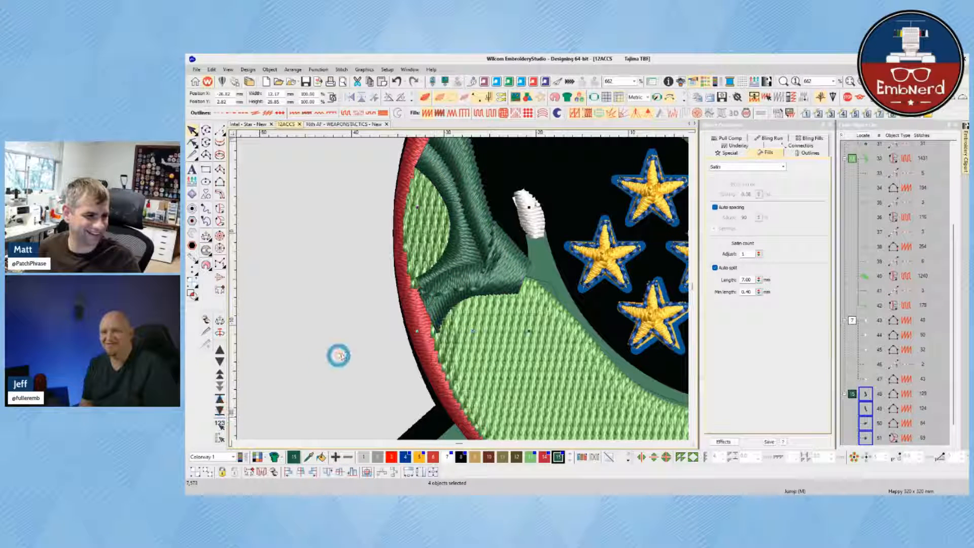
left_click(432, 297)
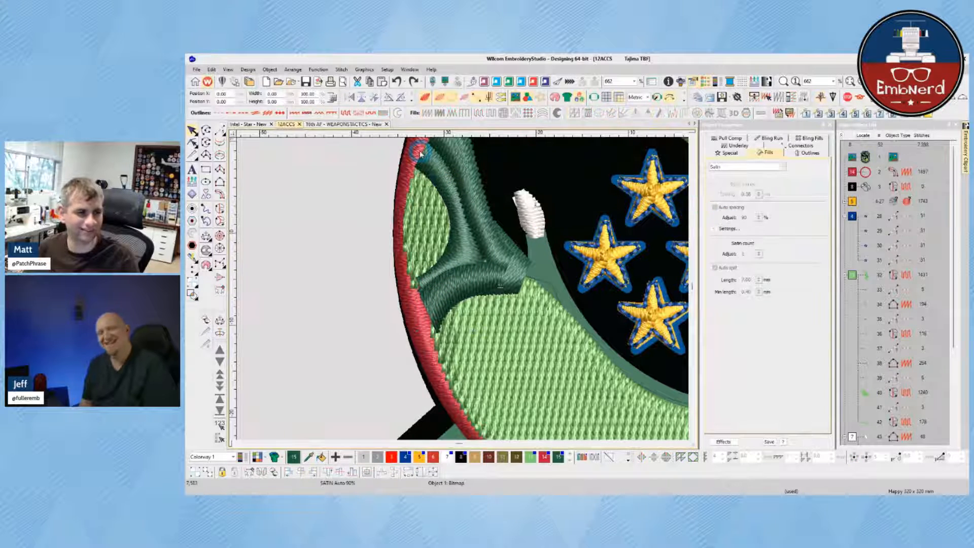
- Resequence the four dark green wing satins so the three columns stitch first and the corner satin stitches last
left_click(879, 386)
left_click(871, 379)
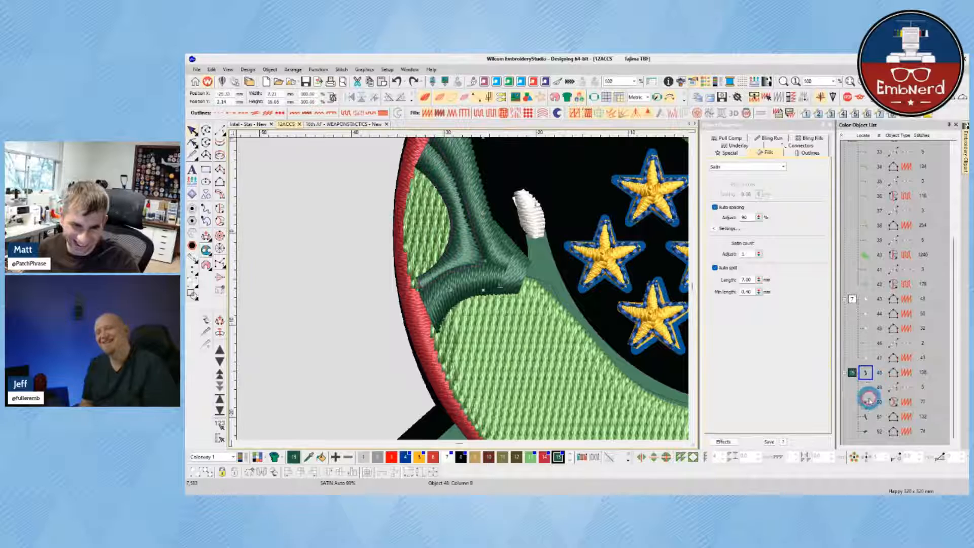
left_click(865, 419, "ctrl")
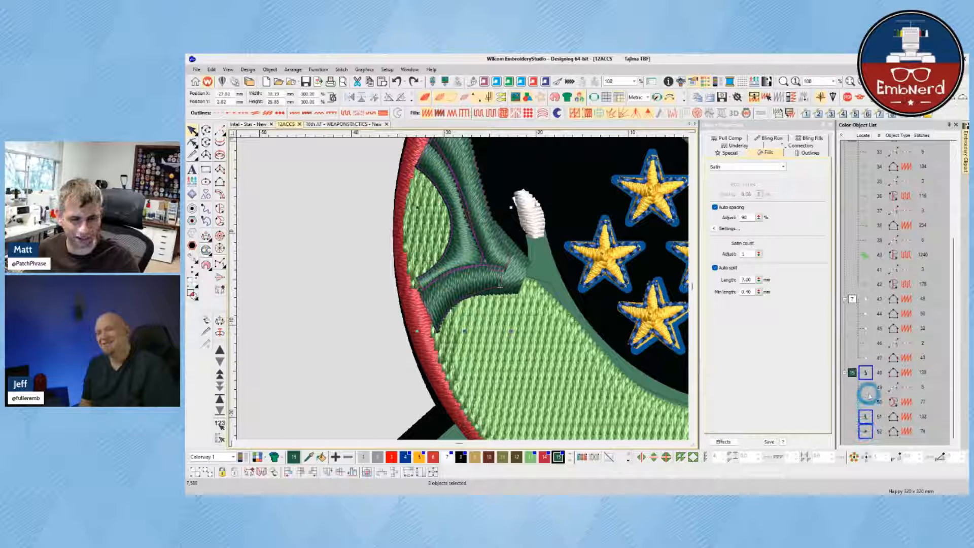
left_click(867, 405, "ctrl")
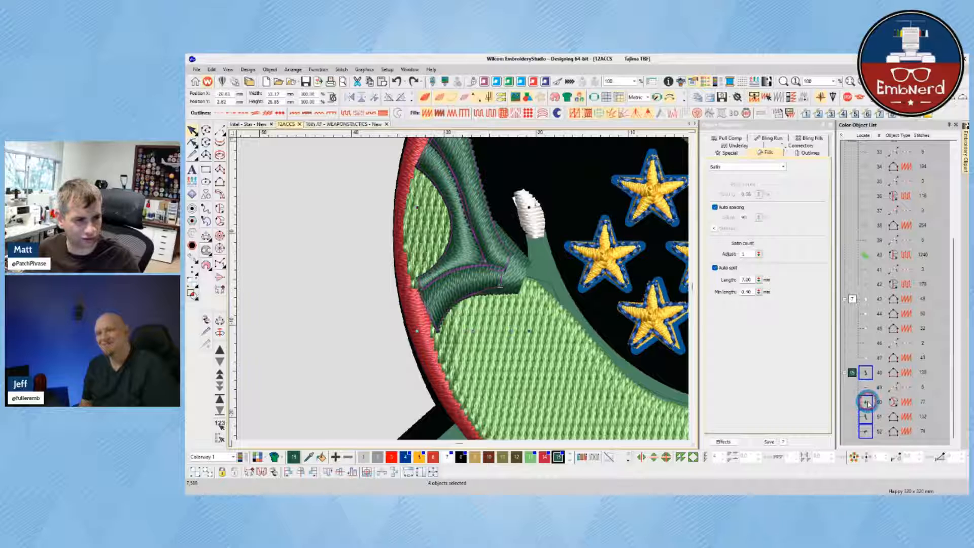
left_click(219, 426)
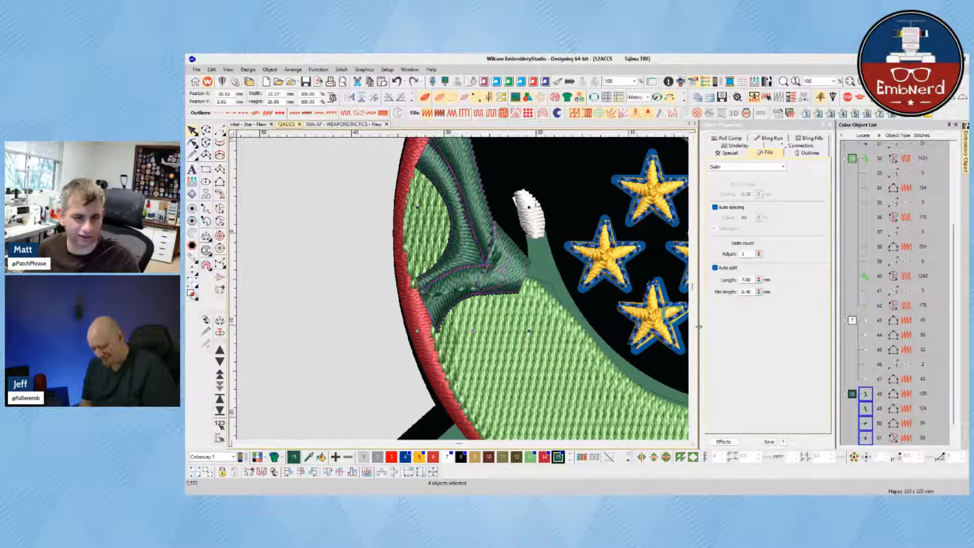
- Delete the leftover connecting run that follows the corner satin in the stitching sequence
left_click(863, 424)
left_click(868, 430)
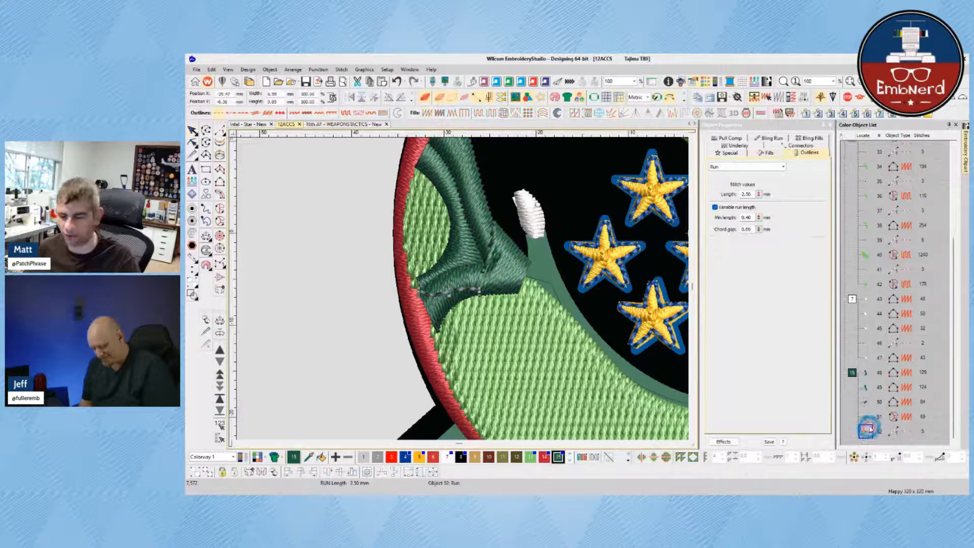
key("Delete")
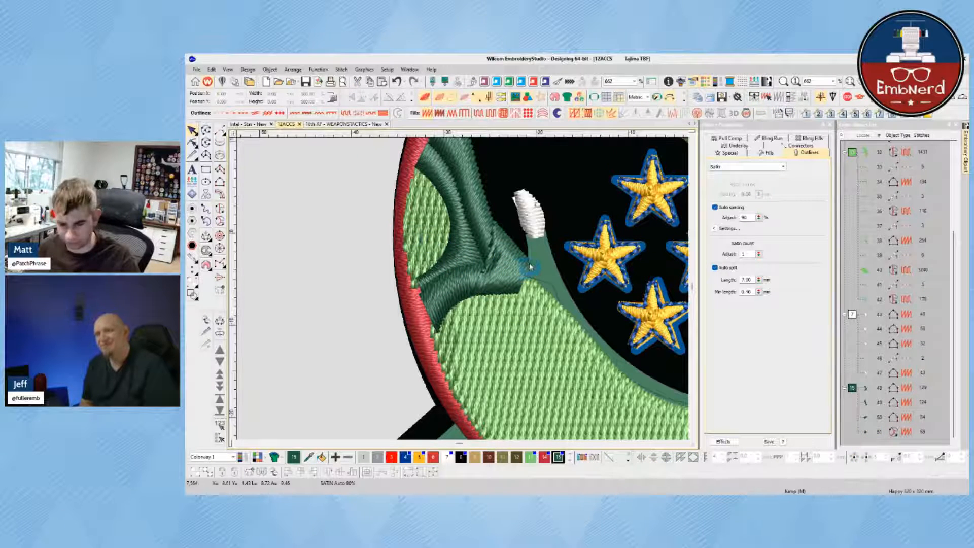
- Digitize a connecting run stitch from the corner satin along the curved dark green strip to its end beside the gold body
key("t")
scroll(530, 272, "down", 1)
scroll(463, 293, "up", 1)
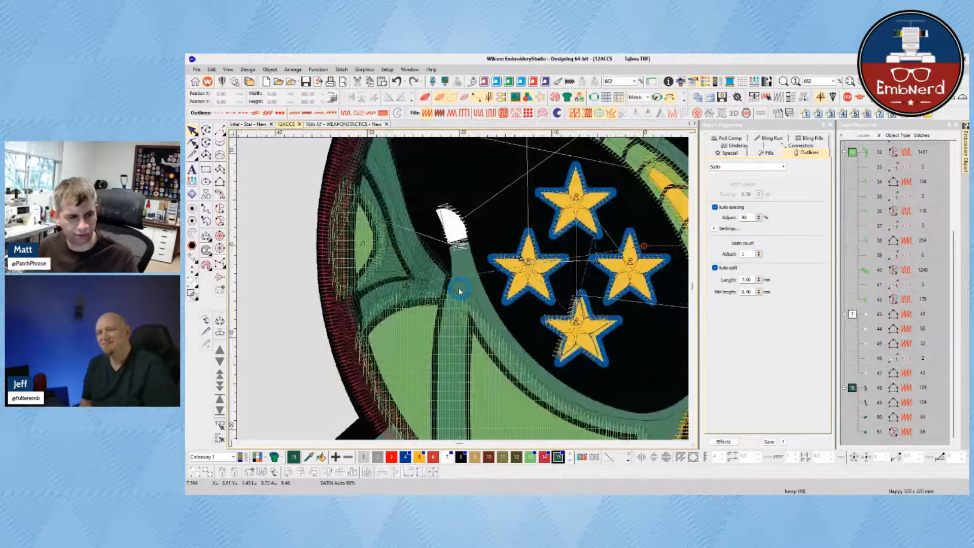
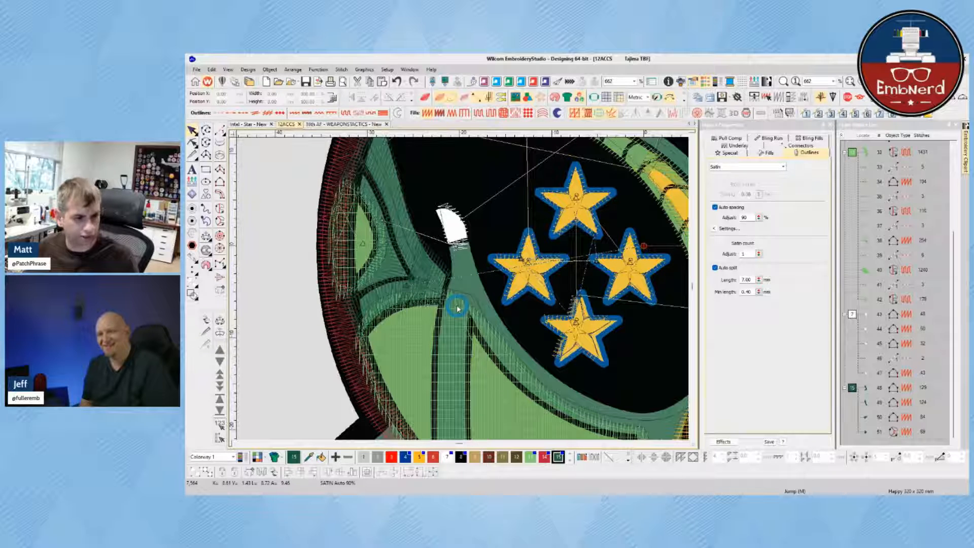
key("space")
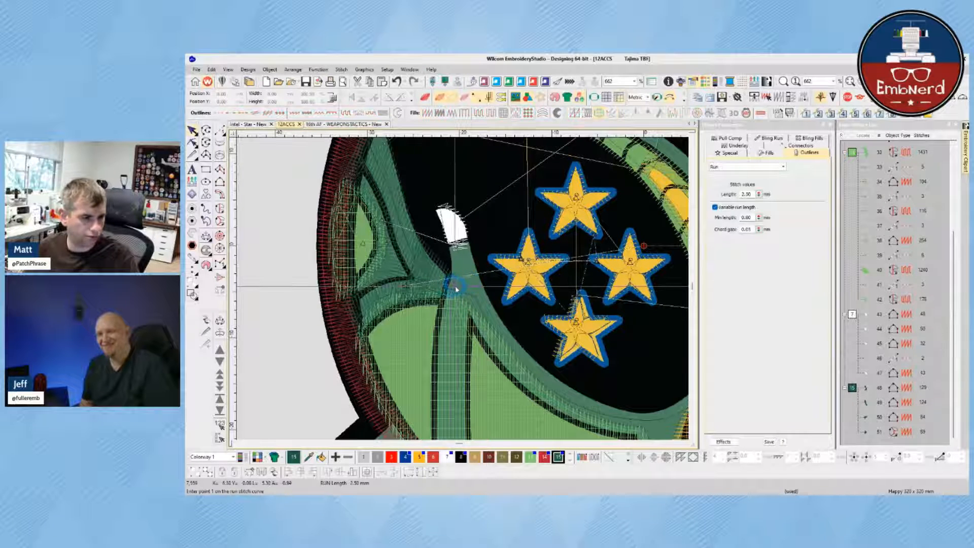
left_click(457, 285)
left_click(480, 311)
left_click(528, 373)
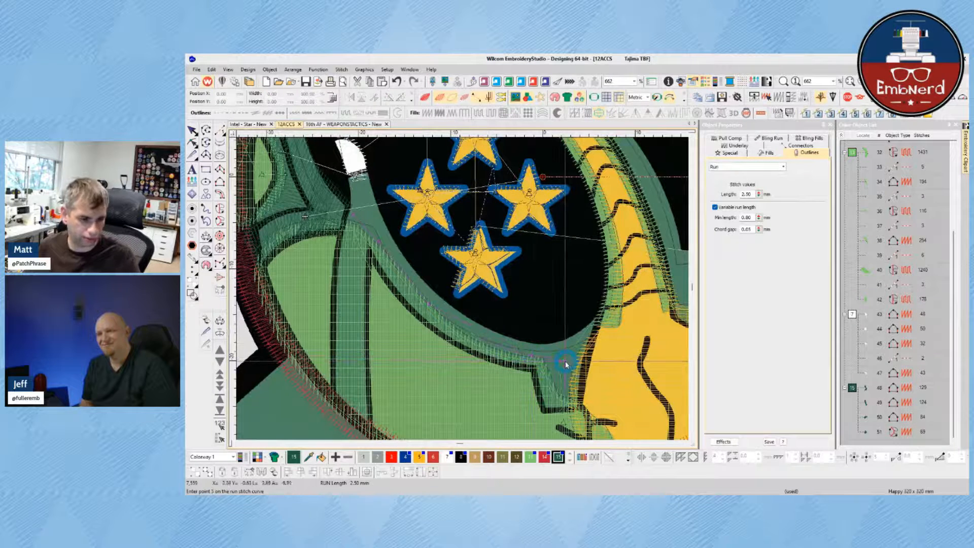
left_click(565, 361)
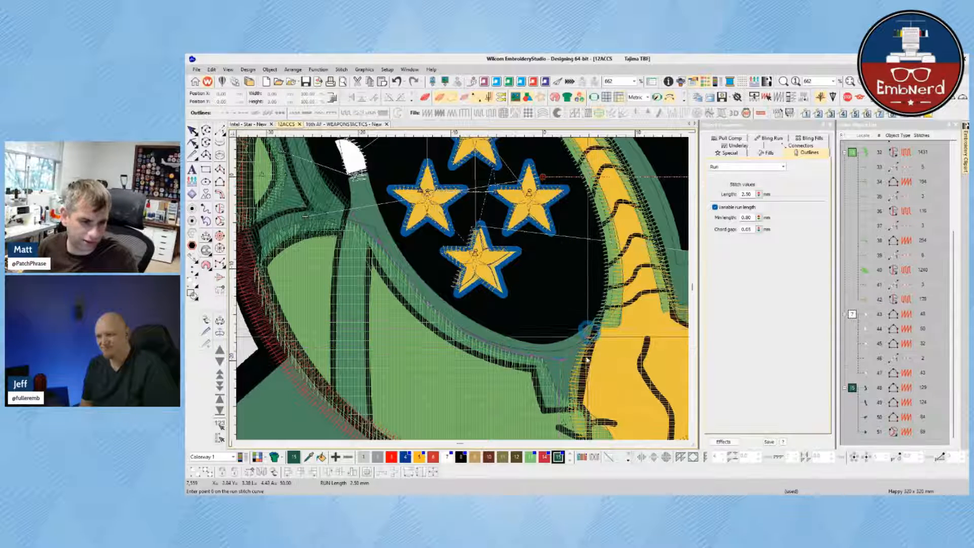
key("Return")
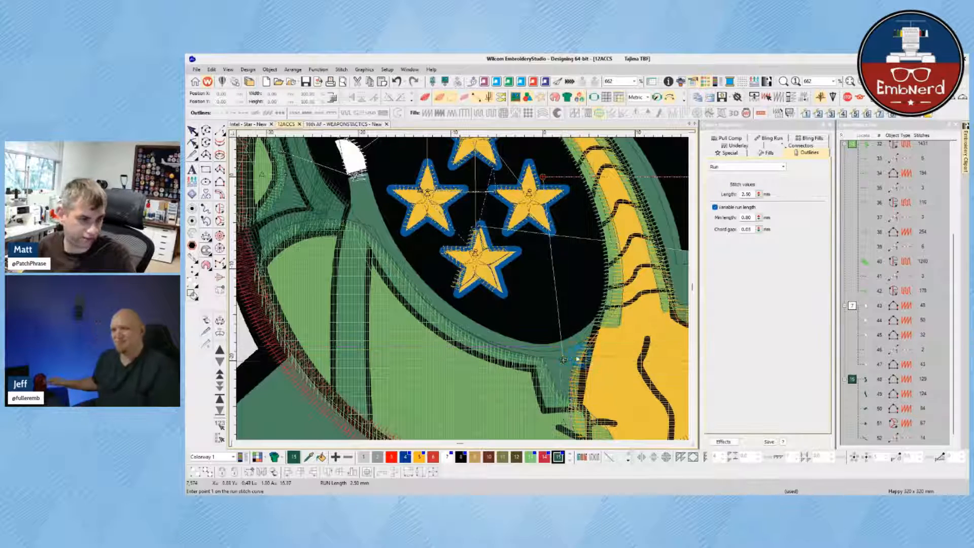
- Digitize a curved column satin over the dark green strip from the white claw, below the stars, to the foot beside the gold body
left_click(220, 191)
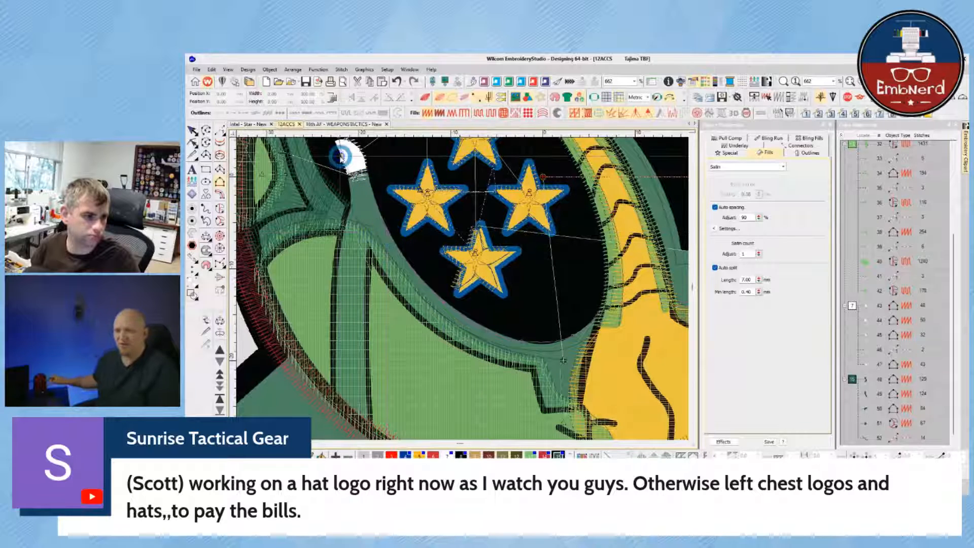
left_click(368, 171)
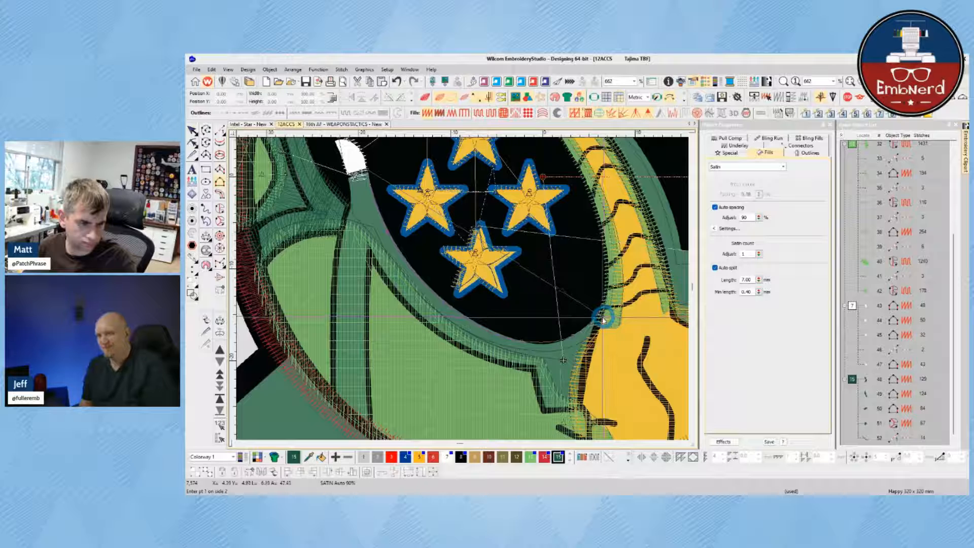
left_click(593, 337)
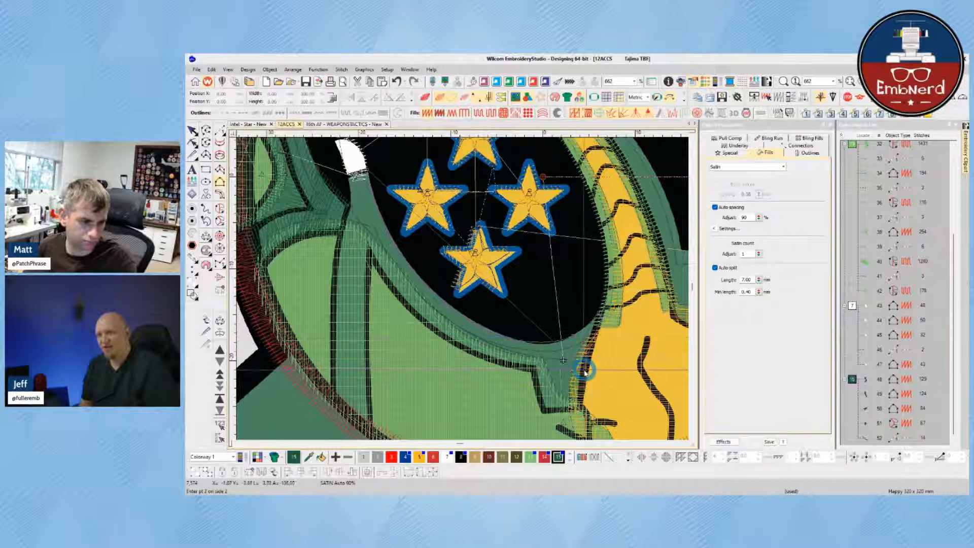
left_click(584, 371)
left_click(581, 405)
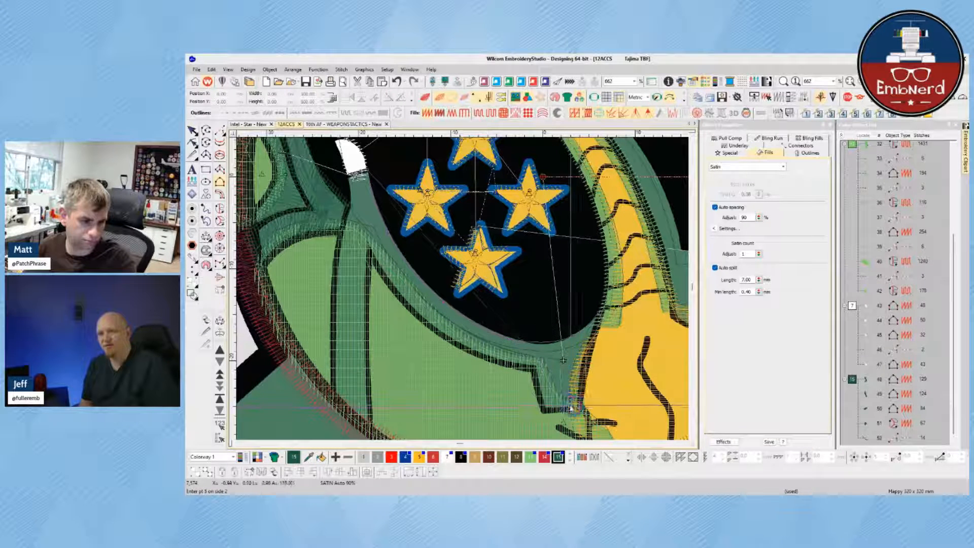
left_click(544, 409)
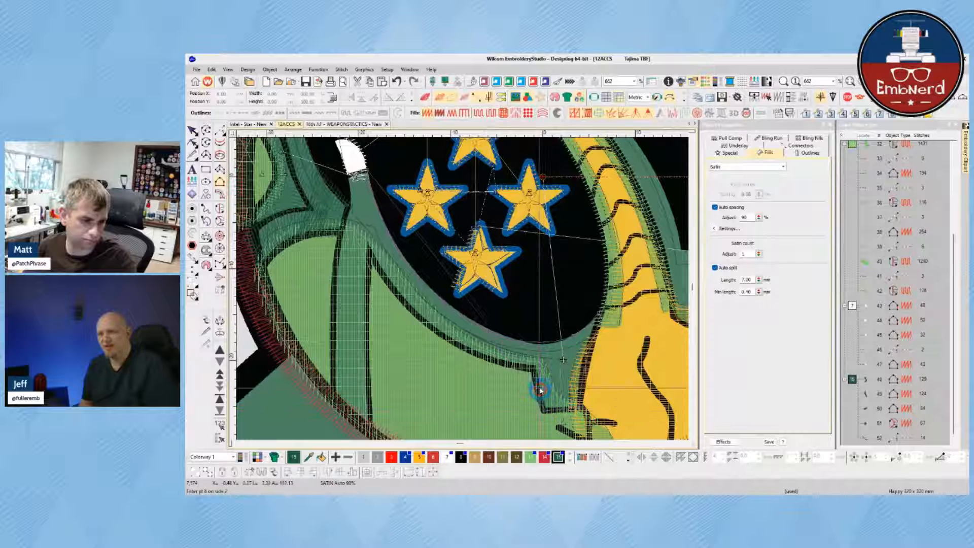
left_click(501, 363)
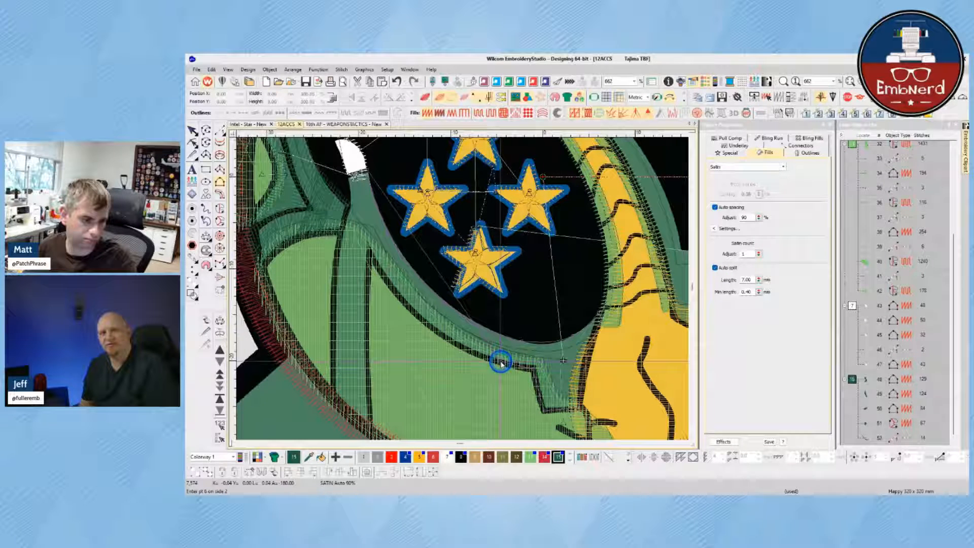
left_click(431, 325)
left_click(384, 279)
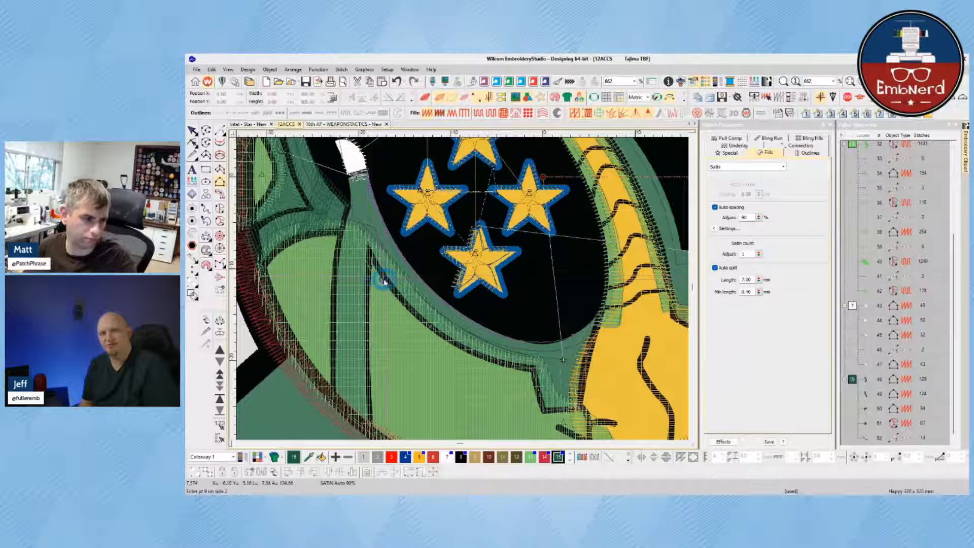
left_click(360, 231)
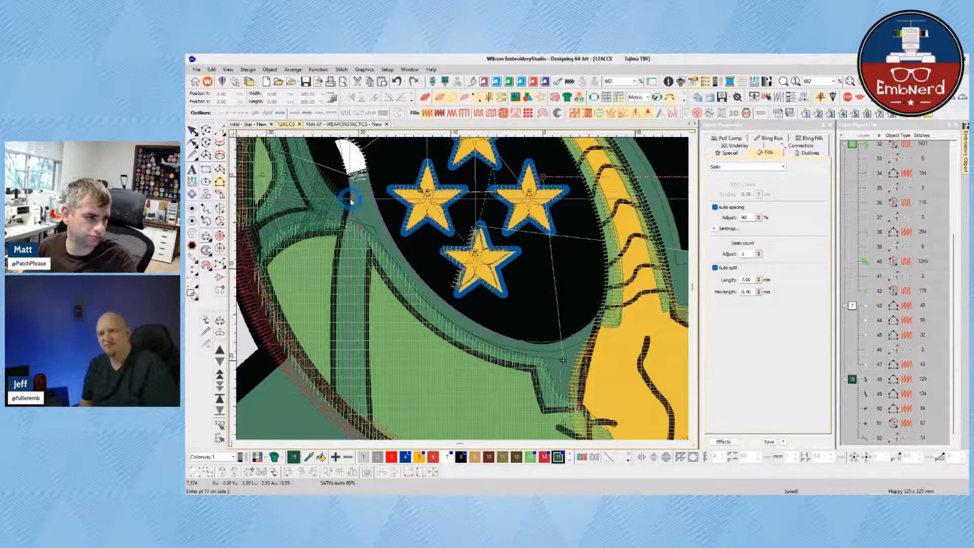
left_click(349, 178)
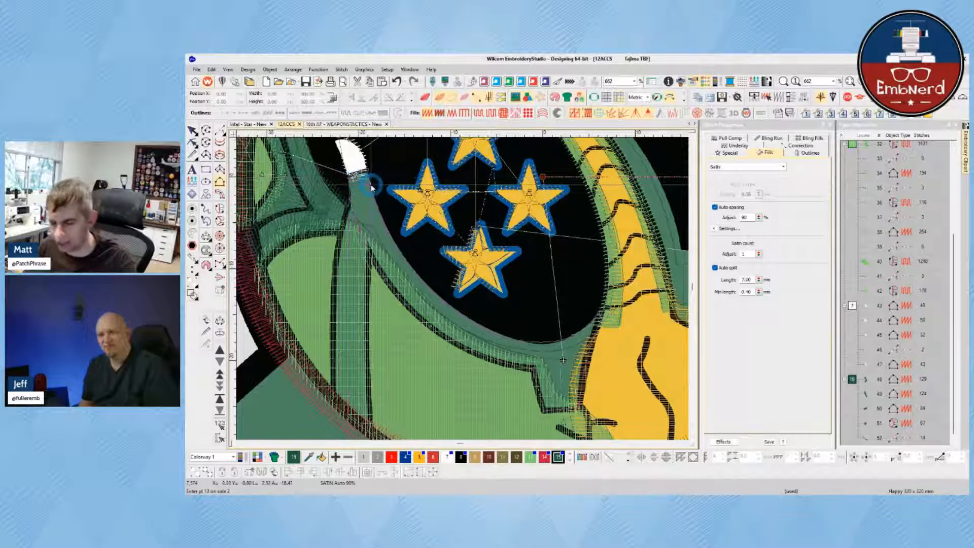
key("Return")
key("t")
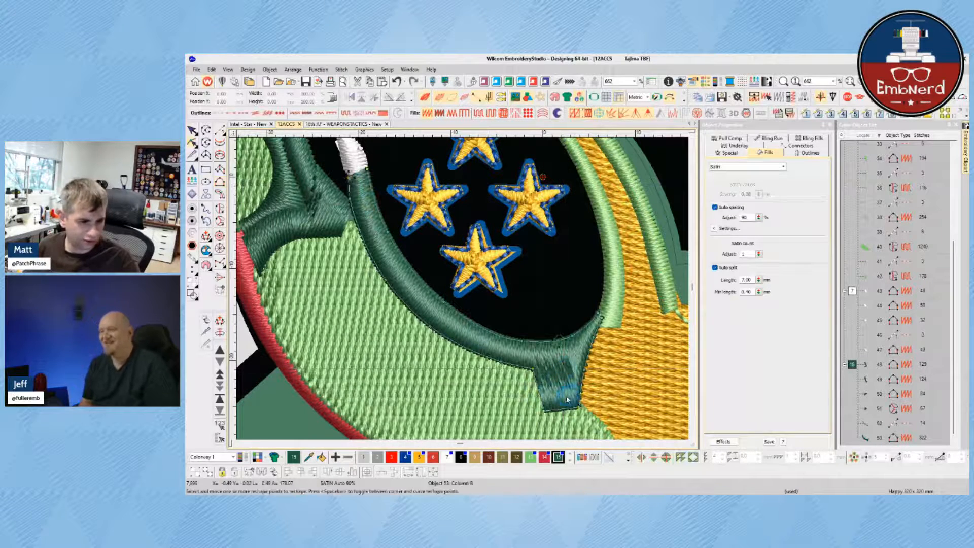
- Remove the curved strip satin's stitch angles and add new ones, including across the foot beside the gold body
left_click(218, 329)
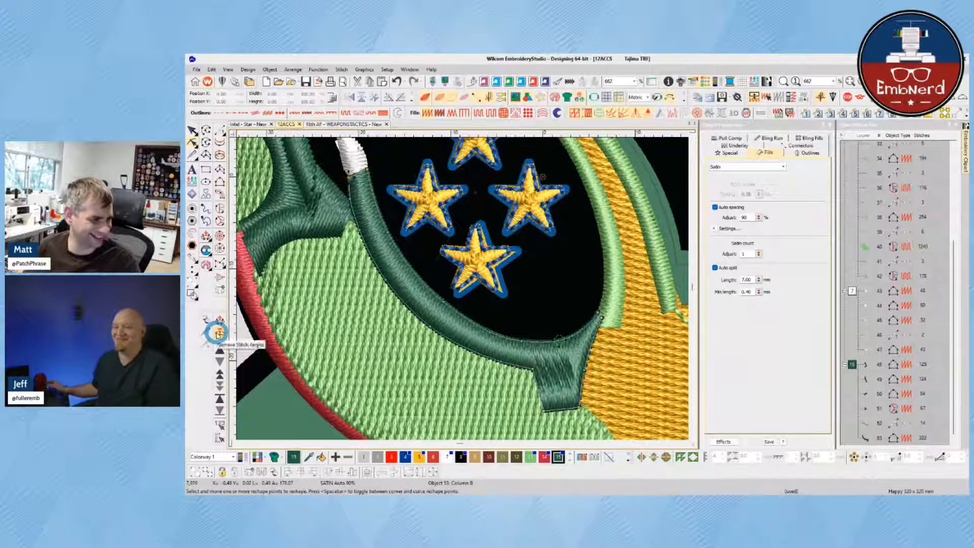
left_click(218, 326)
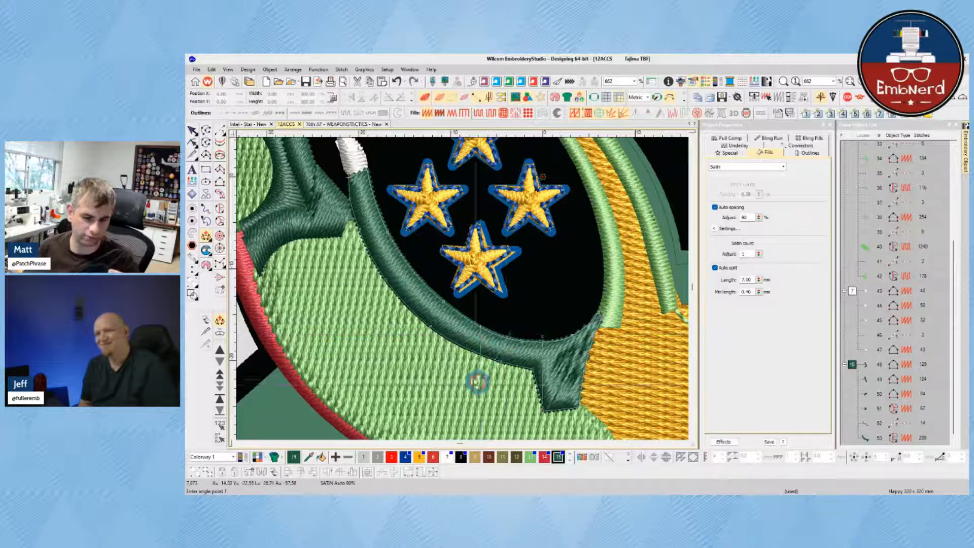
left_click(401, 223)
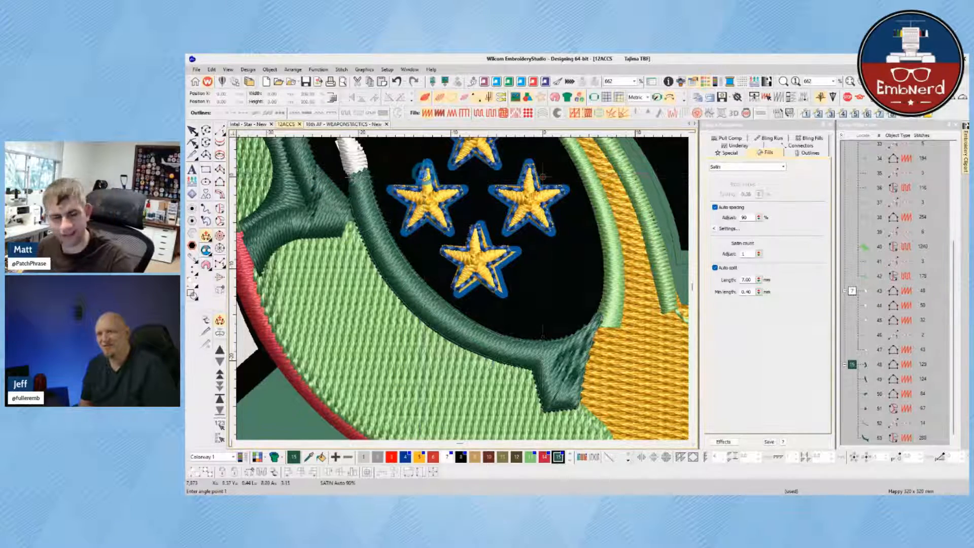
key("Return")
key("Escape")
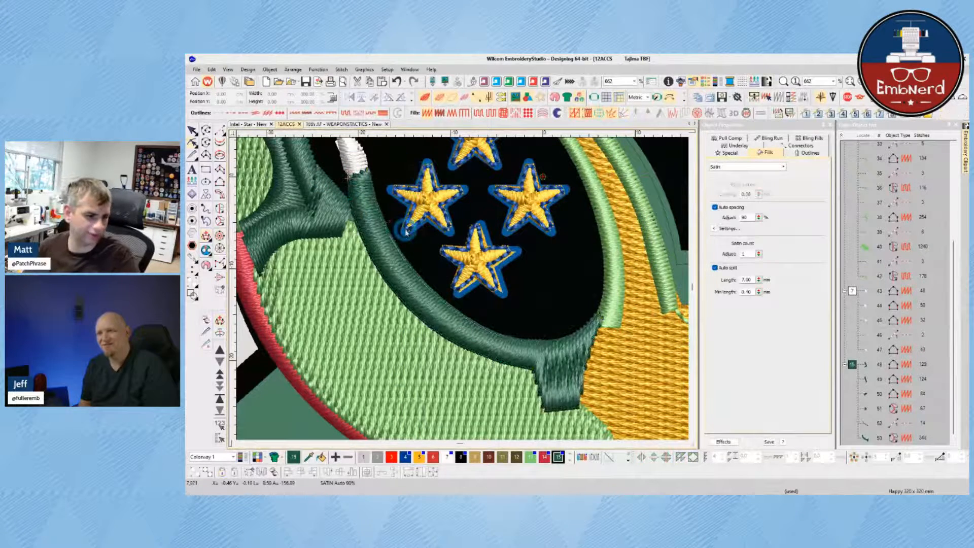
- Measure the foot of the curved strip satin and turn off auto split for that satin
left_click(565, 369)
key("m")
left_click(571, 337)
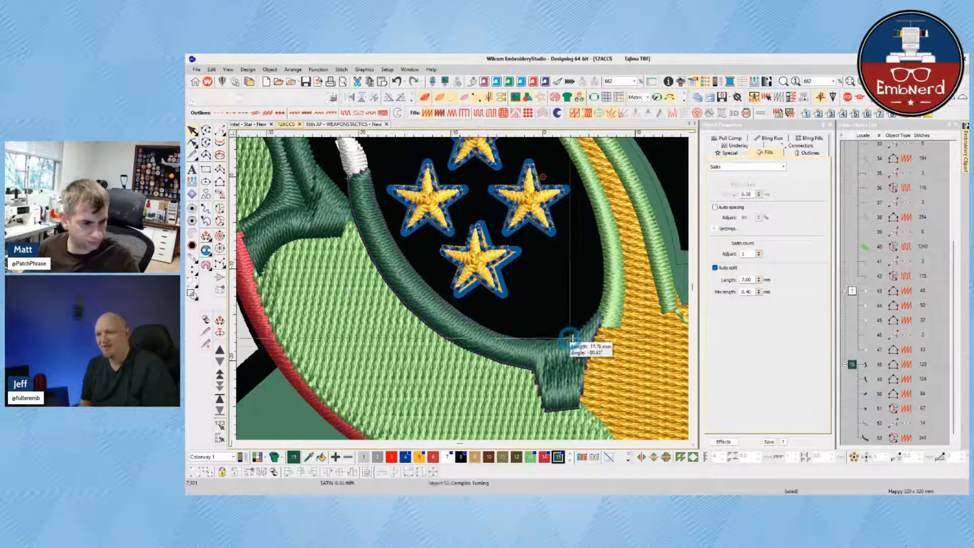
left_click(574, 411)
key("Escape")
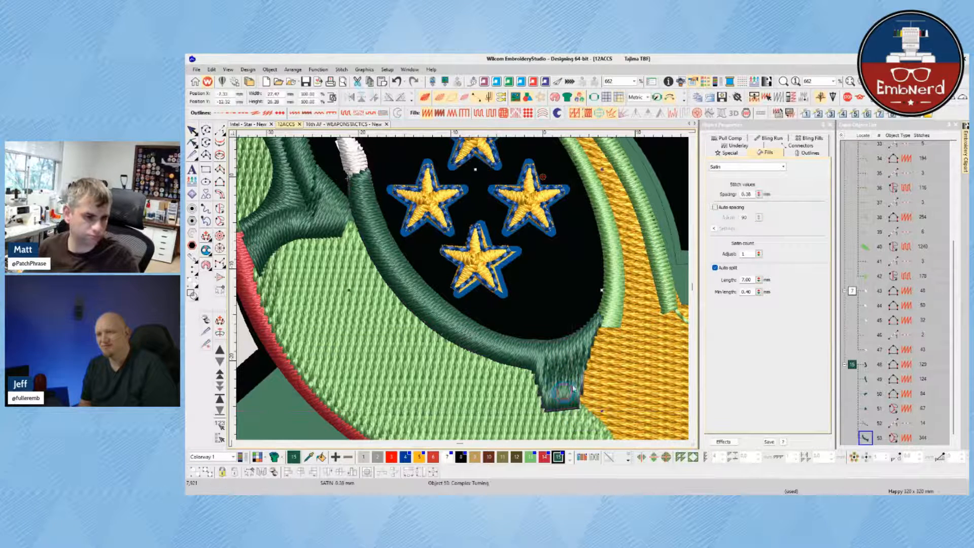
left_click(729, 268)
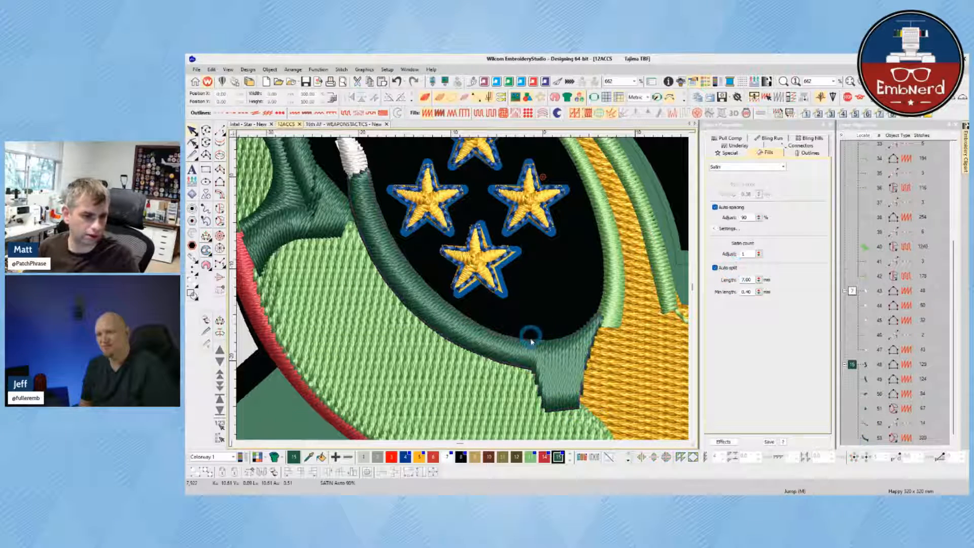
- Reshape the lower end of the curved strip satin's foot so it ends slightly higher
key("h")
left_click_drag(535, 429, 581, 399)
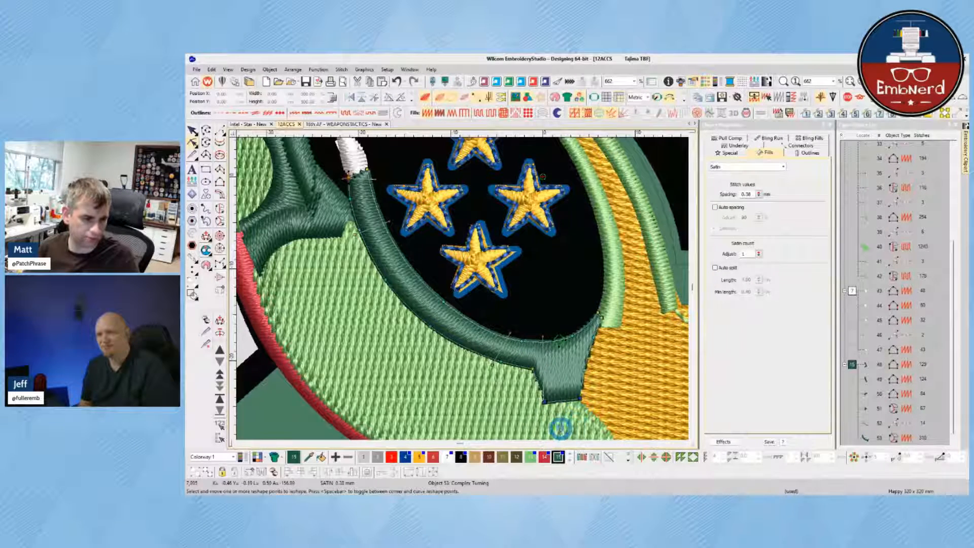
key("Escape")
- Cut the curved strip satin with the Knife, straight across the wing joint below the white claw, and delete the upper piece
scroll(459, 297, "down", 3)
scroll(425, 287, "up", 2)
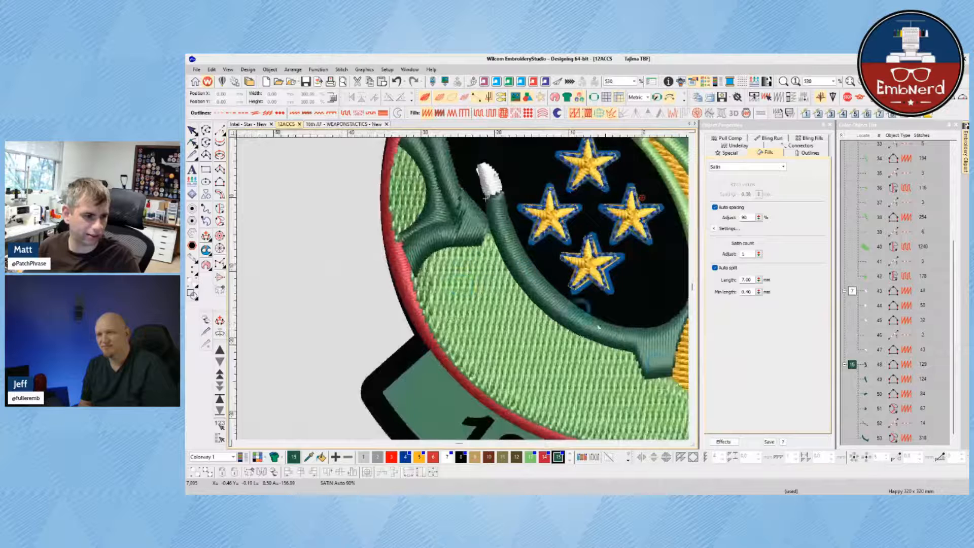
key("shift+t")
key("s")
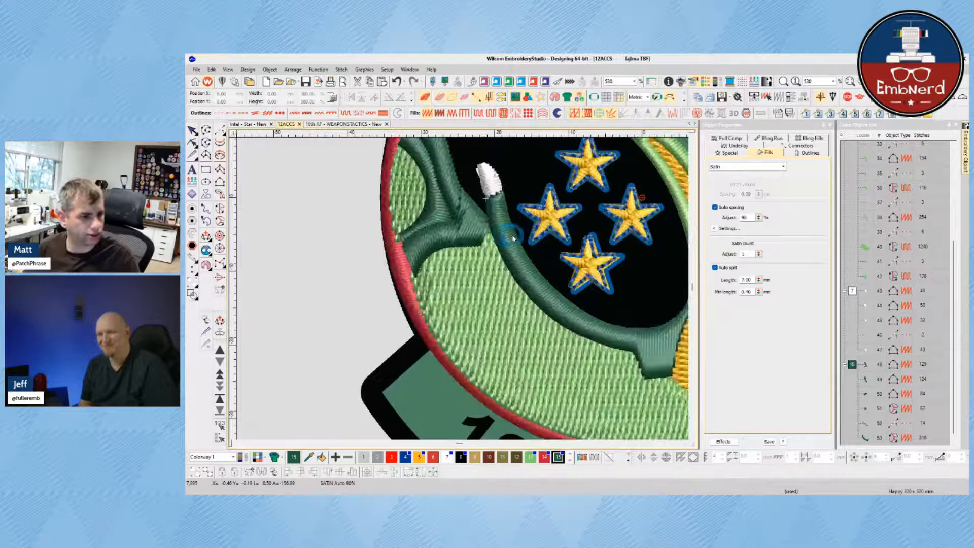
key("s")
scroll(511, 235, "up", 2)
left_click(468, 285)
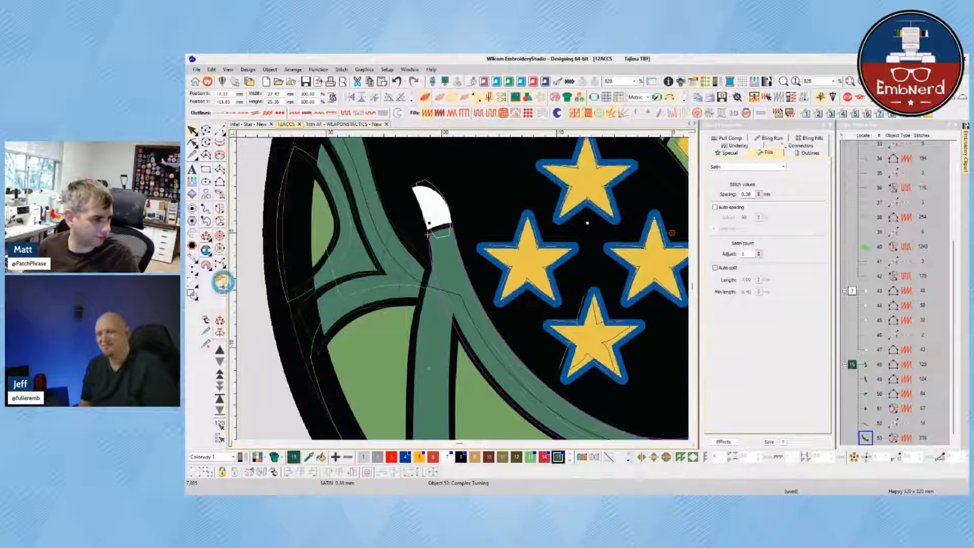
left_click(205, 331)
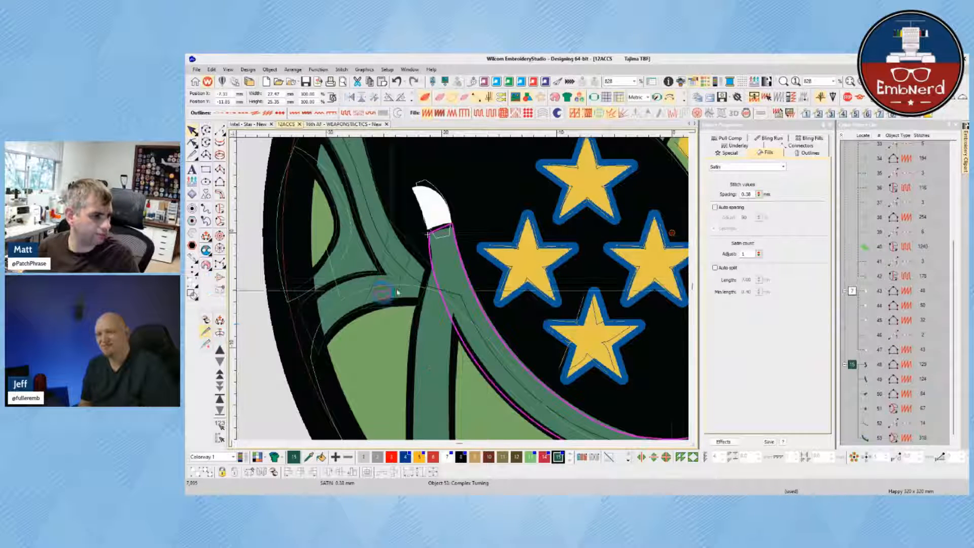
left_click(417, 283)
left_click(514, 284)
key("Return")
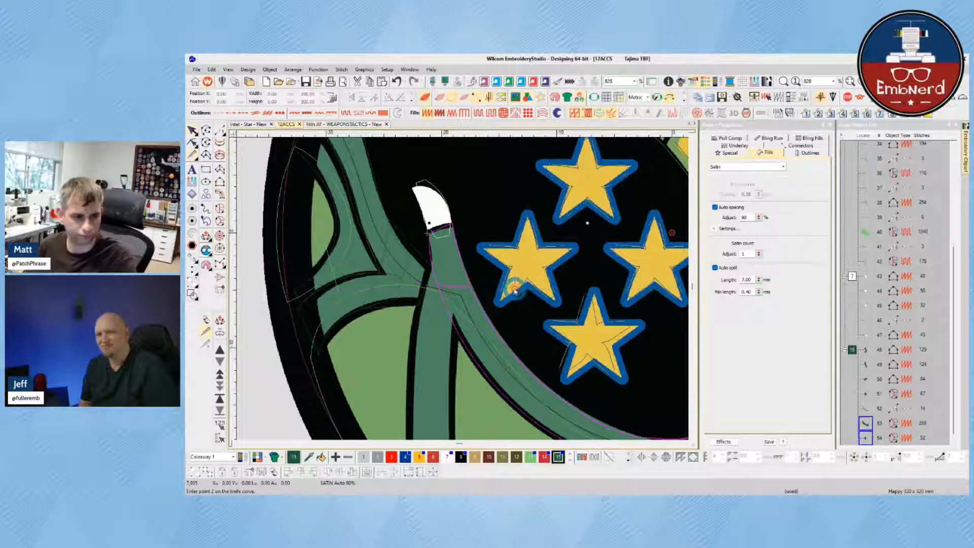
left_click(462, 268)
left_click(463, 269)
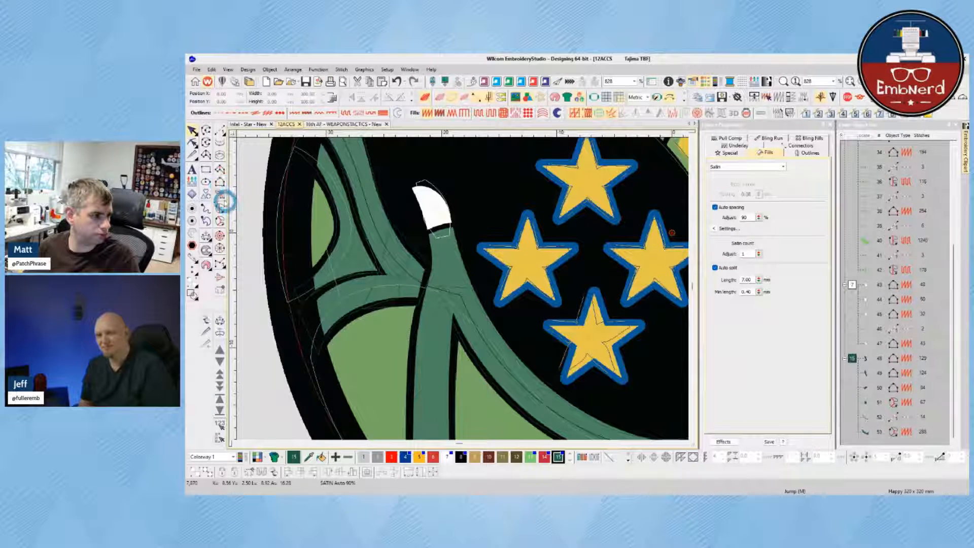
- Start a column satin for the upright wing strip, tracing its edge nearest the stars from the white claw down to the patch border
left_click(219, 181)
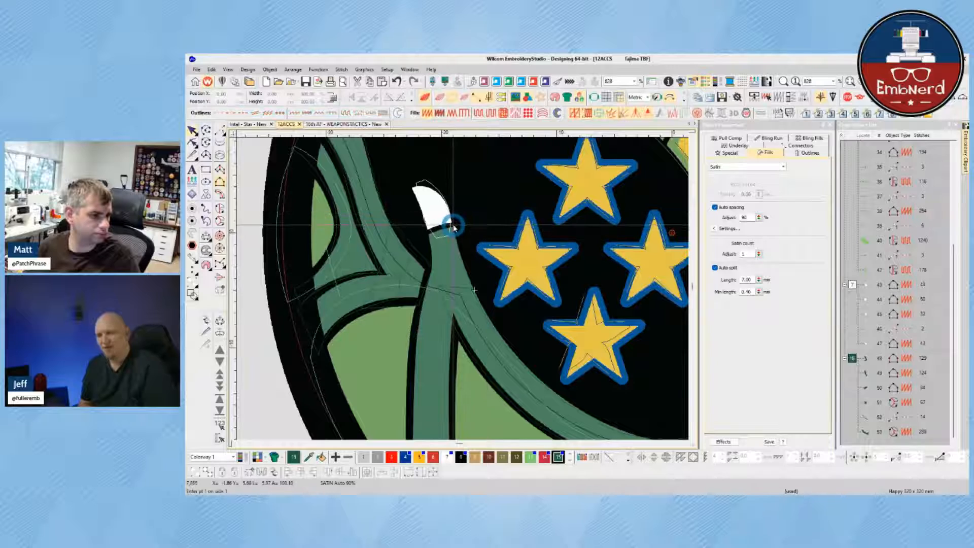
left_click(468, 279)
left_click(474, 290)
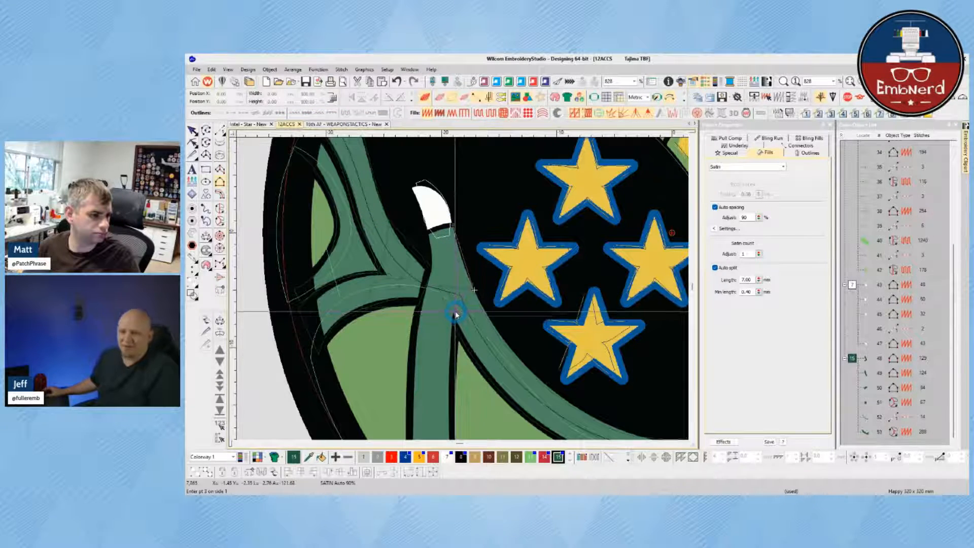
scroll(452, 355, "down", 2)
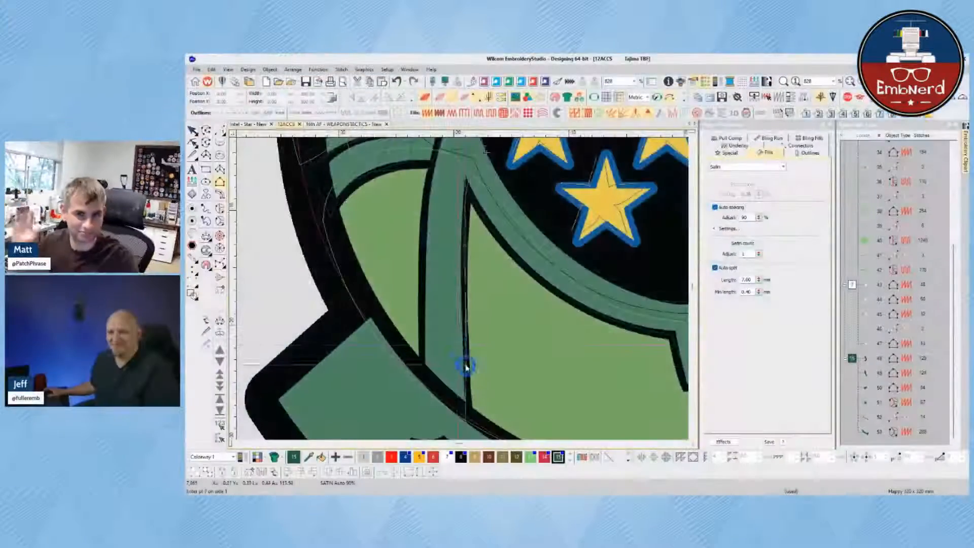
scroll(459, 348, "down", 2)
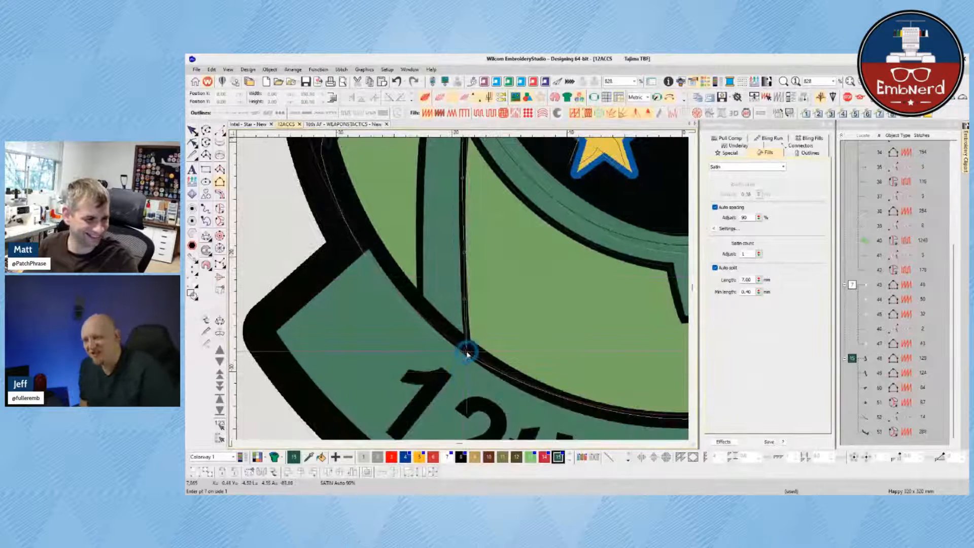
left_click(468, 357)
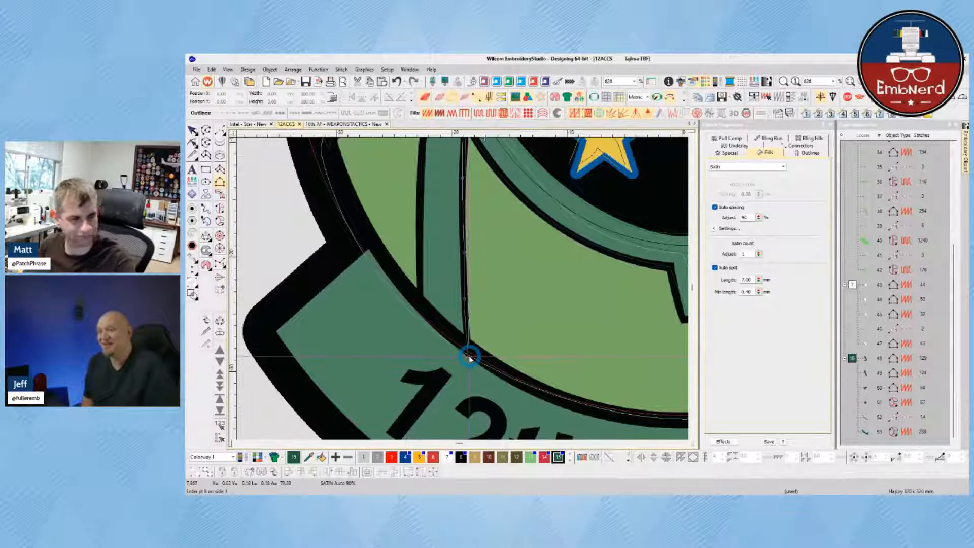
key("Return")
- Trace the opposite edge of the upright strip from the white claw through the wing joint to the border, and generate the satin
key("c")
left_click(480, 245)
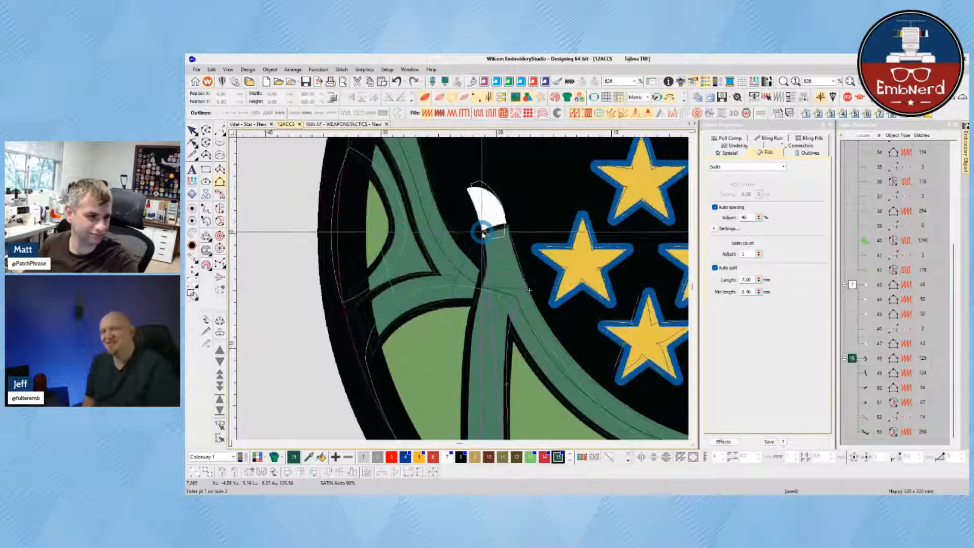
left_click(480, 279)
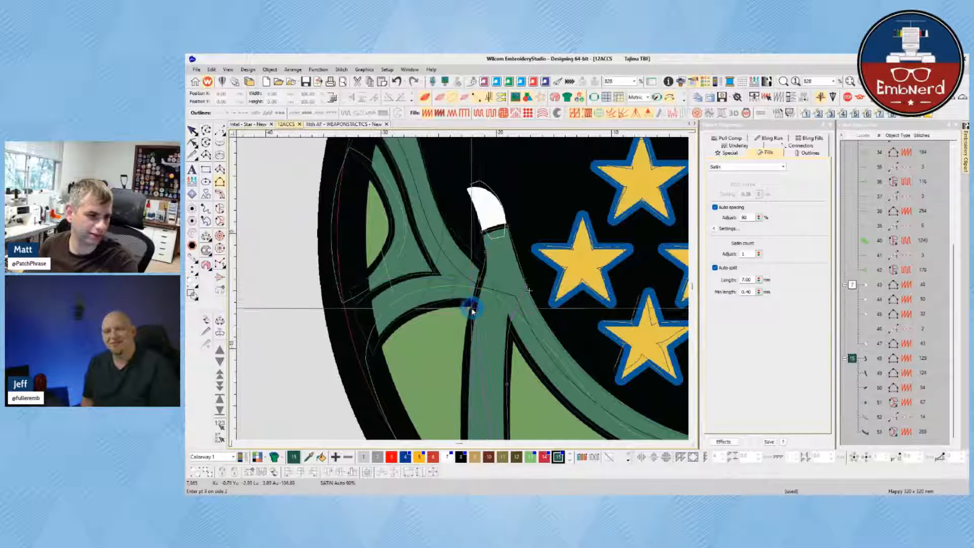
left_click(473, 302)
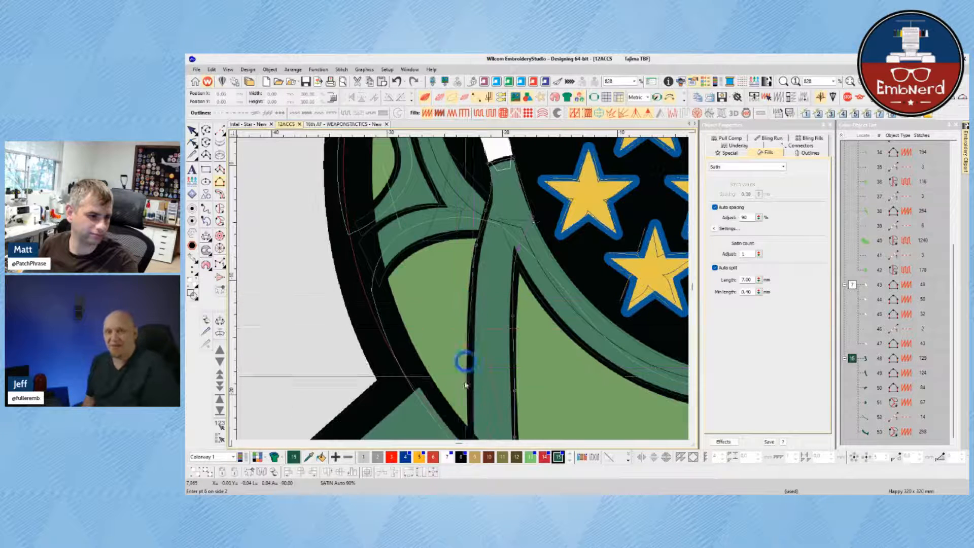
left_click(469, 316)
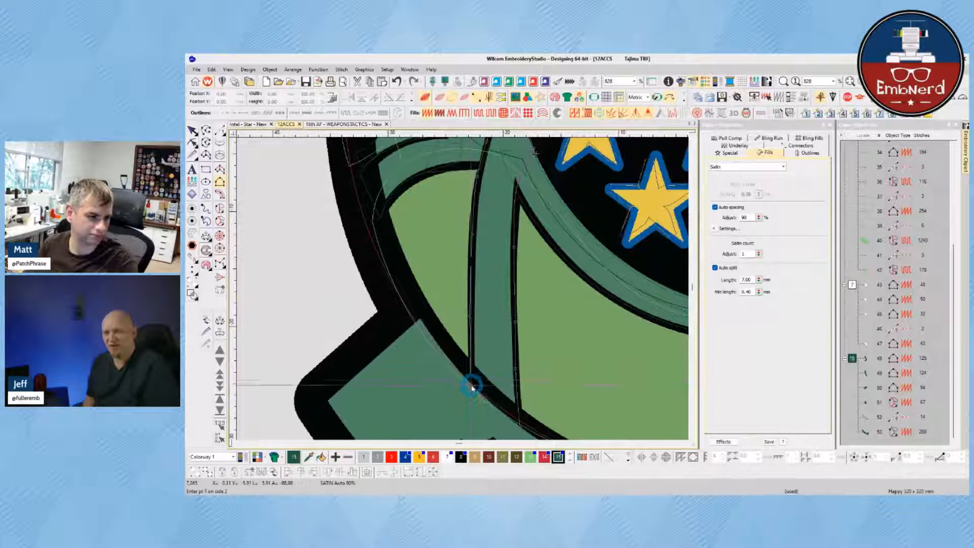
key("Return")
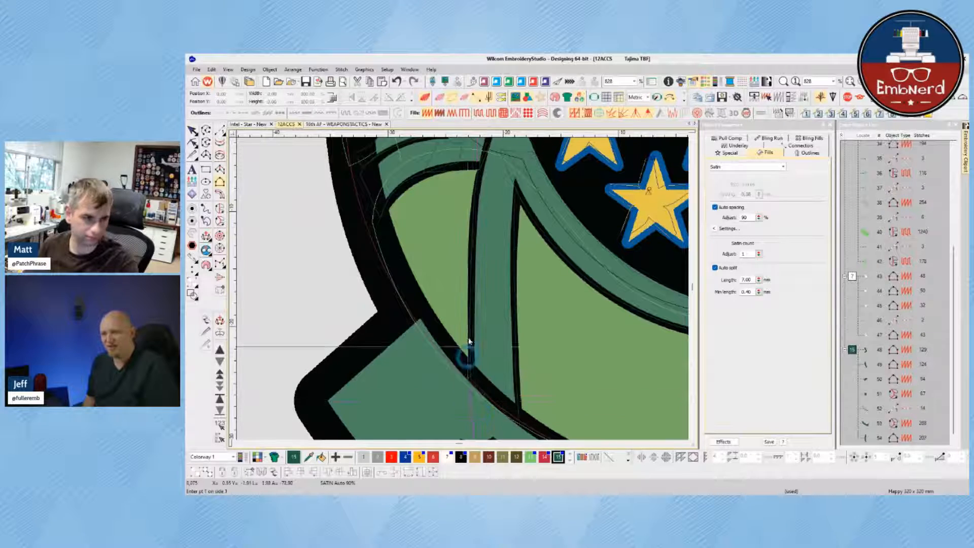
- Add stitch angles to the upright strip satin, including one nearly level across the wing joint
key("t")
scroll(474, 274, "down", 4)
scroll(465, 283, "up", 1)
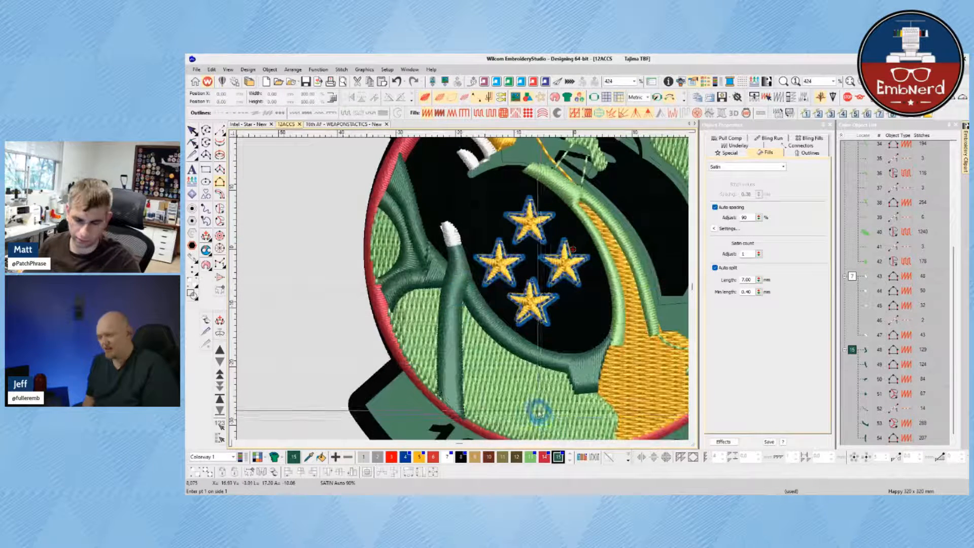
scroll(539, 410, "up", 1)
scroll(427, 270, "down", 1)
scroll(417, 205, "up", 1)
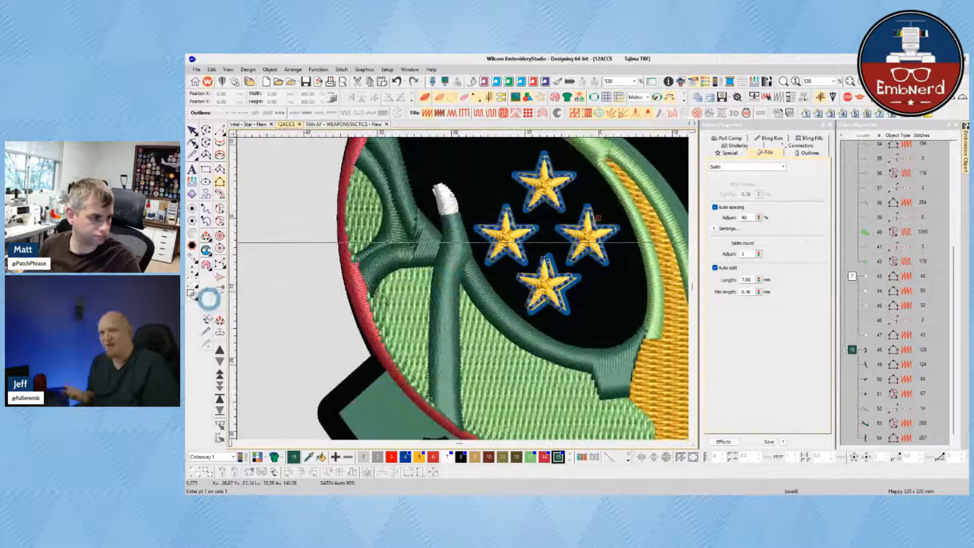
left_click(219, 320)
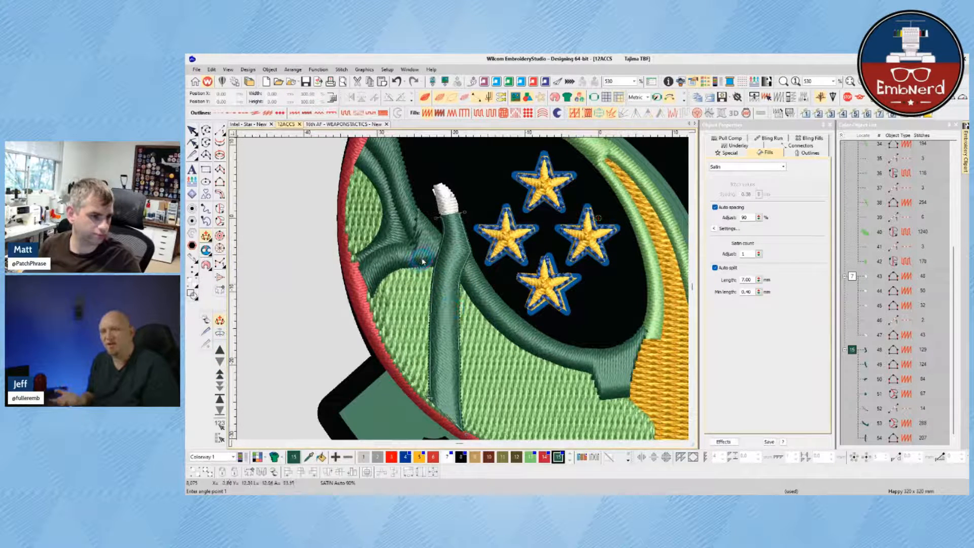
left_click(419, 259)
left_click(493, 263)
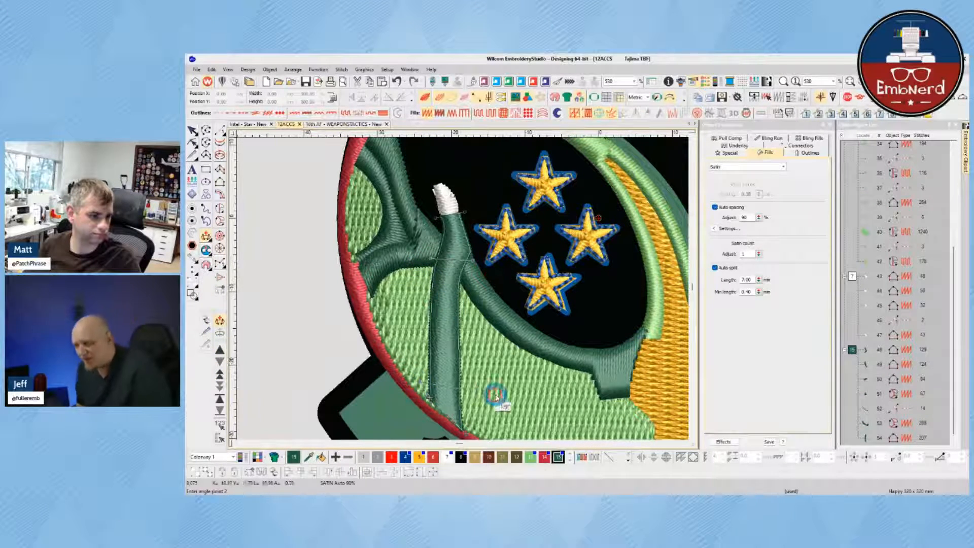
key("Return")
left_click(484, 373)
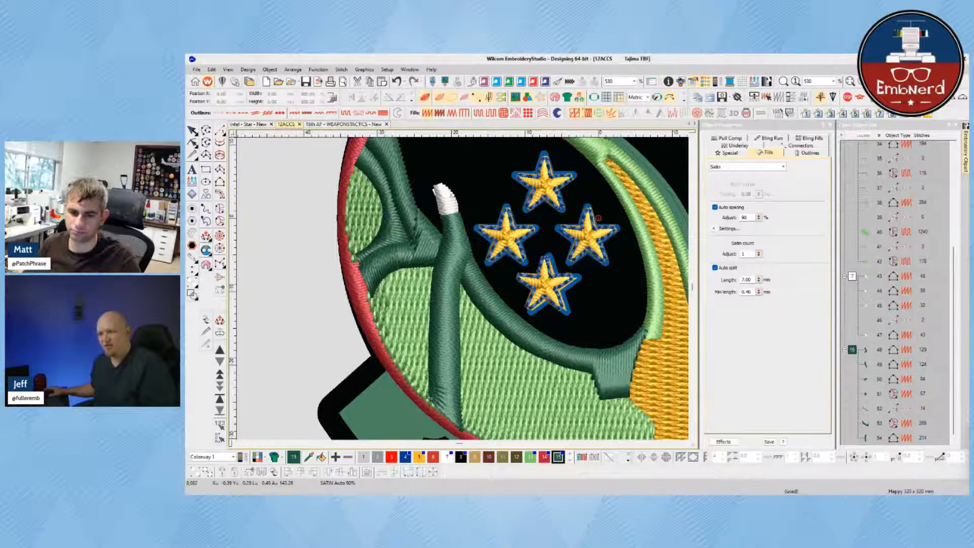
- Switch to the browser, enlarge the scanned patch to 220% to examine its wing stitching, and return to Wilcom EmbroideryStudio
key("alt+Tab")
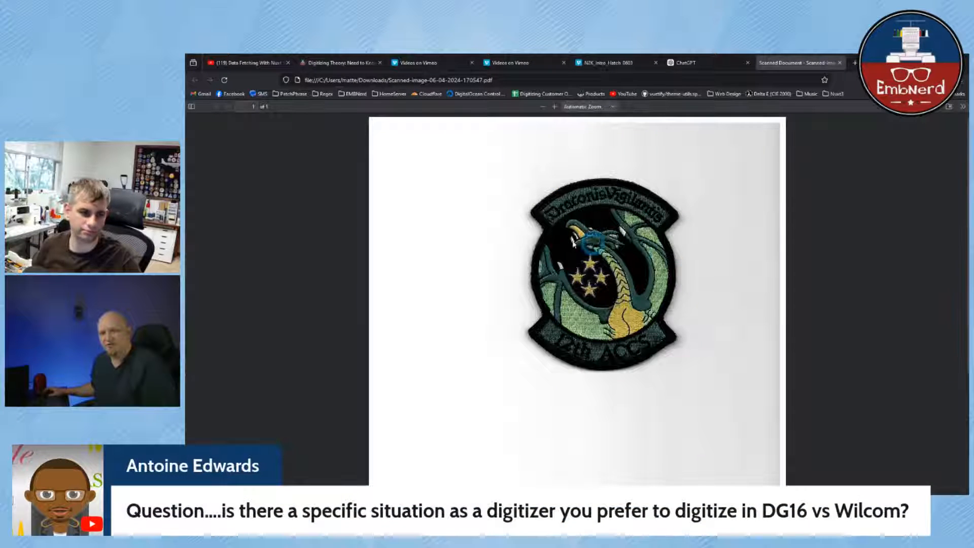
scroll(615, 257, "up", 3)
scroll(721, 277, "up", 1)
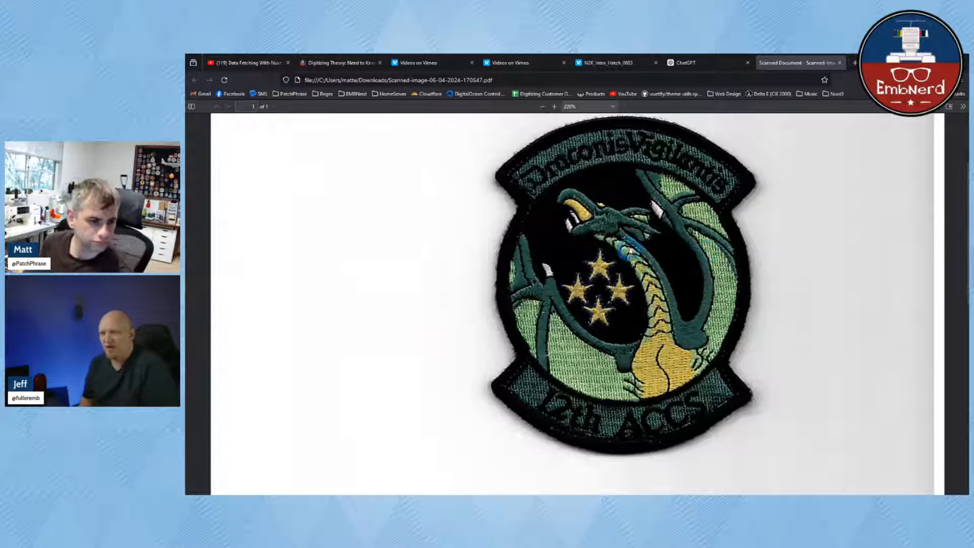
key("alt+Tab")
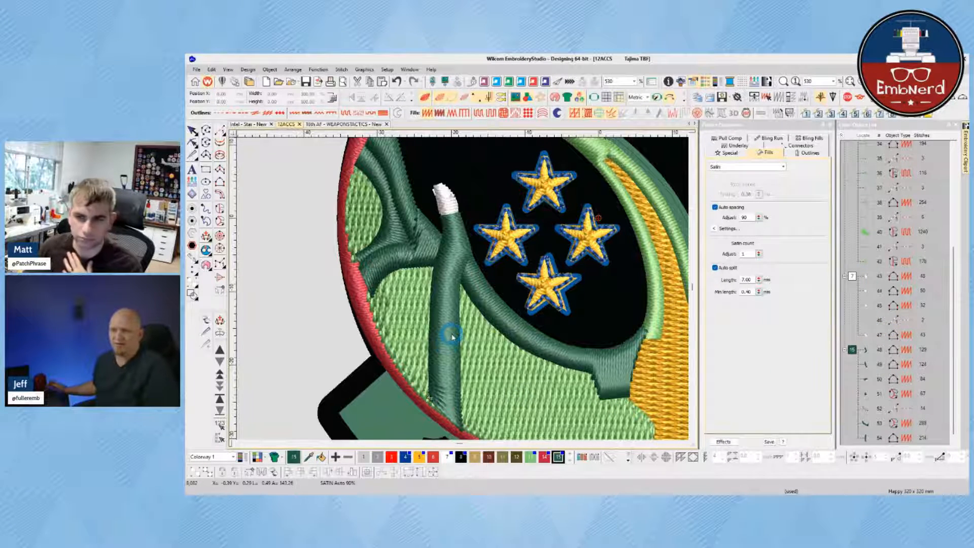
- Reshape the outer edge at the lower end of the upright strip satin and toggle a reshape point between corner and curve
scroll(464, 291, "down", 1)
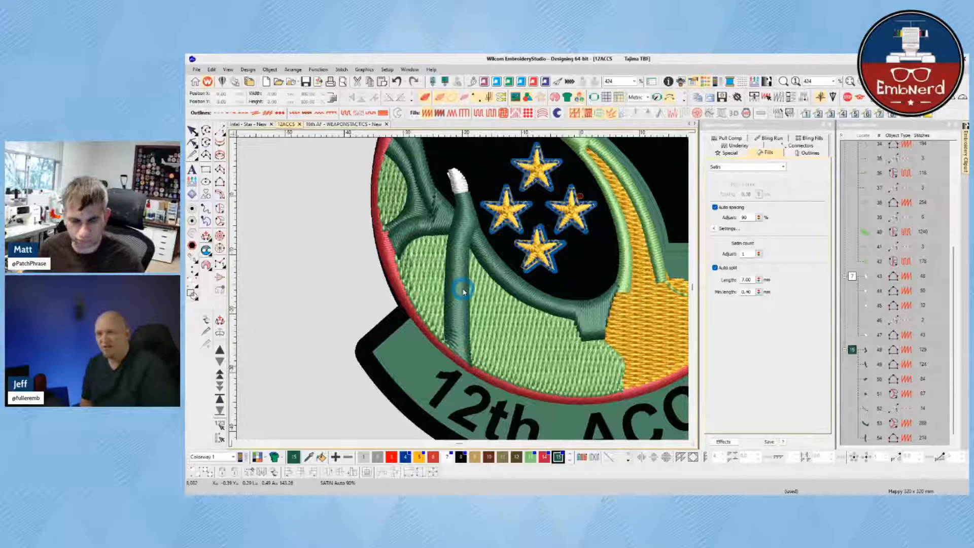
left_click(477, 354)
scroll(463, 284, "up", 1)
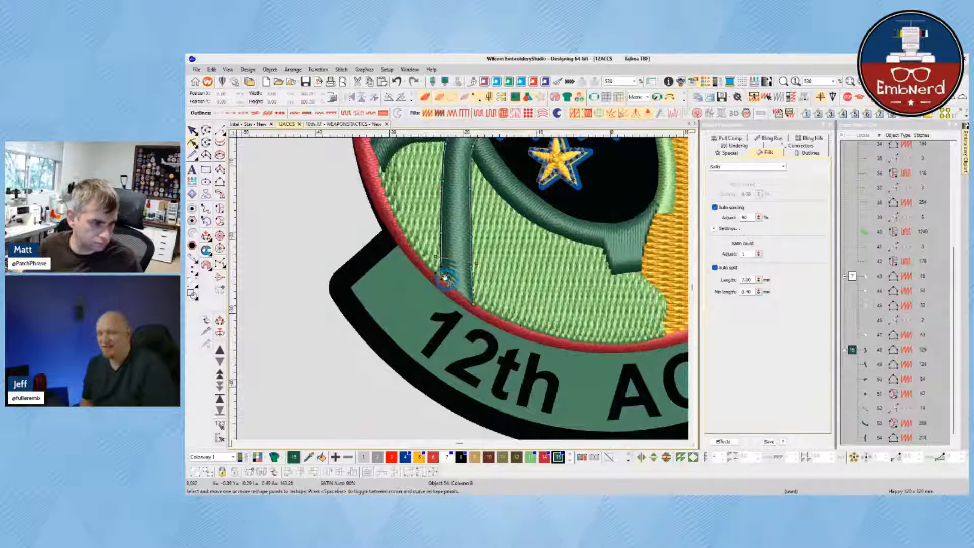
mouse_move(444, 277)
left_mouse_down()
mouse_move(449, 293)
mouse_move(437, 264)
left_mouse_up()
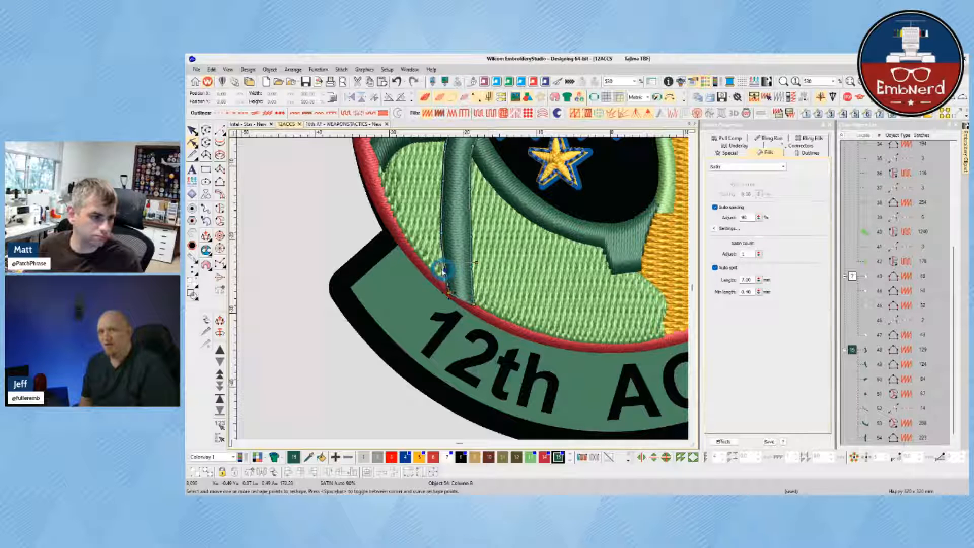
key("space")
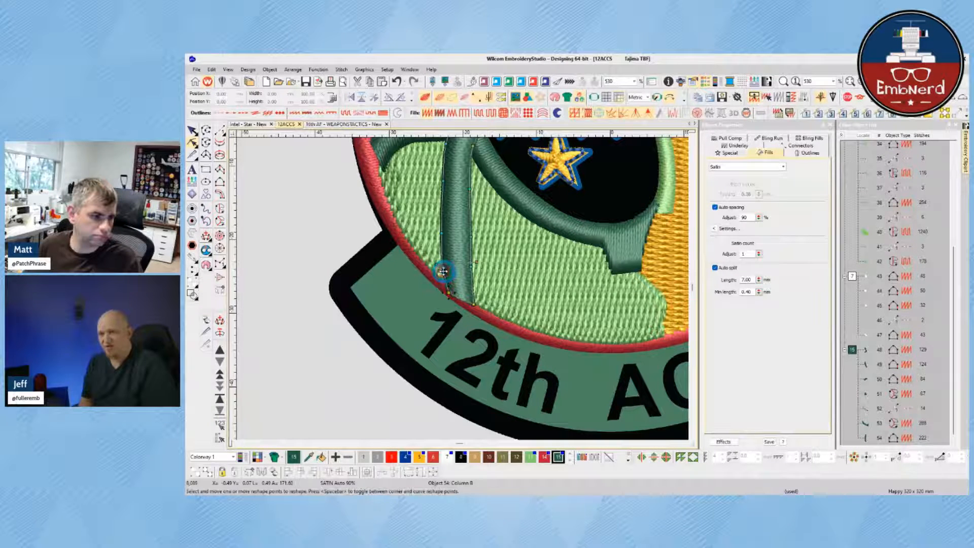
key("Escape")
- Digitize a 2.50 mm run from the foot of the upright strip along the border, under the gold body and up beside the opposite wing
key("t")
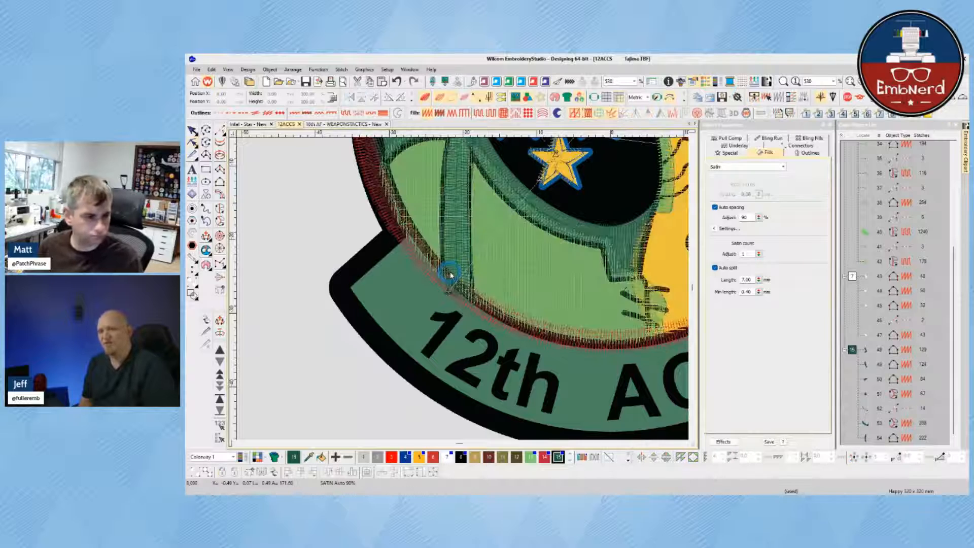
scroll(474, 229, "down", 2)
scroll(463, 288, "up", 1)
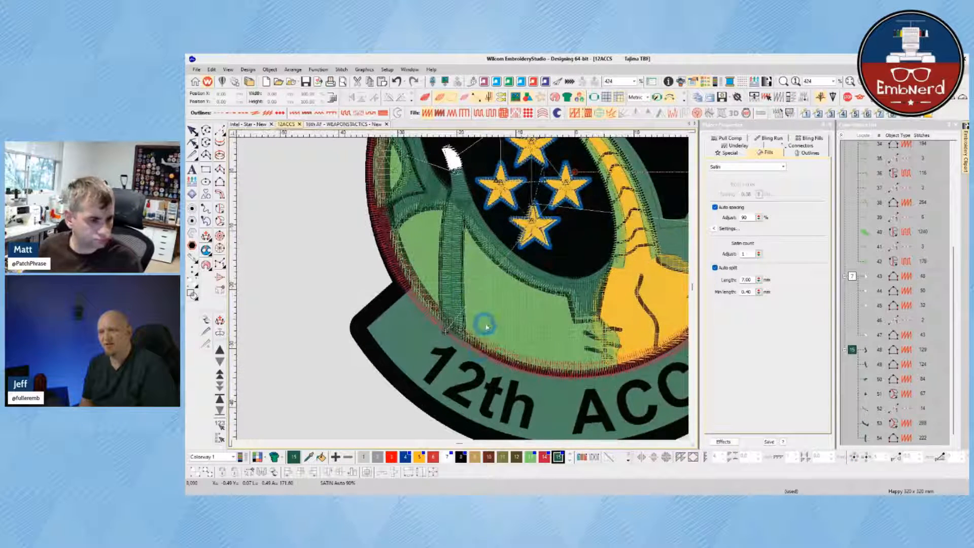
key("space")
left_click(445, 332)
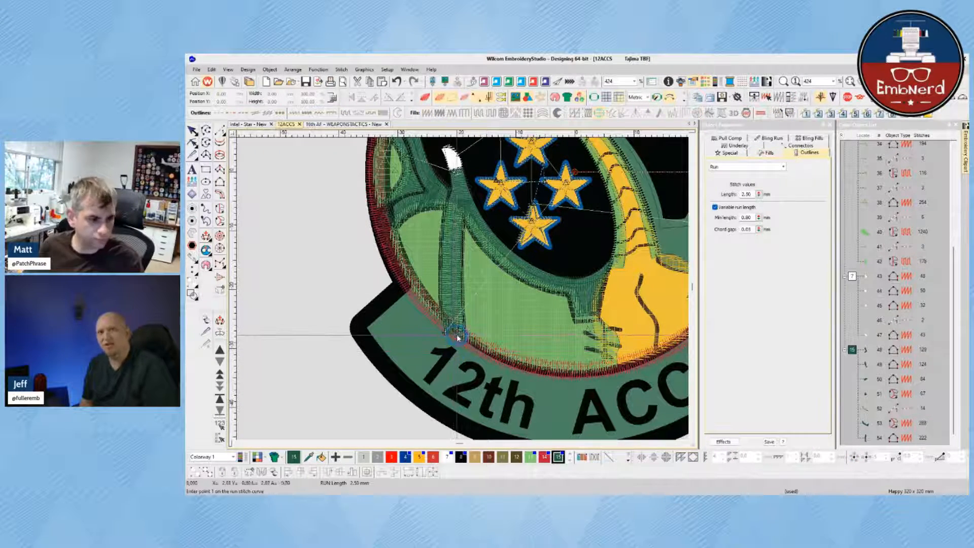
left_click(590, 377)
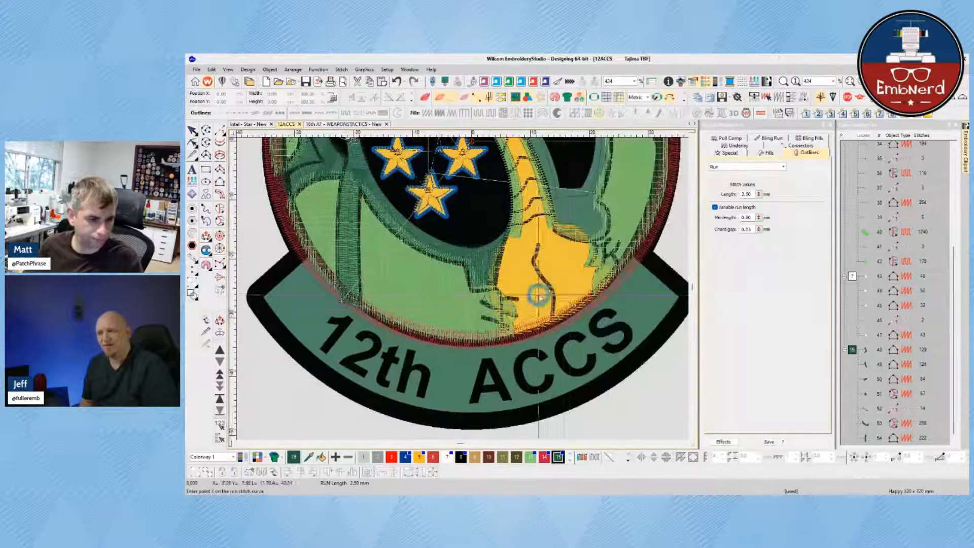
left_click(612, 274)
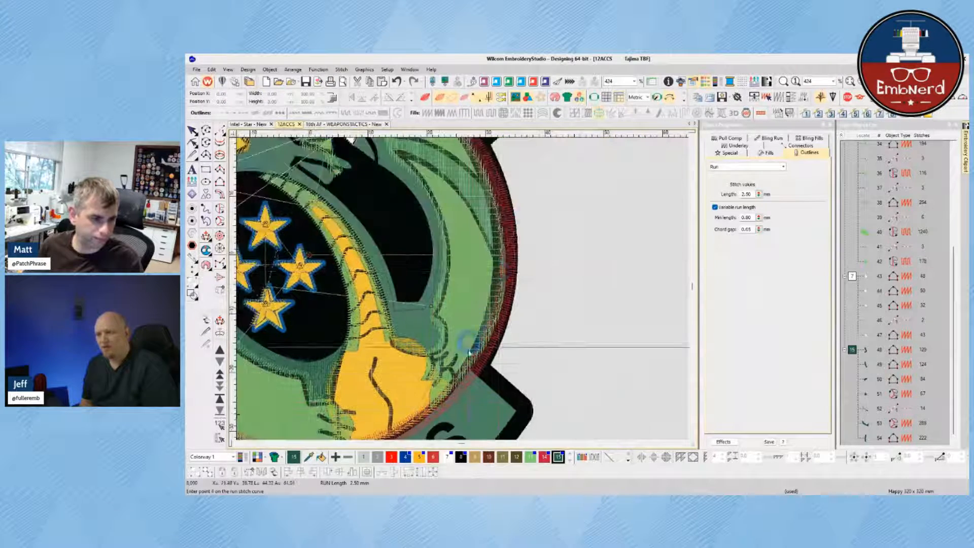
left_click(482, 368)
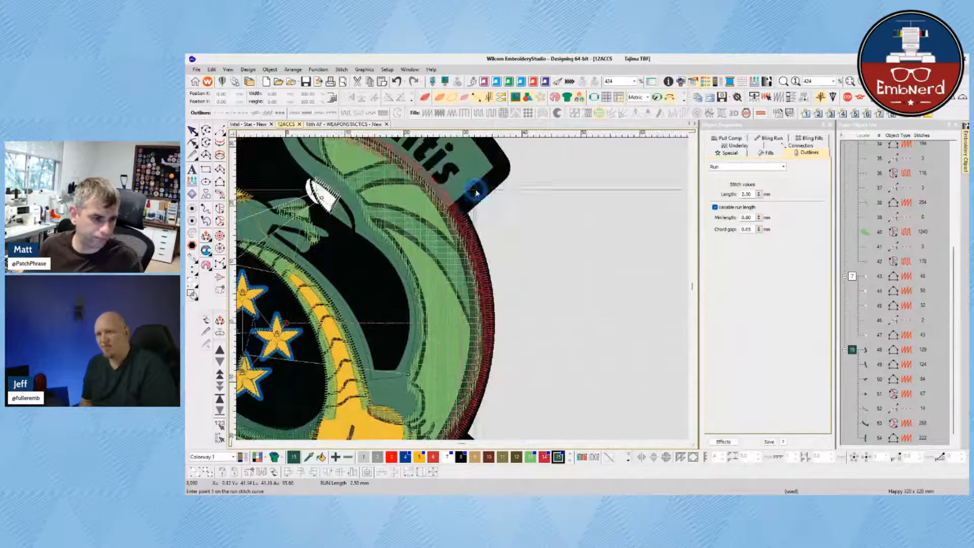
left_click(486, 311)
key("Return")
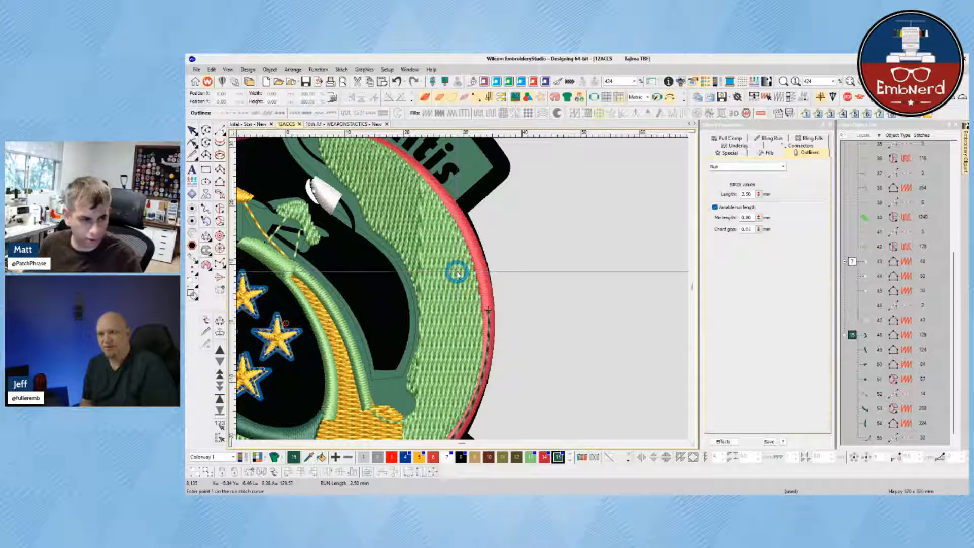
key("Escape")
- Inspect the lower wing stitching, switch to the browser to study the scanned patch's opposite wing, and return to Wilcom EmbroideryStudio
scroll(458, 274, "down", 3)
scroll(388, 326, "up", 3)
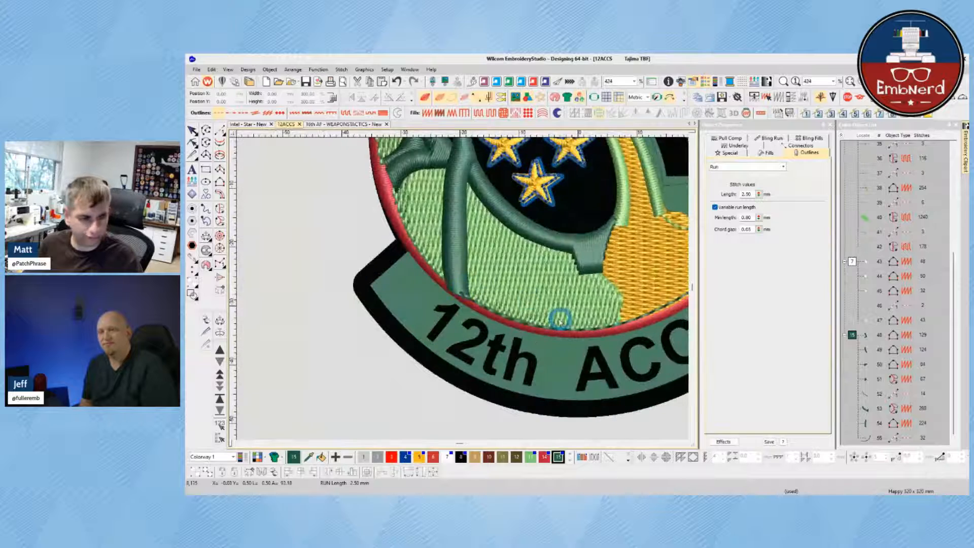
key("t")
scroll(495, 290, "up", 1)
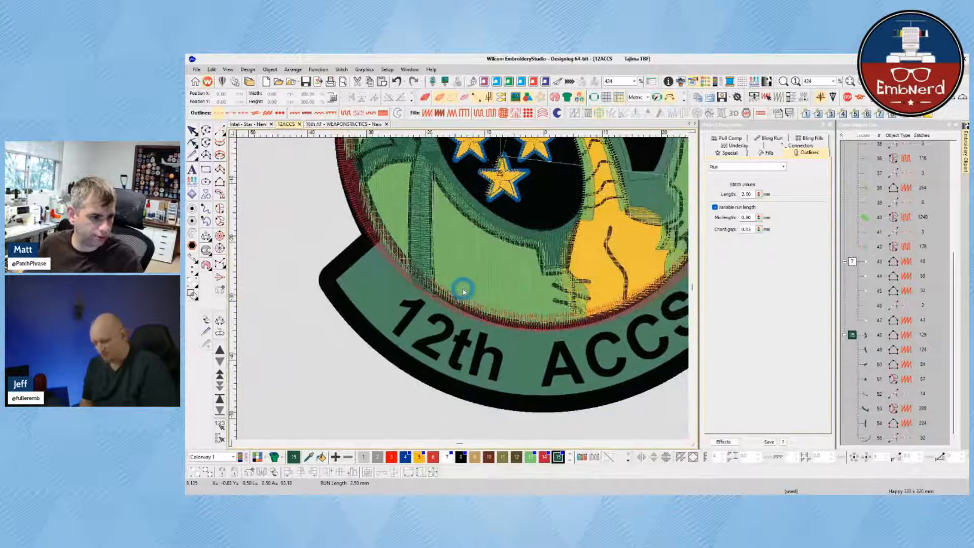
scroll(463, 290, "down", 1)
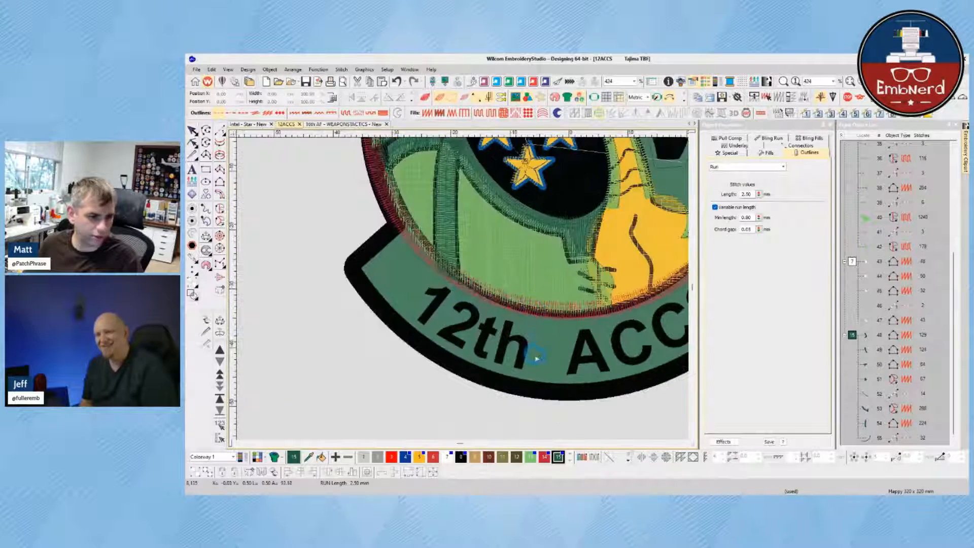
key("super+shift+Left")
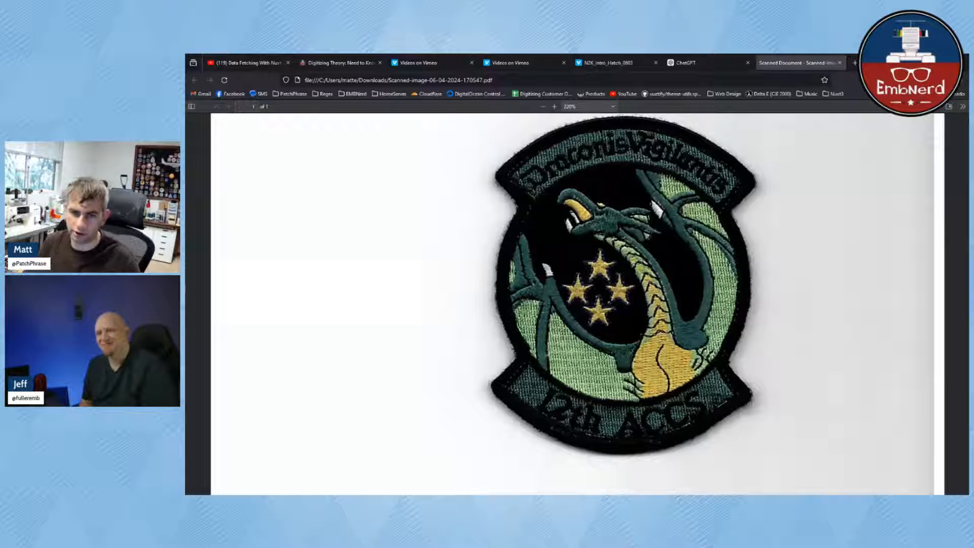
left_click(657, 252)
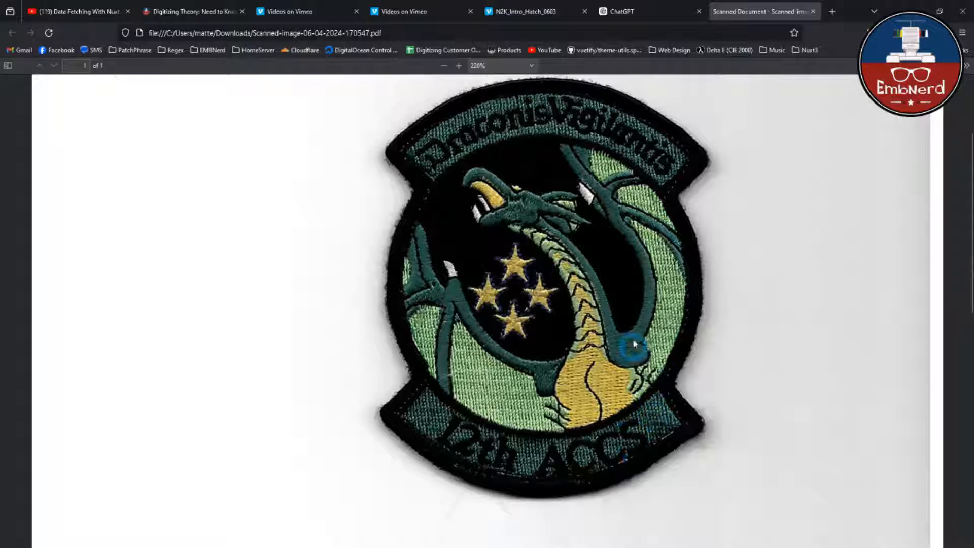
left_click(922, 10)
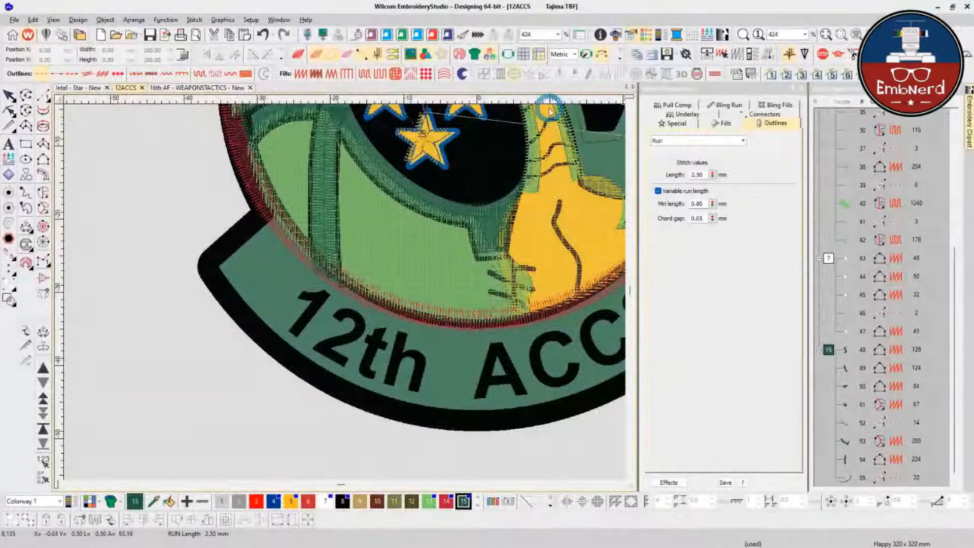
scroll(446, 236, "down", 1)
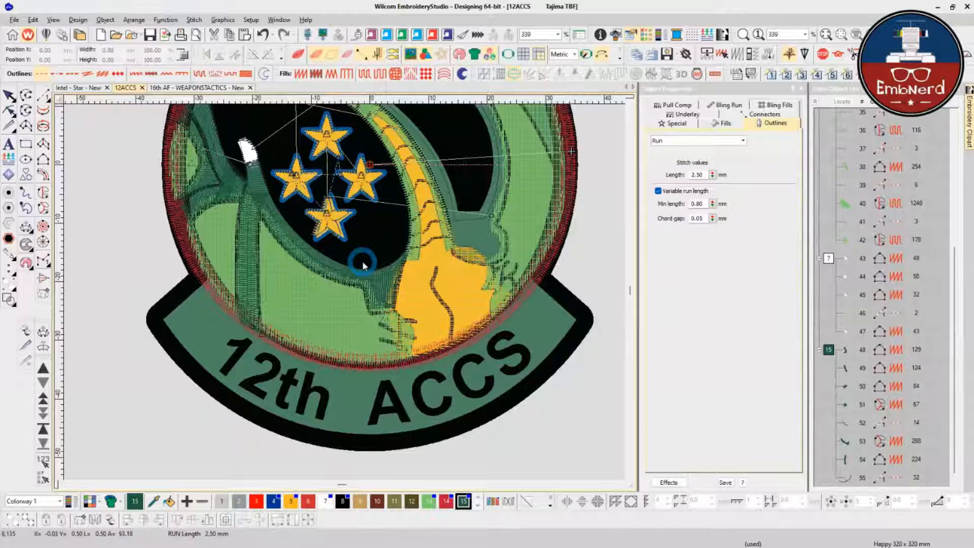
scroll(363, 265, "down", 2)
scroll(344, 291, "up", 3)
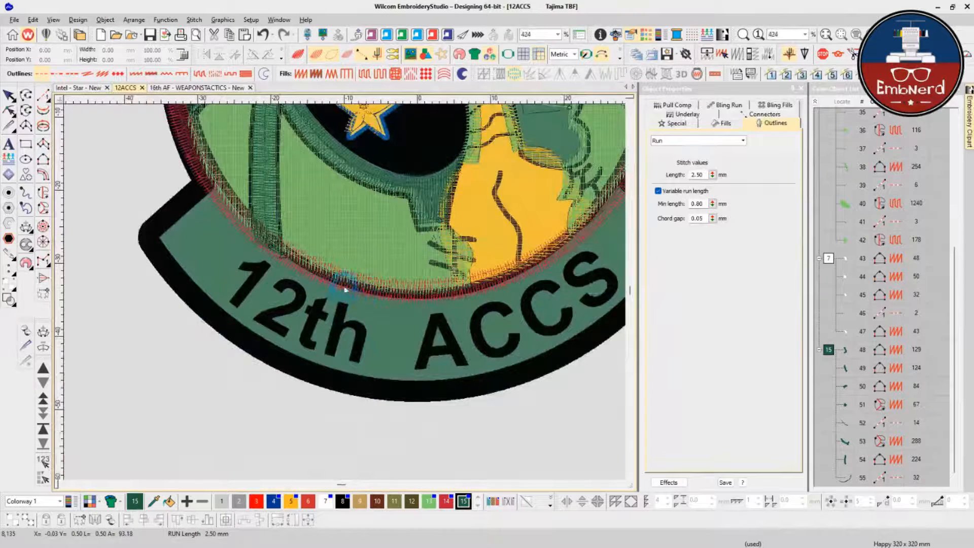
scroll(383, 321, "down", 1)
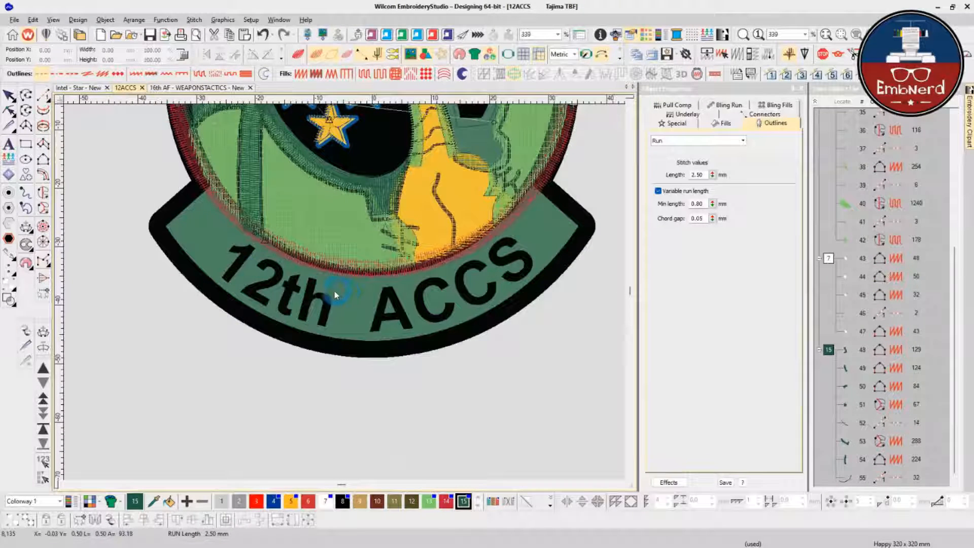
left_click(45, 159)
left_click(162, 227)
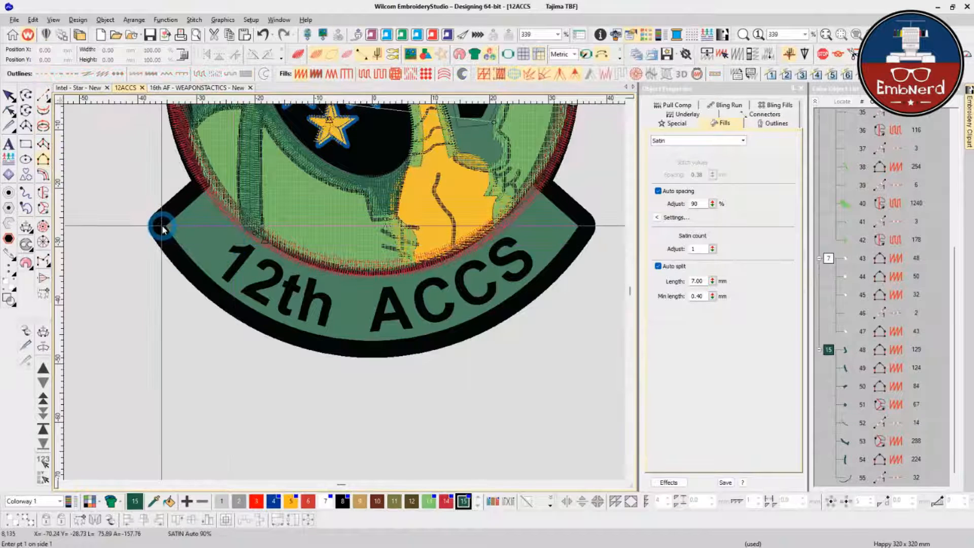
left_click(242, 314)
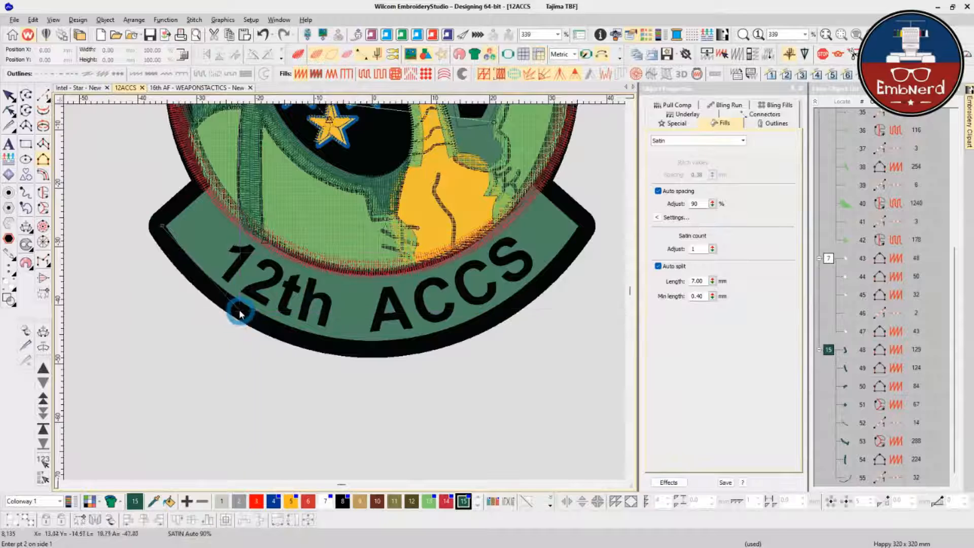
- Digitize a closed complex fill in color 15 over the lower 12th ACCS banner, following its outer curve, side corners and the round patch border
left_click(43, 192)
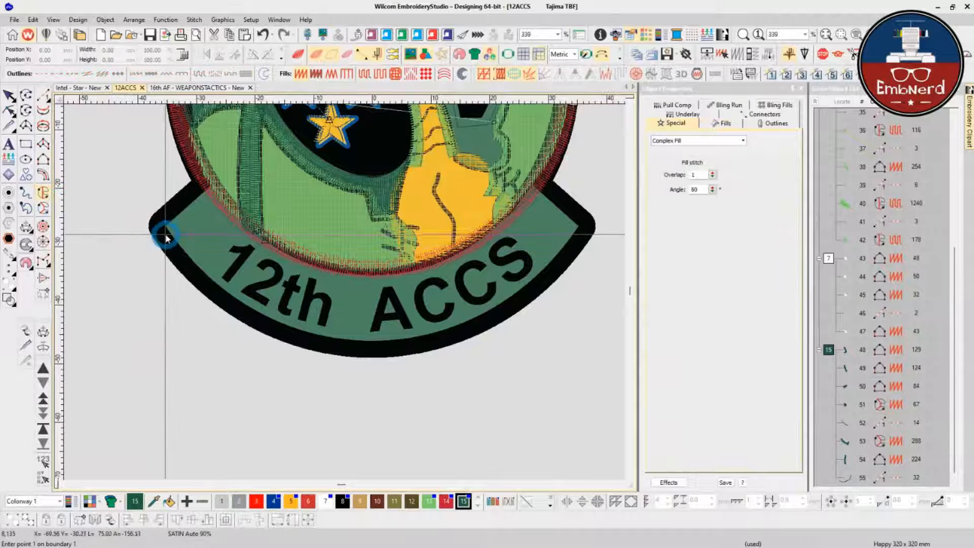
left_click(164, 234)
left_click(213, 289)
left_click(323, 347)
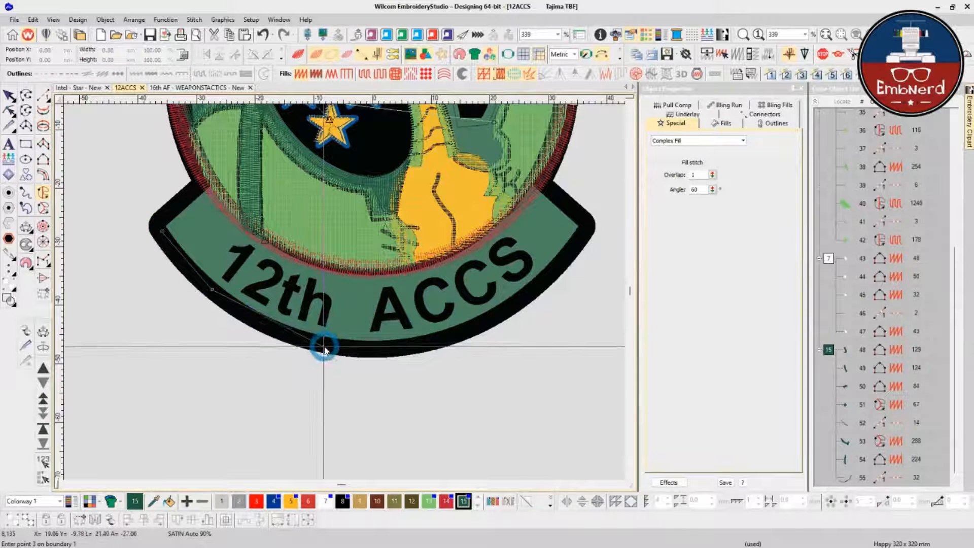
left_click(432, 339)
left_click(519, 303)
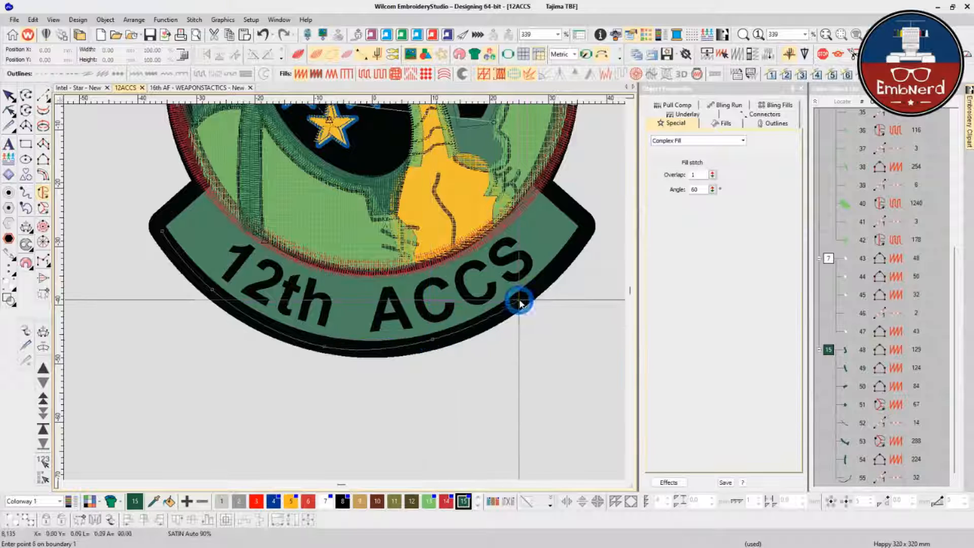
left_click(580, 235)
left_click(580, 220)
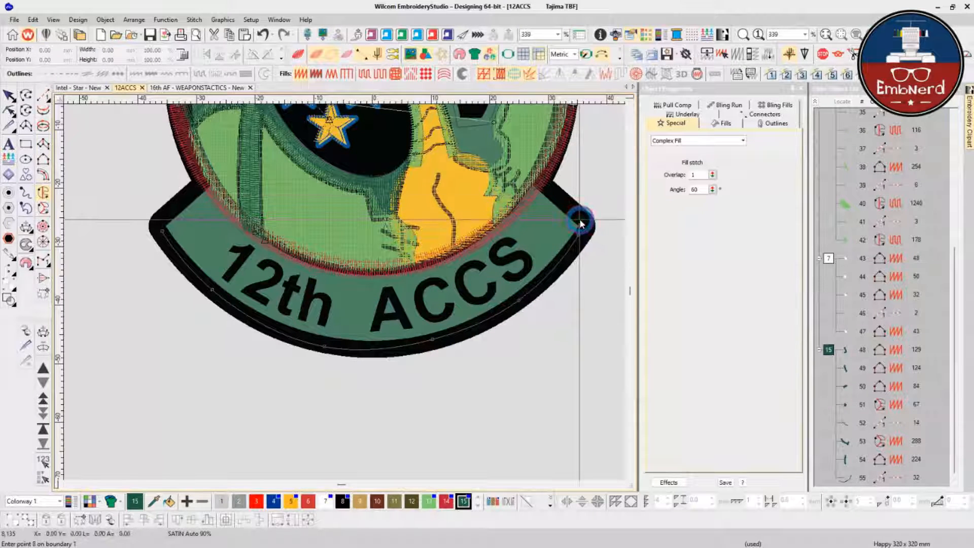
left_click(540, 182)
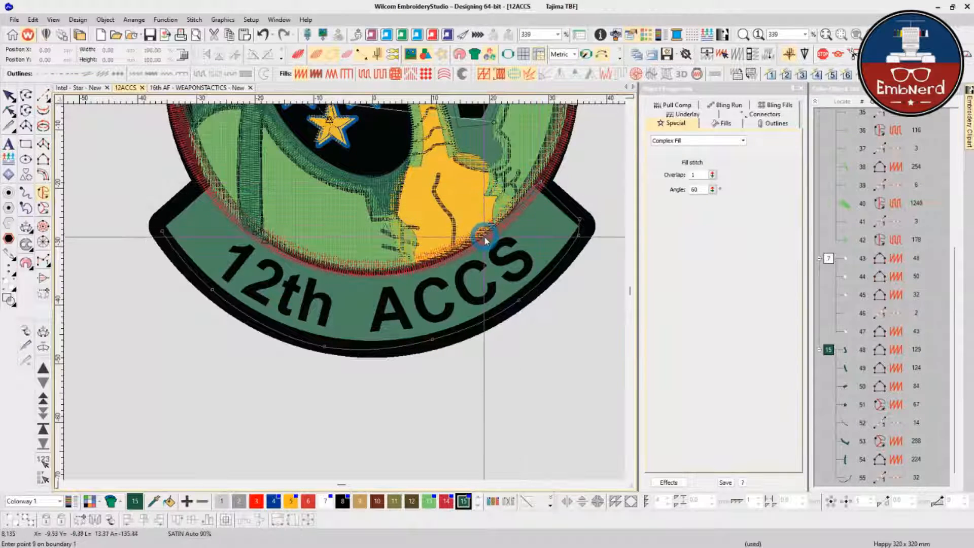
left_click(485, 238)
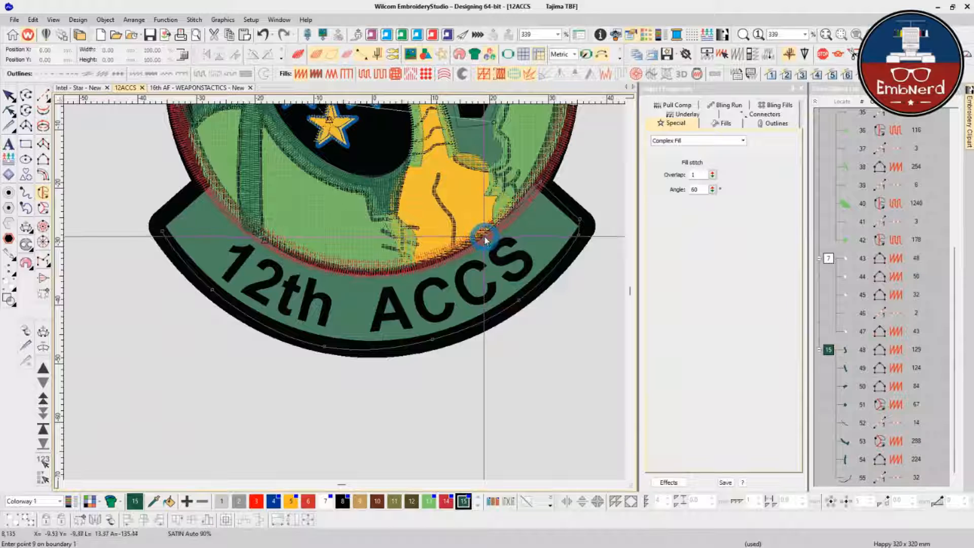
left_click(383, 272)
left_click(289, 252)
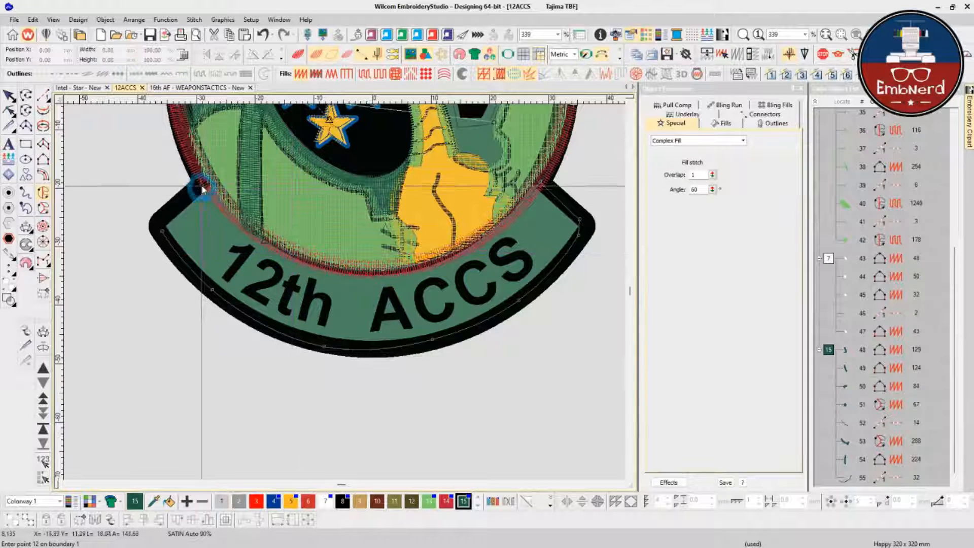
left_click(203, 188)
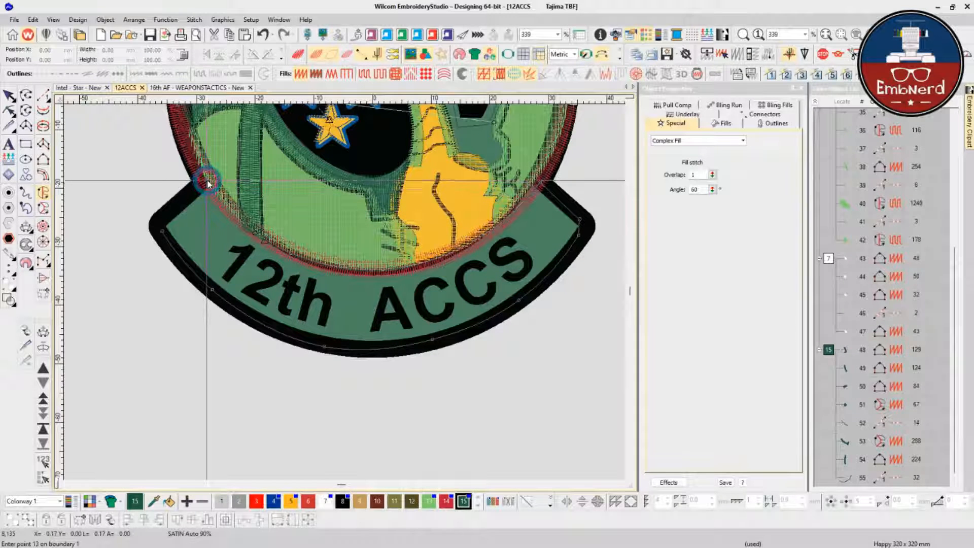
left_click(165, 220)
key("Return")
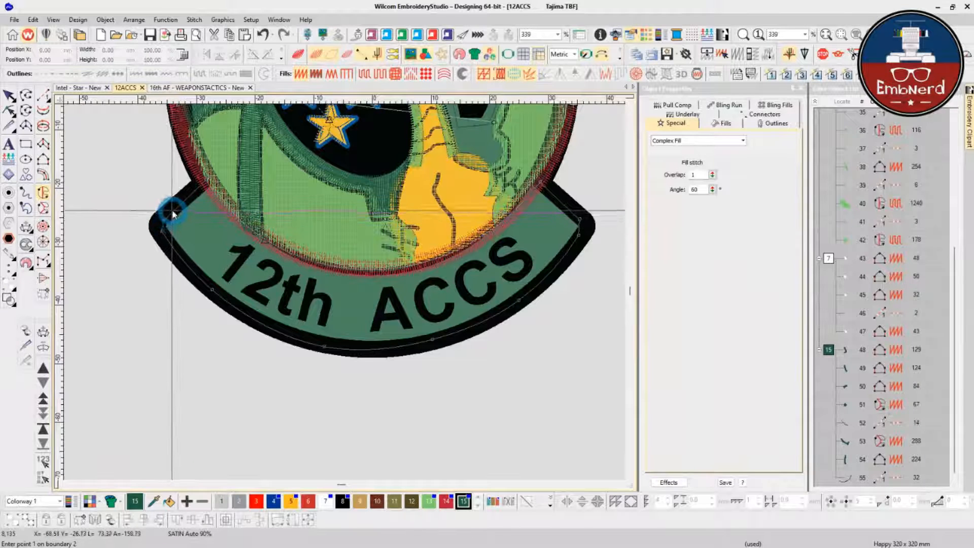
key("Return")
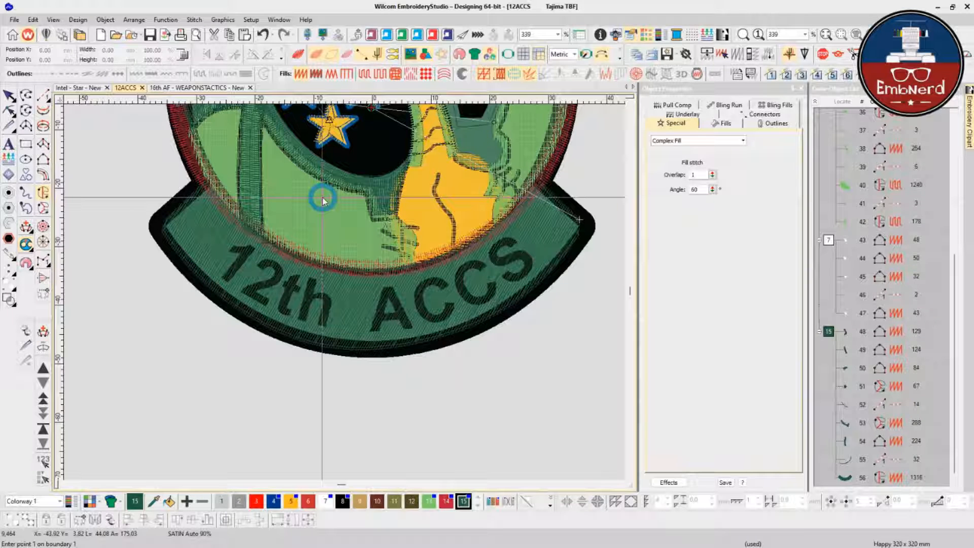
- Apply style 5 to the lower banner fill, making it tatami with 0.40 mm spacing, 4.00 mm length and a 90° angle
left_click(332, 287)
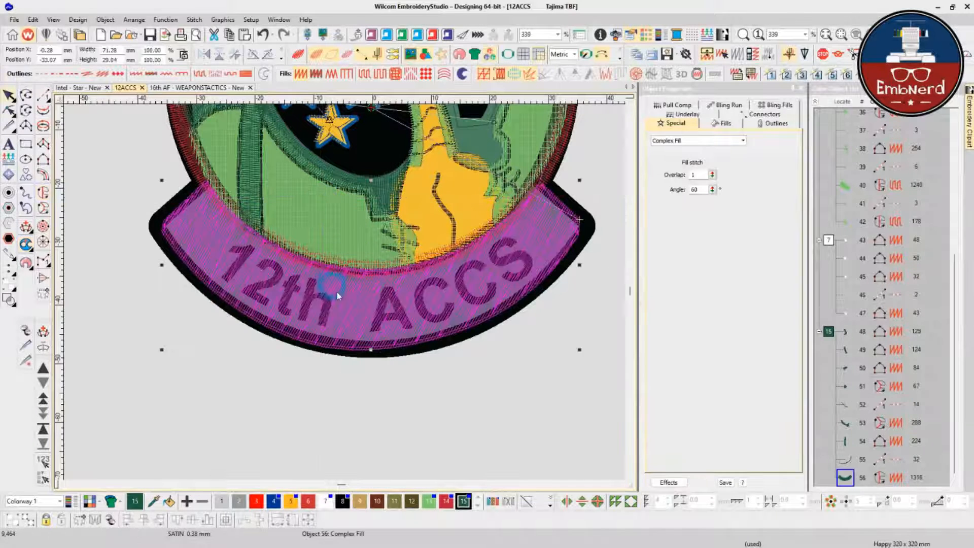
left_click(833, 76)
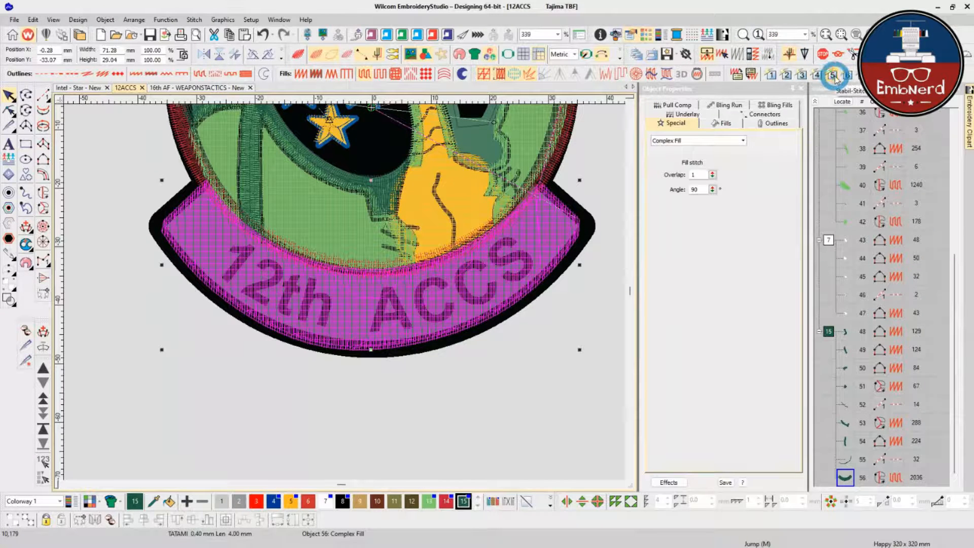
key("Escape")
- Resequence the lower banner fill so it stitches directly after the upright strip satin
left_click(252, 169)
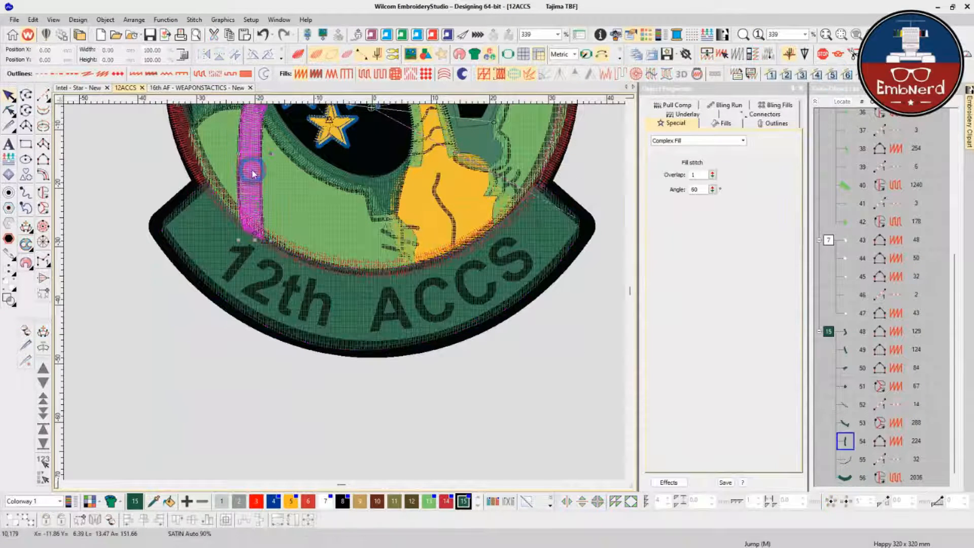
left_click(225, 248, "ctrl")
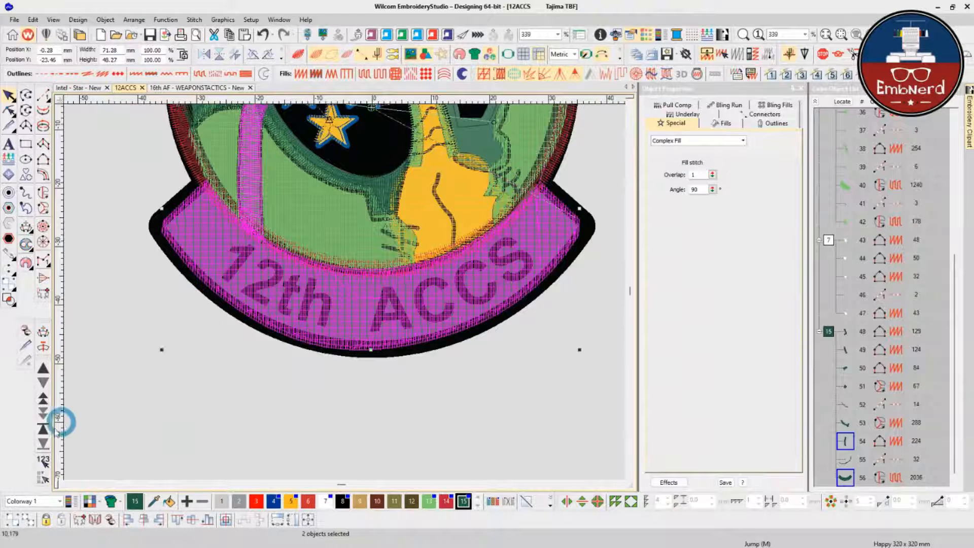
left_click(44, 476)
scroll(859, 463, "down", 1)
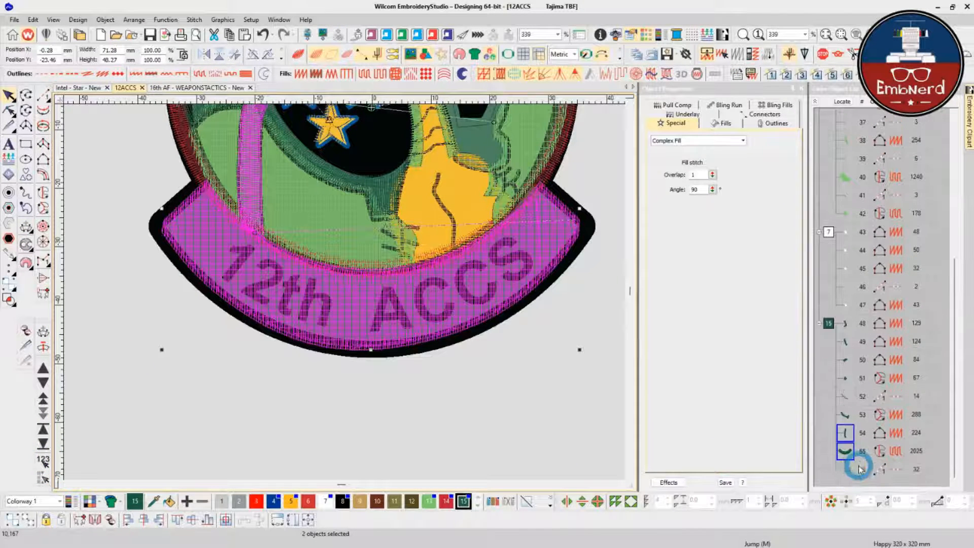
- Select the 2.50 mm connecting run that follows the patch's lower border at the end of the stitching order
left_click(846, 474)
left_click(485, 238)
scroll(485, 236, "down", 2)
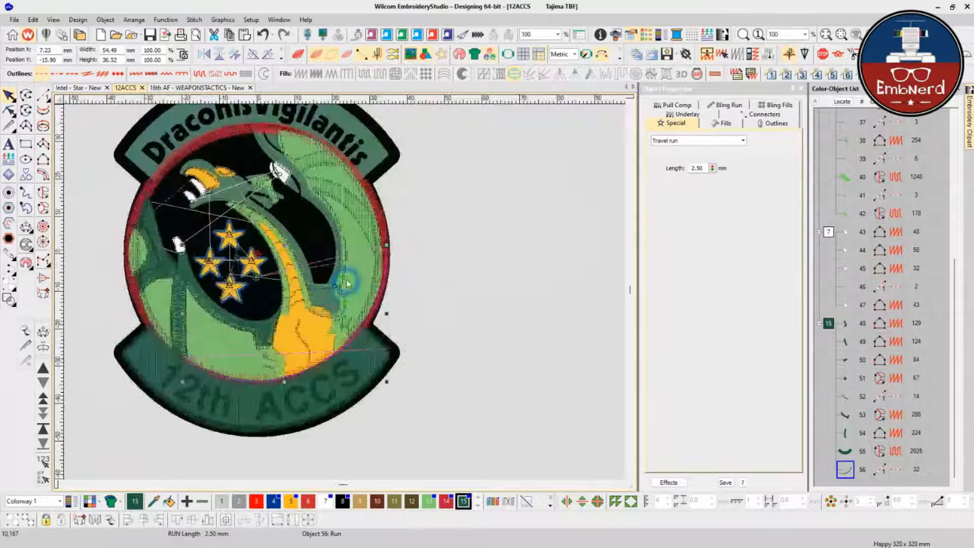
- Delete the selected travel run along the lower circle edge and dim the background artwork for tracing
key("Delete")
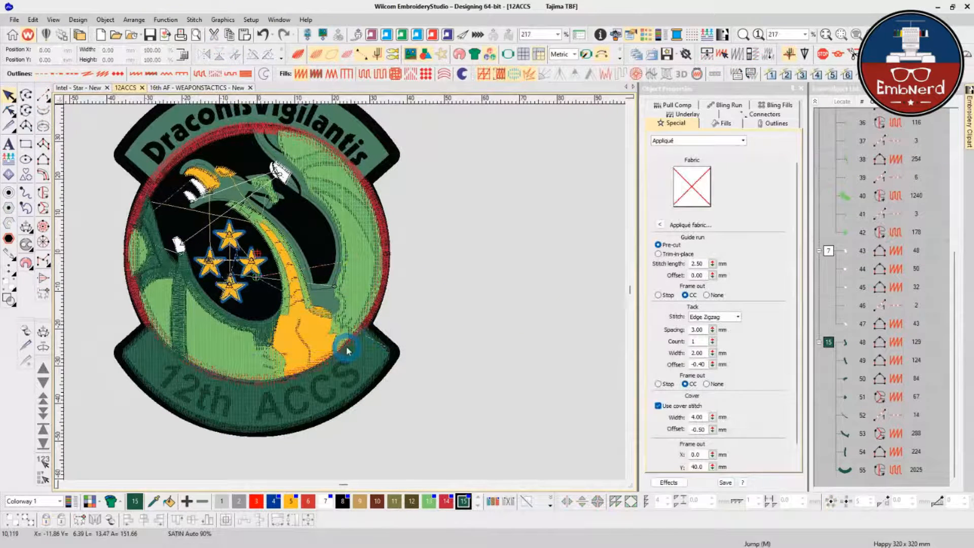
scroll(348, 294, "up", 3)
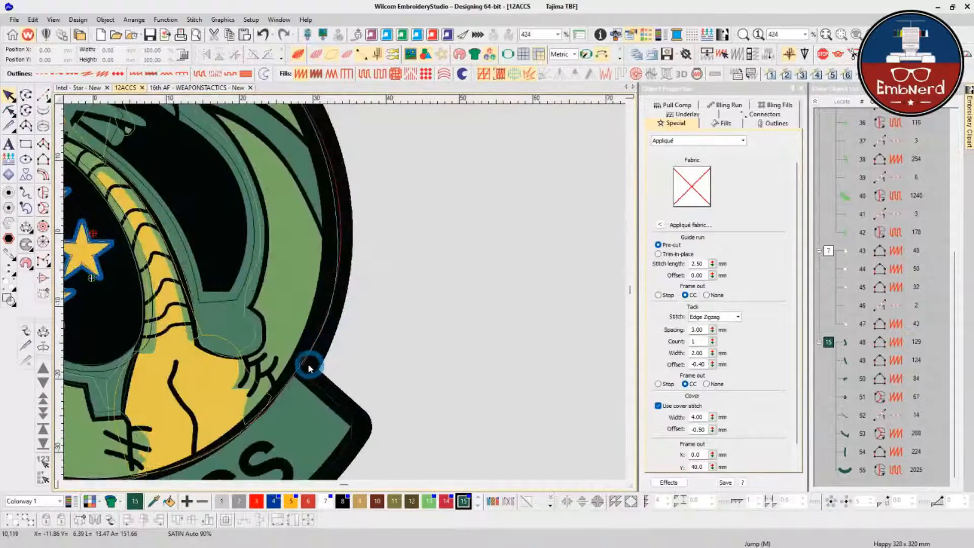
left_click(59, 20)
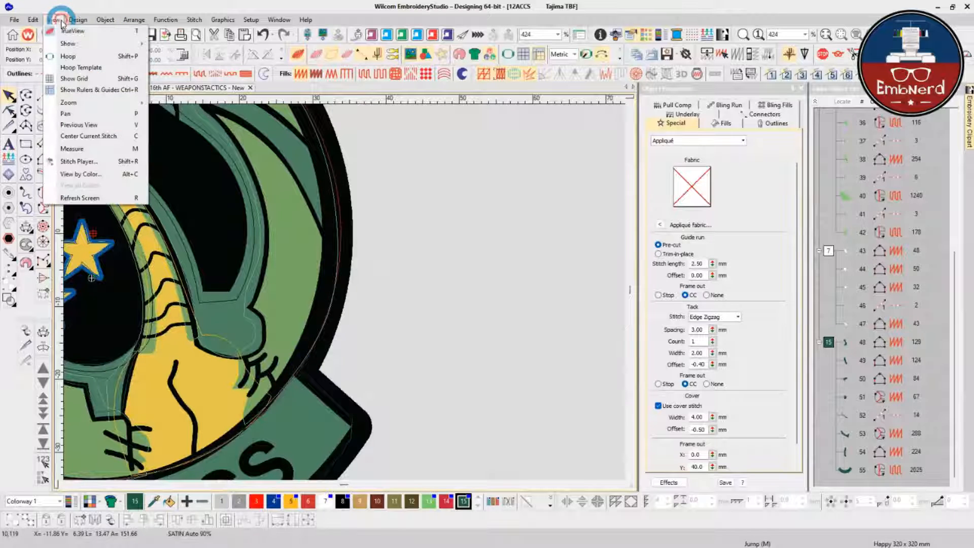
mouse_move(70, 46)
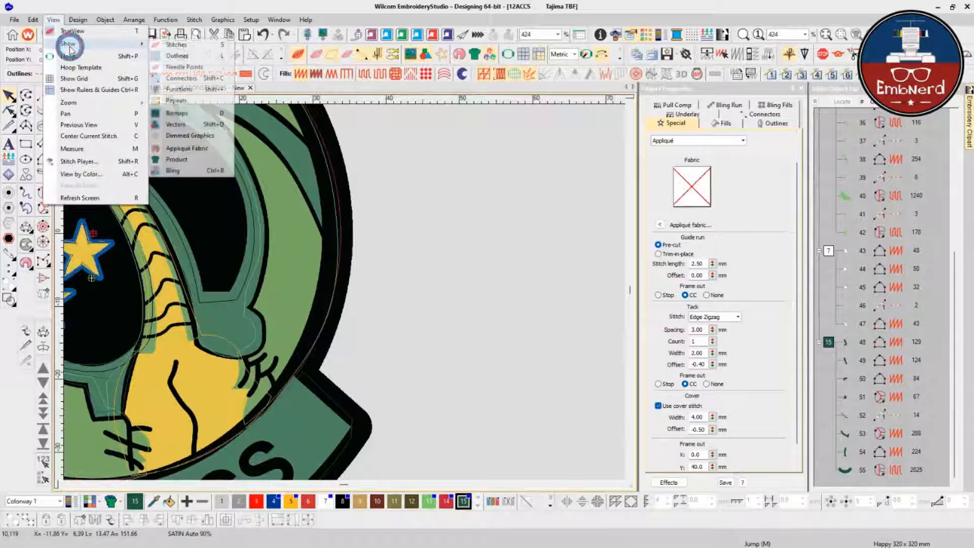
left_click(200, 148)
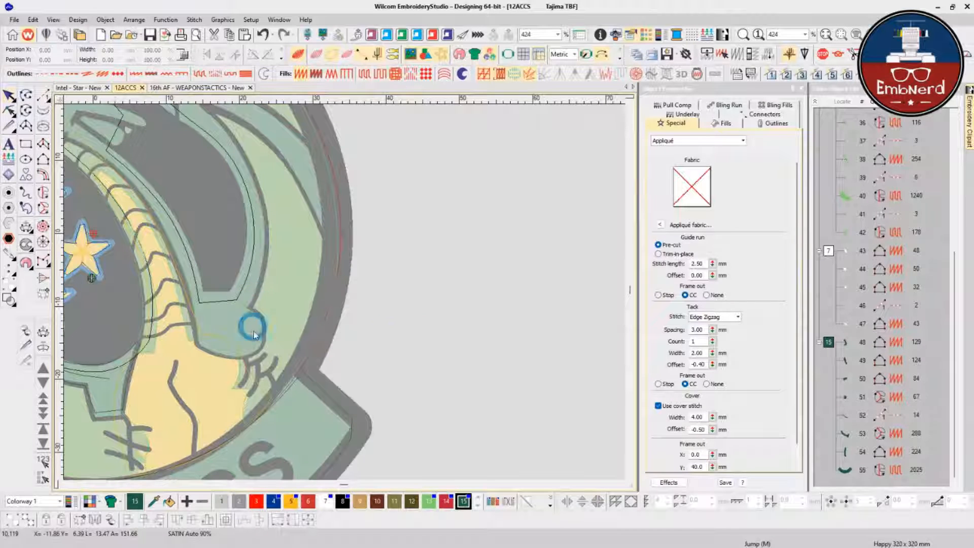
- Digitize a 2.50 mm run from the lower banner's corner up along the circular border to the dark green wing stripe
key("space")
left_click(302, 375)
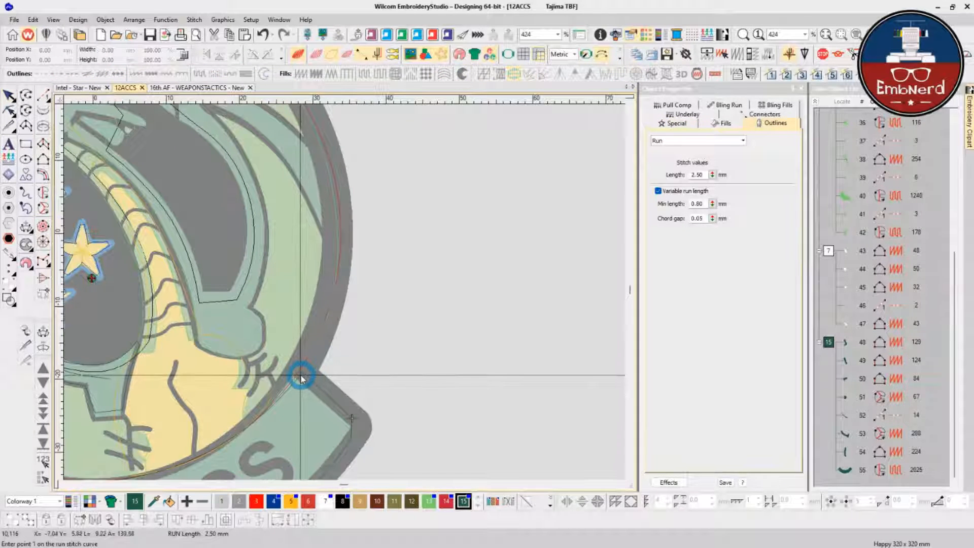
left_click(325, 314)
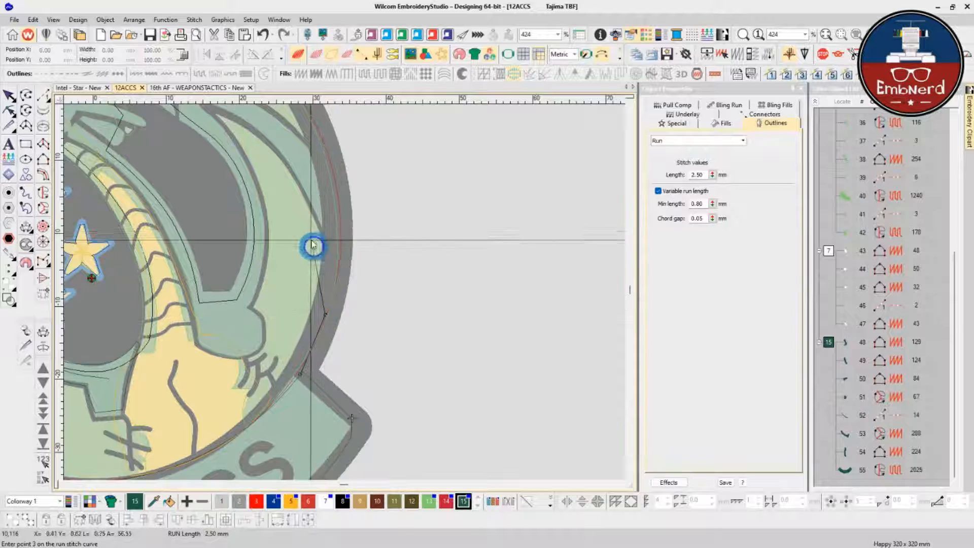
left_click(336, 210)
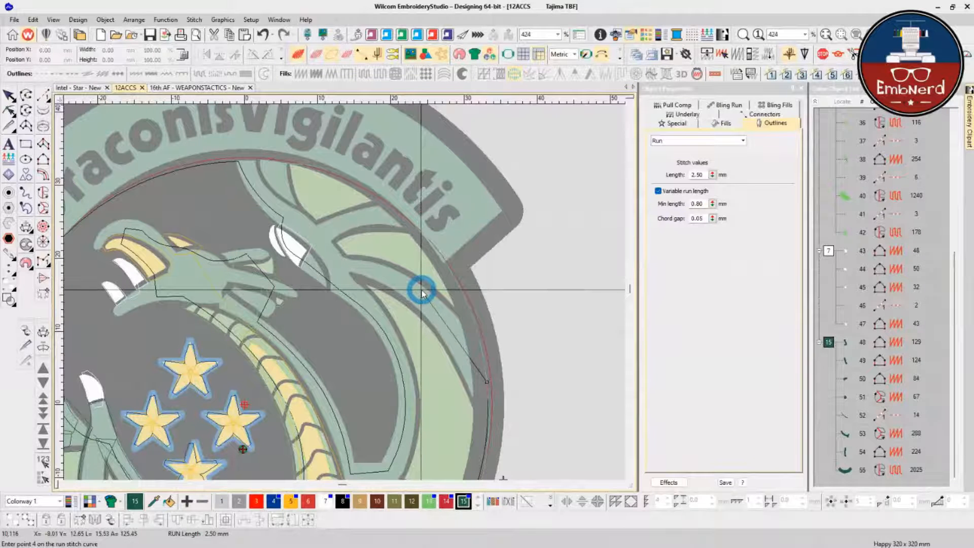
left_click(461, 338)
key("Return")
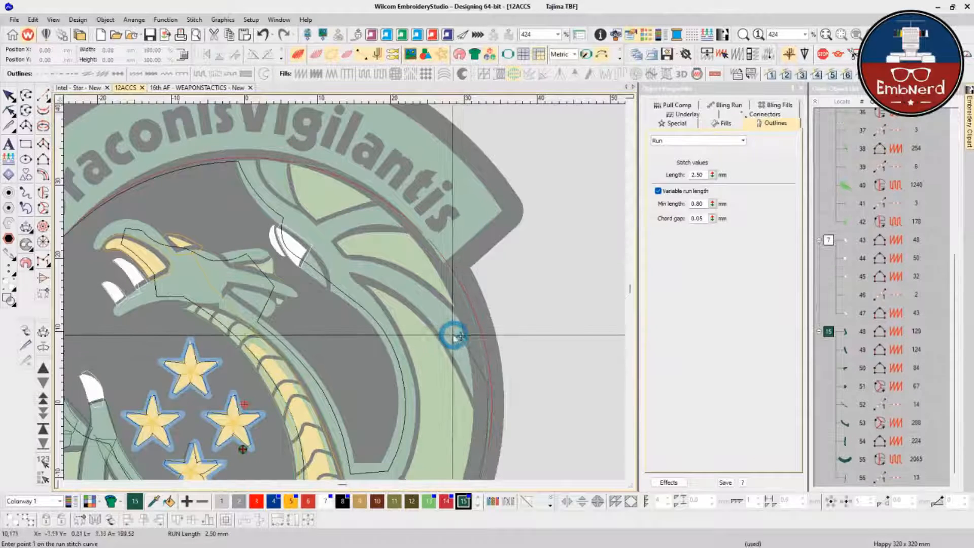
left_click(43, 159)
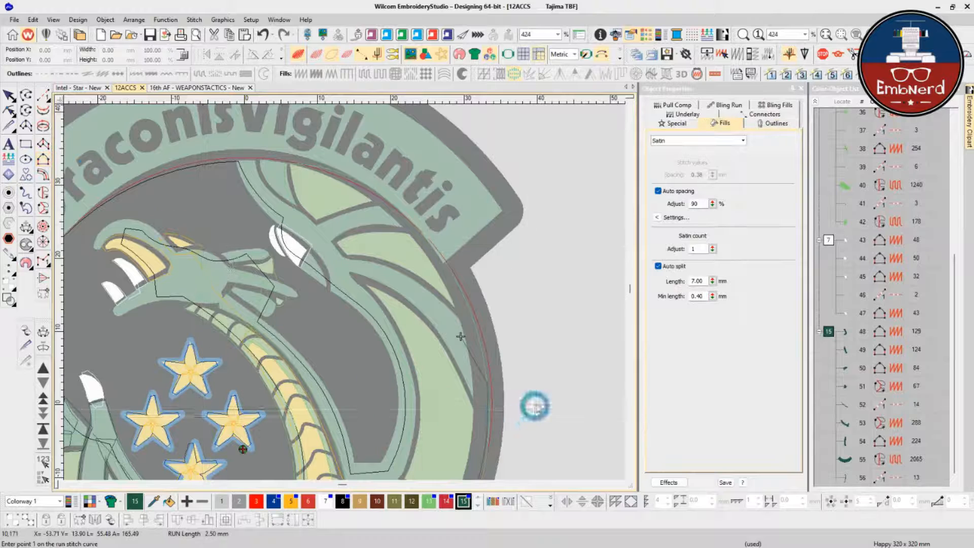
left_click(472, 400)
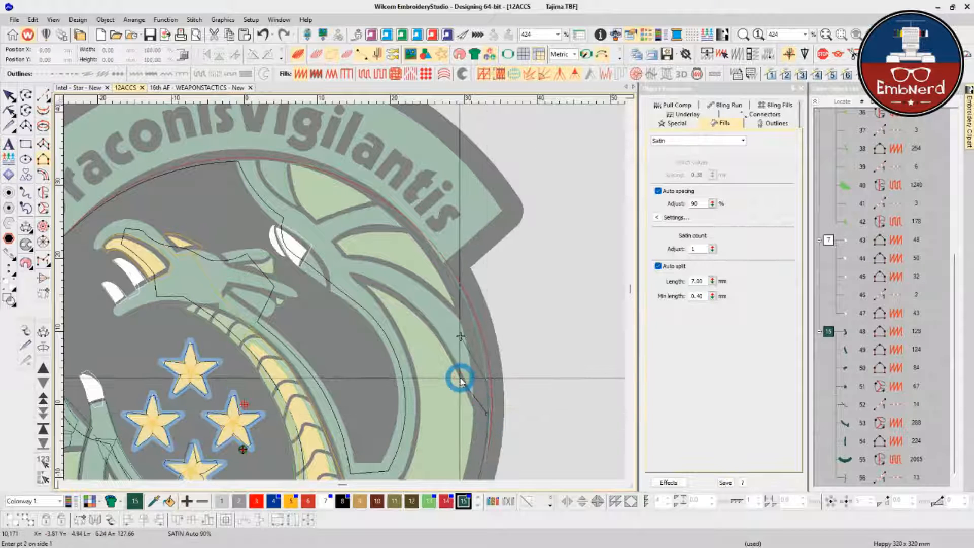
left_click(459, 375)
left_click(423, 320)
left_click(395, 303)
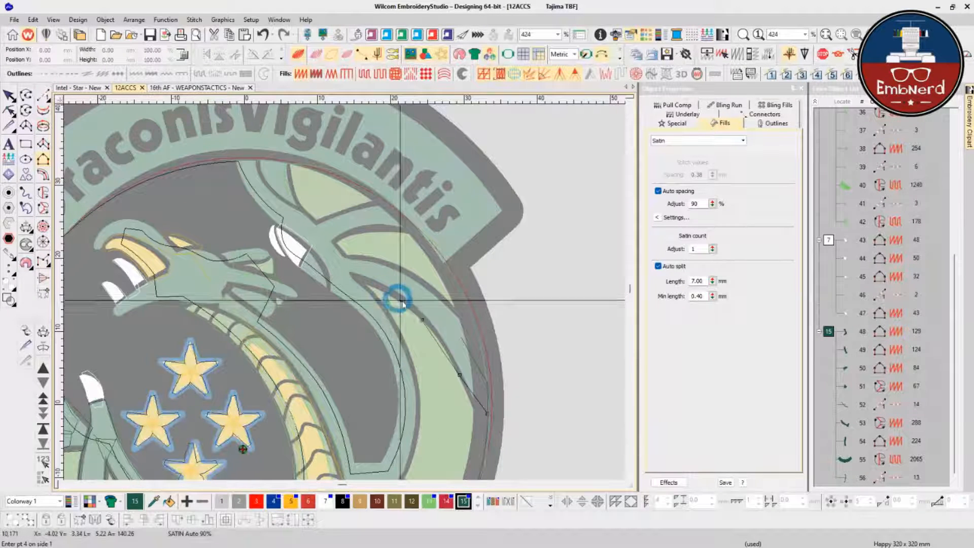
key("Escape")
- Digitize the lower edge of the dark green wing stripe as side 1 of a satin column ending at the border
left_click(43, 159)
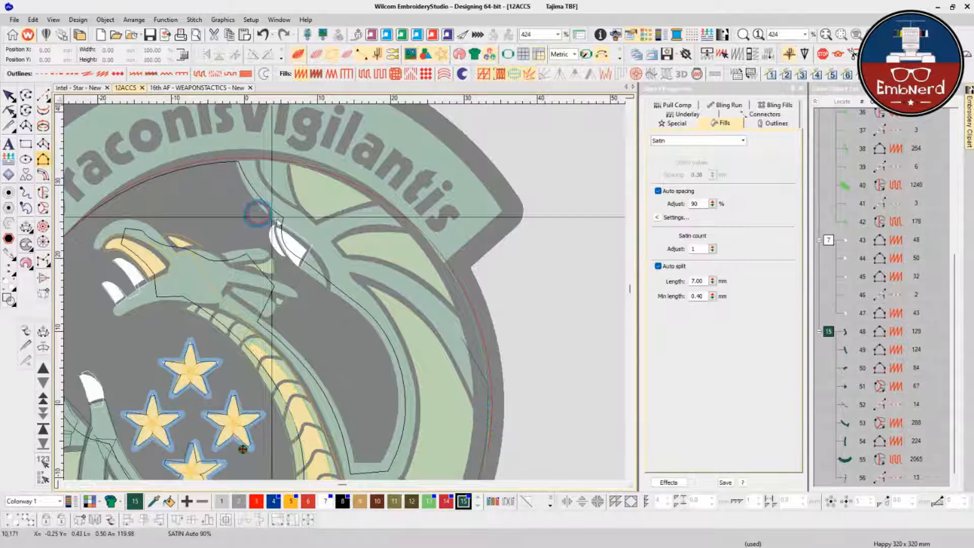
left_click(344, 275)
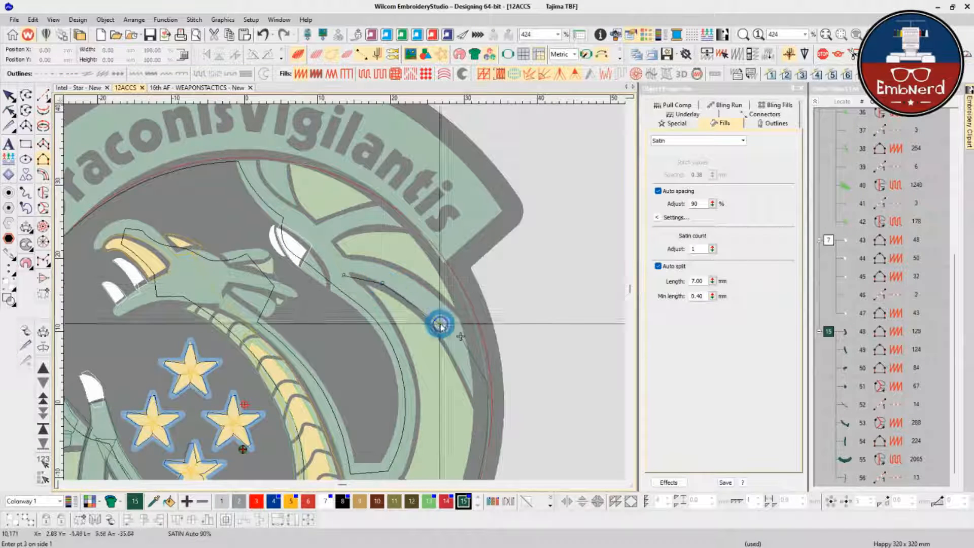
left_click(401, 299)
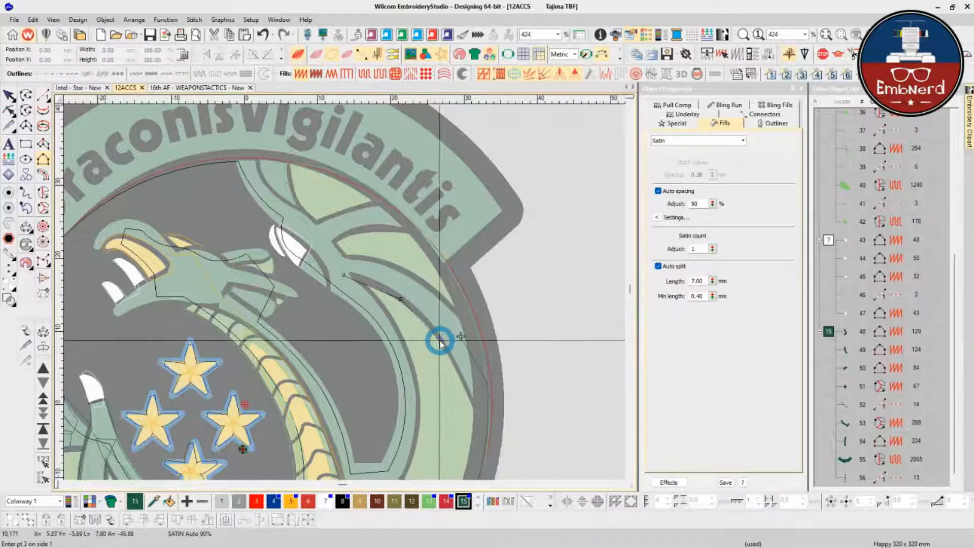
left_click(439, 339)
left_click(468, 389)
left_click(481, 419)
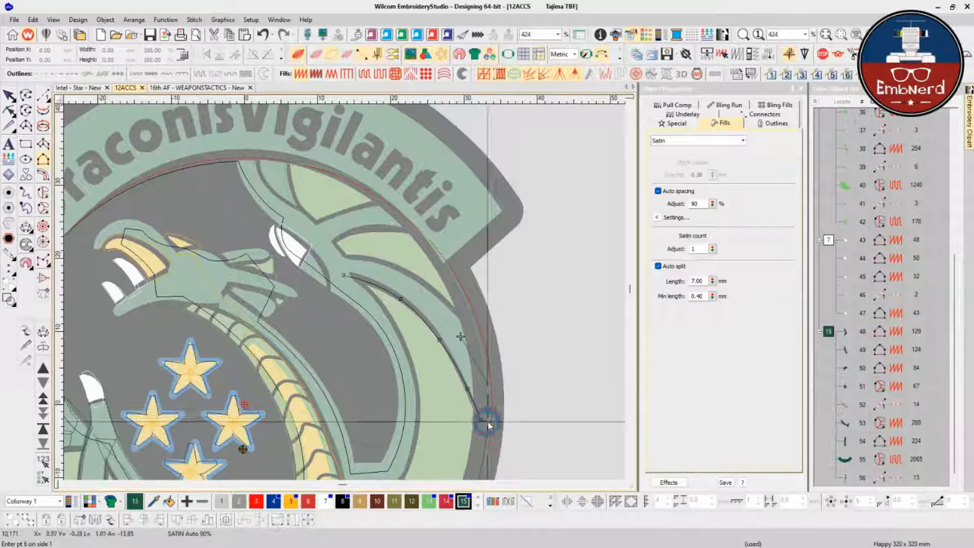
left_click(491, 421)
key("Return")
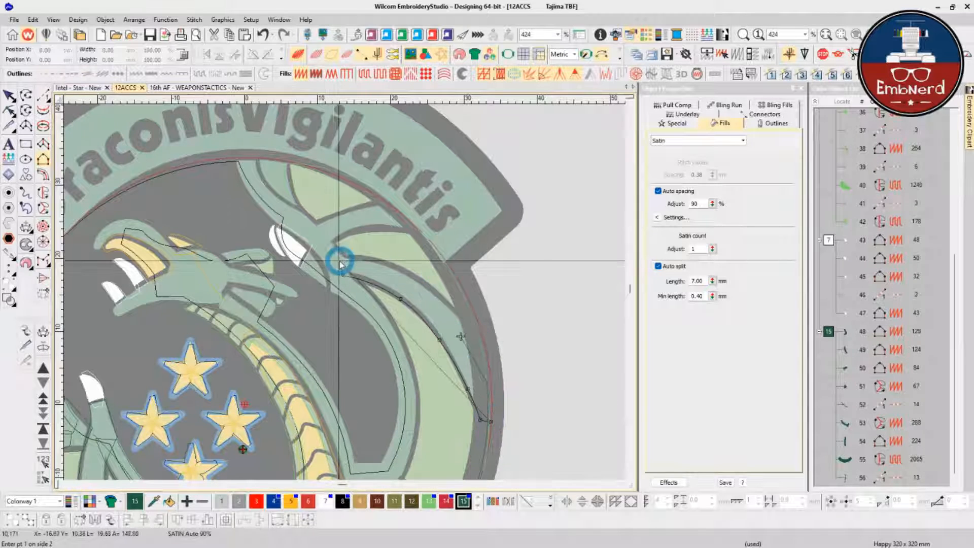
- Trace the upper edge of the wing stripe as side 2 and complete the satin column
left_click(338, 256)
left_click(369, 259)
left_click(423, 282)
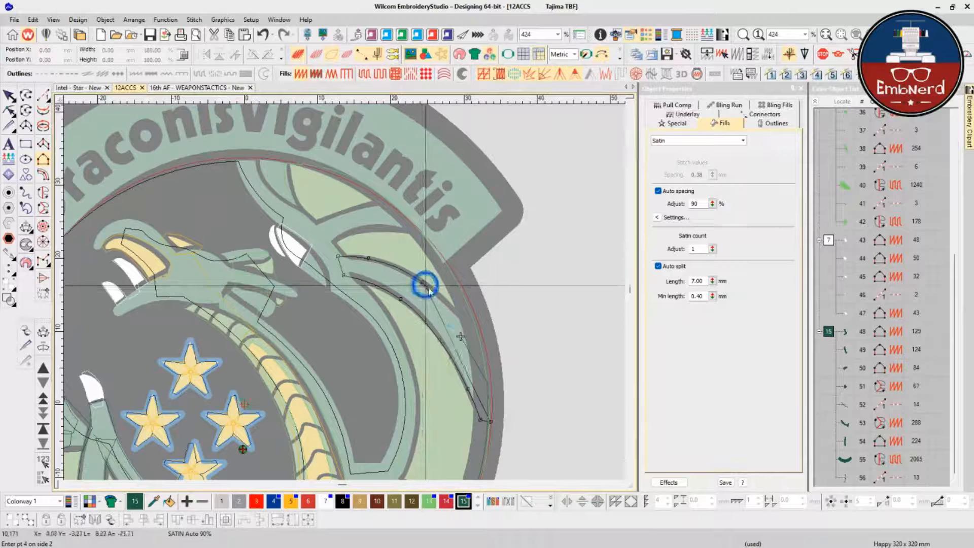
left_click(461, 318)
left_click(487, 364)
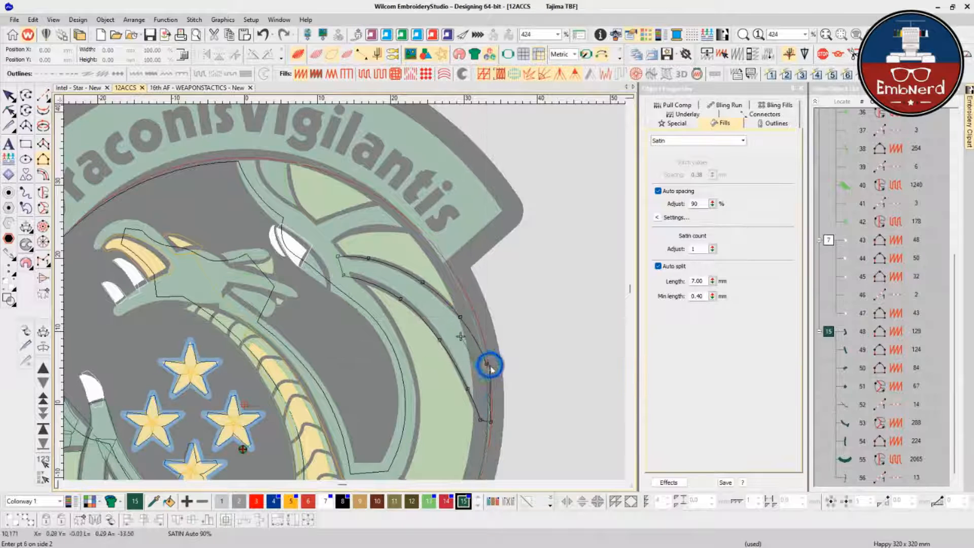
key("Return")
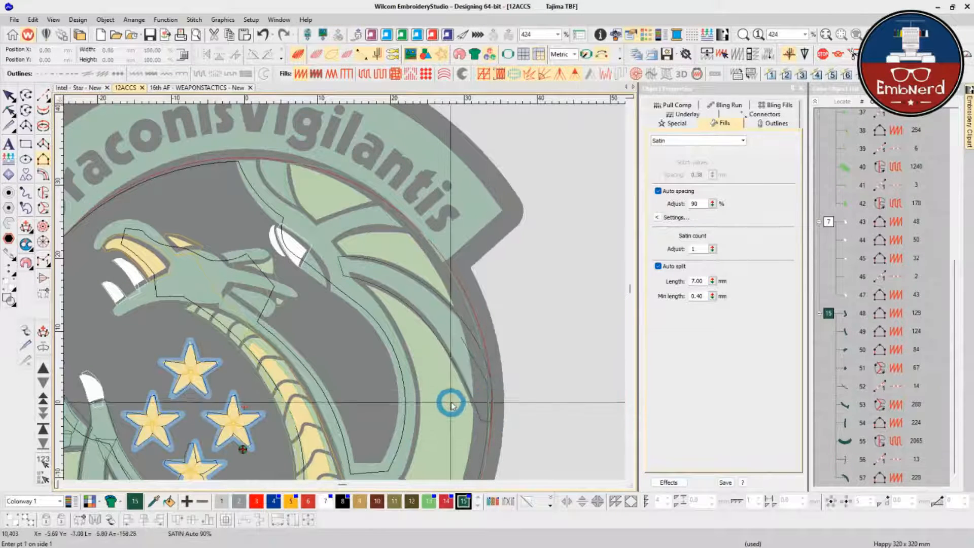
- Remove the wing stripe's existing stitch angles and add new angle lines at its two ends to make it turn smoothly
key("h")
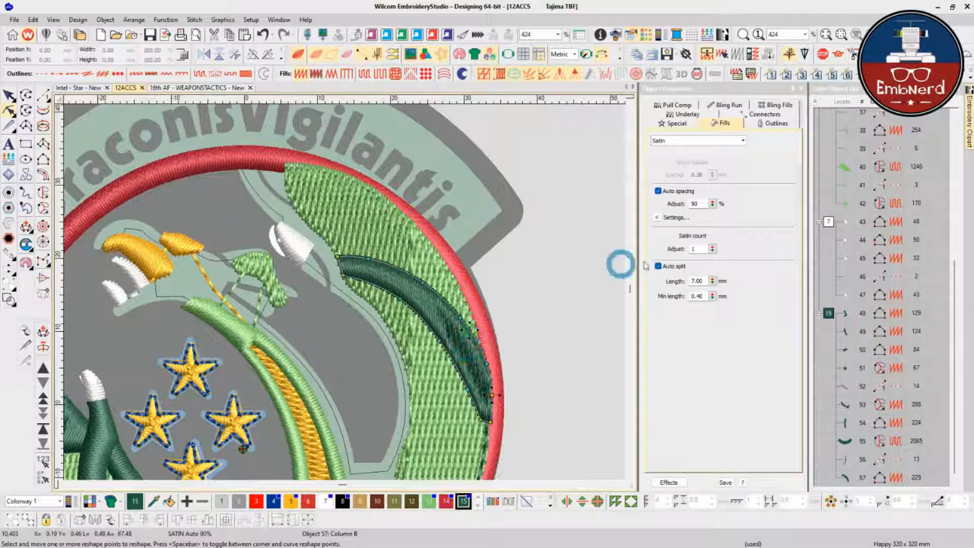
left_click(44, 348)
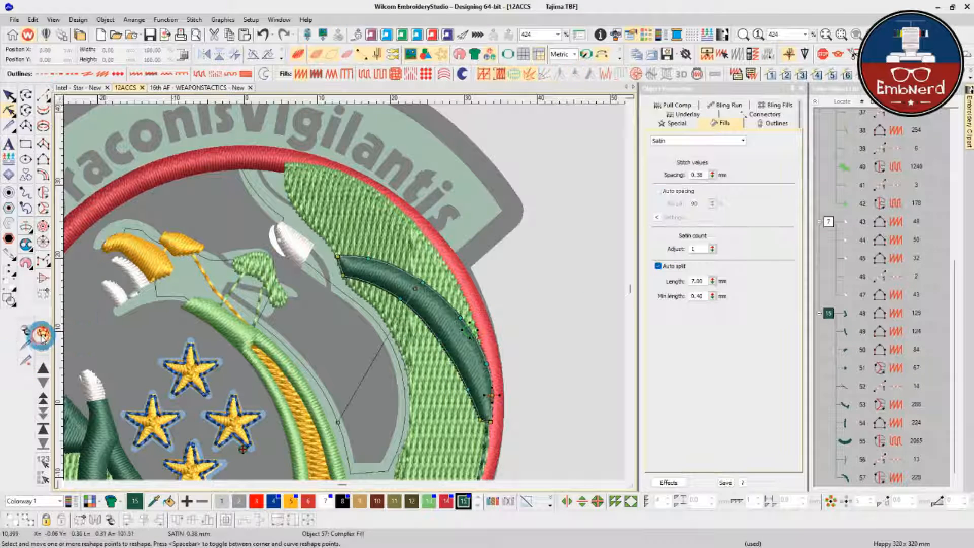
left_click(42, 331)
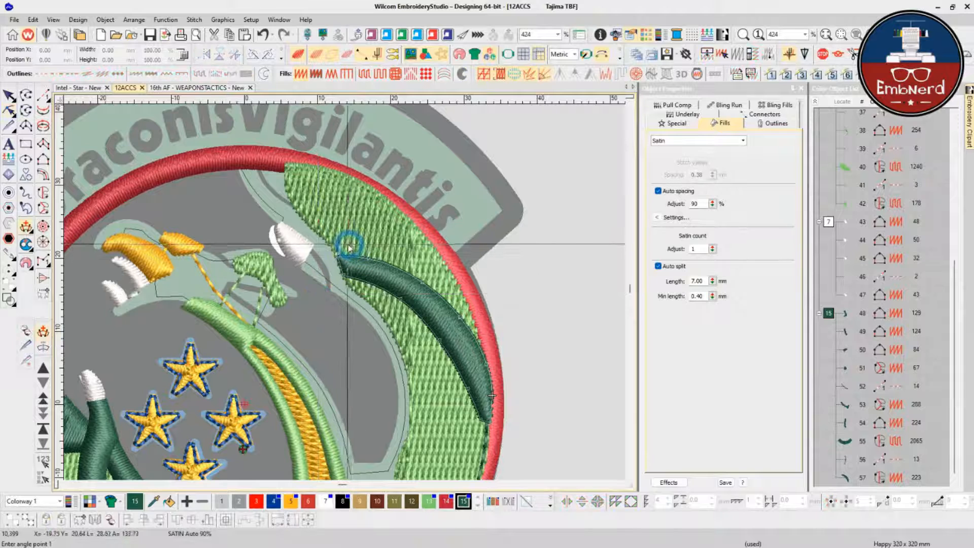
left_click(472, 414)
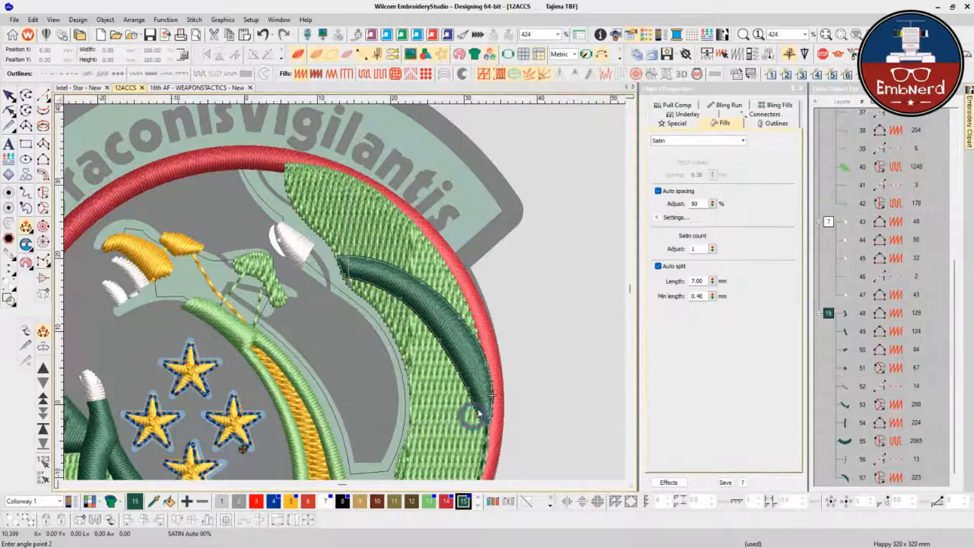
left_click(533, 340)
key("Return")
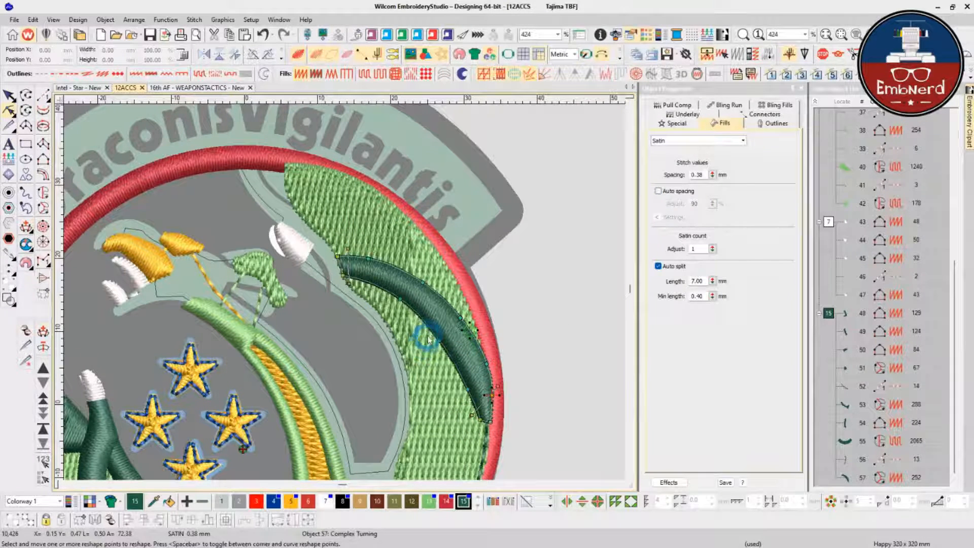
key("Escape")
- Check the stripe's stitches and digitize a short 2.50 mm run from its inner end up to the next wing stripe's base
key("t")
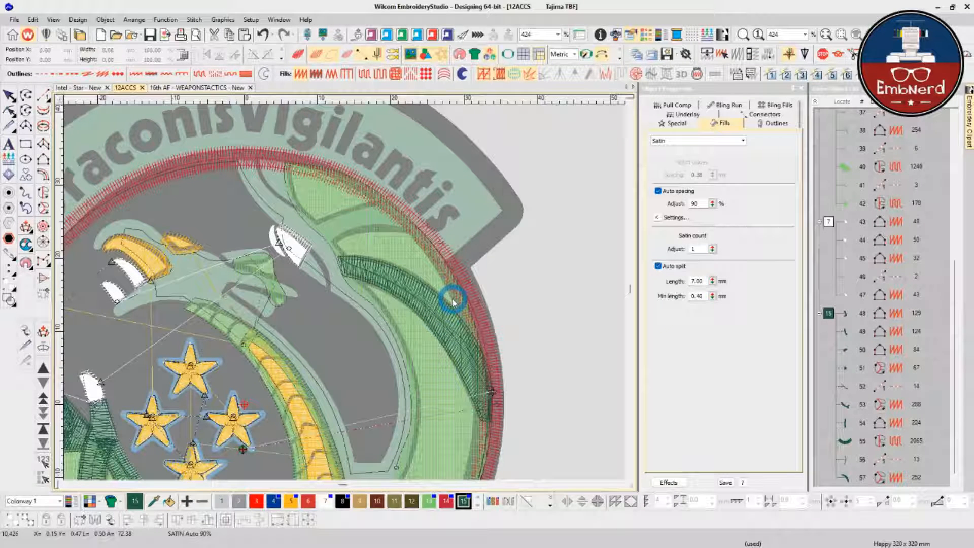
key("t")
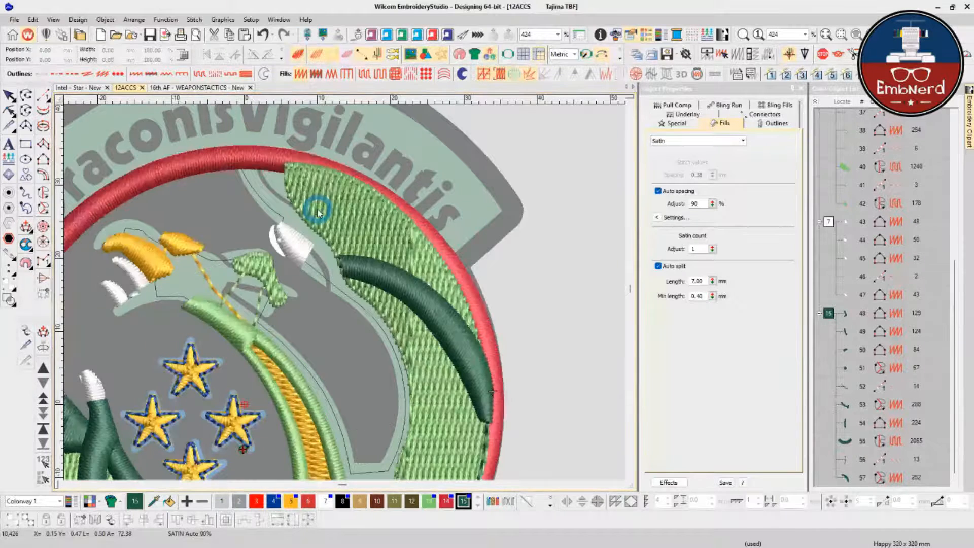
scroll(317, 212, "up", 2)
key("t")
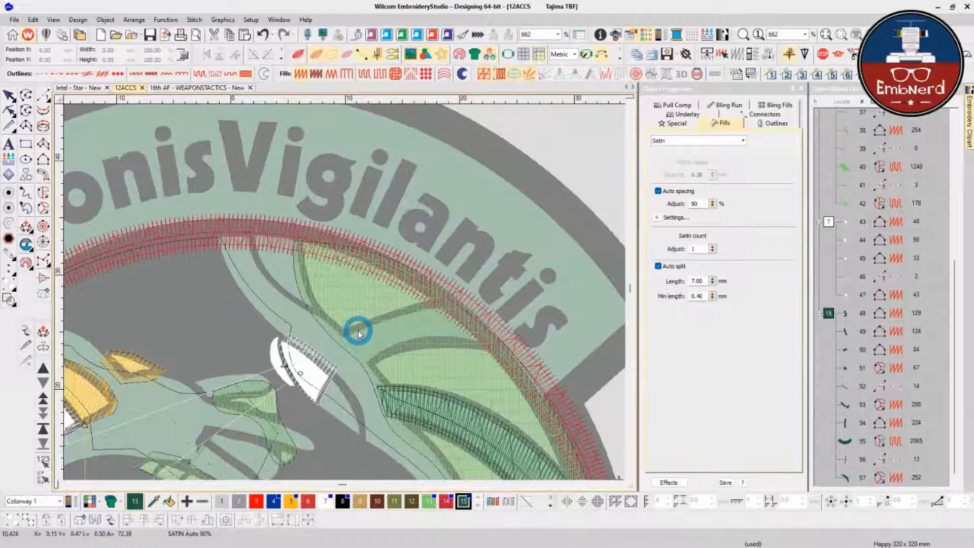
key("space")
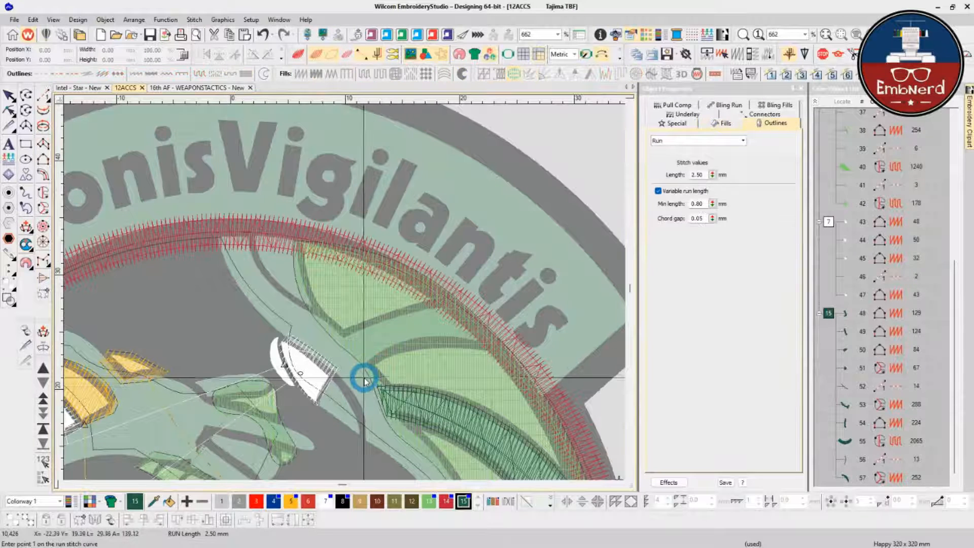
left_click(378, 387)
left_click(351, 352)
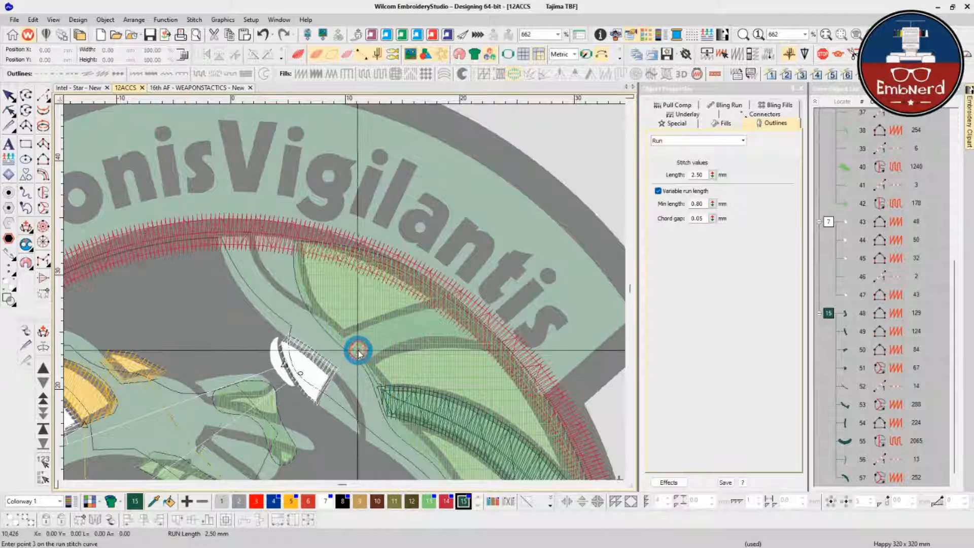
key("Return")
left_click(358, 349)
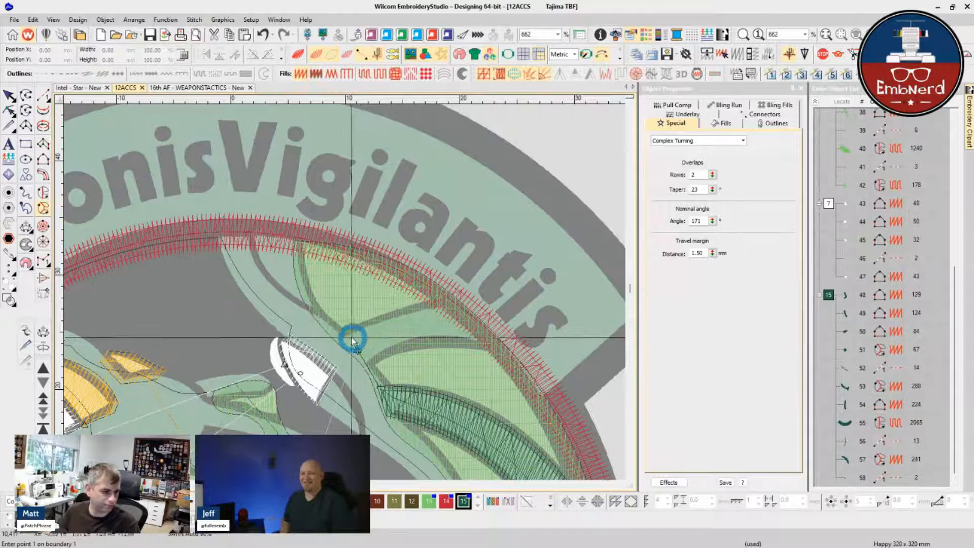
left_click(337, 337)
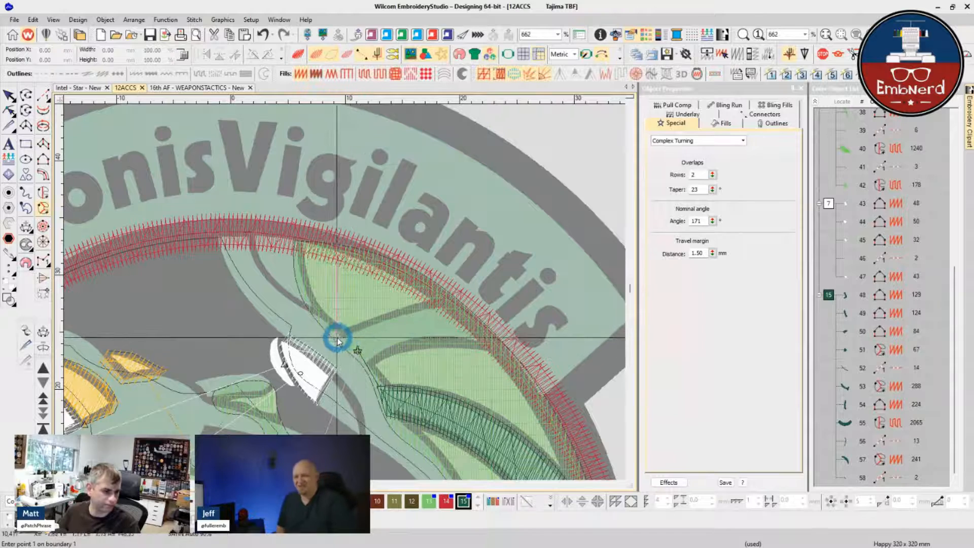
left_click(449, 300)
key("Return")
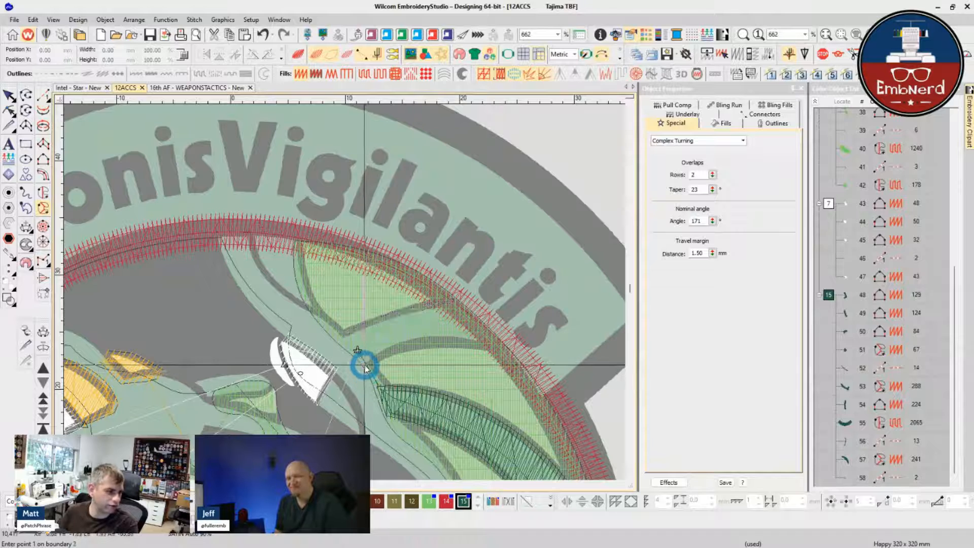
key("Escape")
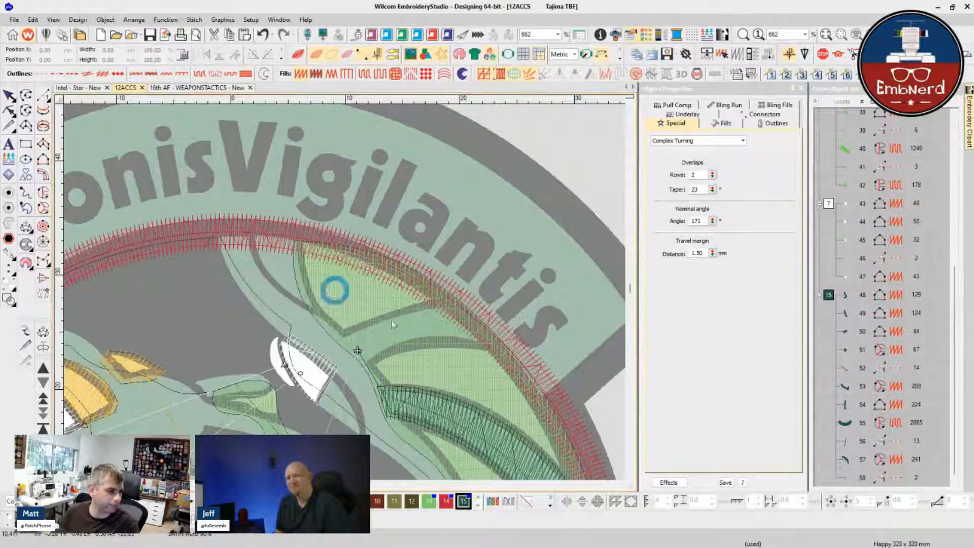
left_click(333, 341)
left_click(167, 302)
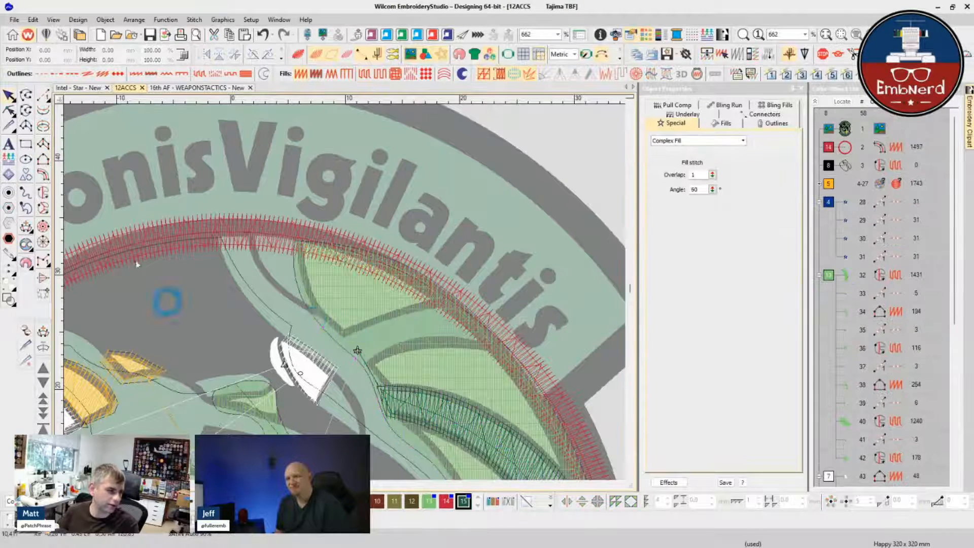
- Digitize the upper edge of the next dark wing stripe as side 1 of a satin column ending at the border
left_click(40, 163)
left_click(335, 338)
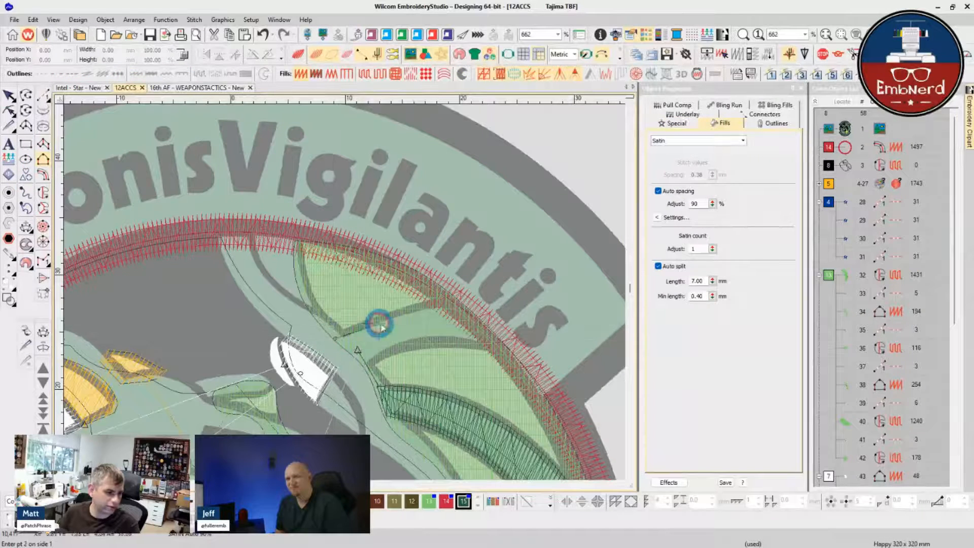
left_click(380, 320)
left_click(446, 300)
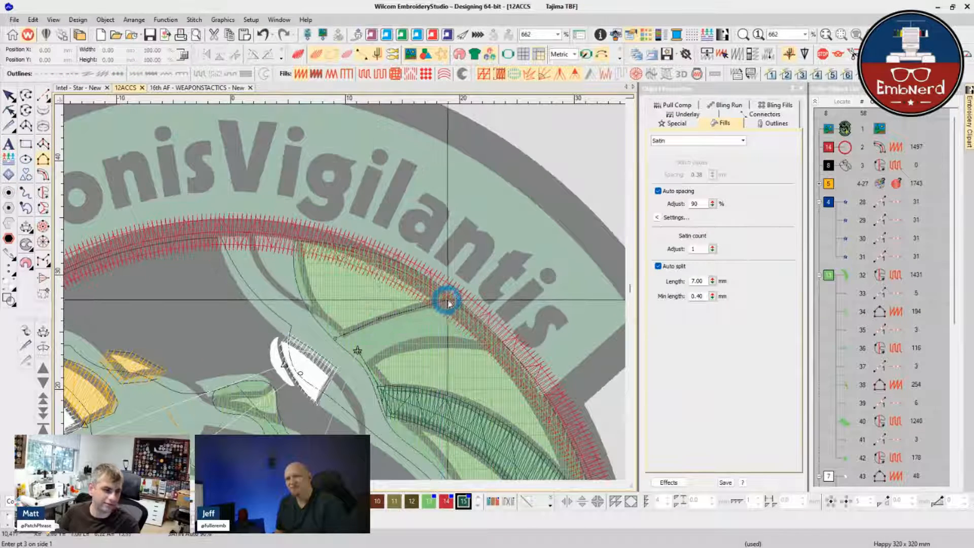
key("Return")
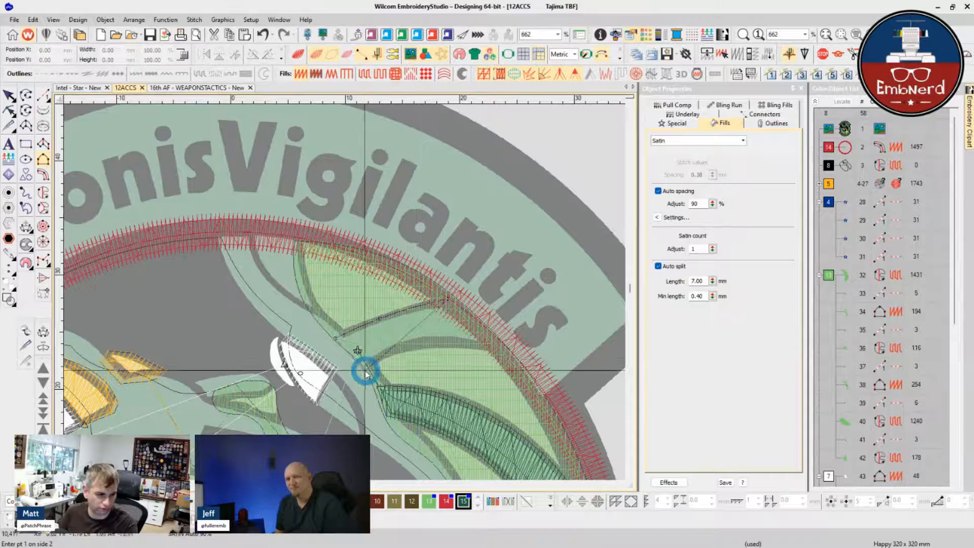
- Trace the lower edge of that wing stripe as side 2 from its base to the border and complete the satin column
left_click(368, 373)
left_click(390, 350)
left_click(437, 342)
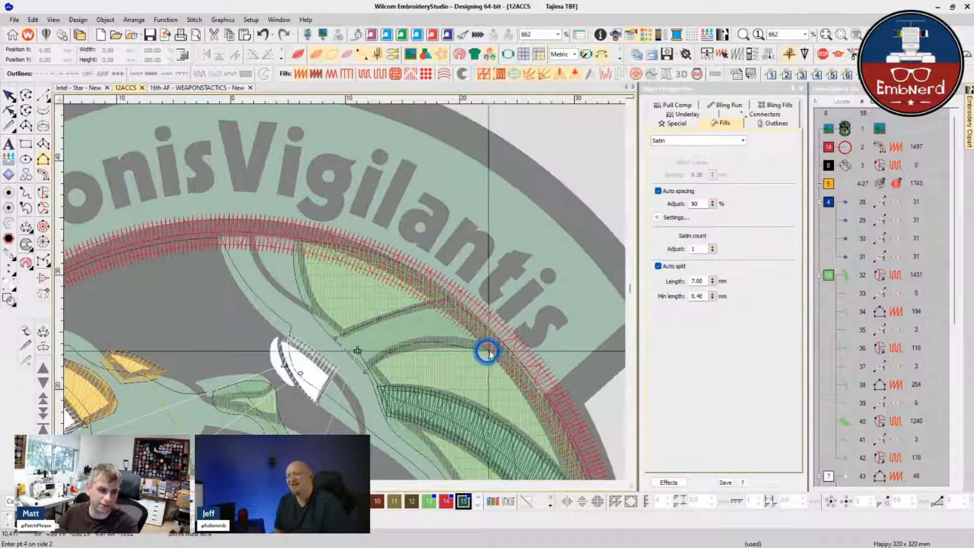
left_click(476, 346)
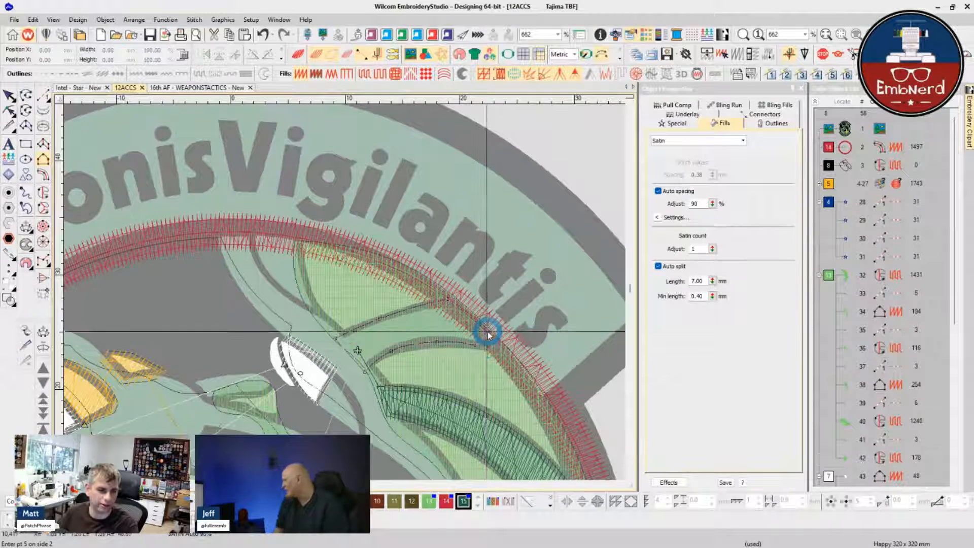
left_click(487, 330)
key("Return")
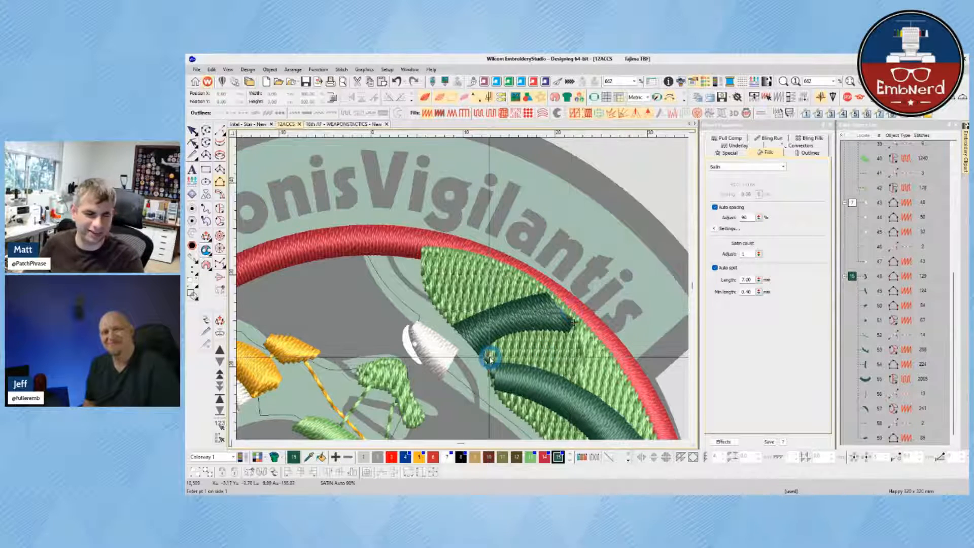
- Digitize a short 2.50 mm run from the new stripe's inner end down to the base of the white wing claw
key("t")
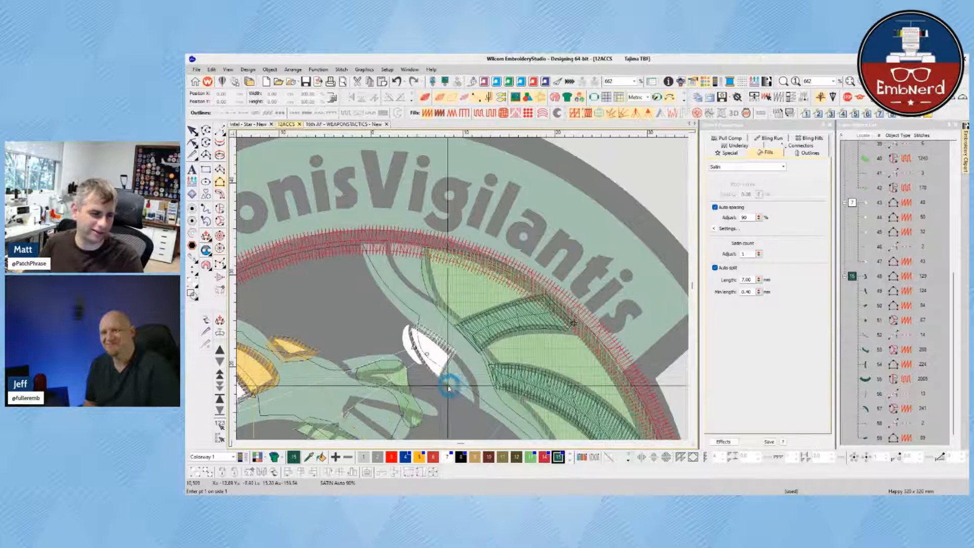
scroll(447, 381, "up", 1)
scroll(472, 278, "up", 1)
key("space")
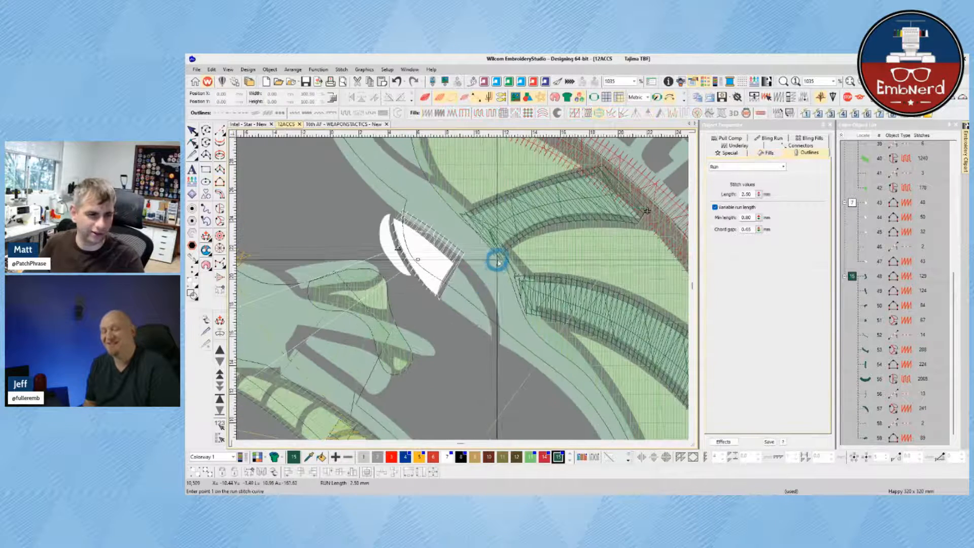
left_click(500, 256)
left_click(487, 319)
key("Return")
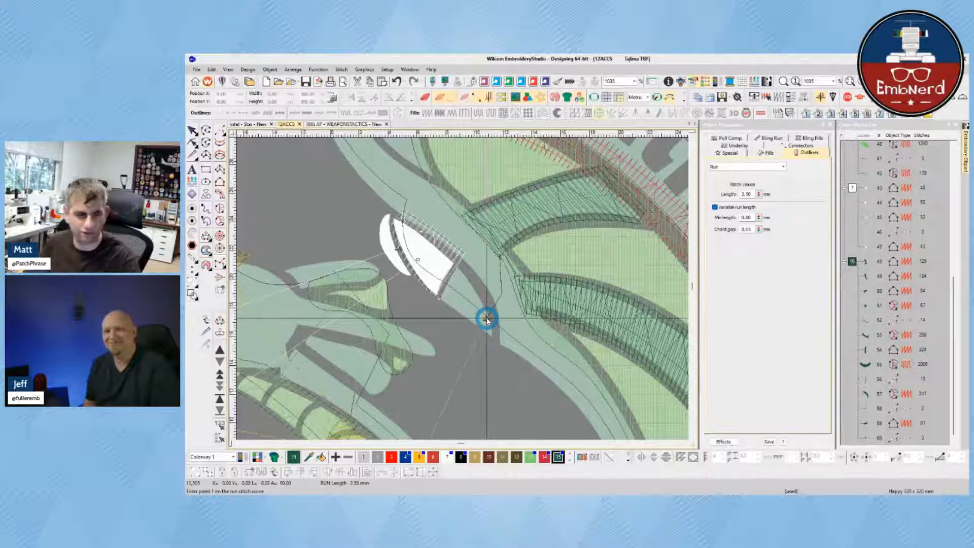
- Digitize a satin column over the wing joint, from the wing arm up to the base of the white claw
key("space")
left_click(501, 344)
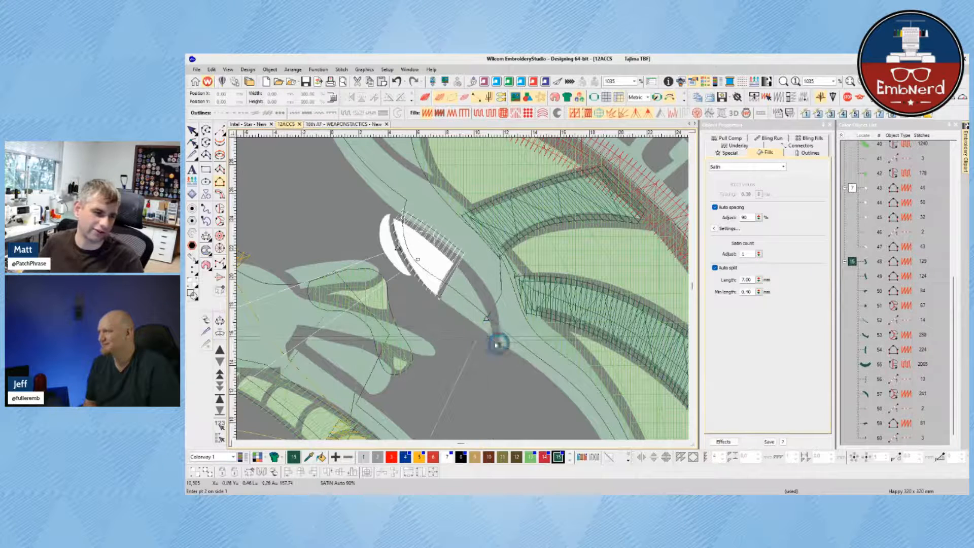
left_click(435, 293)
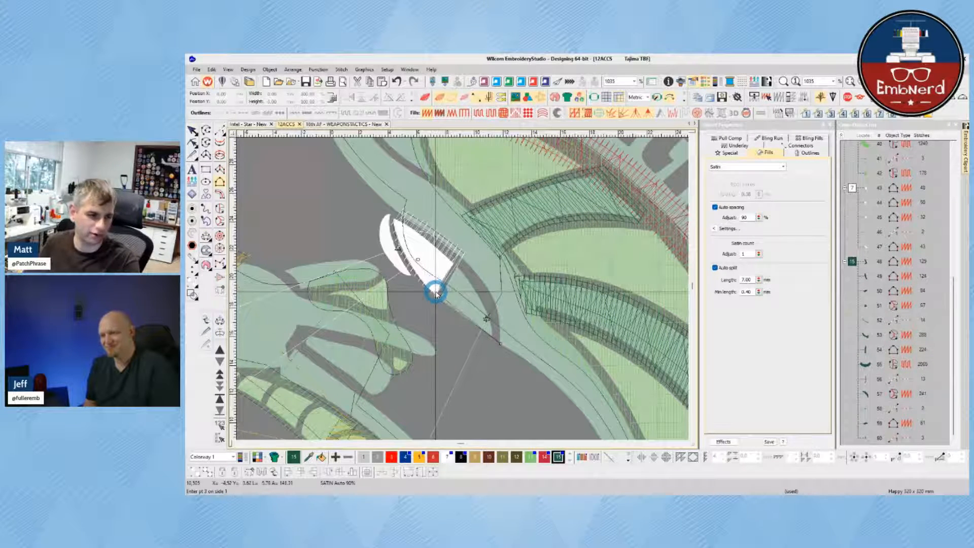
key("Return")
left_click(514, 321)
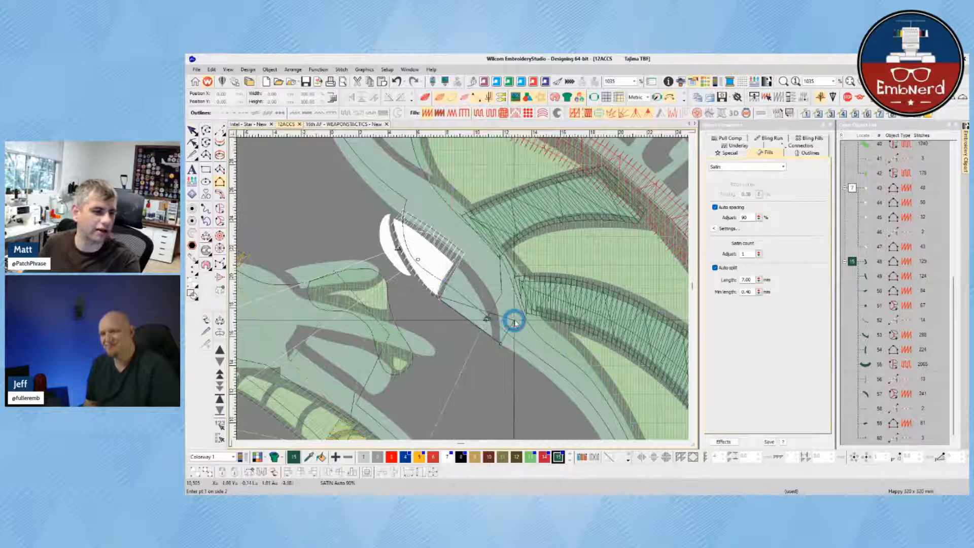
left_click(460, 249)
key("Return")
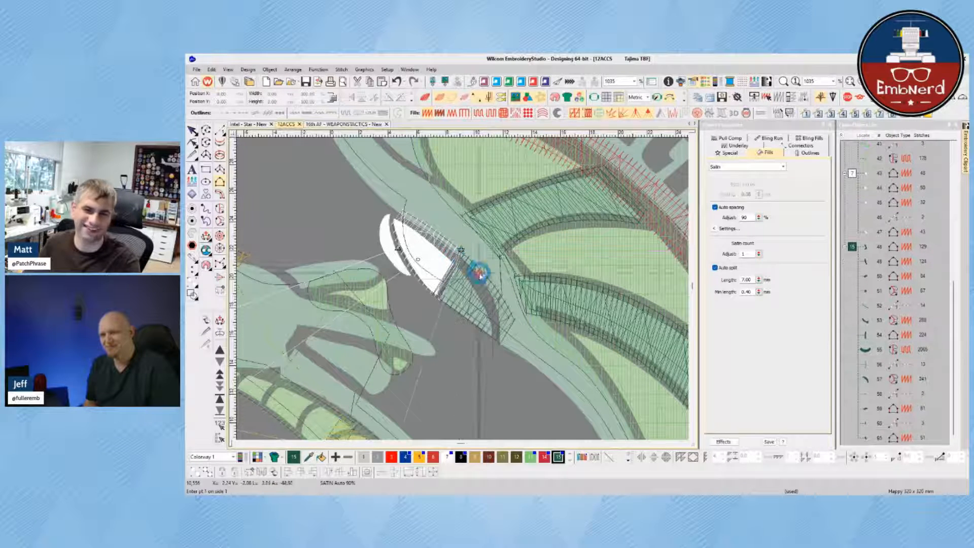
key("Escape")
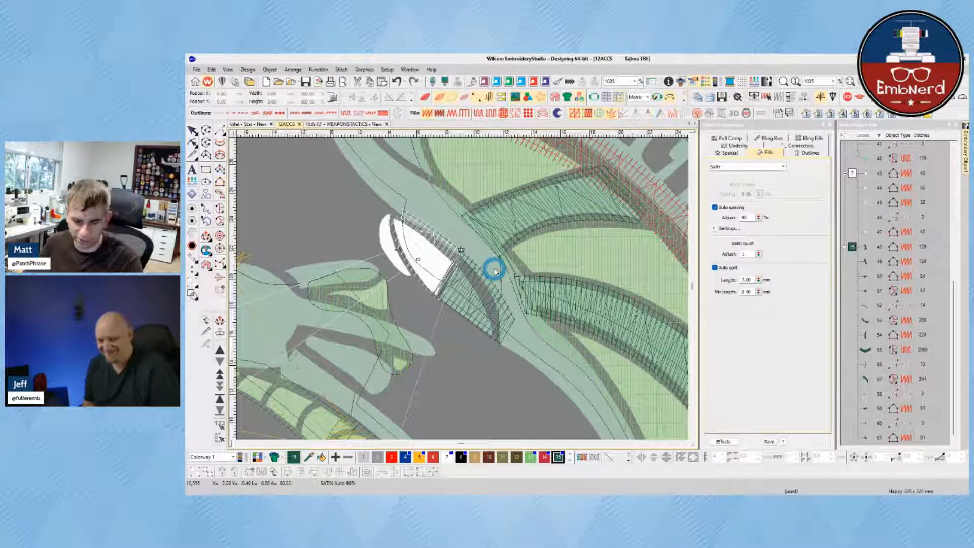
- Examine the new wing stripes and claw joint in the realistic stitch view and in the plain outline view
key("t")
scroll(465, 286, "down", 5)
scroll(463, 292, "up", 2)
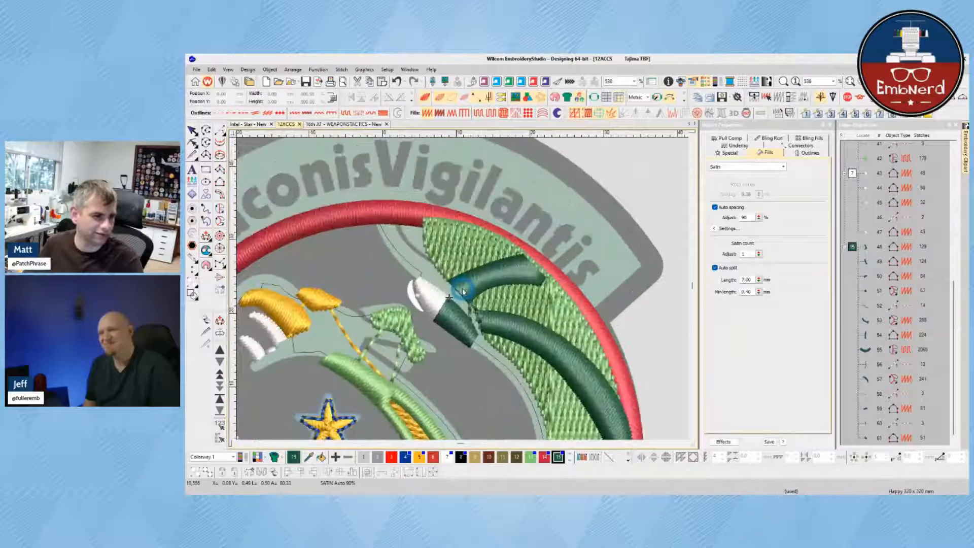
scroll(464, 292, "down", 1)
key("t")
scroll(464, 298, "down", 1)
scroll(465, 300, "up", 1)
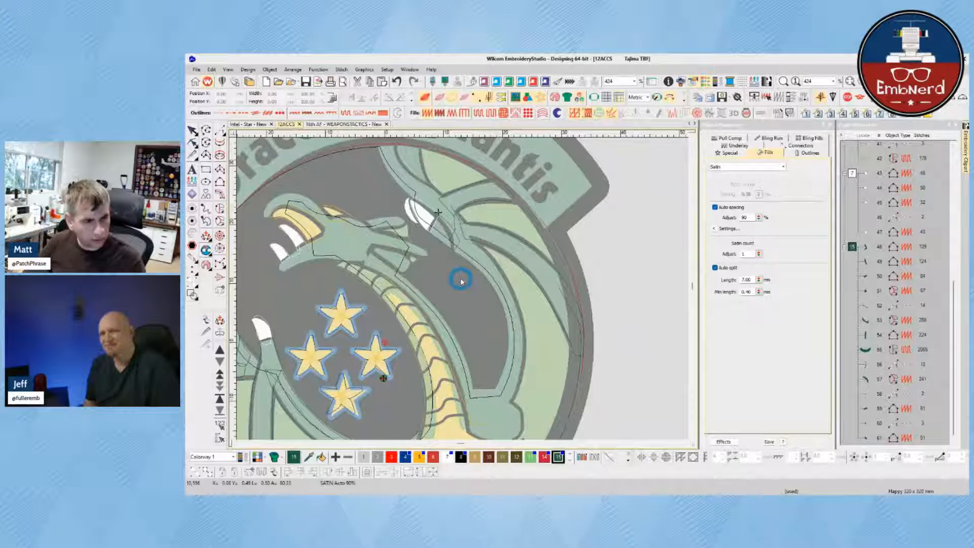
- Digitize a 2.50 mm run from the claw joint along the wing arm, across the shoulder and up the neck into the head
key("space")
left_click(456, 247)
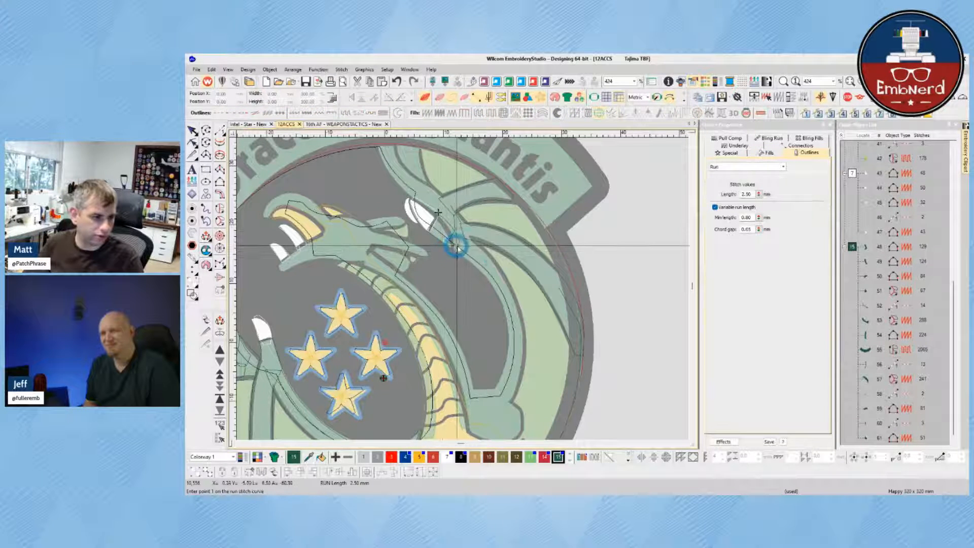
left_click(505, 290)
left_click(518, 361)
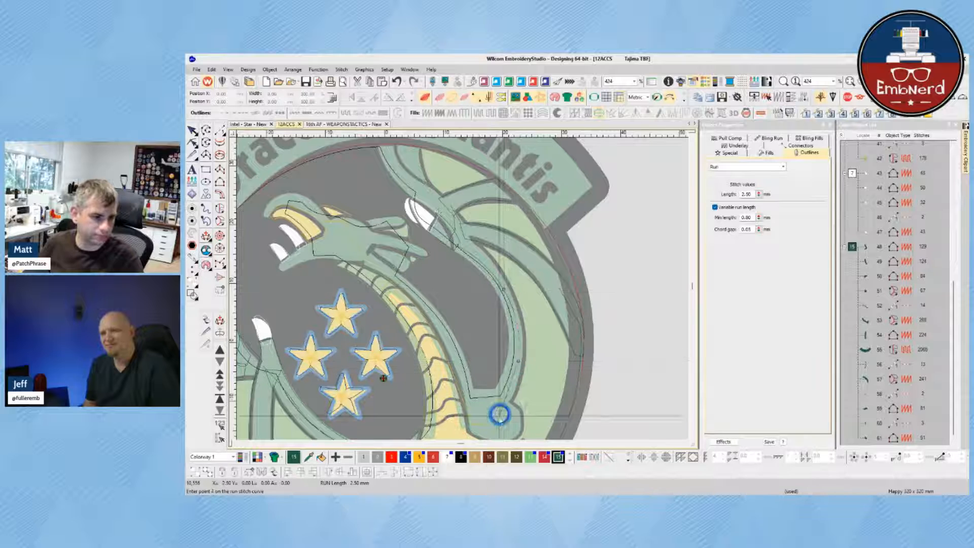
left_click(498, 401)
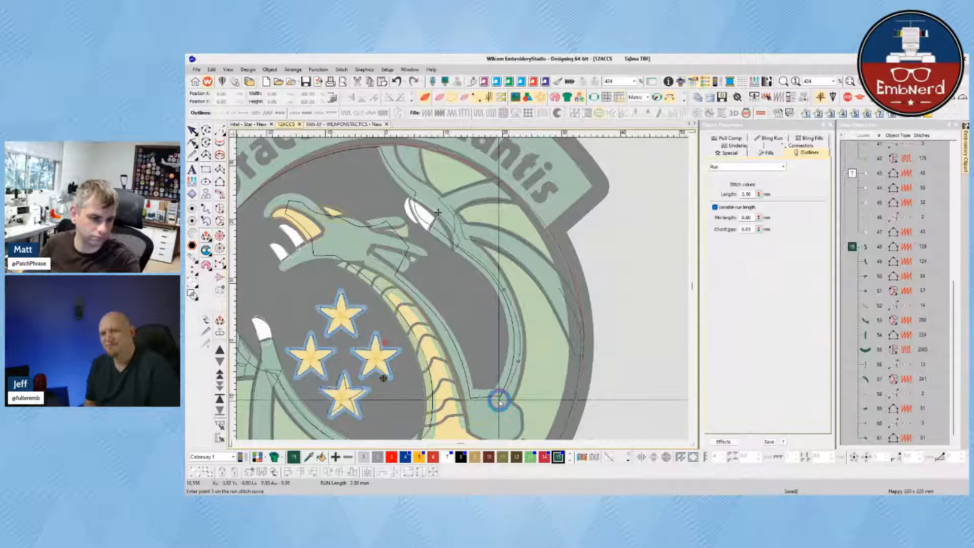
left_click(471, 397)
left_click(446, 334)
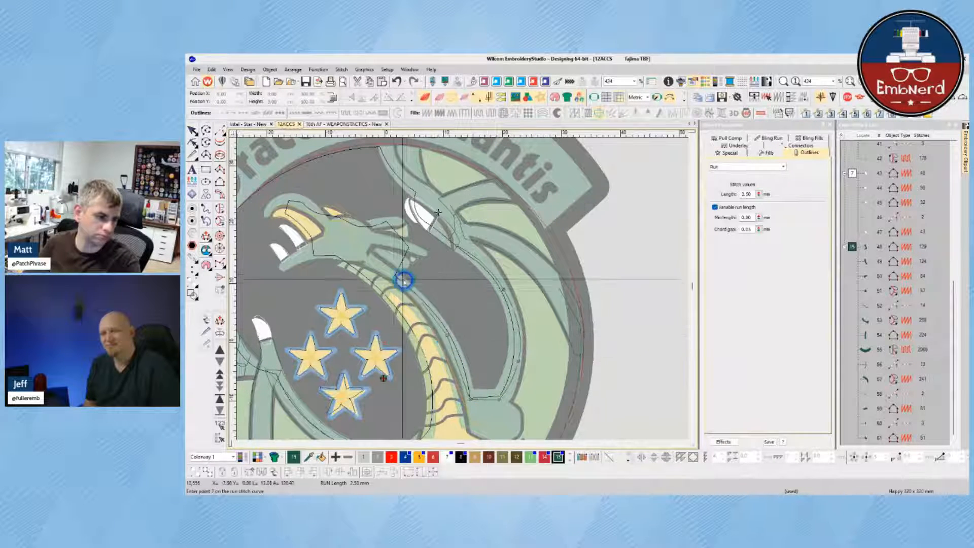
left_click(357, 251)
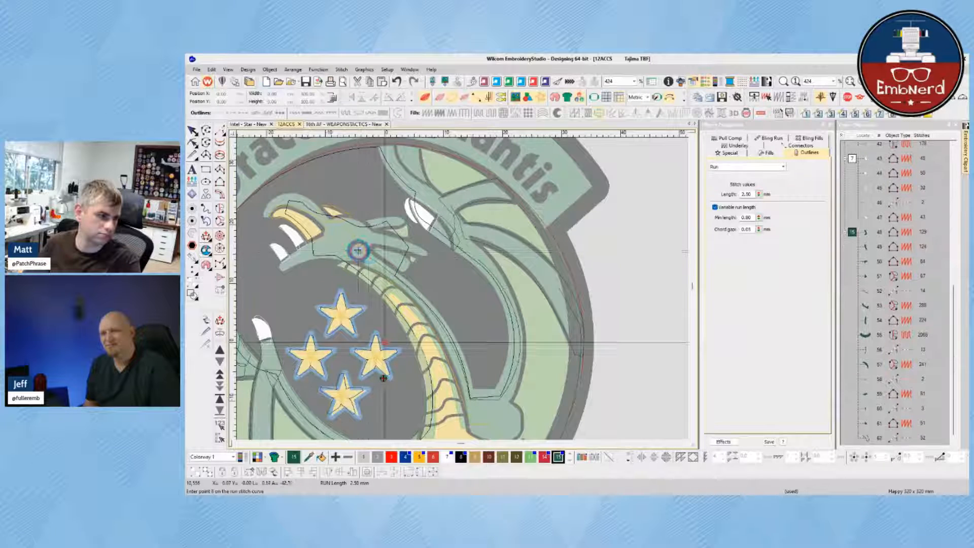
key("Return")
- Digitize the lower edge of the lowest horn behind the dragon's head as side 1 of a satin column
scroll(381, 241, "up", 4)
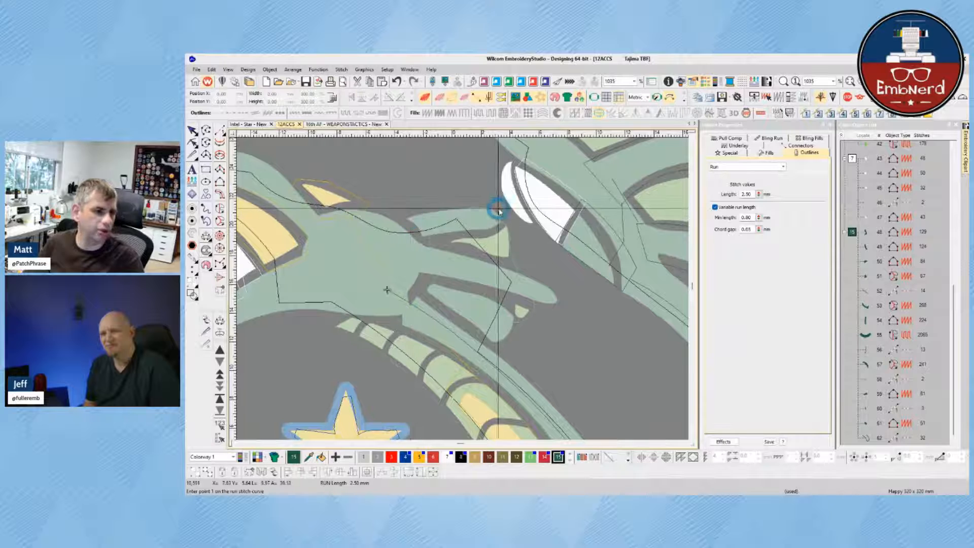
left_click(220, 180)
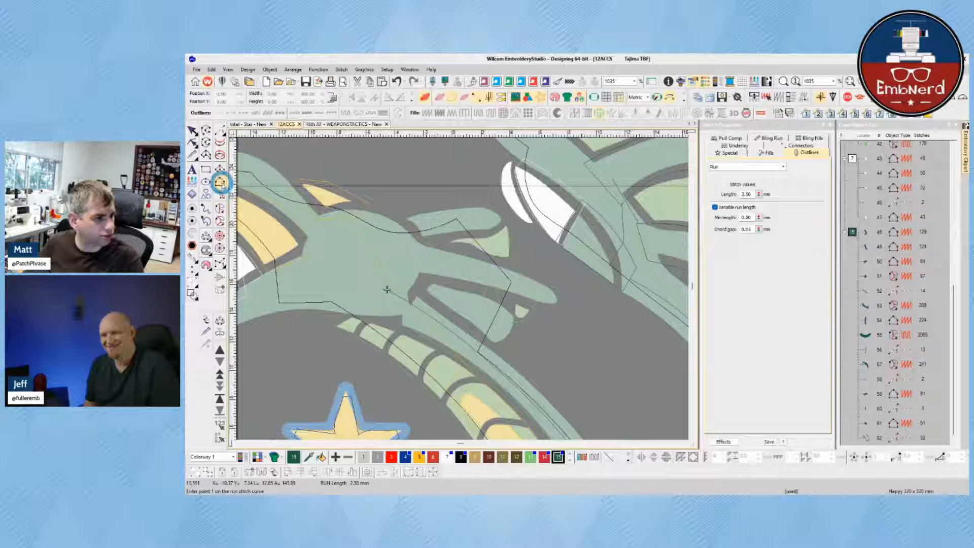
left_click(403, 284)
left_click(434, 305)
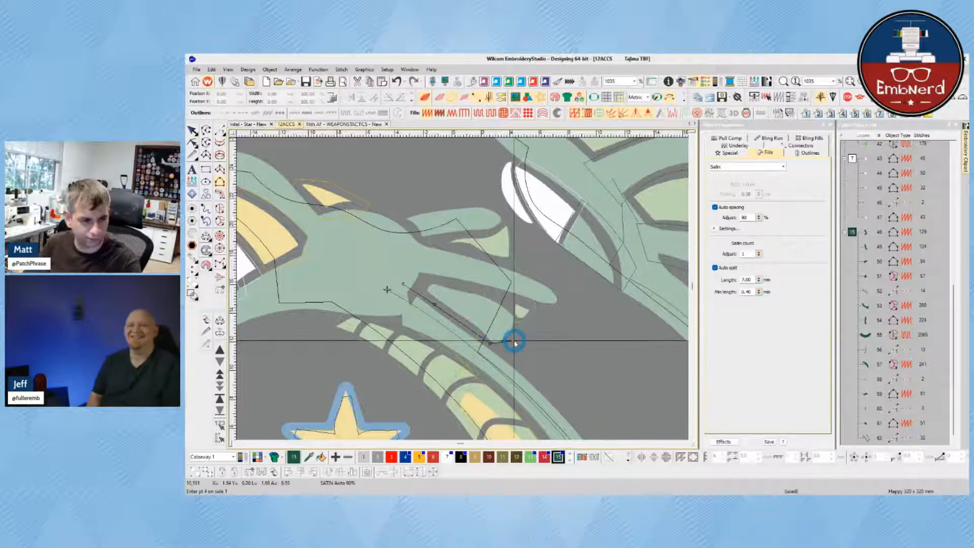
left_click(514, 340)
- Trace the upper edge and rounded tip of the lowest horn as side 2 and complete the satin column
left_click(417, 268)
left_click(468, 280)
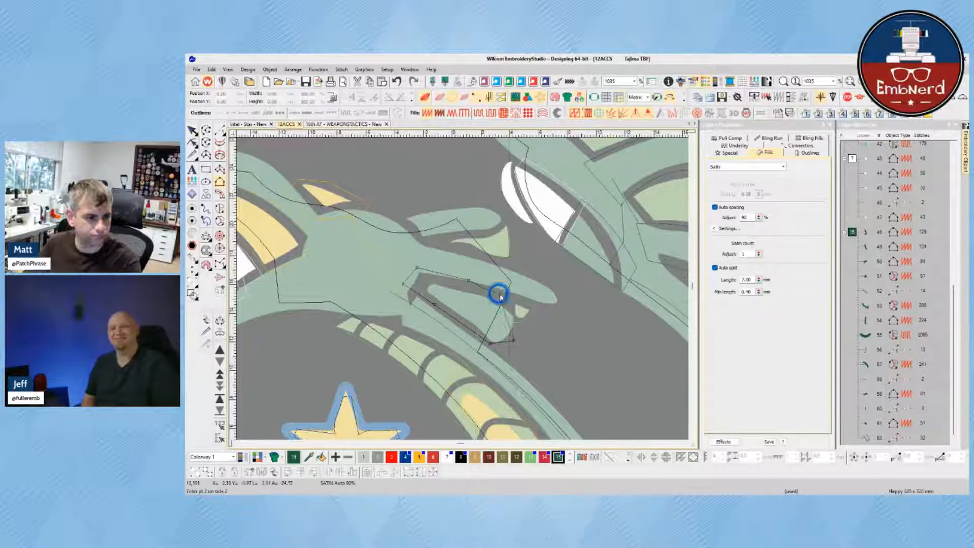
left_click(510, 308)
left_click(518, 330)
key("Return")
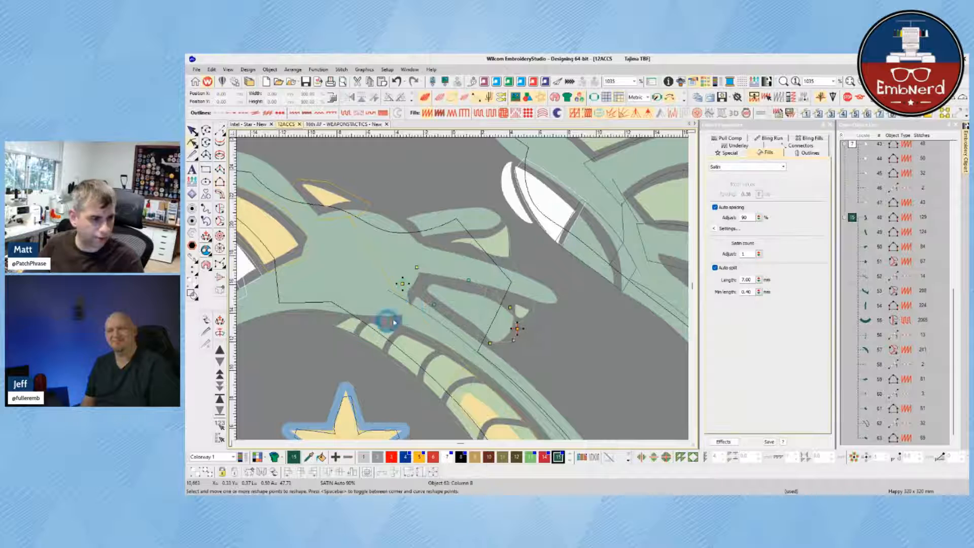
- Reshape the connecting run to end near the lowest horn's base and move the horn satin's exit point to its inner end
key("h")
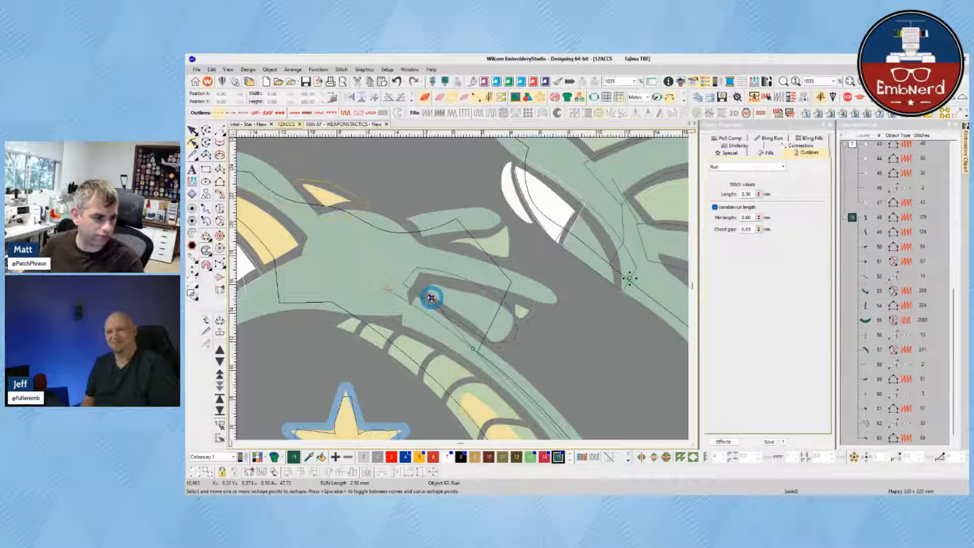
left_click_drag(421, 303, 433, 321)
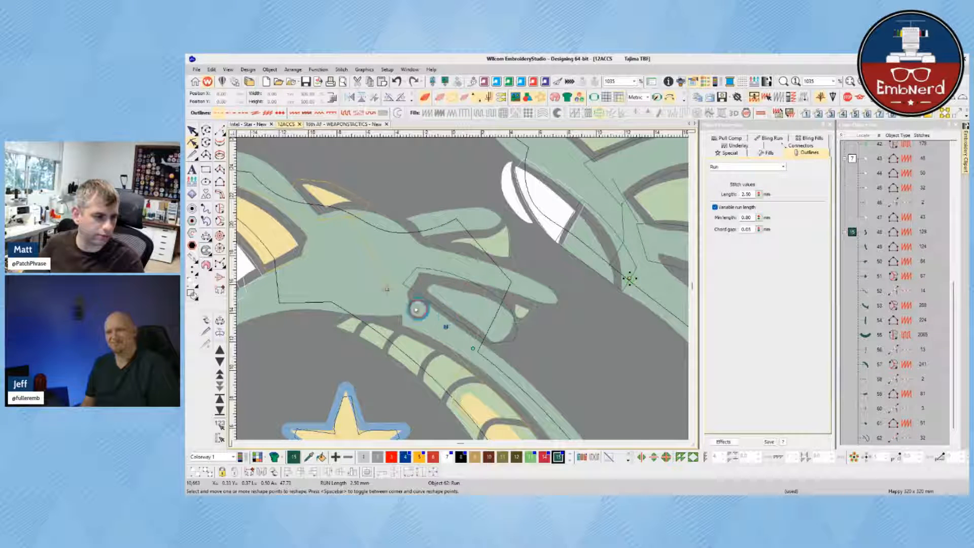
left_click(428, 311)
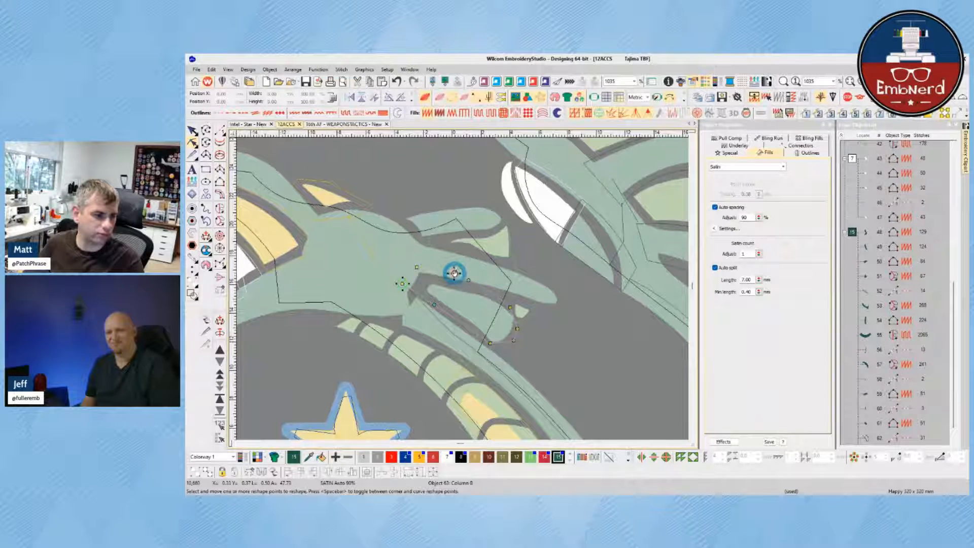
left_click(465, 289)
key("r")
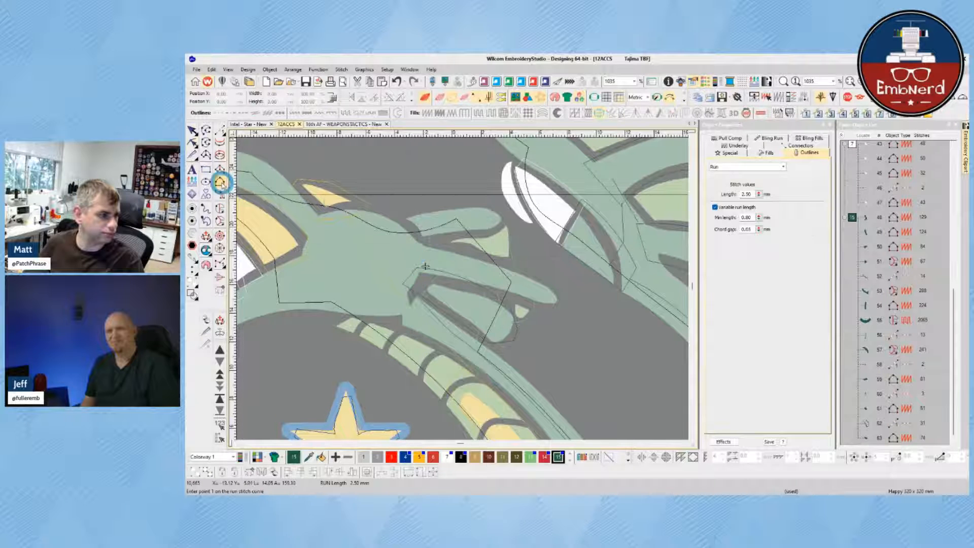
- Digitize the upper edge of the top horn behind the head as side 1 of a satin column
key("b")
left_click(383, 223)
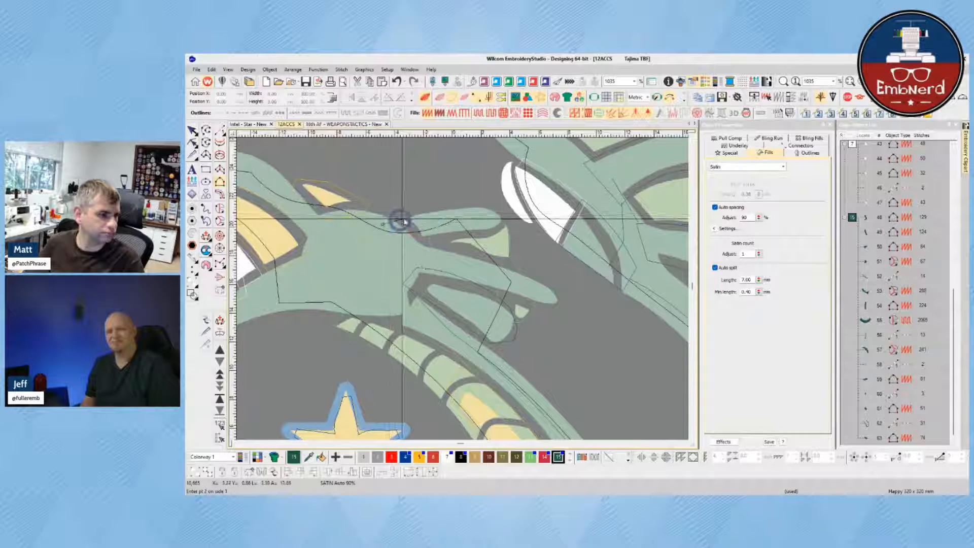
left_click(432, 209)
left_click(479, 206)
left_click(492, 210)
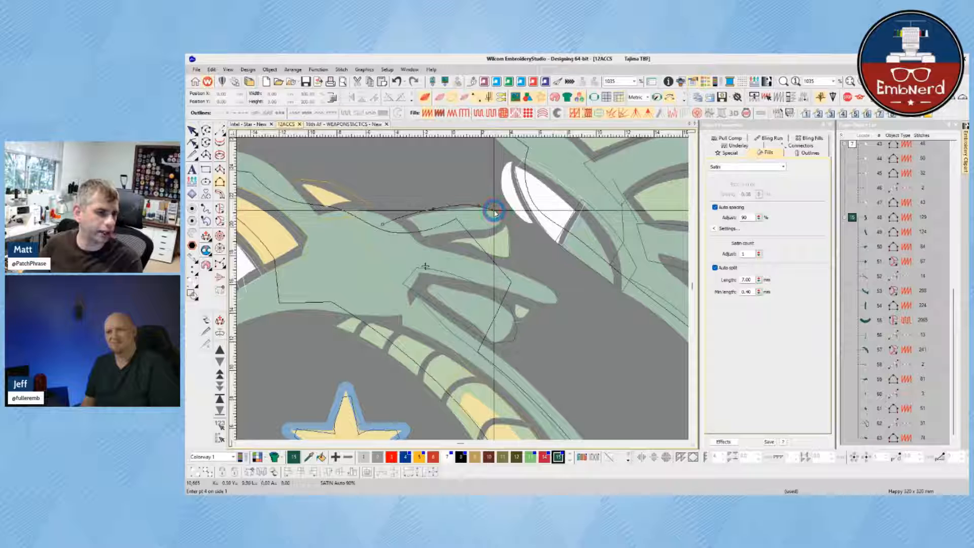
key("Return")
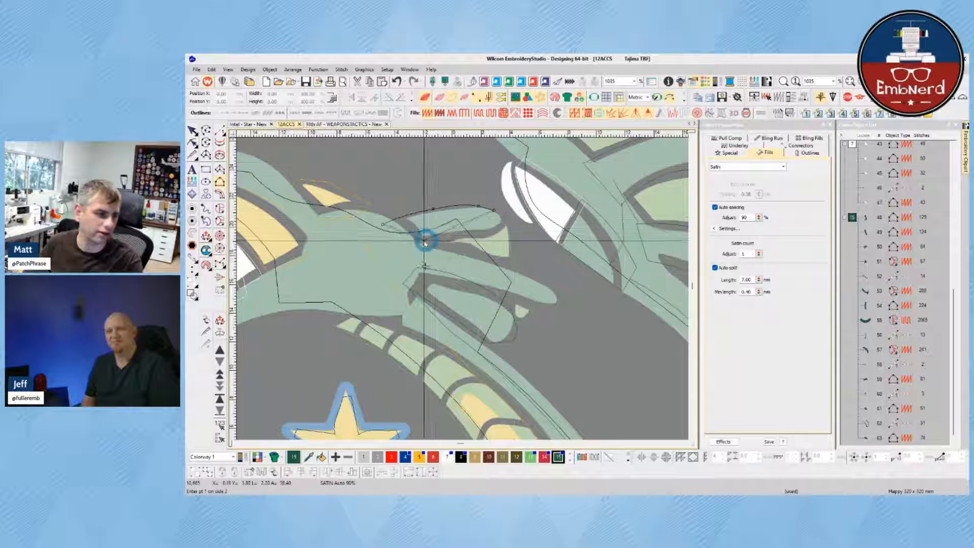
- Trace the lower edge of the top horn out to its tip as side 2 and complete the satin column
left_click(400, 243)
left_click(432, 238)
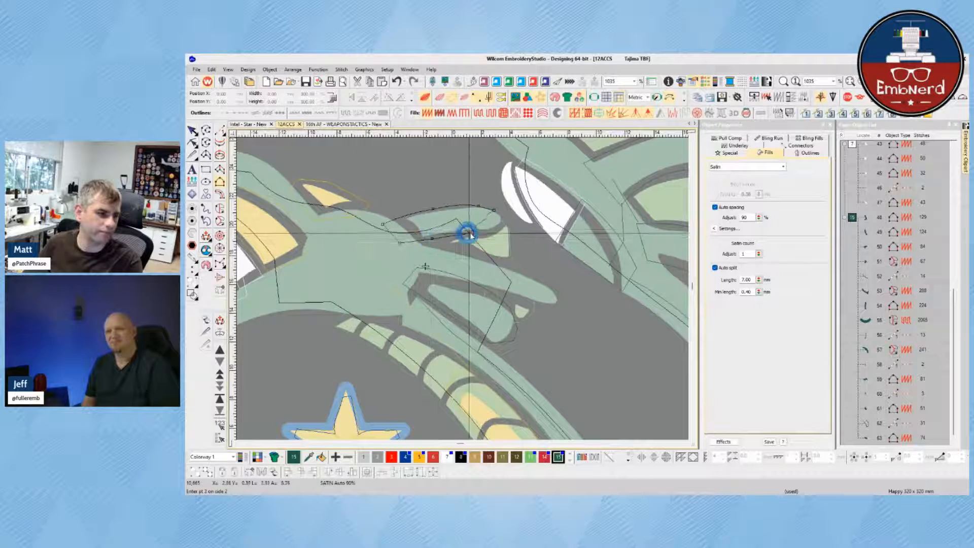
left_click(482, 233)
left_click(500, 226)
key("Return")
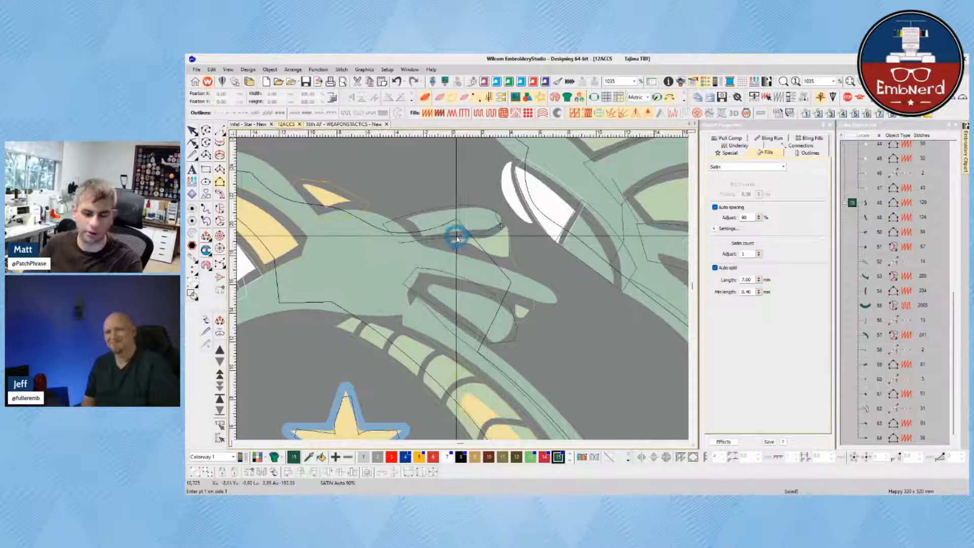
- Digitize a short connecting run stitch from the top horn's base across the head to the inner end of the upper snout, beside the small yellow shape
key("t")
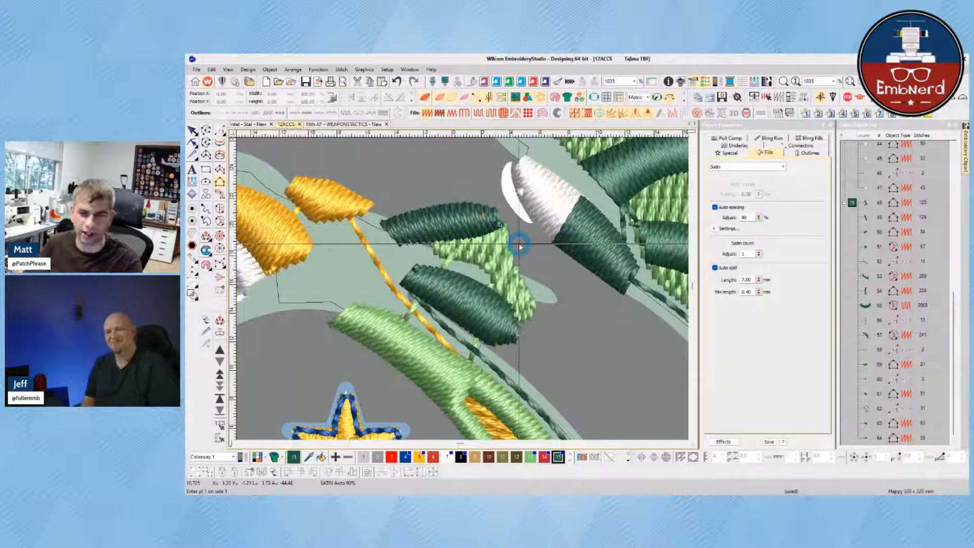
key("t")
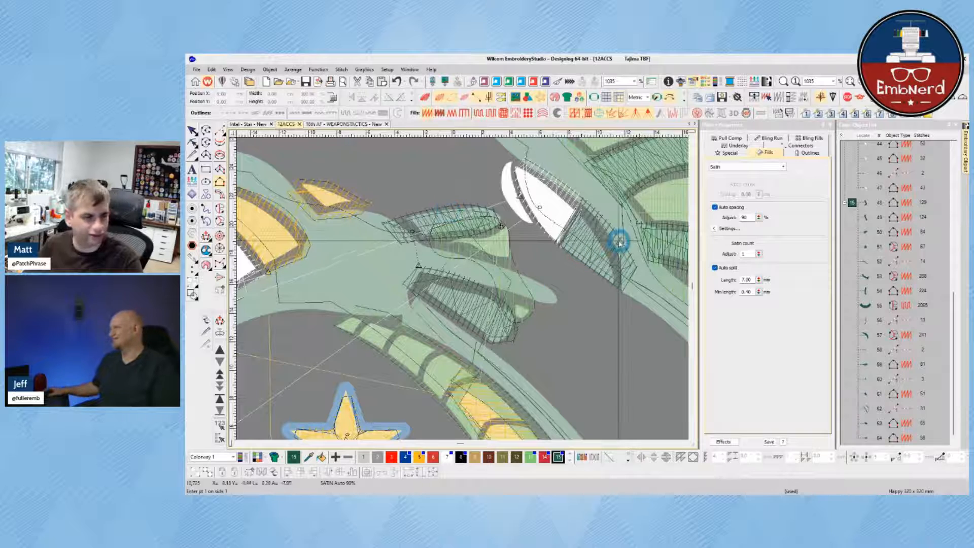
left_click_drag(383, 254, 463, 290)
key("t")
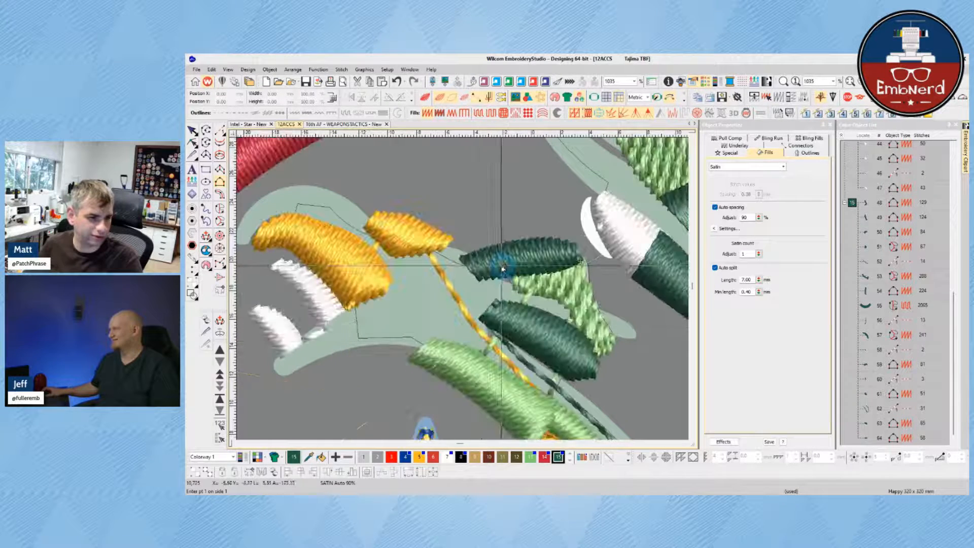
key("t")
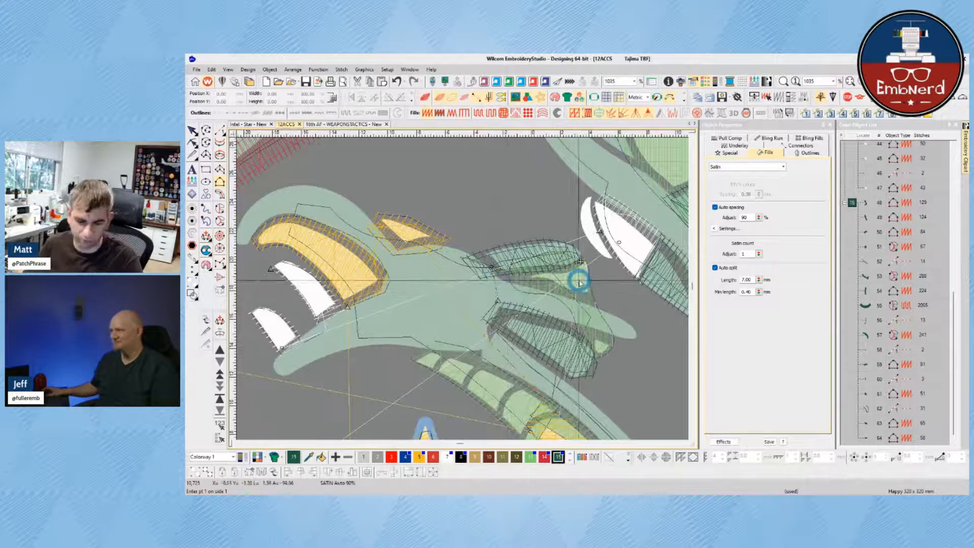
scroll(463, 283, "down", 1)
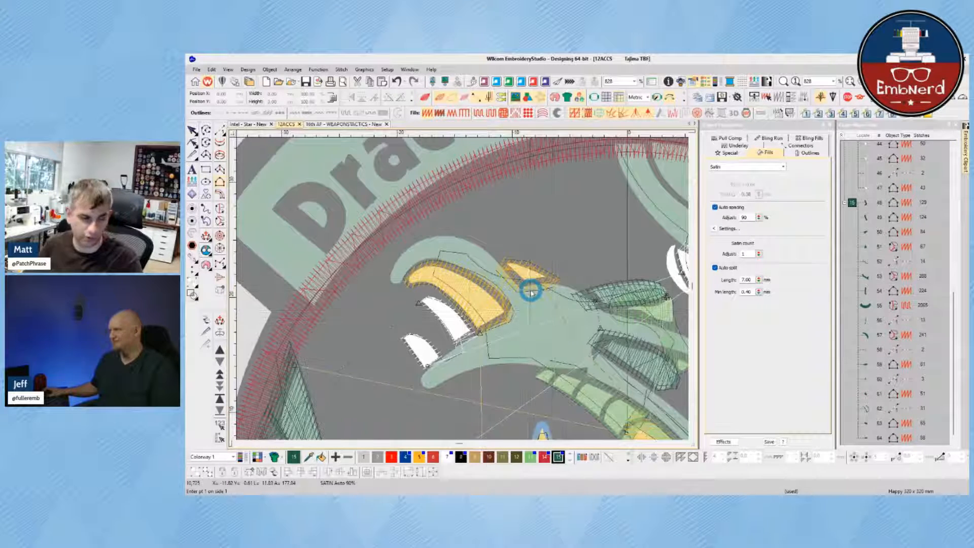
key("space")
left_click(581, 309)
left_click(524, 303)
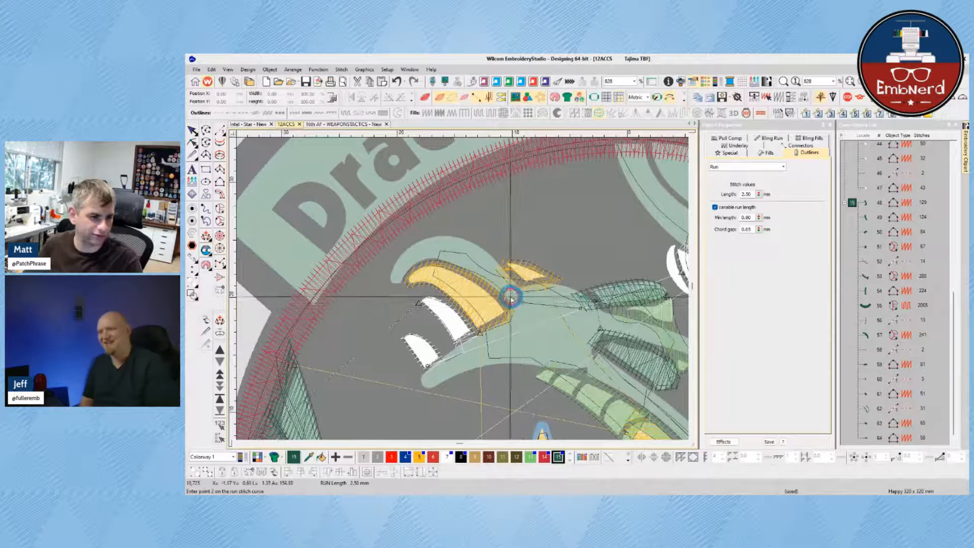
left_click(510, 290)
key("Return")
- Digitize the lower edge of the upper snout, along the yellow mouth area to the head, as side 1 of a satin column
key("space")
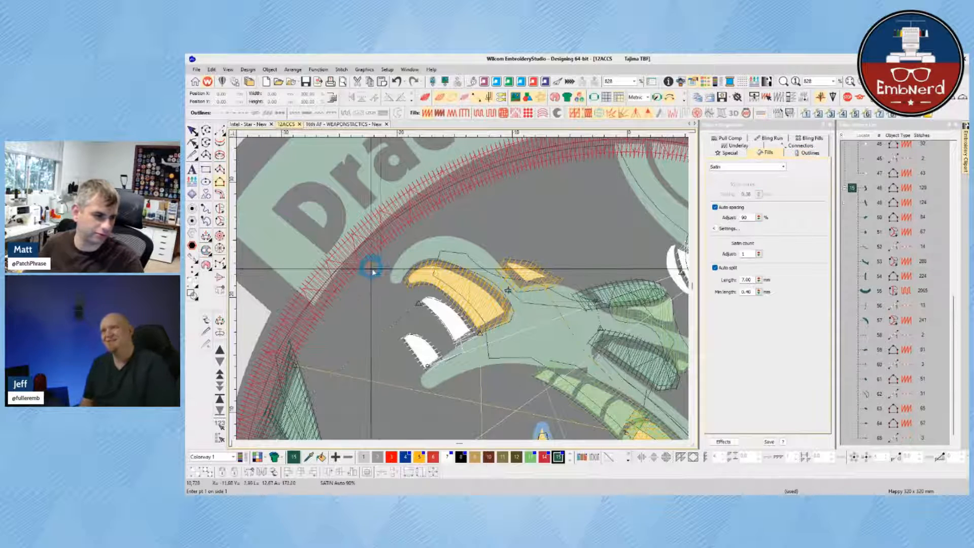
left_click(421, 265)
left_click(466, 273)
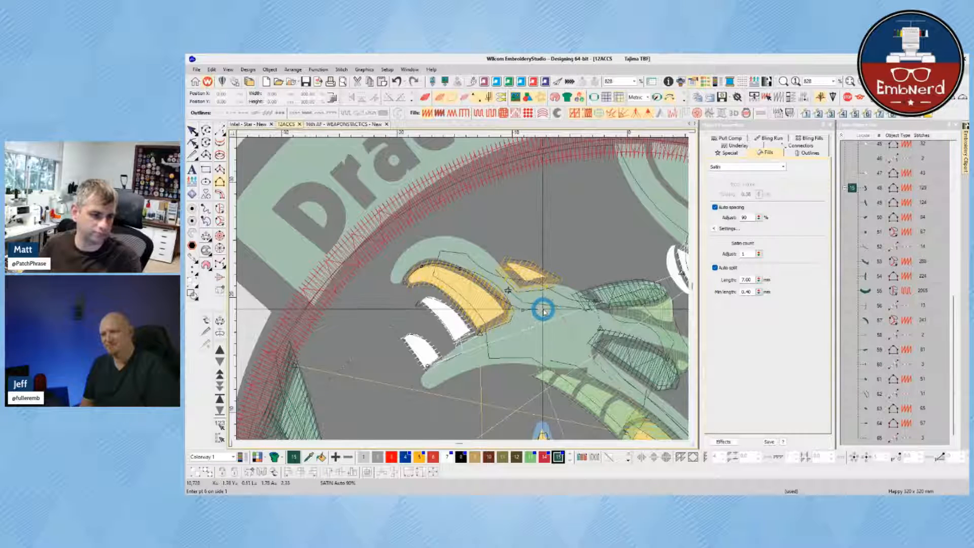
key("Return")
- Trace the upper edge of the snout from its tip back to the small yellow shape as side 2 and complete the satin column
left_click(390, 280)
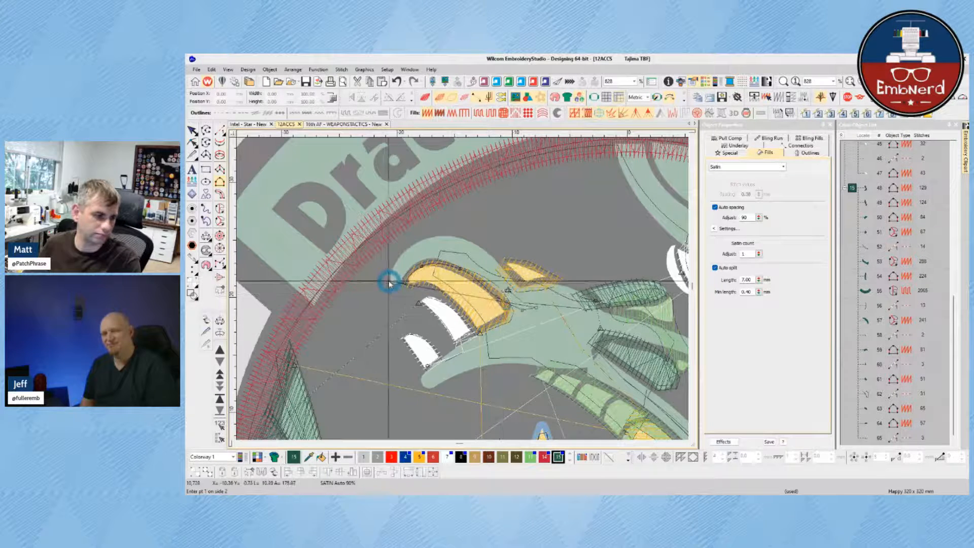
left_click(399, 256)
left_click(431, 235)
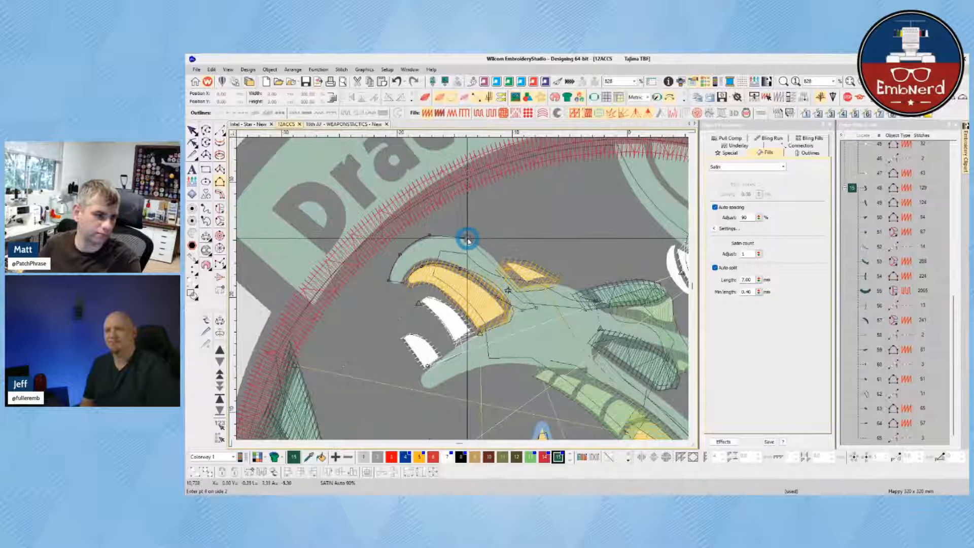
left_click(468, 236)
left_click(498, 258)
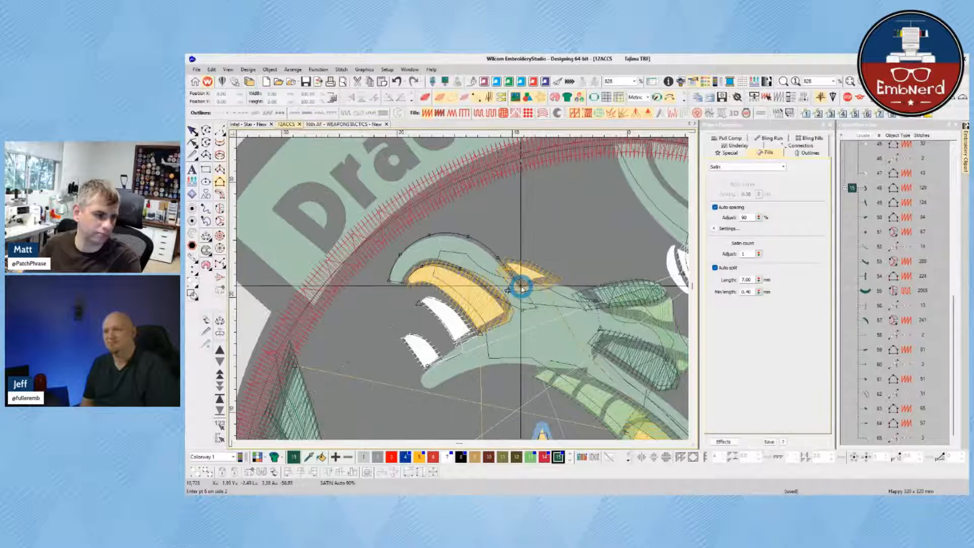
left_click(535, 287)
key("Return")
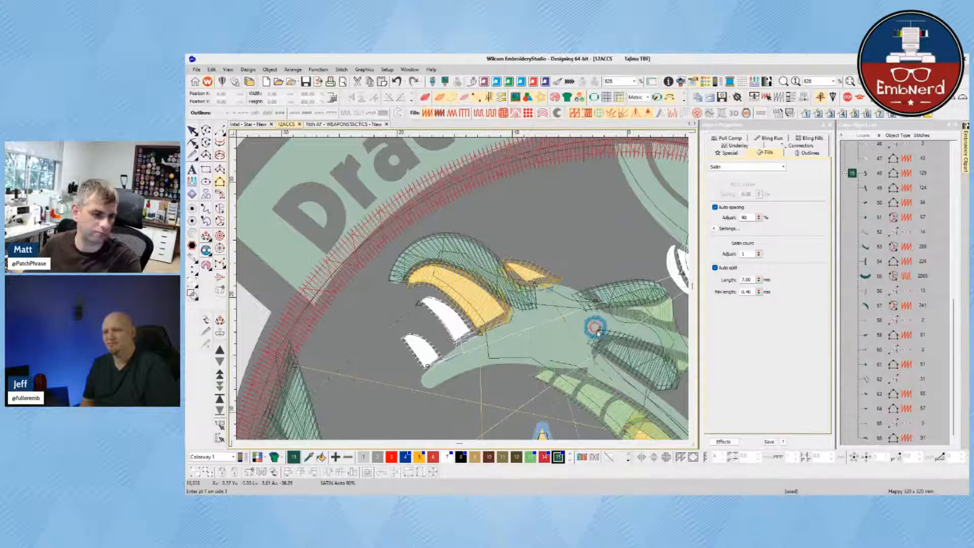
key("t")
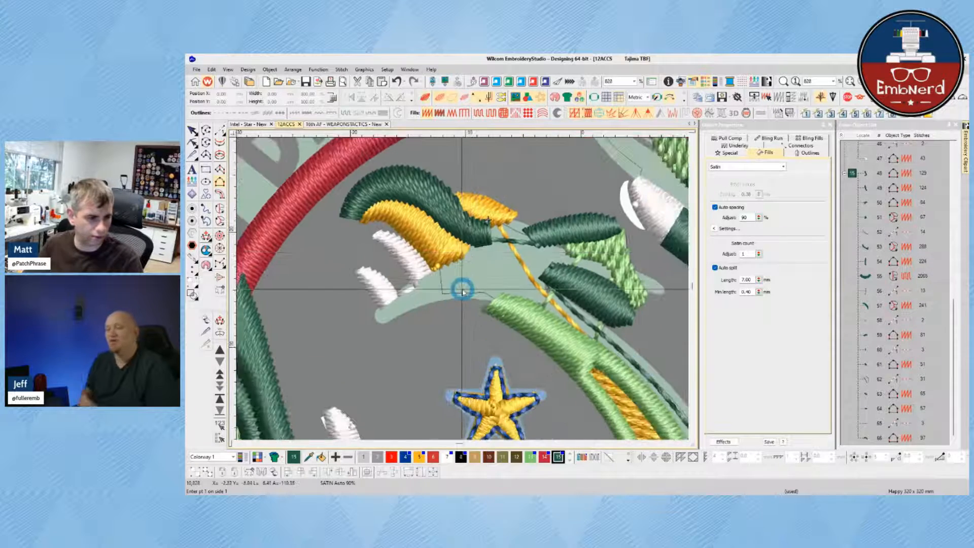
- Add stitch angle lines across the upper snout satin near its tip, middle and inner end so the stitches follow the curve
left_click(220, 264)
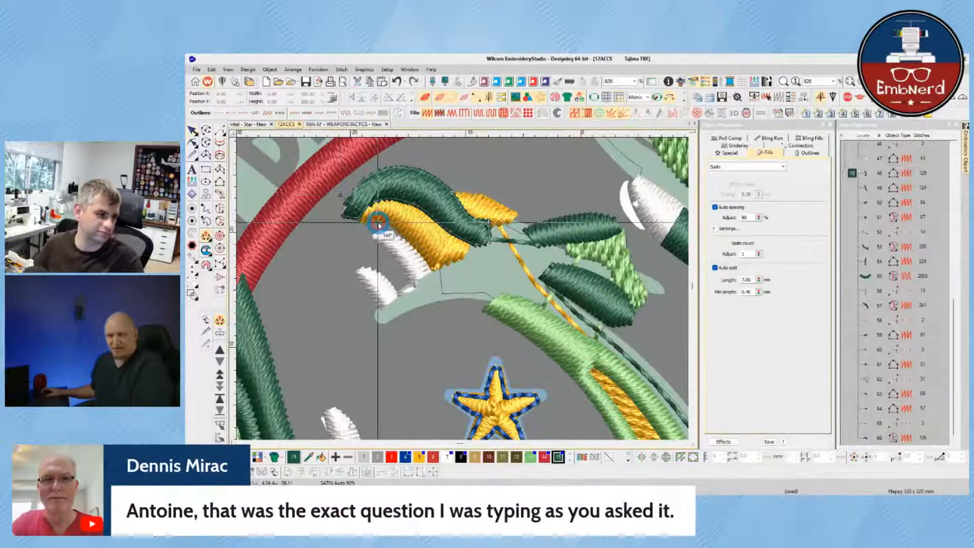
left_click(402, 208)
left_click(405, 161)
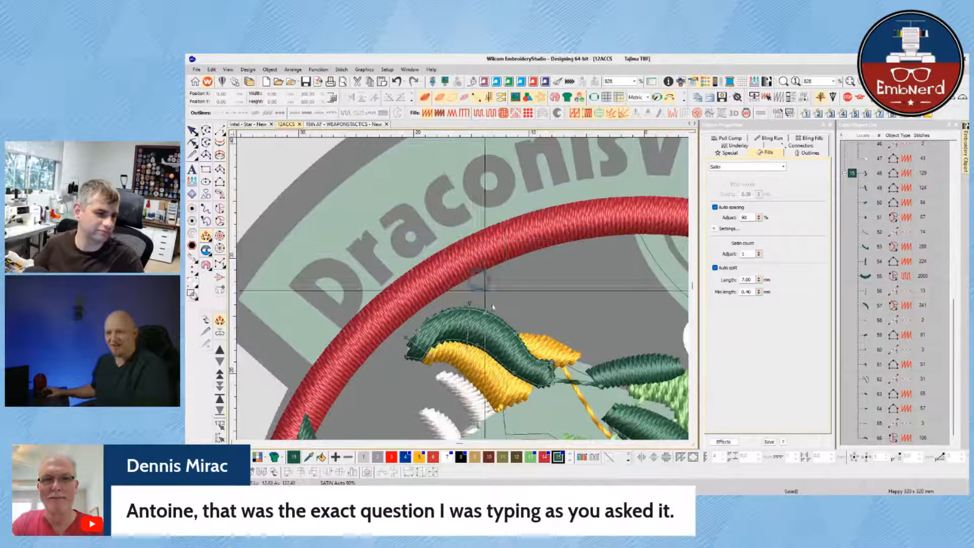
left_click(506, 371)
left_click(535, 308)
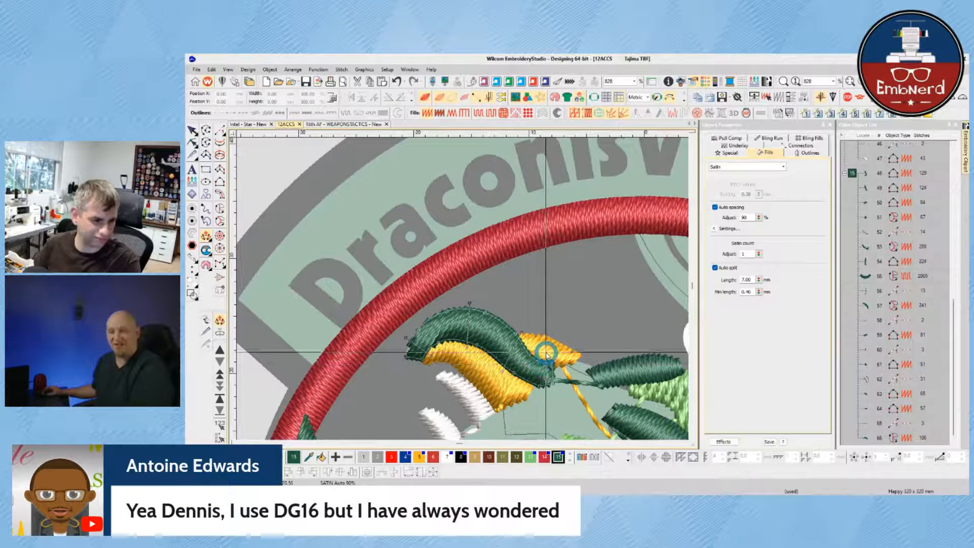
left_click(538, 399)
key("Return")
key("Escape")
- Digitize the underside of the lower jaw, from its tip to the lowest horn's base, as side 1 of a satin column
scroll(540, 395, "down", 1)
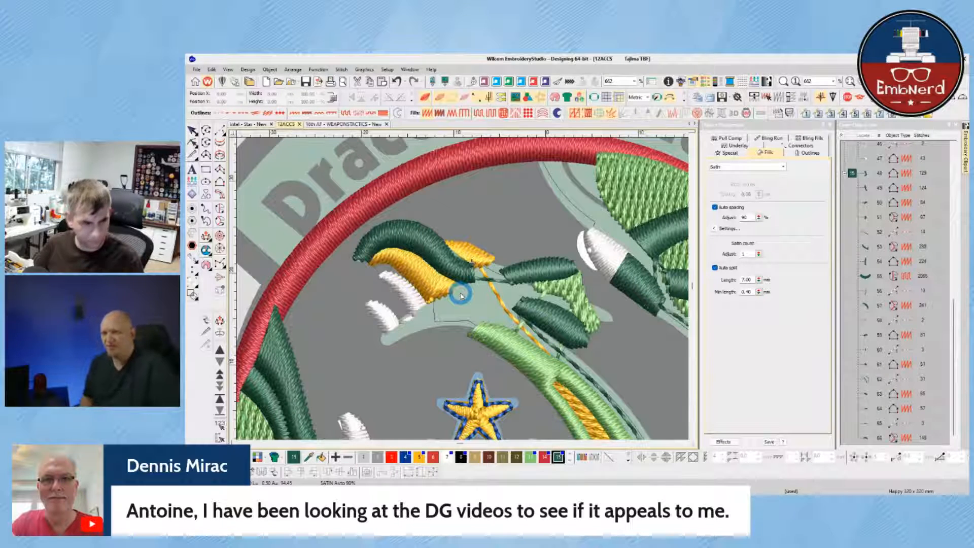
scroll(463, 291, "down", 1)
scroll(462, 292, "up", 3)
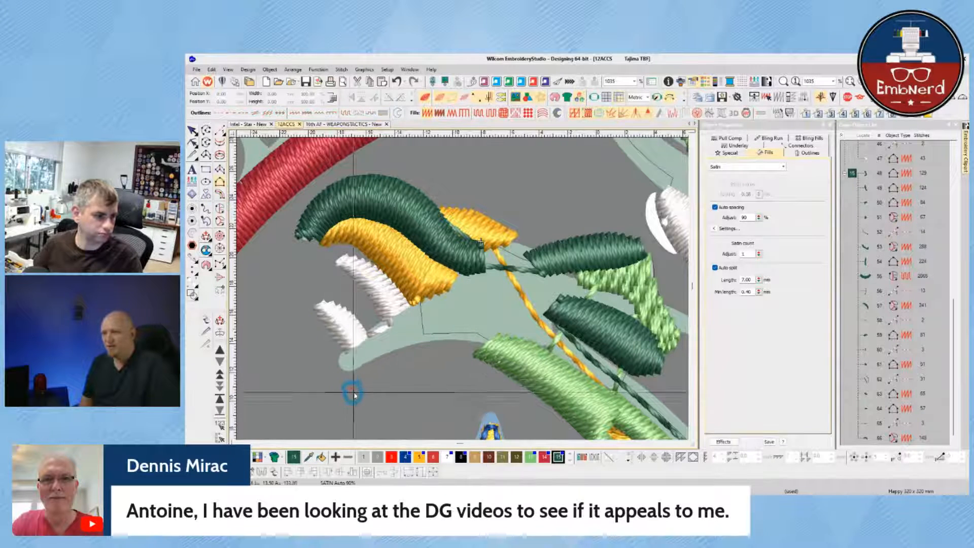
left_click(340, 372)
left_click(363, 368)
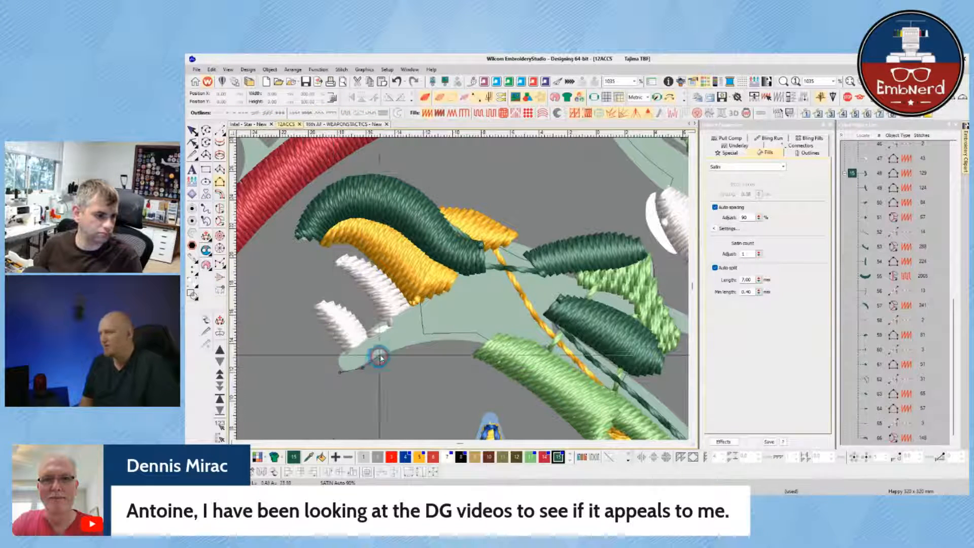
left_click(397, 347)
left_click(454, 337)
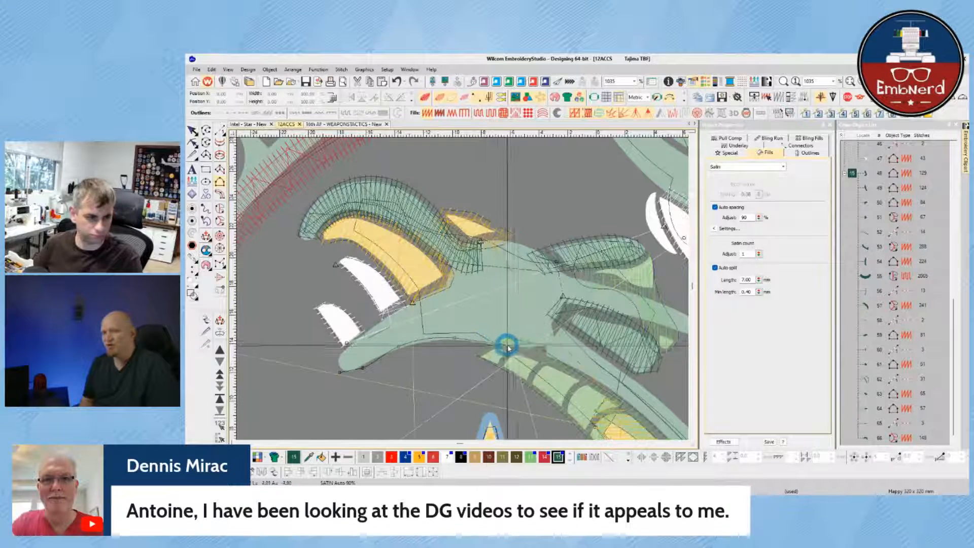
key("t")
left_click(497, 347)
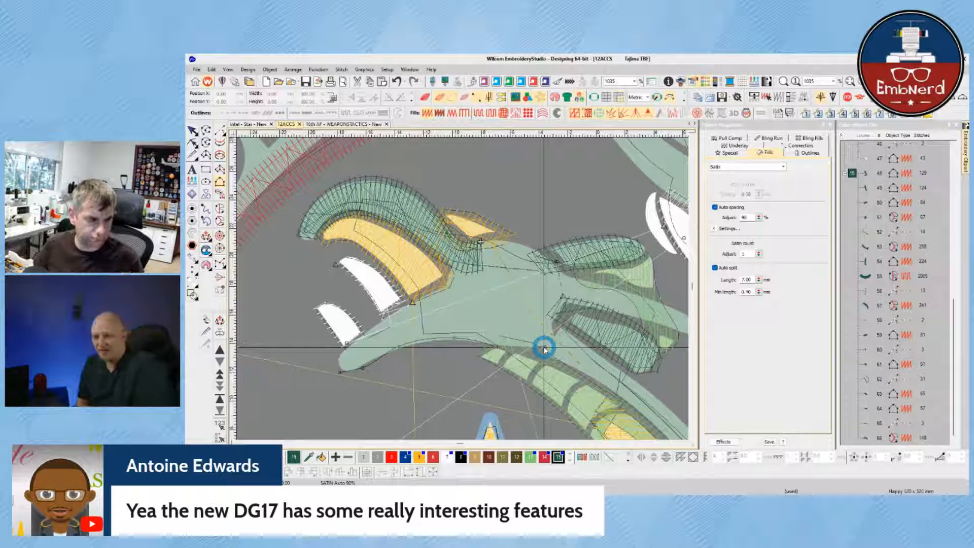
left_click(544, 347)
left_click(558, 334)
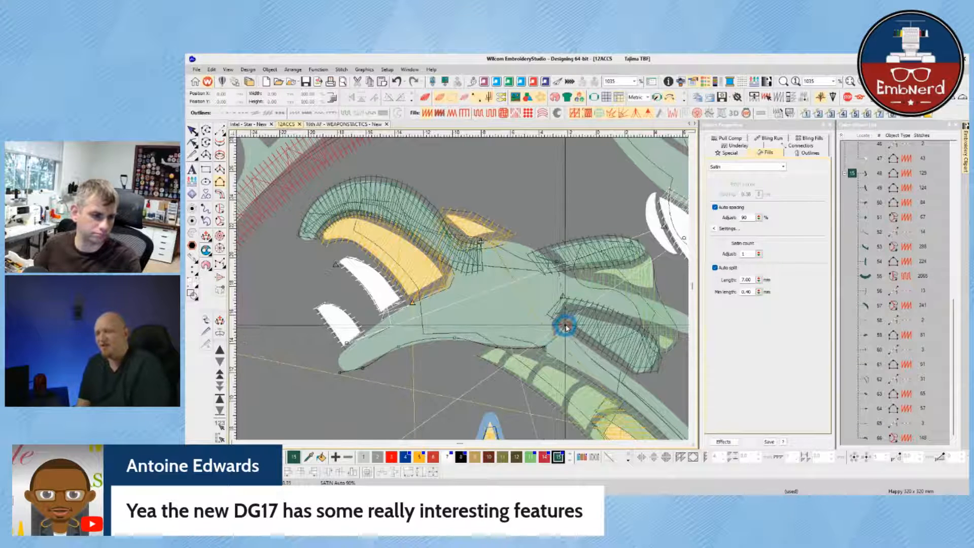
key("Return")
- Trace the lower jaw's upper edge past the teeth and over the cheek to the lowest horn as side 2 and complete the satin column
left_click(335, 365)
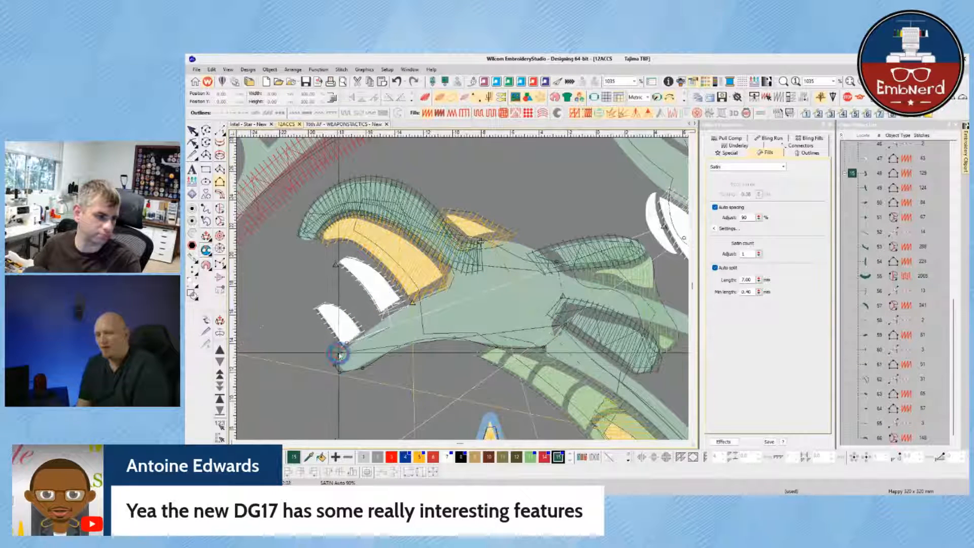
right_click(339, 353)
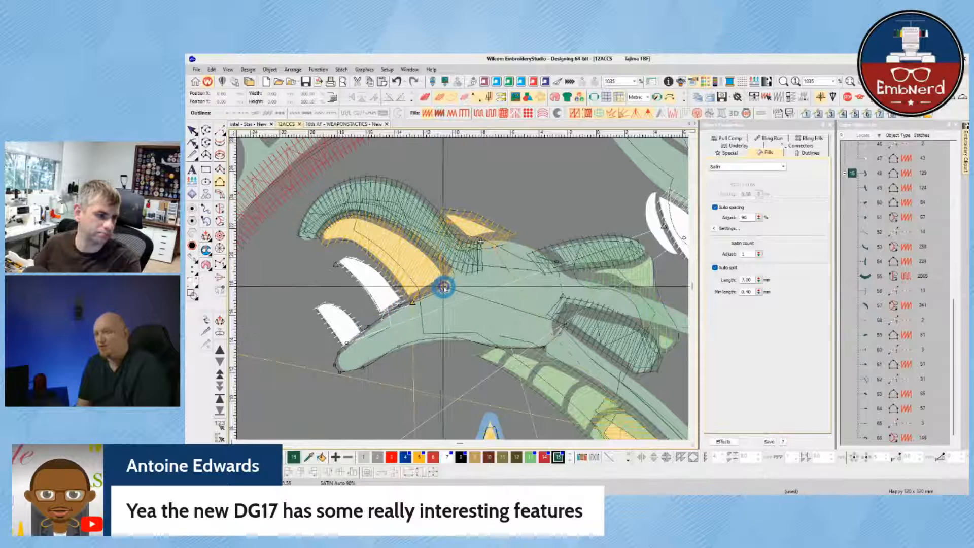
right_click(455, 270)
right_click(501, 266)
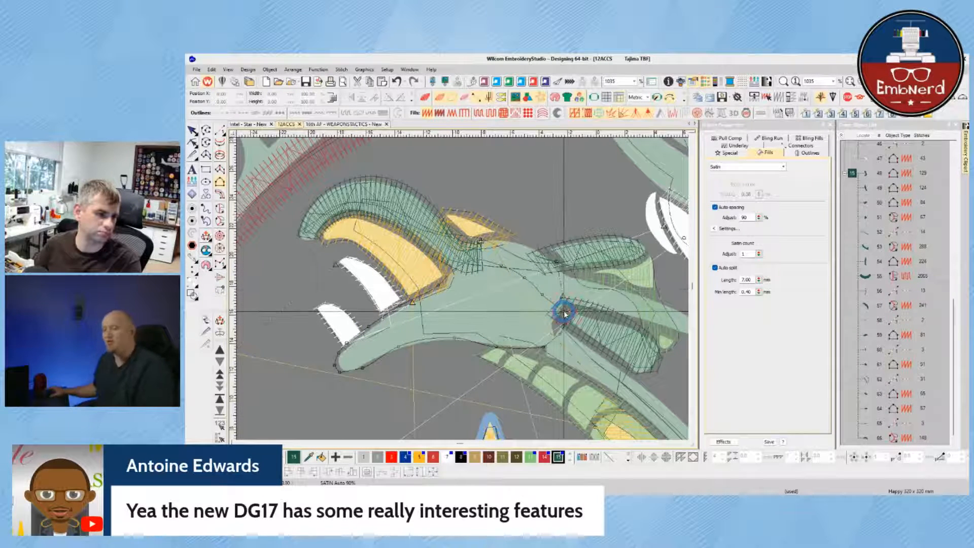
key("Return")
key("t")
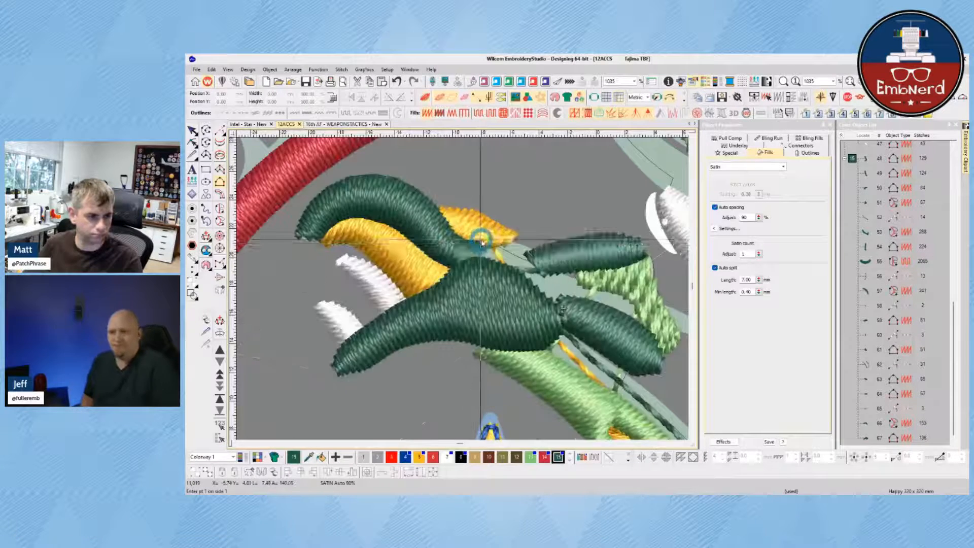
- Digitize the top of the head from the snout's inner end along the middle horn's upper edge to its tip as side 1 of a satin column
key("t")
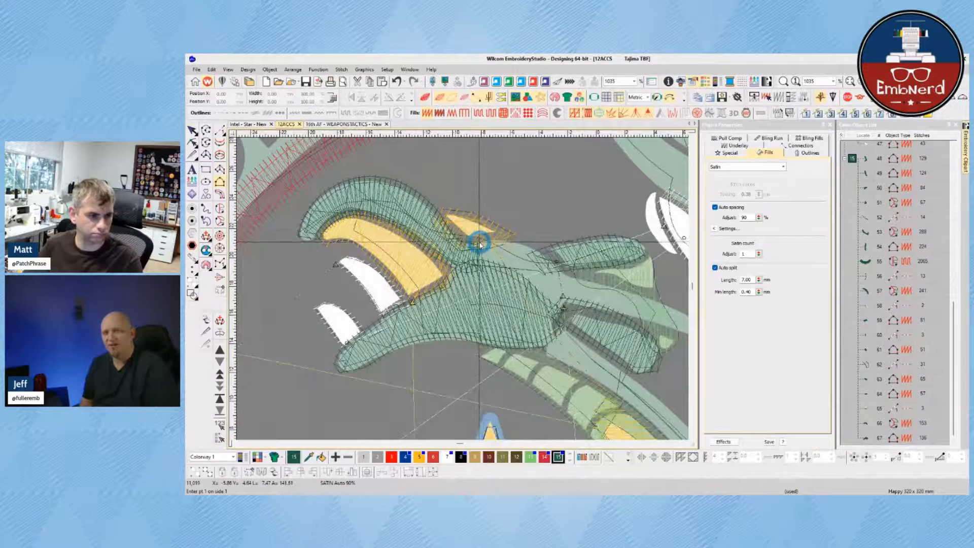
key("t")
key("t")
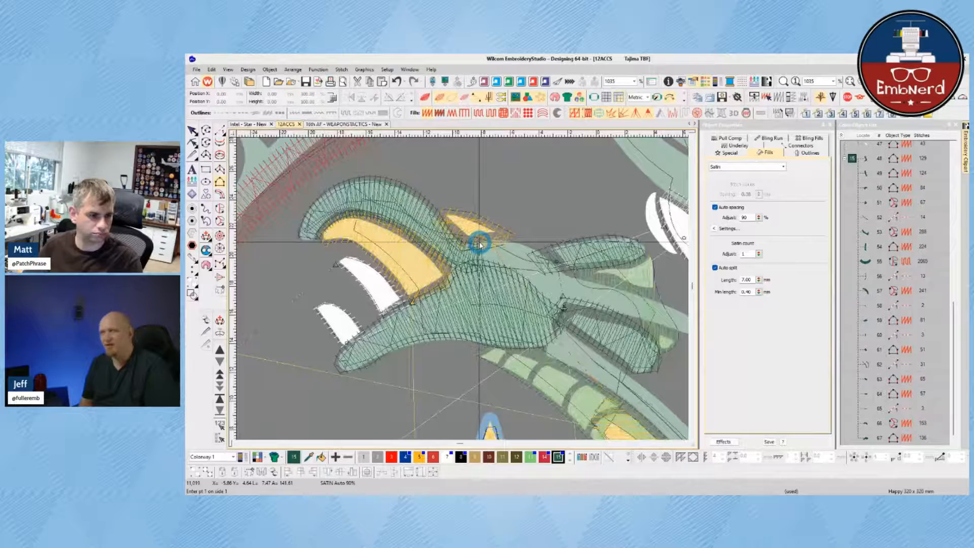
left_click(480, 244)
left_click(548, 259)
left_click(572, 276)
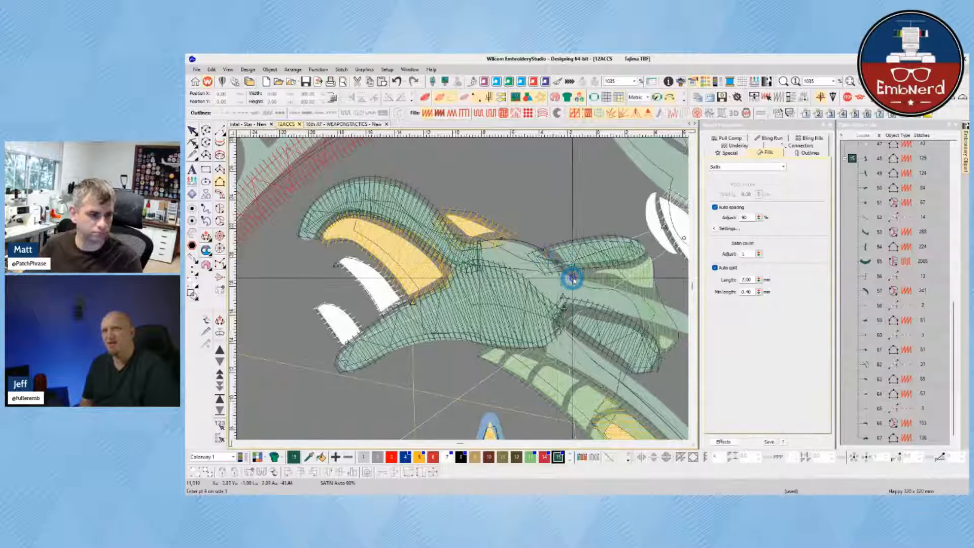
left_click(404, 260)
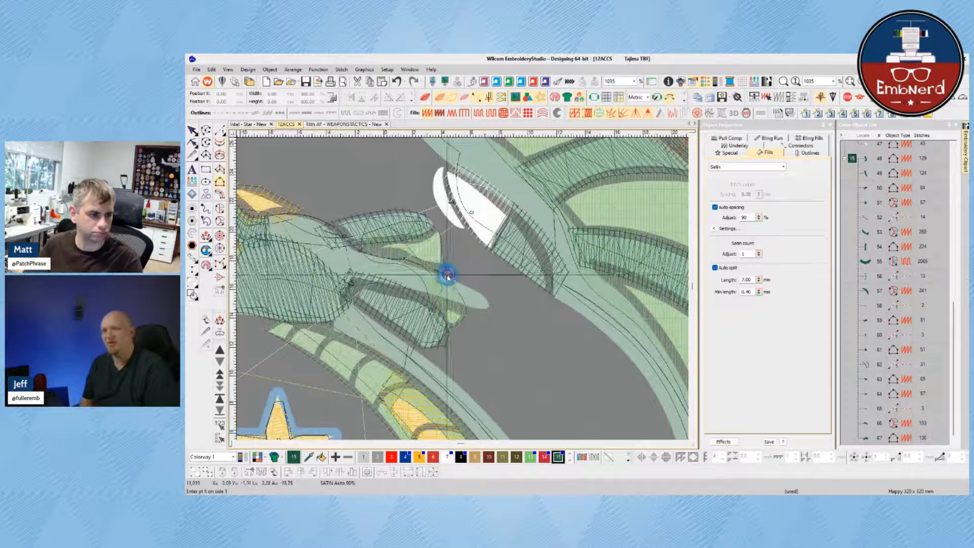
left_click(449, 275)
left_click(485, 294)
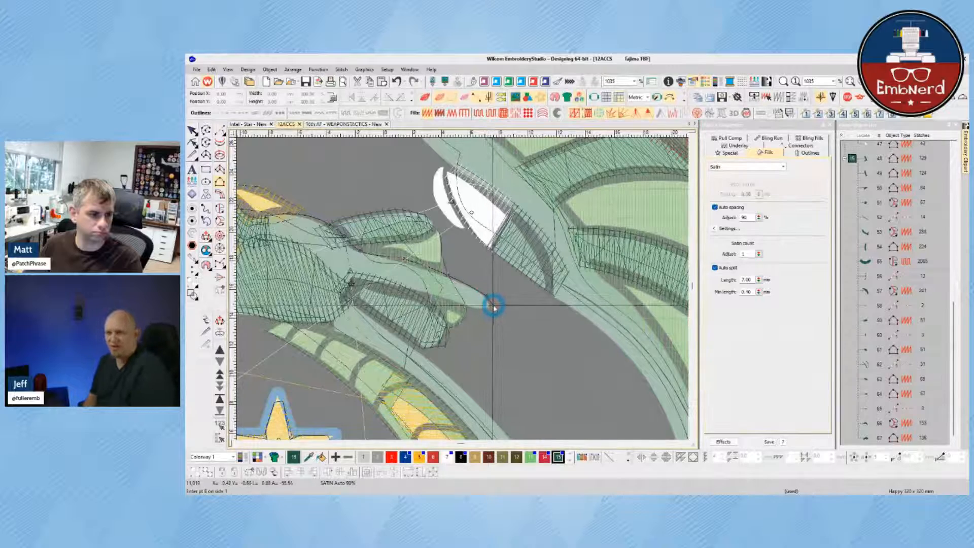
key("Return")
- Trace the edge above the cheek and the middle horn's lower edge to its tip as side 2 and complete the satin column
left_click(352, 283)
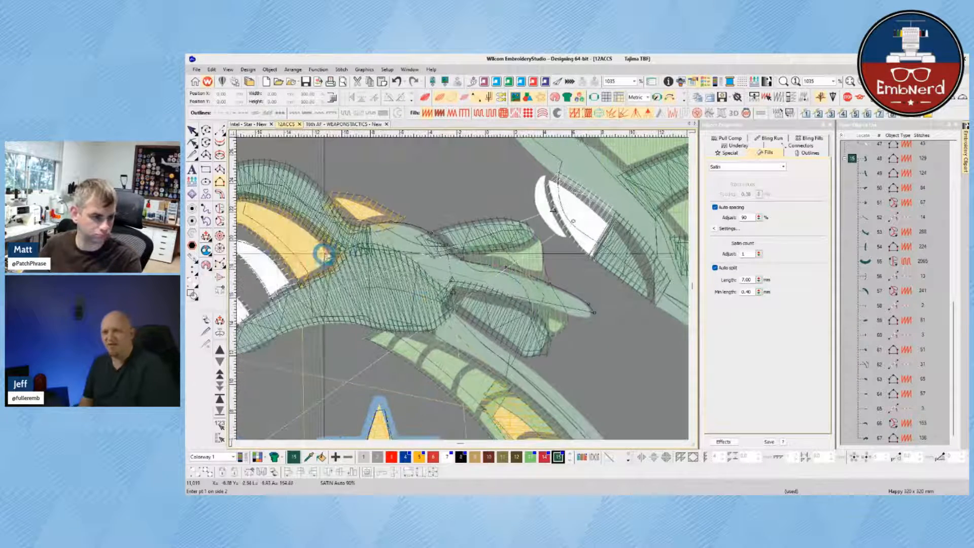
left_click(386, 258)
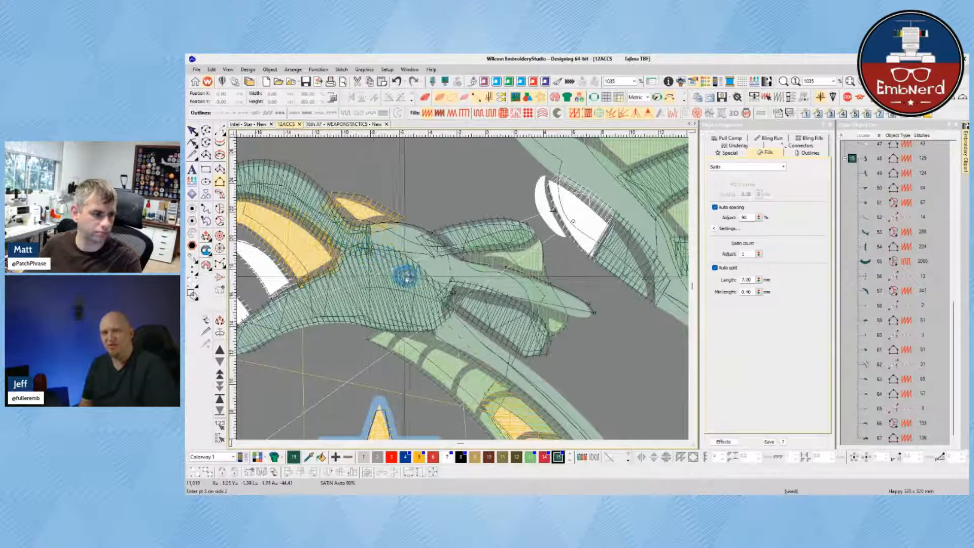
left_click(410, 277)
left_click(437, 287)
left_click(460, 291)
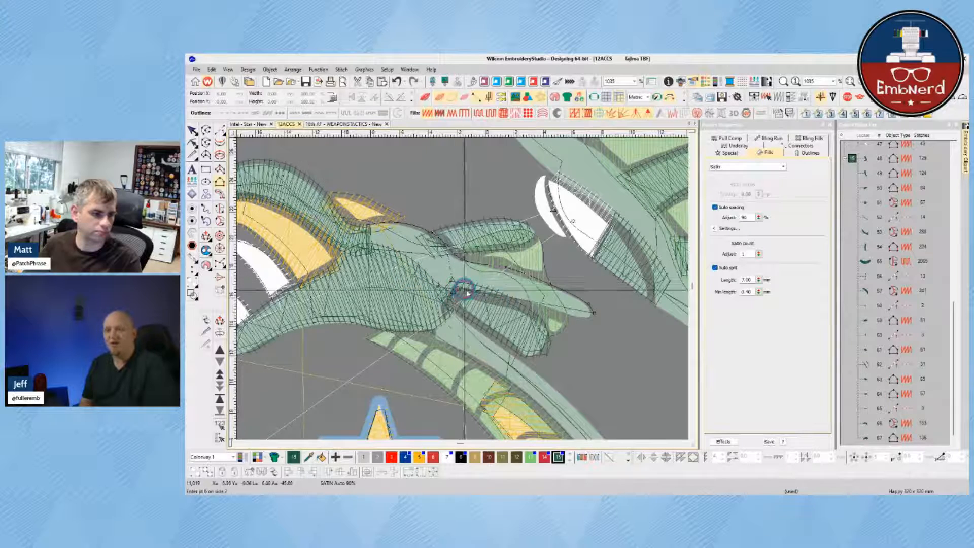
left_click(591, 317)
key("Return")
key("t")
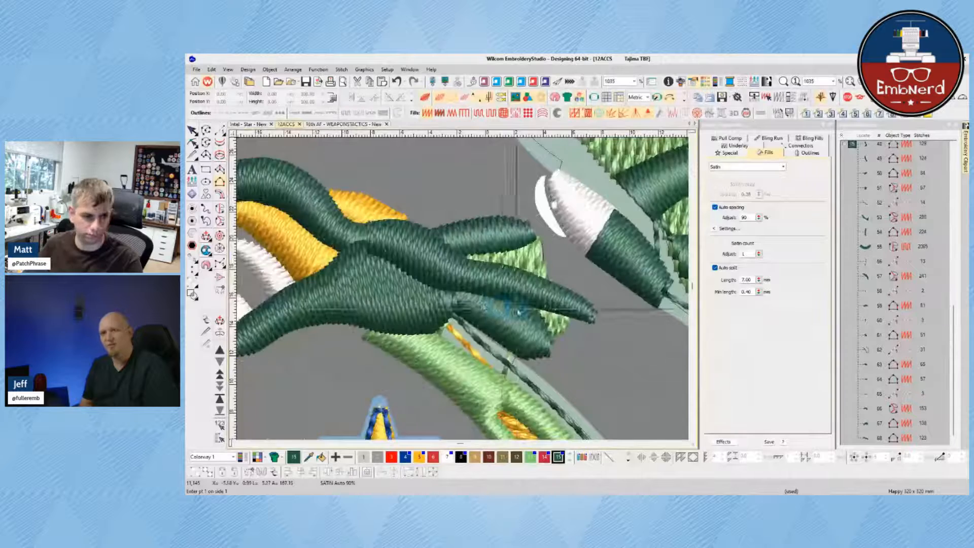
- Add a short run stitch from the base of the head's horns down to the top of the neck
scroll(475, 301, "down", 1)
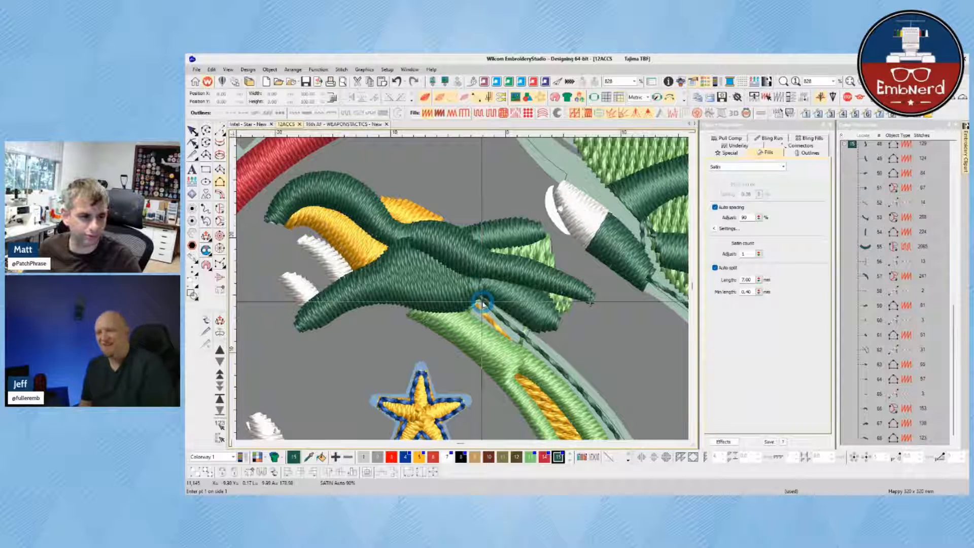
key("space")
key("t")
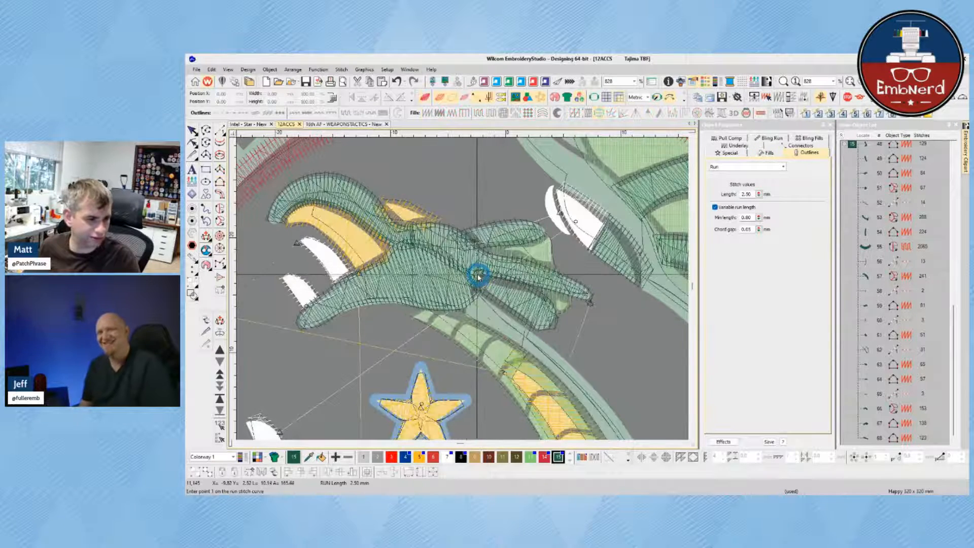
left_click(478, 275)
left_click(478, 300)
key("Return")
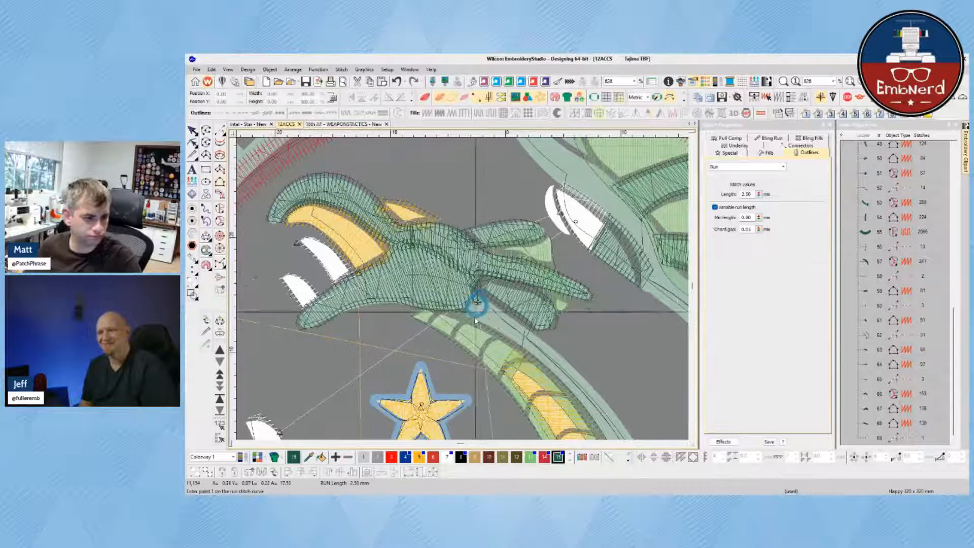
- Start a satin column at the top of the neck and trace the neck's outer edge down to the corner where it meets the wing as side 1
key("space")
left_click(478, 288)
middle_click(538, 357)
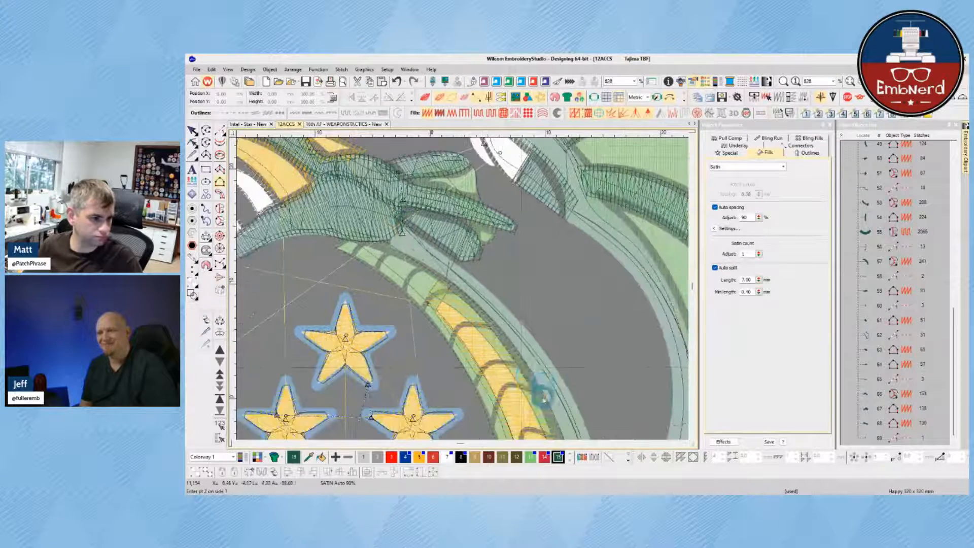
left_click(484, 279)
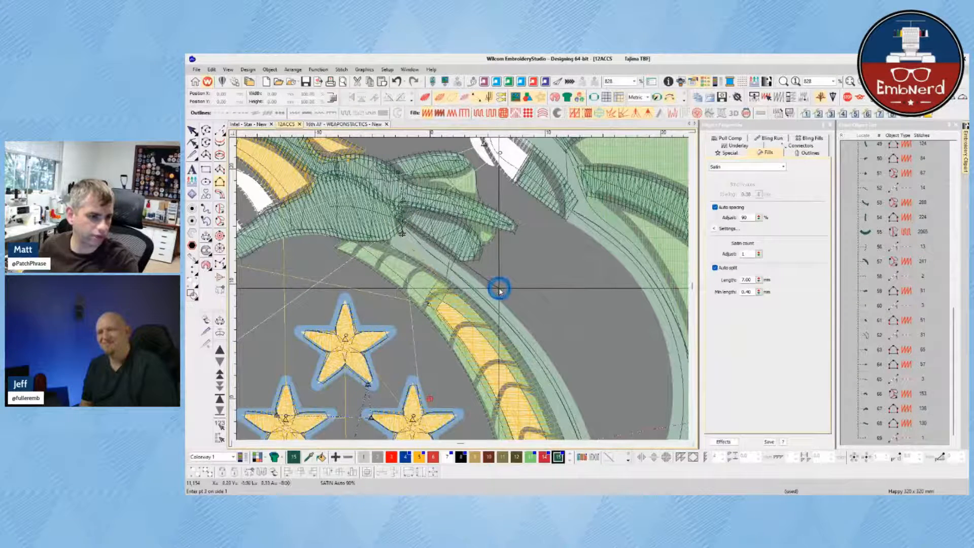
left_click(556, 359)
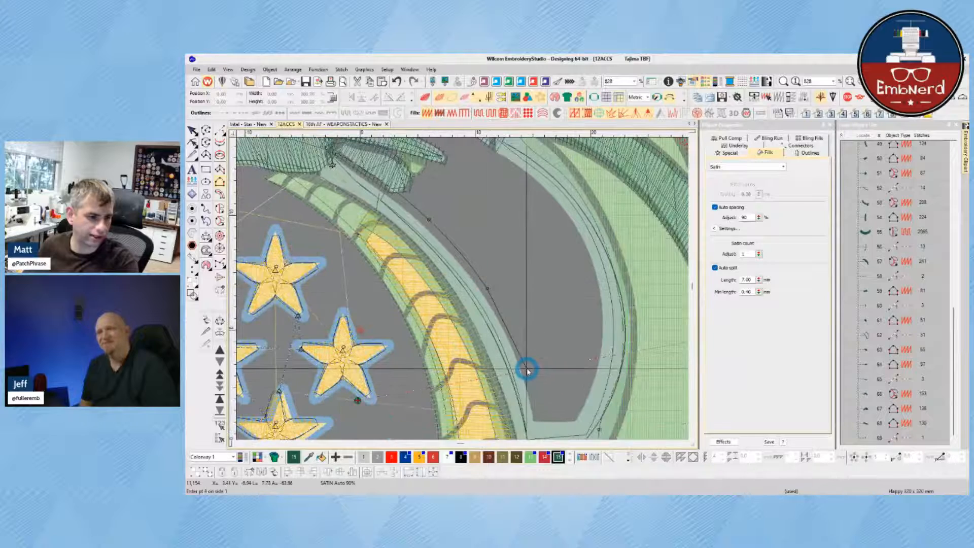
right_click(527, 369)
middle_click(546, 409)
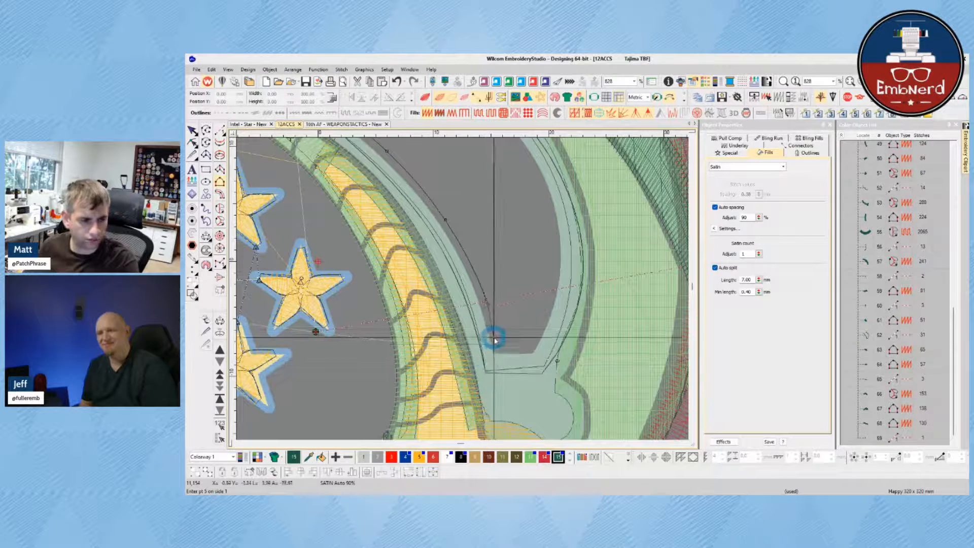
left_click(495, 341)
- Continue side 1 of the neck column from the wing corner through the pale green shoulder to the yellow belly's edge and end it there
middle_click(536, 358)
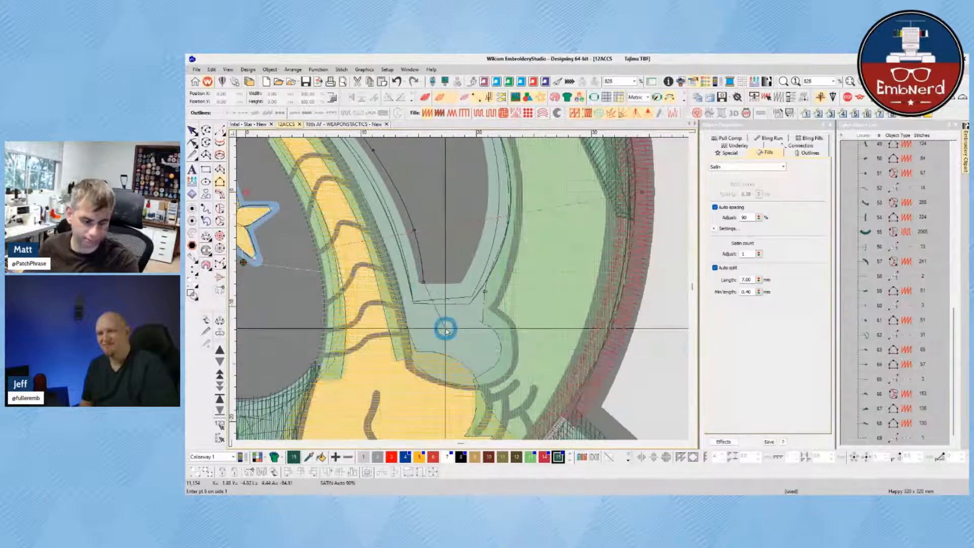
left_click(469, 288)
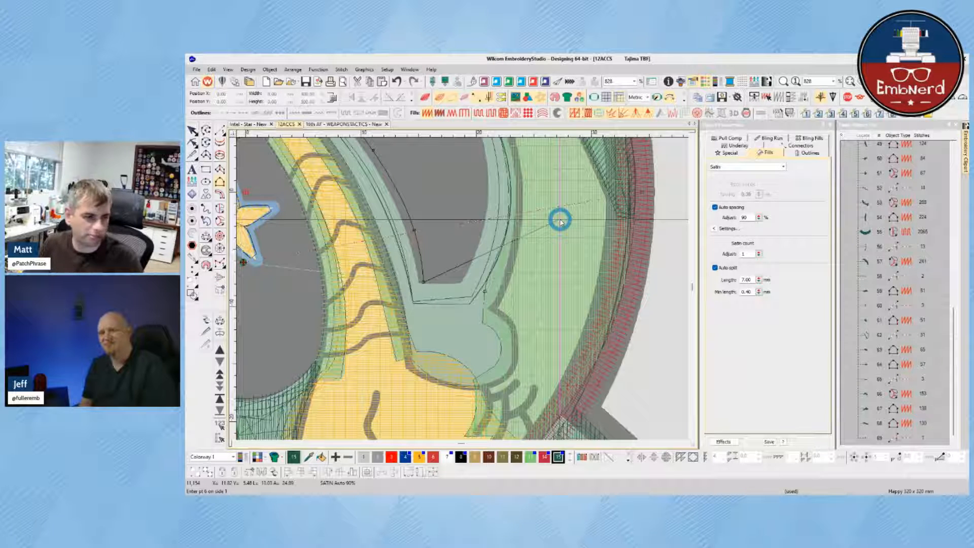
left_click(442, 296)
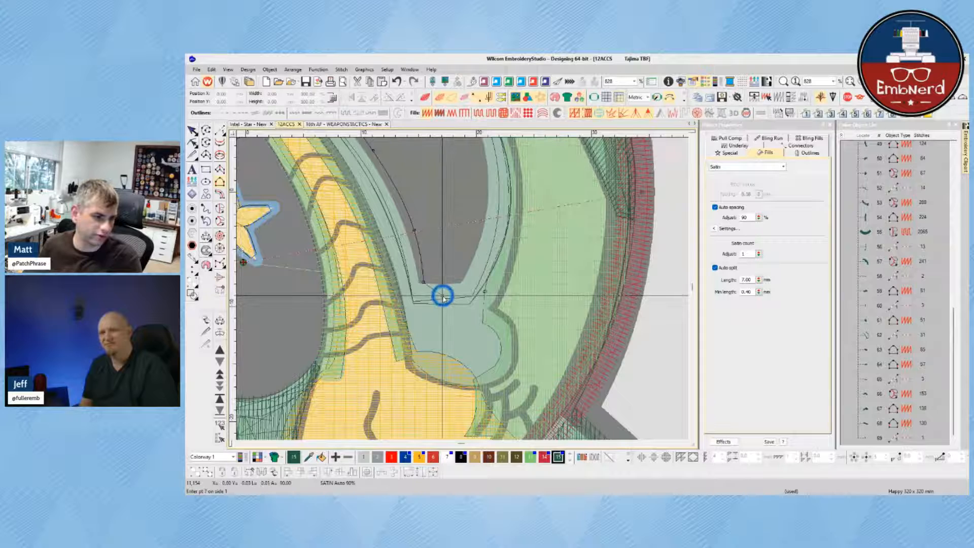
left_click(453, 336)
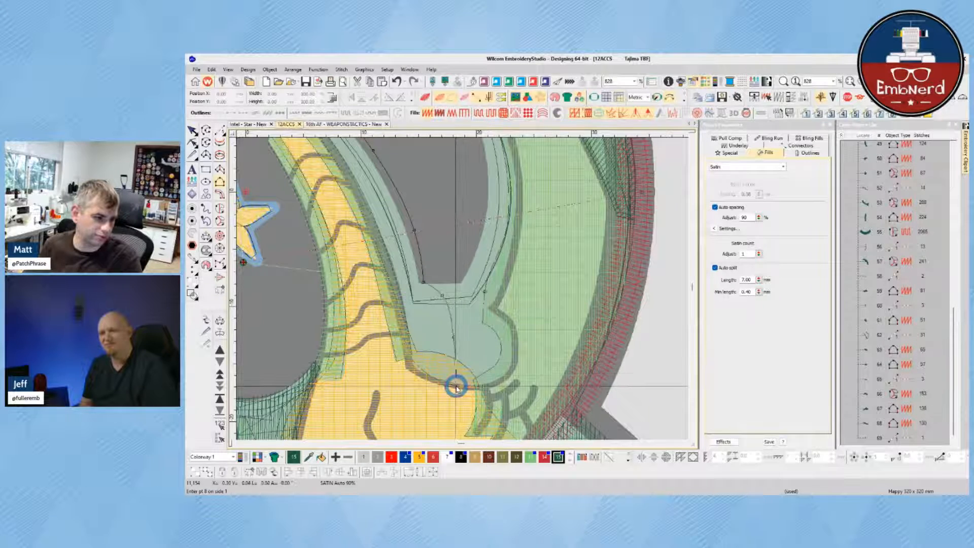
left_click(457, 387)
key("Return")
- Trace the neck's inner edge along the light green belly border down to the yellow chest as side 2 and complete the satin column
left_click(454, 209)
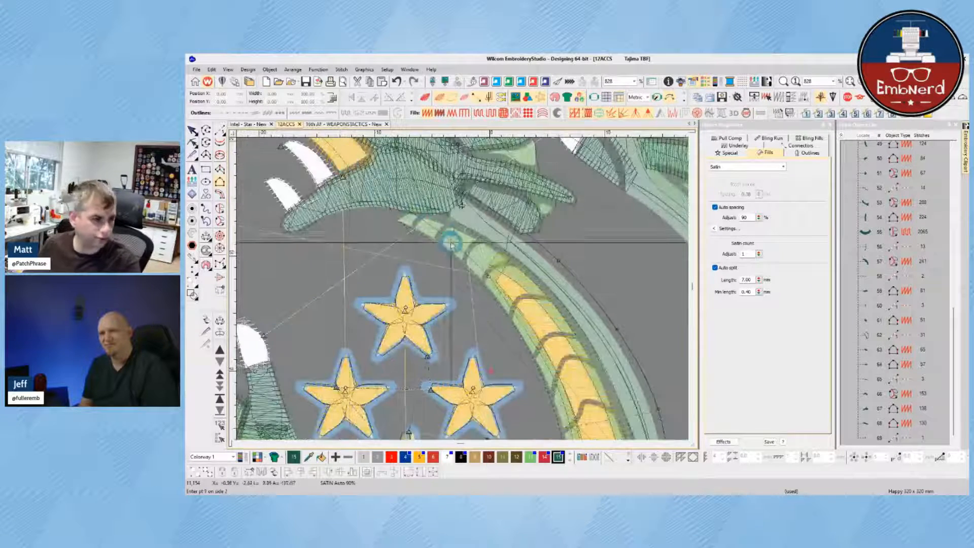
left_click(437, 214)
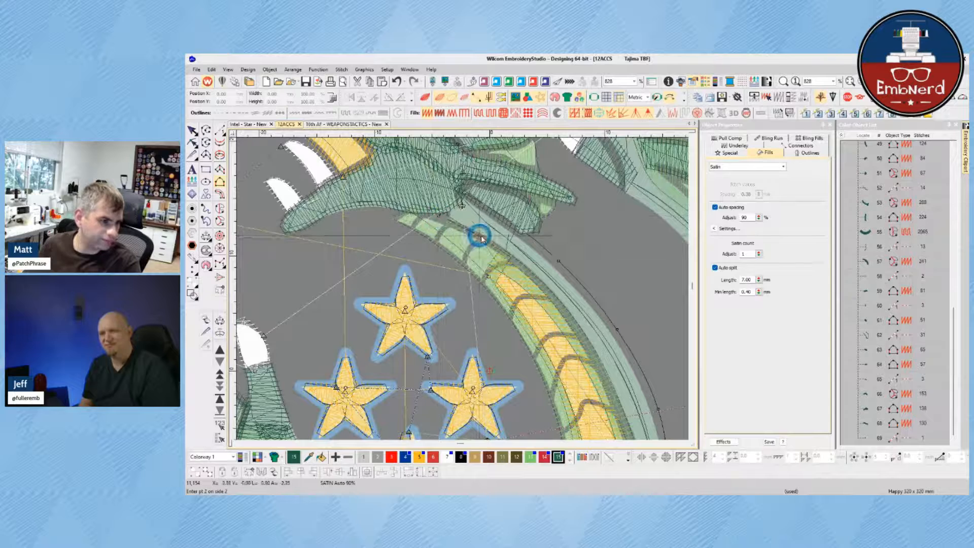
left_click(527, 269)
left_click(576, 322)
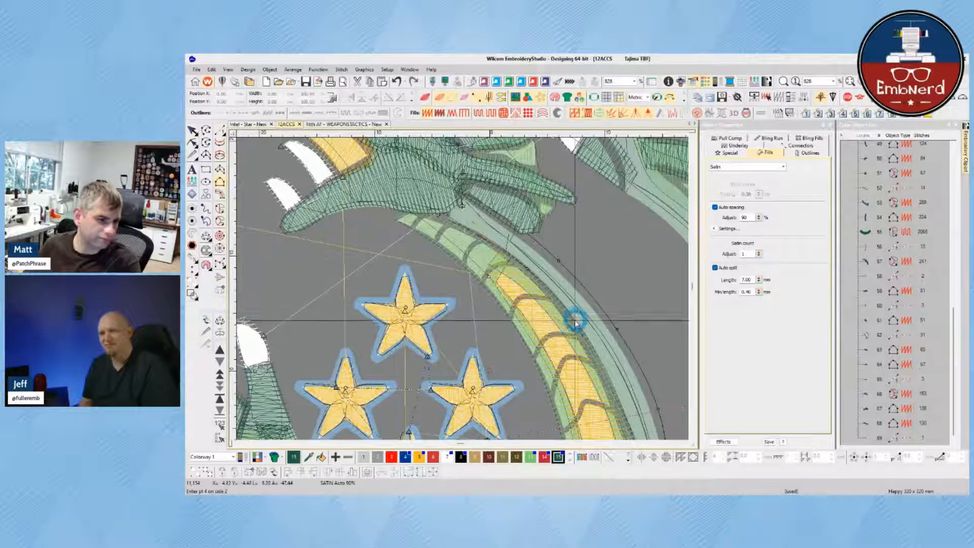
left_click(526, 328)
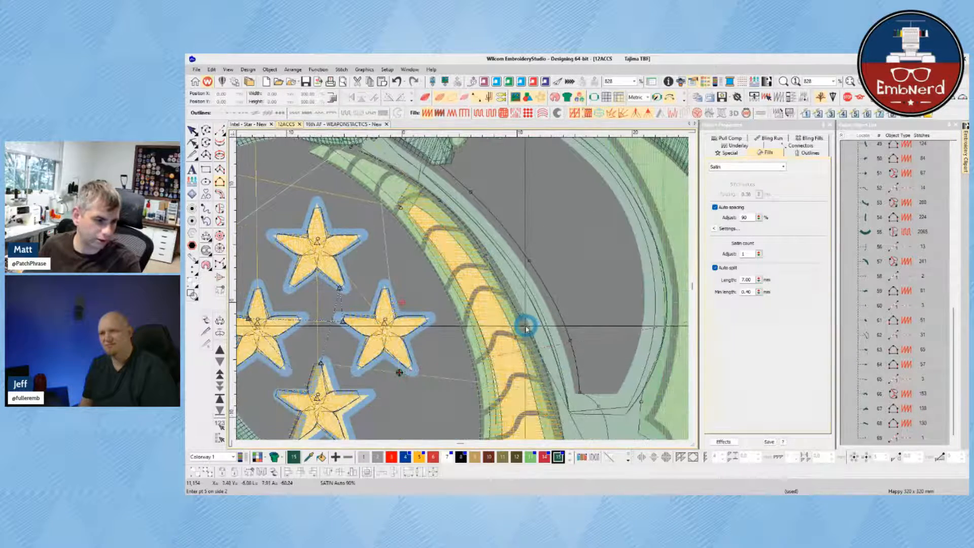
left_click(451, 252)
left_click(472, 329)
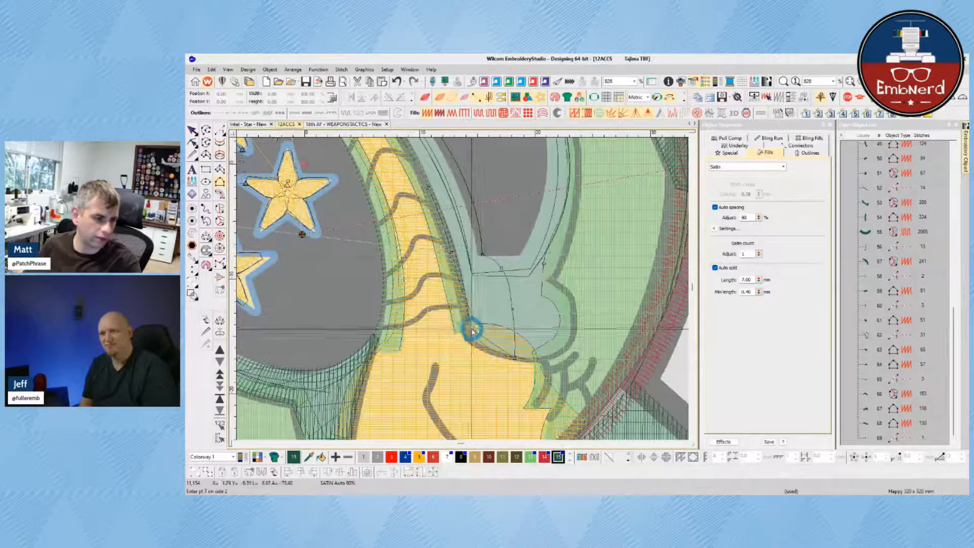
left_click(474, 344)
left_click(500, 357)
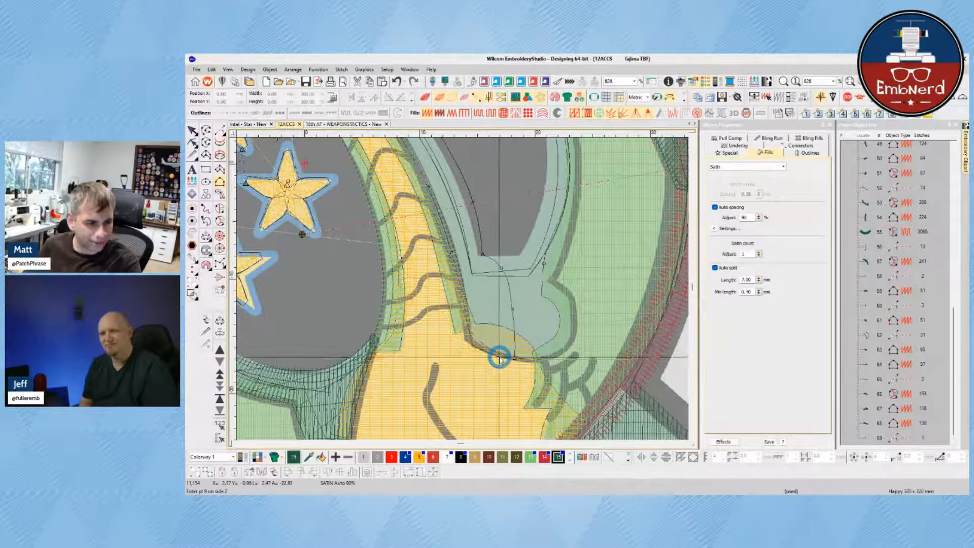
key("Return")
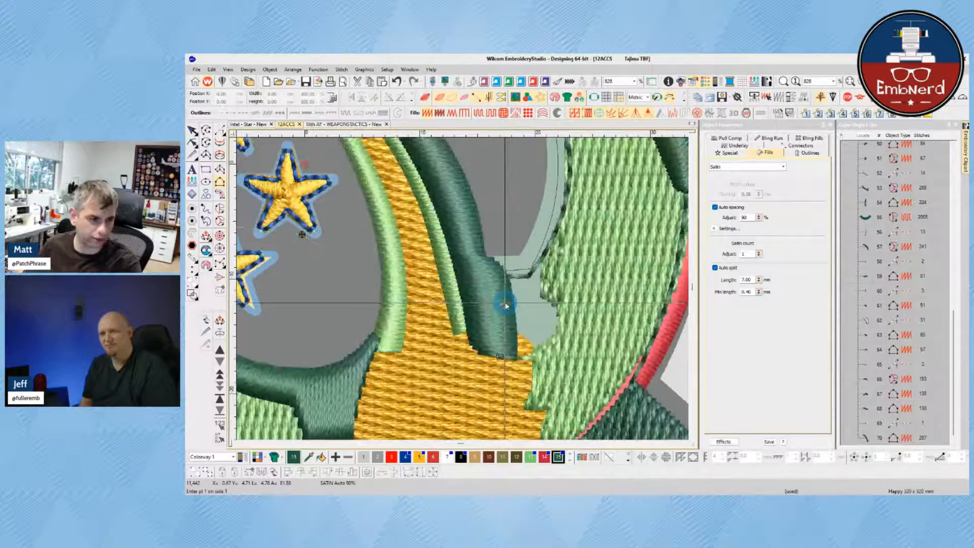
- Review the neck satin within the whole patch and examine the undigitized wing arm and shoulder beside it
key("0")
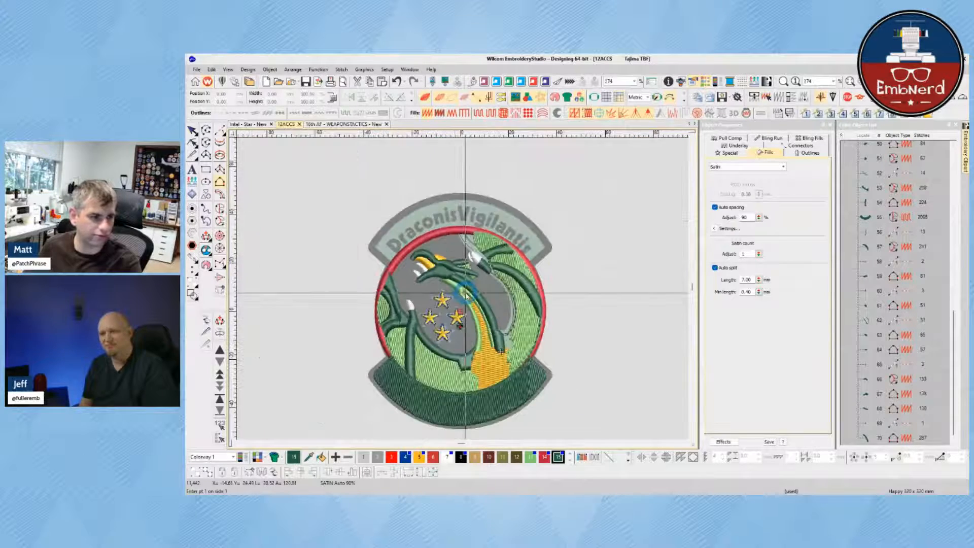
scroll(465, 293, "up", 3)
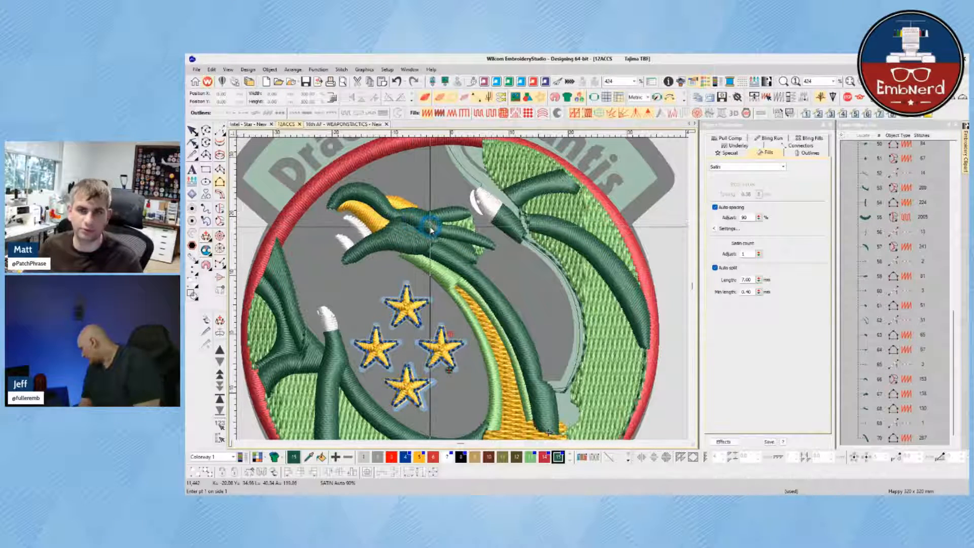
scroll(431, 229, "down", 3)
scroll(462, 282, "up", 4)
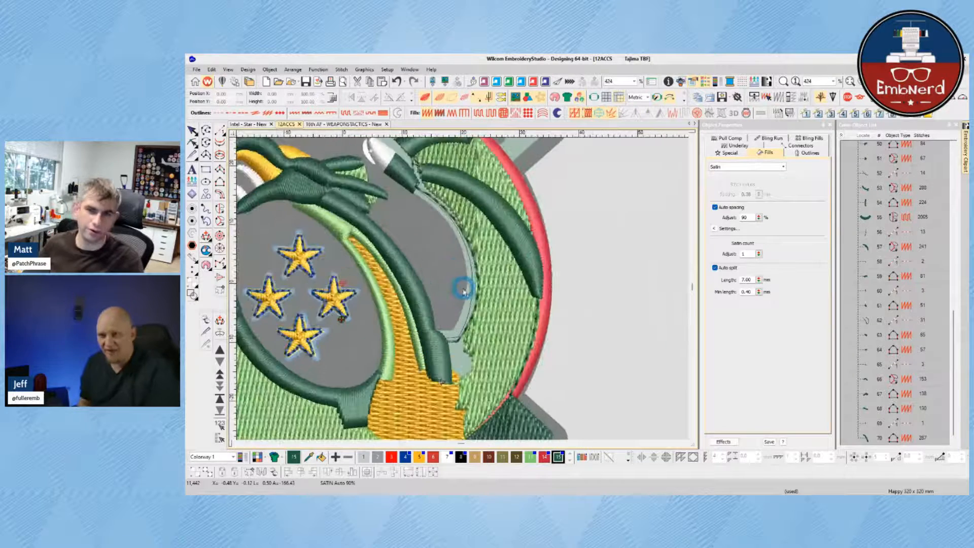
scroll(446, 355, "up", 1)
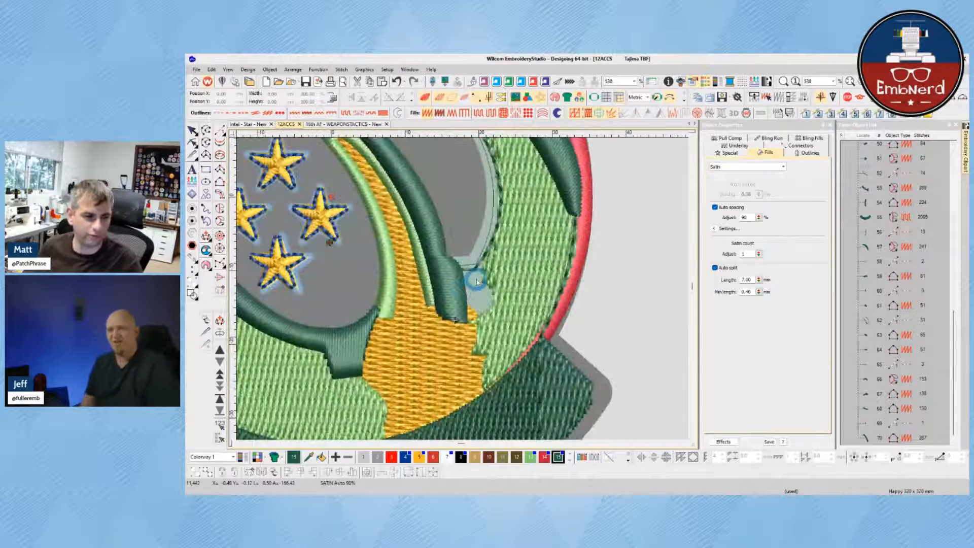
scroll(460, 296, "down", 5)
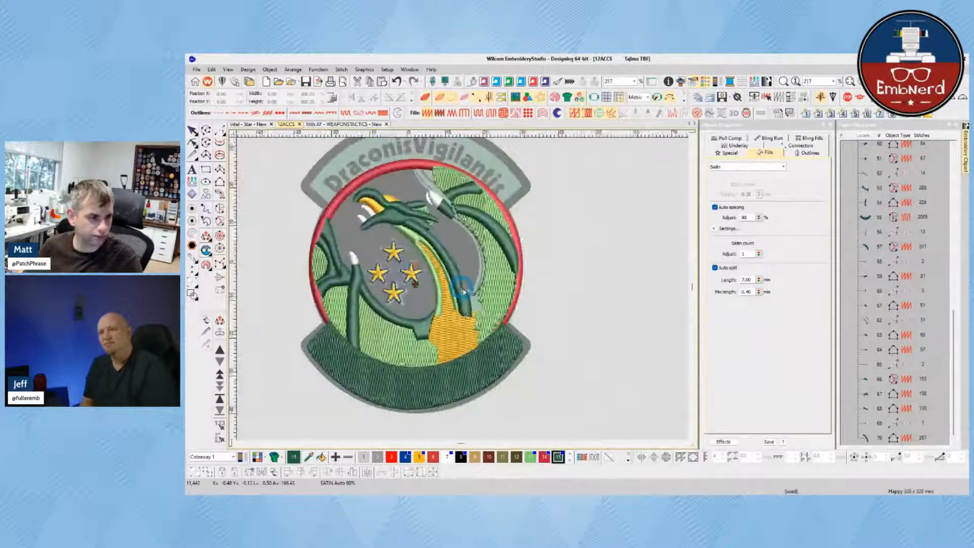
scroll(464, 292, "up", 4)
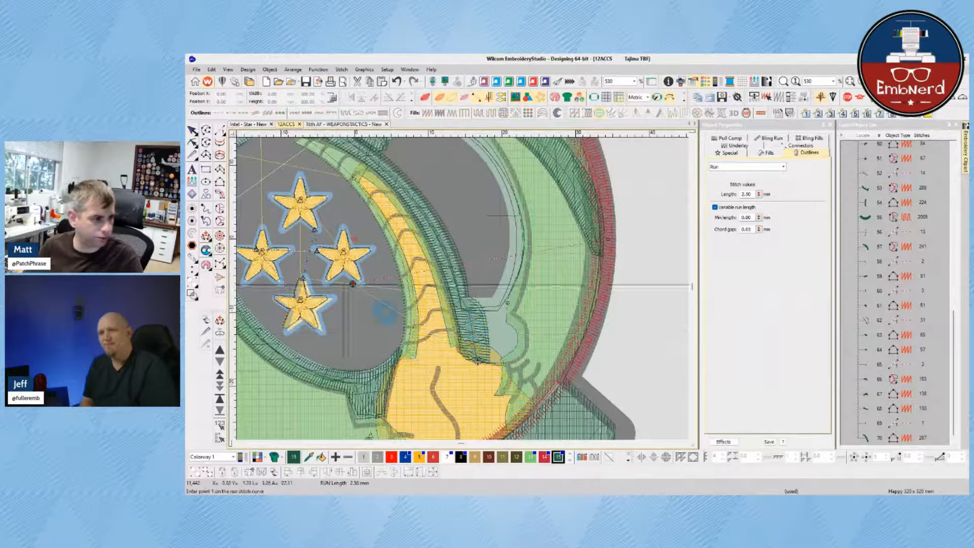
- Start a satin column for the wing arm, tracing side 1 from the red border past the white claw to the claw's base
left_click(219, 181)
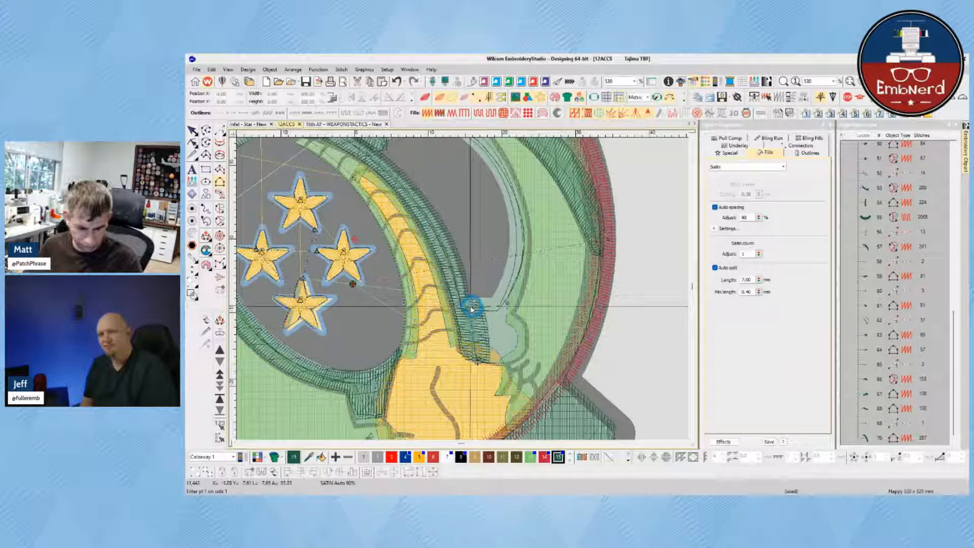
scroll(433, 175, "down", 2)
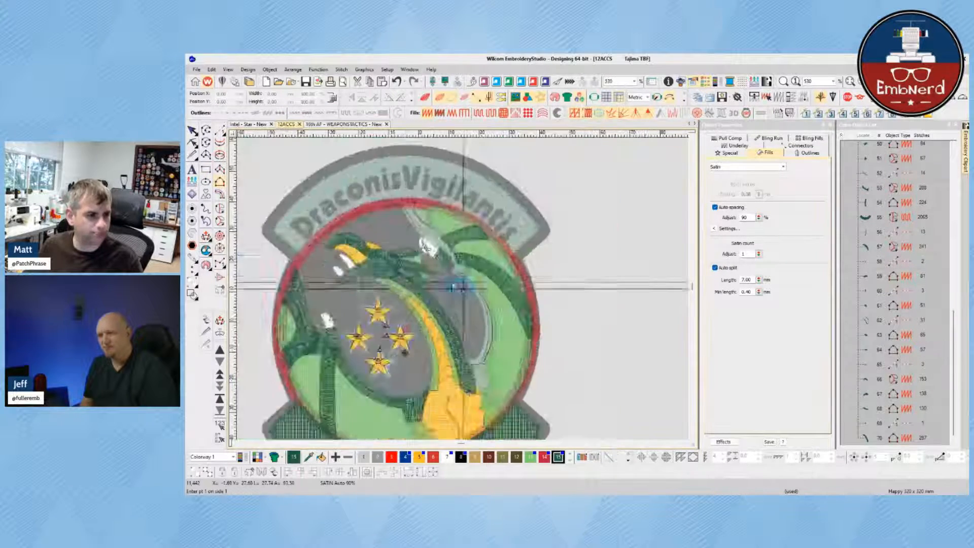
scroll(444, 215, "up", 4)
left_click(388, 211)
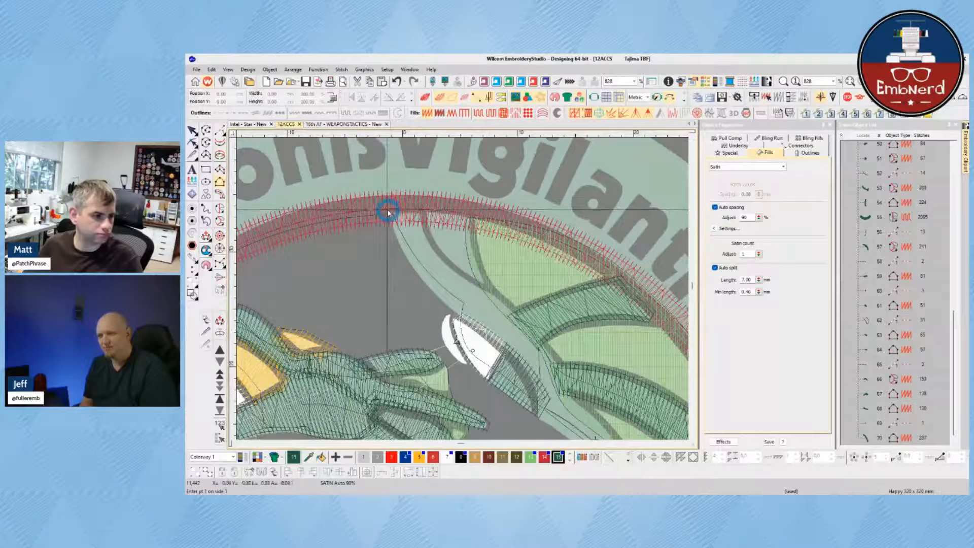
left_click(460, 322)
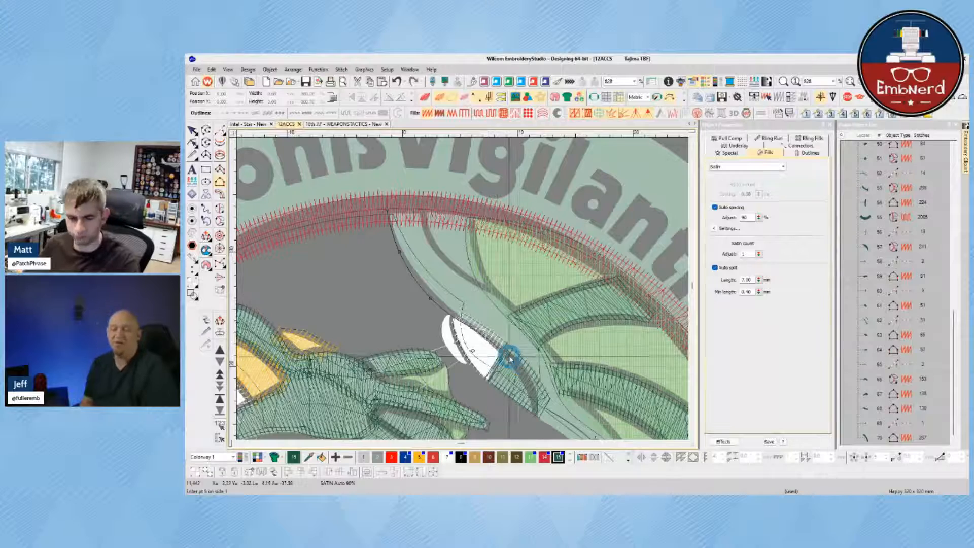
key("BackSpace")
key("BackSpace")
right_click(442, 305)
right_click(479, 329)
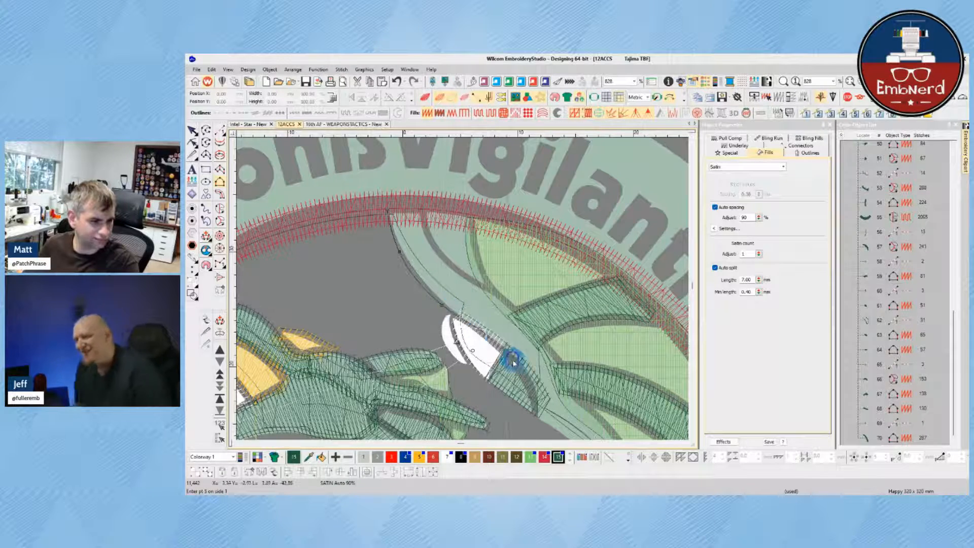
right_click(517, 362)
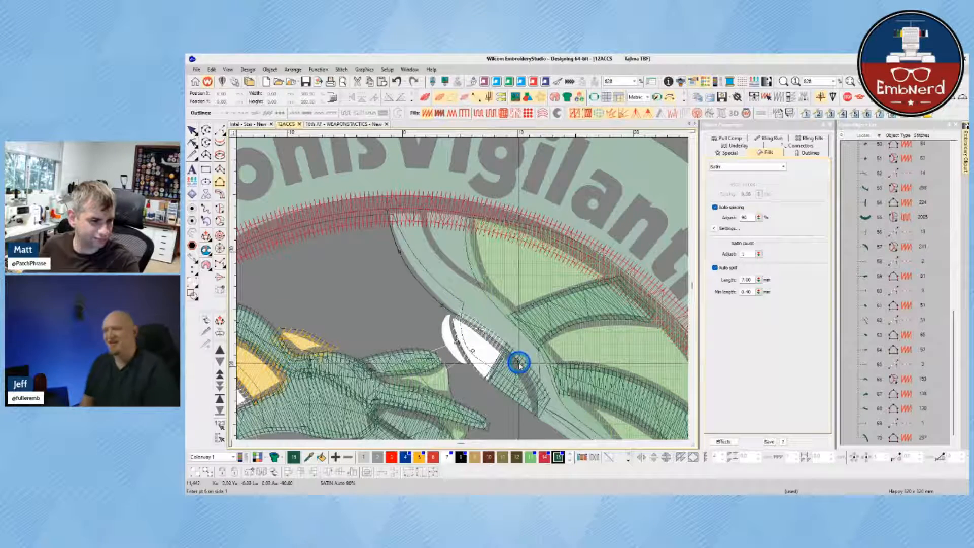
right_click(542, 420)
- Continue side 1 down the wing arm's inner edge, around the lower bend and over the neck column's lower end, and finish that side
right_click(555, 381)
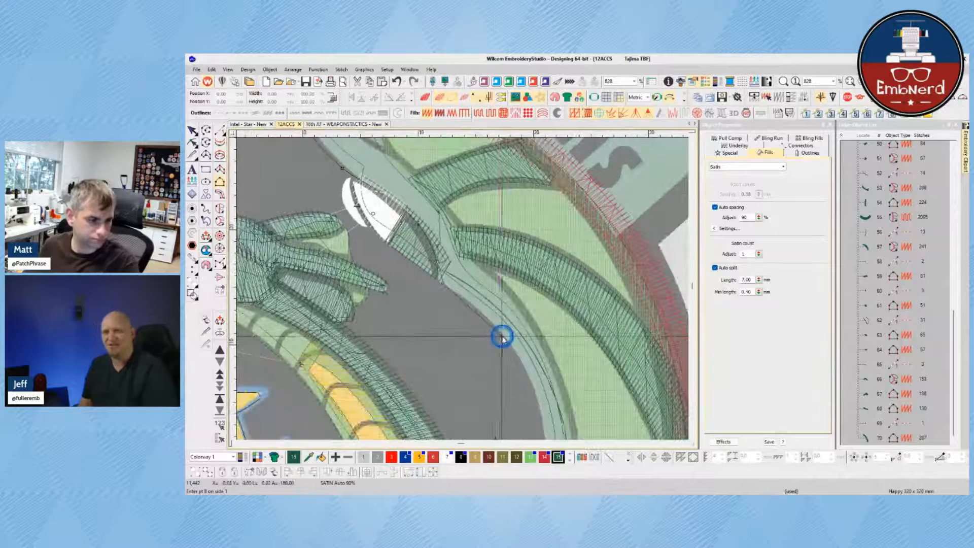
right_click(501, 338)
right_click(504, 355)
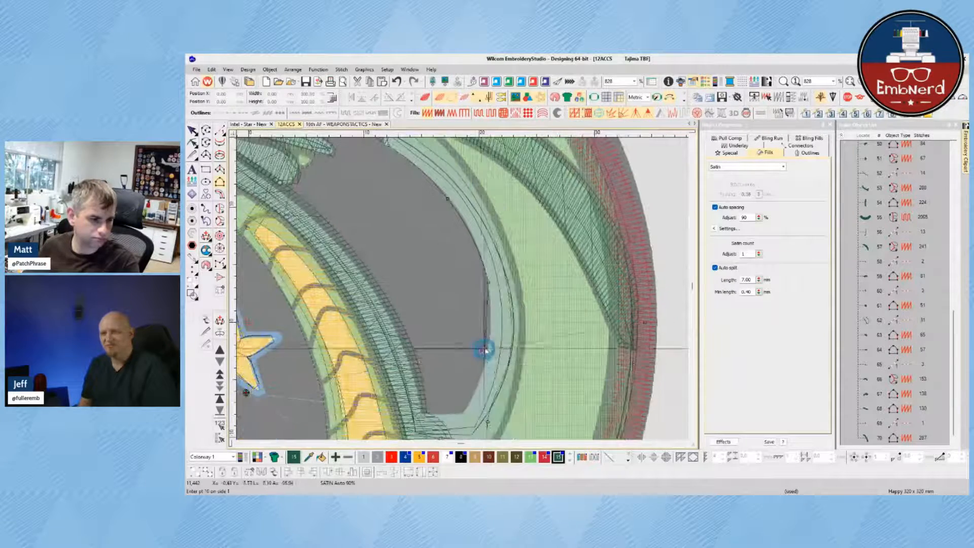
right_click(450, 414)
right_click(437, 419)
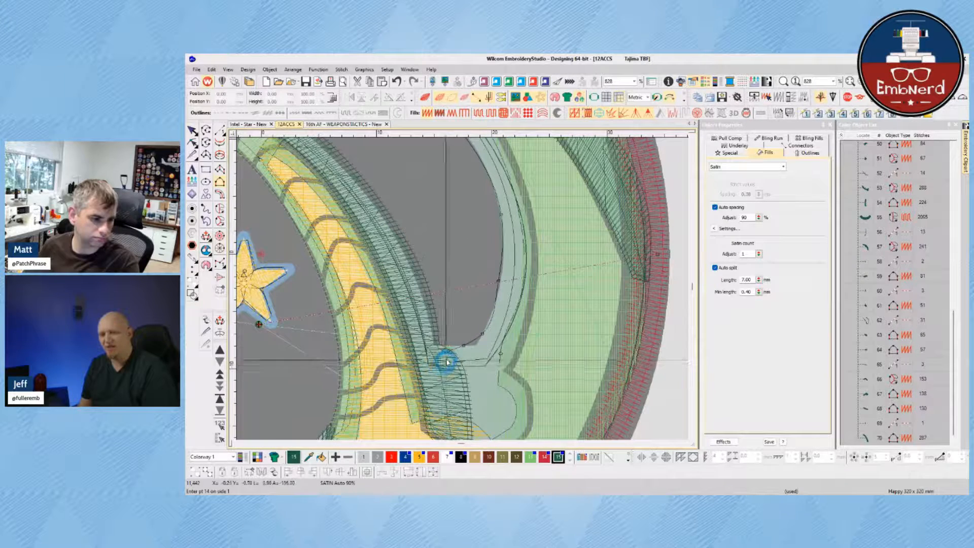
right_click(455, 377)
right_click(466, 422)
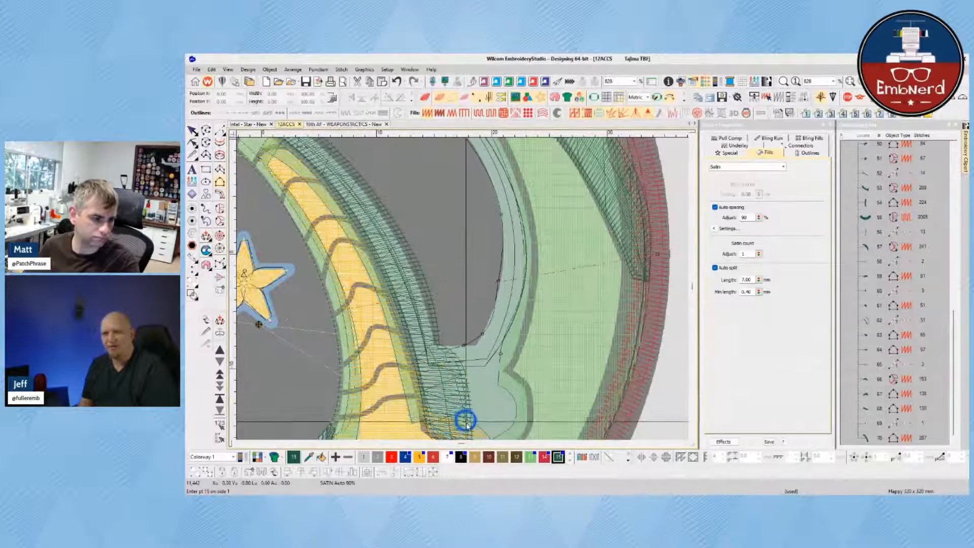
key("Return")
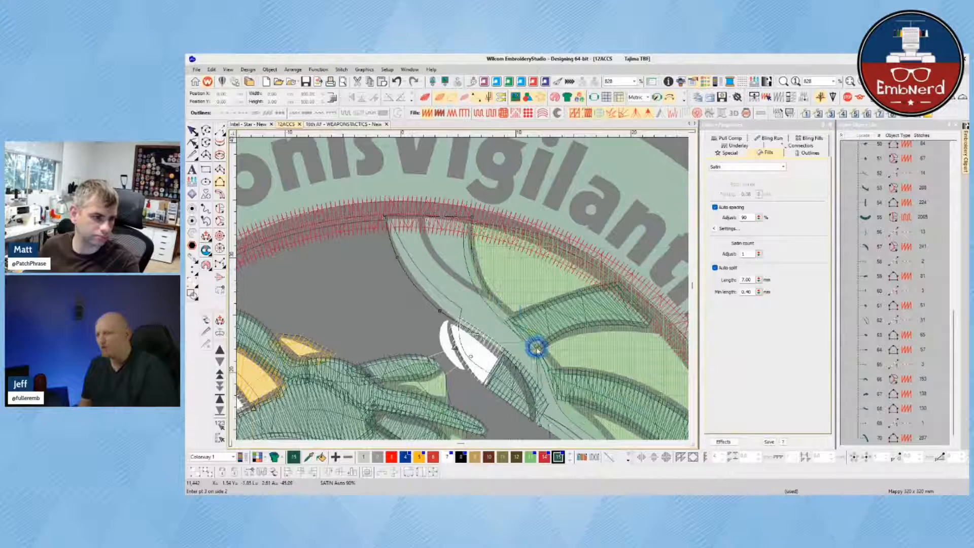
- Trace side 2 down the wing arm's outer edge past the wing ribs and around the rounded shoulder, then complete the satin column
right_click(528, 330)
right_click(555, 363)
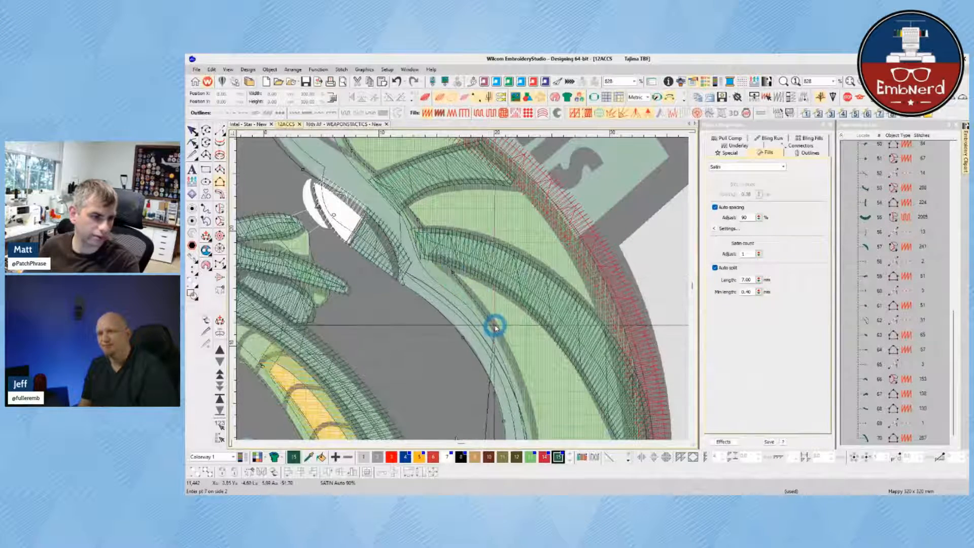
right_click(494, 328)
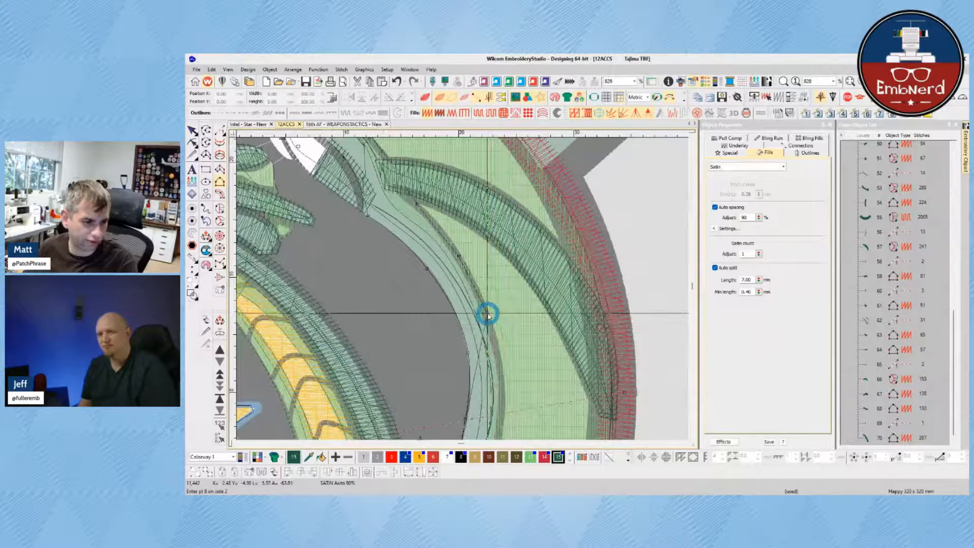
right_click(488, 314)
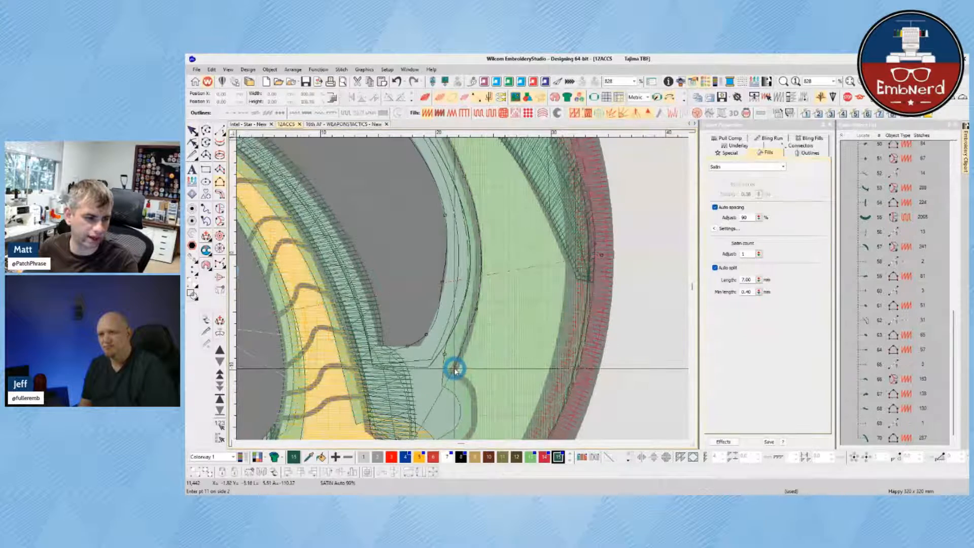
right_click(454, 364)
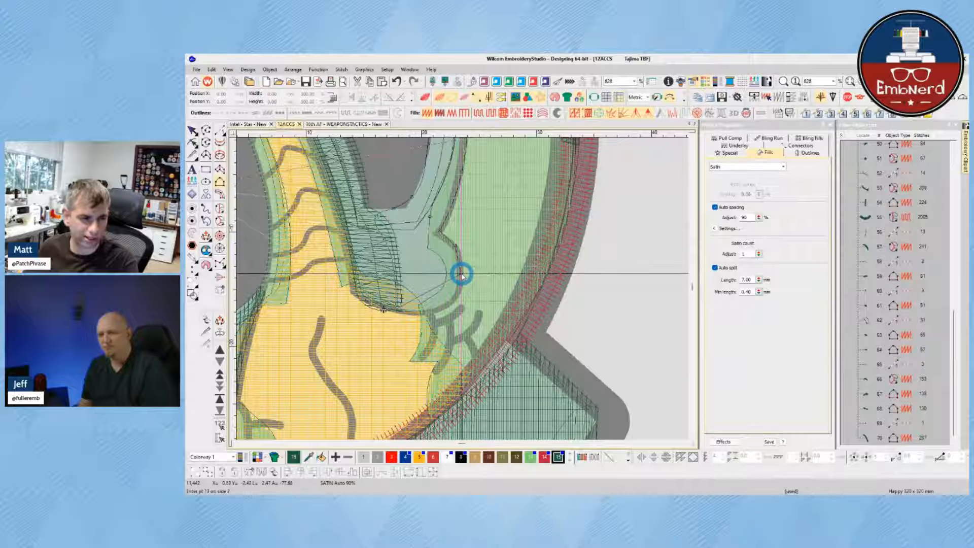
right_click(460, 286)
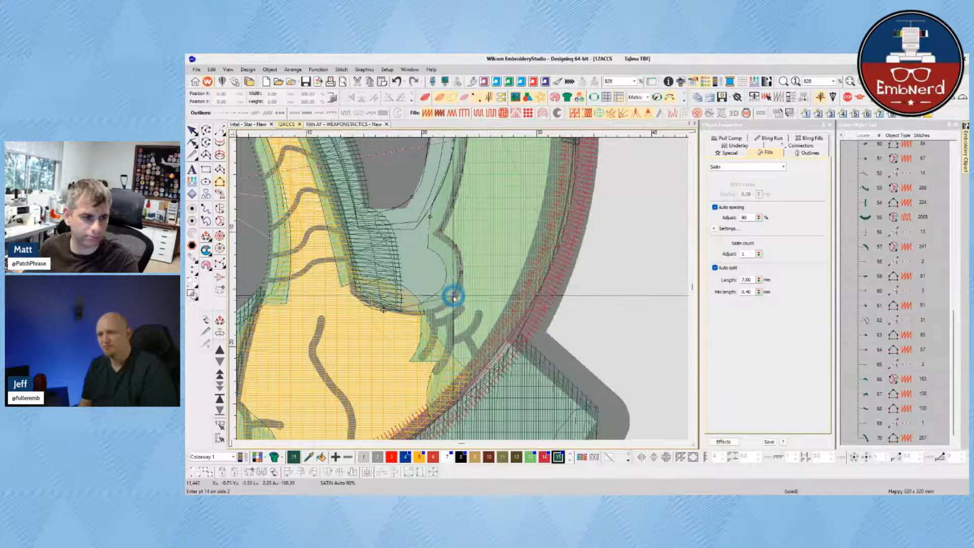
left_click(454, 300)
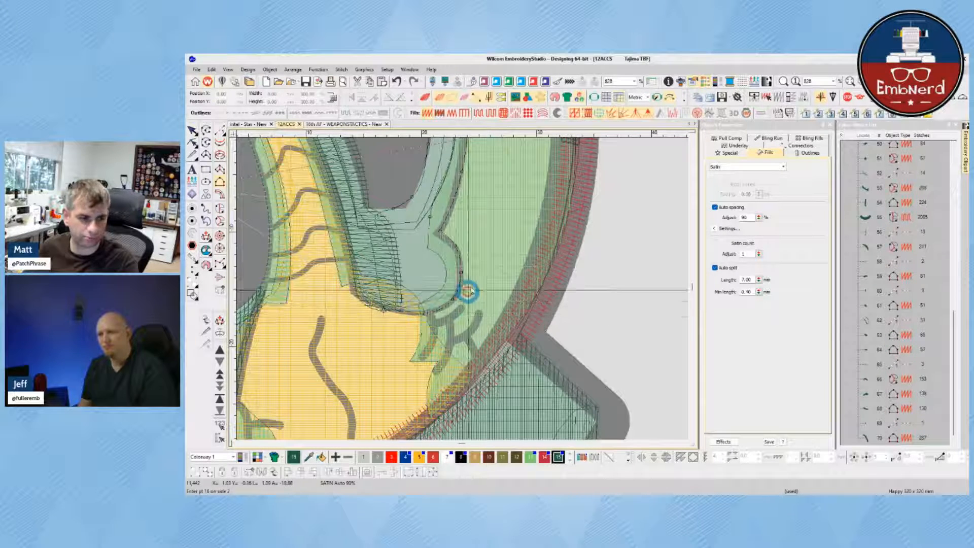
key("Return")
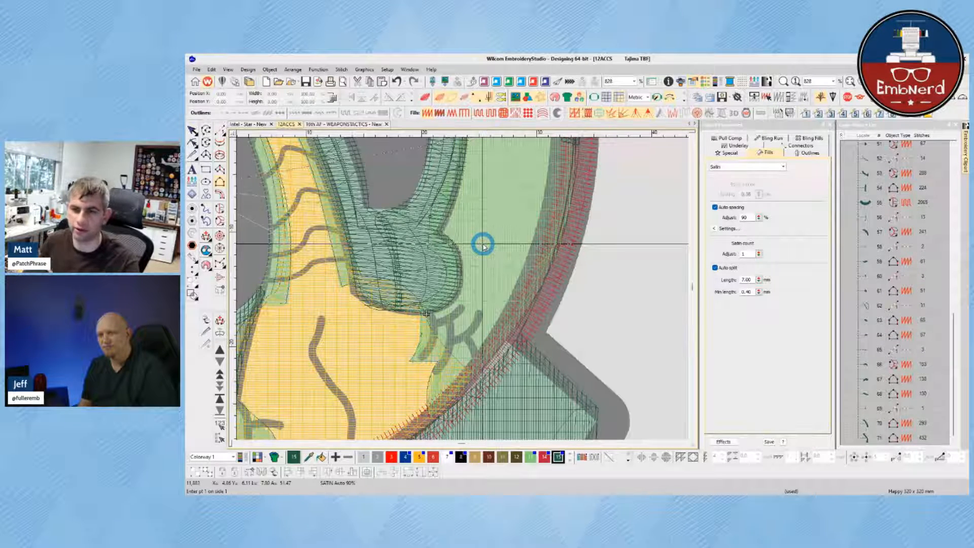
- Open the wing arm column for reshaping and examine its upper end at the red border in both stitch view and TrueView
key("shift+m")
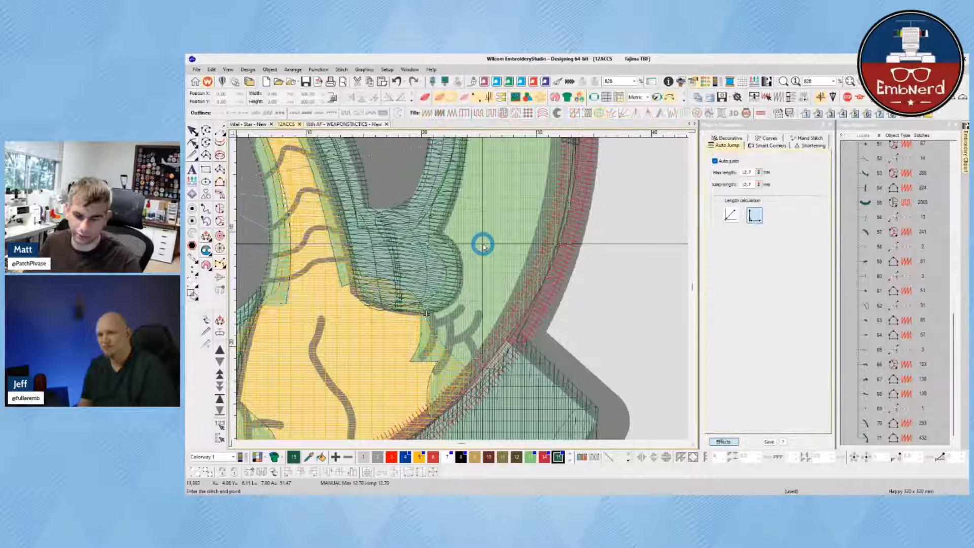
key("t")
scroll(470, 287, "down", 9)
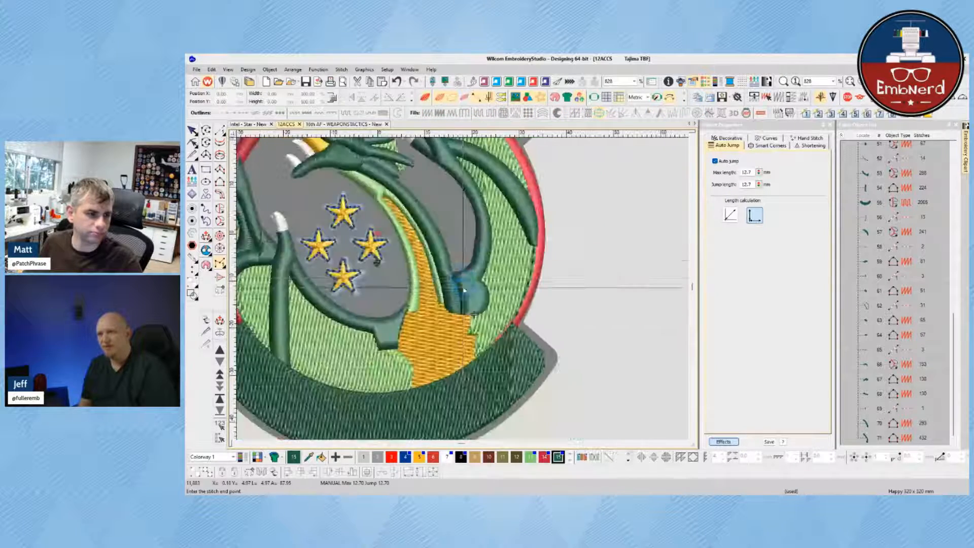
scroll(440, 234, "up", 5)
scroll(462, 293, "up", 4)
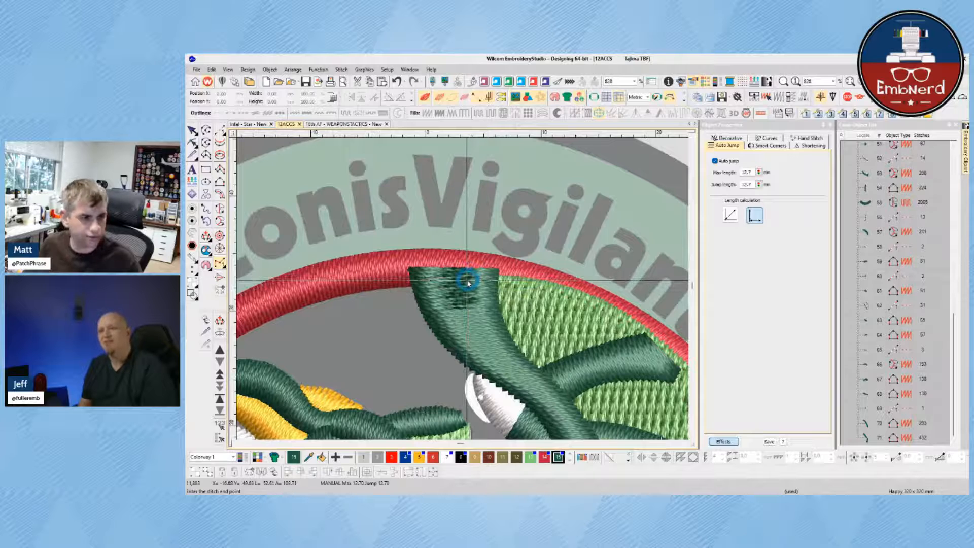
key("o")
left_click(472, 284)
key("h")
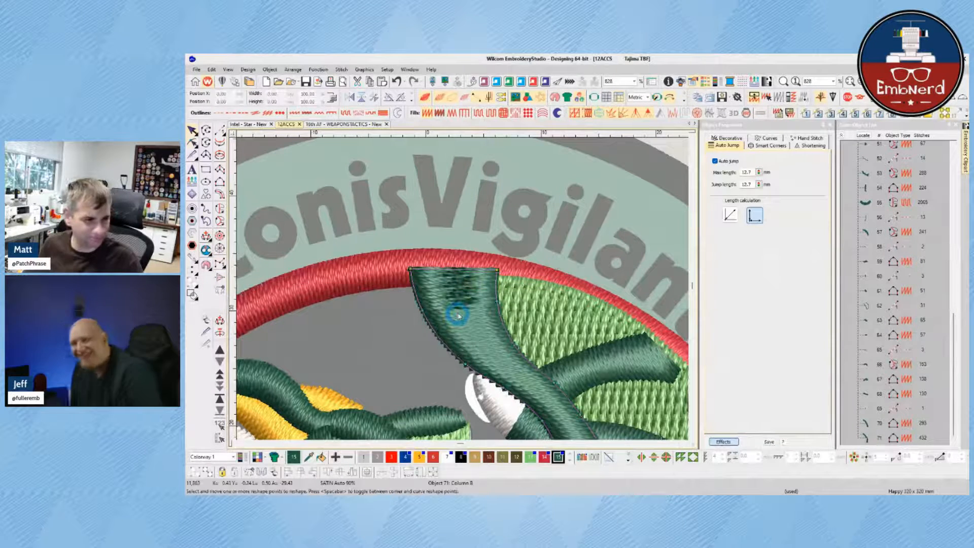
key("t")
key("t")
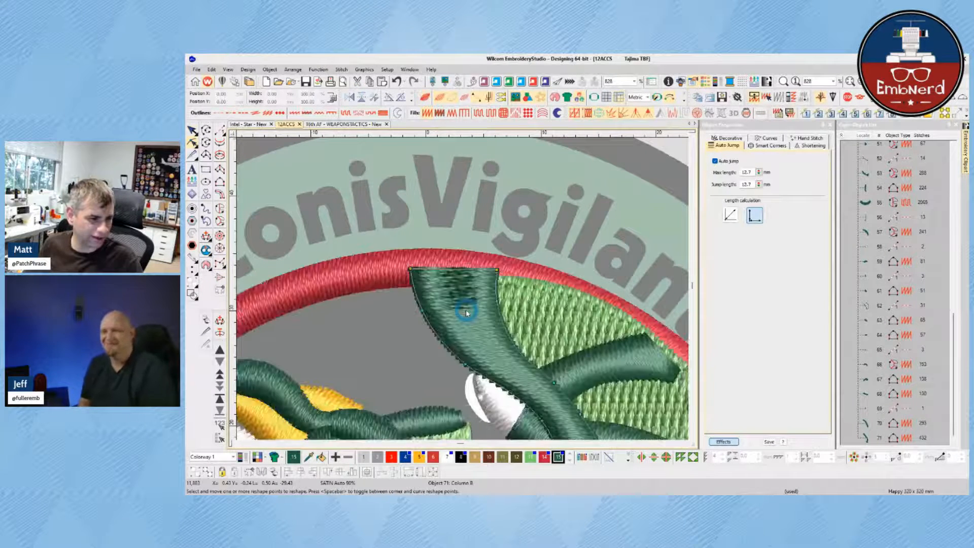
key("t")
key("t")
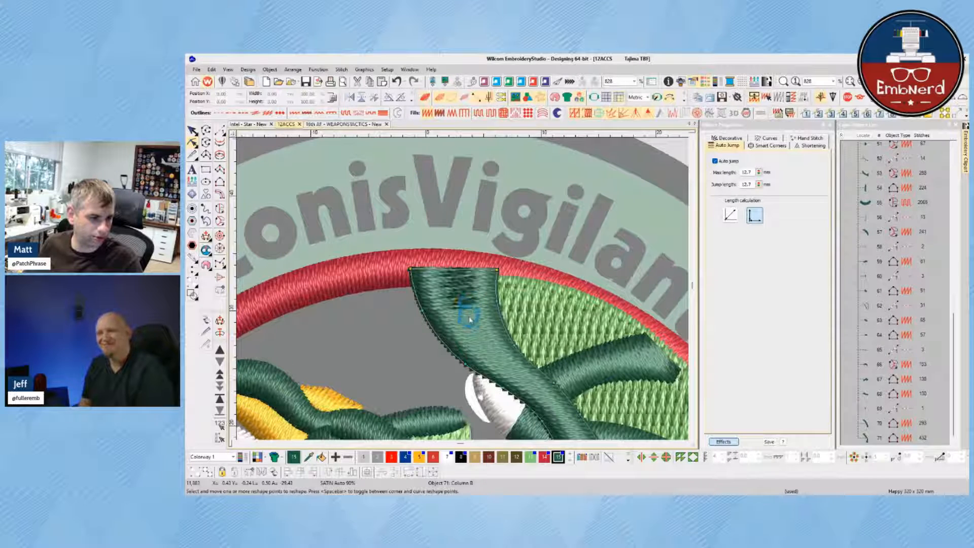
key("t")
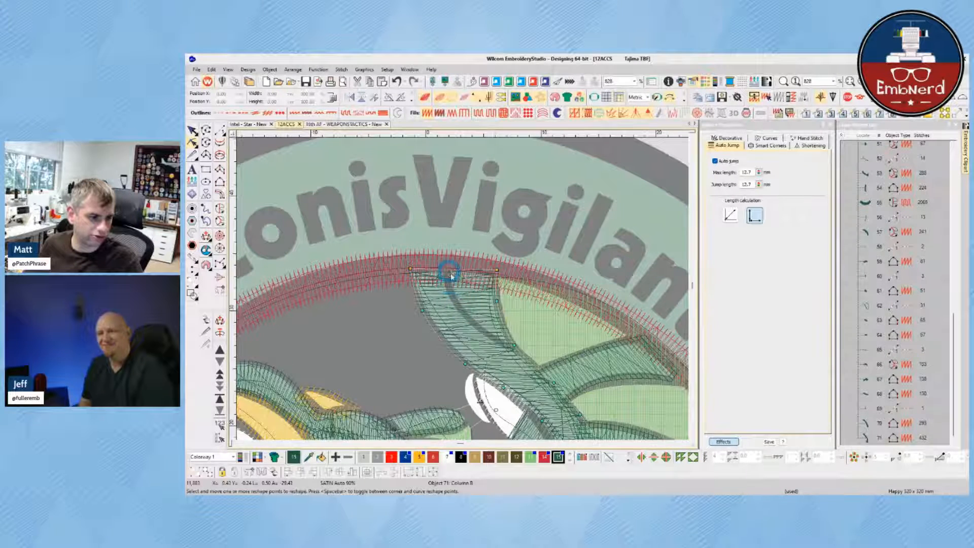
key("t")
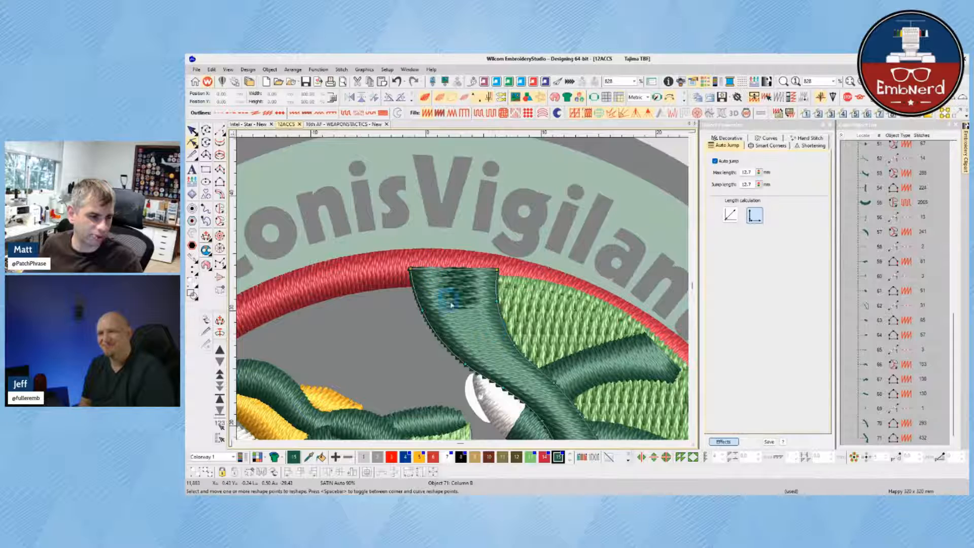
key("t")
- Move the wing arm column's stitch end point from the shoulder to its upper end beside the red border
scroll(451, 305, "down", 5)
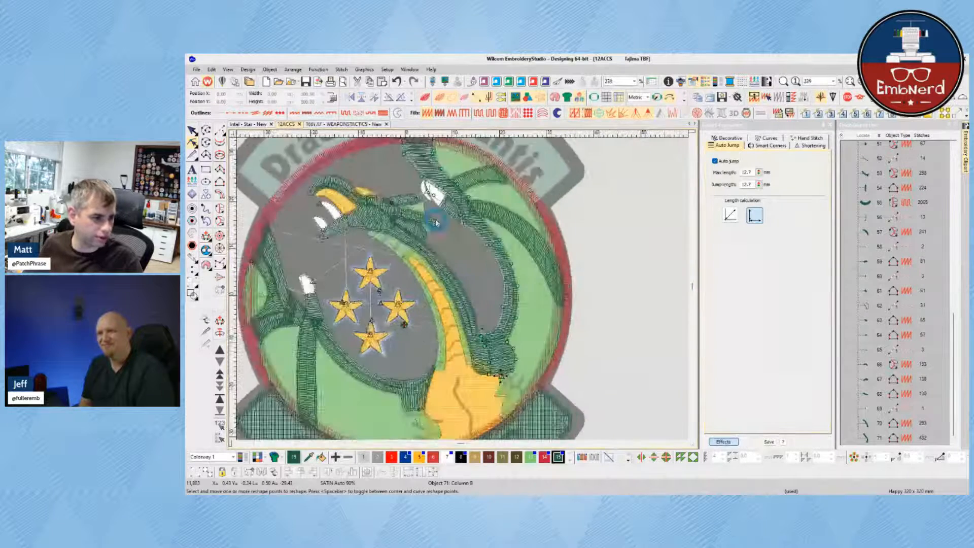
scroll(435, 222, "down", 1)
key("t")
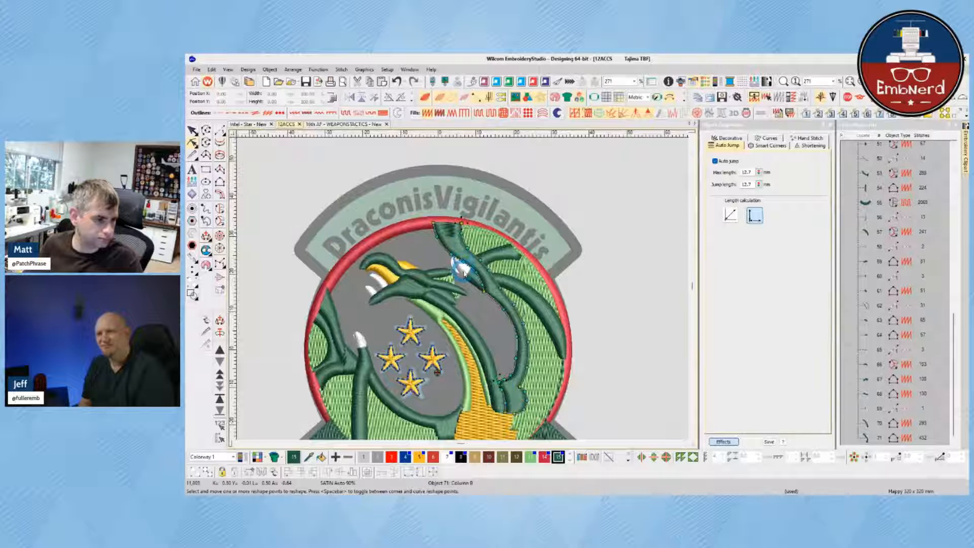
scroll(463, 267, "down", 2)
scroll(464, 291, "up", 1)
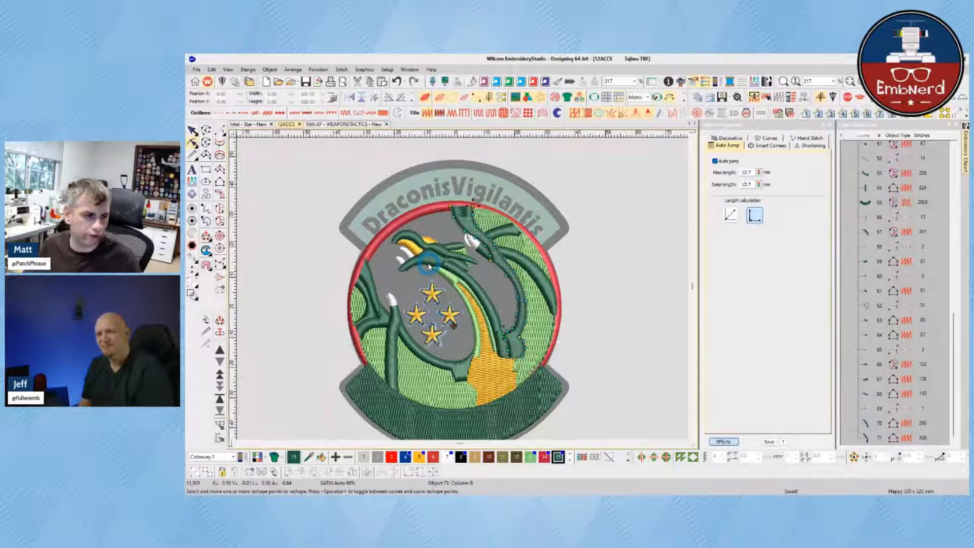
scroll(426, 165, "up", 2)
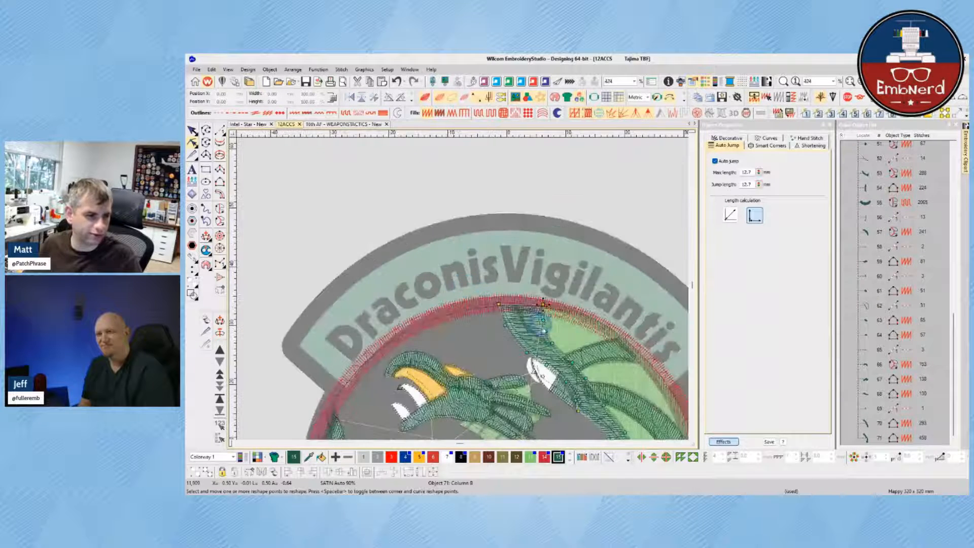
scroll(543, 325, "down", 2)
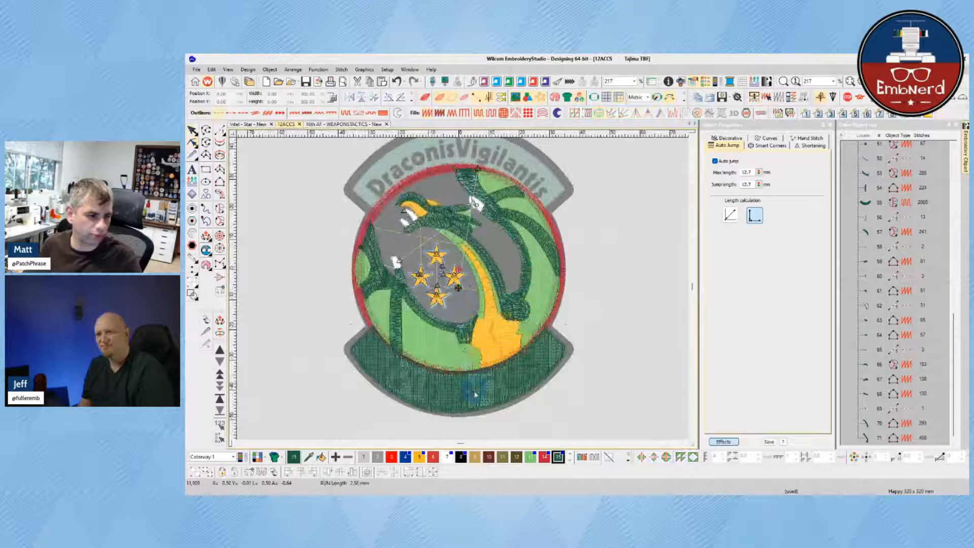
- Duplicate the lower banner fill, mirror it vertically and position the copy over the upper DraconisVigilantis banner
left_click(476, 395)
left_click(356, 96)
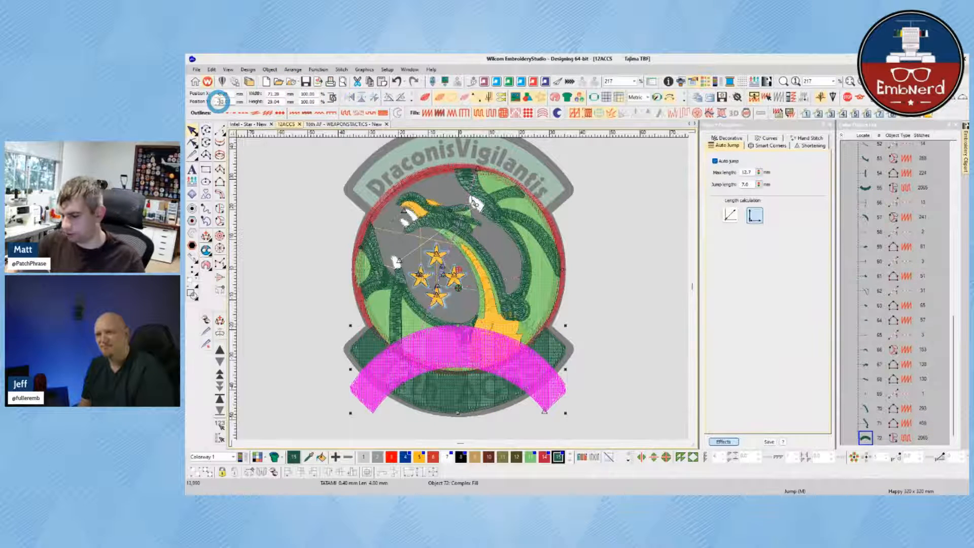
key("Return")
key("Escape")
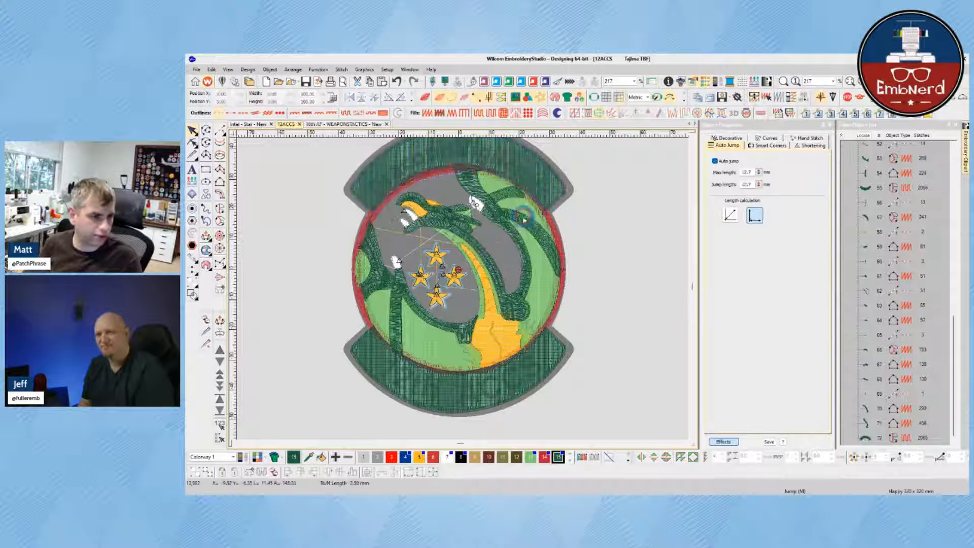
key("t")
scroll(496, 179, "up", 2)
left_click(541, 313)
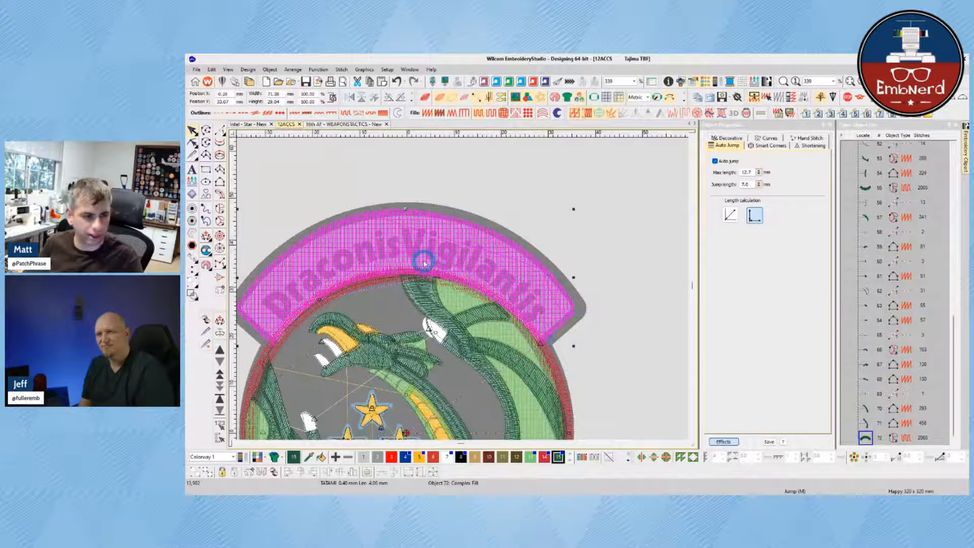
key("Escape")
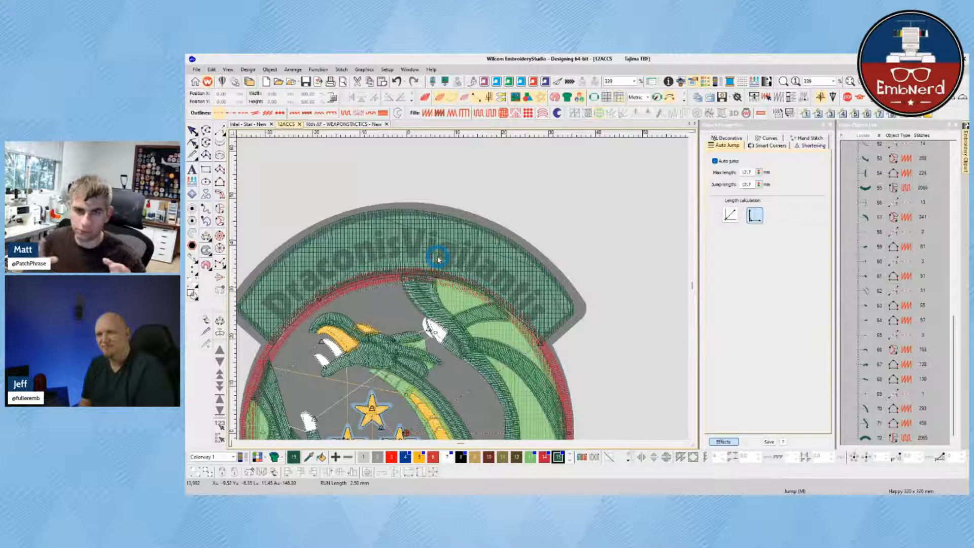
key("t")
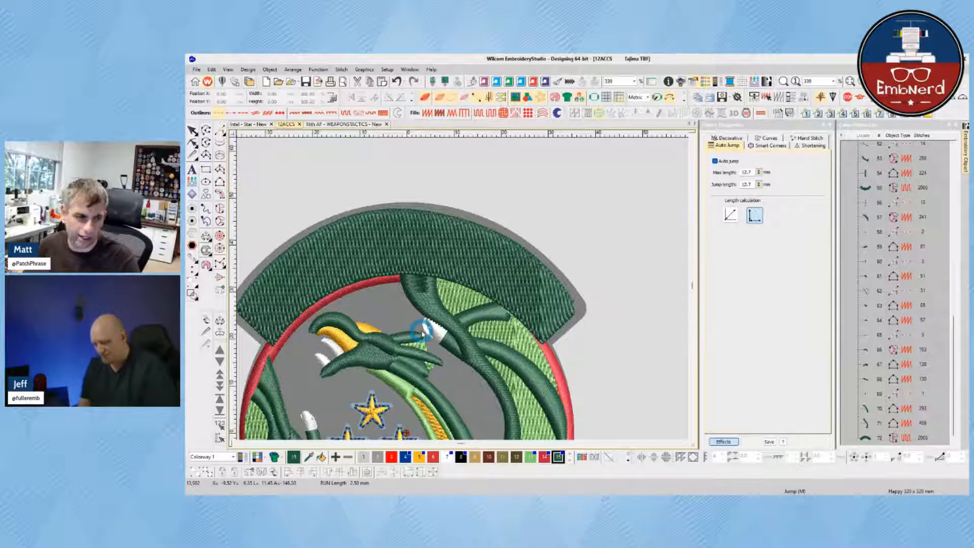
- Generate stitches for the black background fill inside the circle and review the whole patch with it
key("0")
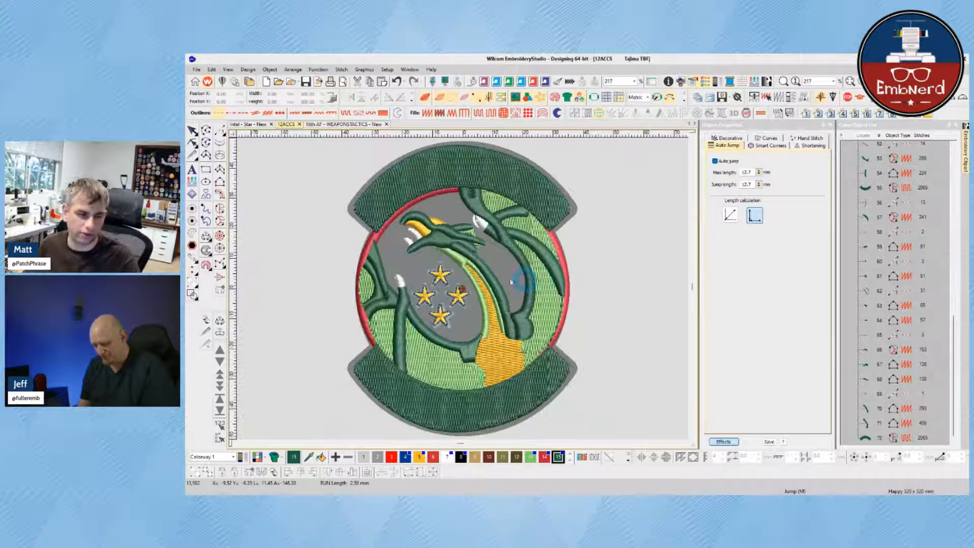
scroll(896, 230, "up", 3)
left_click_drag(953, 265, 951, 149)
left_click(868, 186)
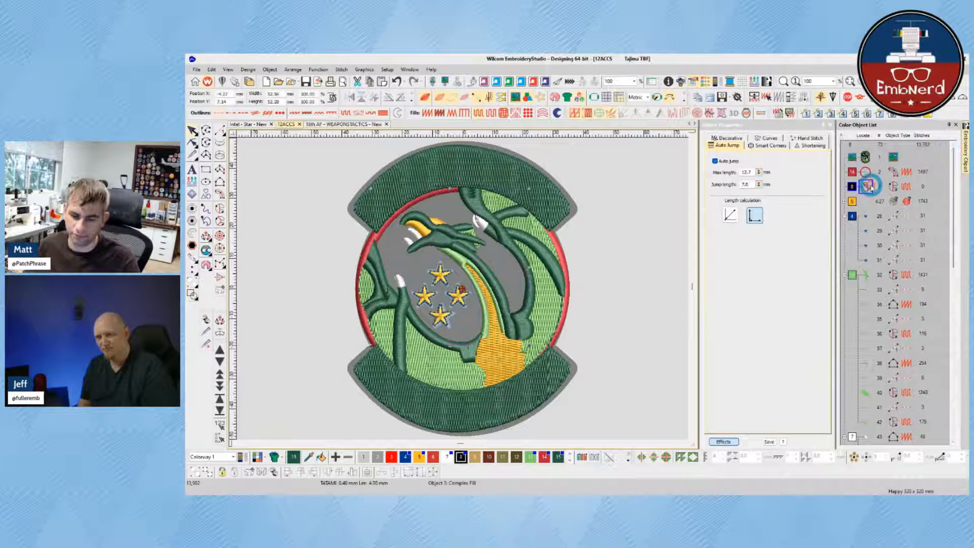
key("g")
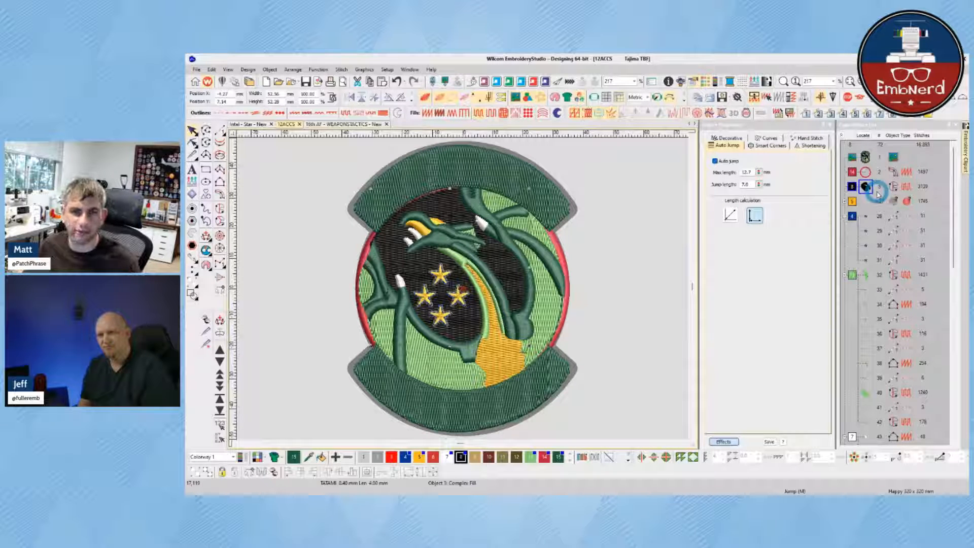
left_click(652, 246)
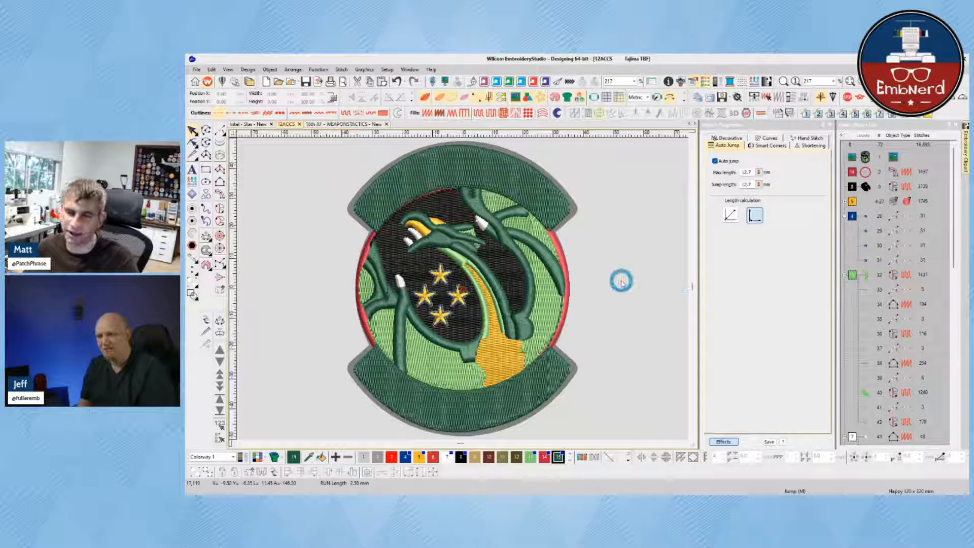
scroll(490, 263, "up", 1)
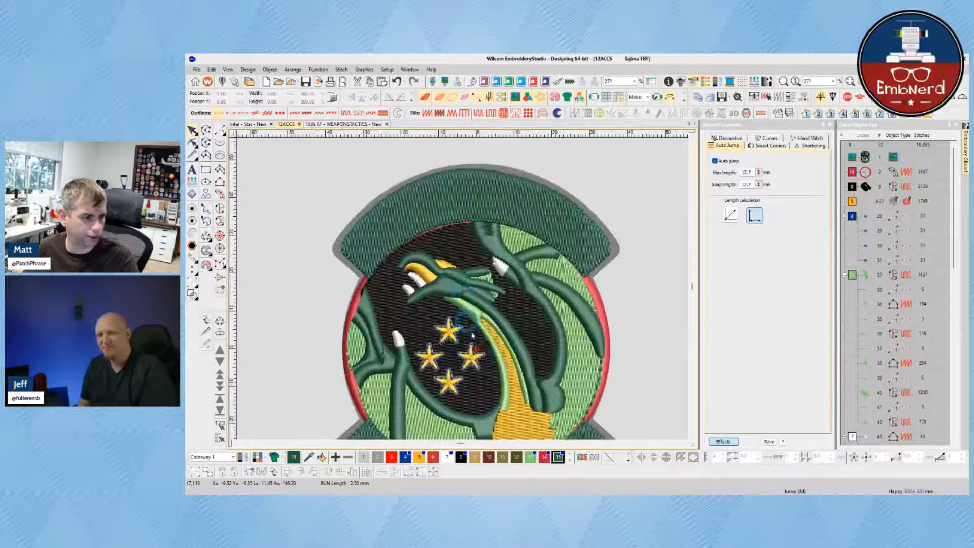
scroll(466, 275, "down", 2)
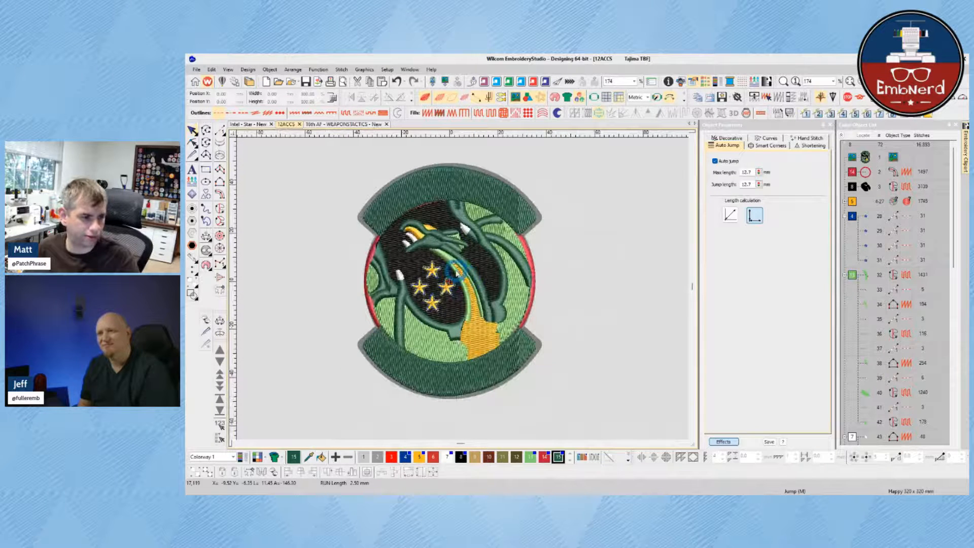
key("t")
key("t")
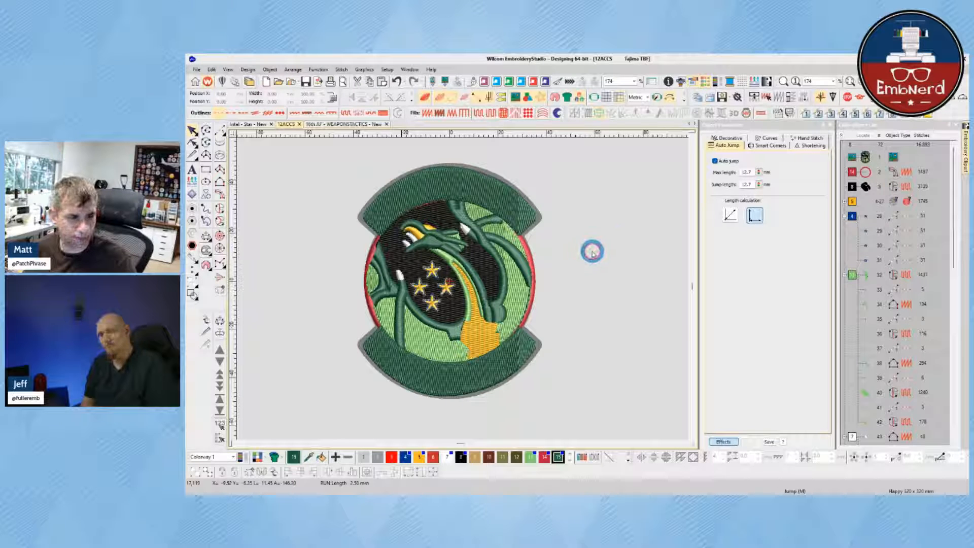
- Remove the generated stitches from the black background fill and deselect it
left_click(865, 186)
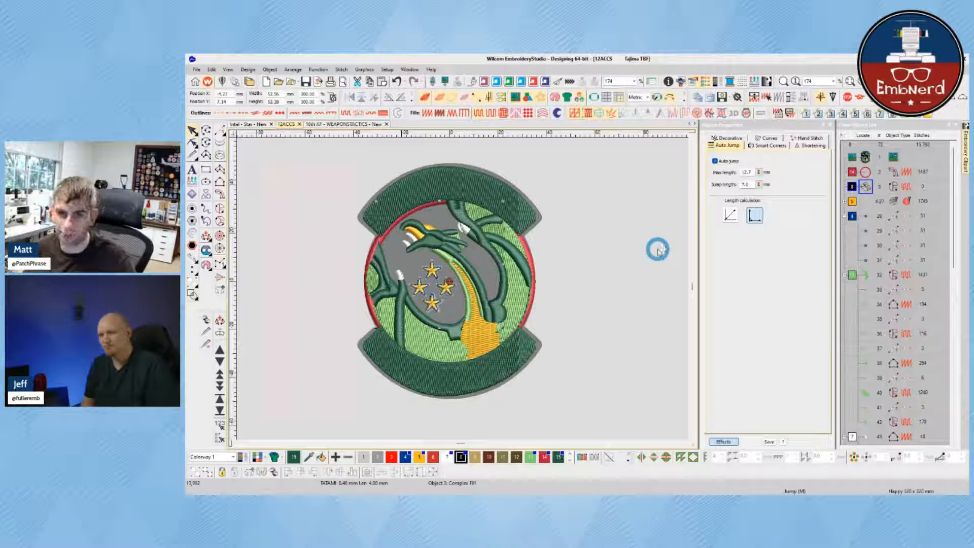
left_click(662, 290)
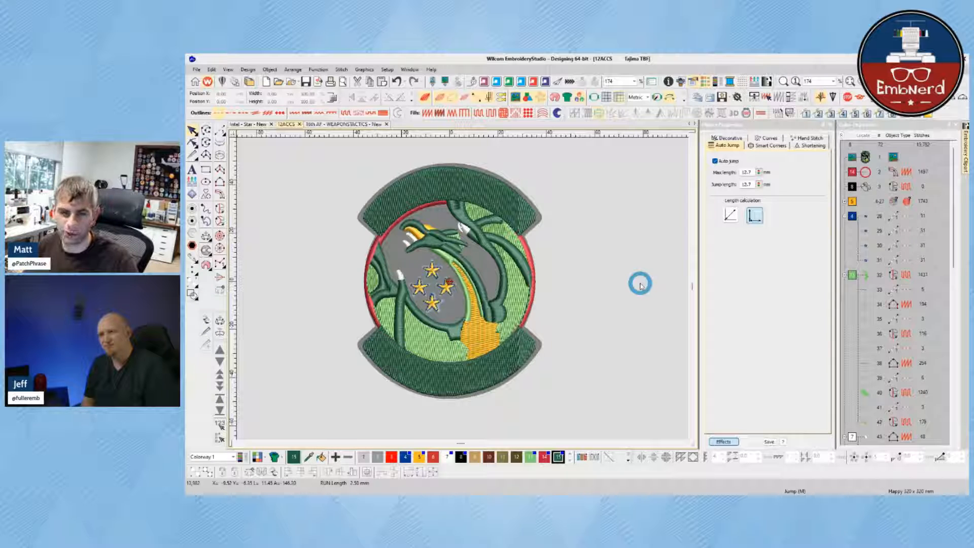
left_click(640, 286)
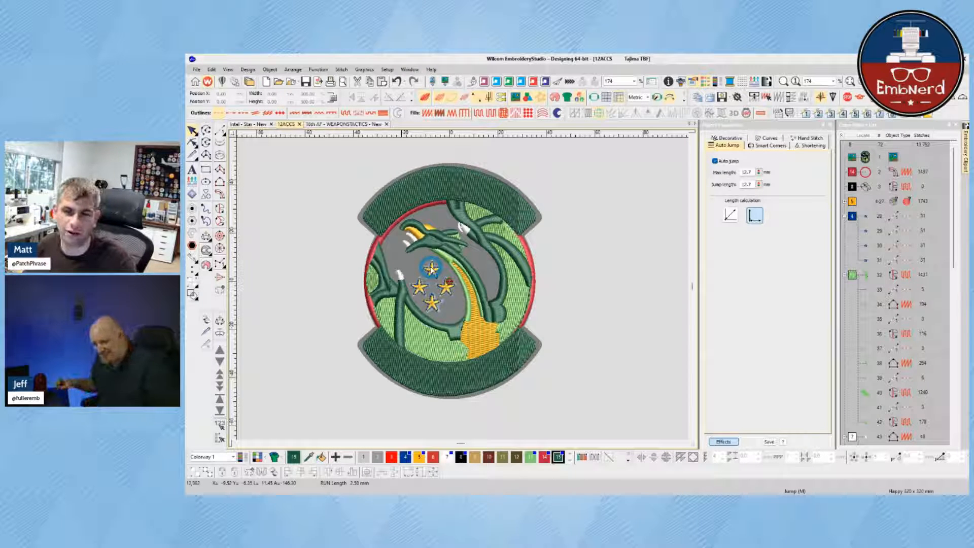
- Examine the left wing's dark green satin columns and their outline points one after another
key("s")
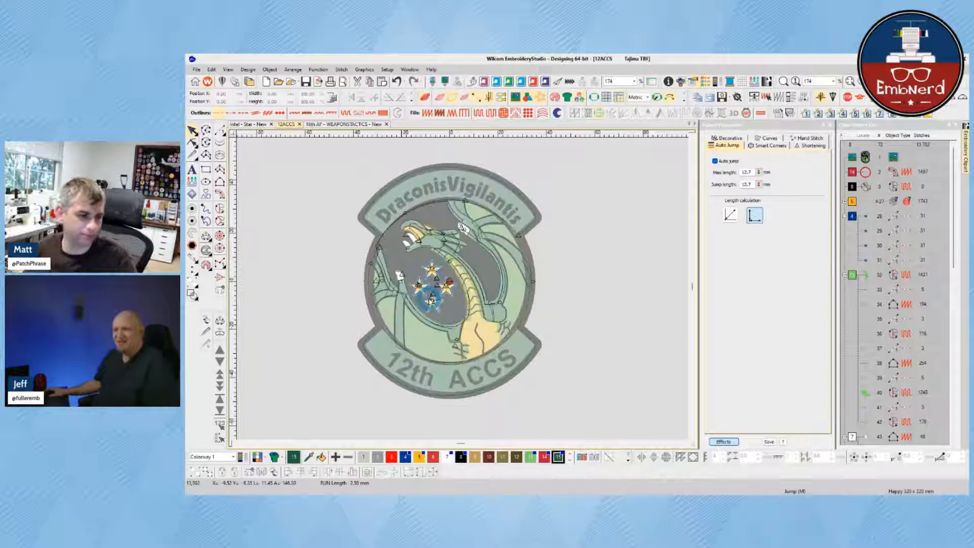
scroll(433, 300, "up", 5)
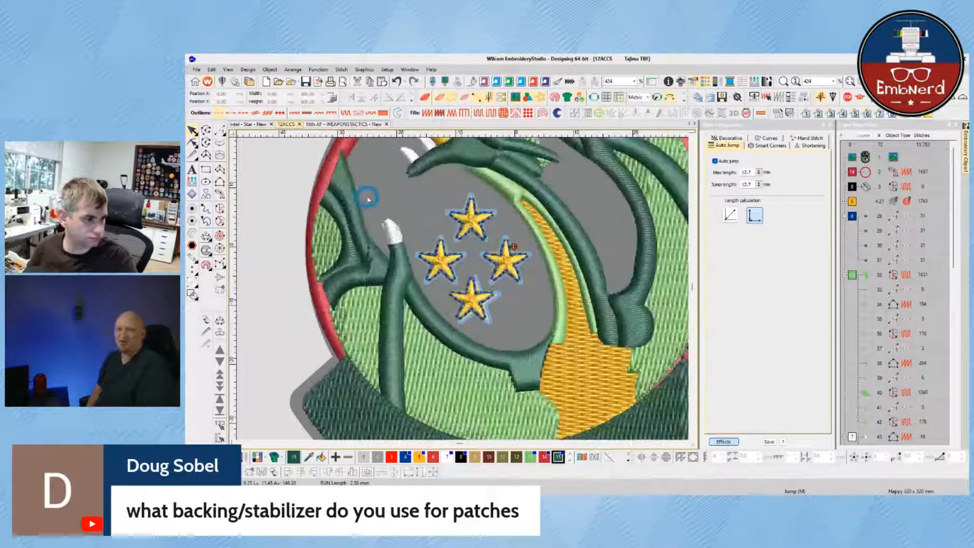
key("t")
left_click(343, 215)
key("h")
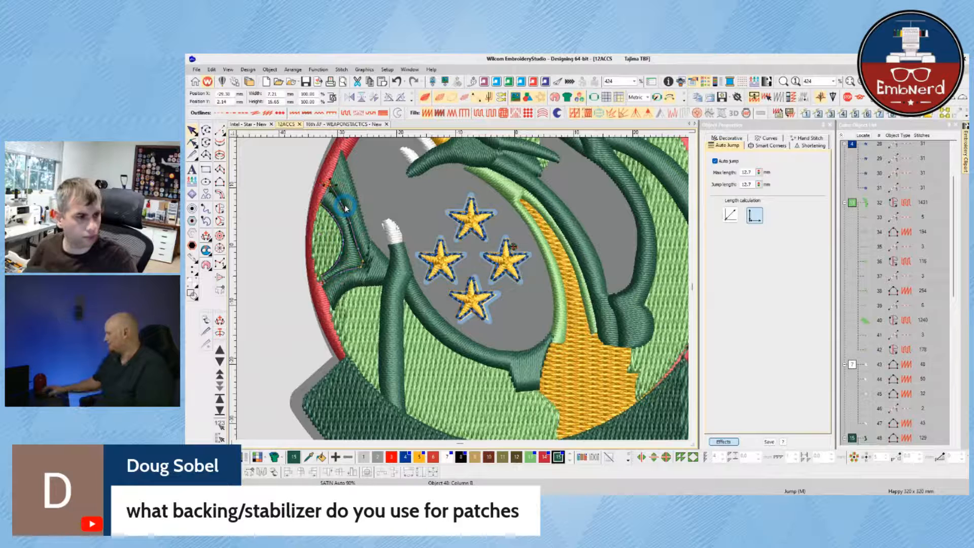
key("Tab")
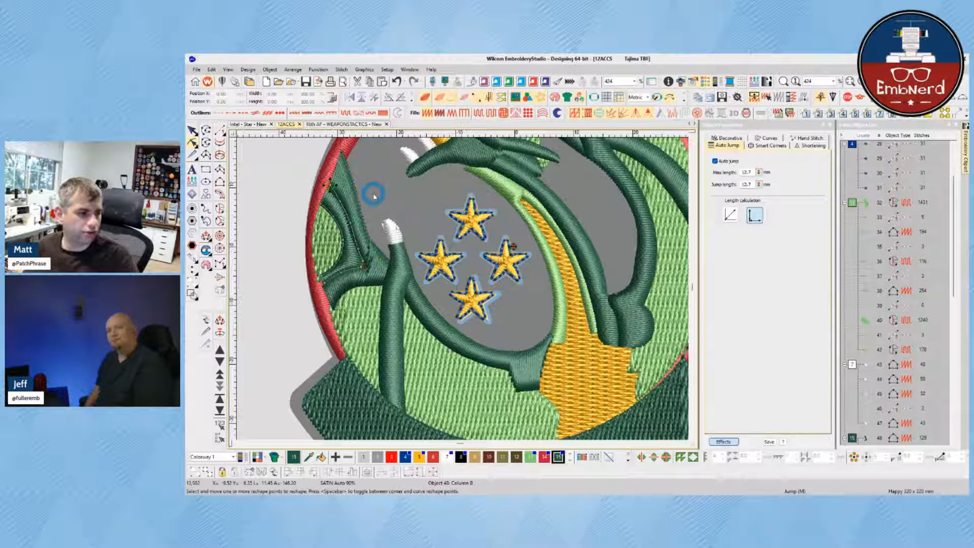
key("Tab")
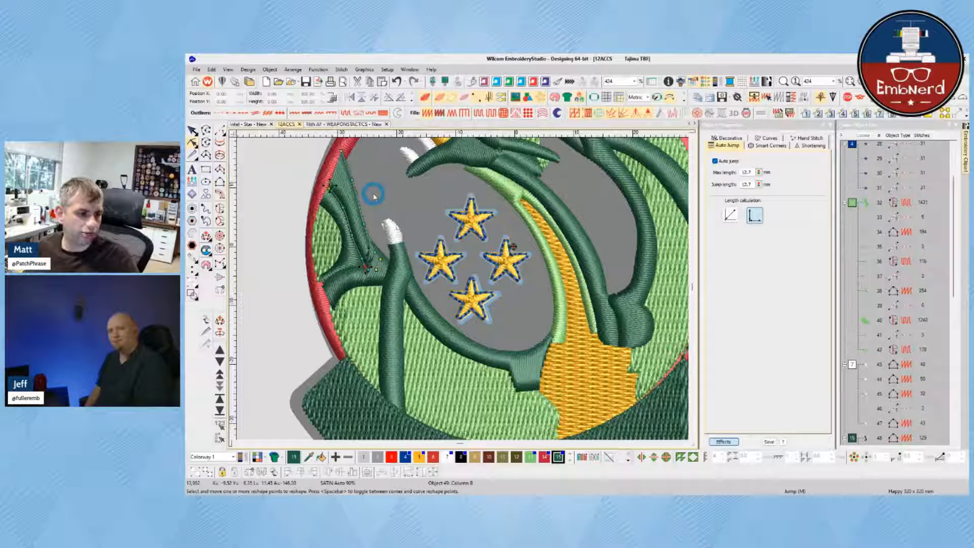
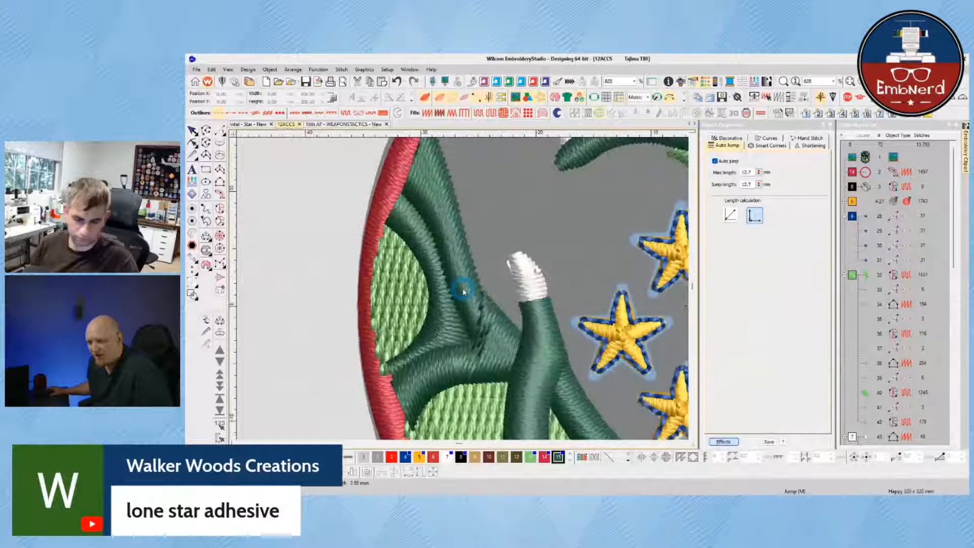
key("t")
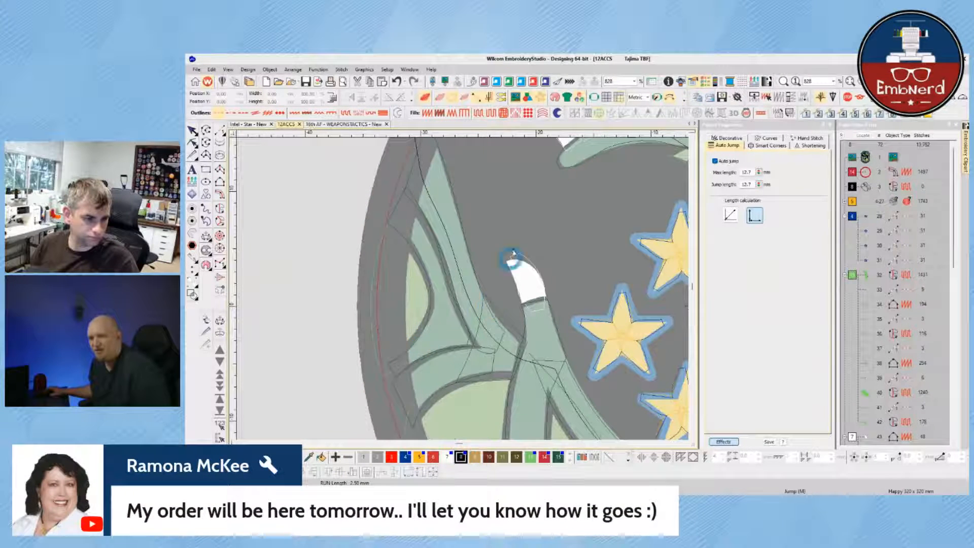
scroll(463, 290, "down", 5)
key("t")
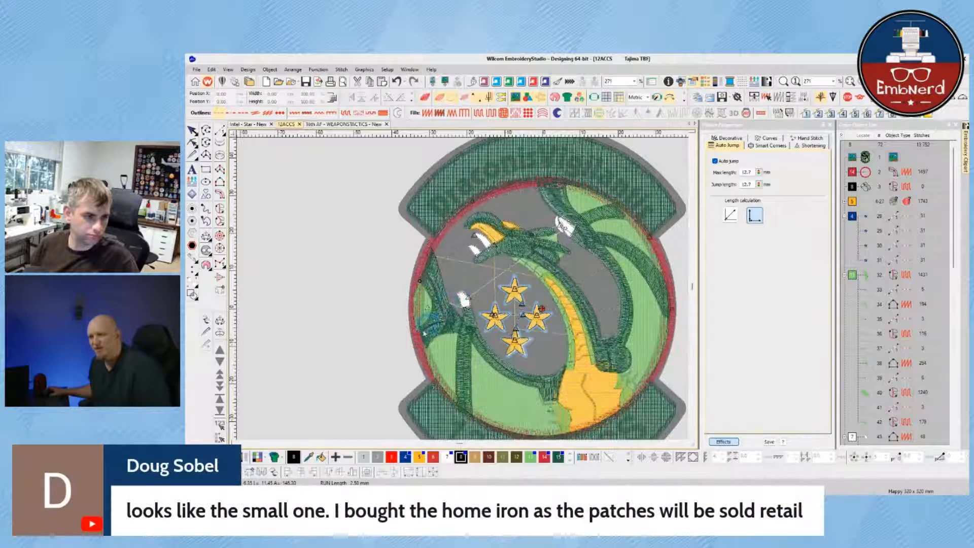
key("m")
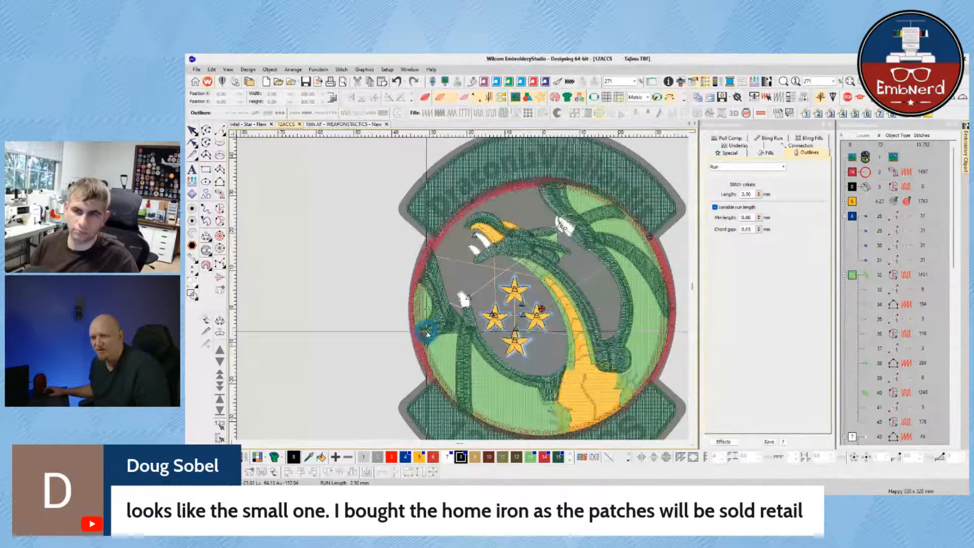
scroll(434, 351, "up", 6)
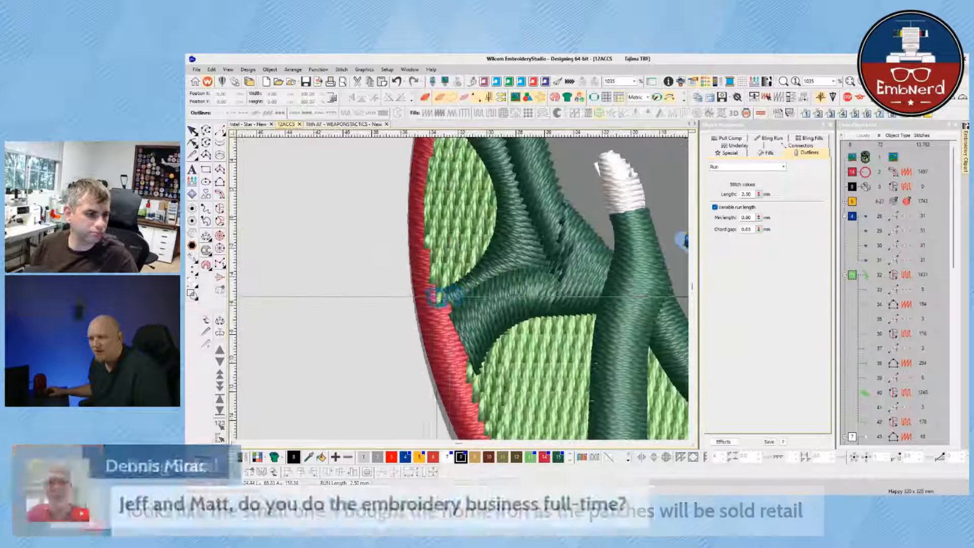
right_click(478, 275)
right_click(499, 225)
right_click(476, 237)
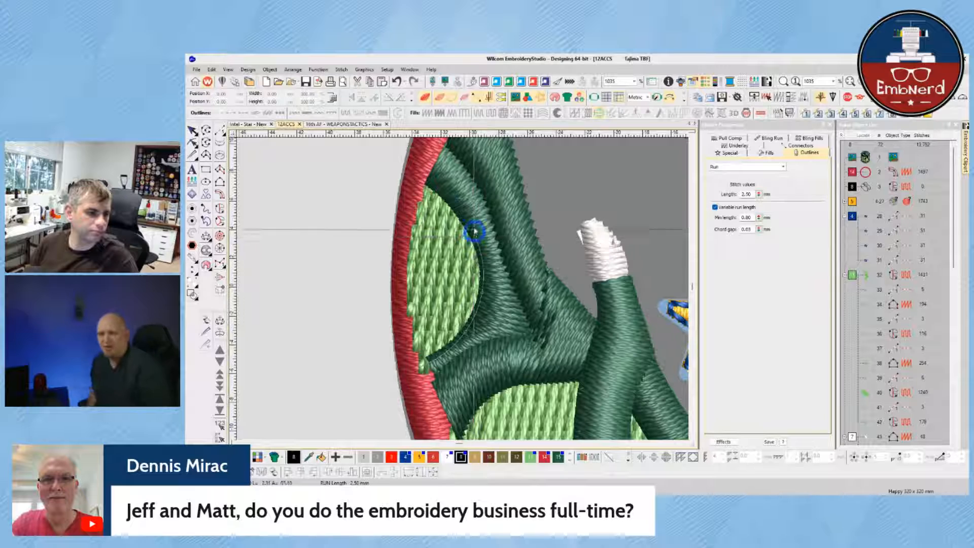
key("t")
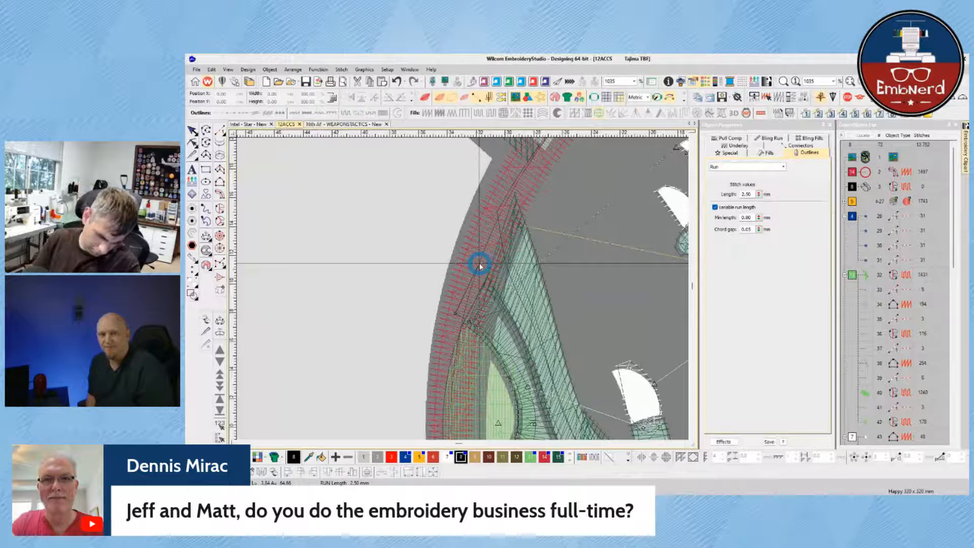
key("Escape")
- Digitize a black run from the red border along the fold between the left wing's dark green satins and convert it to Triple Run
scroll(501, 339, "down", 4)
scroll(466, 299, "up", 3)
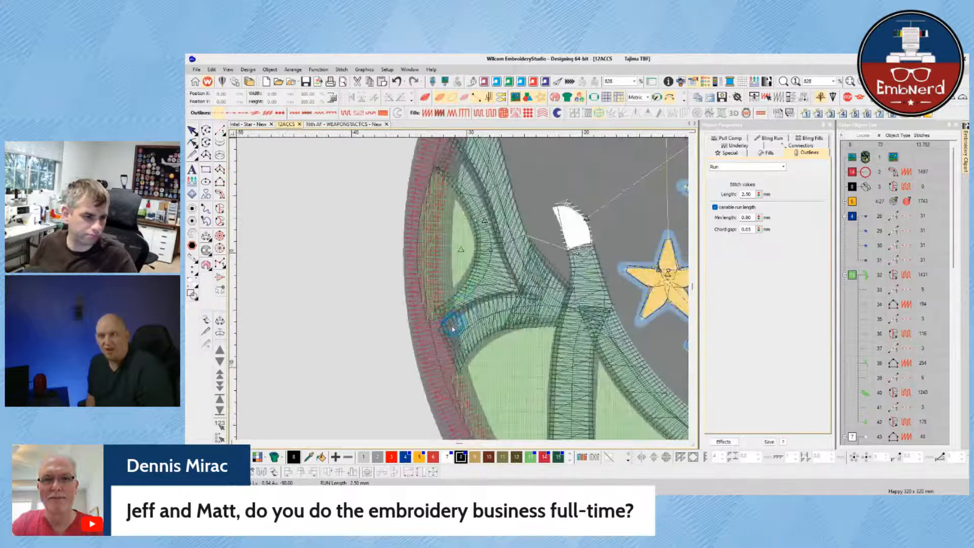
left_click(442, 333)
left_click(483, 299)
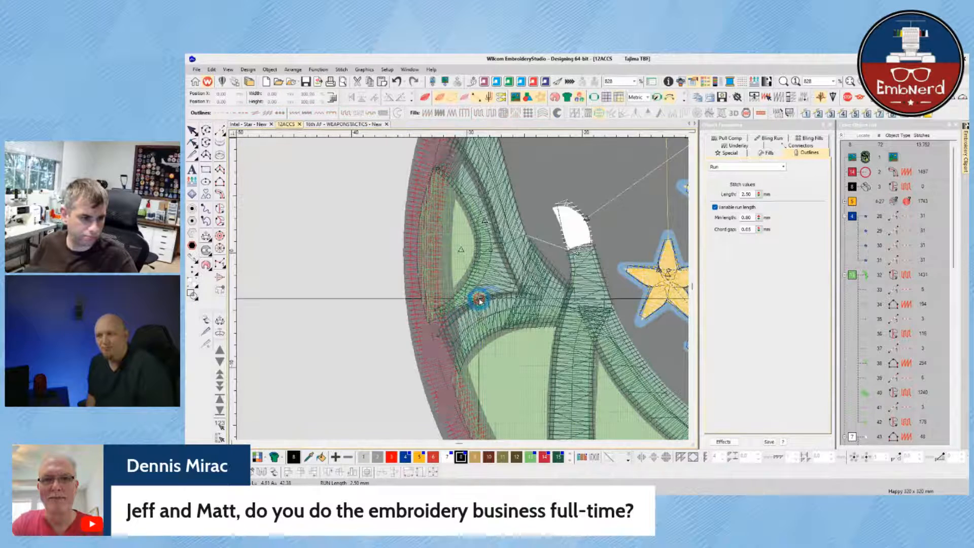
left_click(522, 293)
left_click(501, 228)
scroll(500, 228, "up", 3)
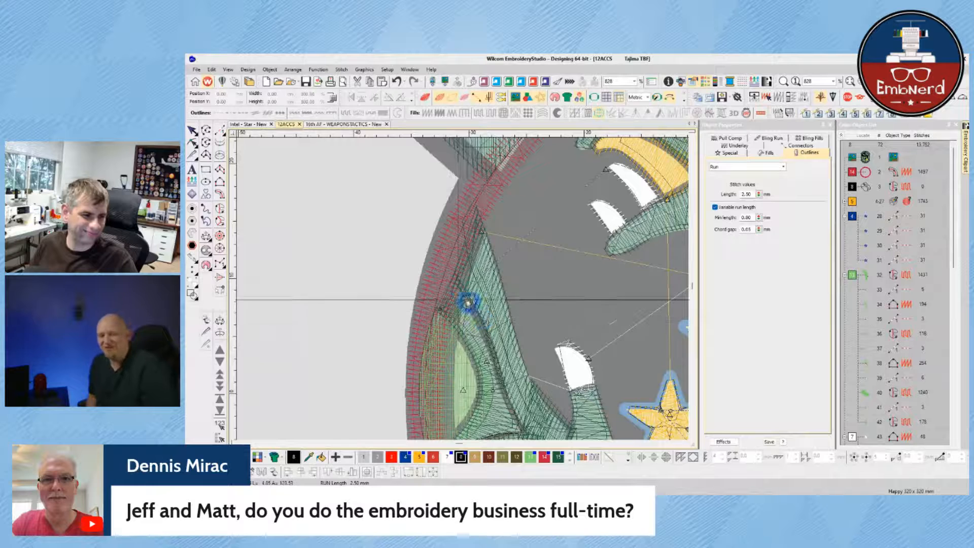
key("Return")
key("Escape")
key("t")
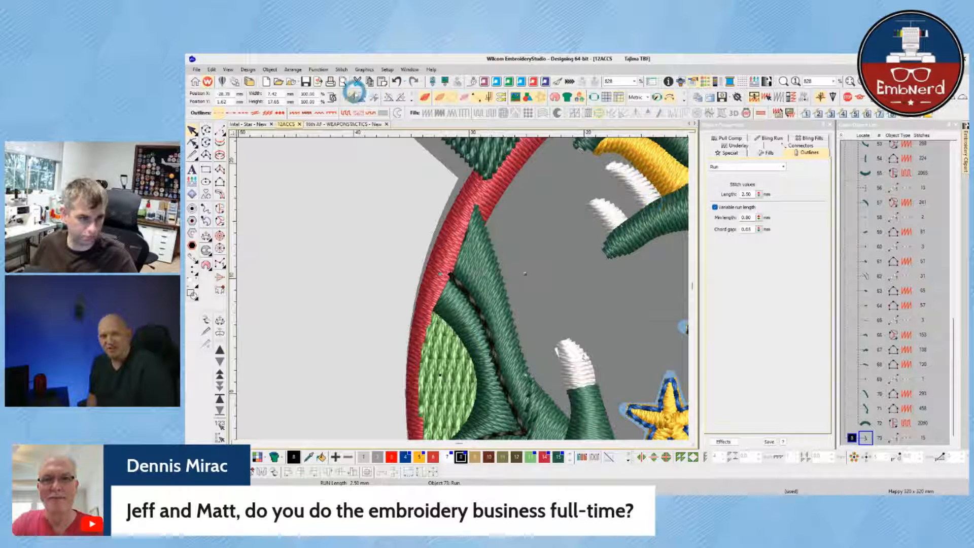
left_click(241, 115)
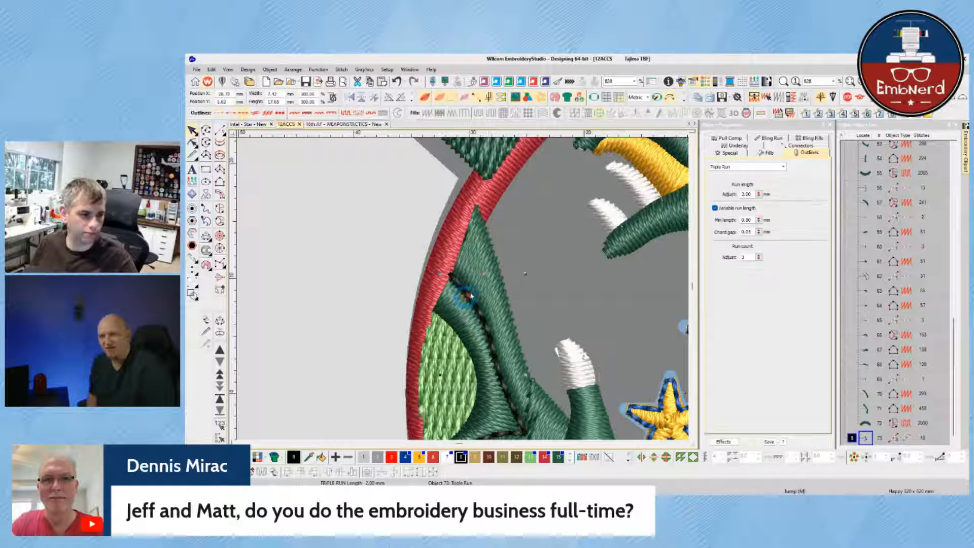
- Digitize a short black run from the upper end of the wing fold along the red border to the wing tip
key("m")
left_click(449, 270)
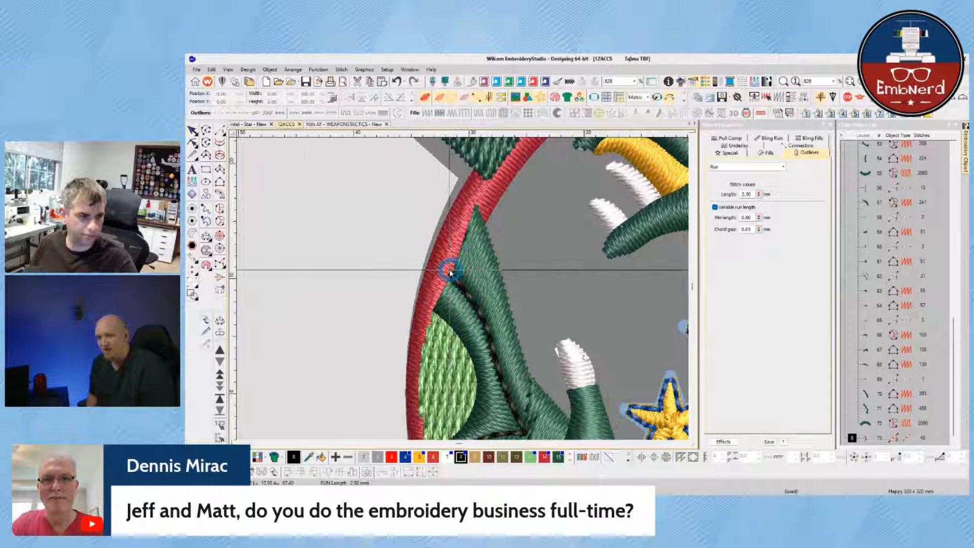
key("t")
left_click(477, 204)
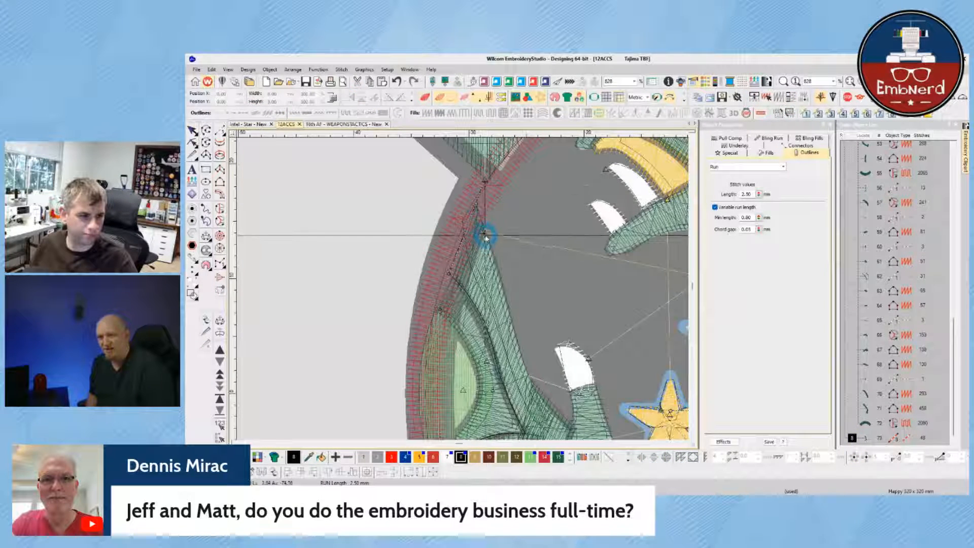
key("Return")
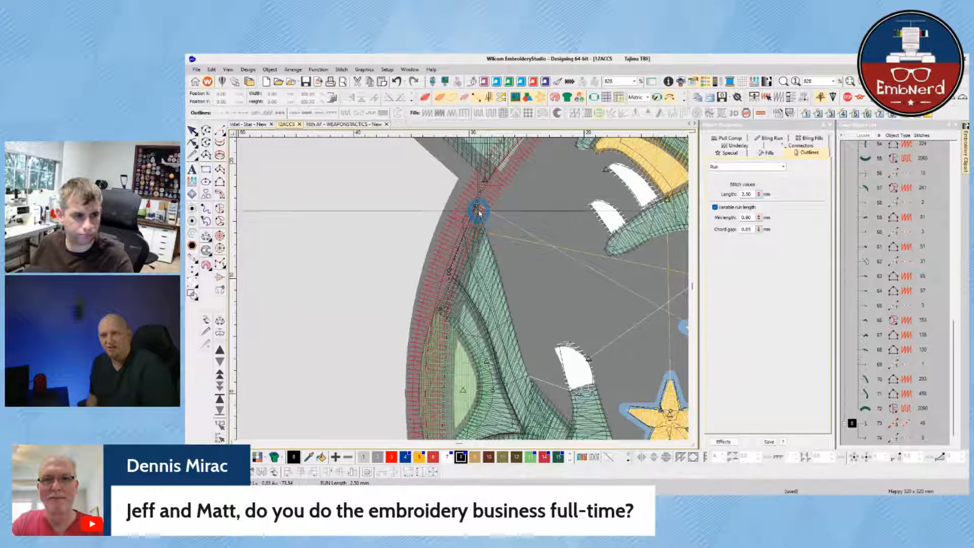
- Digitize a black run down the left wing's outer edge from the tip to the clawed arm, adjust its curve, and convert it to Triple Run
left_click(477, 204)
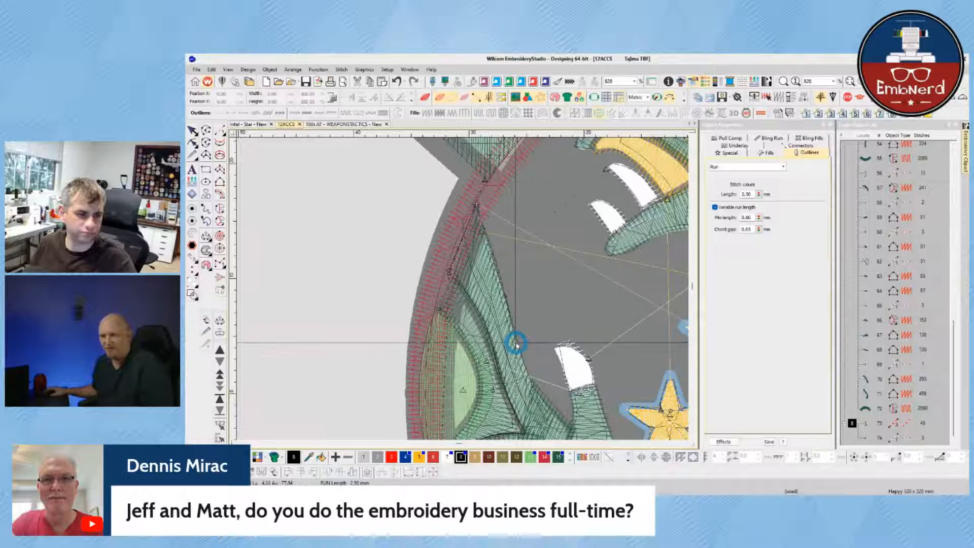
left_click_drag(516, 344, 352, 134)
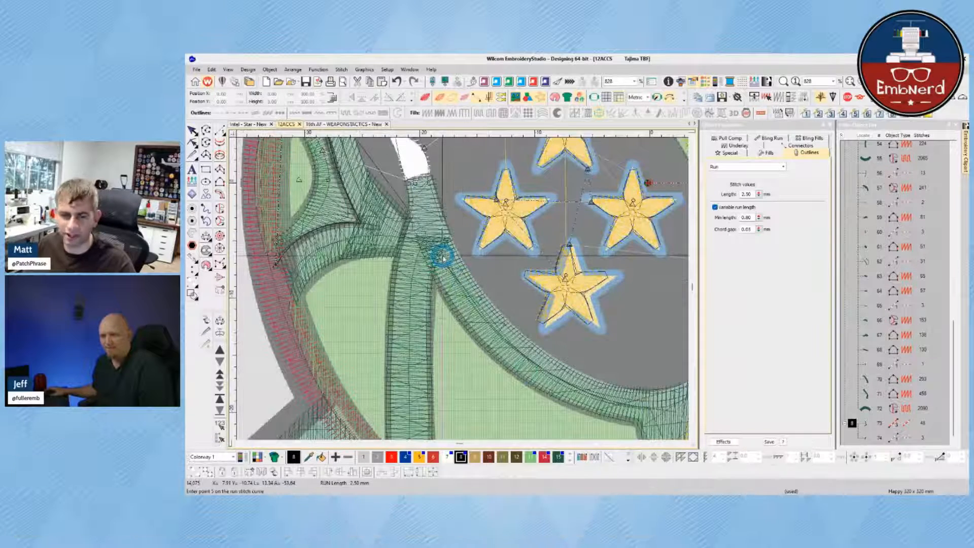
left_click_drag(443, 258, 465, 286)
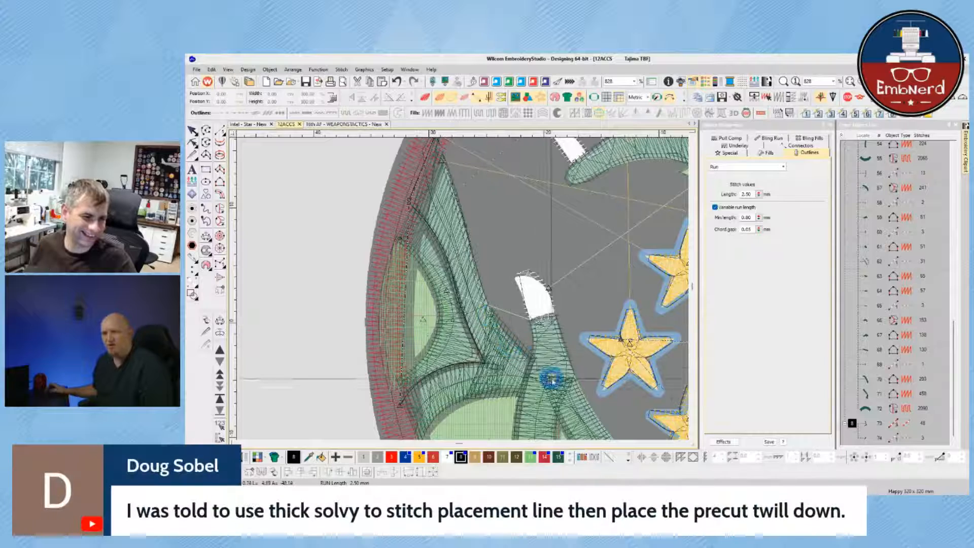
left_click(534, 359)
key("Return")
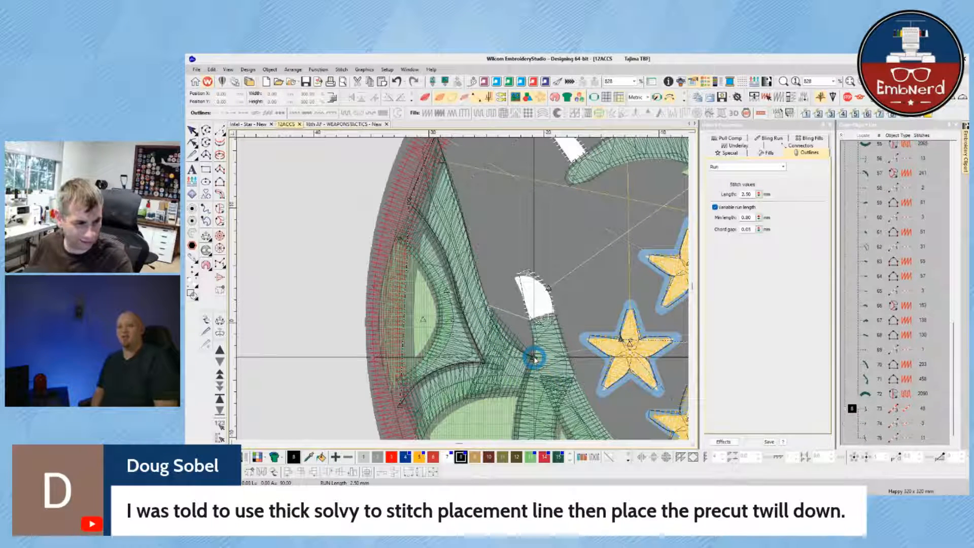
key("t")
left_click(537, 344)
left_click_drag(491, 320, 493, 316)
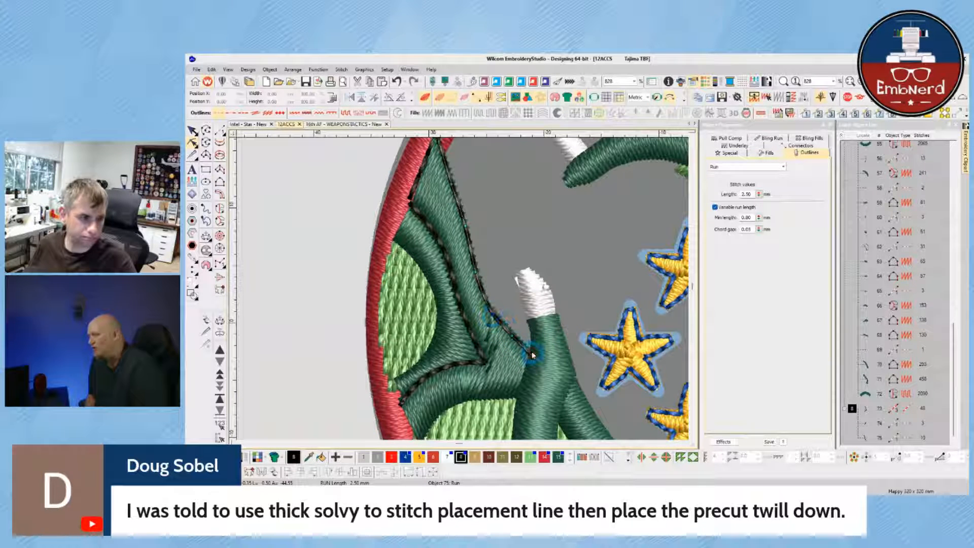
left_click(244, 112)
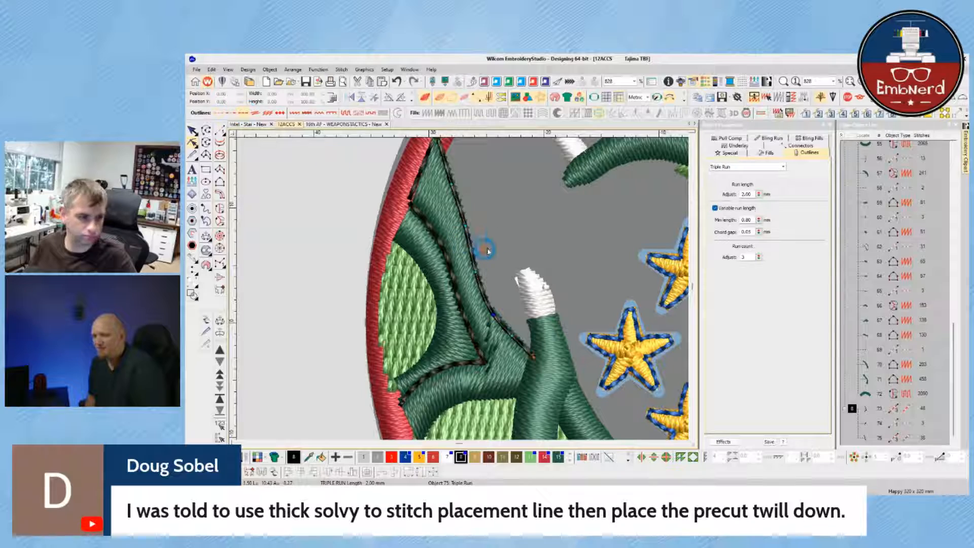
- Digitize a black run up the left edge of the clawed arm column from the lower banner to the wing junction
scroll(524, 325, "down", 1)
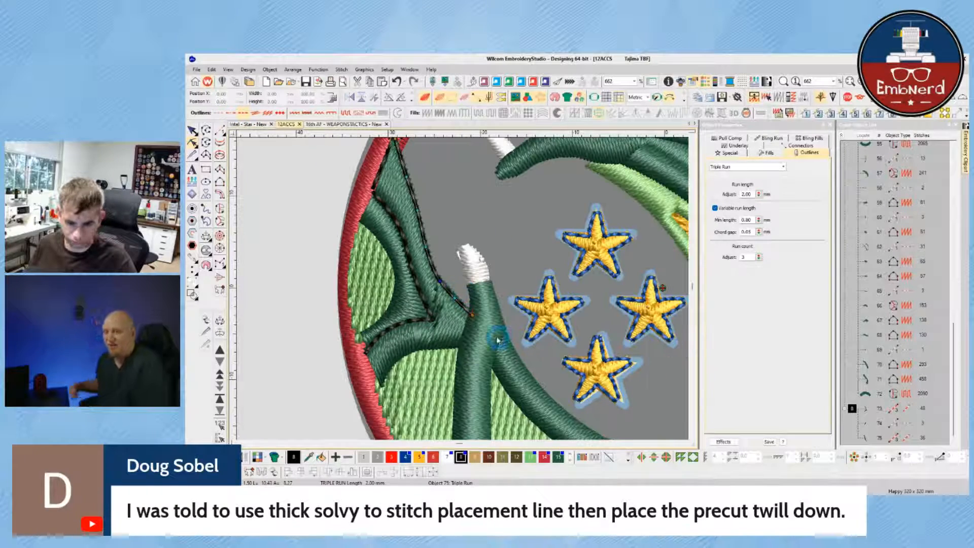
key("h")
scroll(463, 290, "up", 2)
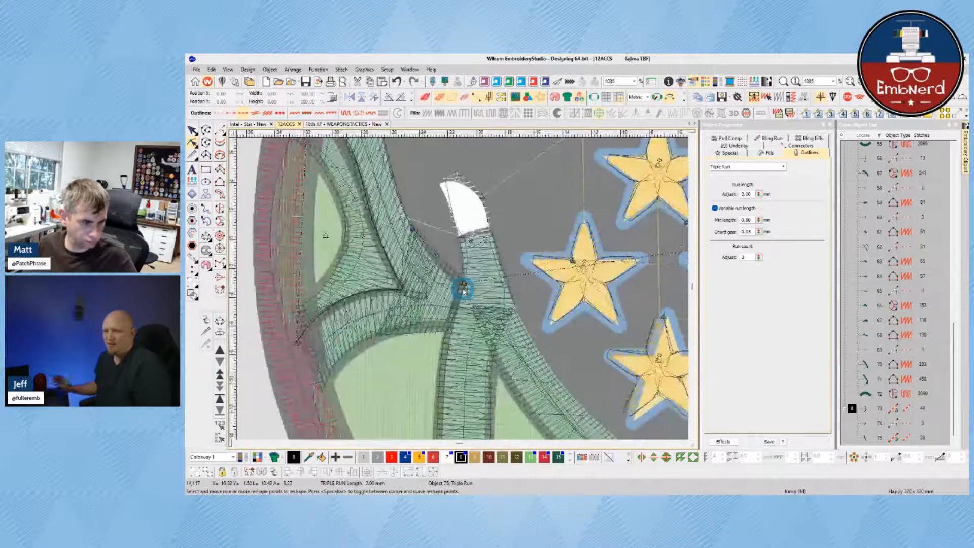
scroll(464, 291, "down", 2)
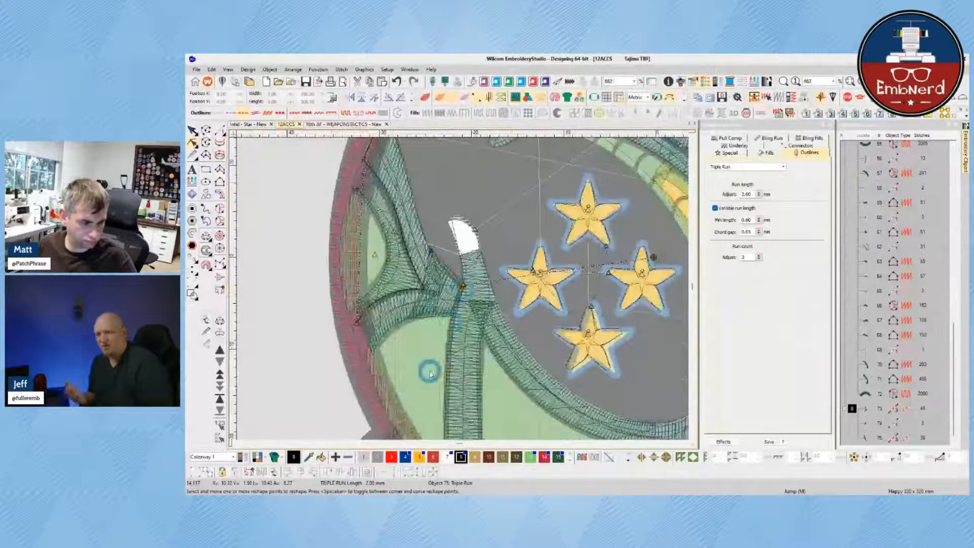
scroll(464, 279, "up", 1)
key("space")
left_click(506, 181)
left_click(492, 218)
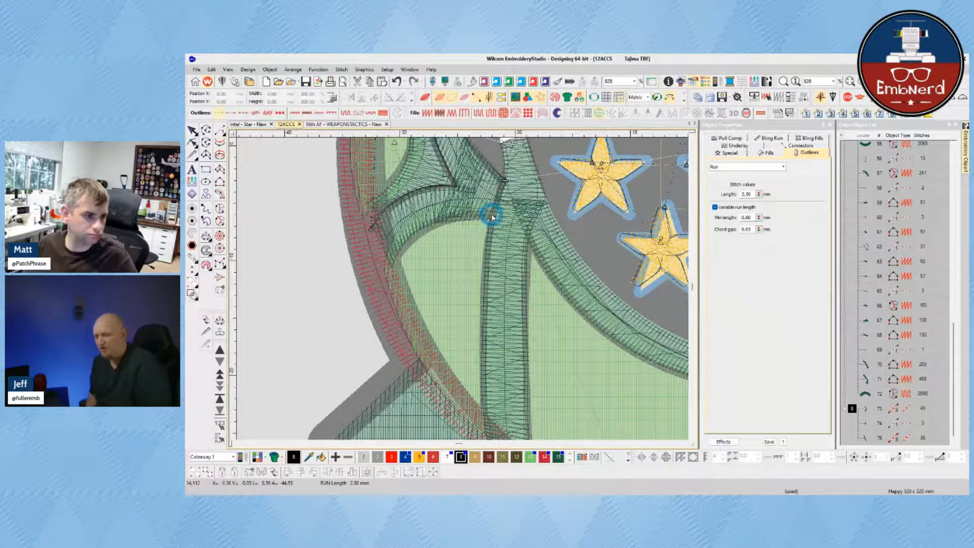
key("space")
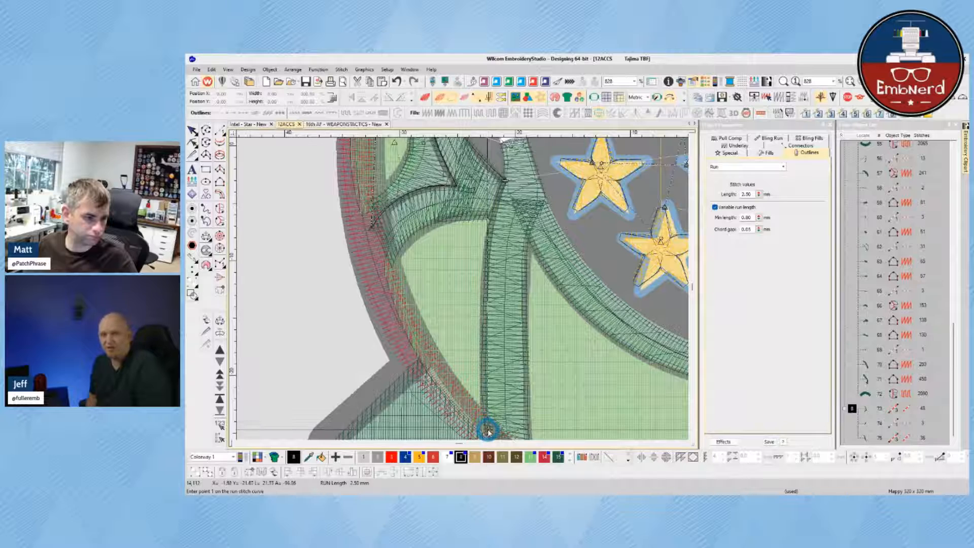
left_click(489, 368)
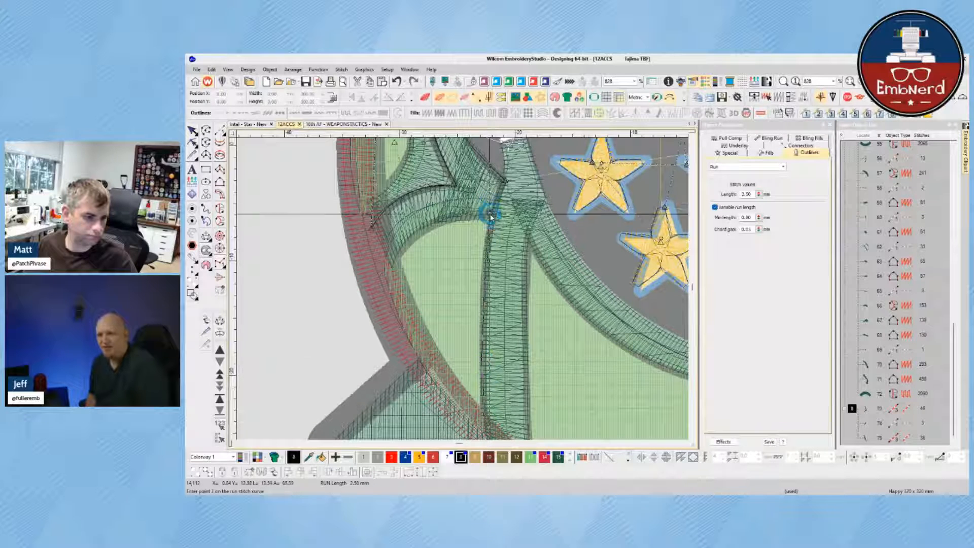
right_click(490, 229)
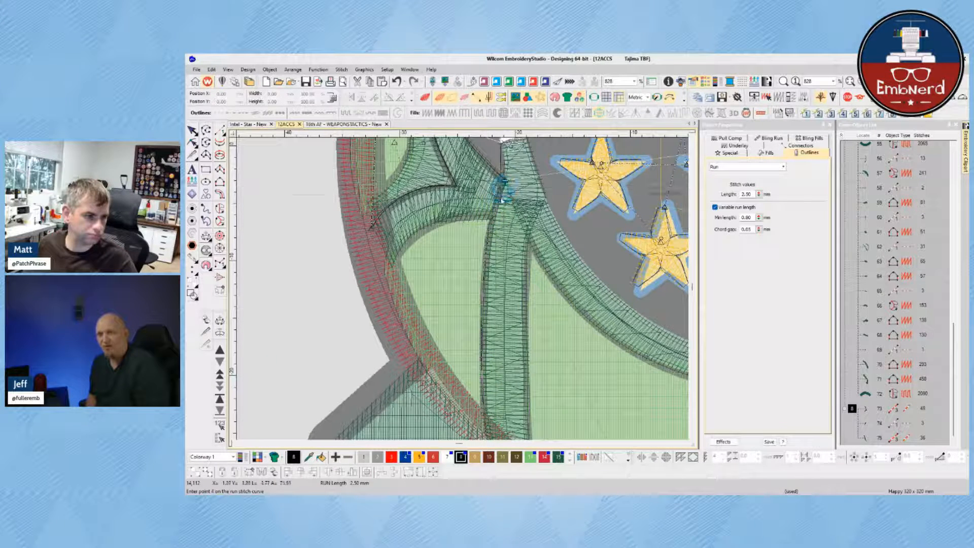
key("Return")
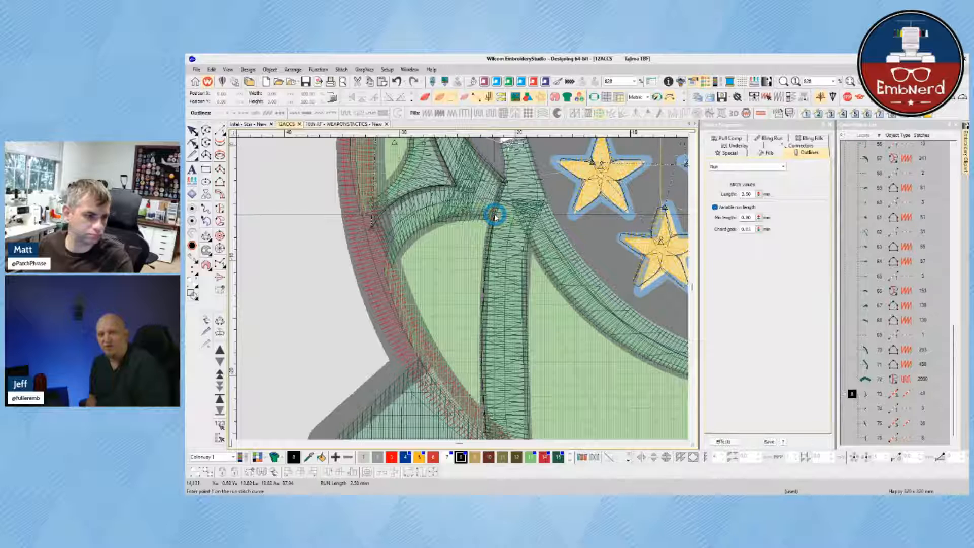
- Digitize a short black run from the outer wing edge's lower end down the arm column to the wing's lower edge
left_click(504, 184)
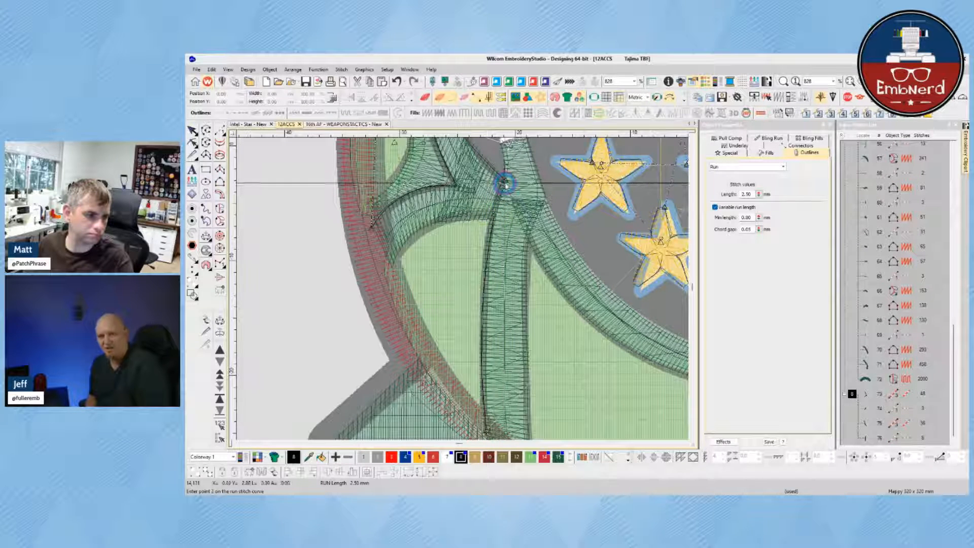
left_click(499, 201)
left_click(492, 217)
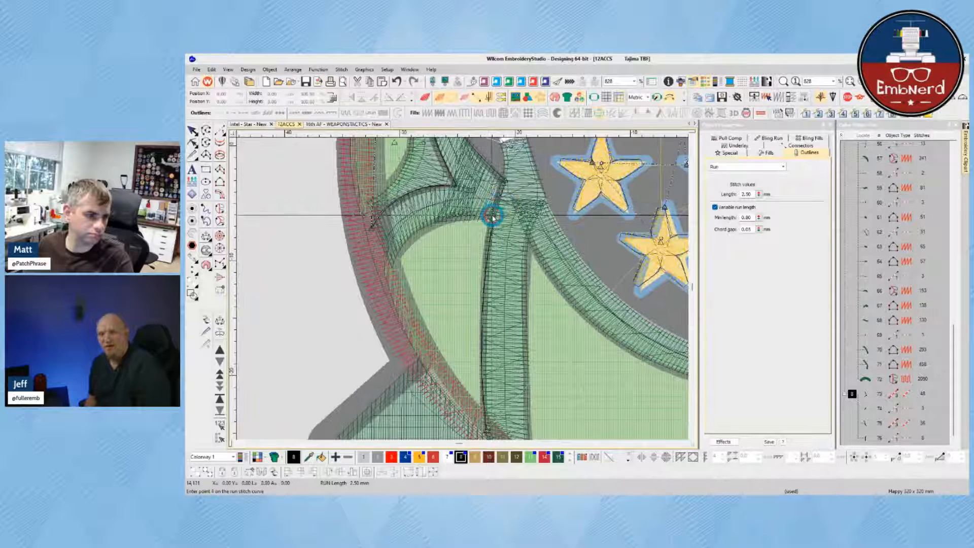
key("Return")
- Digitize a black run along the left wing's lower edge to the red border, plus a short run up the border to the wing fold
left_click(464, 216)
left_click(464, 217)
left_click(425, 226)
left_click(393, 264)
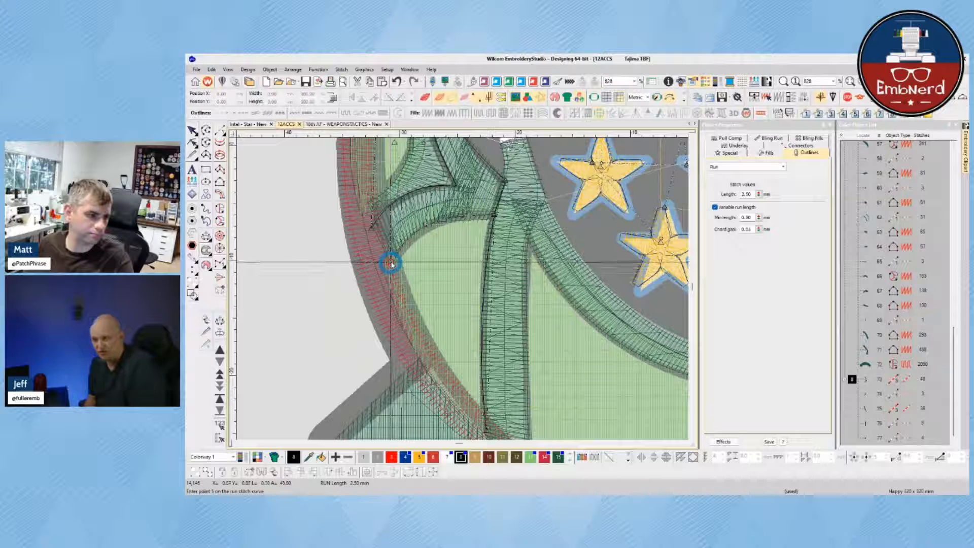
key("Return")
left_click(391, 264)
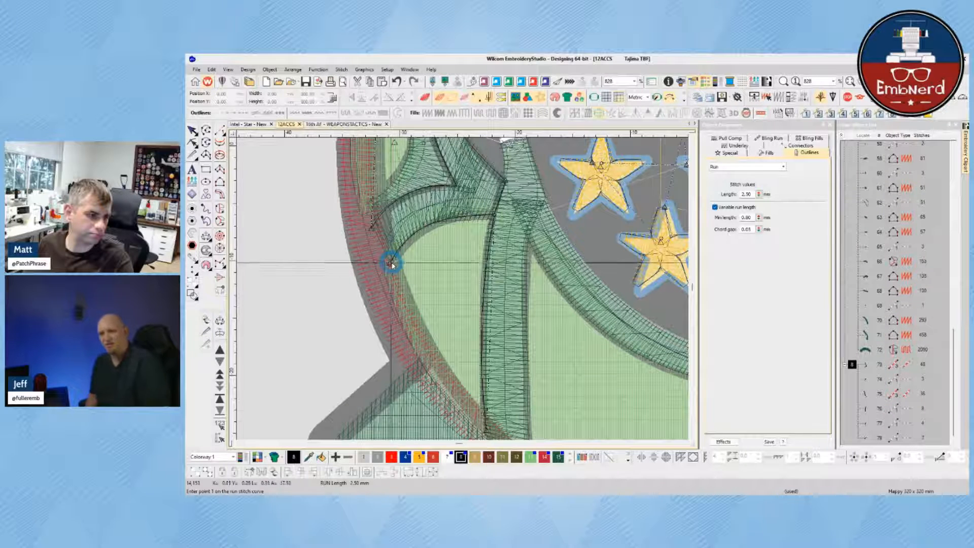
left_click(373, 232)
key("Return")
key("Escape")
- Convert the wing's lower-edge run and the arm column's left-edge run to Triple Run
left_click(408, 238)
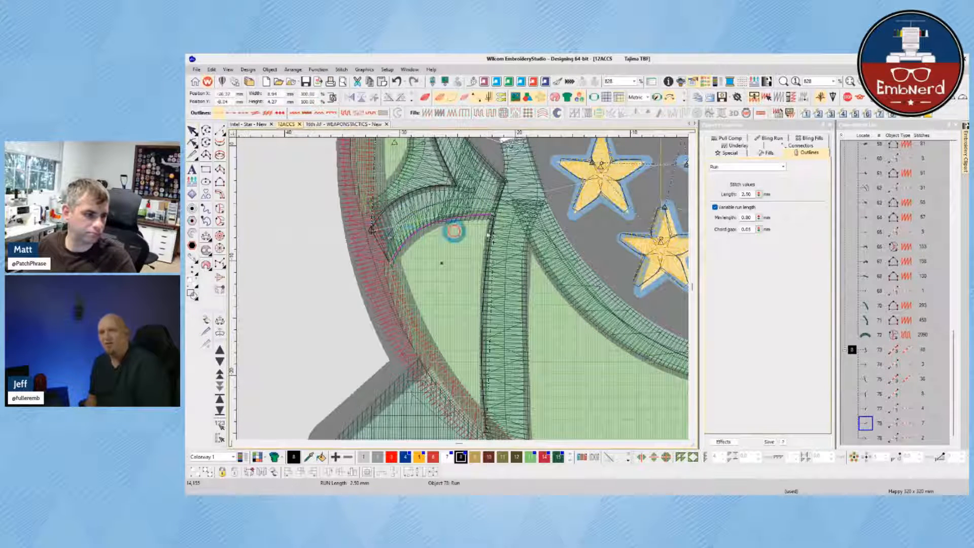
left_click(488, 253, "ctrl")
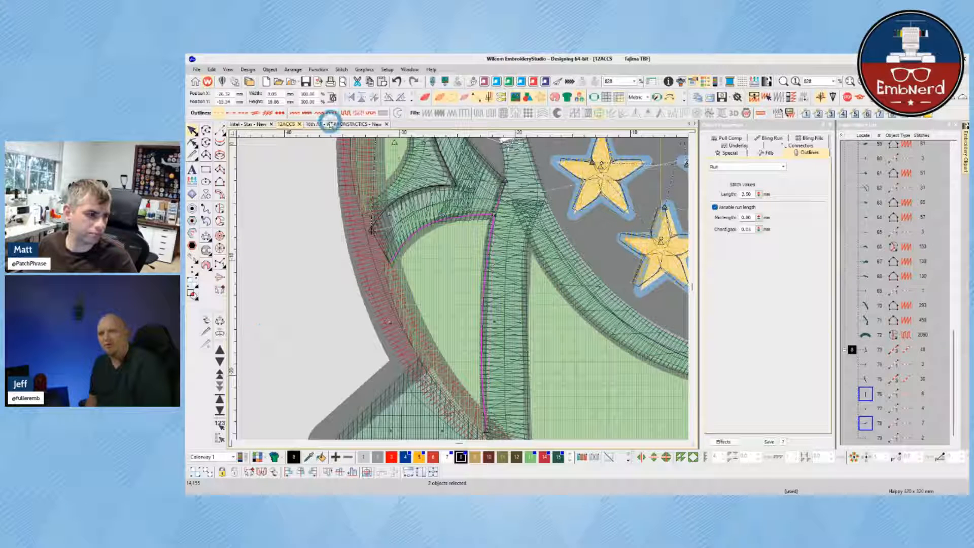
left_click(243, 112)
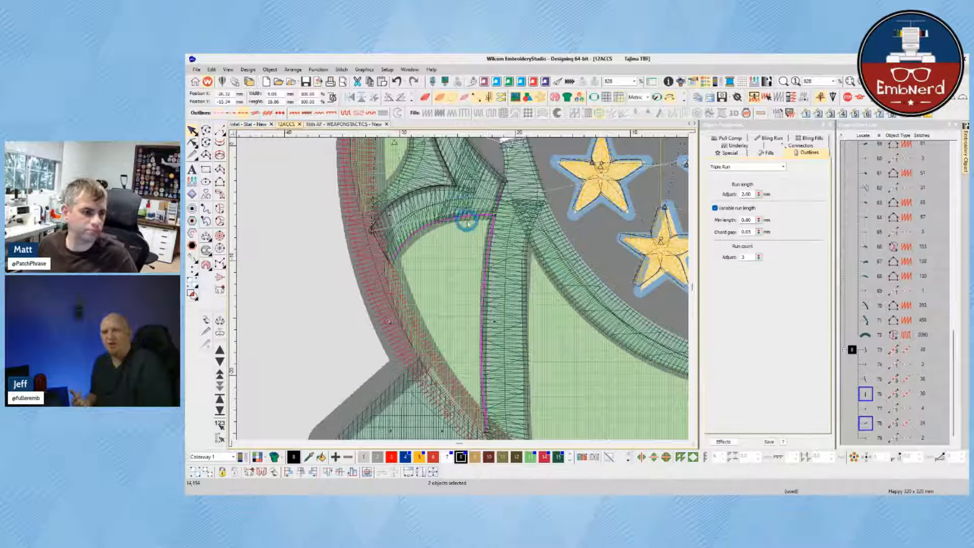
- Resequence the black runs by selection, starting with the arm column and lower wing edge before the wing fold and outer edge, and check them in TrueView
left_click(867, 395)
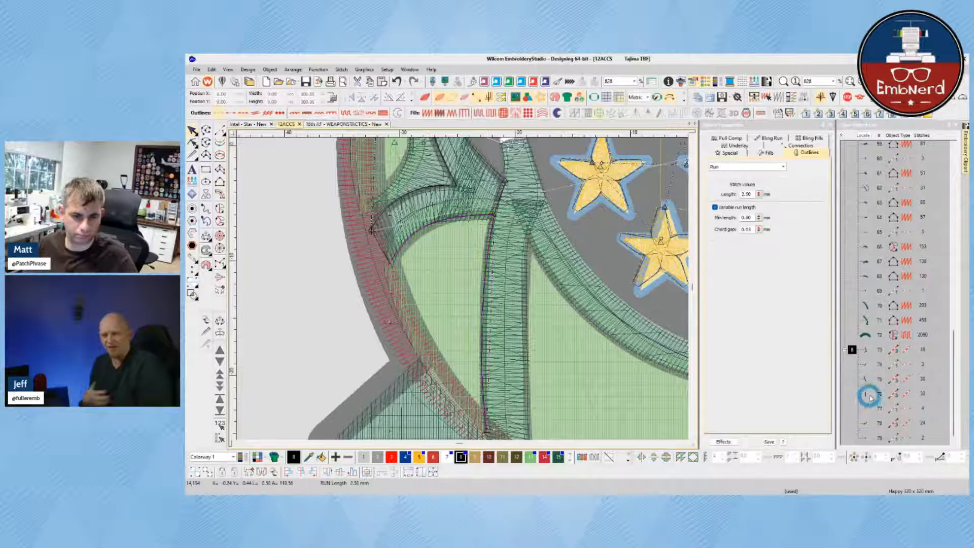
left_click(867, 410, "ctrl")
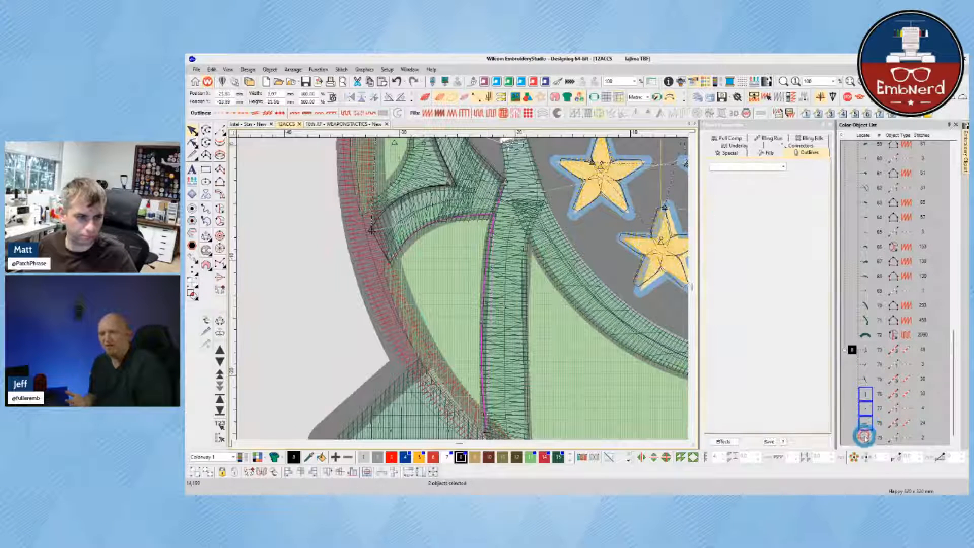
left_click(866, 369, "ctrl")
left_click(864, 380, "ctrl")
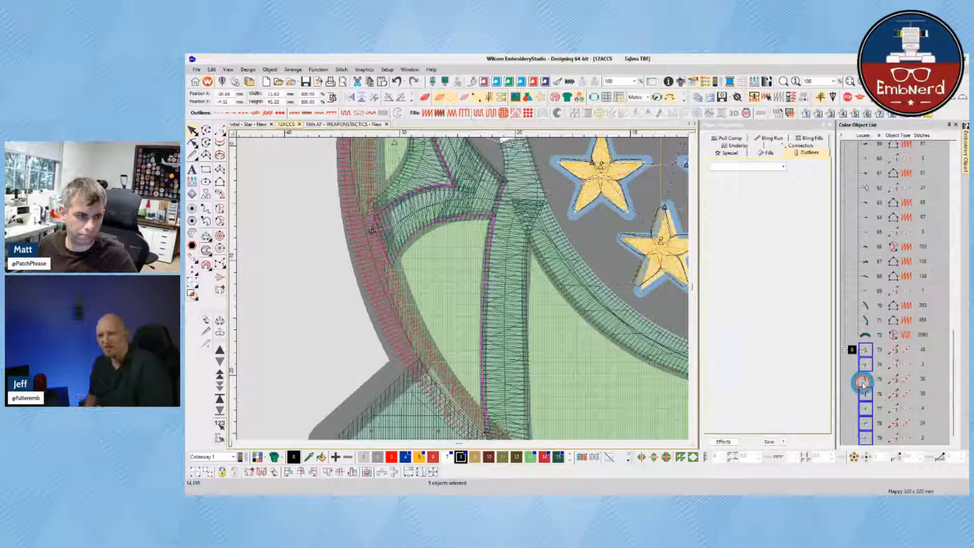
left_click(221, 425)
left_click(354, 282)
key("t")
scroll(462, 294, "up", 1)
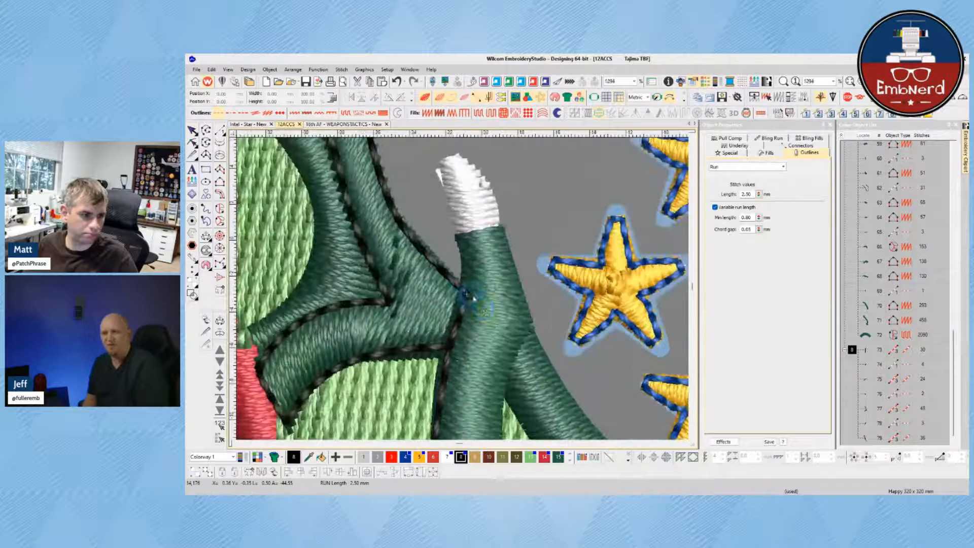
scroll(443, 297, "up", 1)
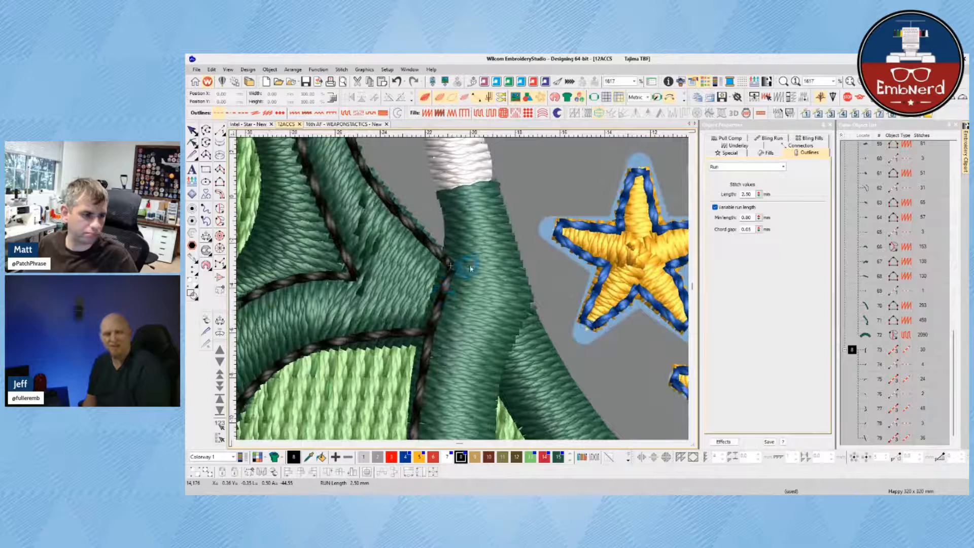
scroll(467, 279, "down", 3)
key("t")
scroll(464, 289, "up", 1)
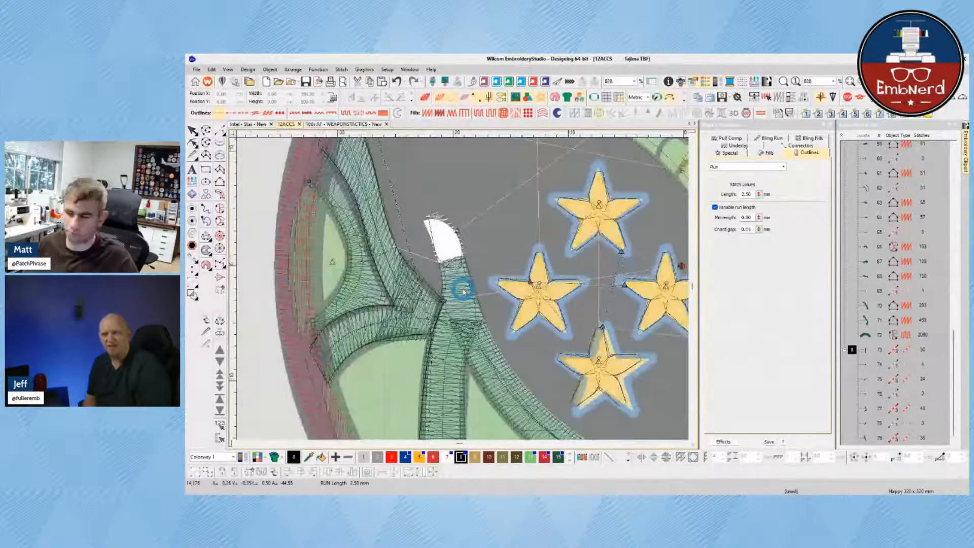
key("a")
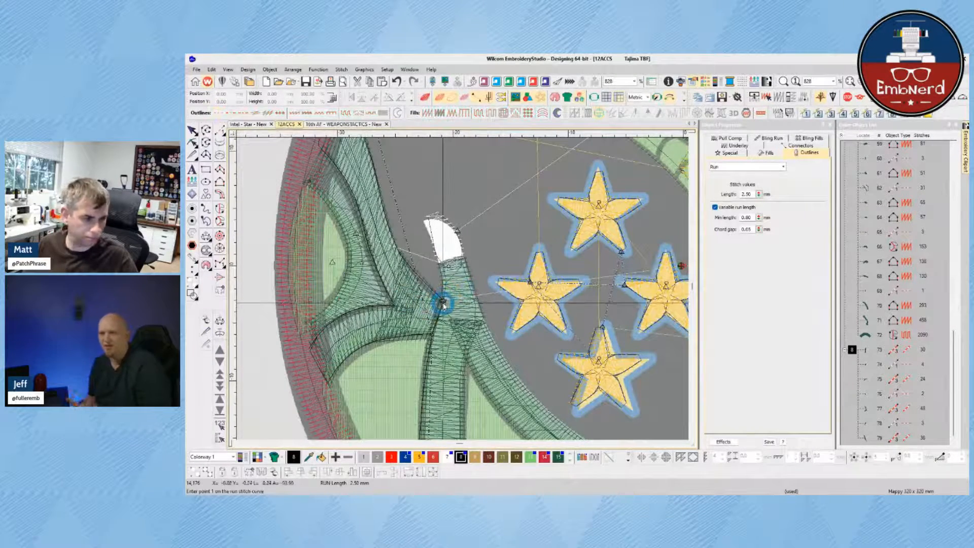
left_click(444, 282)
left_click(437, 264)
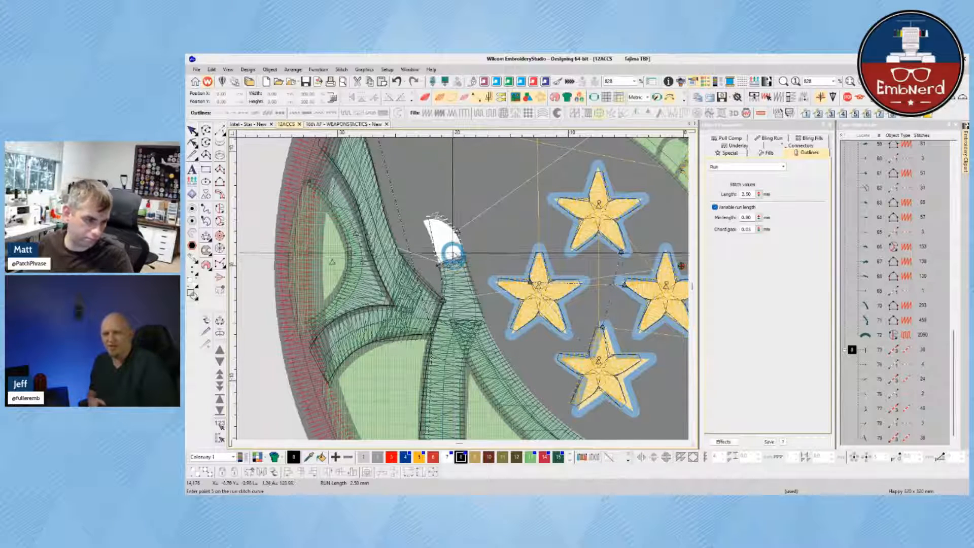
key("Escape")
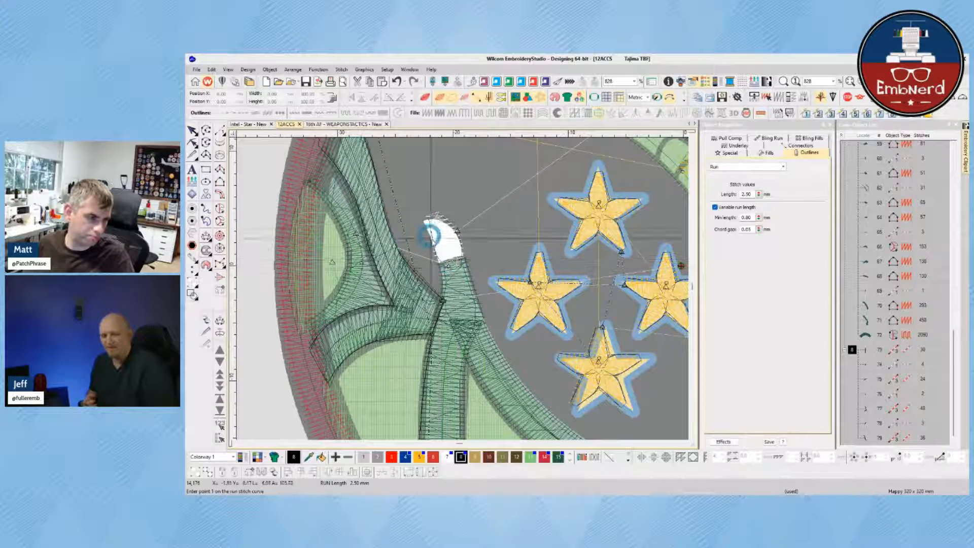
key("Escape")
- Digitize a black run from the wing junction up around the white claw to the far side of its base and convert it to Triple Run
key("space")
left_click(444, 298)
left_click(442, 278)
left_click(432, 240)
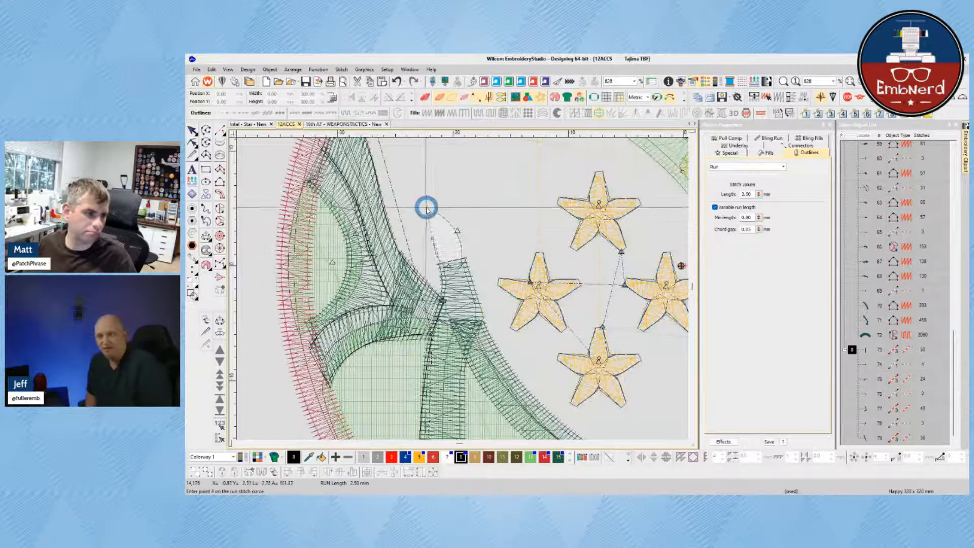
left_click(458, 232)
left_click(466, 256)
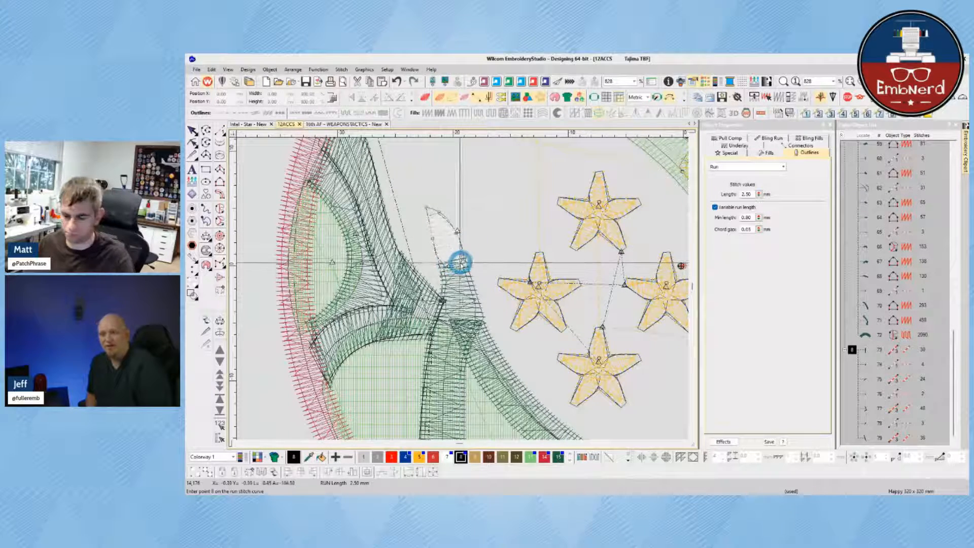
key("Return")
key("Escape")
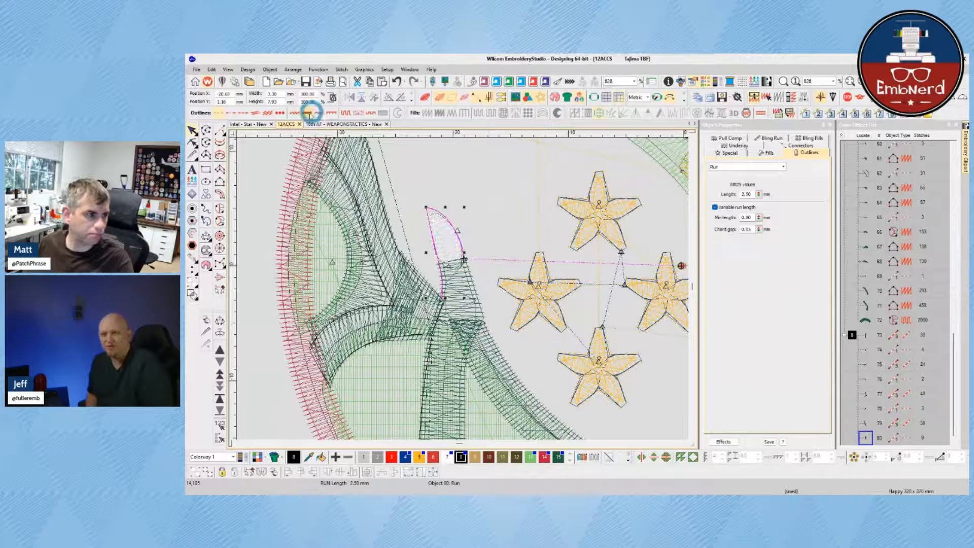
left_click(239, 114)
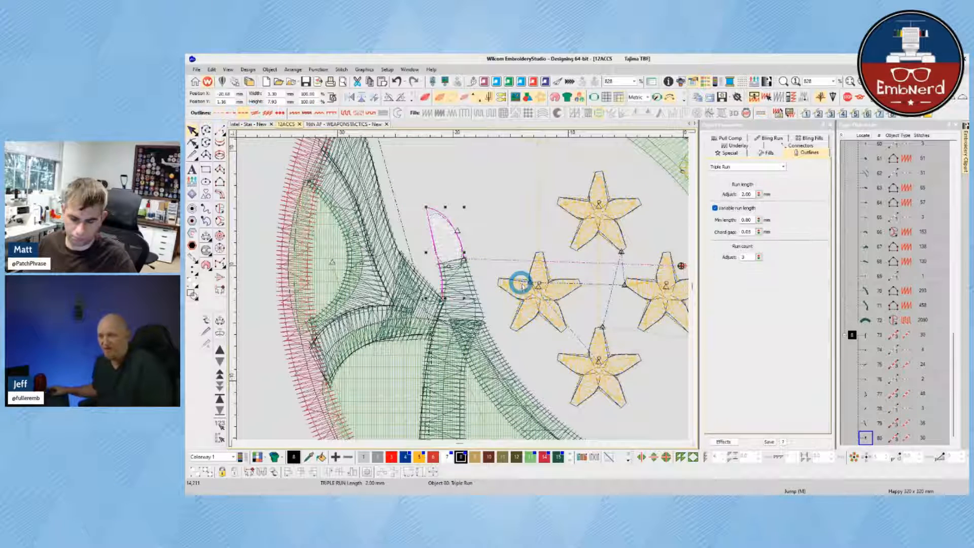
- Digitize a short black run across the base of the white claw
key("space")
left_click(464, 259)
left_click(440, 264)
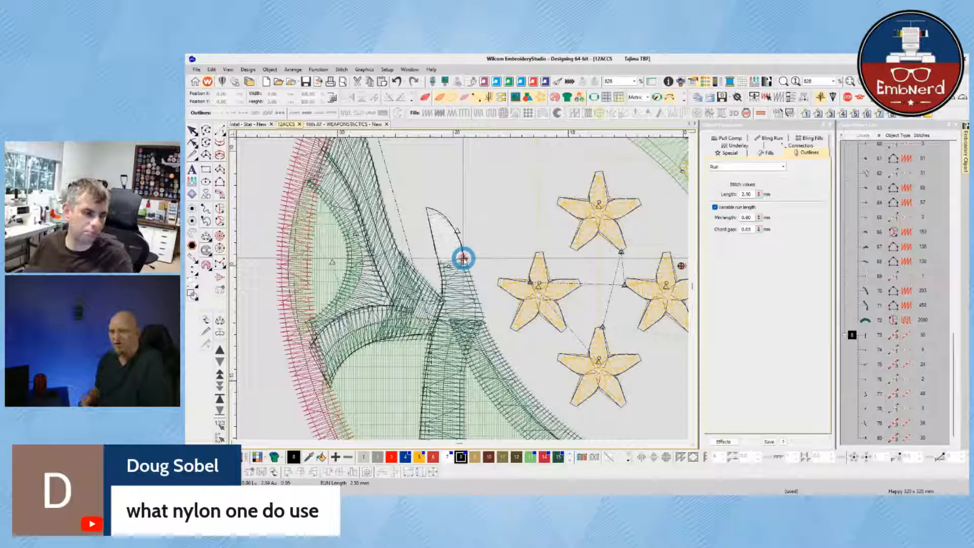
key("Return")
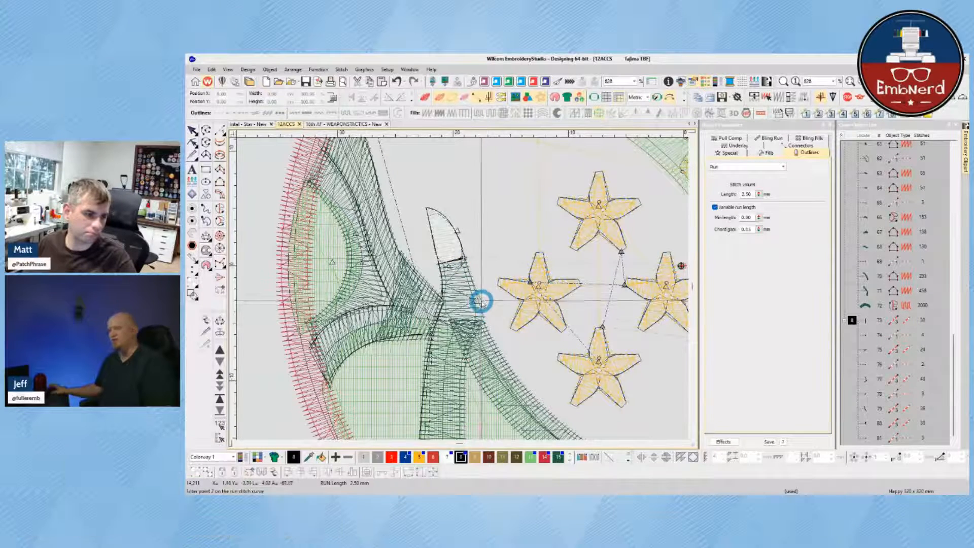
- Digitize a black run from the claw base along the dark green edge beneath the stars to the light green neck strip and convert it to Triple Run
left_click(491, 341)
left_click(489, 336)
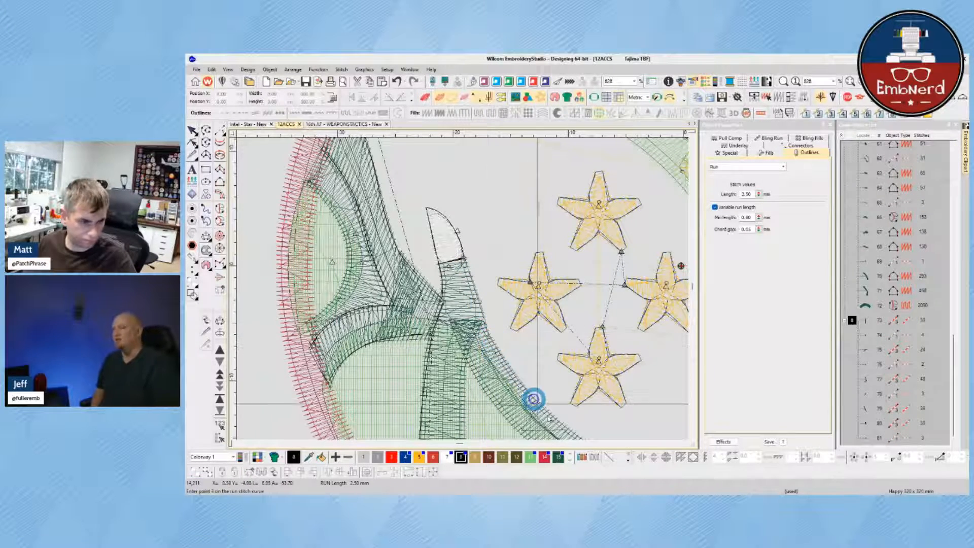
left_click(558, 390)
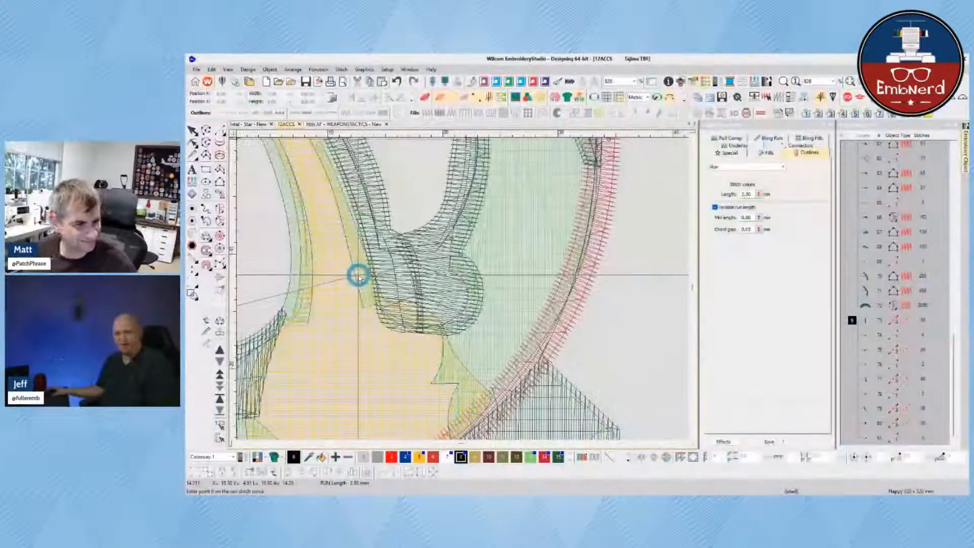
left_click_drag(244, 353, 446, 316)
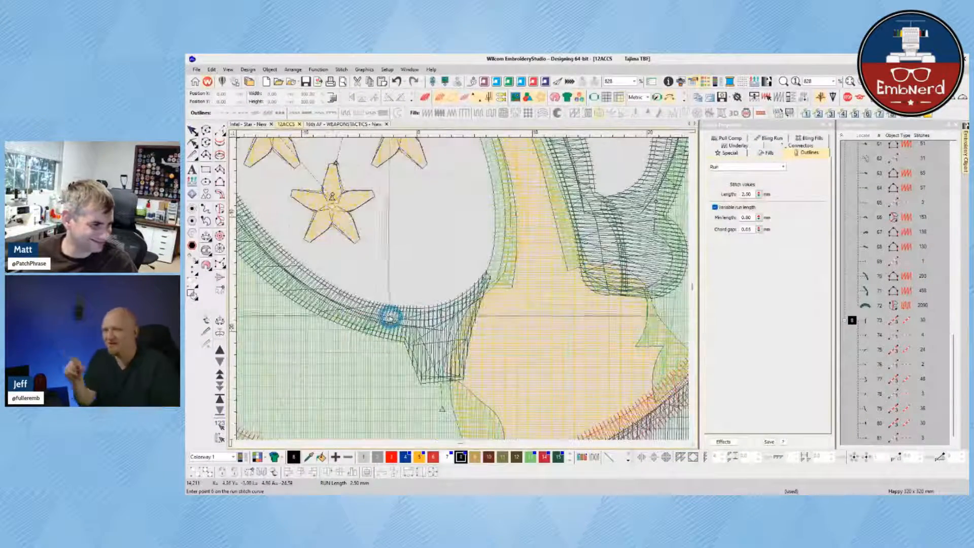
left_click(439, 309)
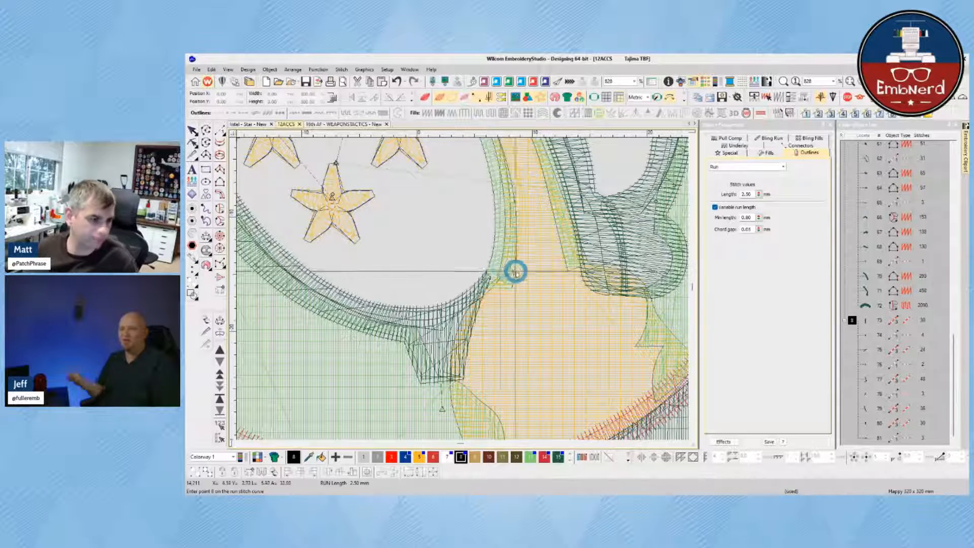
left_click(488, 273)
key("Return")
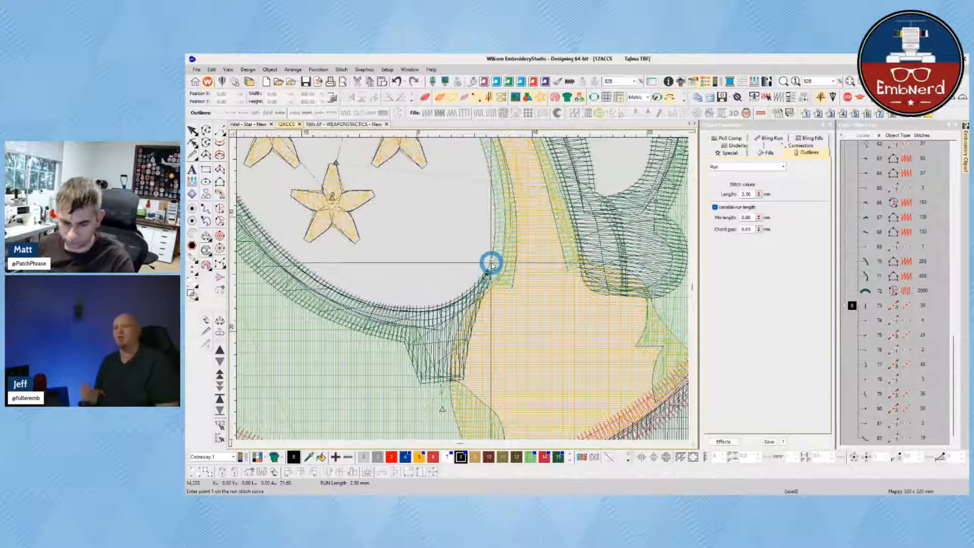
left_click(240, 111)
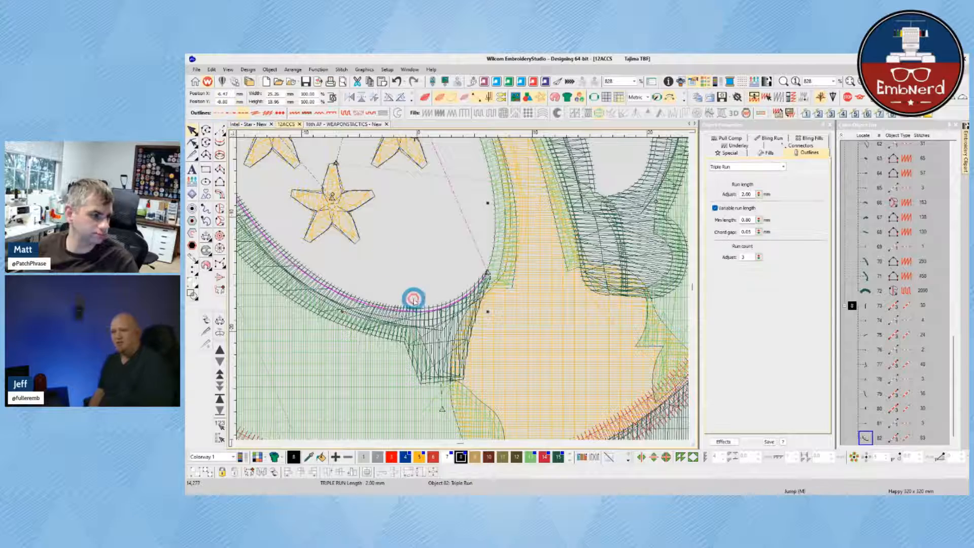
- Start a black run at the light green neck strip and trace it down the dark green and orange boundary past the lower dark green corner
key("t")
scroll(416, 284, "down", 5)
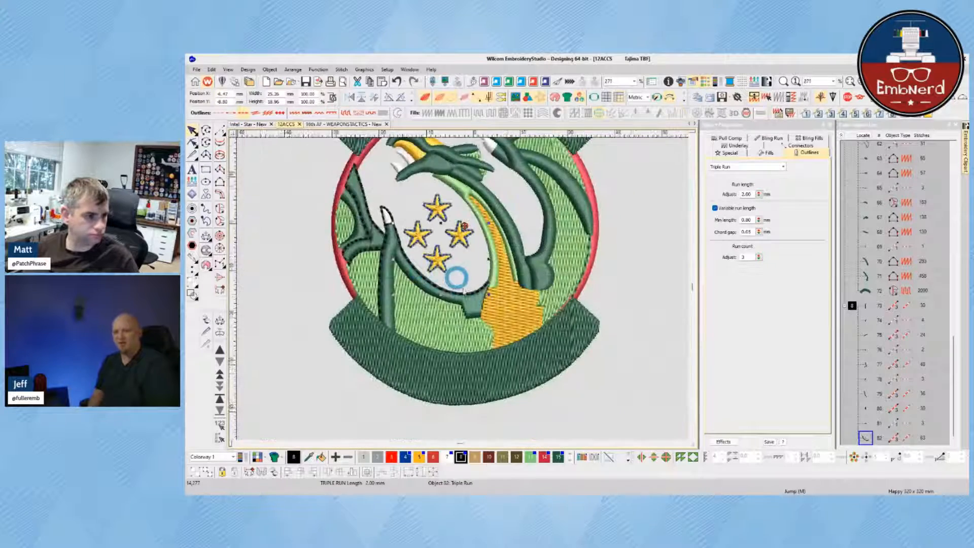
scroll(431, 256, "up", 5)
scroll(539, 315, "up", 1)
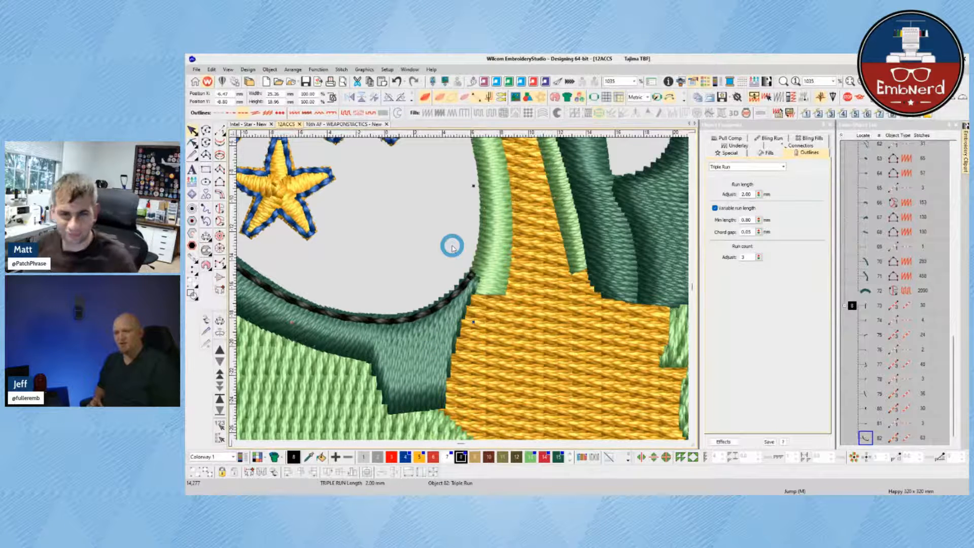
left_click(473, 273)
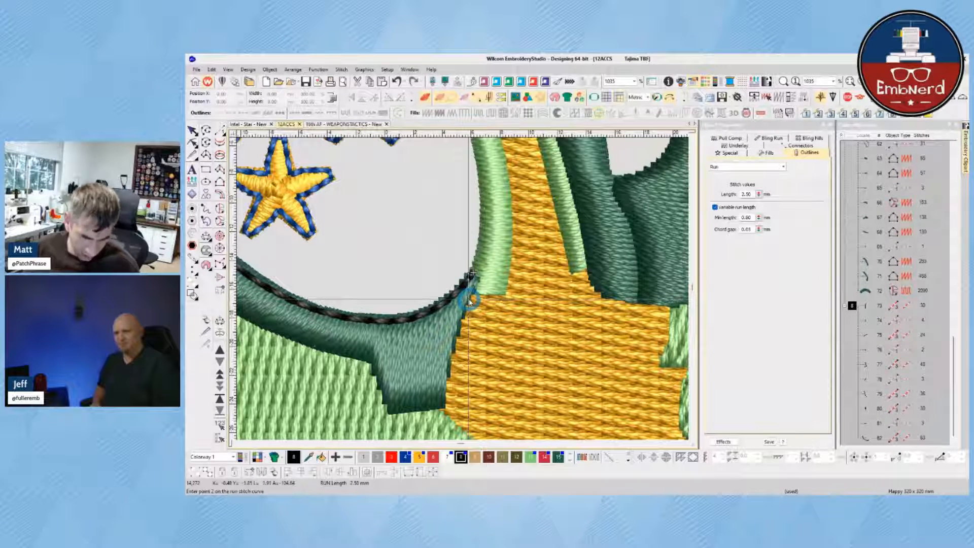
left_click(447, 404)
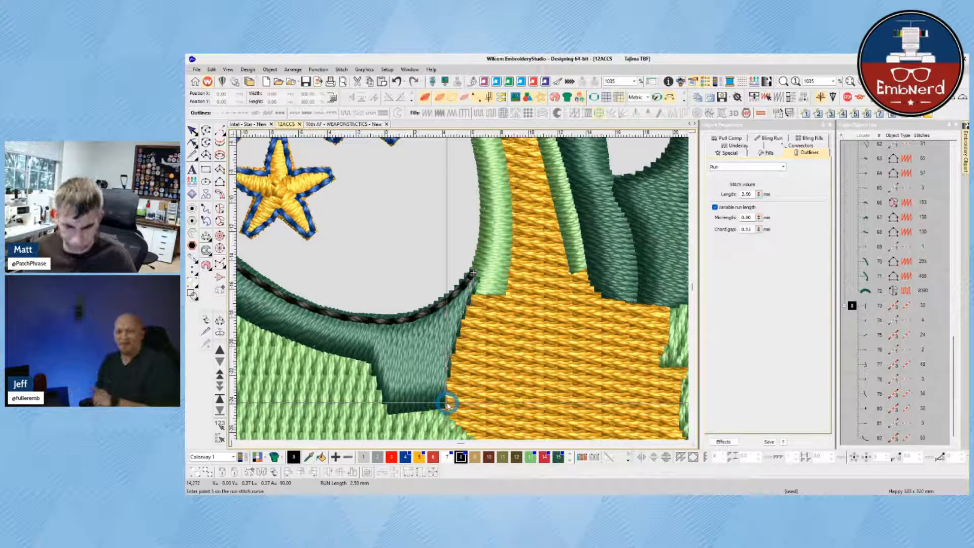
key("t")
key("c")
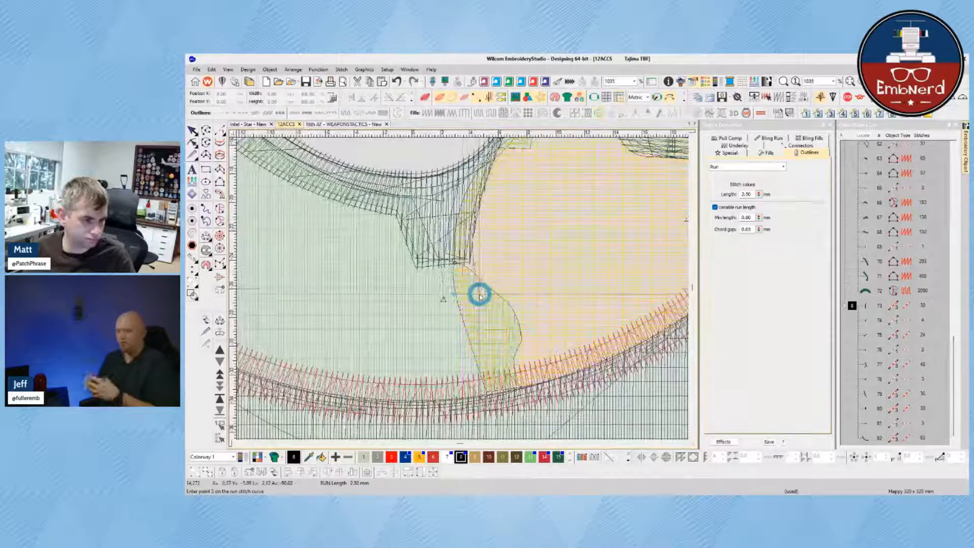
key("d")
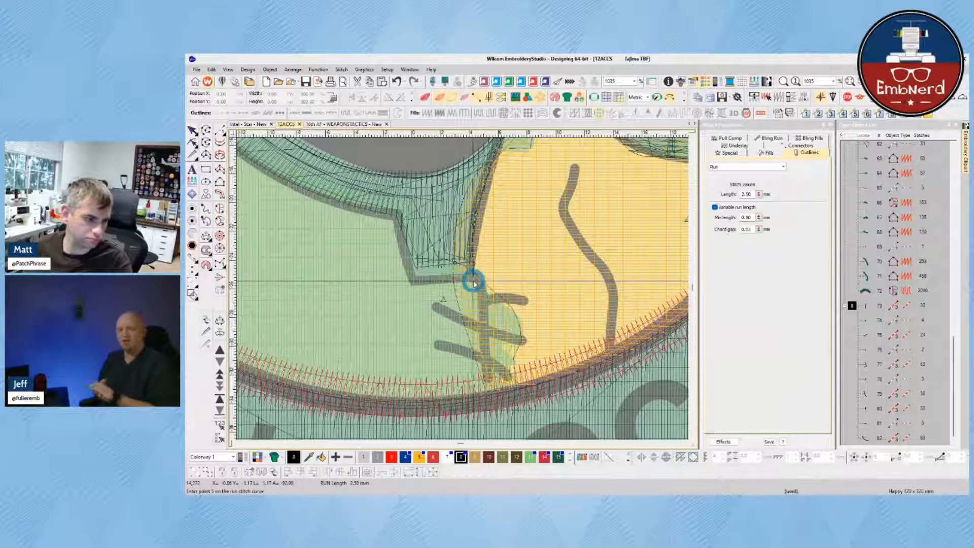
left_click(476, 282)
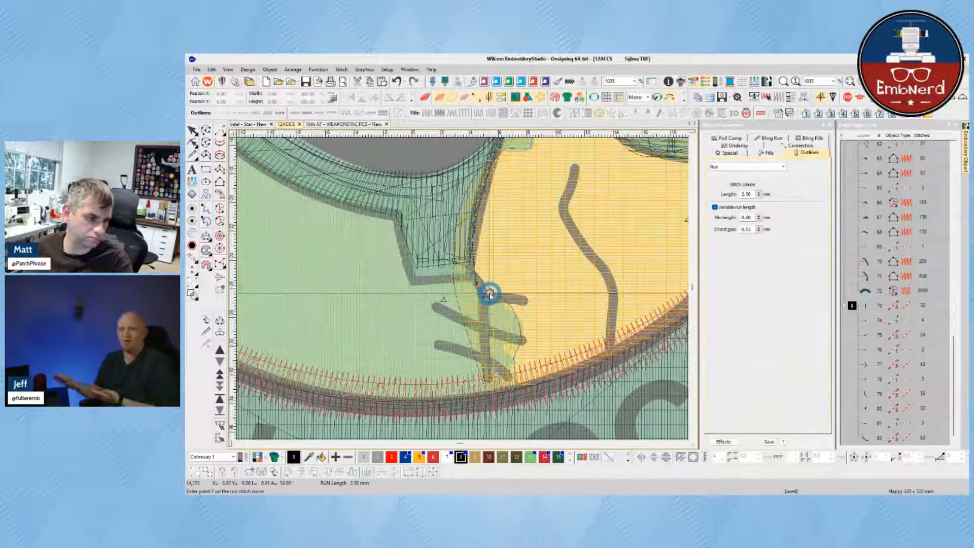
- Continue the black run along the upper crease mark into the orange belly and across the middle crease mark, returning to the vertical line
left_click(483, 295)
left_click(504, 294)
left_click(542, 304)
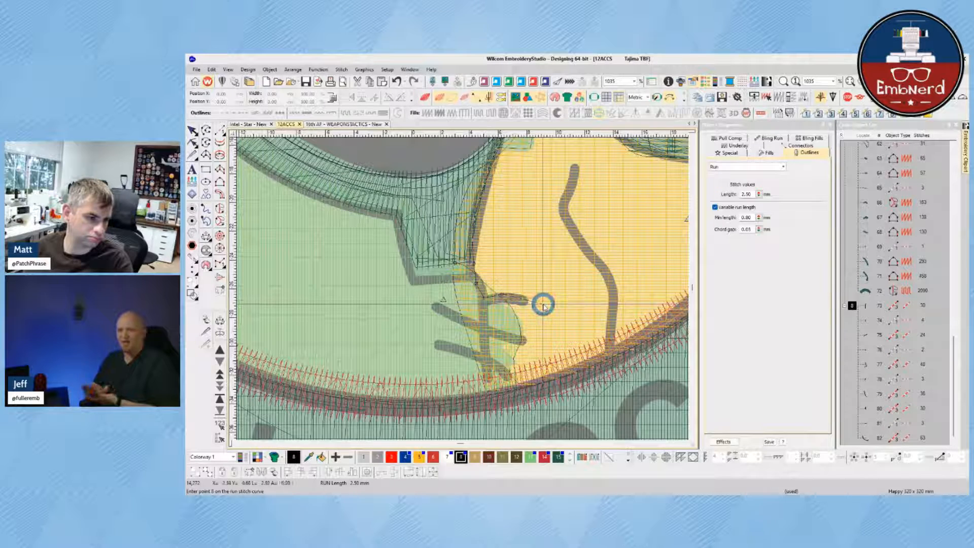
left_click(508, 295)
left_click(483, 327)
left_click(432, 305)
left_click(456, 319)
left_click(487, 331)
left_click(530, 342)
left_click(503, 335)
left_click(485, 330)
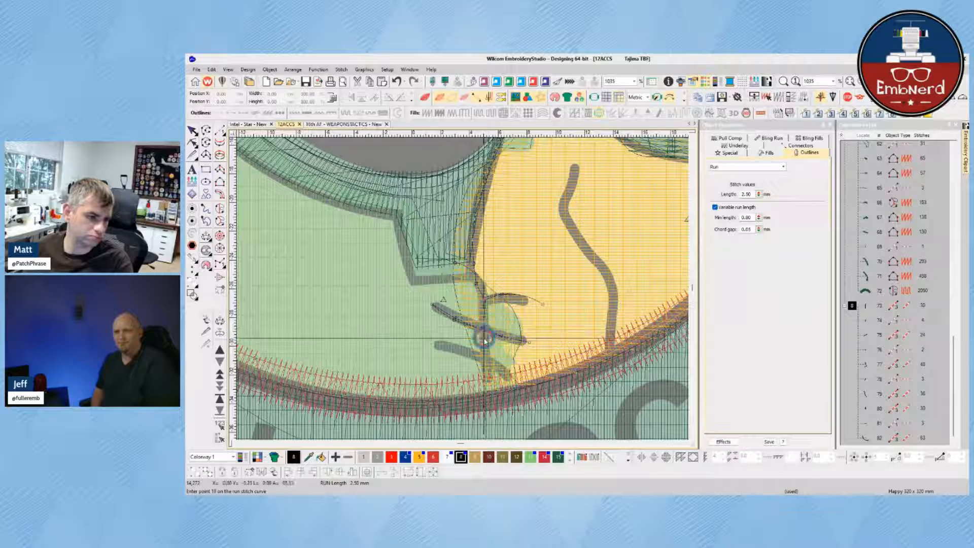
- Extend the black run down to the red border and out along the lowest crease mark into the light green area
left_click(488, 368)
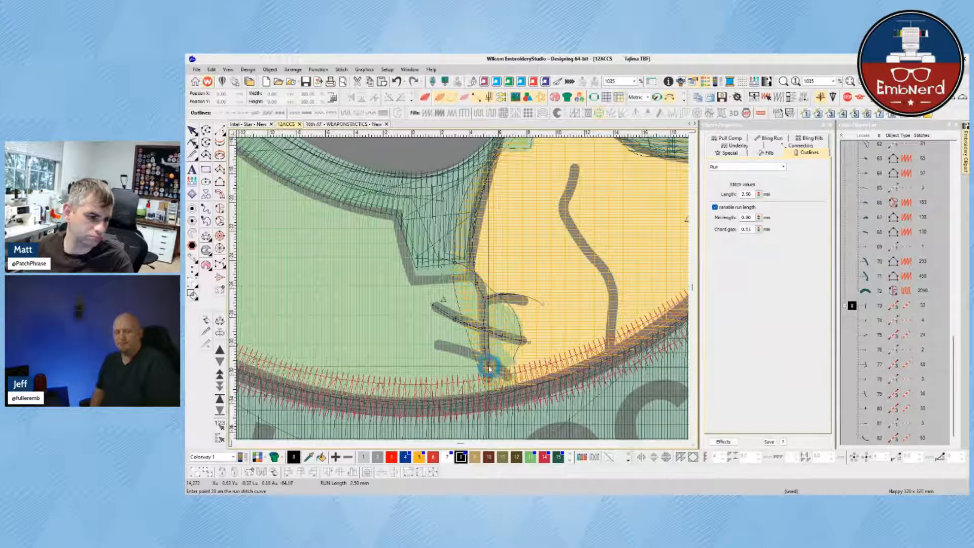
left_click(501, 370)
left_click(514, 384)
left_click(488, 392)
left_click(486, 364)
left_click(473, 351)
left_click(436, 346)
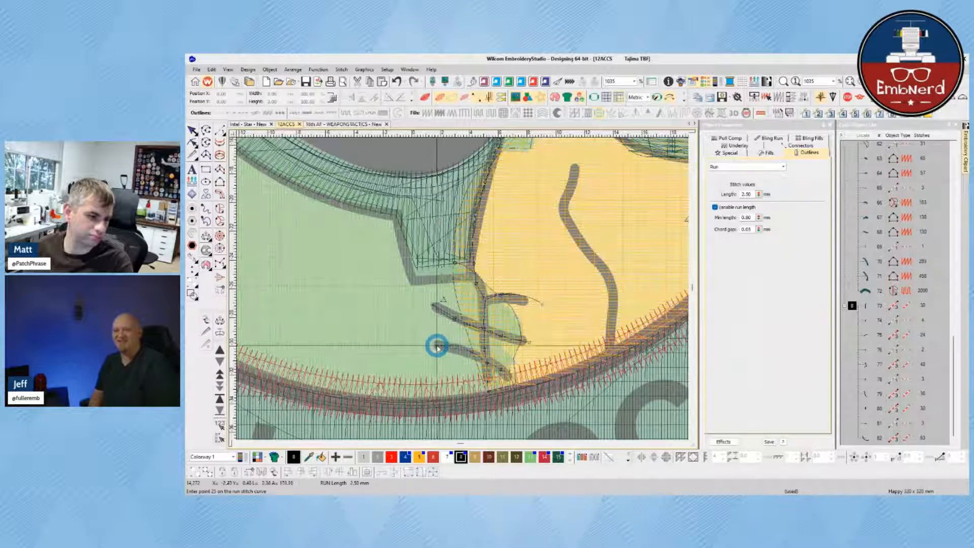
- Backtrack the black run up the vertical crease line to the dark green corner and finish the object
left_click(486, 362)
left_click(483, 329)
left_click(484, 297)
left_click(484, 298)
left_click(472, 278)
left_click(475, 283)
left_click(471, 264)
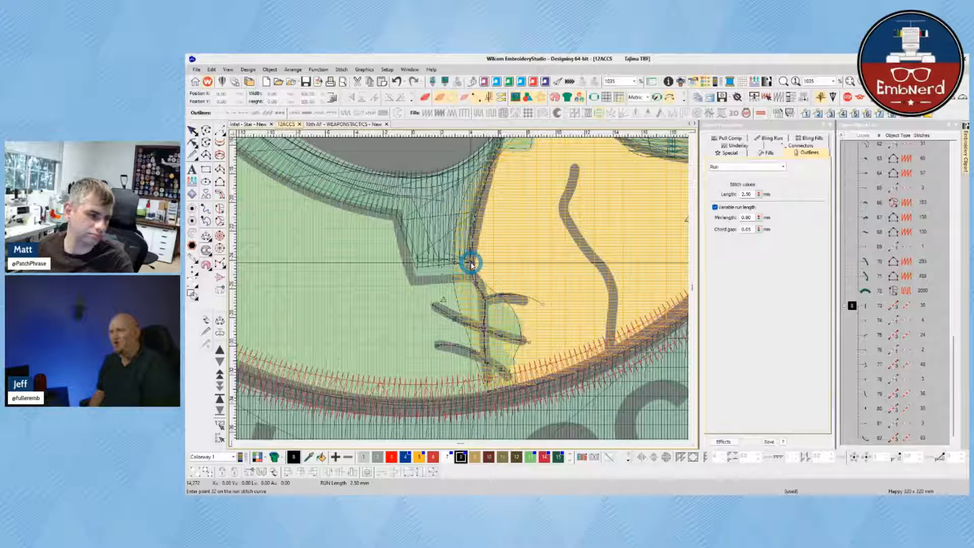
key("Return")
- Digitize a black run from the dark green corner along the curved band's lower edge to the arm column junction and check it in TrueView
key("t")
left_click(419, 266)
left_click(398, 225)
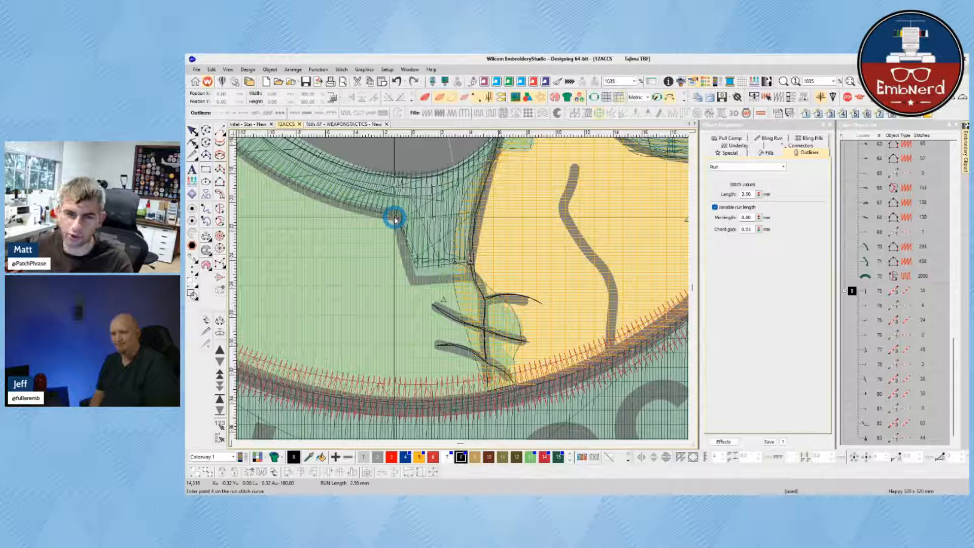
left_click_drag(263, 193, 474, 278)
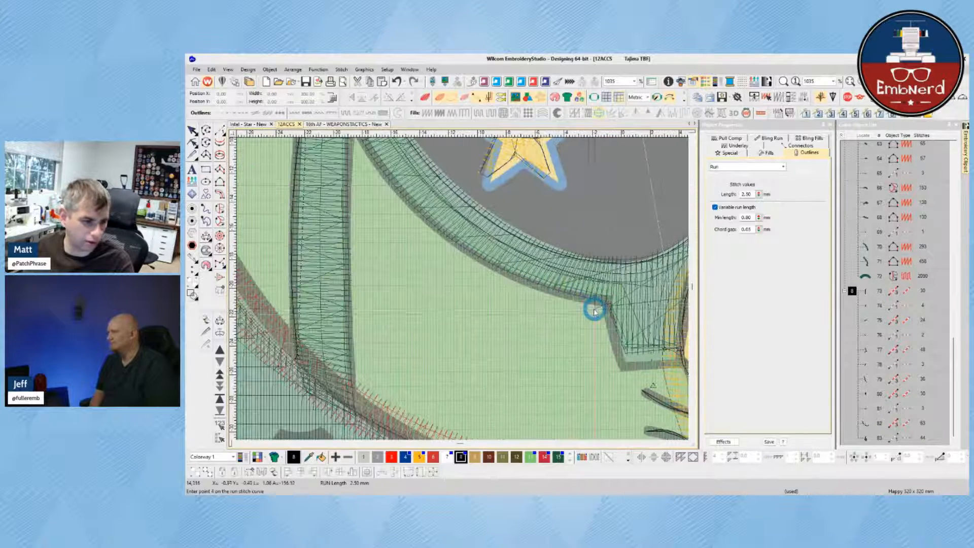
left_click(572, 293)
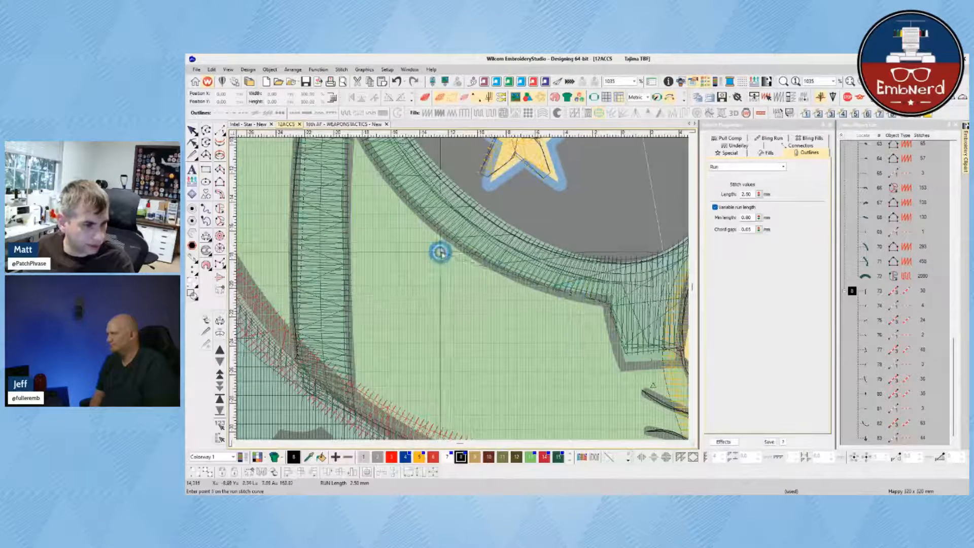
left_click(416, 201)
left_click_drag(412, 196, 522, 335)
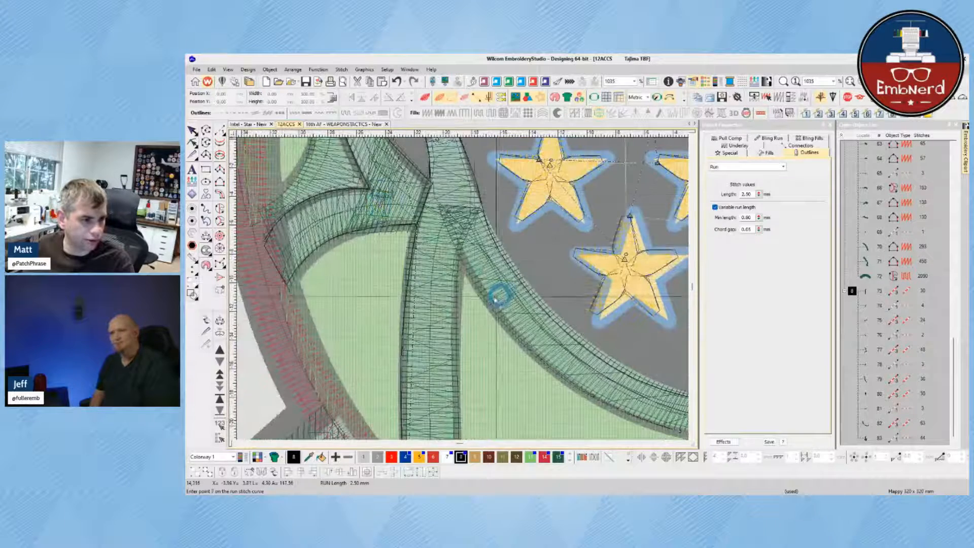
left_click(461, 254)
key("Return")
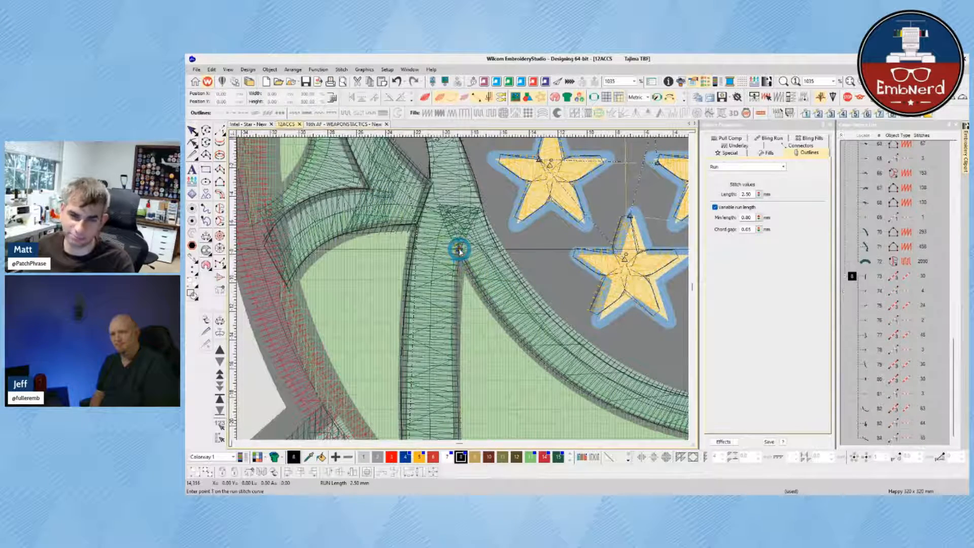
key("t")
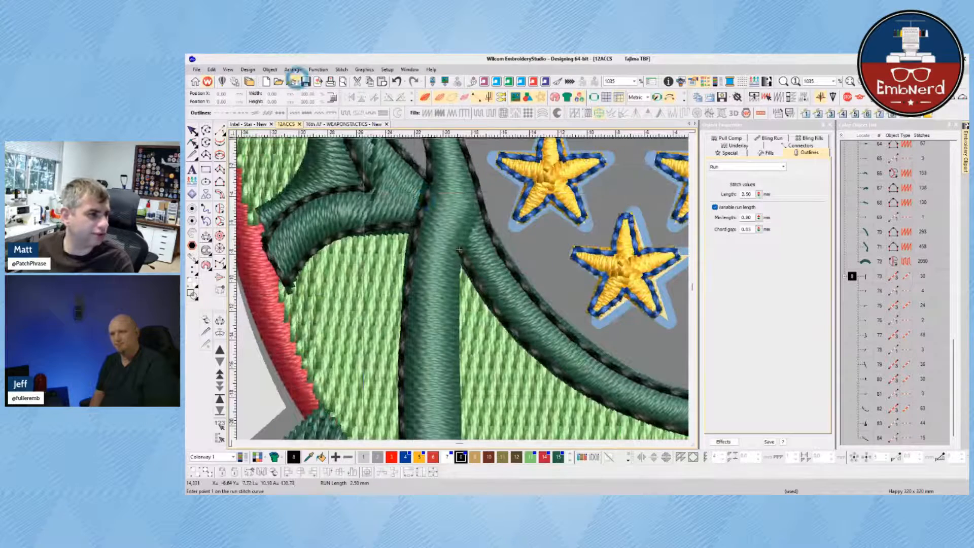
- Open the recent Alien-new.EMB design and examine its alien heads up close
left_click(288, 70)
left_click(372, 117)
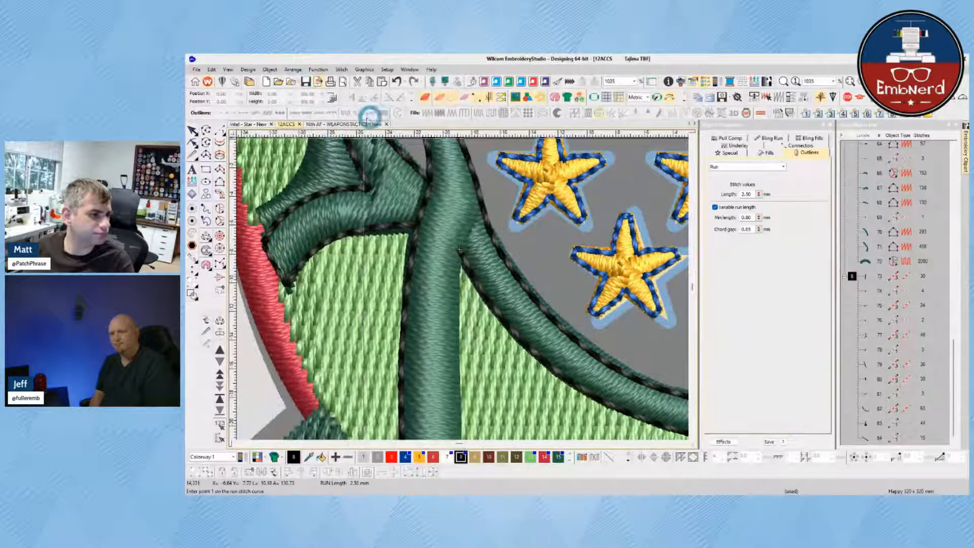
left_click(303, 82)
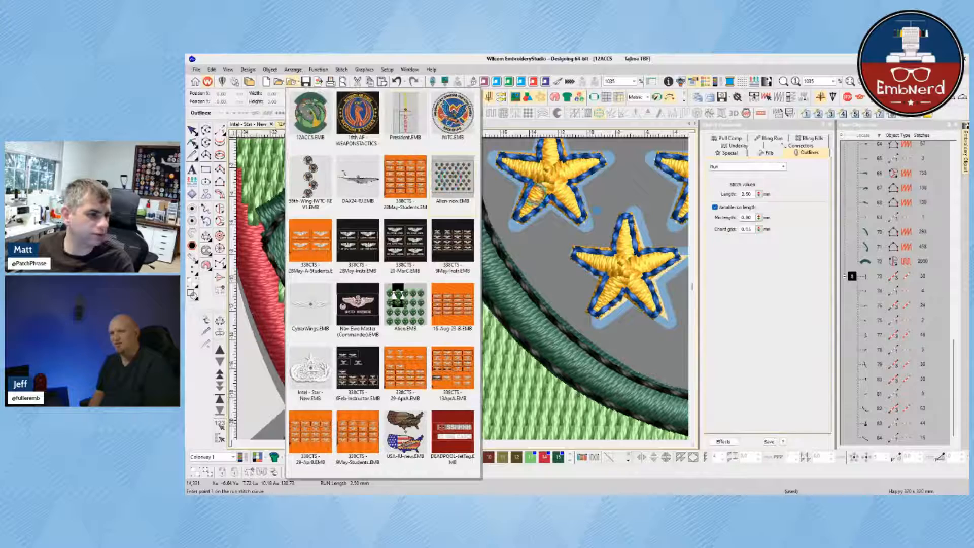
left_click(454, 178)
scroll(456, 281, "up", 1)
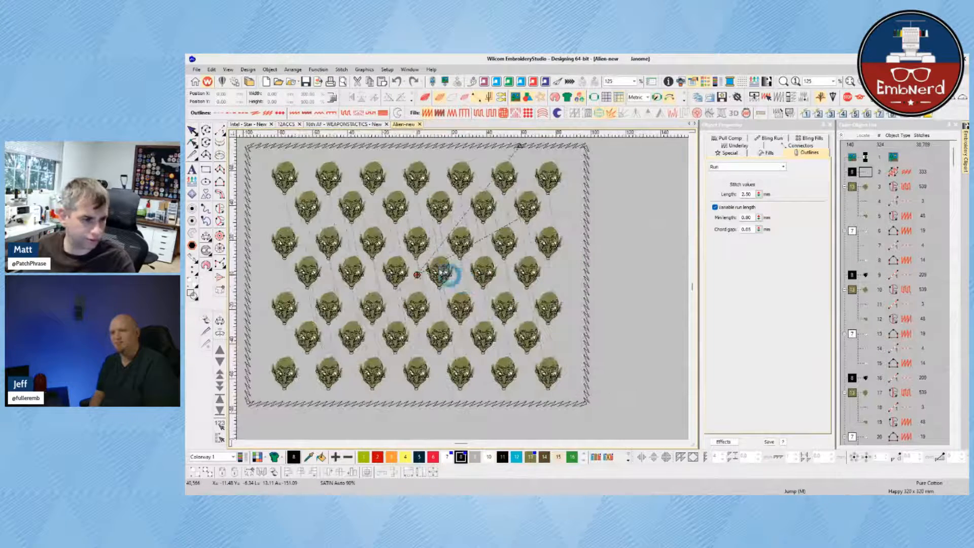
scroll(430, 253, "up", 5)
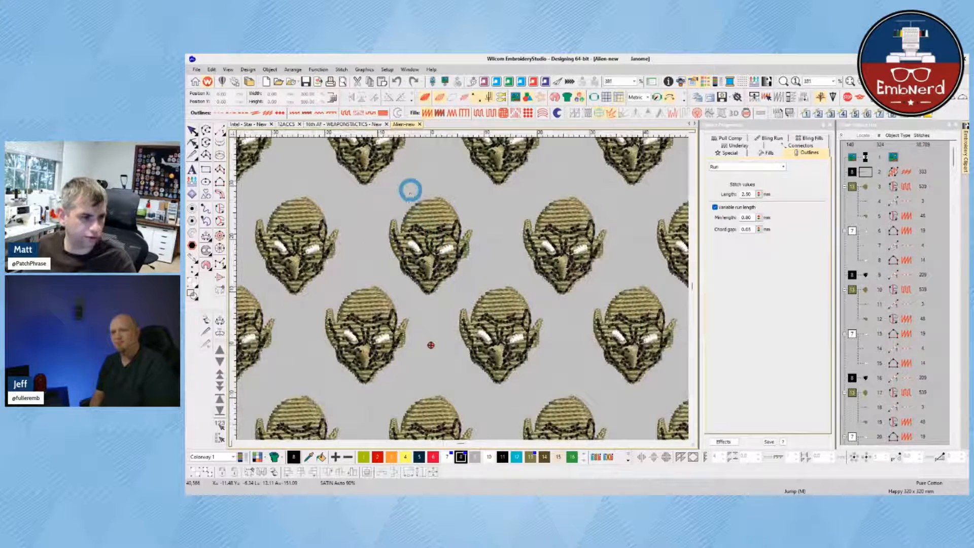
- Switch the measurement units to U.S. and measure the height of one alien head
left_click_drag(432, 196, 431, 293)
left_click(645, 97)
left_click(639, 108)
left_click_drag(435, 200, 431, 294)
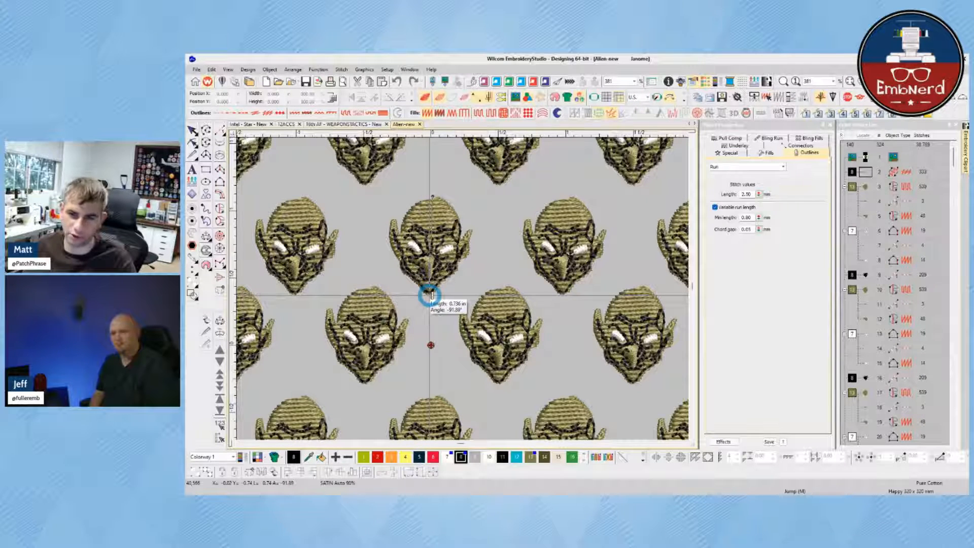
scroll(430, 296, "down", 8)
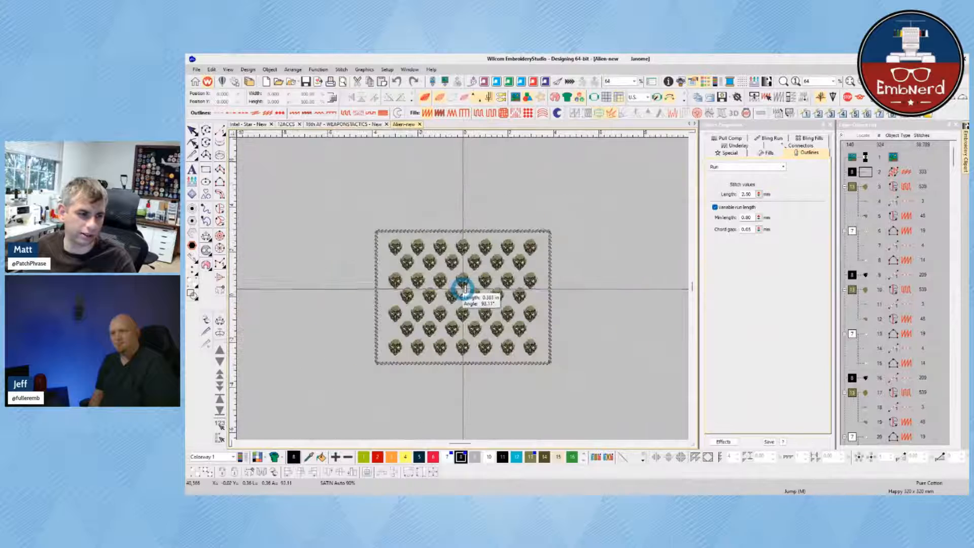
scroll(463, 288, "up", 2)
left_click_drag(539, 310, 629, 258)
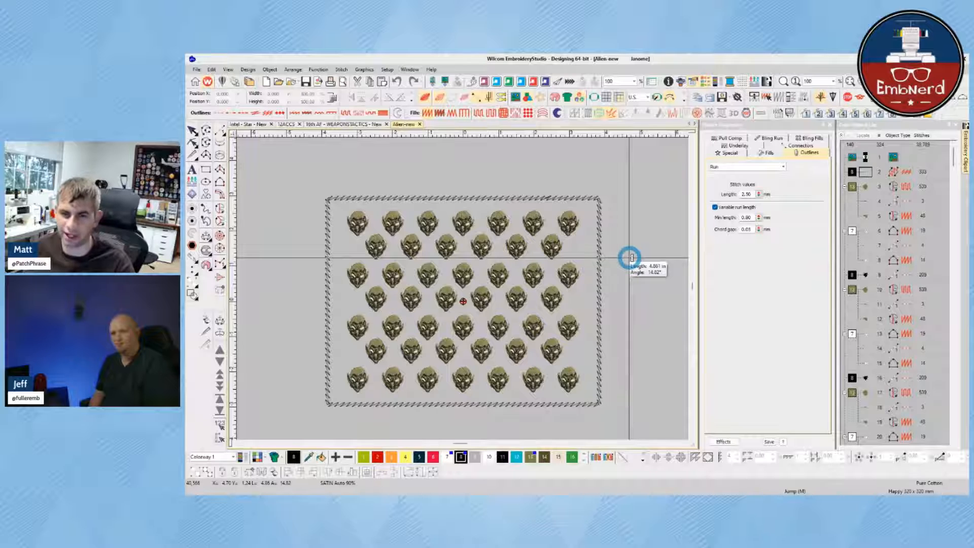
left_click_drag(630, 258, 414, 226)
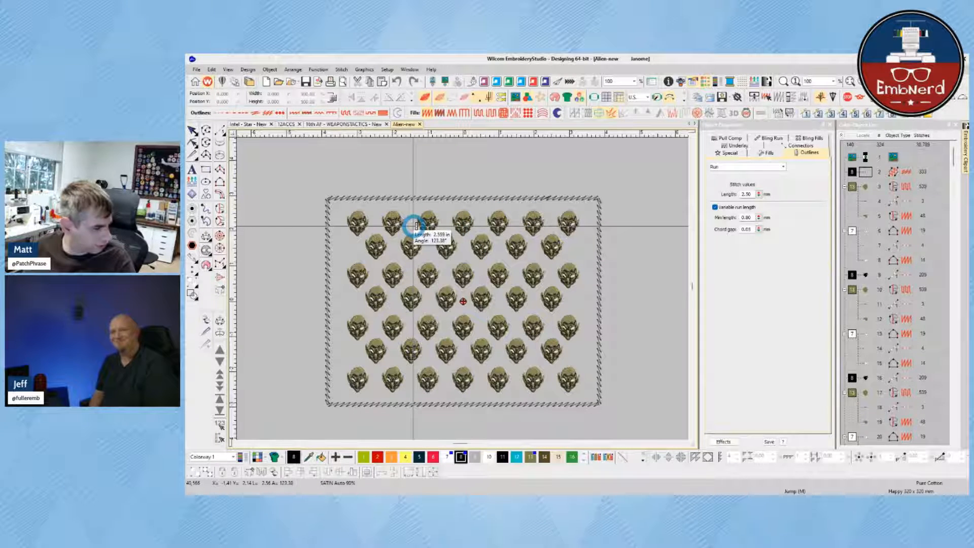
left_click_drag(414, 226, 456, 222)
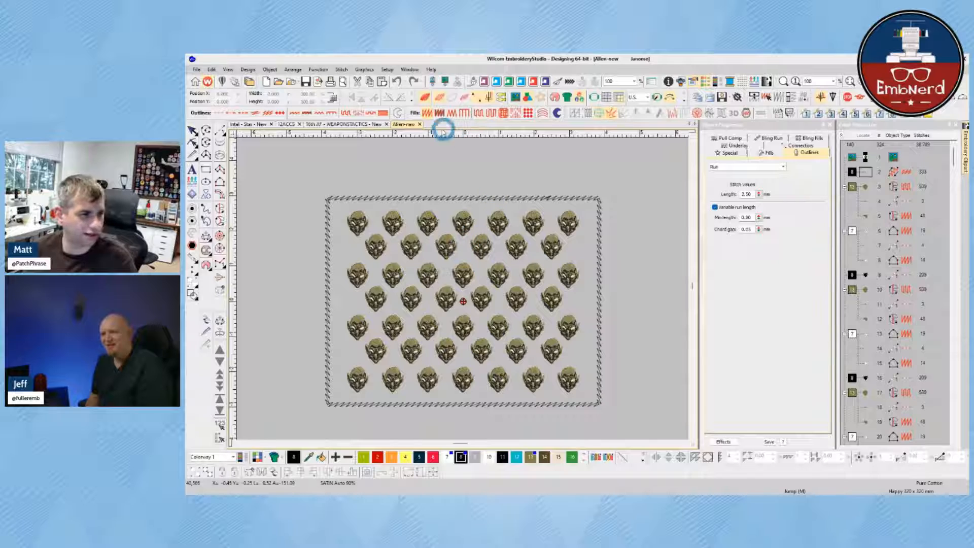
- Return to the 12ACCS design and digitize a black run down the arm column's inner edge from the band junction to the red border
left_click(350, 123)
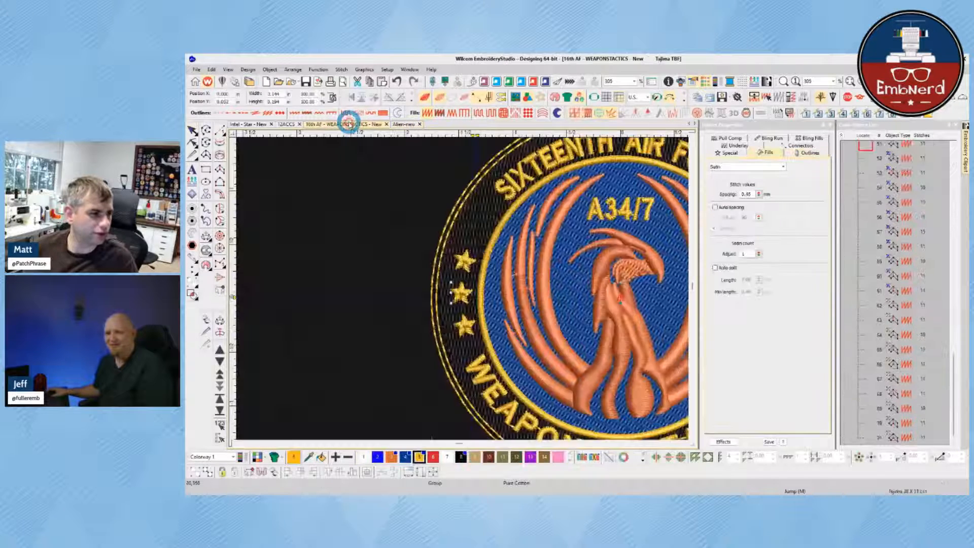
left_click(284, 123)
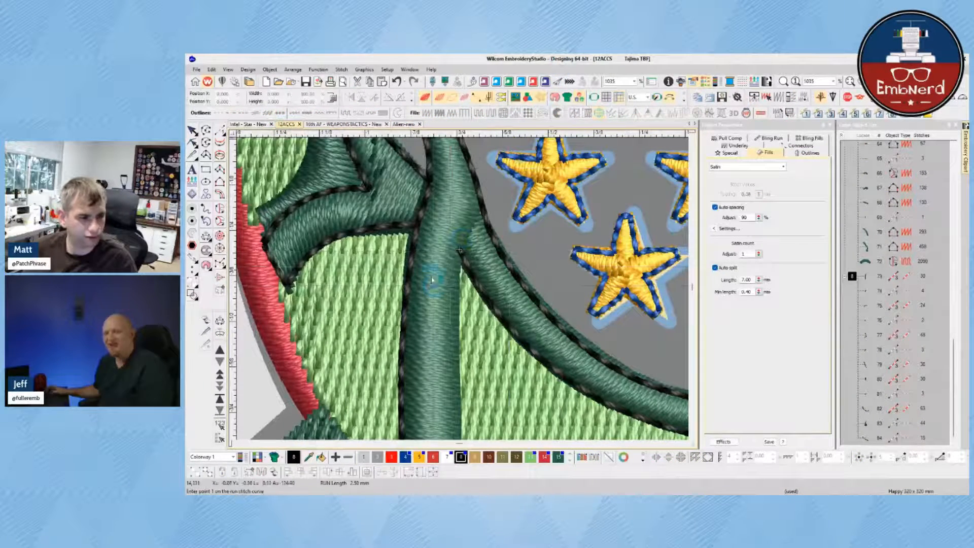
scroll(464, 278, "down", 1)
scroll(462, 289, "up", 1)
scroll(462, 289, "down", 1)
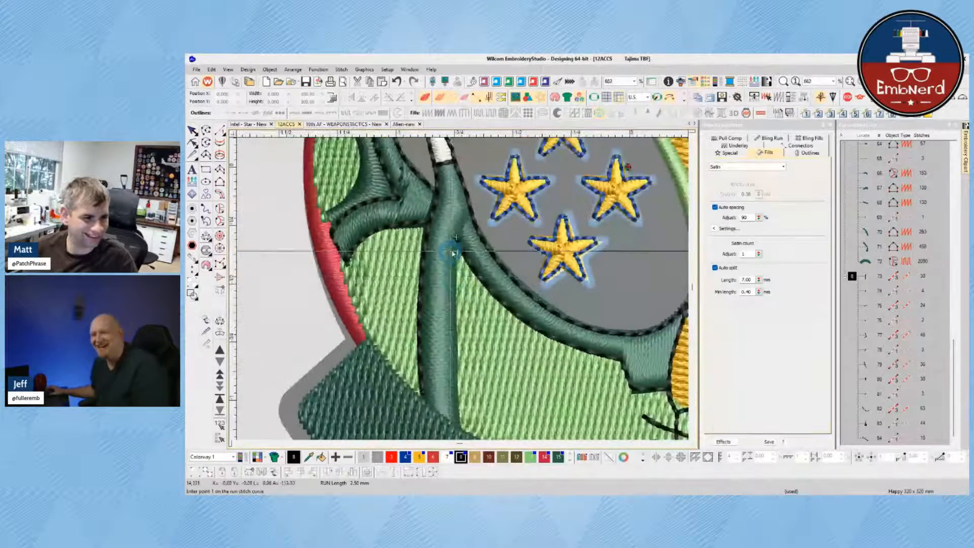
left_click(456, 238)
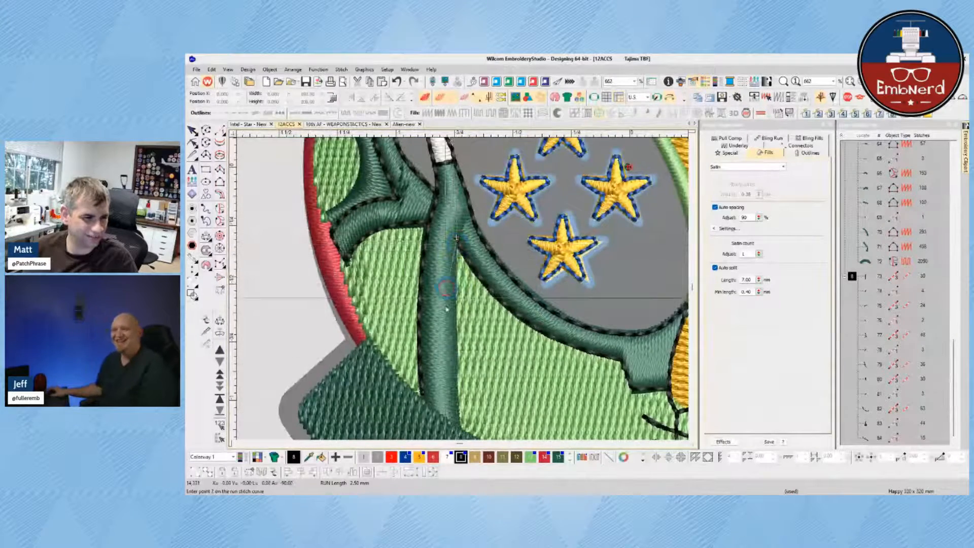
scroll(455, 364, "down", 2)
left_click(459, 363)
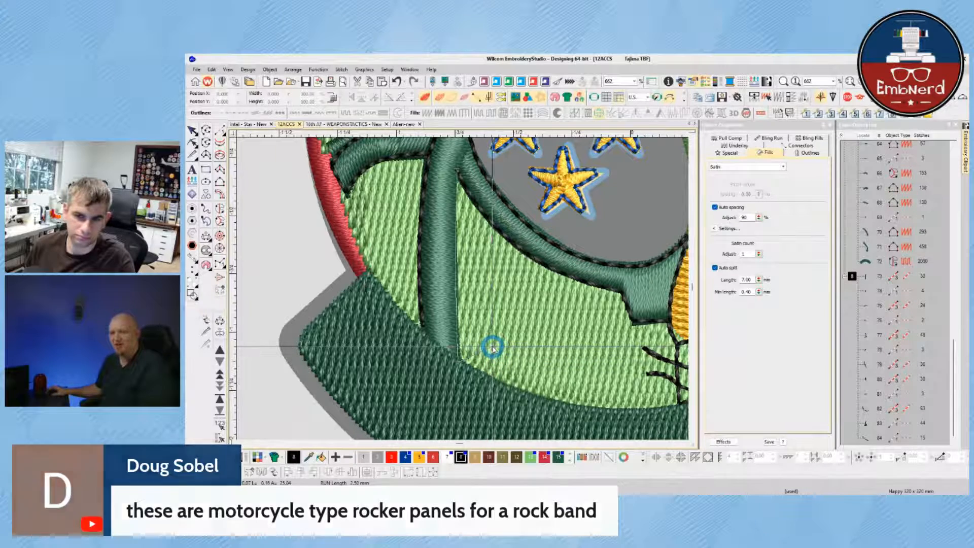
key("Return")
key("t")
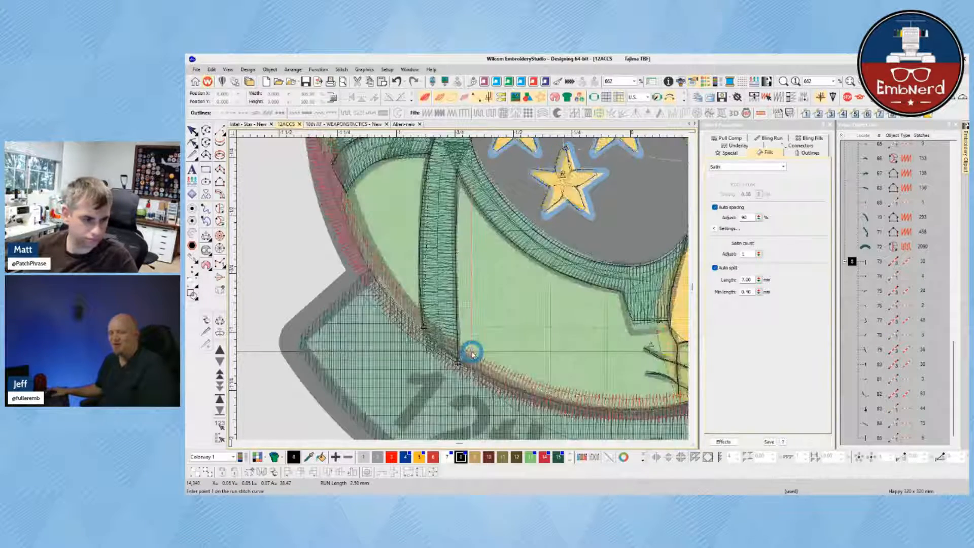
scroll(472, 353, "down", 1)
scroll(475, 245, "up", 1)
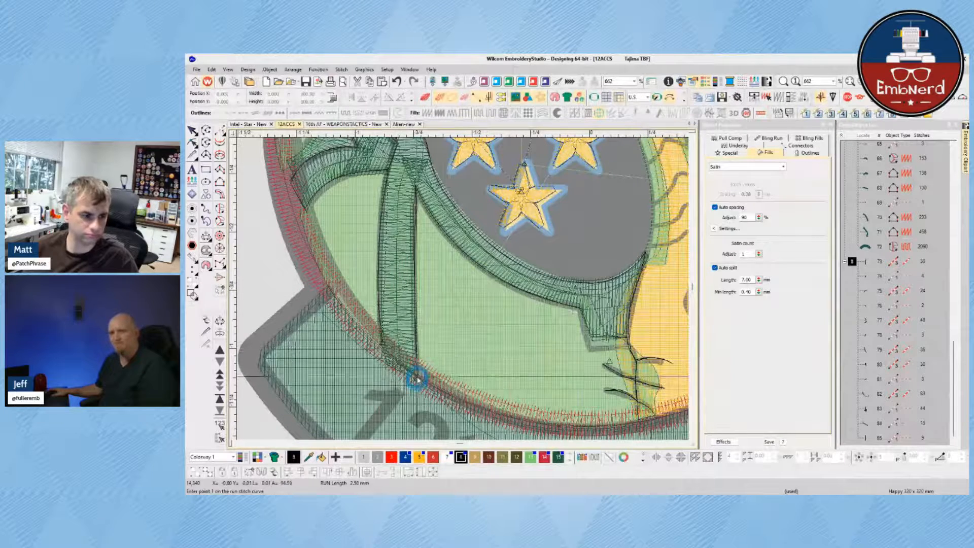
key("Escape")
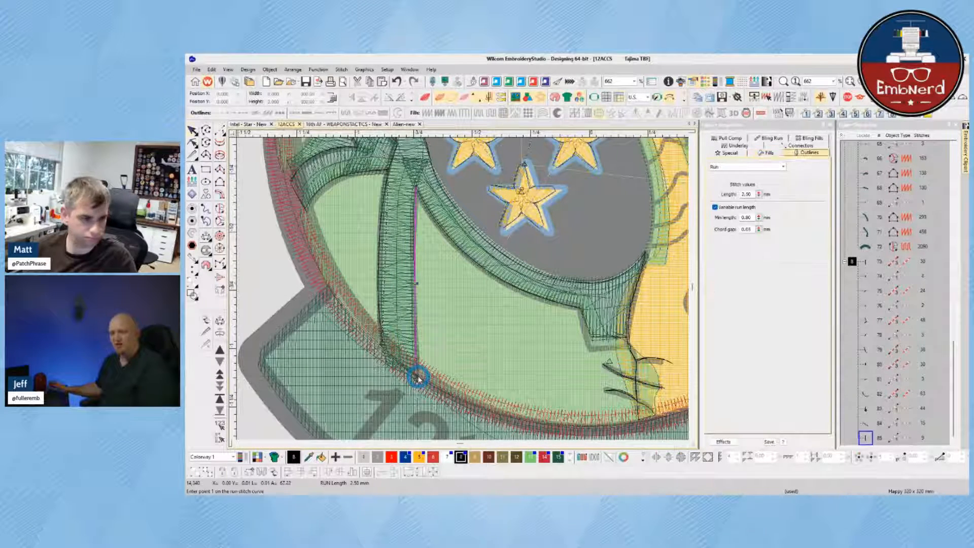
- Double back the black runs along the curved band's lower edge and the arm column's inner edge, and resequence all four runs
left_click(536, 278, "ctrl")
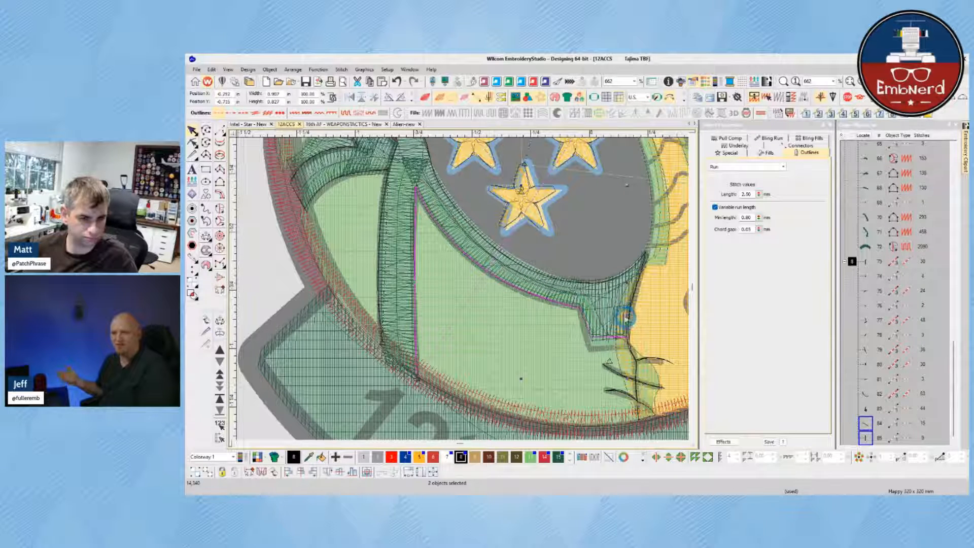
scroll(869, 413, "down", 2)
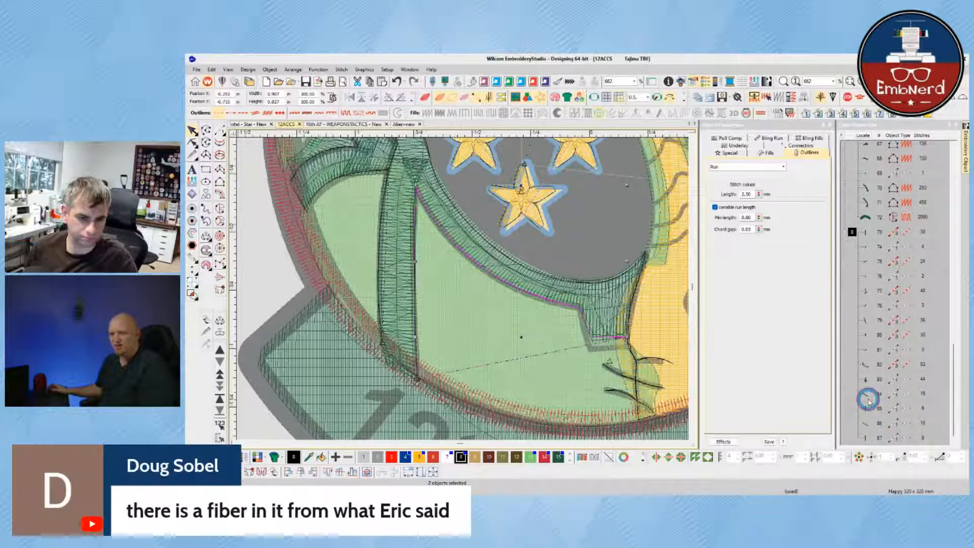
left_click(869, 400)
left_click(869, 410, "ctrl")
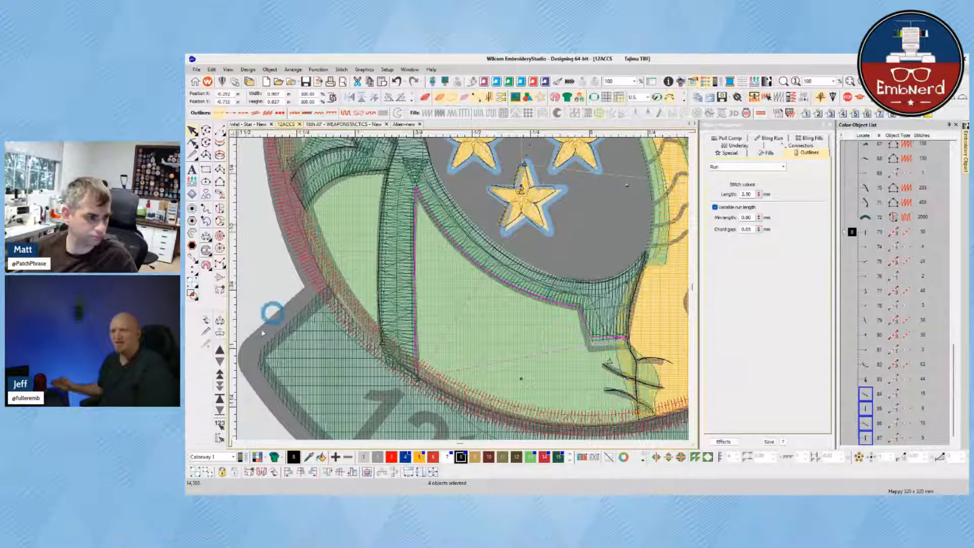
left_click(220, 424)
- Digitize a black run from the dark green block's lower corner up the yellow belly's edge to the gray star field
left_click_drag(638, 307, 456, 289)
key("t")
key("space")
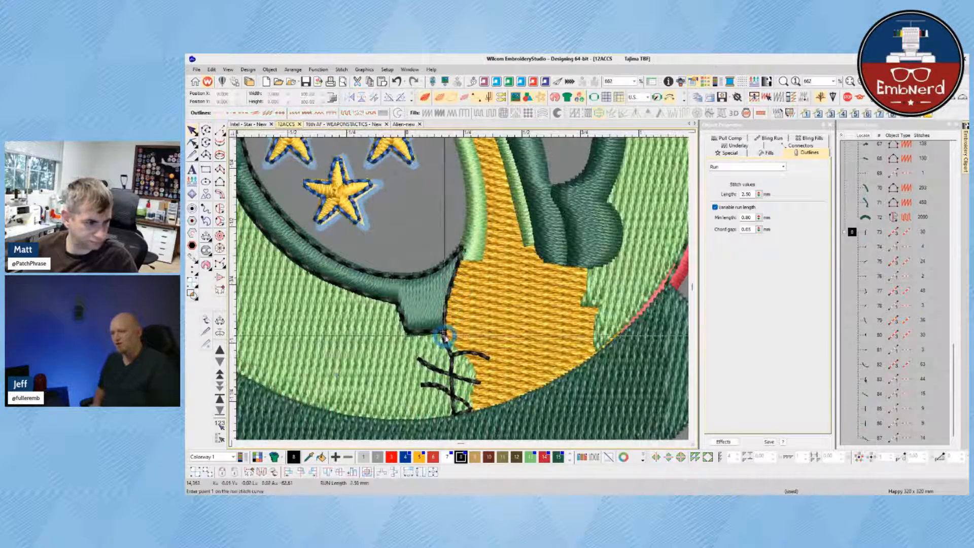
left_click(444, 333)
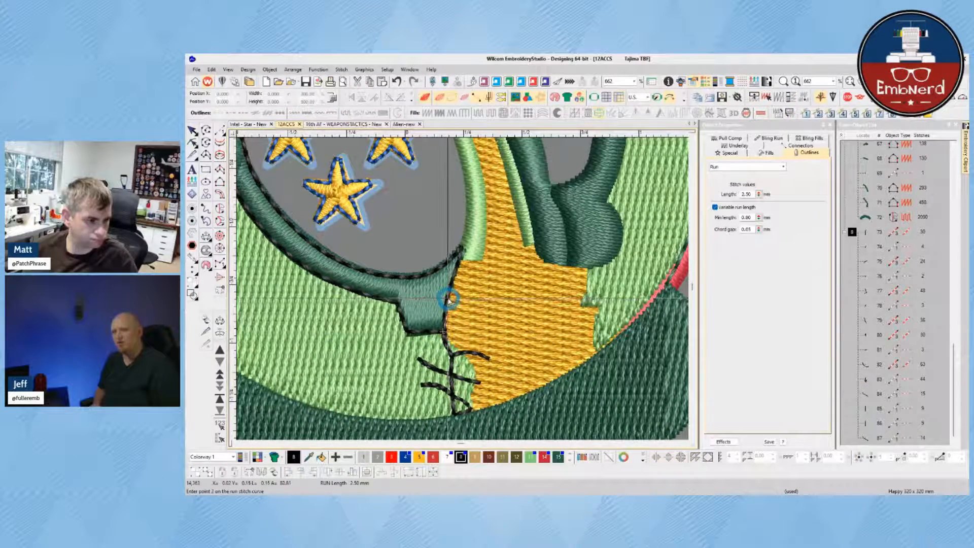
left_click(461, 255)
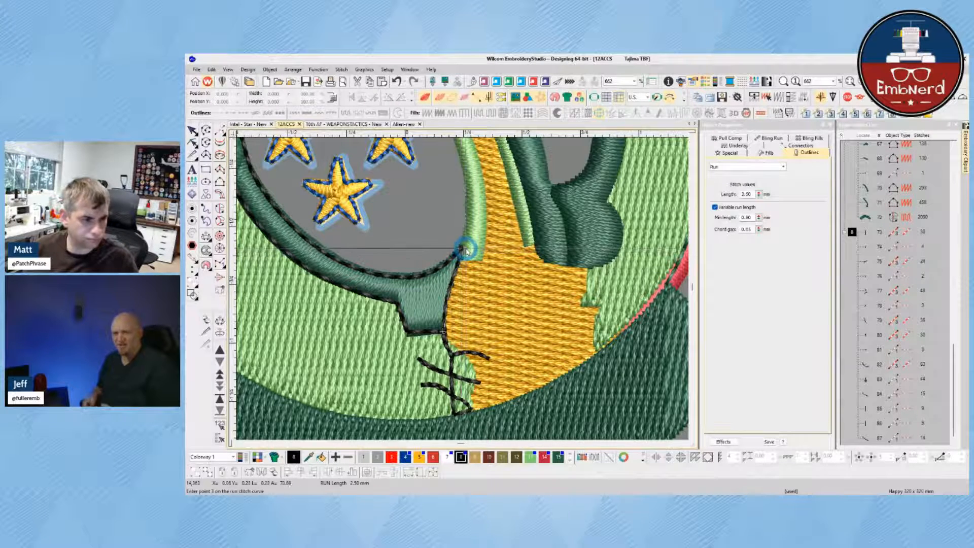
key("Return")
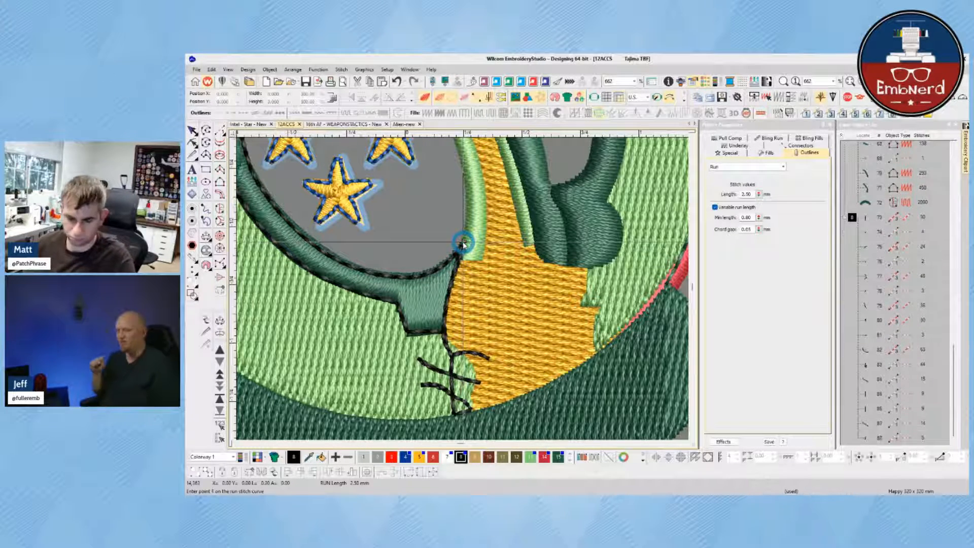
- Digitize a black run along the lowest belly crease from the gray field to the dark green arm and double it back
scroll(463, 244, "up", 4)
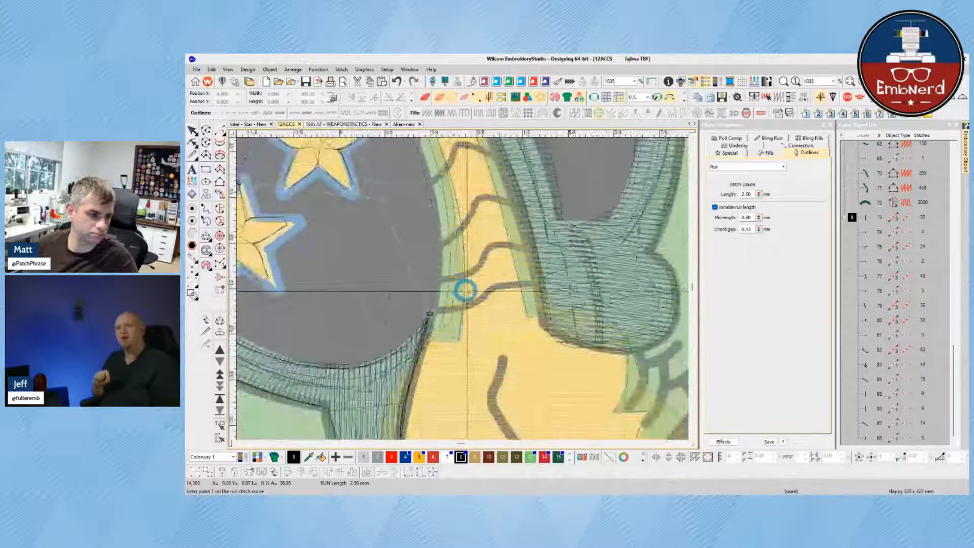
left_click(382, 341)
left_click(435, 330)
left_click(443, 321)
left_click(461, 312)
left_click(516, 304)
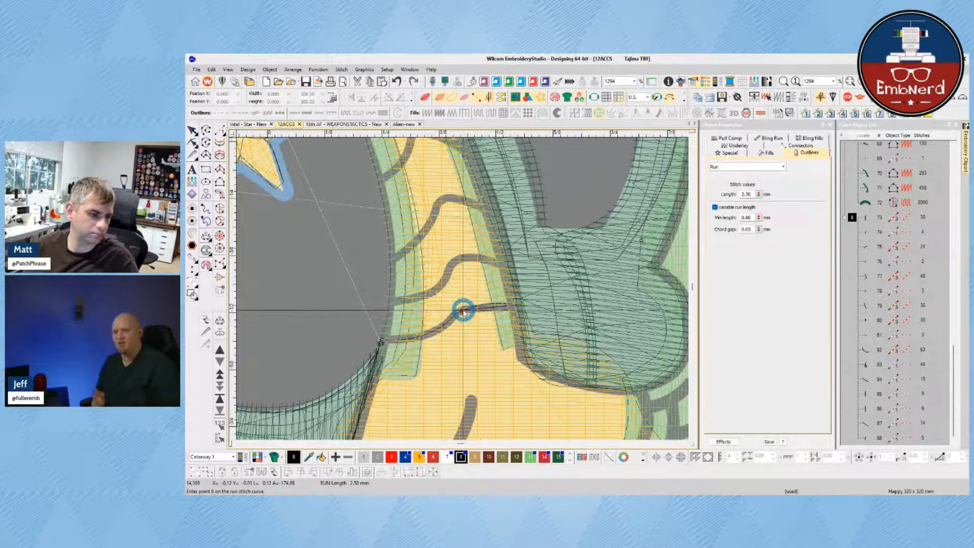
key("Return")
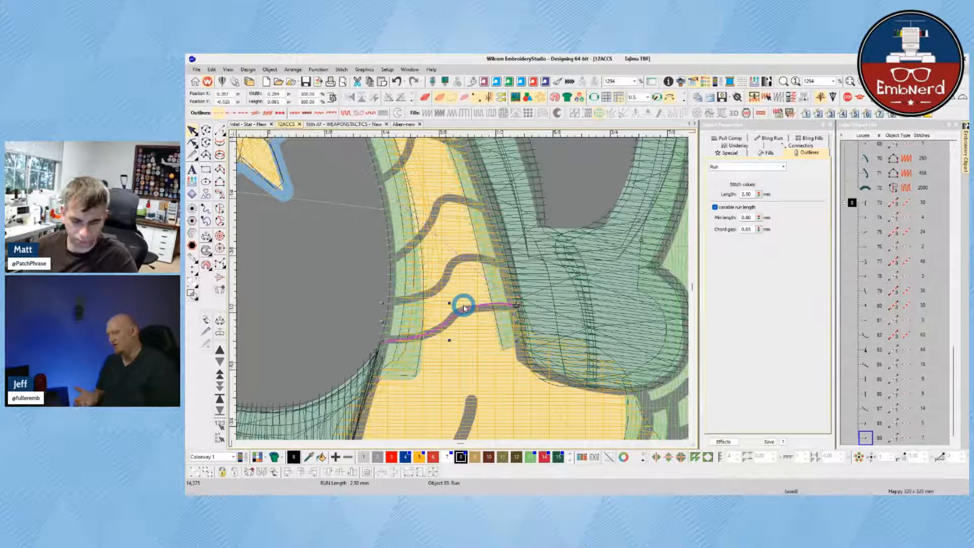
key("h")
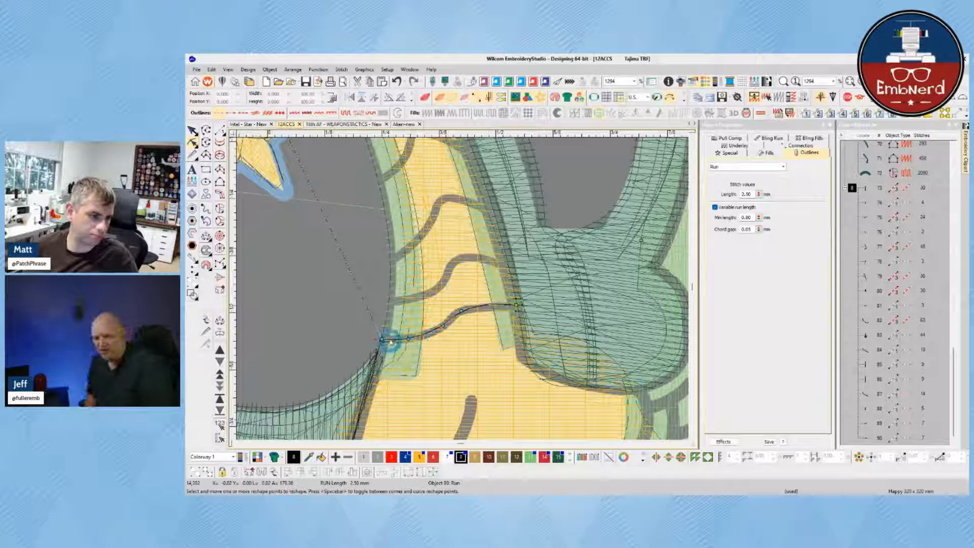
key("Escape")
- Start a black run at the lowest crease, follow the gray field's edge up, and trace the second belly crease out and back
left_click(382, 340)
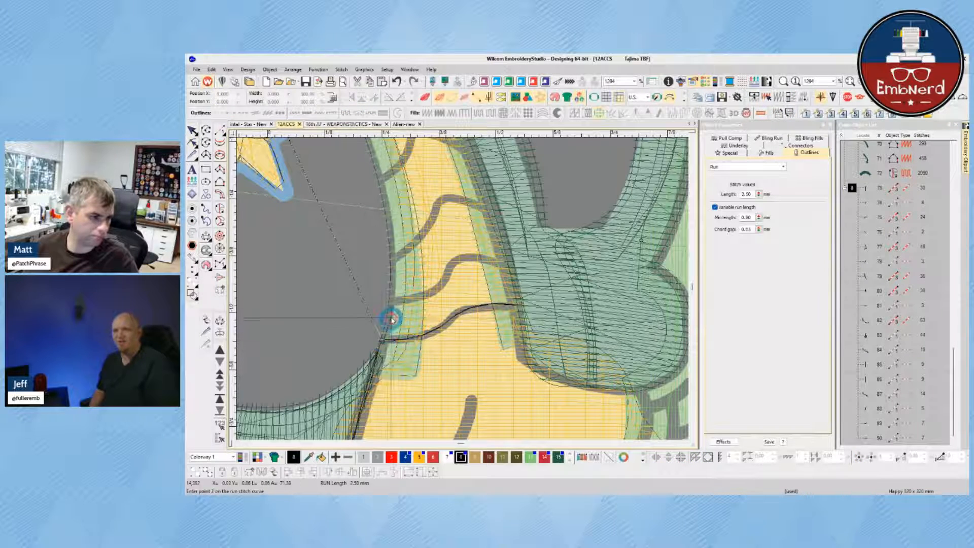
left_click(391, 300)
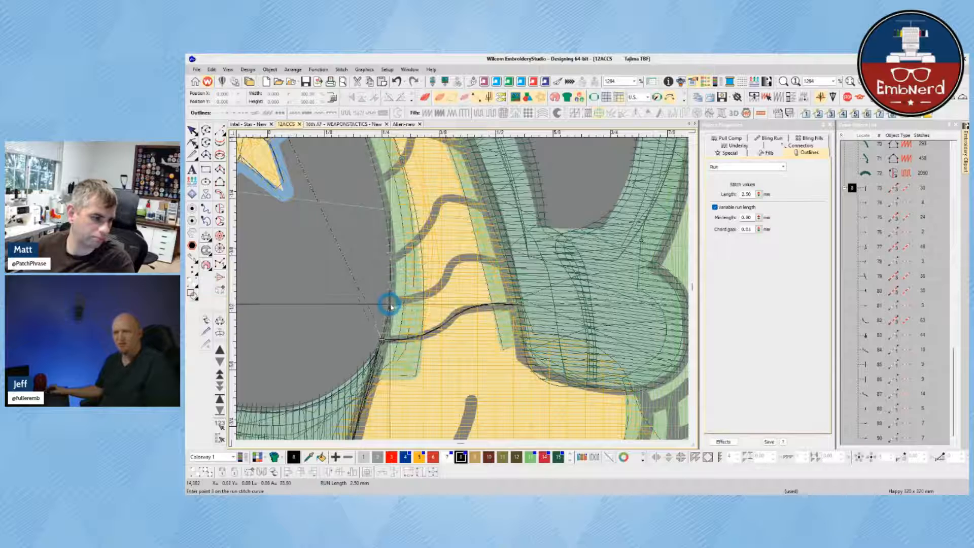
right_click(422, 295)
right_click(441, 286)
right_click(451, 270)
right_click(462, 260)
right_click(485, 258)
left_click(507, 265)
right_click(485, 259)
right_click(464, 257)
right_click(445, 271)
right_click(435, 284)
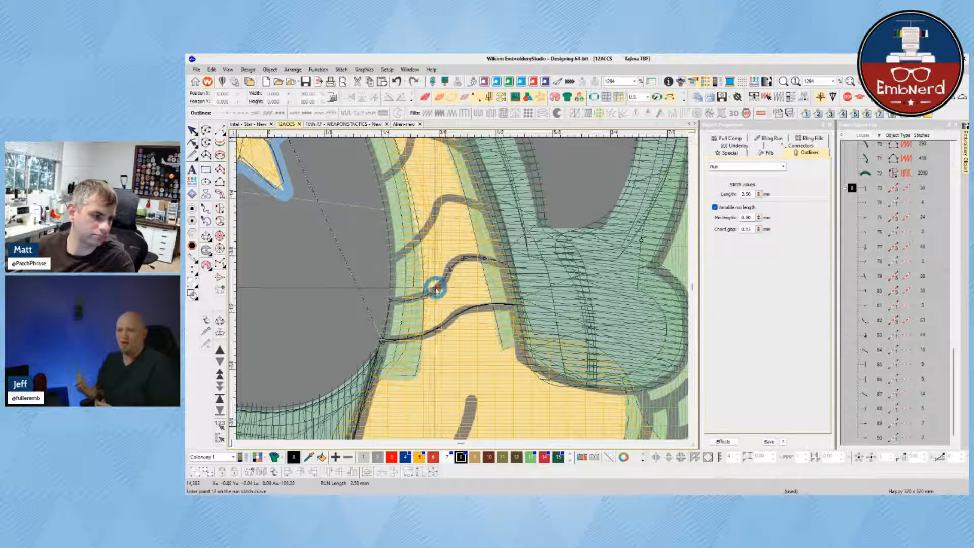
left_click(392, 299)
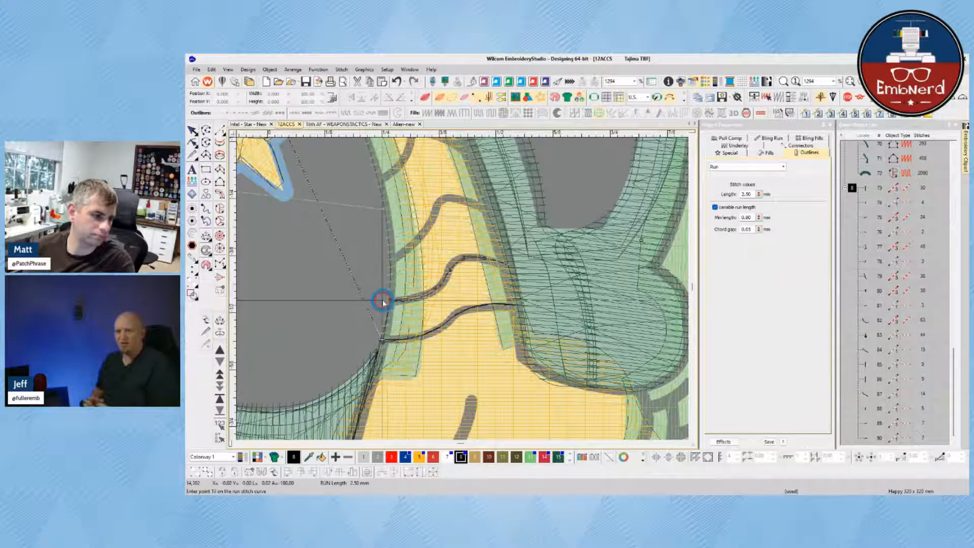
- Continue the run along the gray field's edge, trace the third and fourth belly creases out and back, and finish the object
middle_click(426, 215)
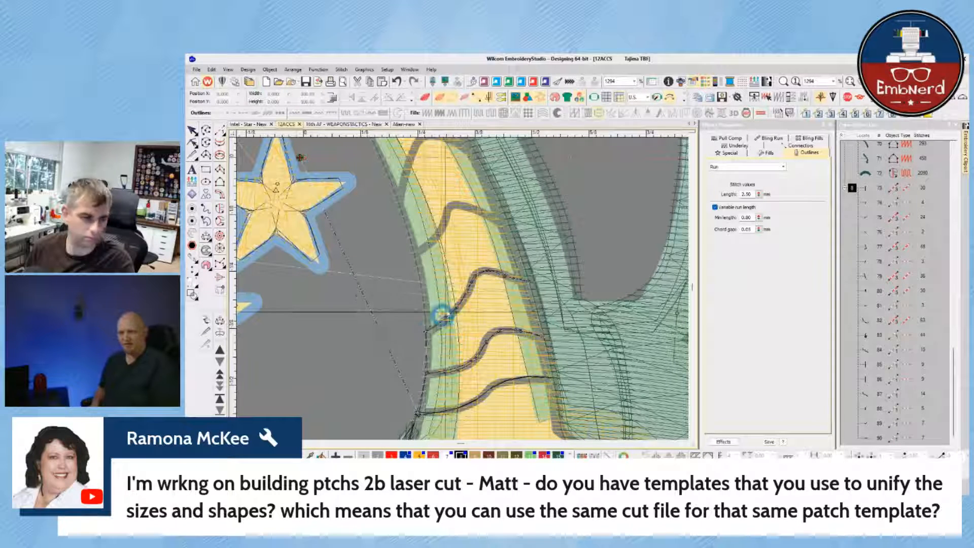
left_click(415, 250)
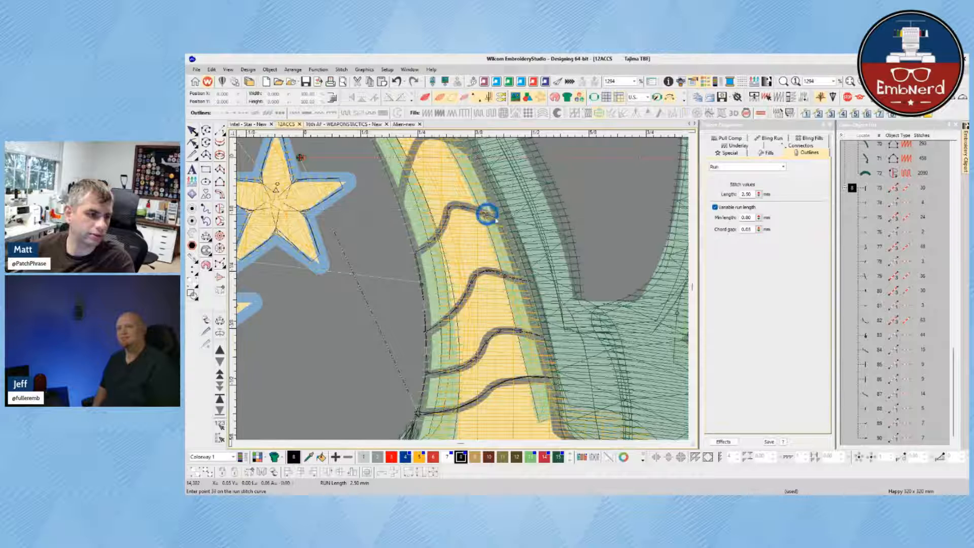
left_click(483, 215)
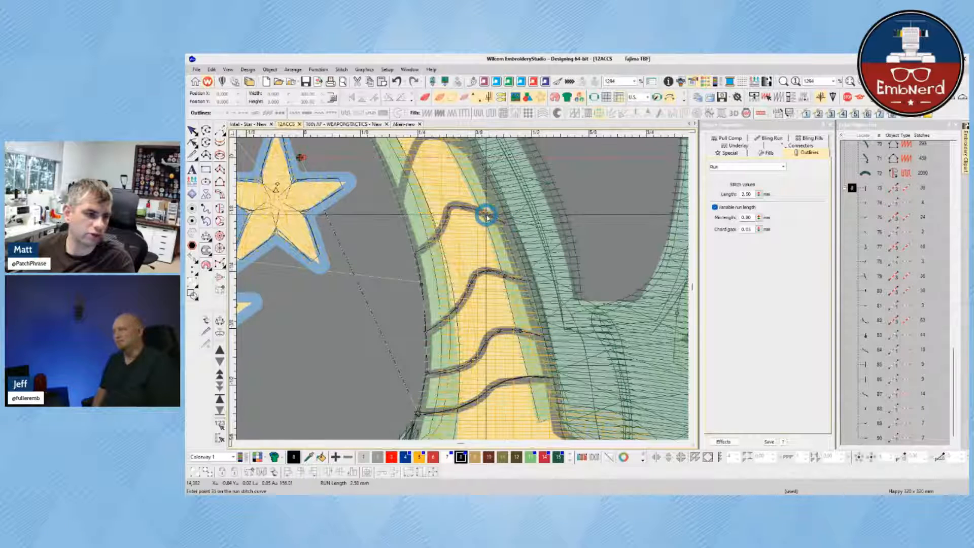
left_click(449, 213)
left_click(442, 228)
left_click(436, 238)
left_click(417, 255)
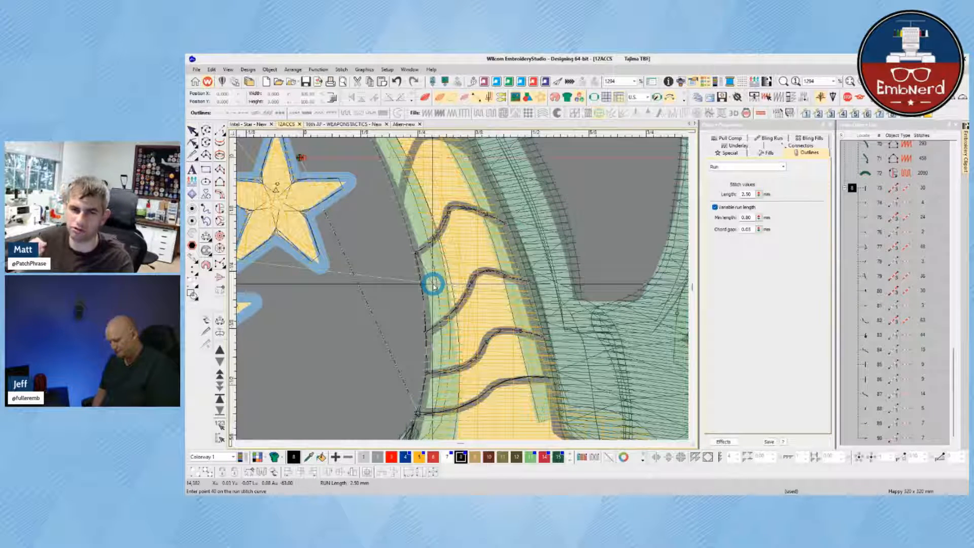
key("Return")
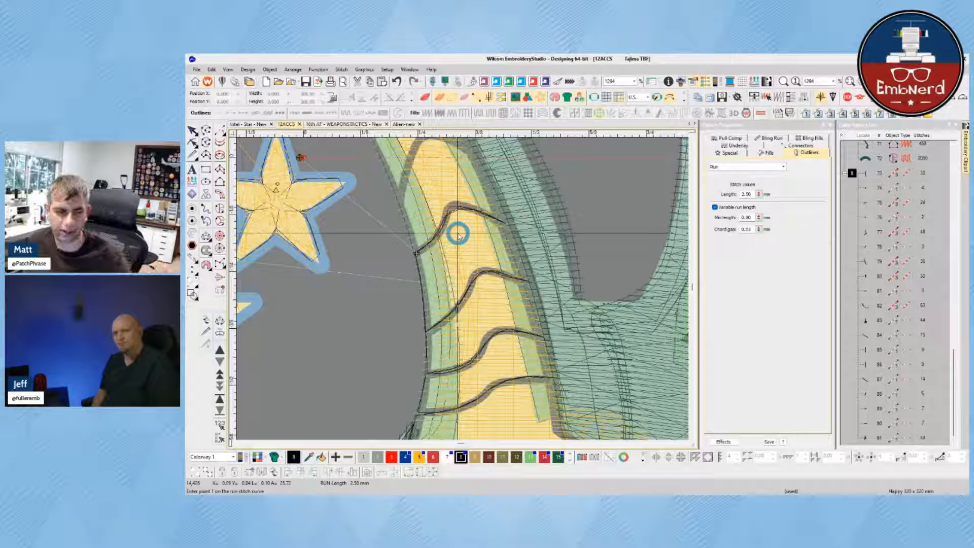
- Start another black run at the fourth crease's inner end and trace the fifth belly crease out and back to the gray edge
left_click(416, 252)
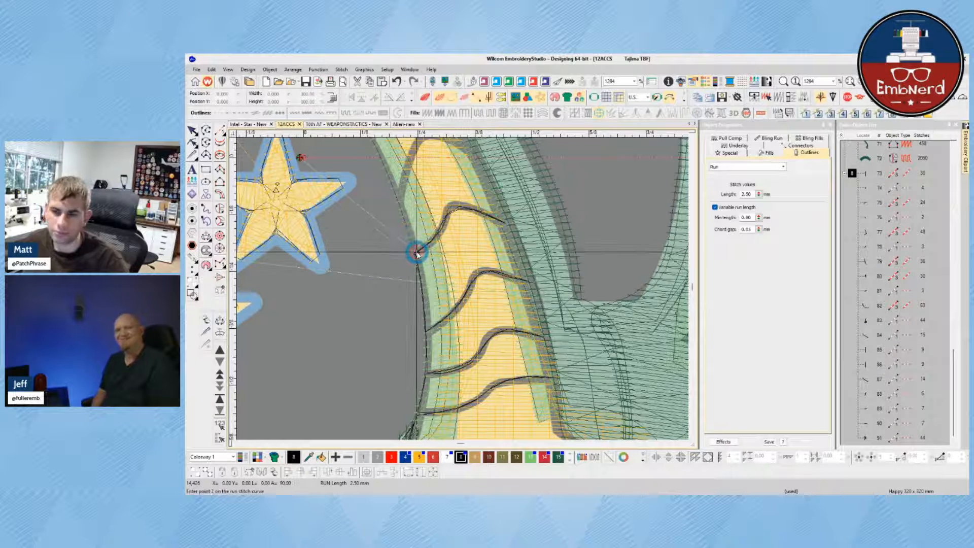
left_click(399, 199)
left_click(477, 298)
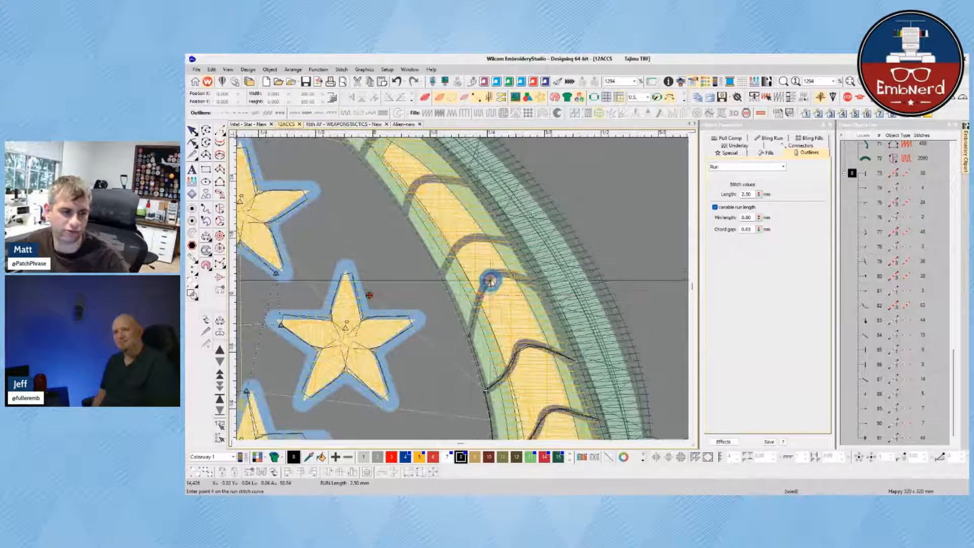
left_click(492, 274)
left_click(512, 274)
left_click(535, 286)
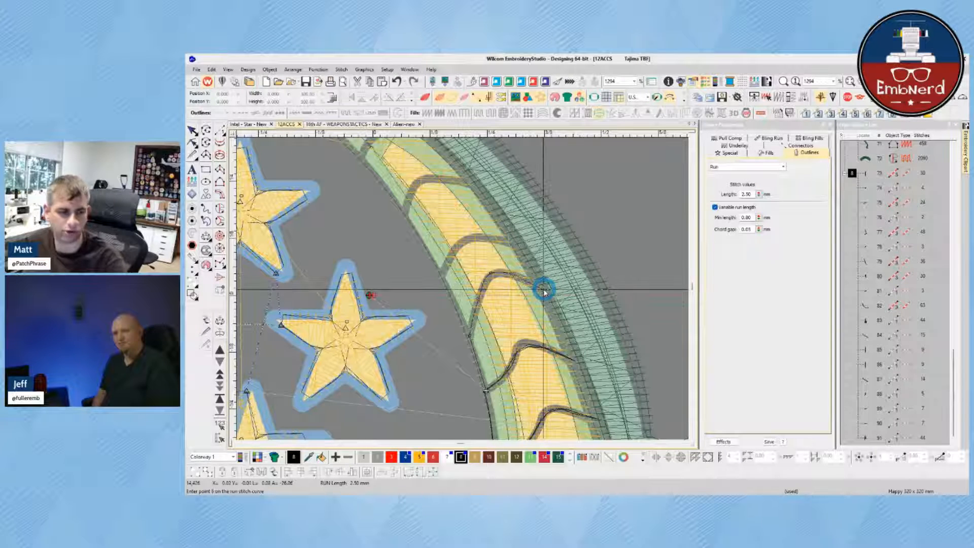
left_click(511, 277)
left_click(490, 275)
right_click(476, 309)
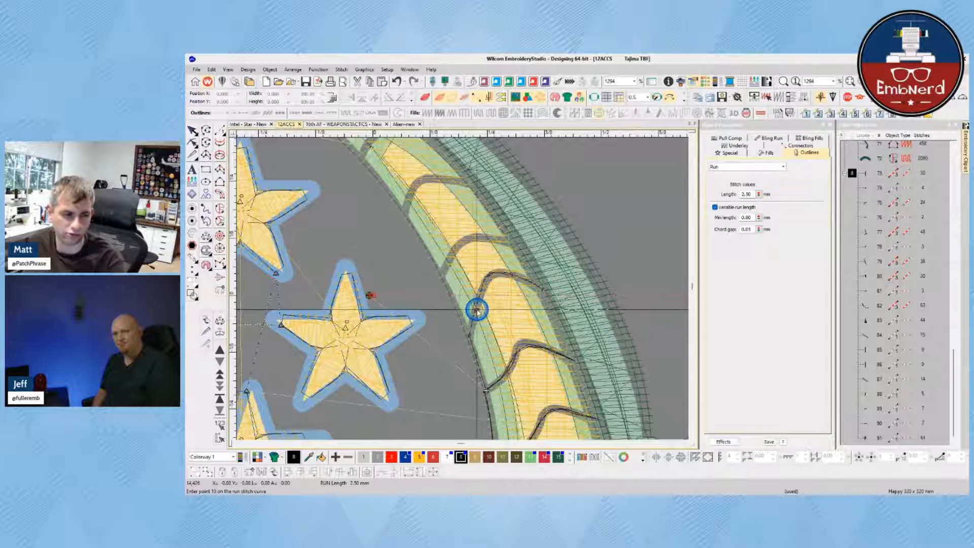
left_click(469, 336)
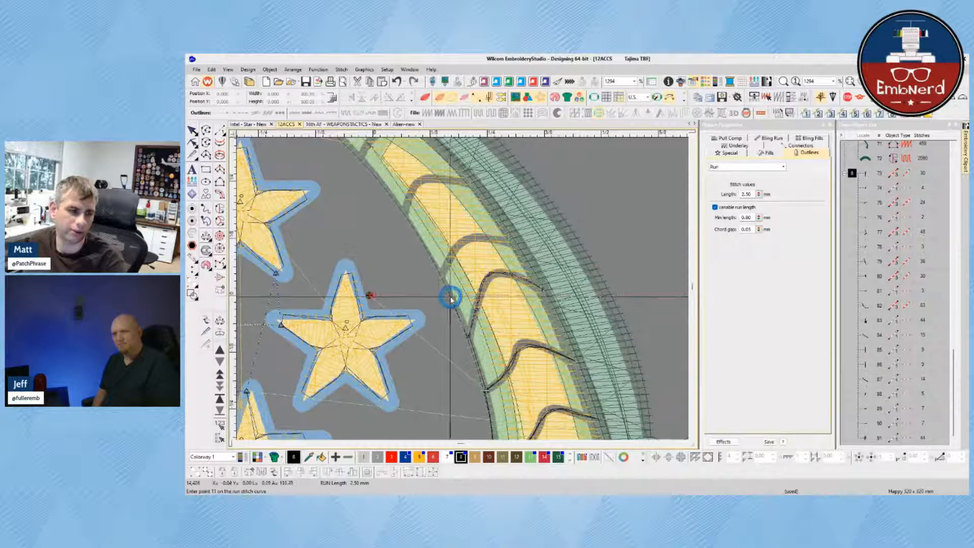
- Extend the run up the gray field's edge and trace the sixth belly crease out and back
left_click(442, 279)
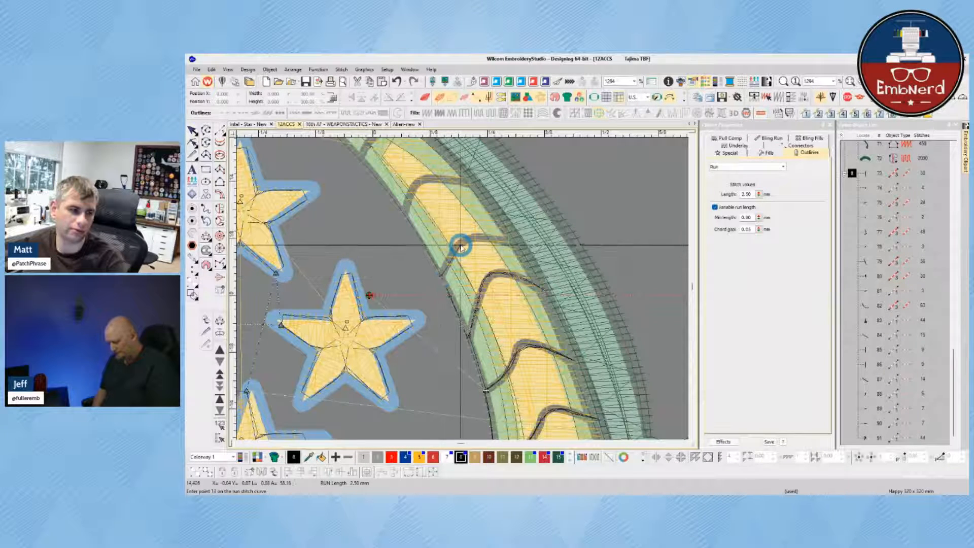
right_click(480, 236)
left_click(514, 242)
left_click(513, 241)
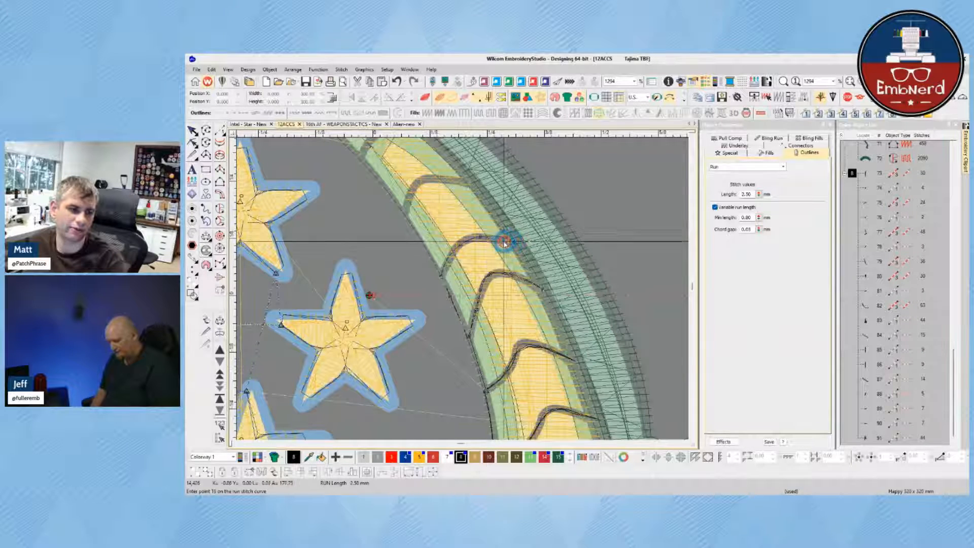
right_click(482, 239)
right_click(456, 249)
left_click(442, 276)
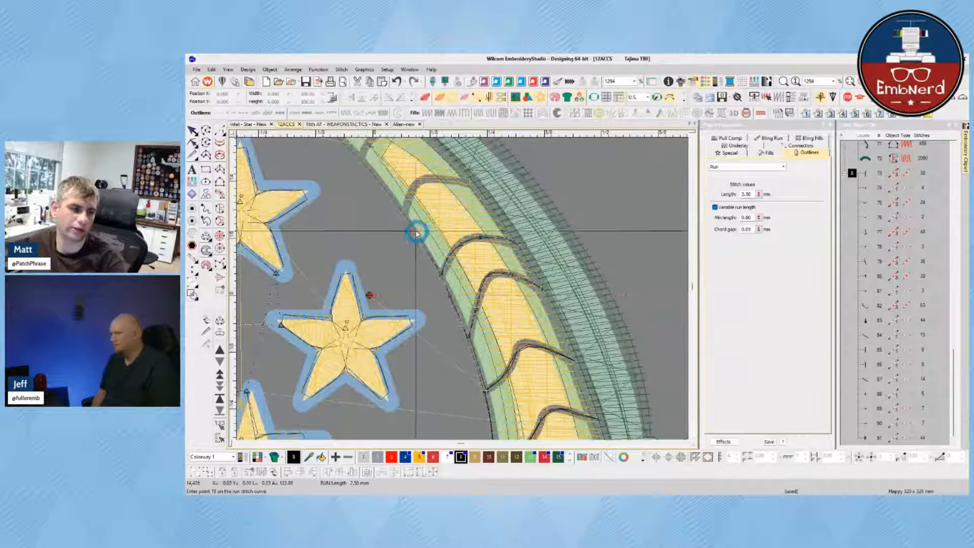
- Carry the run up to the seventh belly crease and trace it to the dark green band and back
left_click(404, 213)
right_click(420, 195)
right_click(416, 187)
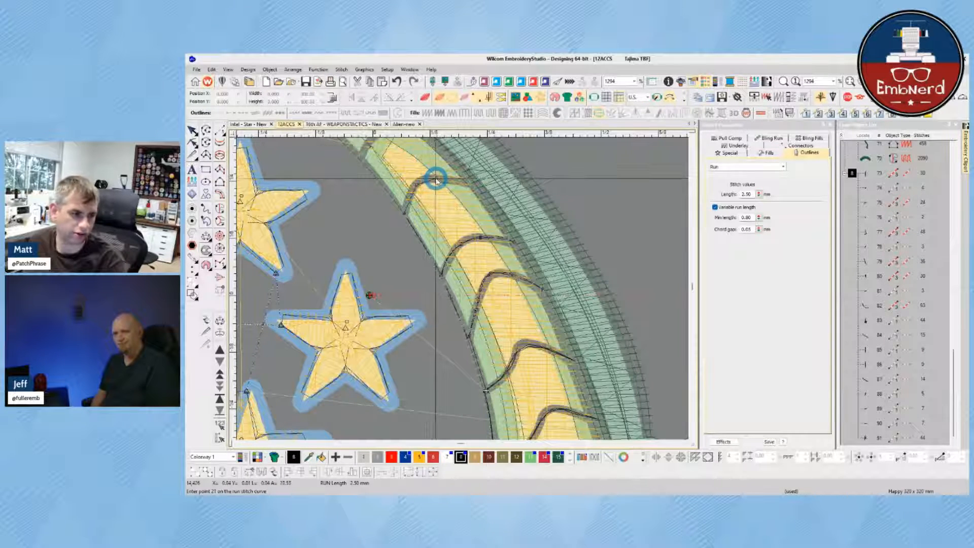
left_click(472, 183)
right_click(416, 188)
left_click(404, 217)
- Continue the run to the eighth crease, at the yellow fill's upper tip, and trace it out and back
right_click(383, 195)
right_click(429, 243)
right_click(427, 239)
left_click(413, 226)
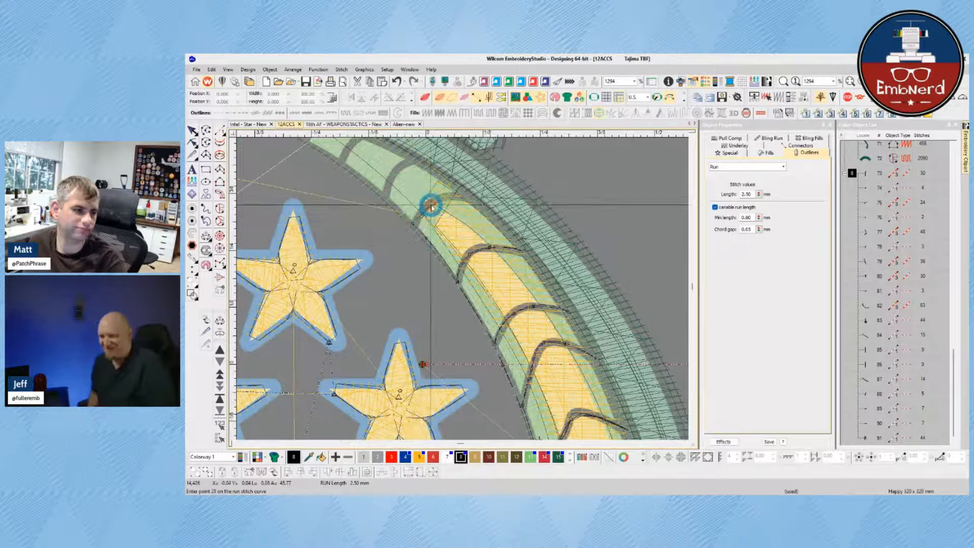
right_click(450, 197)
right_click(431, 204)
right_click(424, 213)
left_click(413, 224)
- Extend the run to the ninth crease, on the light green strip above the yellow fill, and trace it out and back
left_click(386, 196)
right_click(395, 176)
right_click(417, 163)
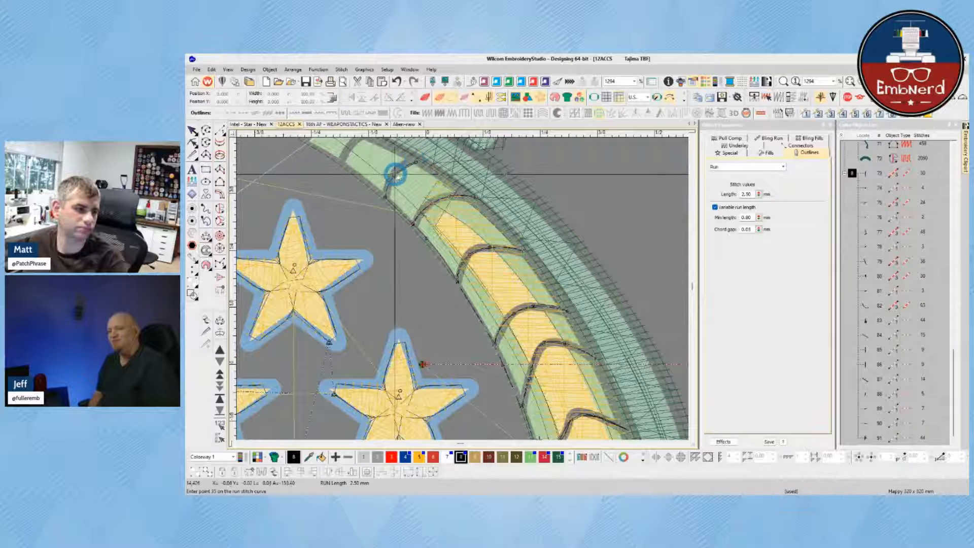
right_click(395, 174)
left_click(385, 196)
- Trace the remaining belly creases on the narrow light green strip out and back, and end the run under the dragon's jaw
left_click_drag(341, 179, 395, 248)
left_click(411, 246)
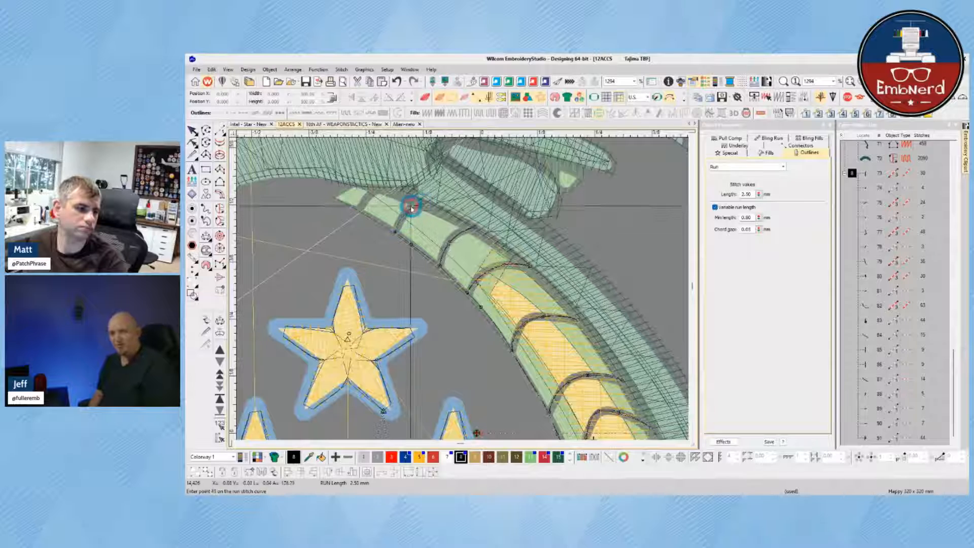
left_click(399, 233)
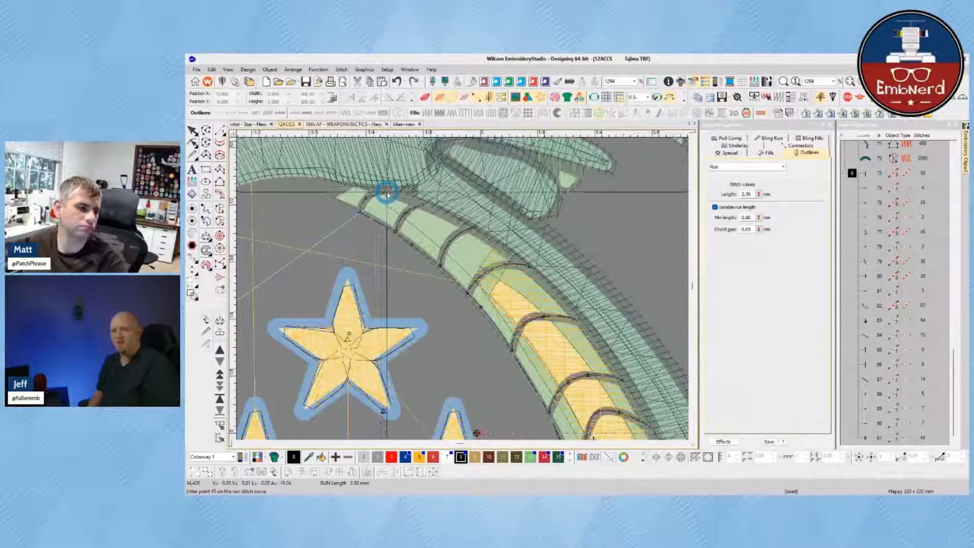
left_click(360, 208)
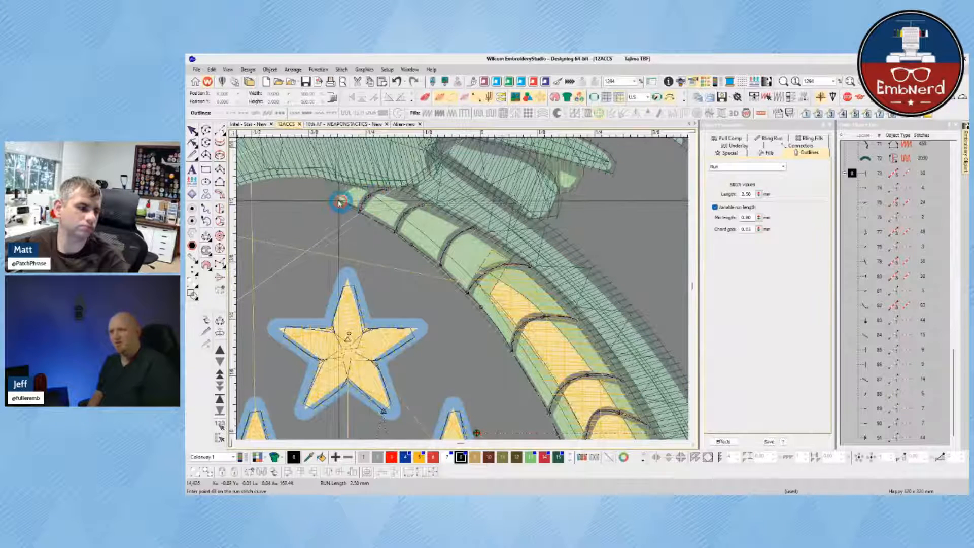
left_click(307, 184)
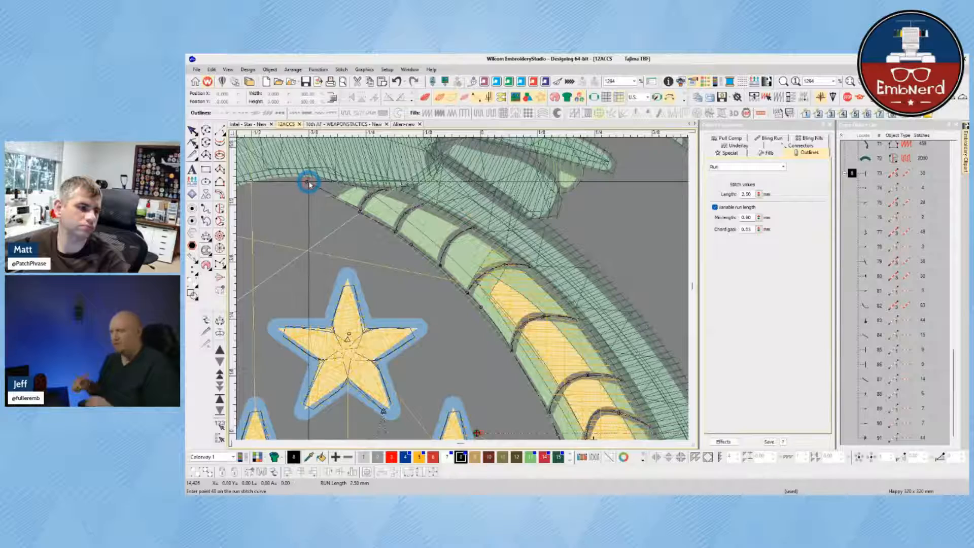
scroll(464, 304, "down", 3)
scroll(464, 305, "up", 1)
key("Return")
- Digitize a second run along the belly's inner edge, from under the jaw down to the lowest crease
left_click(361, 165)
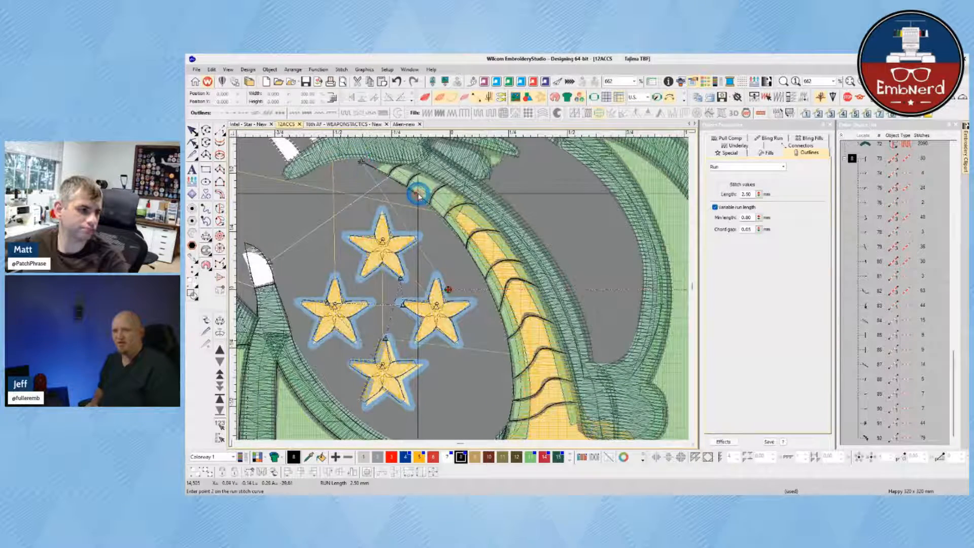
left_click(465, 247)
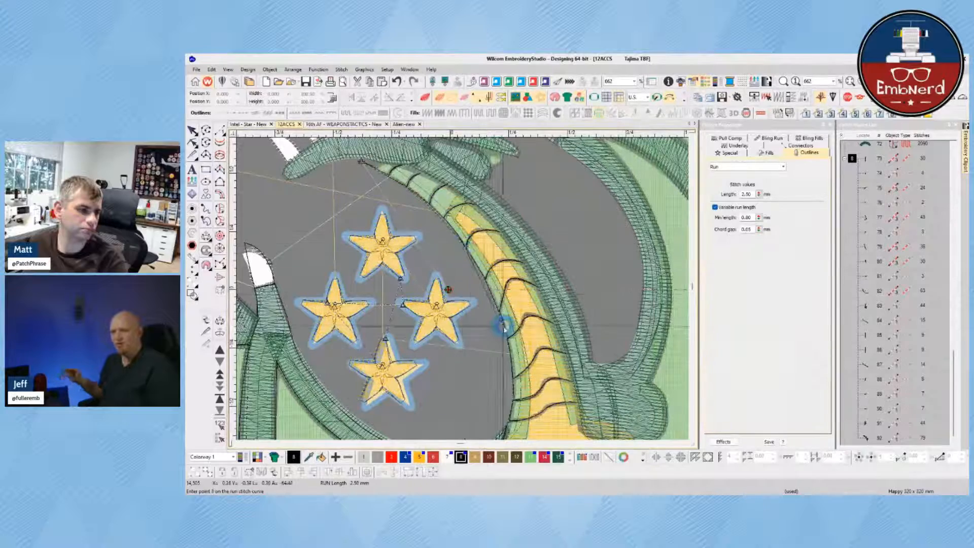
left_click(496, 303)
left_click(509, 342)
left_click(494, 301)
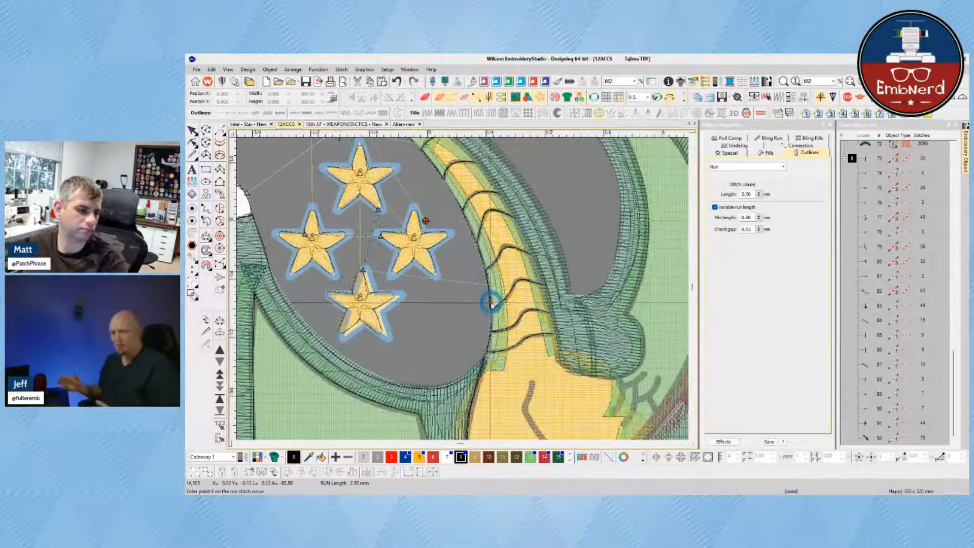
left_click(488, 351)
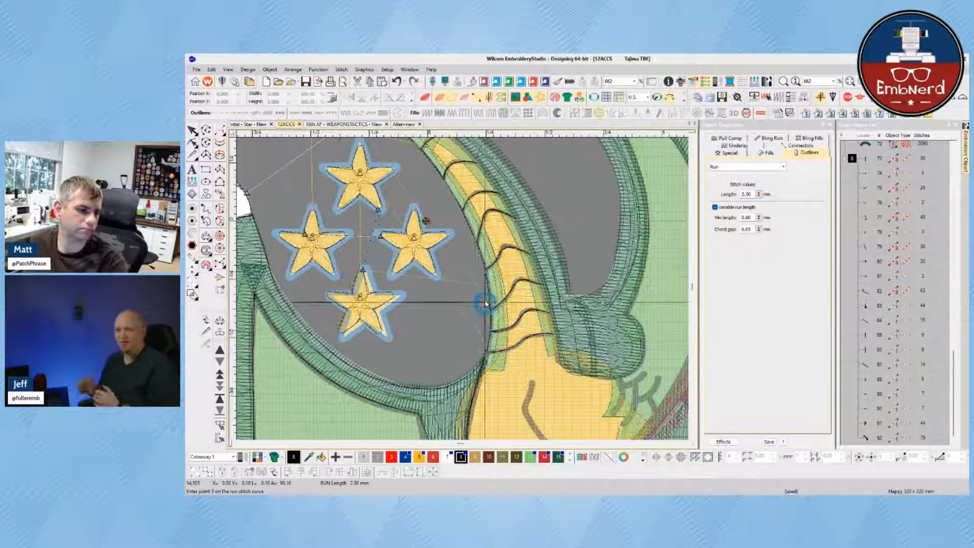
key("Return")
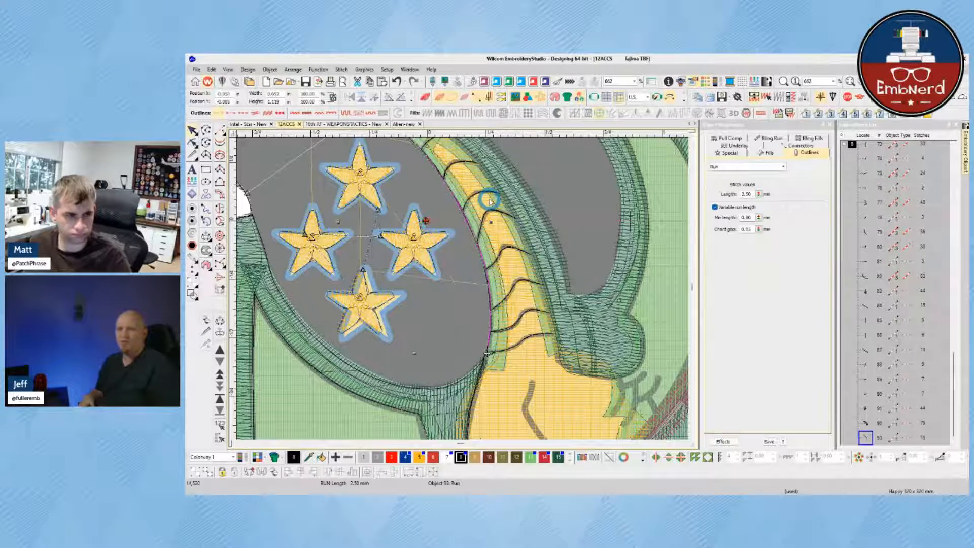
- Reshape the newest belly-edge run at its ends by the lowest crease and under the jaw, and preview the design as realistic stitching
key("h")
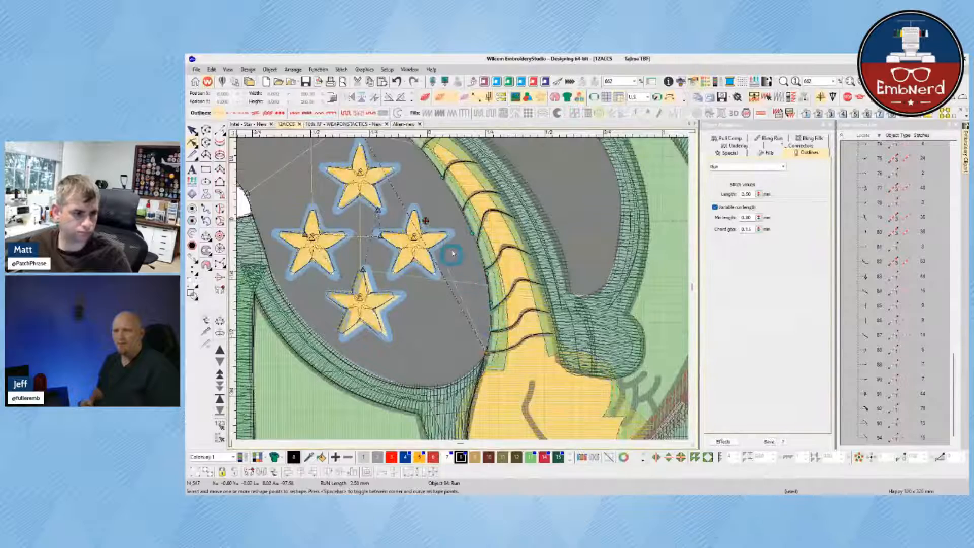
scroll(451, 252, "down", 1)
left_click(494, 372)
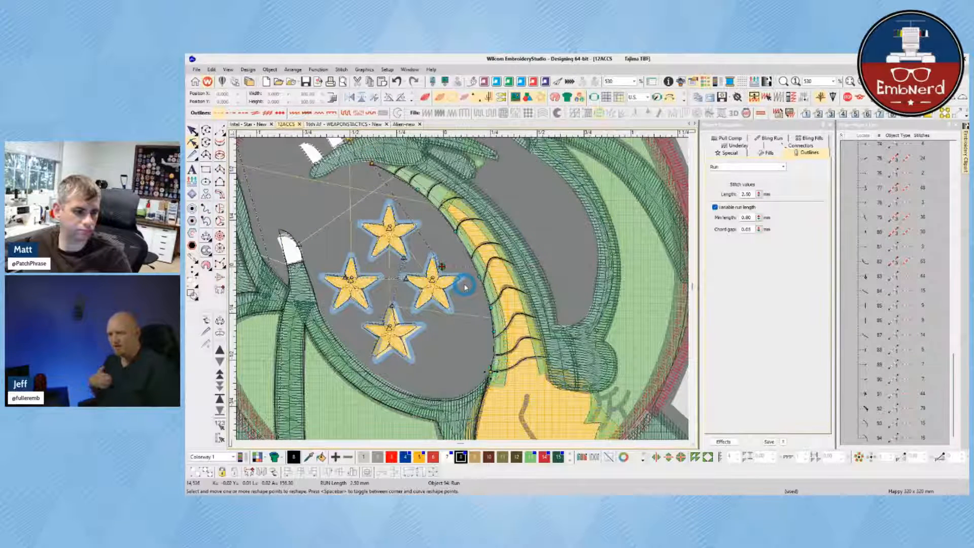
left_click(376, 159)
key("t")
scroll(376, 160, "down", 1)
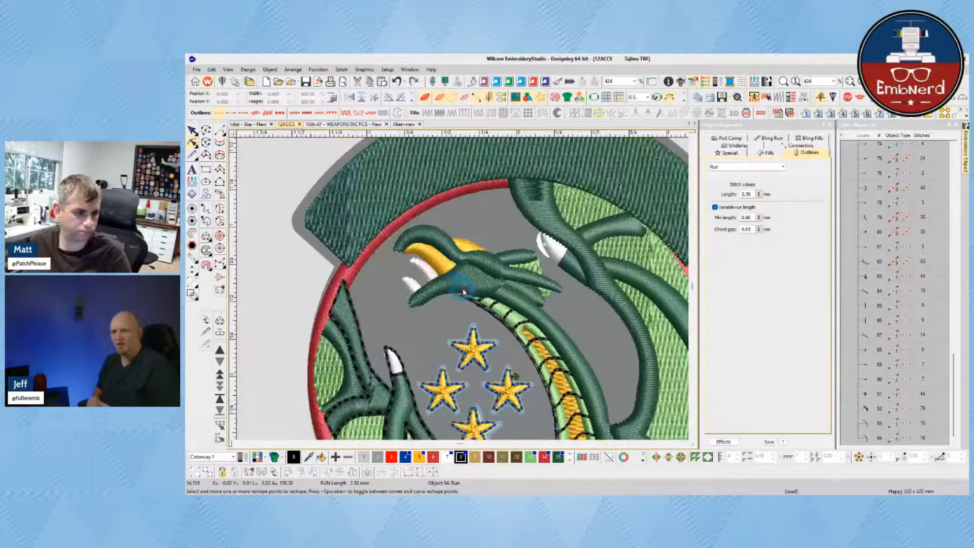
scroll(463, 290, "up", 1)
key("Escape")
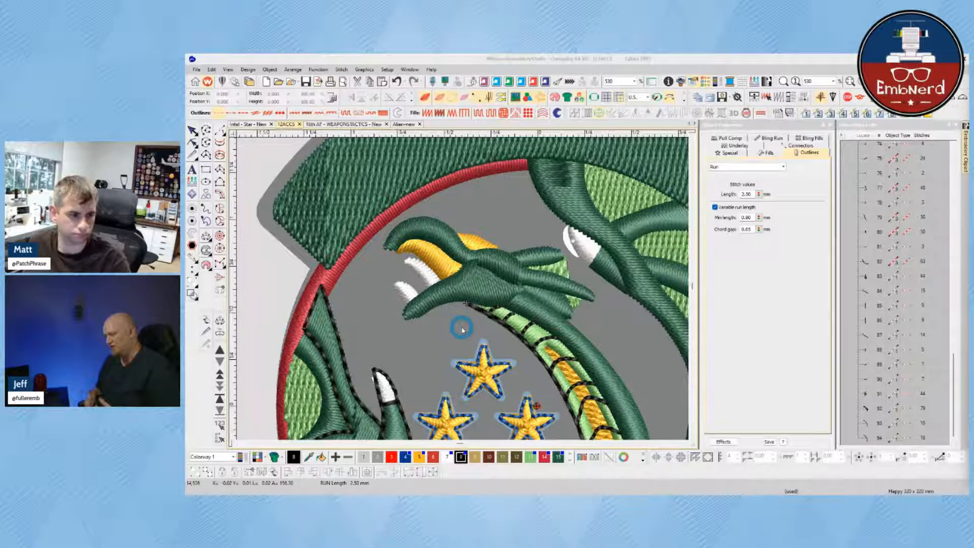
- Show the artwork bitmap and start a run at the throat, tracing a short line into the green and back towards the lower jaw's tip
left_click(466, 315)
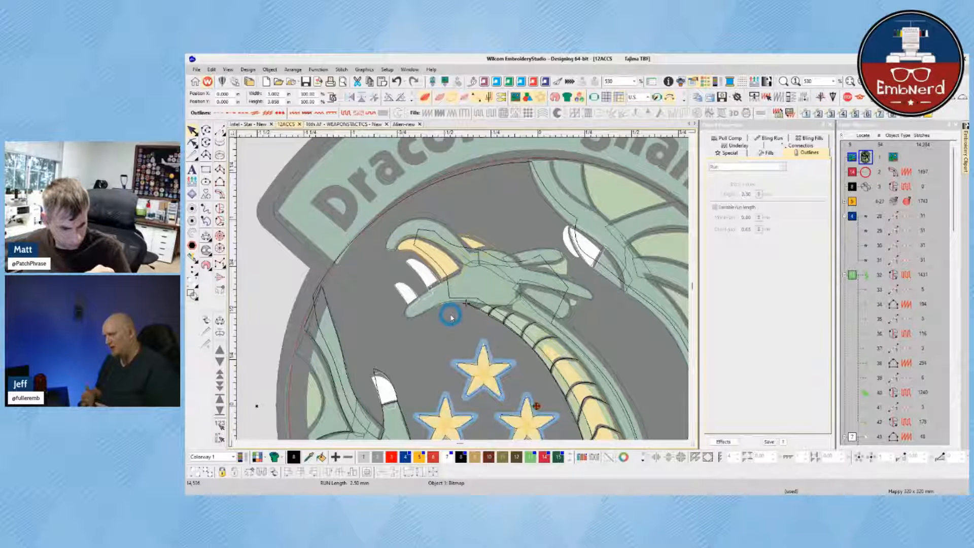
left_click(480, 300)
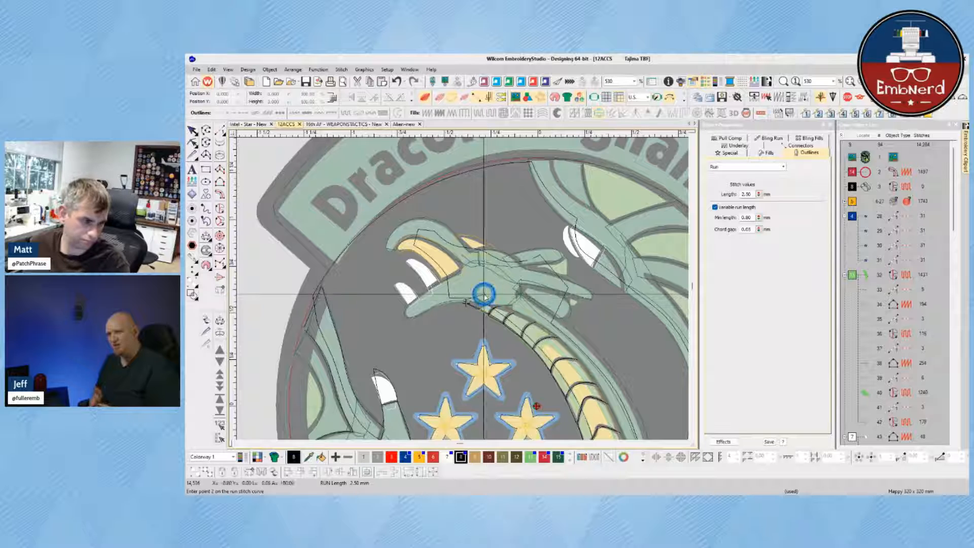
left_click(501, 296)
right_click(471, 298)
left_click(466, 300)
scroll(370, 307, "down", 1)
scroll(463, 290, "up", 2)
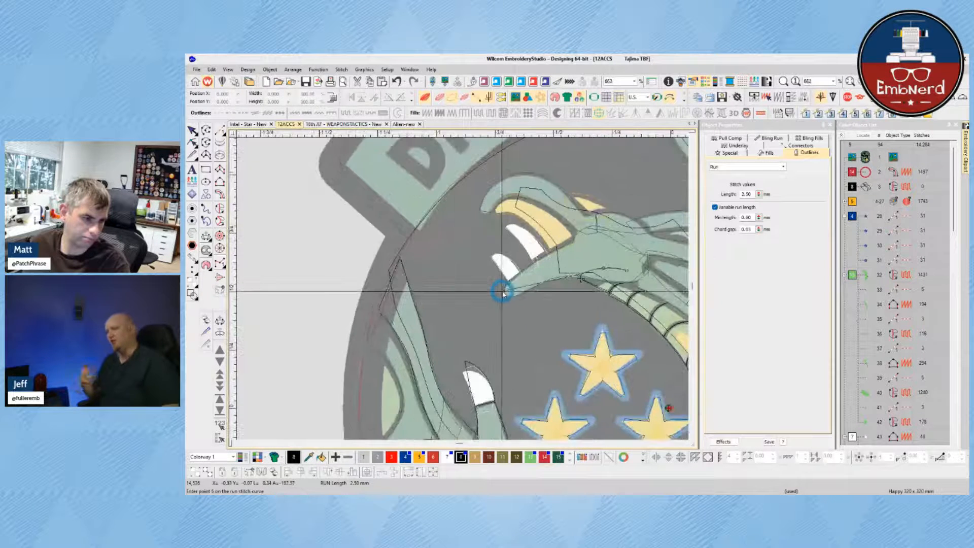
- Finish the black run-stitch line along the crease where the dragon's lower jaw meets the neck
left_click(503, 294)
scroll(503, 292, "up", 1)
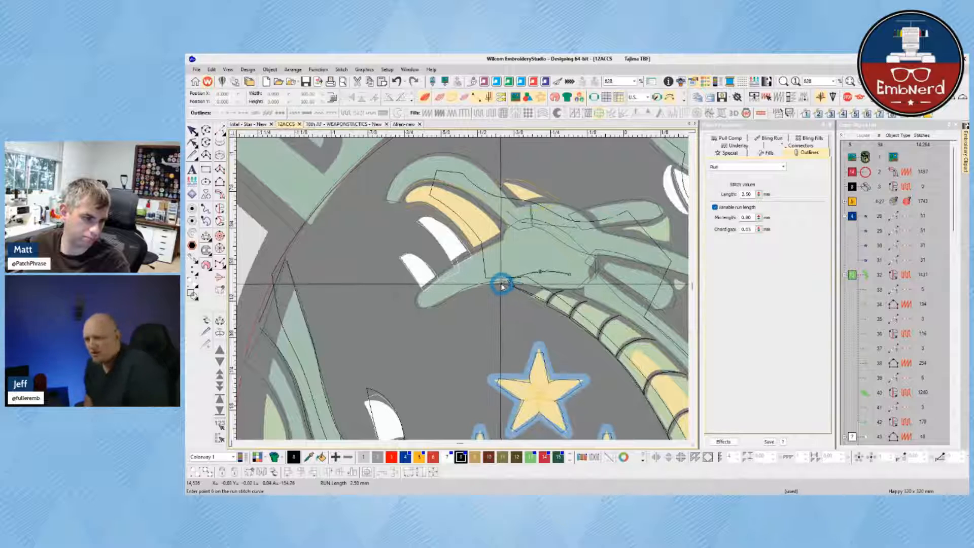
key("Return")
left_click(510, 282)
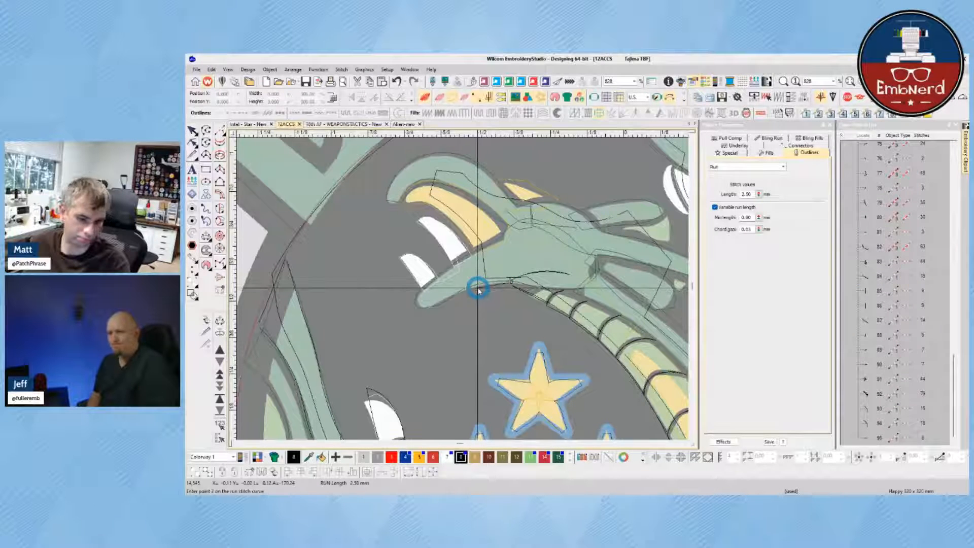
key("t")
right_click(477, 287)
right_click(452, 302)
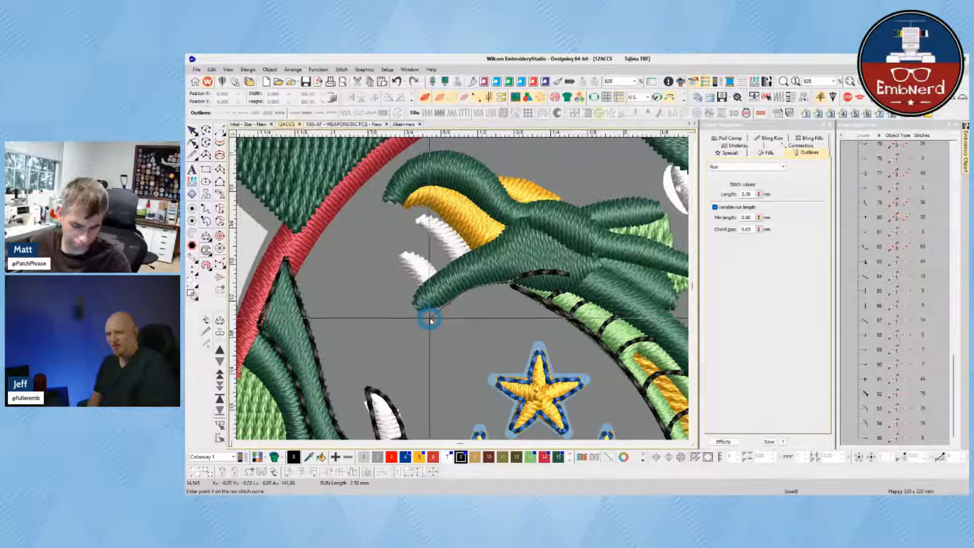
key("Return")
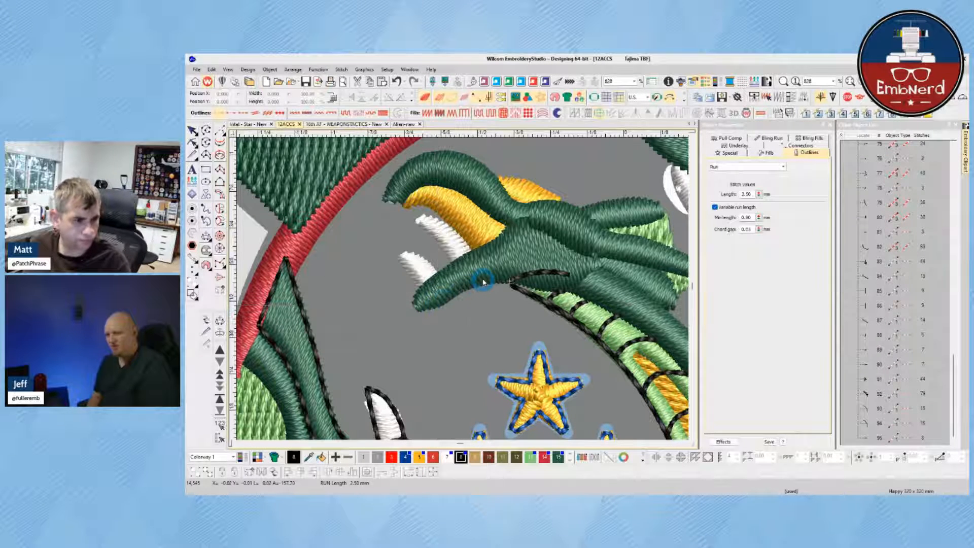
- Reshape the underside of the dragon's lower-jaw satin column by adjusting a reshape point on its edge
left_click(480, 288)
key("h")
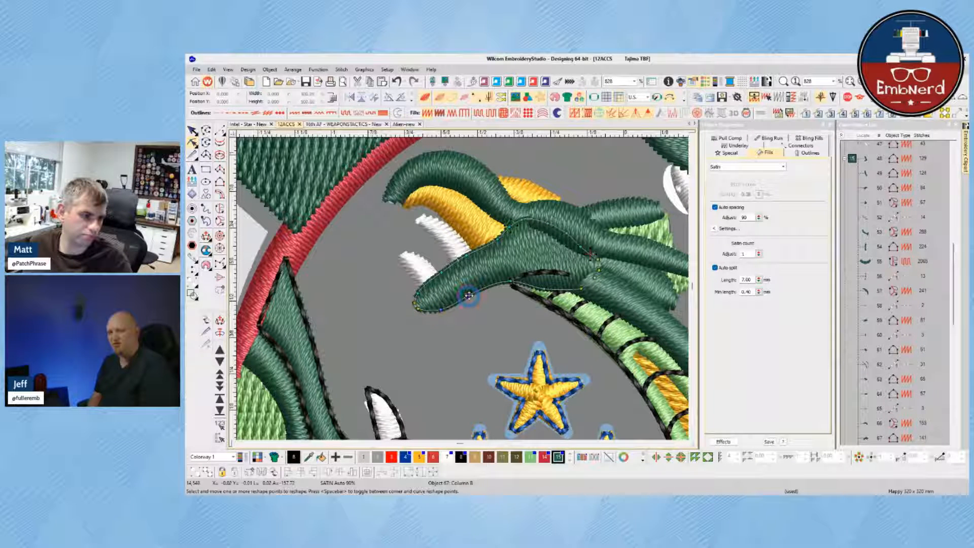
left_click_drag(473, 299, 475, 300)
key("Escape")
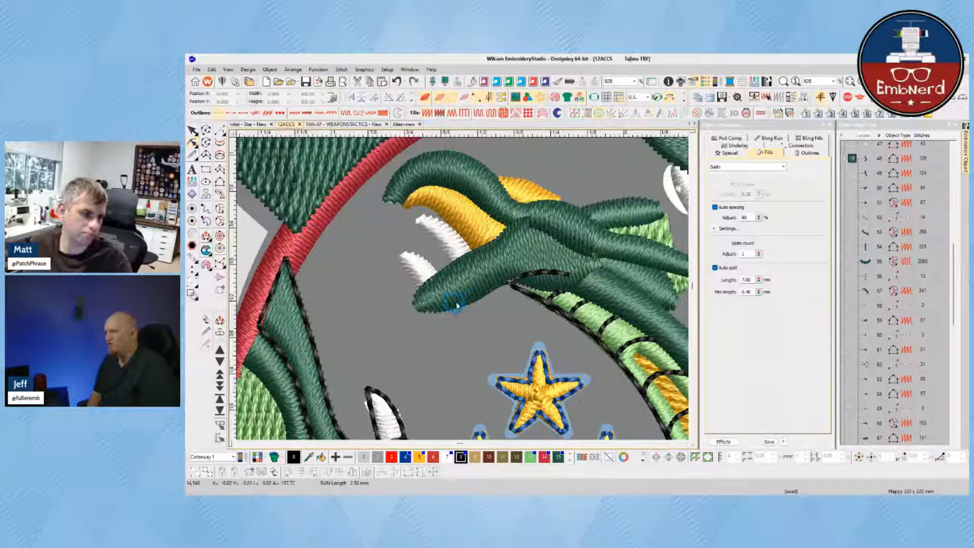
- Digitize a black run-stitch outline from the neck crease along the lower jaw's underside, around the chin tip to the lower tooth
key("space")
left_click(507, 282)
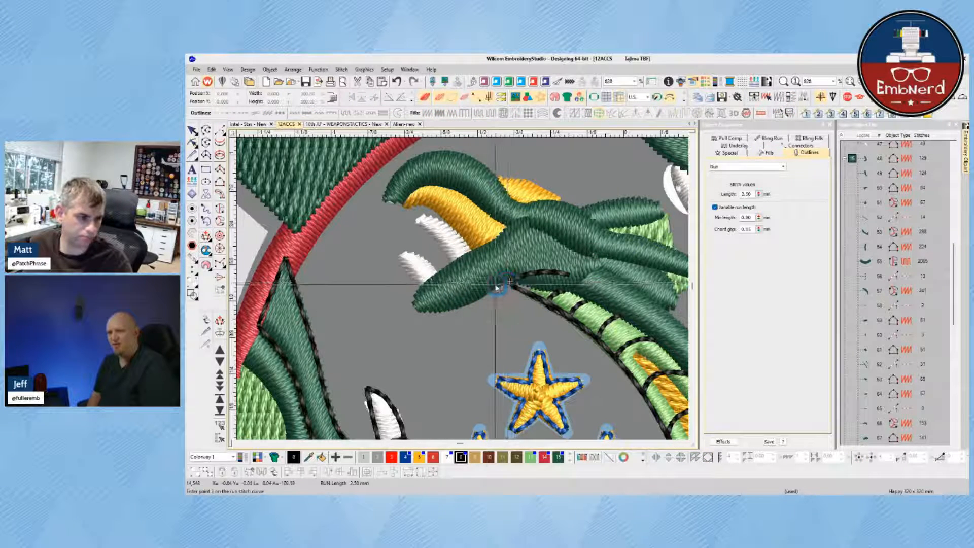
key("t")
right_click(495, 288)
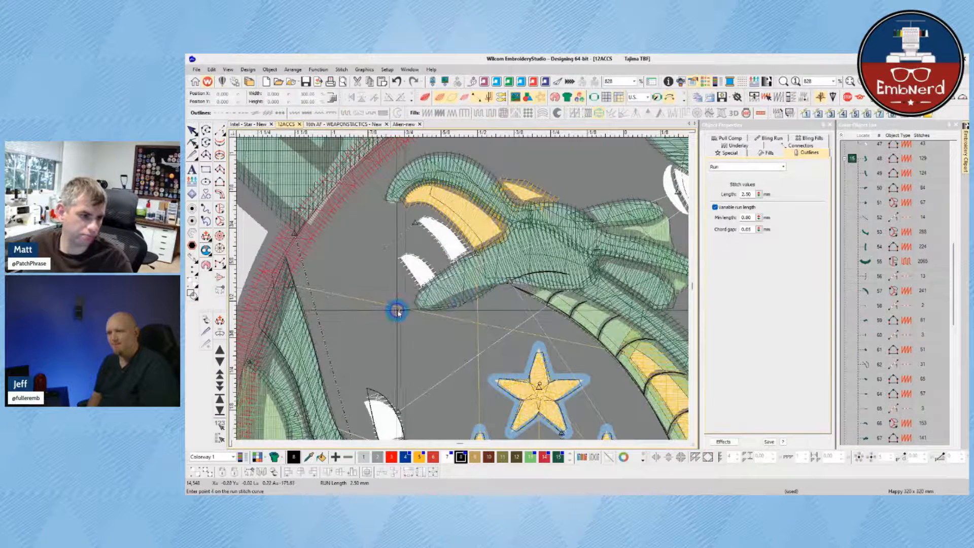
right_click(417, 300)
right_click(423, 289)
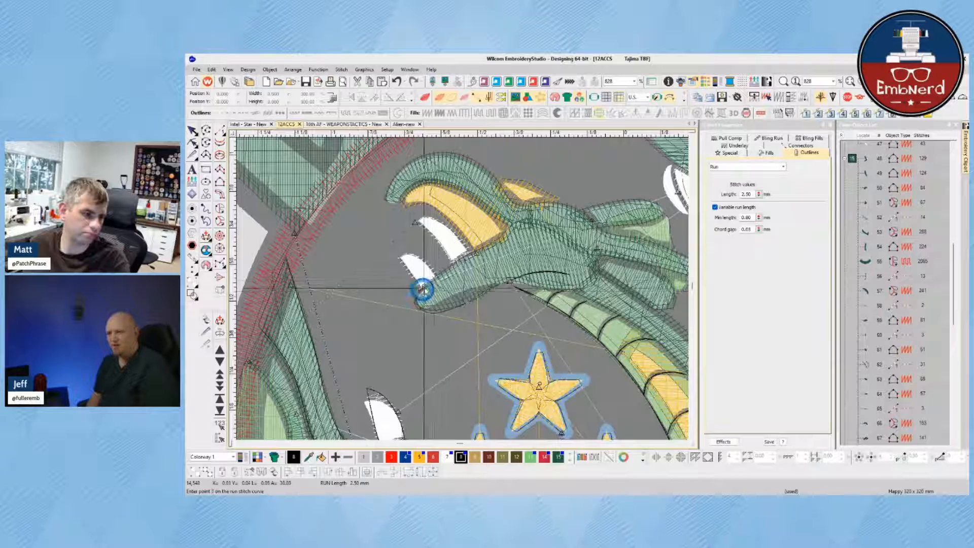
key("Return")
- Outline the lower tooth with a black run stitch and add a short run along the gum to the upper tooth
right_click(436, 277)
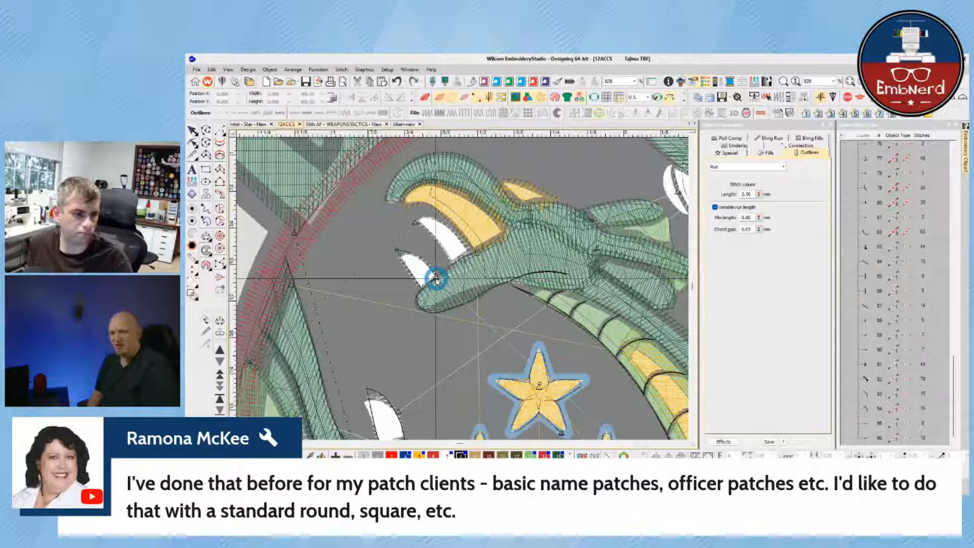
key("Return")
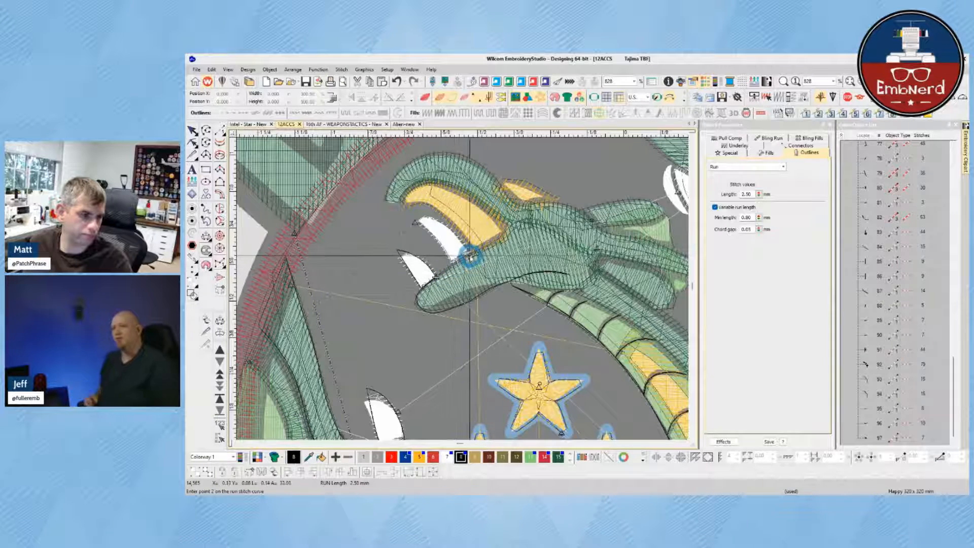
left_click(472, 254)
key("Return")
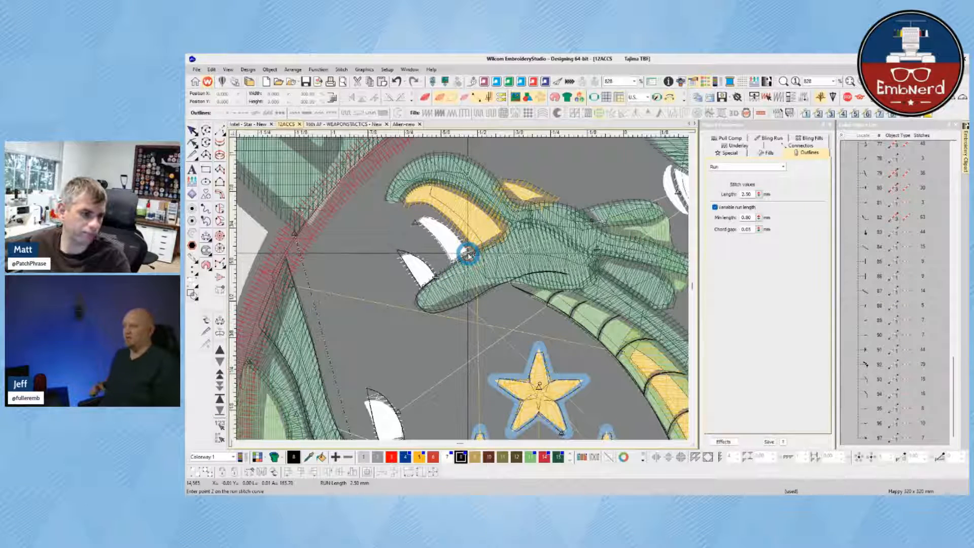
- Convert the lower-jaw outline and the short gum run to triple run stitching
key("Escape")
left_click(473, 303, "ctrl")
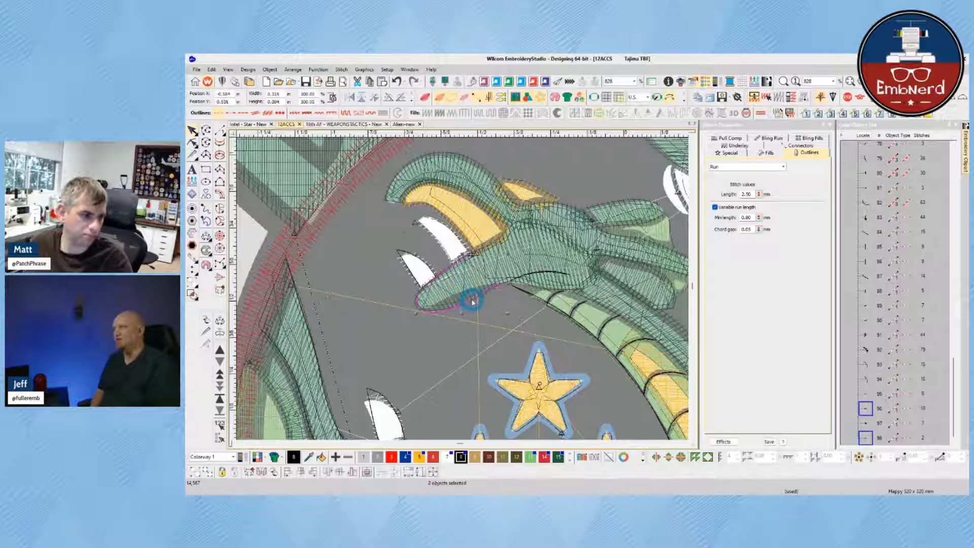
left_click(240, 114)
key("Escape")
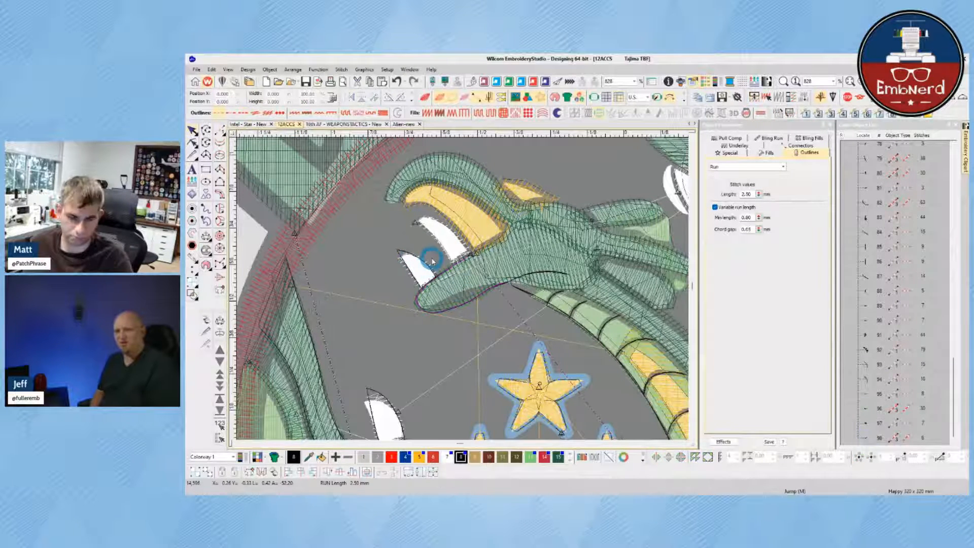
- Digitize a black run-stitch outline around the upper white tooth, from the gum around the tip and back to its base
key("t")
scroll(463, 244, "up", 2)
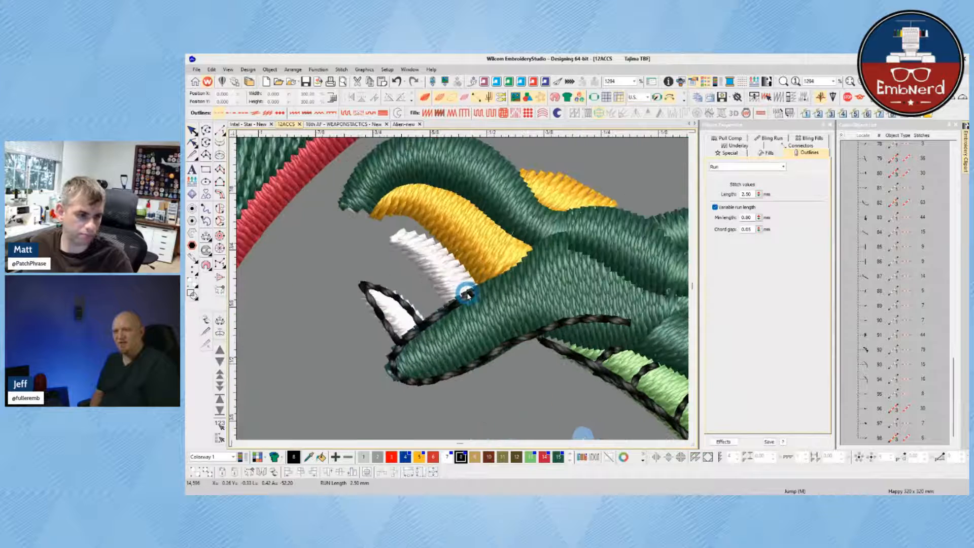
left_click(413, 232)
left_click(412, 232)
left_click(397, 230)
left_click(388, 238)
left_click(384, 237)
left_click(409, 255)
left_click(435, 289)
left_click(443, 303)
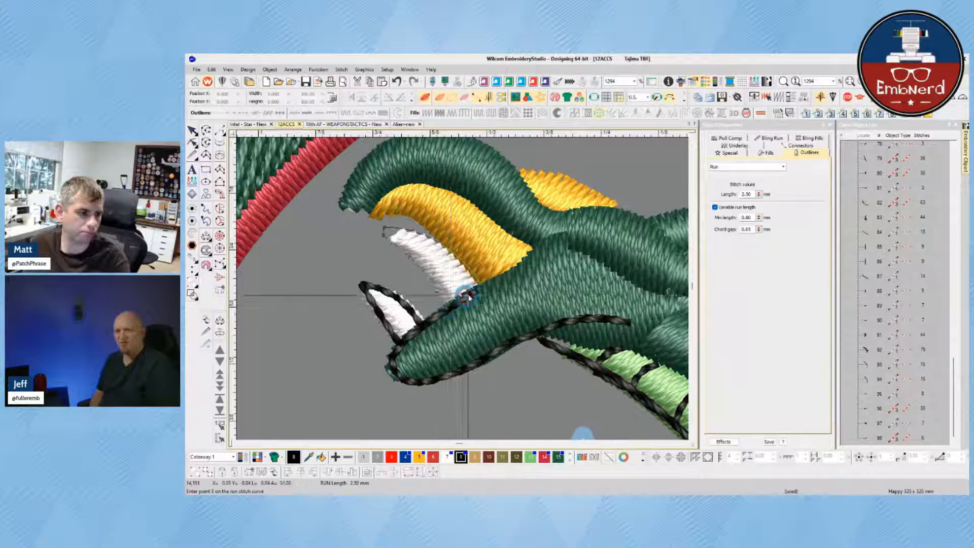
left_click(477, 289)
key("Return")
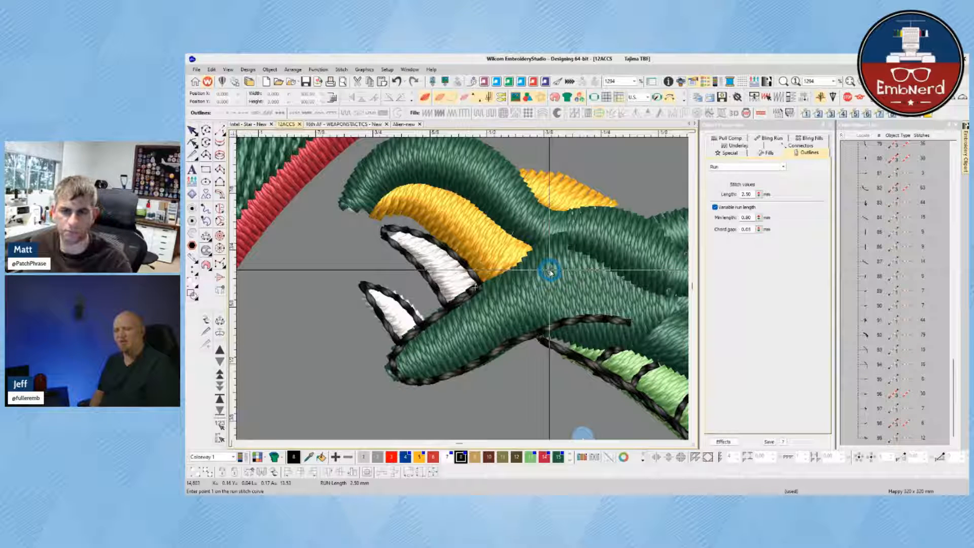
key("t")
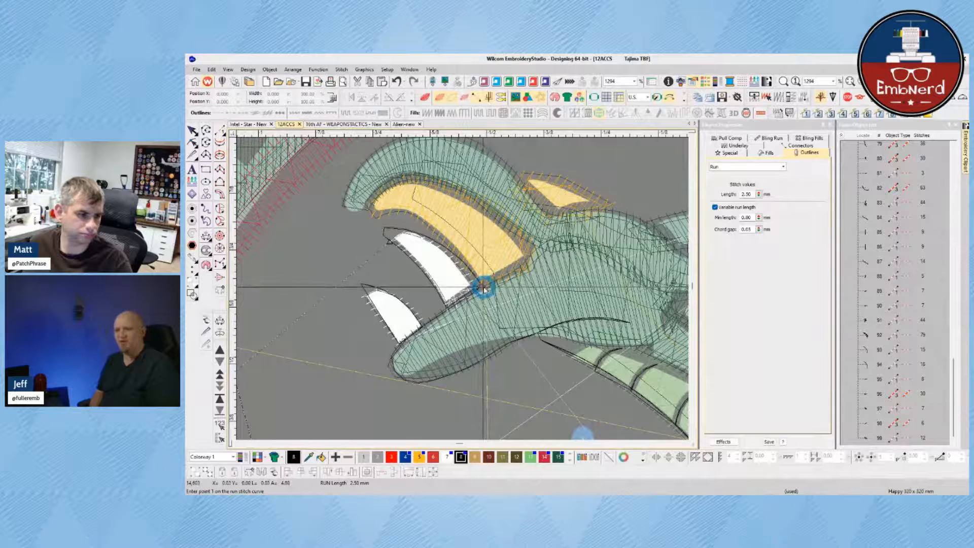
left_click(480, 288)
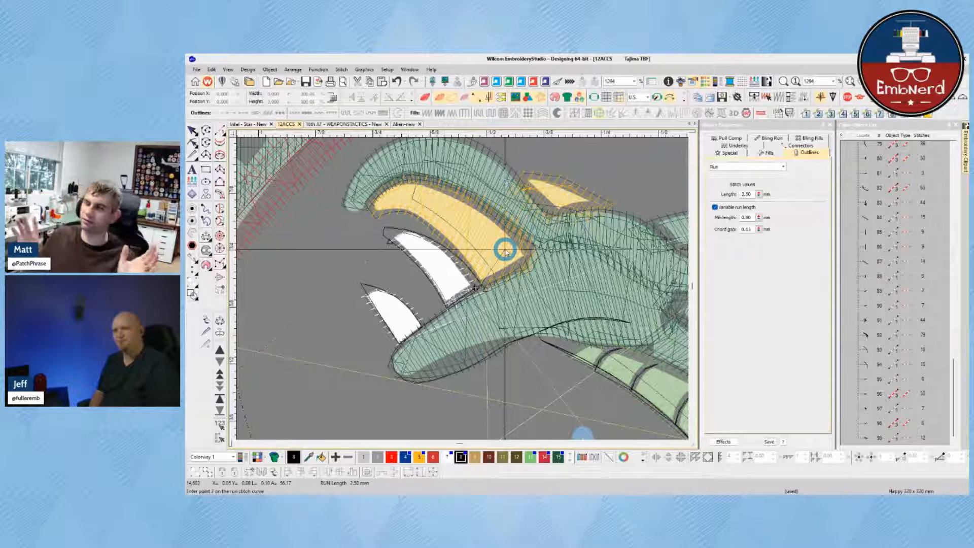
key("c")
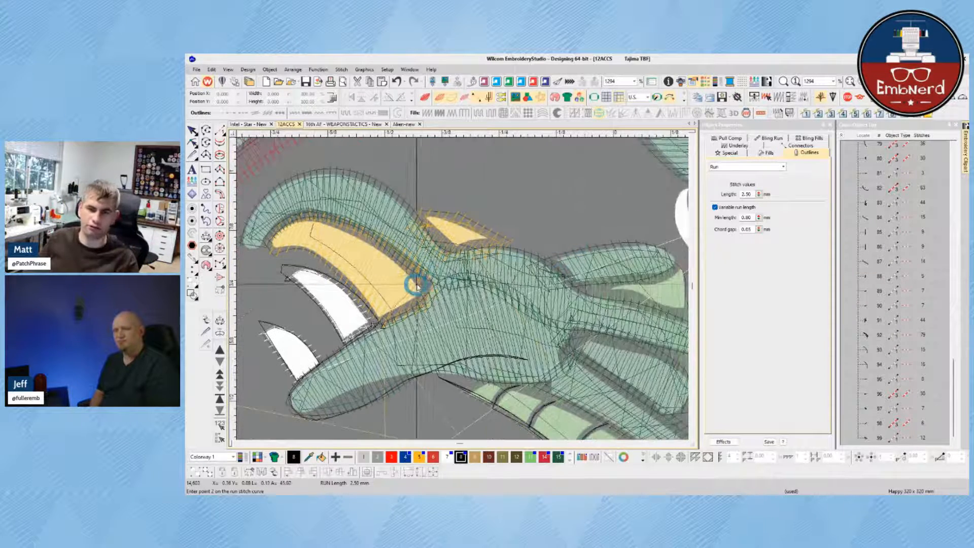
key("Escape")
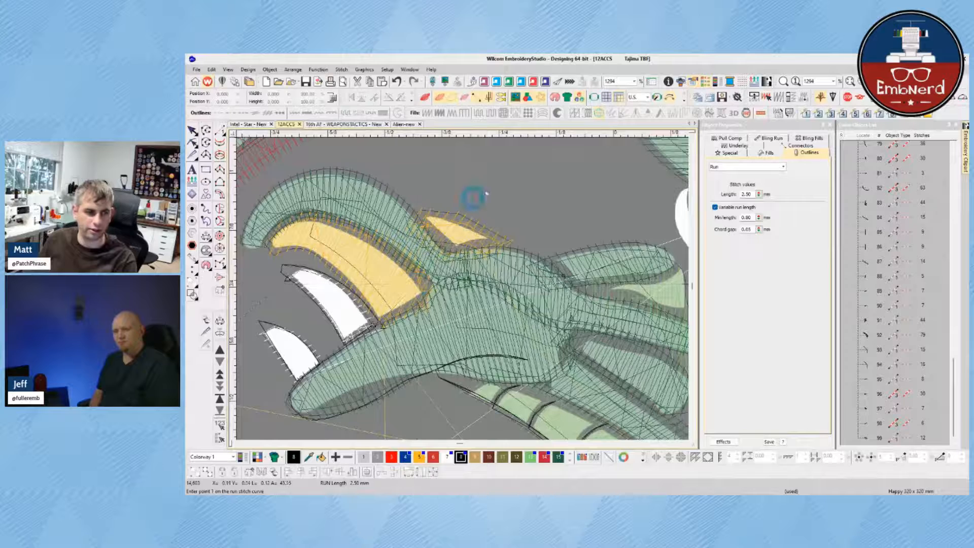
- Review the numbered areas on the patch reference image and return to the 12ACCS design
left_click_drag(422, 490, 334, 58)
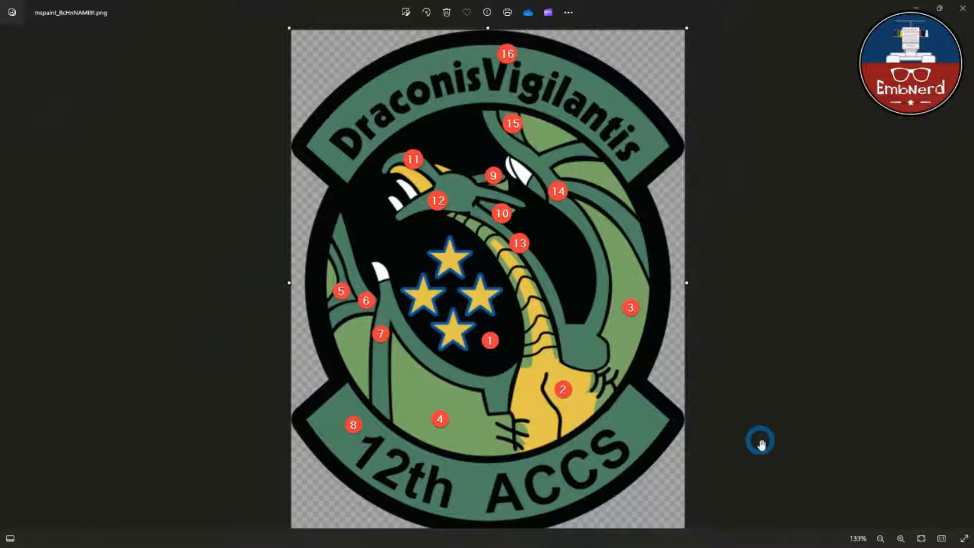
left_click(917, 8)
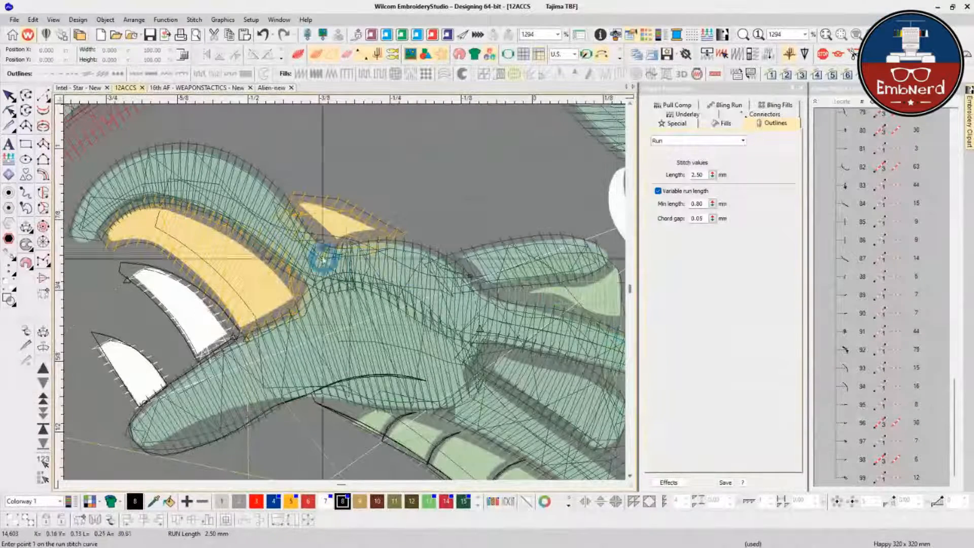
key("Escape")
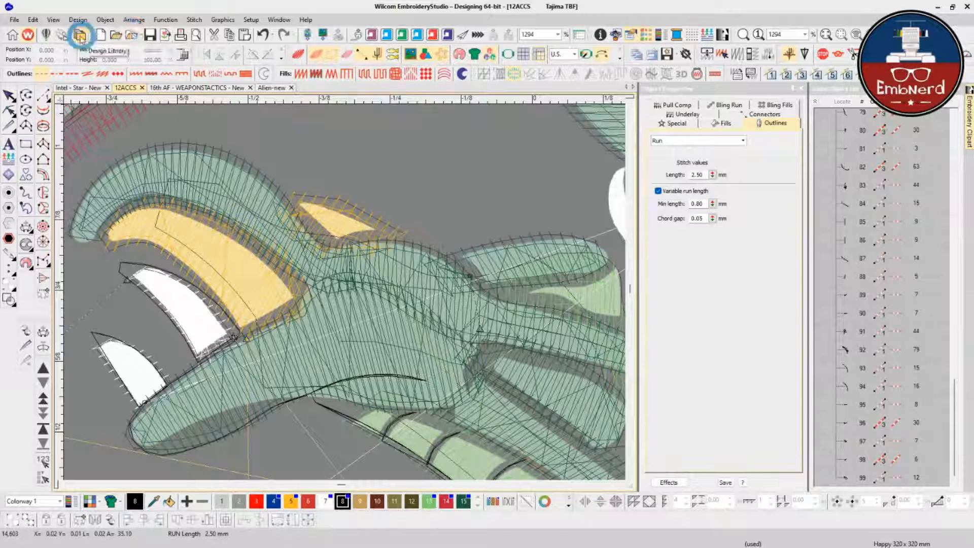
- Look through the recent design files and examine the overall layout of the 12ACCS patch
left_click(131, 35)
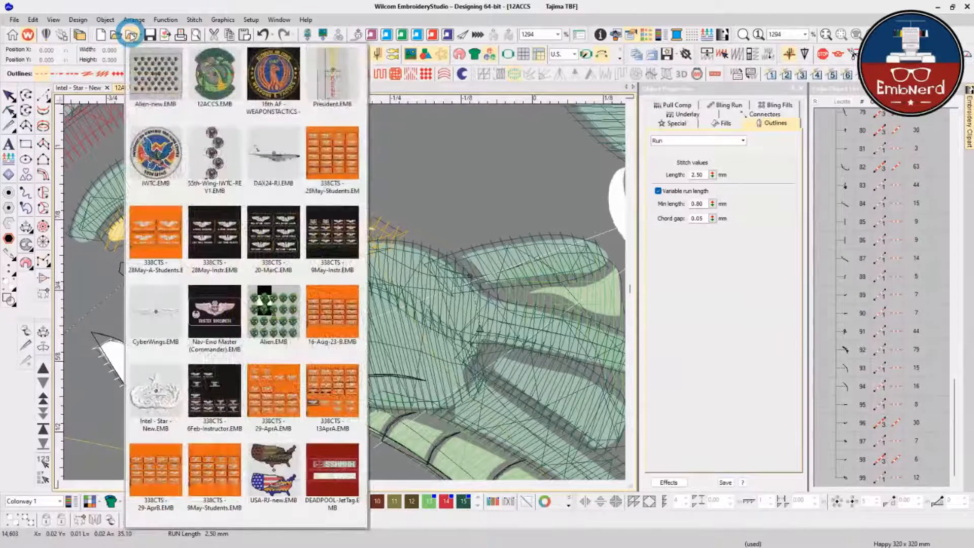
left_click(132, 36)
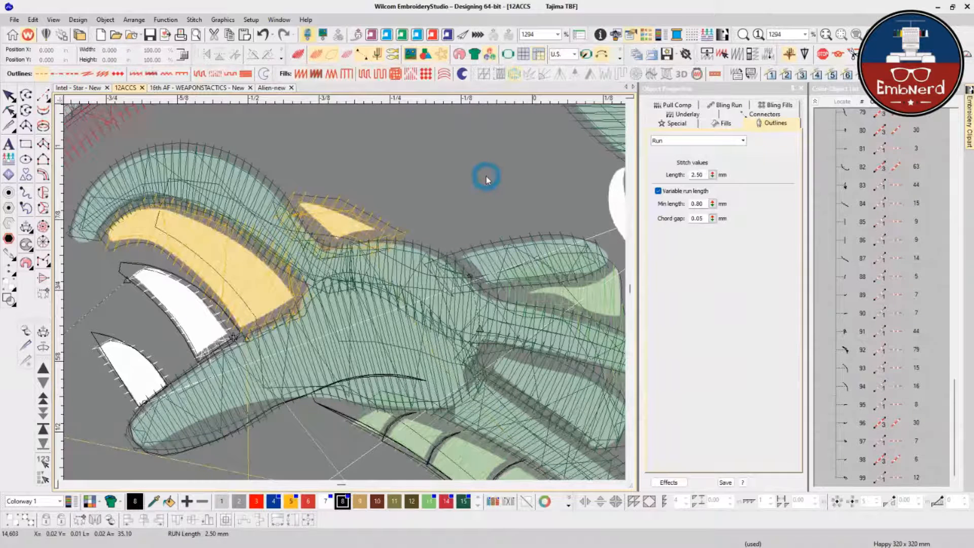
scroll(414, 181, "down", 1)
scroll(347, 298, "down", 9)
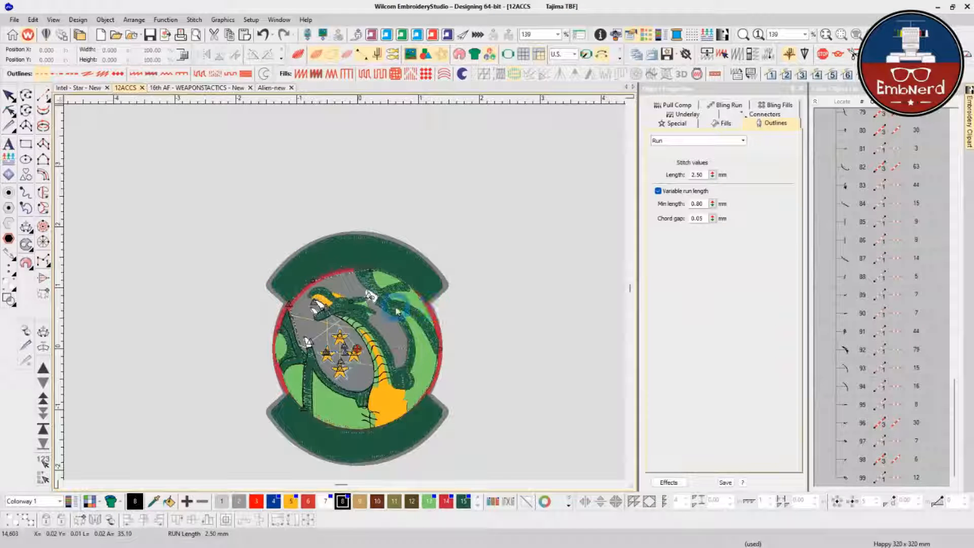
scroll(397, 311, "up", 2)
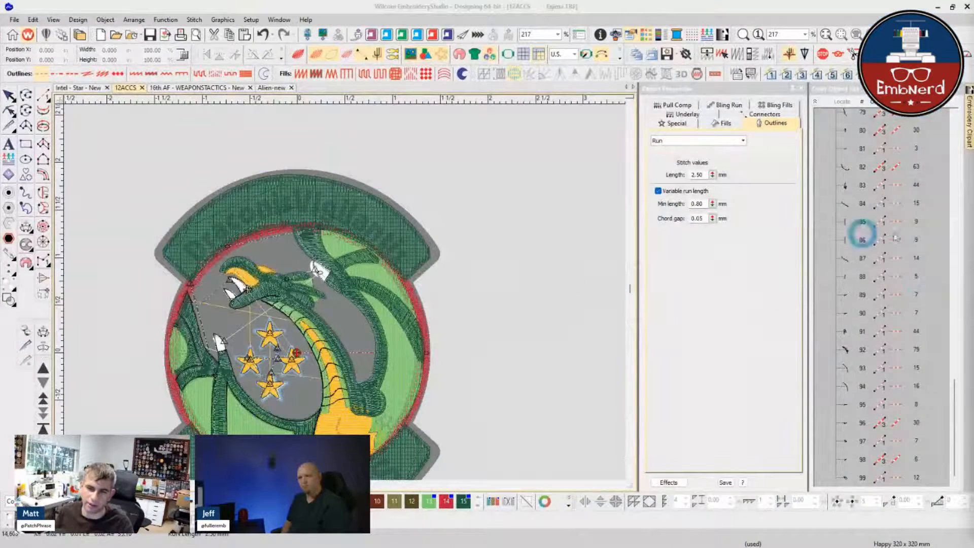
left_click(442, 162)
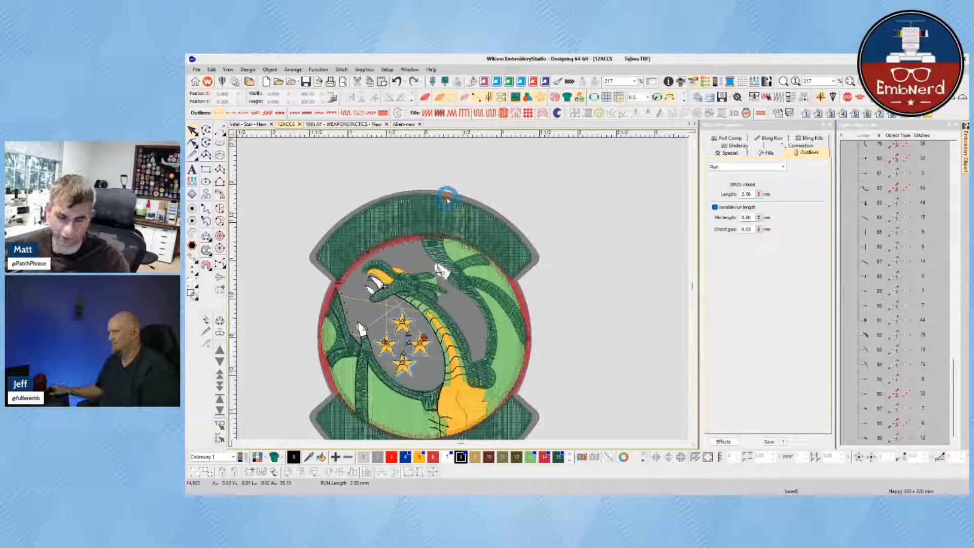
- Digitize a black run-stitch outline from the upper tooth's base around the yellow mouth interior to the tip of the snout
key("t")
scroll(424, 262, "up", 2)
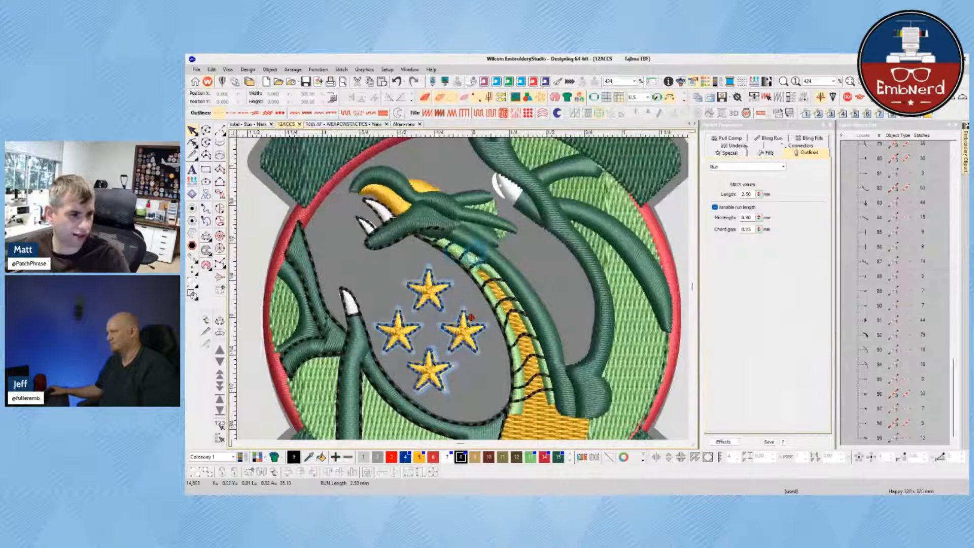
scroll(403, 243, "up", 3)
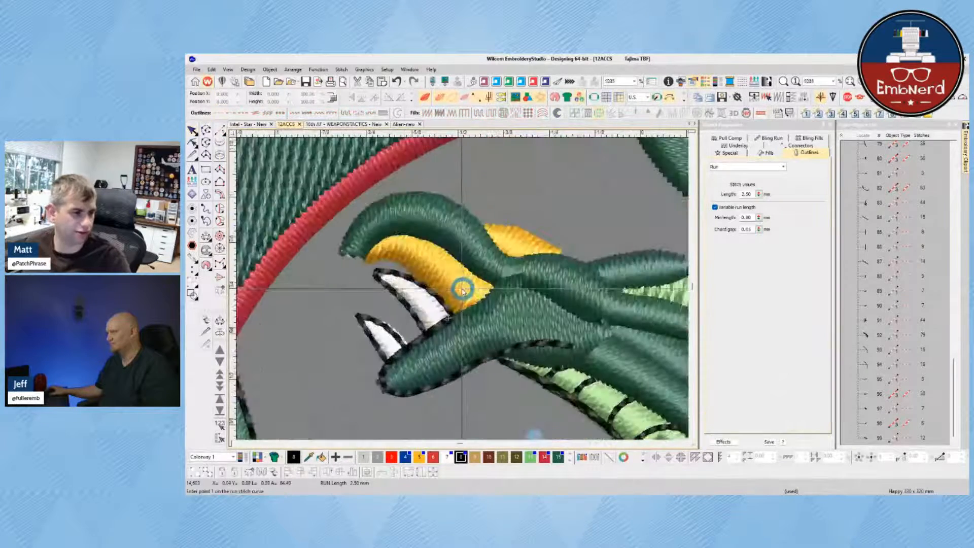
key("t")
left_click(450, 318)
left_click(481, 305)
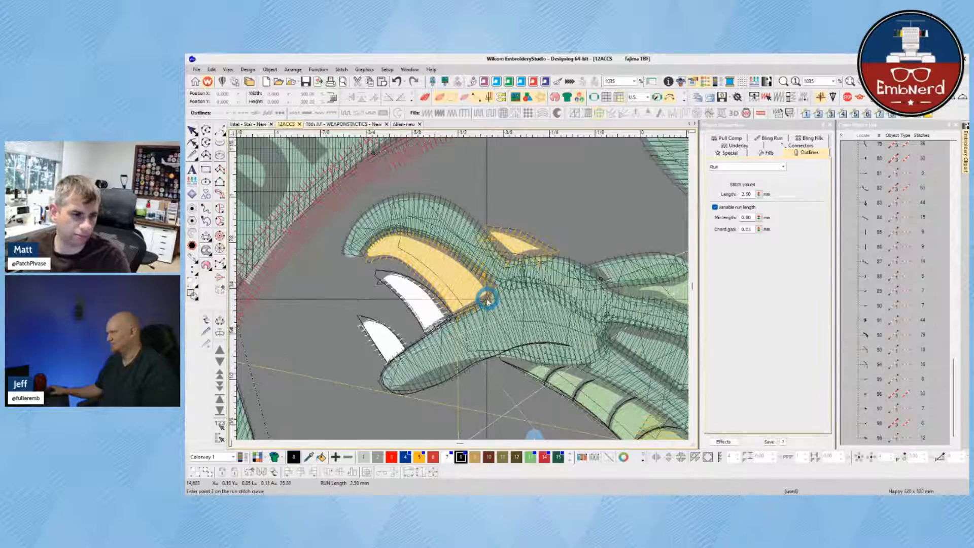
left_click(494, 286)
right_click(434, 239)
right_click(398, 230)
left_click(362, 253)
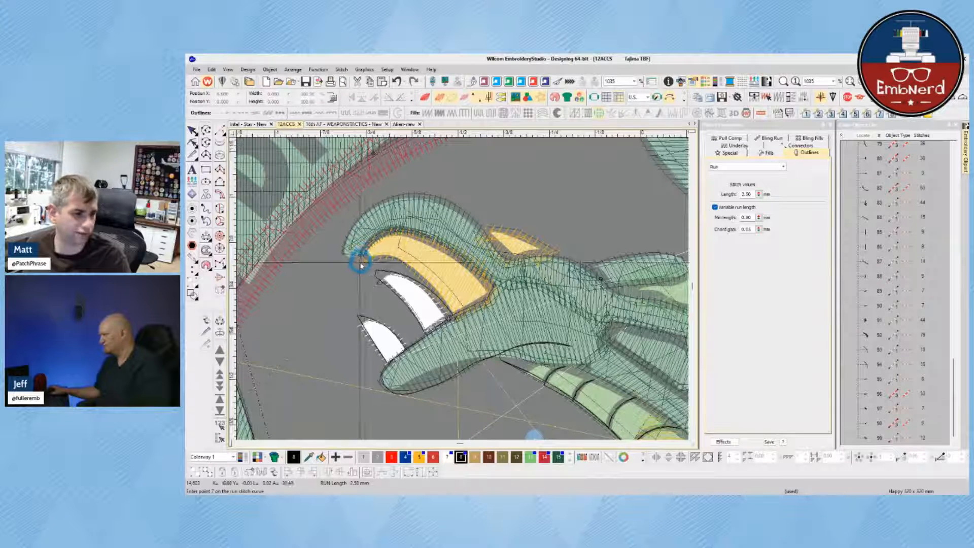
key("t")
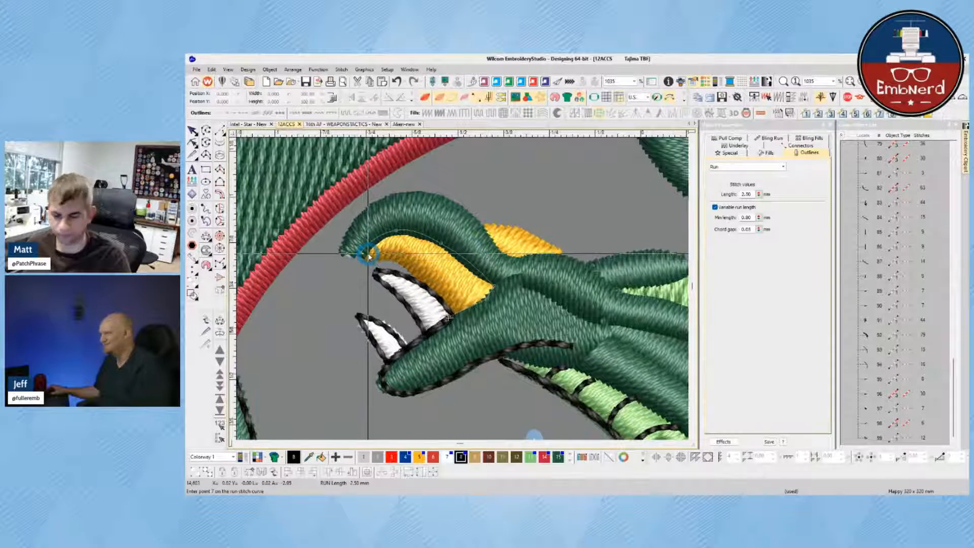
key("BackSpace")
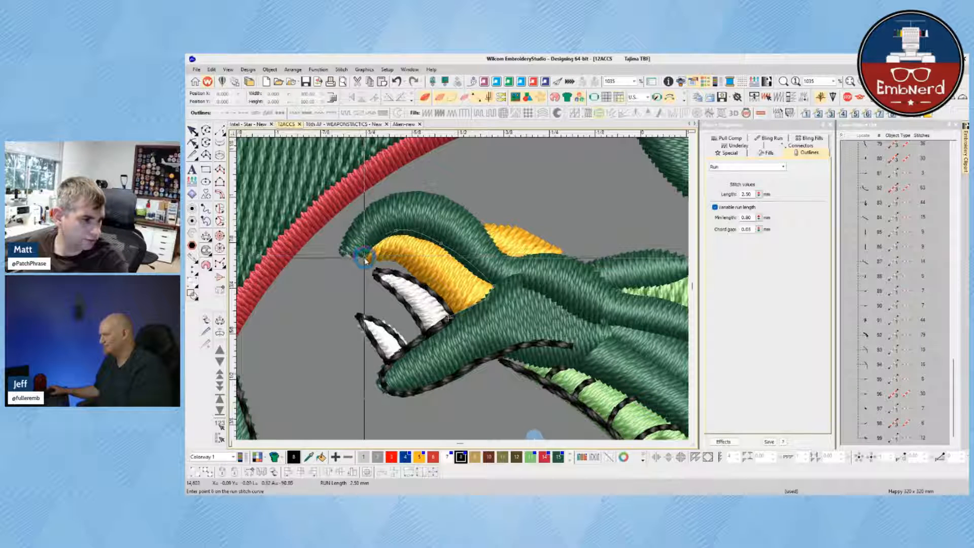
- Continue the run outline over the top of the snout and beneath the yellow brow shape, and finish it
right_click(400, 193)
right_click(459, 203)
right_click(465, 208)
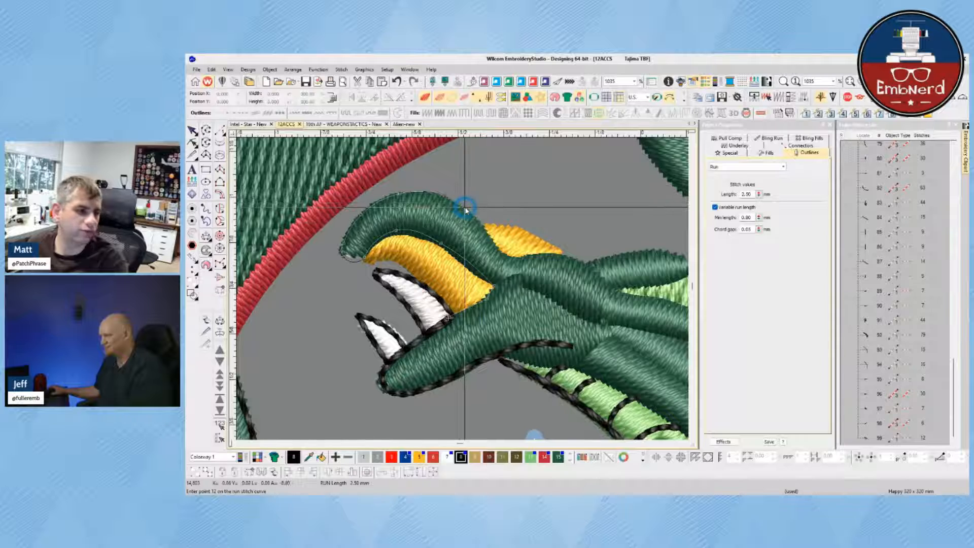
right_click(485, 228)
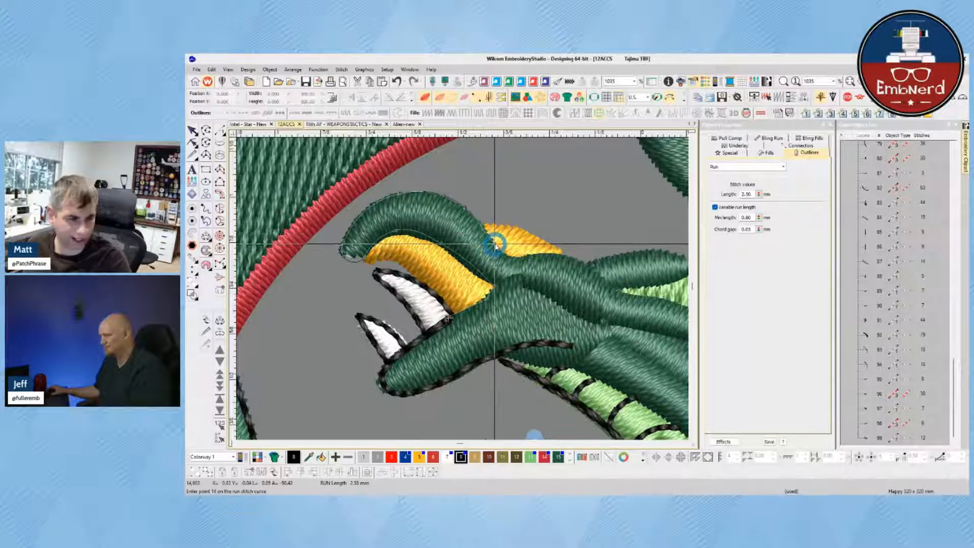
key("t")
right_click(510, 259)
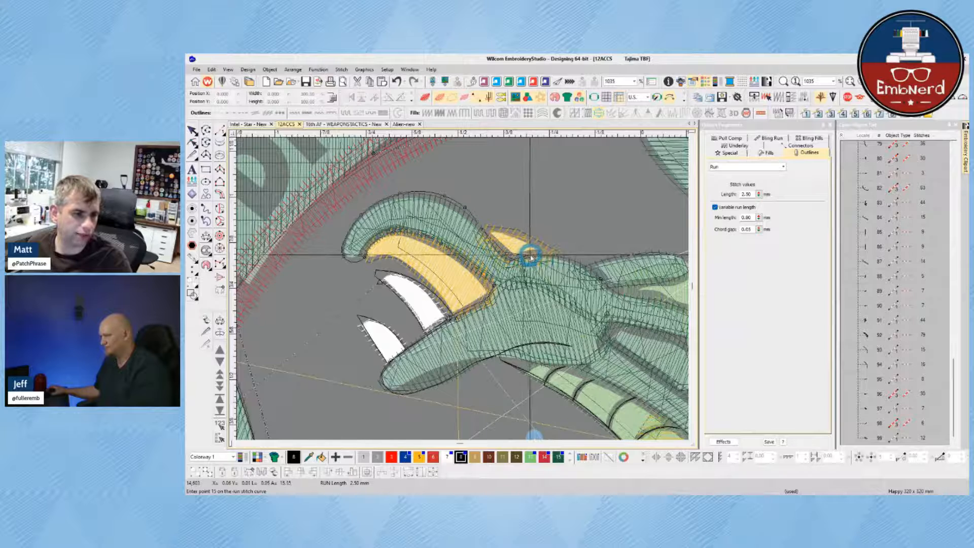
key("Return")
key("t")
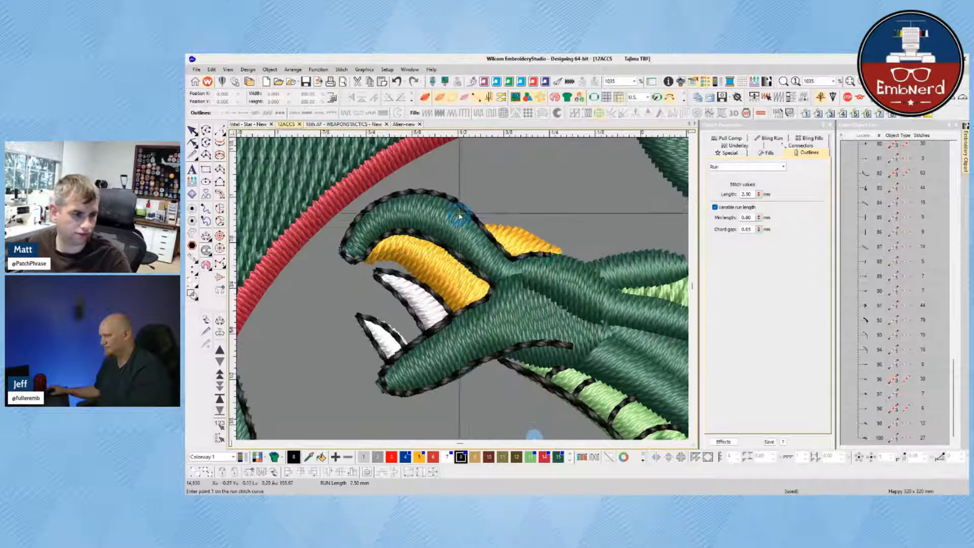
- Convert the new mouth and snout outline to triple run stitching
left_click(192, 130)
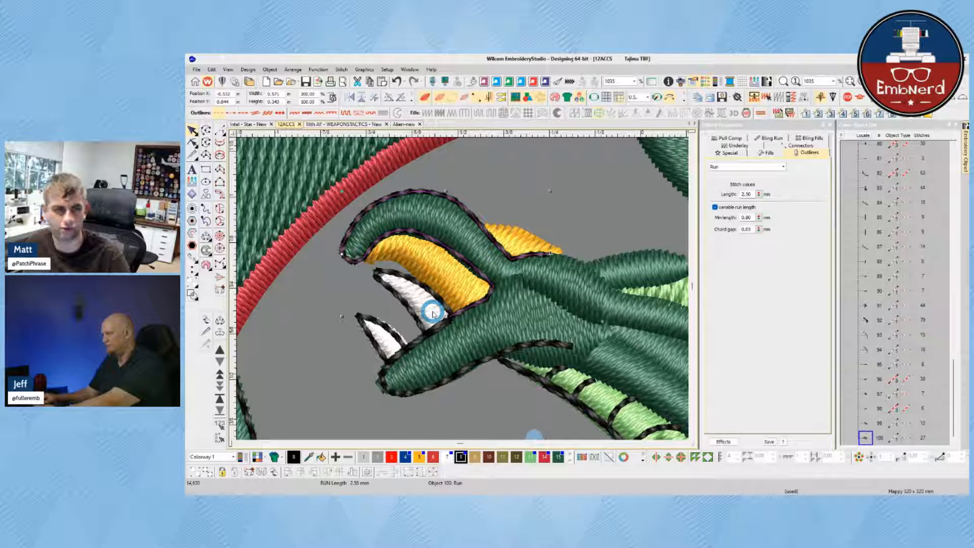
left_click(240, 111)
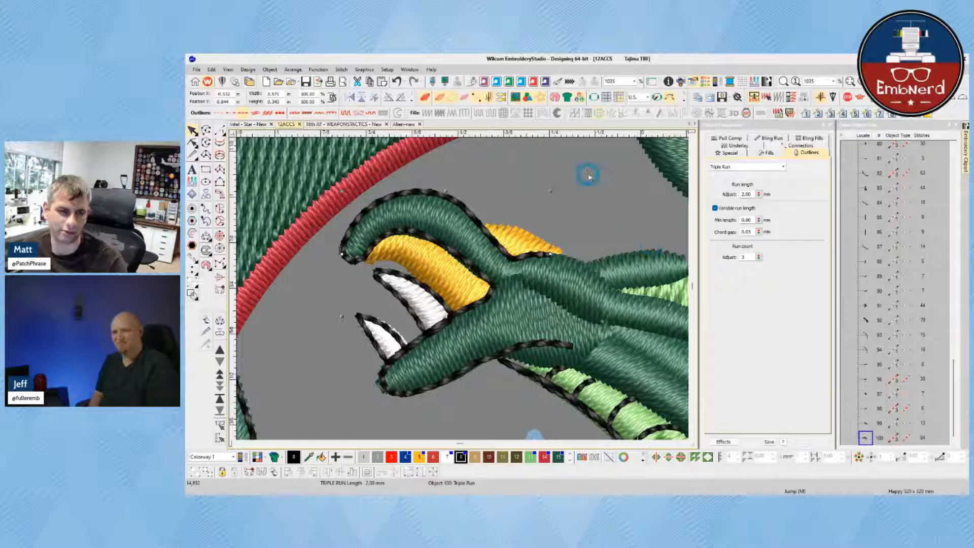
left_click(588, 195)
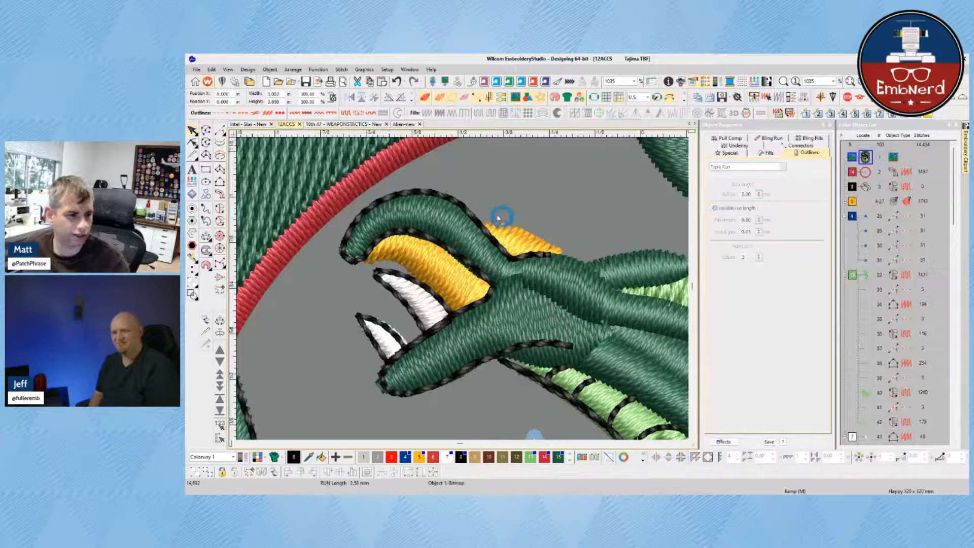
left_click(472, 210)
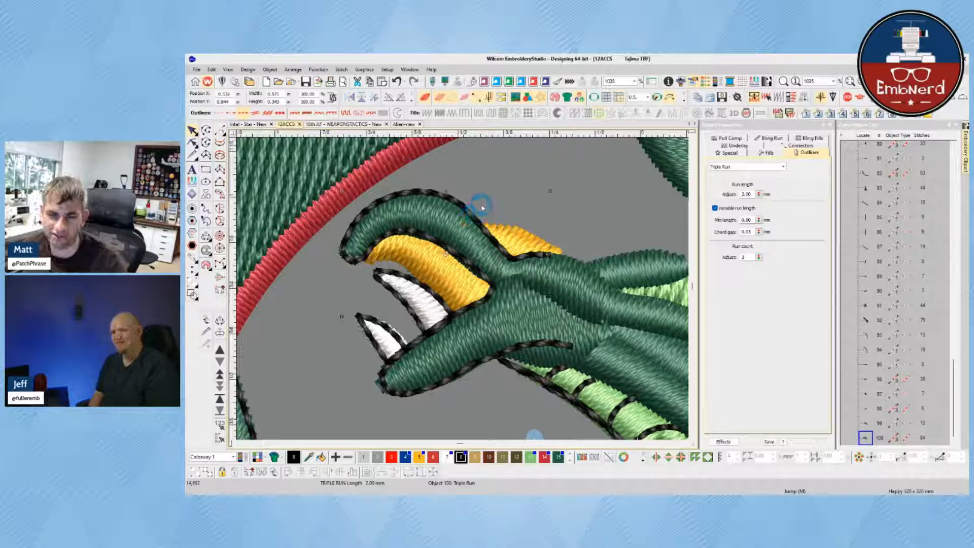
- Digitize a black run outline along the upper curved edge of the yellow brow shape and back to its rear corner
left_click(571, 277)
key("space")
left_click(558, 256)
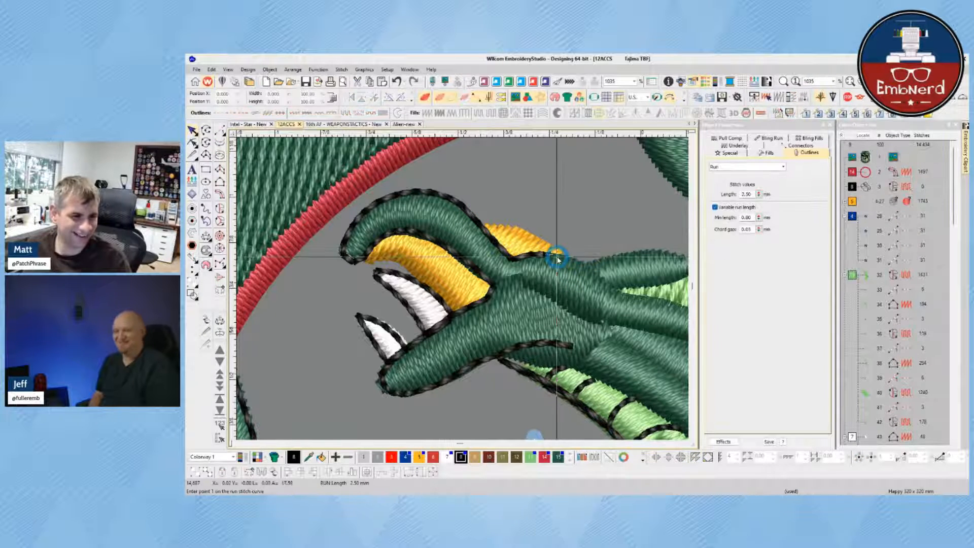
left_click(535, 235)
key("BackSpace")
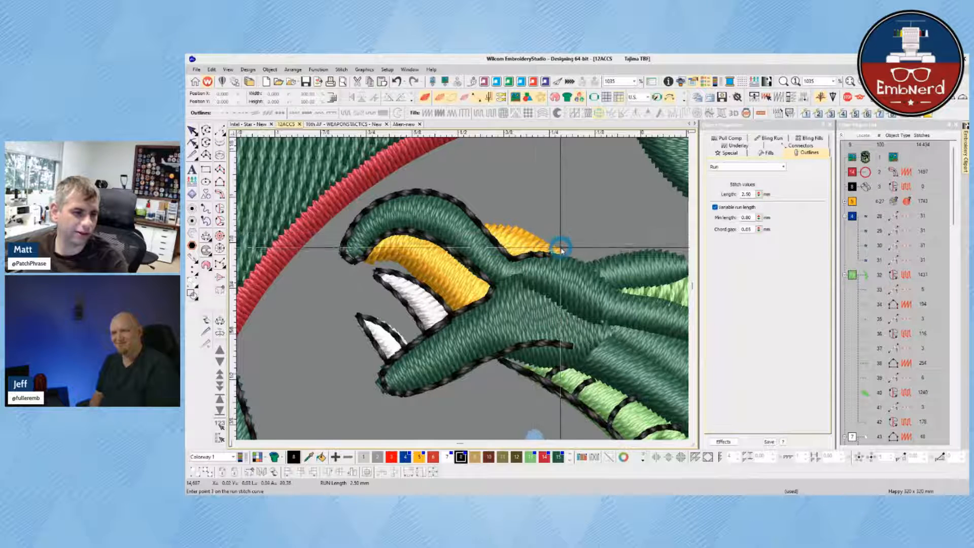
left_click(485, 224)
left_click(559, 252)
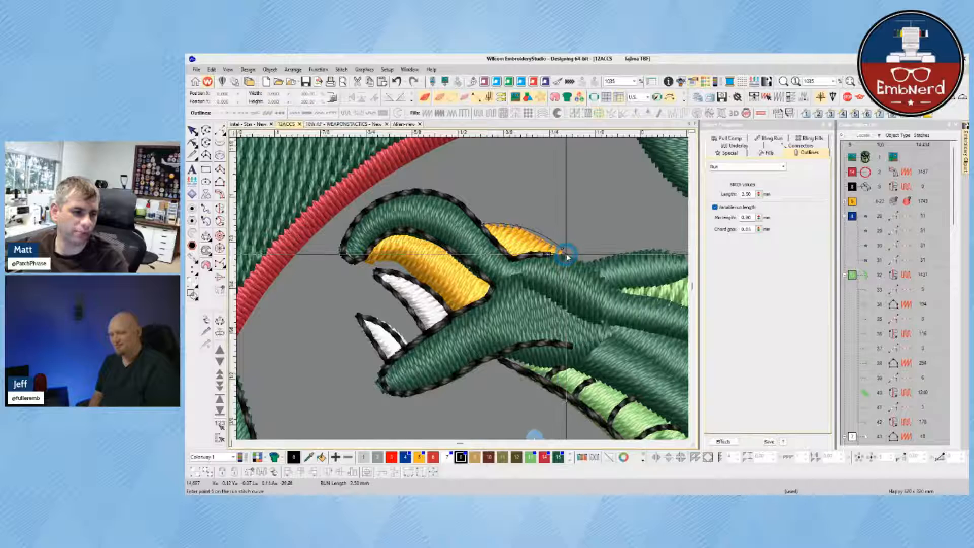
key("Return")
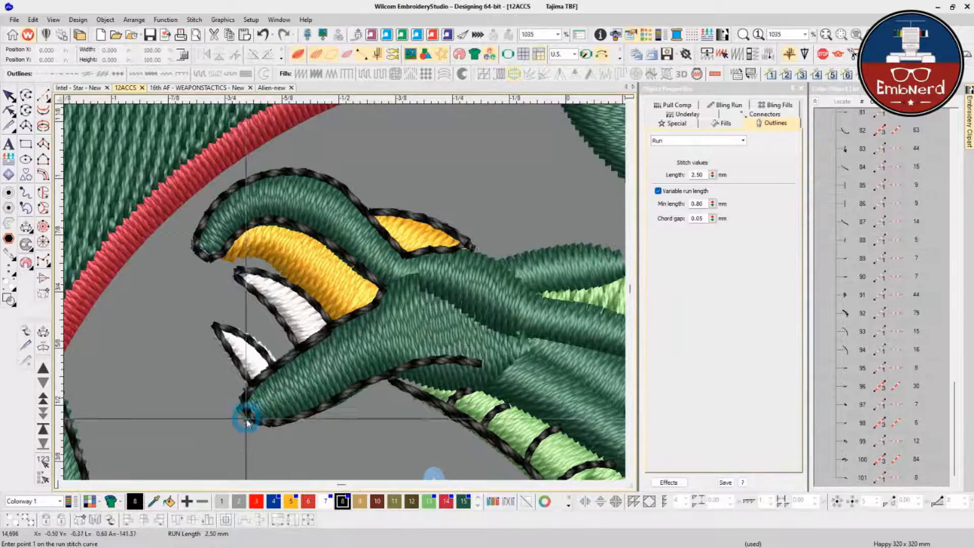
- Examine the neck, belly, lower patch and head for areas still lacking black outlines
scroll(354, 415, "down", 1)
scroll(457, 354, "up", 1)
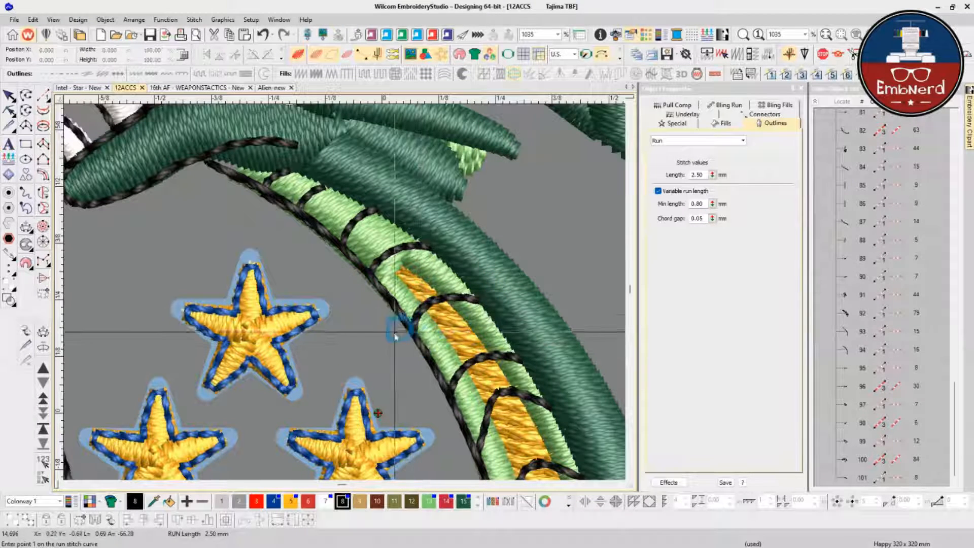
scroll(378, 333, "down", 7)
scroll(373, 383, "up", 2)
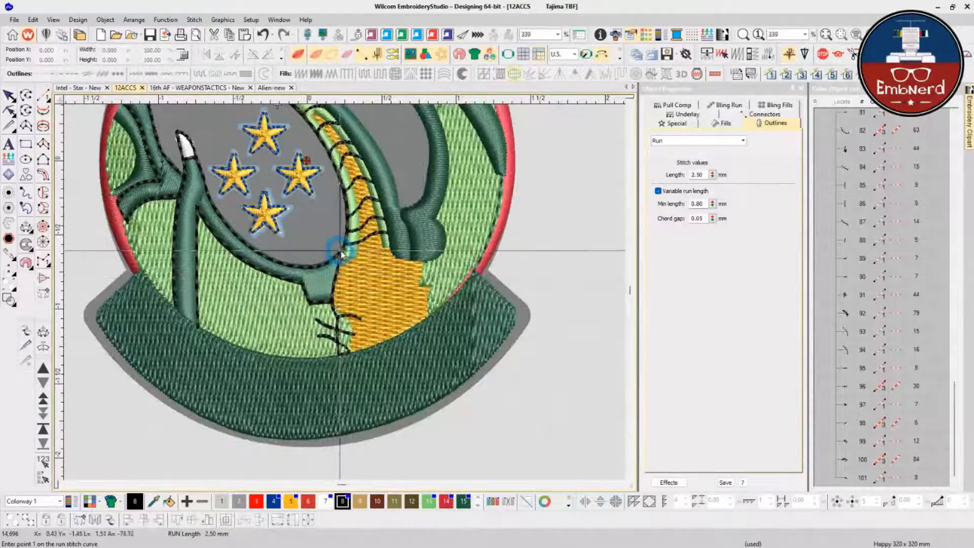
scroll(348, 298, "up", 2)
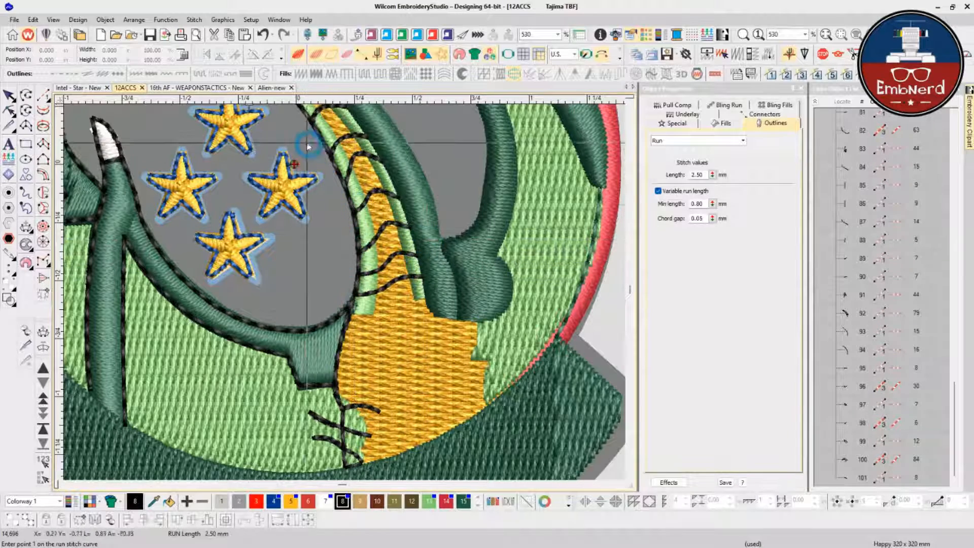
scroll(268, 193, "down", 1)
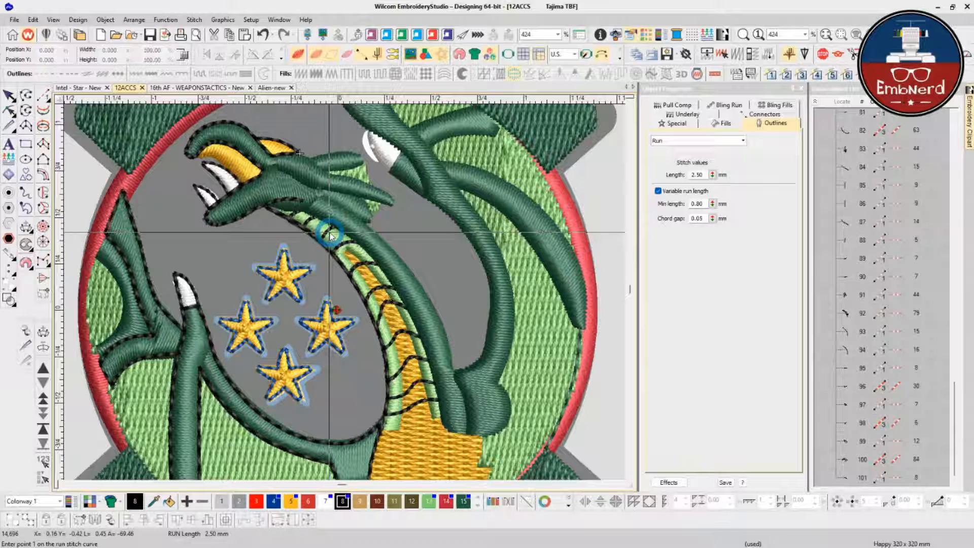
left_click(411, 231)
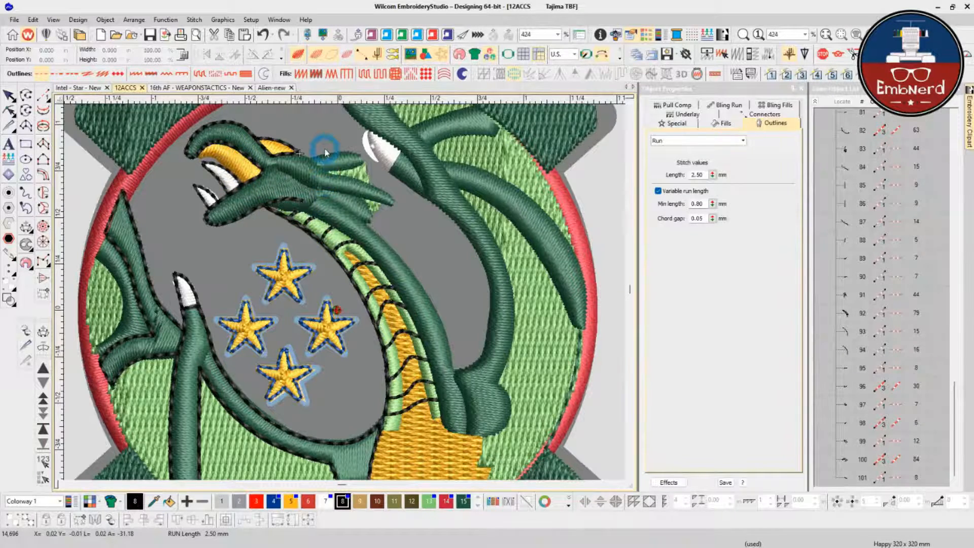
- Compare the head's stitching with the artwork beneath it around the horns behind the yellow brow shape
scroll(334, 292, "up", 2)
left_click(319, 290)
scroll(333, 300, "up", 1)
key("t")
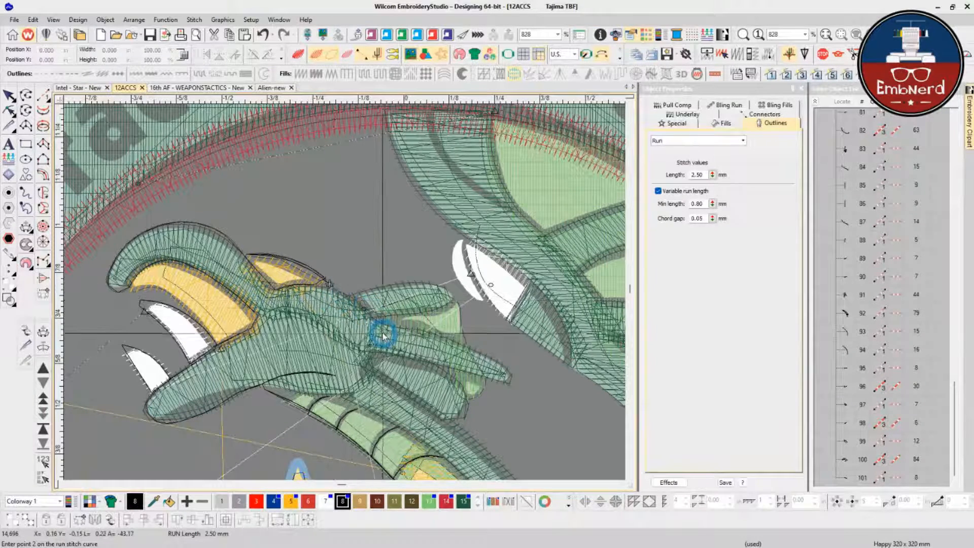
key("t")
key("t")
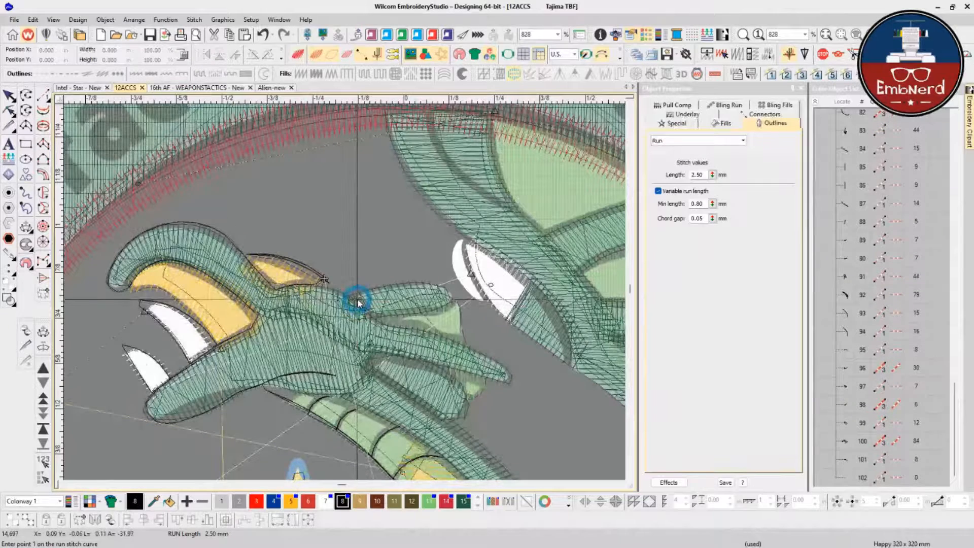
key("s")
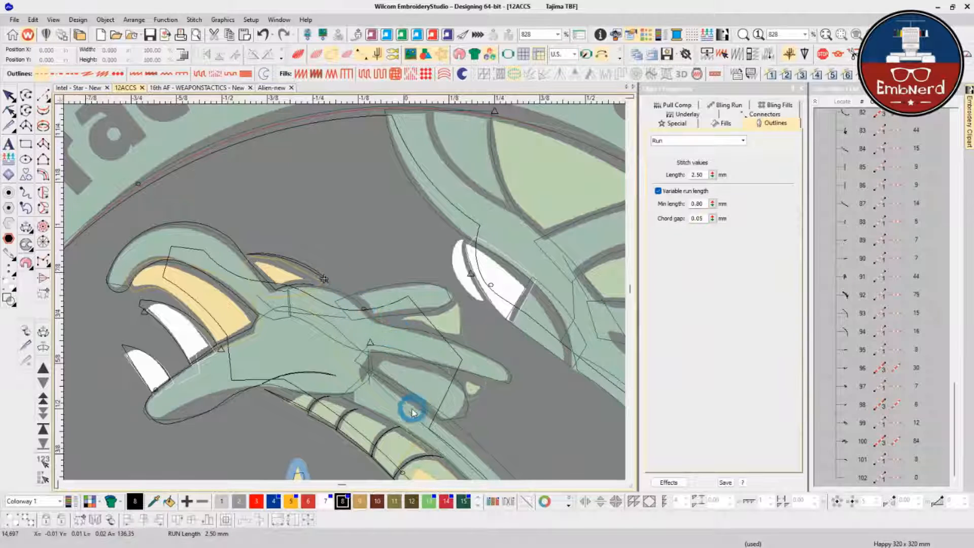
key("s")
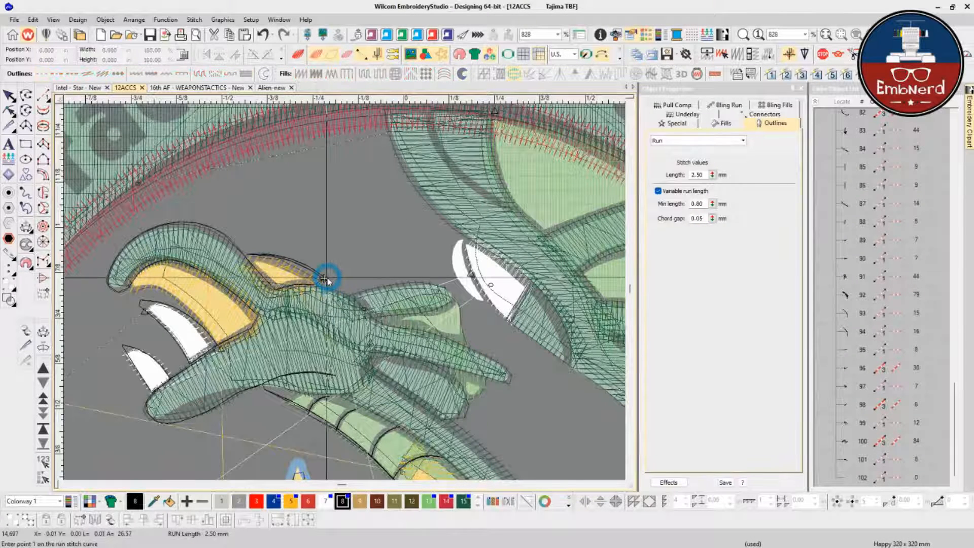
- Trace a run outline from the yellow brow shape's rear corner over the upper horn, around its tip and back to its base
left_click(325, 278)
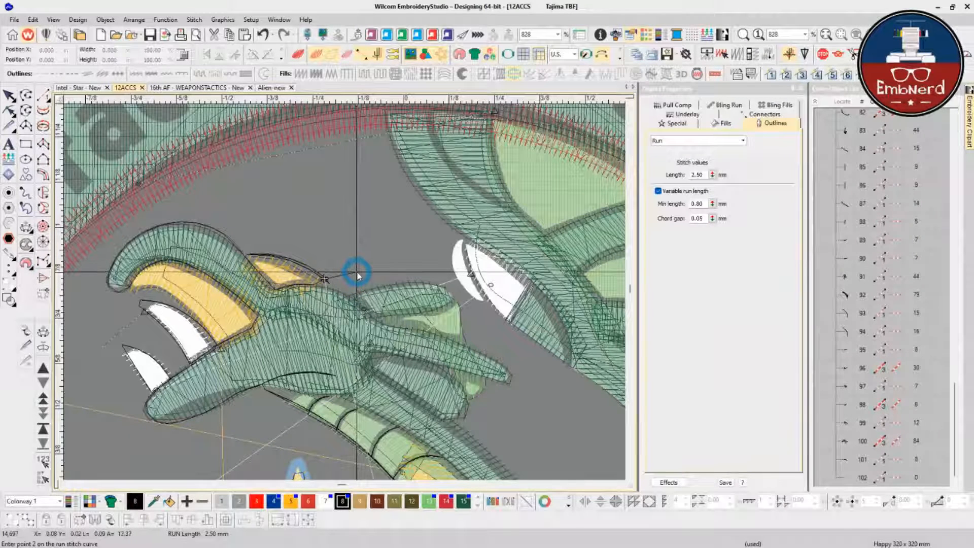
left_click(356, 294)
right_click(414, 278)
left_click(447, 287)
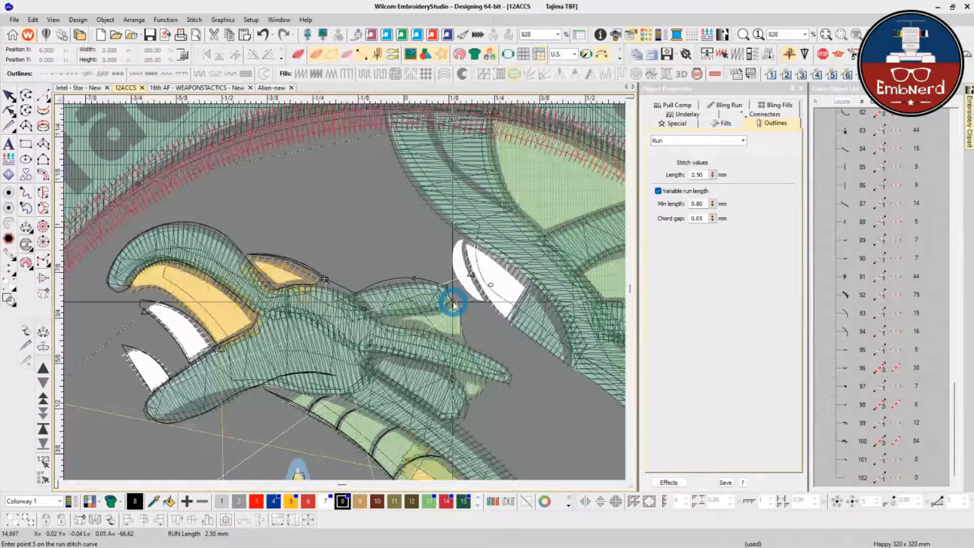
left_click(456, 305)
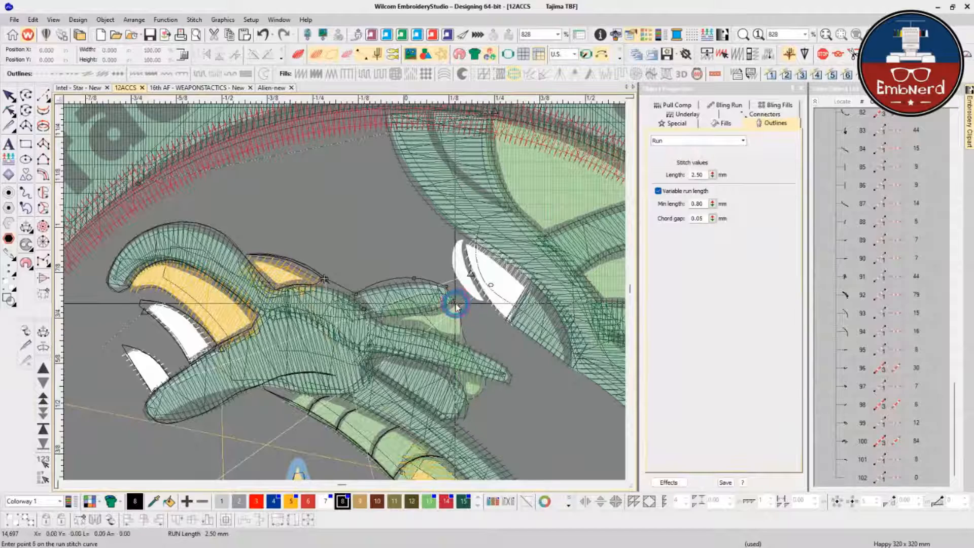
left_click(424, 312)
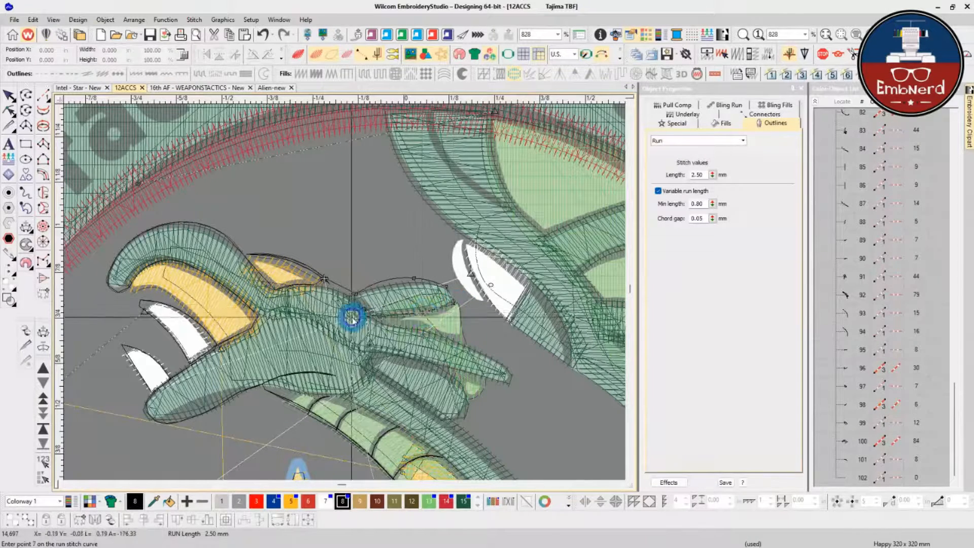
left_click(378, 319)
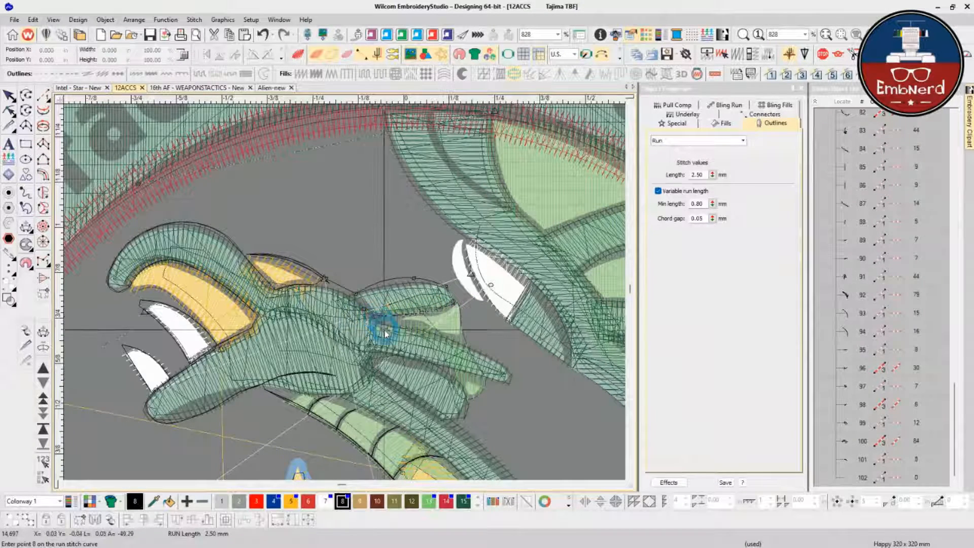
- Extend the run outline along the middle horn's upper edge, going out and back along the light-green webbing's outer edge
left_click(404, 323)
left_click(464, 343)
left_click(456, 306)
left_click(458, 304)
left_click(466, 344)
left_click(505, 363)
left_click(512, 377)
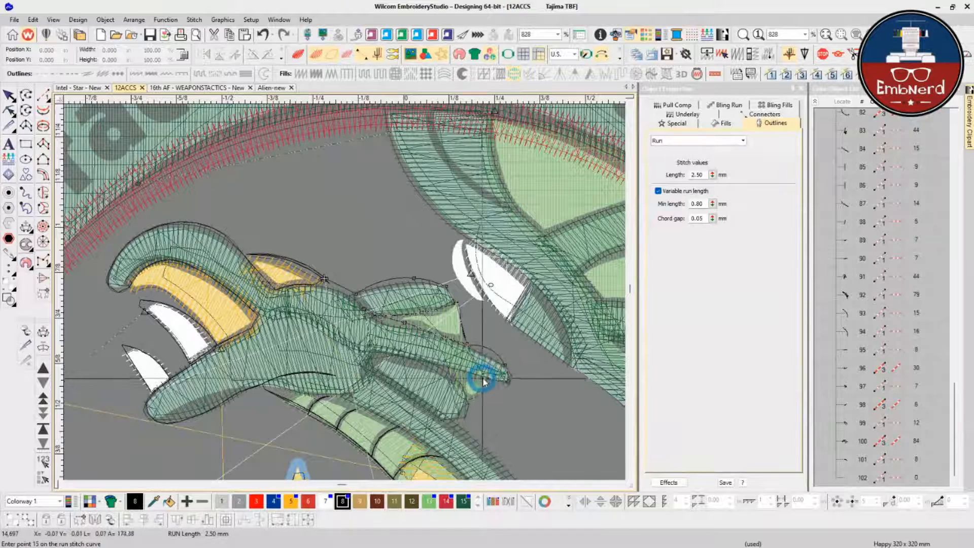
key("BackSpace")
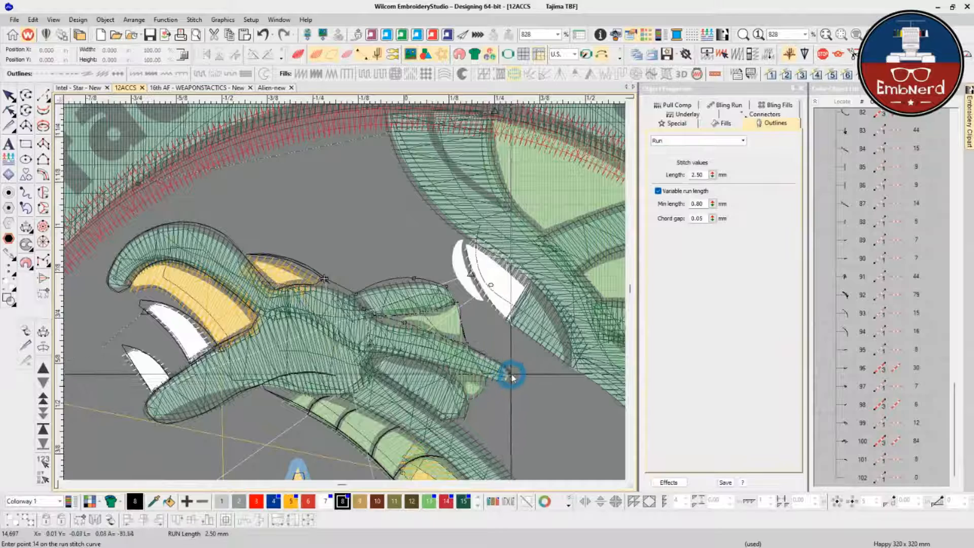
key("BackSpace")
- Extend the run outline around the middle horn's tip and back along its lower edge to the small light-green webbing
left_click(507, 363)
left_click(515, 377)
left_click(513, 388)
left_click(474, 379)
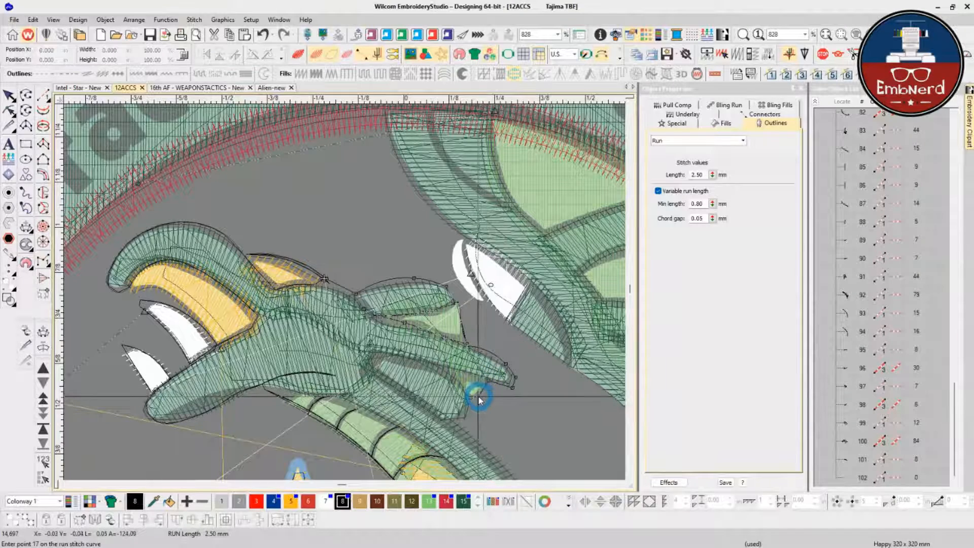
left_click(466, 388)
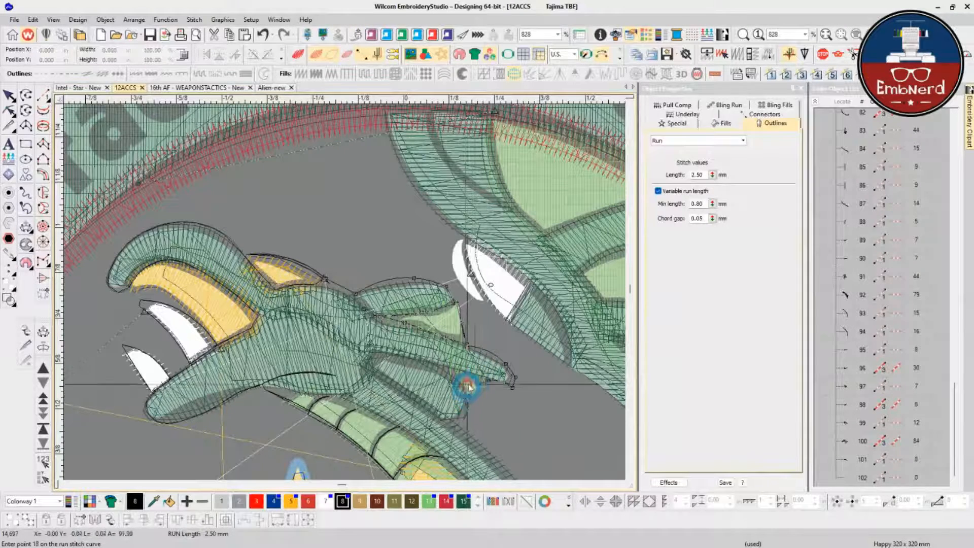
key("BackSpace")
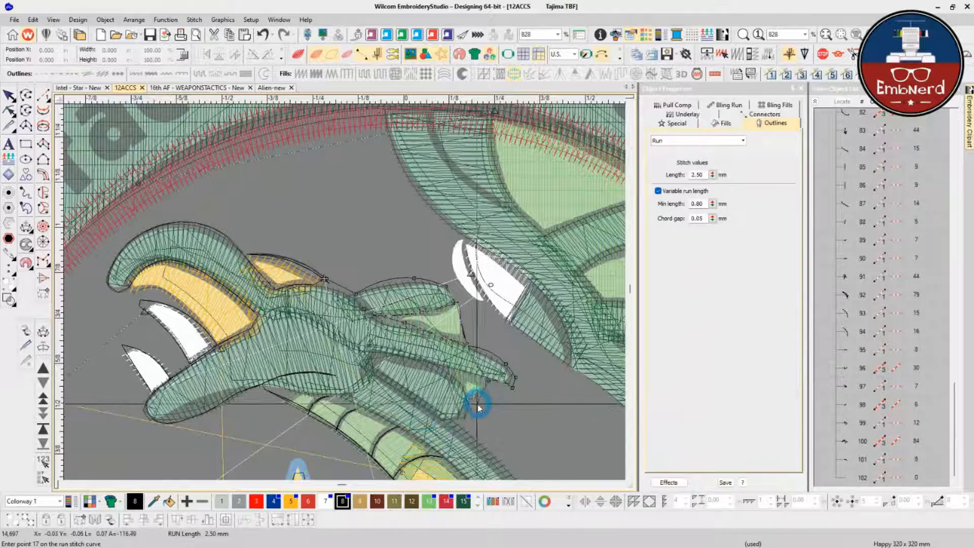
- Continue the outline along the lower webbing and the middle horn's underside, trace the lower horn's edge and finish the run
left_click(466, 397)
left_click(453, 376)
left_click(413, 358)
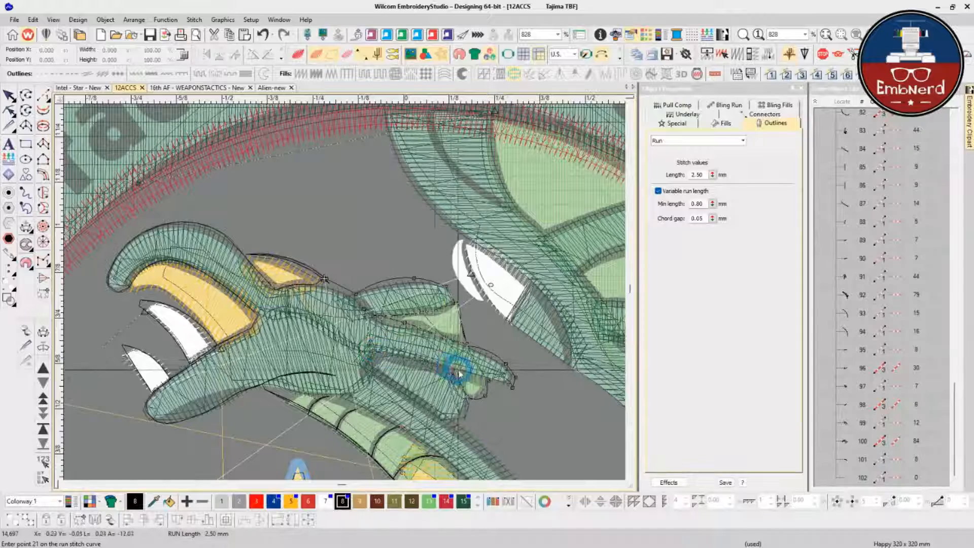
left_click(500, 381)
left_click(501, 383)
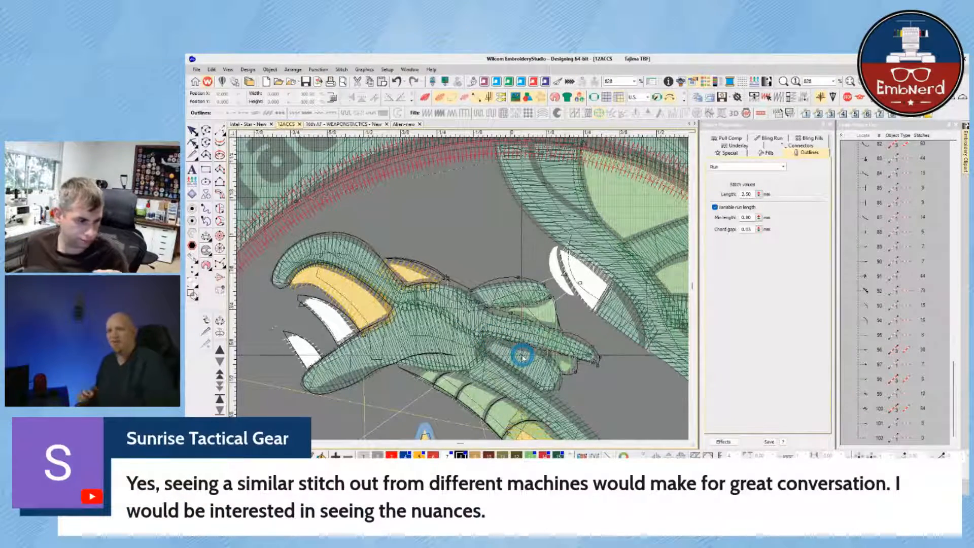
left_click(528, 381)
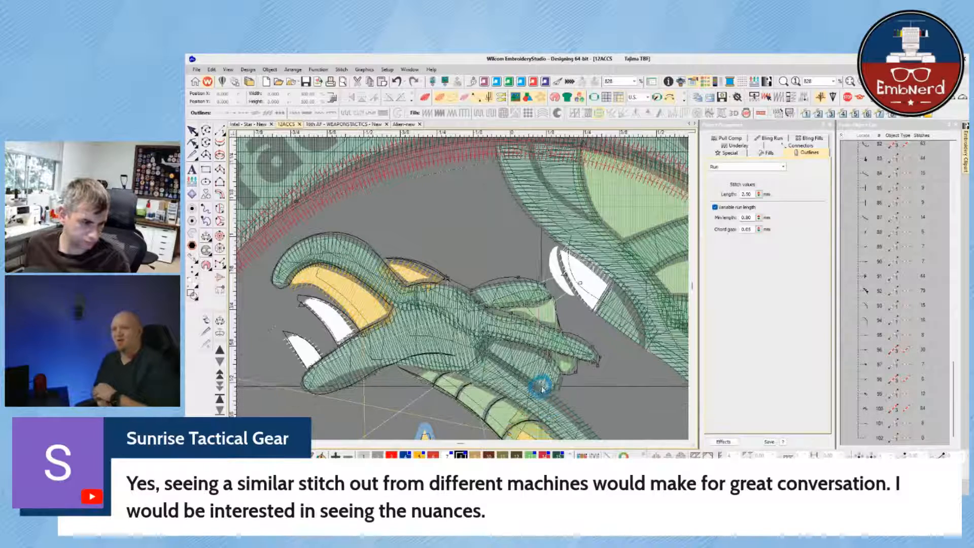
left_click(488, 352)
key("Return")
- Trace a run outline from the lower horn down the neck's outer edge and across the junction with the wing arm
scroll(528, 384, "down", 1)
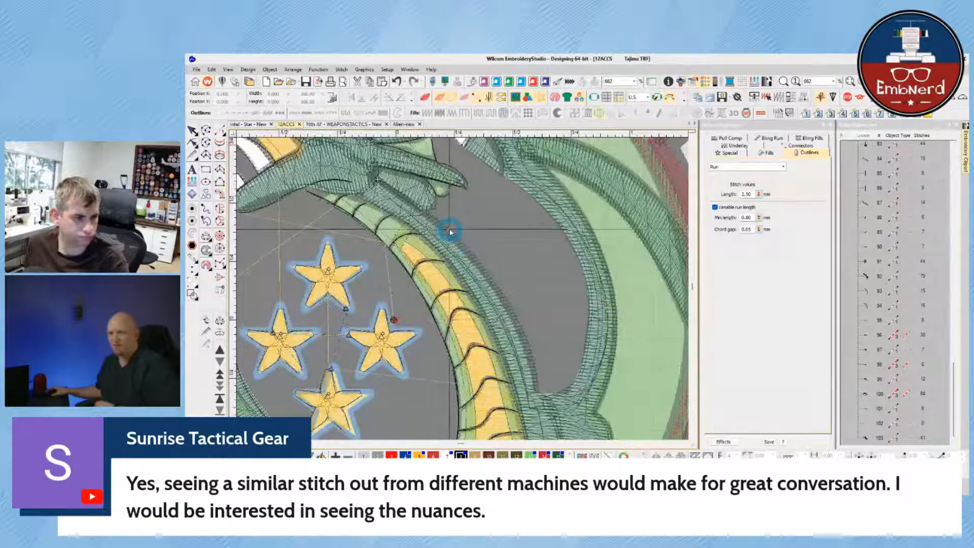
left_click(492, 283)
left_click(529, 353)
left_click(535, 395)
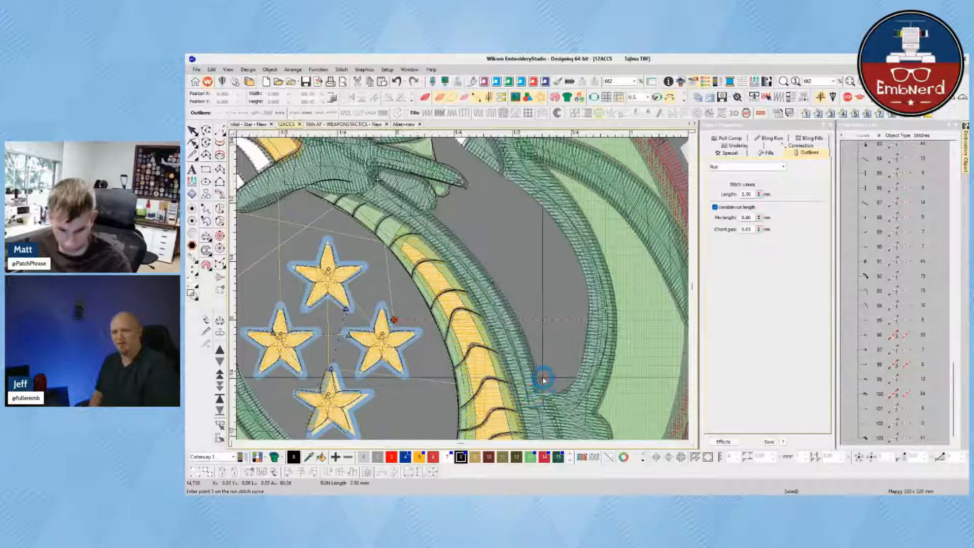
left_click(566, 395)
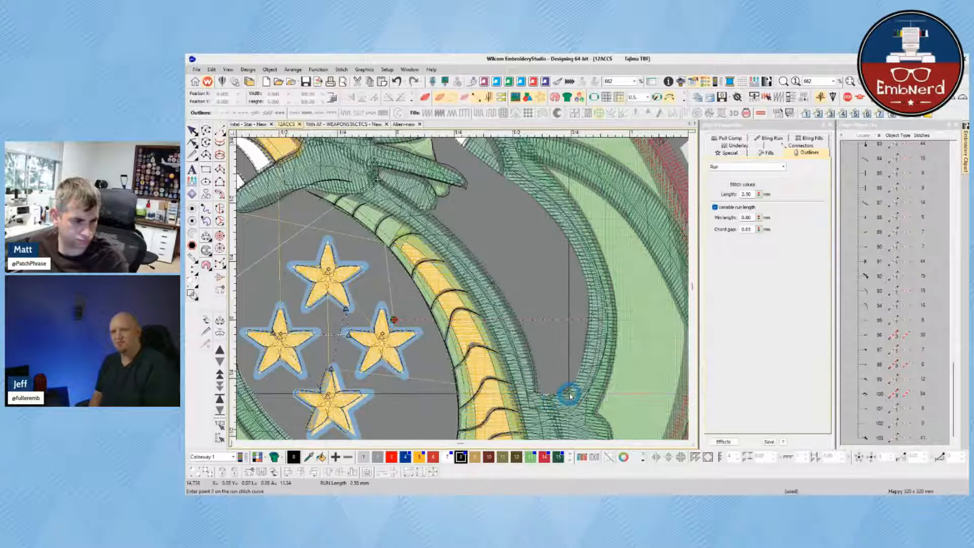
- Extend the run outline up the wing arm's inner edge from the neck junction to the base of the white claw
left_click(583, 375)
left_click(589, 343)
left_click(590, 329)
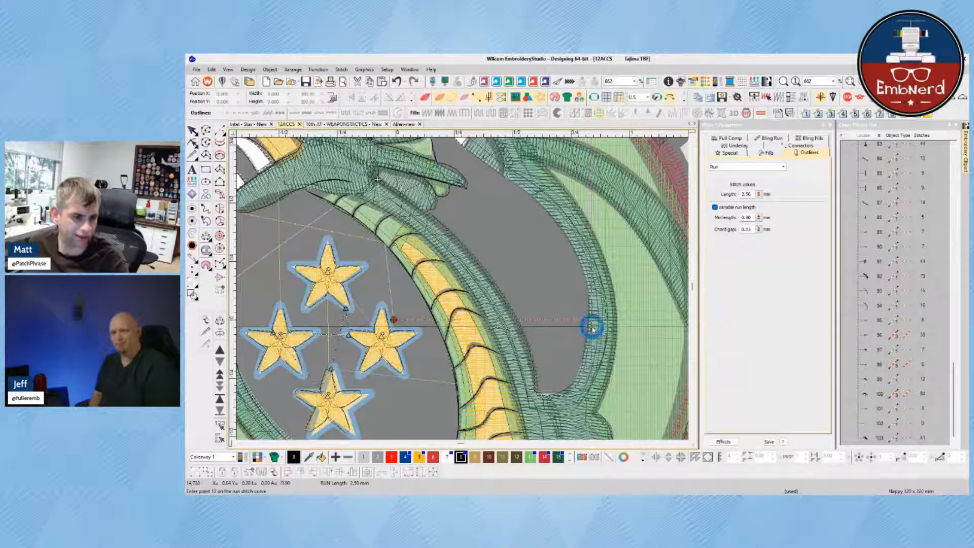
left_click(587, 271)
left_click(564, 227)
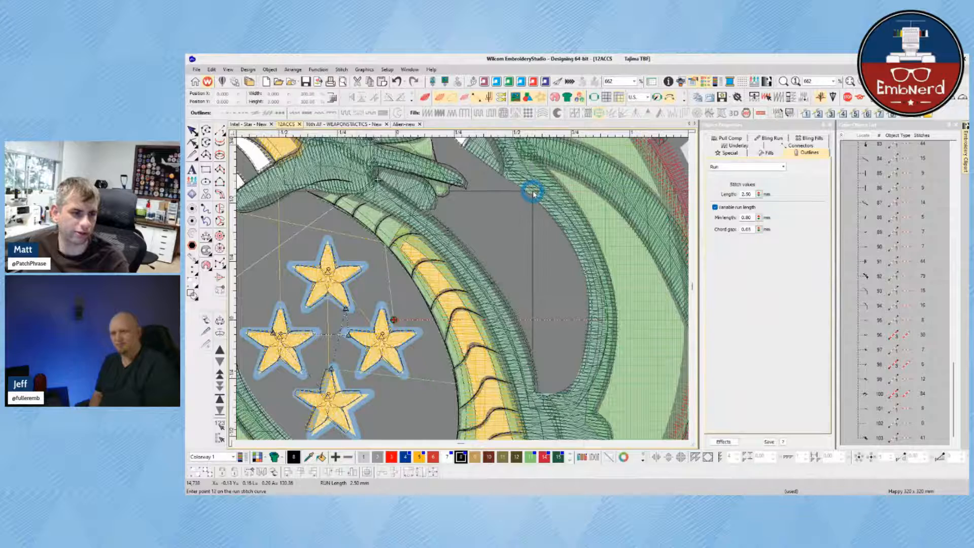
left_click(533, 193)
scroll(533, 193, "up", 2)
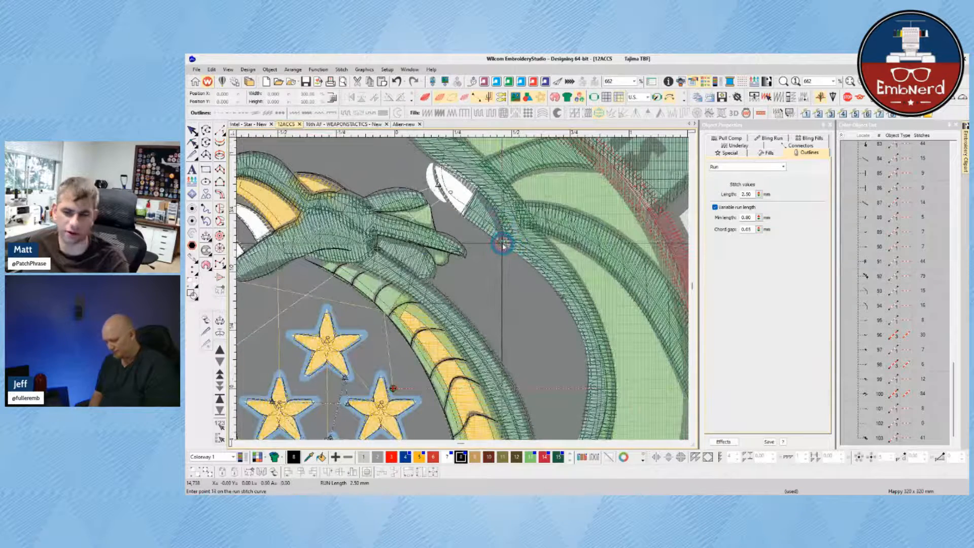
left_click(444, 198)
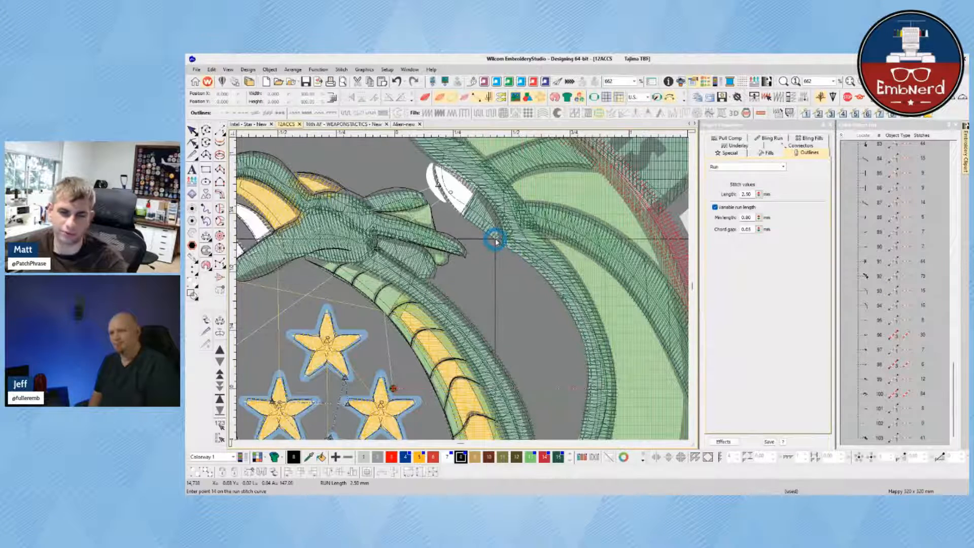
scroll(447, 187, "down", 1)
scroll(461, 285, "up", 1)
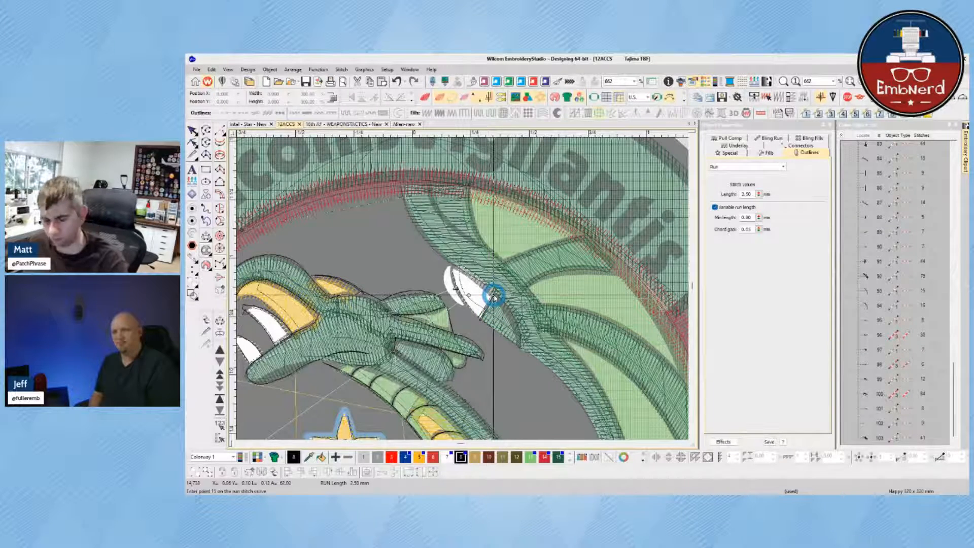
- Finish the neck and wing-arm outline and set its outline type to Triple Run
key("Return")
key("Escape")
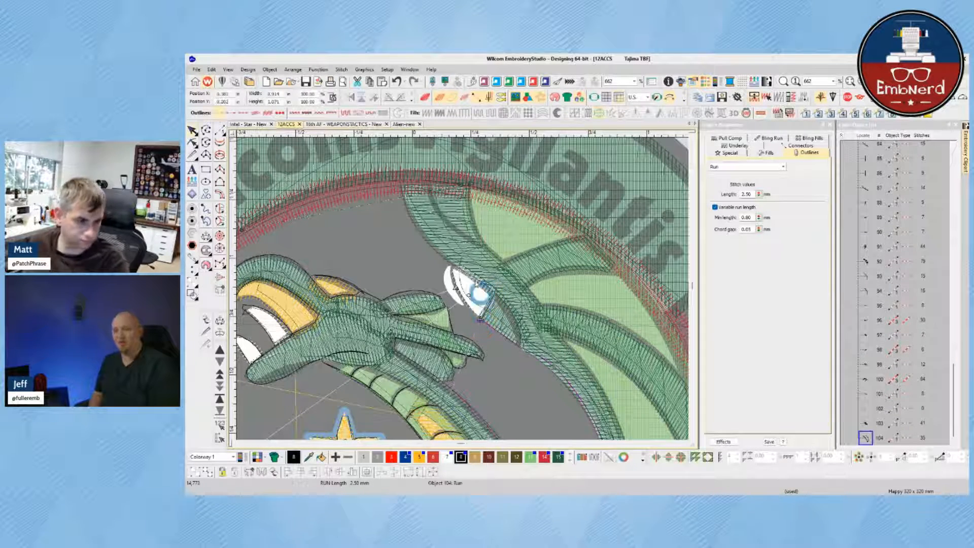
left_click(246, 113)
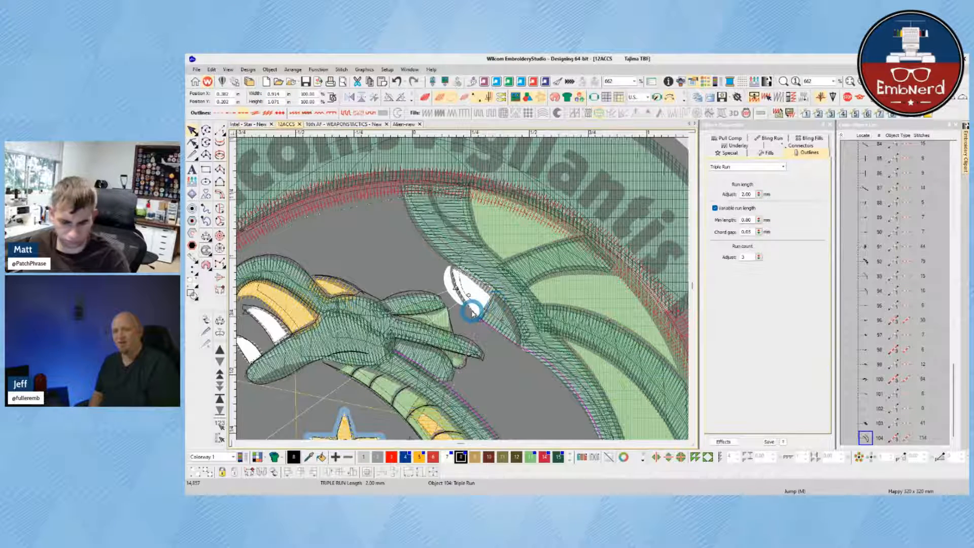
- Trace a run outline around the white claw and across its base, ending where the green finger meets the wing arm
key("space")
right_click(461, 295)
right_click(453, 271)
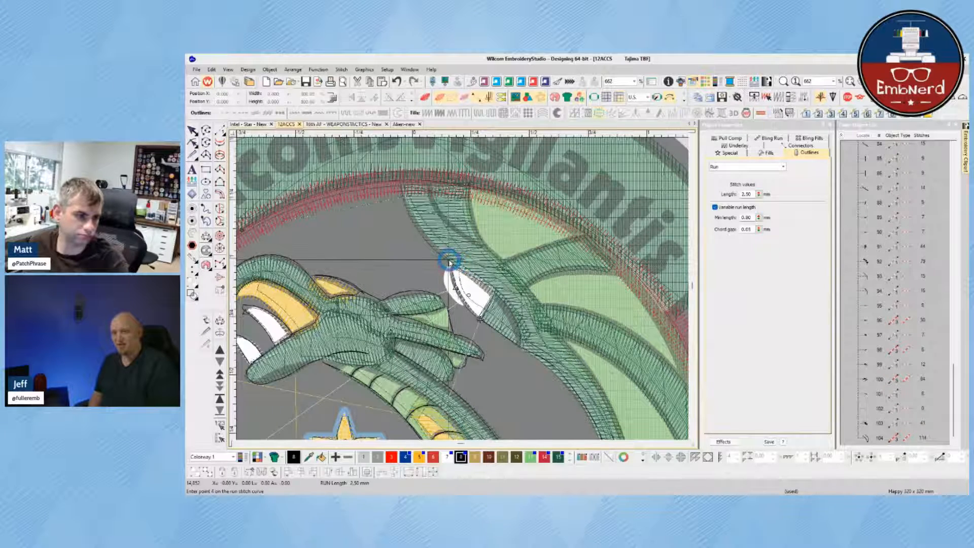
left_click(497, 295)
left_click(481, 318)
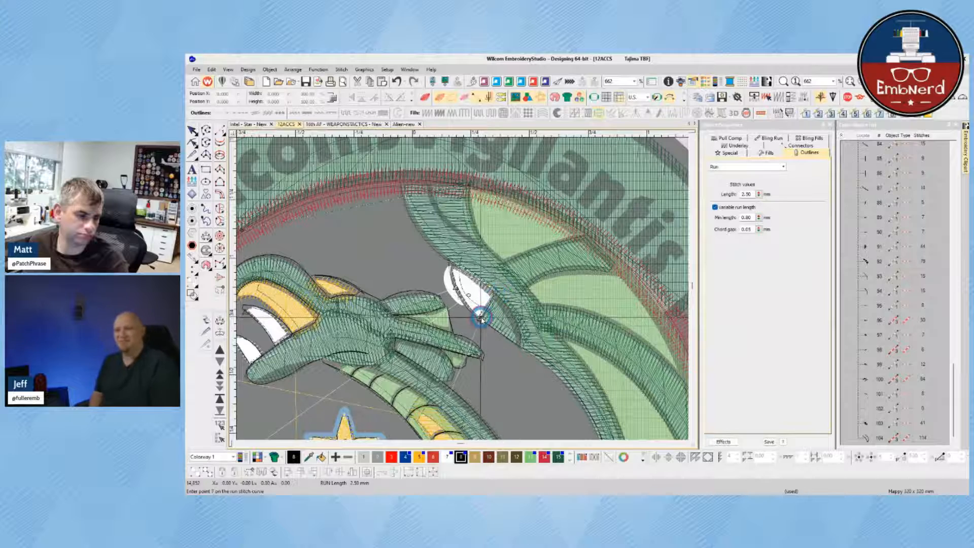
left_click(496, 296)
right_click(512, 317)
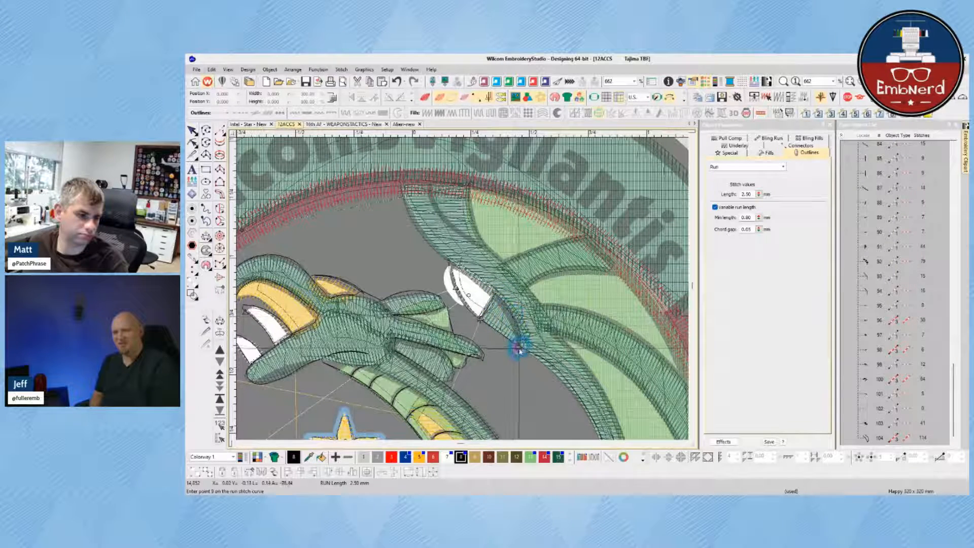
right_click(508, 306)
right_click(475, 279)
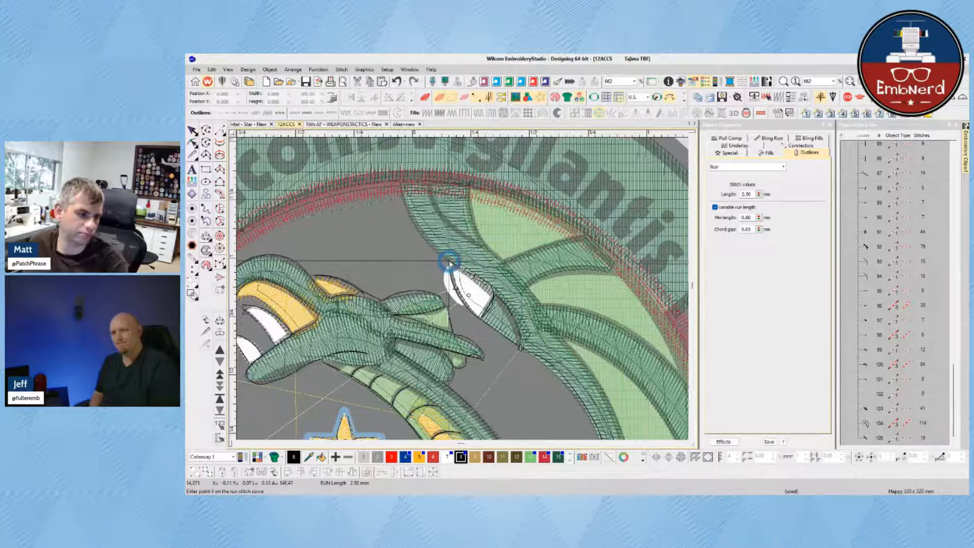
key("ctrl+z")
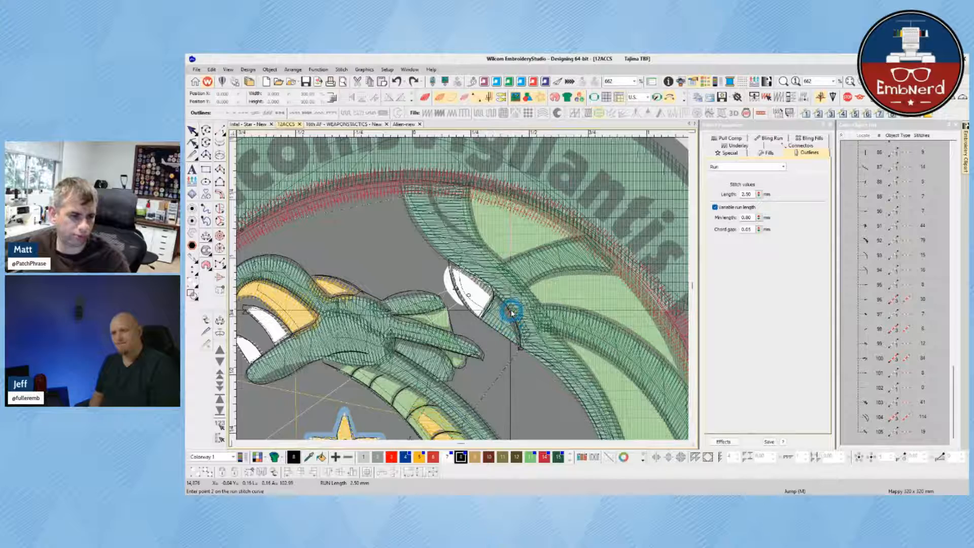
- Trace an outline from the finger's base past the claw tip and up the wing arm to the red border, as Triple Run
right_click(477, 277)
left_click(445, 258)
left_click(399, 181)
key("Return")
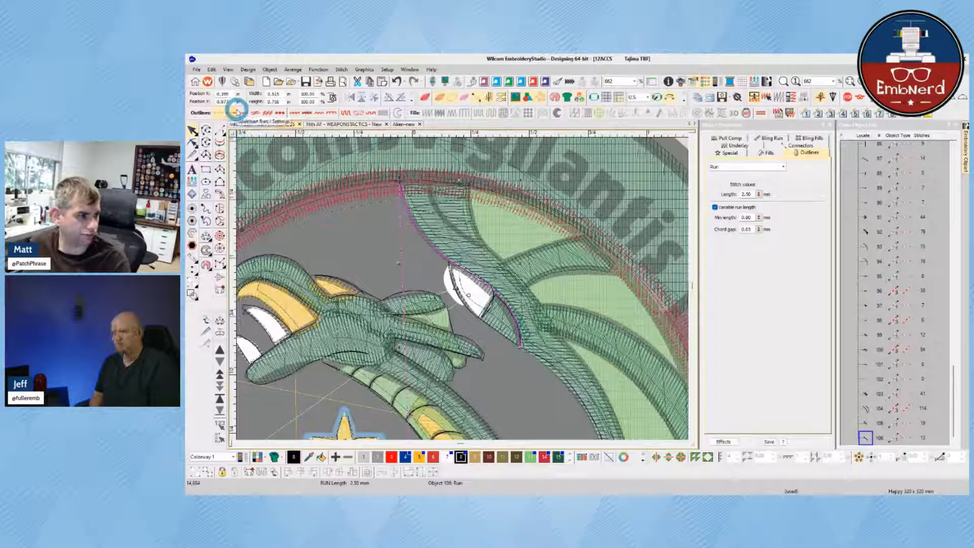
left_click(254, 113)
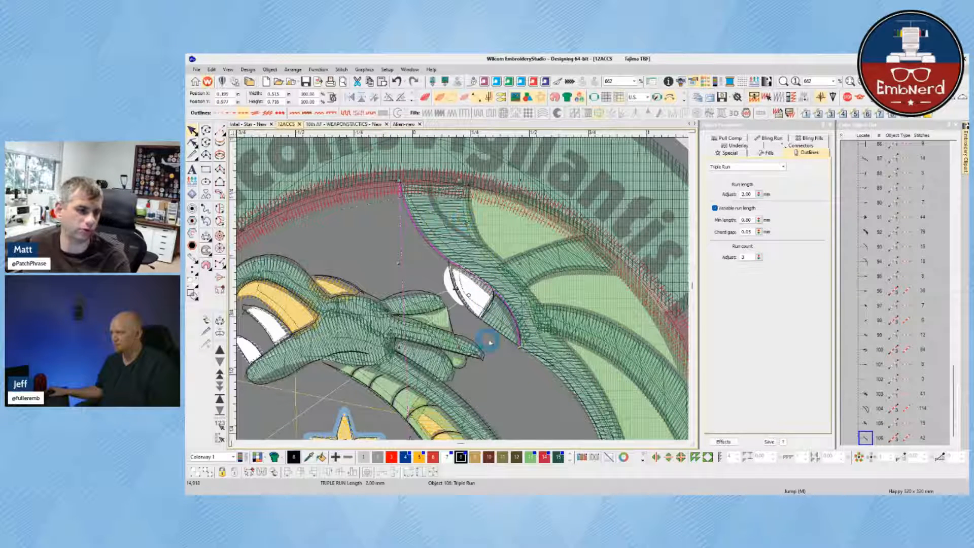
key("Escape")
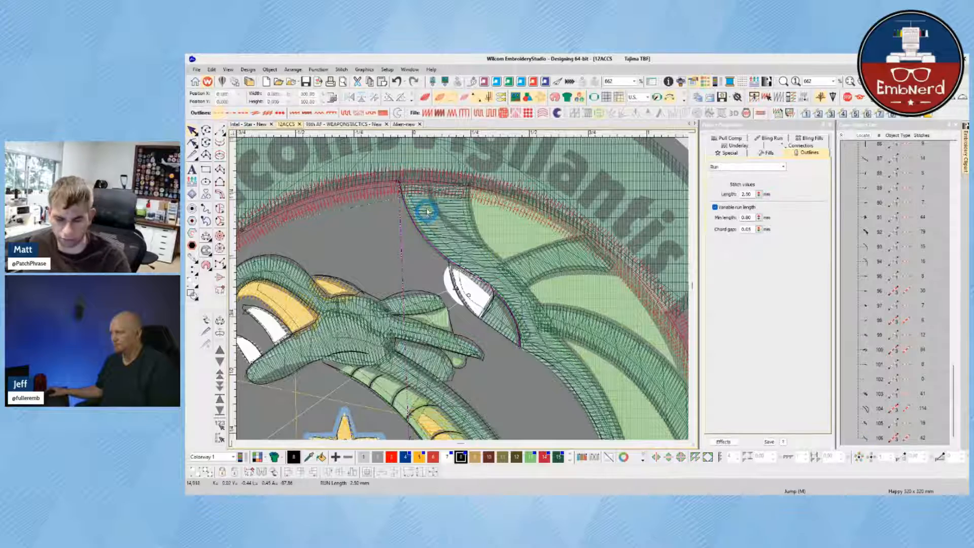
- Check the wing arm's upper end in realistic stitch view and digitize a short run there, at the border
key("t")
scroll(460, 237, "up", 1)
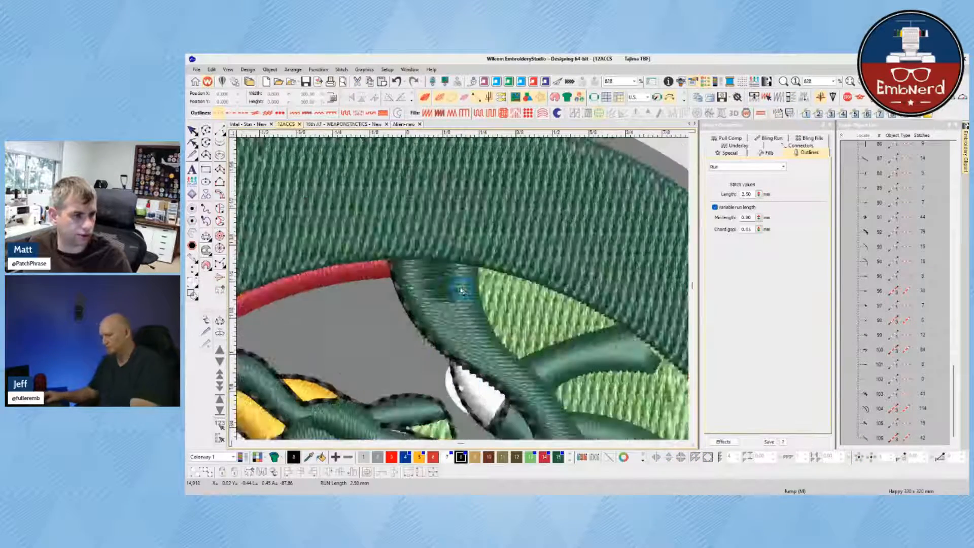
key("t")
left_click(426, 258)
left_click(428, 268)
key("Return")
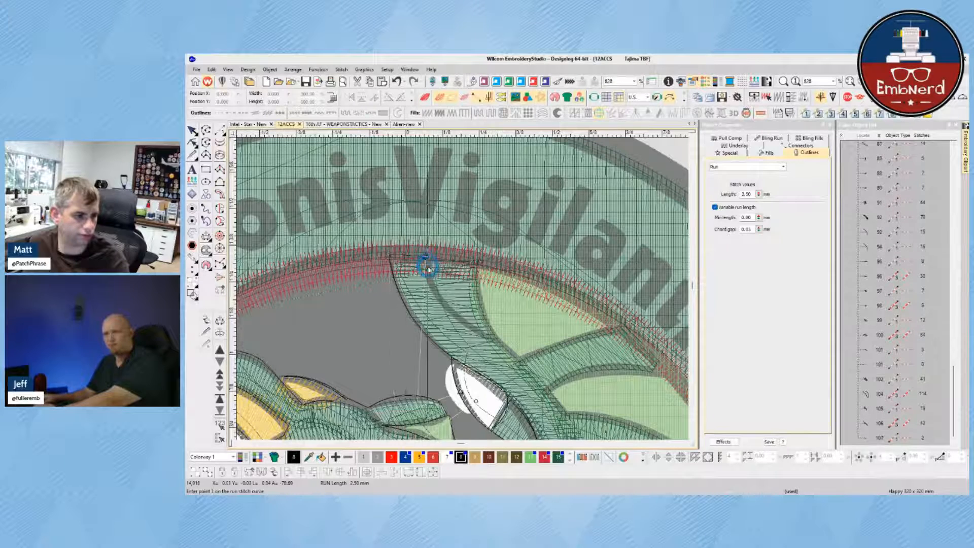
- Trace the curved inner detail line down the wing arm from the border and set it to Triple Run
left_click(427, 259)
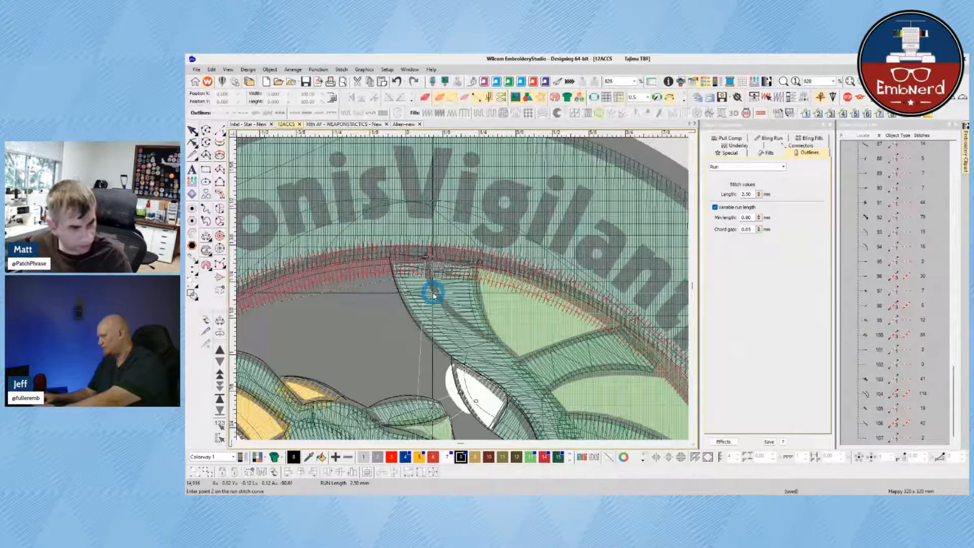
left_click(436, 294)
left_click(464, 320)
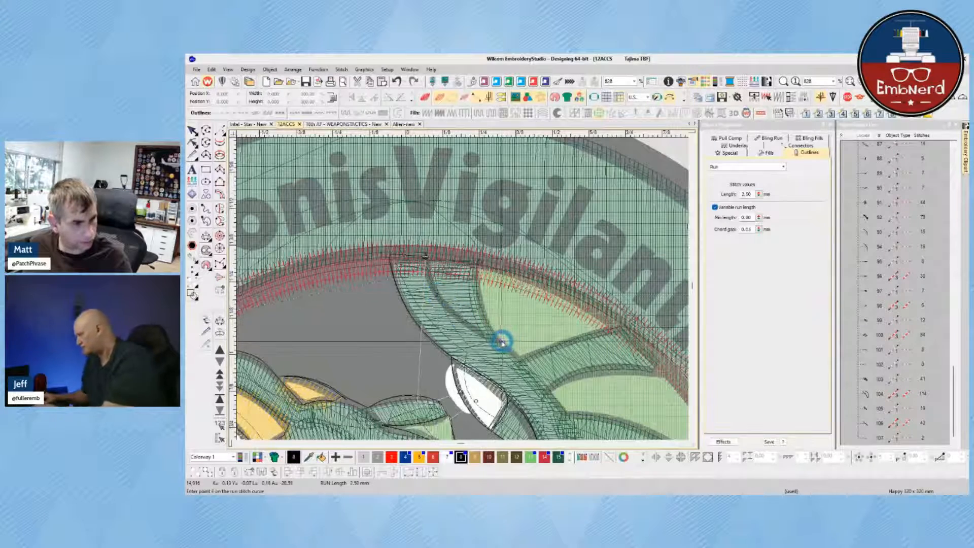
scroll(523, 363, "down", 2)
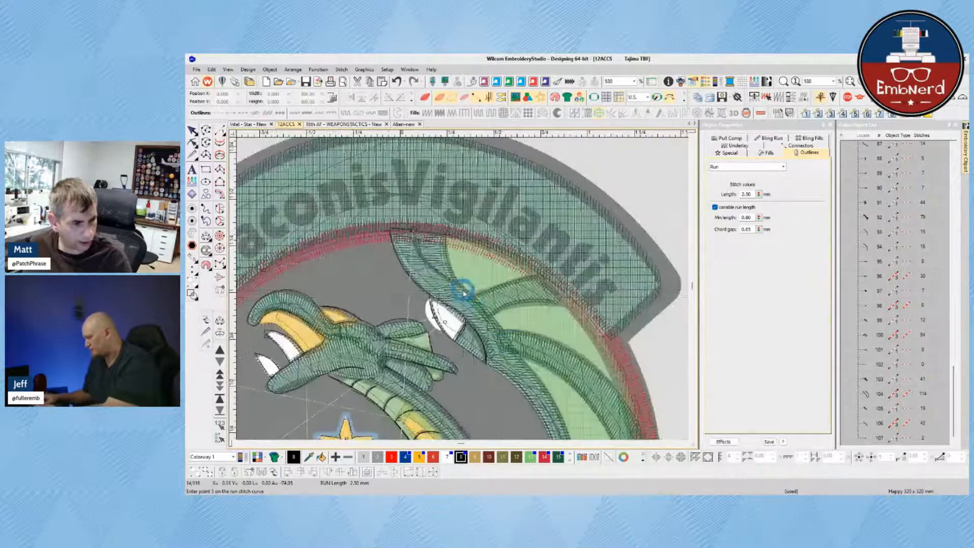
scroll(463, 289, "up", 2)
key("Return")
key("Escape")
left_click(246, 113)
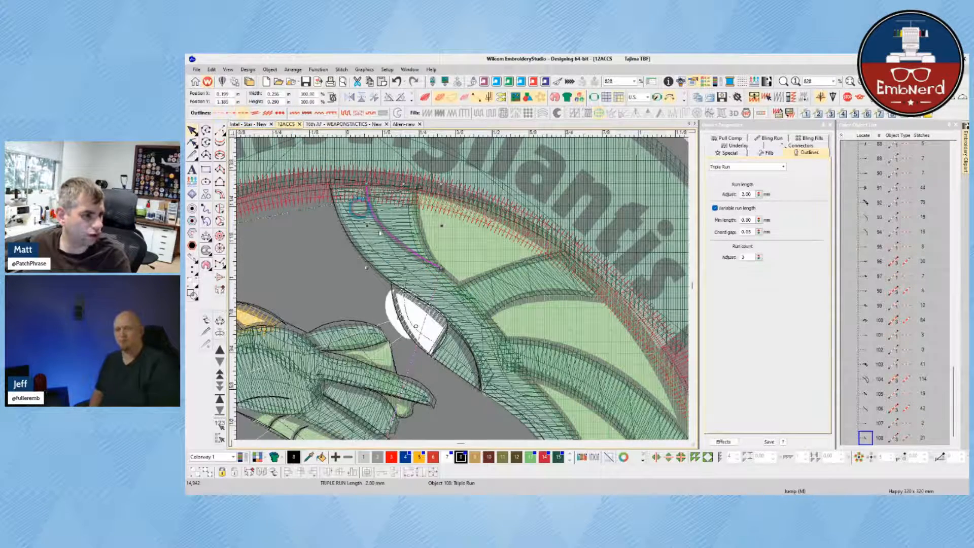
- Digitize a run from the inner detail line's lower end along the first light-green wing panel's inner edge to the red border
scroll(398, 258, "up", 1)
key("space")
left_click(551, 313)
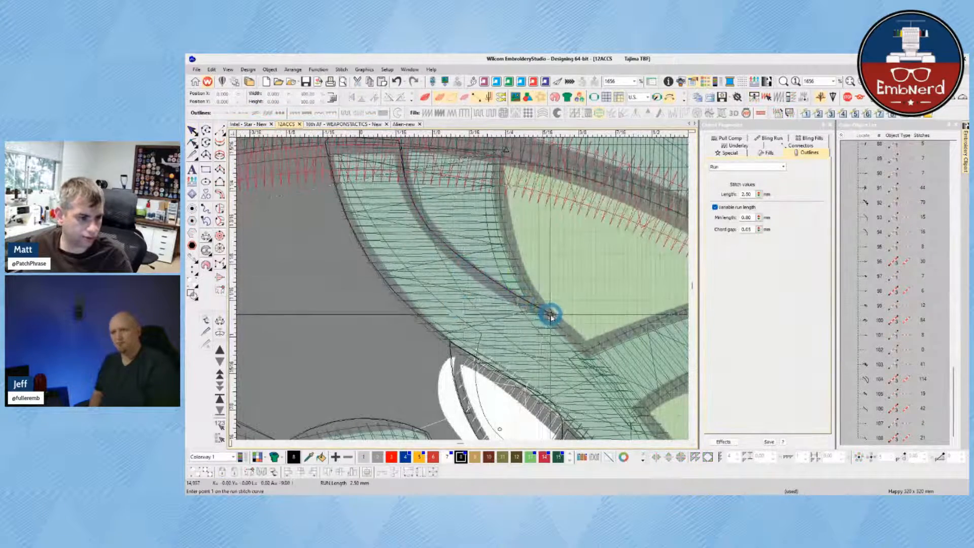
left_click(504, 248)
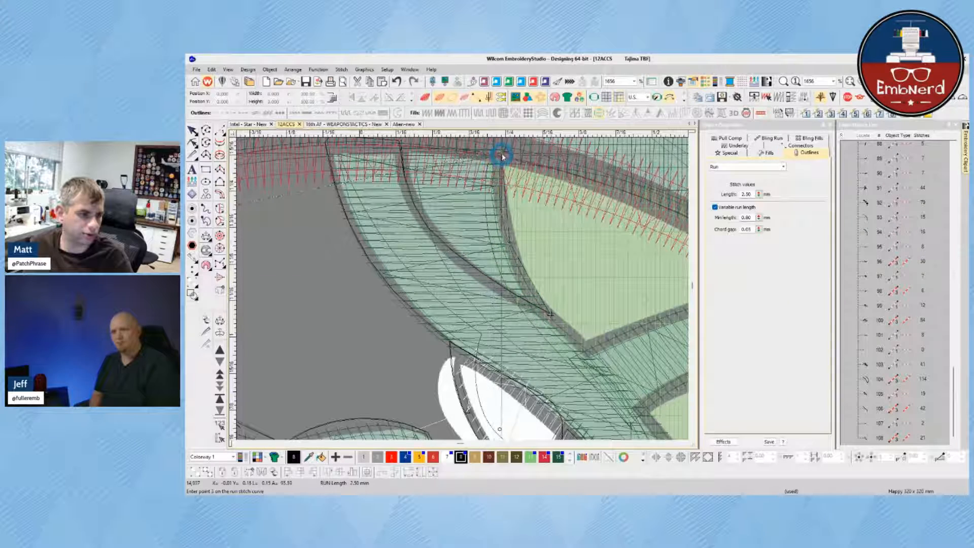
left_click(568, 361)
scroll(381, 257, "down", 1)
scroll(435, 266, "up", 1)
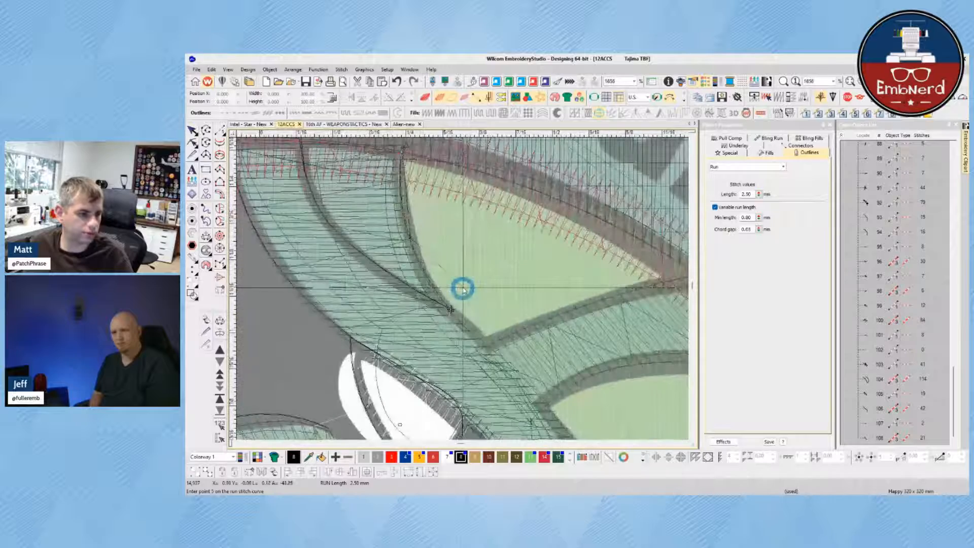
key("BackSpace")
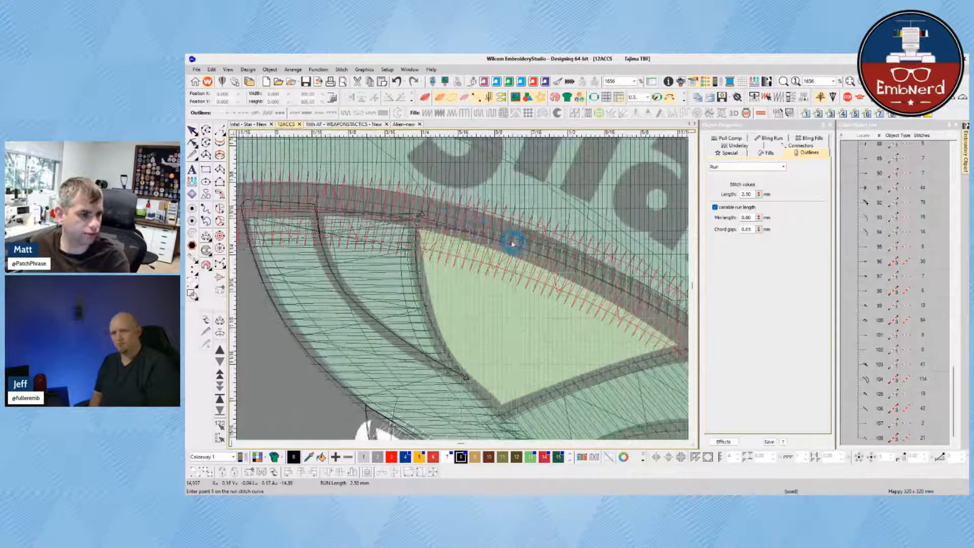
left_click(420, 282)
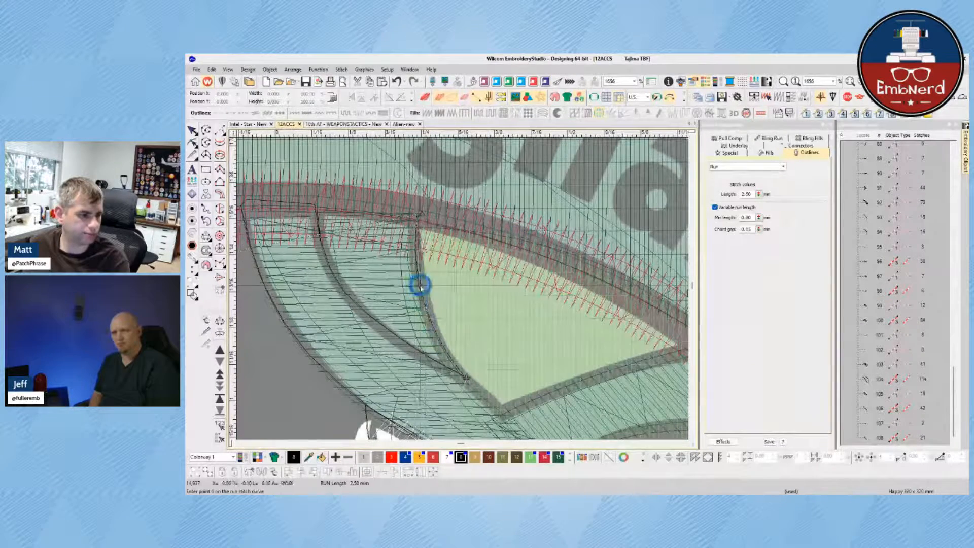
key("BackSpace")
key("BackSpace")
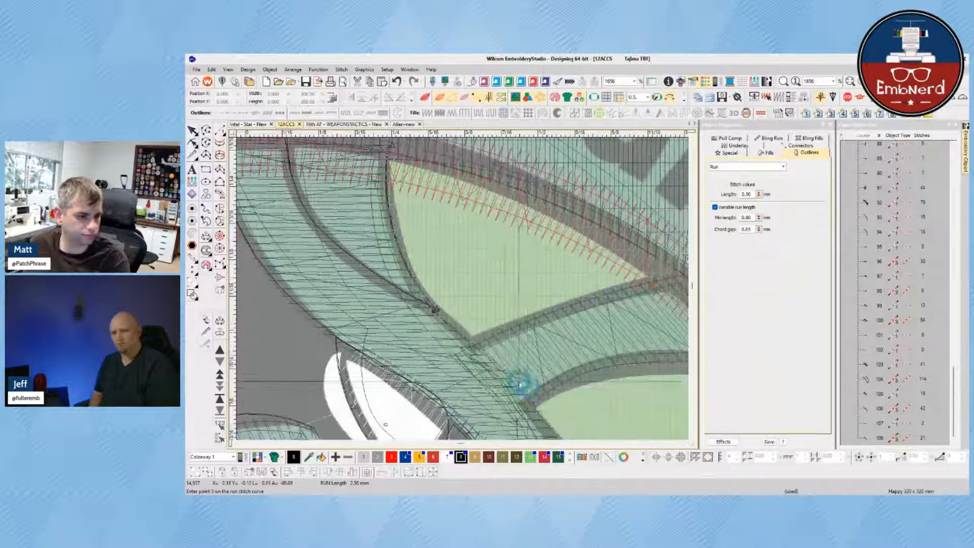
scroll(460, 365, "down", 3)
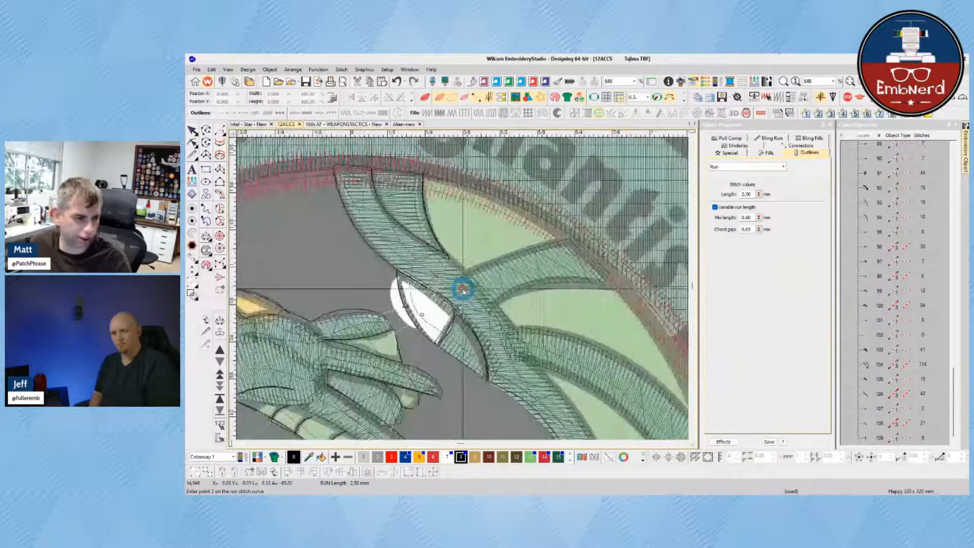
- Trace an outline through the panel's lower corner and along the first wing finger's upper edge to the border, as Triple Run
scroll(462, 288, "up", 1)
left_click(468, 272)
left_click(531, 249)
left_click(602, 231)
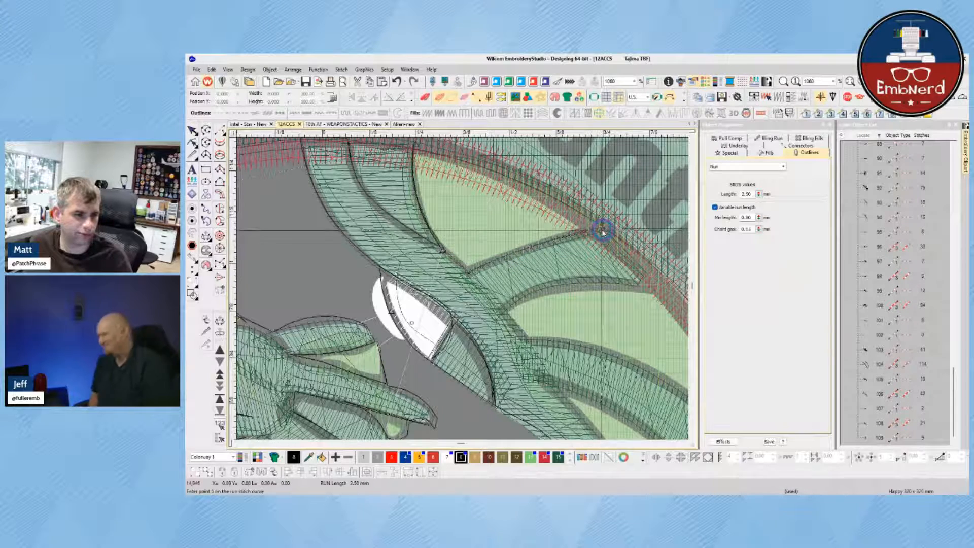
key("Return")
key("Escape")
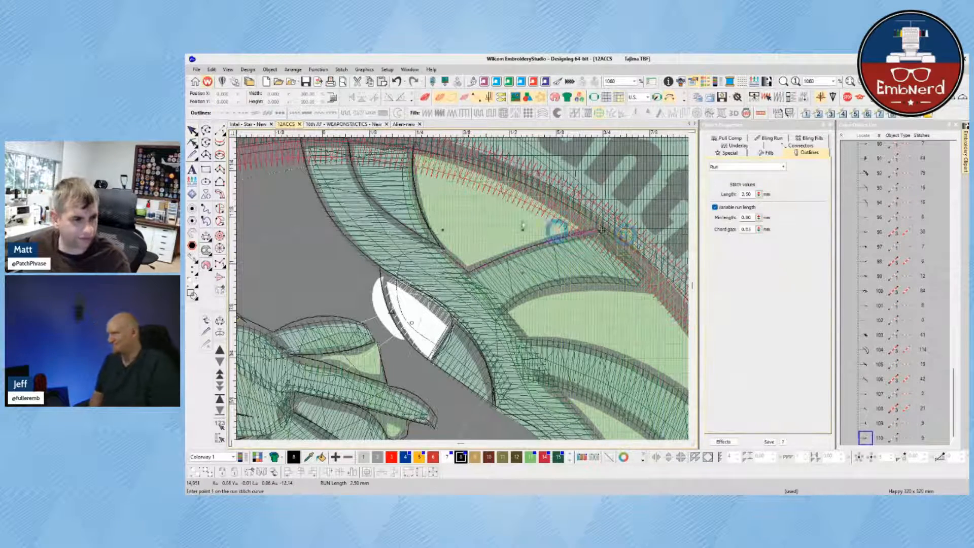
left_click(280, 113)
left_click(542, 260)
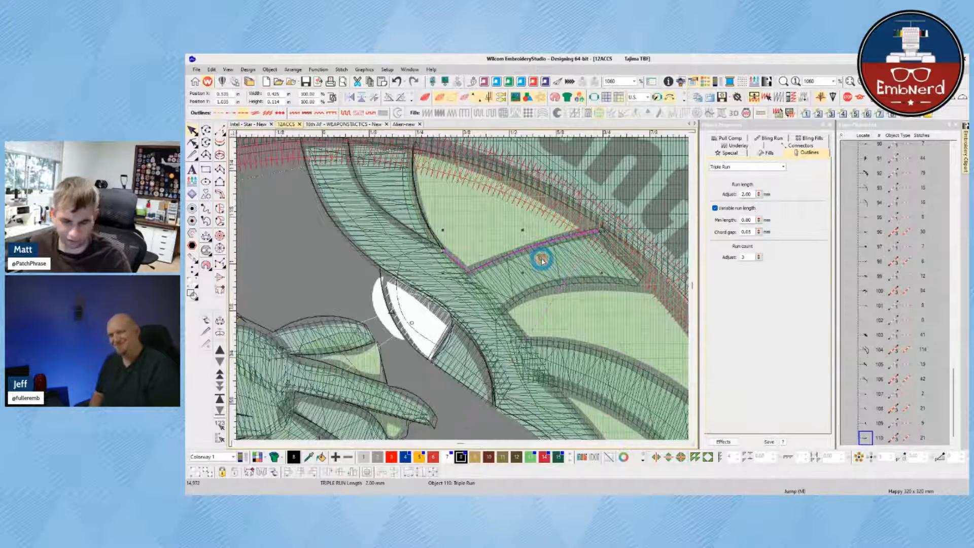
- Digitize a short run along the red border from the first wing finger's upper corner to its lower corner
key("space")
left_click(603, 229)
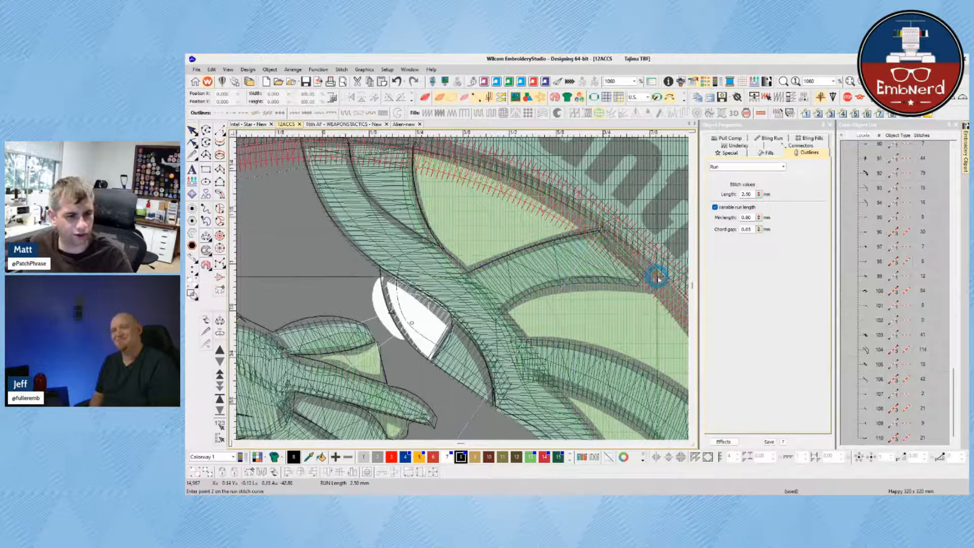
left_click_drag(666, 279, 566, 284)
left_click(560, 288)
- Trace a run back along the first finger's lower edge, around the panel's inner end and along the second finger's upper edge to the border
left_click(486, 290)
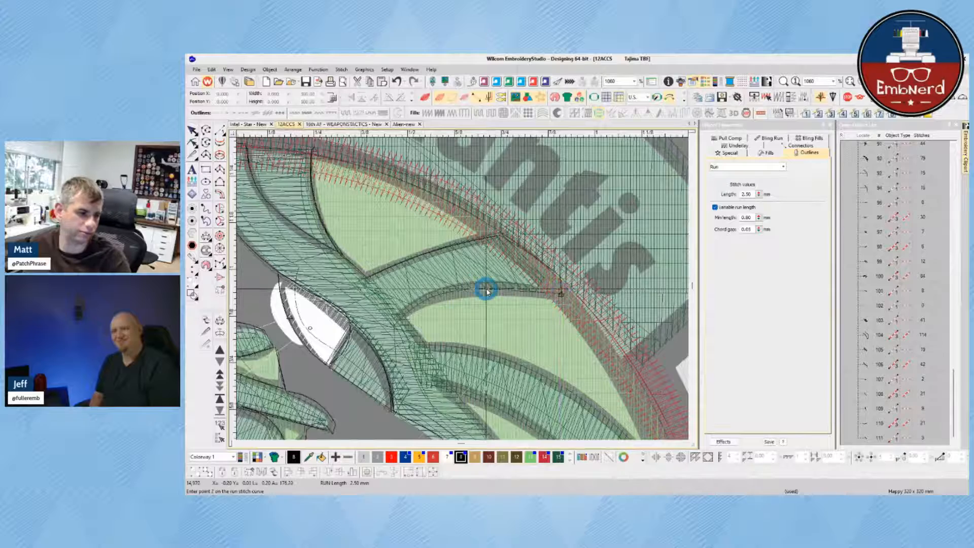
left_click(401, 318)
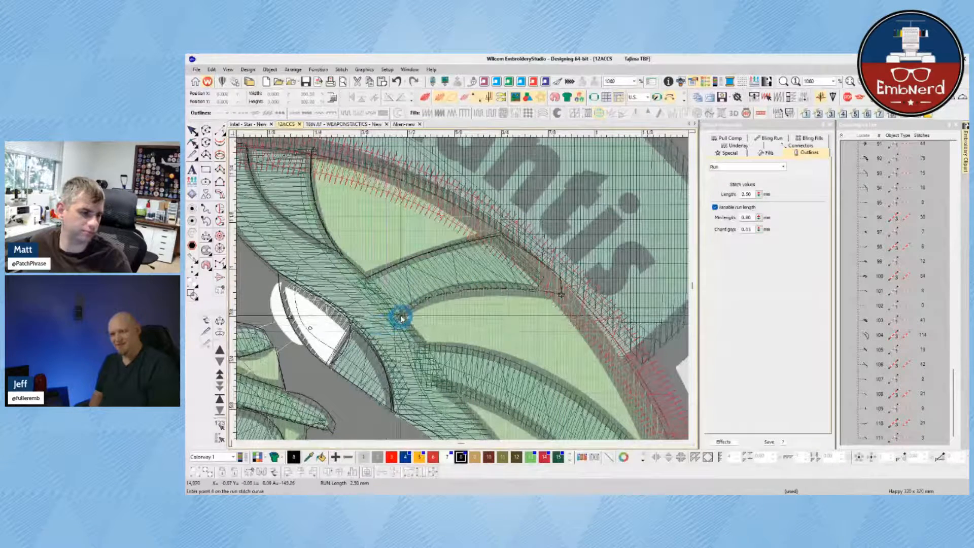
left_click(451, 402)
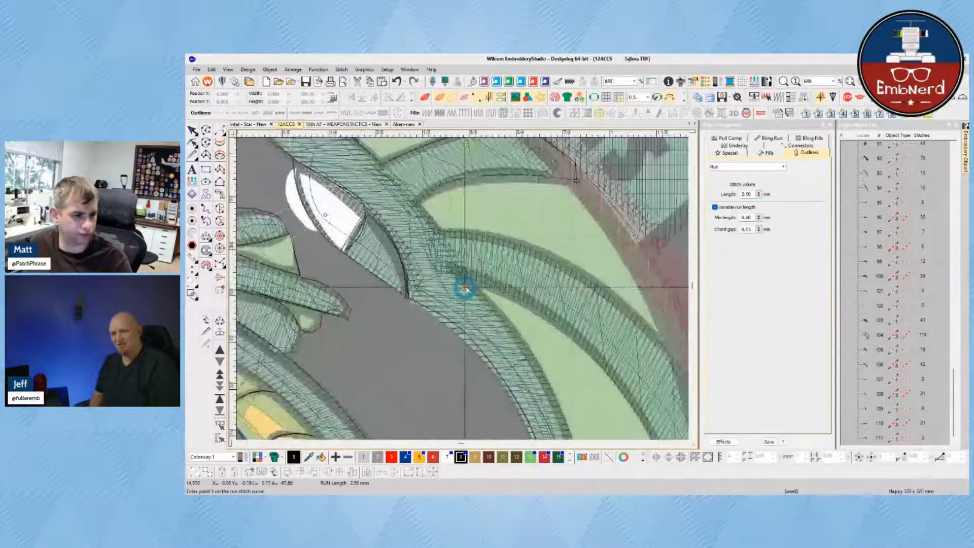
left_click(465, 230)
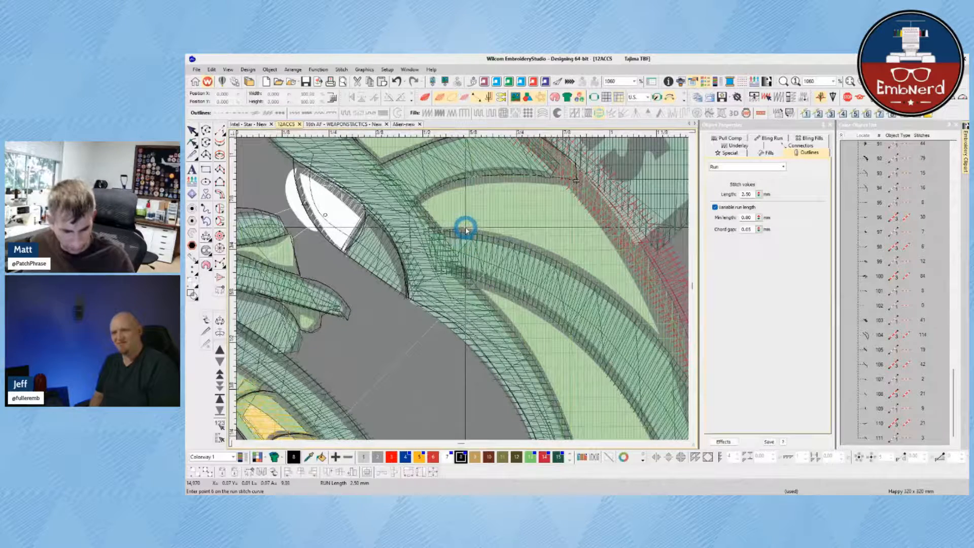
left_click(492, 240)
left_click(502, 283)
left_click(565, 338)
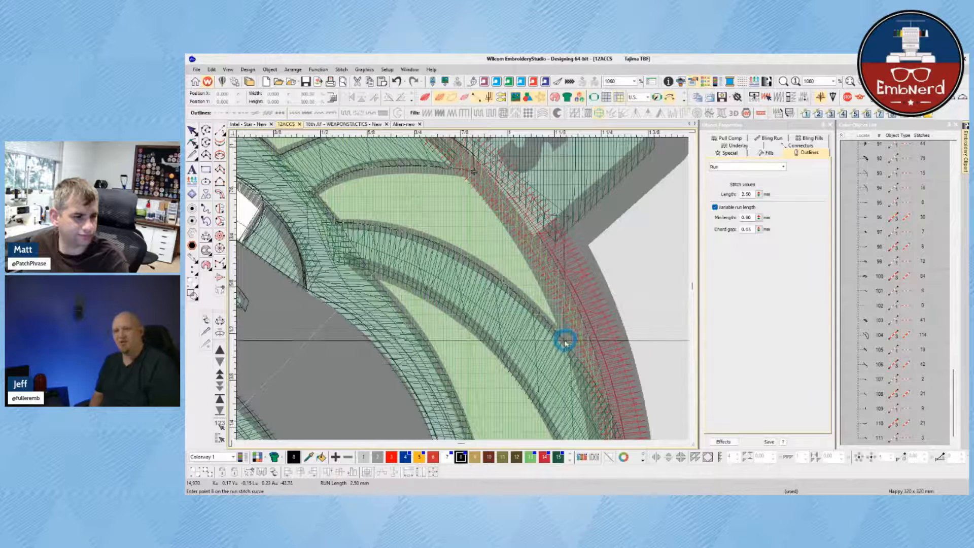
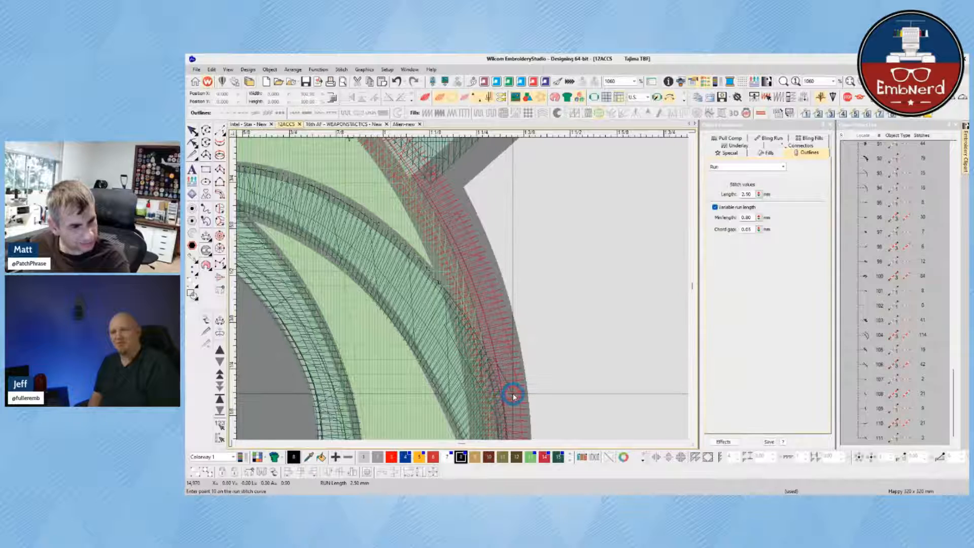
scroll(513, 395, "down", 2)
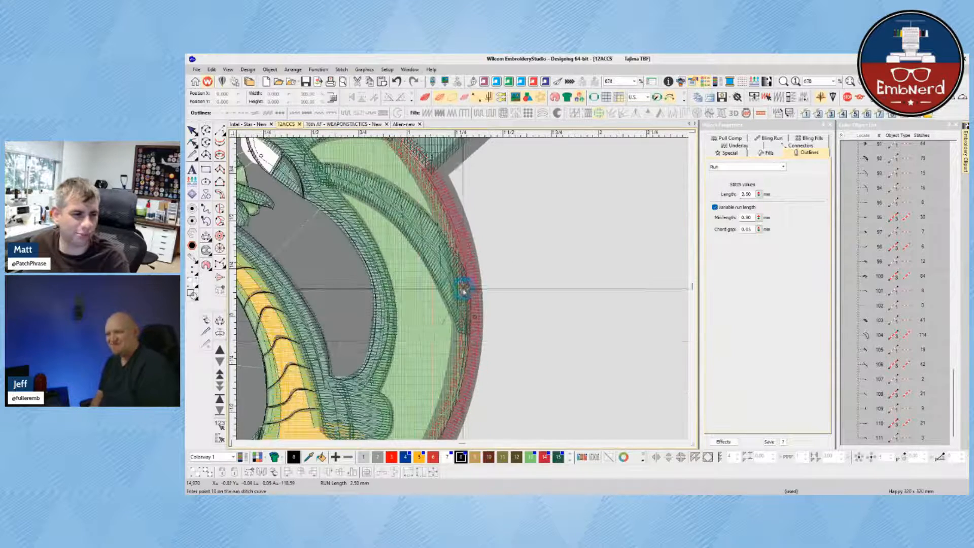
key("Return")
- Digitize a short run along the red border at the second wing finger's lower tip
left_click(506, 211)
left_click(510, 275)
key("Return")
- Trace a run along the second wing finger's lower edge, from its tip at the border up to its base
left_click(479, 243)
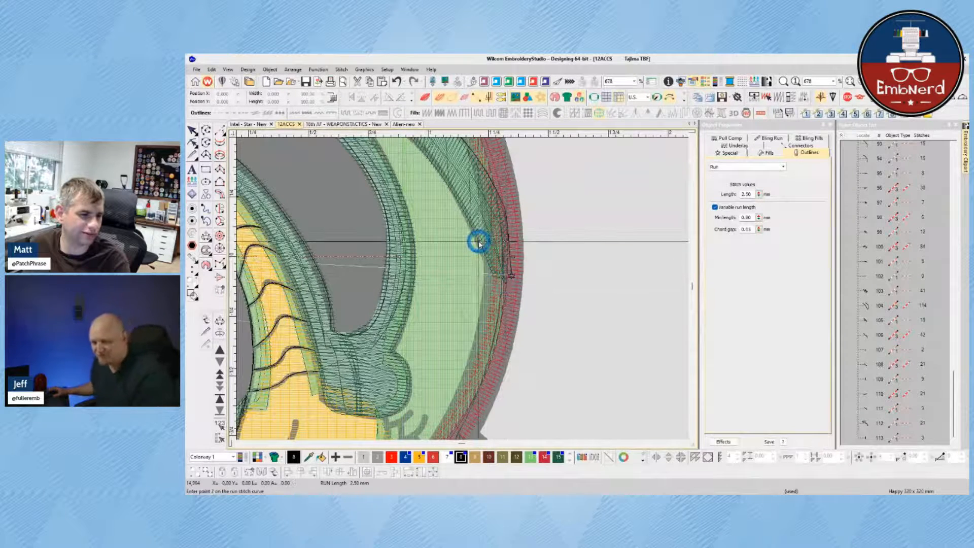
scroll(434, 167, "up", 3)
scroll(484, 274, "up", 5)
scroll(463, 292, "up", 3)
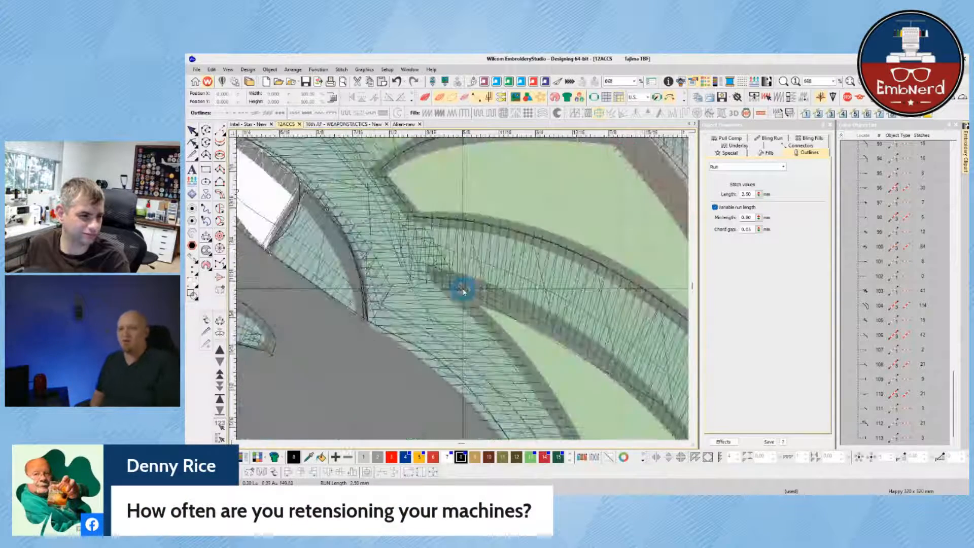
left_click(444, 280)
key("Return")
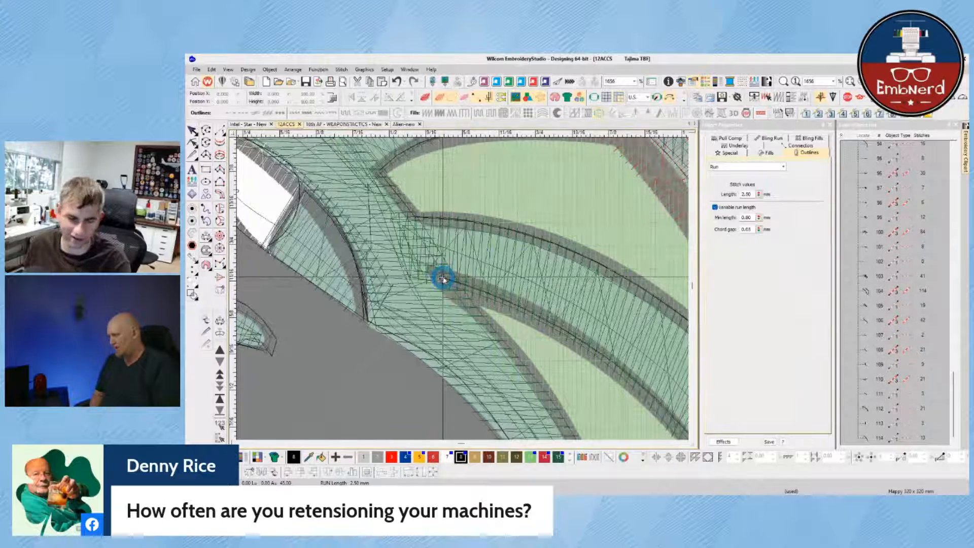
- Set the second finger's lower-edge outline and the outline joining the first and second fingers to Triple Run
left_click(464, 289)
left_click(243, 113)
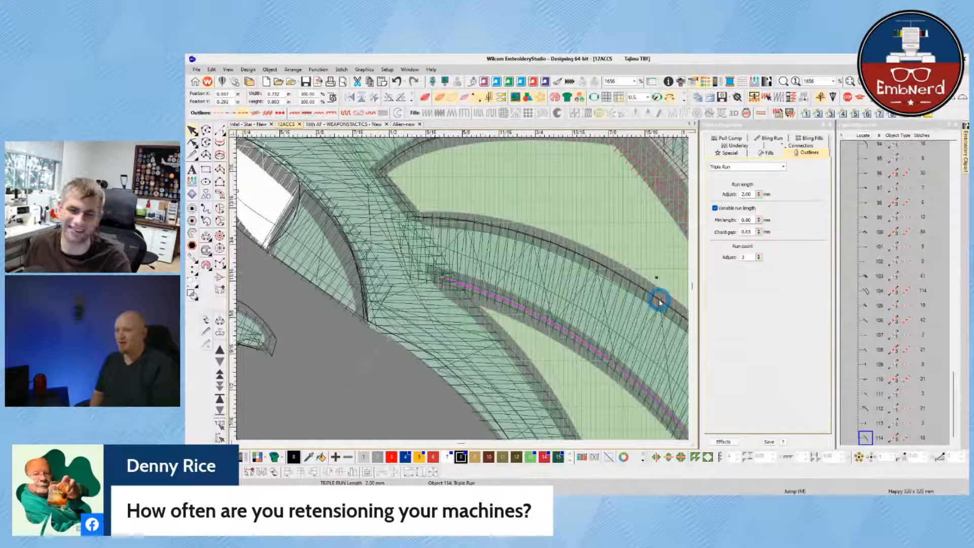
left_click(573, 253)
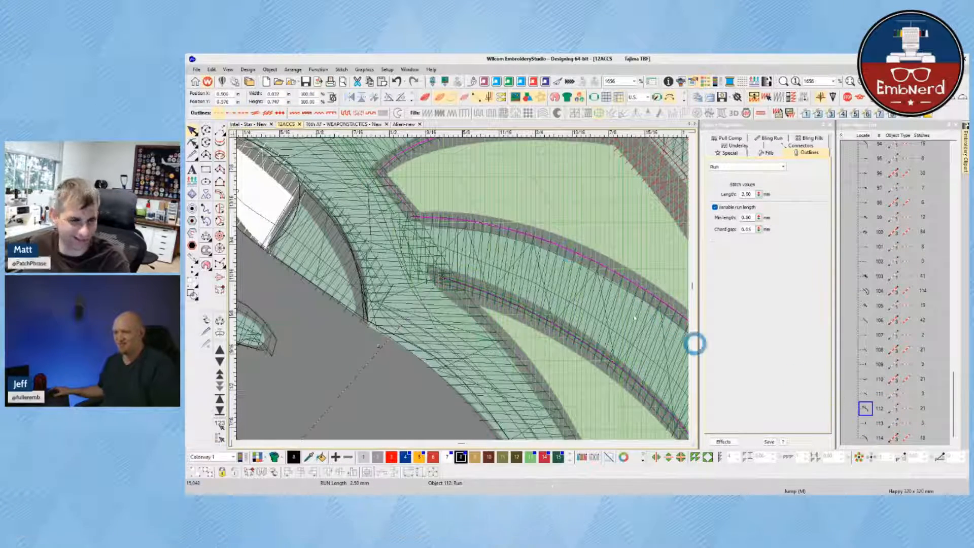
left_click(243, 113)
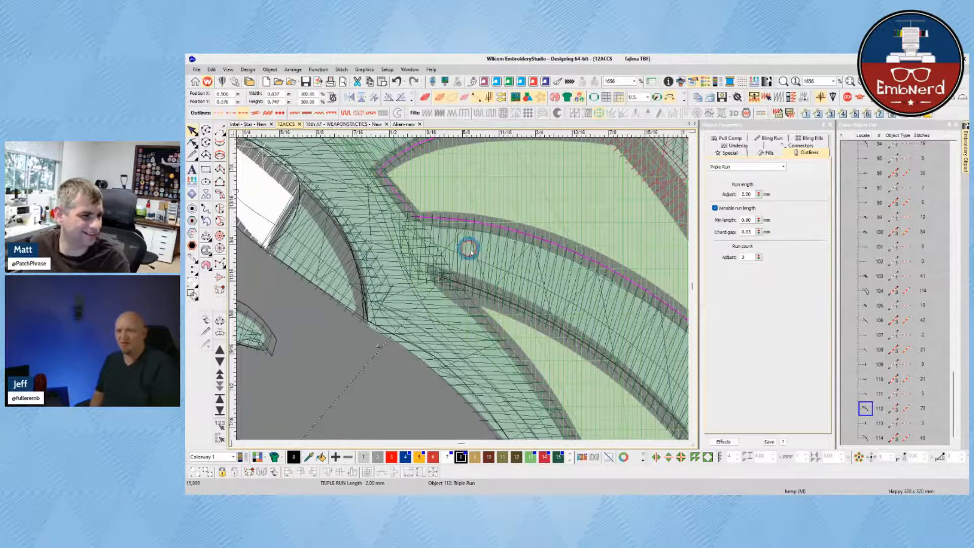
- Trace a run from the second finger's base down the wing arm's outer edge to the notch above the rounded green lobe
scroll(461, 286, "down", 5)
scroll(457, 276, "up", 4)
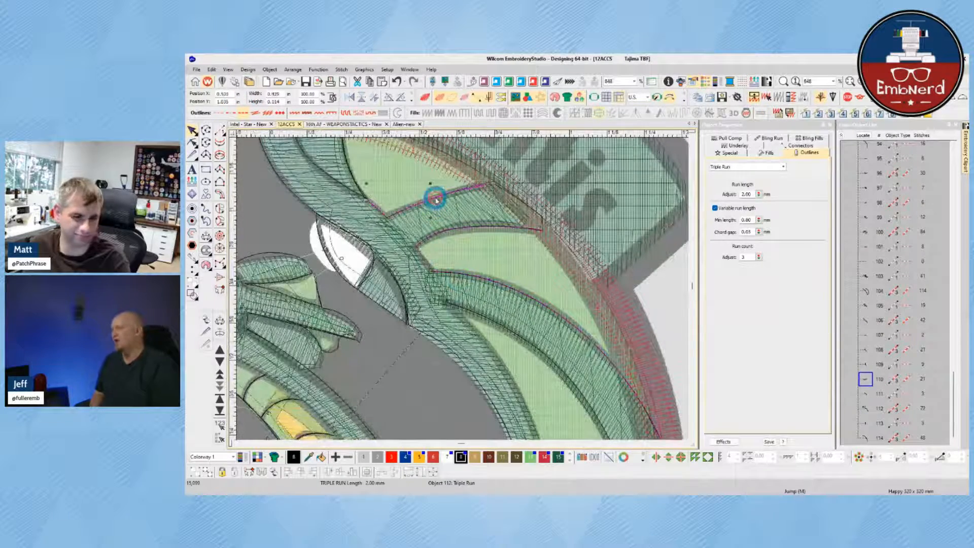
scroll(518, 384, "down", 1)
scroll(463, 287, "up", 1)
scroll(463, 287, "down", 1)
scroll(462, 287, "up", 1)
key("space")
left_click(390, 205)
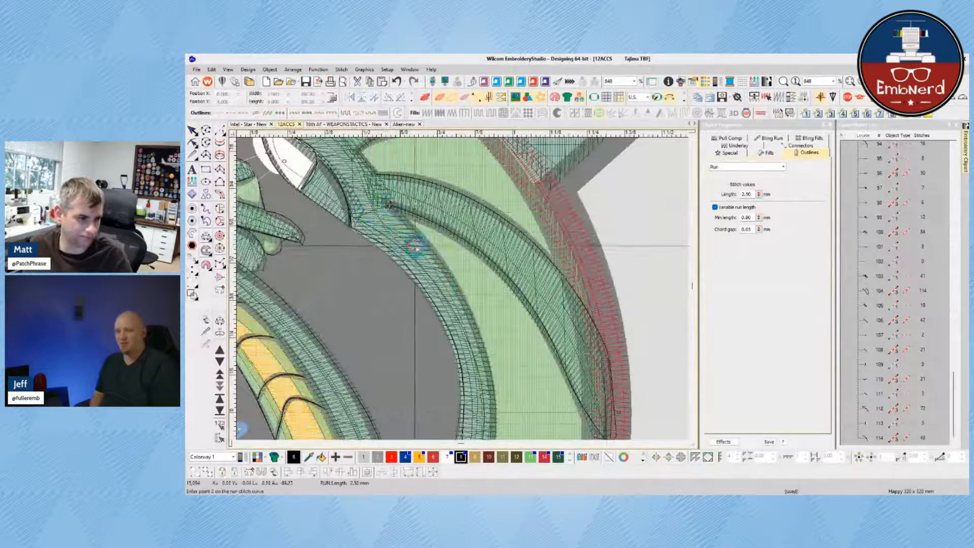
left_click(483, 365)
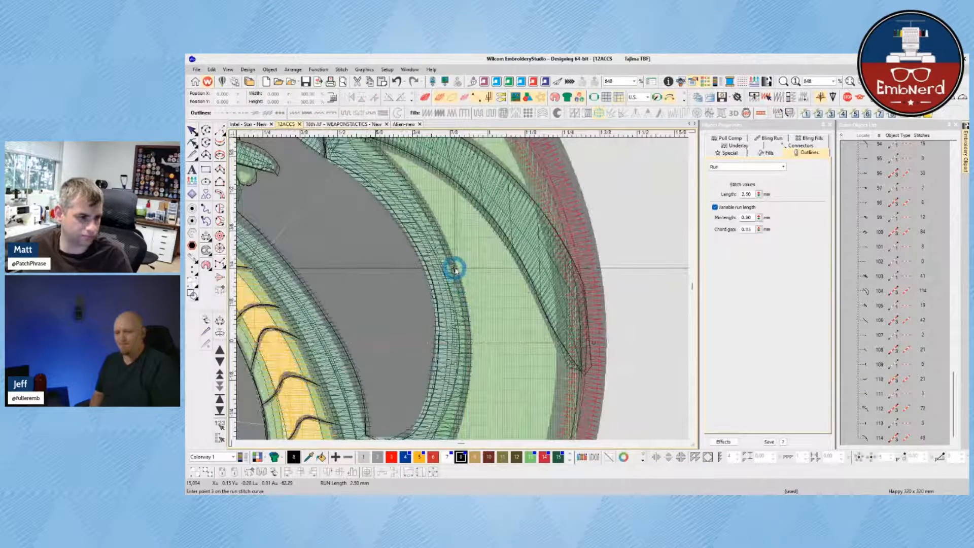
left_click(463, 359)
left_click(462, 288)
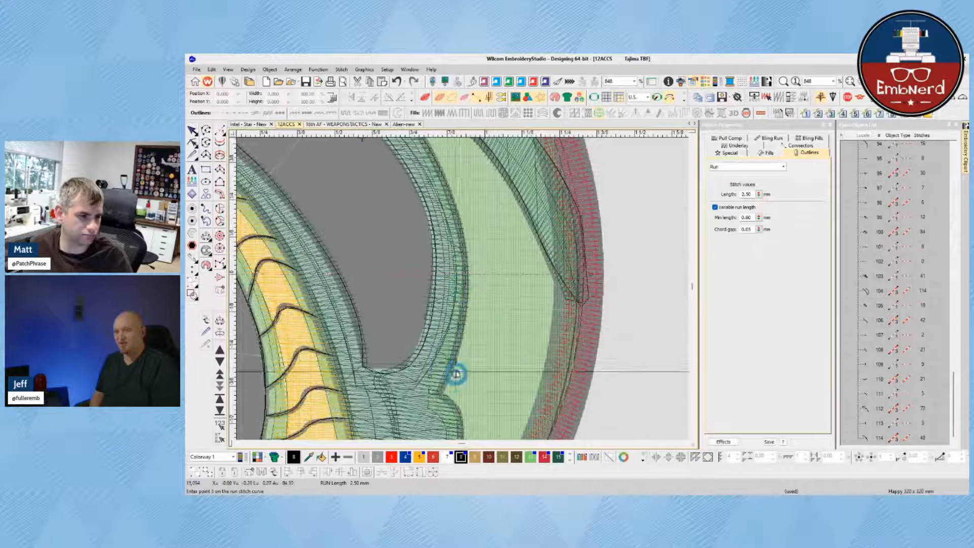
left_click(438, 395)
left_click(586, 402)
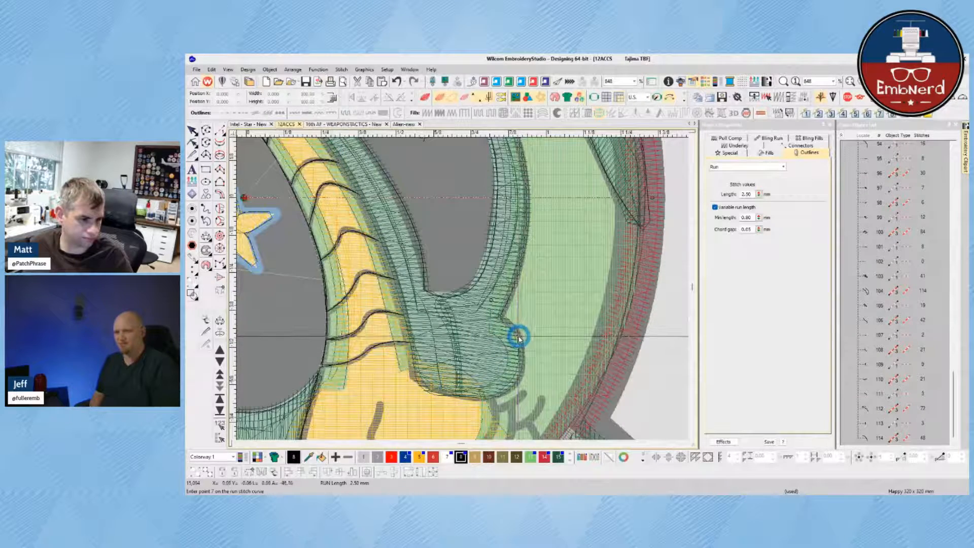
- Continue the outline around the rounded green lobe to its lower edge beside the yellow belly and finish the run
left_click(519, 337)
scroll(462, 287, "up", 2)
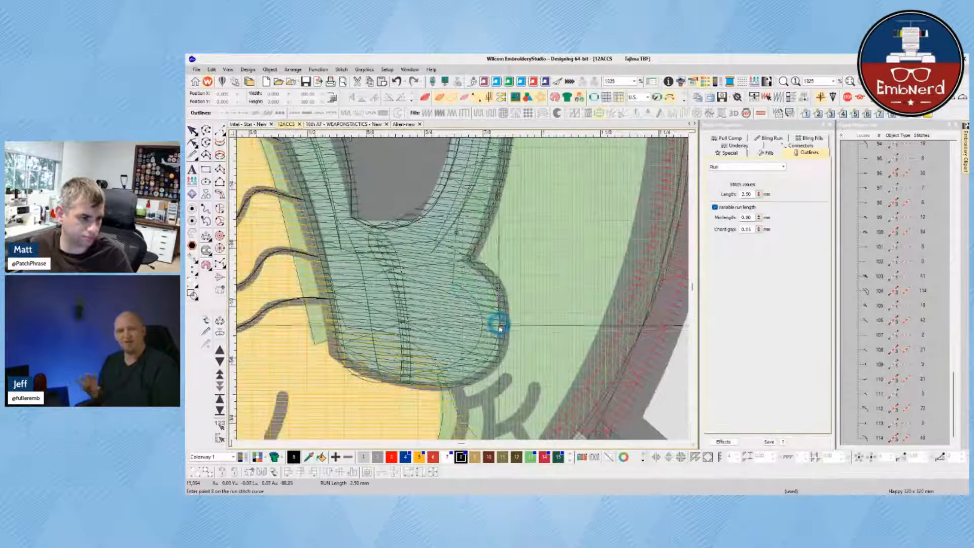
left_click(493, 365)
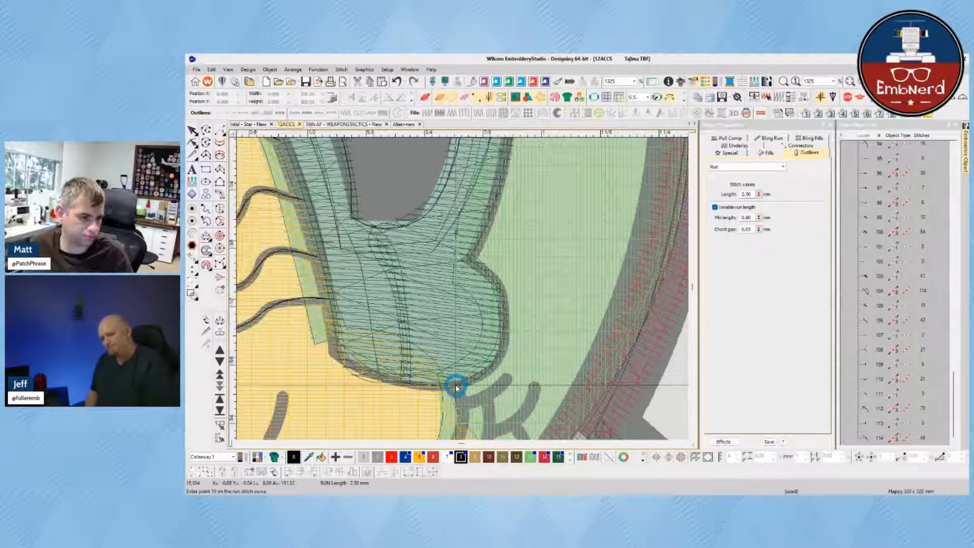
scroll(456, 388, "down", 2)
scroll(460, 290, "up", 2)
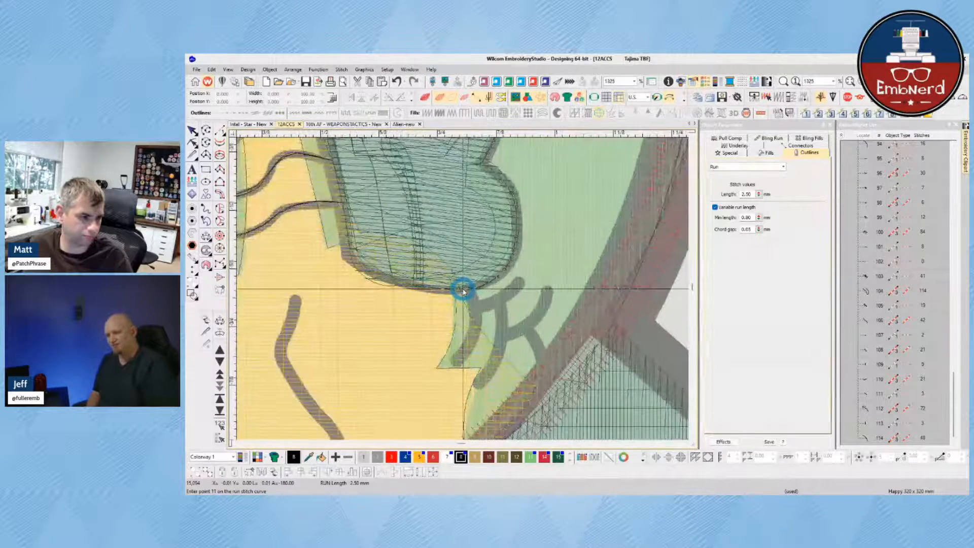
scroll(463, 289, "down", 4)
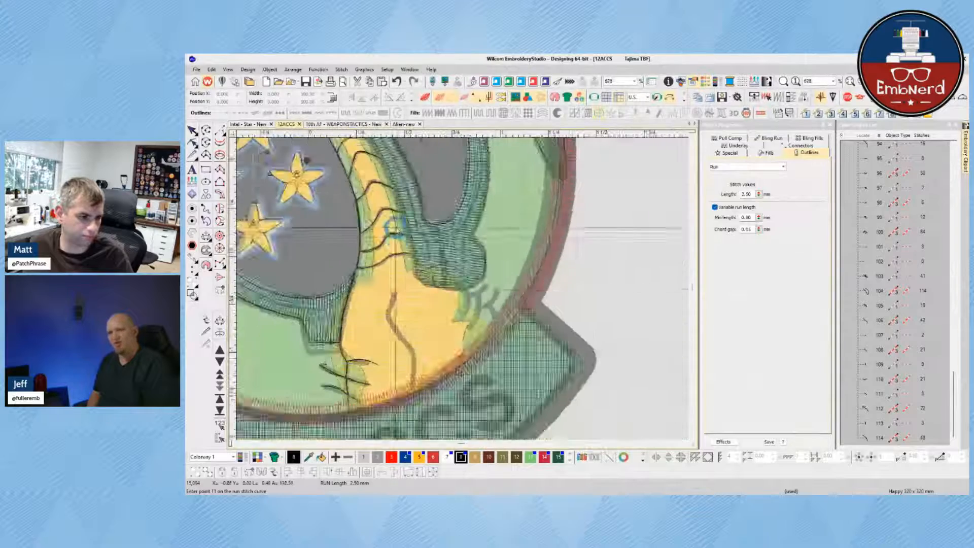
scroll(393, 228, "up", 3)
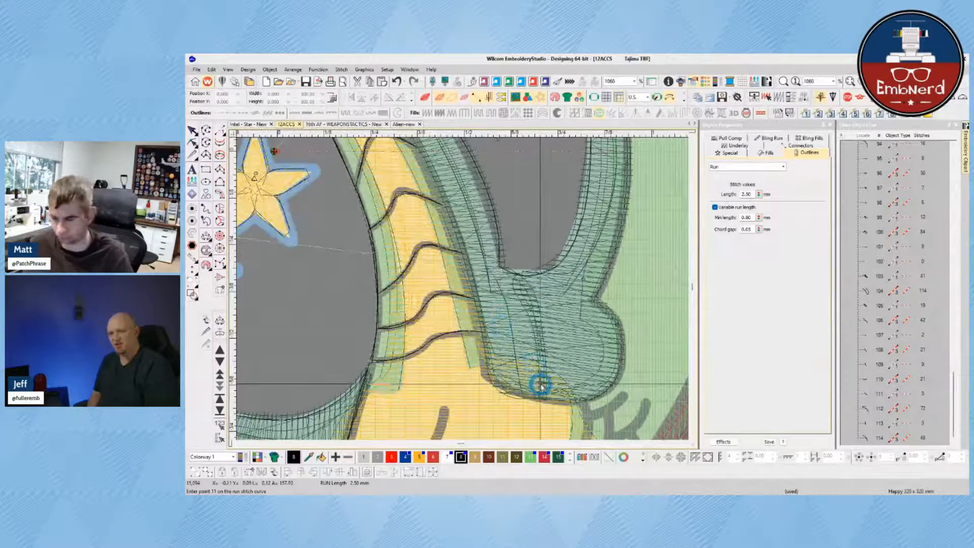
key("Return")
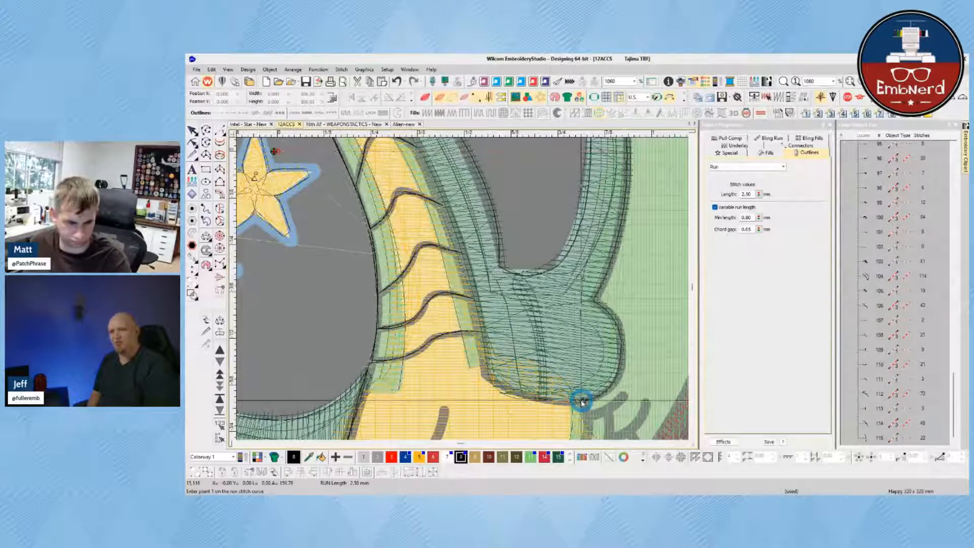
left_click(559, 401)
scroll(560, 403, "down", 4)
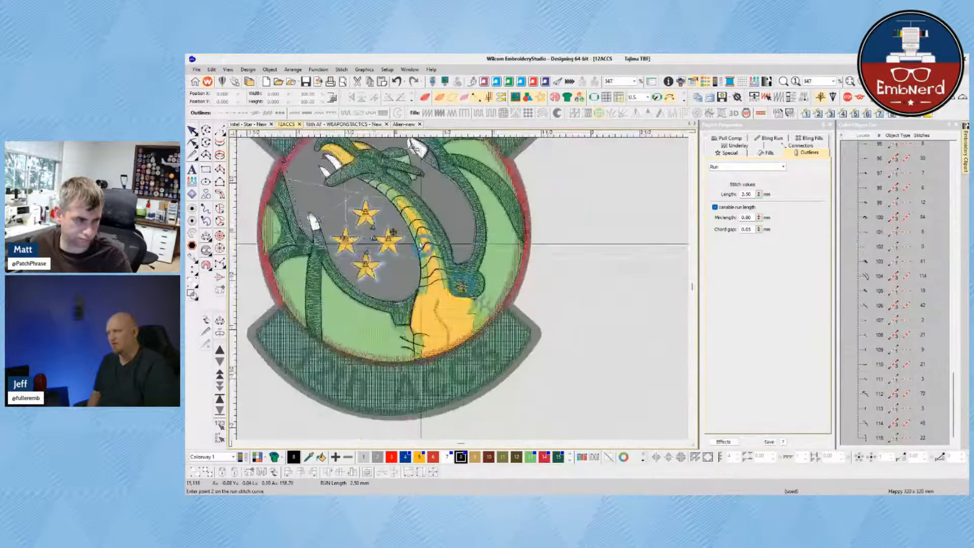
scroll(472, 279, "up", 3)
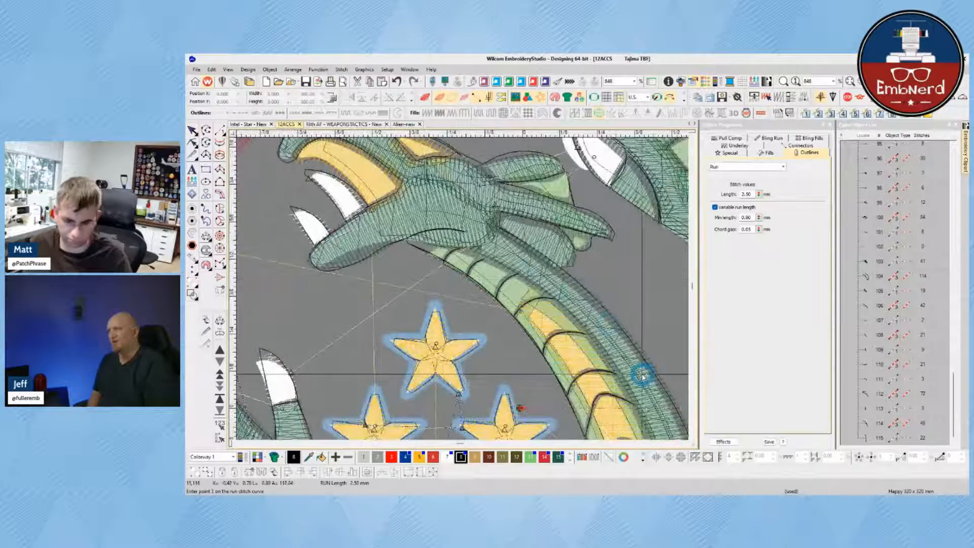
left_click(644, 376)
key("Return")
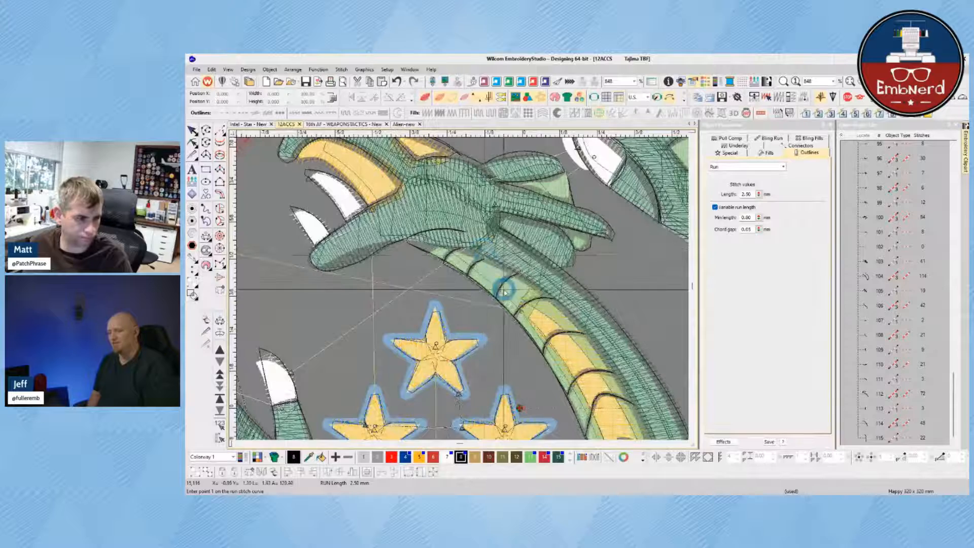
- Trace a run from beneath the dragon's jaw along the inner edge between the light green belly scales and the dark green neck
scroll(478, 252, "up", 2)
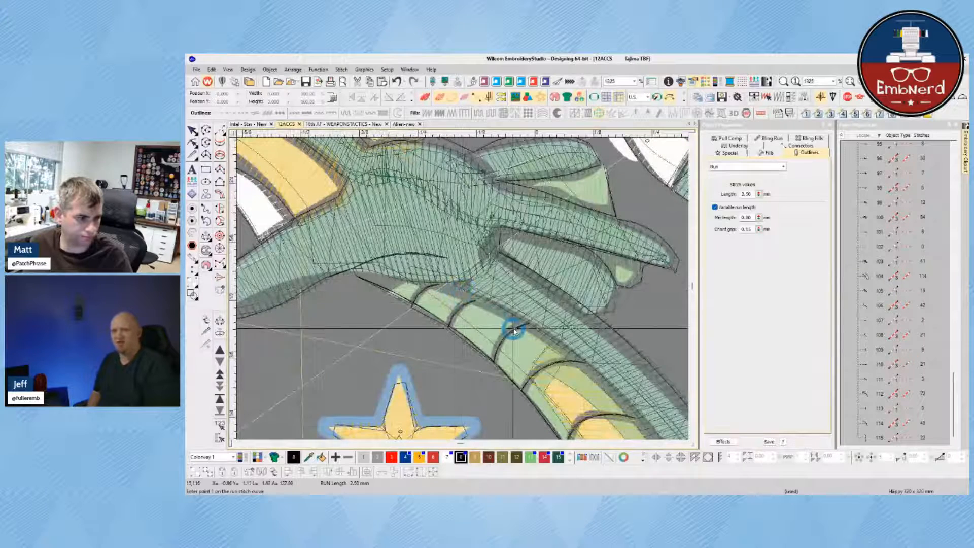
key("t")
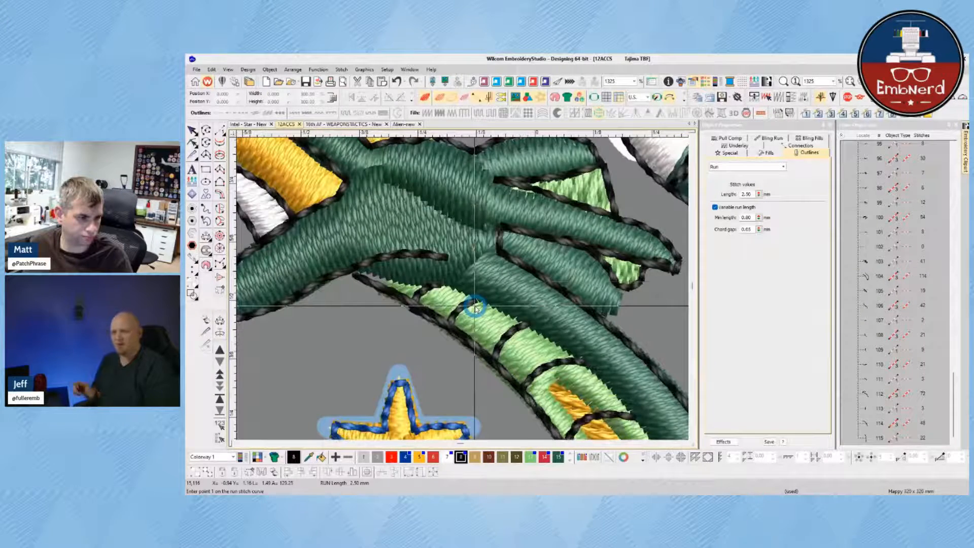
left_click(357, 274)
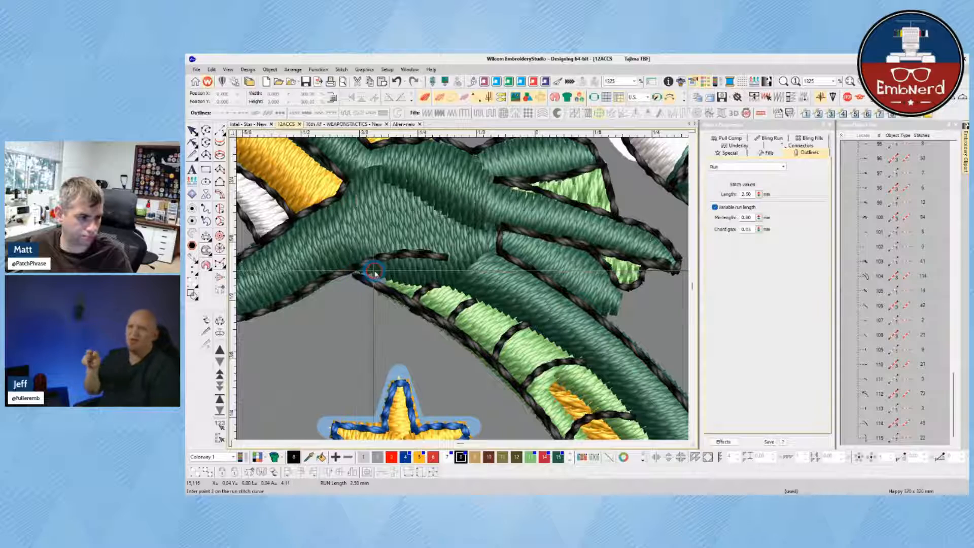
key("t")
left_click(429, 285)
left_click(476, 297)
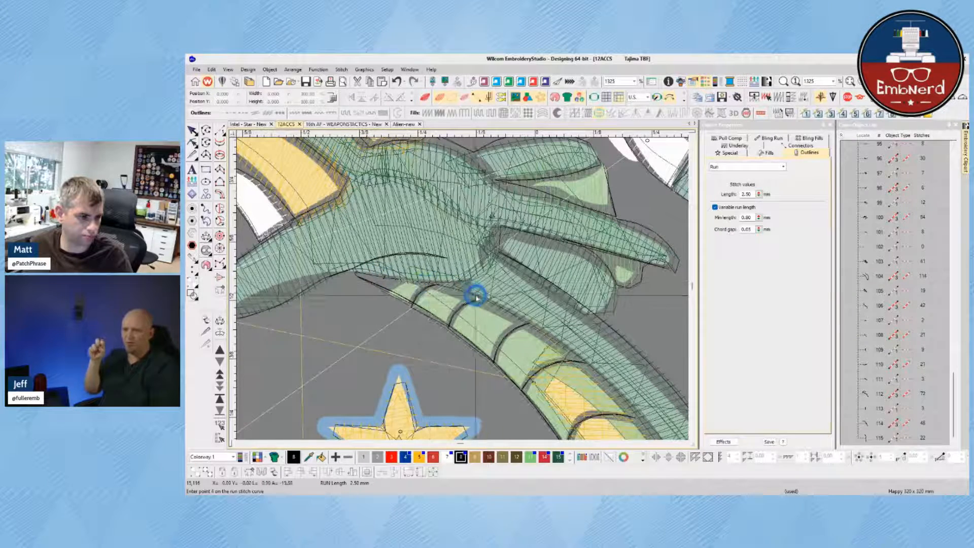
left_click(541, 333)
left_click(609, 384)
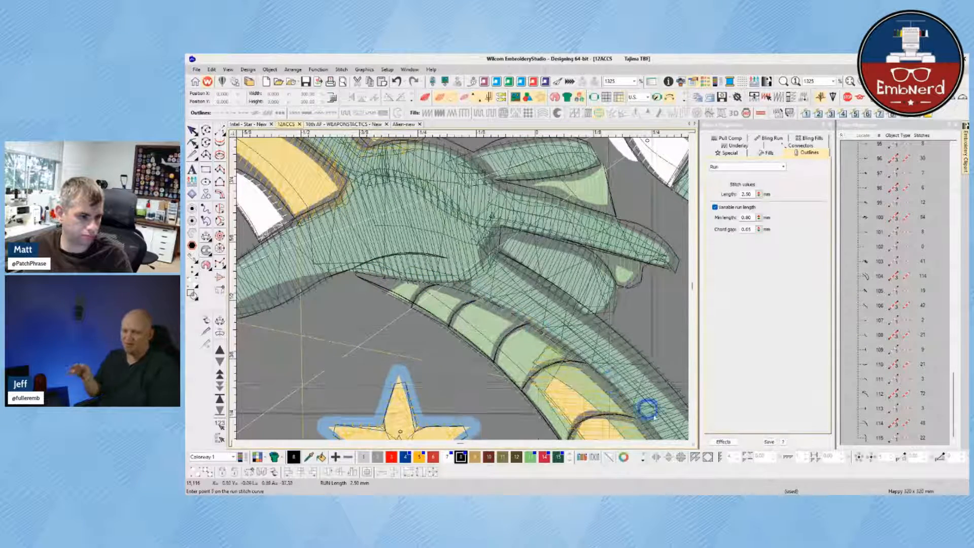
- Continue the run down the neck's inner edge and along the bottom of the rounded green lobe, and finish it there
left_click(496, 349)
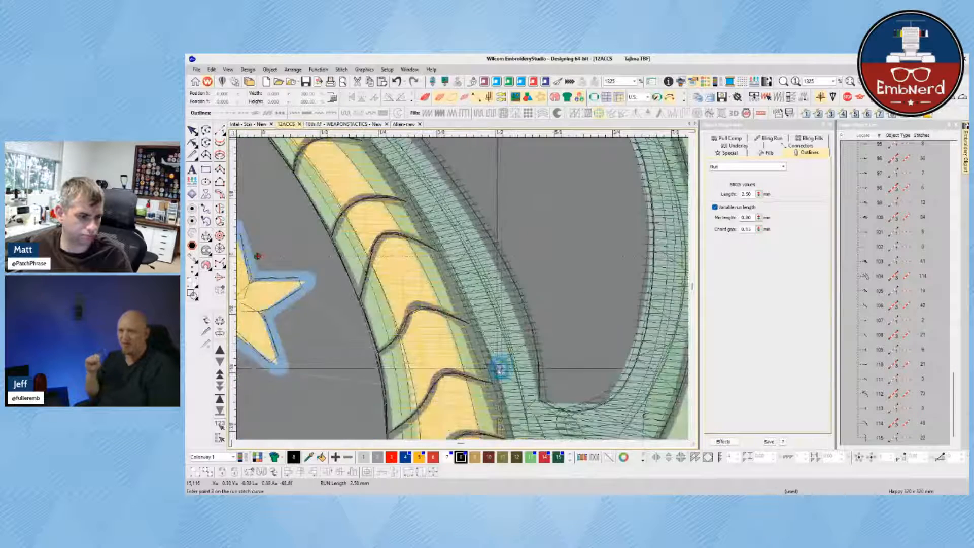
left_click(499, 400)
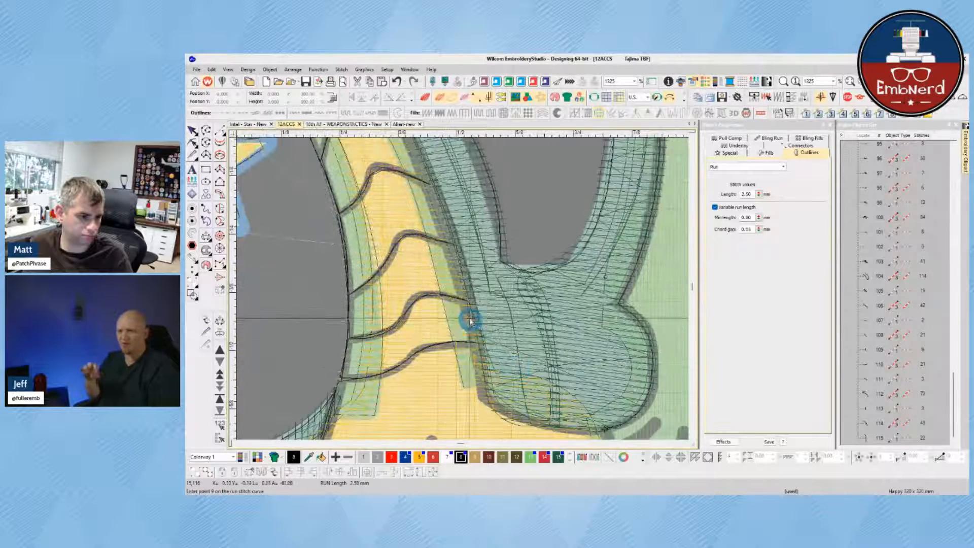
left_click(484, 394)
left_click(512, 420)
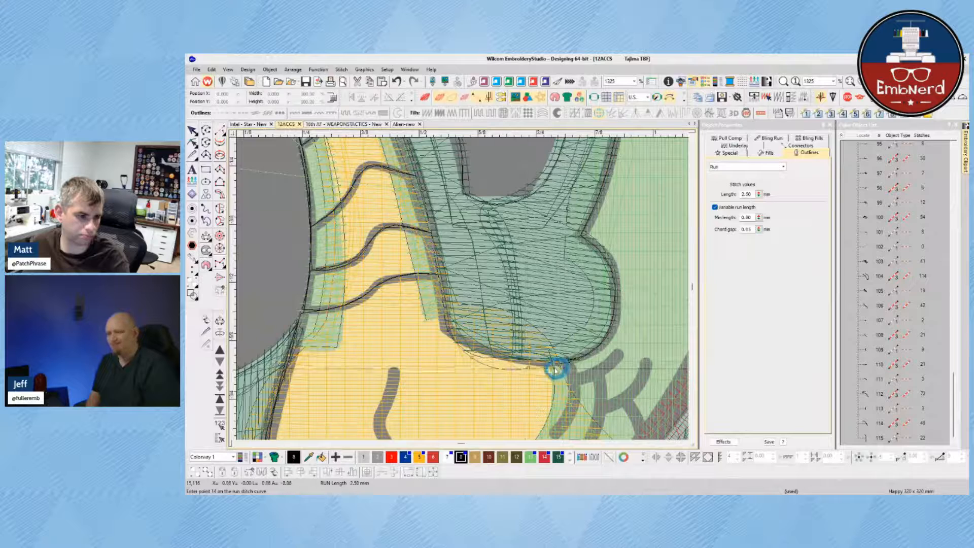
key("Return")
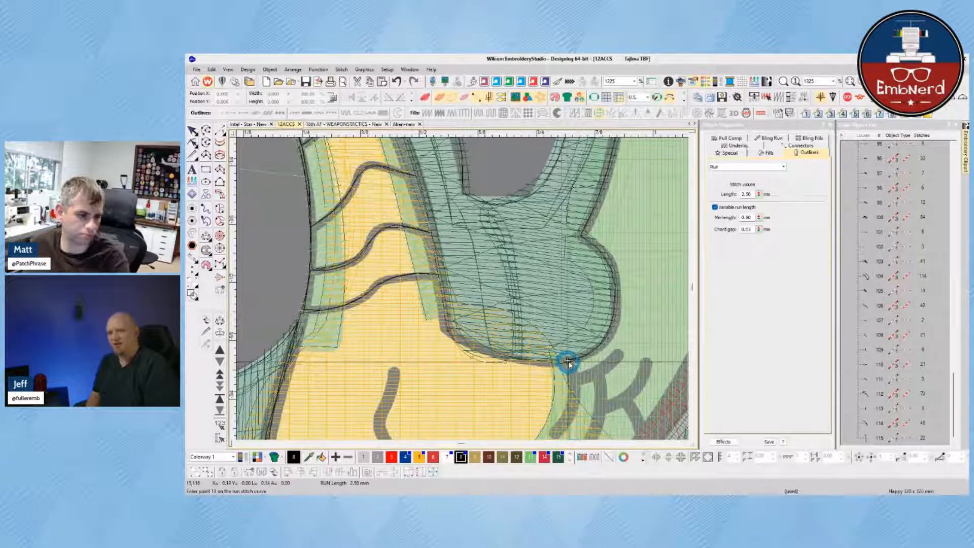
key("Escape")
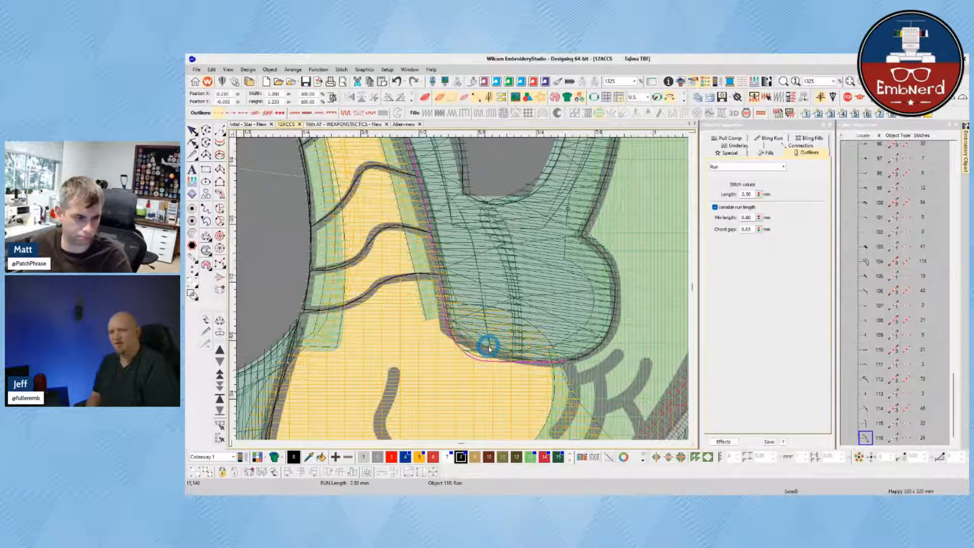
- Review the neck in the stitched preview and duplicate the newly traced inner neck run
key("t")
scroll(459, 282, "down", 5)
scroll(458, 278, "up", 1)
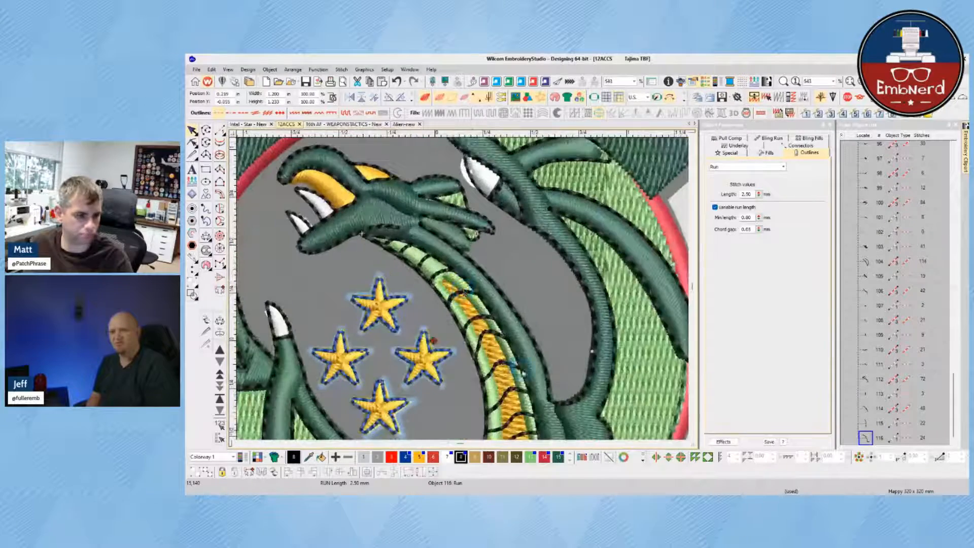
scroll(462, 291, "down", 1)
key("Escape")
left_click(426, 218)
key("ctrl+d")
key("h")
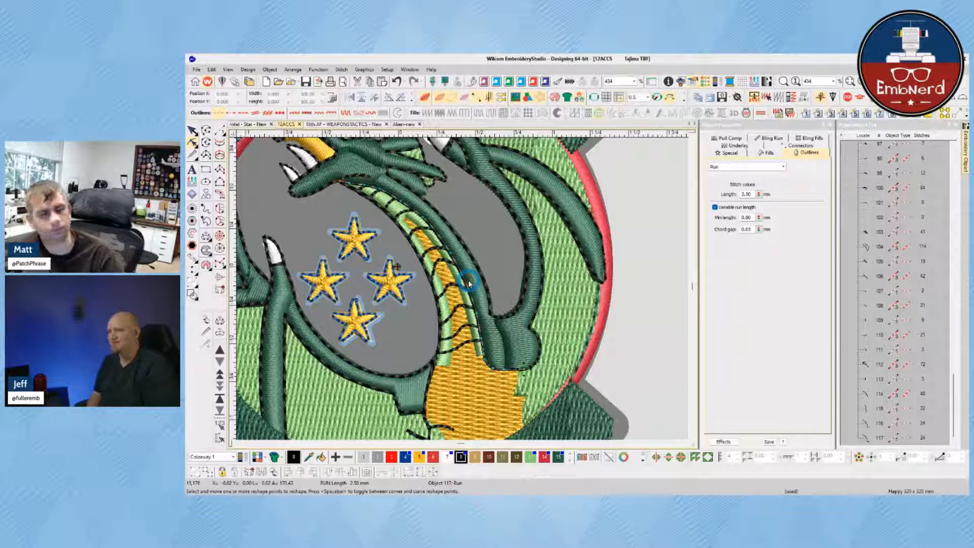
key("Escape")
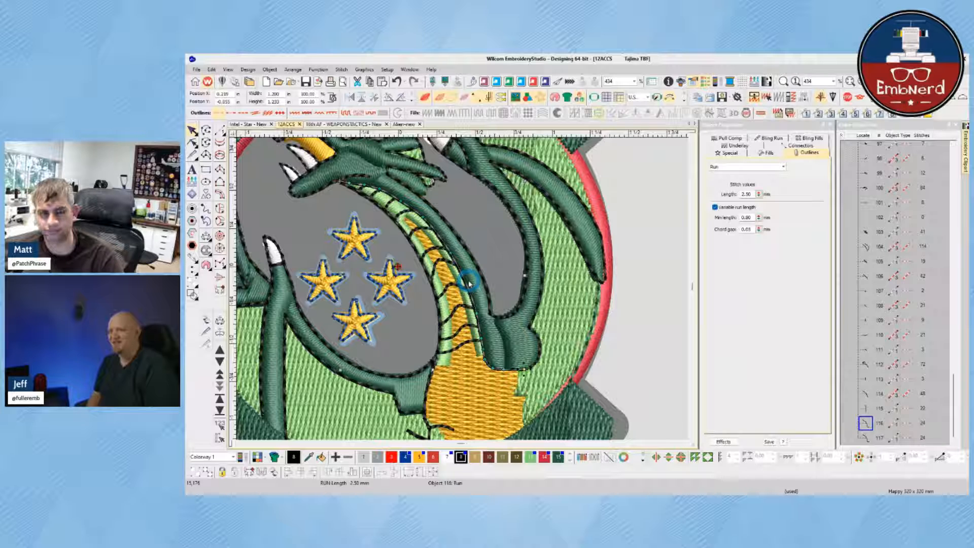
- Reshape the first copy of the inner neck run at its end beneath the jaw
left_click(457, 271)
scroll(916, 416, "down", 20)
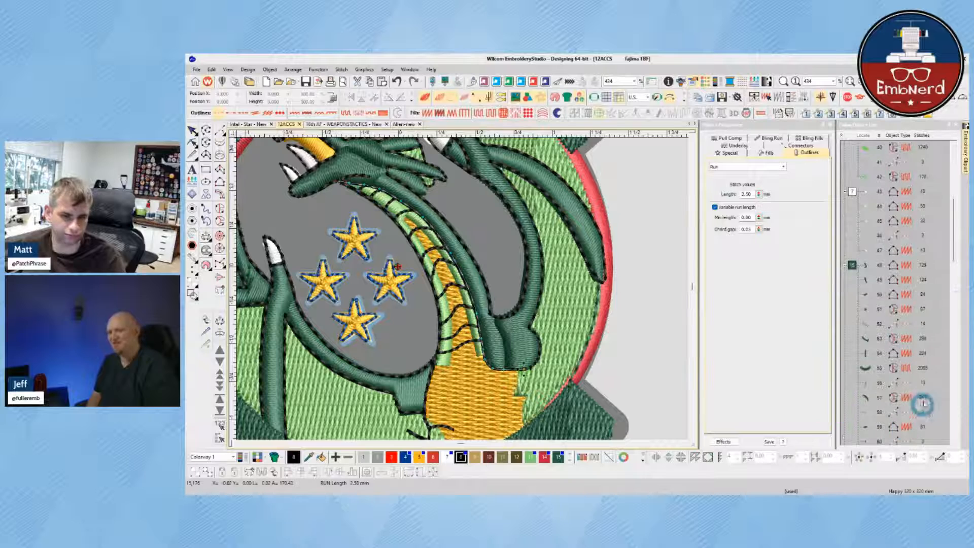
left_click(866, 414)
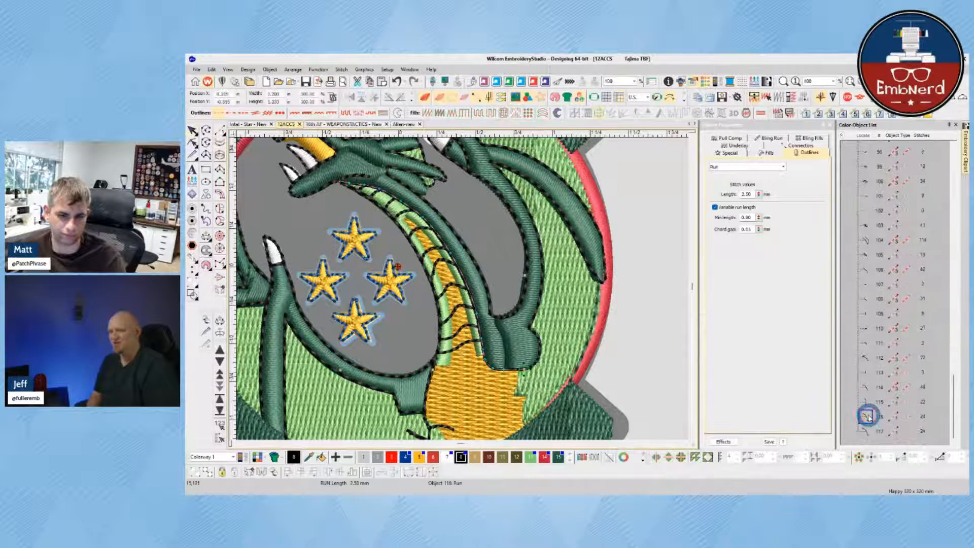
key("h")
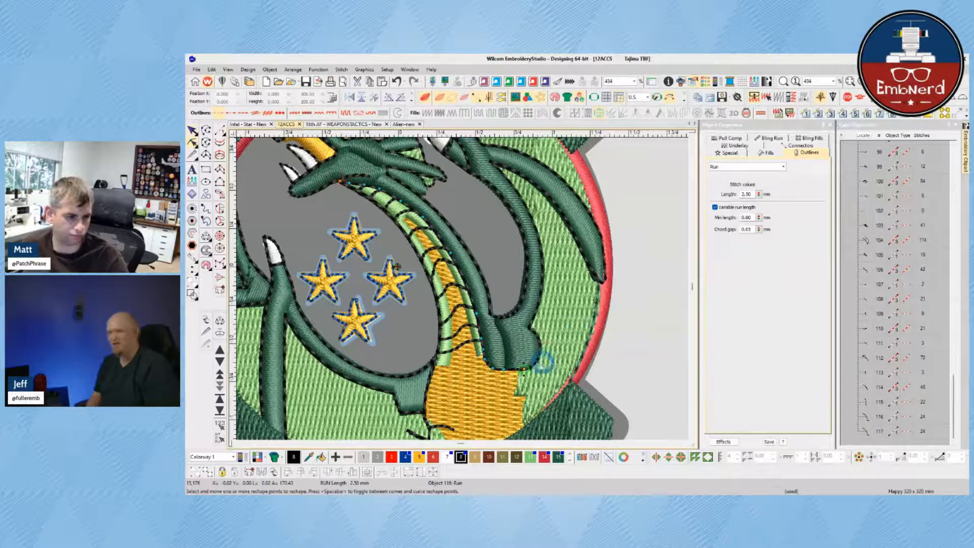
left_click_drag(339, 181, 340, 181)
scroll(855, 427, "down", 1)
- Recolor the belly-scale outline run on the upper neck to red, color 14, separating it from the black outlines
left_click(357, 196)
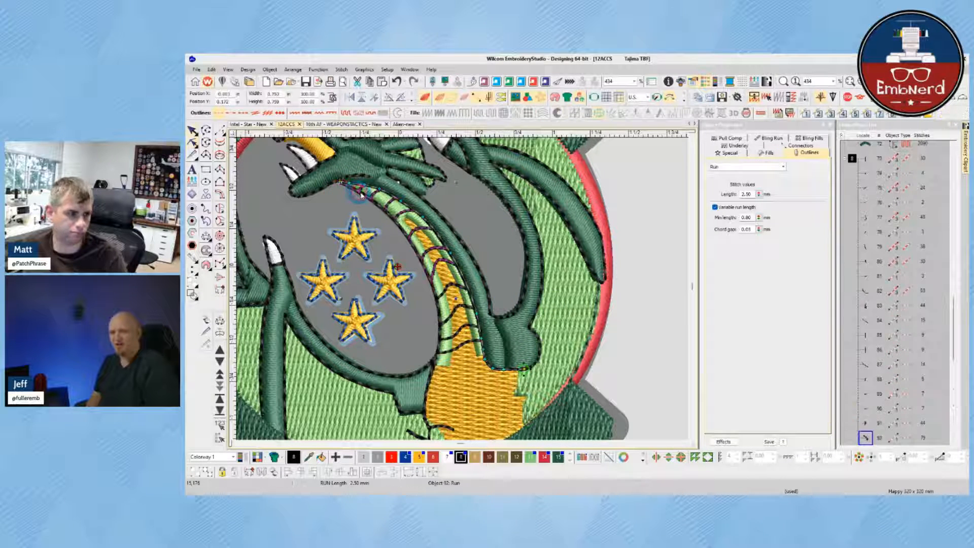
scroll(890, 370, "down", 2)
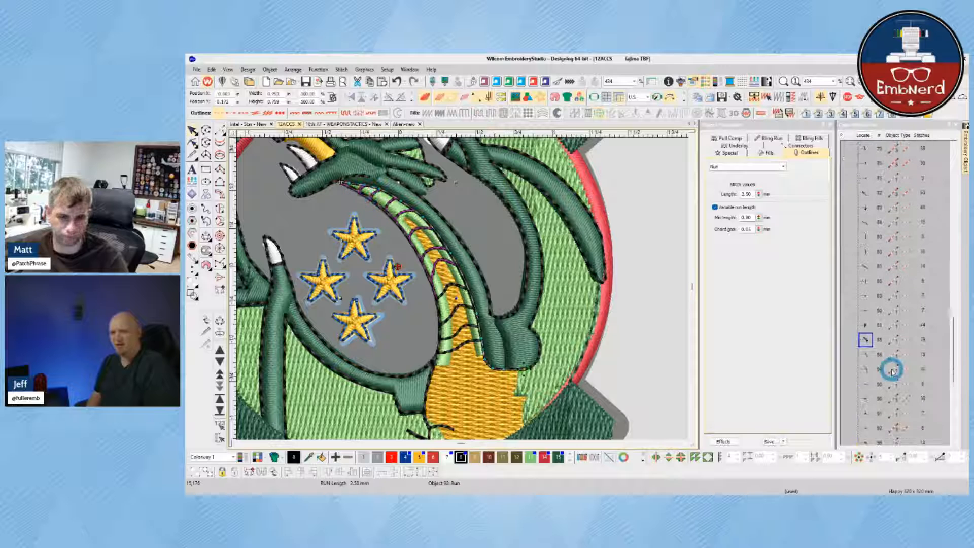
left_click(866, 354)
left_click(866, 341)
left_click(545, 457)
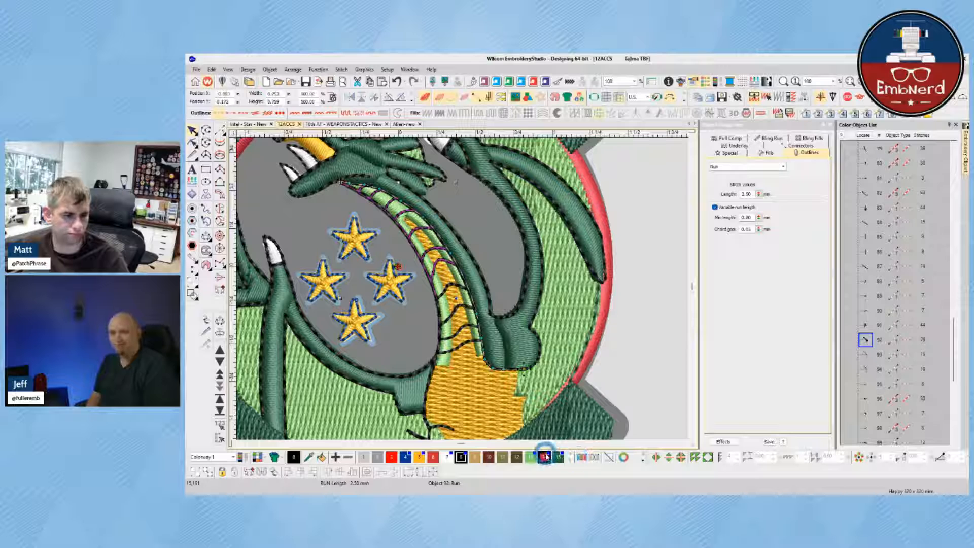
left_click(842, 135)
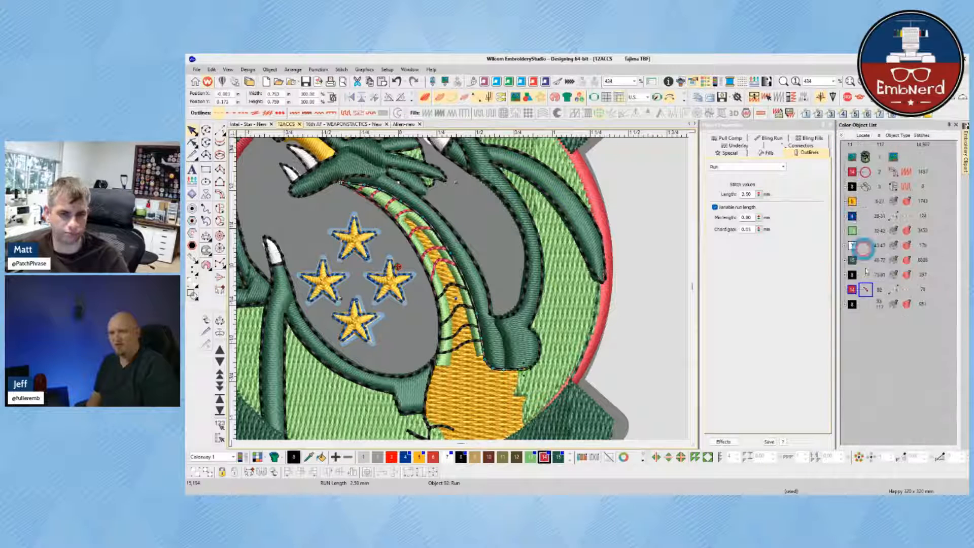
- Recolor both copies of the inner neck run to olive and sequence them directly after the red scale outline, ahead of the remaining black block
left_click(855, 304)
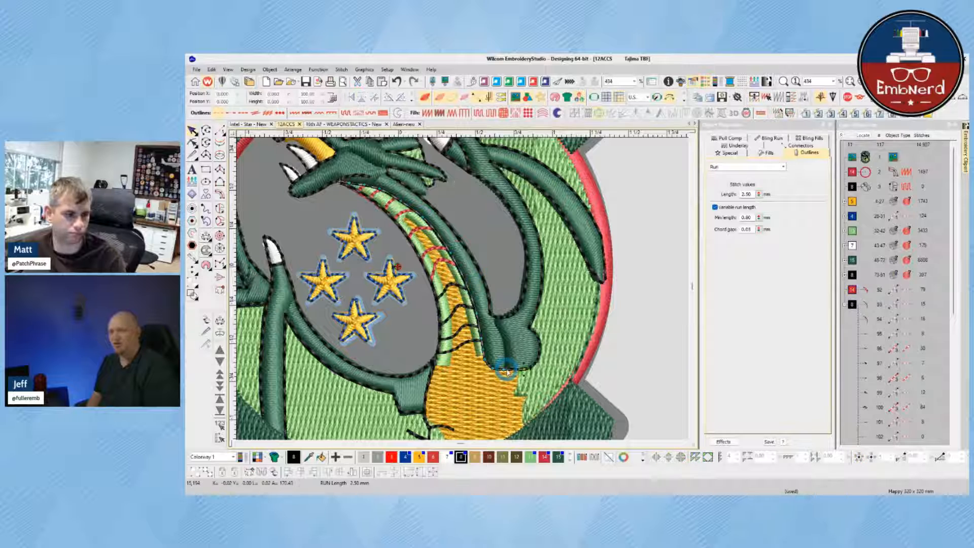
scroll(558, 355, "down", 5)
left_click(871, 426)
left_click(869, 439, "ctrl")
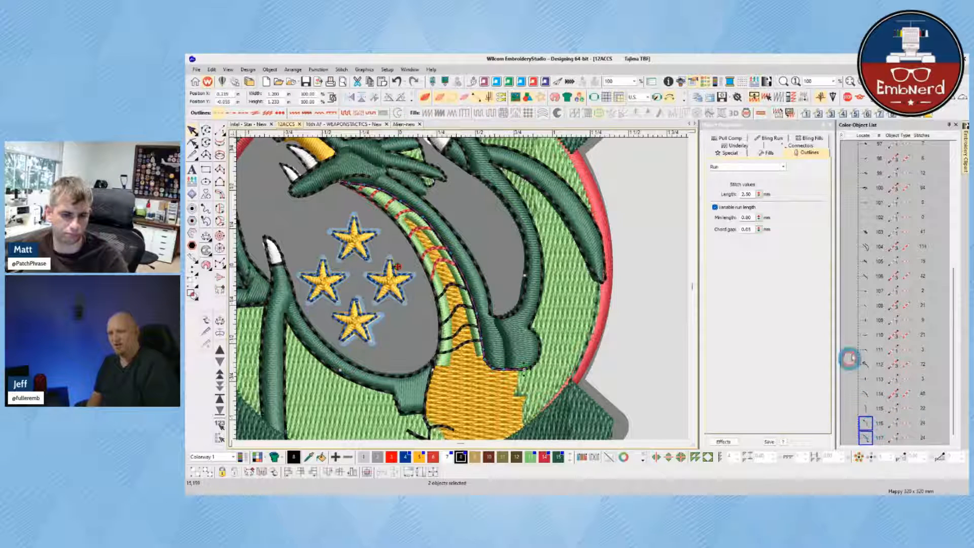
scroll(859, 266, "up", 3)
scroll(838, 223, "down", 1)
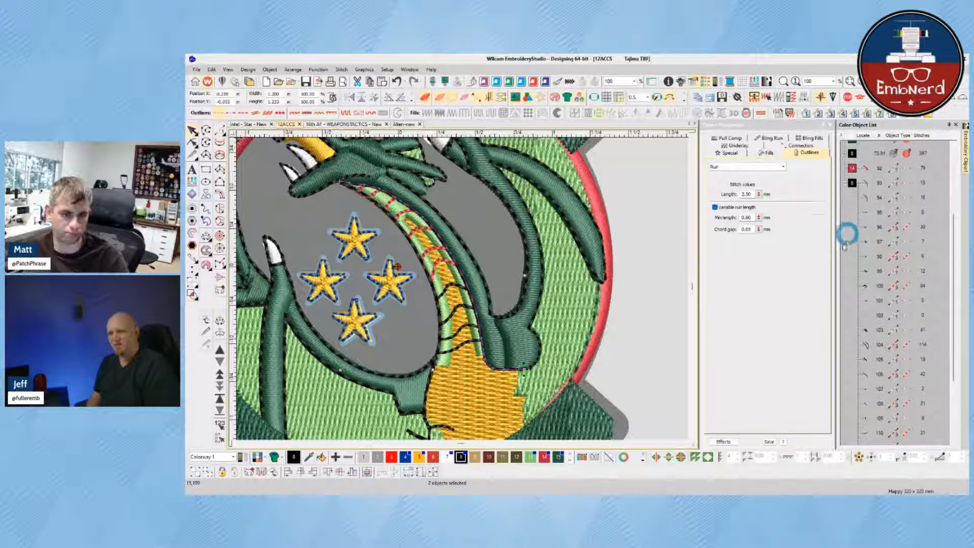
left_click(502, 458)
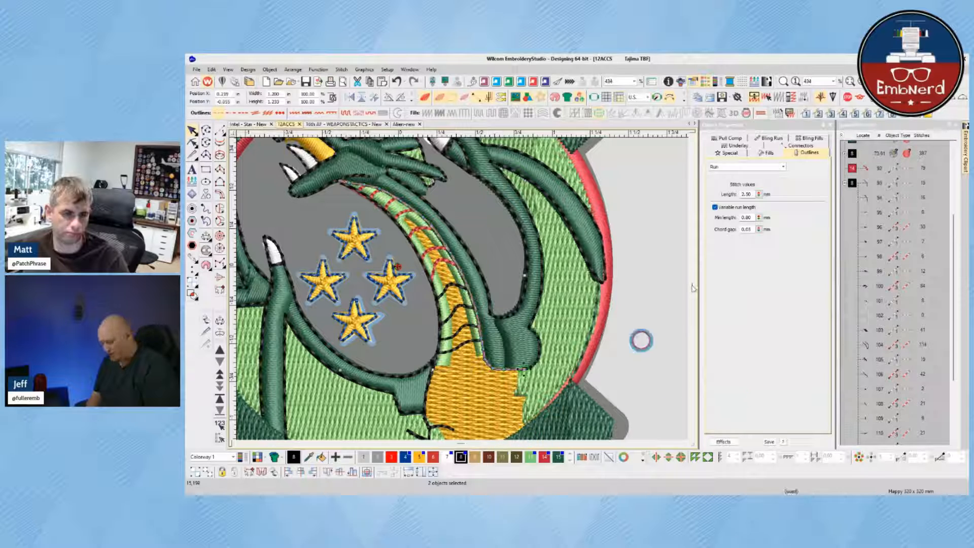
left_click(842, 135)
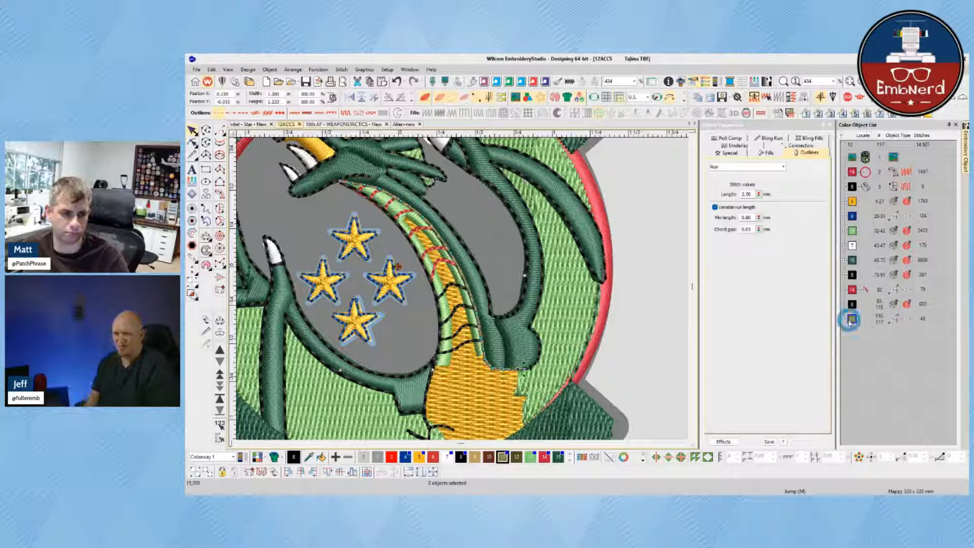
left_click_drag(852, 318, 853, 299)
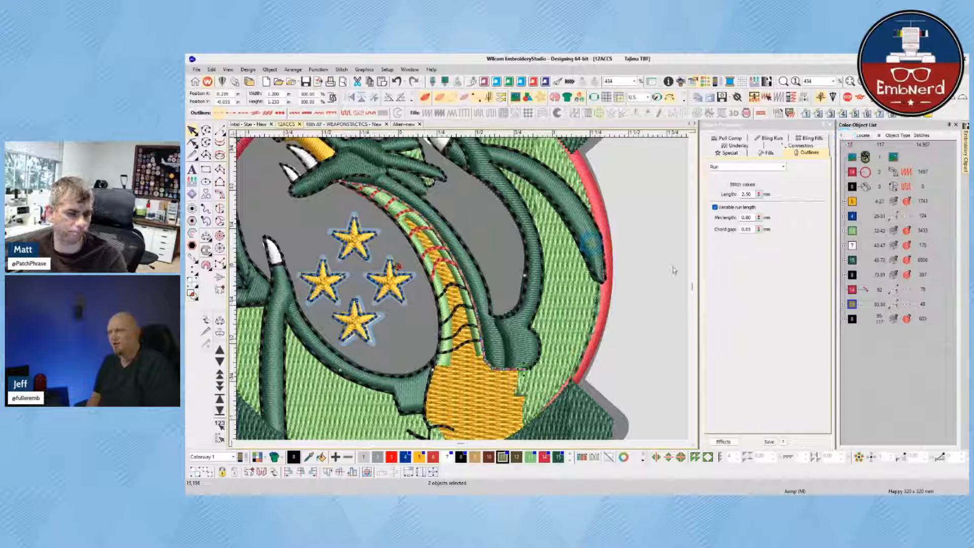
- Select the red scale outline, both olive neck runs and the first run of the following black block, and recolor them all black
left_click(864, 289)
left_click(844, 304)
left_click(866, 307, "ctrl")
left_click(866, 319, "ctrl")
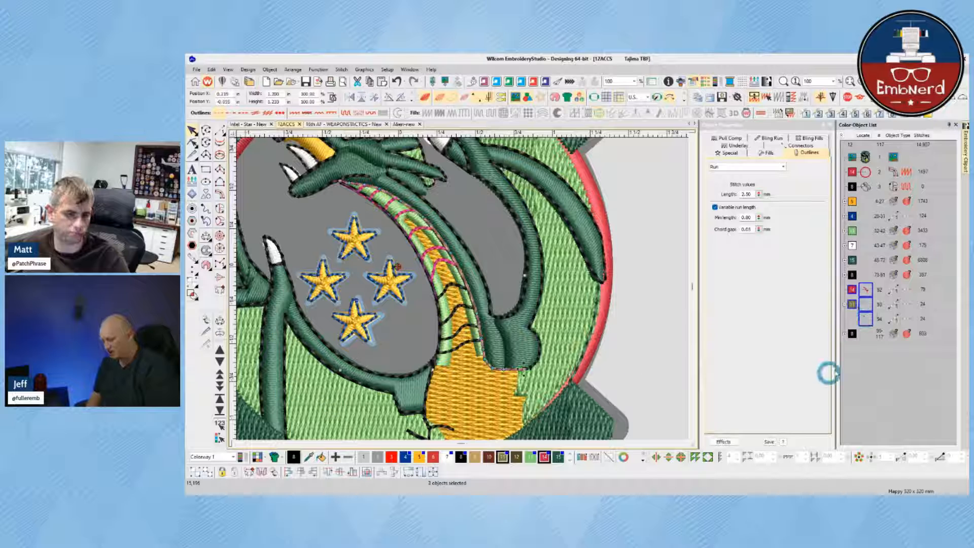
left_click(845, 333)
left_click(865, 333, "ctrl")
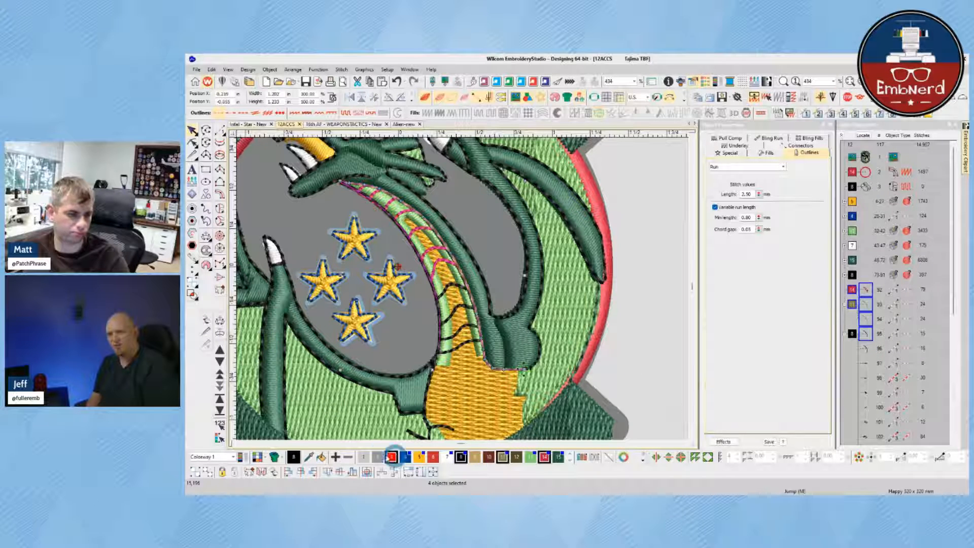
left_click(461, 457)
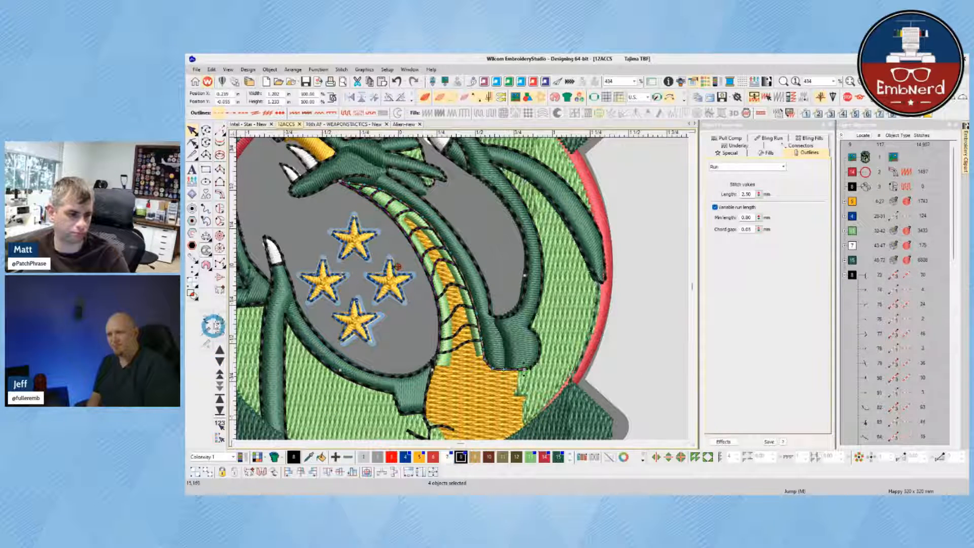
left_click(220, 425)
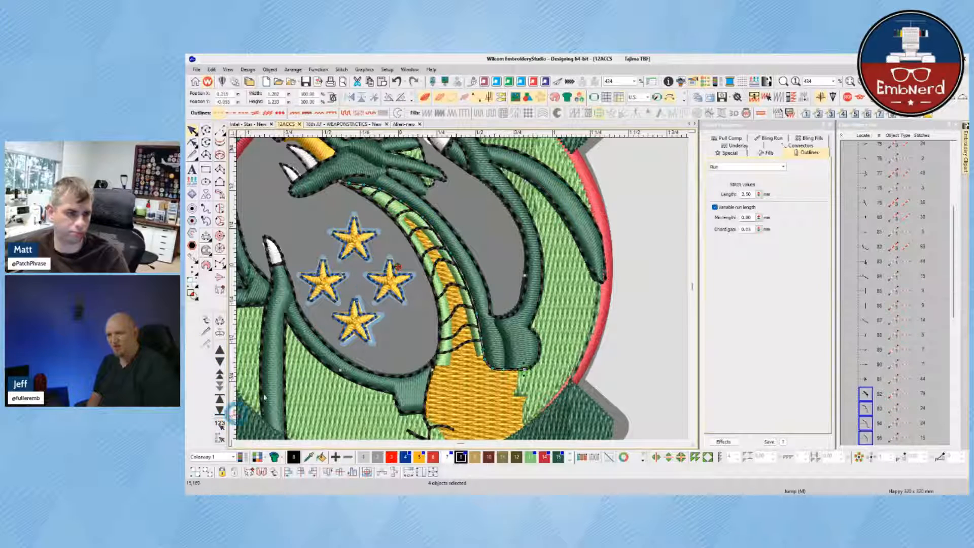
left_click(397, 239)
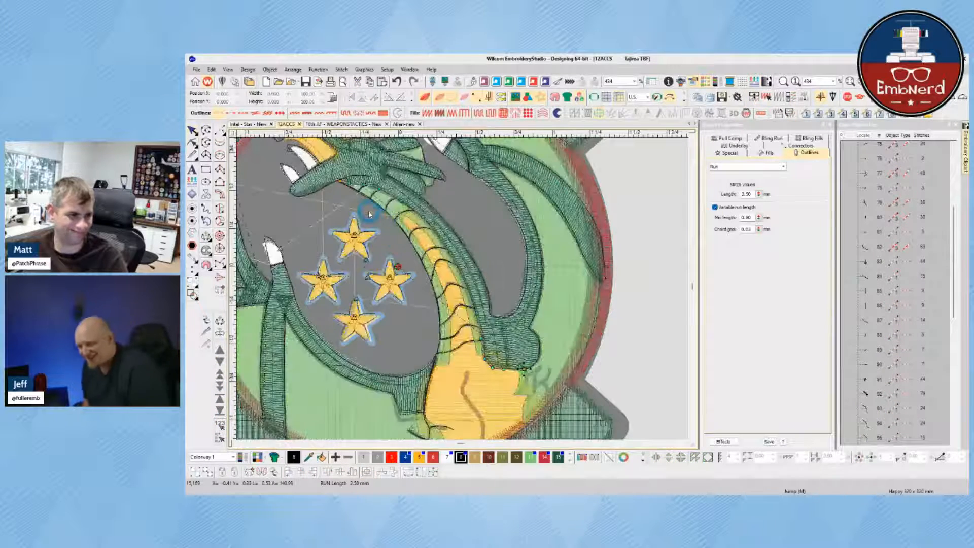
left_click(366, 197)
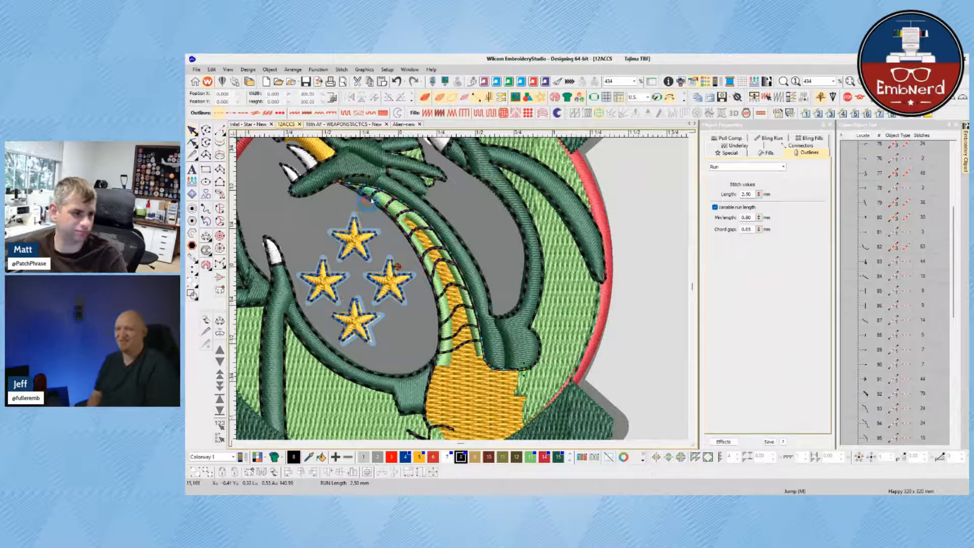
- Examine the neck, belly-scale and jaw stitching around the dragon's head, including the jaw area's object in Reshape
left_click(380, 189)
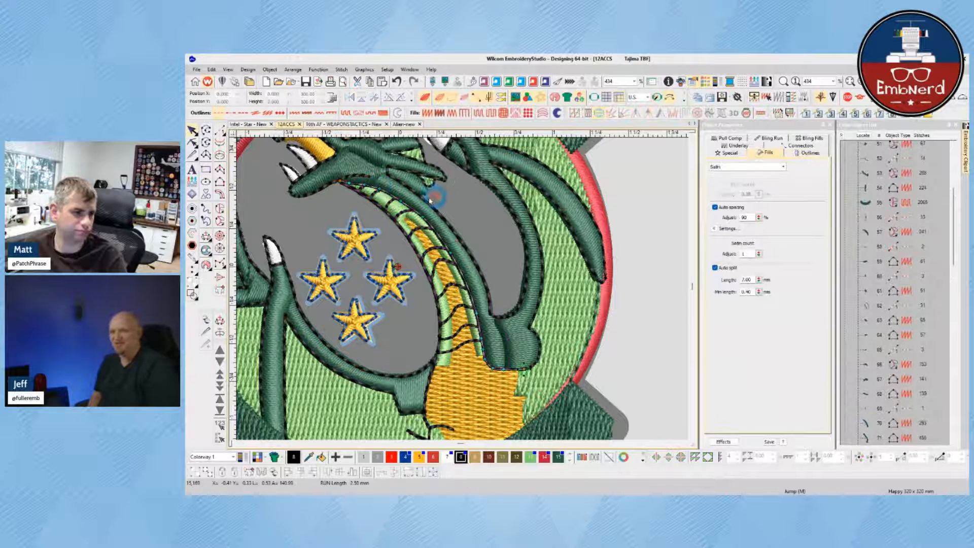
left_click(371, 182)
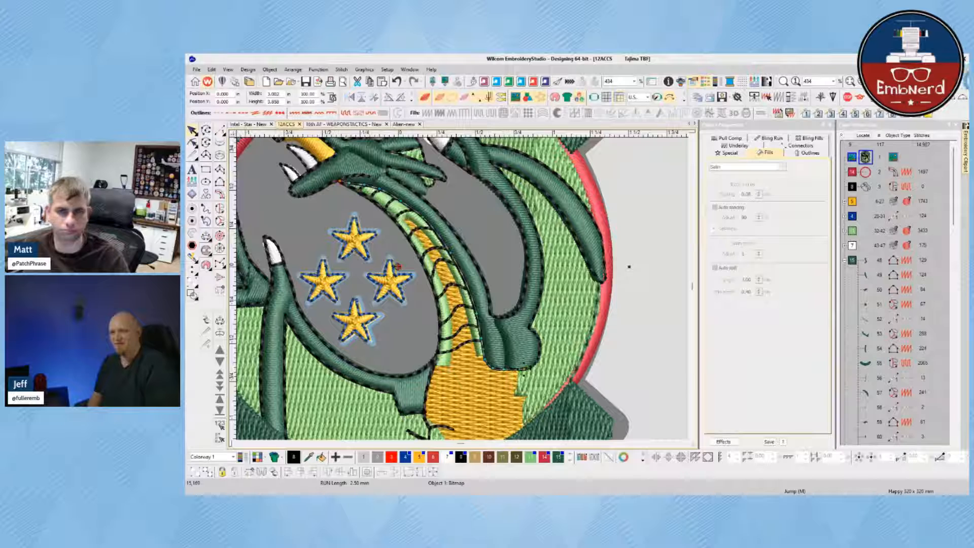
left_click(327, 124)
left_click(289, 124)
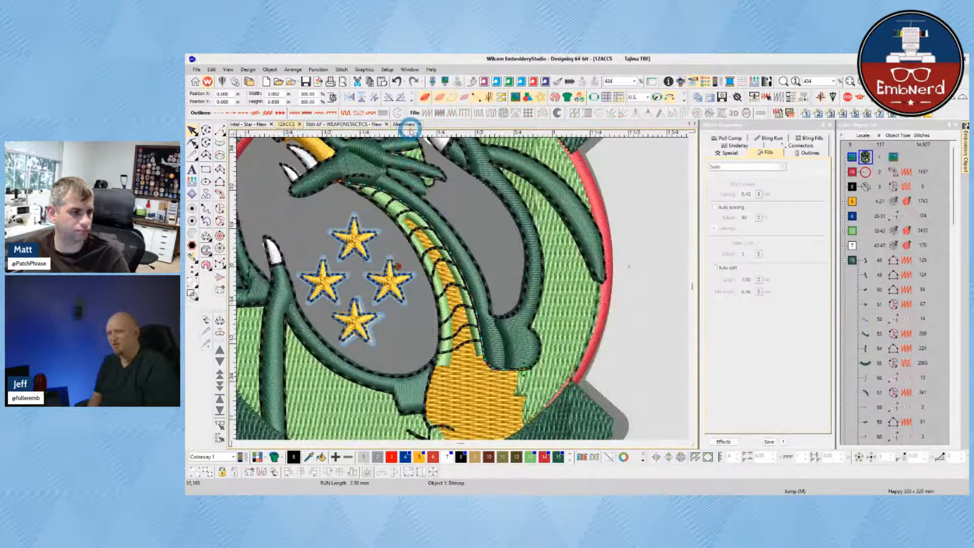
left_click(288, 124)
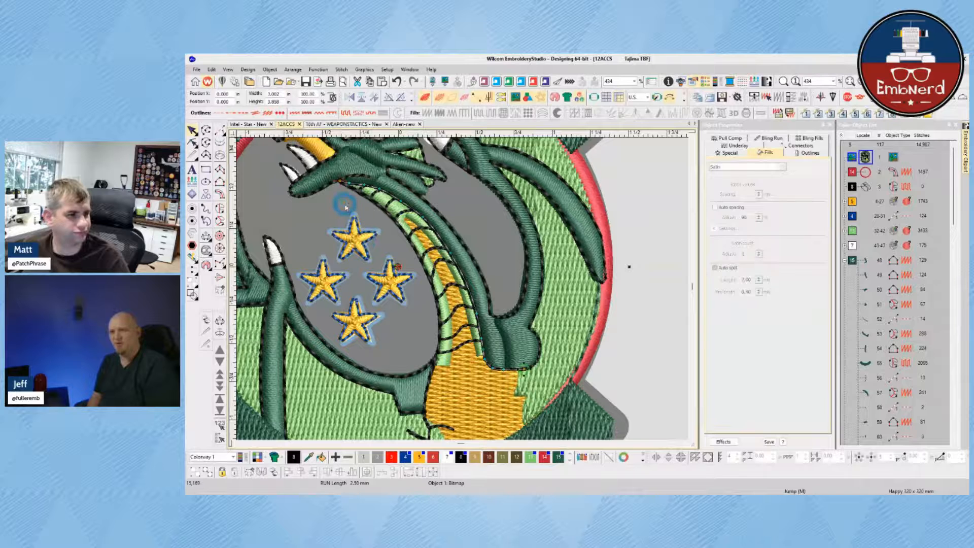
left_click(528, 293)
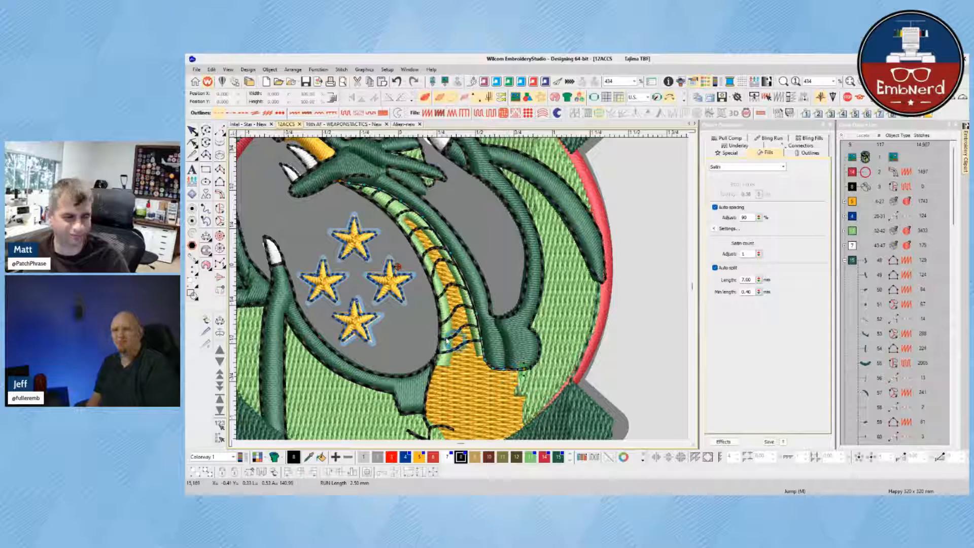
scroll(516, 264, "up", 1)
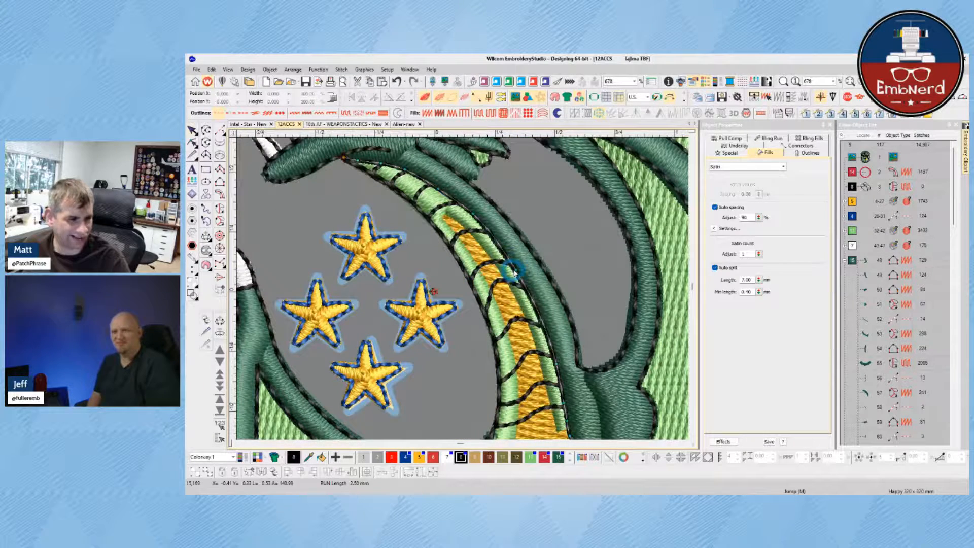
left_click(578, 252)
scroll(495, 309, "down", 2)
scroll(466, 289, "up", 2)
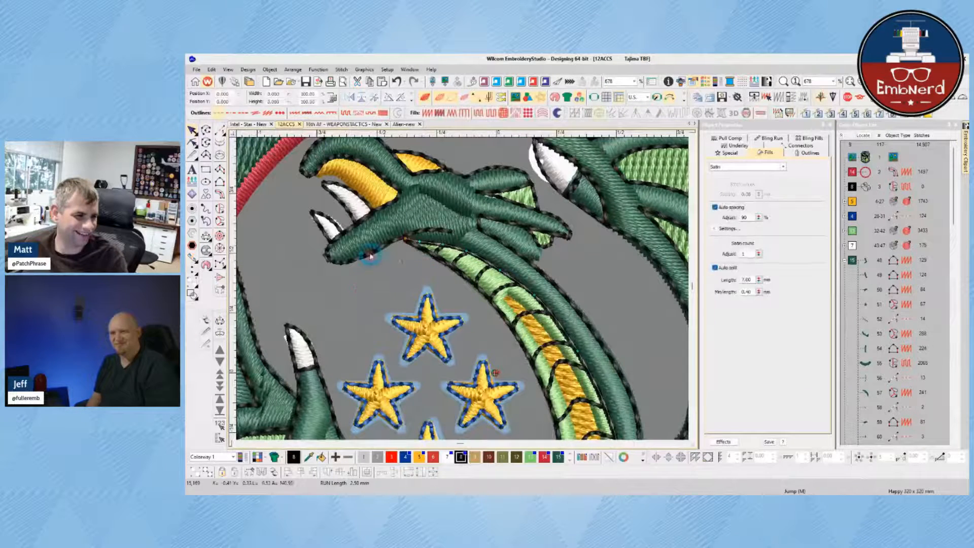
left_click(345, 233)
key("h")
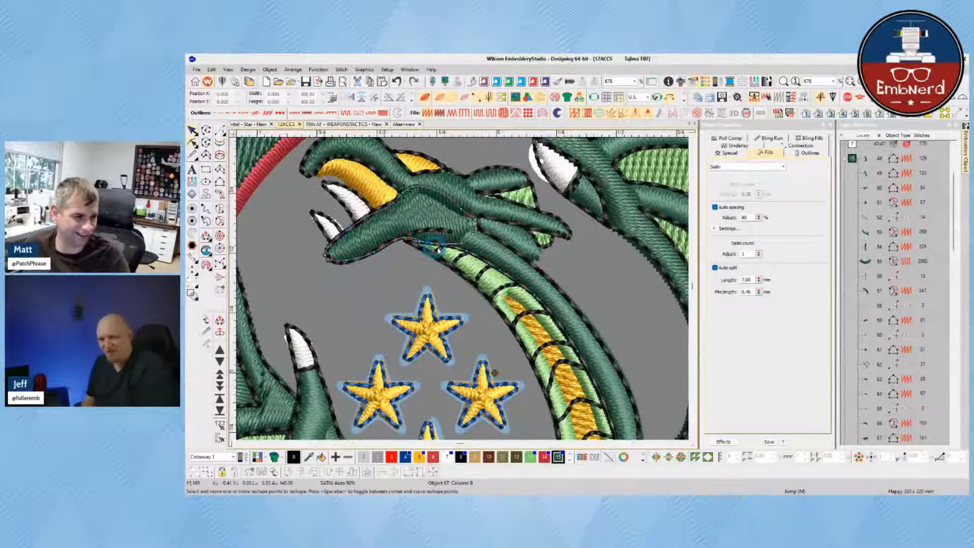
scroll(378, 252, "down", 2)
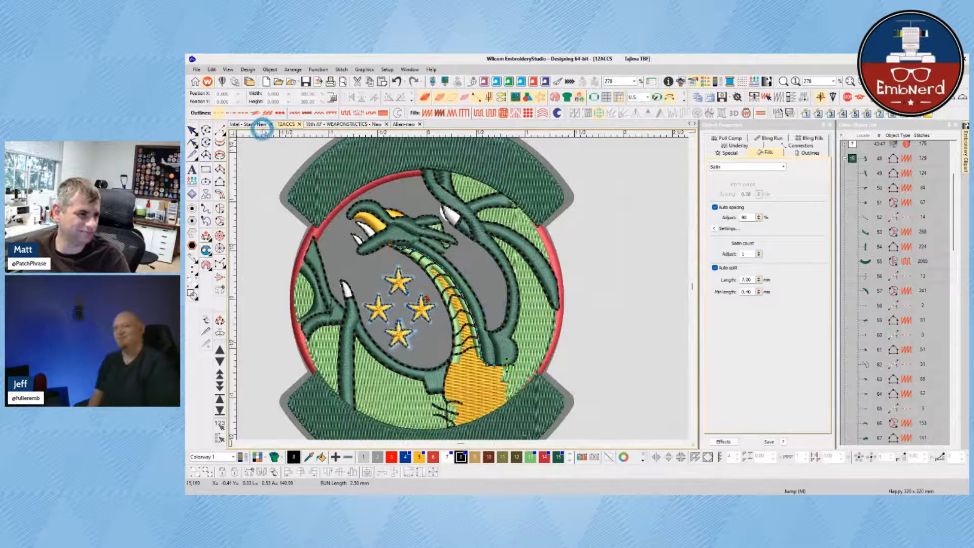
- Close the 12ACCS design, reopen it from the recent designs and hide its background bitmap
left_click(299, 125)
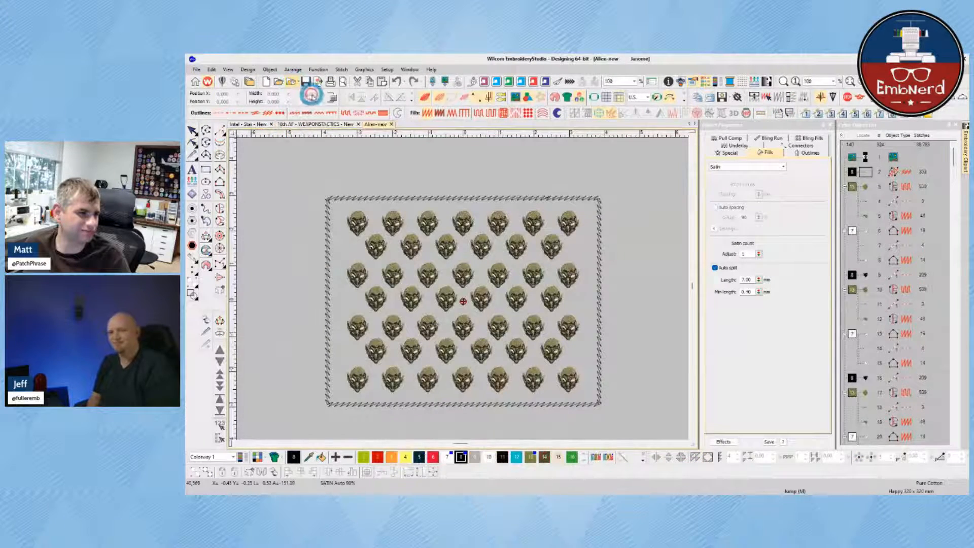
left_click(292, 83)
left_click(310, 113)
scroll(528, 315, "up", 4)
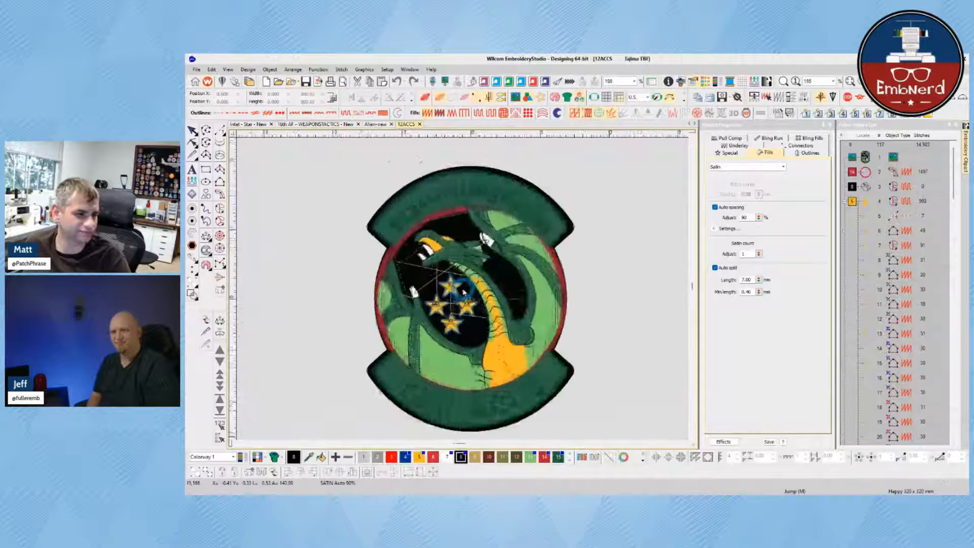
key("d")
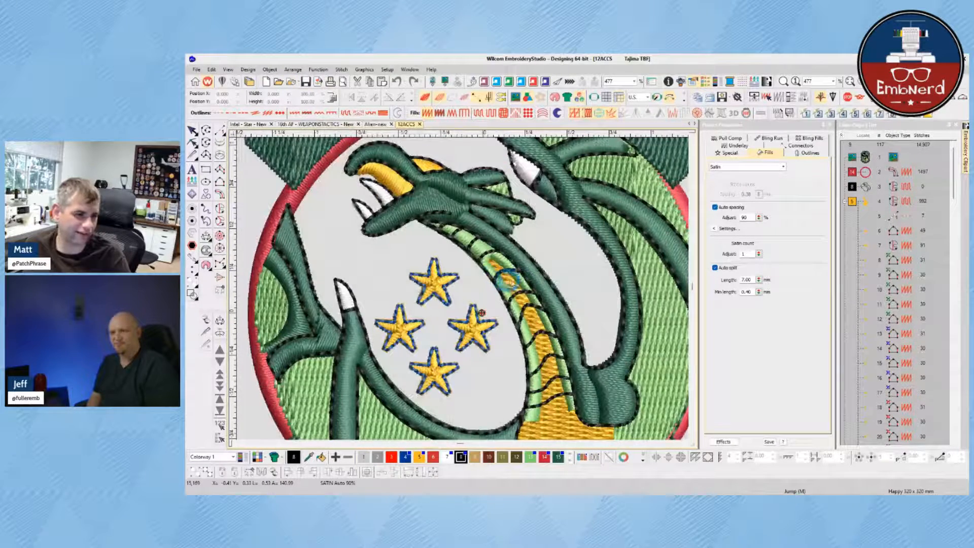
- Check the black outlines on the neck, belly scales and jaw, comparing realistic and plain stitch views and inspecting individual runs in Reshape
scroll(525, 292, "up", 1)
scroll(499, 357, "down", 1)
scroll(463, 289, "up", 1)
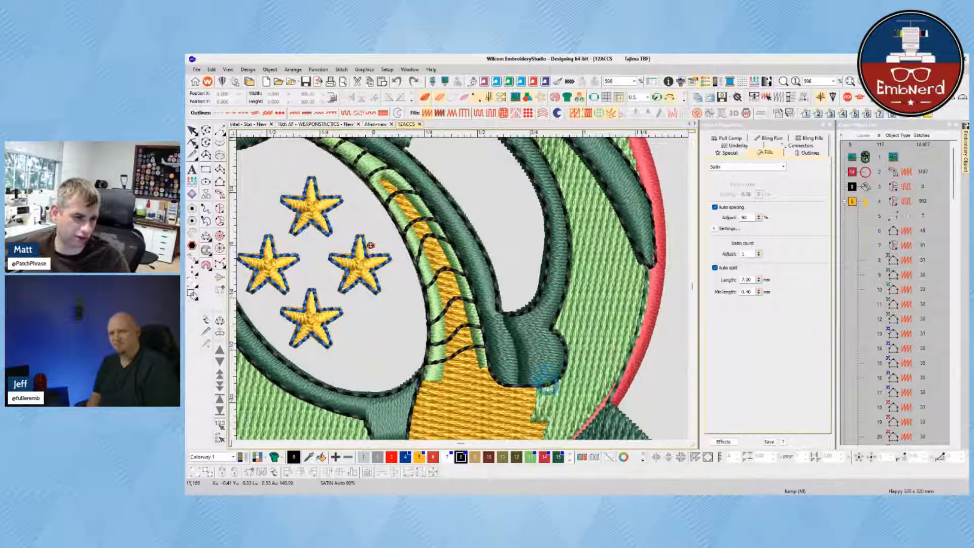
key("t")
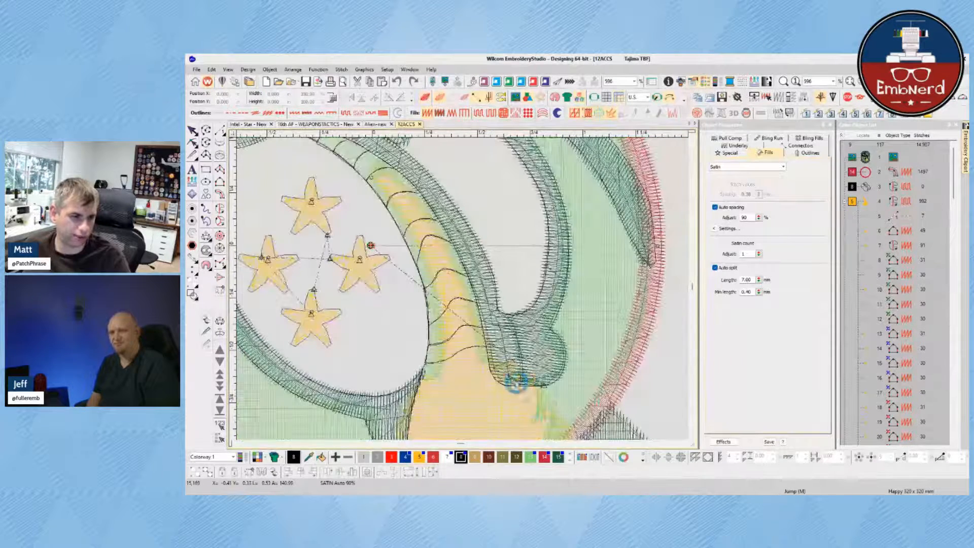
key("t")
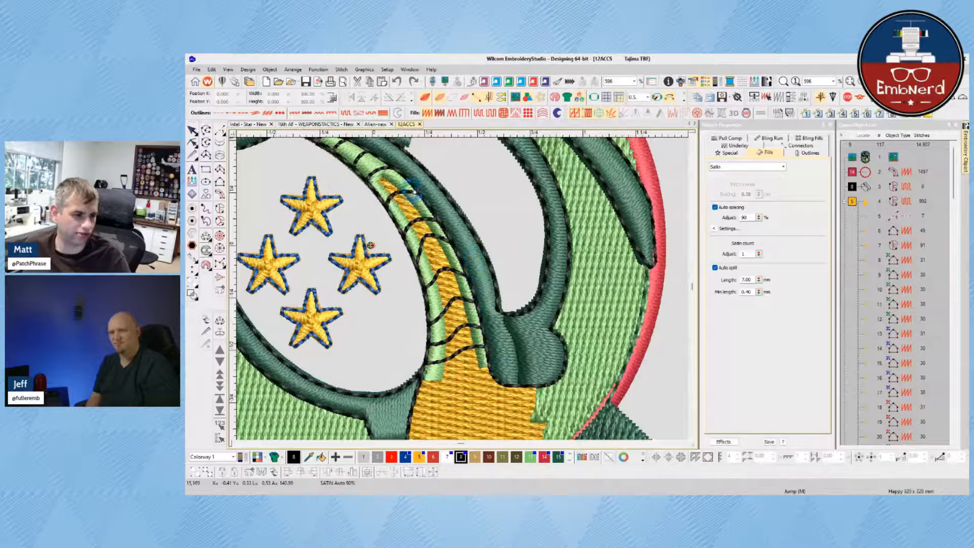
scroll(382, 254, "down", 1)
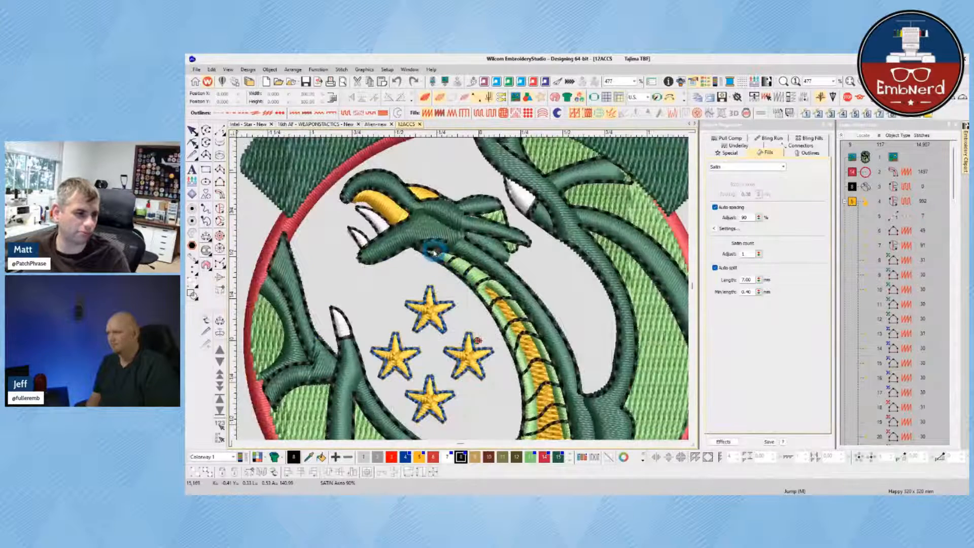
left_click(504, 300)
key("h")
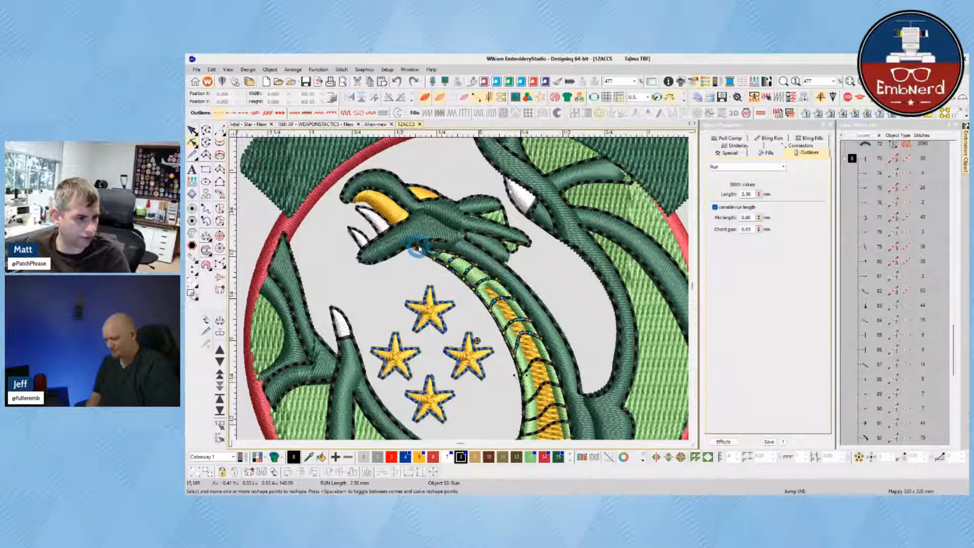
scroll(520, 300, "down", 1)
scroll(465, 298, "down", 1)
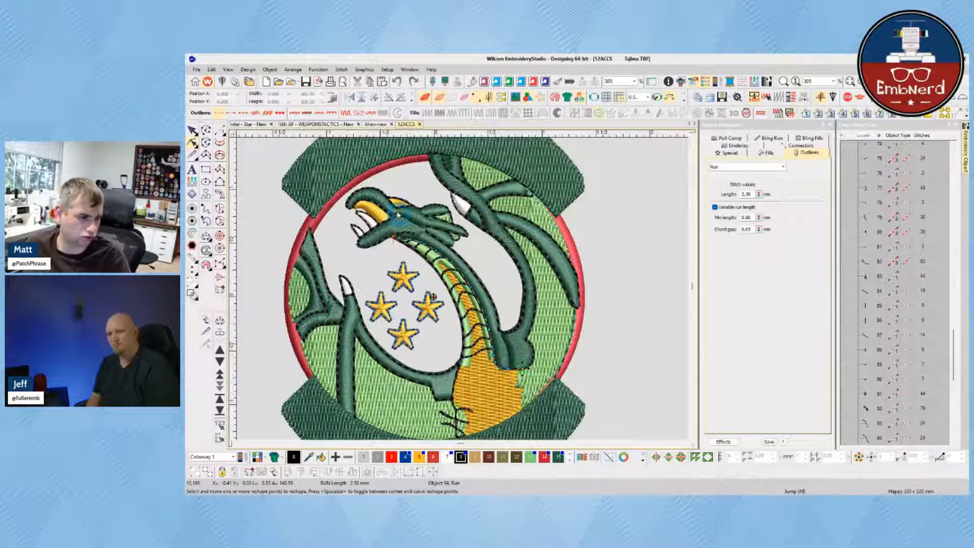
left_click(393, 237)
left_click(400, 239)
left_click(391, 237)
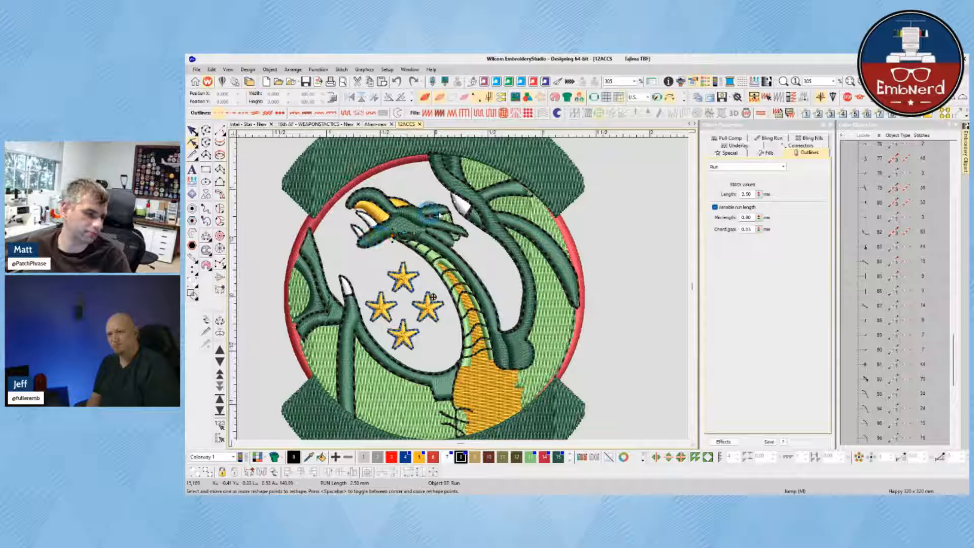
left_click(579, 367)
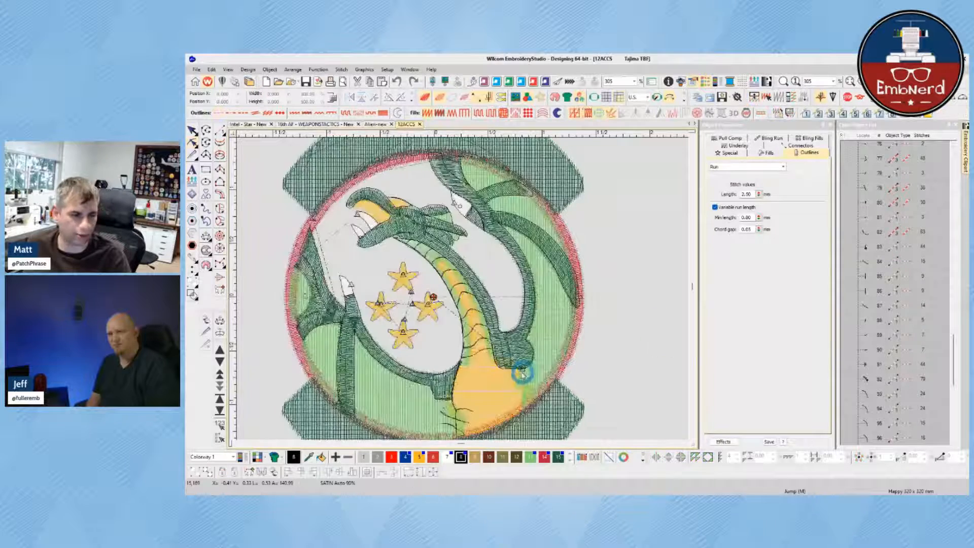
- Display the background artwork dimmed beneath plain, non-realistic stitches at the edge of the yellow belly below the dragon's wing joint
scroll(517, 363, "up", 4)
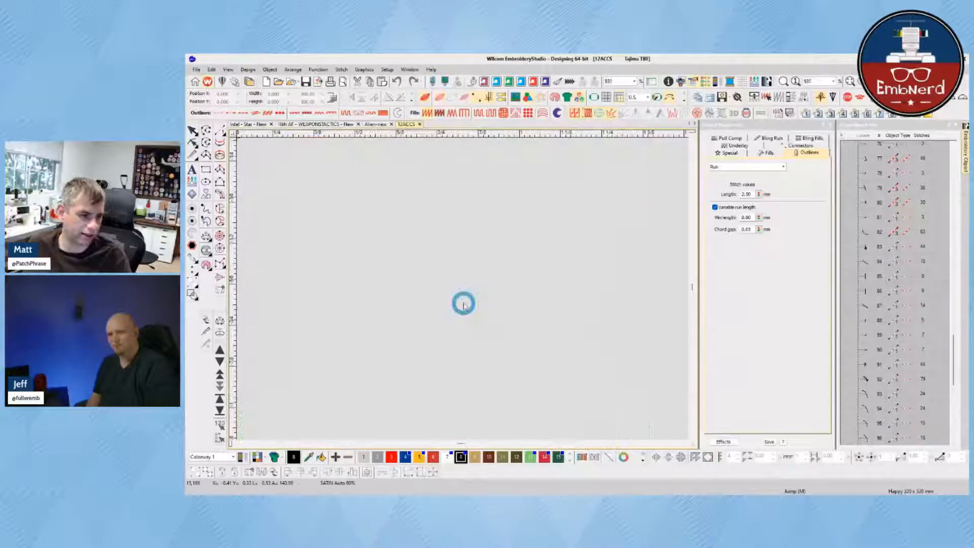
key("s")
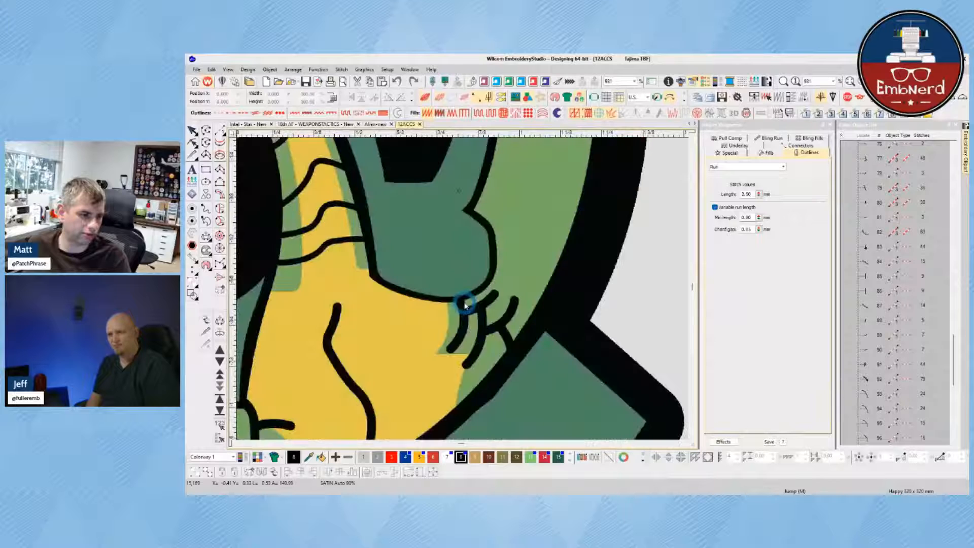
key("s")
left_click(228, 69)
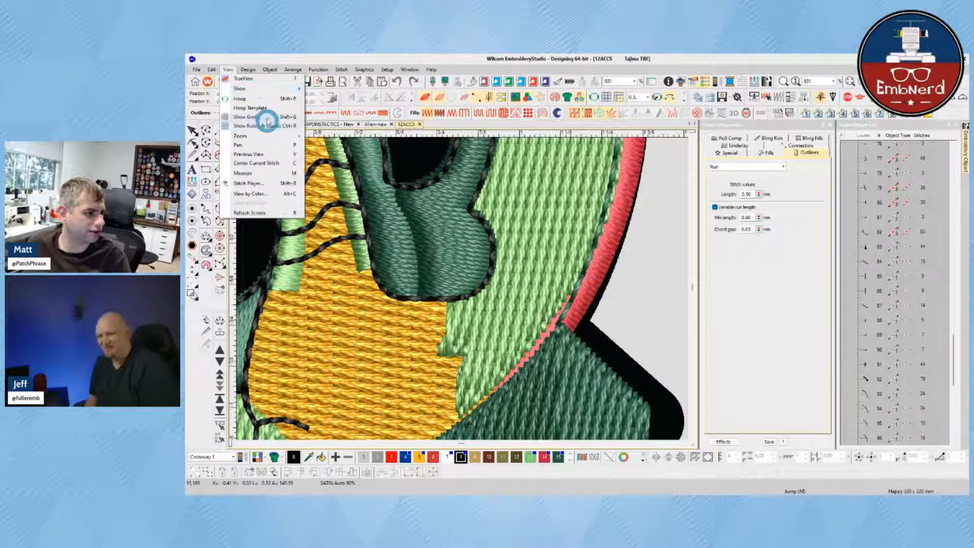
mouse_move(269, 89)
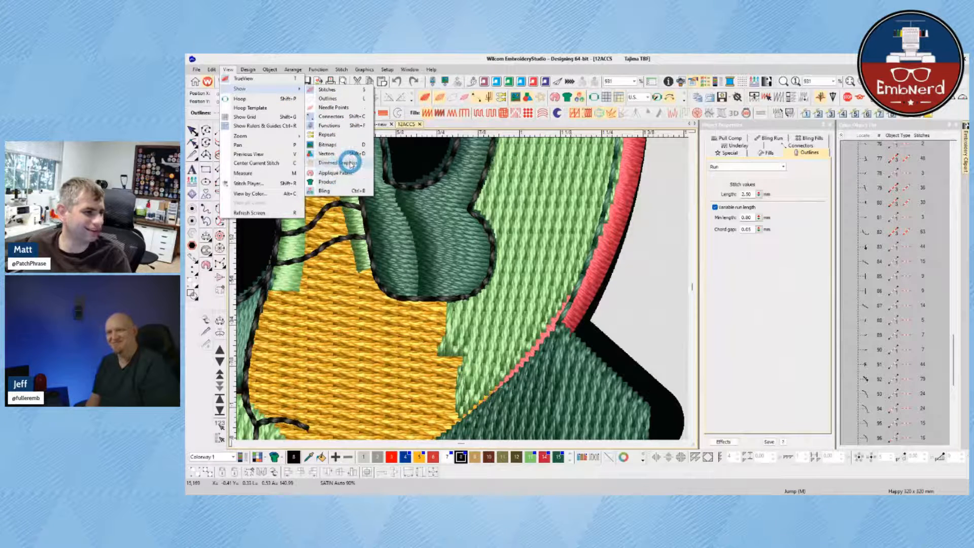
left_click(351, 163)
key("t")
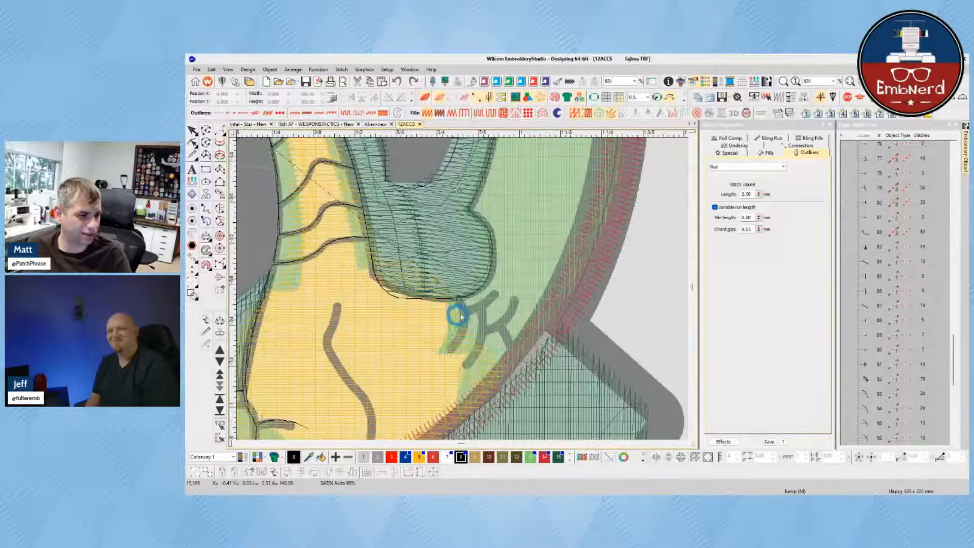
- Start a black run at the wing joint's lower edge, tracing the first crease down the belly edge and backtracking to the short upper crease
key("space")
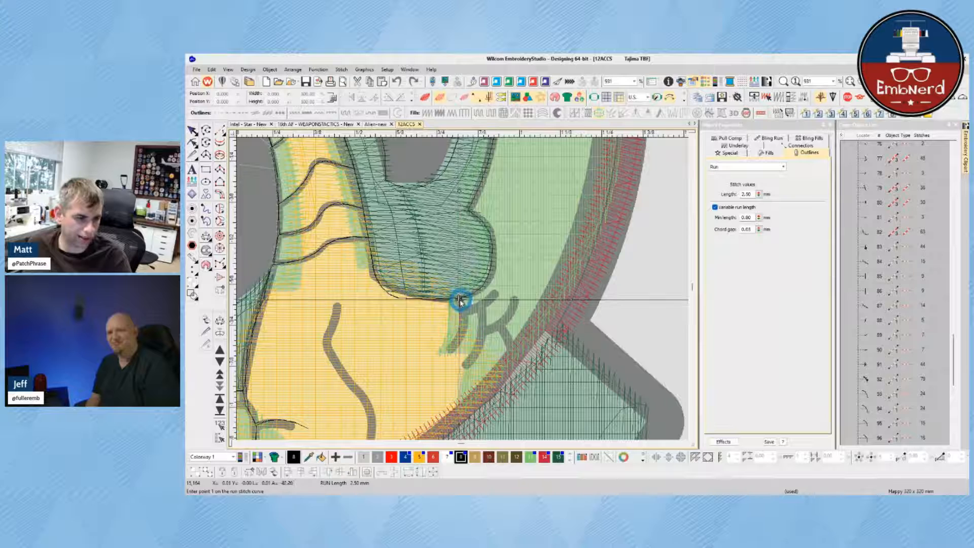
left_click(459, 299)
left_click(463, 311)
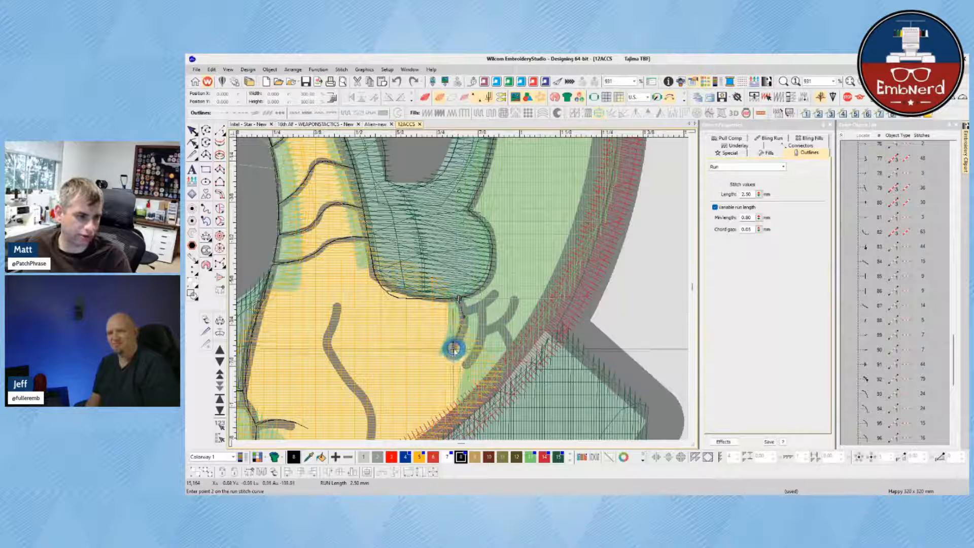
left_click(440, 365)
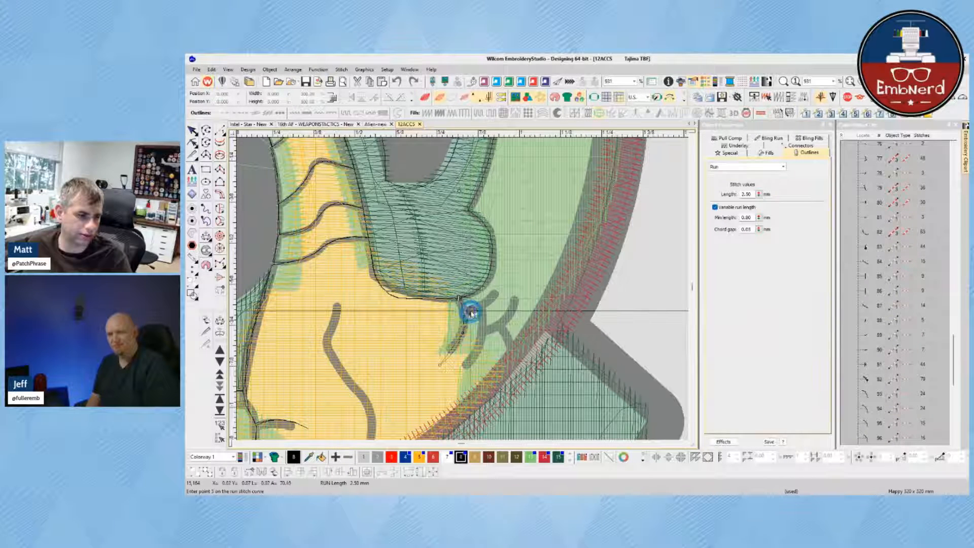
left_click(466, 311)
left_click(488, 304)
left_click(508, 283)
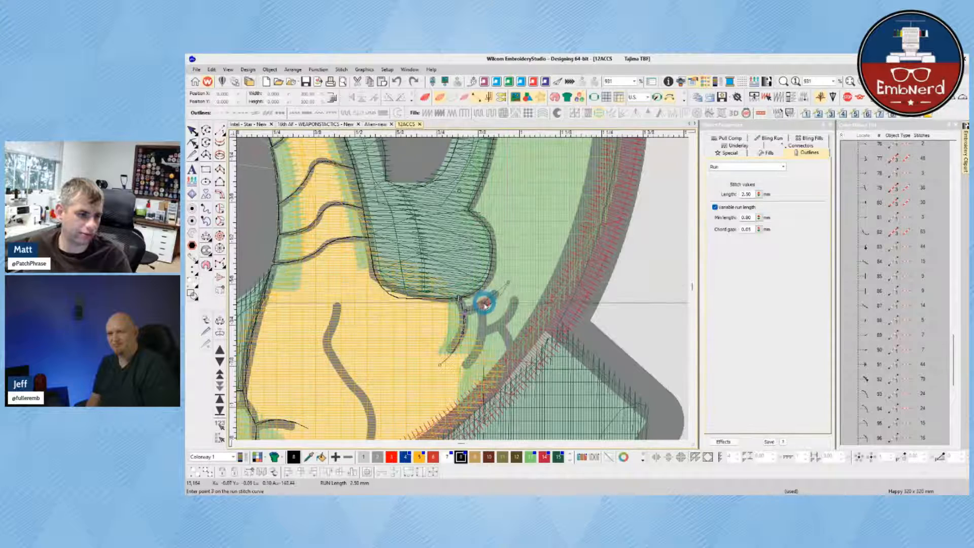
- Continue the same run back through the remaining branching crease marks, ending it at the patch's red border, and generate its stitches
left_click(486, 306)
right_click(482, 327)
left_click(463, 374)
left_click(488, 329)
right_click(509, 318)
left_click(518, 292)
right_click(509, 317)
left_click(498, 324)
left_click(508, 348)
left_click(519, 365)
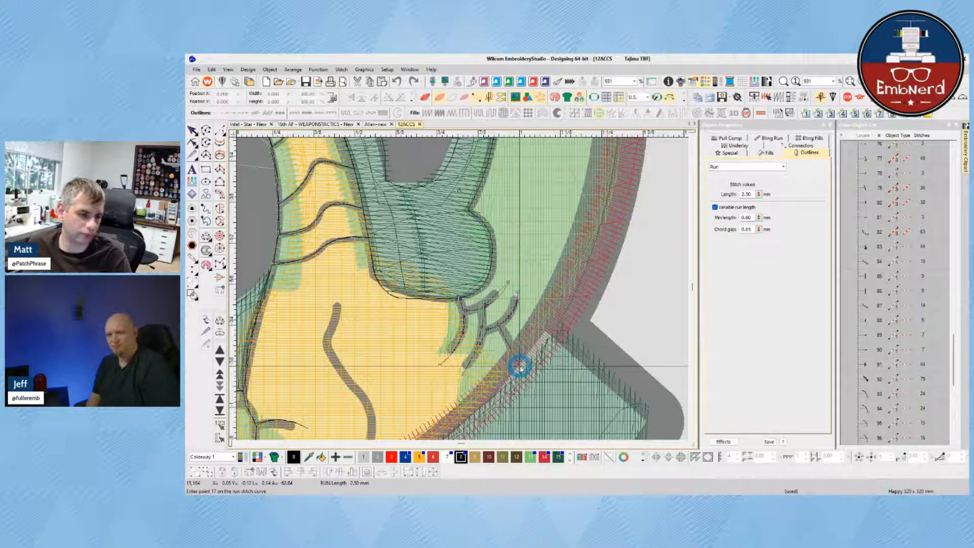
key("Return")
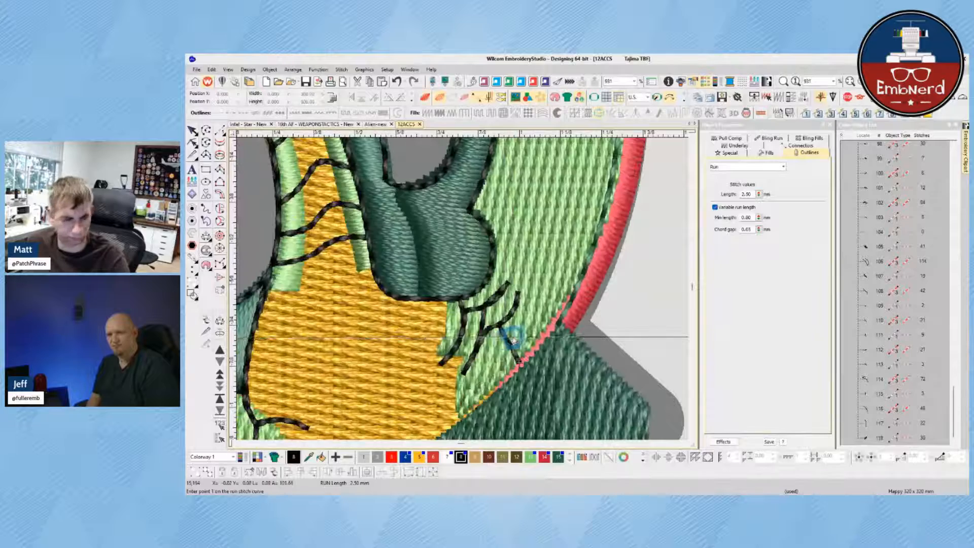
- Review the finished outlines across the patch, from the belly creases up to the dragon's head
scroll(504, 341, "down", 5)
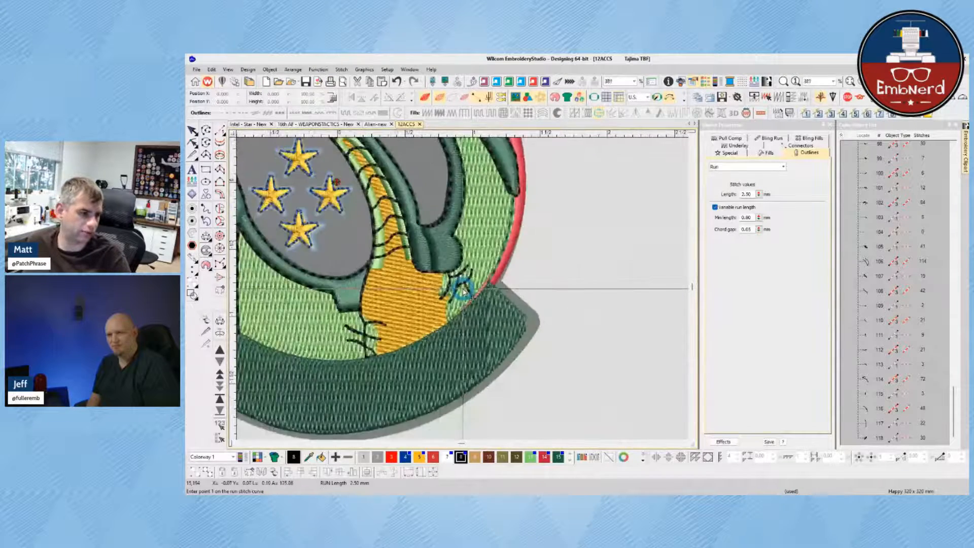
scroll(449, 288, "up", 1)
scroll(463, 291, "down", 1)
scroll(463, 291, "up", 1)
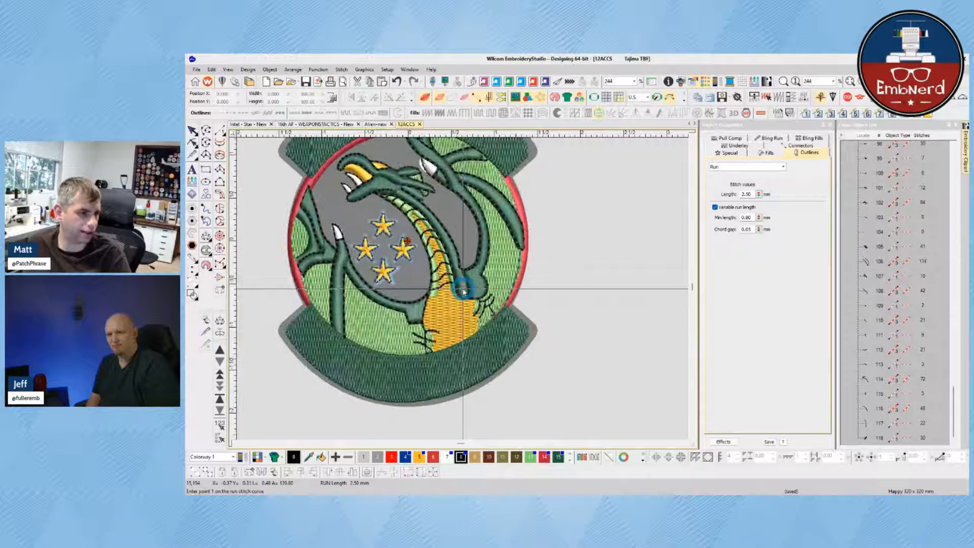
scroll(344, 169, "up", 6)
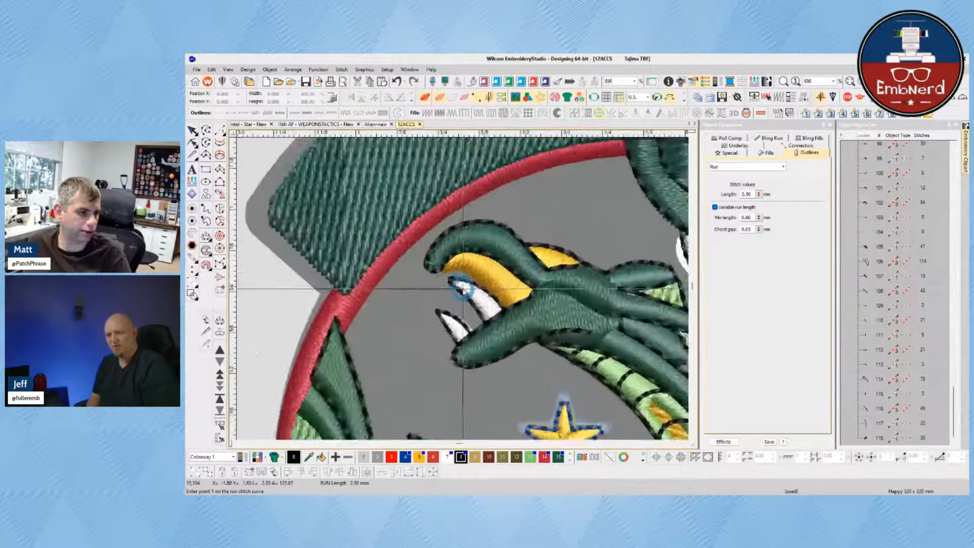
scroll(454, 269, "down", 5)
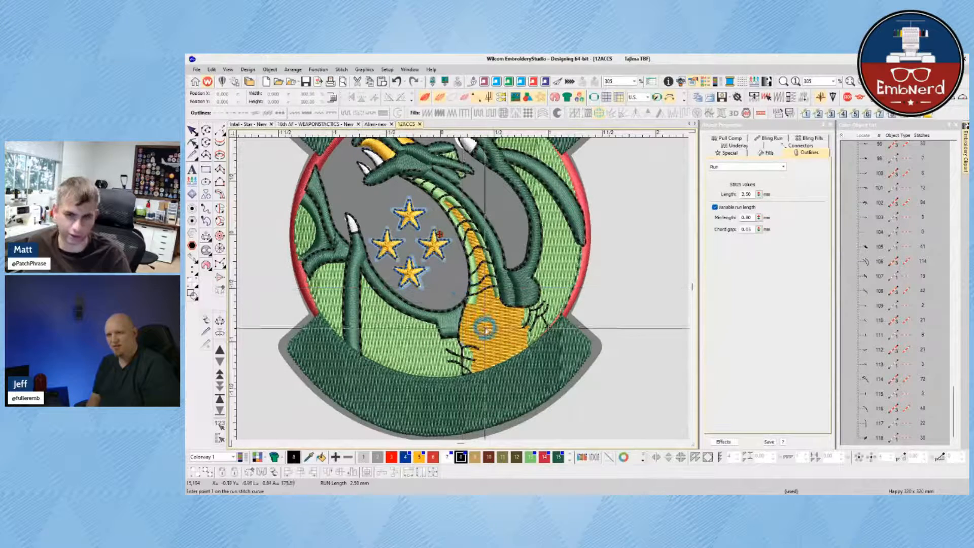
- Inspect the finished outlines around the dragon's mouth and down to the yellow belly
scroll(397, 217, "up", 2)
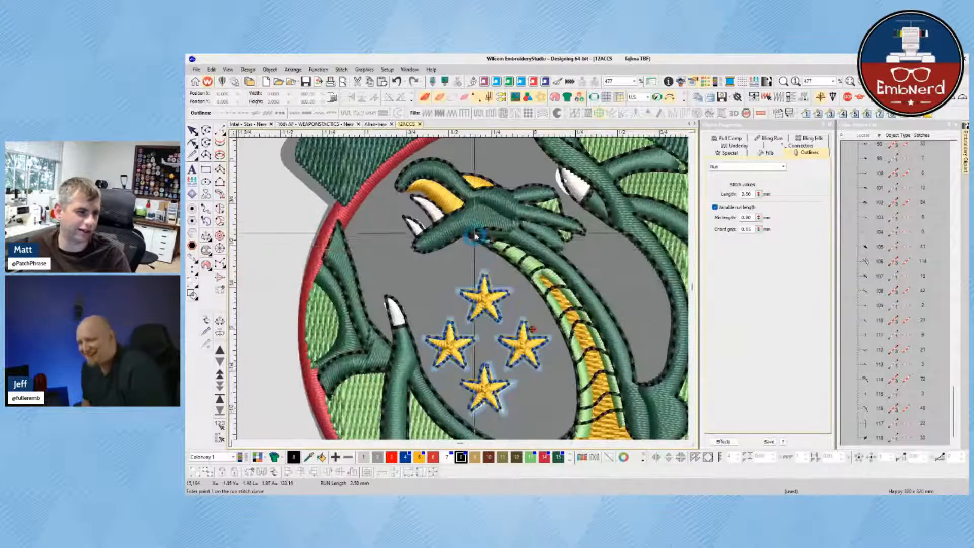
scroll(416, 197, "up", 1)
scroll(463, 290, "up", 2)
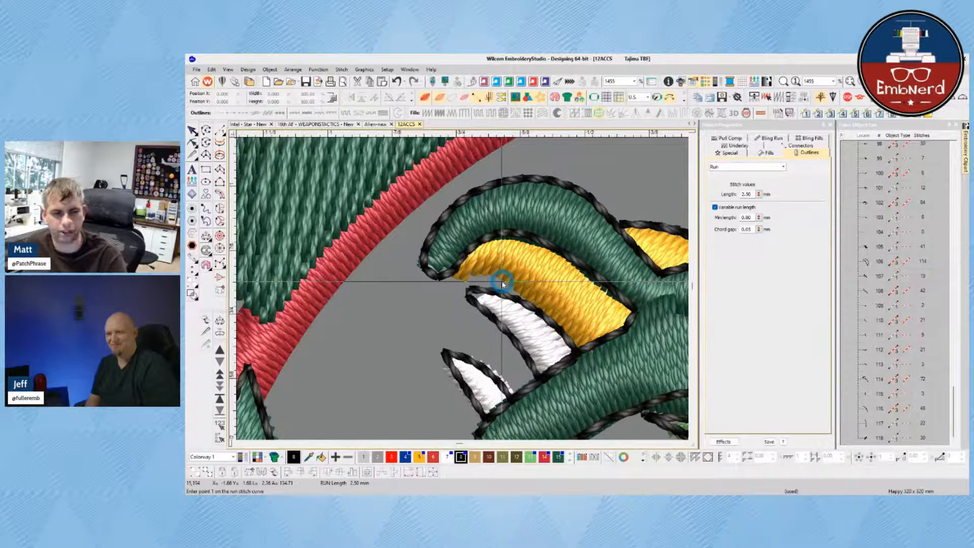
scroll(503, 283, "down", 11)
scroll(397, 225, "up", 3)
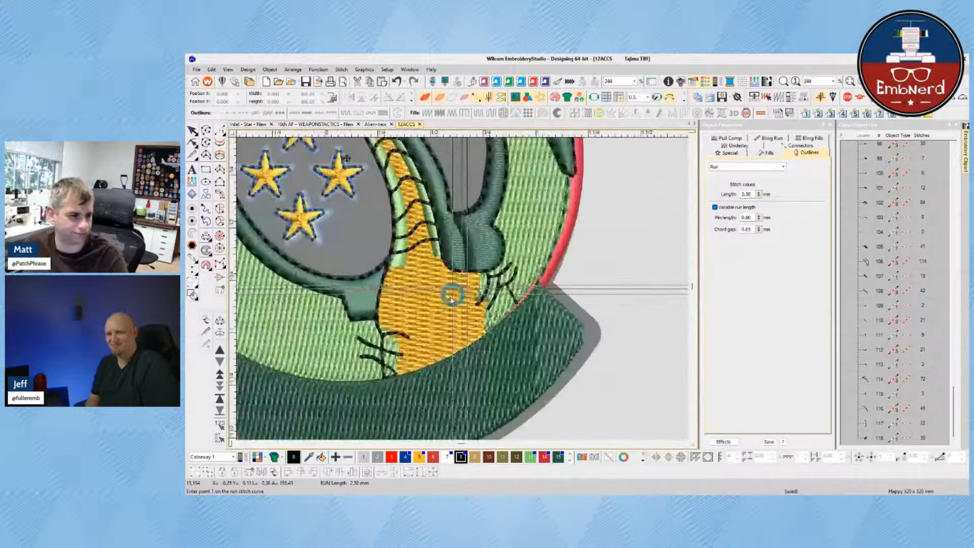
scroll(452, 299, "up", 1)
- With the artwork visible beneath plain stitches, start a black run at the creases' border end and follow the circular border to the belly line
key("s")
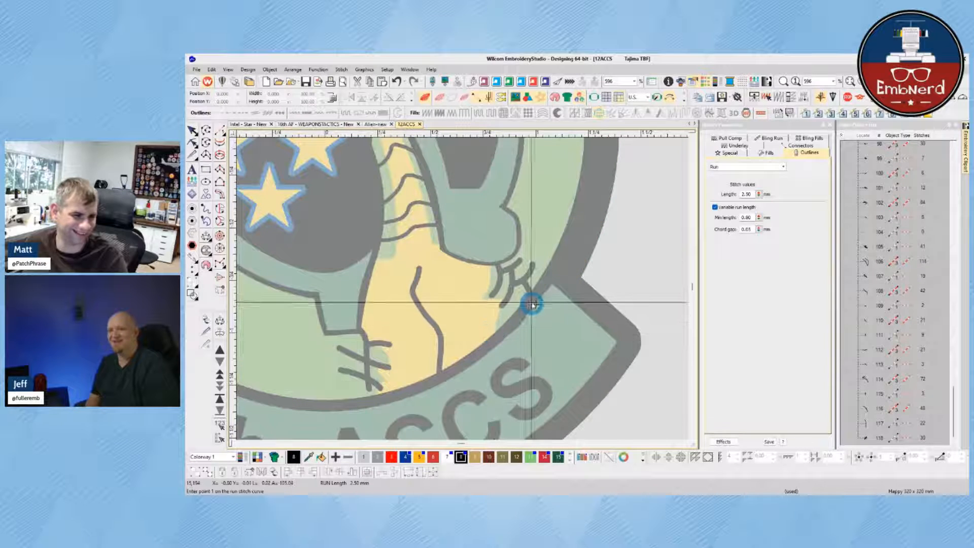
key("s")
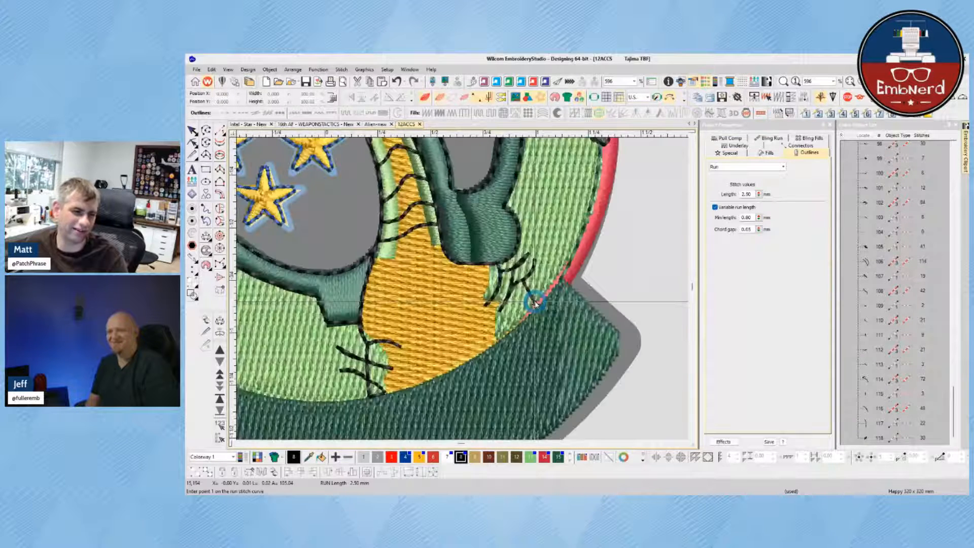
key("s")
key("s")
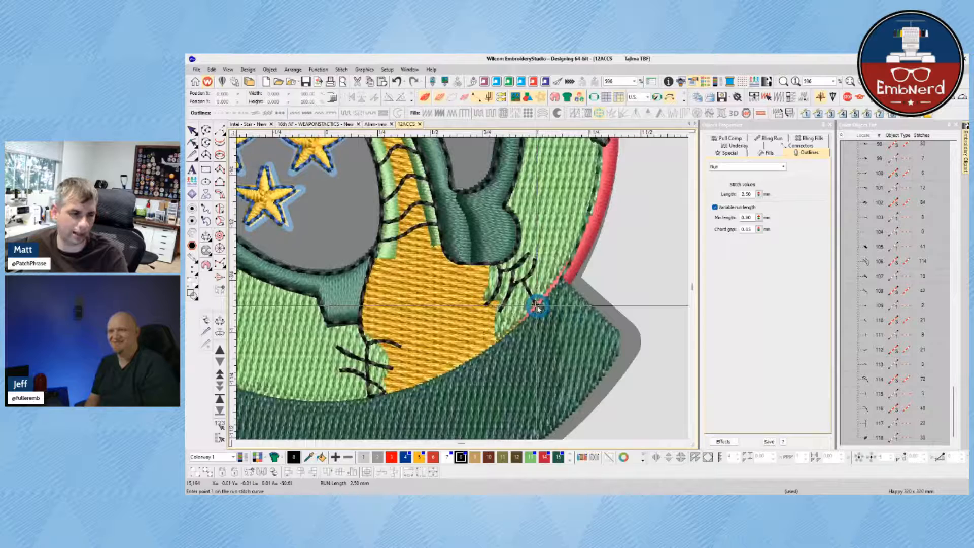
key("t")
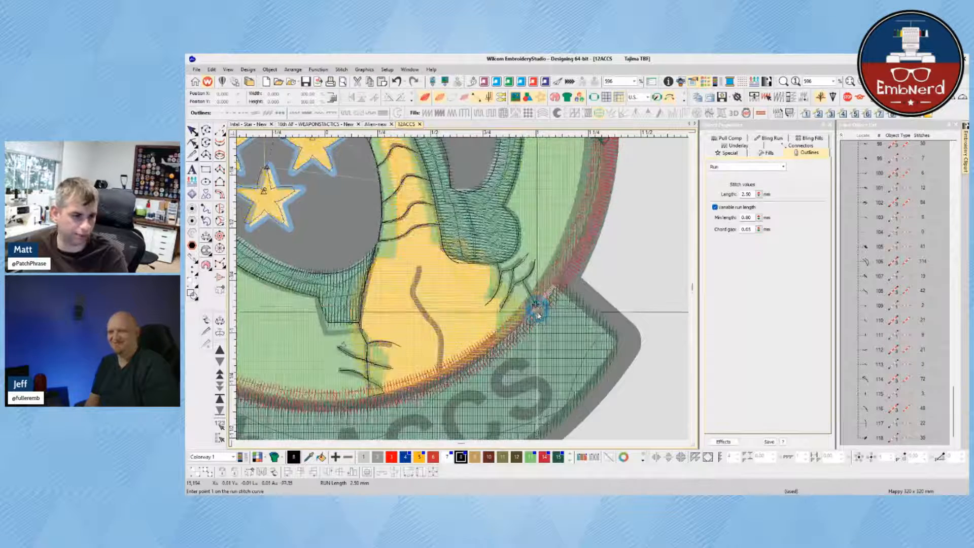
left_click(535, 306)
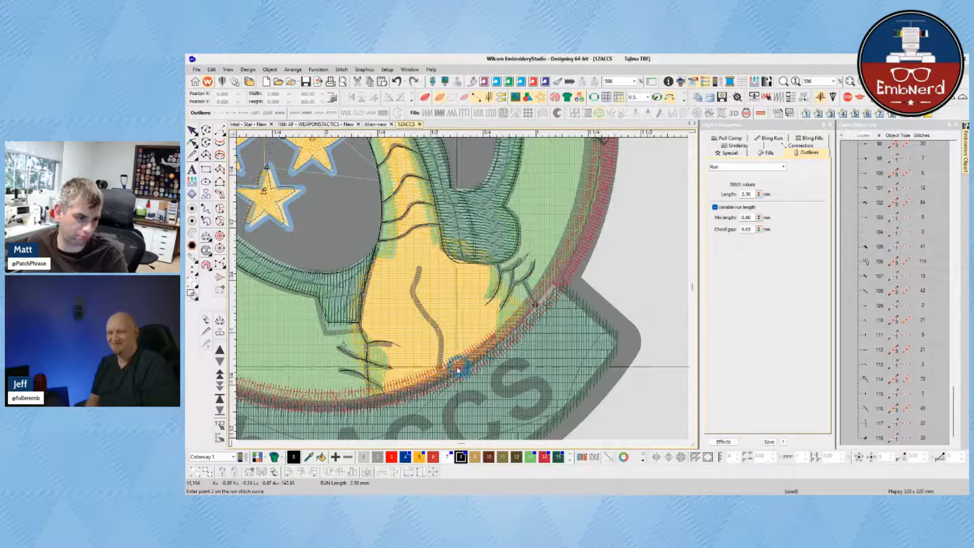
left_click(486, 357)
left_click(436, 381)
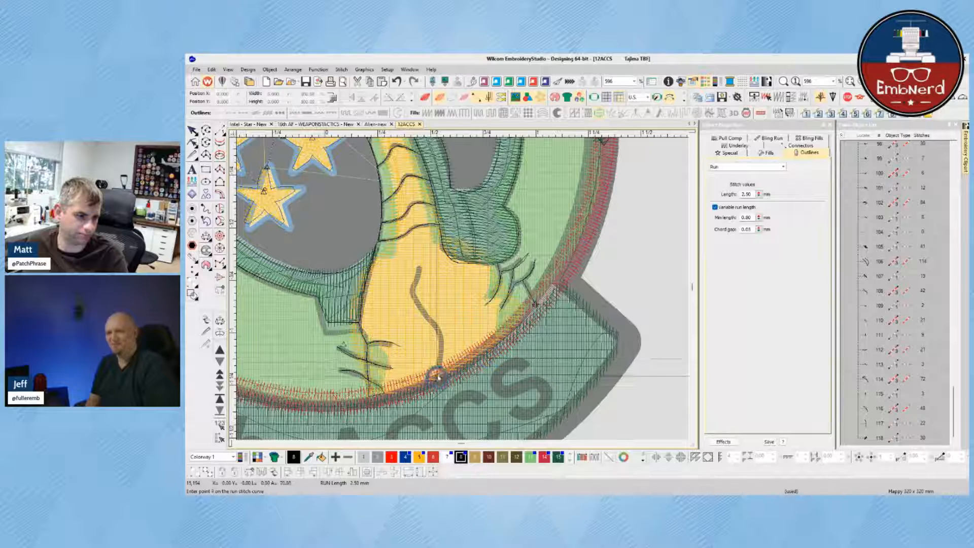
- Trace the curved centre line up the yellow belly and back down to the border, and generate the run's stitches
right_click(442, 350)
right_click(435, 326)
right_click(418, 308)
right_click(413, 291)
right_click(422, 275)
right_click(420, 258)
right_click(413, 286)
right_click(418, 304)
right_click(432, 323)
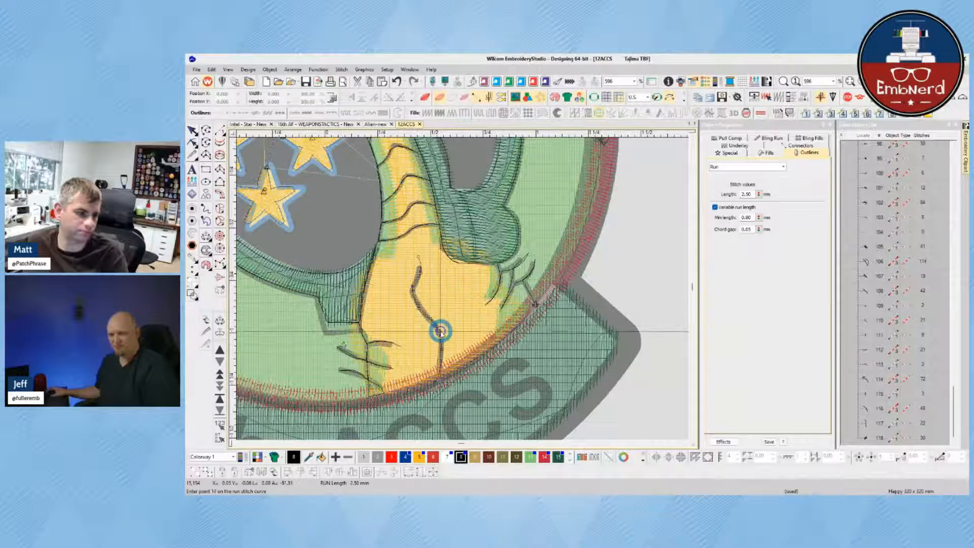
right_click(440, 332)
right_click(440, 360)
right_click(438, 387)
key("Return")
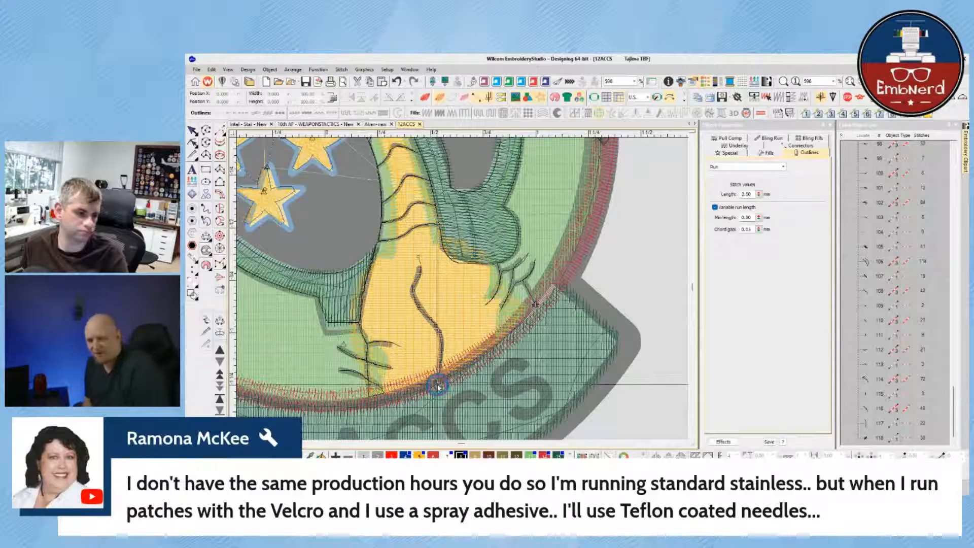
- Review the whole patch, comparing the stitched dragon with the background artwork
scroll(445, 346, "down", 4)
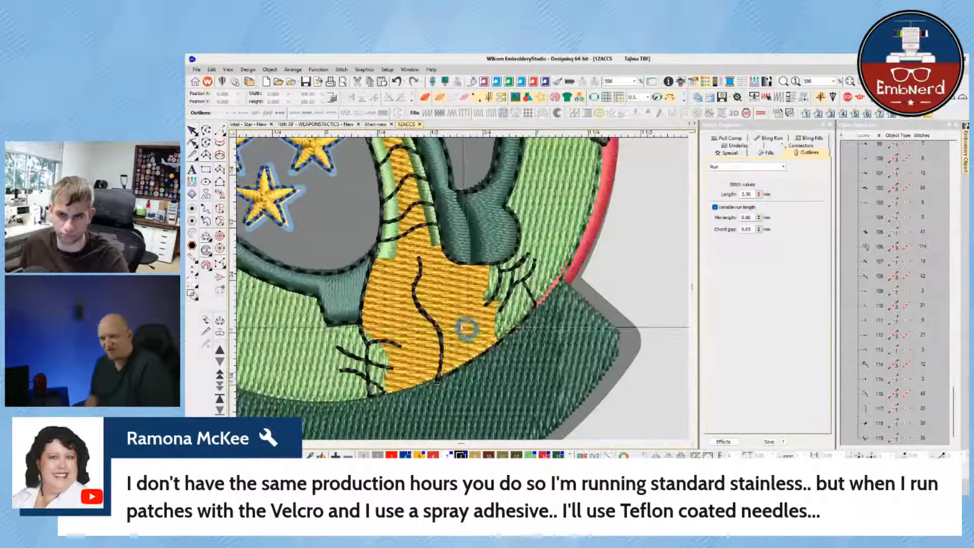
scroll(463, 291, "down", 2)
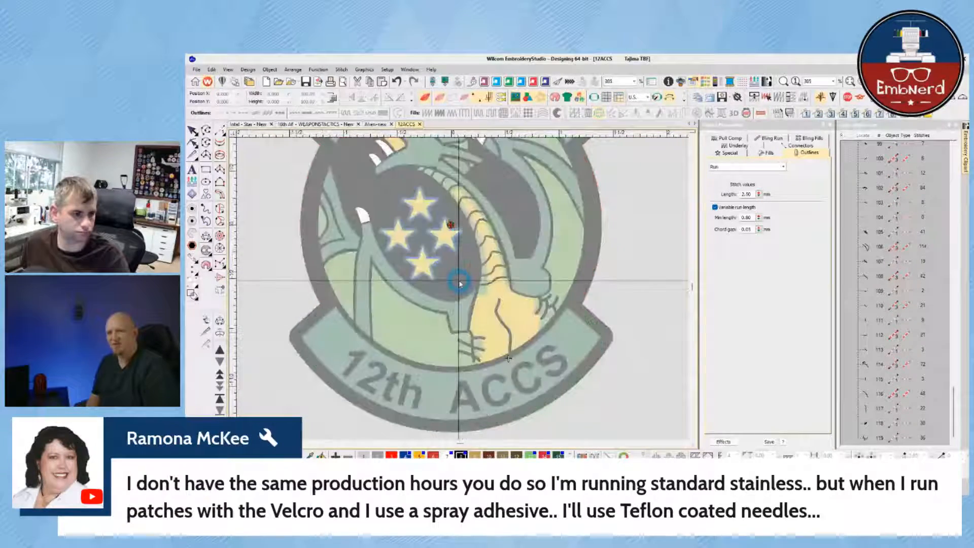
scroll(464, 291, "up", 2)
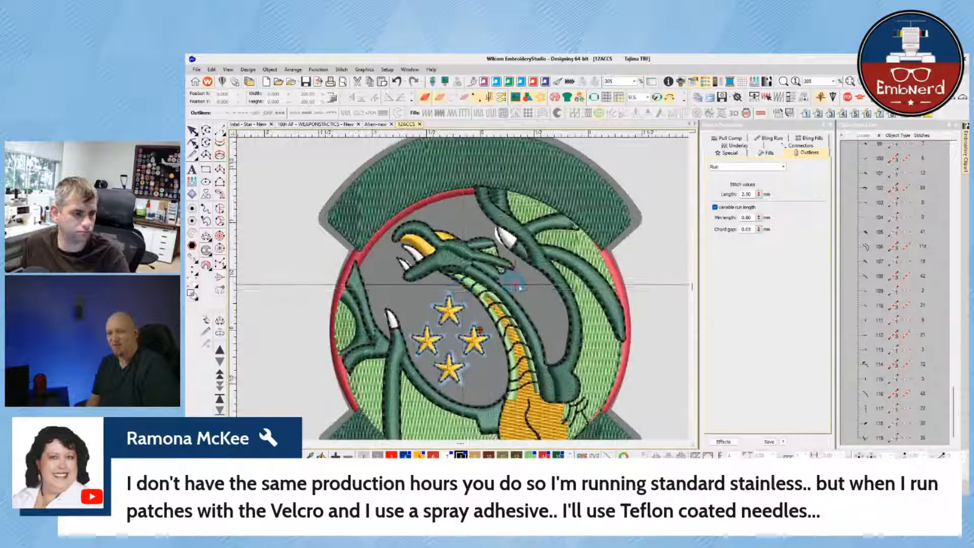
scroll(463, 290, "down", 1)
key("s")
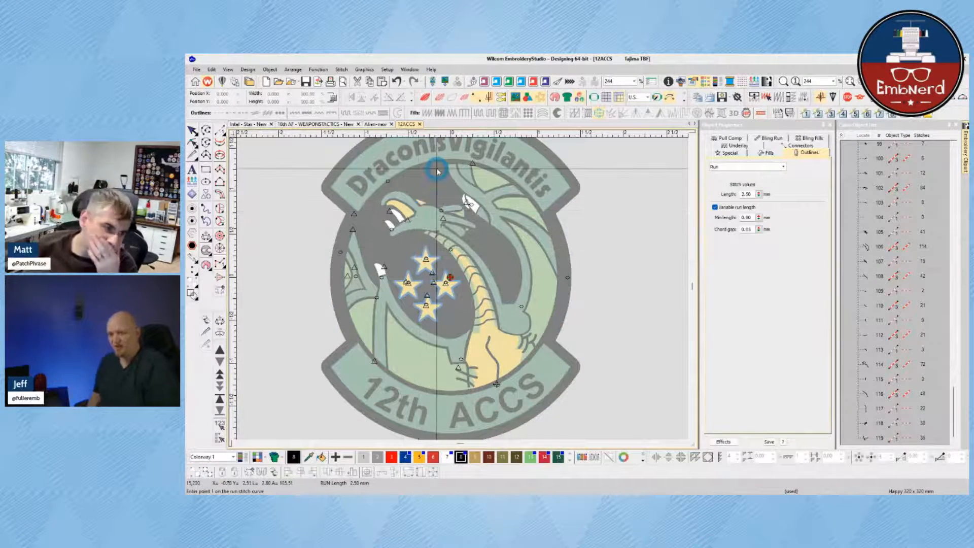
key("s")
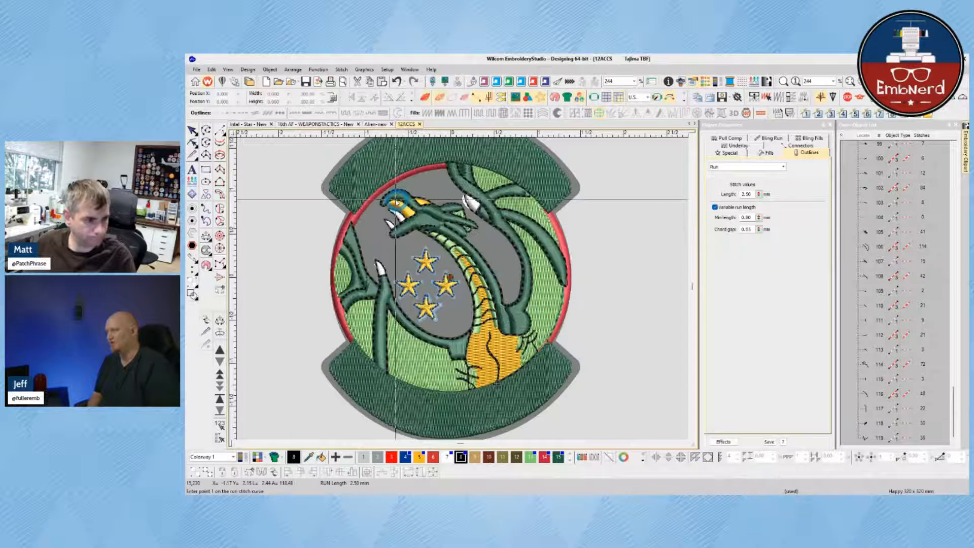
- Select the black background fill behind the dragon and stars and generate its stitches
key("Escape")
left_click(344, 221)
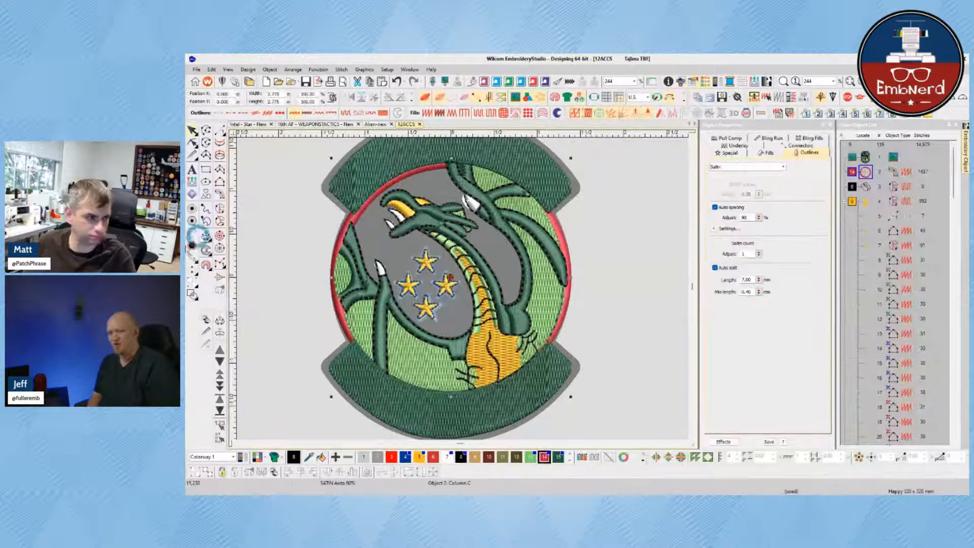
left_click(853, 187)
key("g")
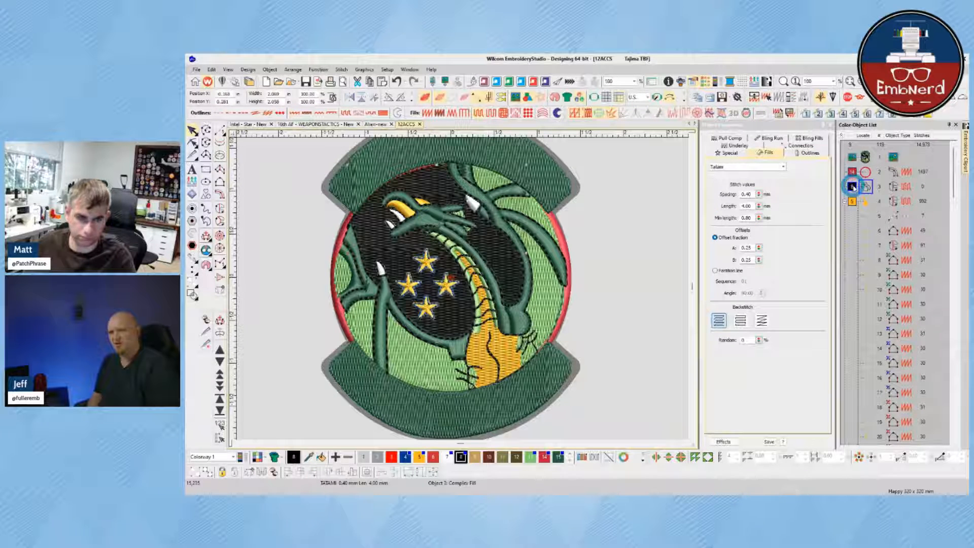
- Recolor the red circular border black and move it to the end of the stitching sequence
left_click(854, 173)
left_click(468, 456)
left_click(220, 411)
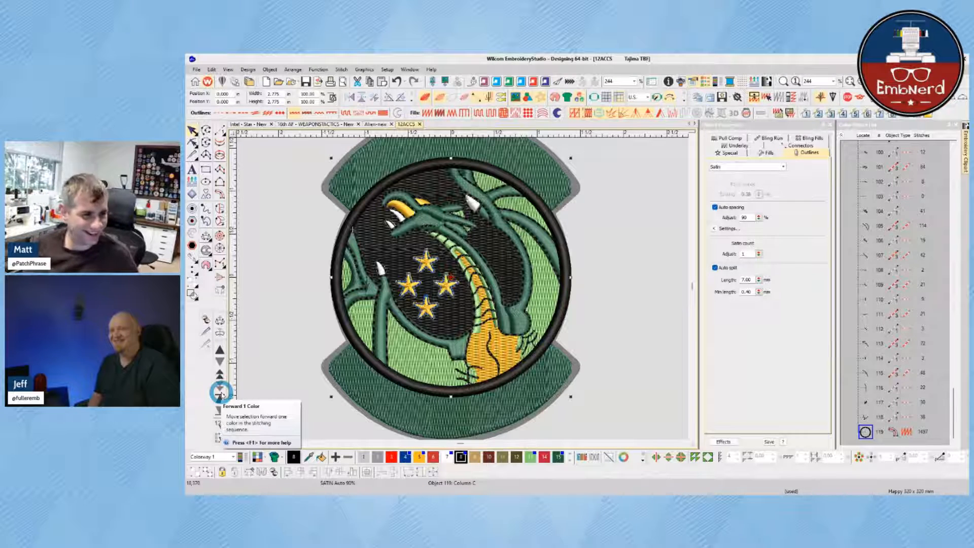
left_click(278, 243)
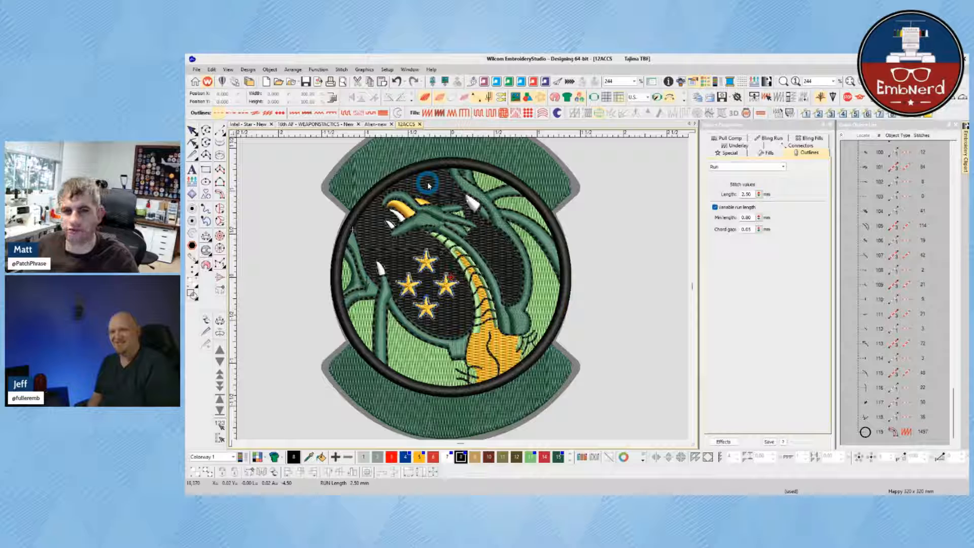
- Compare the upper banner's stitches with its Draconis Vigilantis lettering and outline in the artwork
key("s")
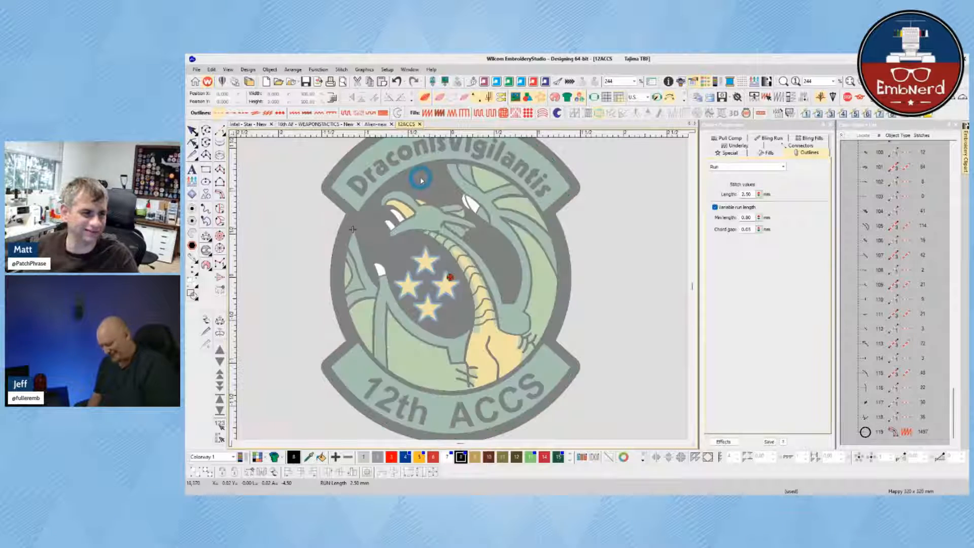
key("s")
key("t")
scroll(524, 187, "down", 1)
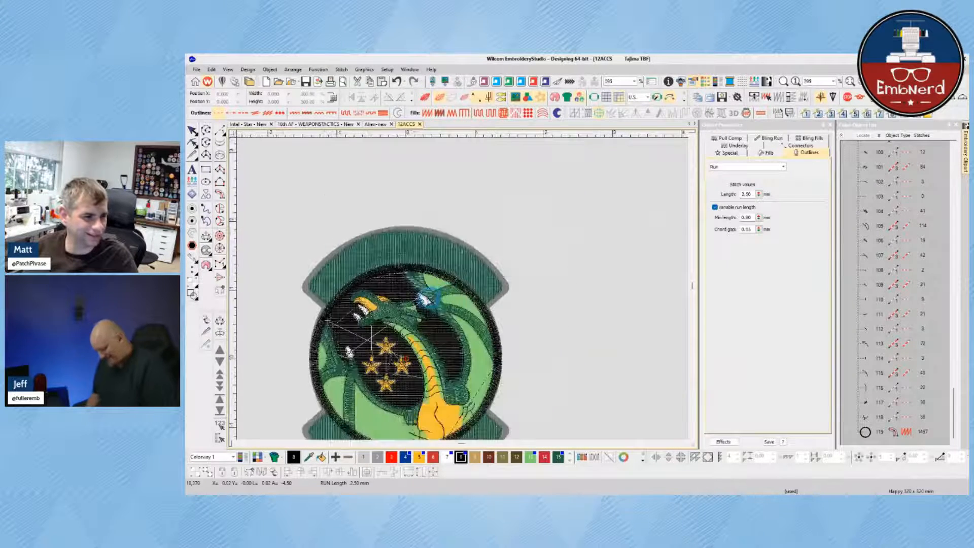
scroll(452, 290, "up", 2)
scroll(463, 289, "down", 1)
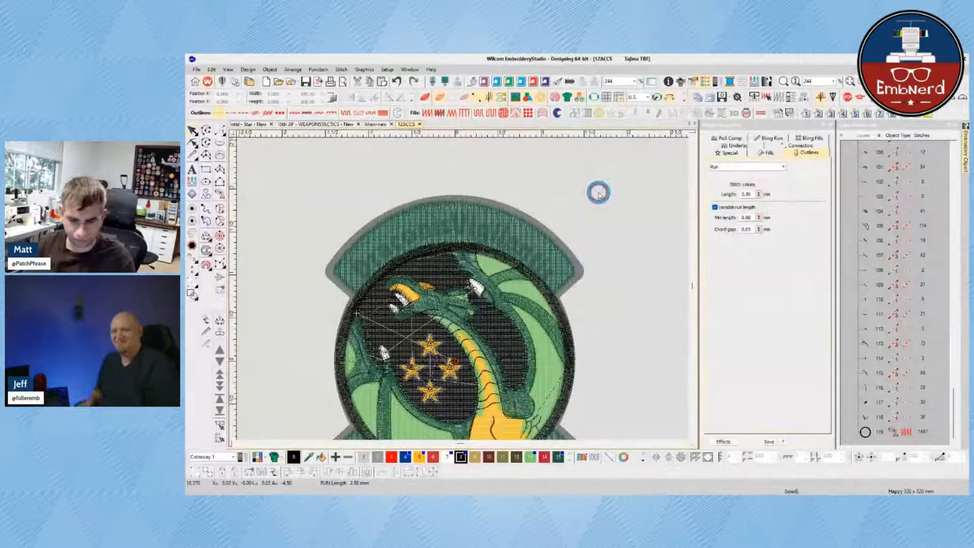
key("s")
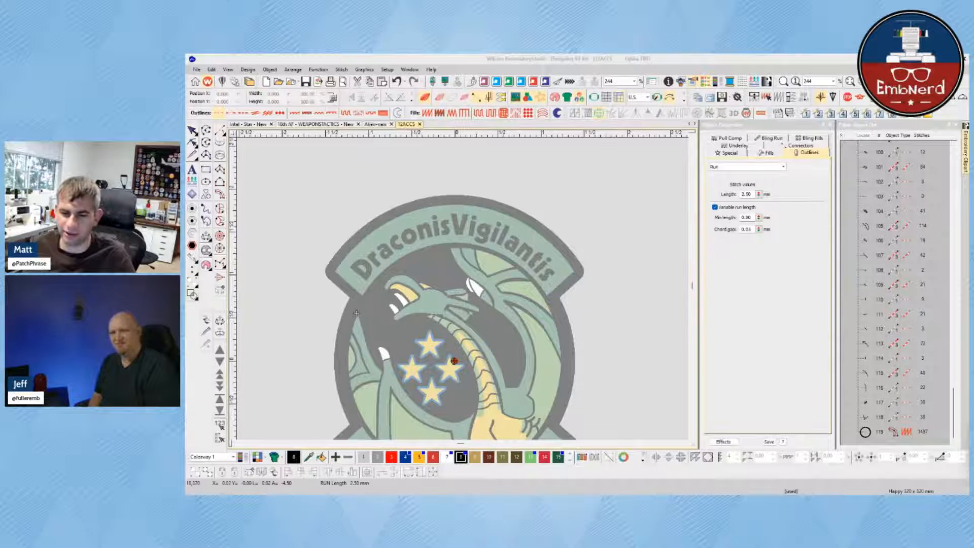
- Switch to the browser and examine the upper banner's lettering and border on the scanned patch
key("alt+Tab")
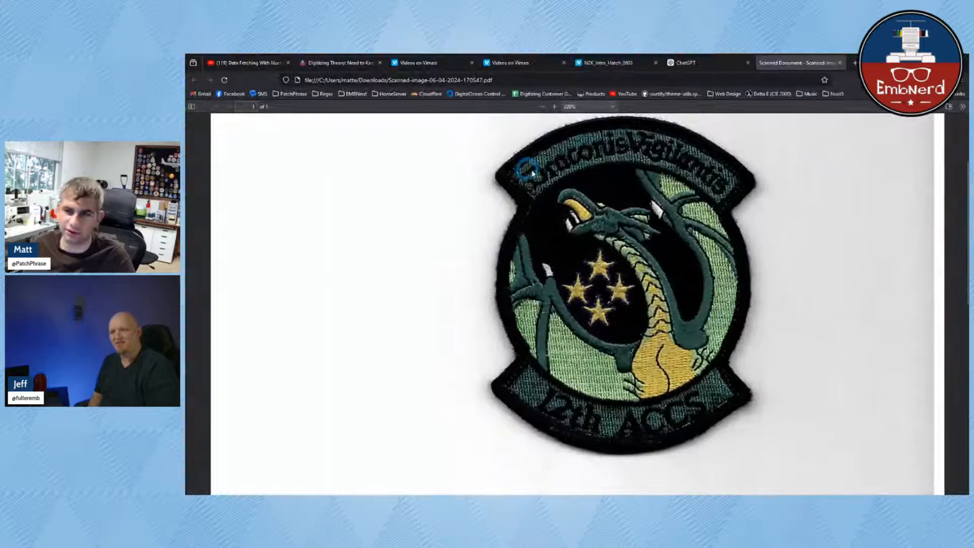
scroll(631, 177, "up", 2)
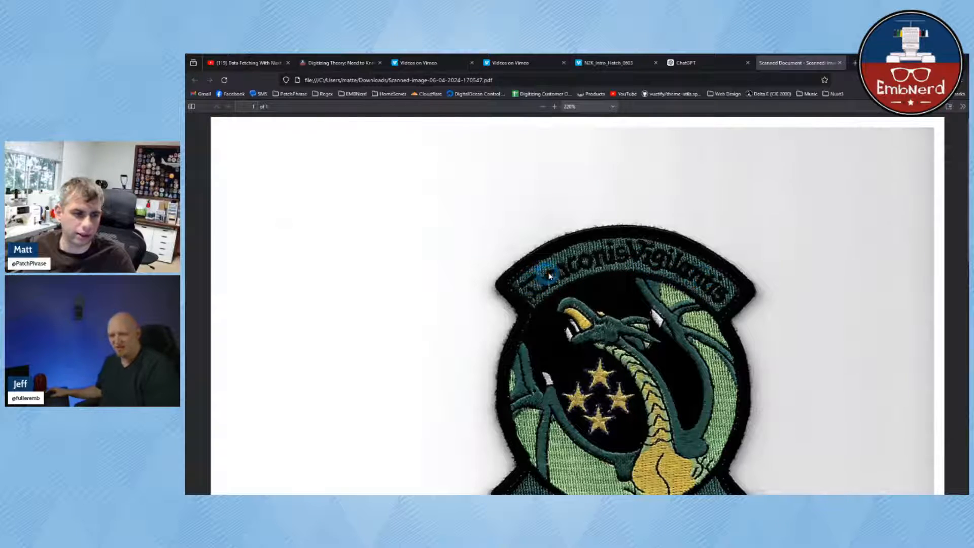
scroll(464, 281, "up", 9)
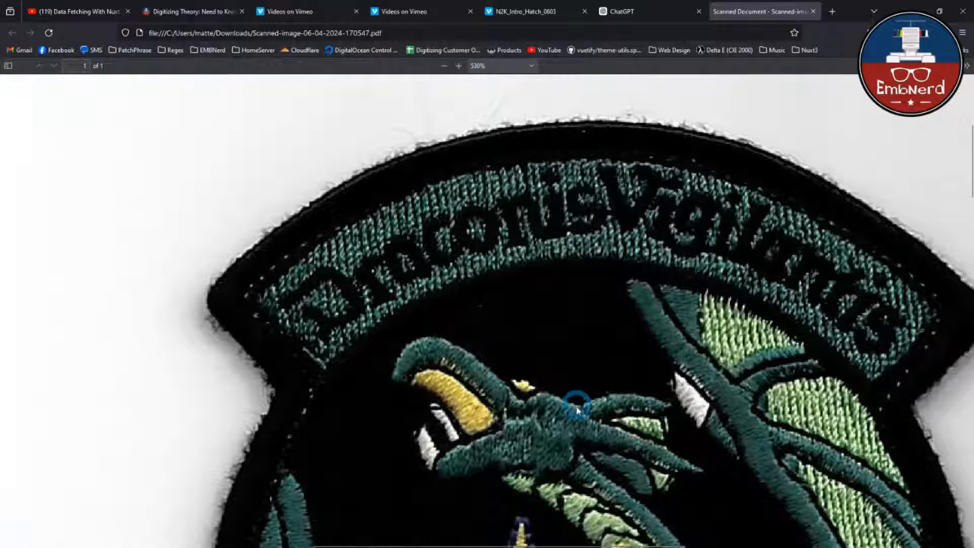
scroll(522, 347, "down", 3)
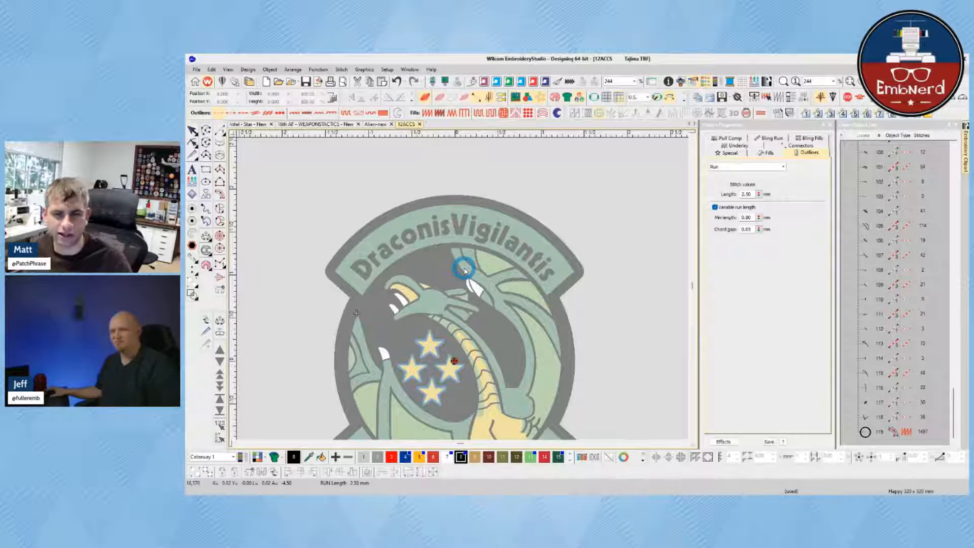
- Return to Wilcom EmbroideryStudio and display the design's stitches in realistic view
scroll(455, 293, "down", 1)
scroll(461, 290, "up", 1)
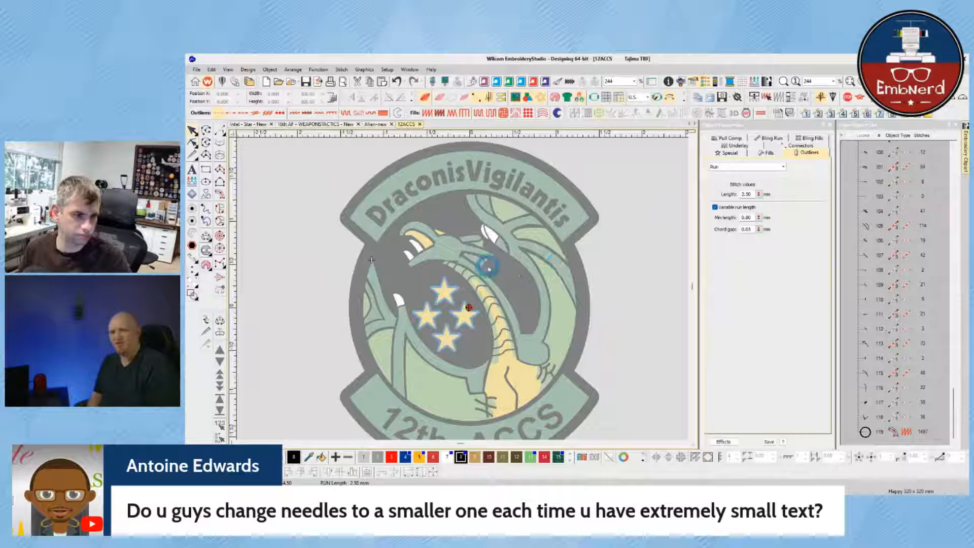
key("s")
key("t")
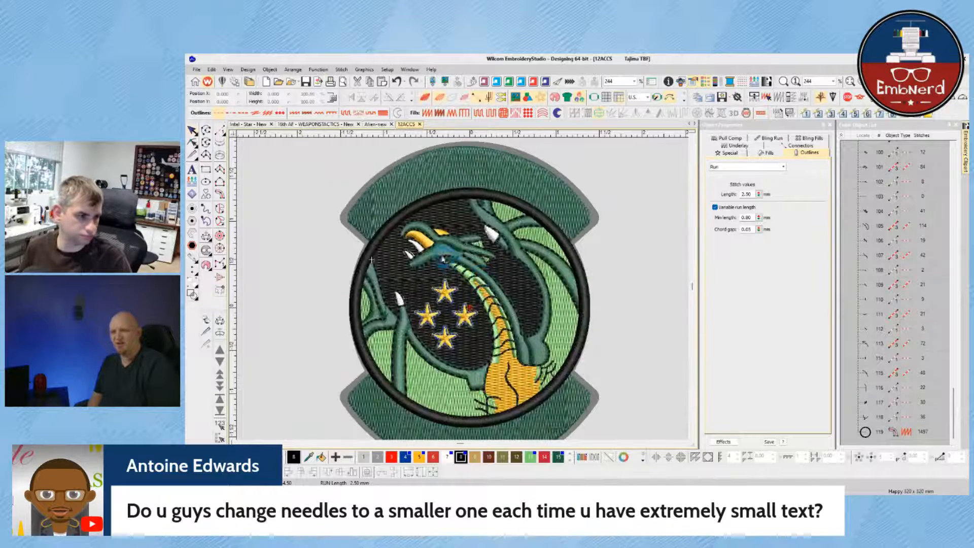
scroll(422, 320, "down", 1)
scroll(506, 309, "up", 1)
scroll(478, 215, "down", 1)
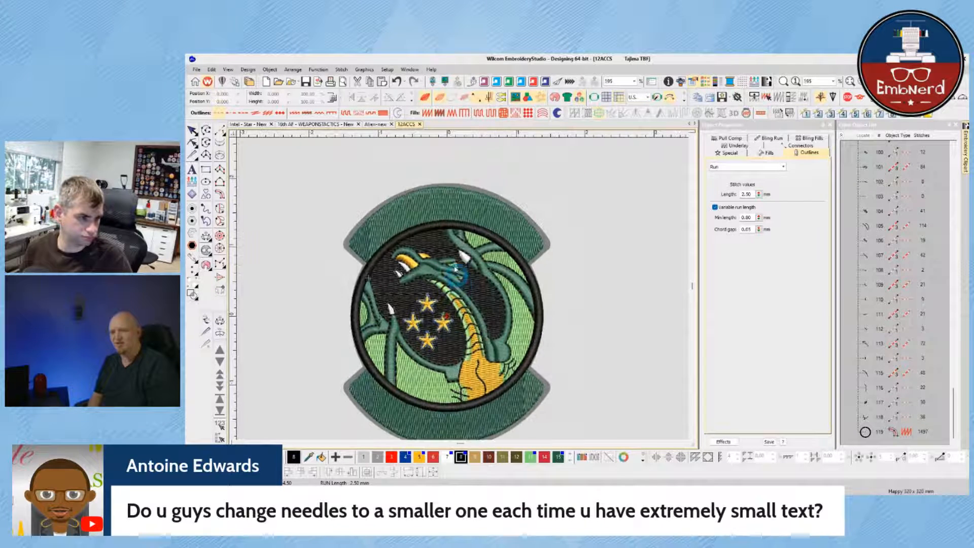
- Place a vertical guide at the patch's centre and a horizontal guide across the upper banner's lower corners
left_click(447, 135)
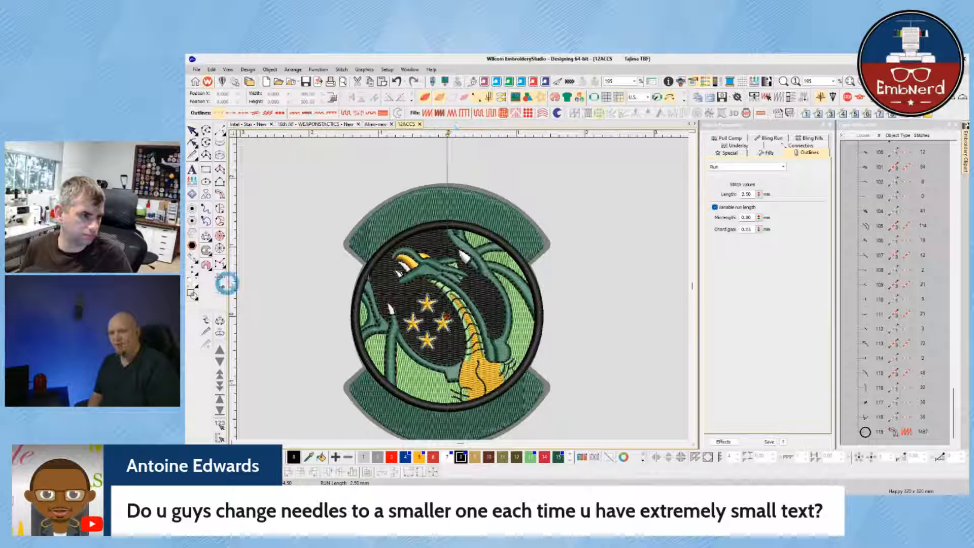
left_click(233, 261)
left_click_drag(234, 261, 235, 263)
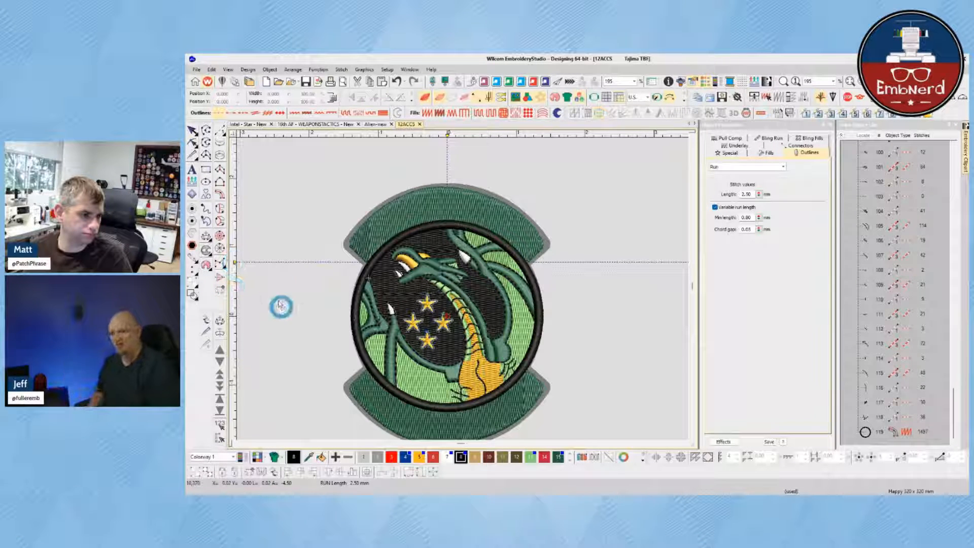
- Add two more vertical guides through the upper banner's lower left and lower right corners
mouse_move(363, 134)
left_mouse_down()
mouse_move(378, 135)
mouse_move(368, 139)
left_mouse_up()
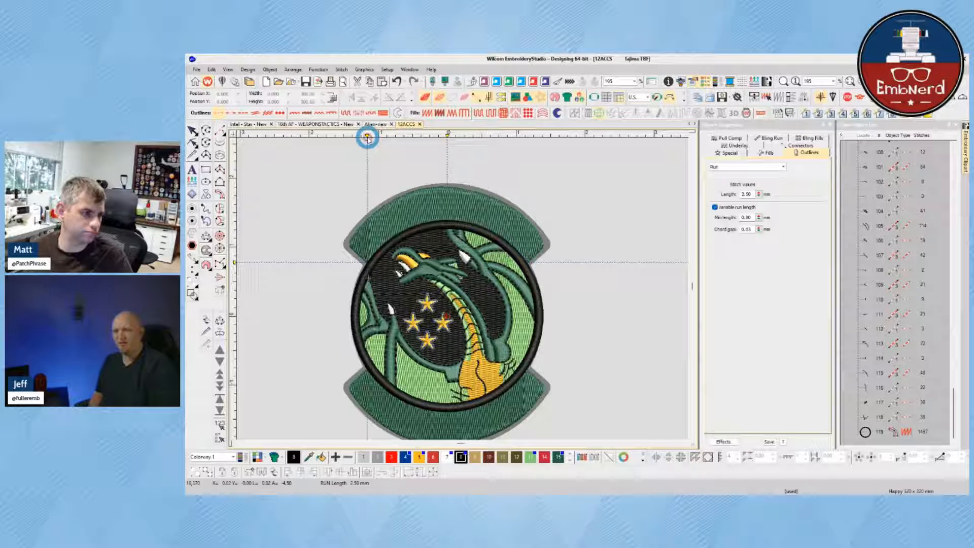
left_click_drag(369, 139, 367, 138)
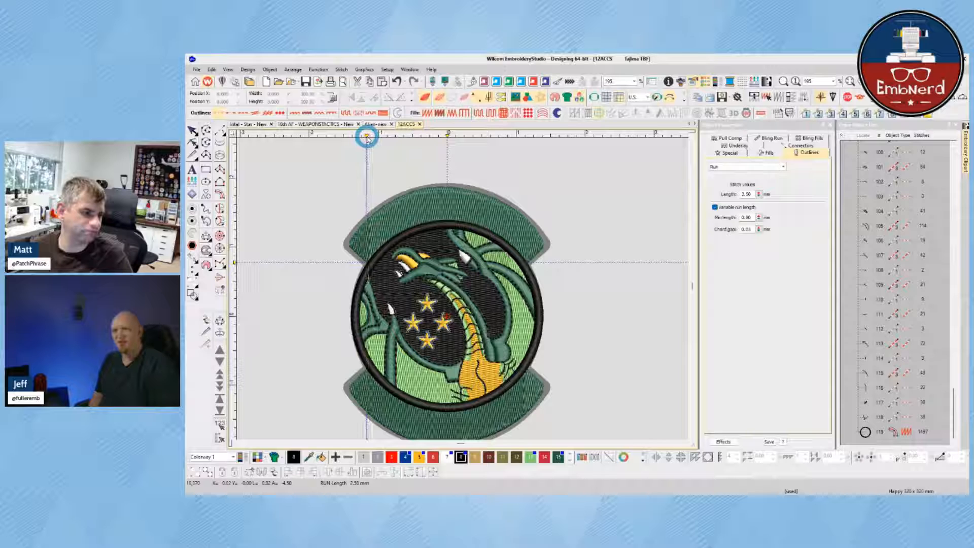
double_click(368, 138)
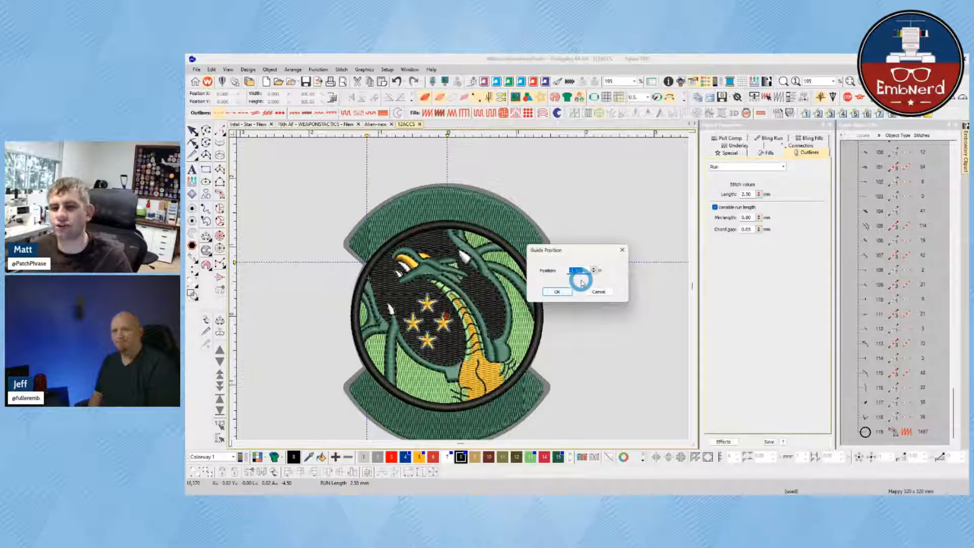
left_click(557, 292)
left_click_drag(526, 136, 528, 134)
double_click(528, 134)
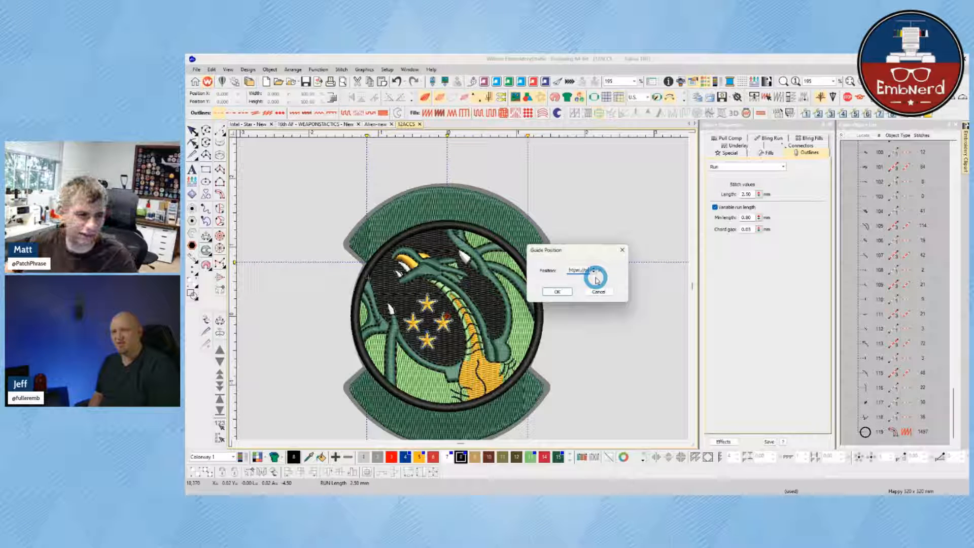
left_click(598, 291)
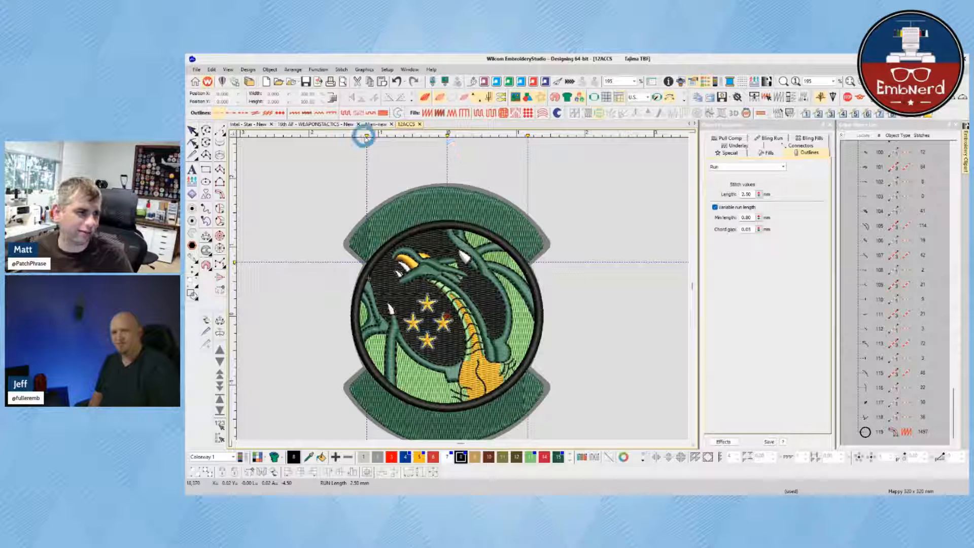
- Set the right vertical guide to the positive of the left guide's position so both sit equally far from centre
double_click(365, 135)
left_click(559, 292)
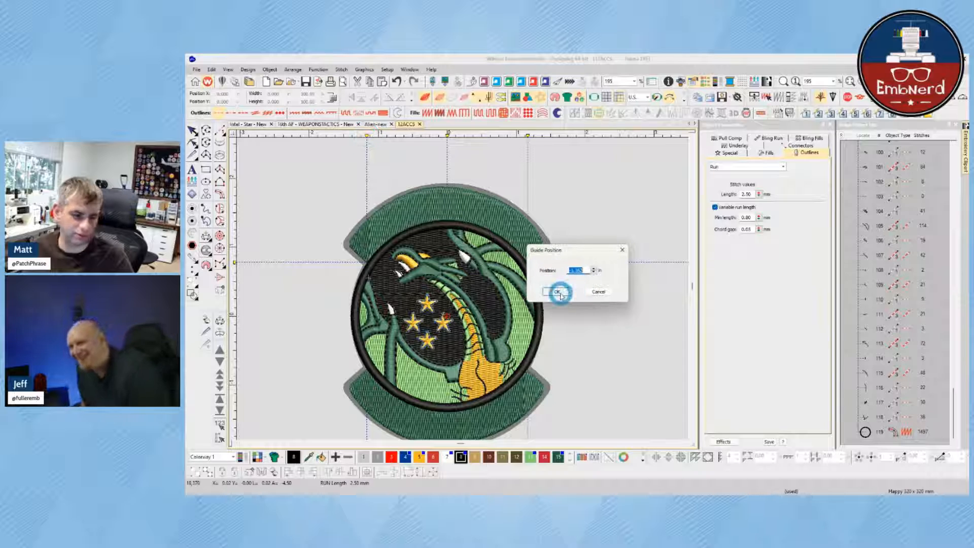
double_click(526, 132)
left_click(582, 272)
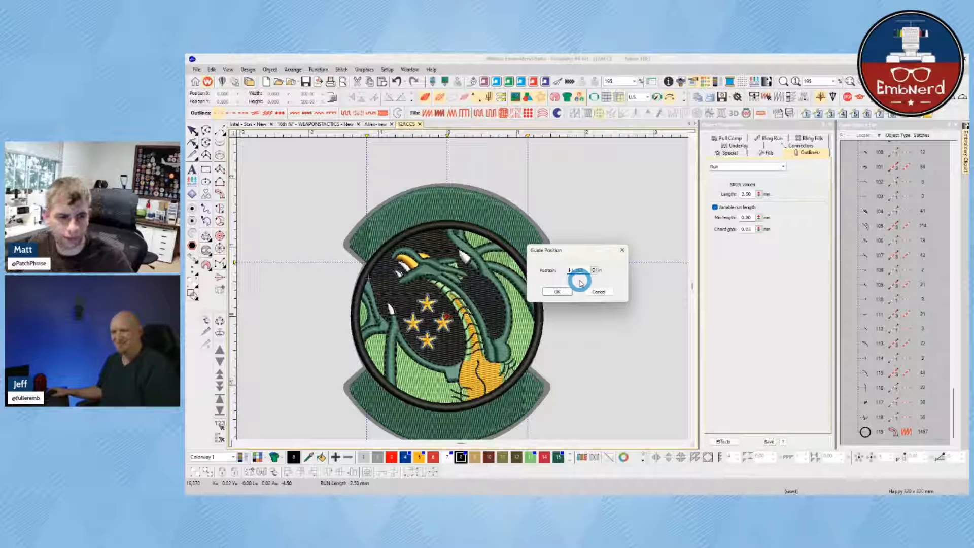
key("Return")
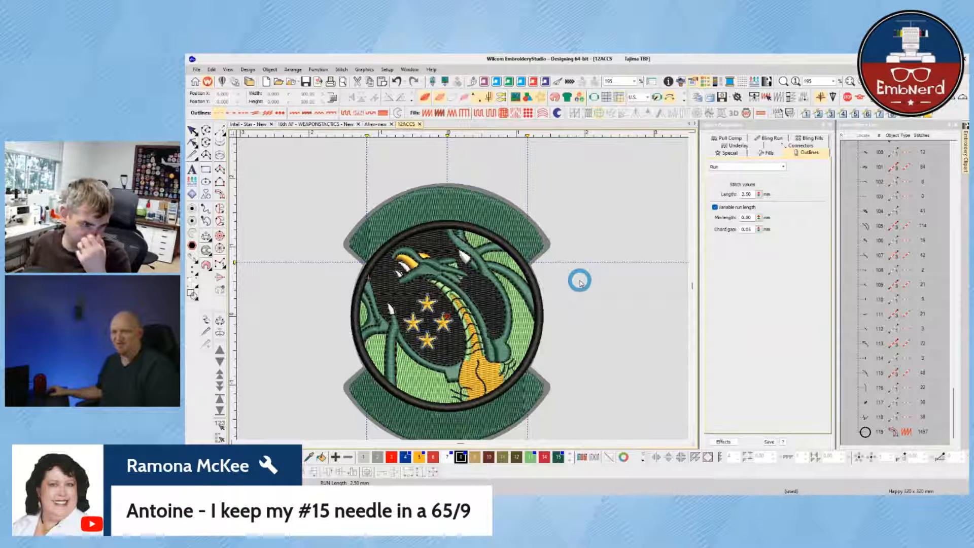
key("t")
key("s")
key("s")
key("t")
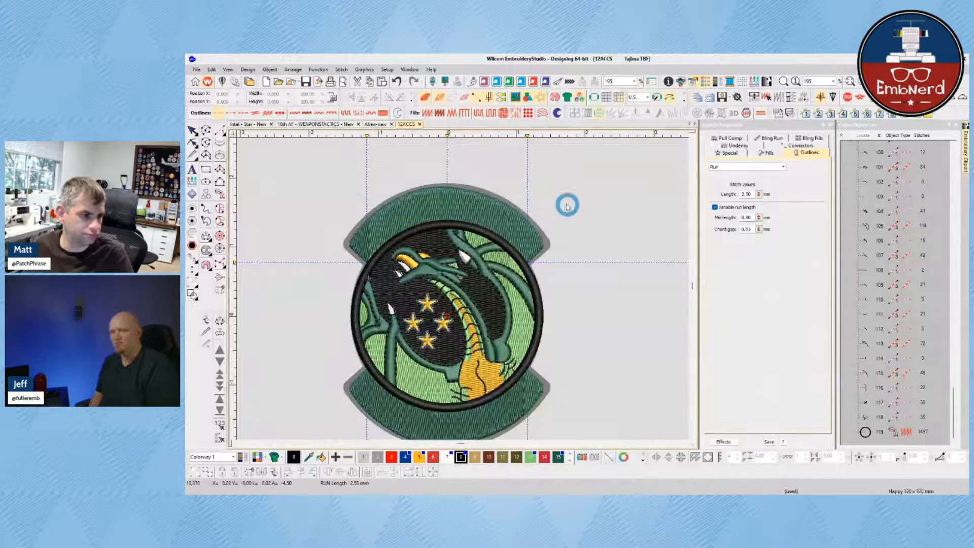
key("s")
key("s")
key("t")
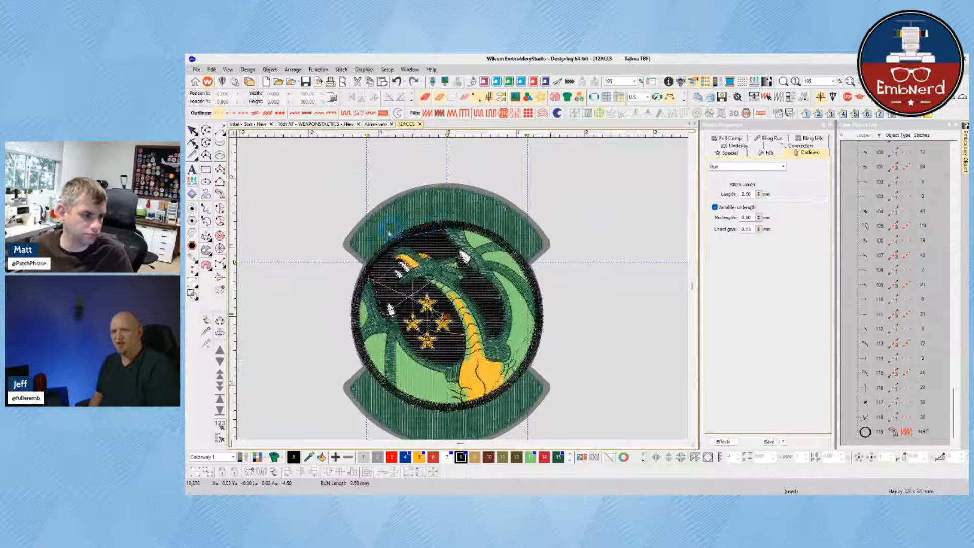
- Try a run line from the upper banner's lower left corner along its outer arc past the centre, and undo it
left_click(220, 132)
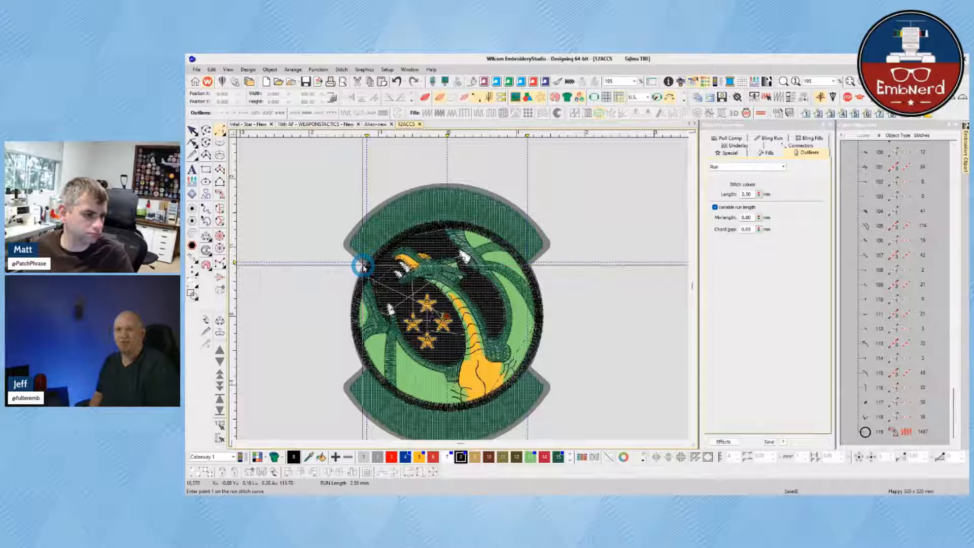
left_click(342, 247)
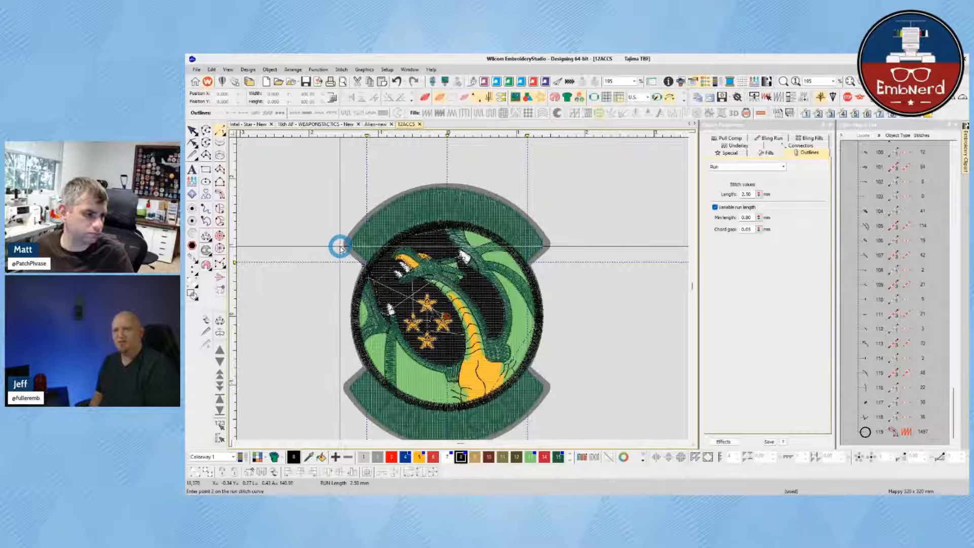
left_click(340, 245)
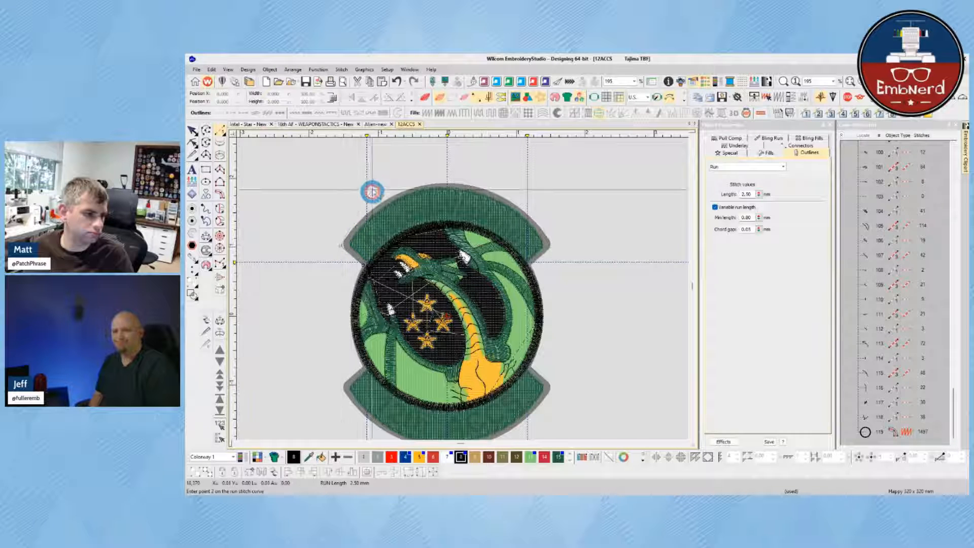
left_click(384, 201)
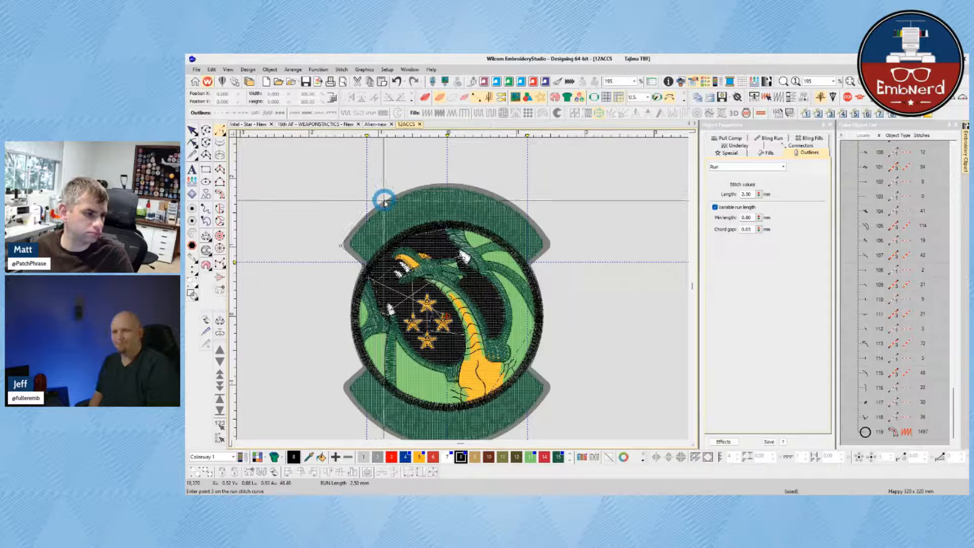
left_click(434, 186)
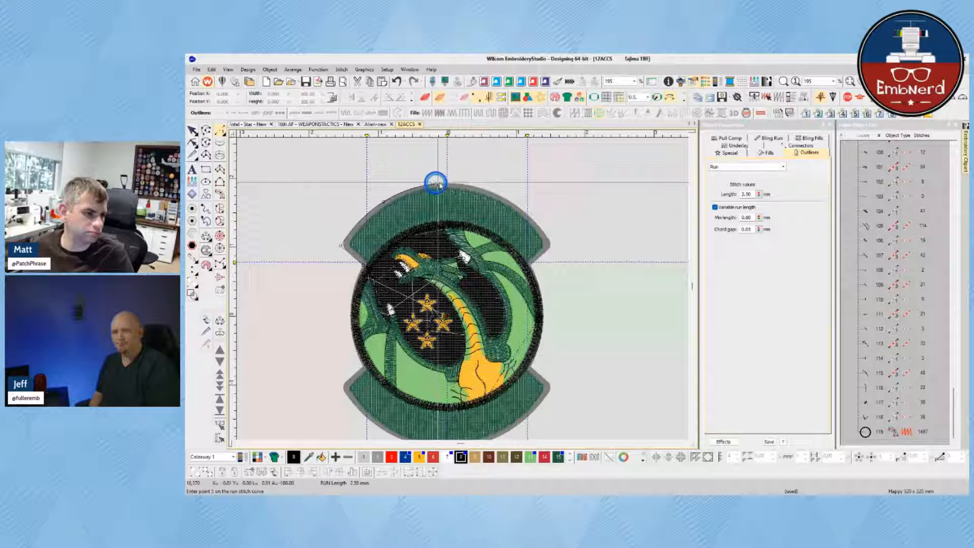
left_click(472, 187)
key("Return")
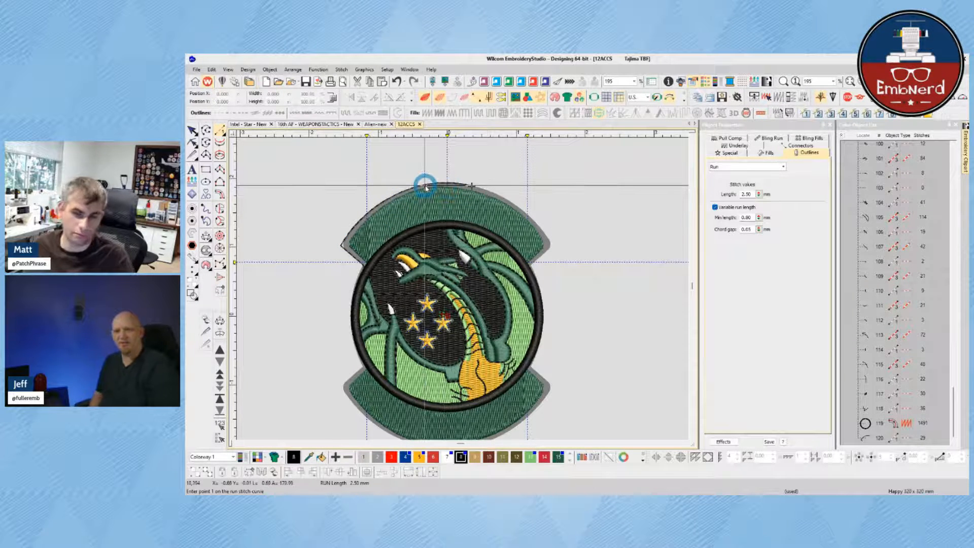
key("Escape")
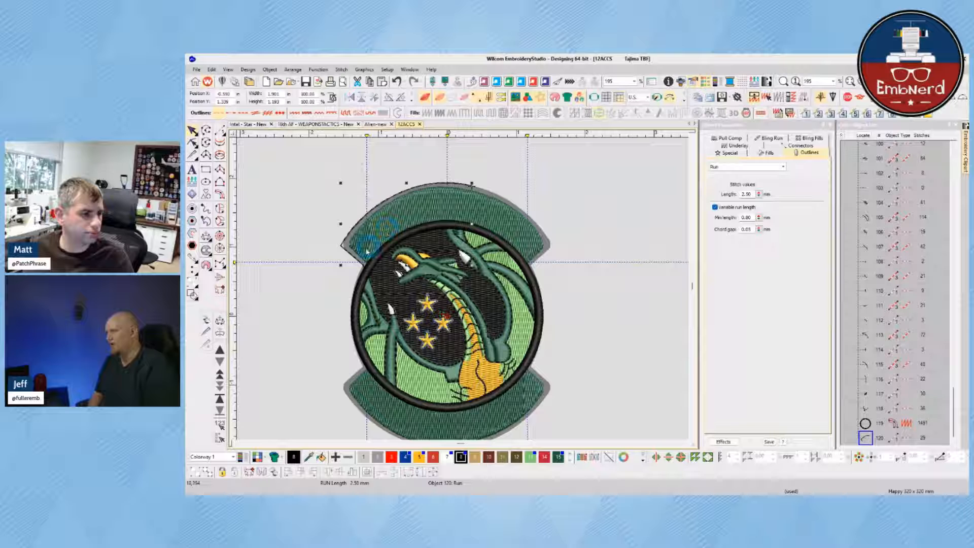
key("Escape")
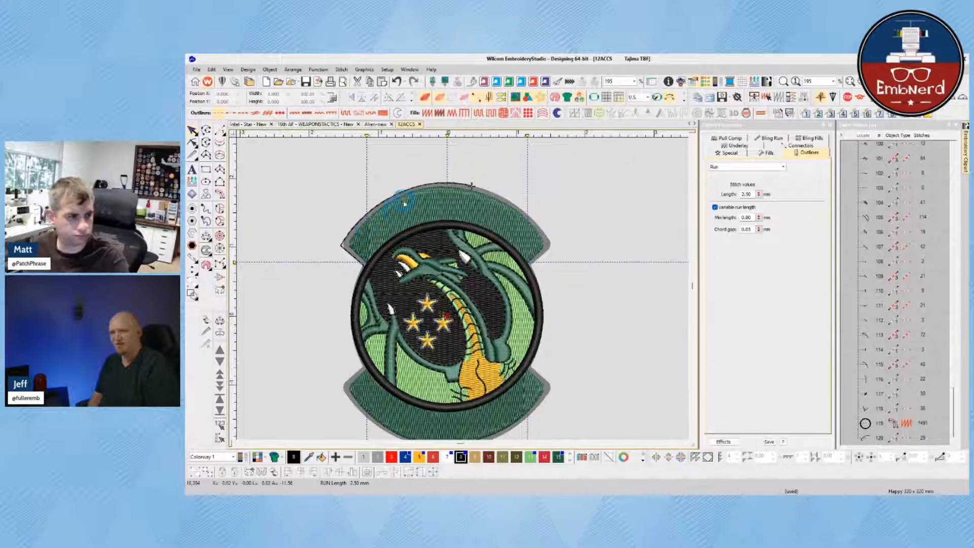
key("ctrl+z")
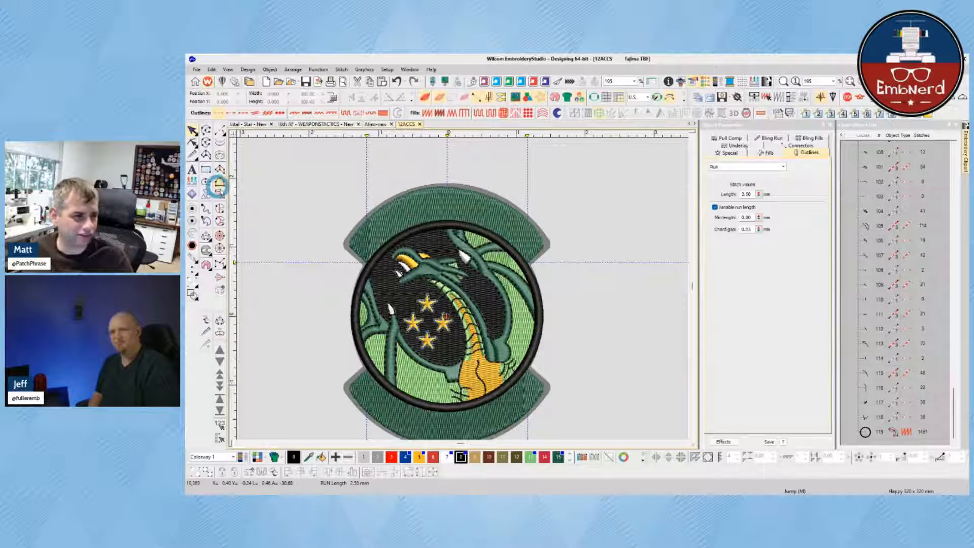
- Digitize a black Complex Fill over the upper banner's left half, extending slightly past the centre guide, and give it Tatami stitching
left_click(220, 207)
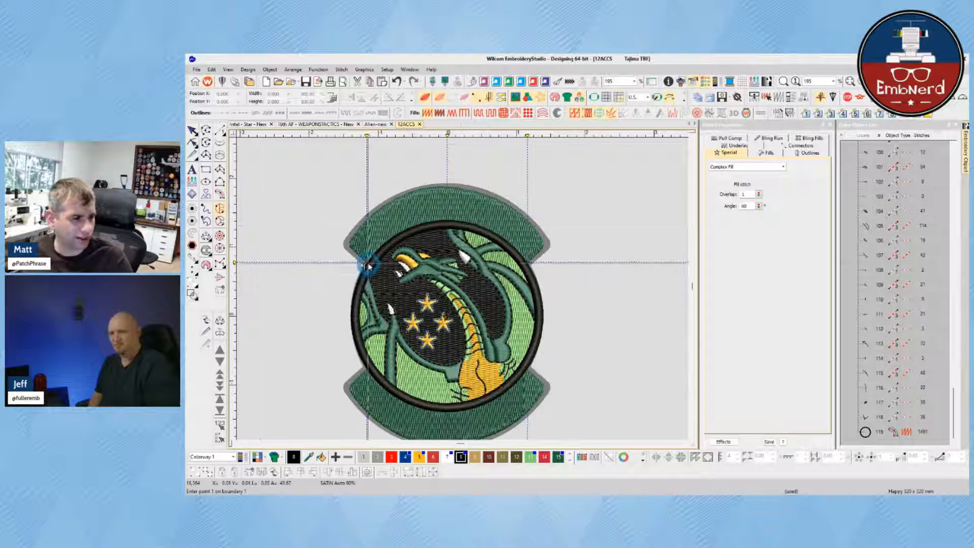
left_click(364, 267)
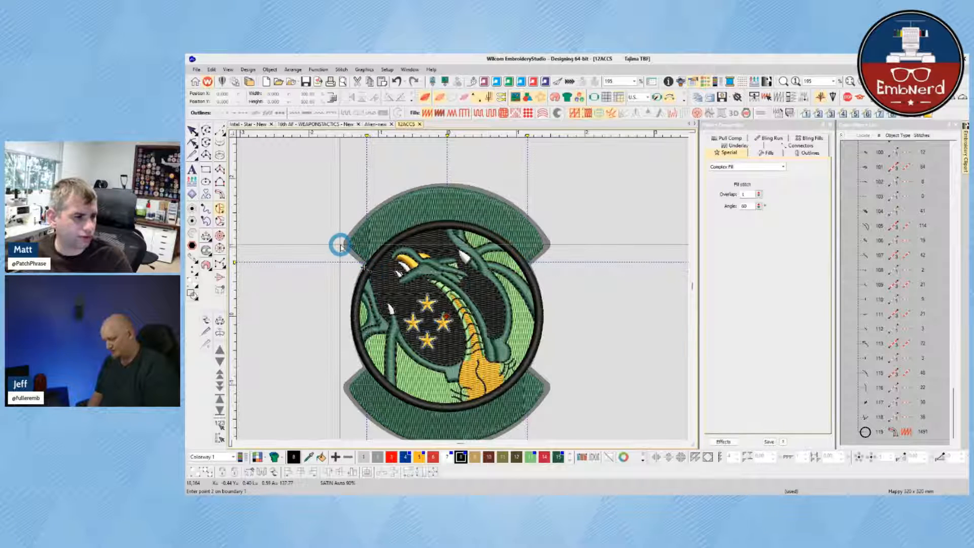
left_click(364, 217)
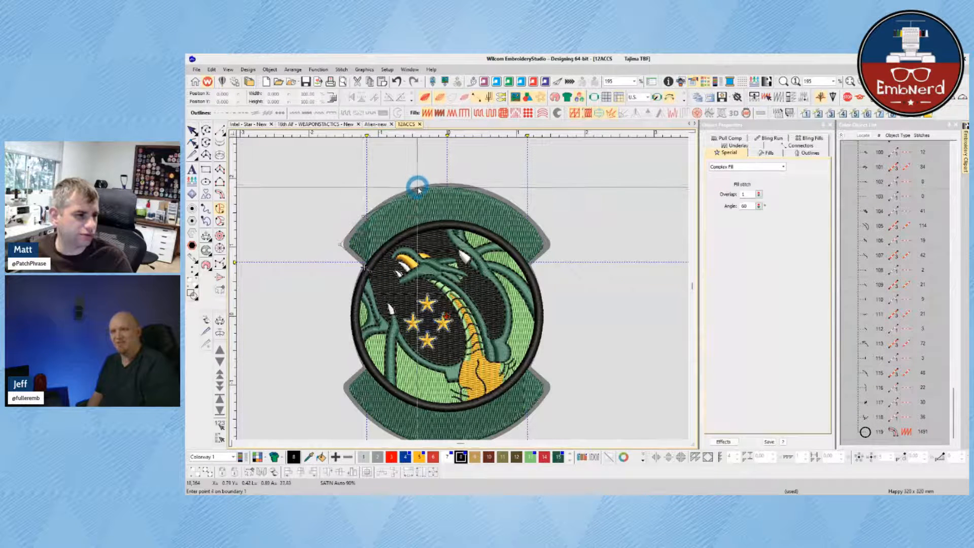
left_click(459, 184)
left_click(447, 266)
key("Return")
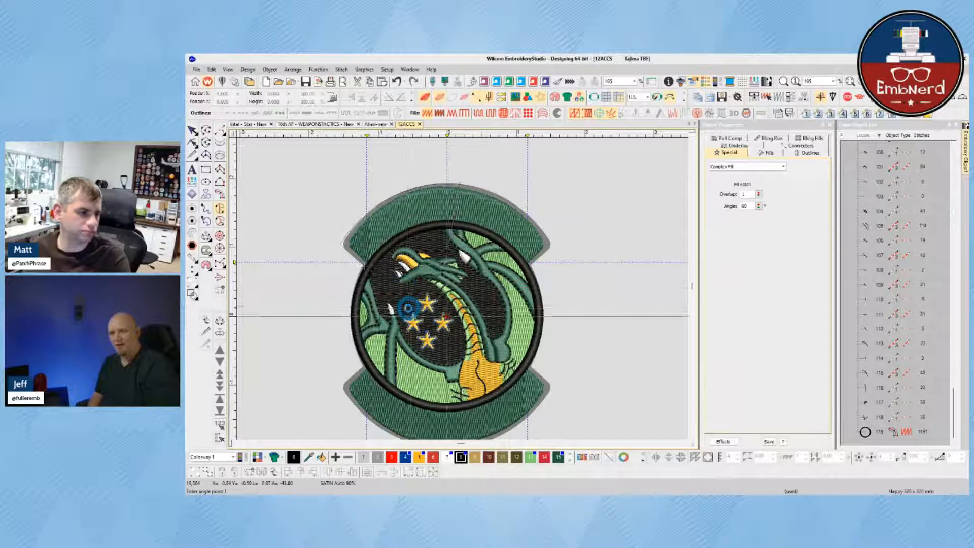
key("Return")
key("Return")
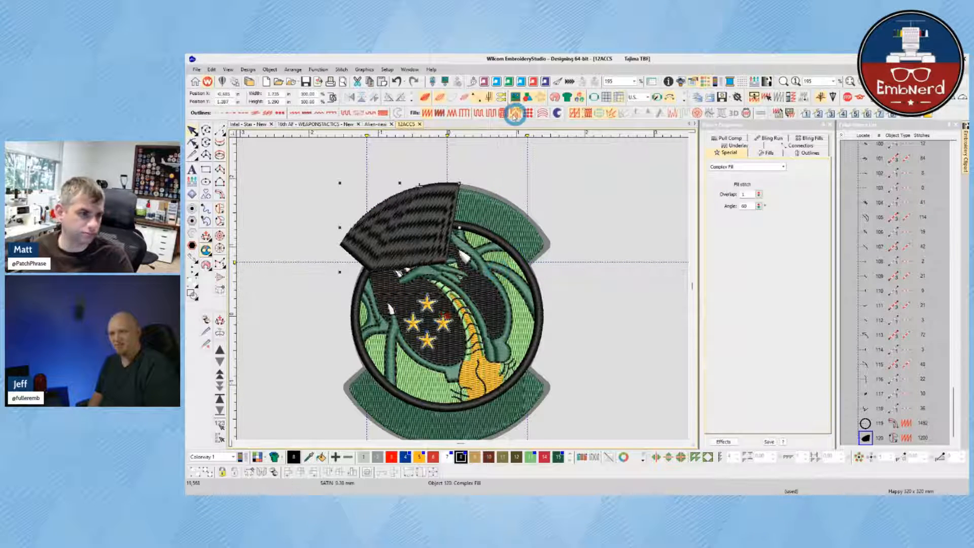
left_click(477, 113)
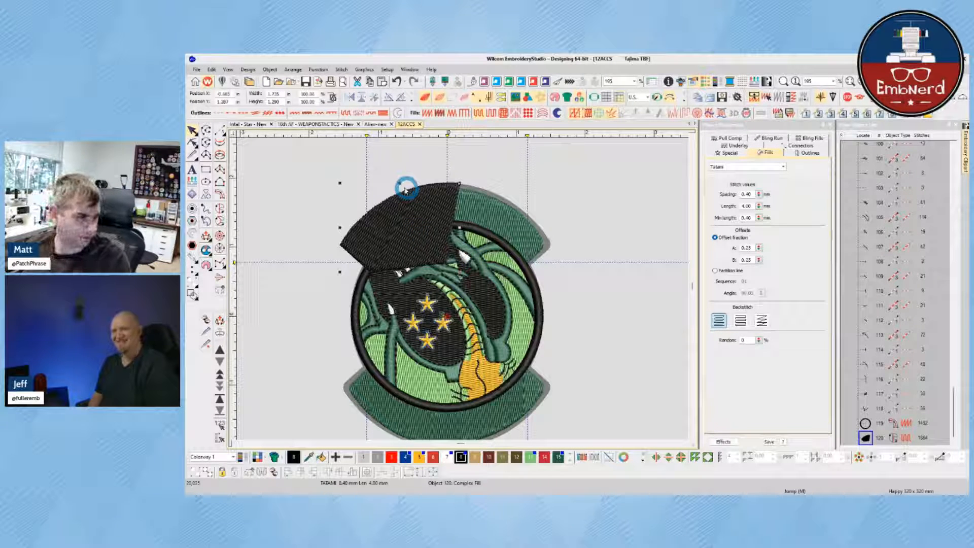
- Duplicate the black Tatami fill in place and recolor the copy white
key("space")
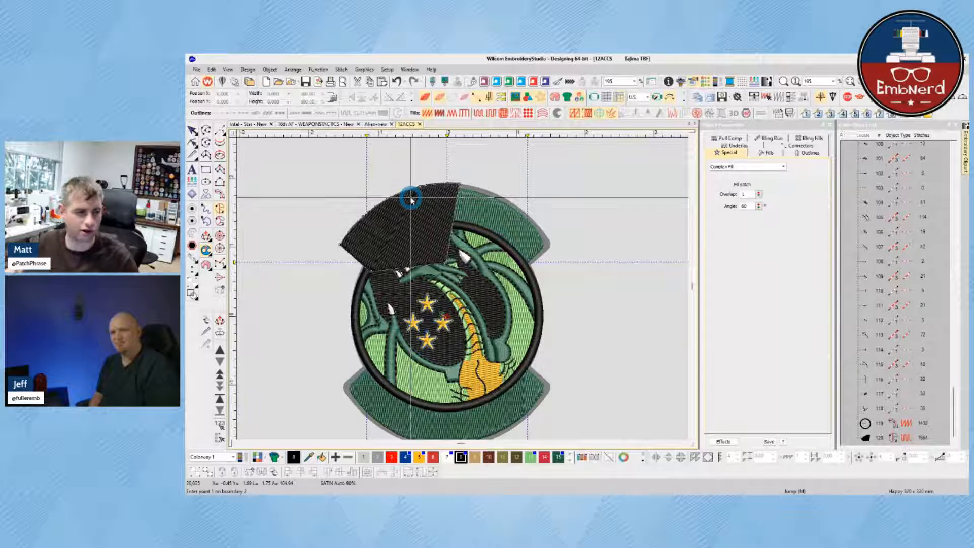
key("Escape")
left_click(405, 204)
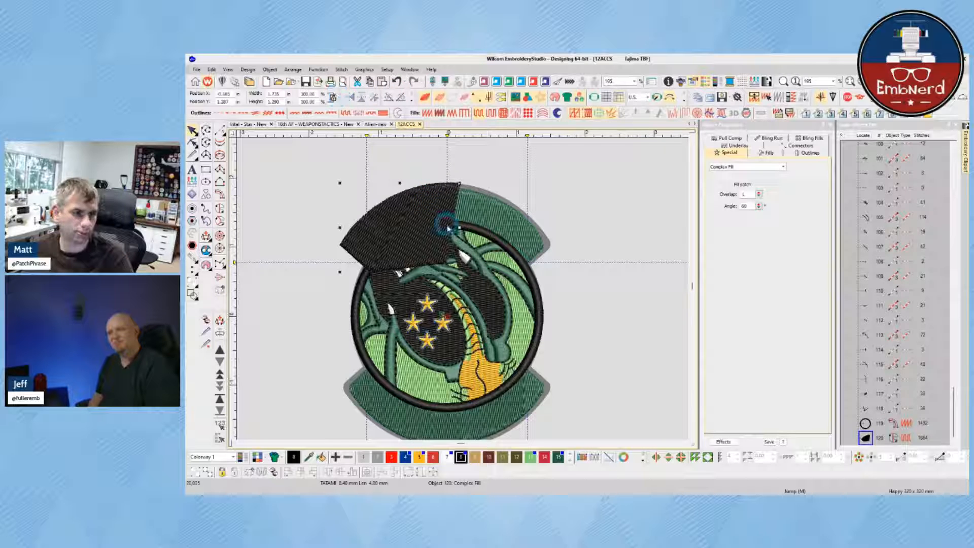
key("ctrl+d")
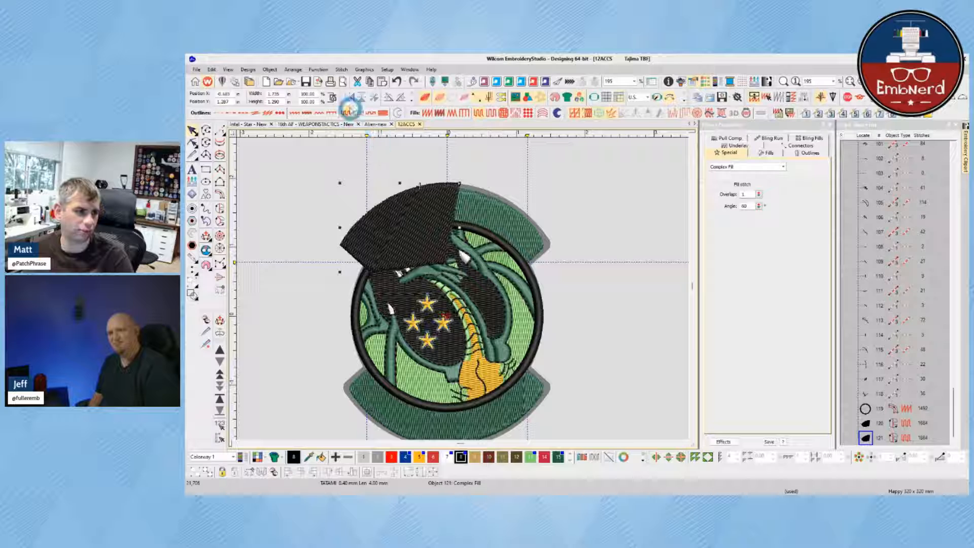
left_click(447, 457)
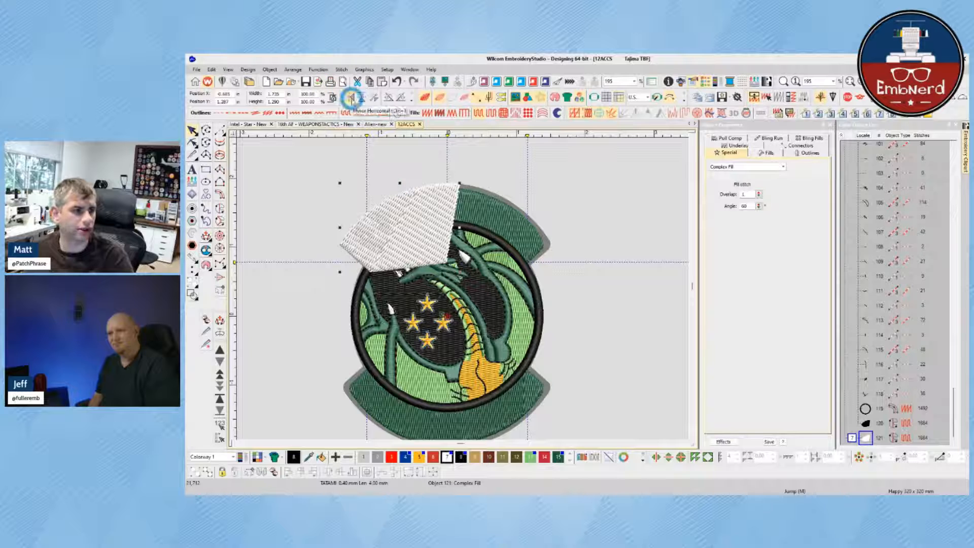
- Mirror the white copy horizontally and make its X position positive to place it over the banner's right half
left_click(352, 98)
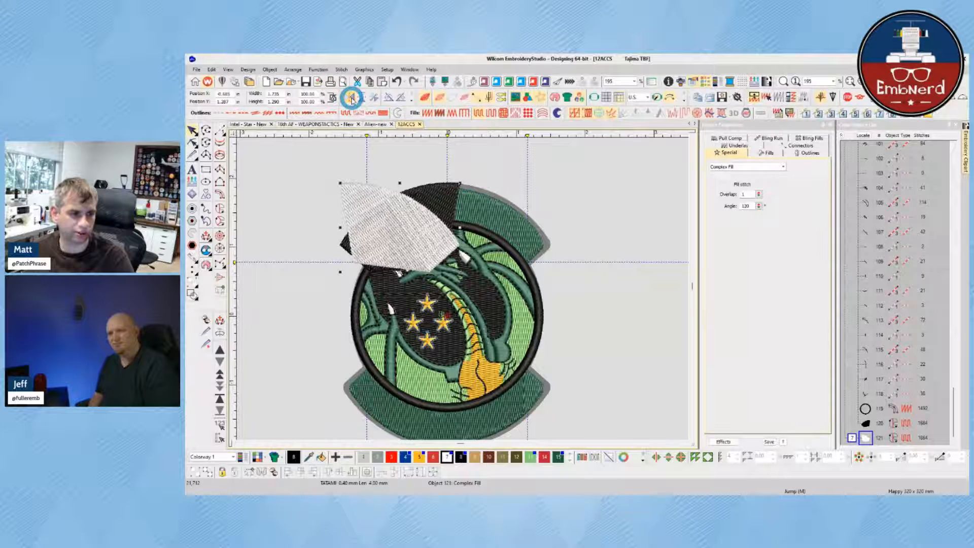
left_click(219, 94)
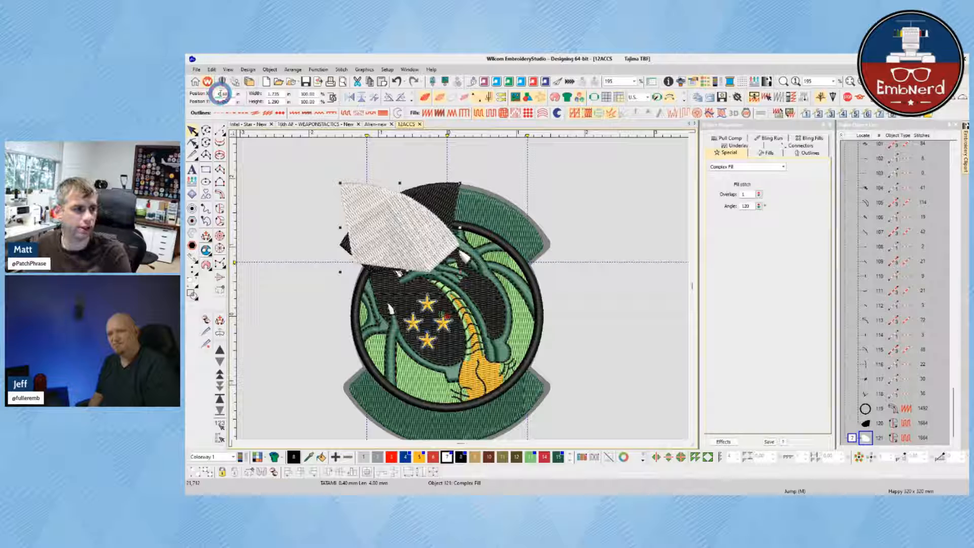
left_click(218, 94)
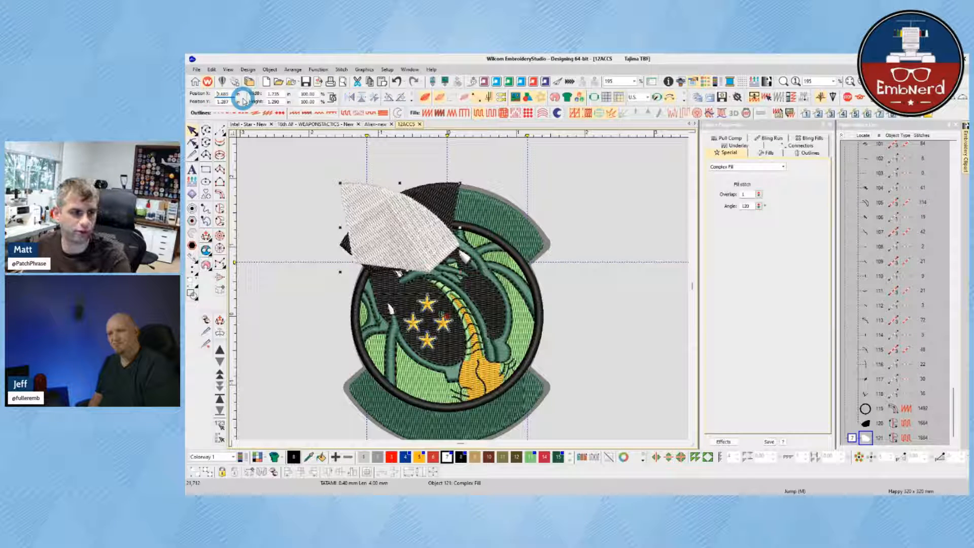
key("Return")
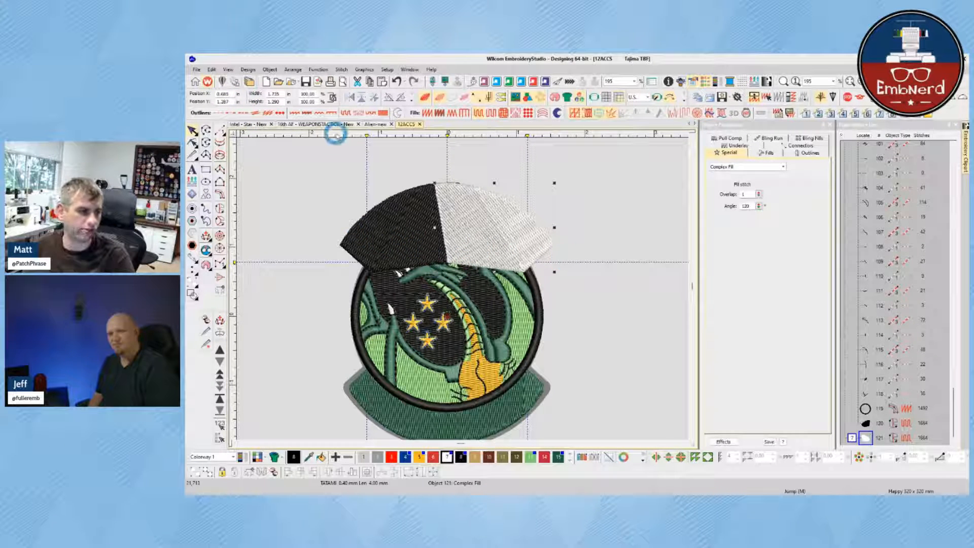
- Place vertical guides at the outer tips of the upper banner's black and white halves and check their positions
left_click(339, 135)
left_click_drag(339, 136, 341, 136)
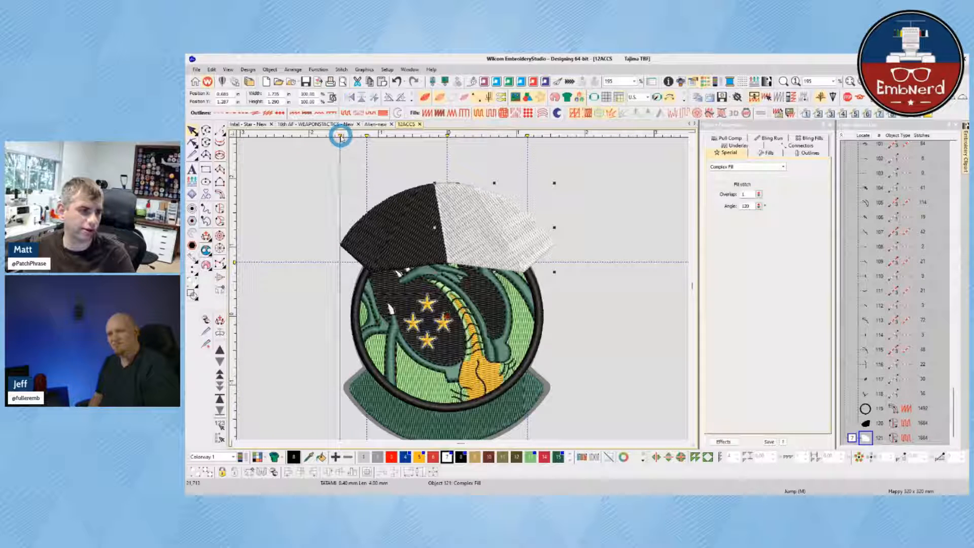
double_click(341, 136)
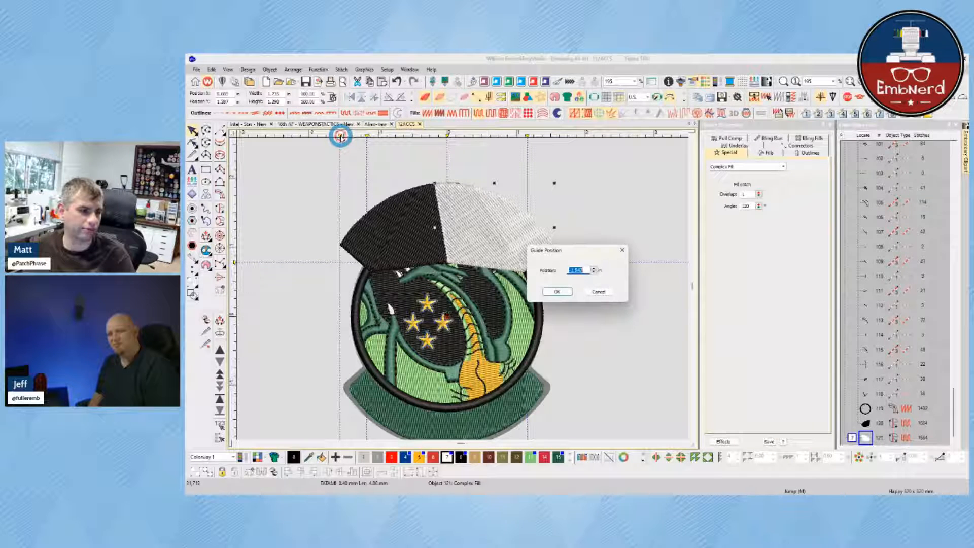
left_click(596, 293)
left_click_drag(415, 135, 554, 144)
double_click(554, 136)
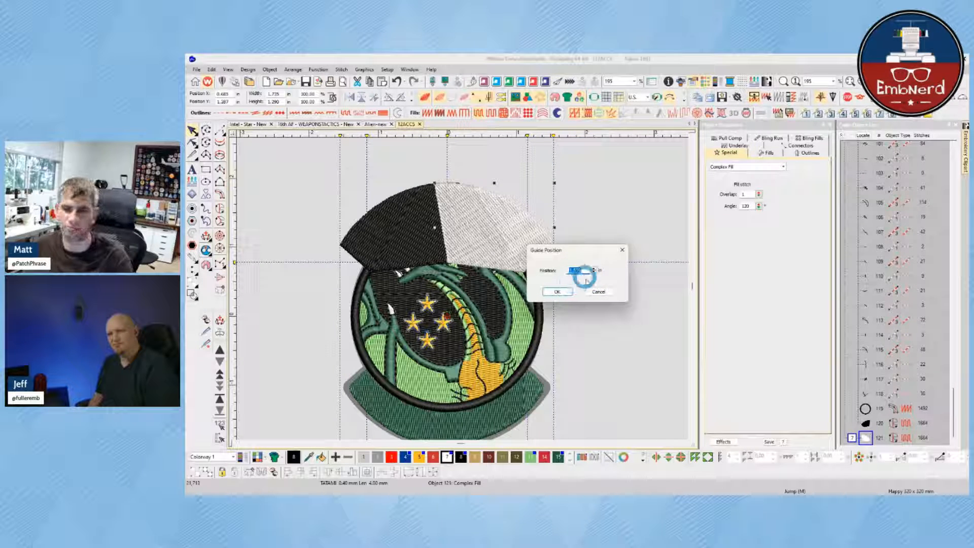
left_click(622, 250)
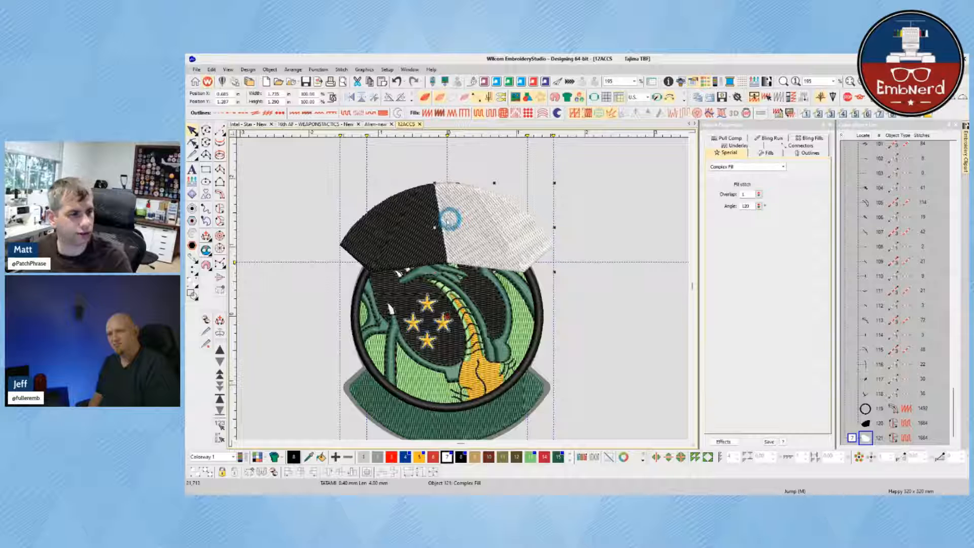
- Select the black and white banner halves together and weld them into one Complex Fill
scroll(447, 186, "up", 3)
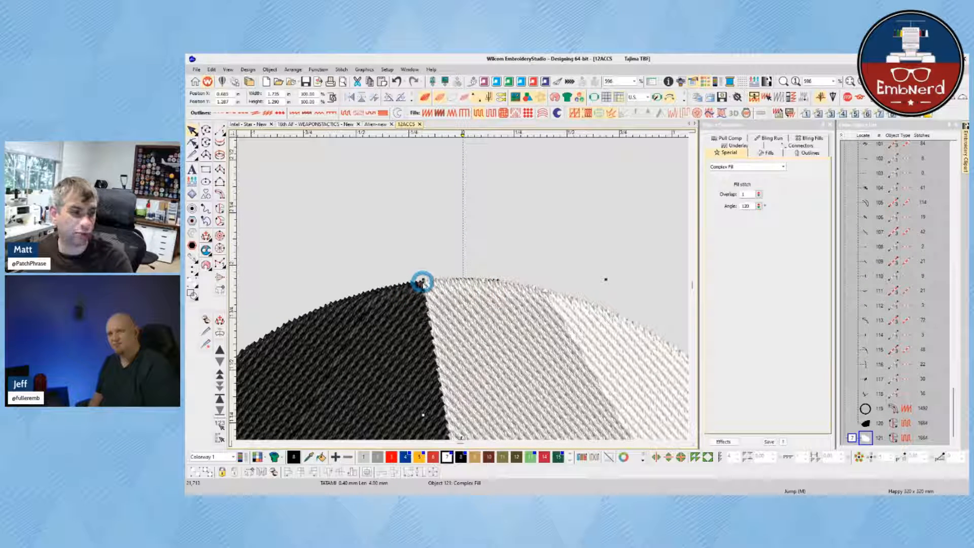
key("t")
key("t")
left_click(412, 305)
scroll(460, 285, "down", 3)
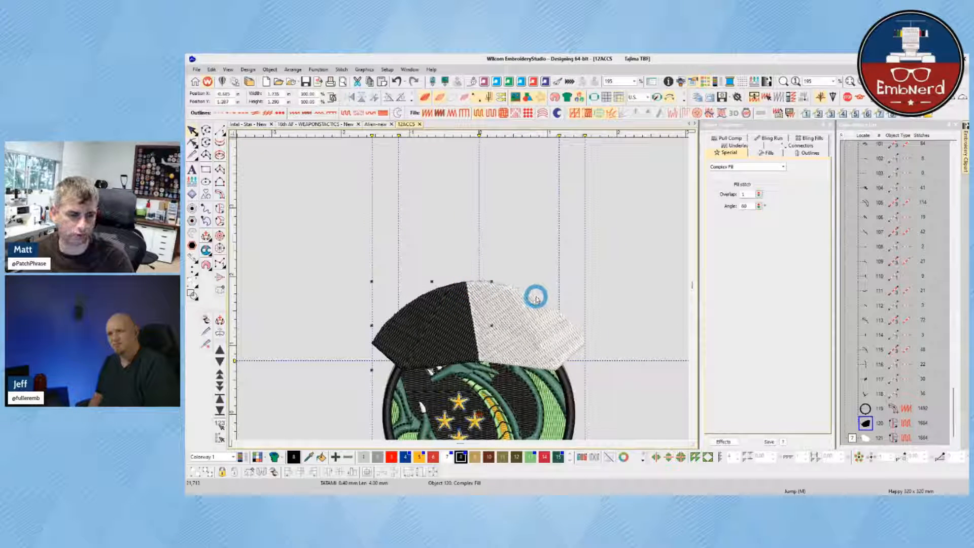
left_click(536, 298, "ctrl")
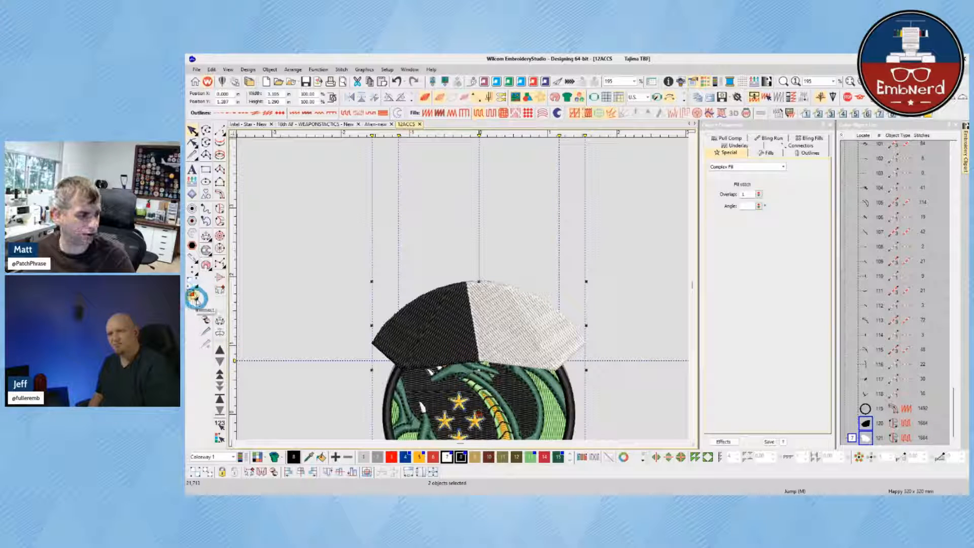
left_click(196, 298)
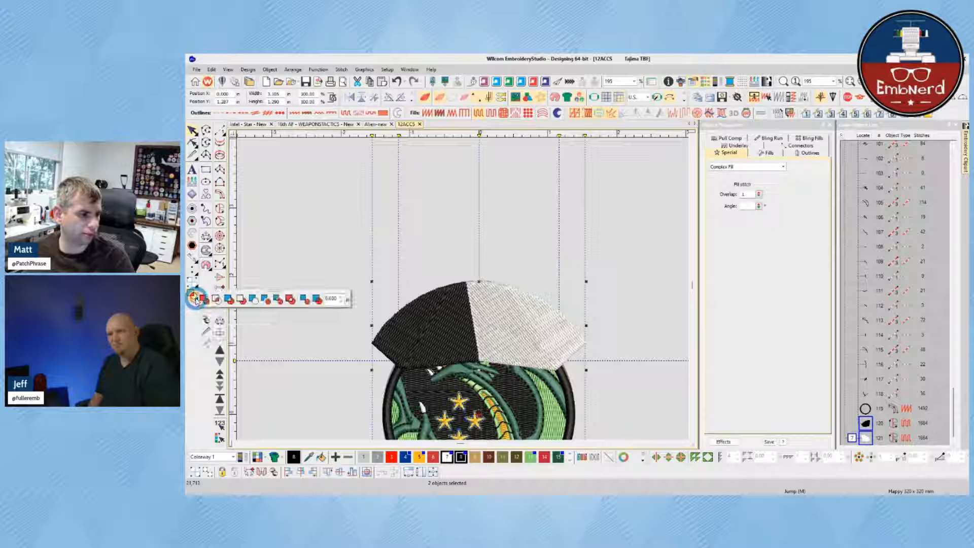
left_click(204, 300)
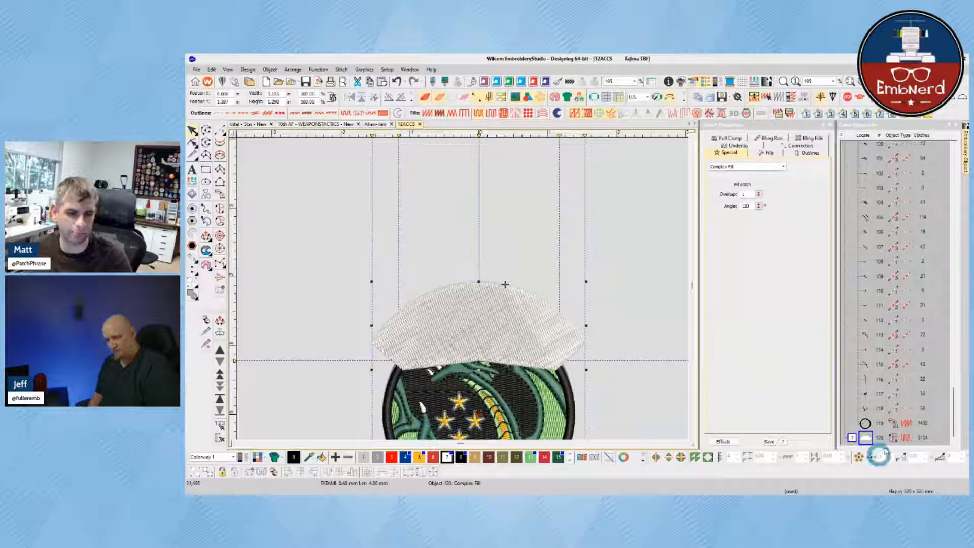
- Try to move the merged banner fill to the start of the stitching sequence in black beneath the design
left_click(220, 397)
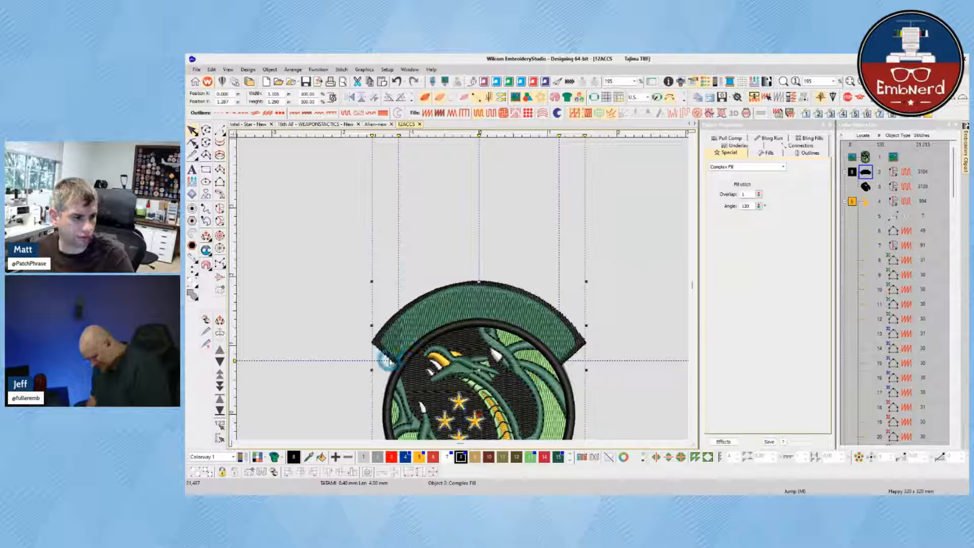
scroll(394, 361, "down", 1)
scroll(463, 287, "up", 1)
scroll(487, 258, "up", 1)
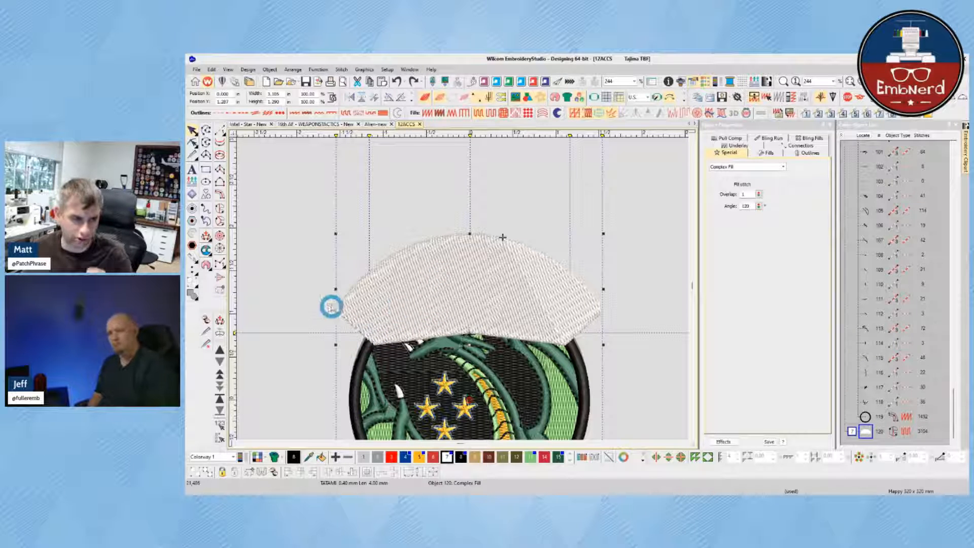
- Convert the merged upper banner fill into a Run outline
left_click(217, 113)
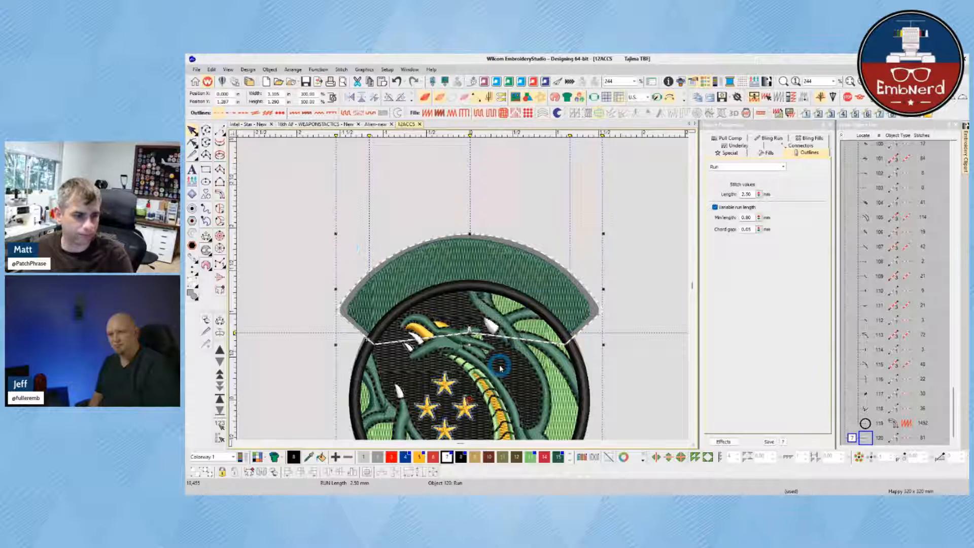
scroll(338, 315, "up", 2)
scroll(479, 287, "down", 2)
scroll(479, 288, "up", 1)
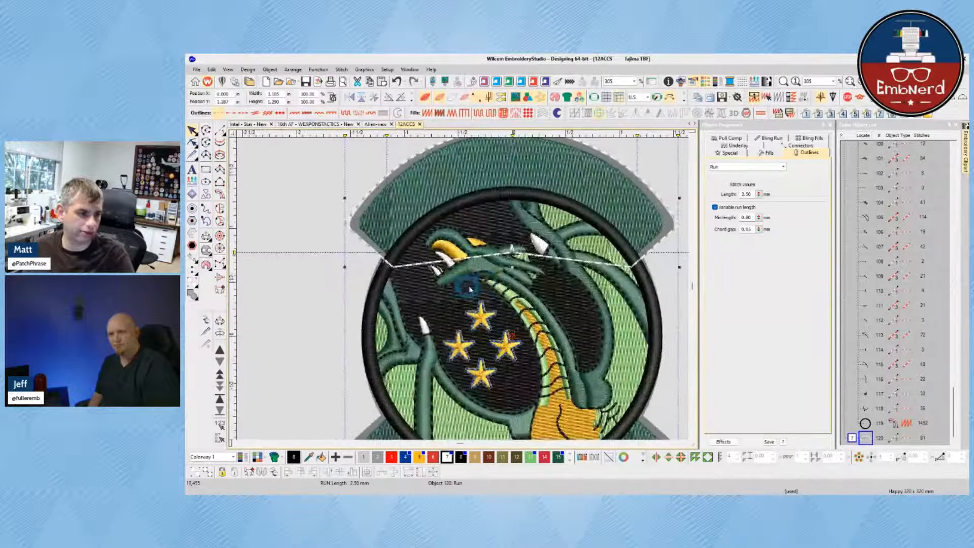
scroll(455, 263, "up", 1)
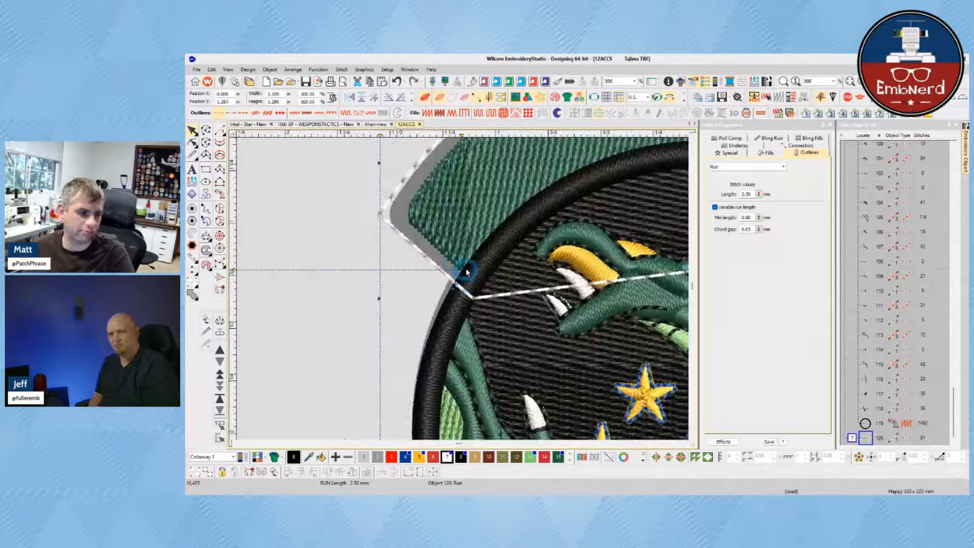
- Switch the measurement units to Metric and set the black circle border's column width to 1.5 mm
left_click(479, 268)
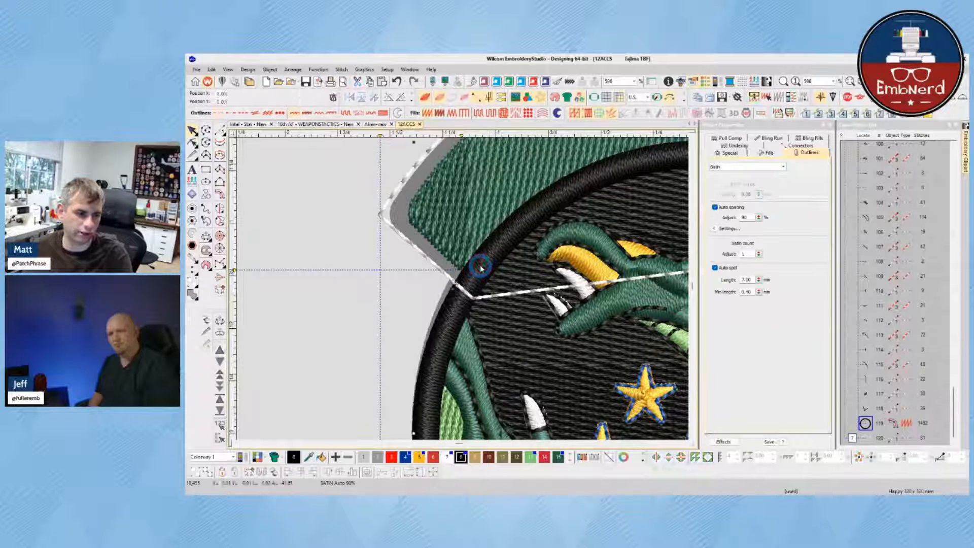
left_click(737, 210)
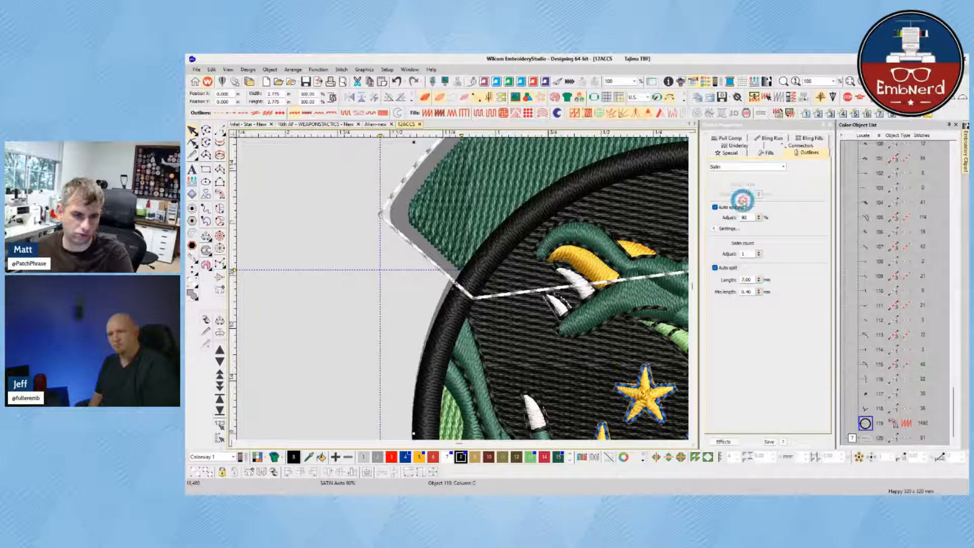
left_click(729, 153)
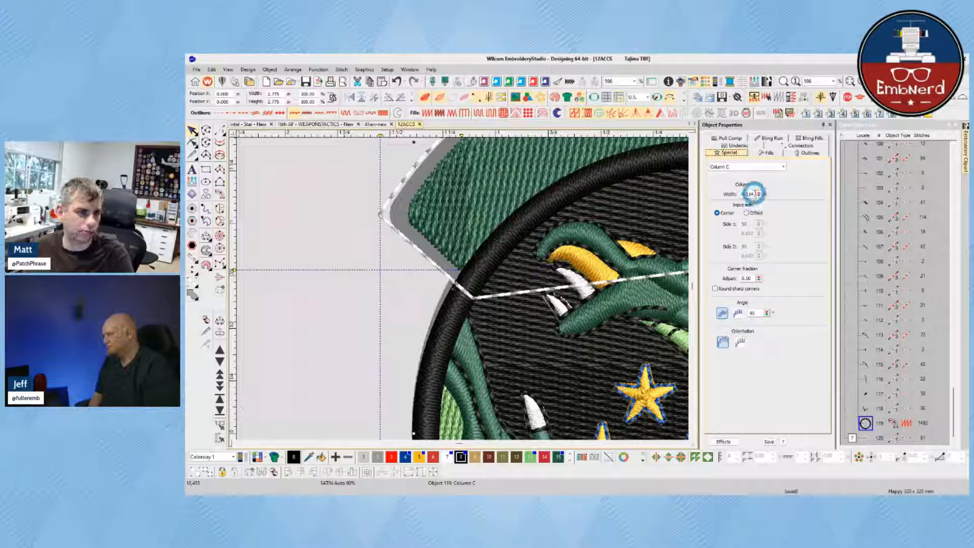
left_click(647, 97)
left_click(640, 105)
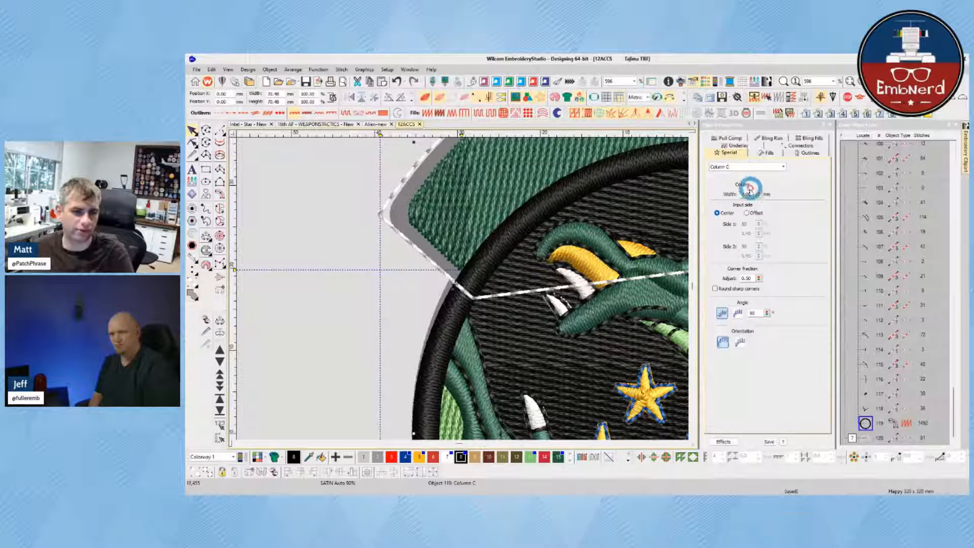
double_click(746, 195)
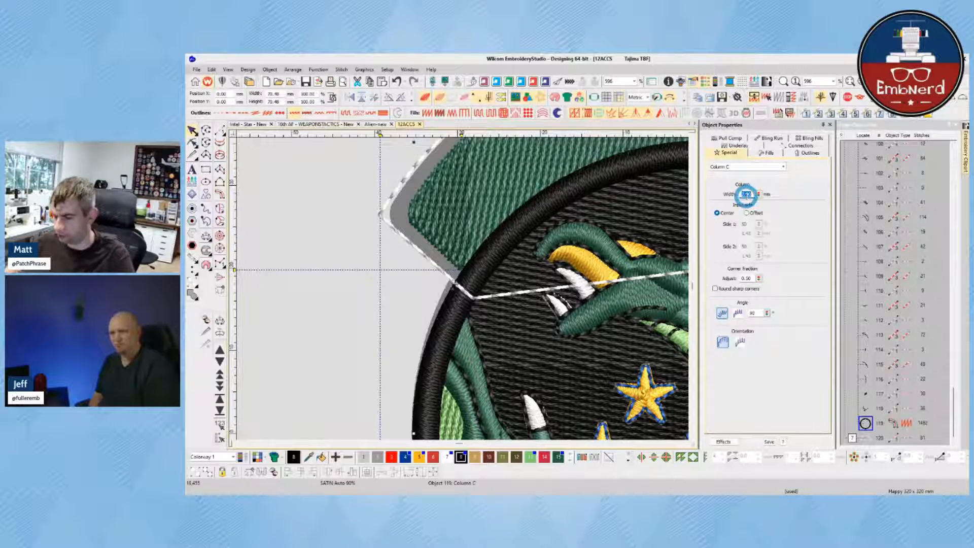
type("3.5")
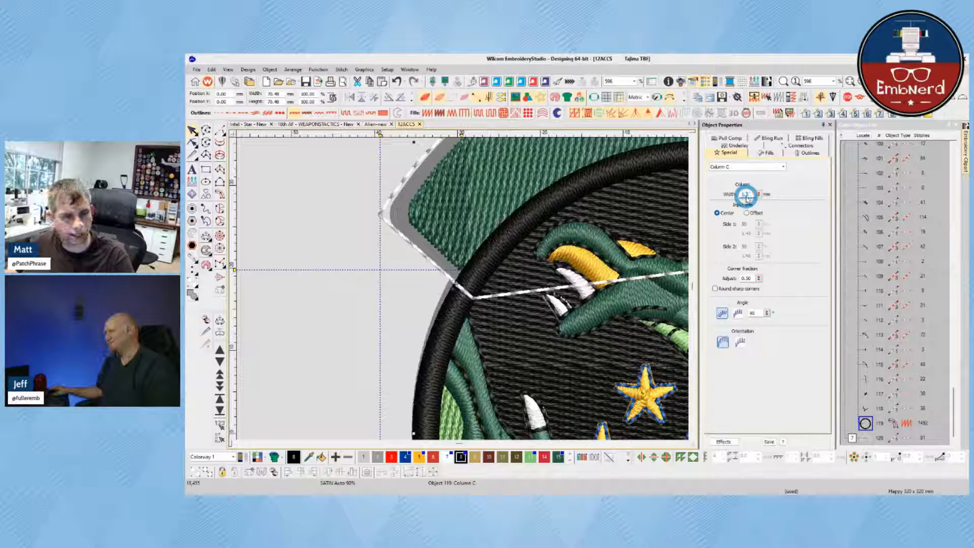
key("Return")
scroll(575, 307, "down", 4)
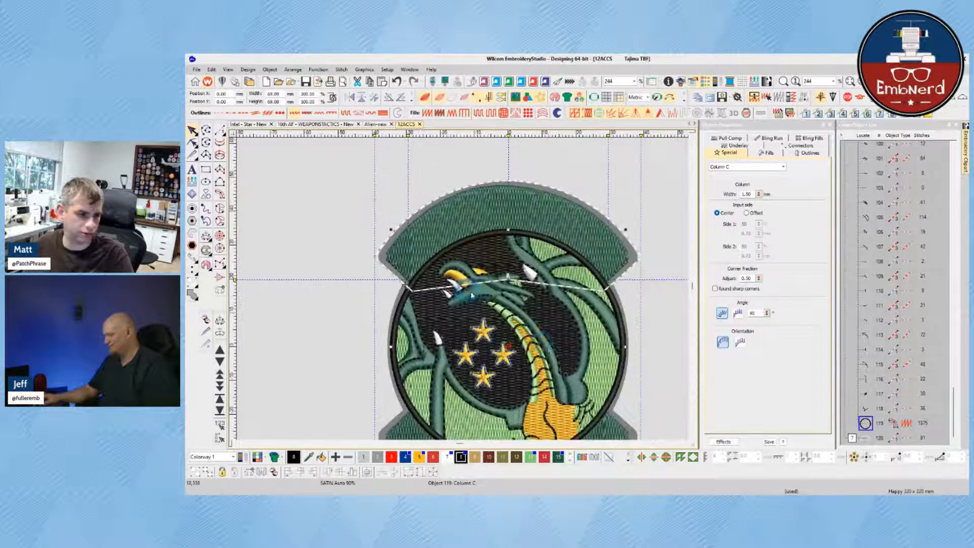
scroll(553, 341, "down", 1)
scroll(462, 291, "up", 2)
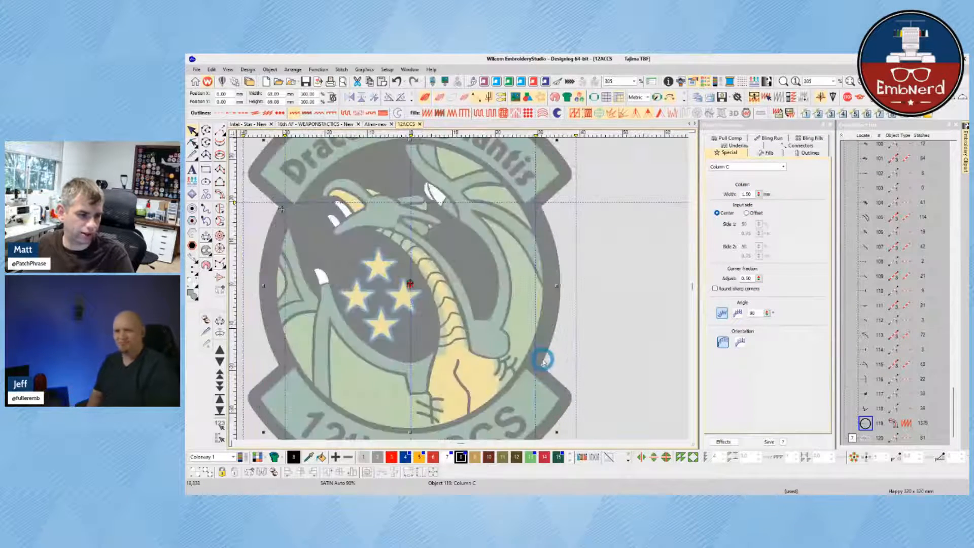
- Cut the banner's run outline with the Knife just inside the circle border near both lower corners
scroll(357, 208, "up", 1)
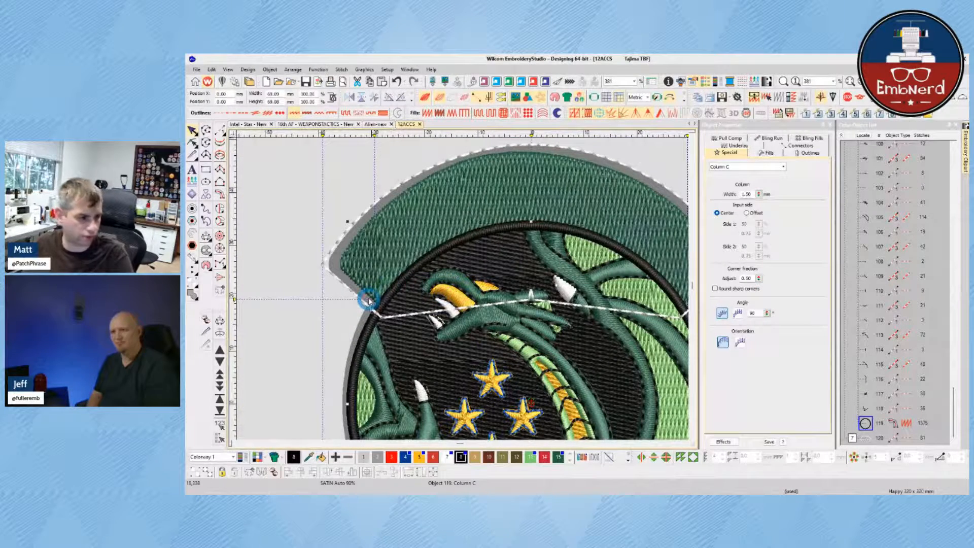
left_click(367, 311)
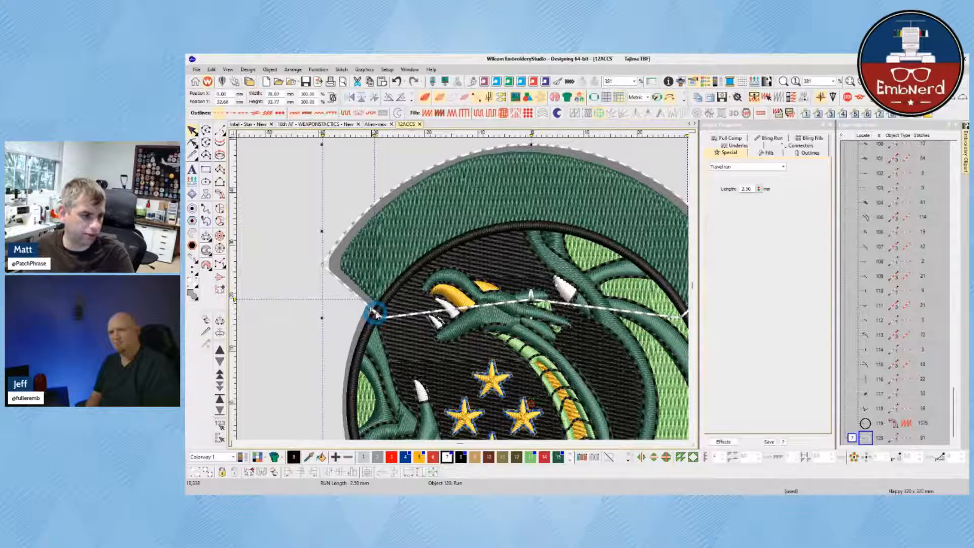
scroll(369, 310, "up", 3)
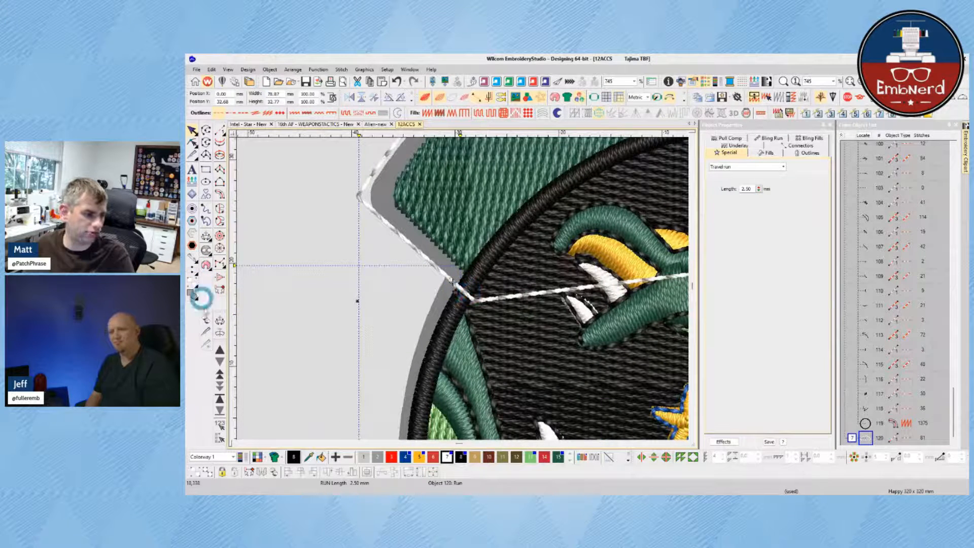
left_click(206, 331)
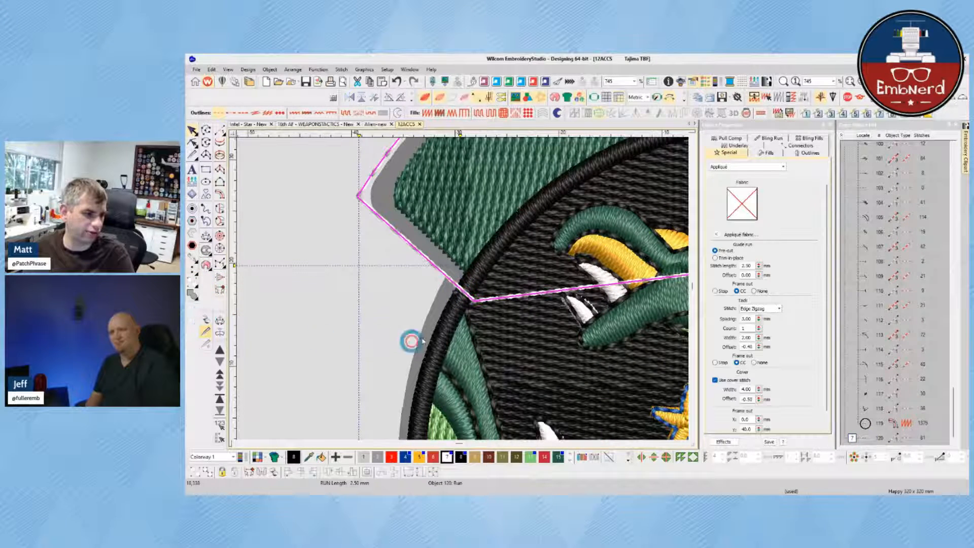
left_click(472, 282)
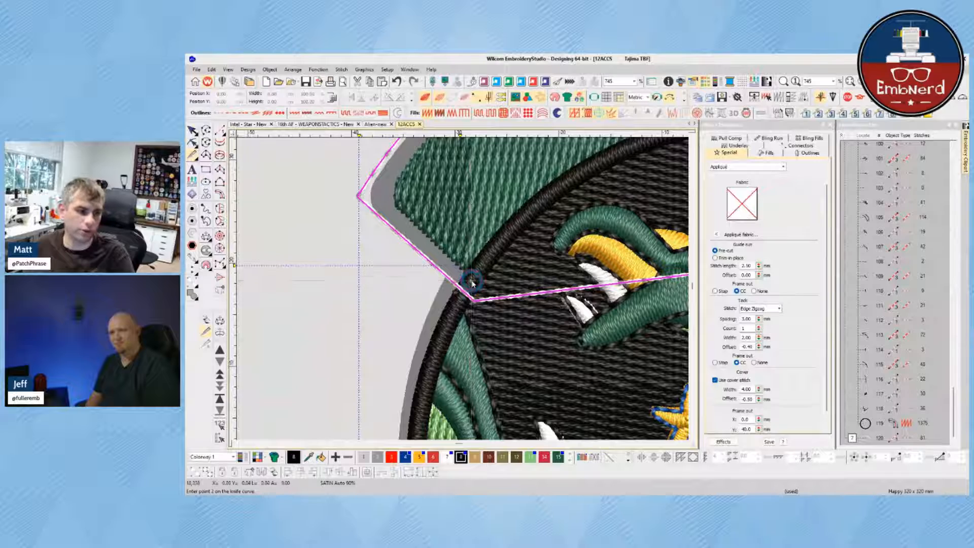
left_click(456, 321)
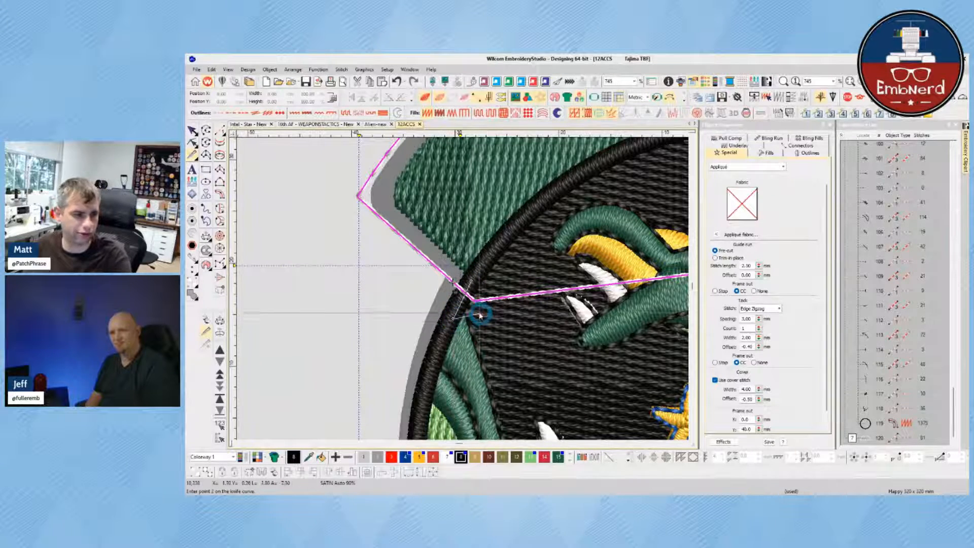
scroll(464, 285, "down", 5)
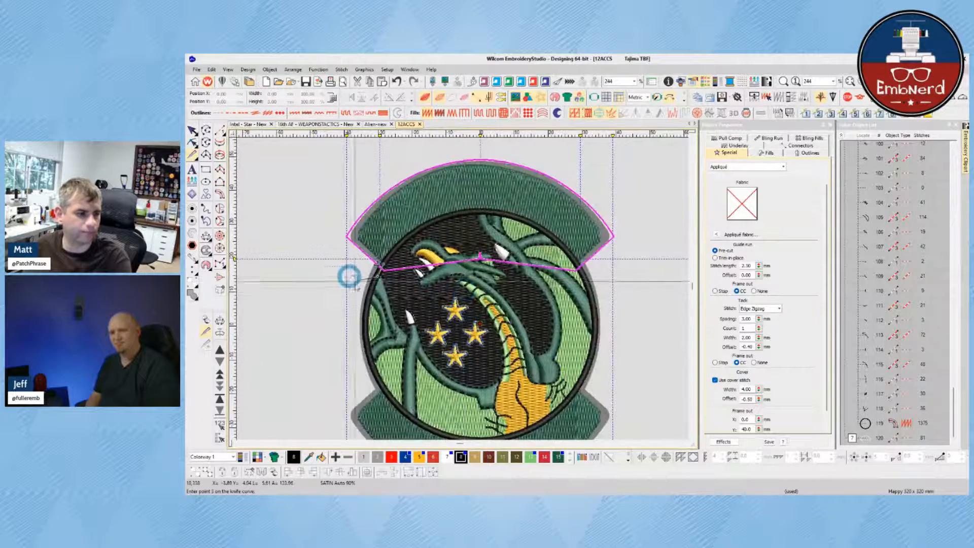
left_click(584, 284)
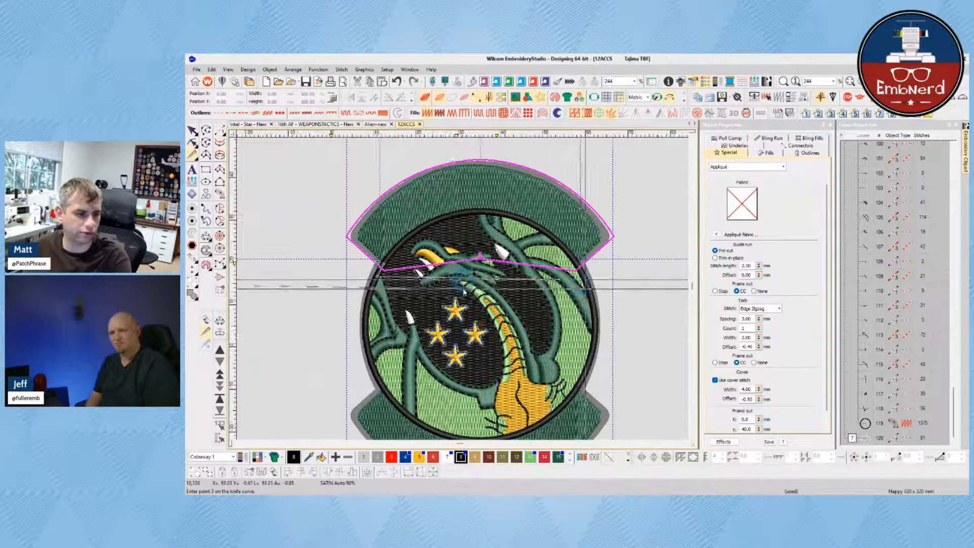
scroll(584, 284, "up", 5)
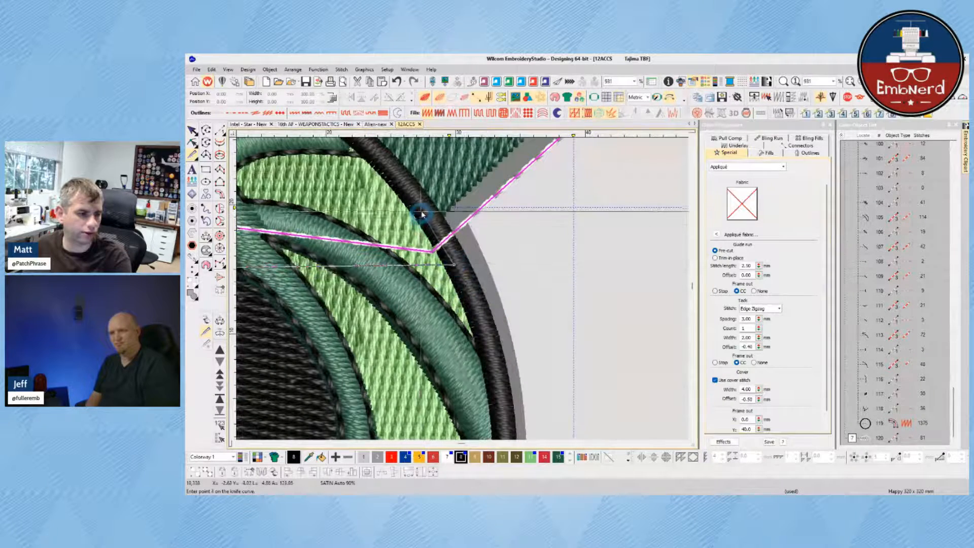
key("Return")
key("Escape")
- Delete the cut-off outline segment that crosses the dragon's head inside the circle
scroll(326, 250, "down", 4)
scroll(367, 270, "down", 2)
scroll(463, 290, "up", 2)
left_click(472, 287)
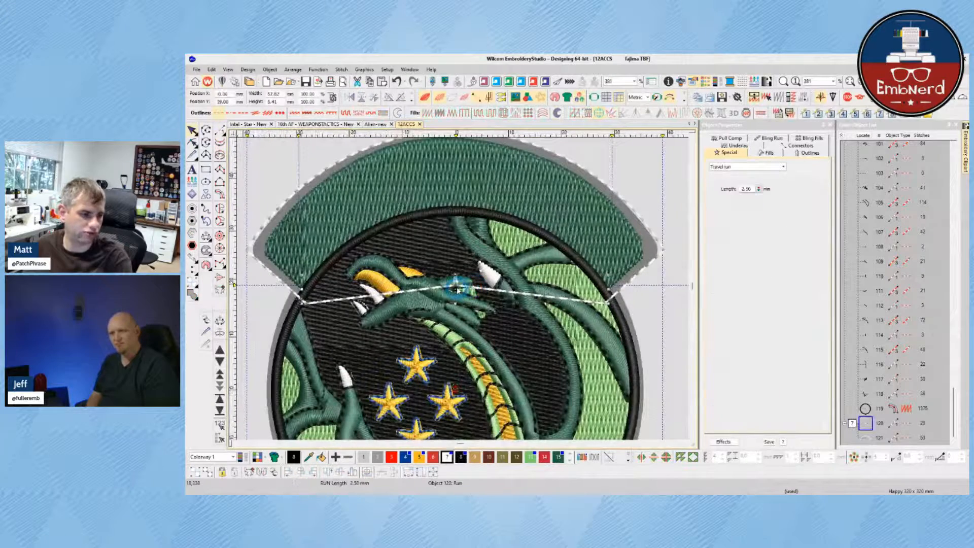
key("Delete")
- Convert the remaining open run outline around the upper banner into a satin column border
scroll(459, 290, "down", 2)
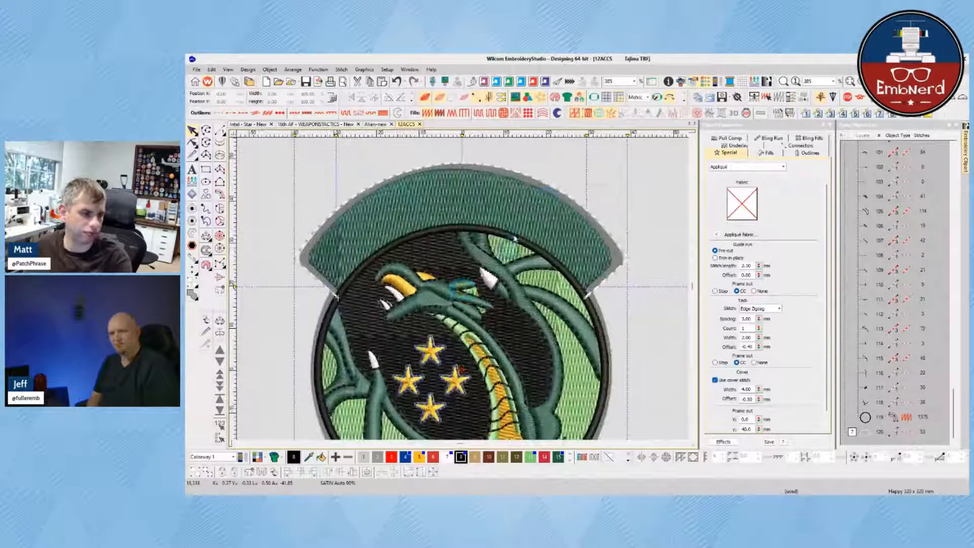
left_click(552, 190)
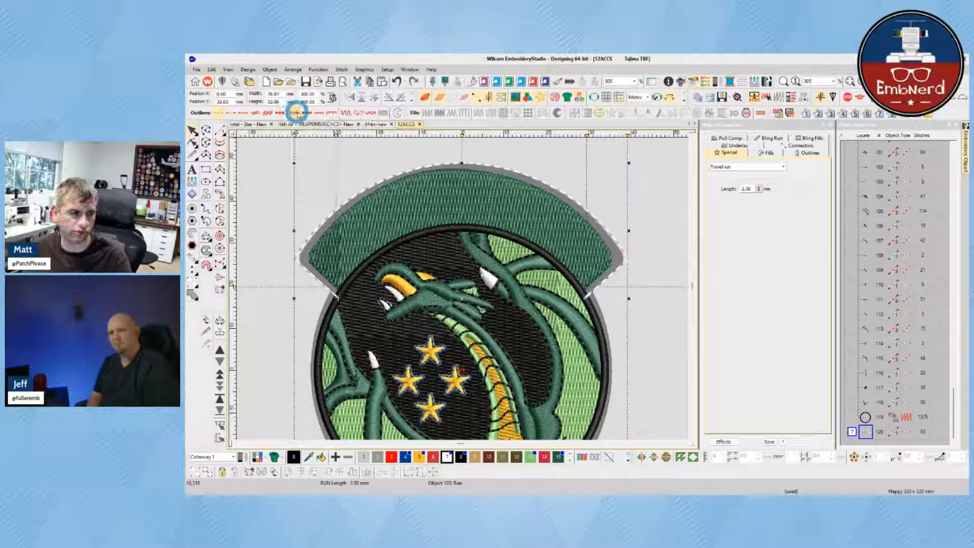
left_click(295, 116)
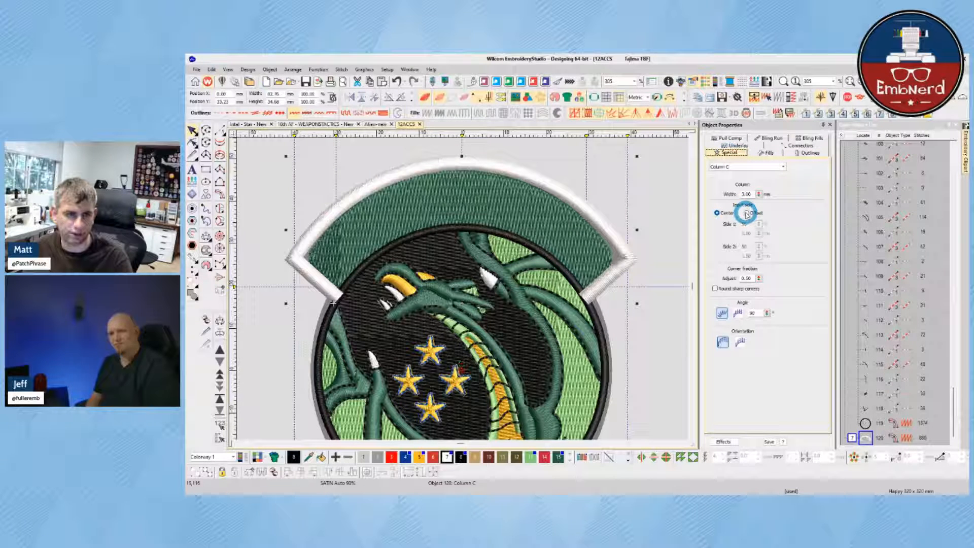
- Switch the upper banner border's input side to Offset and try Side 2 at 10% and 100%
left_click(747, 214)
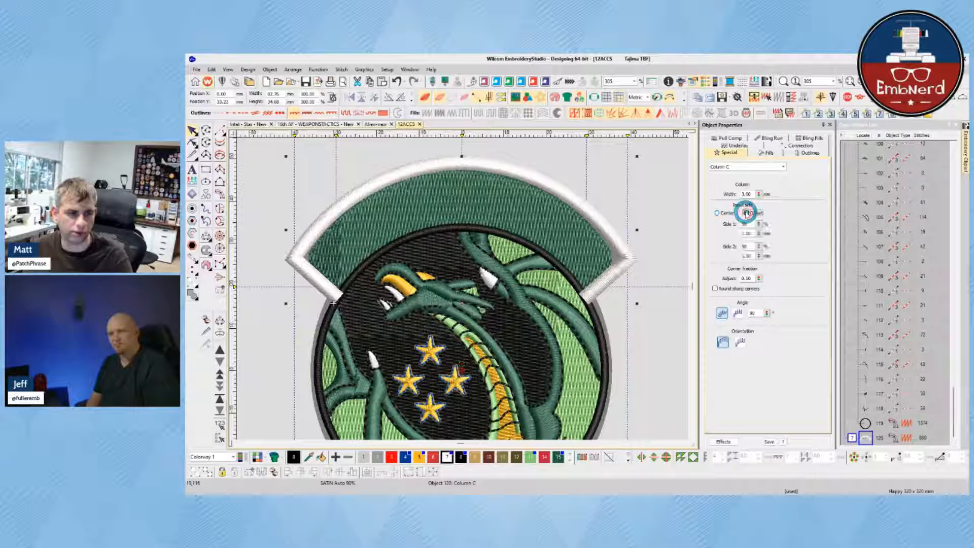
left_click_drag(749, 246, 743, 243)
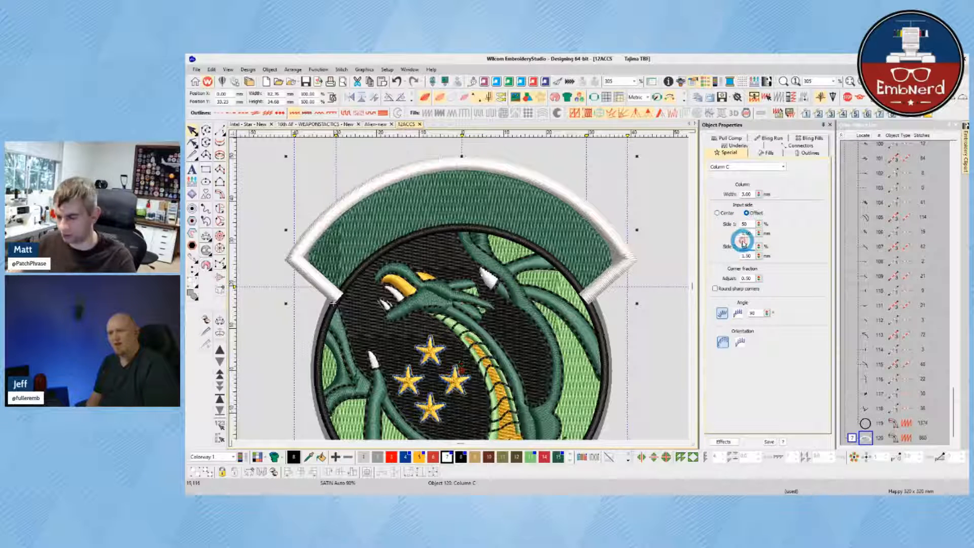
type("10")
key("Return")
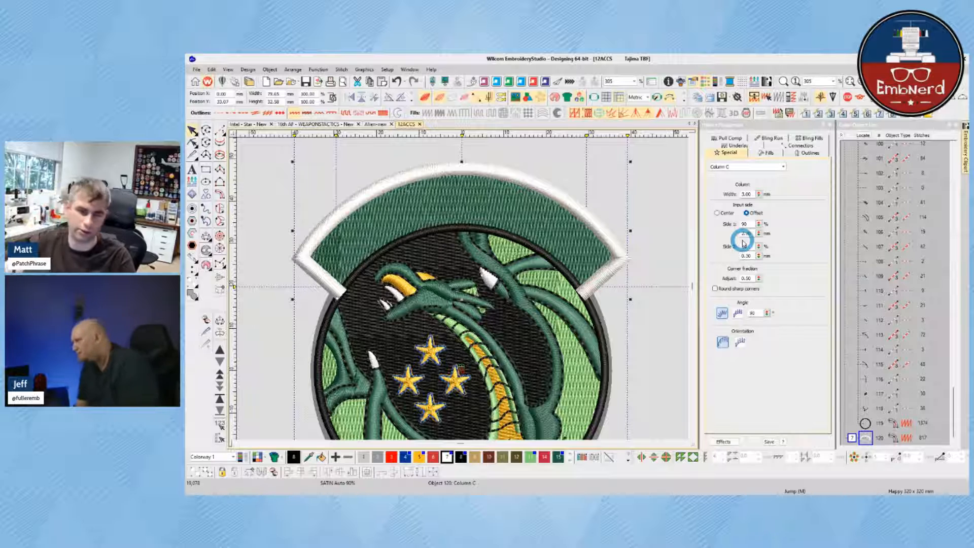
left_click(753, 247)
double_click(754, 247)
type("100")
key("Return")
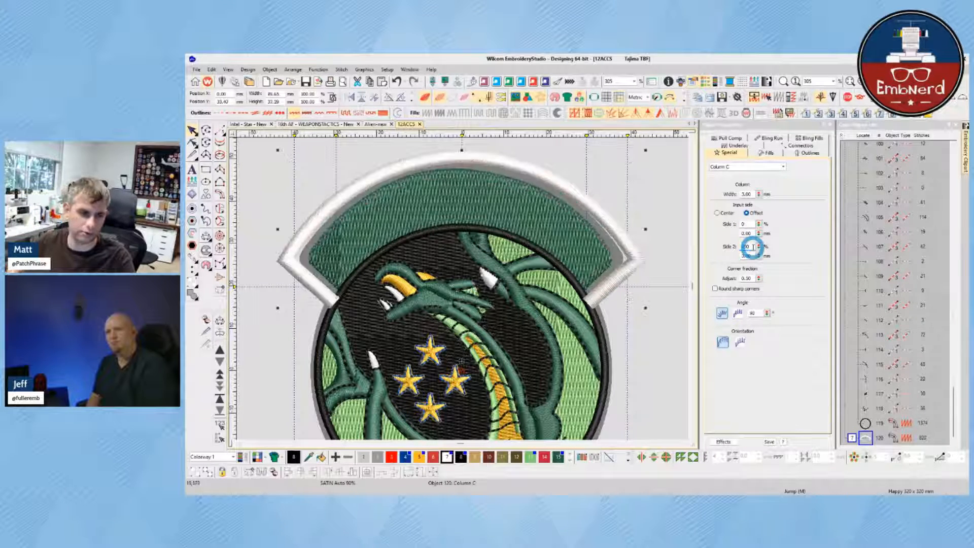
- Set the upper banner border's Side 1 offset to 100% and Side 2 to 0%
left_click(752, 227)
double_click(752, 225)
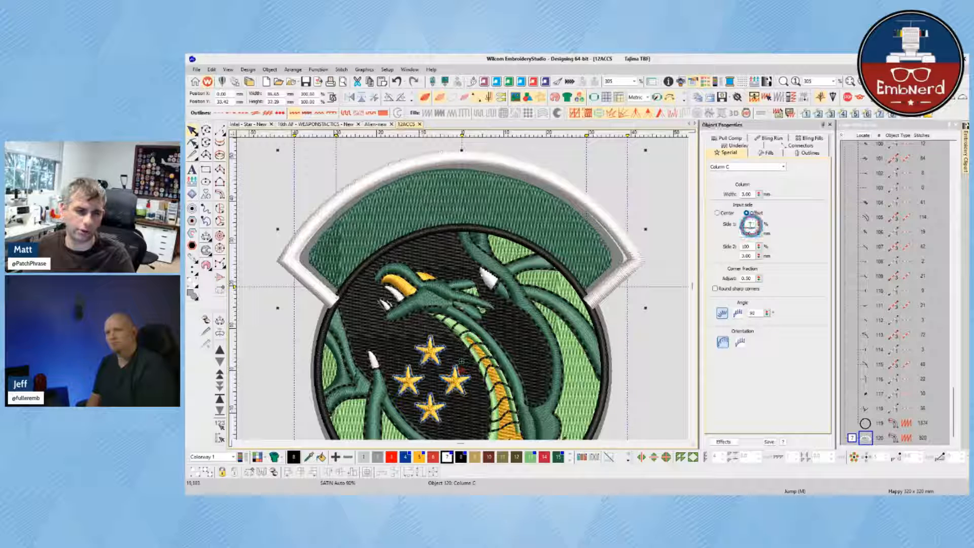
type("100")
key("Return")
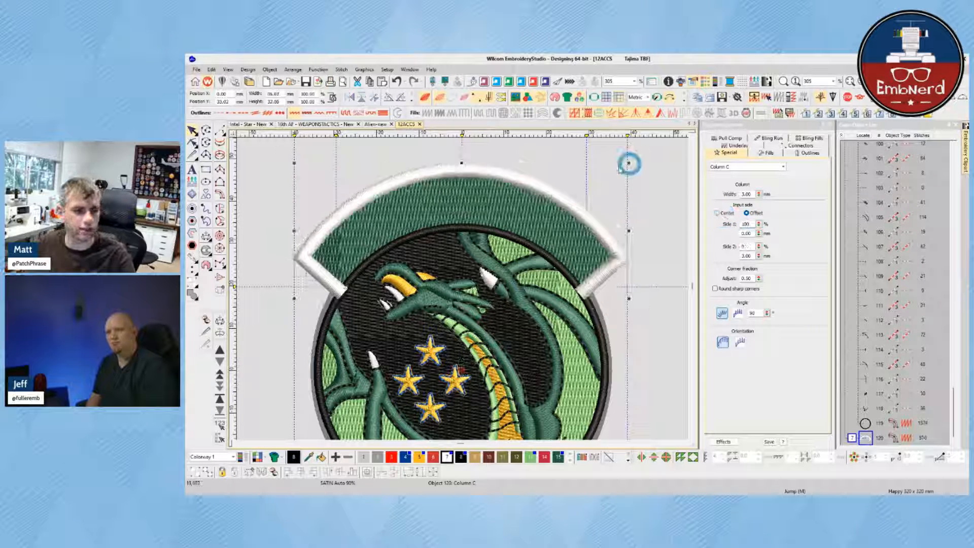
- Compare the upper banner border with the background artwork and set its column width to 2.5 mm
key("t")
scroll(635, 273, "up", 4)
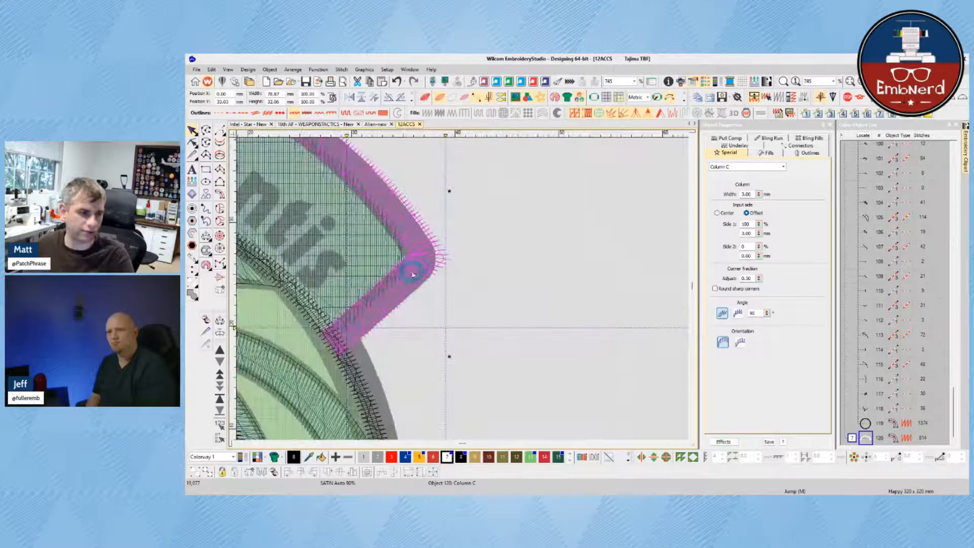
scroll(354, 332, "down", 4)
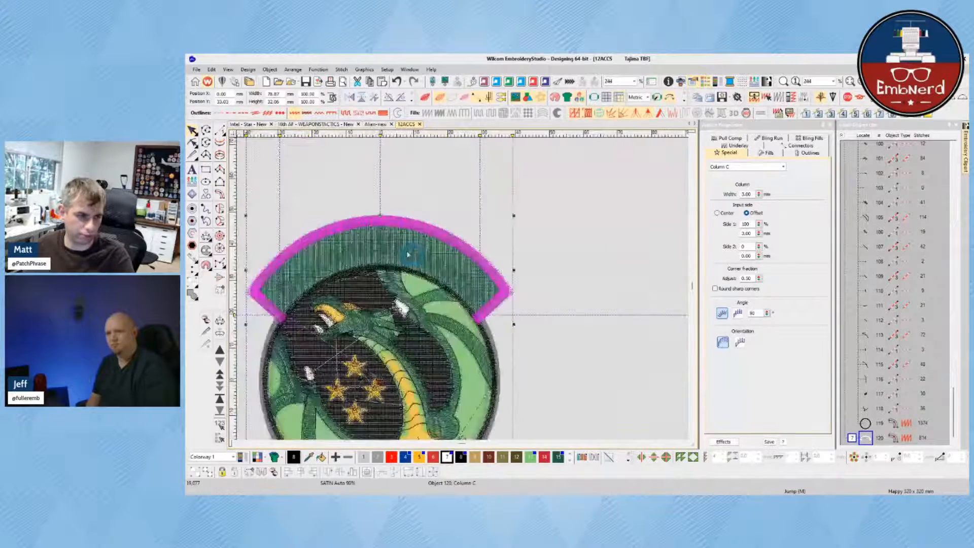
key("t")
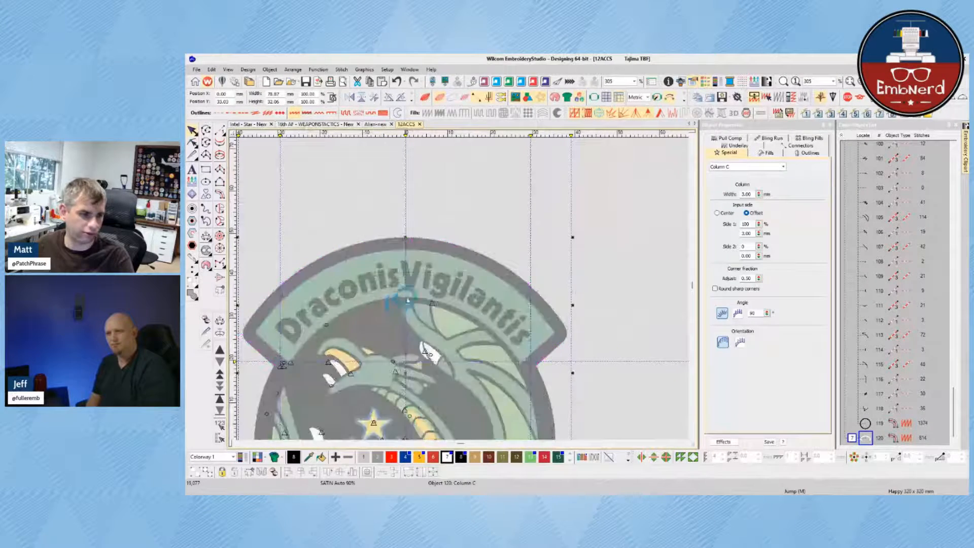
double_click(745, 194)
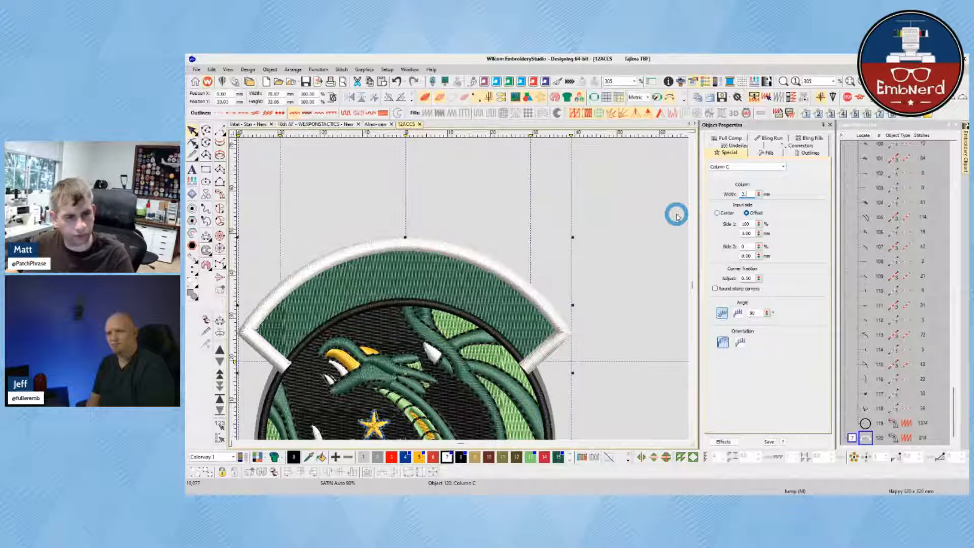
key("Return")
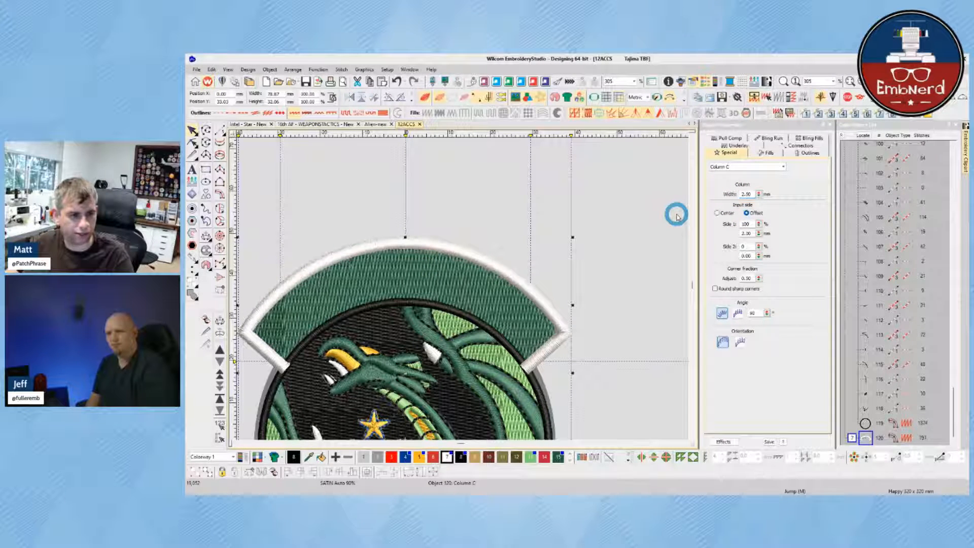
- Reshape the border's right corner by adding points on both sides of the tip and moving the tip slightly inward to blunt it
scroll(521, 308, "down", 1)
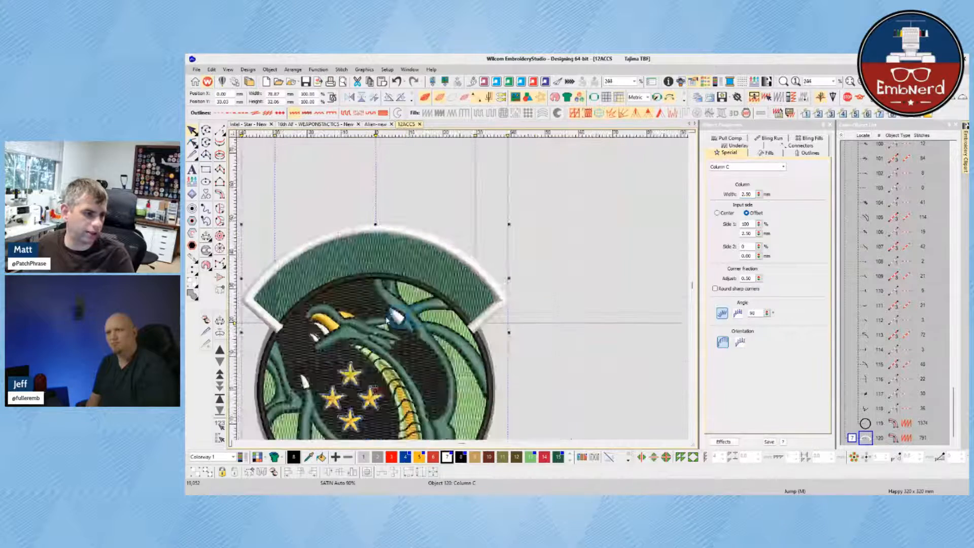
scroll(353, 317, "up", 2)
scroll(464, 292, "down", 1)
scroll(463, 291, "up", 1)
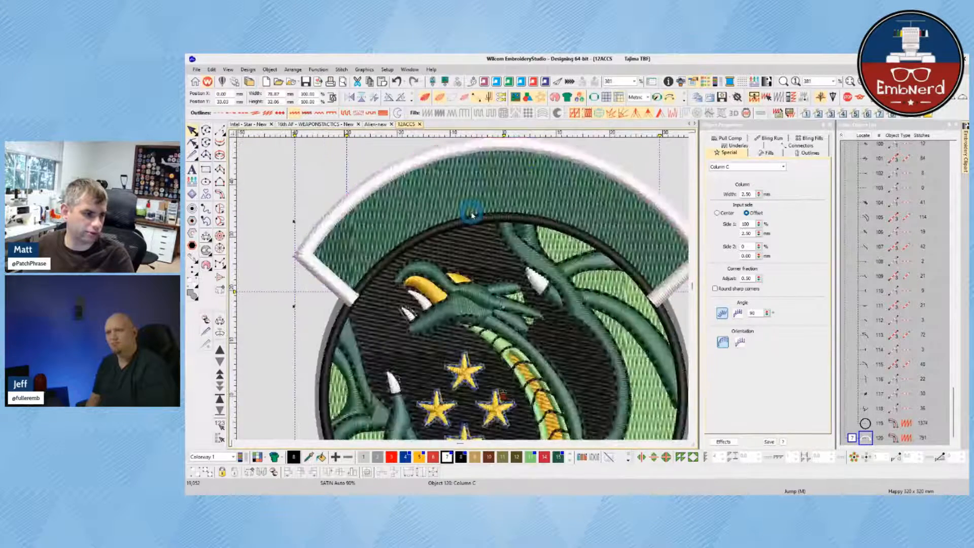
scroll(464, 291, "down", 1)
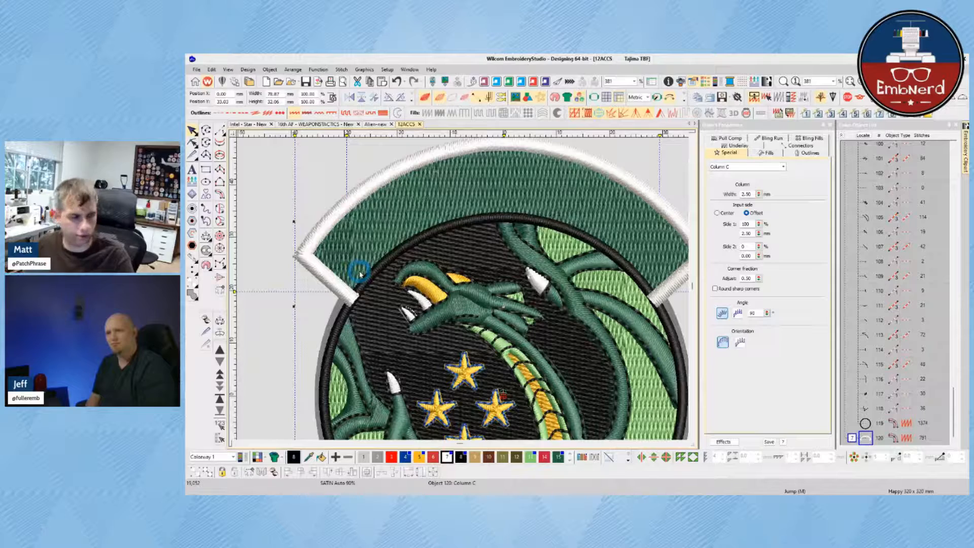
scroll(464, 292, "up", 1)
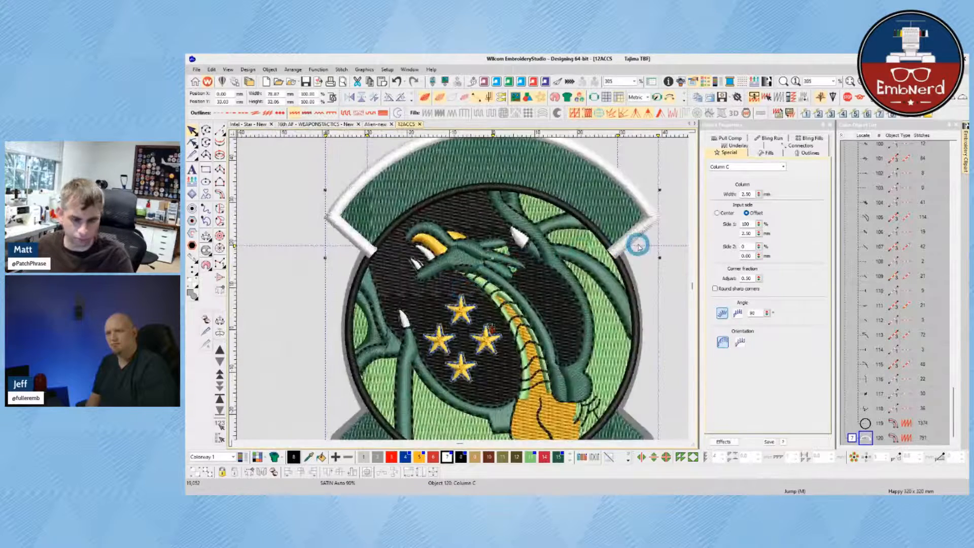
key("h")
scroll(639, 229, "up", 5)
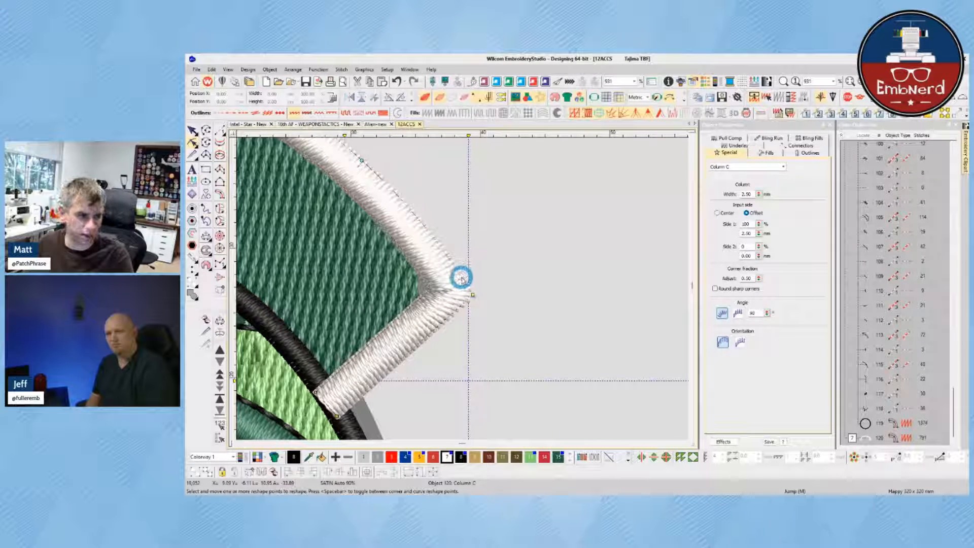
left_click(461, 304)
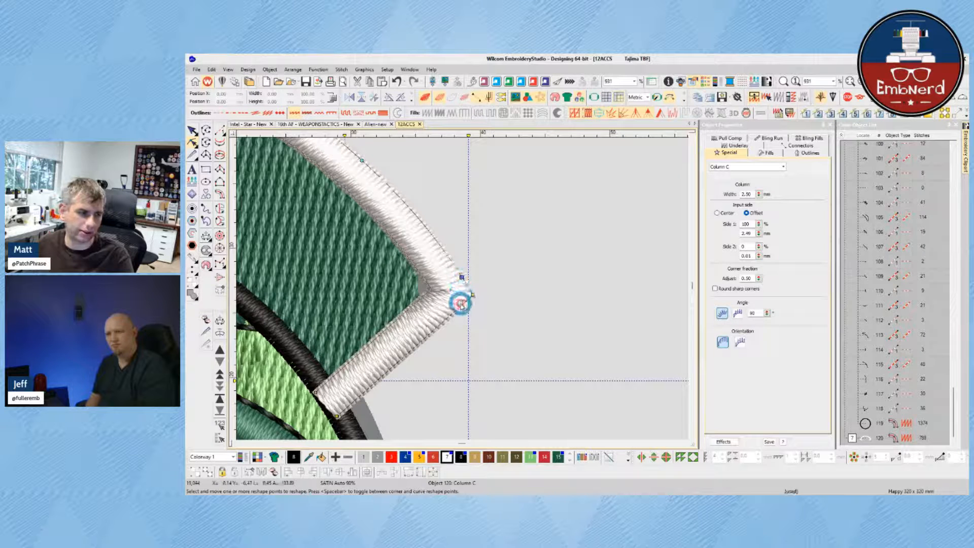
left_click(461, 304)
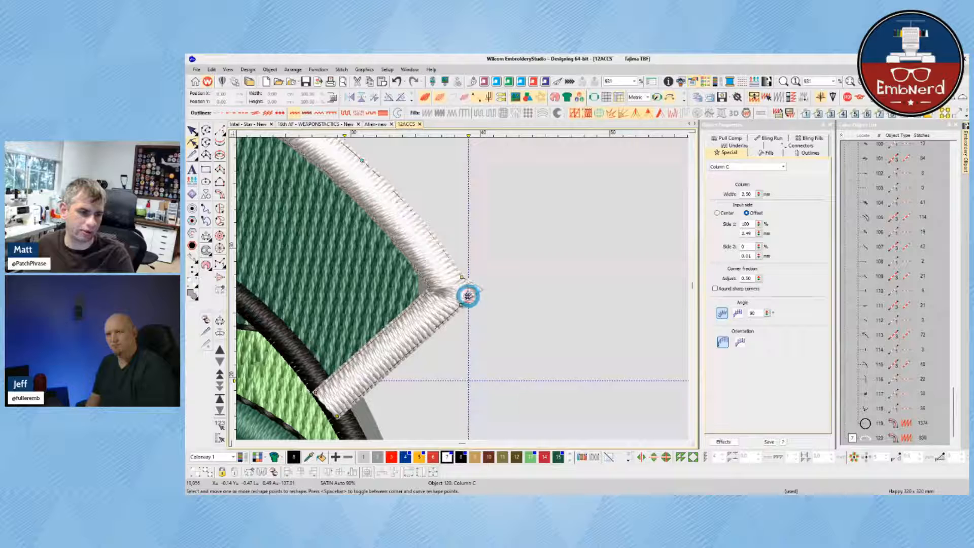
left_click(465, 295)
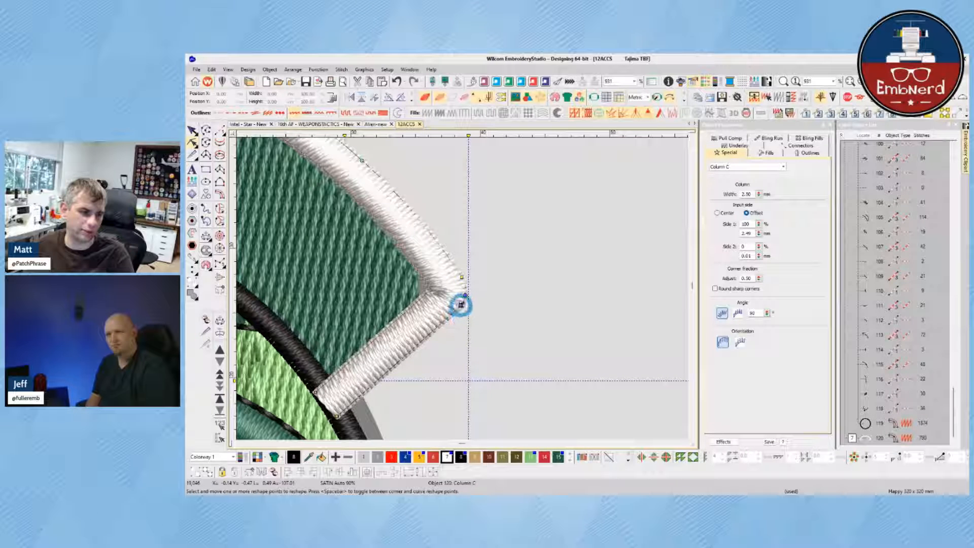
key("Escape")
scroll(463, 291, "down", 2)
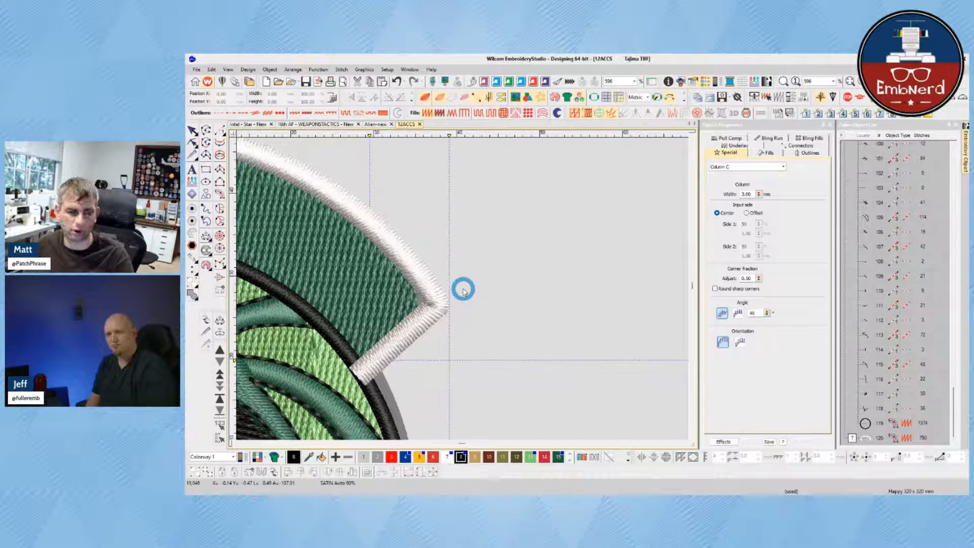
scroll(463, 291, "down", 5)
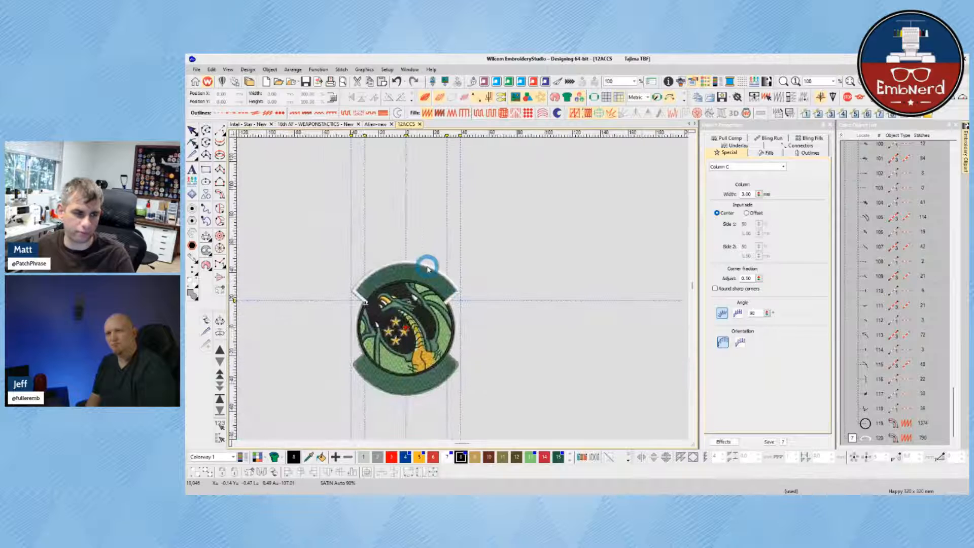
- Remove the upper banner's white satin border and step back through the edit history to the single black half-banner fill
left_click(427, 268)
key("Delete")
key("ctrl+z")
key("ctrl+z")
key("ctrl+z")
key("ctrl+z")
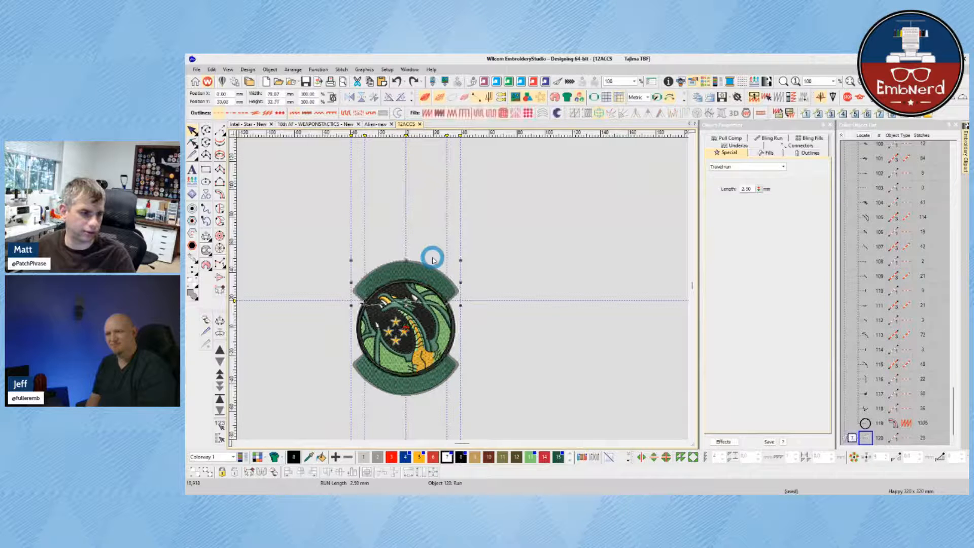
key("ctrl+y")
key("ctrl+y")
key("ctrl+y")
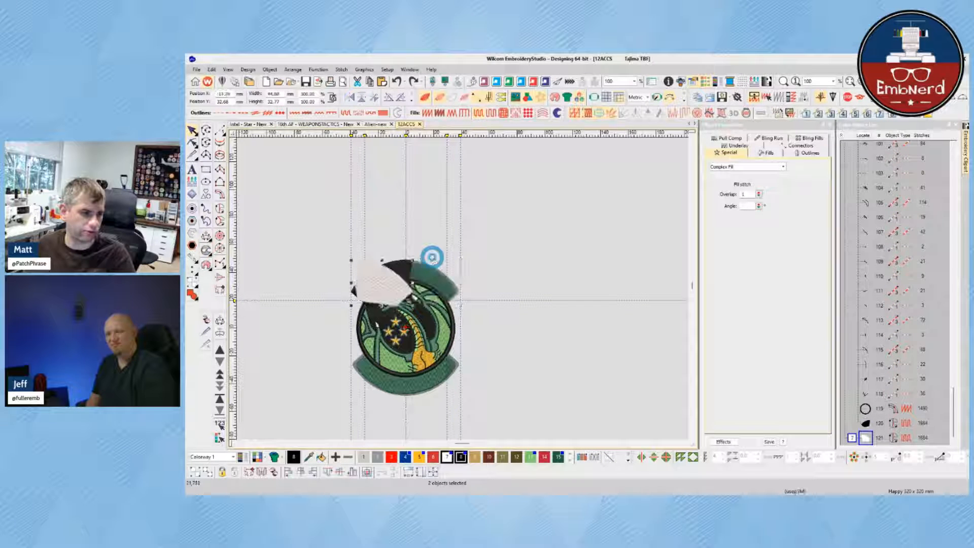
key("ctrl+z")
key("ctrl+z")
- Reshape the outer corner of the black half-banner fill by moving its corner point slightly inward and changing the point type
scroll(354, 287, "up", 2)
scroll(462, 290, "up", 5)
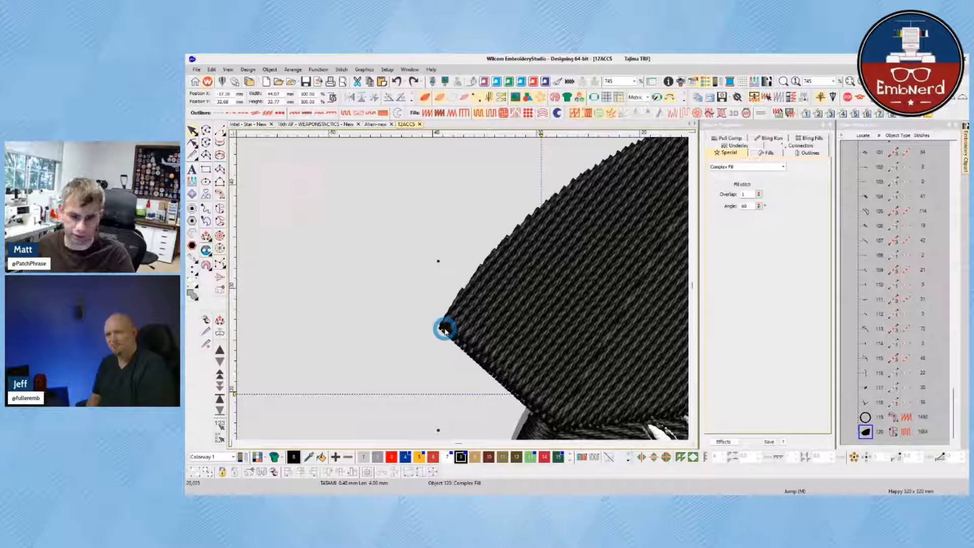
key("h")
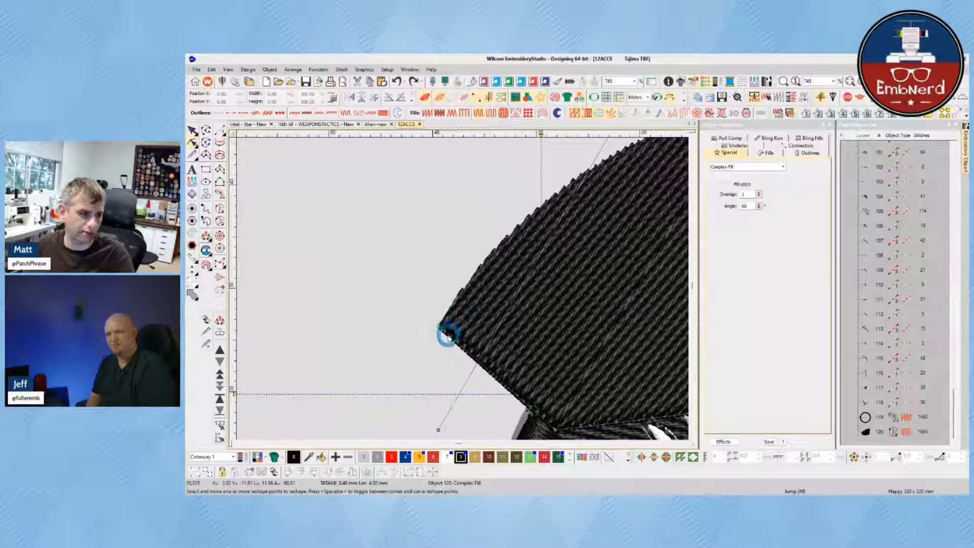
left_click(453, 339)
left_click(455, 300)
left_click_drag(439, 327, 447, 328)
key("space")
key("Escape")
- Make a horizontally mirrored copy of the half-banner fill and set its X position to the matching positive value
scroll(460, 288, "down", 7)
scroll(464, 291, "up", 2)
left_click(463, 292)
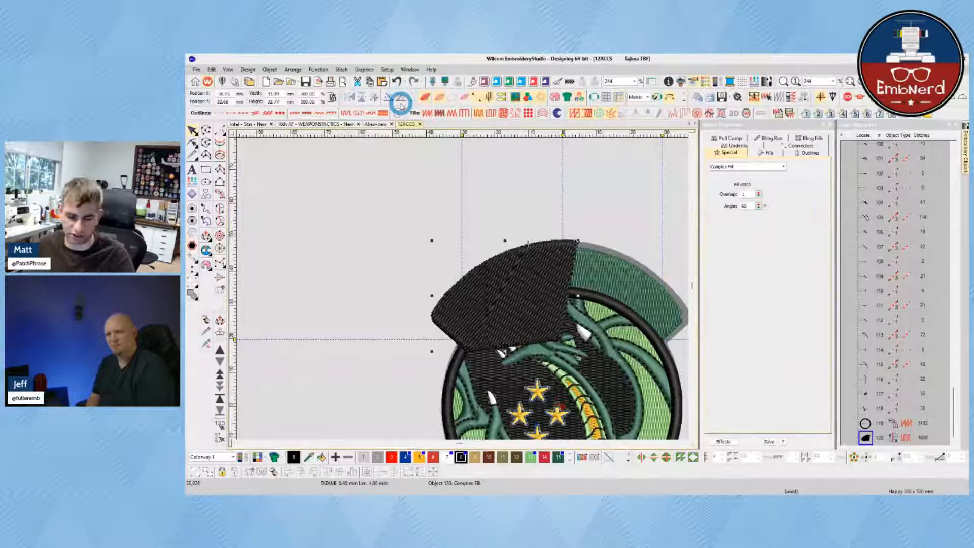
left_click(350, 97)
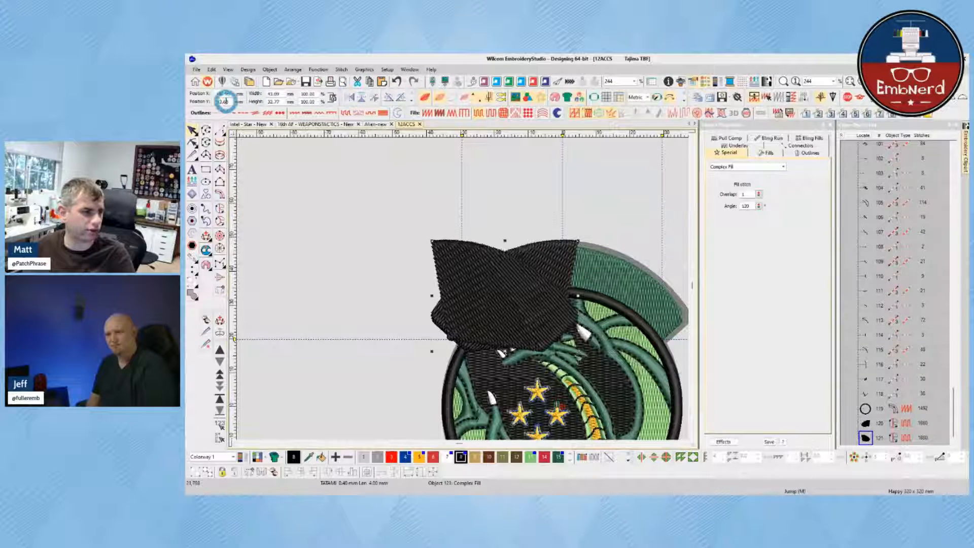
left_click(224, 93)
type("0")
key("Return")
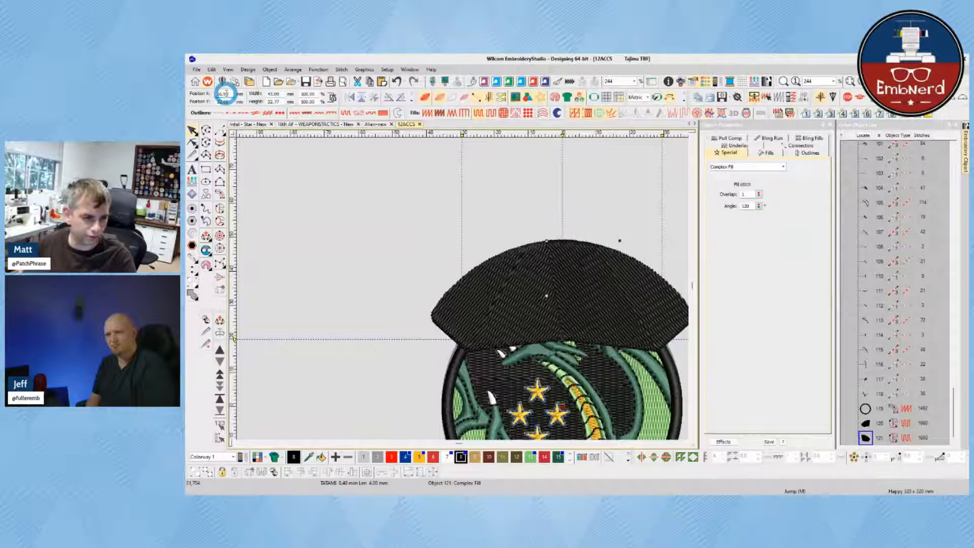
- Weld the two half-banner fills into one shape and convert it to a run-stitch outline
left_click(866, 423, "ctrl")
left_click(193, 295)
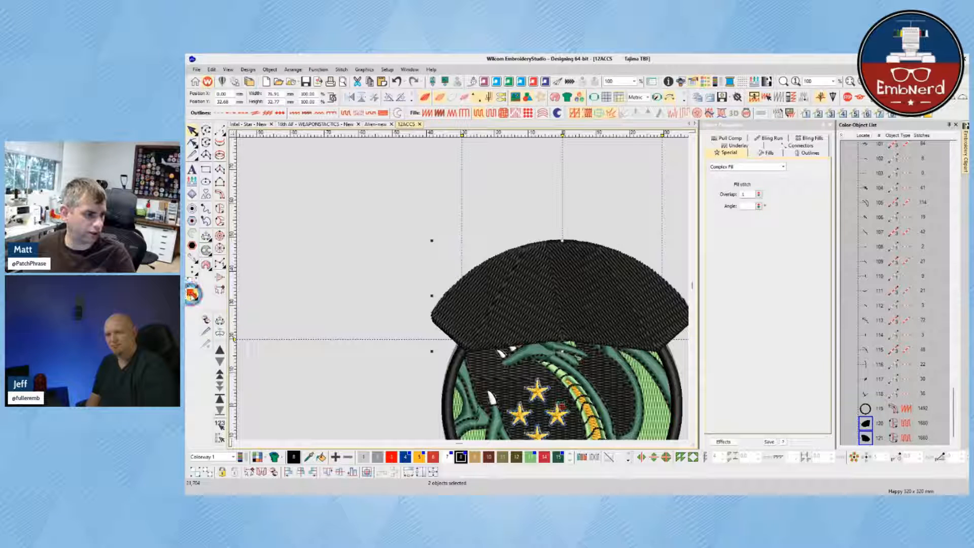
left_click(225, 113)
left_click(225, 114)
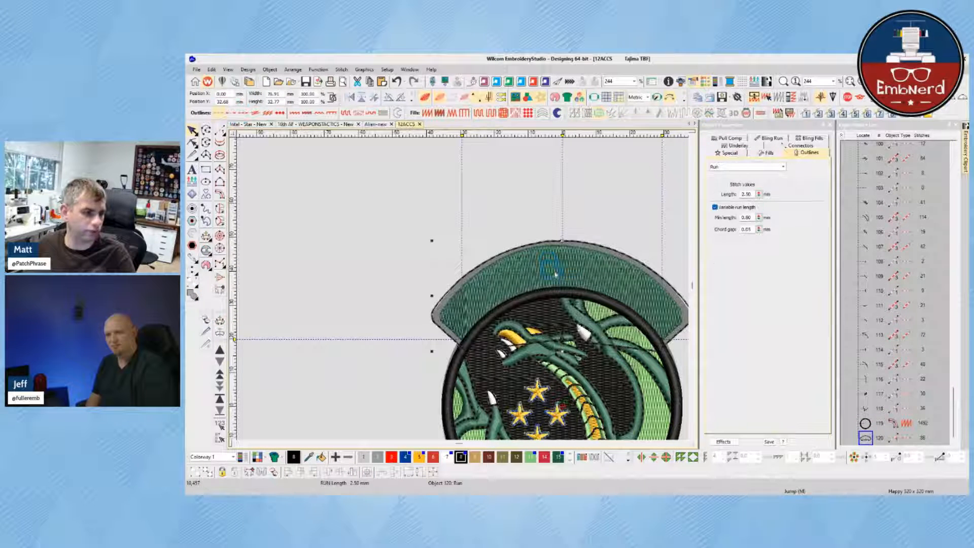
scroll(594, 299, "up", 2)
scroll(484, 289, "down", 2)
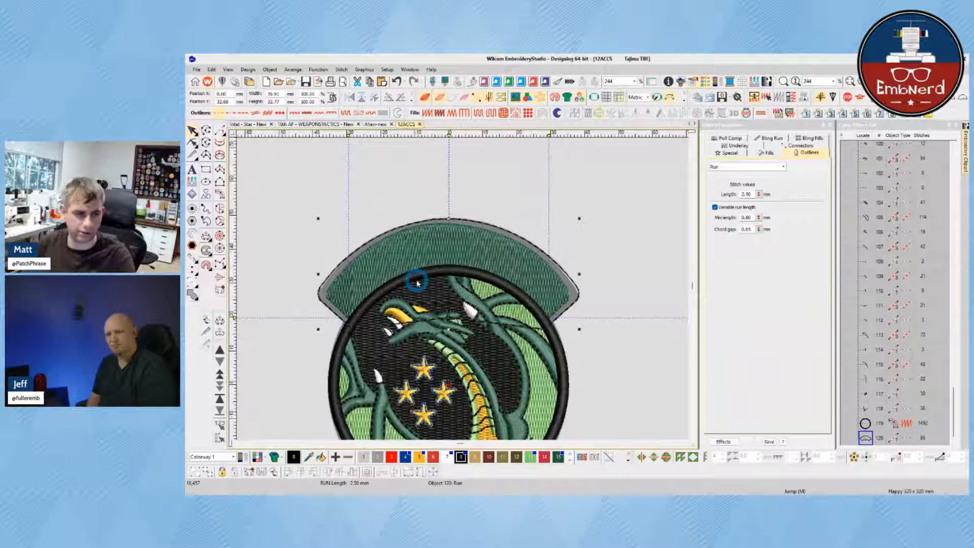
- Restore the white satin border around the upper banner in place of the run outline
key("ctrl+z")
key("ctrl+z")
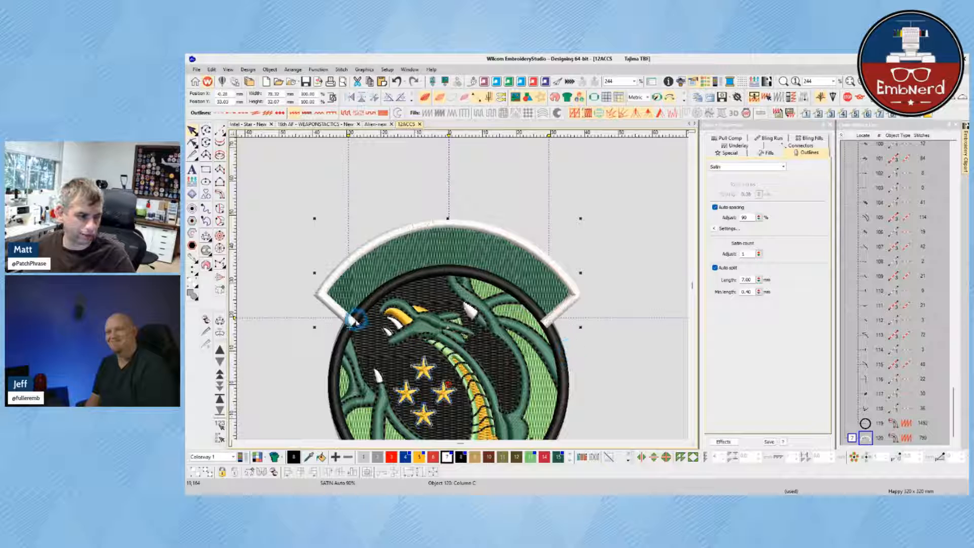
scroll(326, 279, "up", 1)
key("c")
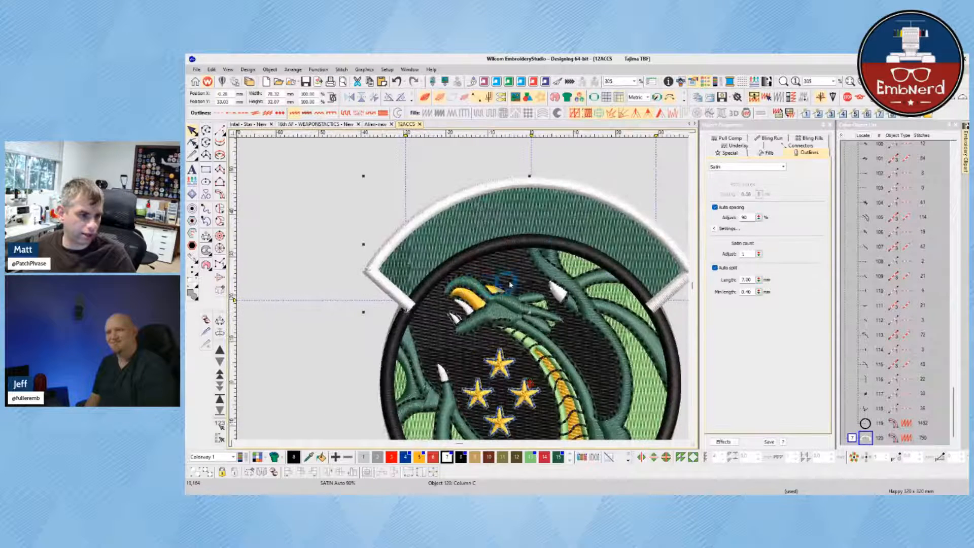
left_click(398, 300)
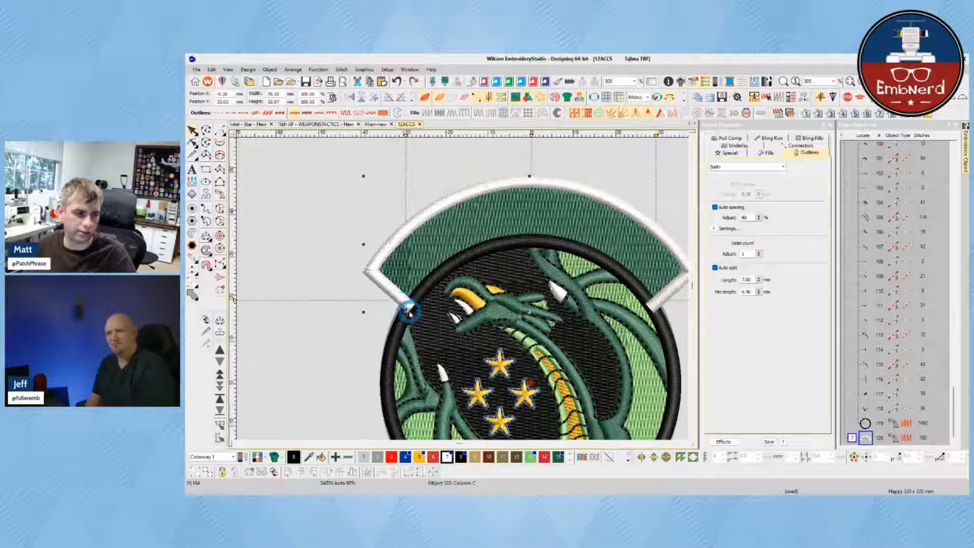
left_click(588, 306)
left_click(663, 309)
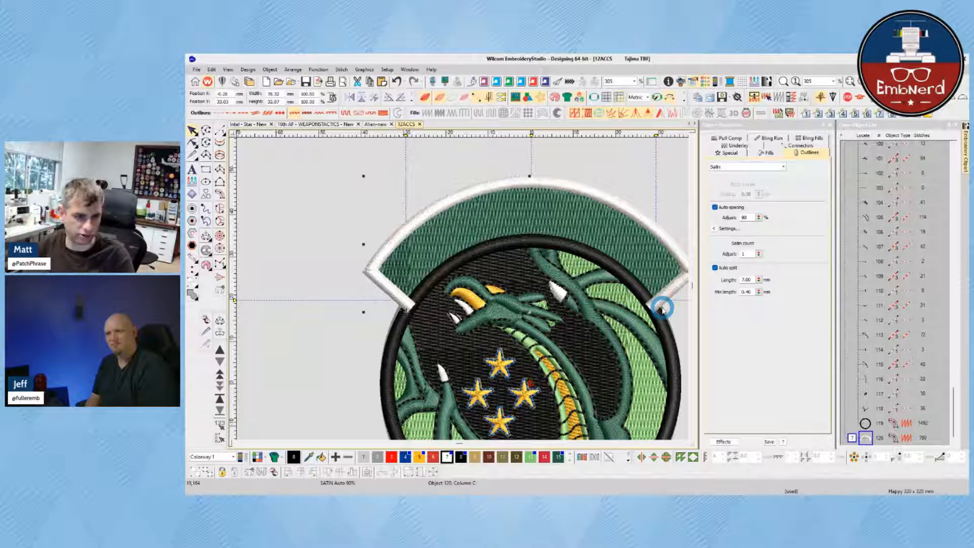
- Draw a three-point curved black run stitch along the circular border, from the tail detail's lower end to the lower banner's right corner
scroll(662, 308, "down", 3)
scroll(469, 288, "up", 3)
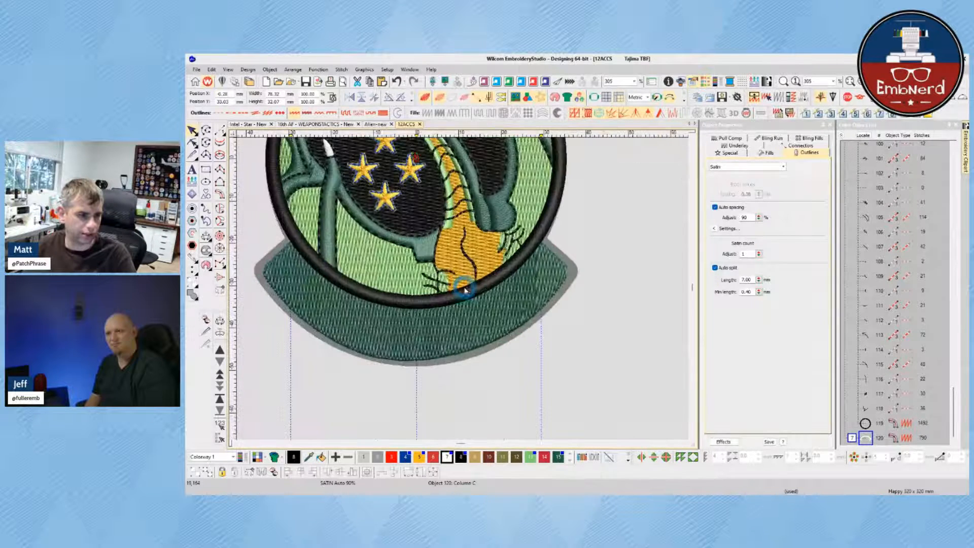
left_click(470, 287)
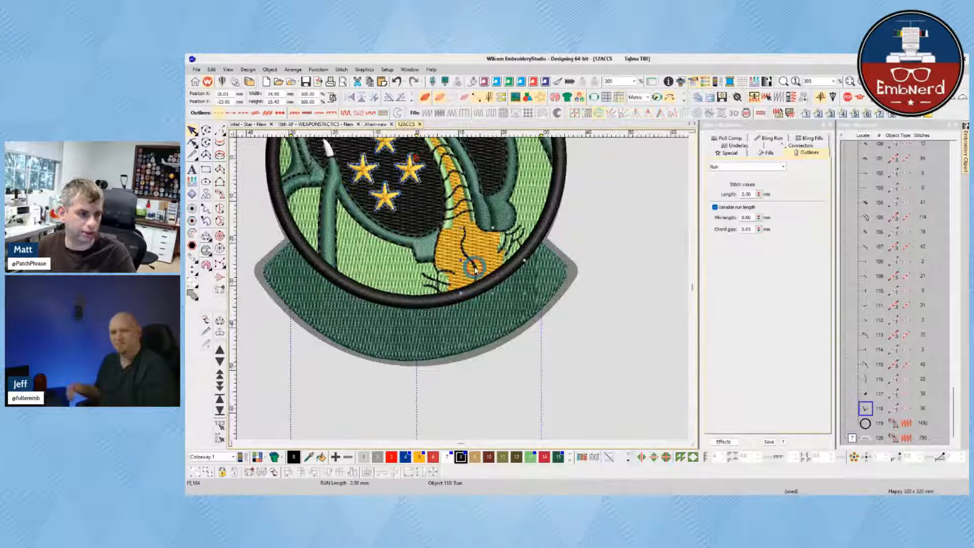
key("space")
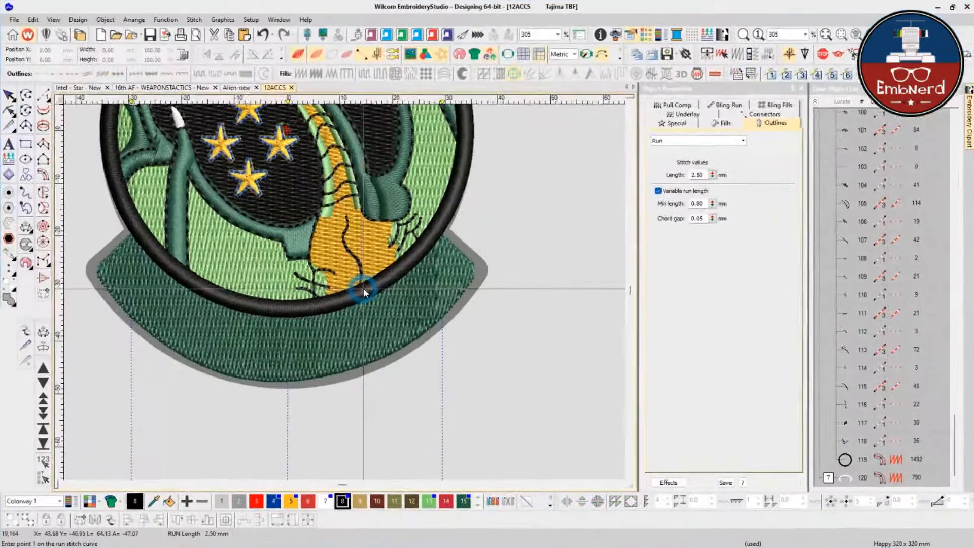
left_click(363, 292)
left_click(408, 264)
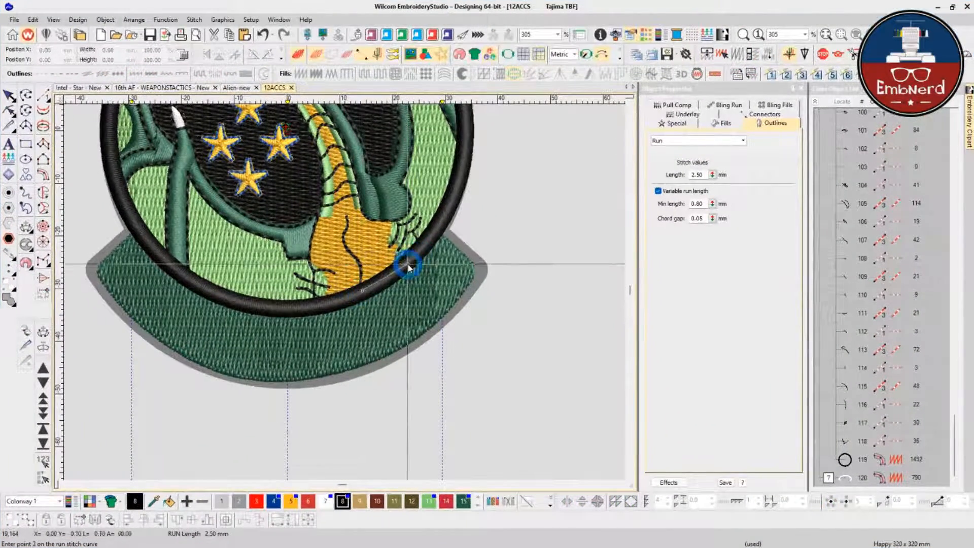
left_click(439, 229)
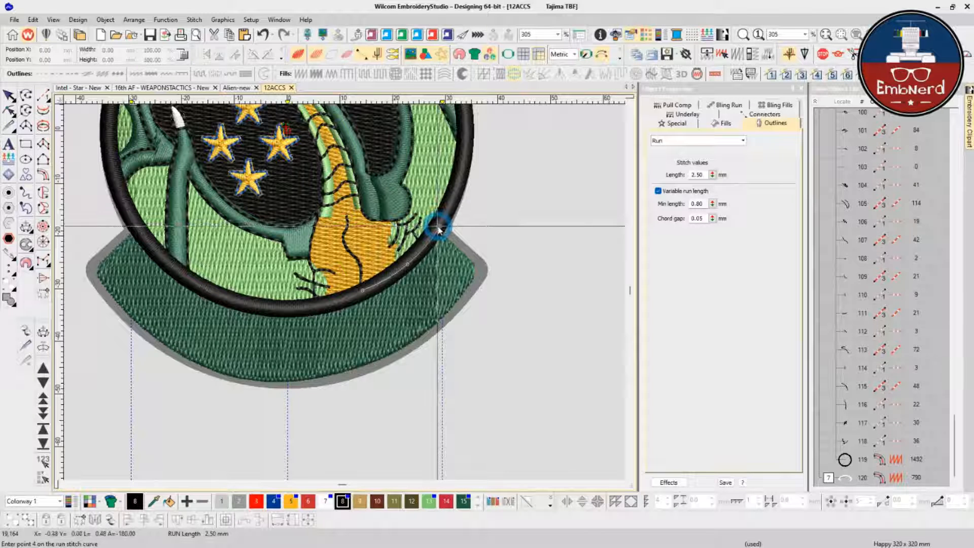
key("Return")
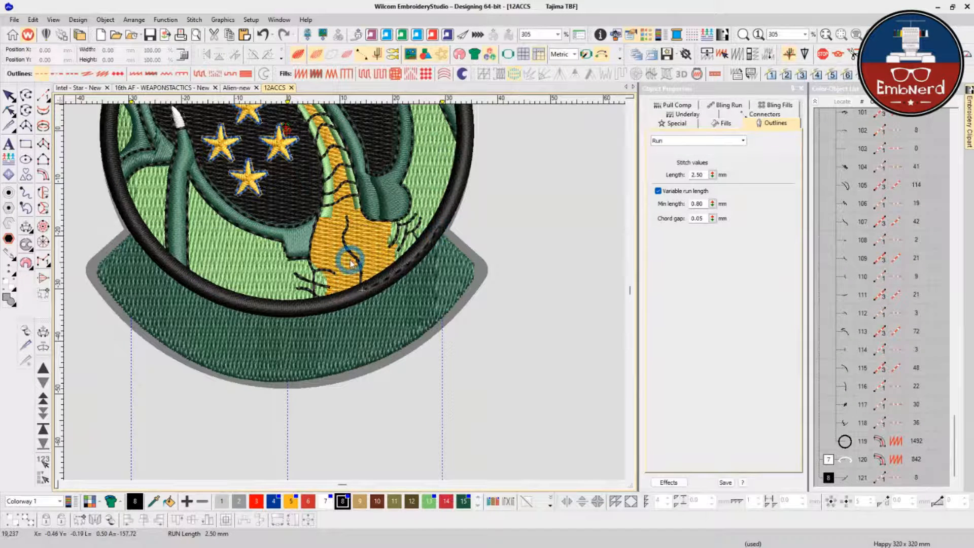
key("Escape")
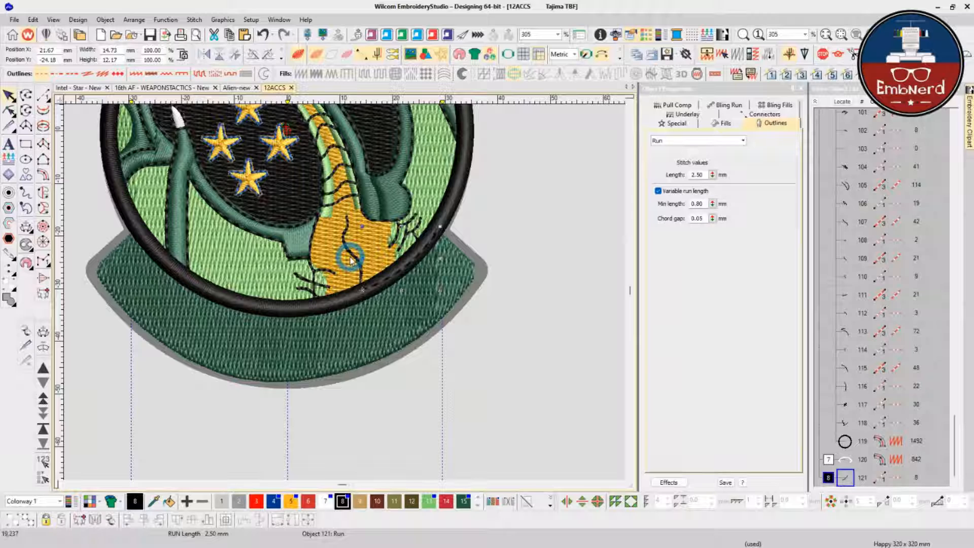
- Select the black detail run and the new connecting run and resequence them together ahead of the circular border
left_click(845, 422)
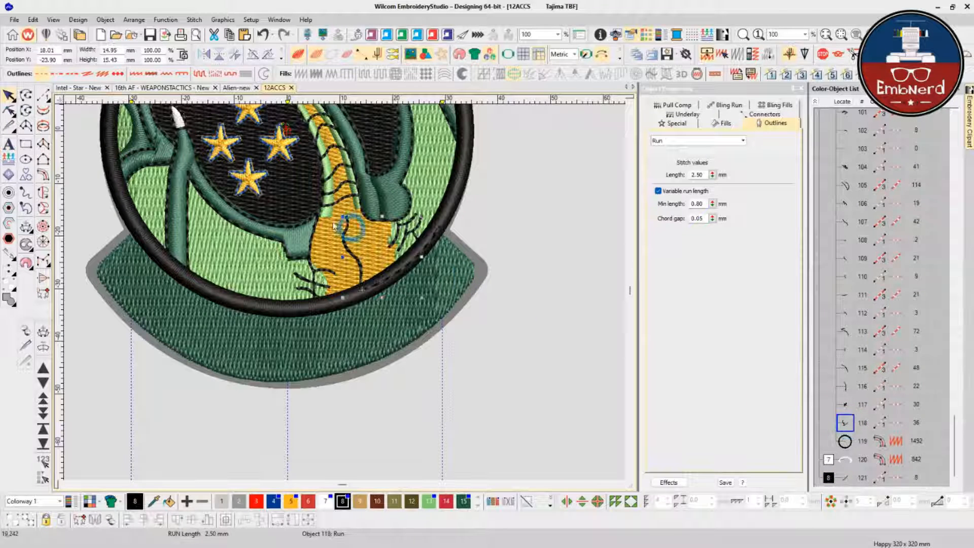
left_click(395, 275, "ctrl")
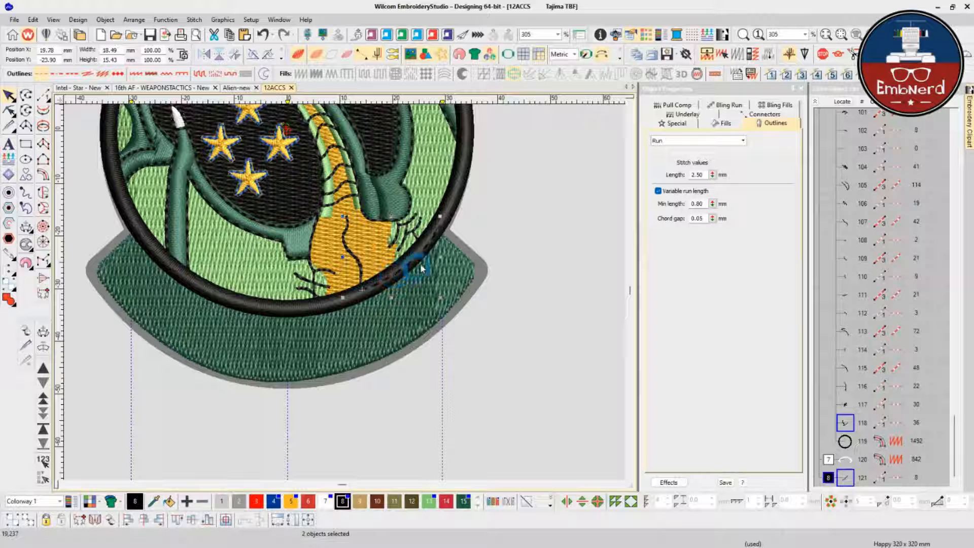
left_click(43, 461)
scroll(538, 192, "down", 3)
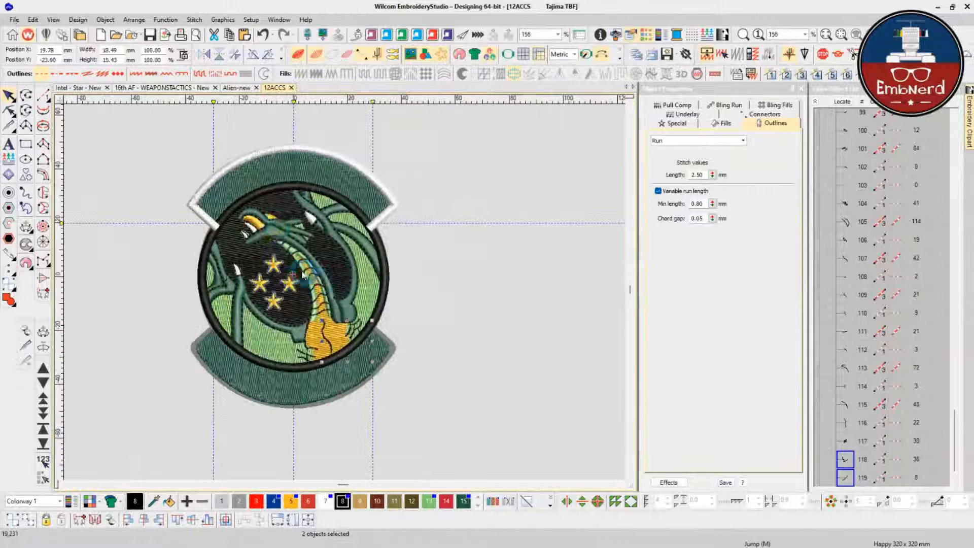
- Duplicate the upper banner's white satin border, mirror the copy vertically and set its Y position to -33.03 mm
left_click(260, 154)
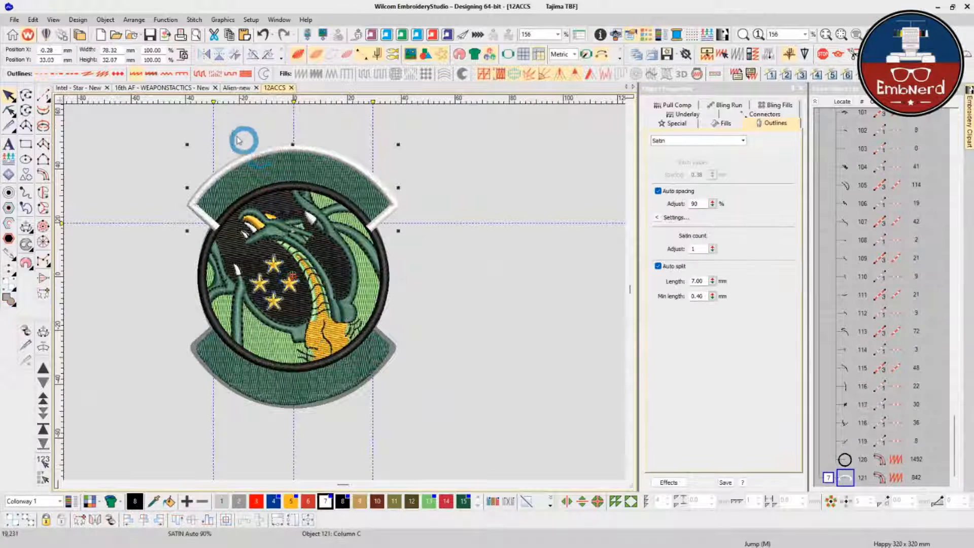
key("ctrl+d")
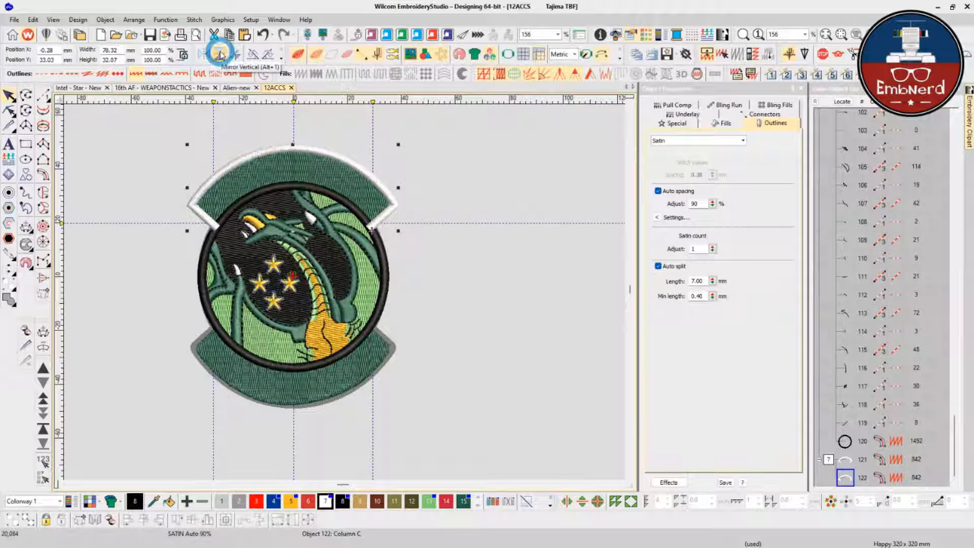
left_click(220, 55)
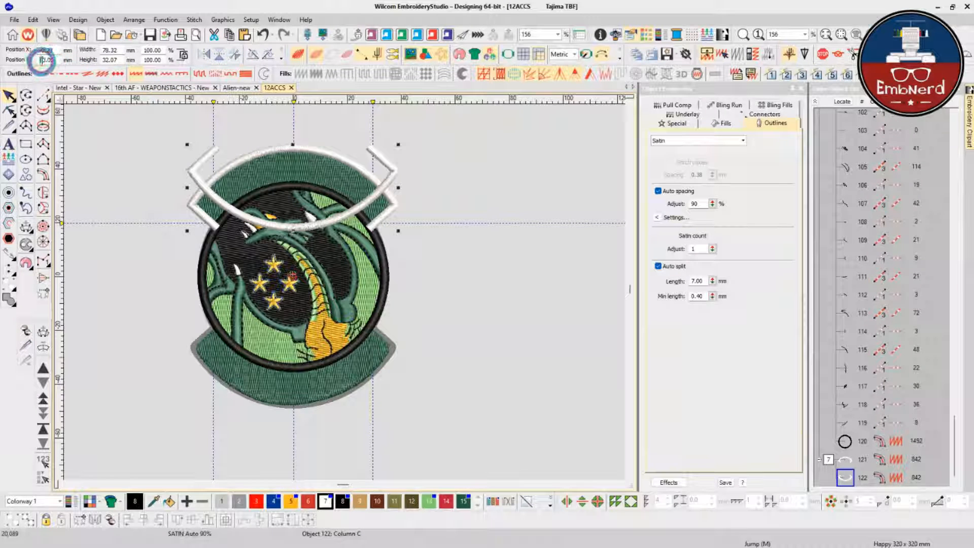
left_click(39, 60)
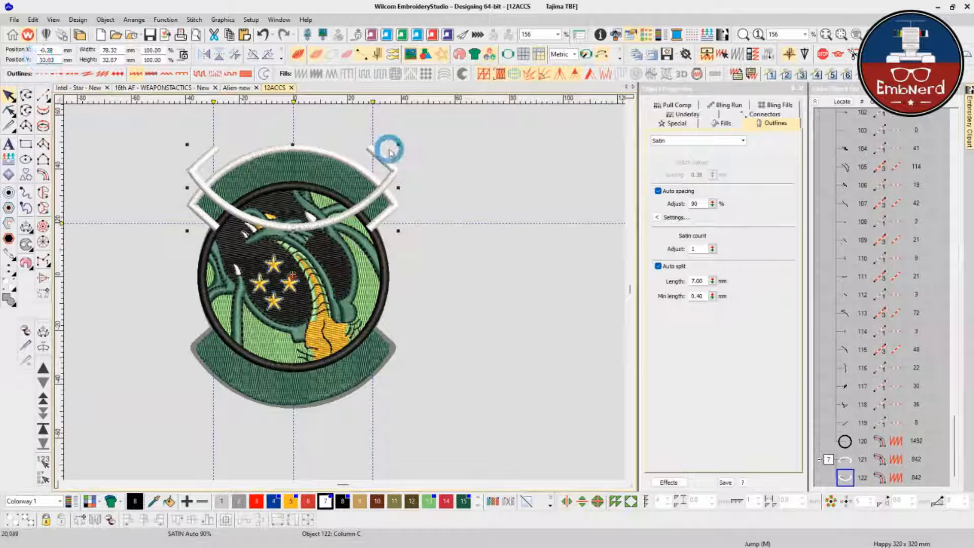
type("-")
key("Return")
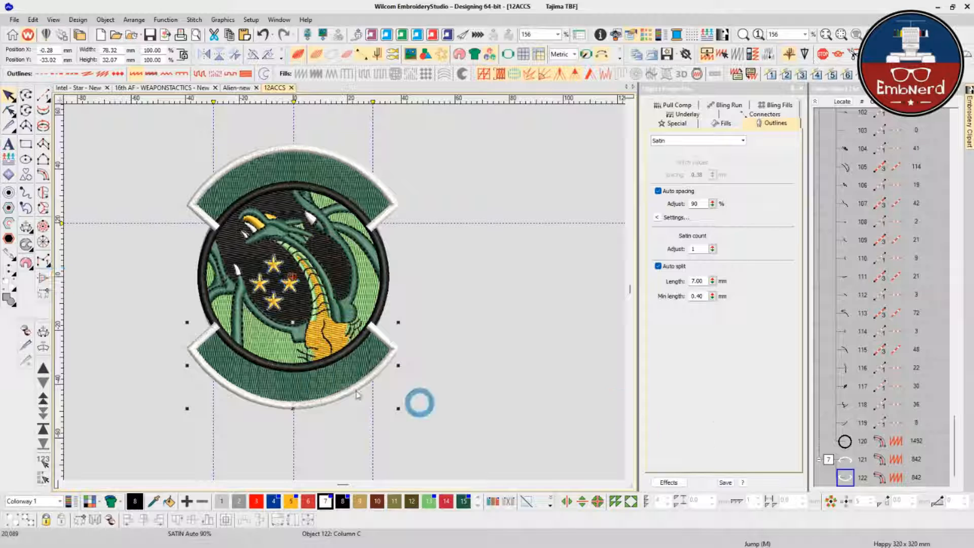
- Try moving the lower banner's white satin border upward along the circular border, and undo the move
scroll(304, 350, "up", 2)
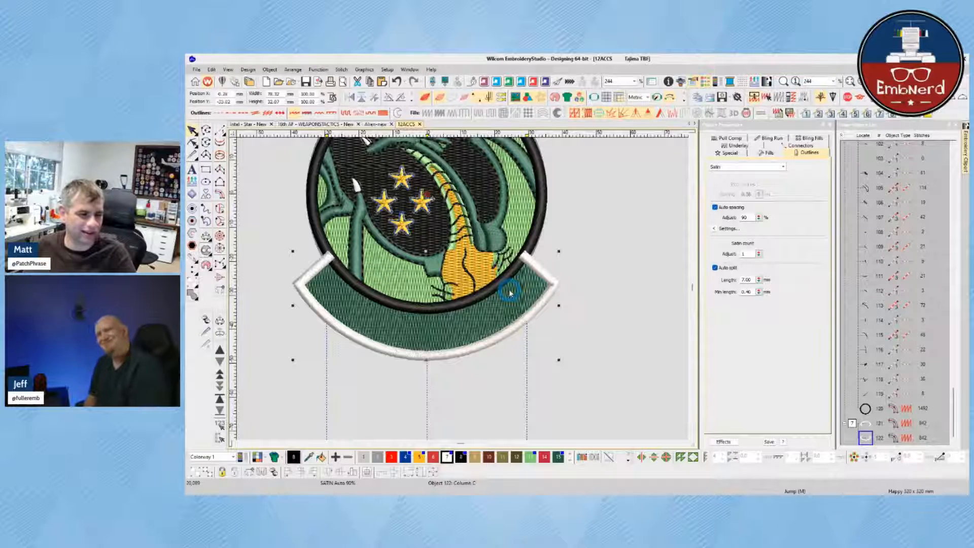
left_click_drag(536, 265, 537, 260)
left_click(536, 252)
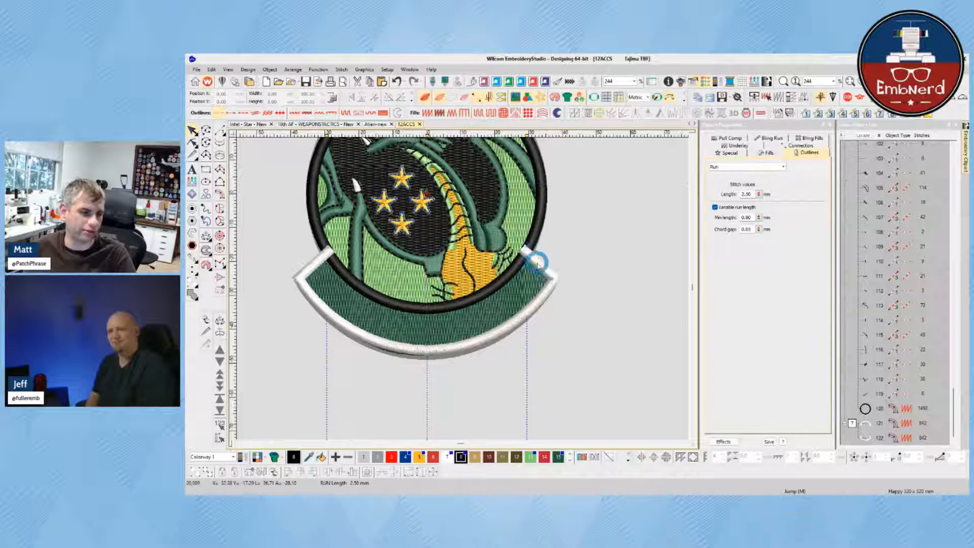
left_click(533, 255)
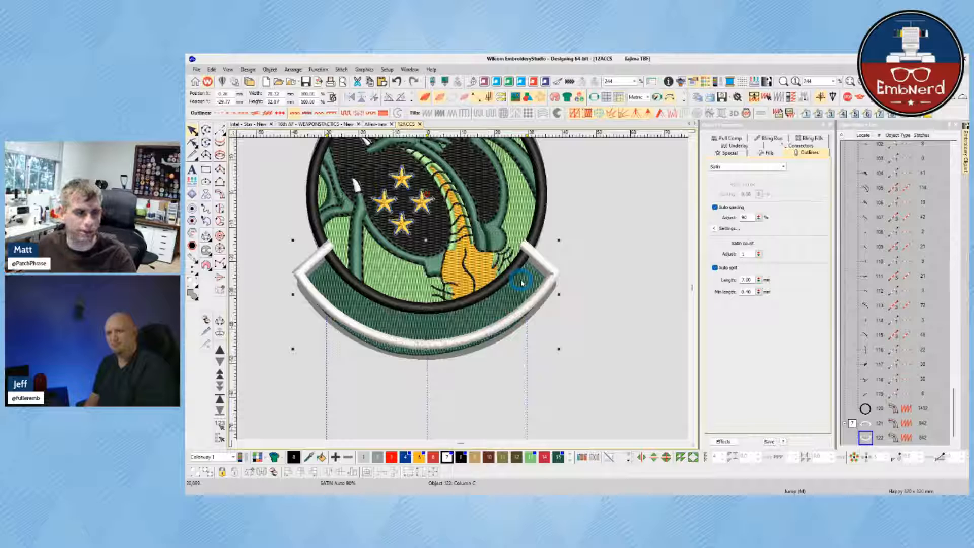
scroll(516, 199, "down", 1)
scroll(415, 268, "up", 1)
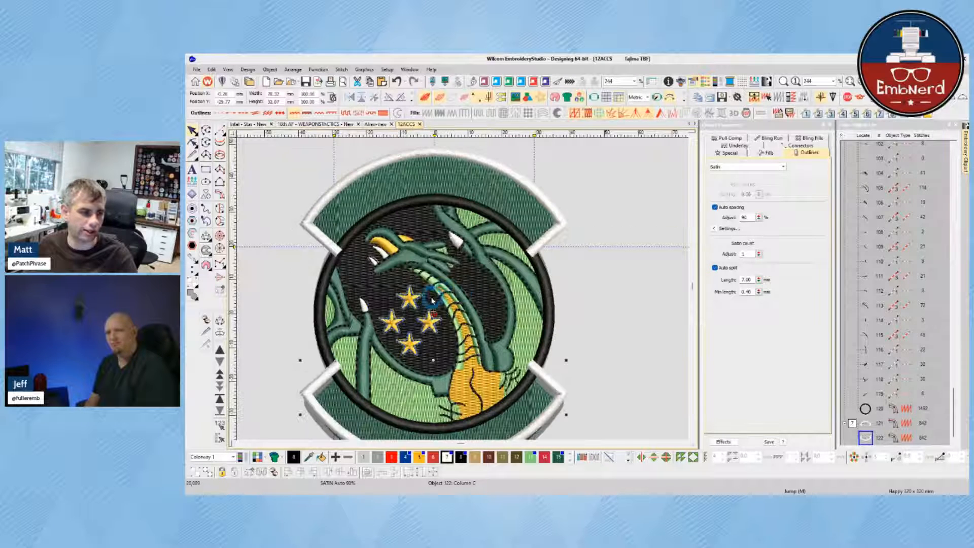
key("ctrl+z")
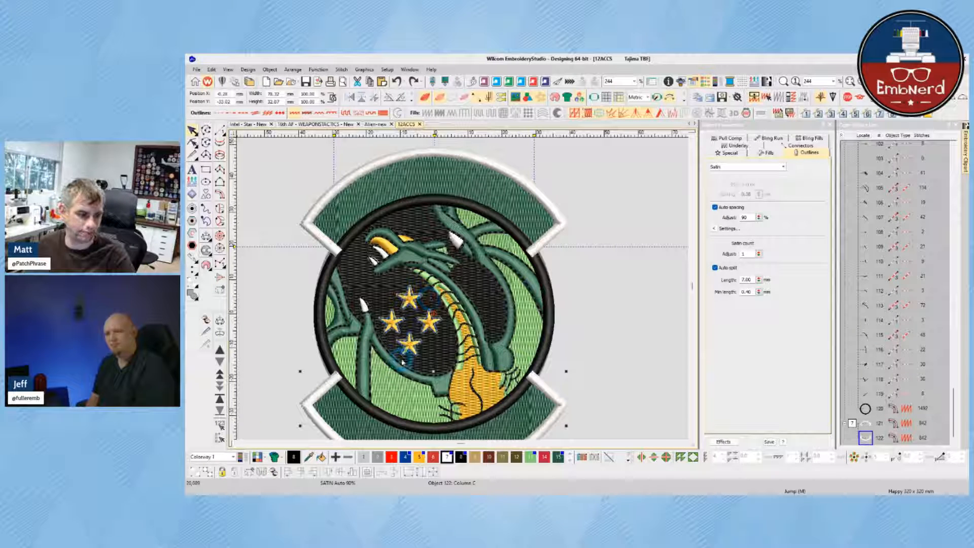
scroll(400, 359, "down", 1)
scroll(466, 308, "up", 1)
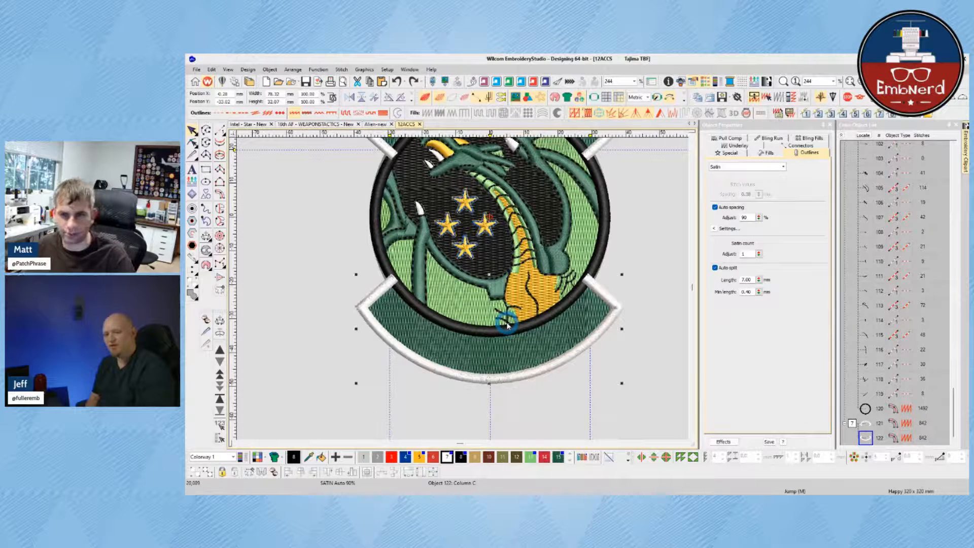
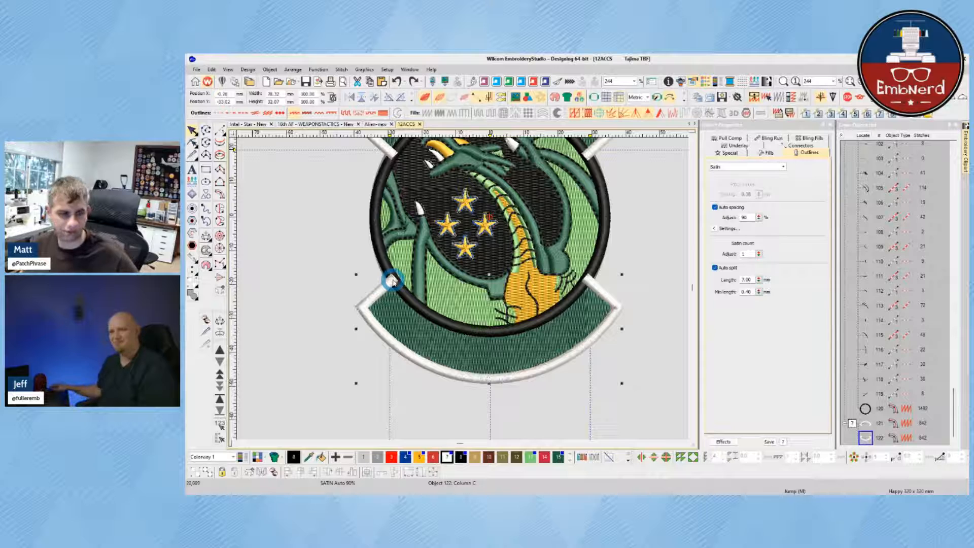
- Reshape the left end of the lower banner's white satin border so it stays within the black circular border
scroll(393, 282, "up", 5)
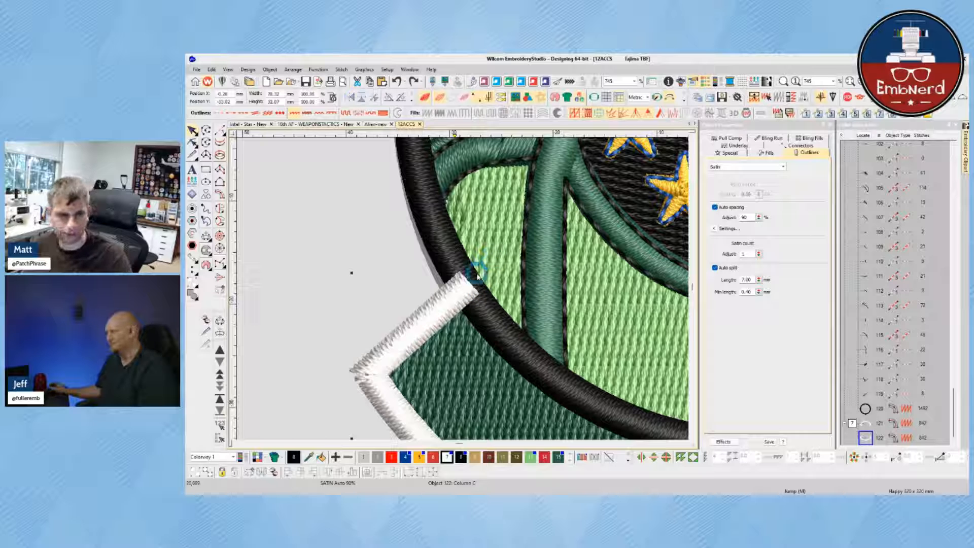
left_click(438, 306)
scroll(438, 306, "down", 1)
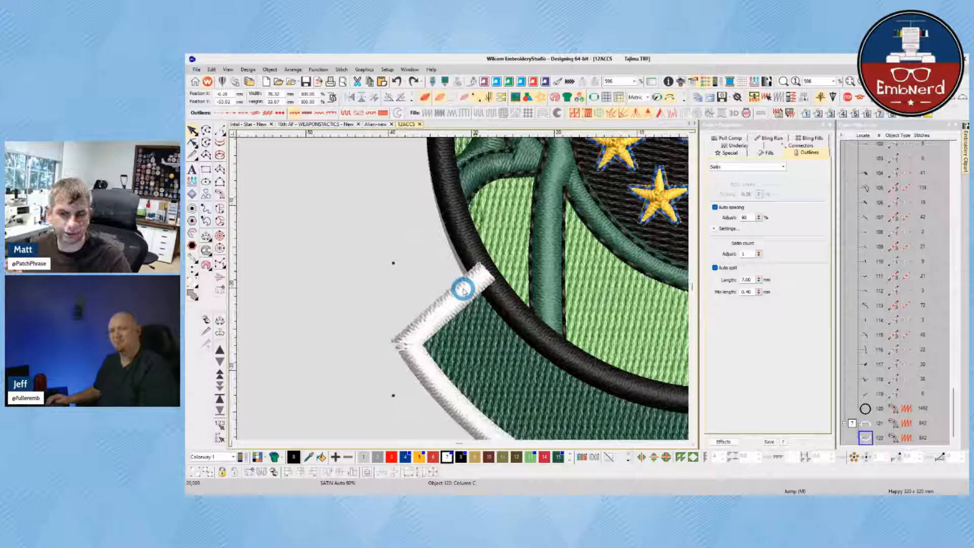
left_click(491, 293)
key("h")
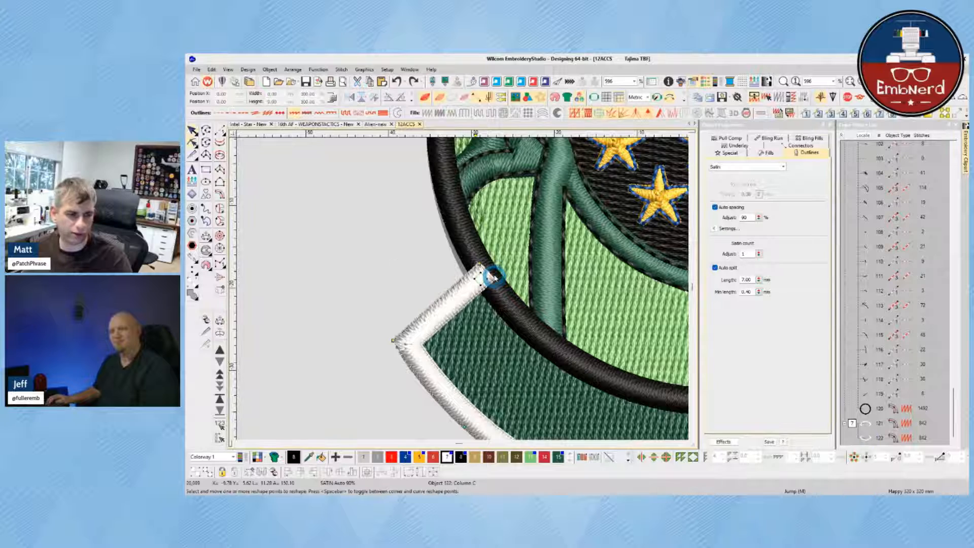
scroll(471, 271, "up", 2)
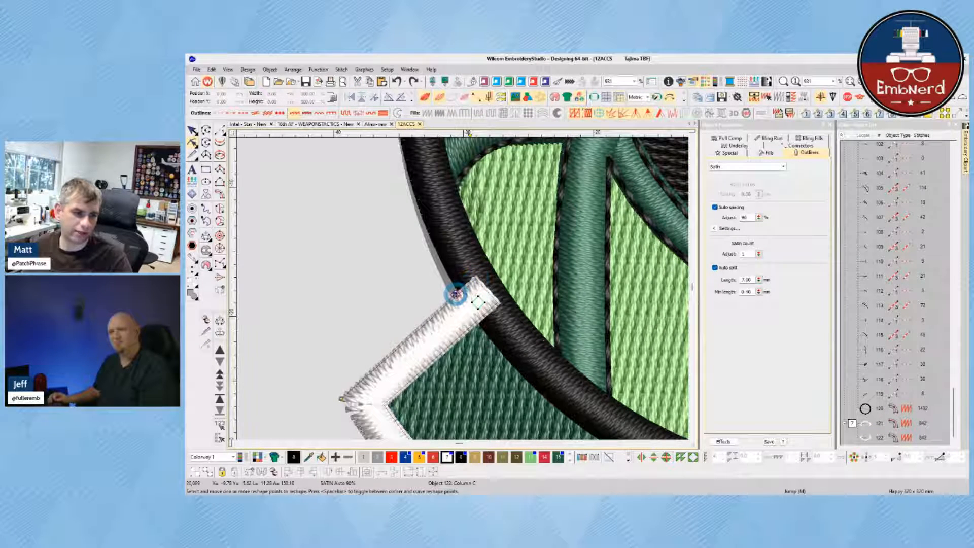
mouse_move(460, 286)
left_mouse_down()
mouse_move(456, 272)
mouse_move(476, 278)
mouse_move(458, 297)
mouse_move(465, 289)
left_mouse_up()
left_click(465, 288)
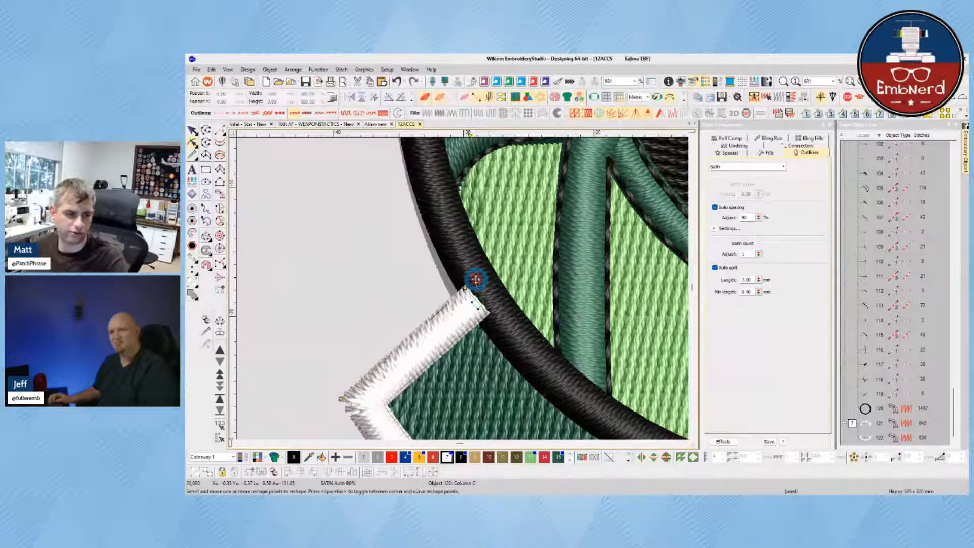
- Reshape the right end of the lower banner's white satin border to fit within the circular border's width
scroll(476, 279, "down", 6)
scroll(564, 281, "up", 6)
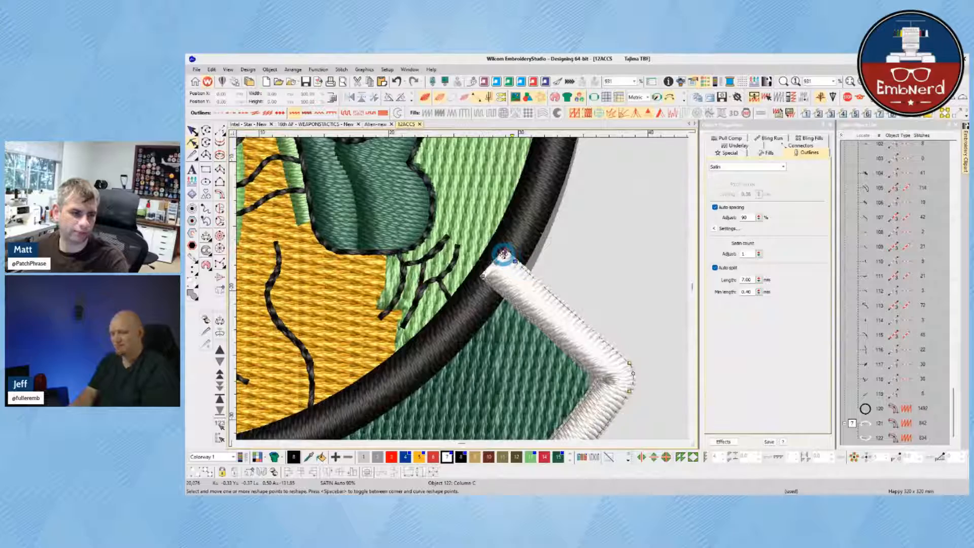
scroll(508, 259, "down", 3)
scroll(475, 288, "down", 2)
- Reshape the right and left ends of the upper banner's white satin border to fit within the circular border
scroll(473, 289, "up", 7)
left_click(475, 308)
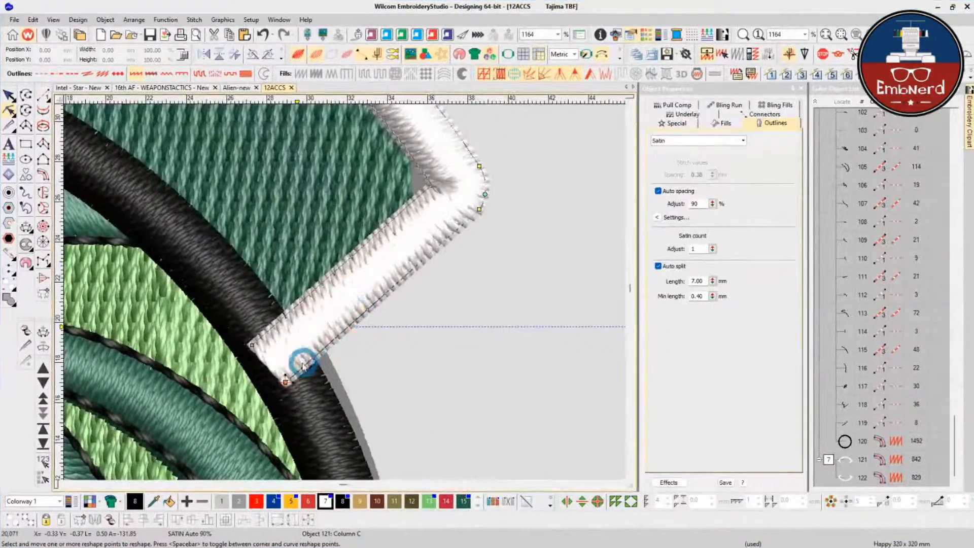
left_click(307, 365)
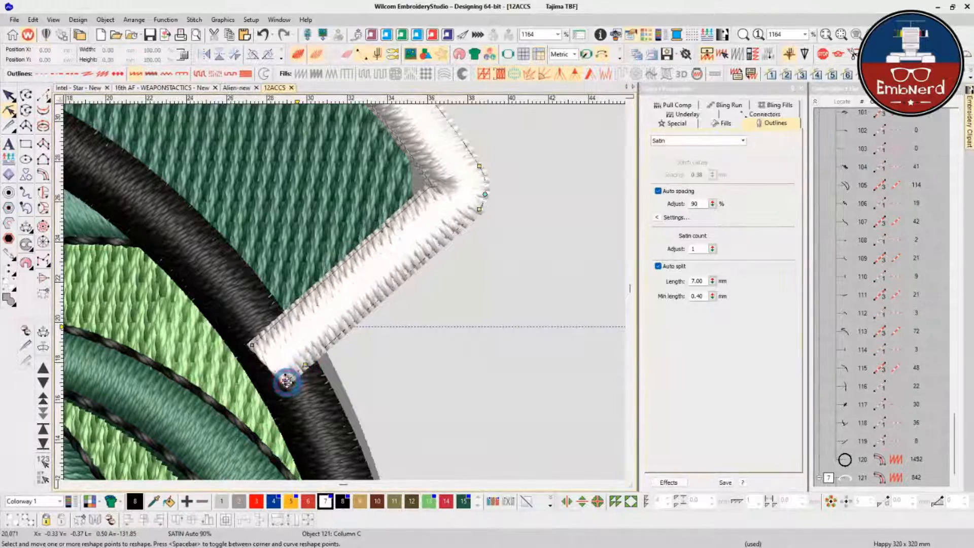
scroll(284, 378, "down", 8)
scroll(281, 274, "up", 4)
scroll(109, 223, "up", 2)
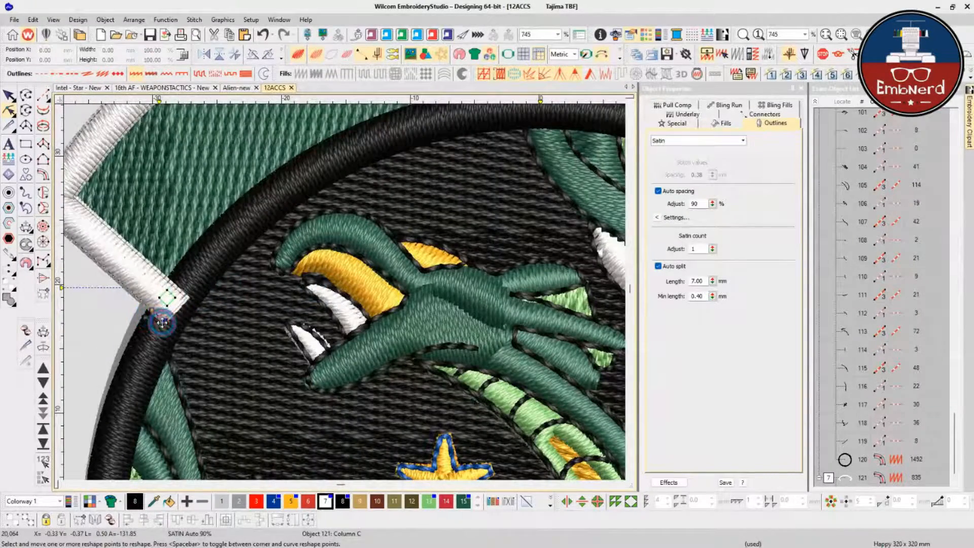
left_click_drag(160, 320, 157, 314)
key("Escape")
- Draw a curved four-point black run stitch along the circular border, from the lower banner's right inner corner to the upper banner's
scroll(226, 289, "down", 5)
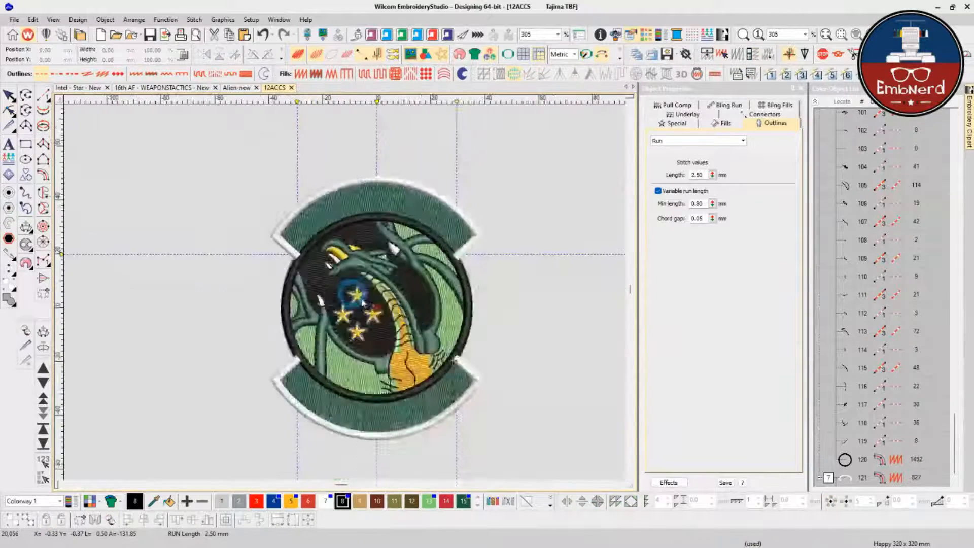
key("space")
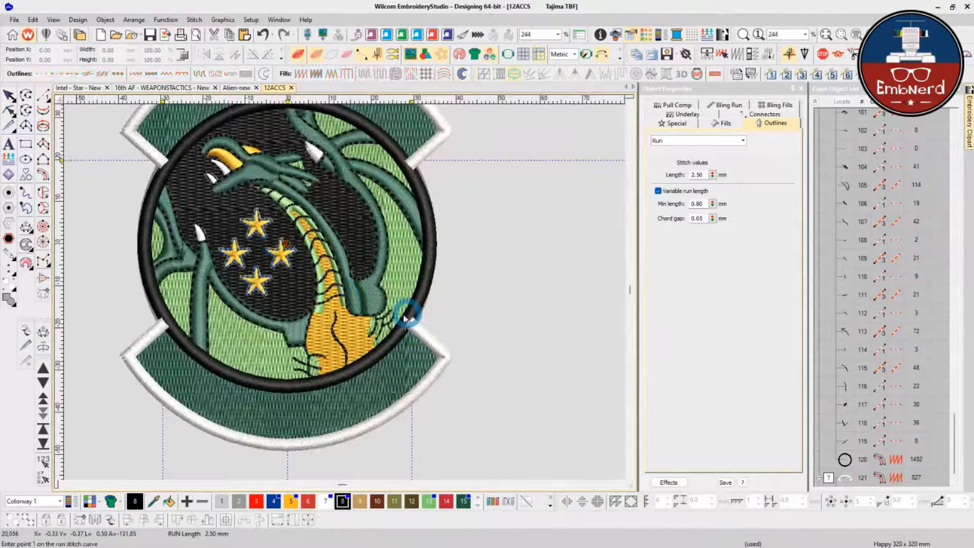
left_click(408, 326)
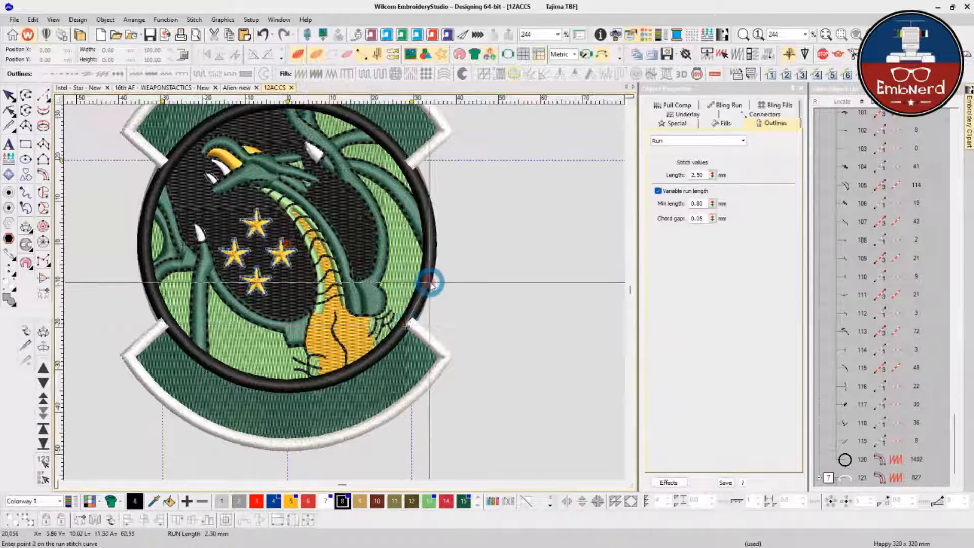
right_click(432, 280)
right_click(433, 225)
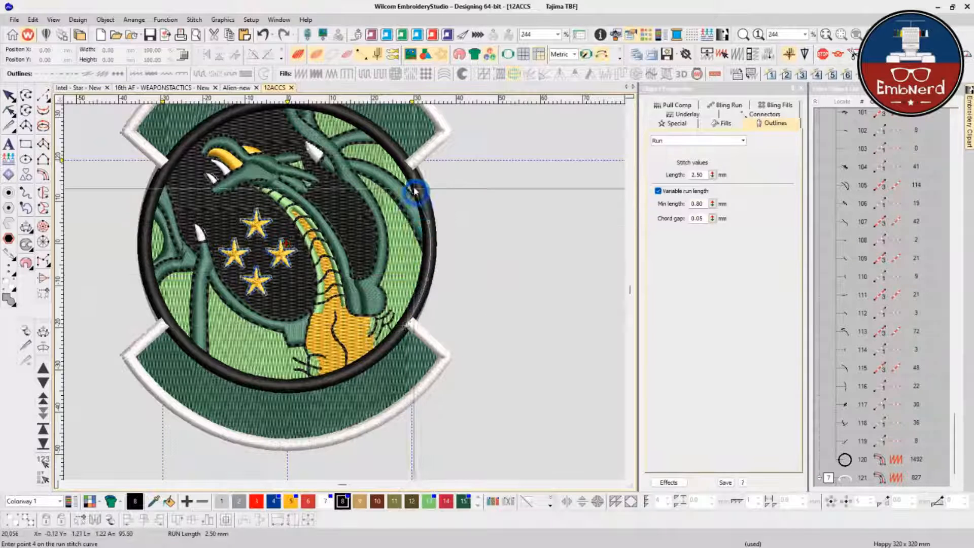
left_click(410, 167)
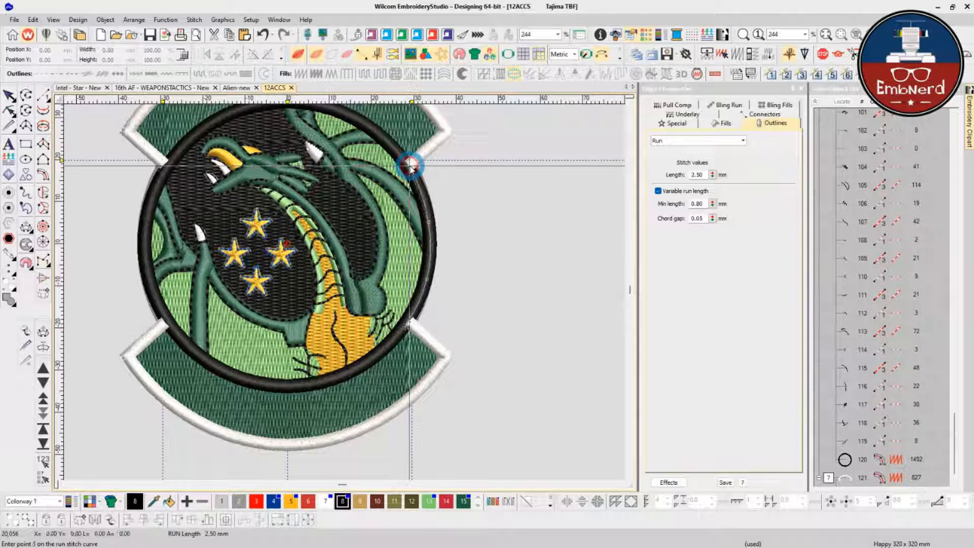
key("Return")
key("Escape")
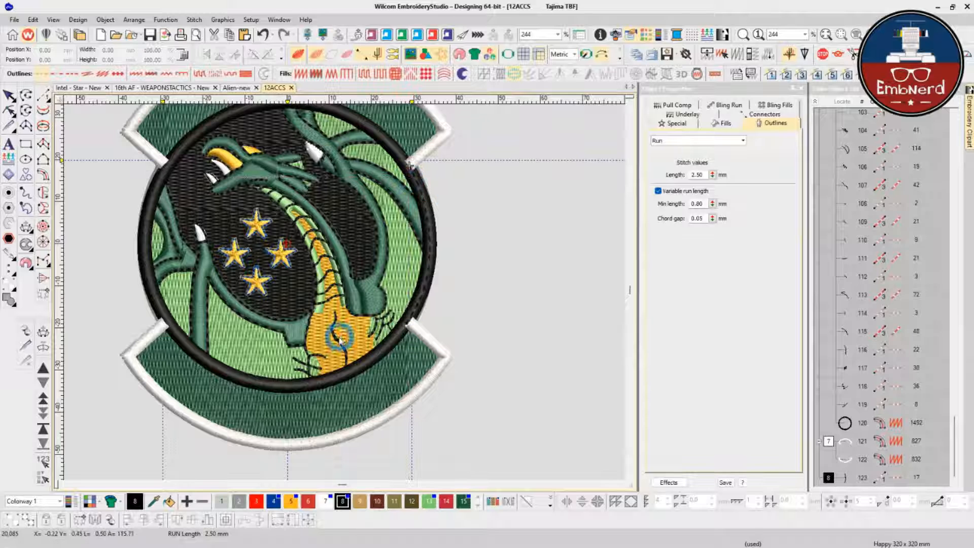
- Recolor both banner borders black and resequence the objects as existing connecting run, lower border, new run, upper border, circular border
left_click(344, 339)
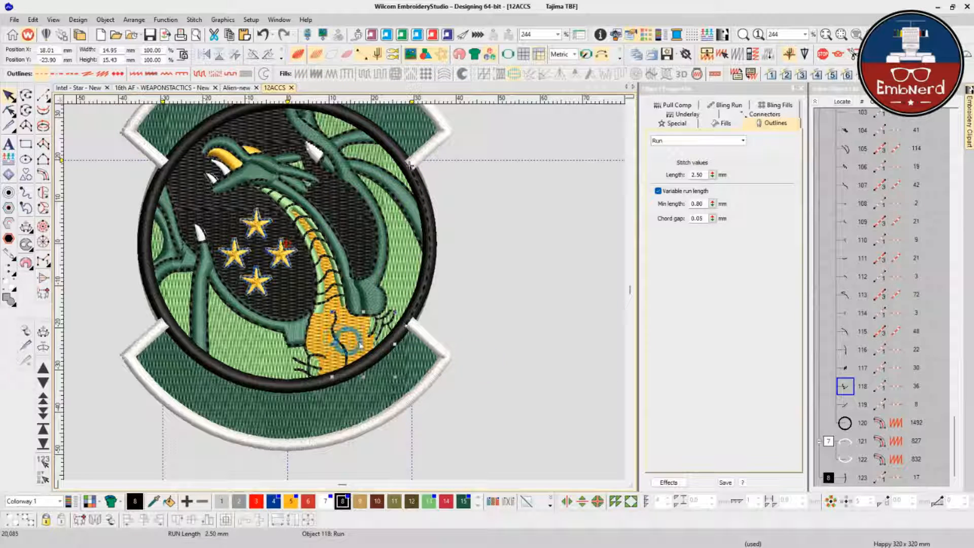
left_click(846, 406)
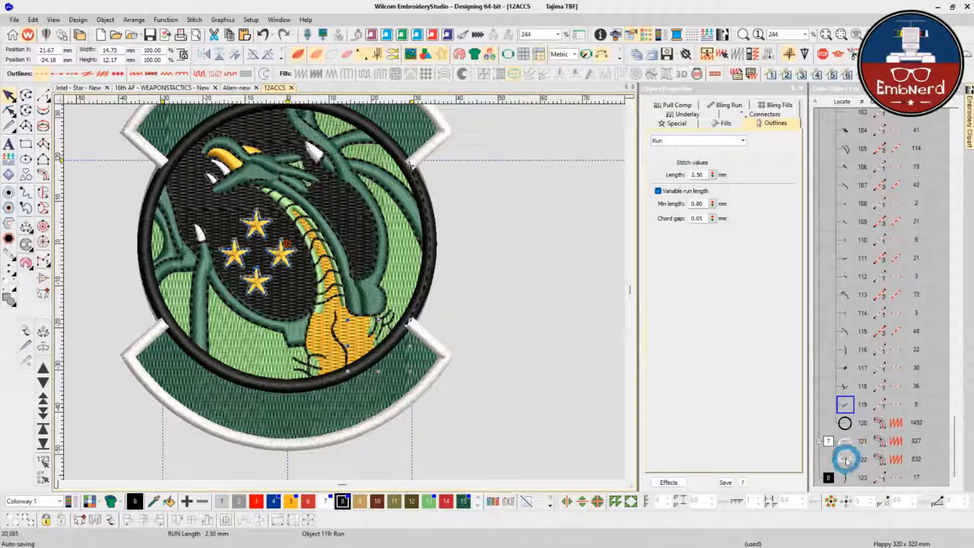
left_click(850, 450, "ctrl")
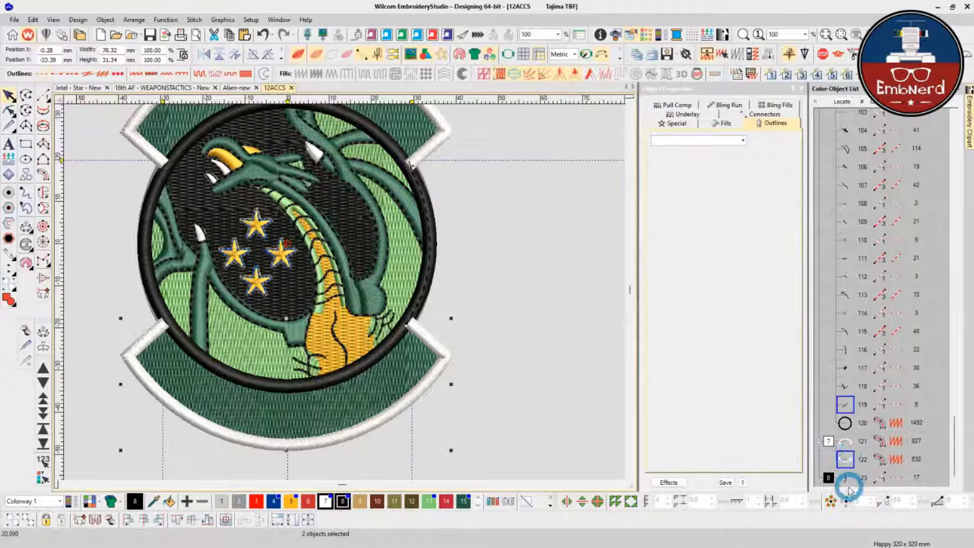
left_click(846, 479, "ctrl")
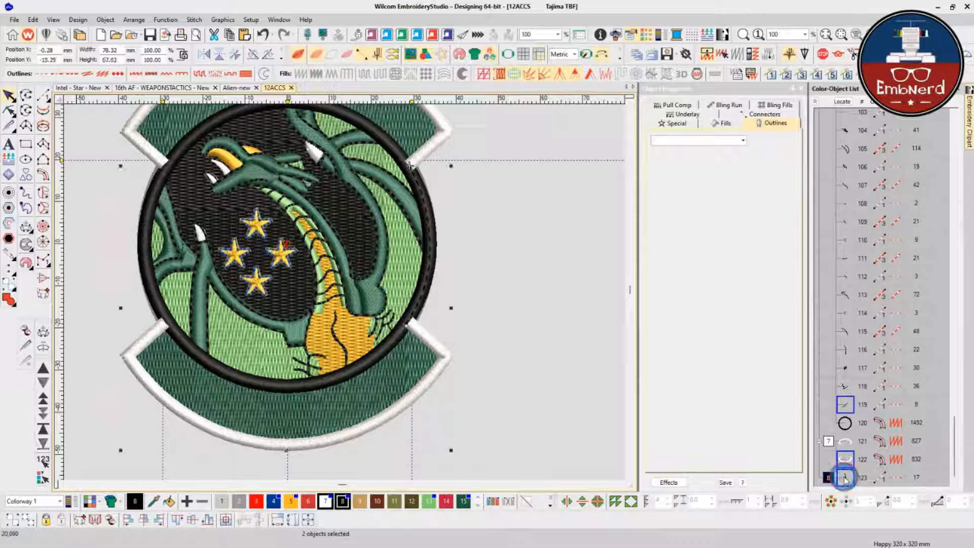
left_click(852, 442, "ctrl")
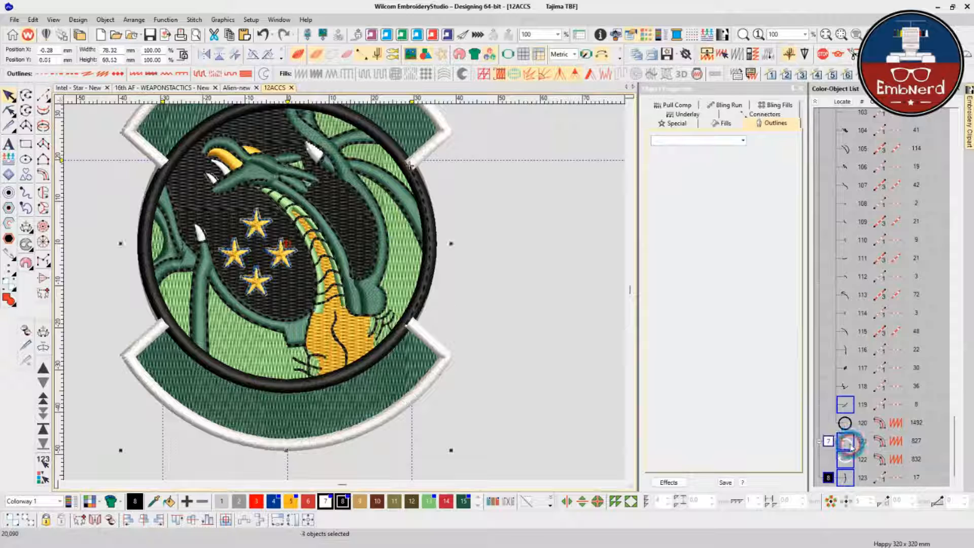
left_click(846, 423, "ctrl")
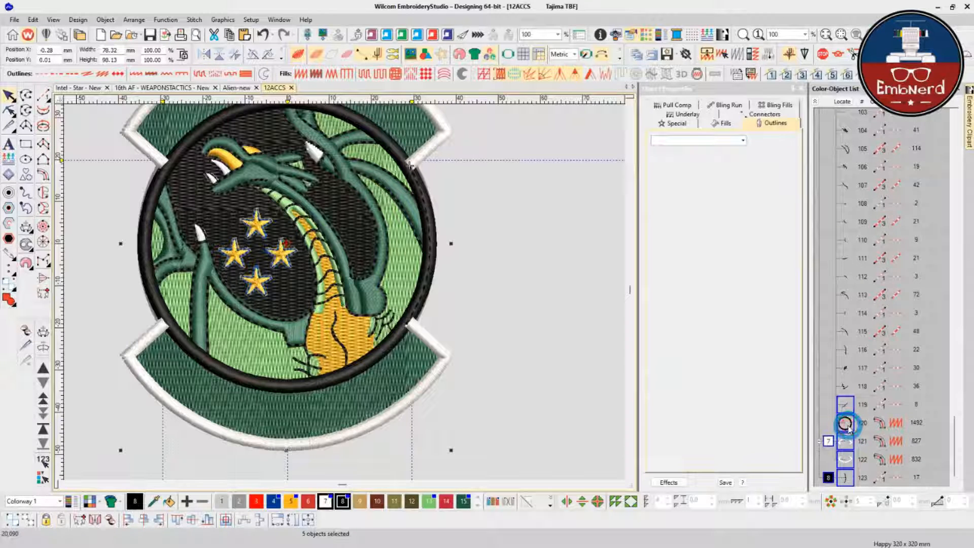
left_click(343, 501)
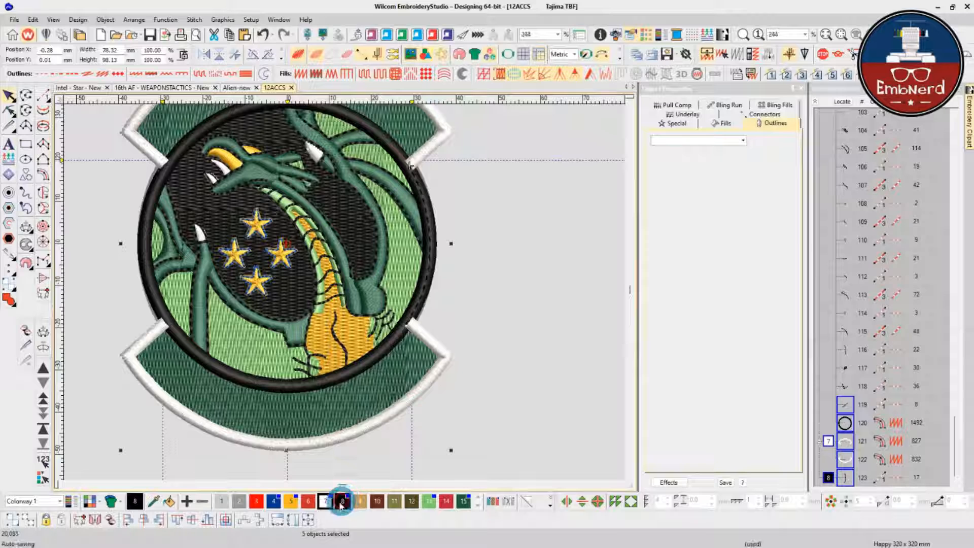
left_click(42, 461)
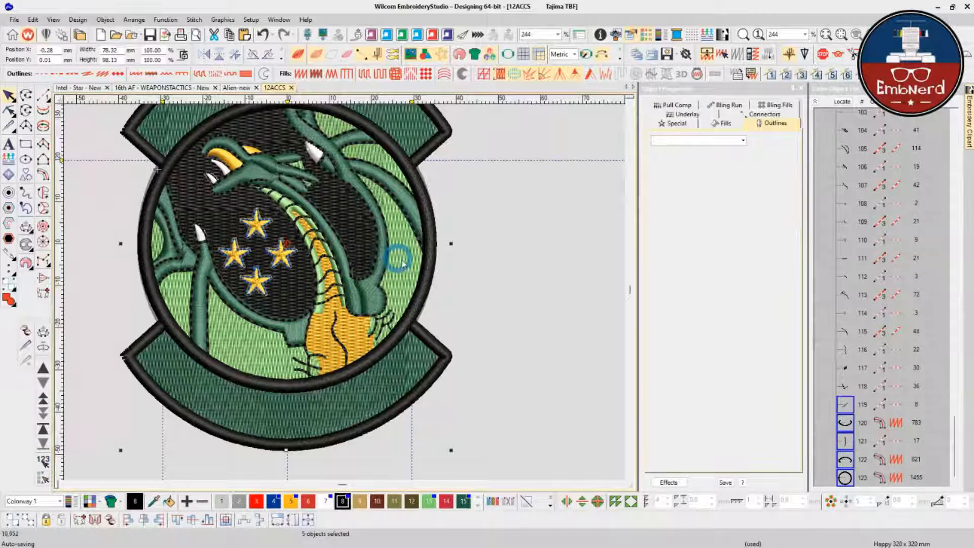
key("Escape")
- Inspect the black borders of both banners and the circle, including the upper banner's corners
scroll(242, 240, "down", 1)
scroll(345, 296, "up", 1)
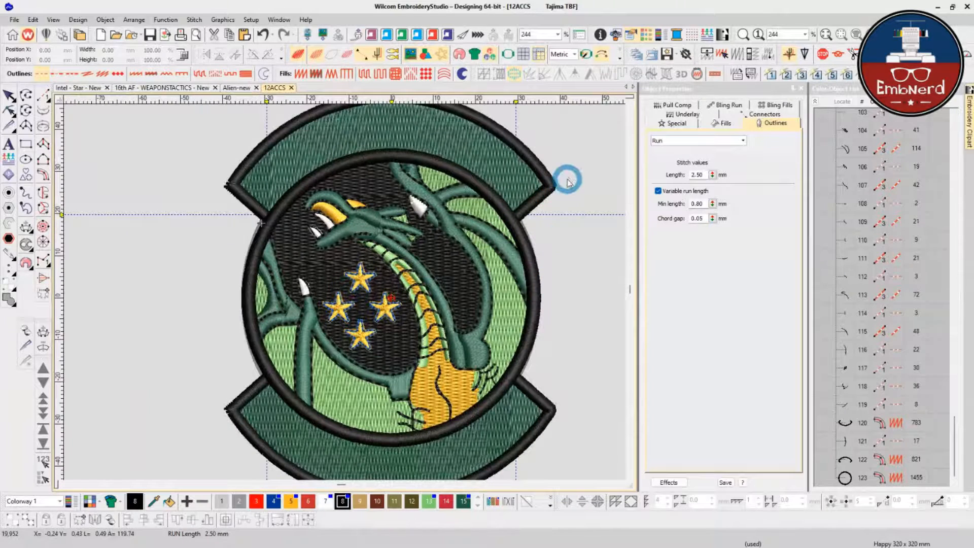
scroll(558, 190, "up", 1)
scroll(345, 303, "up", 1)
scroll(347, 298, "down", 1)
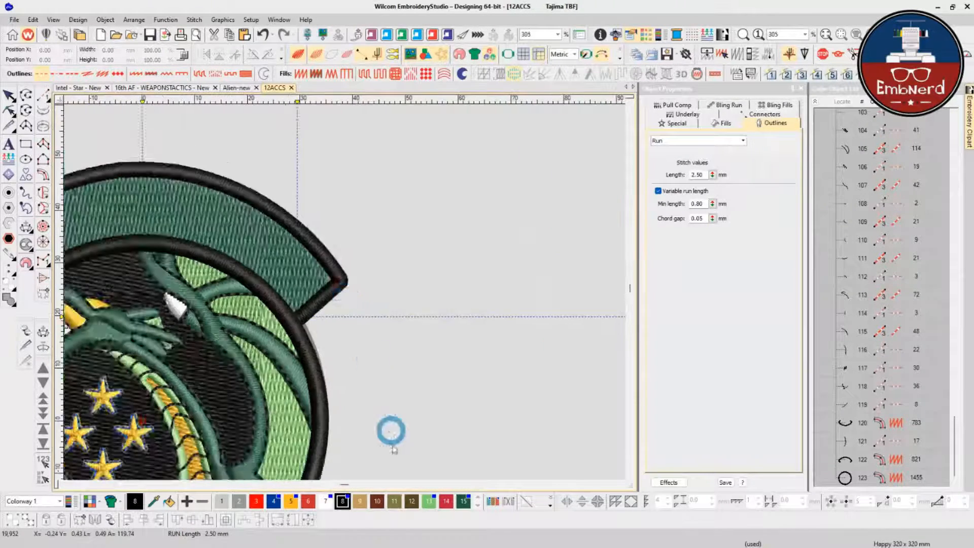
scroll(380, 387, "down", 2)
scroll(333, 363, "up", 1)
scroll(328, 345, "down", 1)
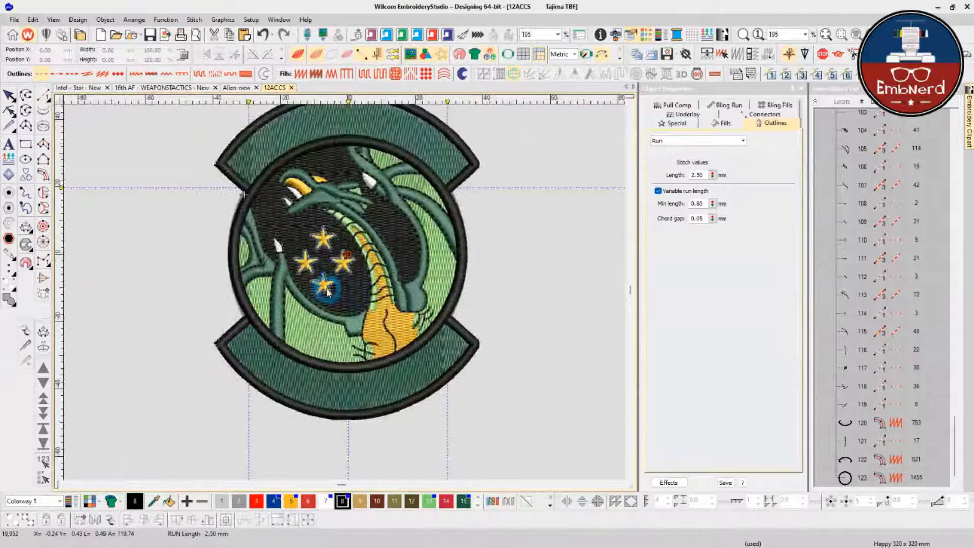
scroll(299, 124, "up", 2)
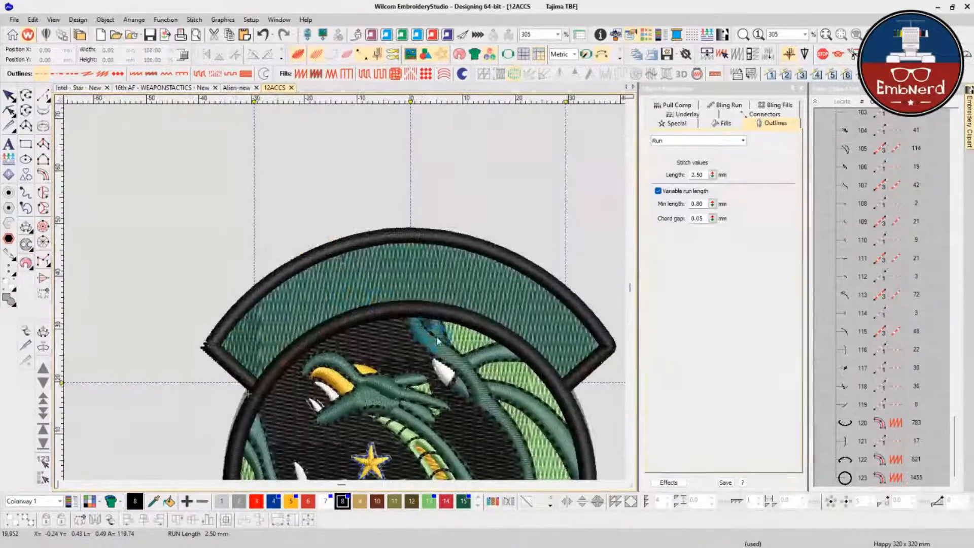
- Examine the upper banner border's left corner as plain stitches over the background artwork
left_click(415, 234)
scroll(414, 225, "down", 5)
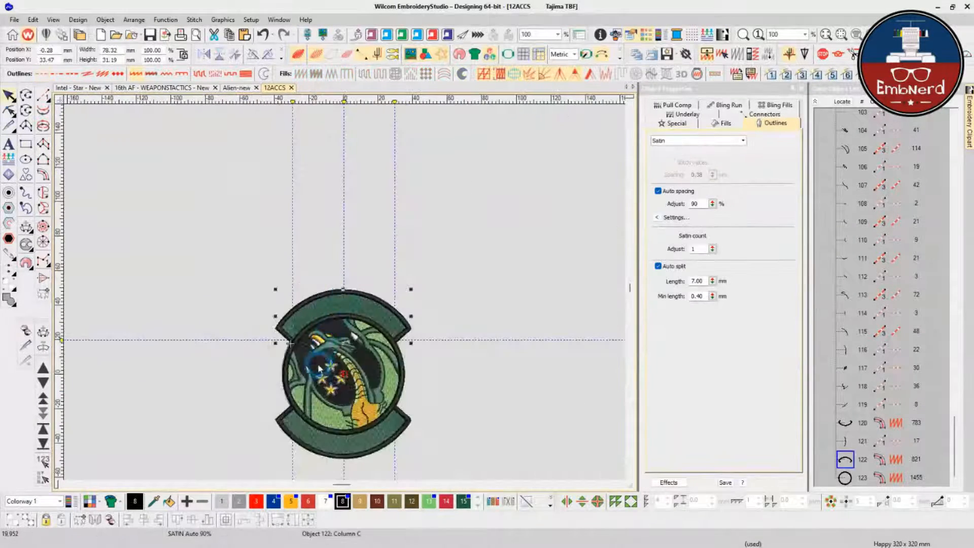
scroll(380, 153, "up", 3)
scroll(490, 166, "up", 1)
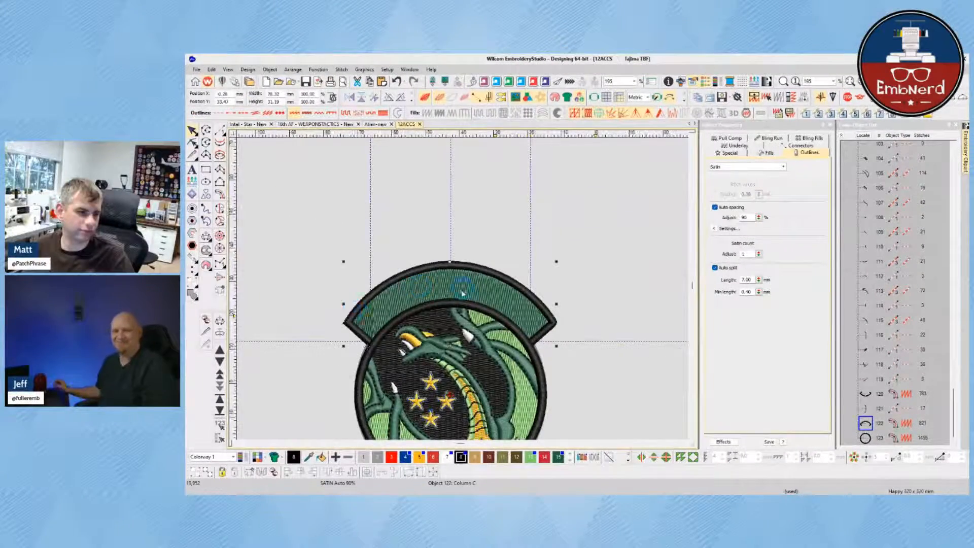
scroll(464, 290, "up", 6)
scroll(464, 290, "down", 3)
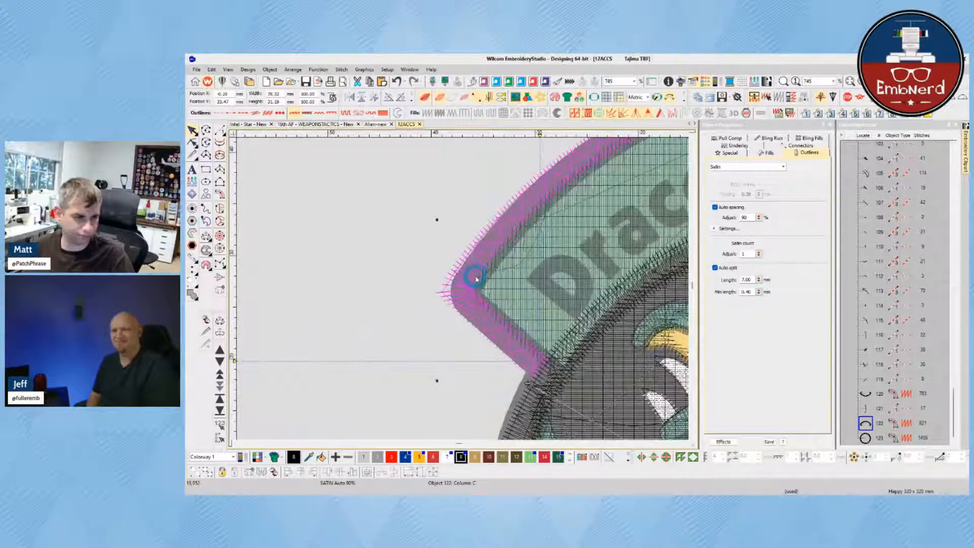
scroll(478, 284, "down", 2)
scroll(510, 291, "up", 1)
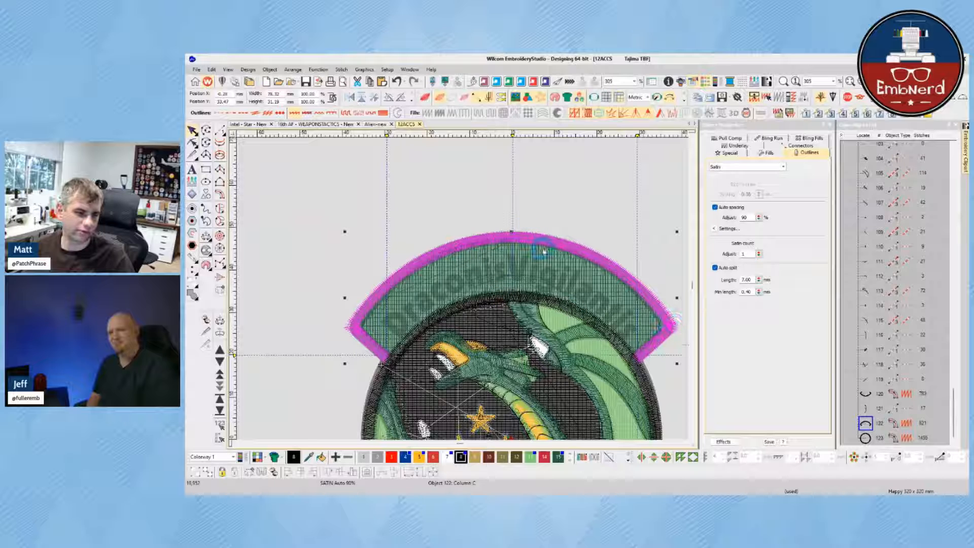
key("ctrl+d")
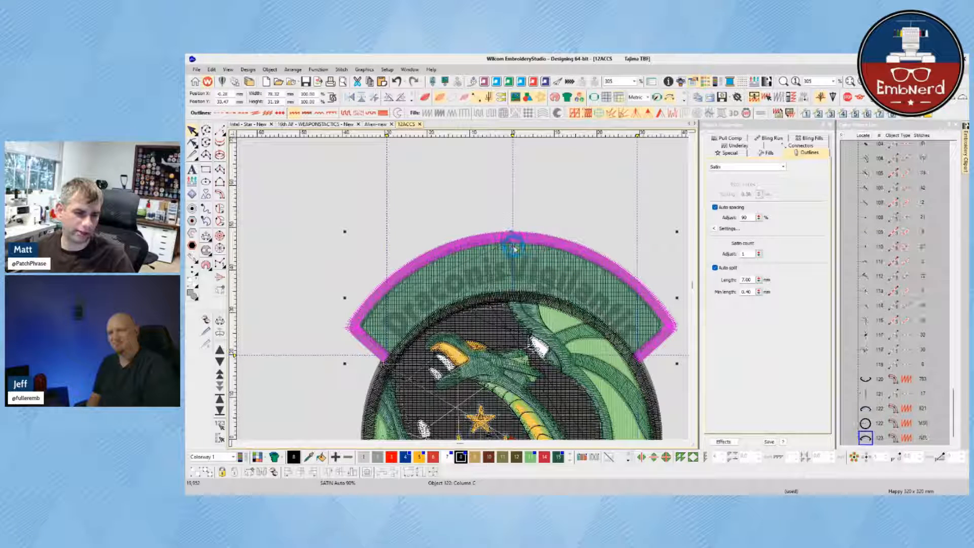
left_click(347, 97)
scroll(354, 333, "up", 5)
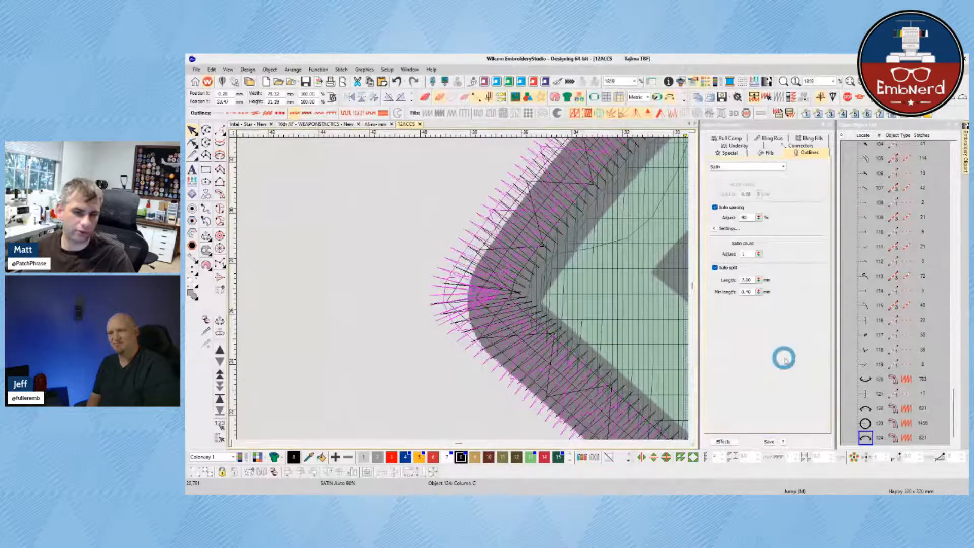
left_click(866, 411)
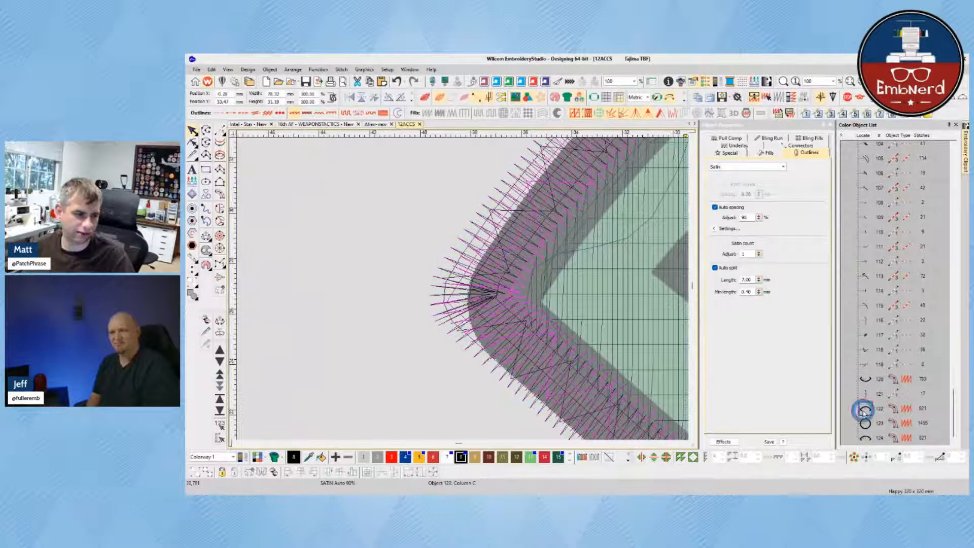
key("h")
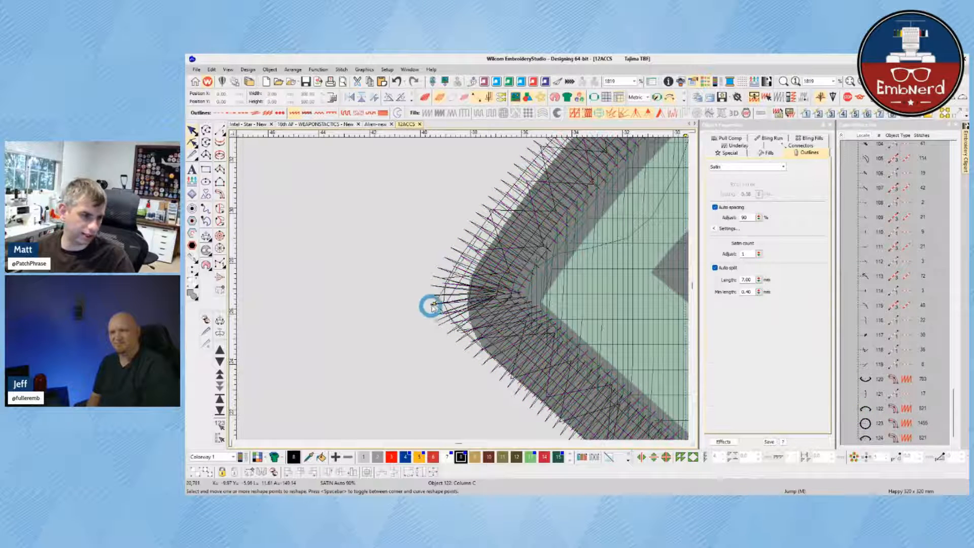
left_click(463, 259)
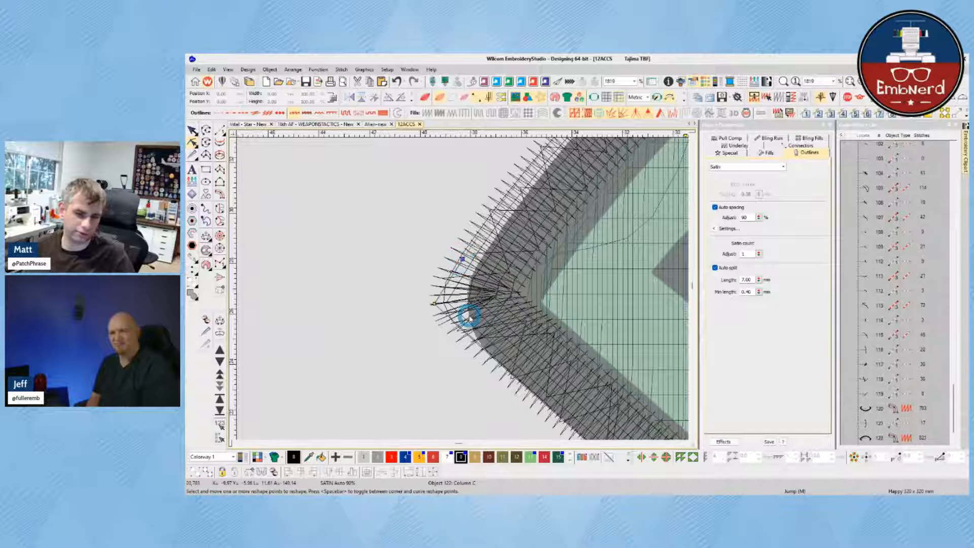
key("ctrl+z")
scroll(878, 406, "down", 1)
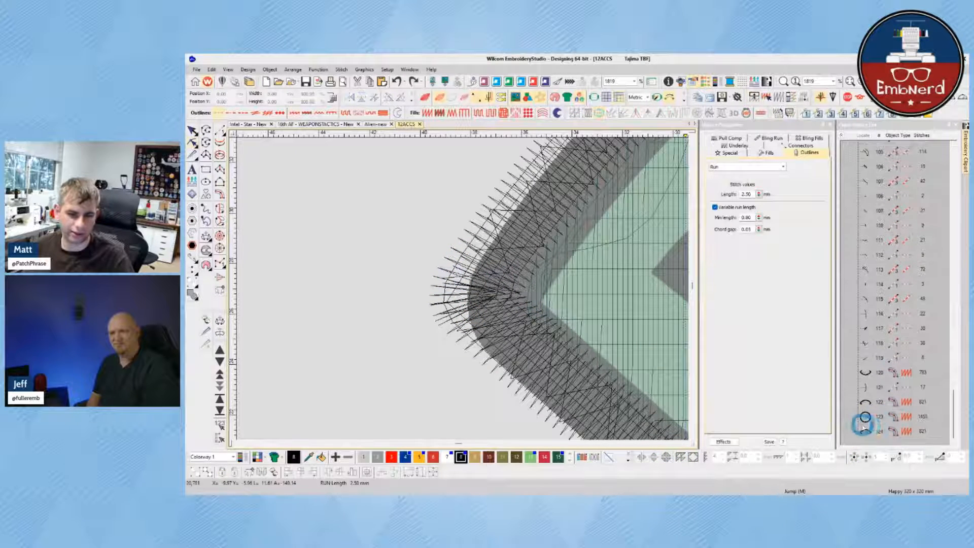
left_click(865, 427)
key("Delete")
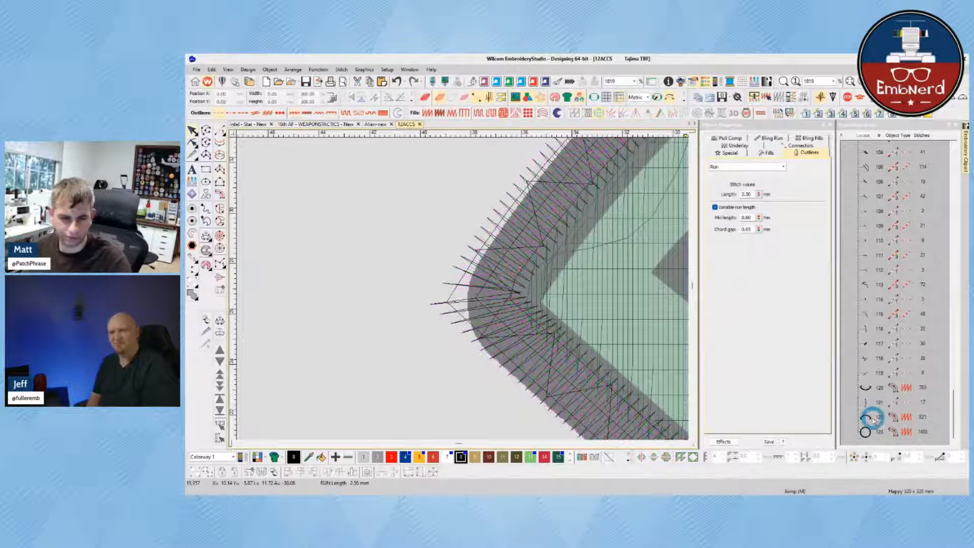
- Round the upper banner border's left outer corner by adding an outline point on each side and pulling the corner point inward as a curve
left_click(867, 417)
key("h")
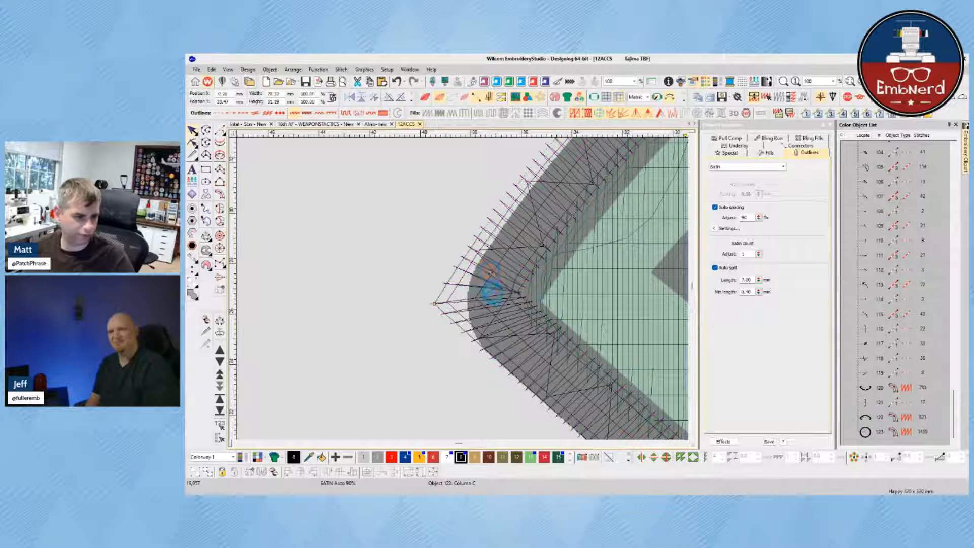
left_click(471, 248)
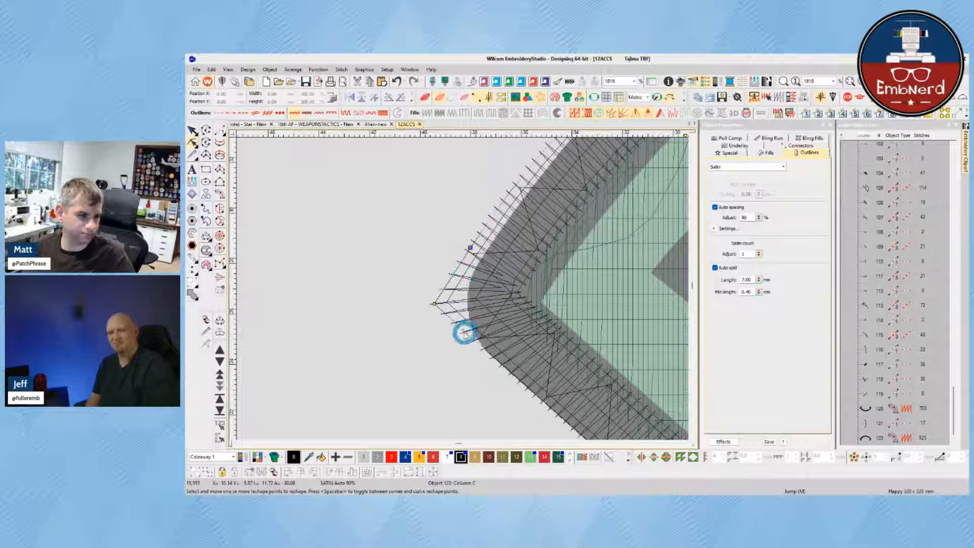
left_click(464, 331)
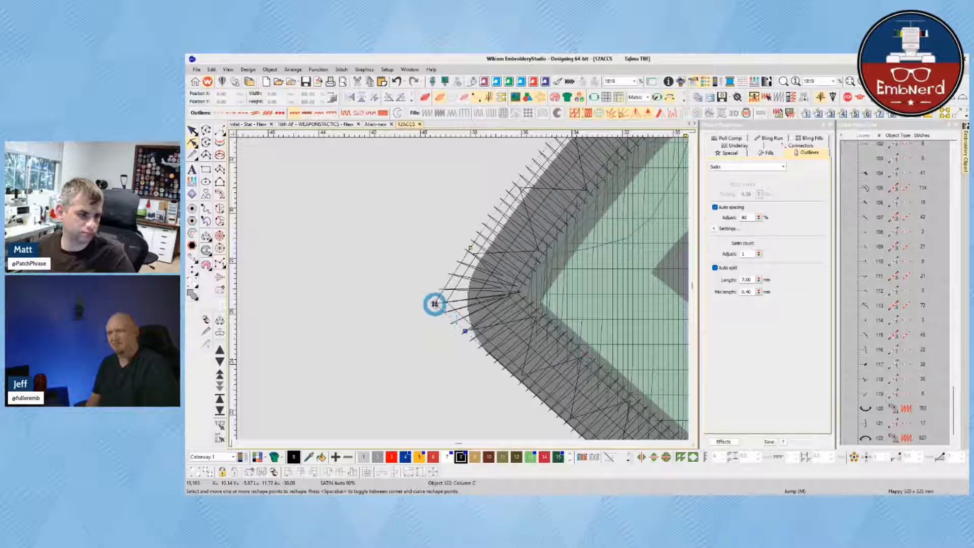
left_click(435, 304)
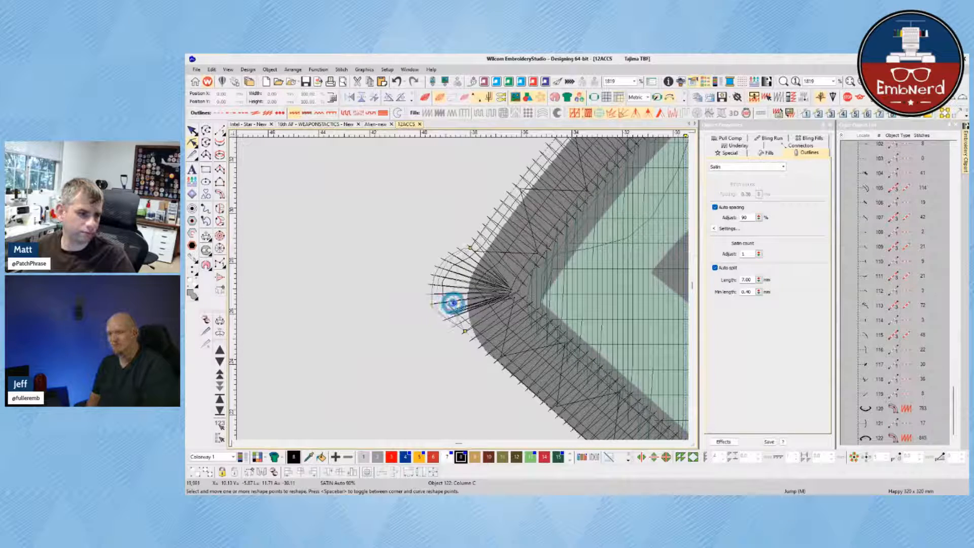
left_click_drag(454, 303, 456, 302)
scroll(455, 302, "down", 4)
scroll(487, 386, "down", 2)
scroll(343, 187, "up", 2)
scroll(462, 280, "up", 4)
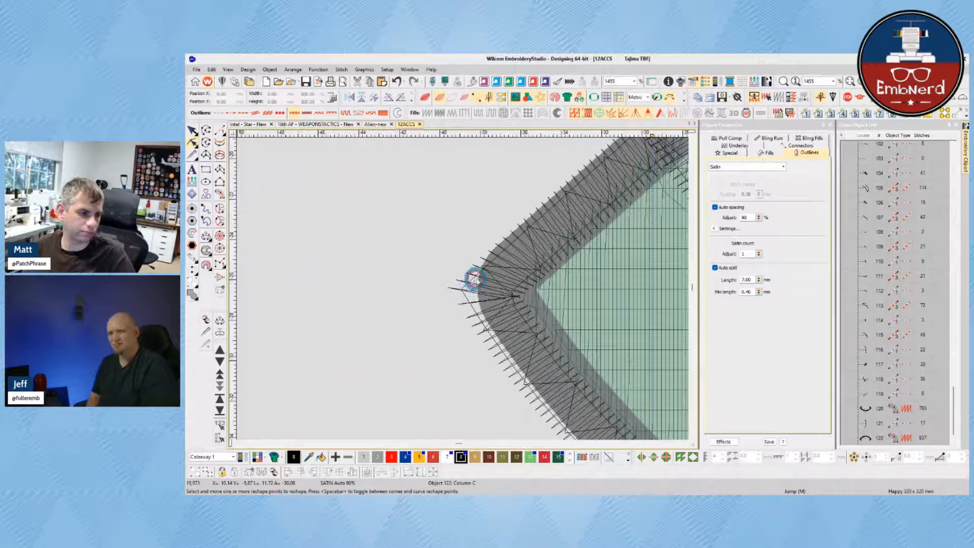
- Round the lower banner border's left outer corner with an added outline point on each side and a curved tip drawn inward
left_click(512, 243)
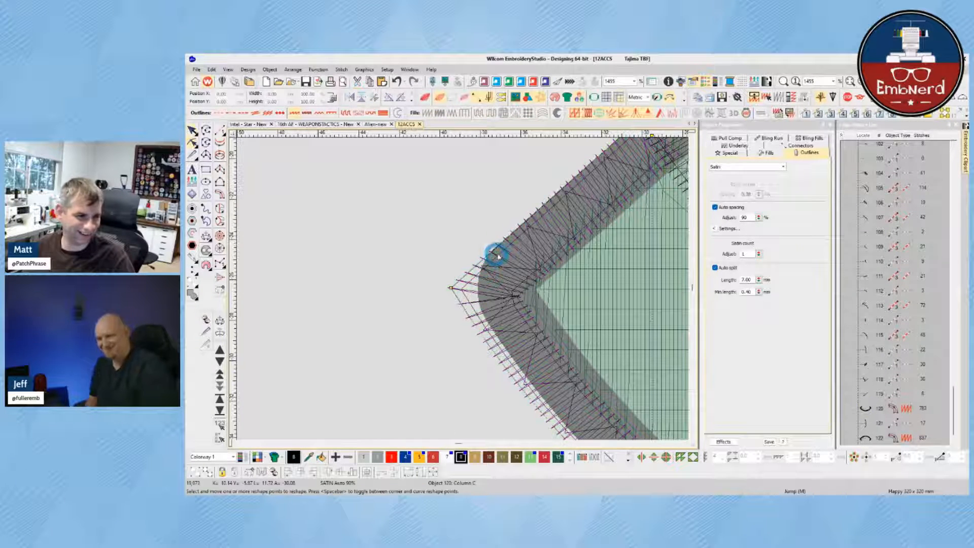
left_click(468, 328)
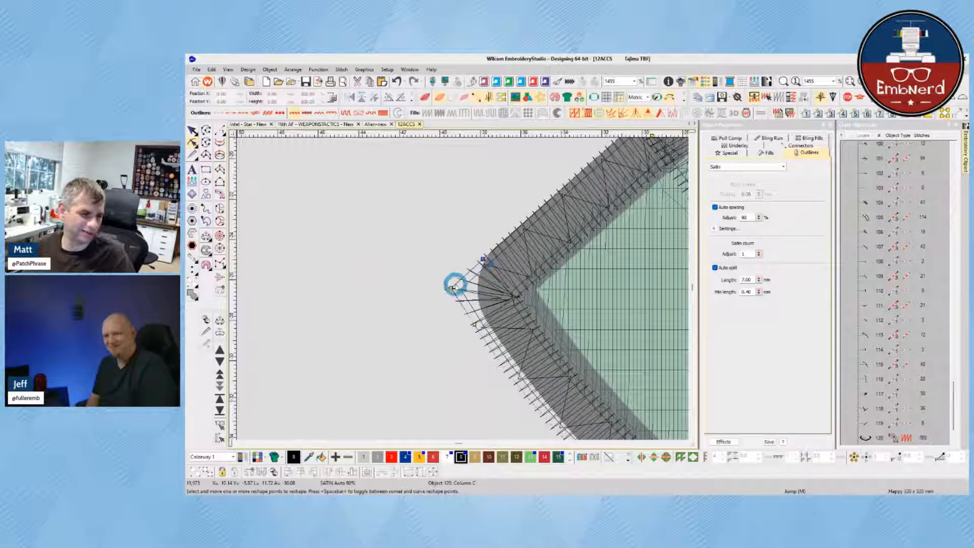
left_click(452, 288)
key("Delete")
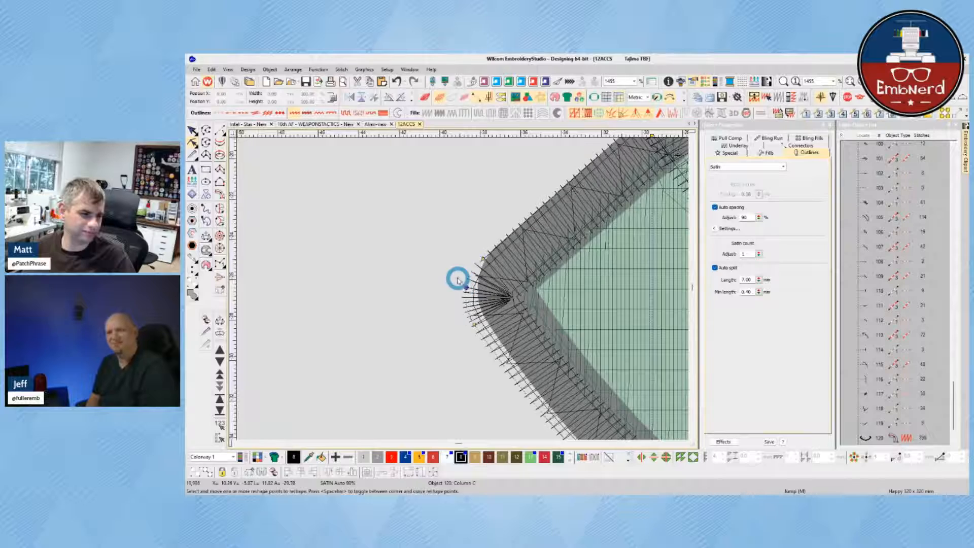
key("Escape")
scroll(461, 285, "down", 5)
scroll(466, 289, "down", 1)
scroll(464, 288, "up", 2)
scroll(463, 285, "down", 2)
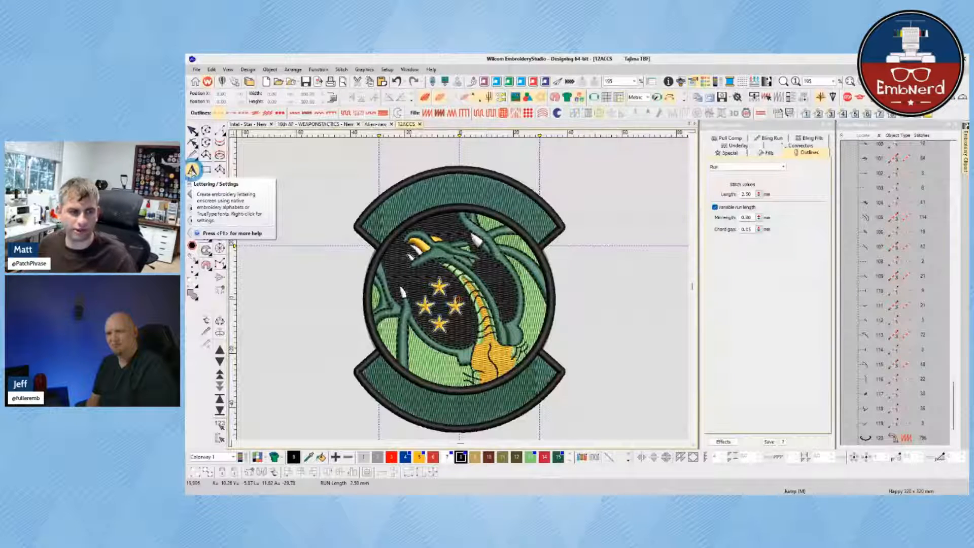
scroll(875, 404, "down", 3)
left_click(866, 387)
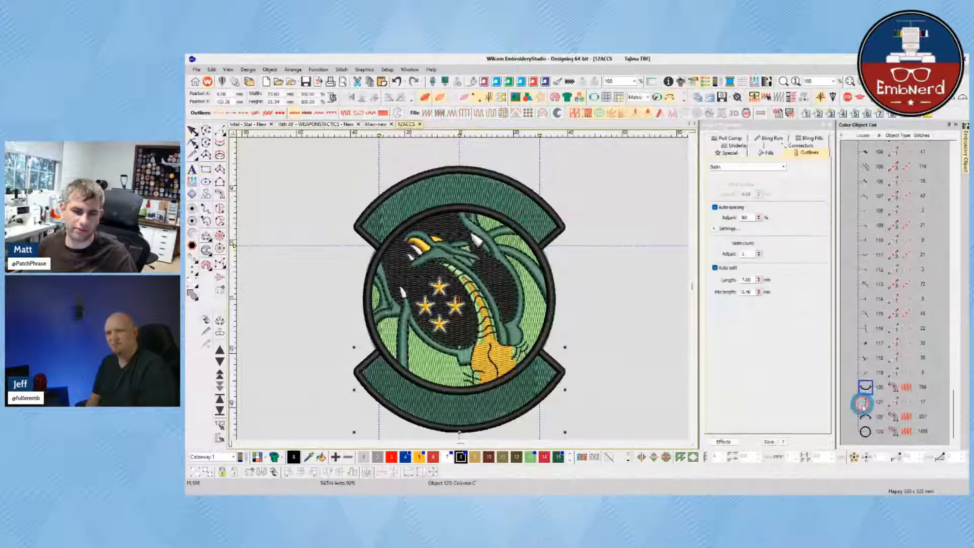
left_click(866, 431, "shift")
scroll(856, 250, "up", 20)
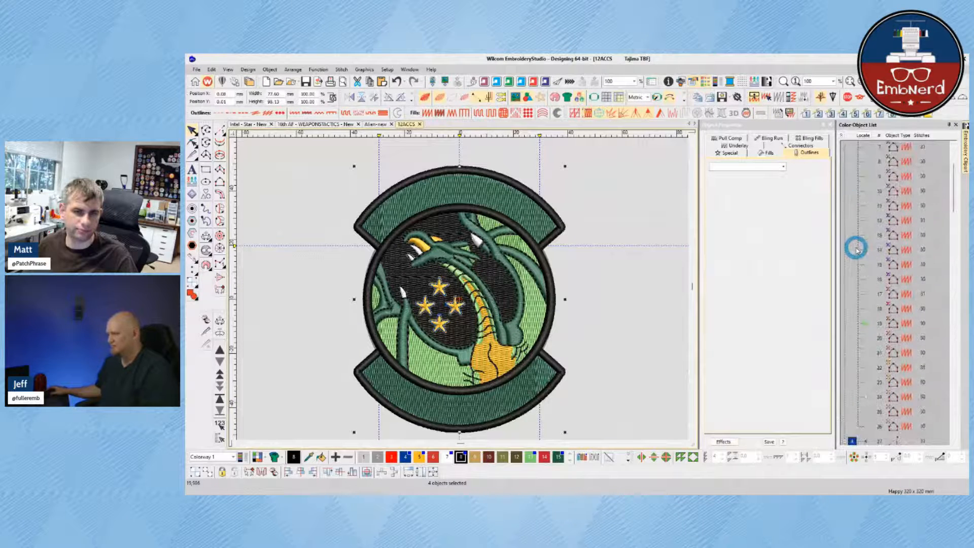
- Reshape the outer arc of the upper banner's green tatami fill so its edge extends beneath the black satin border
left_click(474, 191)
key("h")
key("z")
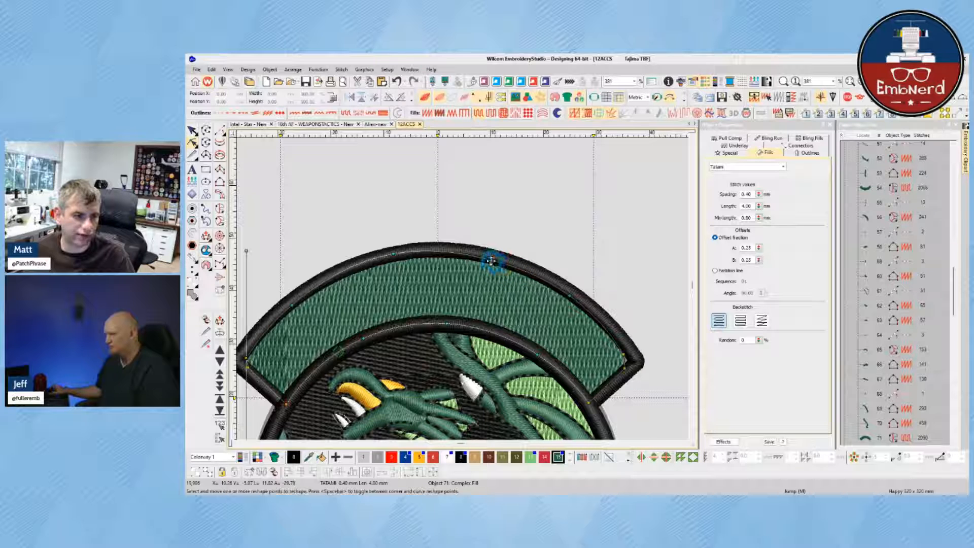
left_click_drag(491, 261, 491, 271)
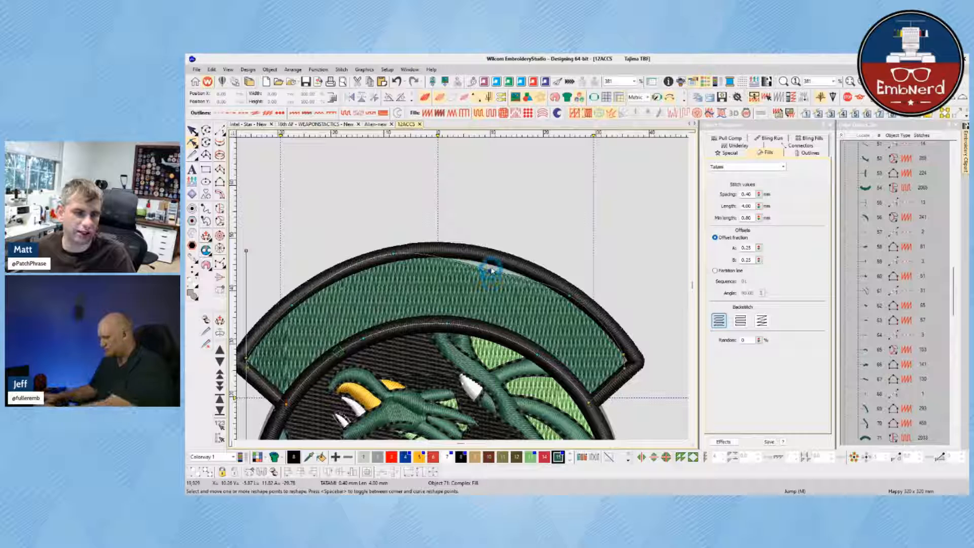
left_click_drag(491, 270, 498, 255)
left_click_drag(392, 253, 393, 250)
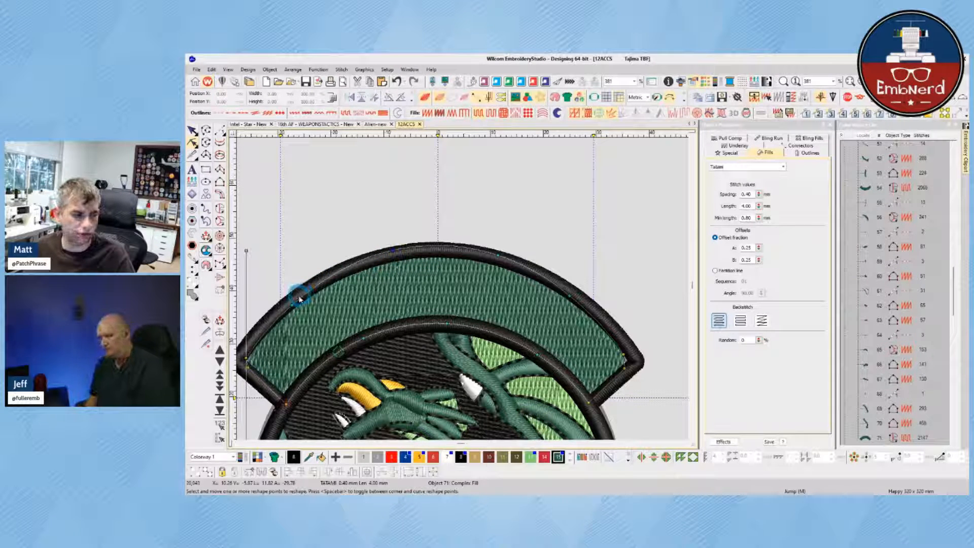
- Reshape the left end of the upper banner's green fill, tucking its outer and inner corners under the black borders
scroll(300, 299, "up", 1)
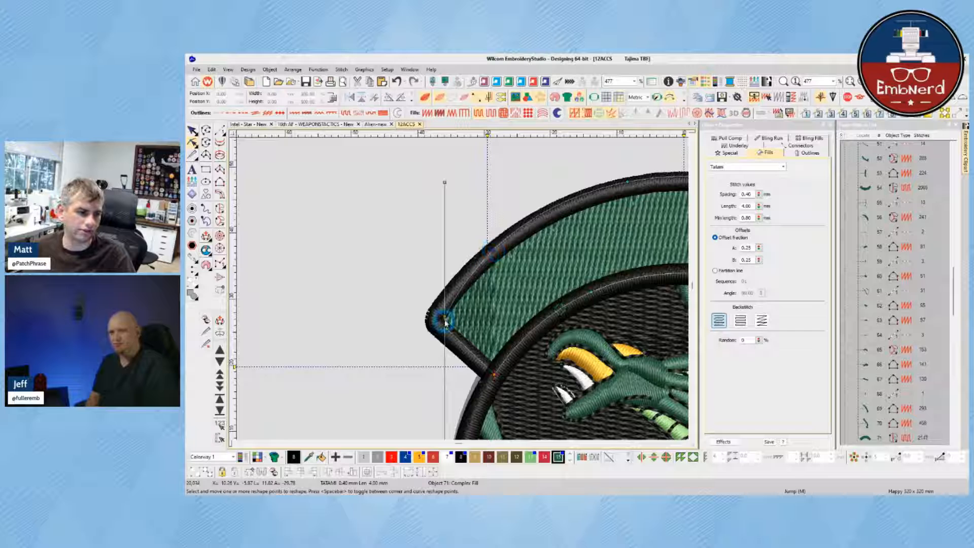
mouse_move(442, 307)
left_mouse_down()
mouse_move(441, 327)
mouse_move(432, 319)
left_mouse_up()
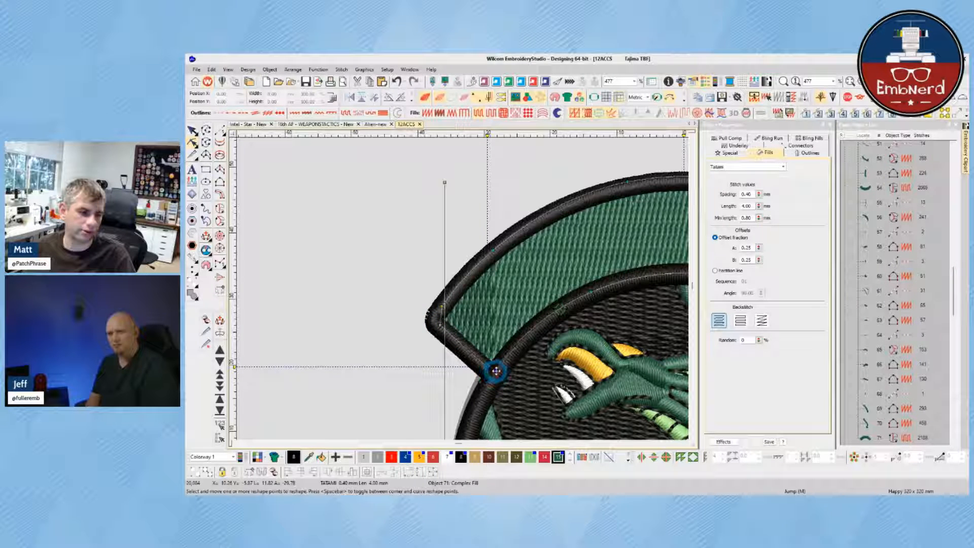
left_click_drag(495, 371, 492, 367)
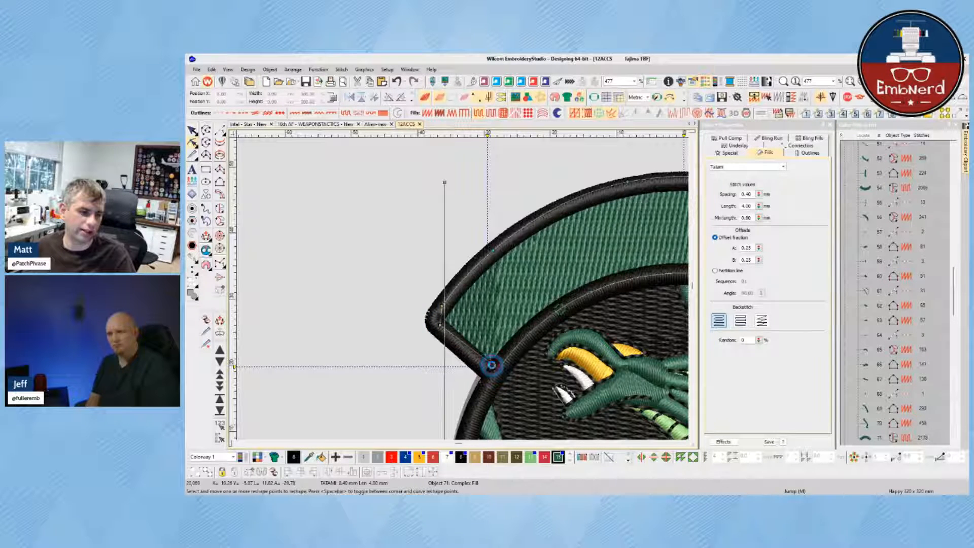
mouse_move(487, 369)
left_mouse_down()
mouse_move(497, 355)
mouse_move(487, 368)
mouse_move(498, 368)
left_mouse_up()
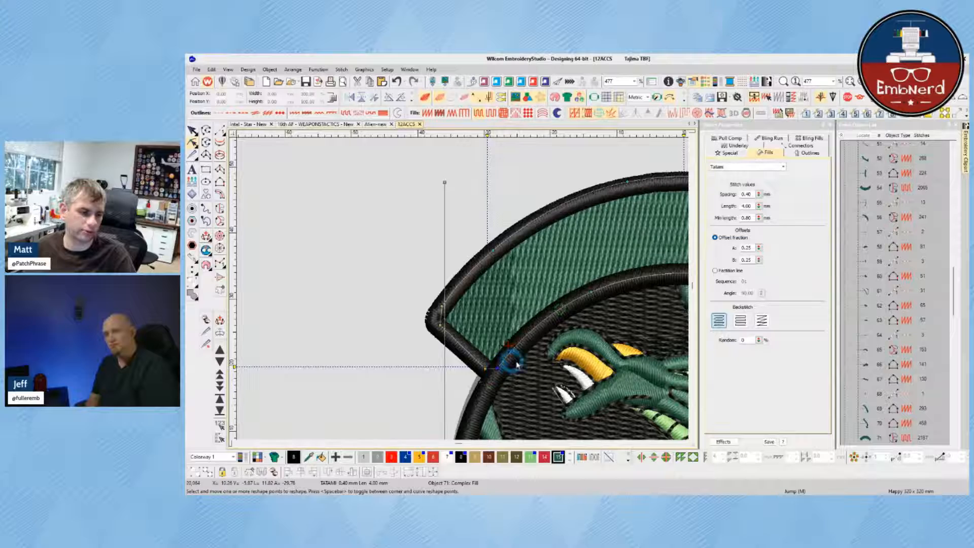
left_click_drag(594, 318, 510, 260)
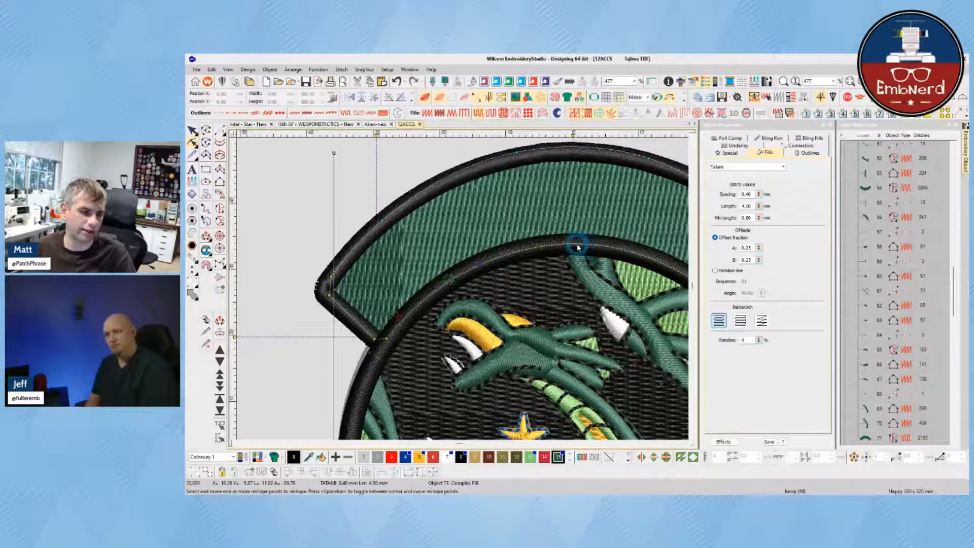
- Reshape the right end of the upper banner's green fill, moving its corners and outer edge points under the black borders
scroll(658, 284, "down", 3)
scroll(463, 292, "up", 3)
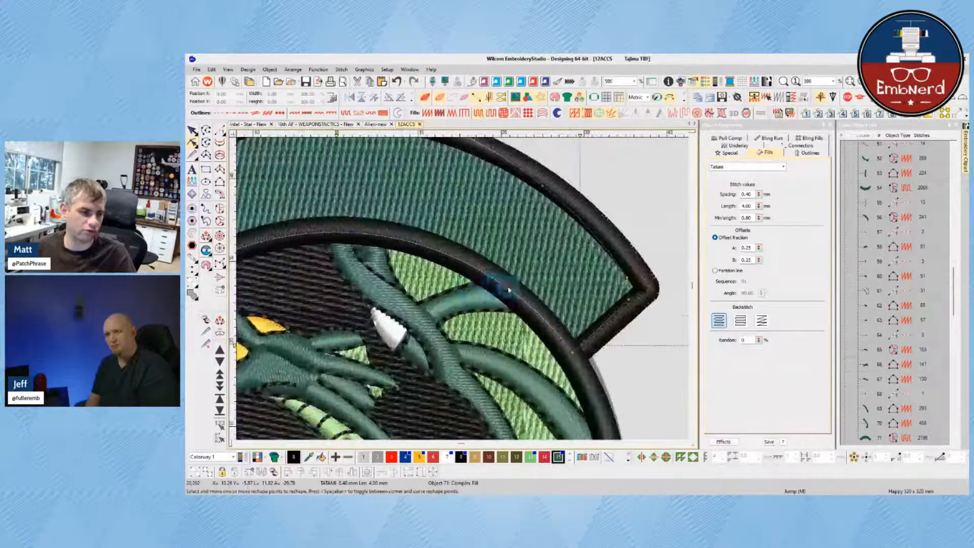
mouse_move(565, 349)
left_mouse_down()
mouse_move(580, 350)
mouse_move(571, 348)
left_mouse_up()
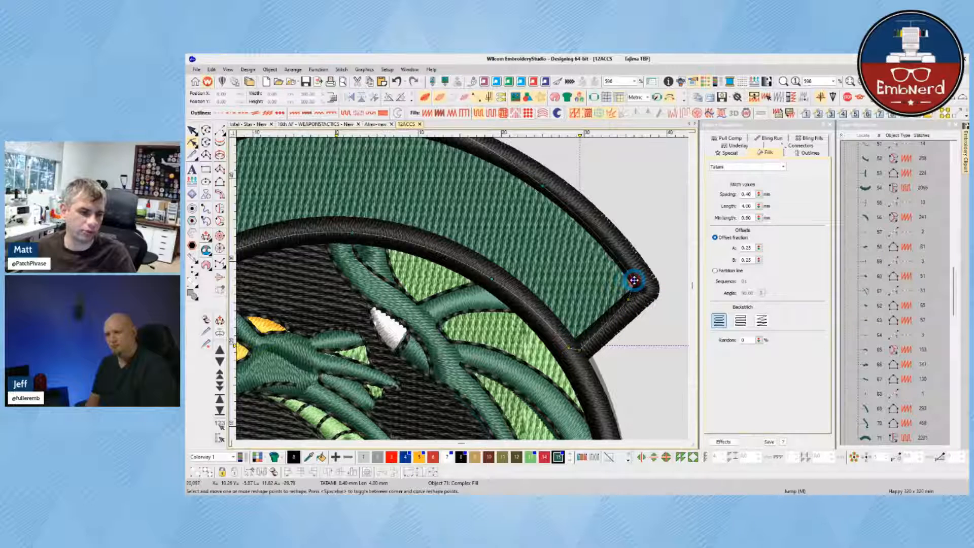
left_click_drag(634, 281, 631, 298)
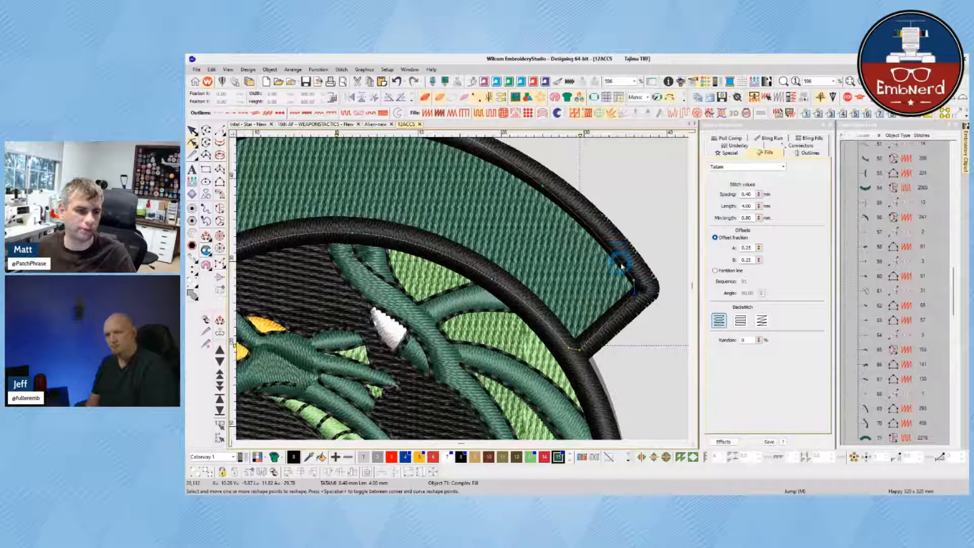
left_click_drag(598, 235, 597, 224)
left_click_drag(541, 187, 540, 171)
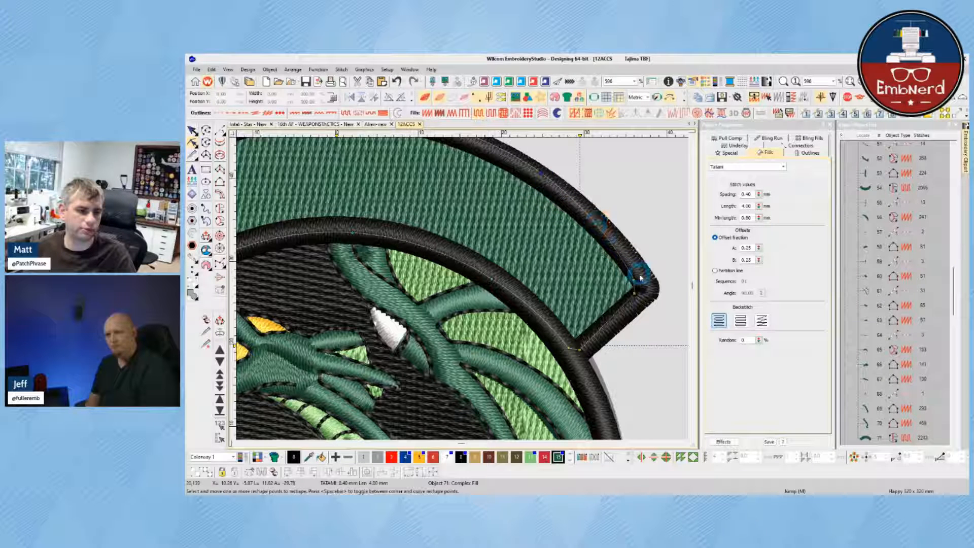
left_click_drag(636, 292, 635, 290)
scroll(457, 210, "down", 3)
scroll(459, 287, "up", 2)
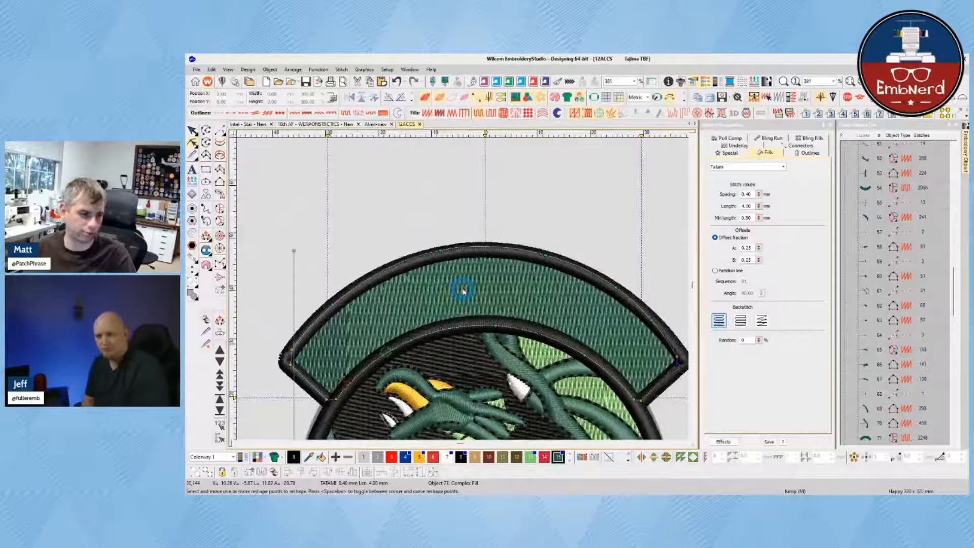
- Delete the lower banner's green fill and duplicate the upper banner's green fill
left_click(514, 323)
scroll(487, 325, "down", 5)
scroll(487, 330, "up", 1)
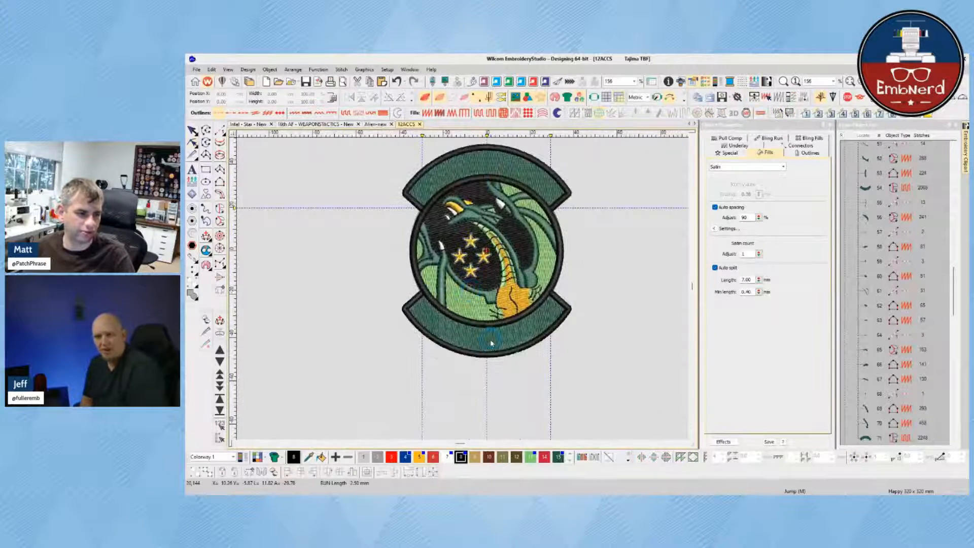
left_click(492, 342)
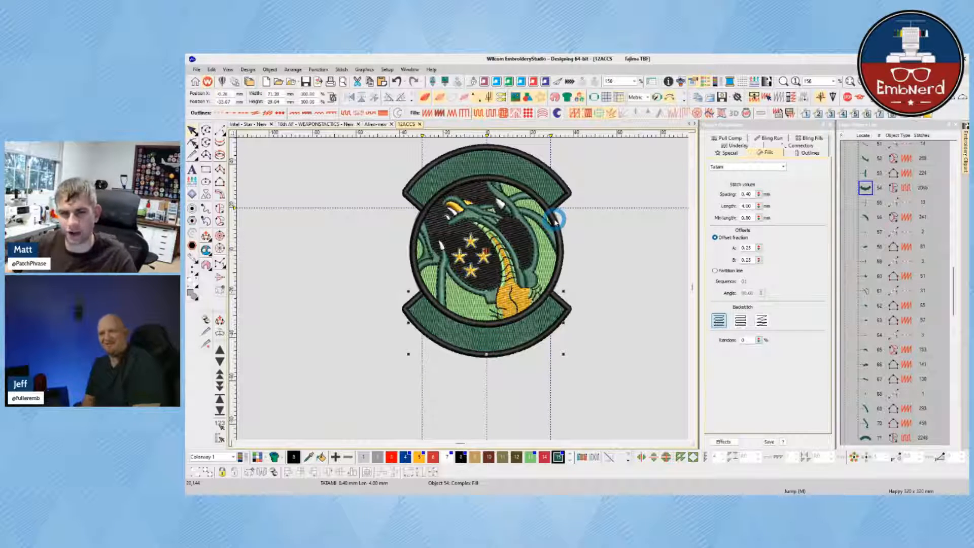
key("Delete")
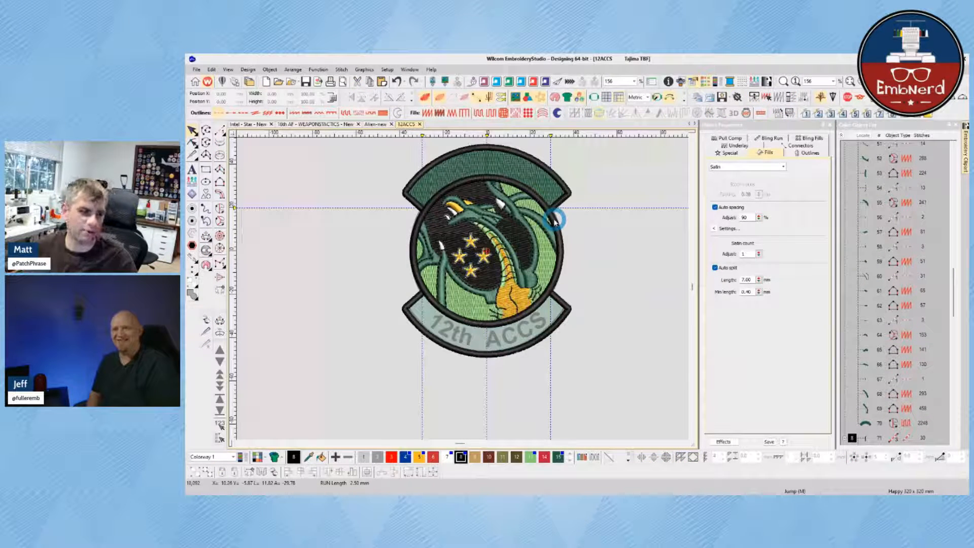
left_click(494, 162)
key("ctrl+d")
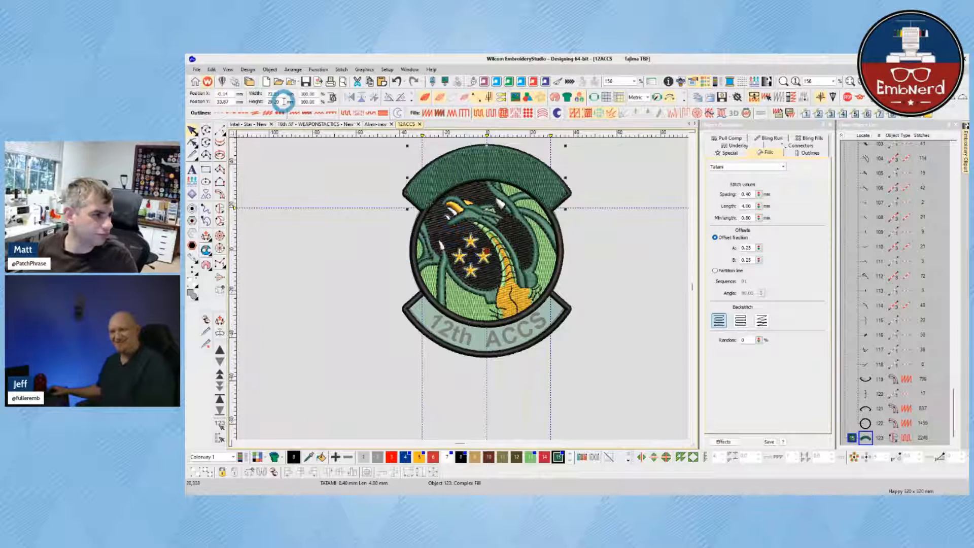
- Flip the duplicated green fill vertically and place it on the lower banner by making its Y position negative
left_click(362, 97)
left_click(522, 186)
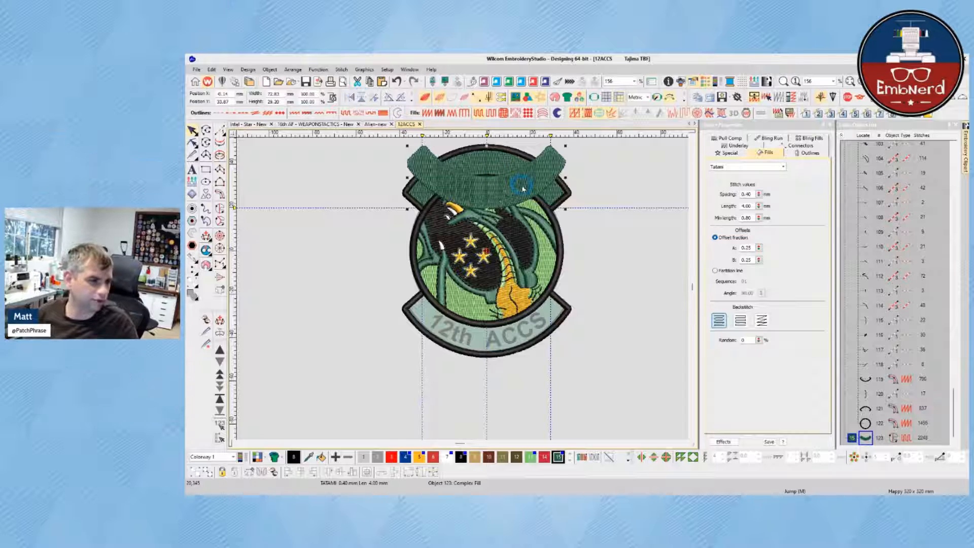
left_click(224, 101)
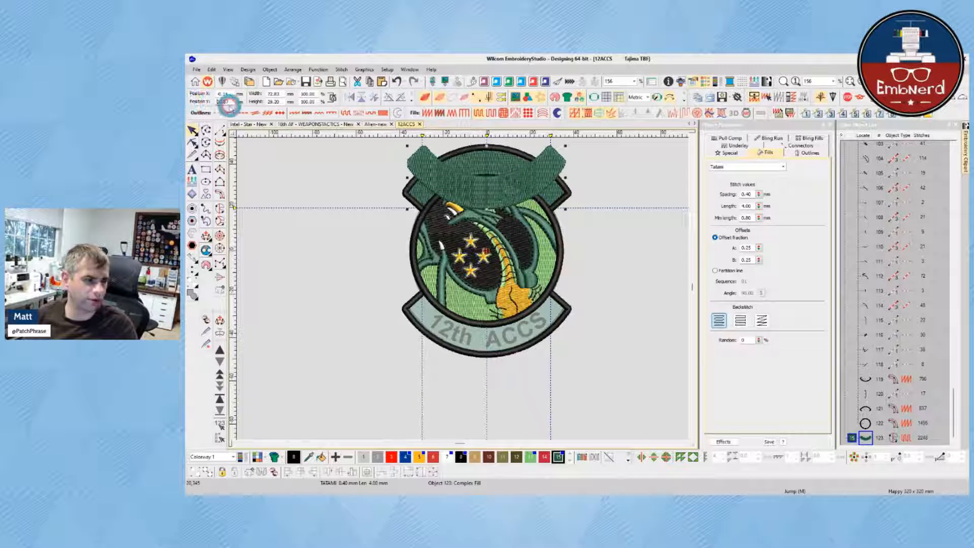
type("-")
key("Return")
left_click(232, 83)
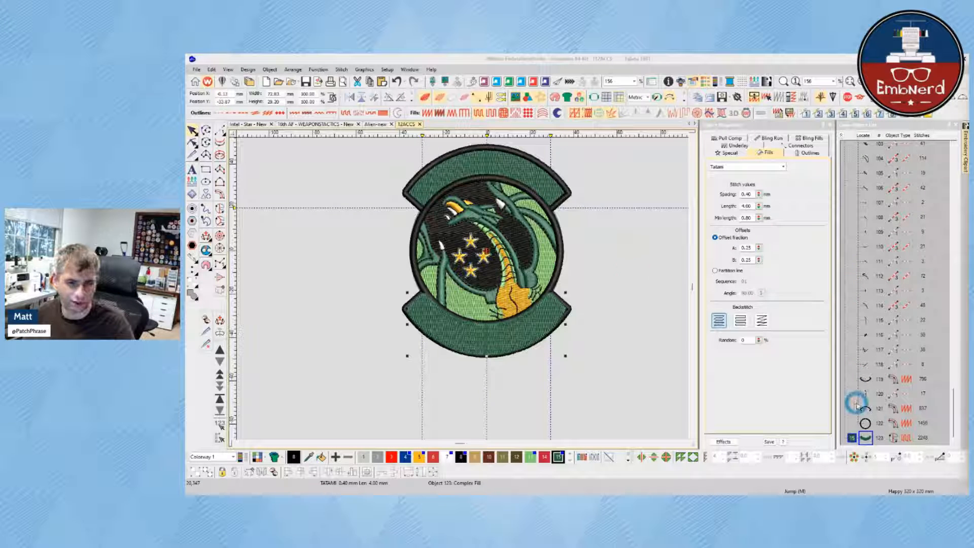
- Resequence the lower banner's green fill to stitch directly after the vertical green satin column at the dragon's lower left
scroll(903, 214, "up", 18)
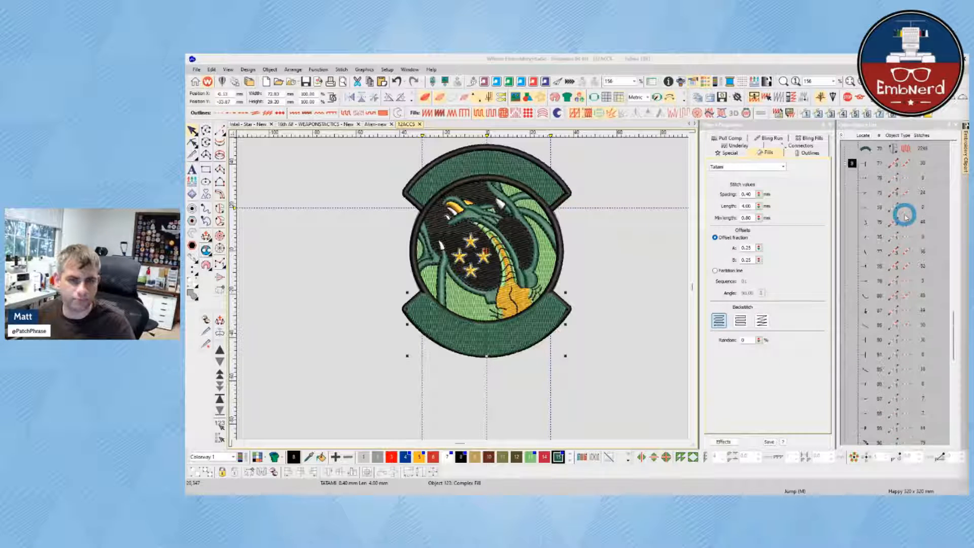
scroll(902, 217, "down", 5)
left_click(866, 233)
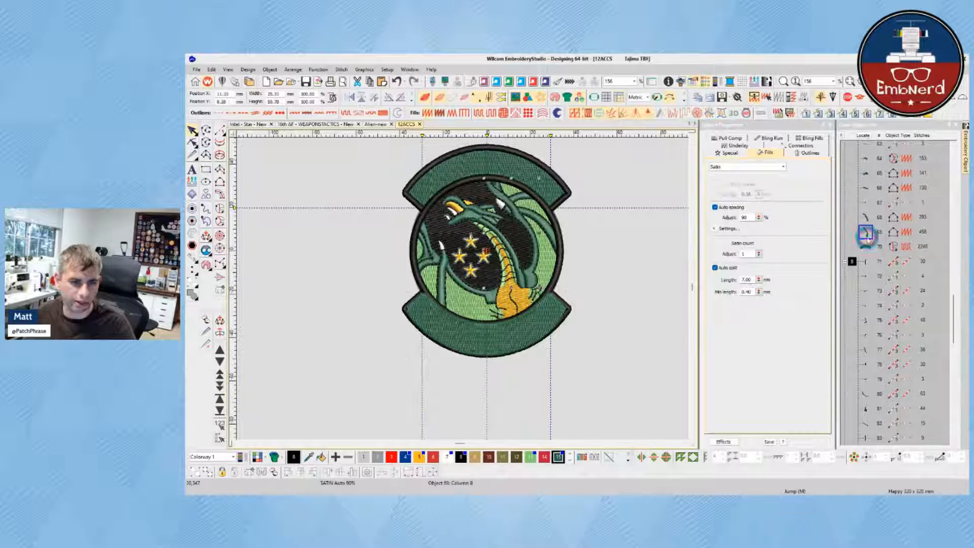
scroll(495, 249, "up", 2)
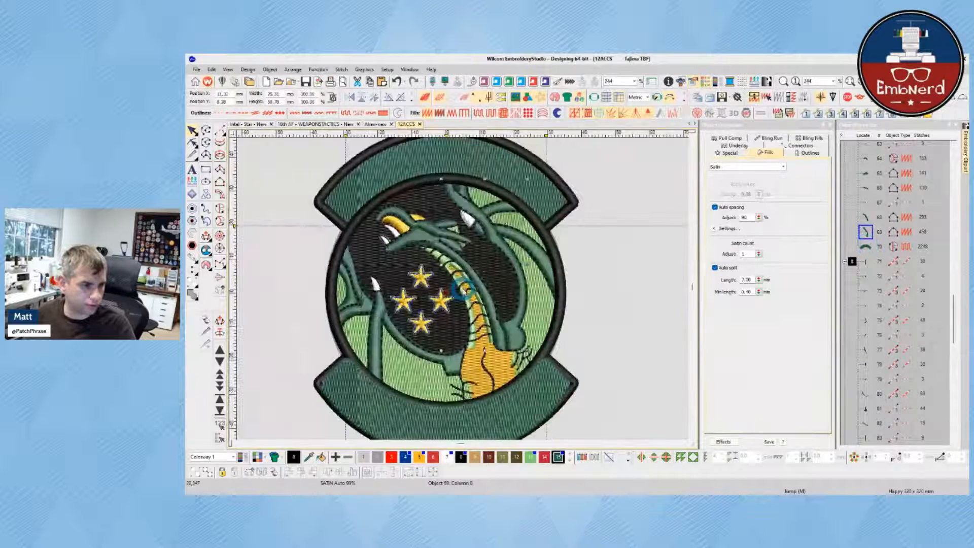
scroll(863, 221, "up", 7)
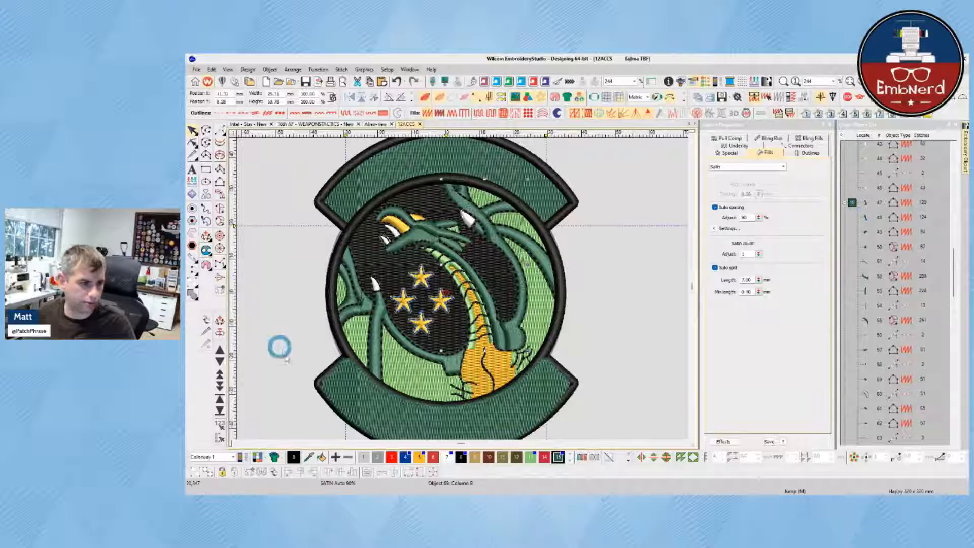
left_click(866, 306)
left_click(866, 290)
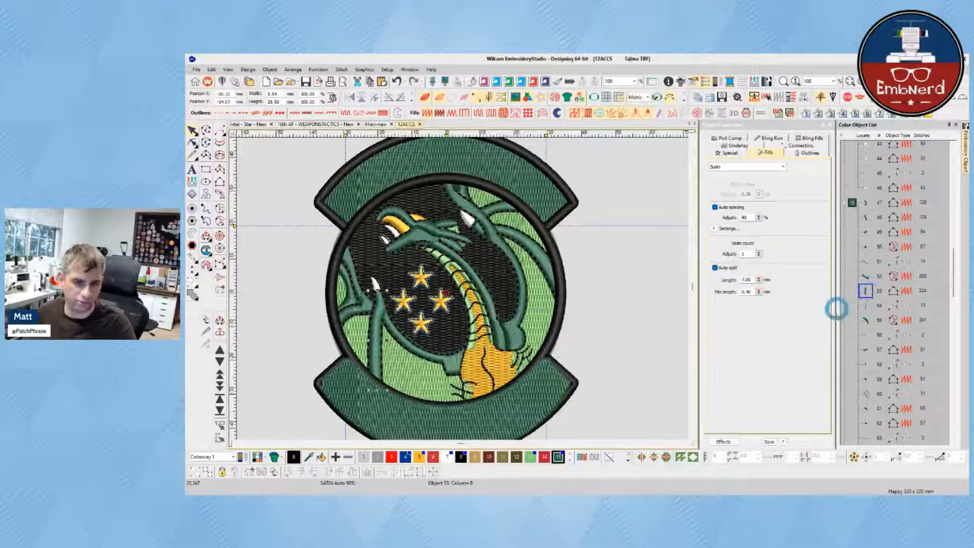
left_click(533, 405)
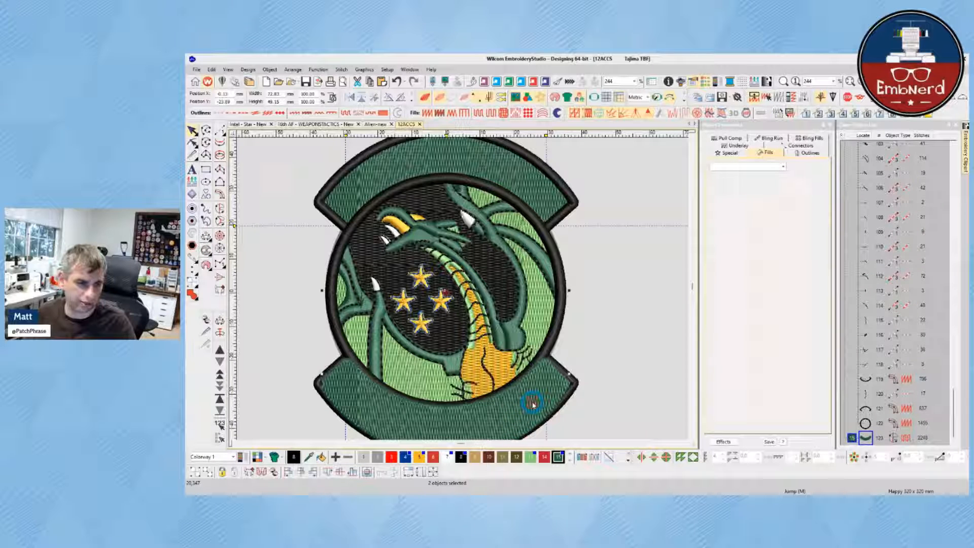
left_click(373, 330)
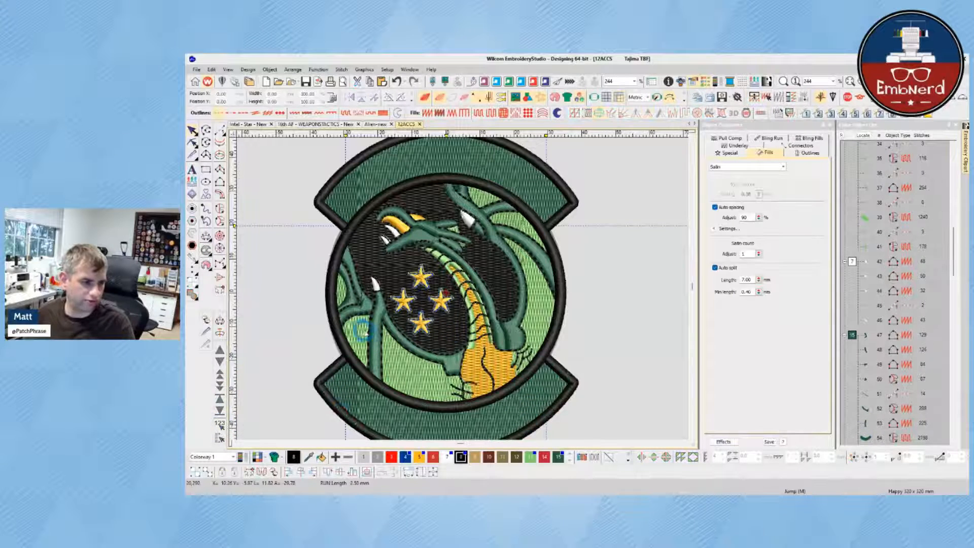
- Adjust the stitch start and end points of the lower banner's fill and the travel run next to it in reshape mode
key("h")
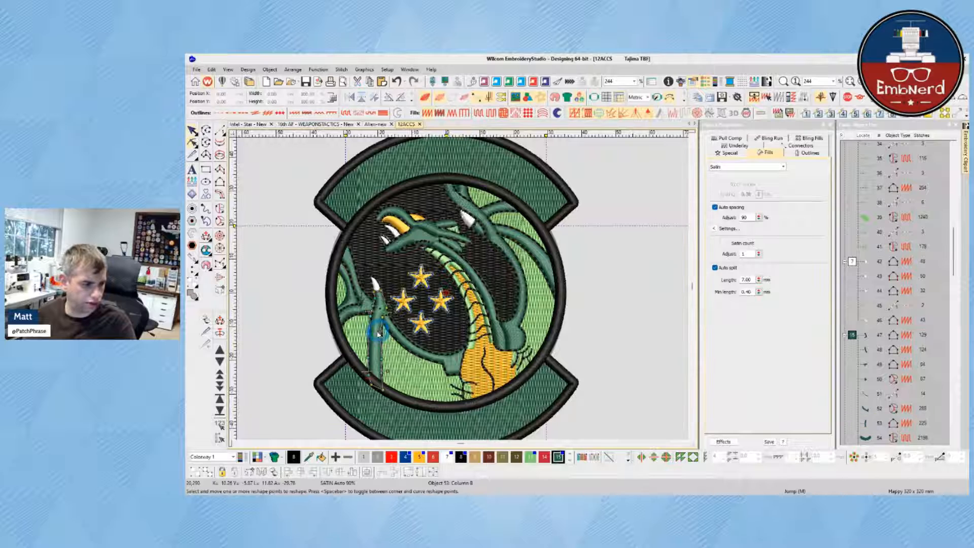
left_click(365, 405)
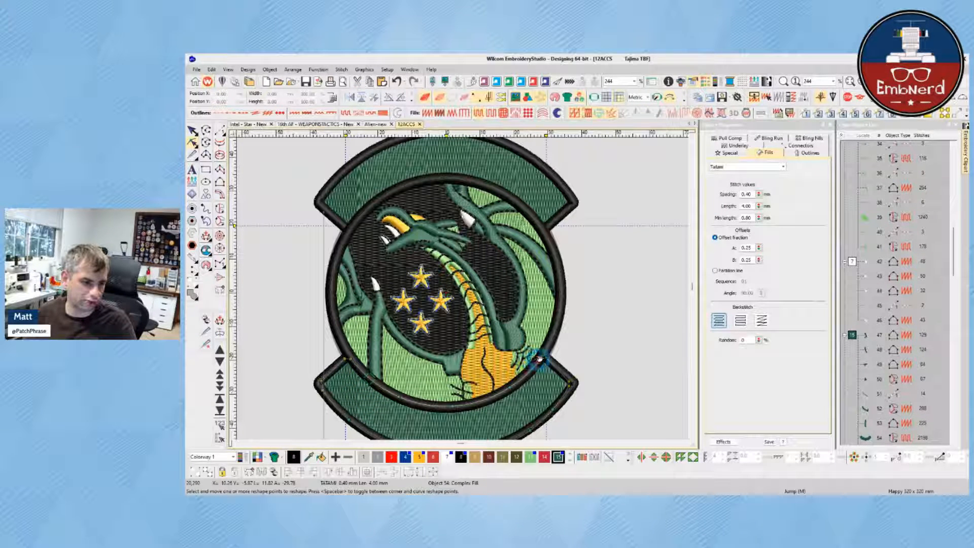
left_click(544, 359)
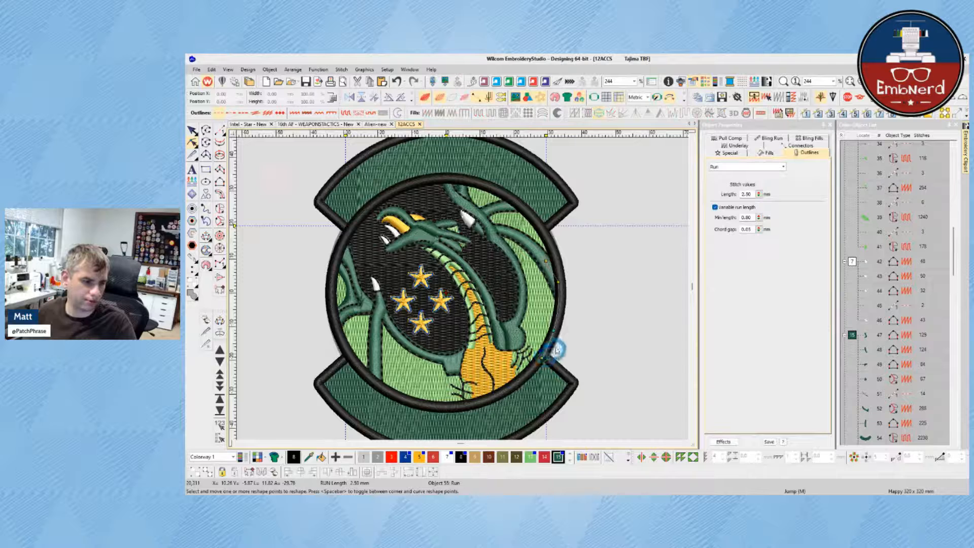
left_click(547, 268)
left_click(443, 248)
- Check the lower banner's green fill against its border in both stitch view and realistic view
scroll(446, 254, "down", 1)
scroll(464, 322, "up", 1)
key("t")
key("s")
key("t")
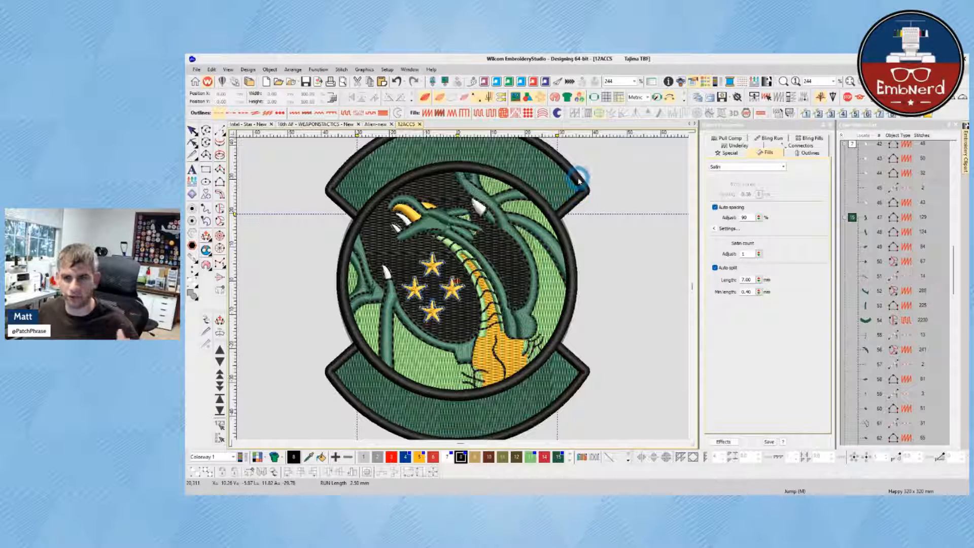
left_click(523, 387)
key("t")
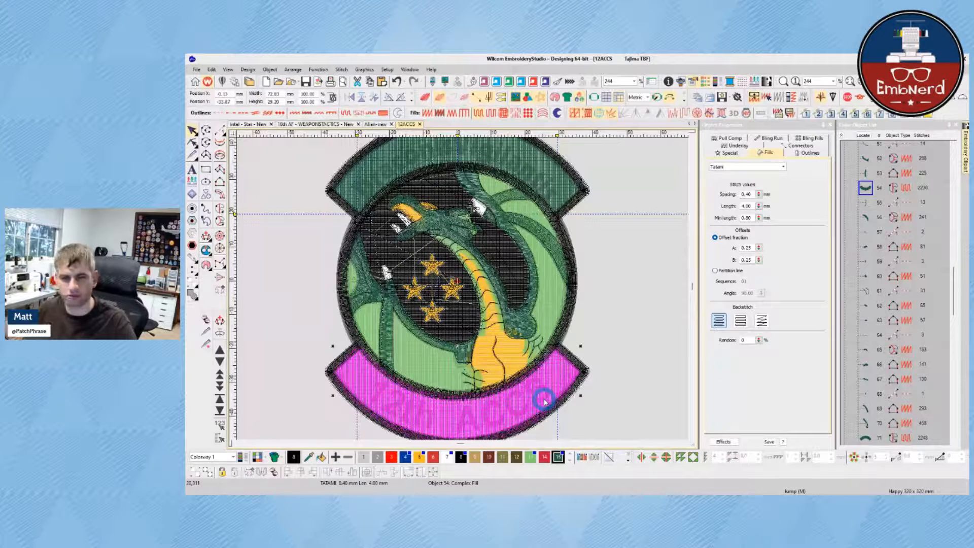
key("Escape")
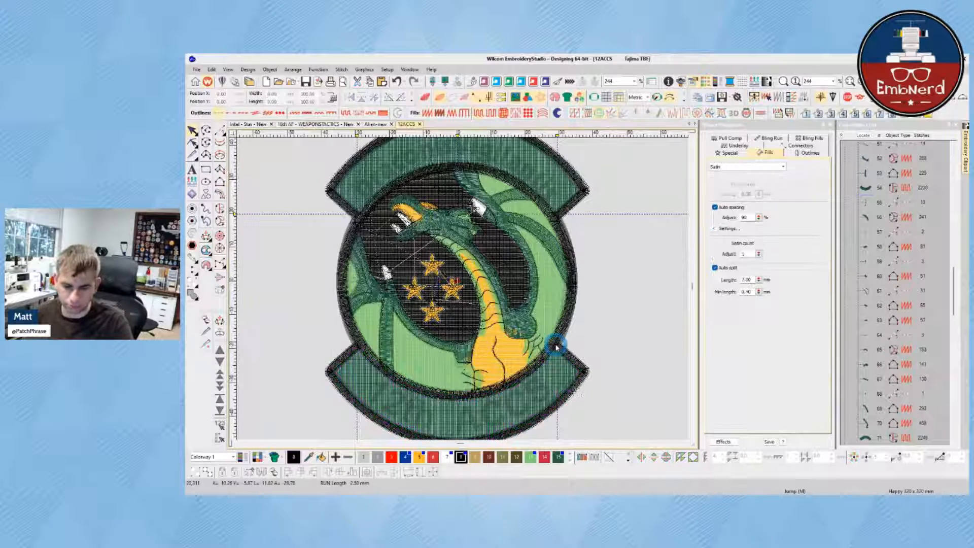
key("t")
key("s")
key("s")
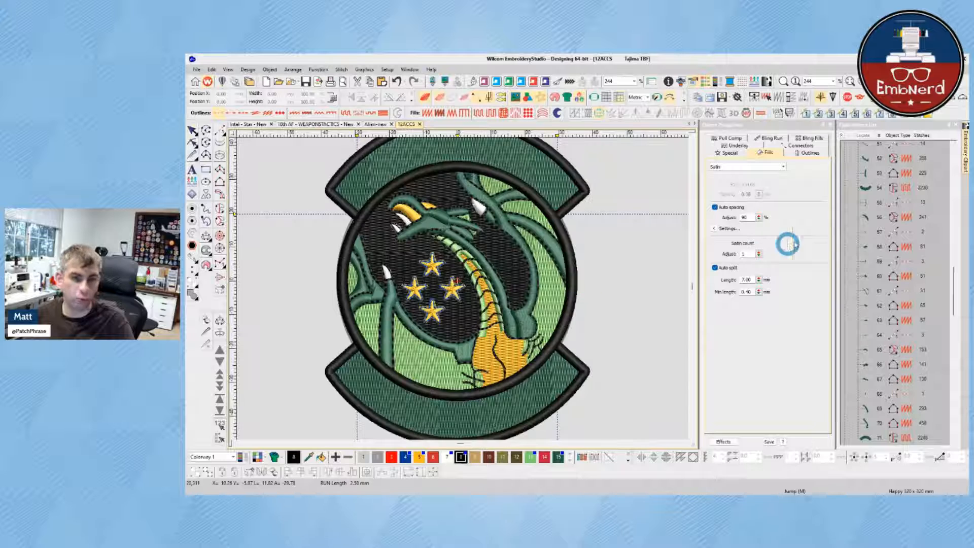
- Select and copy the black banner and circle borders, their connecting run and both green banner fills
scroll(909, 306, "down", 4)
scroll(908, 306, "up", 3)
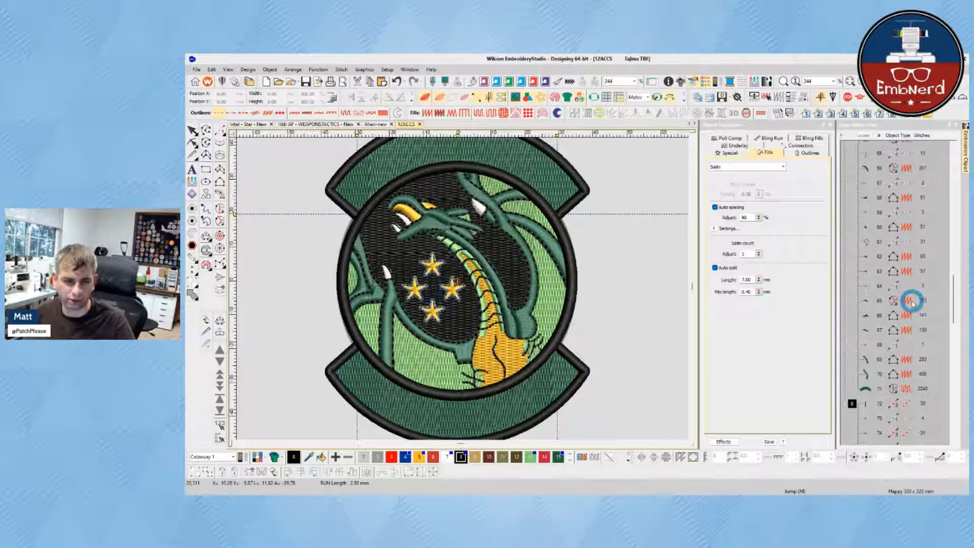
scroll(550, 251, "down", 5)
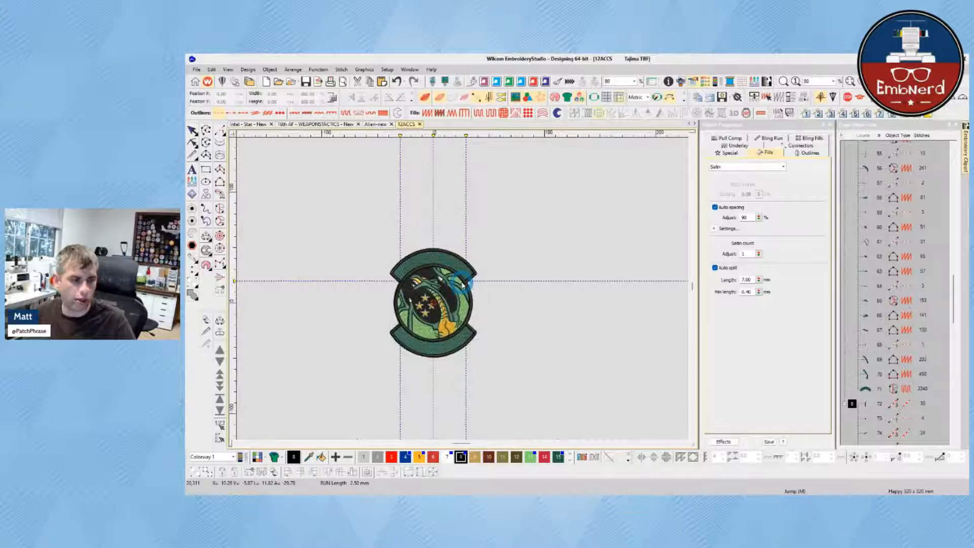
scroll(913, 384, "down", 13)
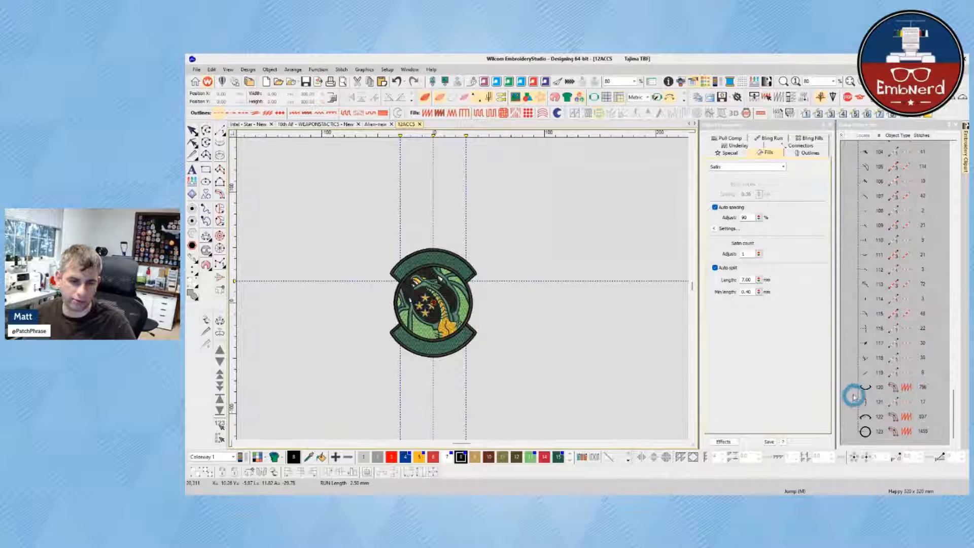
left_click(865, 387)
left_click(866, 431, "shift")
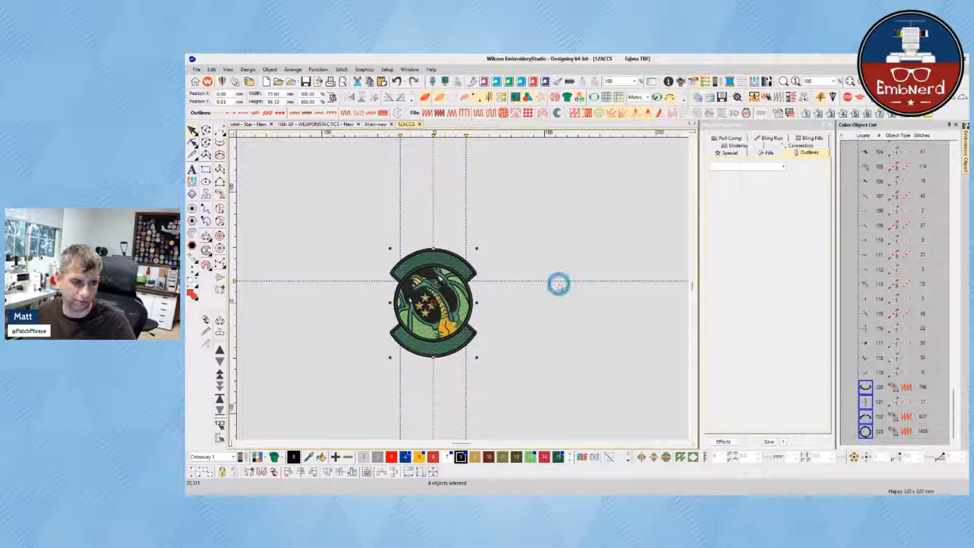
scroll(887, 269, "up", 10)
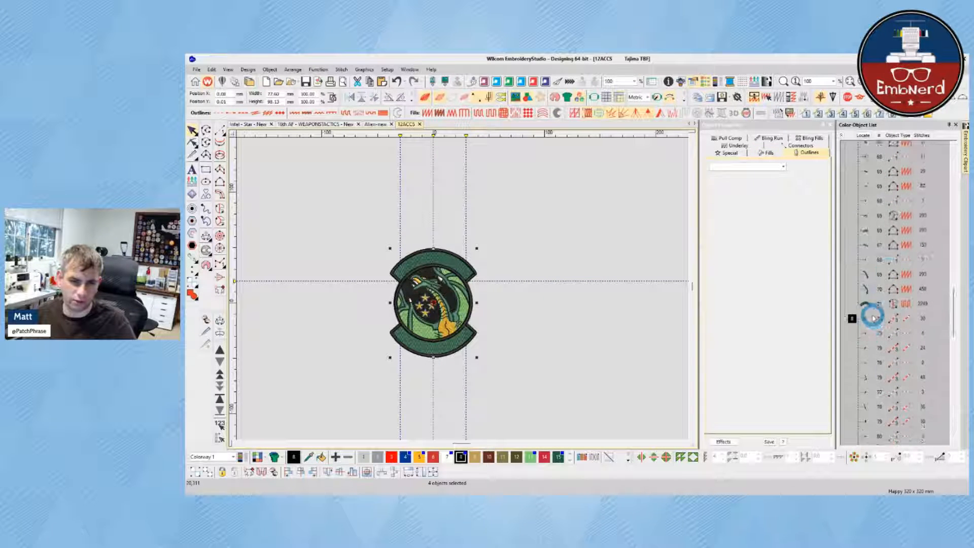
left_click(866, 303, "ctrl")
scroll(857, 264, "up", 8)
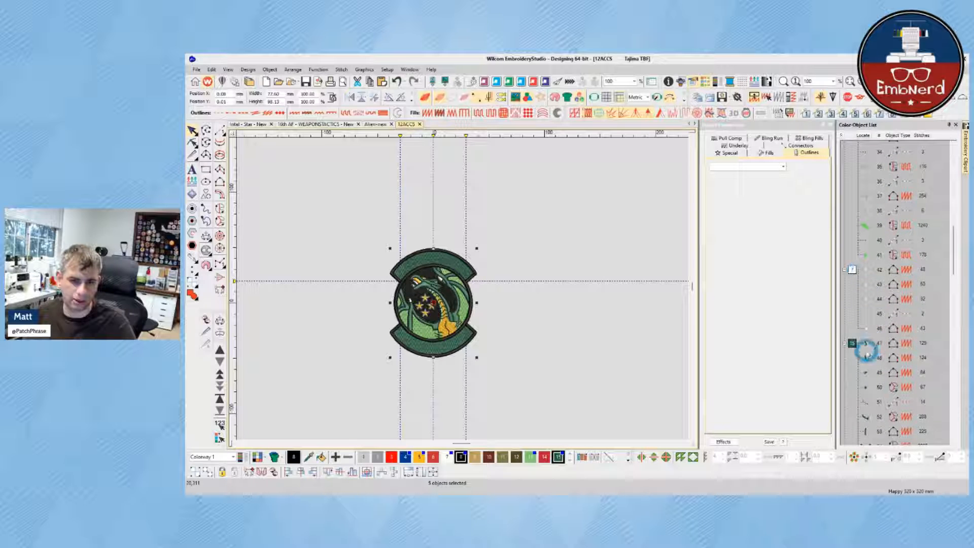
scroll(866, 345, "down", 5)
left_click(867, 201, "ctrl")
left_click(463, 280, "ctrl")
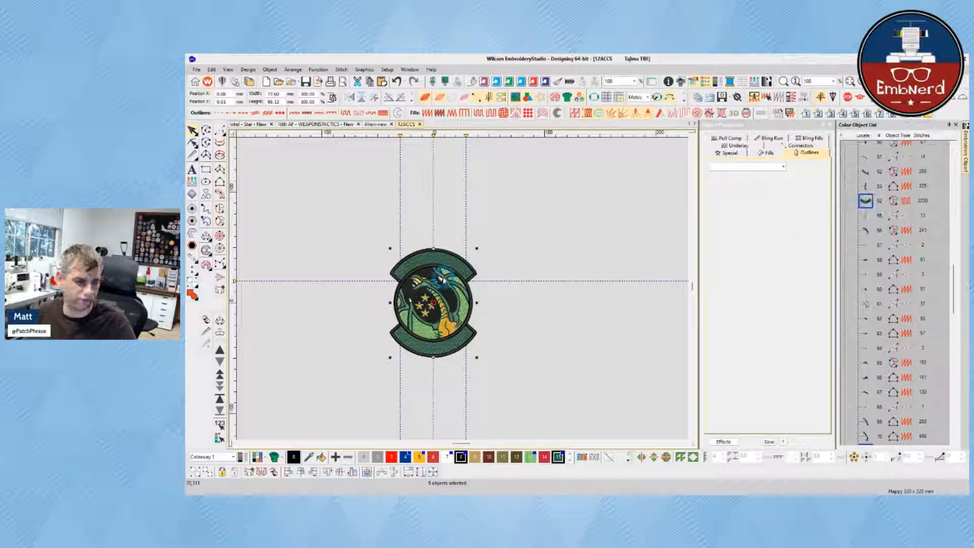
- Create a new design and paste the copied banner fills and black borders into it
key("ctrl+n")
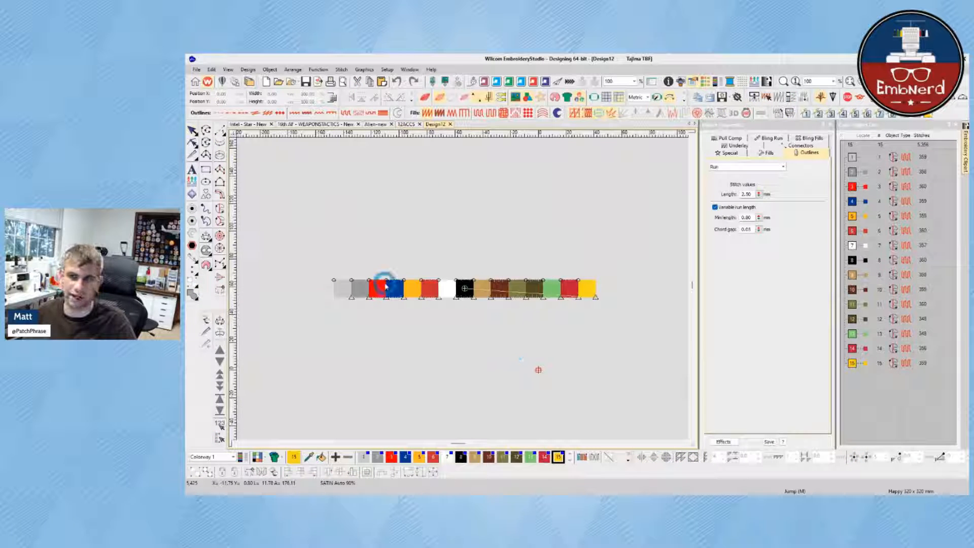
scroll(466, 312, "down", 3)
key("ctrl+v")
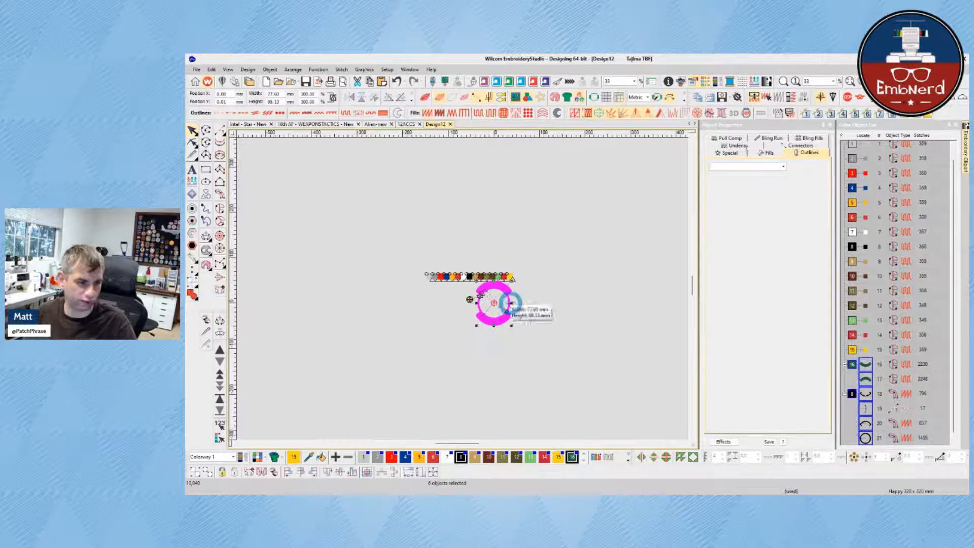
scroll(462, 302, "up", 3)
scroll(460, 292, "up", 3)
left_click(558, 280)
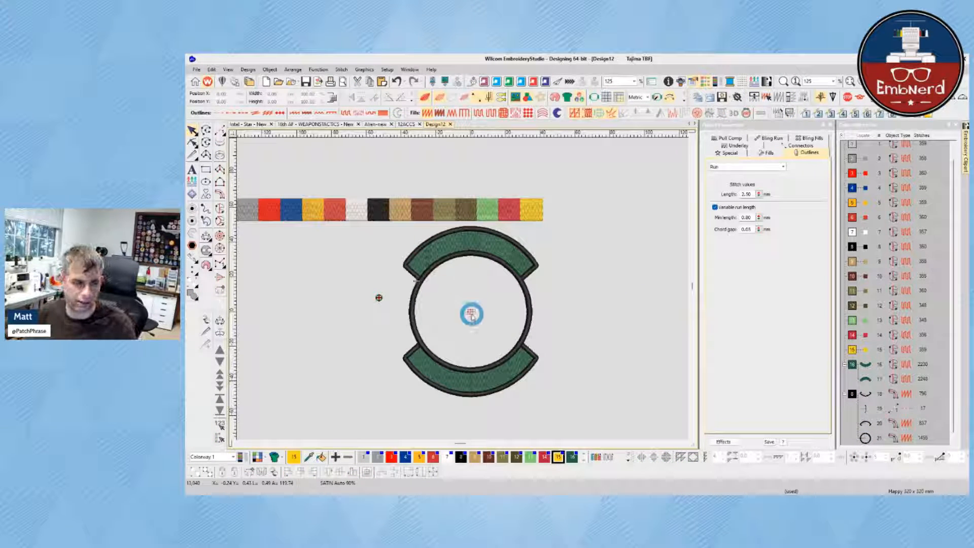
scroll(471, 312, "up", 1)
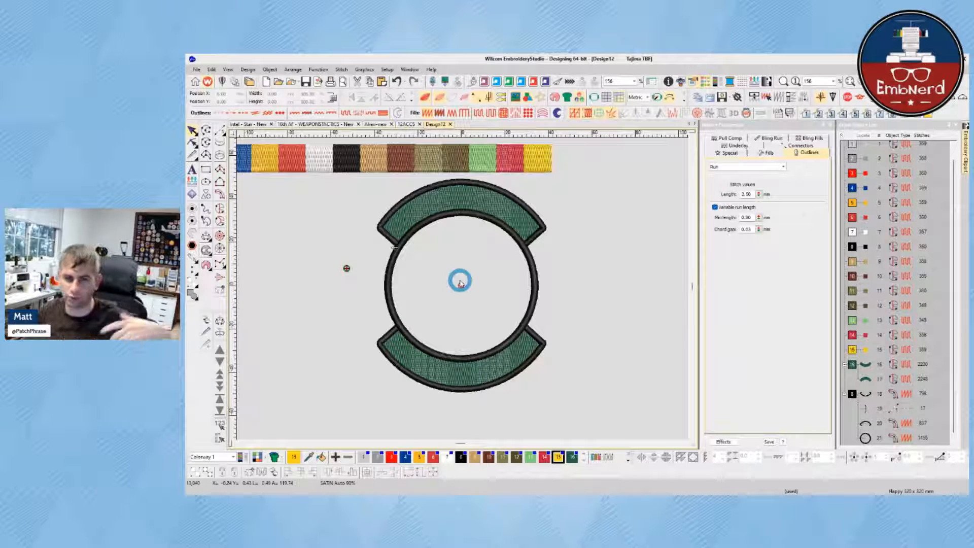
left_click(452, 197)
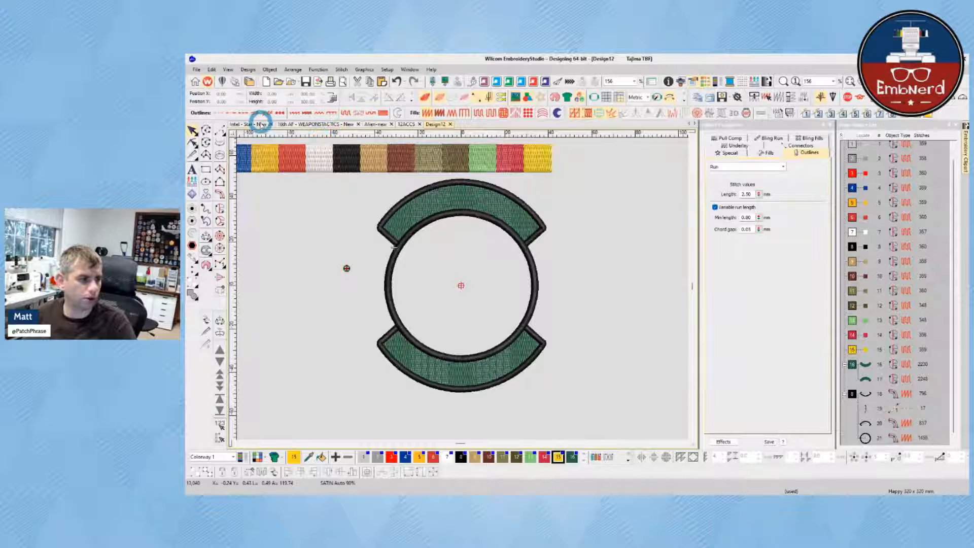
- Return to the 12ACCS design and add the lettering "Draconis Vigilantis" across the middle of the patch
left_click(407, 124)
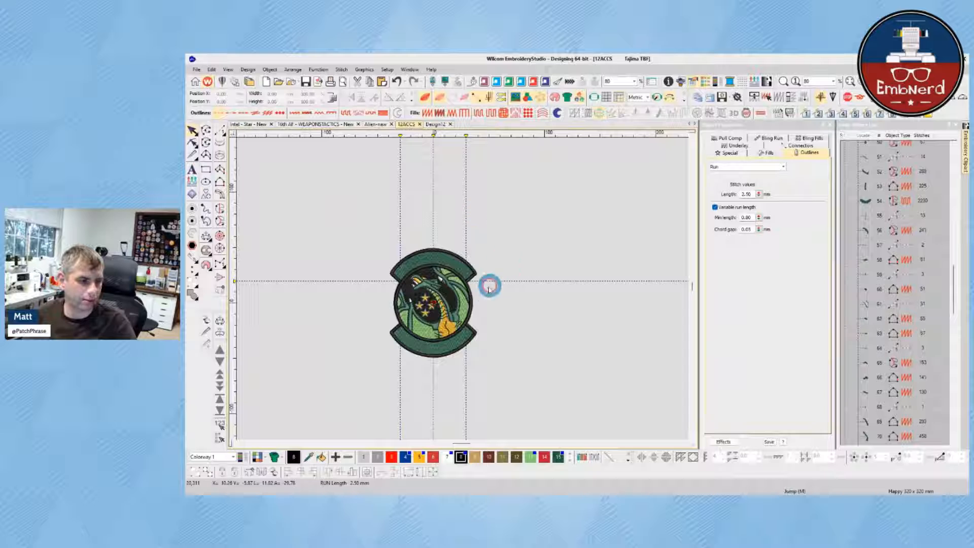
key("0")
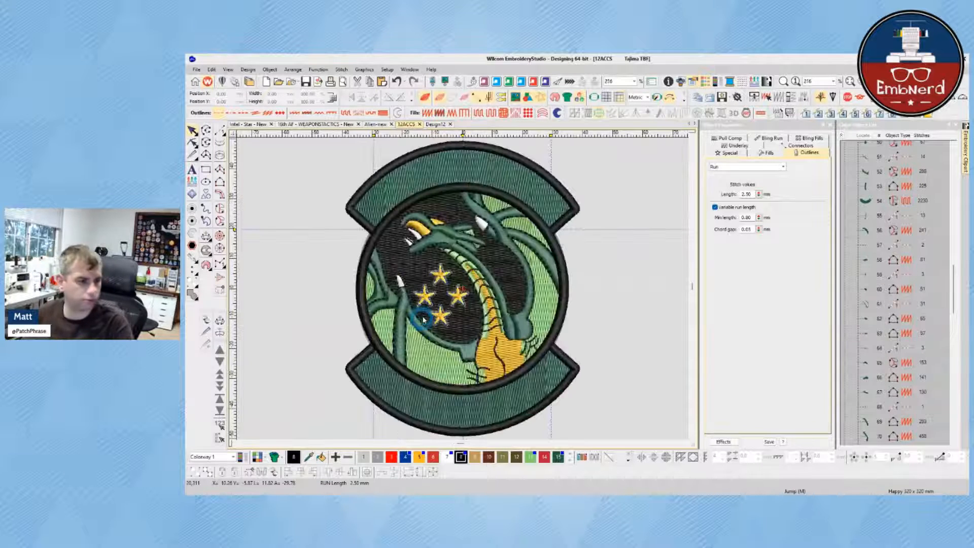
left_click(192, 170)
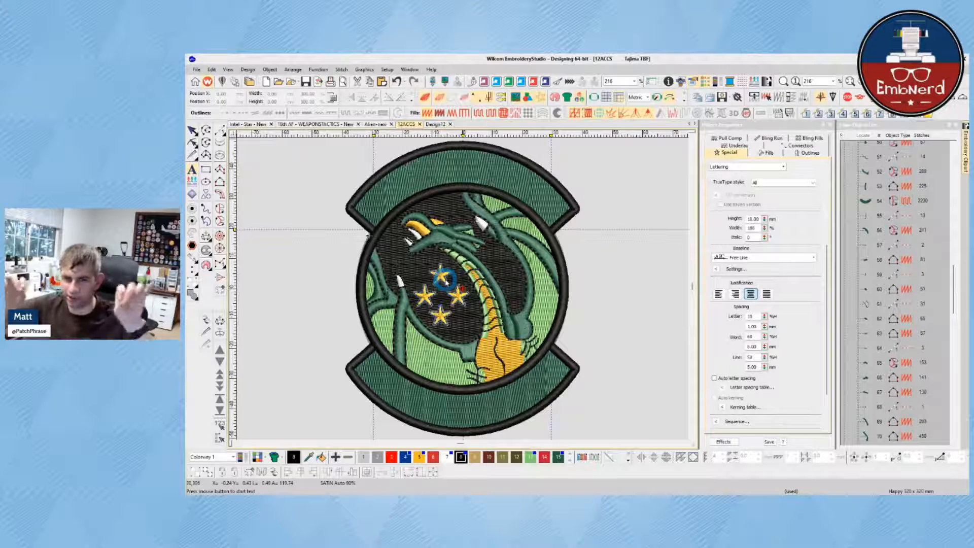
left_click(445, 280)
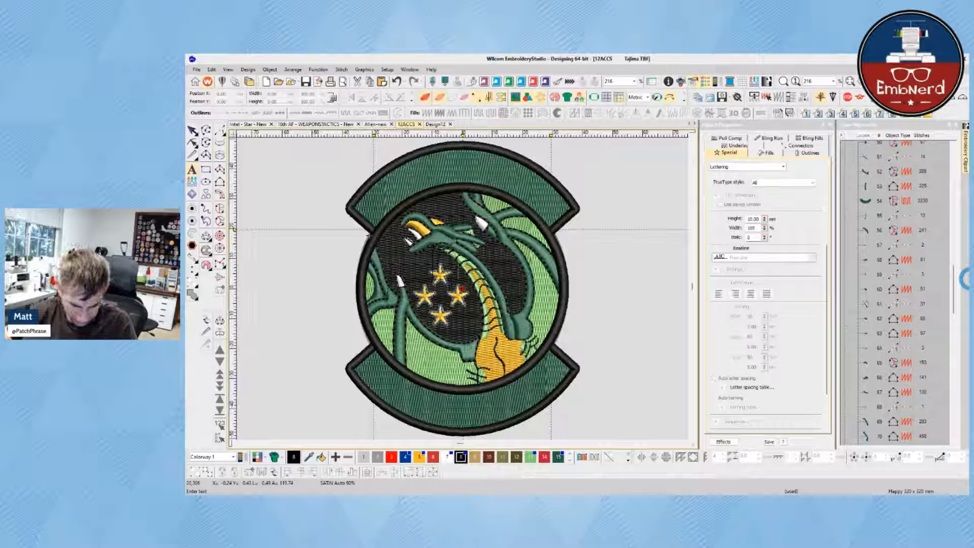
type("Dracon")
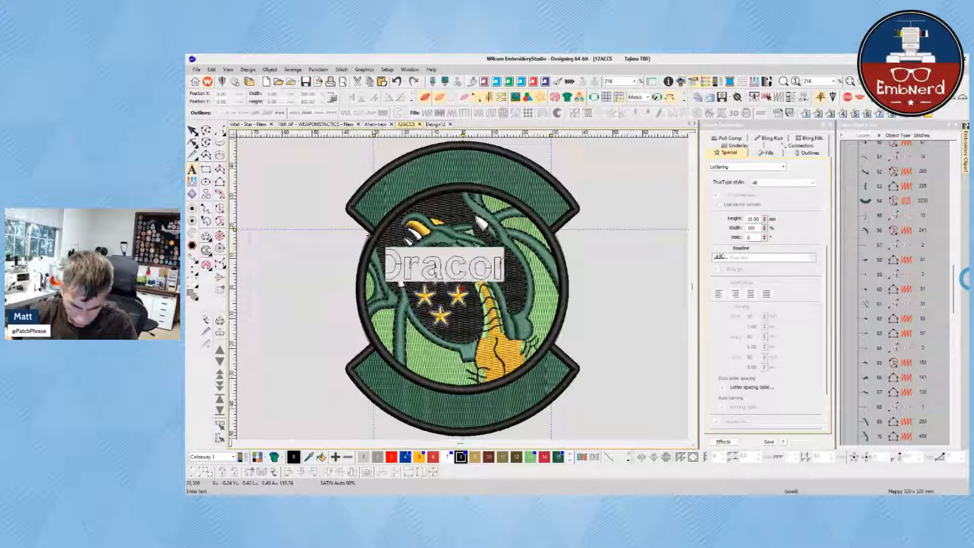
type("is")
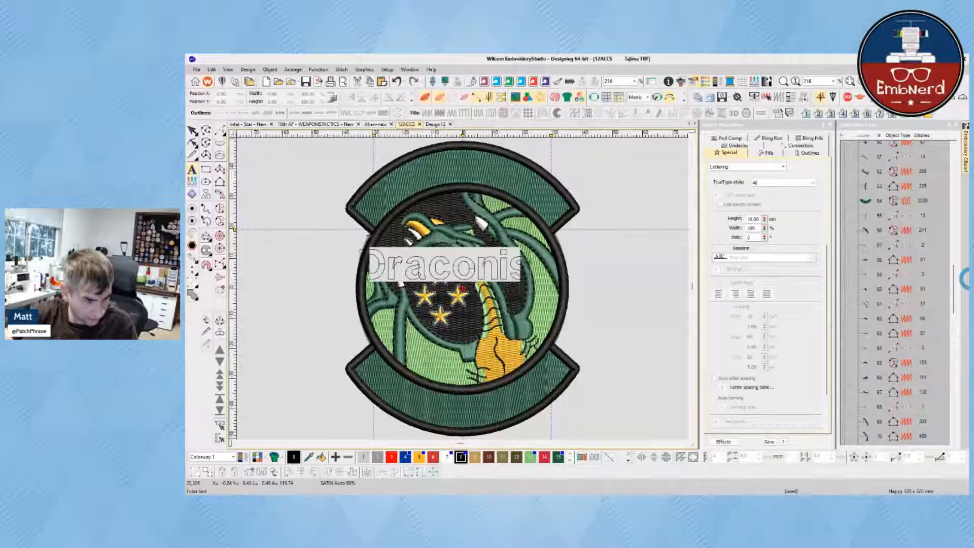
type(" Vigikl")
key("BackSpace")
key("BackSpace")
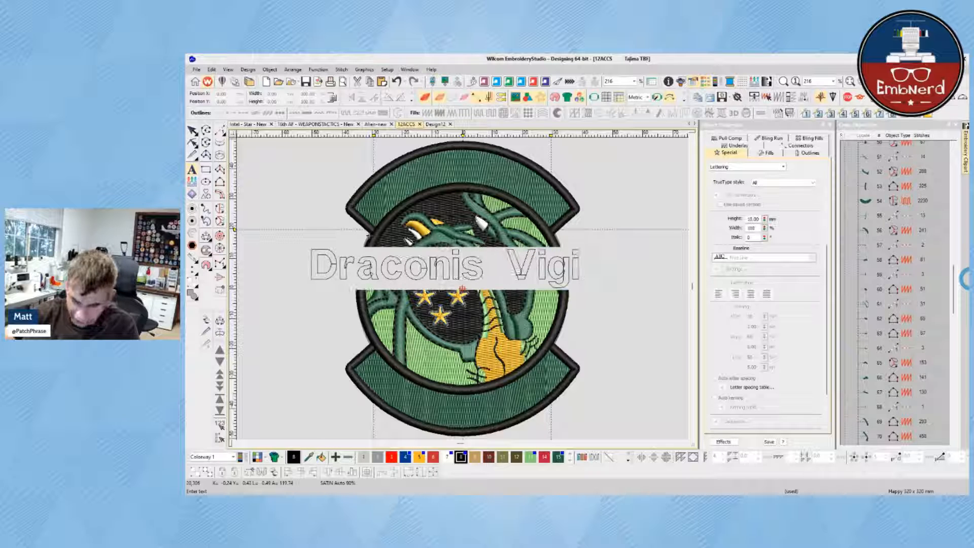
type("la")
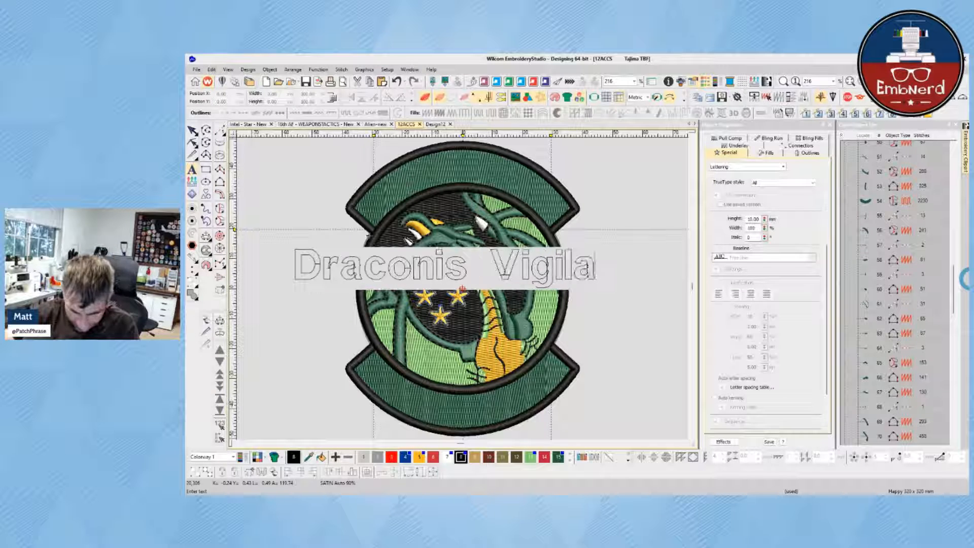
type("ntis")
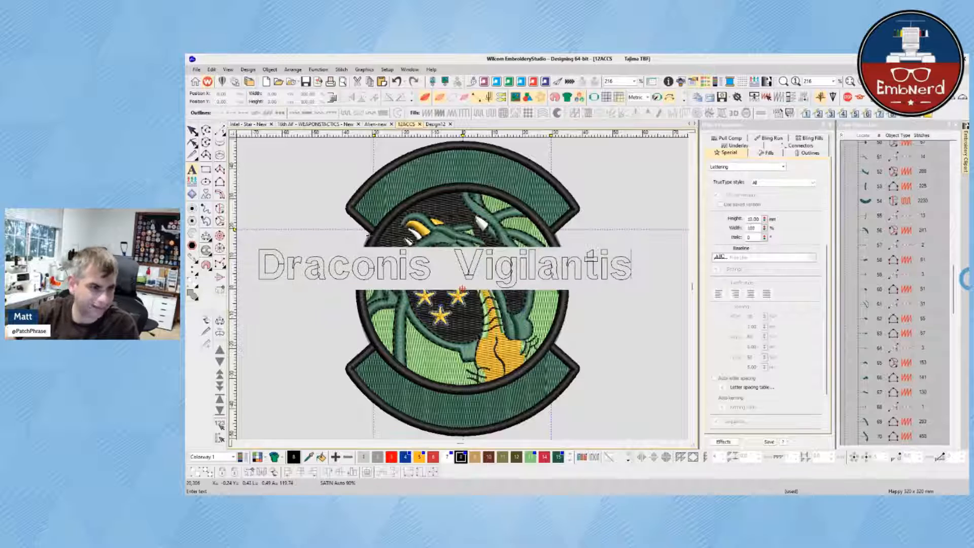
key("Return")
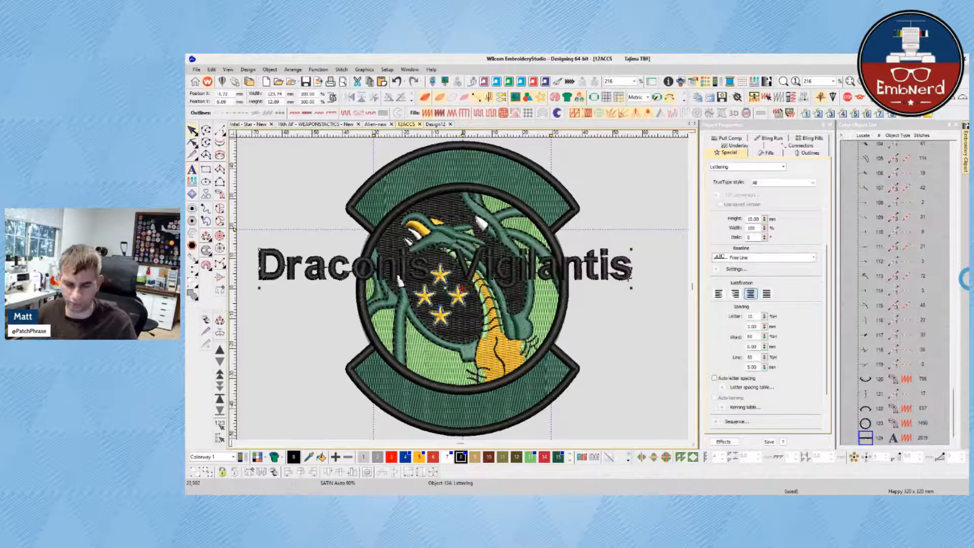
- Centre the "Draconis Vigilantis" lettering horizontally by setting its X position to 0
key("t")
left_click(635, 225)
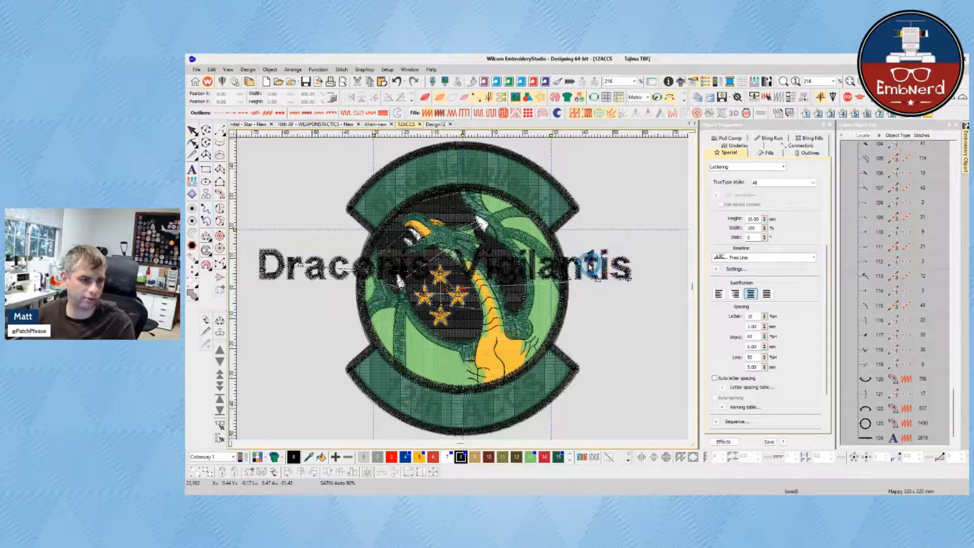
left_click(590, 264)
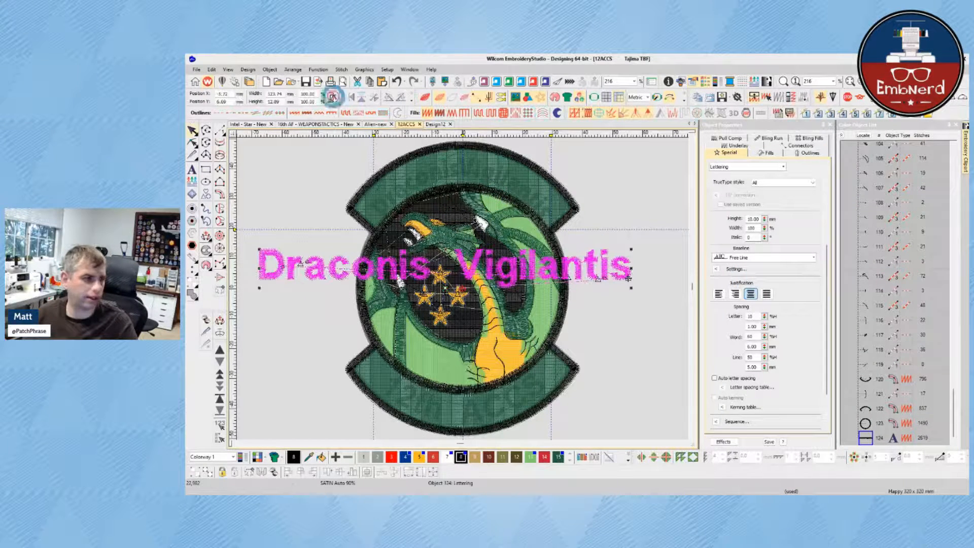
left_click(228, 94)
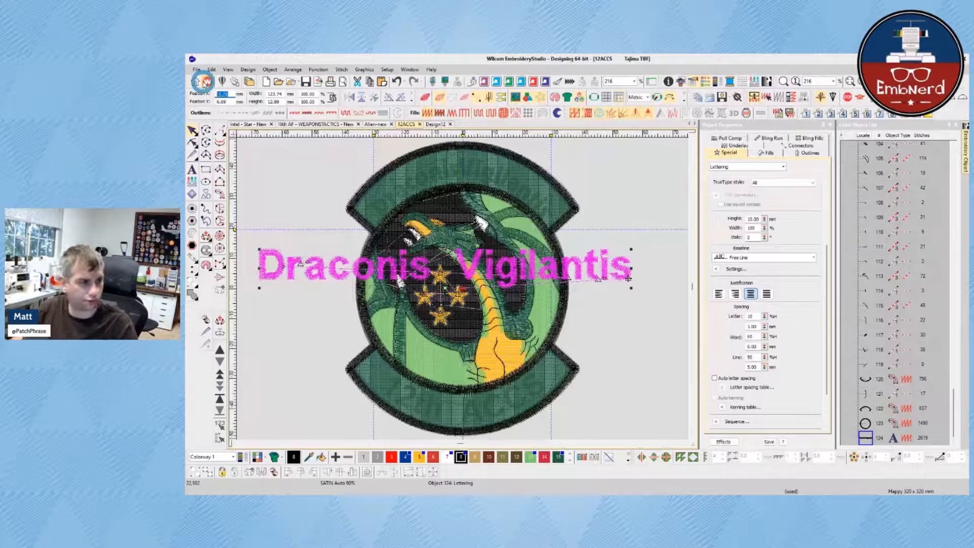
type("0")
key("Return")
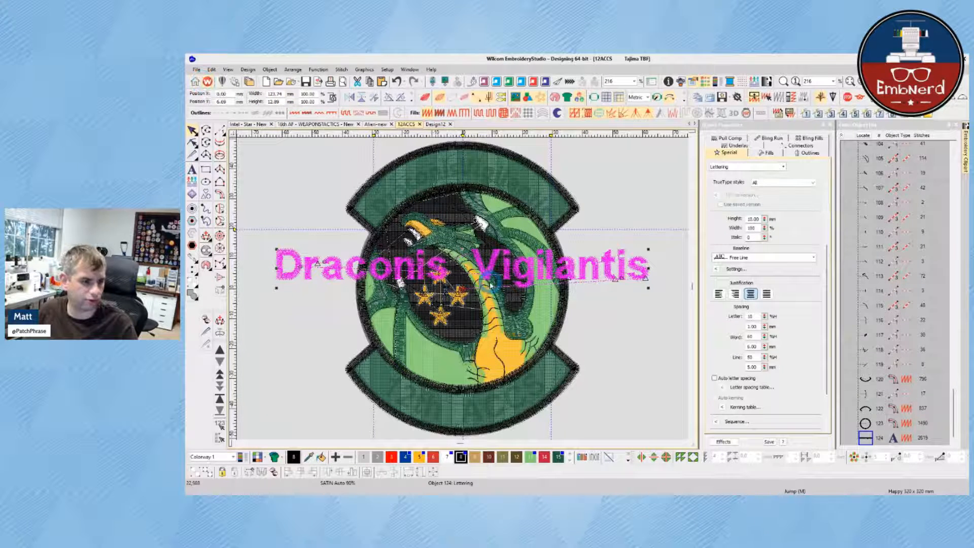
- Measure the upper banner's green area between its borders and the height of the lettering
key("m")
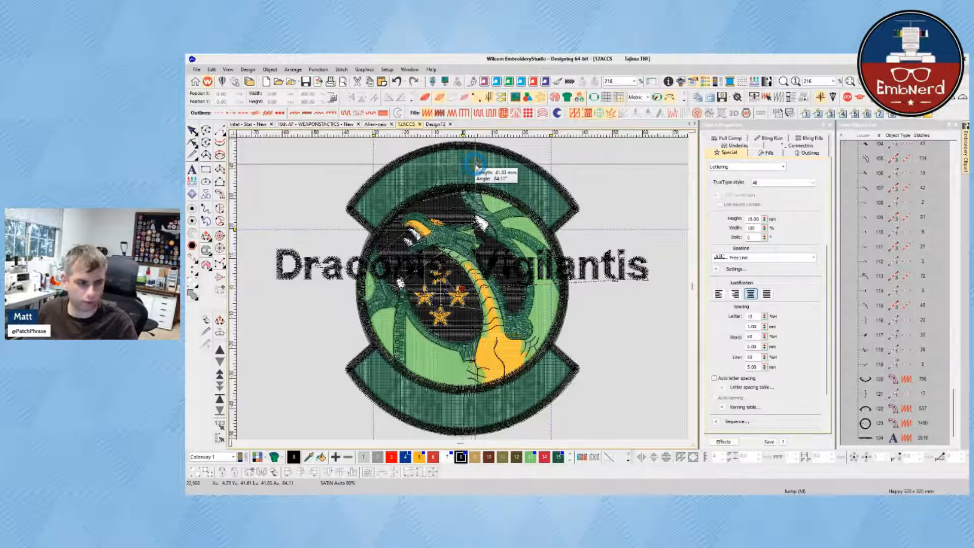
key("t")
scroll(475, 165, "up", 2)
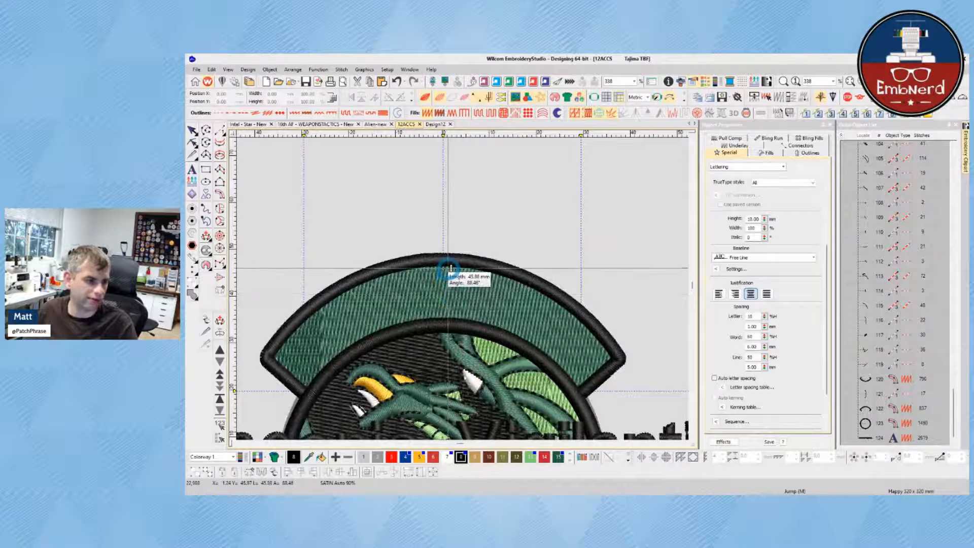
left_click(445, 264)
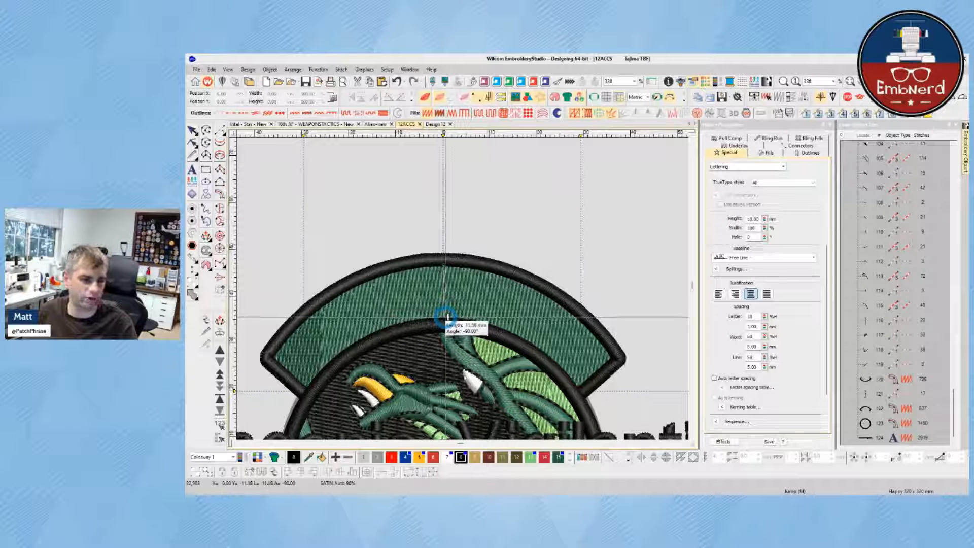
scroll(459, 300, "down", 2)
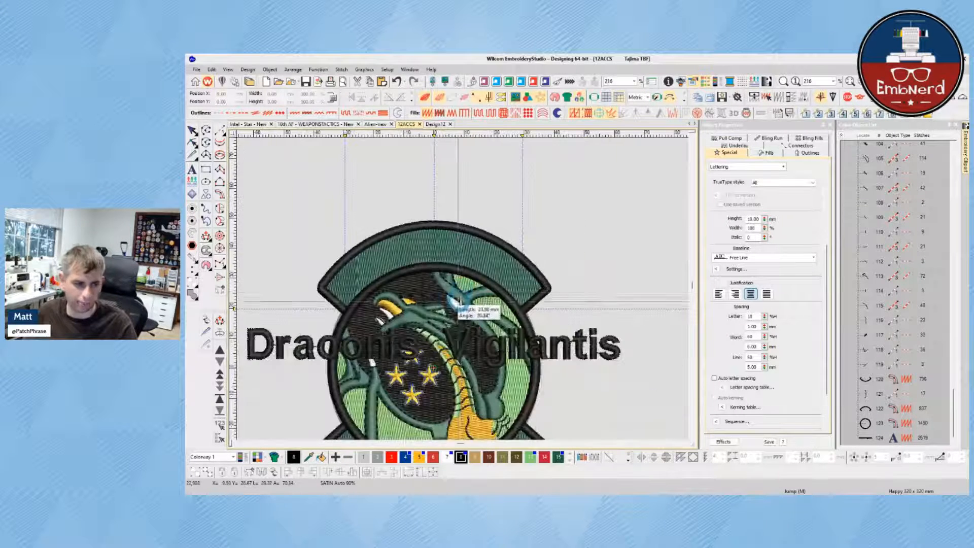
left_click(582, 326)
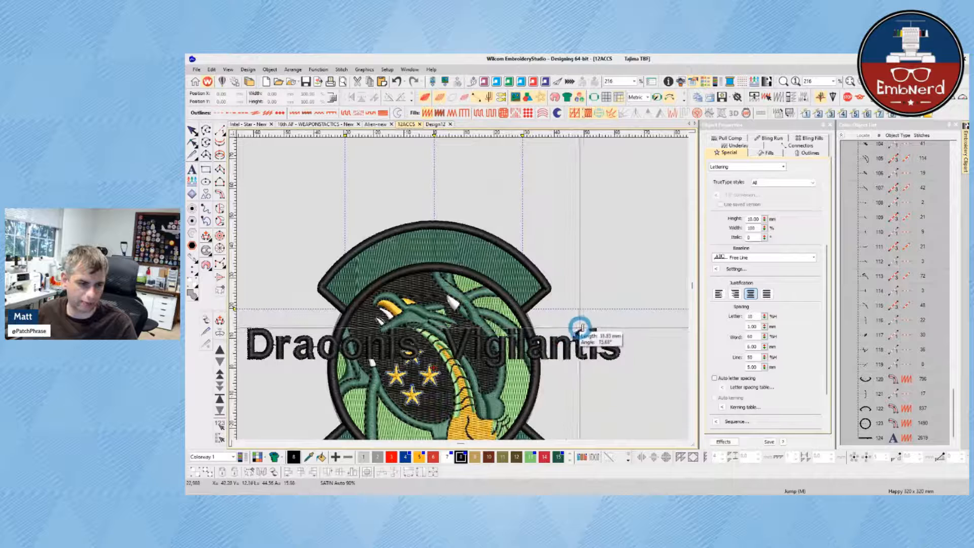
left_click(581, 360)
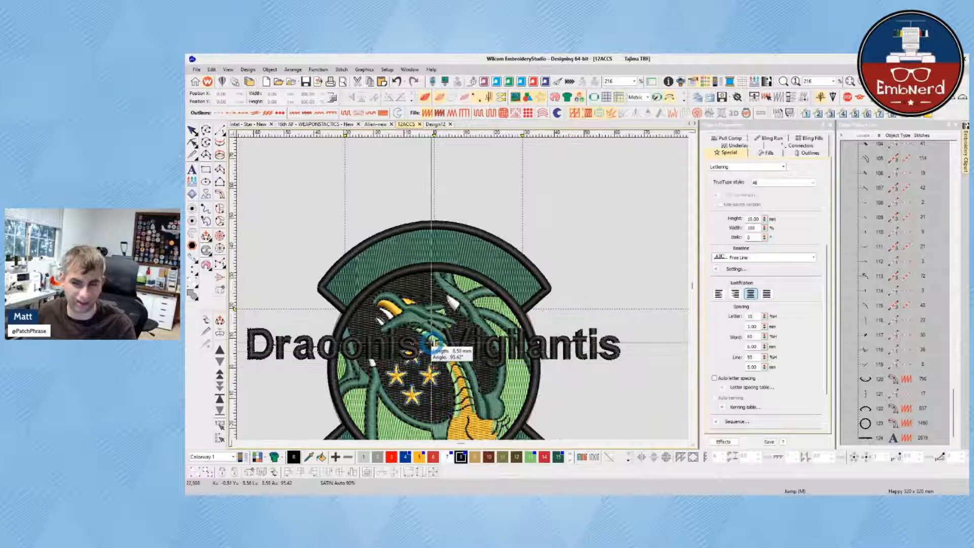
key("Escape")
- Change the lettering's baseline to Arc CW and move it up onto the upper green banner
left_click(410, 343)
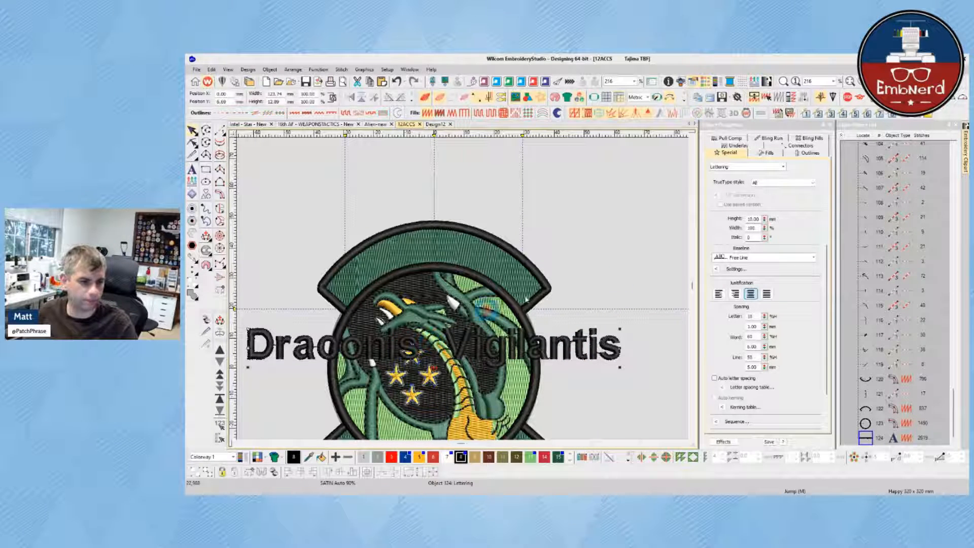
left_click(736, 257)
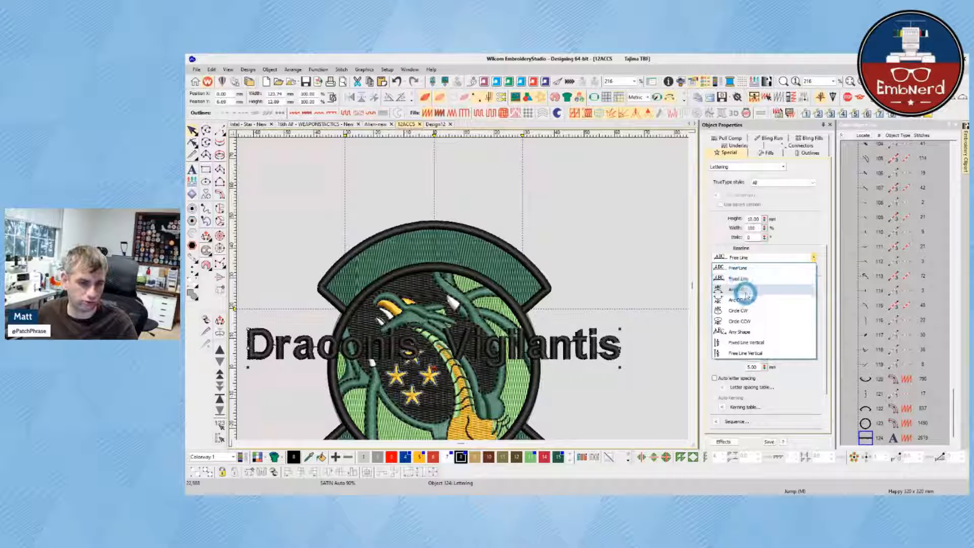
left_click(738, 290)
scroll(464, 292, "down", 2)
scroll(464, 291, "up", 1)
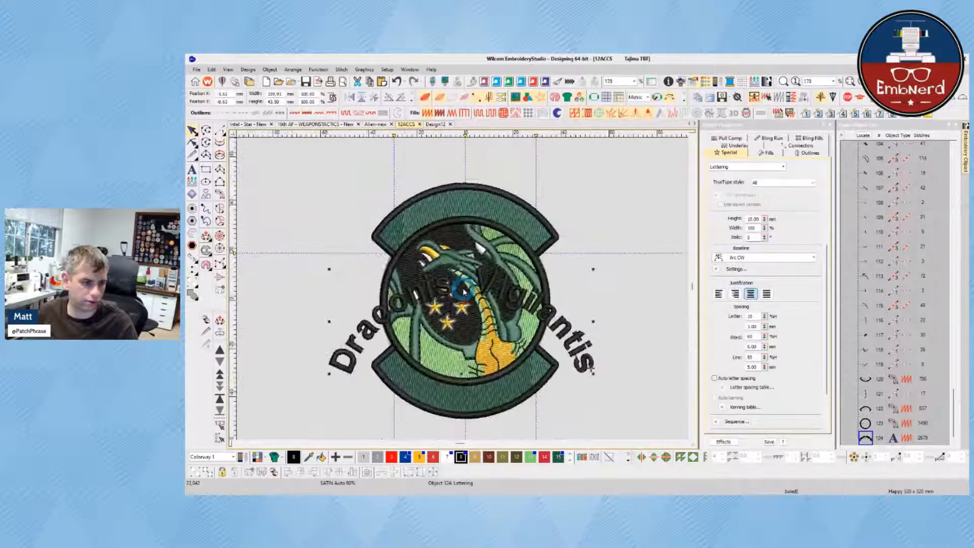
left_click_drag(464, 292, 463, 214)
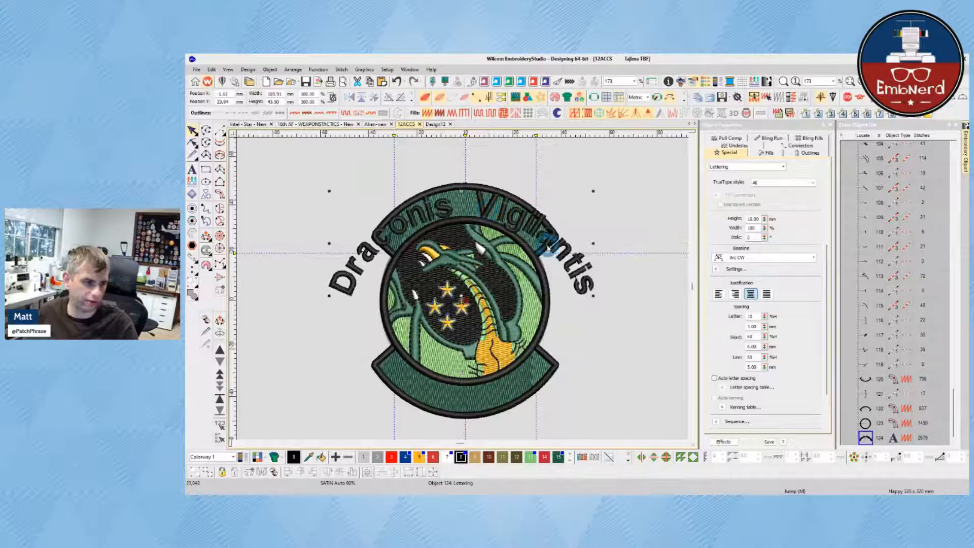
- Set the height of the arched lettering to 6.5 mm
scroll(544, 240, "up", 3)
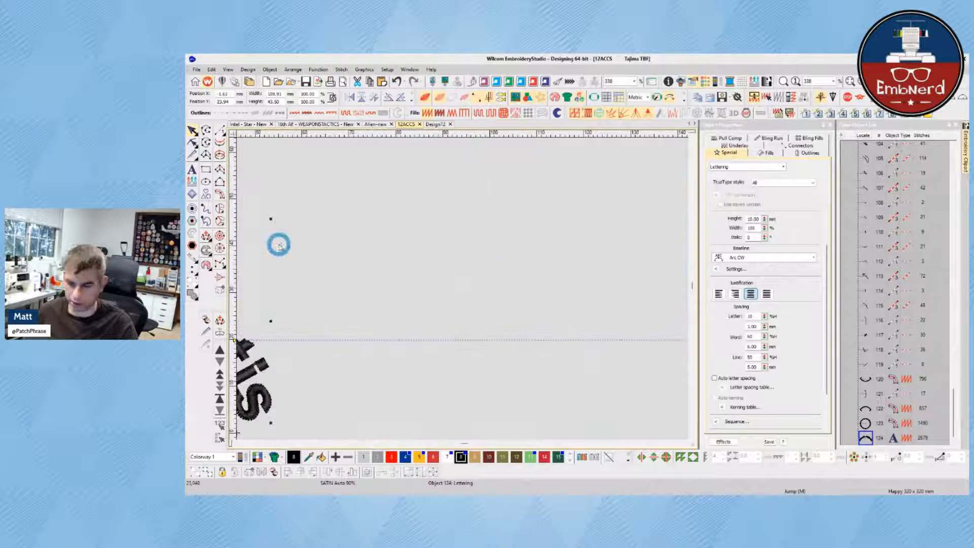
scroll(279, 245, "down", 2)
double_click(754, 218)
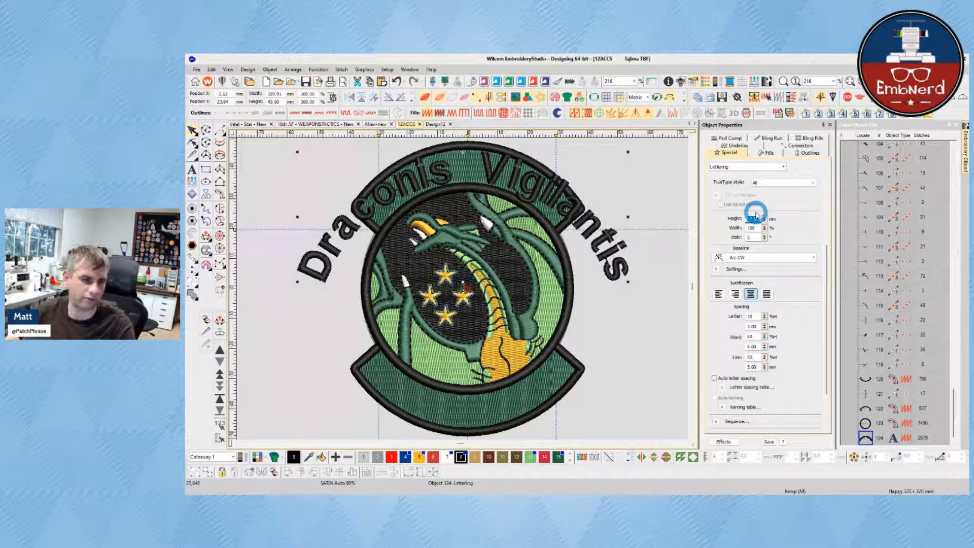
type("6.5")
key("Return")
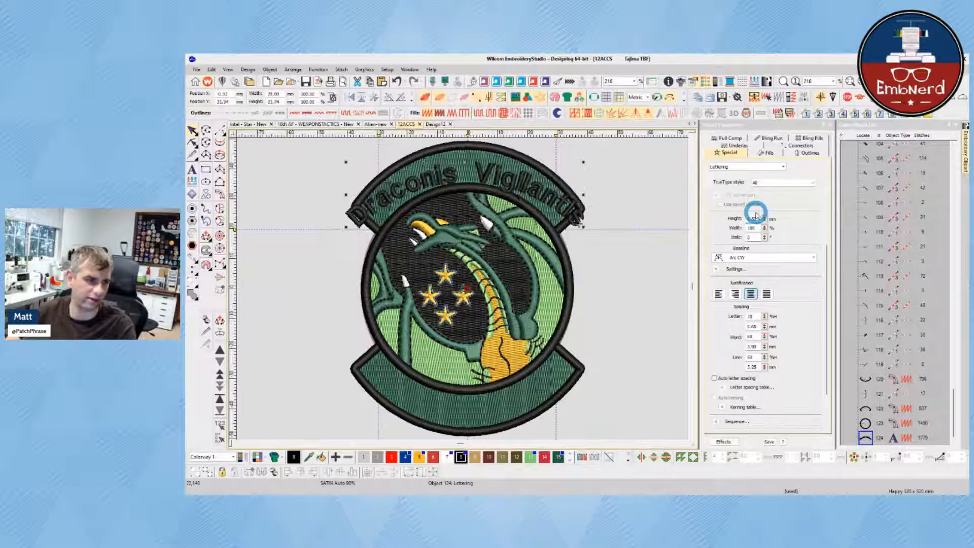
- Reduce the height of the upper banner's lettering to 6 mm
scroll(441, 195, "up", 3)
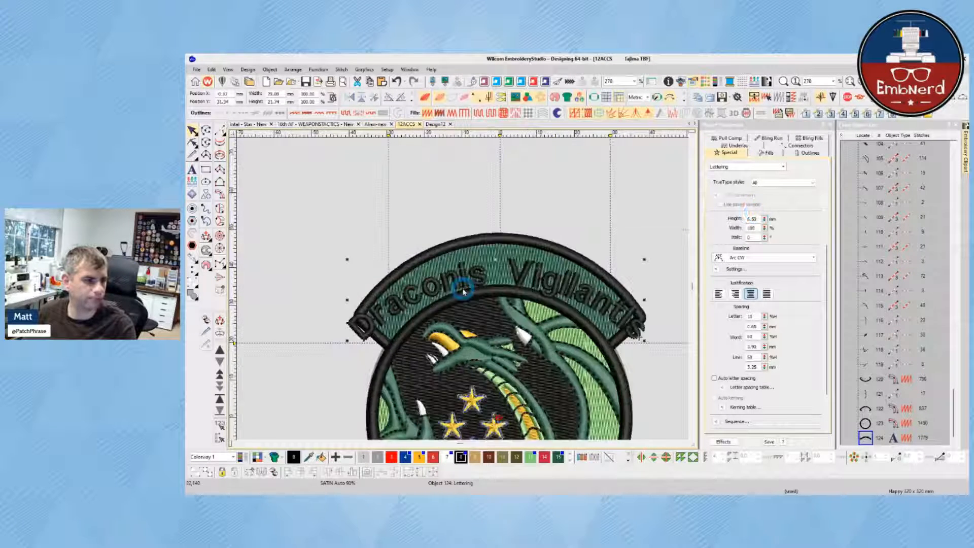
left_click(473, 302)
scroll(473, 301, "down", 2)
left_click(756, 218)
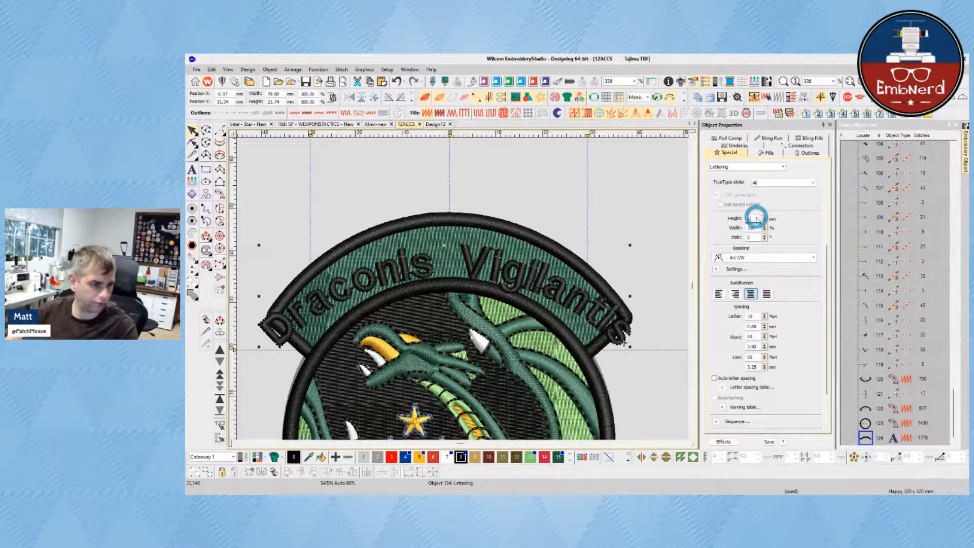
type("6")
key("Return")
left_click(719, 223)
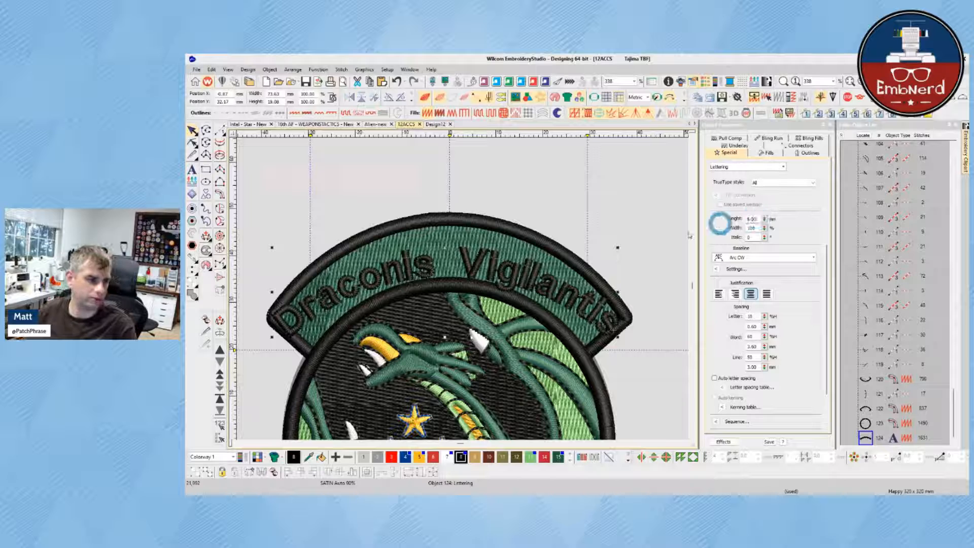
- Reshape the lettering's arc to follow the upper banner's curve and tighten its letter spacing to 3%
key("h")
left_click_drag(450, 276, 449, 265)
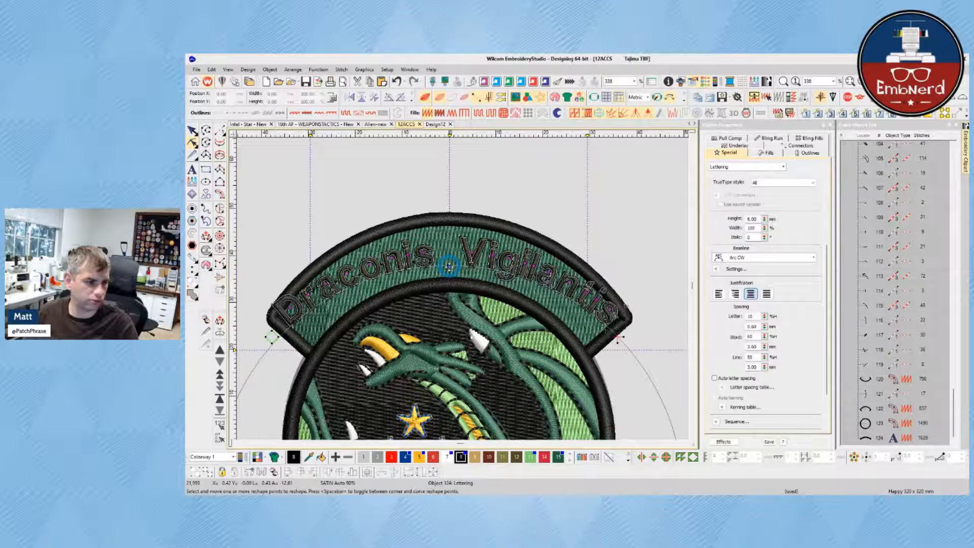
scroll(449, 265, "down", 1)
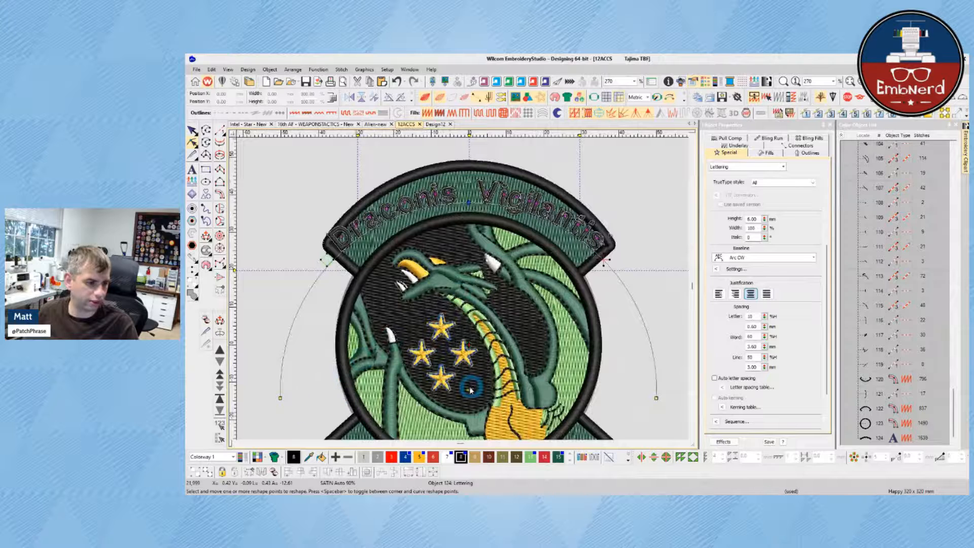
left_click_drag(478, 338, 469, 341)
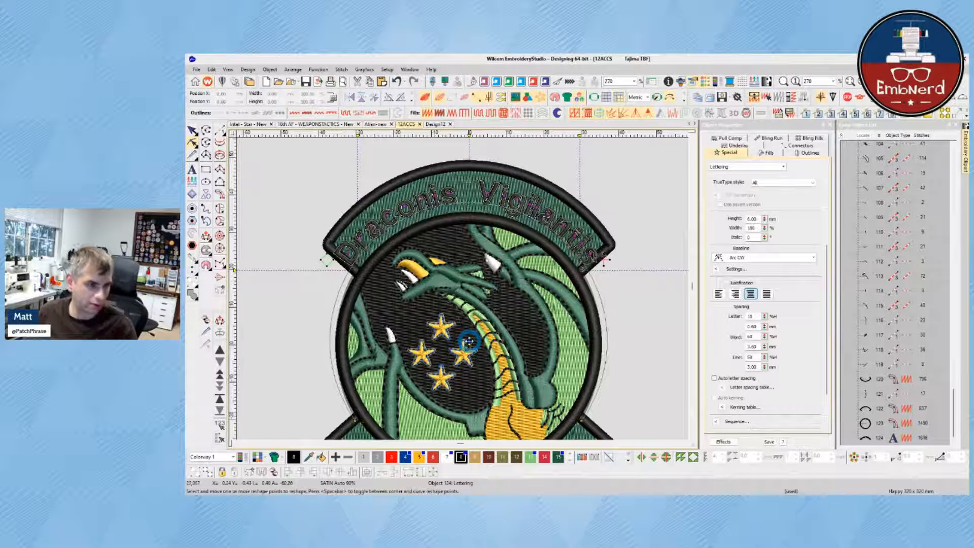
left_click_drag(581, 269, 574, 269)
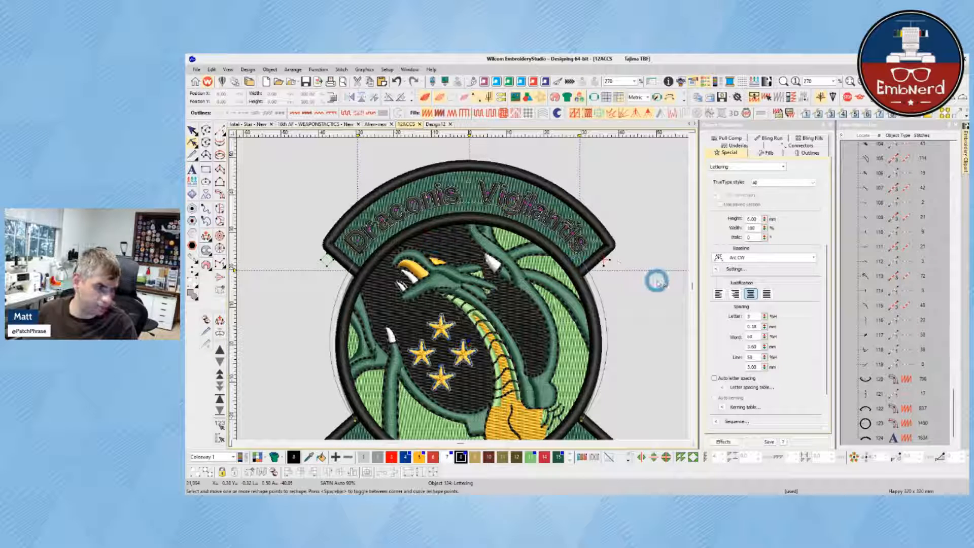
key("Escape")
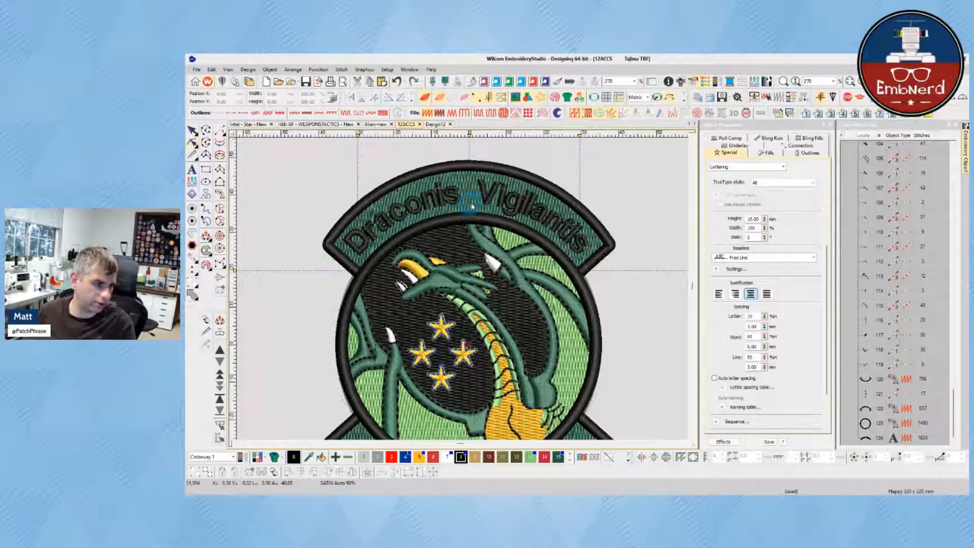
- Set the word spacing of the upper banner's lettering to 2 mm
key("Escape")
left_click(481, 207)
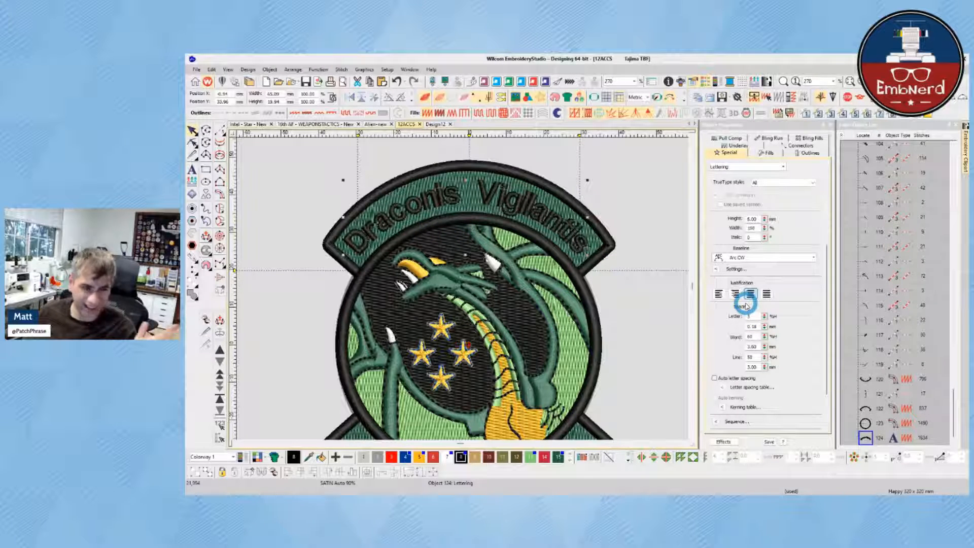
left_click_drag(765, 347, 722, 382)
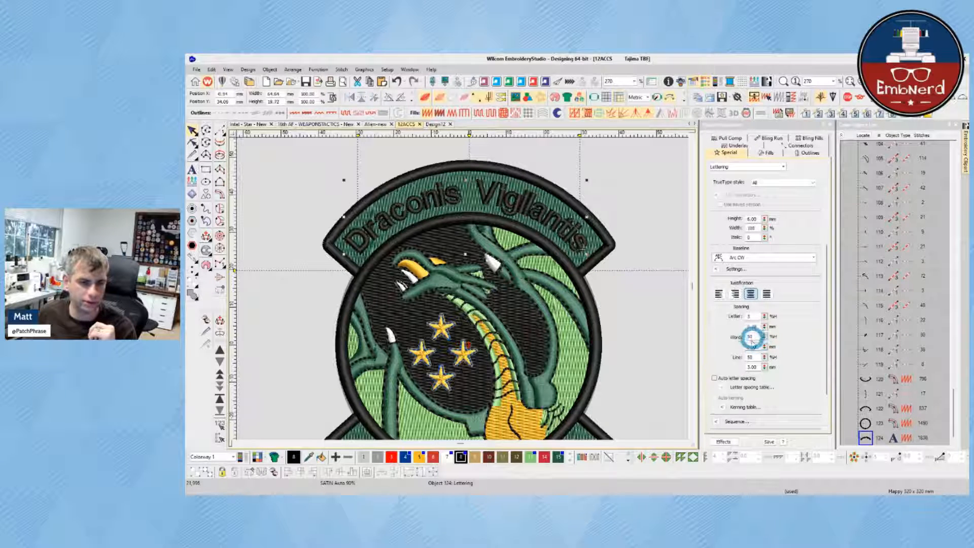
left_click_drag(756, 348, 742, 349)
key("Return")
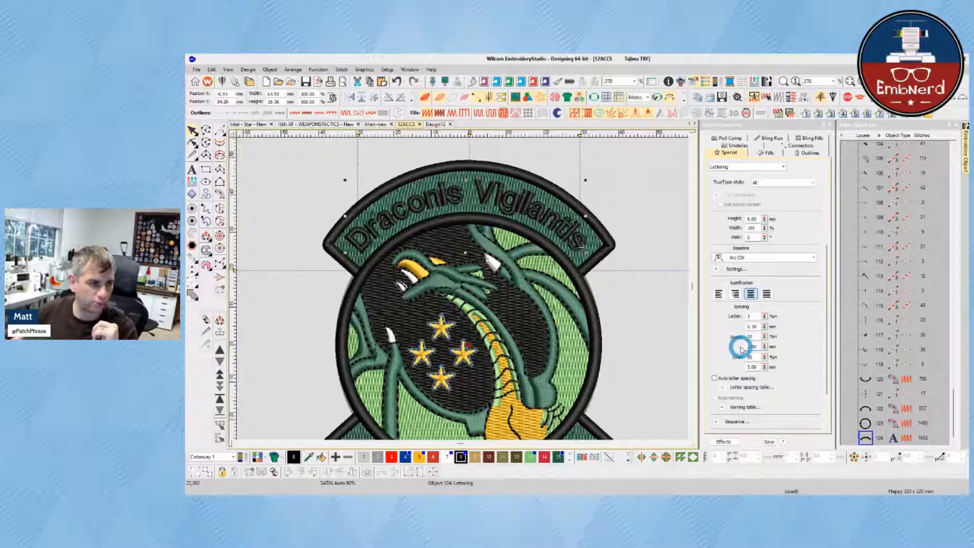
left_click(603, 282)
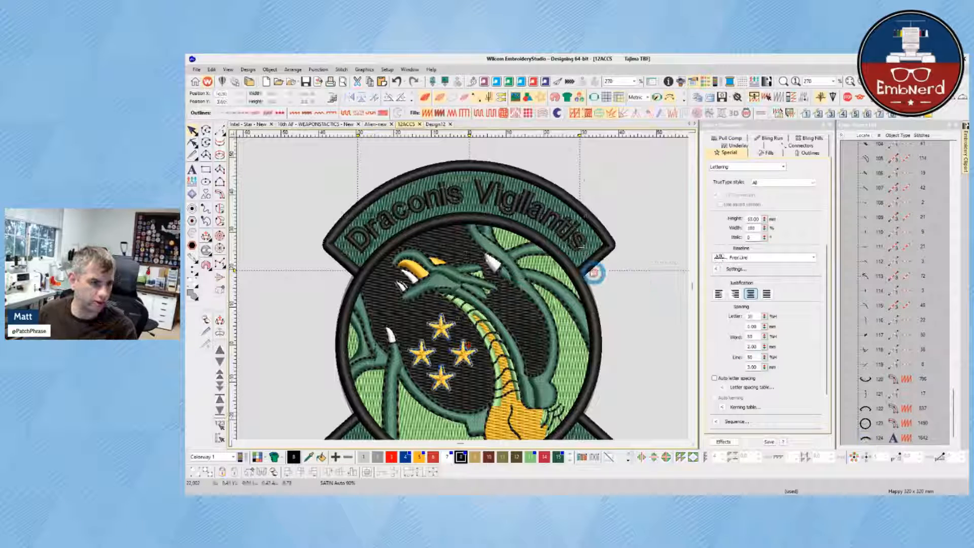
- Set the upper banner lettering's letter spacing to 7% and its word spacing to 1 mm
left_click(569, 237)
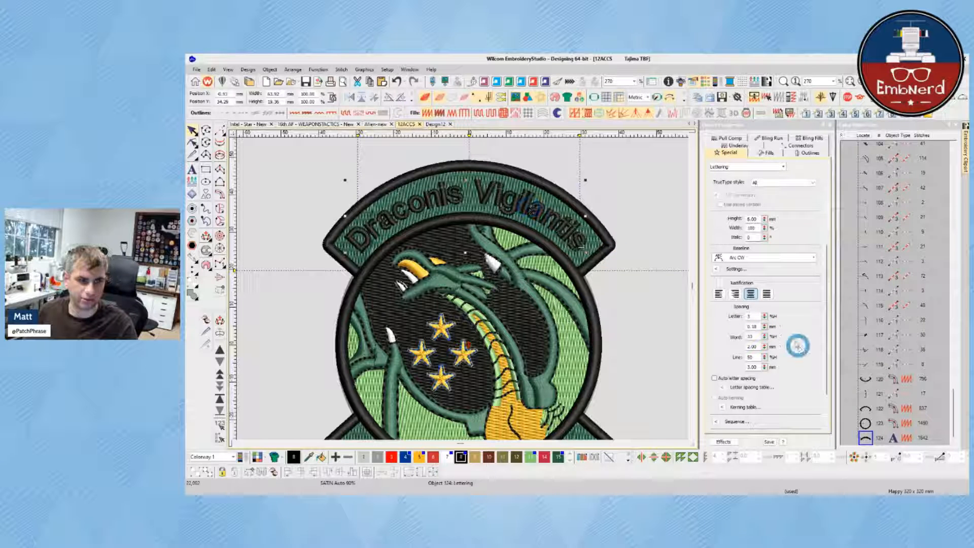
left_click_drag(764, 328, 717, 322)
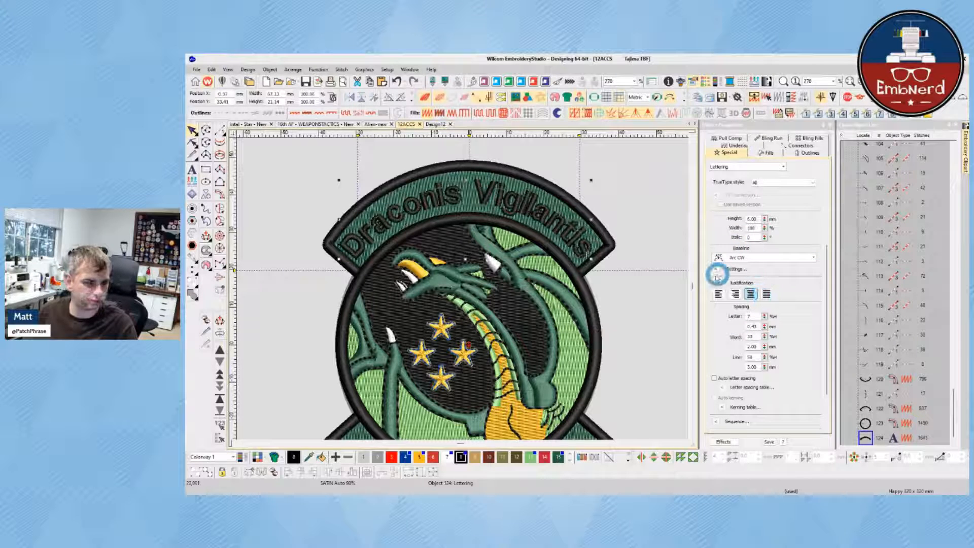
left_click_drag(765, 348, 718, 375)
left_click_drag(764, 347, 717, 382)
double_click(757, 347)
type("1")
key("Return")
left_click(630, 264)
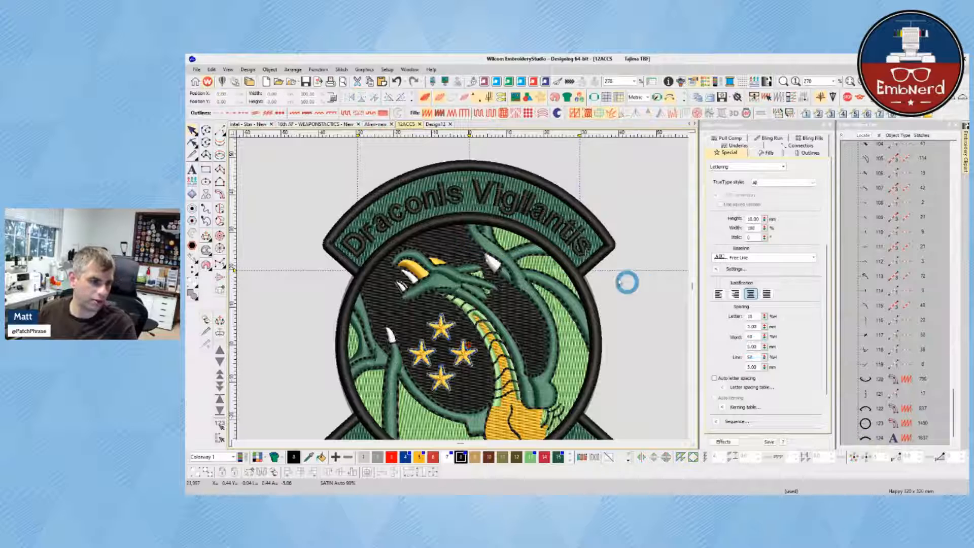
- Reshape the upper banner's lettering by nudging individual letters in "Vigilantis" to even out their spacing
scroll(478, 218, "up", 3)
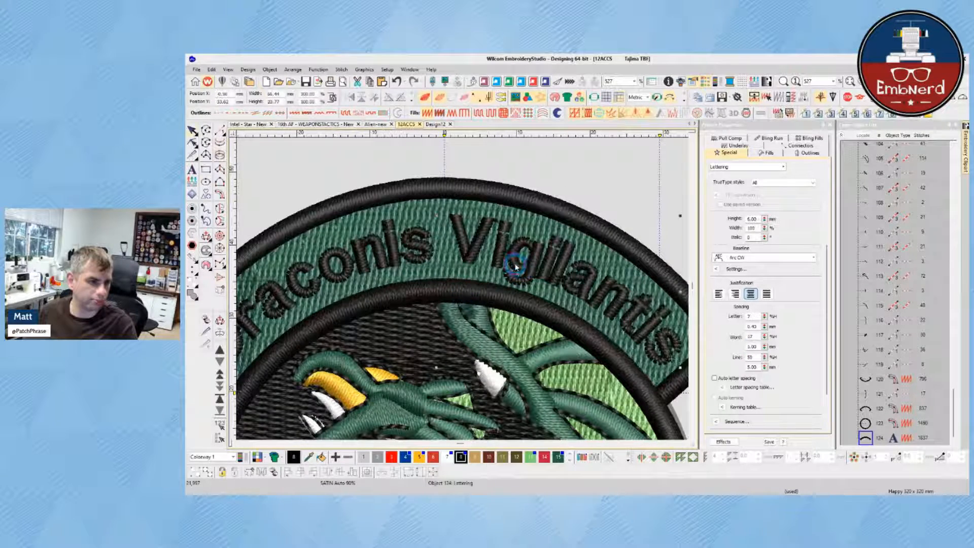
scroll(523, 270, "down", 2)
left_click(464, 293)
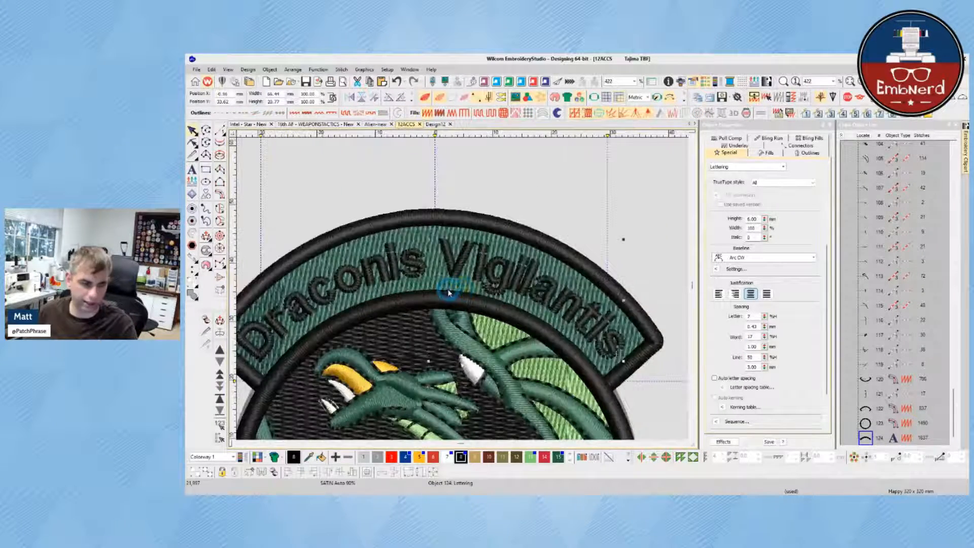
key("h")
left_click_drag(479, 264, 522, 267)
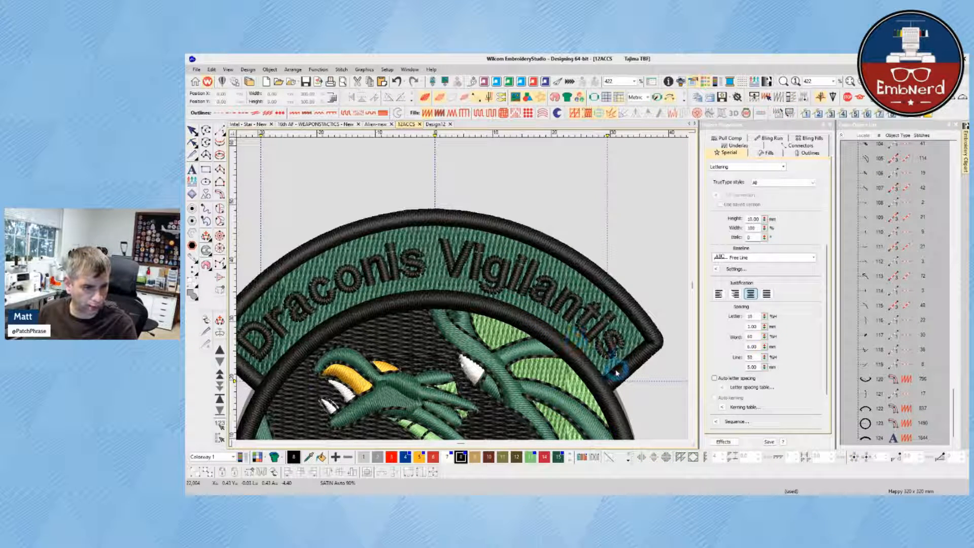
- Duplicate the "Draconis Vigilantis" lettering of the upper banner in place
scroll(432, 310, "down", 1)
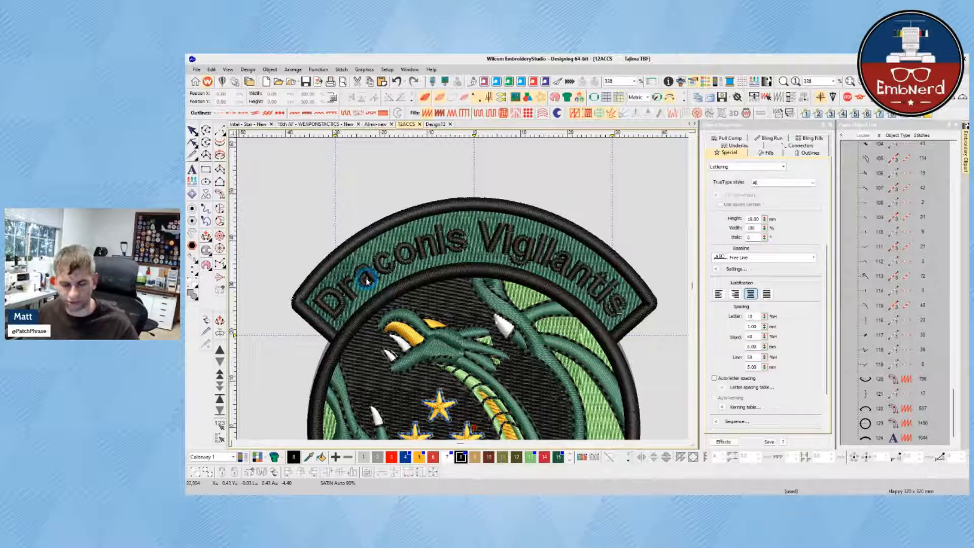
scroll(367, 282, "down", 4)
scroll(500, 325, "up", 1)
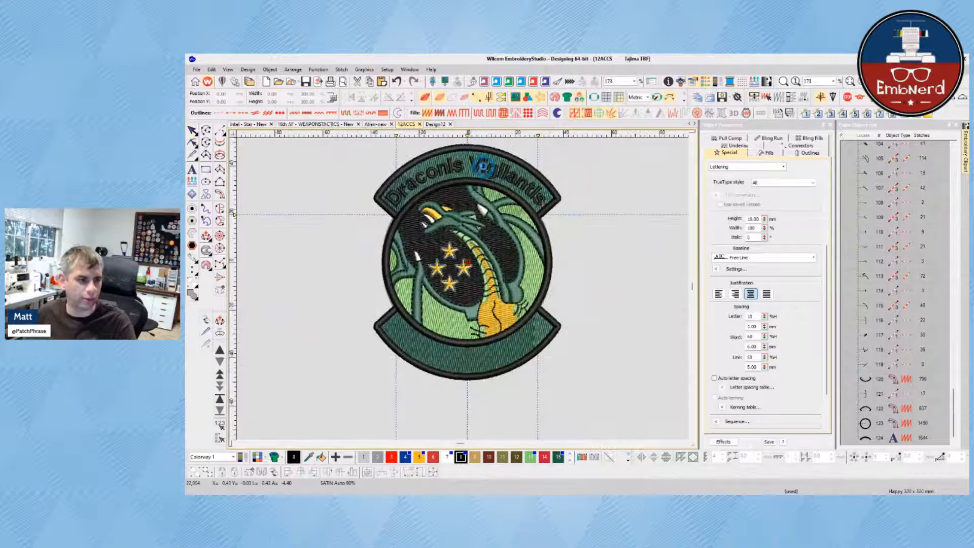
left_click(484, 168)
key("ctrl+d")
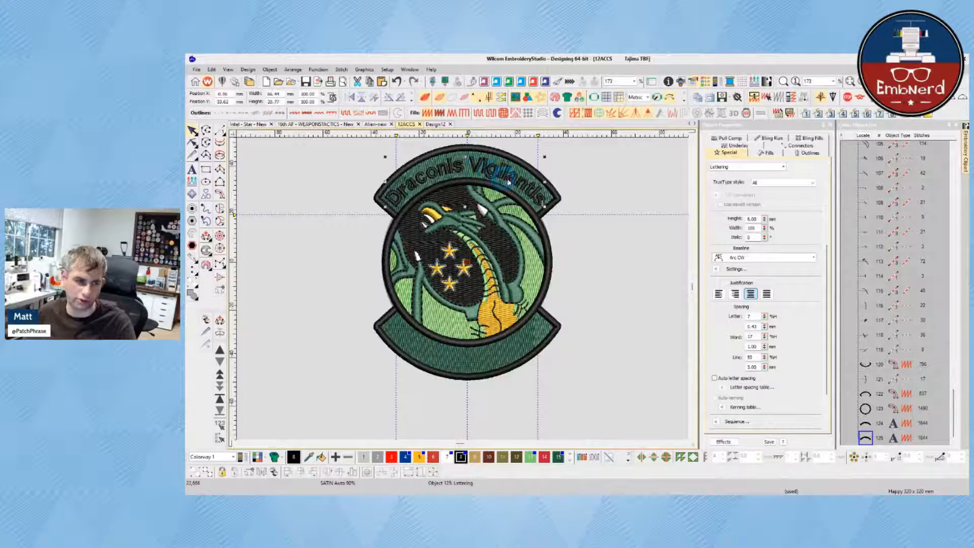
- Try the Arc CCW baseline on the duplicated lettering before moving it, and undo the change
left_click(748, 257)
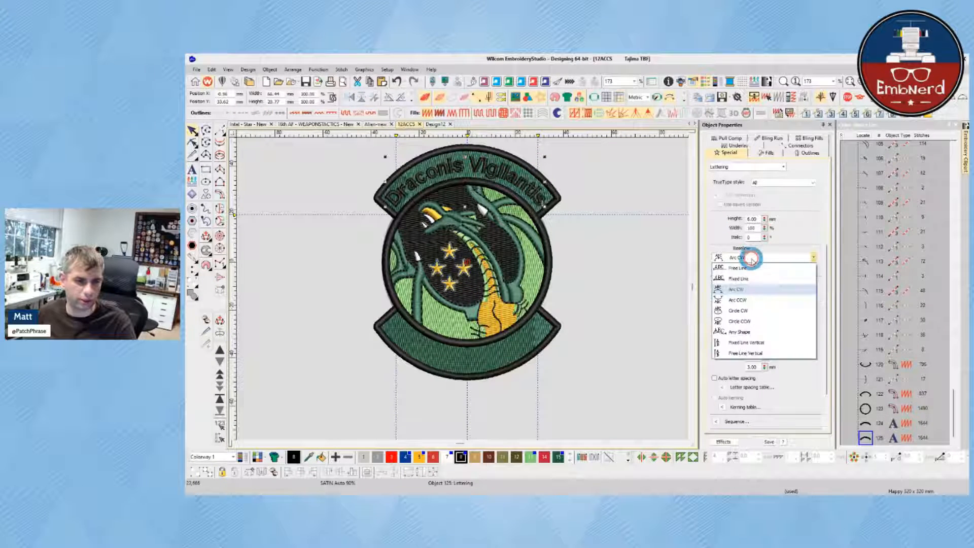
left_click(751, 300)
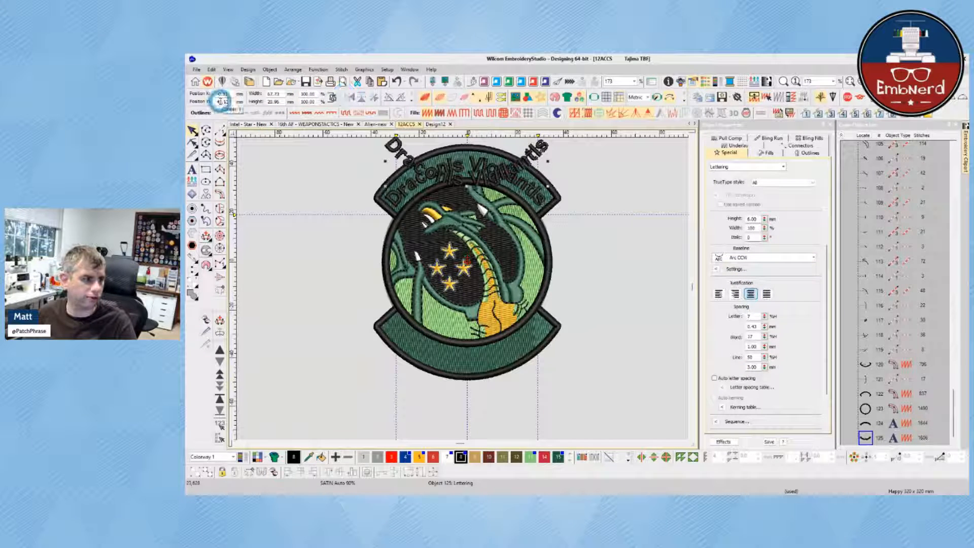
type("-")
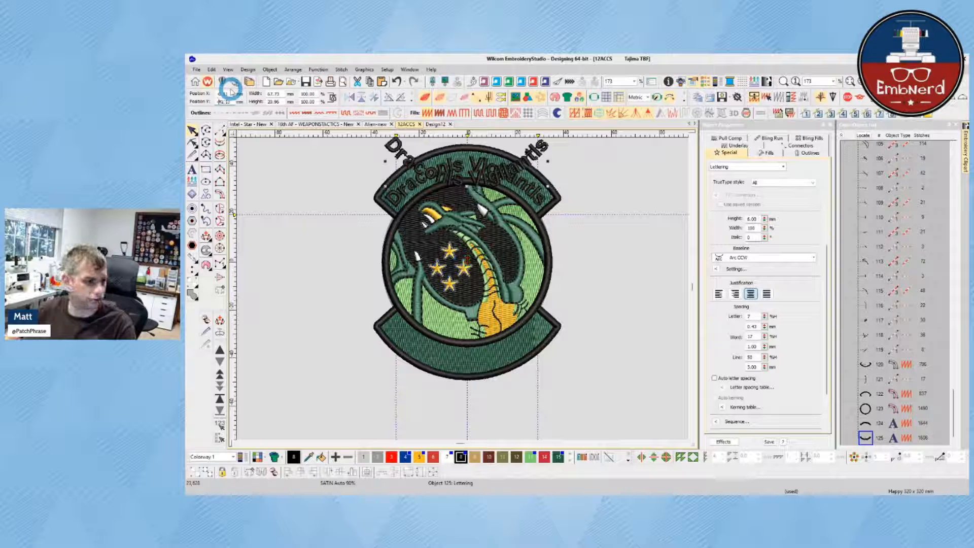
key("Return")
key("ctrl+z")
key("ctrl+z")
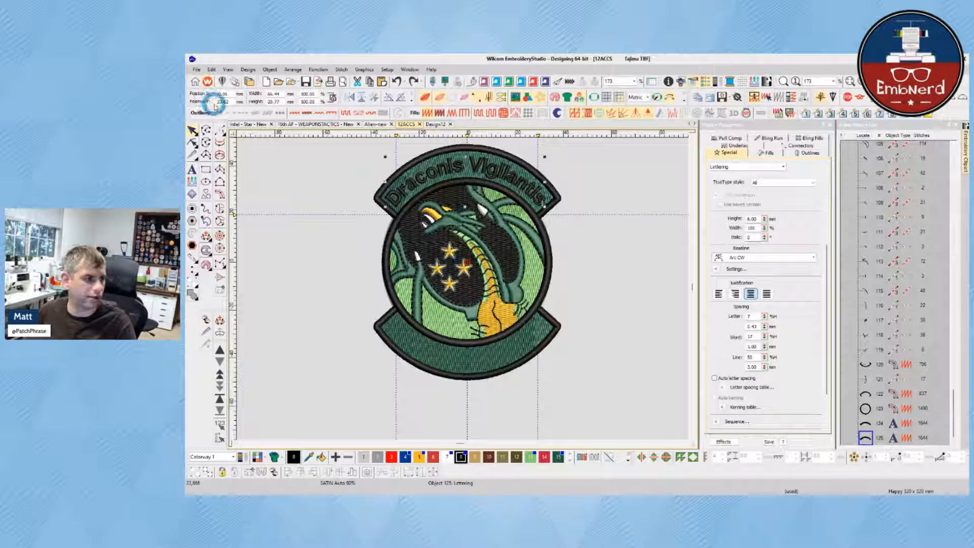
- Move the duplicated lettering to Y position -33.62 mm and change its baseline to Arc CCW
key("ctrl+y")
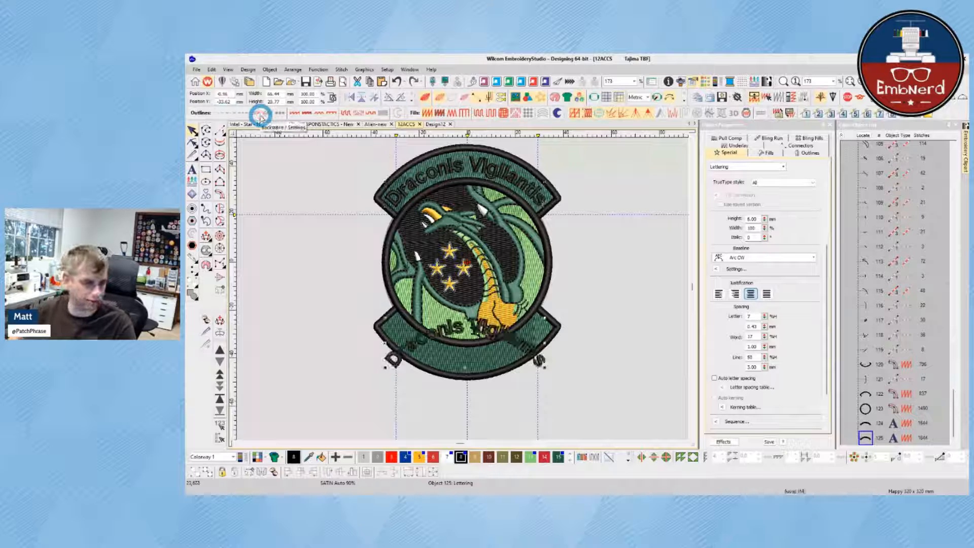
left_click(757, 258)
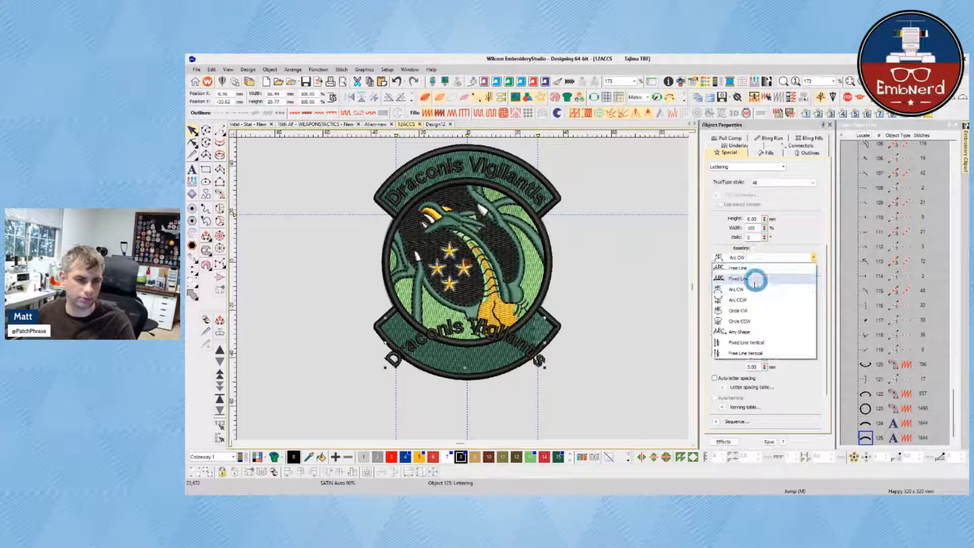
left_click(751, 303)
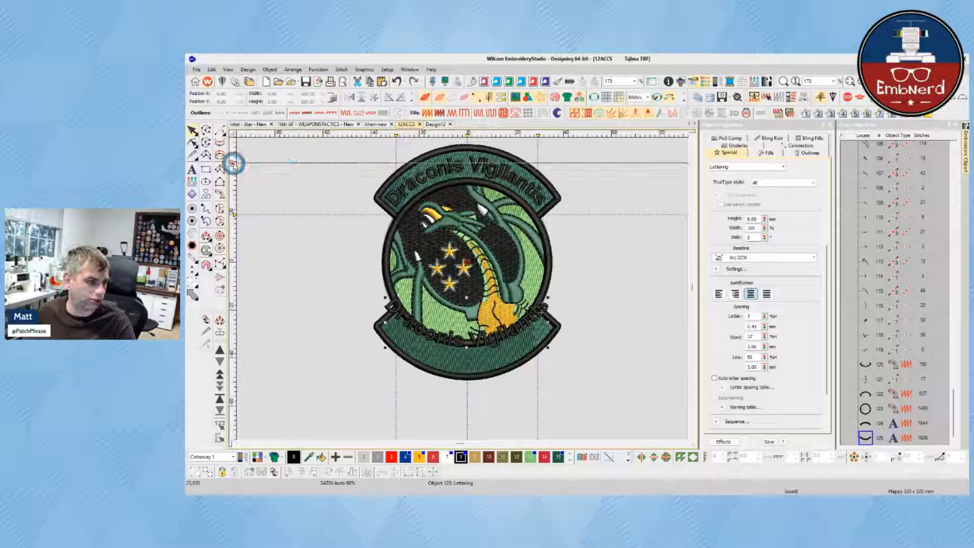
- Place a horizontal guide at the top of the upper banner's lettering and a mirrored one across the lower banner
left_click_drag(234, 158, 234, 156)
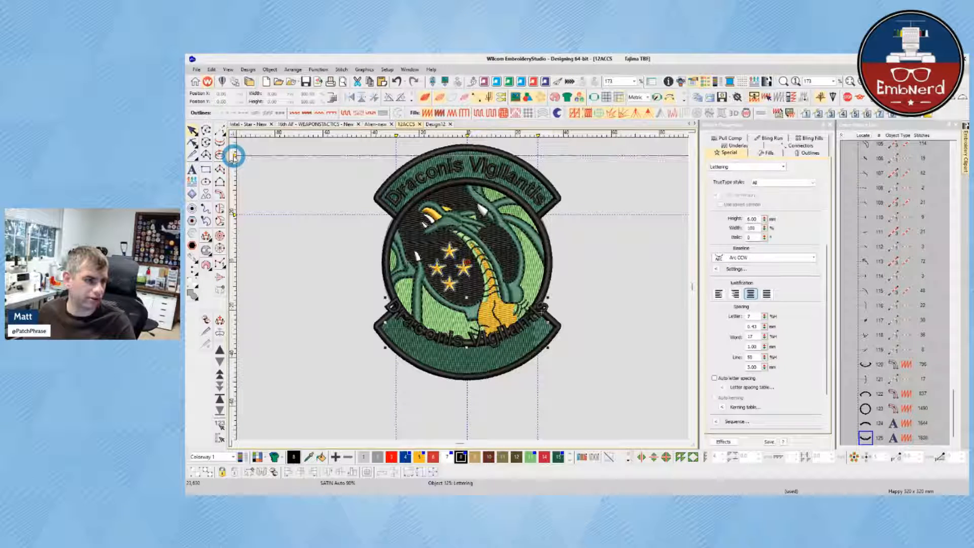
double_click(234, 156)
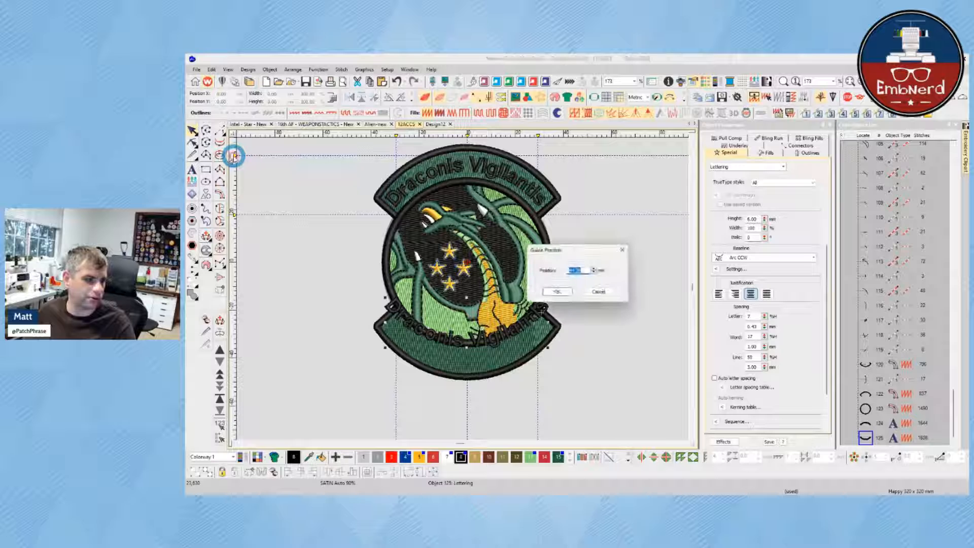
left_click(599, 291)
left_click(232, 352)
double_click(232, 352)
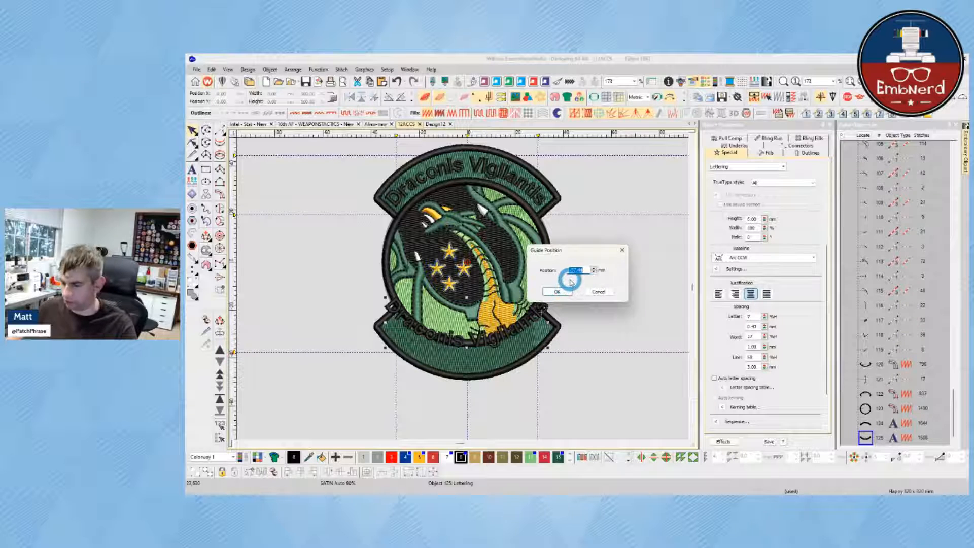
key("Return")
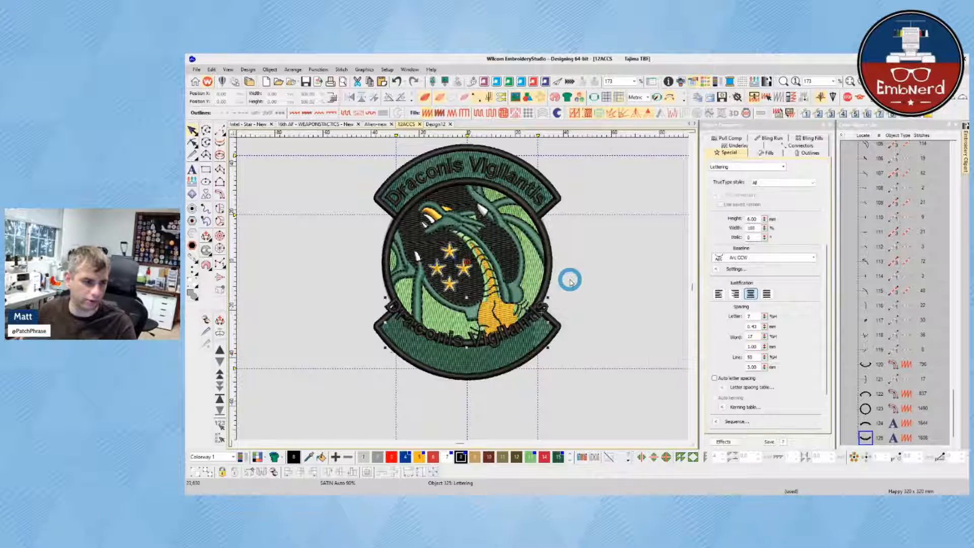
- Move the duplicated lettering down onto the lower banner and fine-tune its height between the borders against the guide
key("s")
scroll(466, 370, "up", 1)
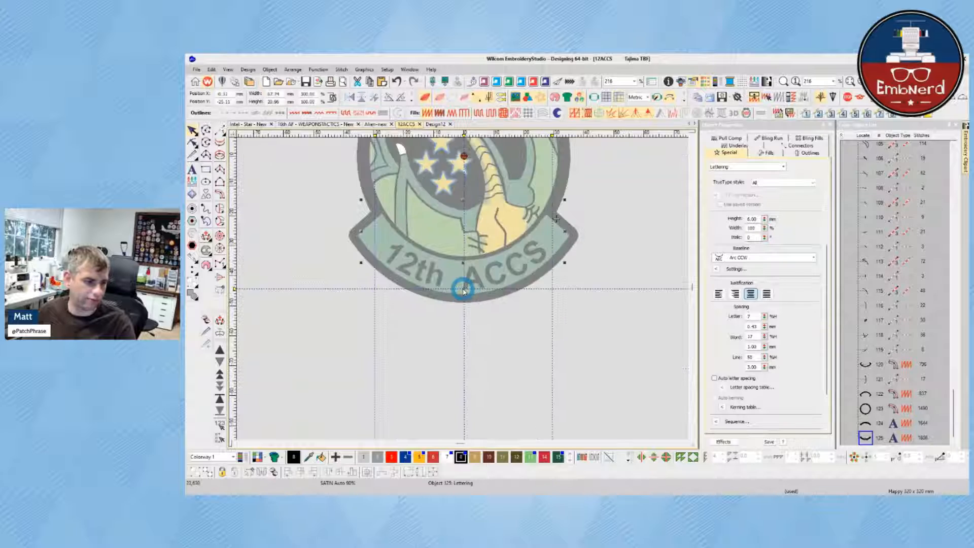
key("s")
scroll(473, 278, "up", 2)
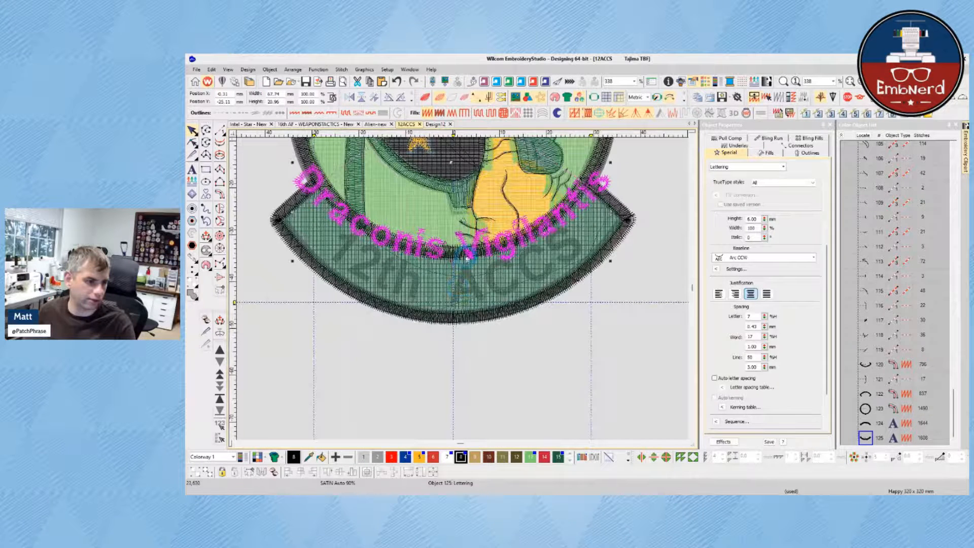
left_click_drag(471, 266, 468, 302)
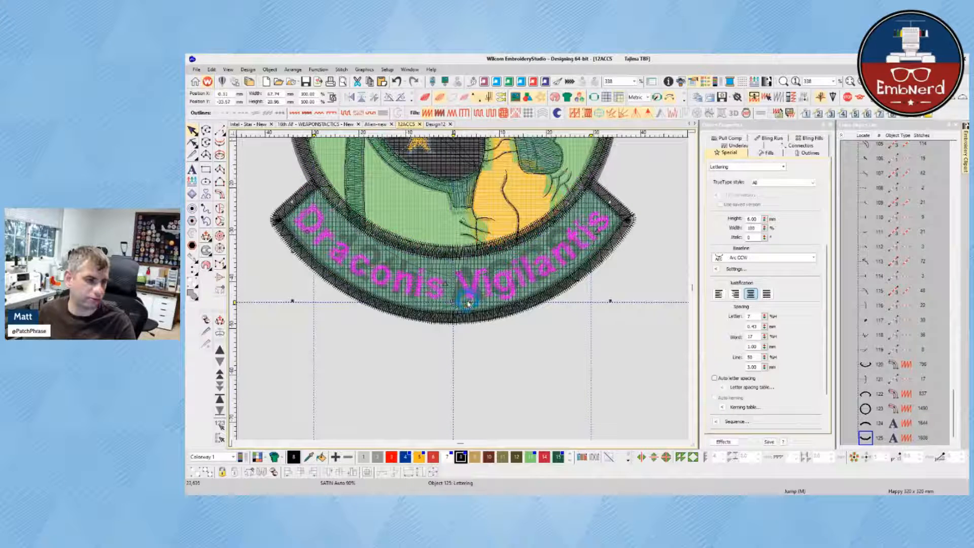
key("t")
left_click_drag(494, 291, 495, 286)
key("t")
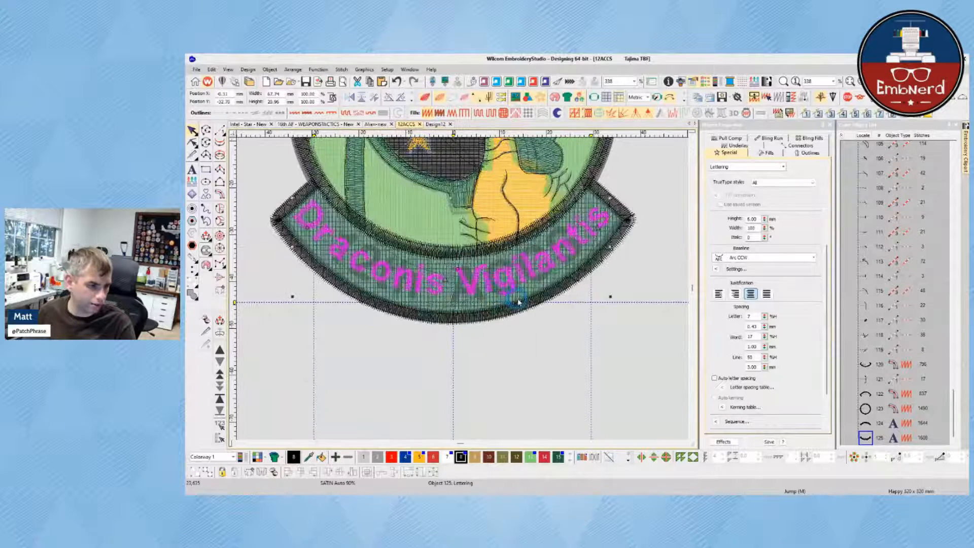
left_click_drag(510, 282, 496, 286)
key("t")
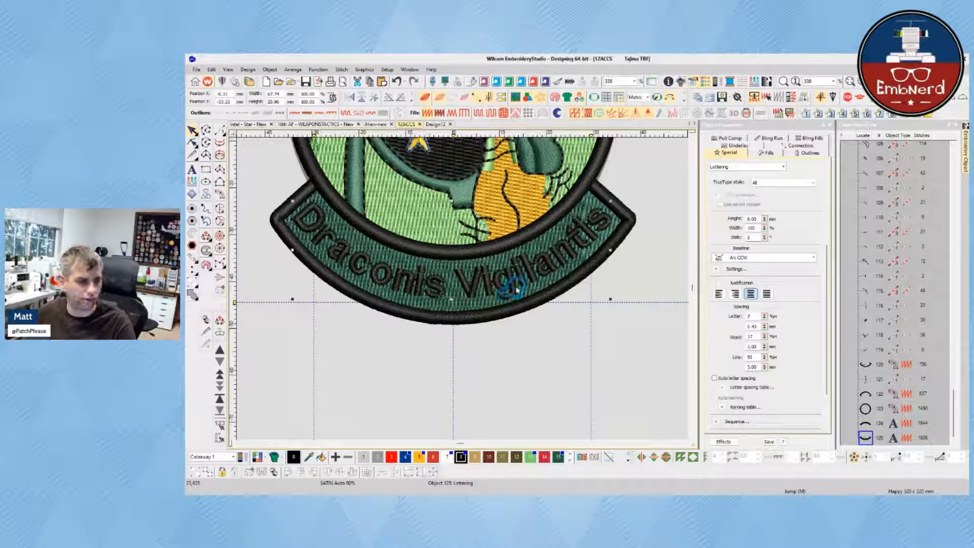
- Replace the text of the duplicated lettering on the lower banner with "12th ACCS" and update it
scroll(463, 292, "down", 1)
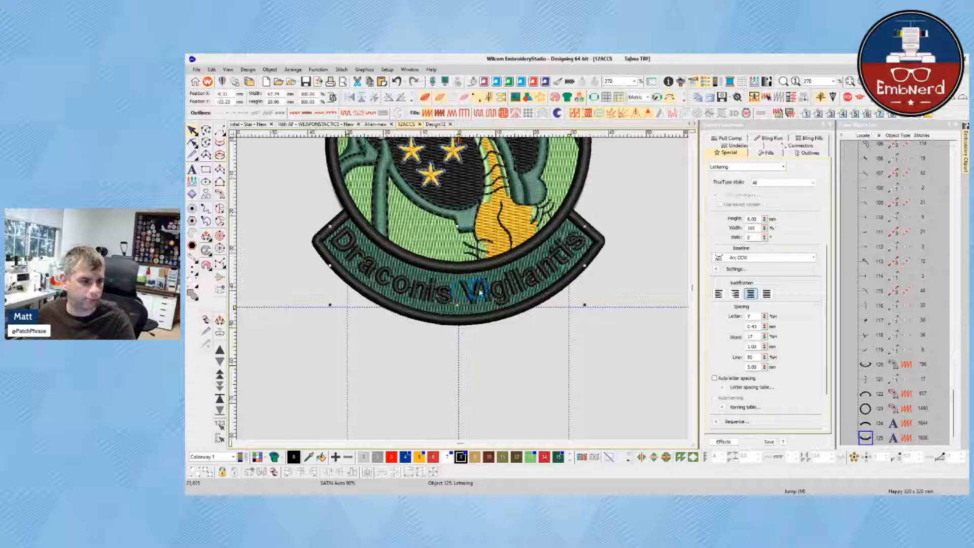
key("h")
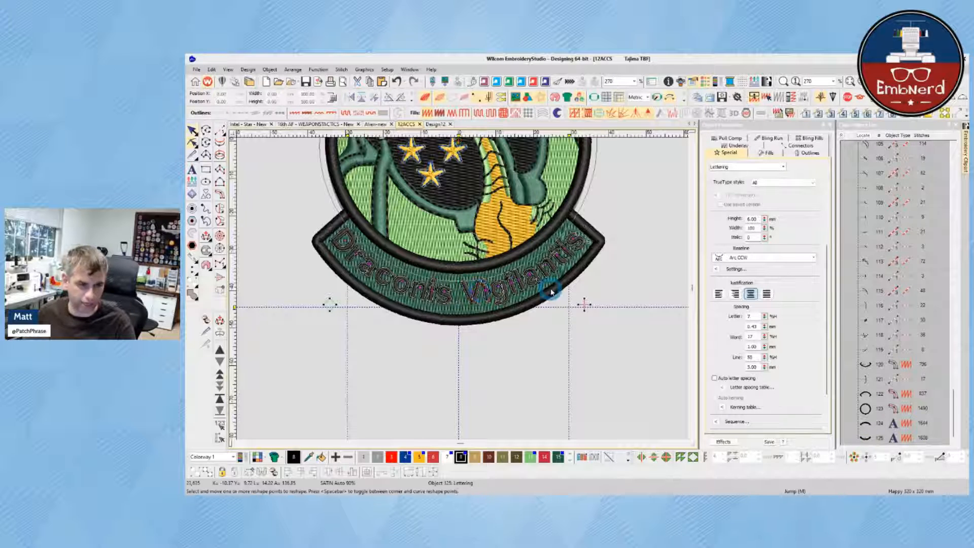
left_click(822, 192)
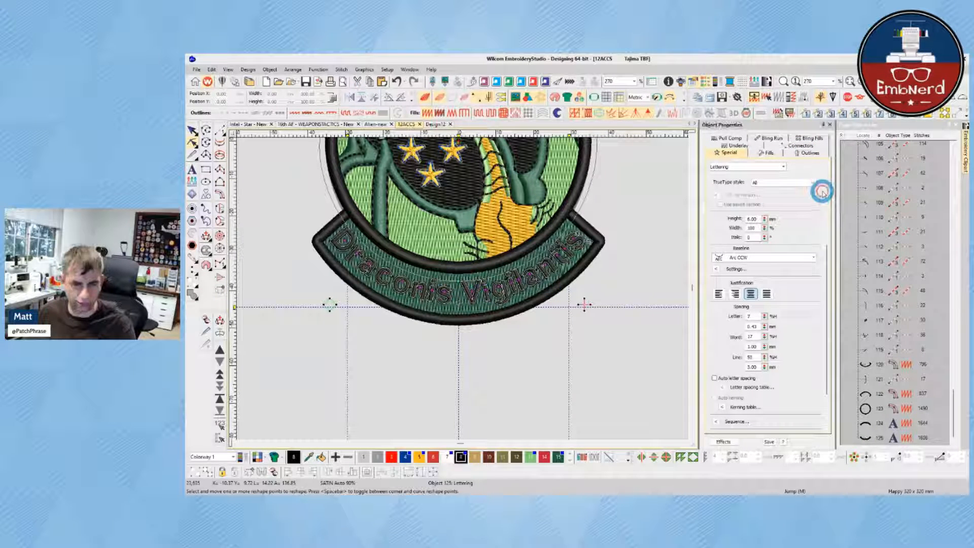
scroll(822, 193, "up", 3)
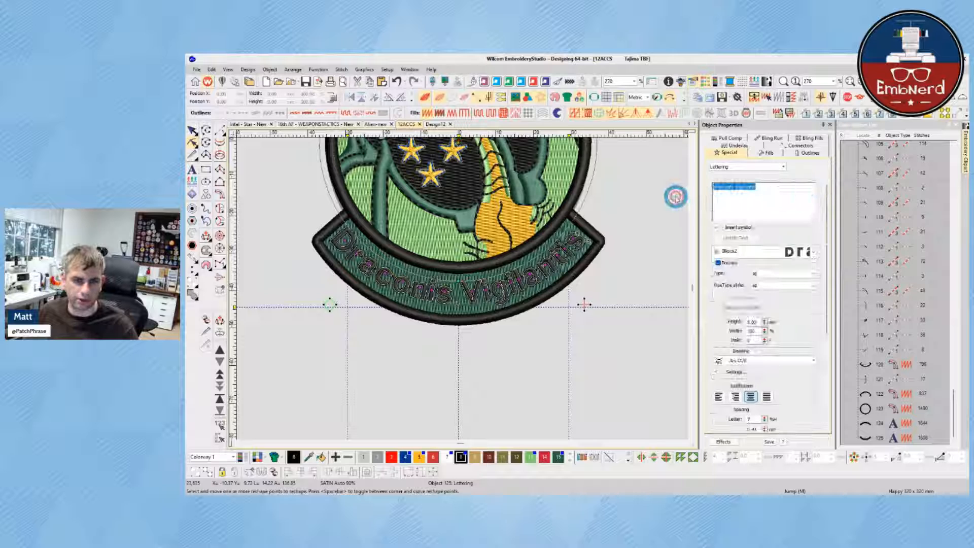
type("I")
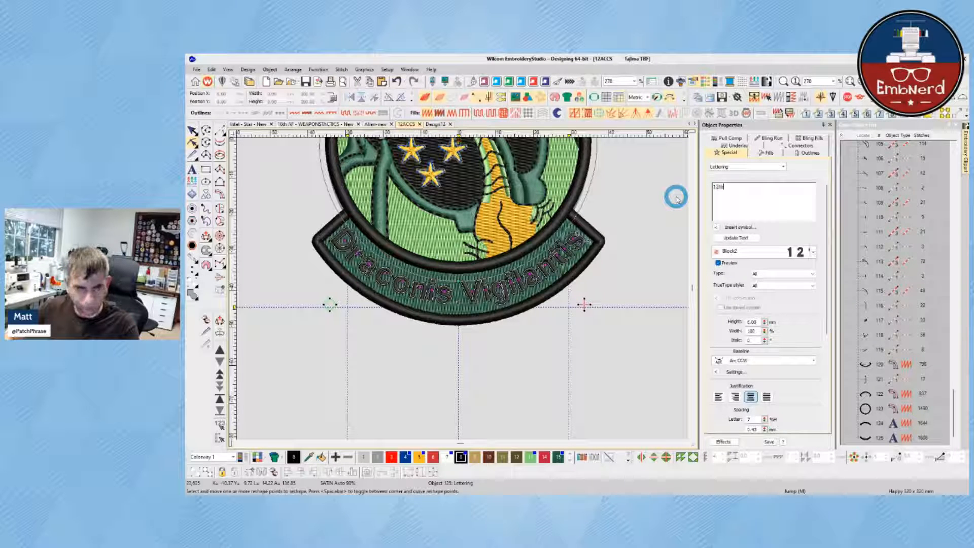
type("2th ACCS")
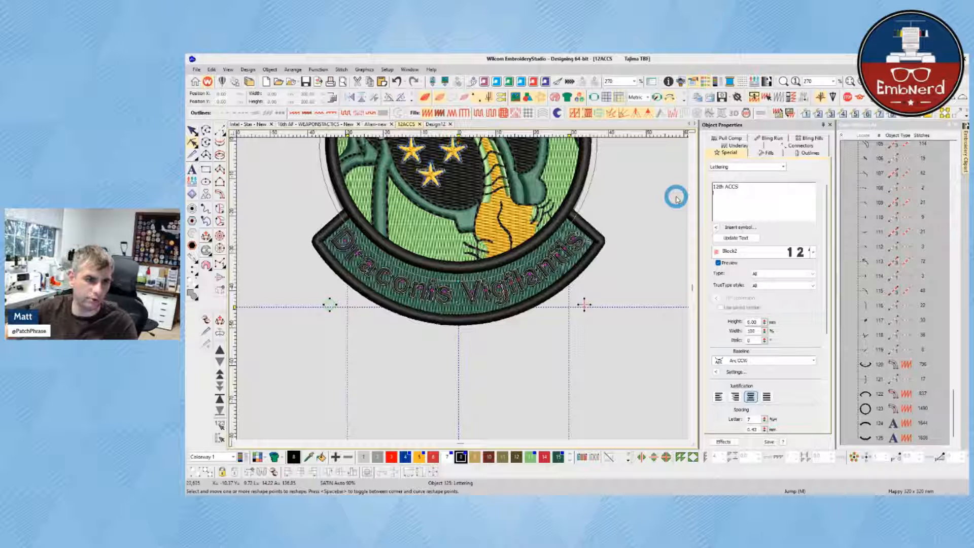
left_click(735, 237)
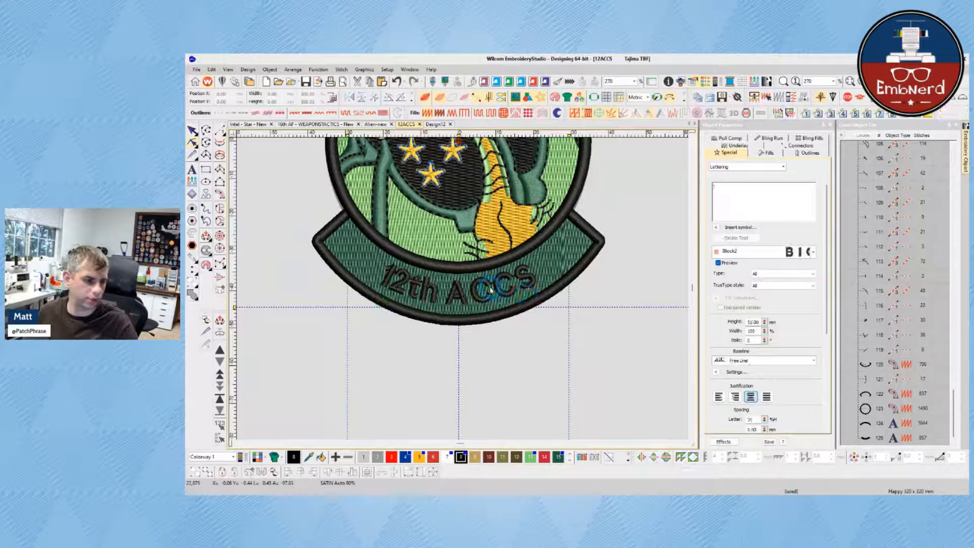
left_click(718, 313)
left_click(731, 239)
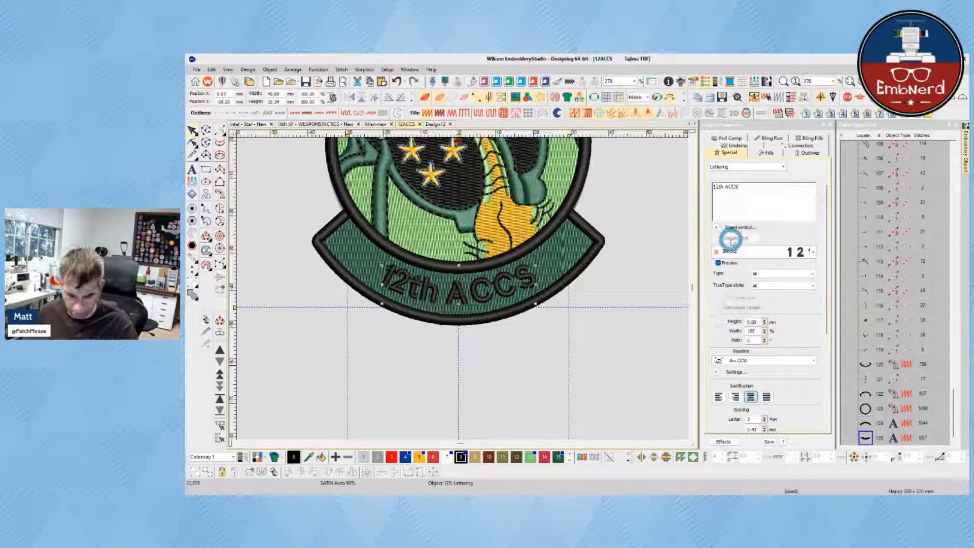
- Try the Bodoni font on the "12th ACCS" lettering, return it to Block2 and view the whole patch
left_click(811, 252)
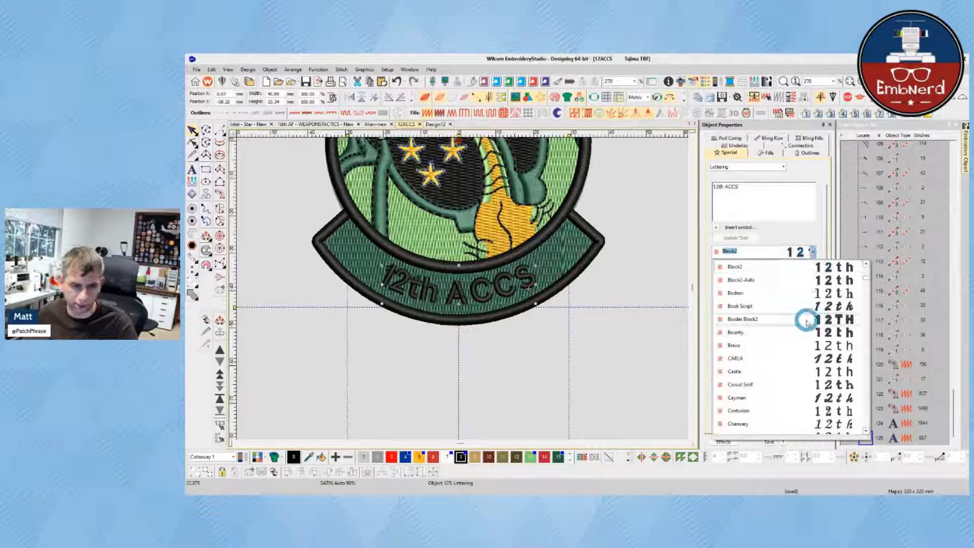
left_click(696, 316)
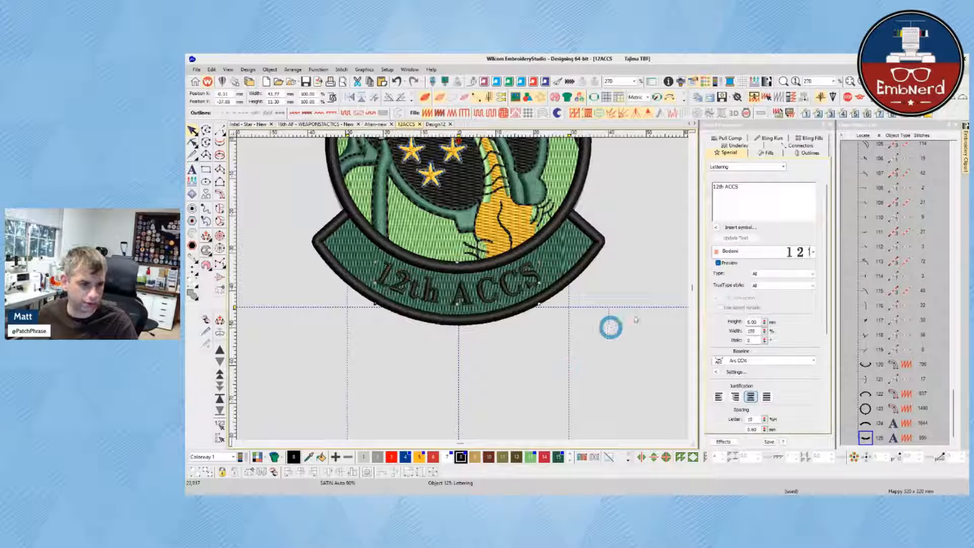
left_click(815, 252)
scroll(817, 282, "up", 2)
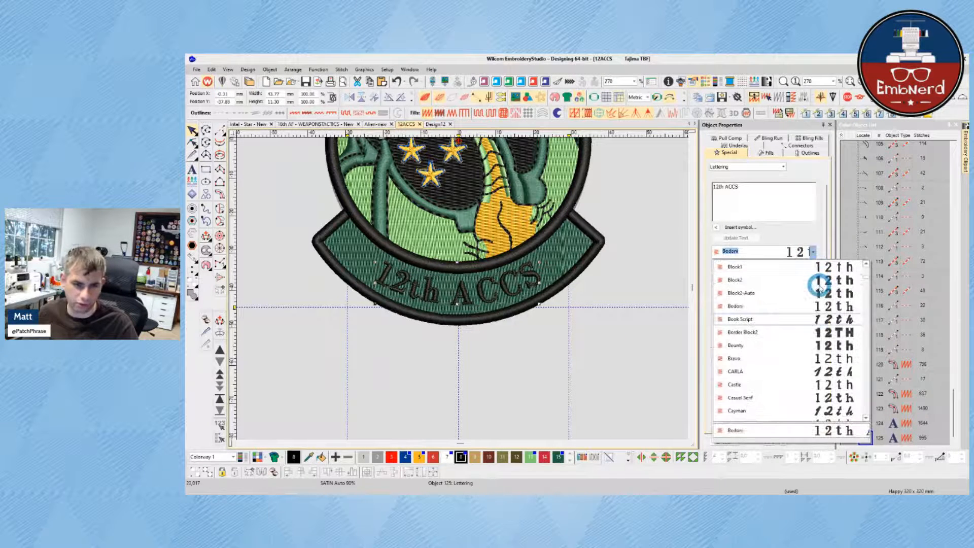
left_click(815, 253)
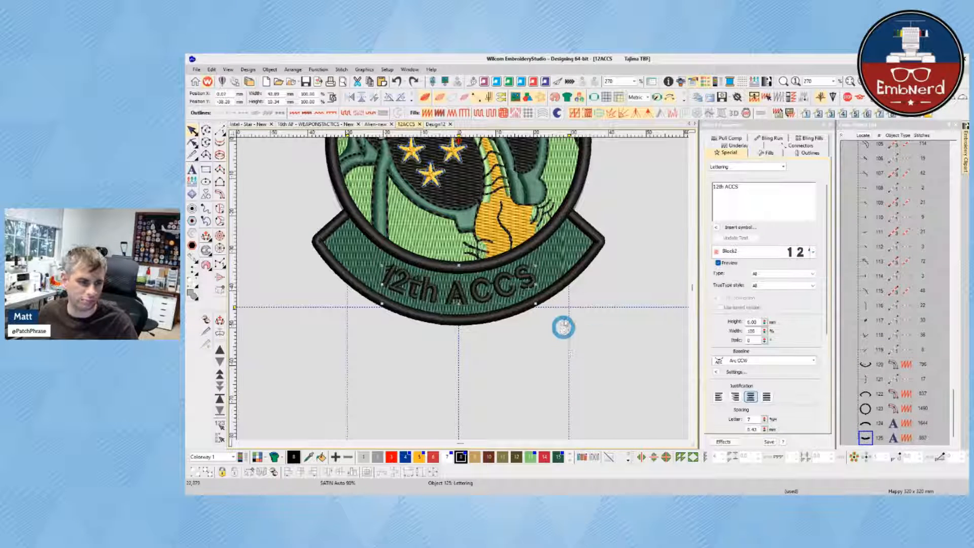
left_click(589, 340)
scroll(455, 288, "down", 3)
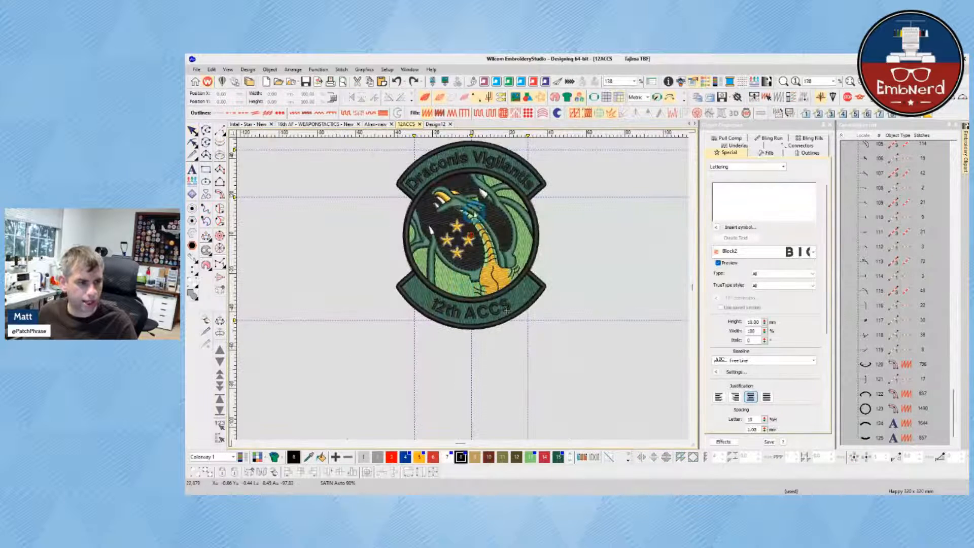
key("0")
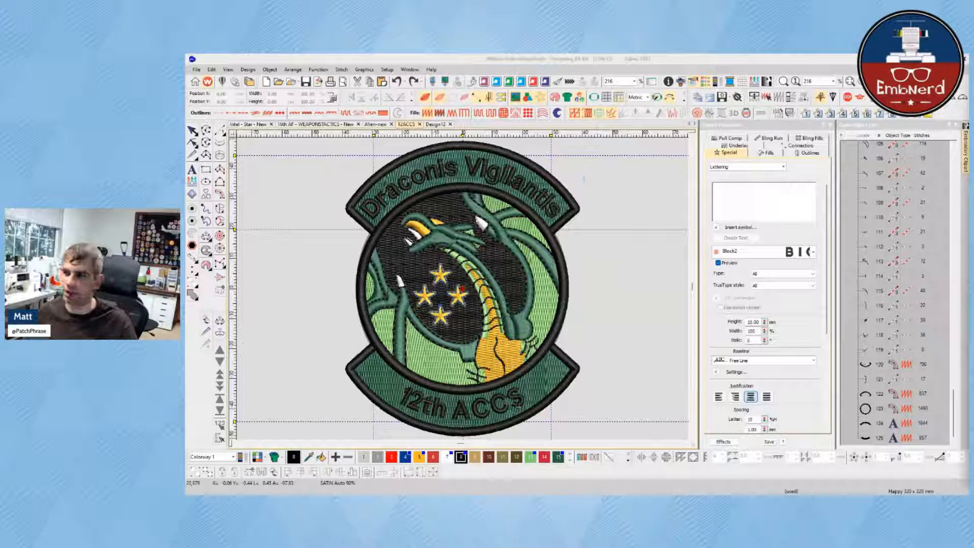
- Create a new design from the default template and point out its row of thread color blocks by selecting them
key("ctrl+n")
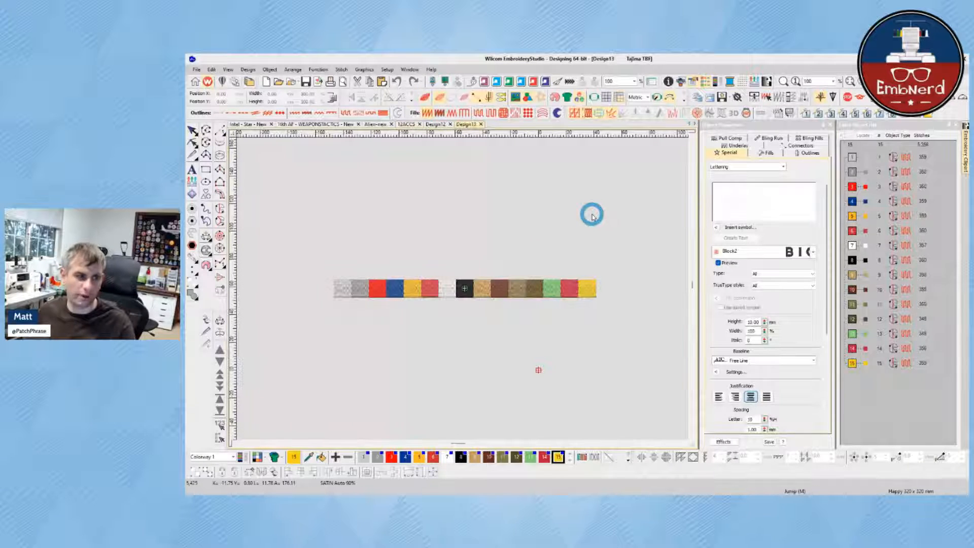
left_click_drag(317, 270, 612, 316)
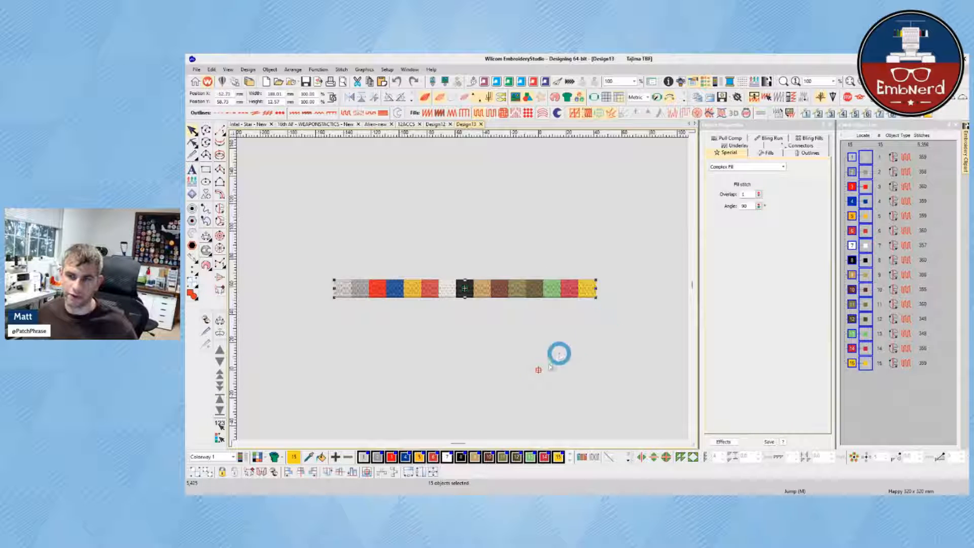
left_click(404, 413)
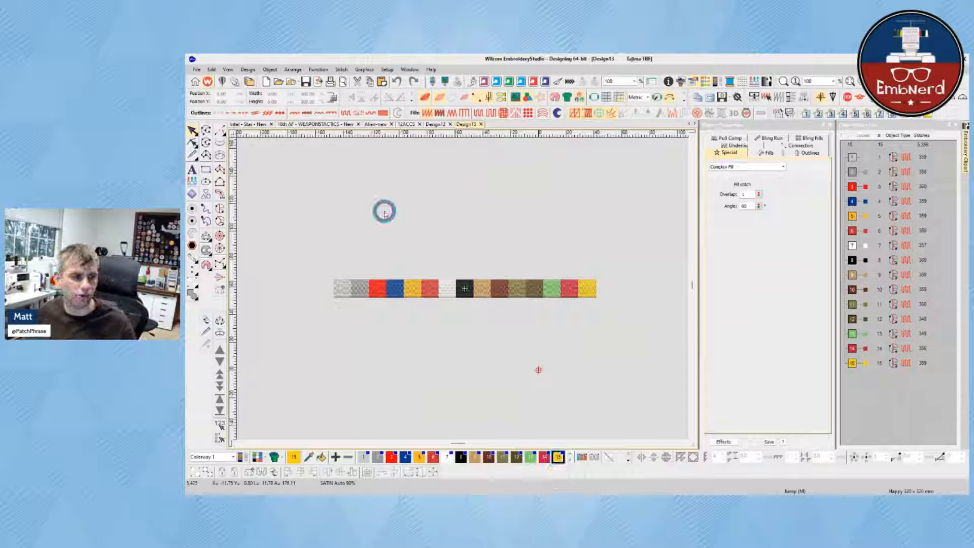
- Copy all the objects of the Alien-new design and paste them into the new design with the color blocks
left_click(375, 125)
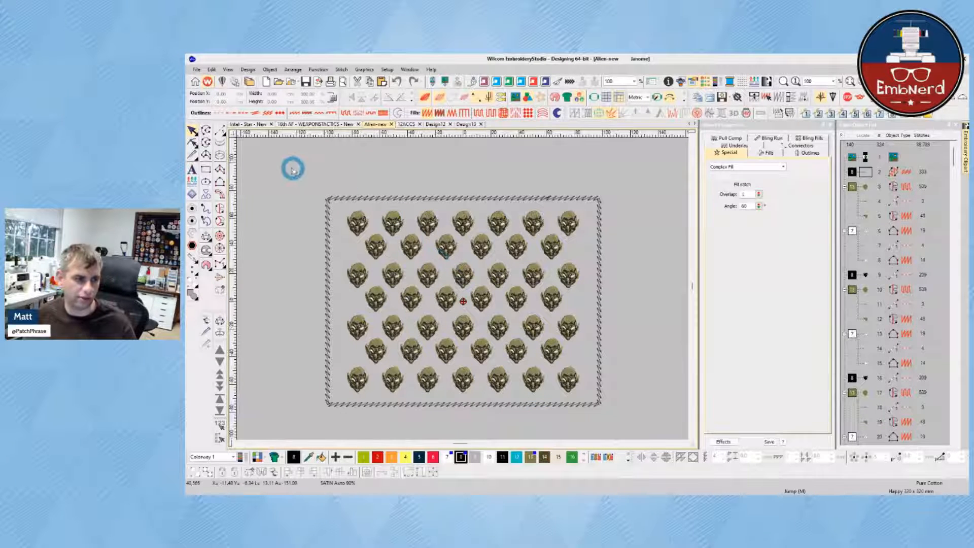
left_click_drag(287, 168, 548, 379)
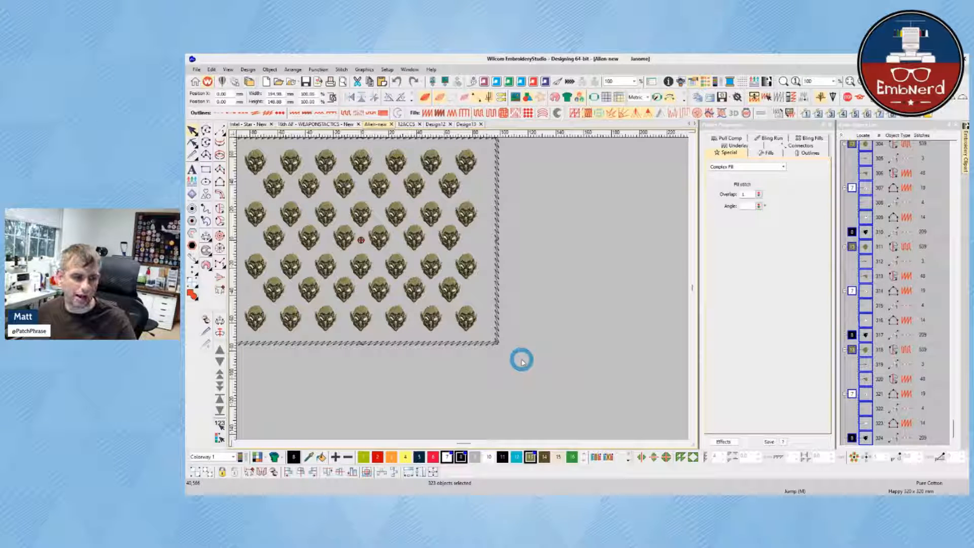
left_click(466, 125)
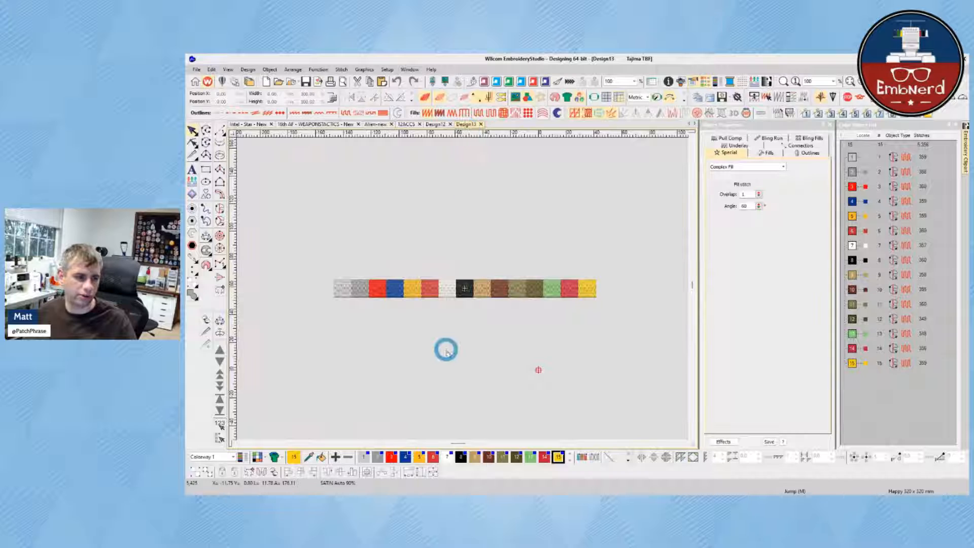
key("ctrl+v")
scroll(448, 356, "down", 2)
scroll(463, 291, "up", 1)
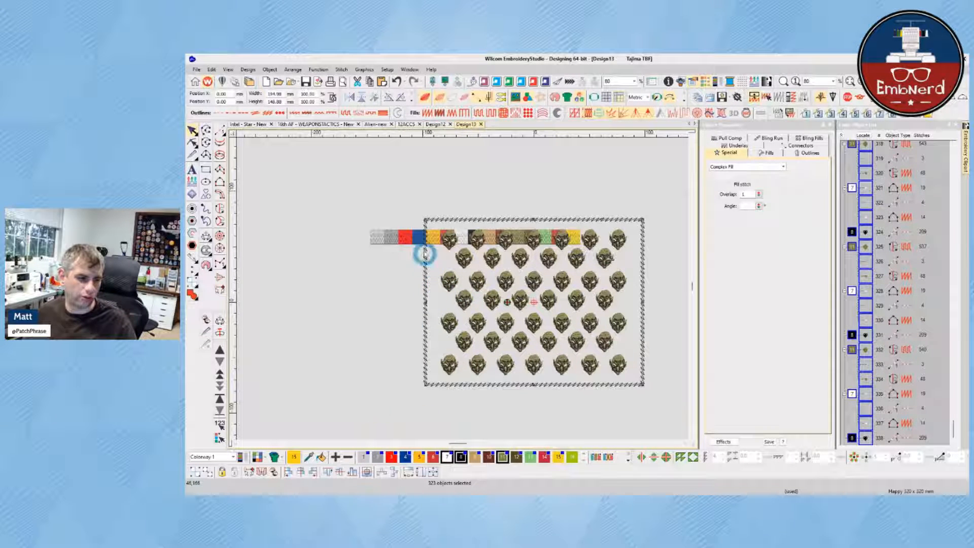
left_click(503, 159)
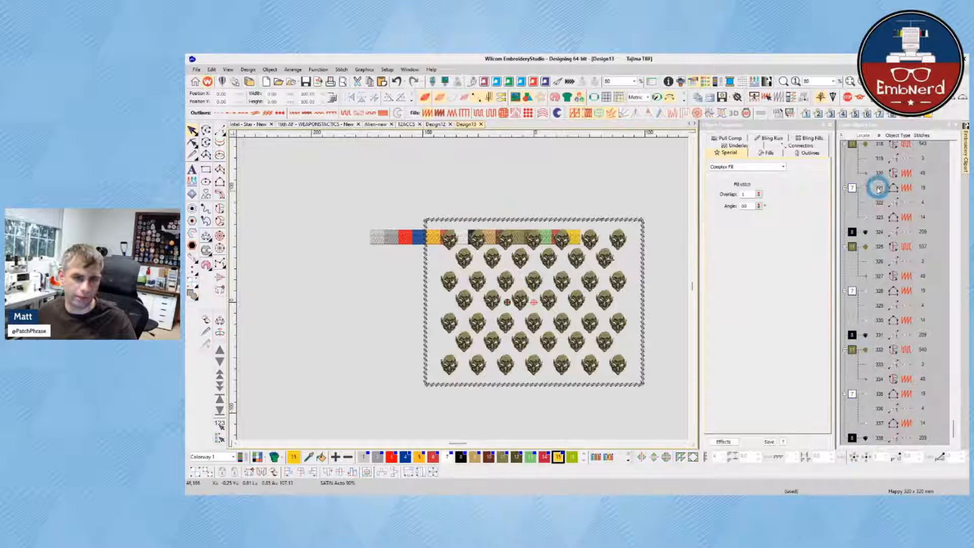
- Select the fifteen color block objects at the start of the stitch sequence and delete them from the new design
scroll(878, 190, "up", 1)
left_click(842, 135)
scroll(855, 162, "up", 6)
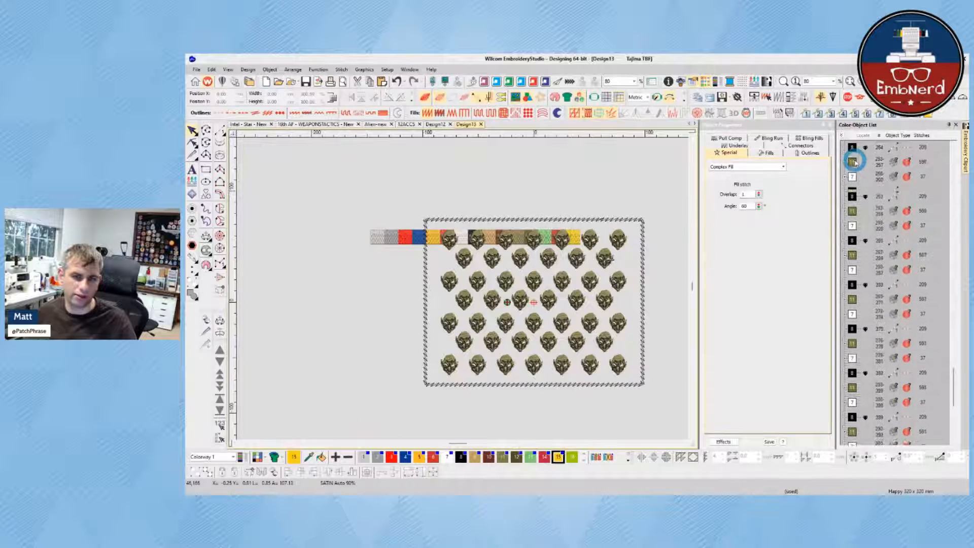
left_click_drag(948, 348, 956, 152)
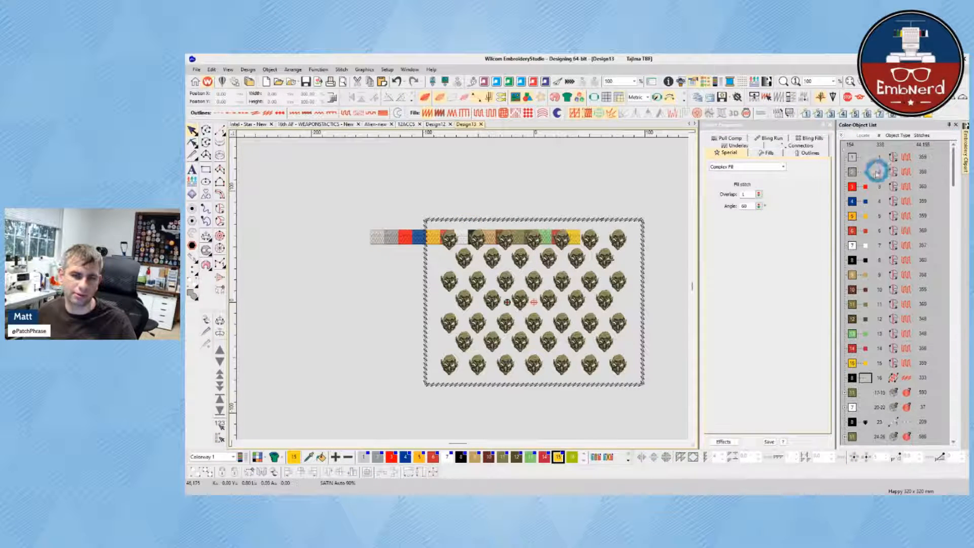
left_click(852, 157)
left_click(852, 363, "shift")
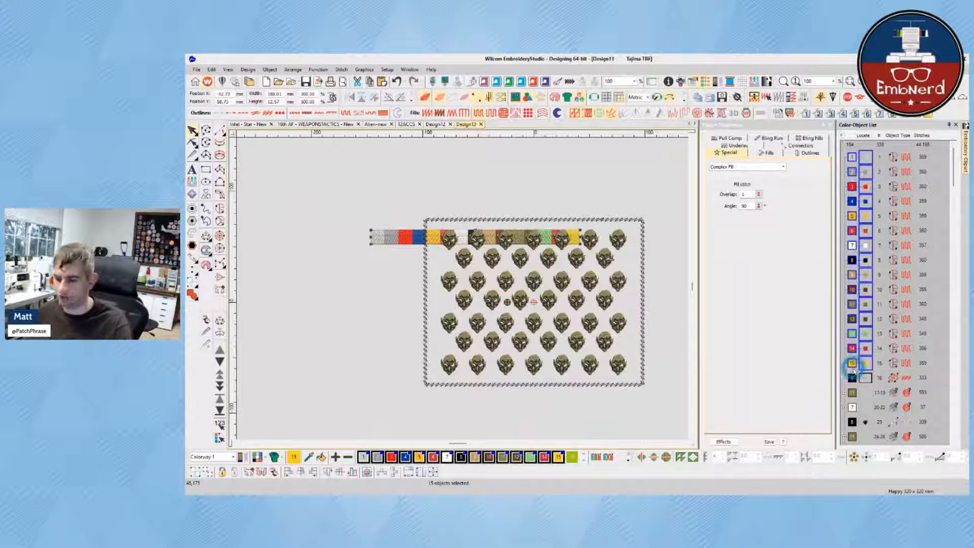
key("Delete")
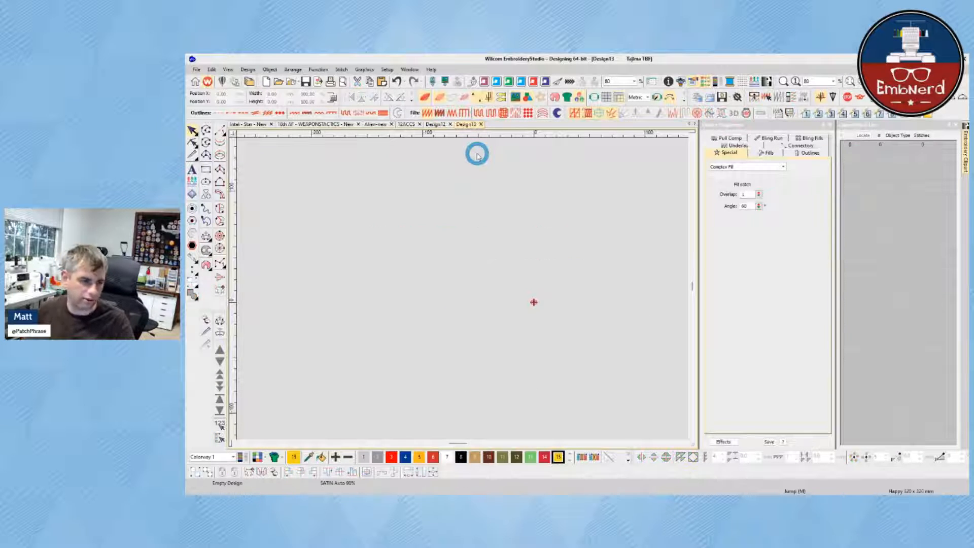
- Paste the copied alien design into the emptied new design and check which thread colors it brings along
left_click(441, 130)
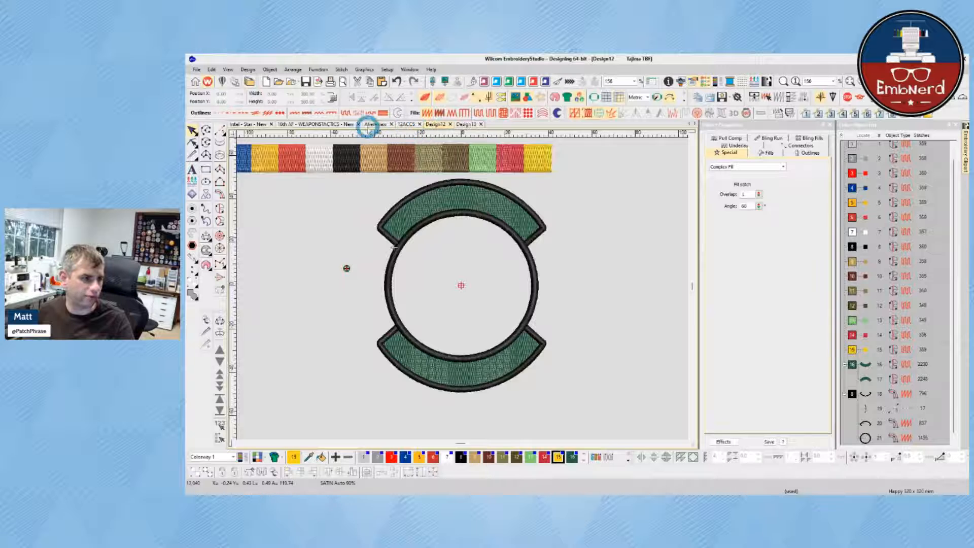
left_click(376, 124)
left_click(466, 124)
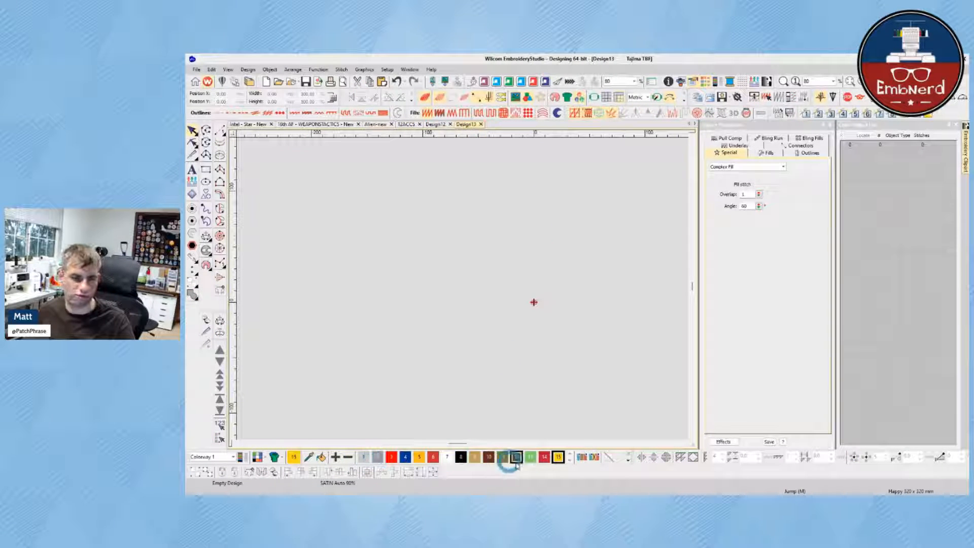
key("ctrl+v")
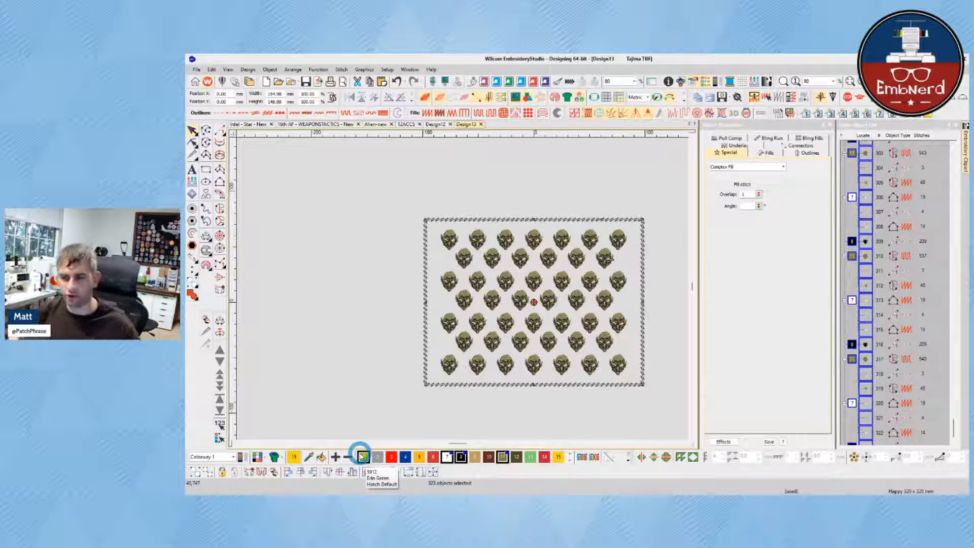
left_click(505, 191)
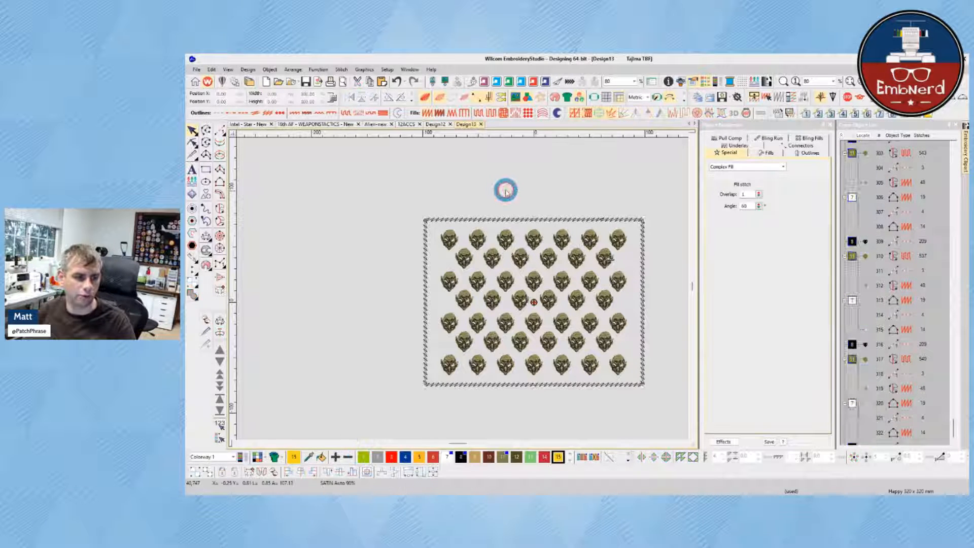
- Undo the alien paste and the deletion of the color blocks in the new design
key("ctrl+z")
key("ctrl+z")
left_click(482, 193)
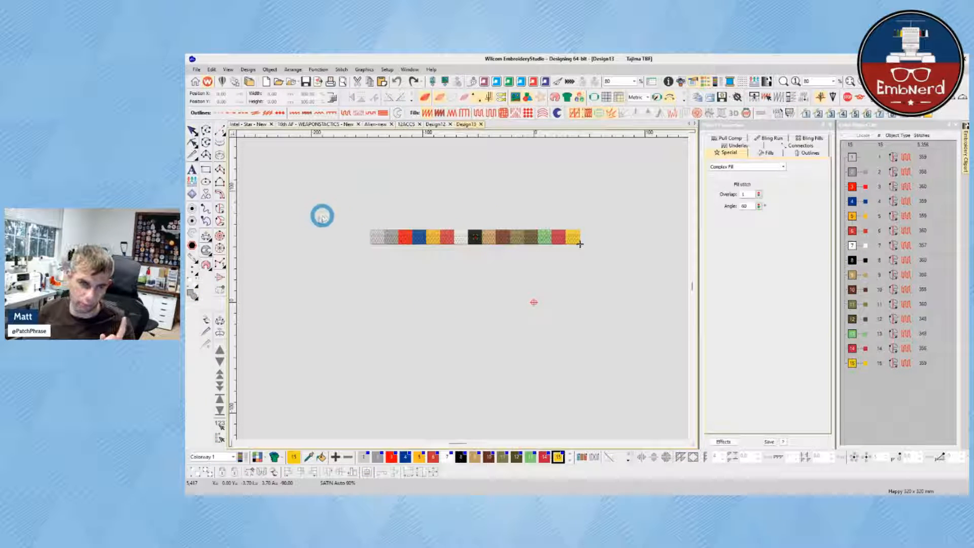
- Open the Save As Template dialog for the color block design with the Normal template name, and cancel it without saving
left_click_drag(343, 211, 646, 263)
left_click(614, 193)
left_click(196, 70)
left_click(264, 160)
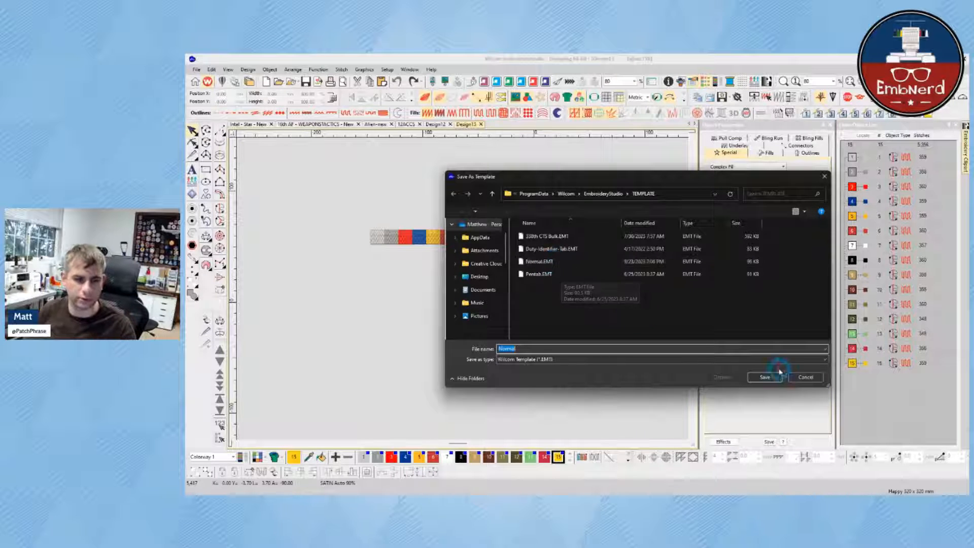
left_click(800, 377)
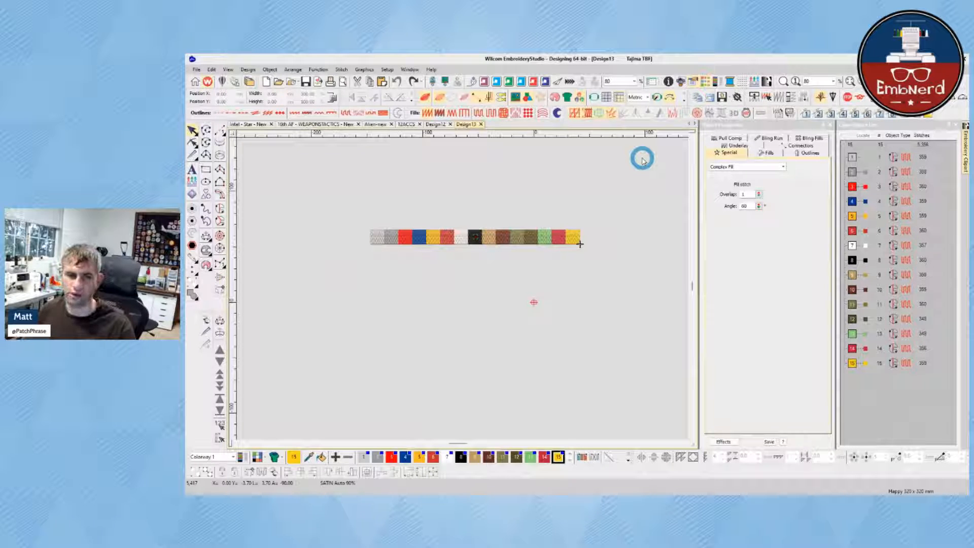
left_click(197, 69)
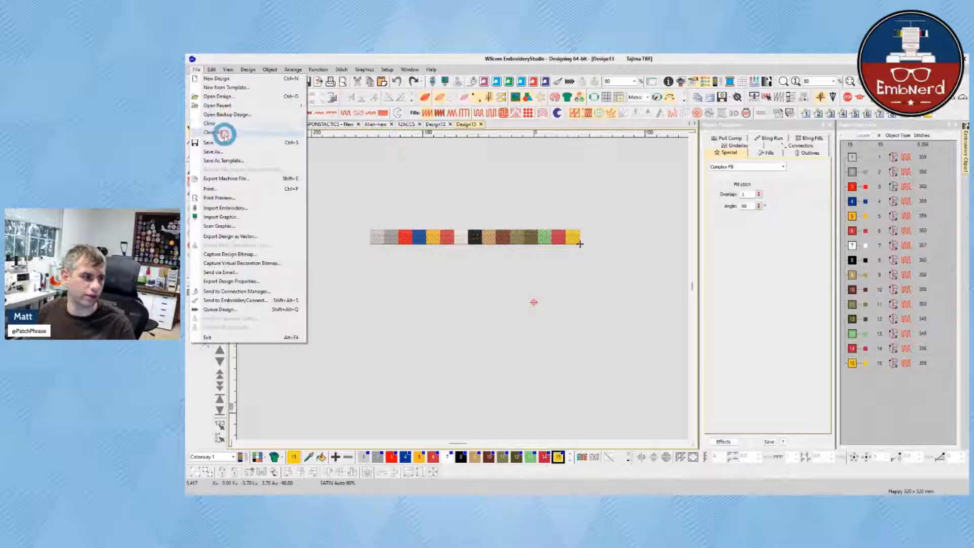
left_click(260, 93)
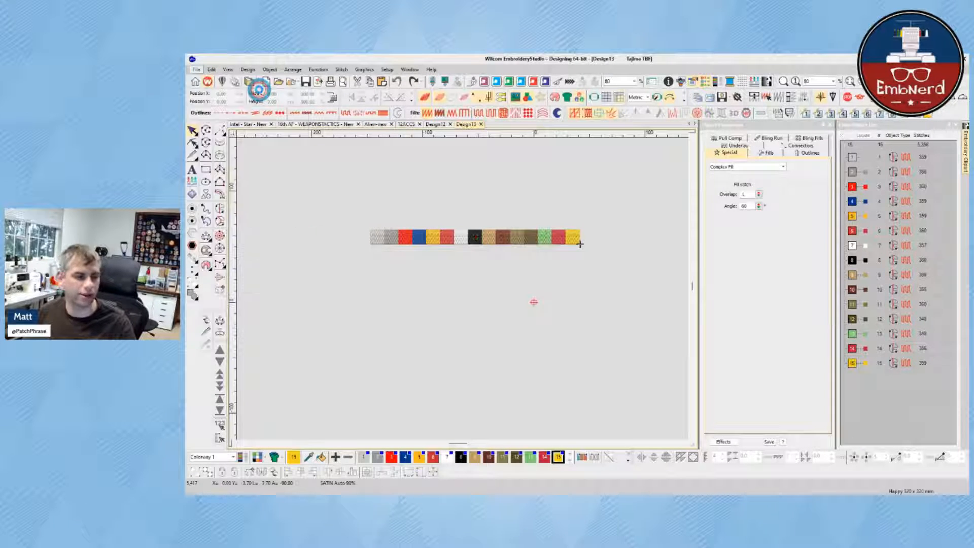
- Open the Save As Template dialog, reveal the full path of the template folder, and close the dialog without saving
left_click(643, 187)
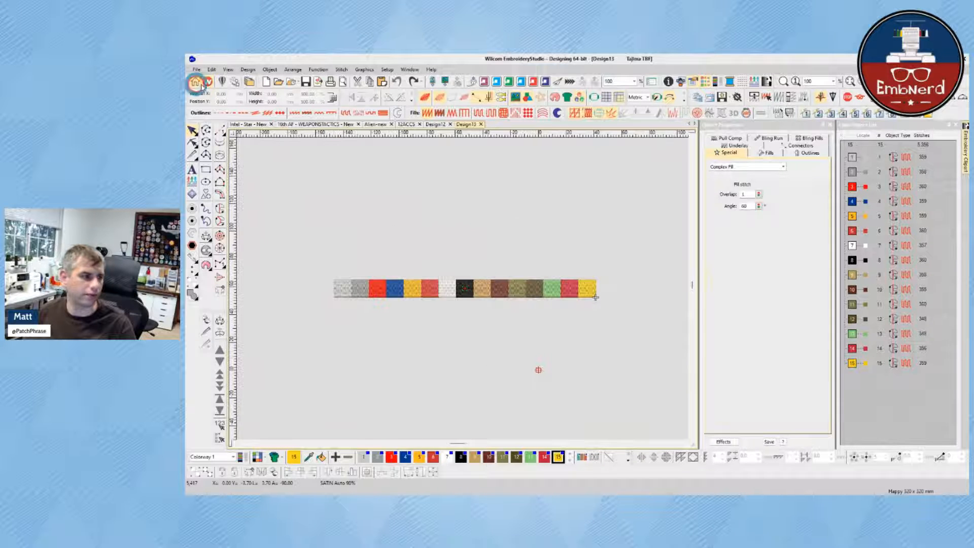
left_click(197, 70)
left_click(217, 161)
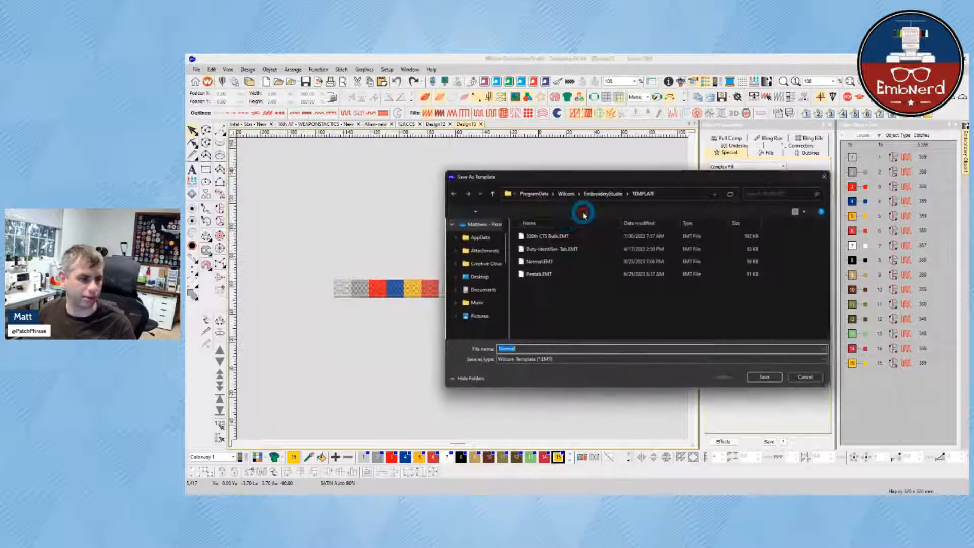
left_click(670, 194)
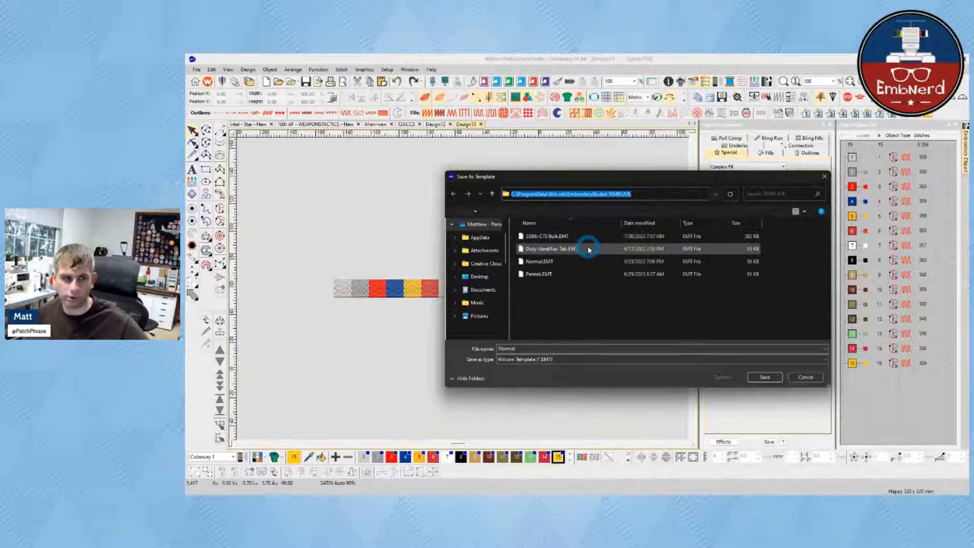
left_click(825, 176)
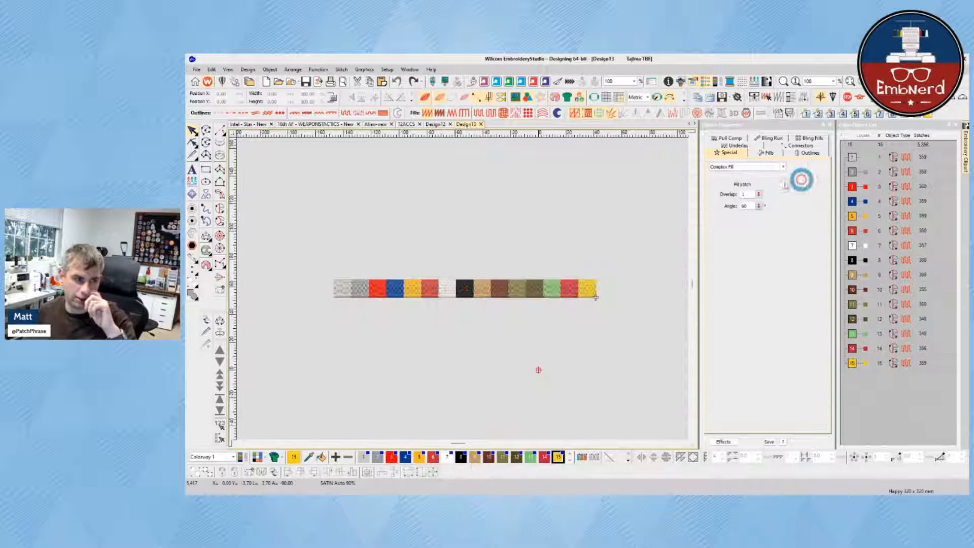
- Create a new design from the Pentab template and examine the red rectangular tab up close
left_click(196, 70)
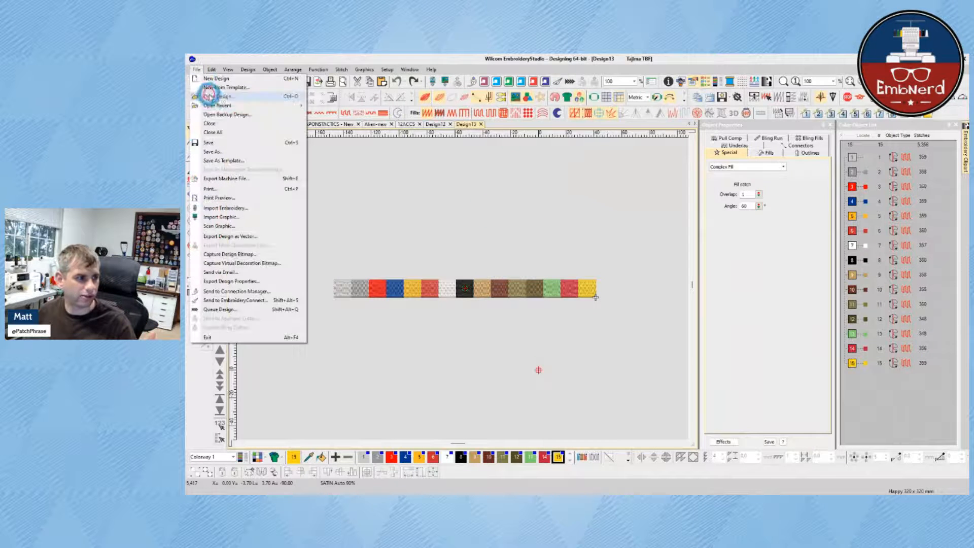
left_click(240, 88)
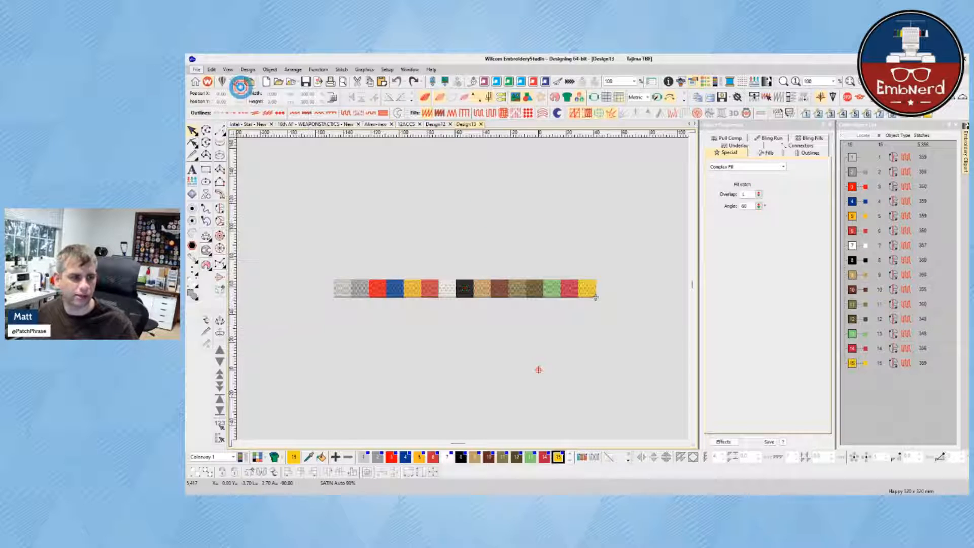
left_click(579, 205)
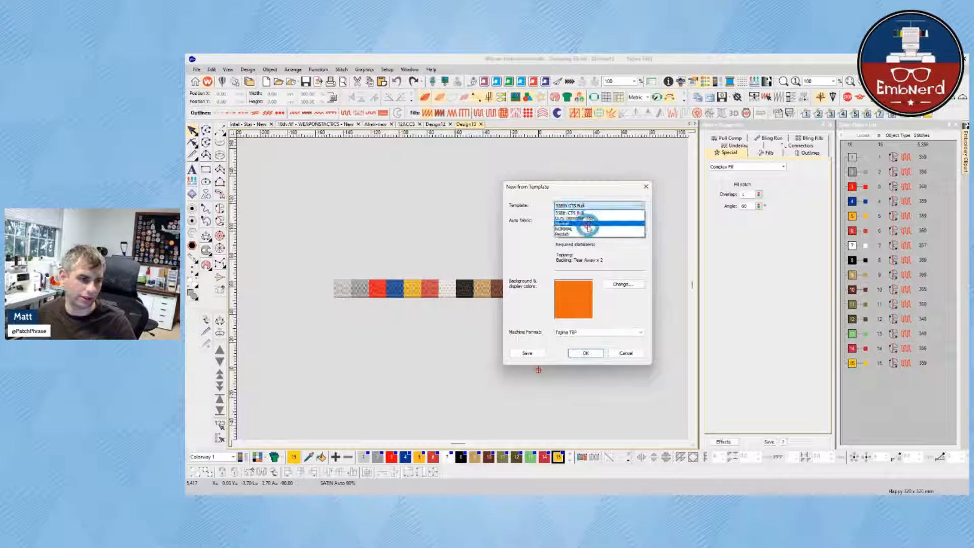
left_click(586, 223)
left_click(585, 354)
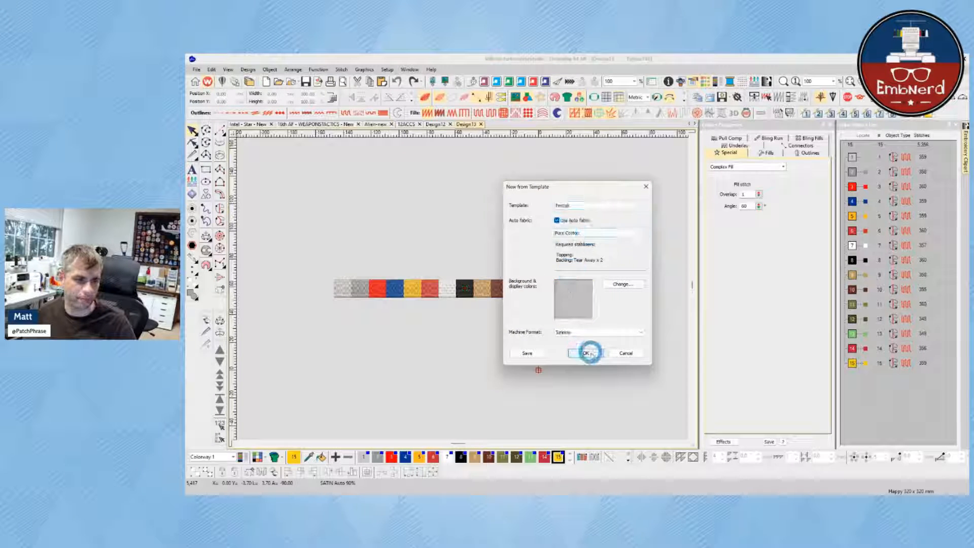
left_click(497, 269)
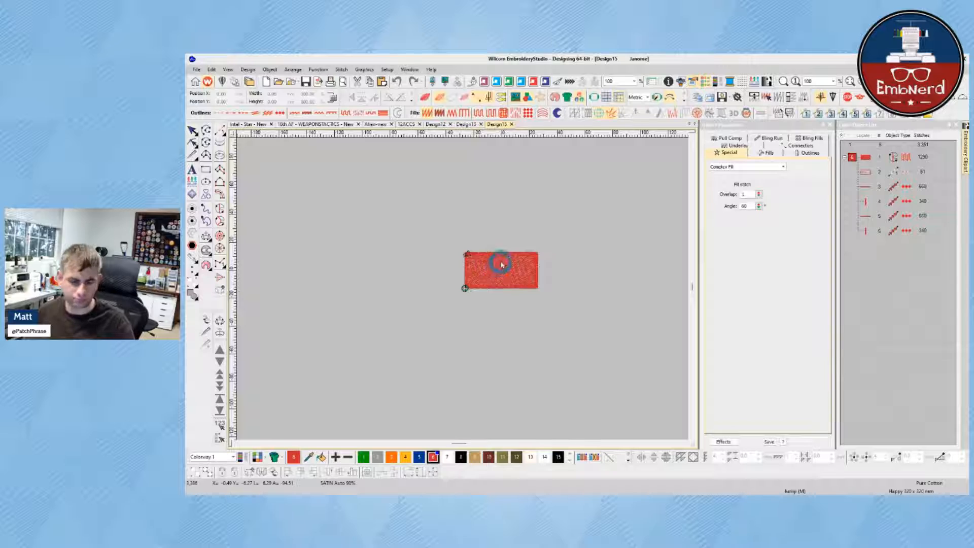
key("0")
scroll(419, 273, "up", 3)
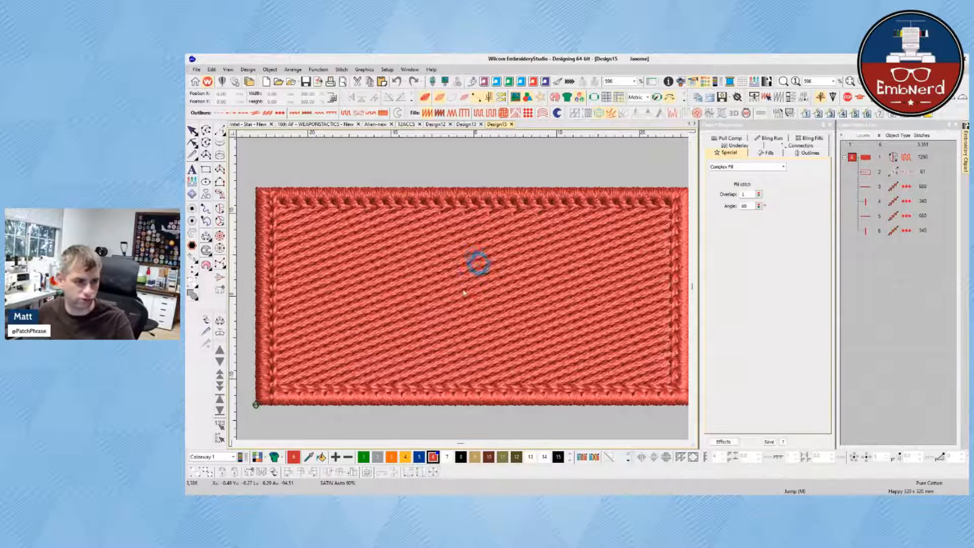
scroll(482, 262, "down", 1)
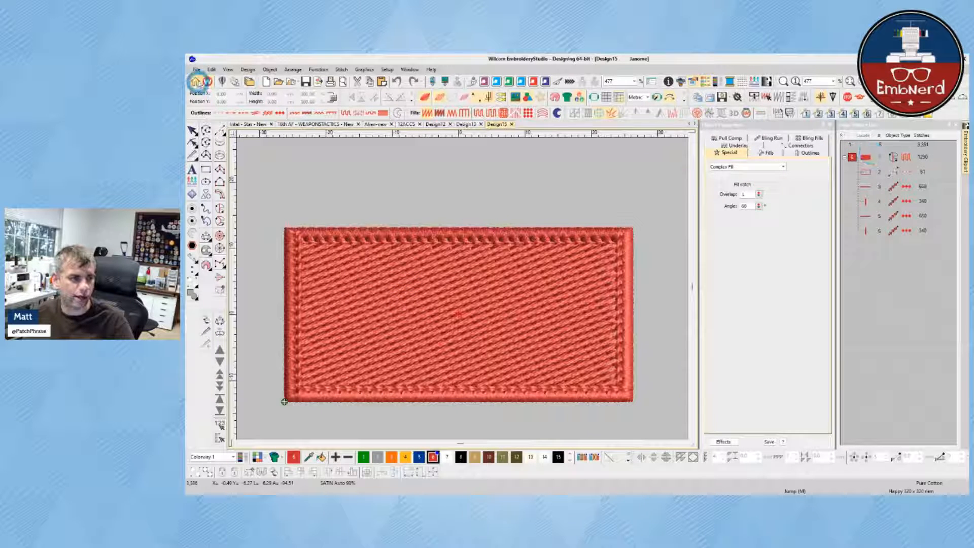
- Create a new design from the 338th CTS Bulk template
left_click(198, 71)
left_click(219, 87)
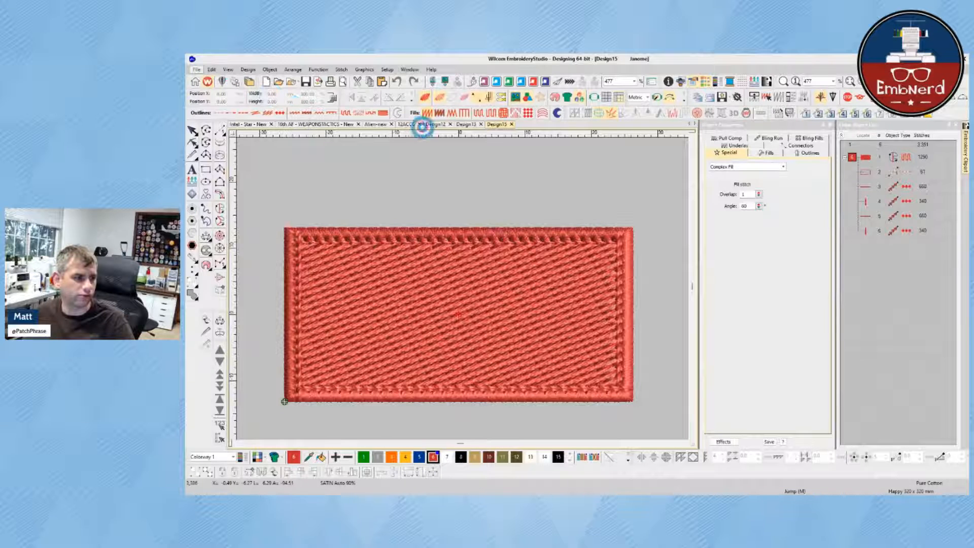
left_click(593, 206)
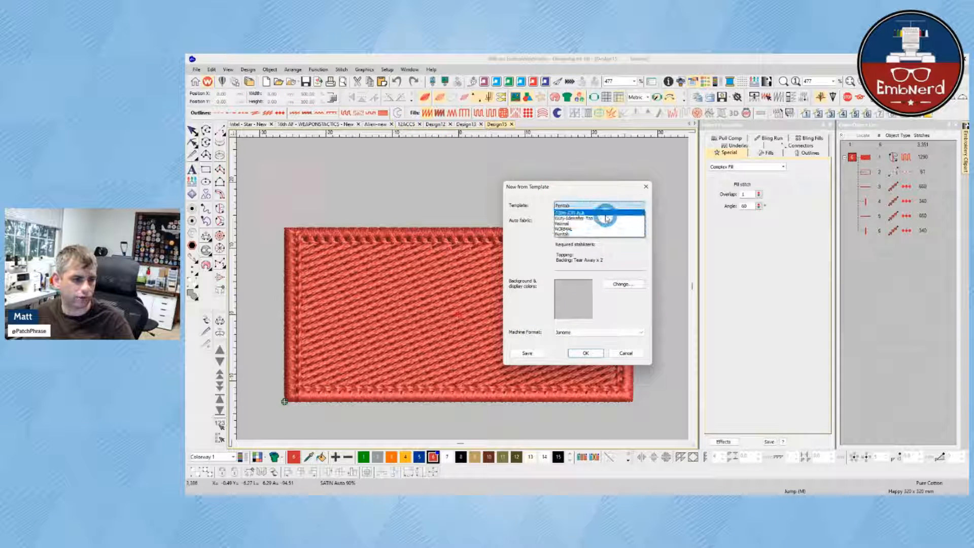
left_click(605, 215)
left_click(586, 353)
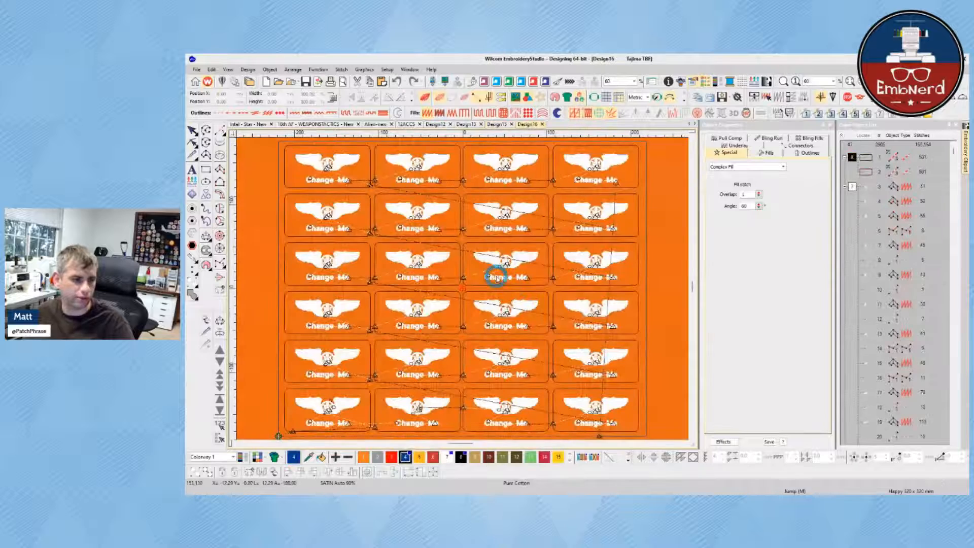
- Replace the "Change Me" lettering shared by the last two tags in the top row with a sample name
left_click(496, 182)
double_click(730, 200)
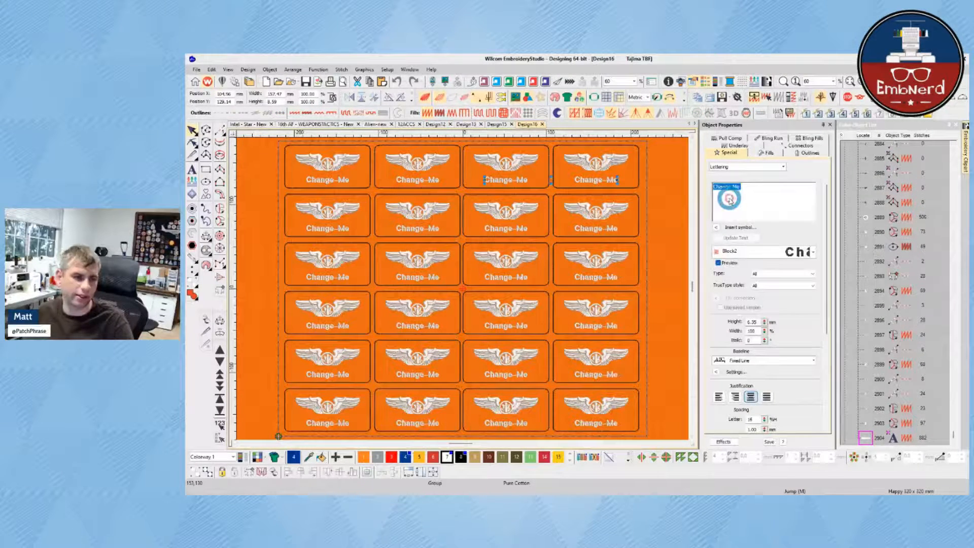
type("BII")
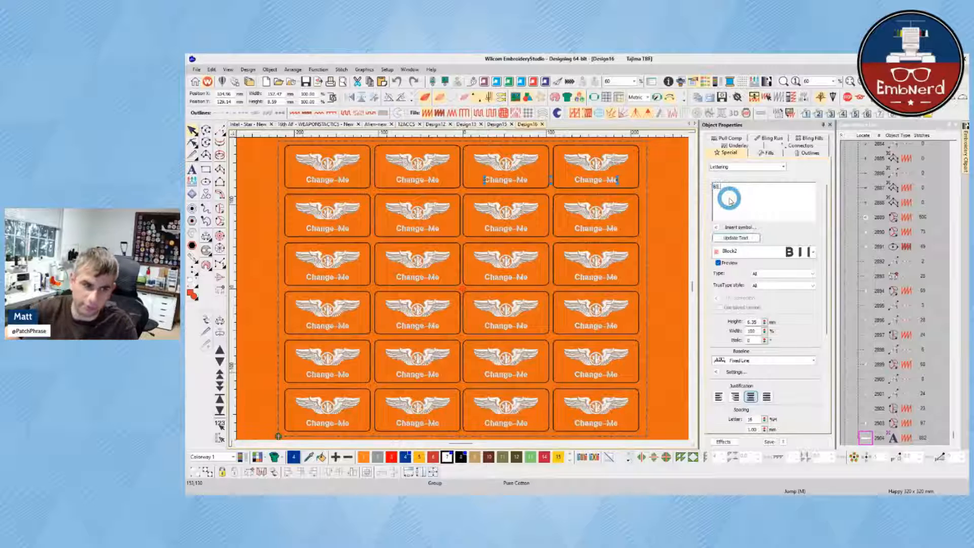
key("Tab")
key("Tab")
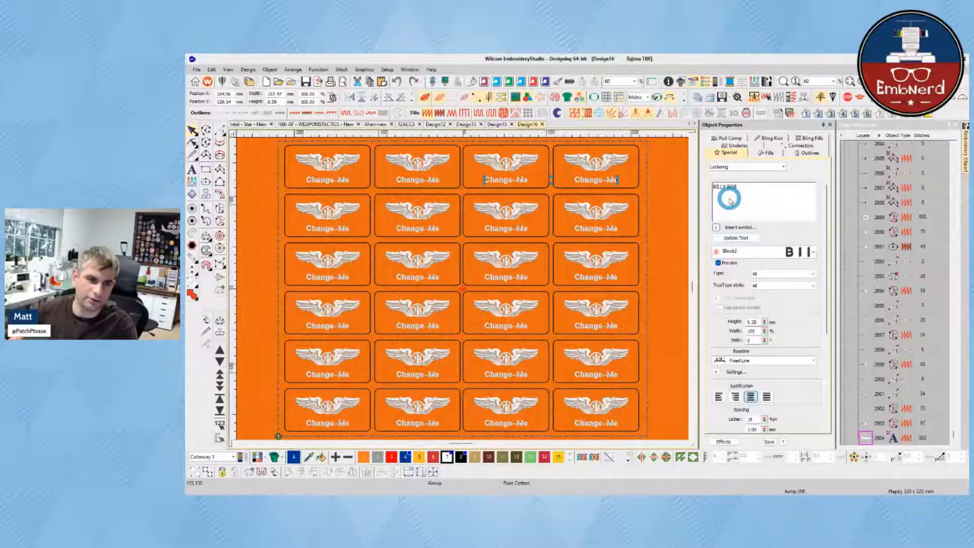
key("Return")
left_click(653, 175)
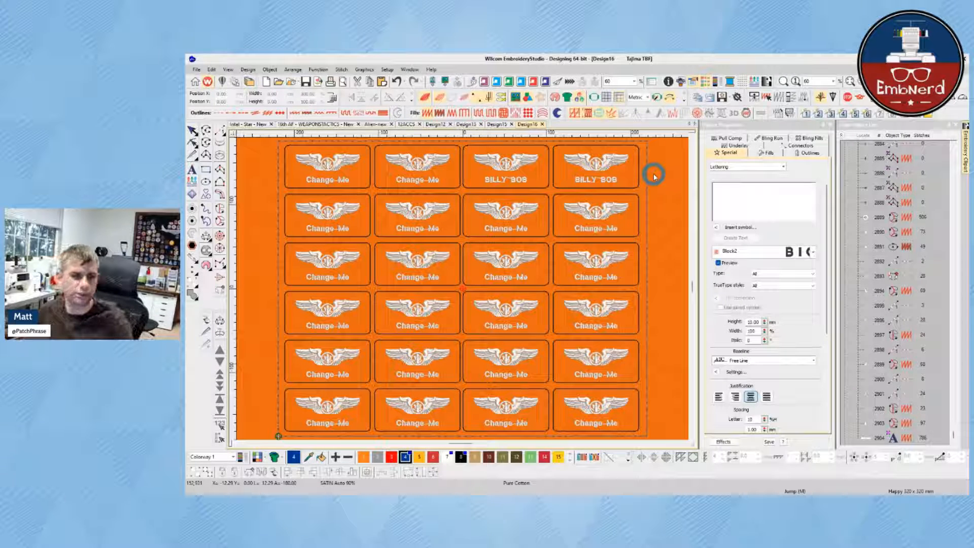
- Create a new design from the Duty-Identifier-Tab template and show its stitching in TrueView
left_click(196, 68)
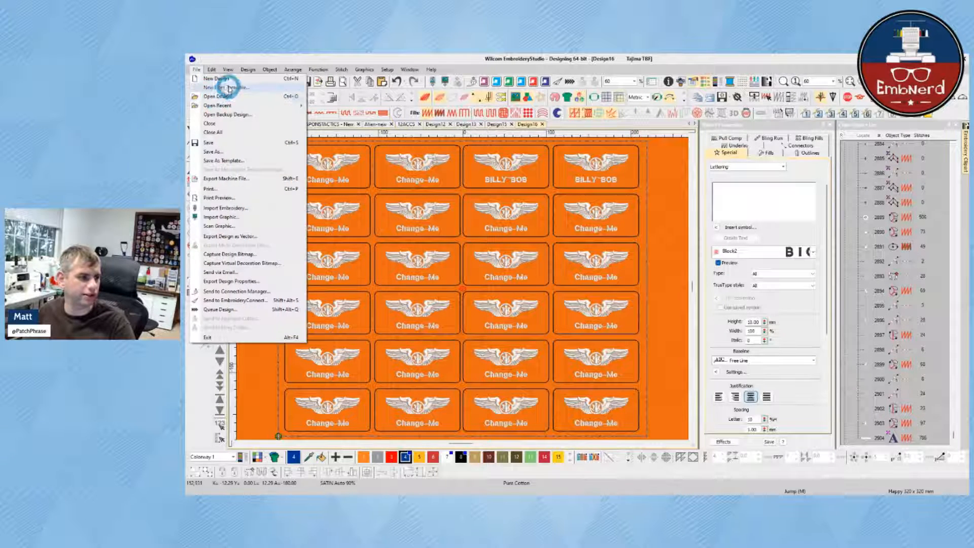
left_click(229, 87)
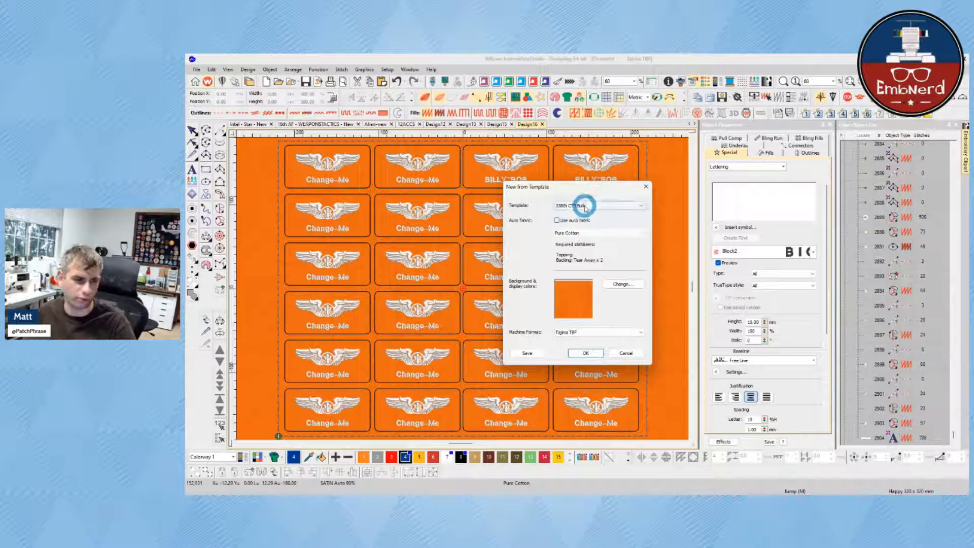
left_click(581, 205)
left_click(594, 221)
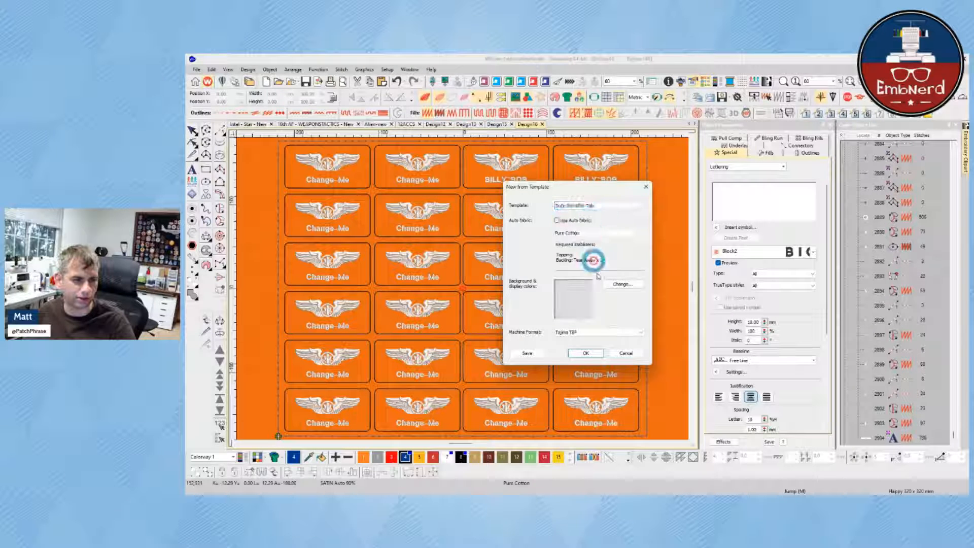
left_click(602, 351)
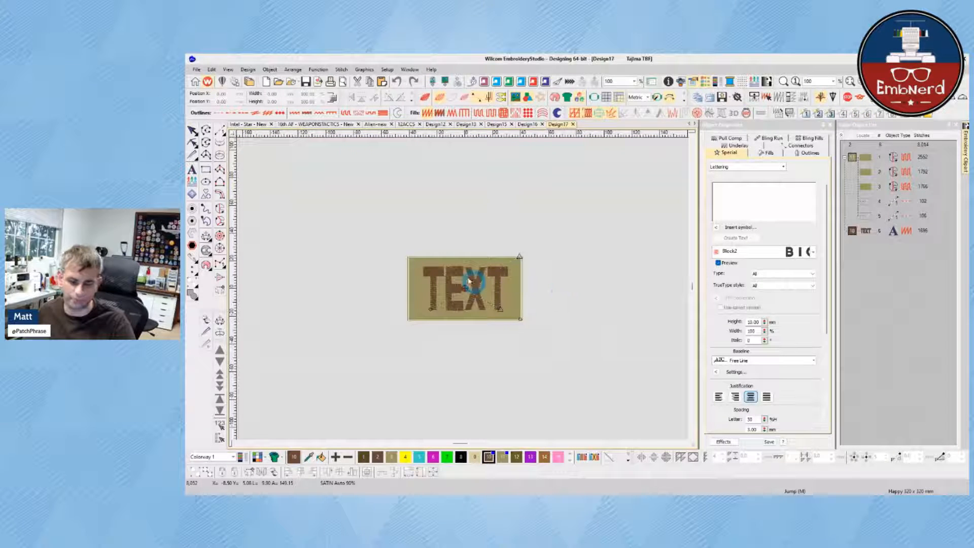
key("t")
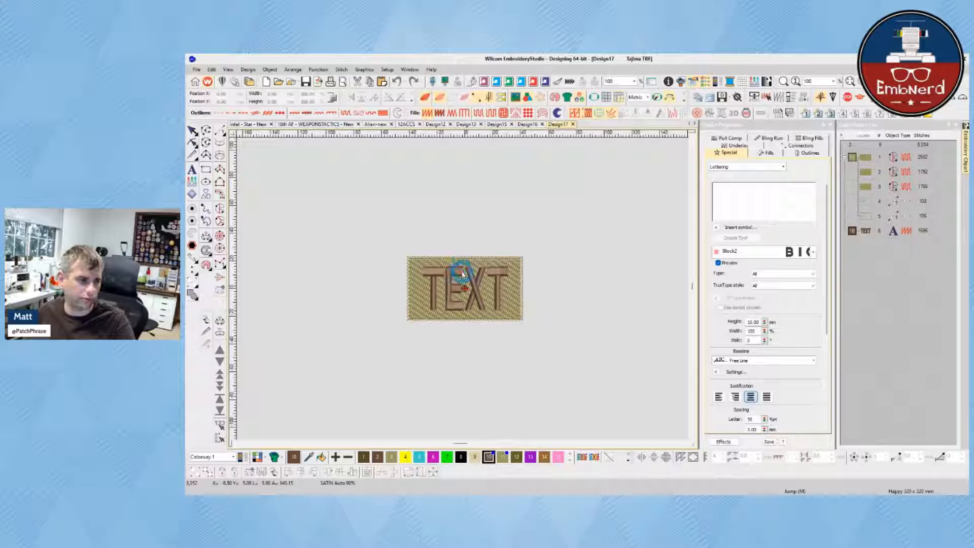
key("t")
scroll(463, 287, "up", 2)
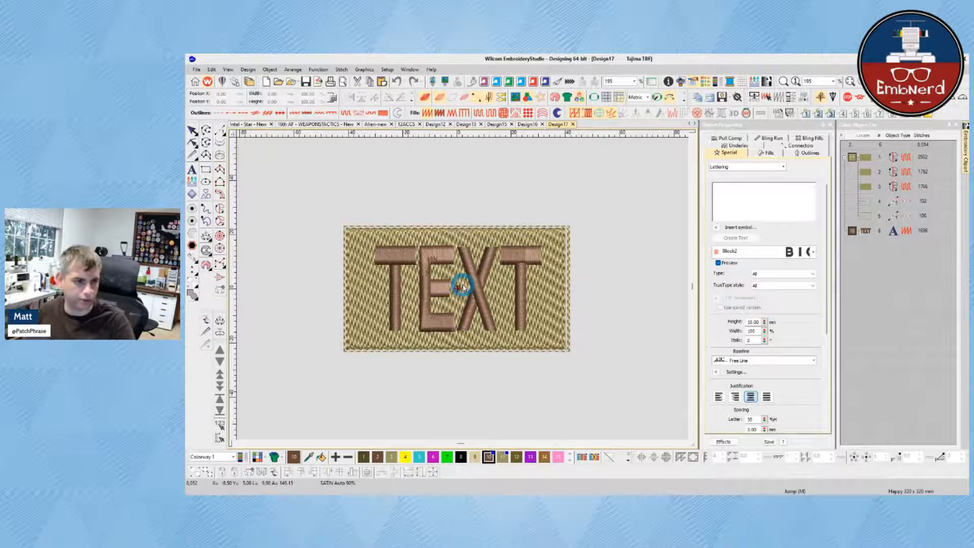
- Change the duty tab's TEXT lettering to EW, and replace that with ASE
left_click(492, 278)
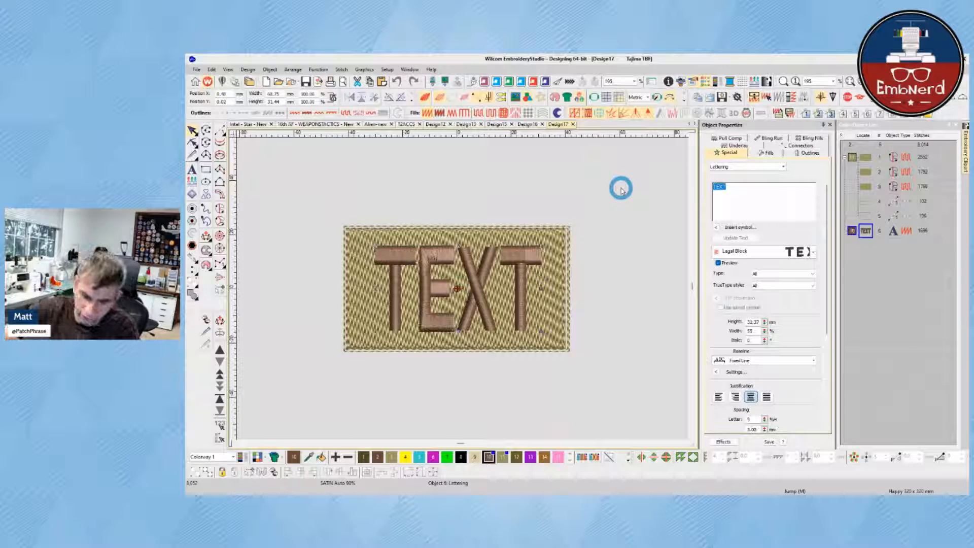
type("EW")
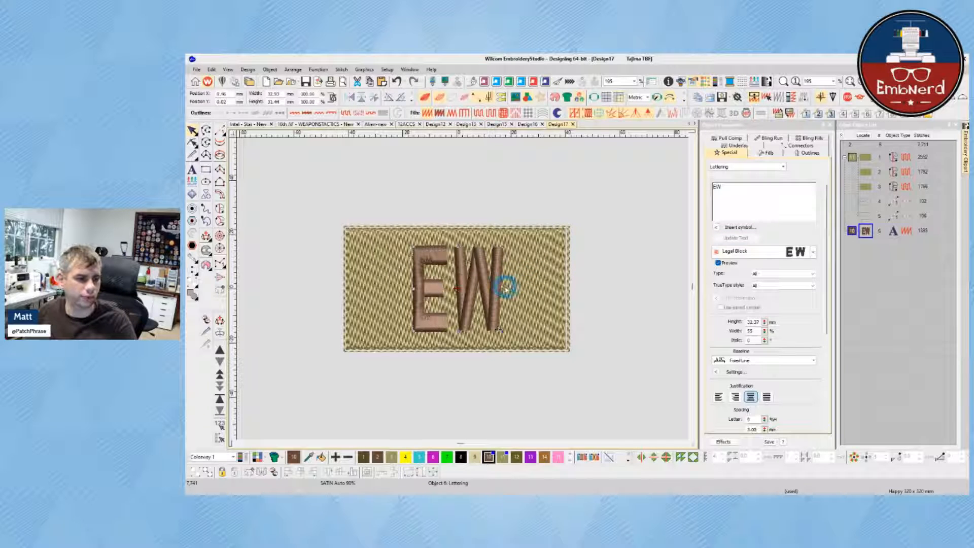
double_click(754, 192)
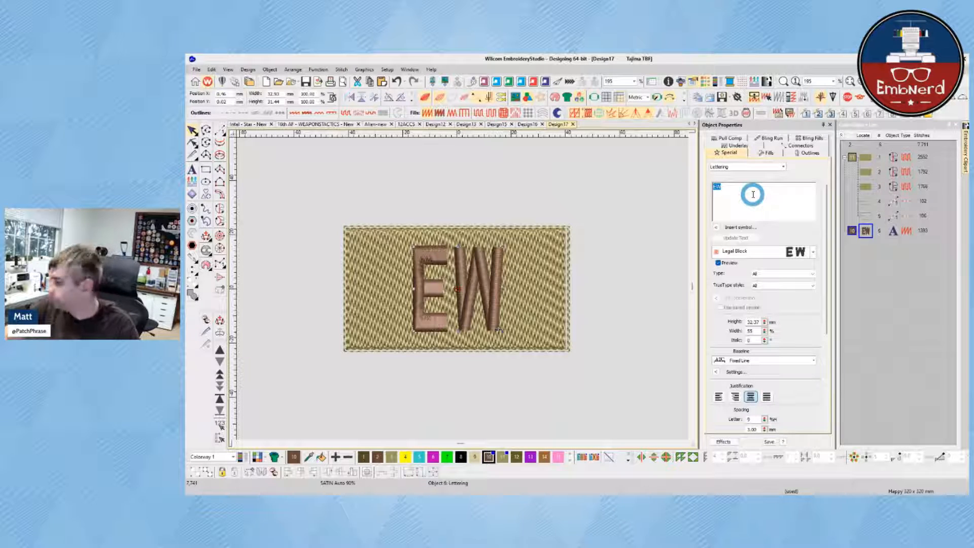
type("ASE")
key("Tab")
key("Tab")
key("Return")
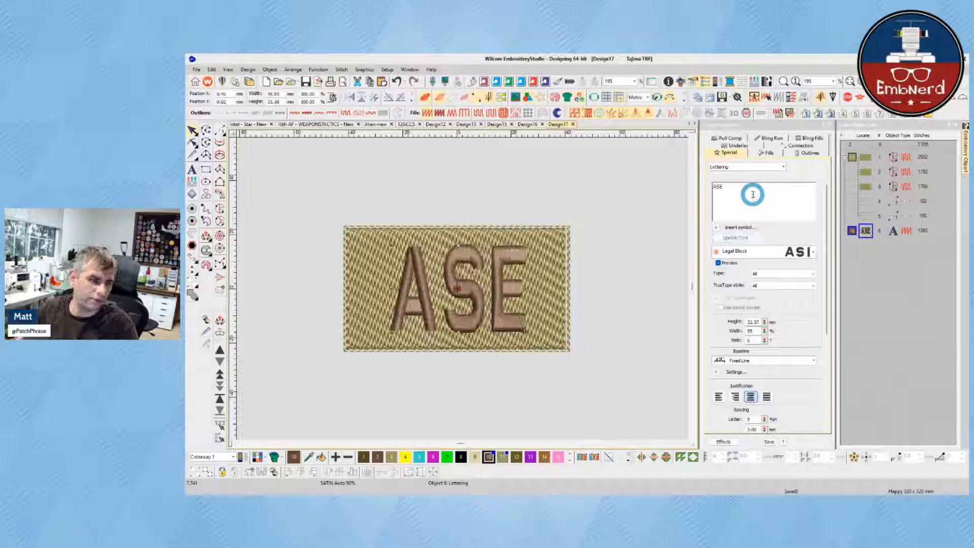
left_click(579, 223)
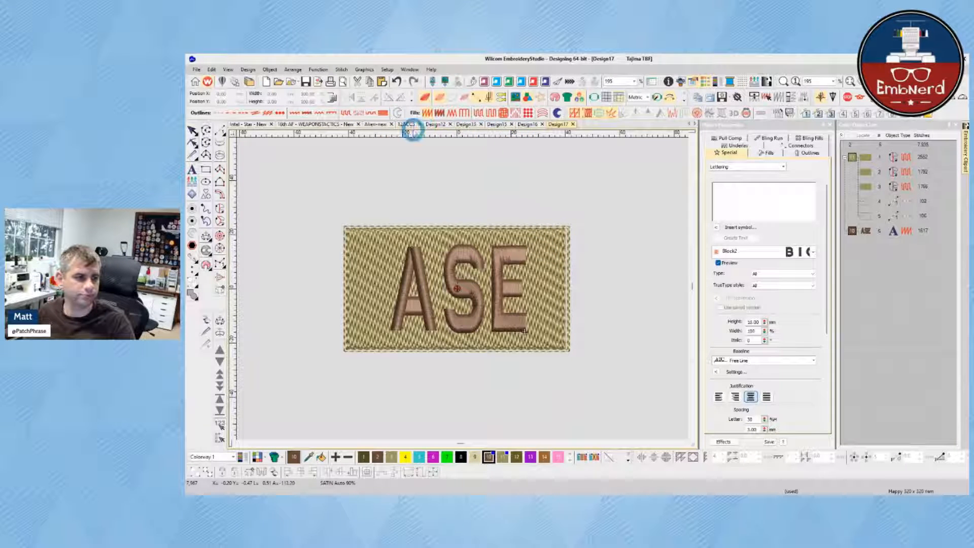
- Return to the 12ACCS dragon patch design and select the long green column behind the dragon's head
left_click(436, 125)
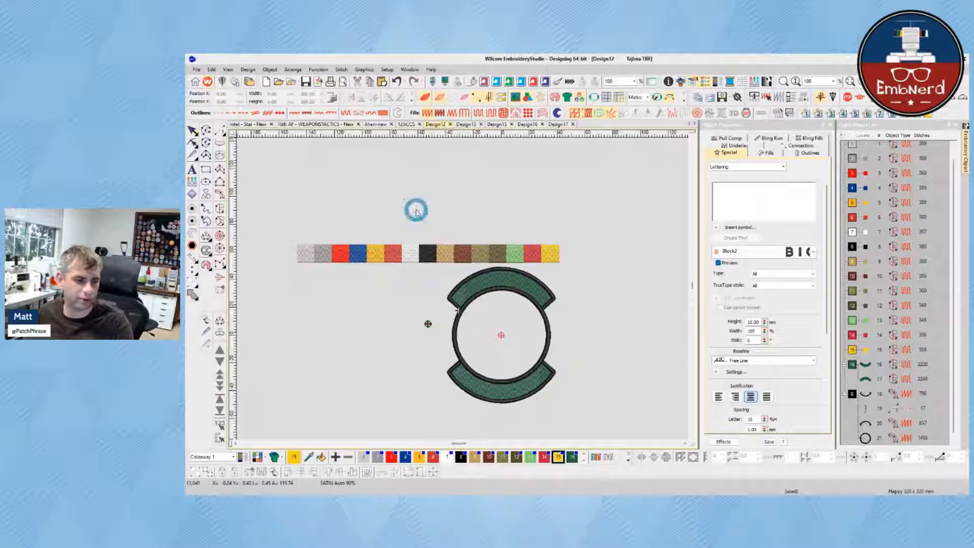
left_click(406, 124)
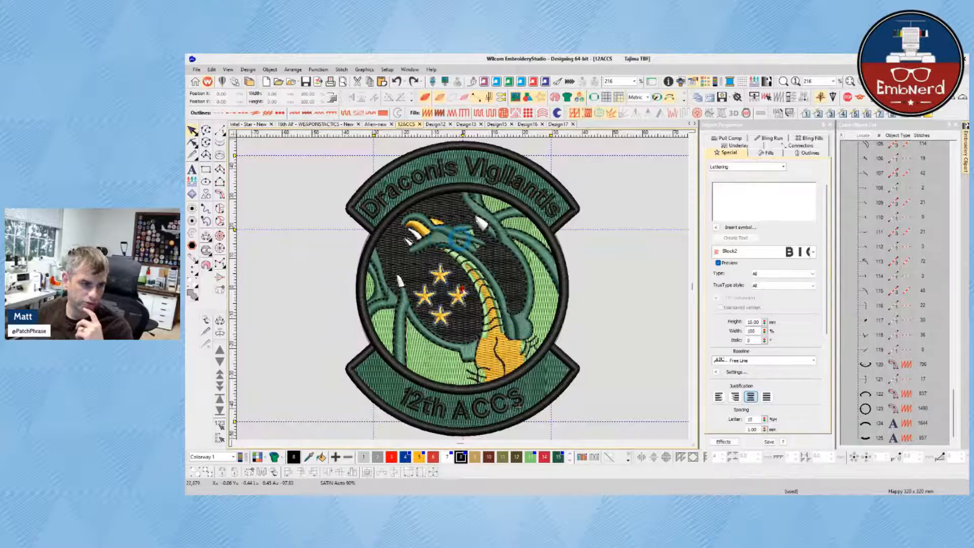
scroll(440, 237, "up", 8)
left_click(473, 254)
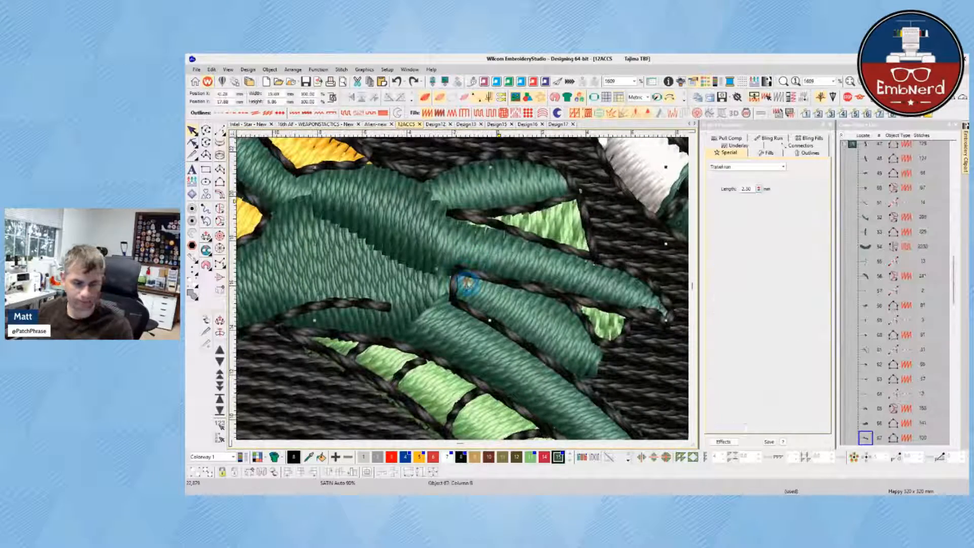
- Turn off TrueView and the stitches, and examine the object outlines around the selected green column
key("t")
key("s")
key("s")
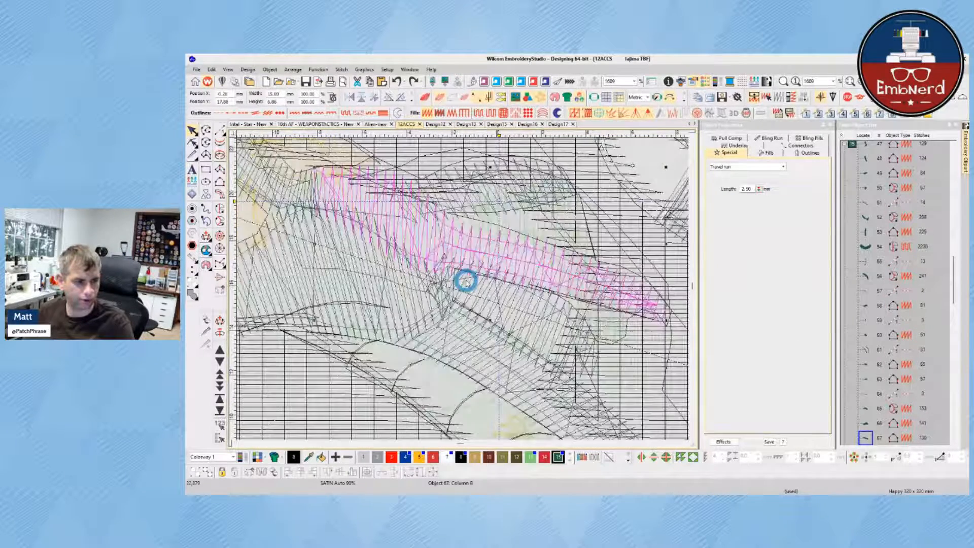
key("t")
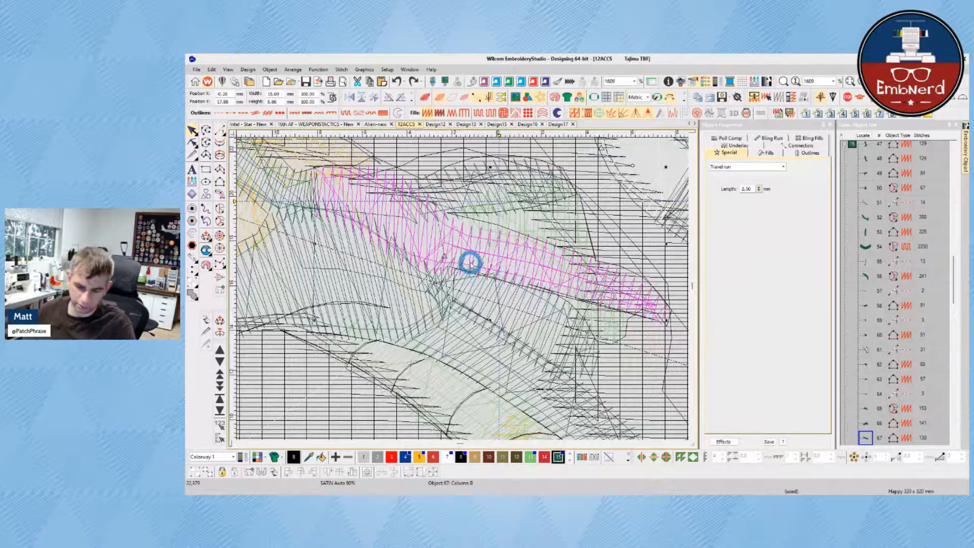
key("s")
key("l")
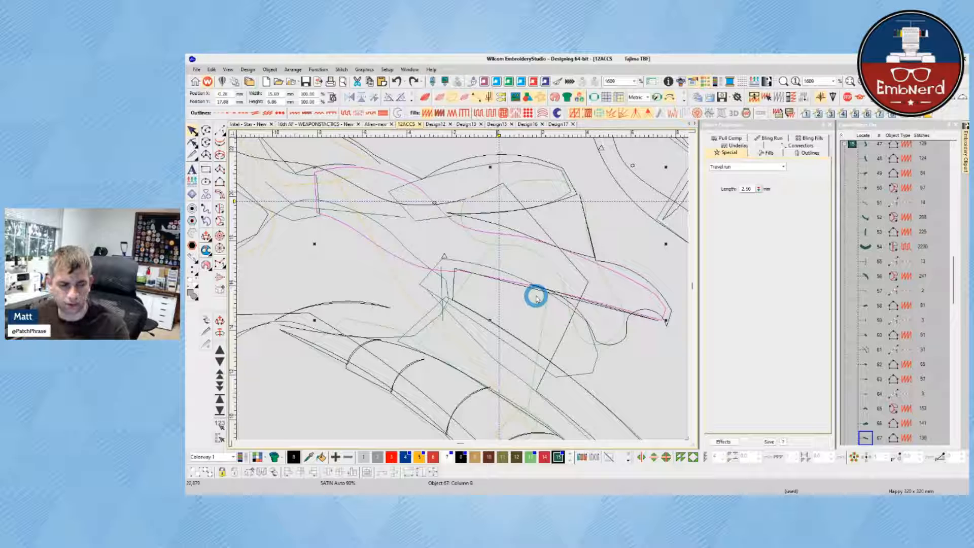
- Turn TrueView back on and select the green columns behind the dragon's head in turn to examine them
key("t")
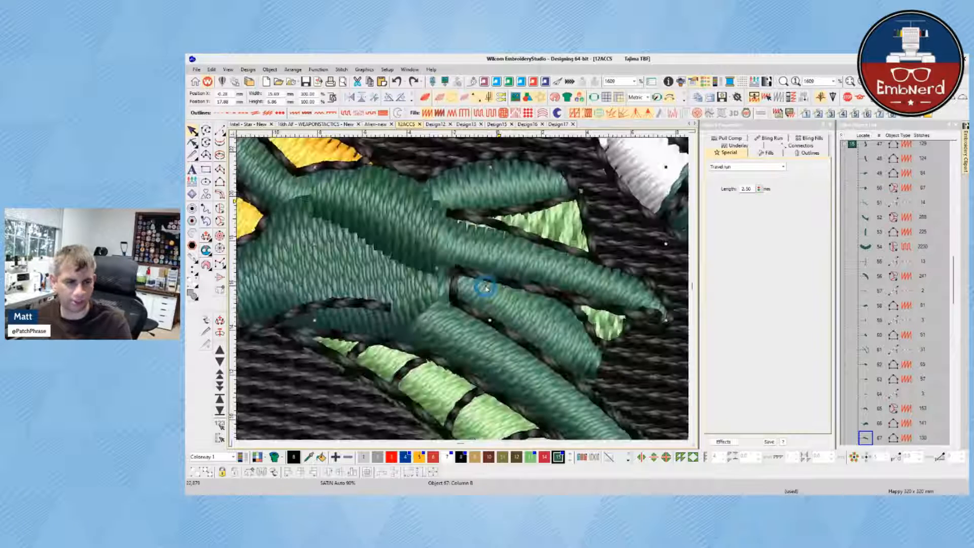
left_click(562, 335)
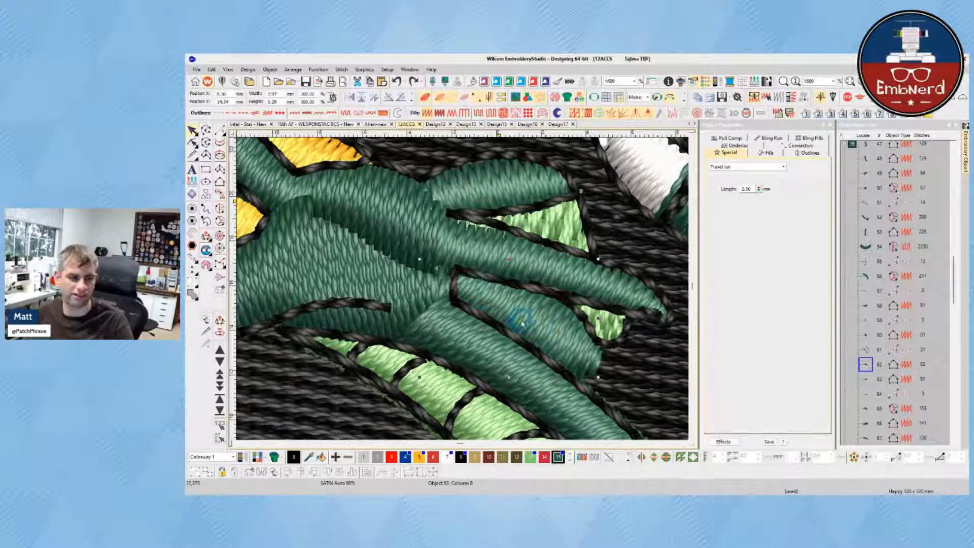
left_click(415, 253)
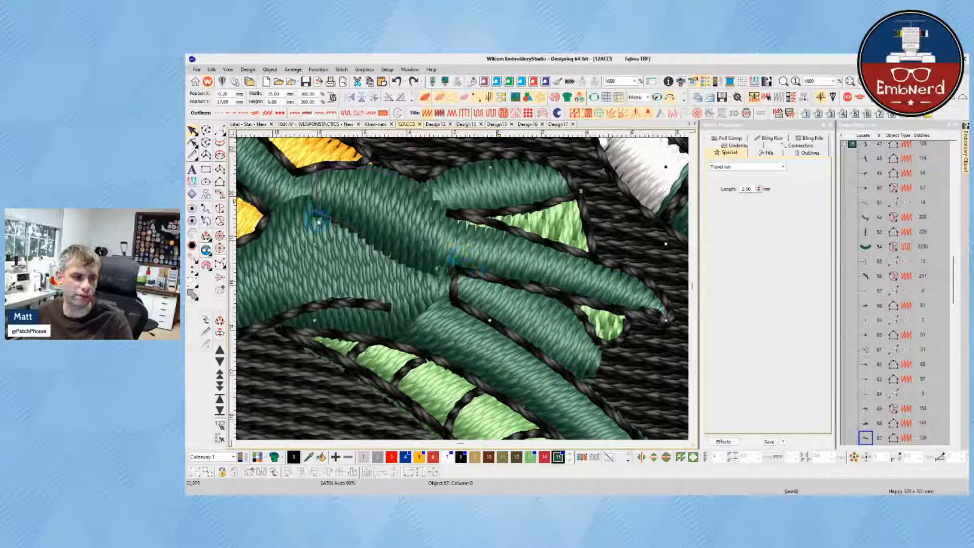
- Select the dragon's lower front white tooth and measure across it
scroll(383, 249, "down", 3)
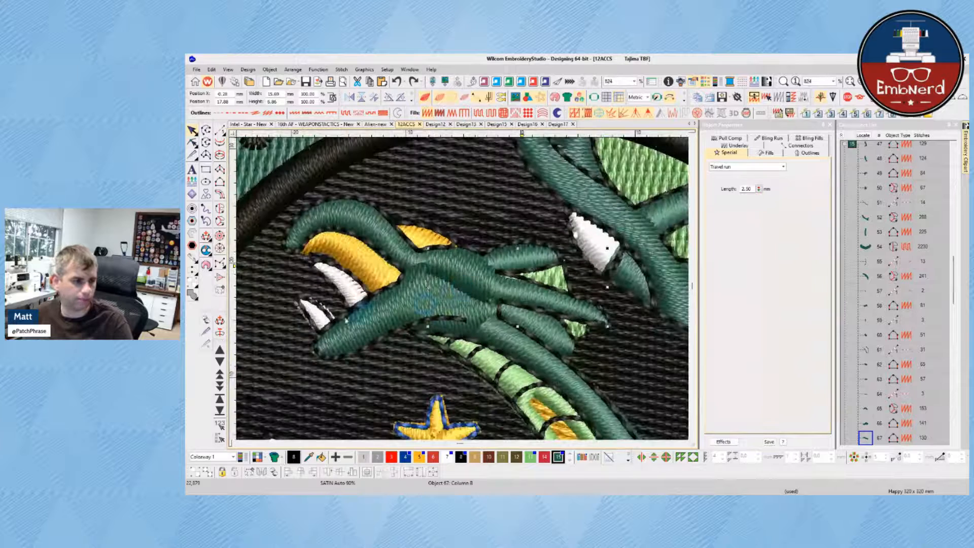
left_click(320, 319)
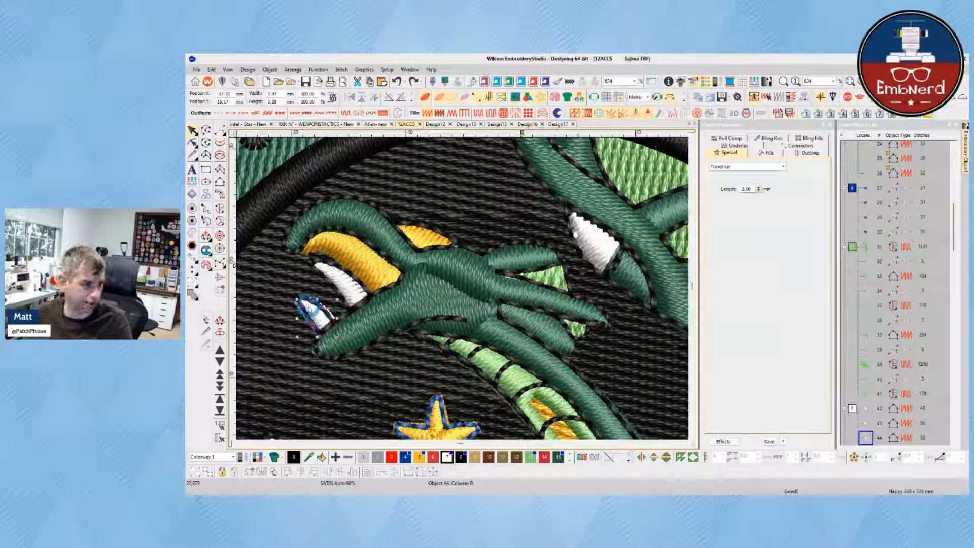
key("m")
left_click(302, 314)
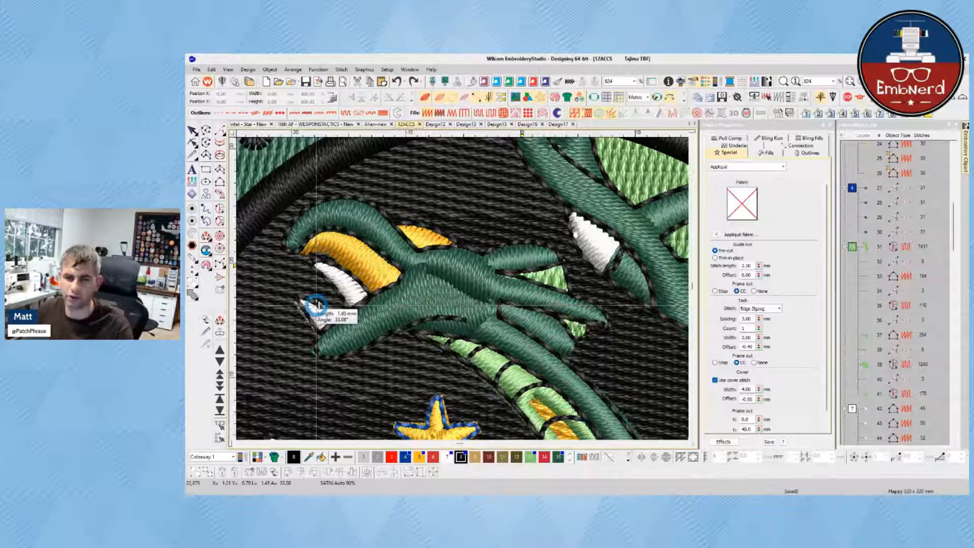
left_click(317, 317)
key("Escape")
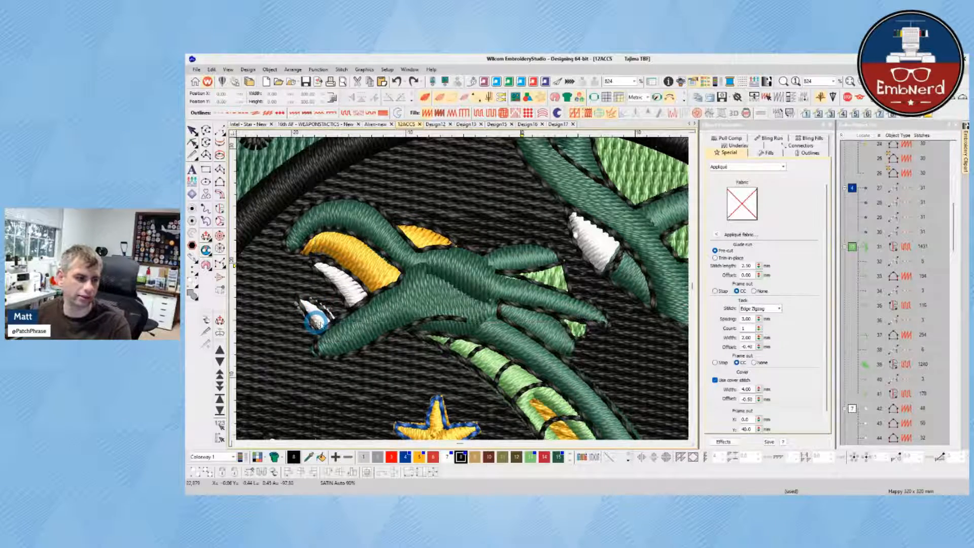
- Try shrinking the top star's yellow fill group to about 82% of its size
scroll(421, 377, "down", 3)
scroll(465, 317, "up", 6)
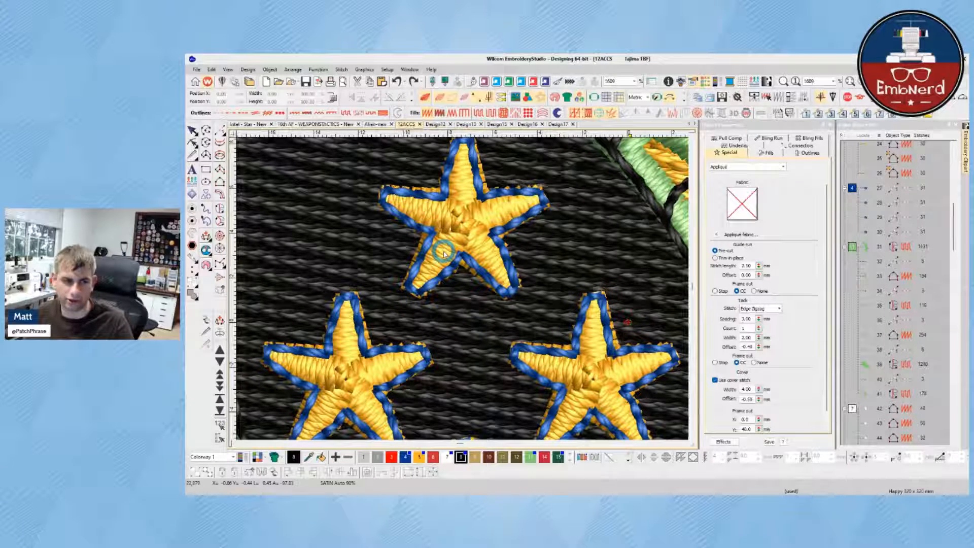
left_click(439, 217)
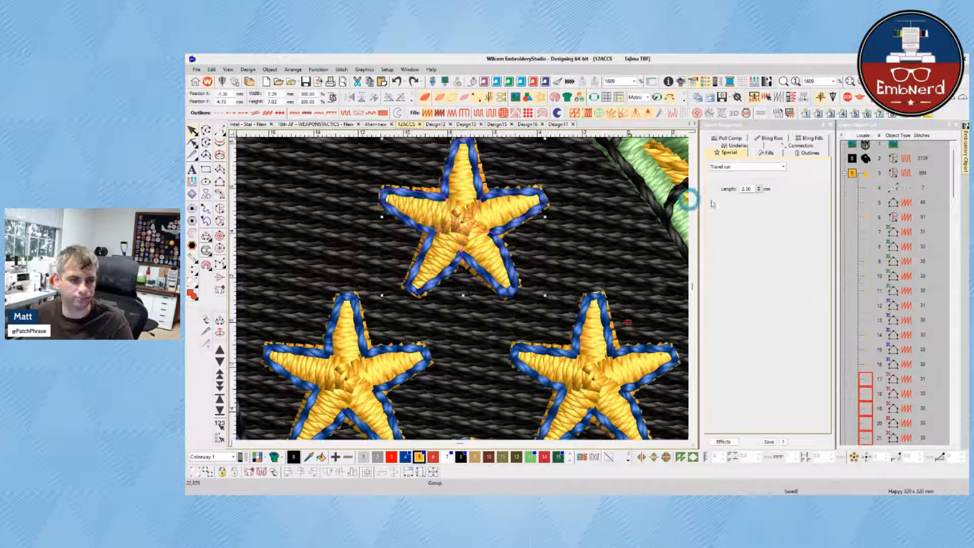
scroll(448, 296, "down", 3)
scroll(464, 293, "up", 3)
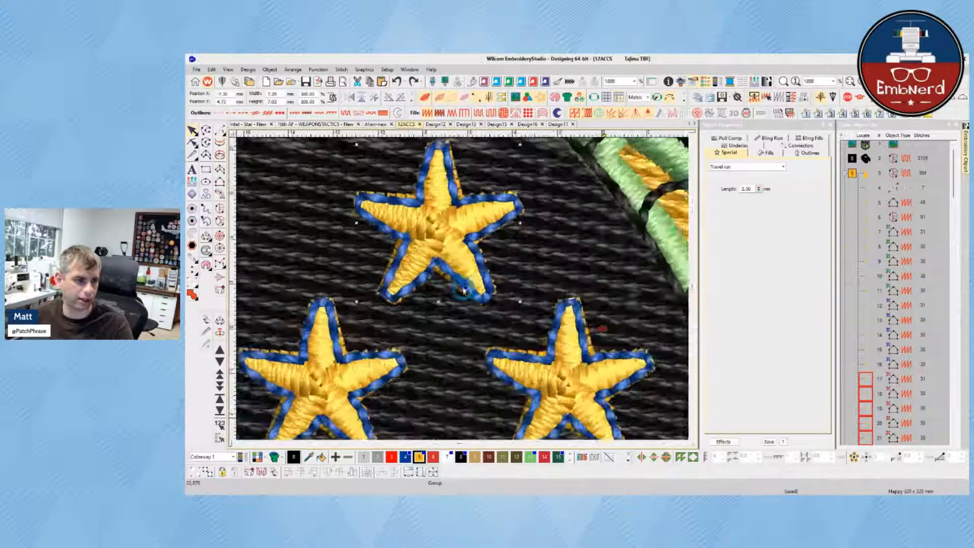
scroll(464, 293, "down", 1)
left_click_drag(508, 305, 497, 294)
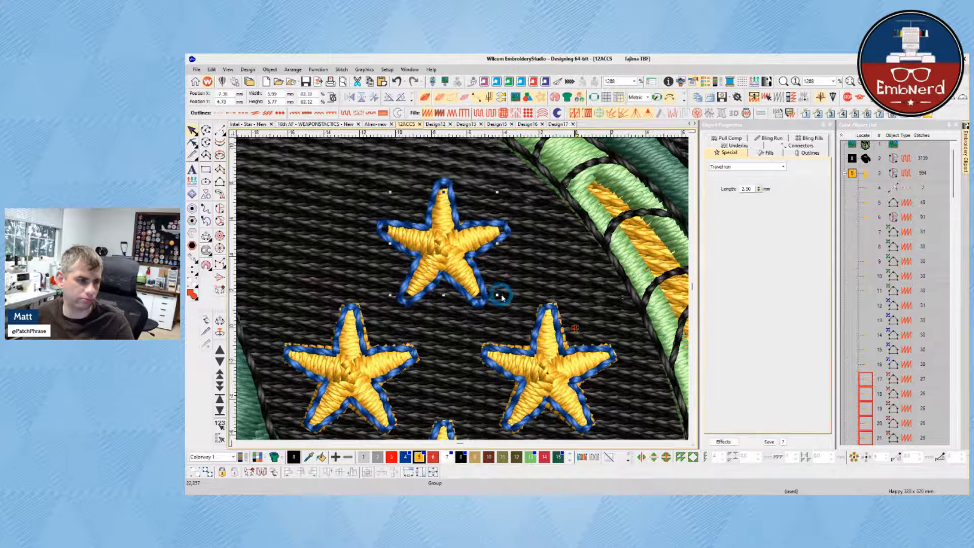
left_click(435, 311)
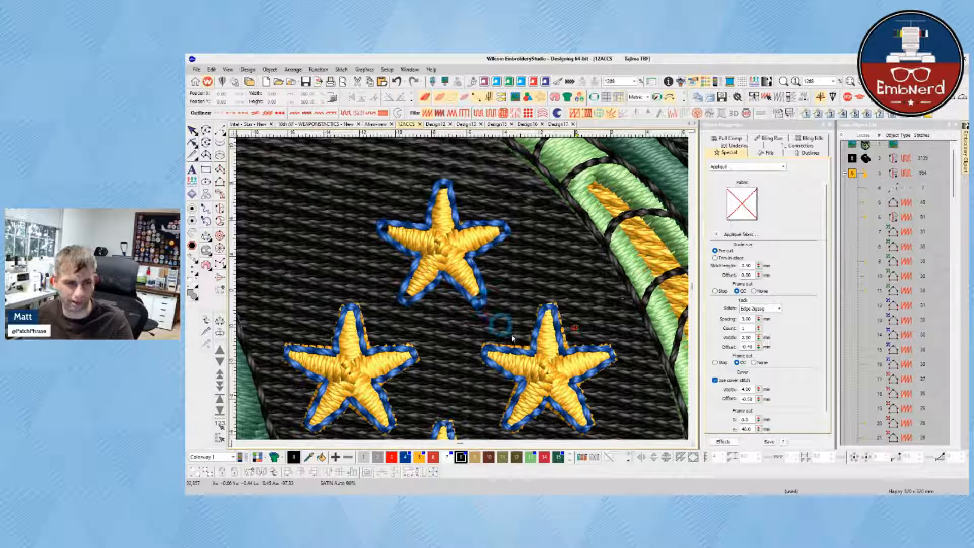
- Try enlarging the right star's yellow fill group to about 115%, and undo the star resizing
left_click(549, 318)
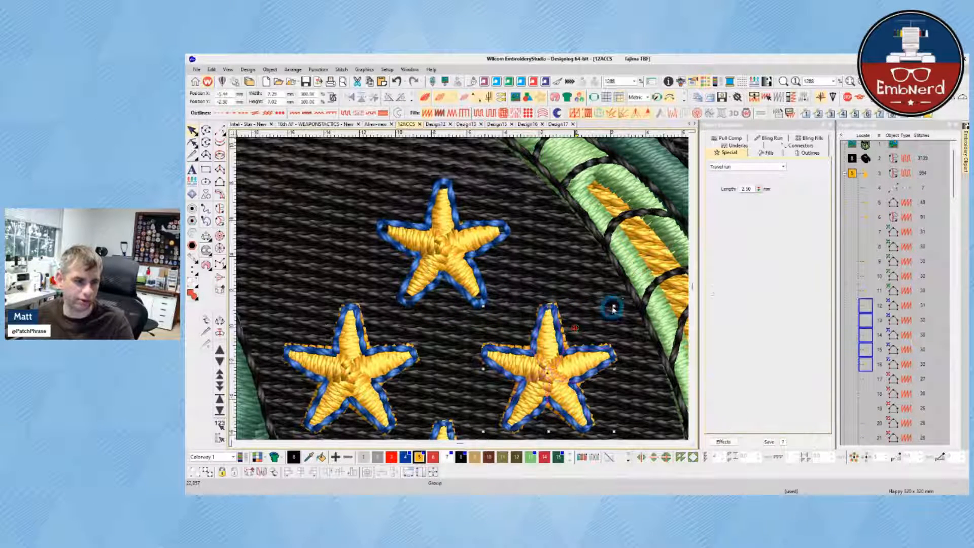
mouse_move(613, 308)
left_mouse_down()
mouse_move(616, 295)
mouse_move(623, 303)
left_mouse_up()
key("ctrl+z")
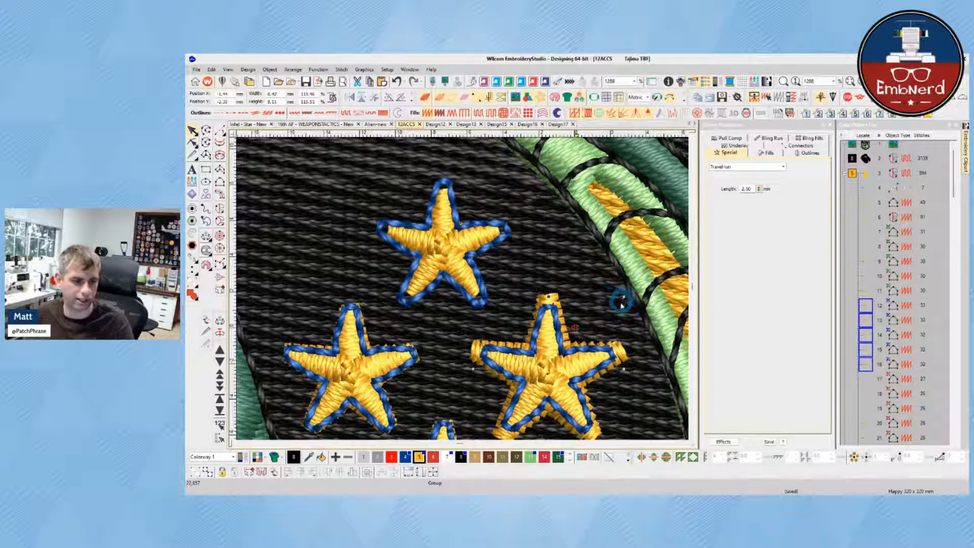
scroll(624, 303, "down", 2)
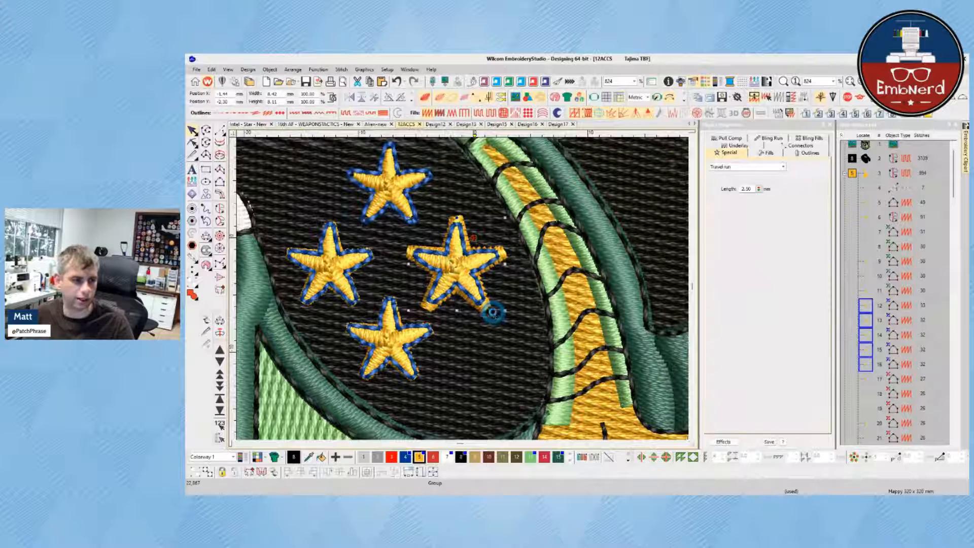
key("ctrl+z")
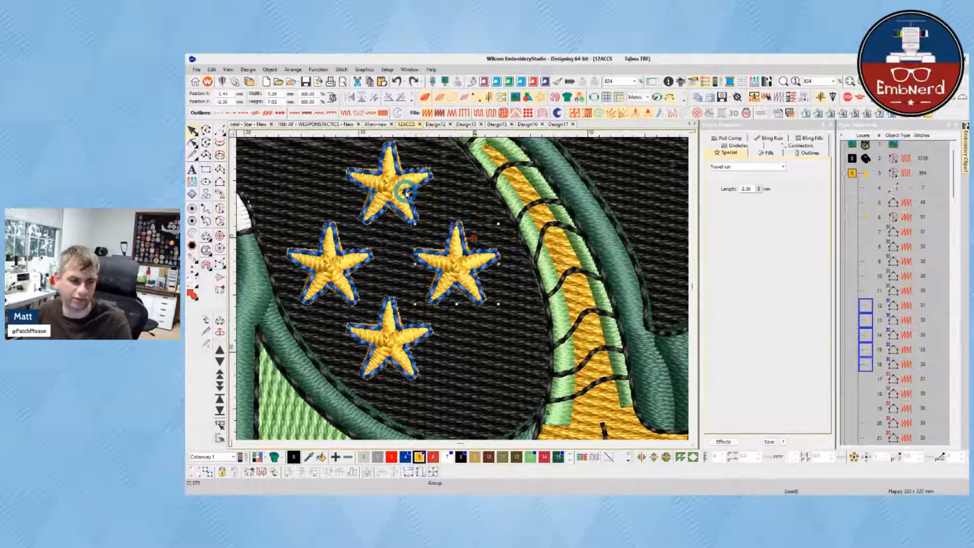
- Clear the star selection and view more of the dragon patch around the four stars
key("Escape")
scroll(464, 291, "down", 1)
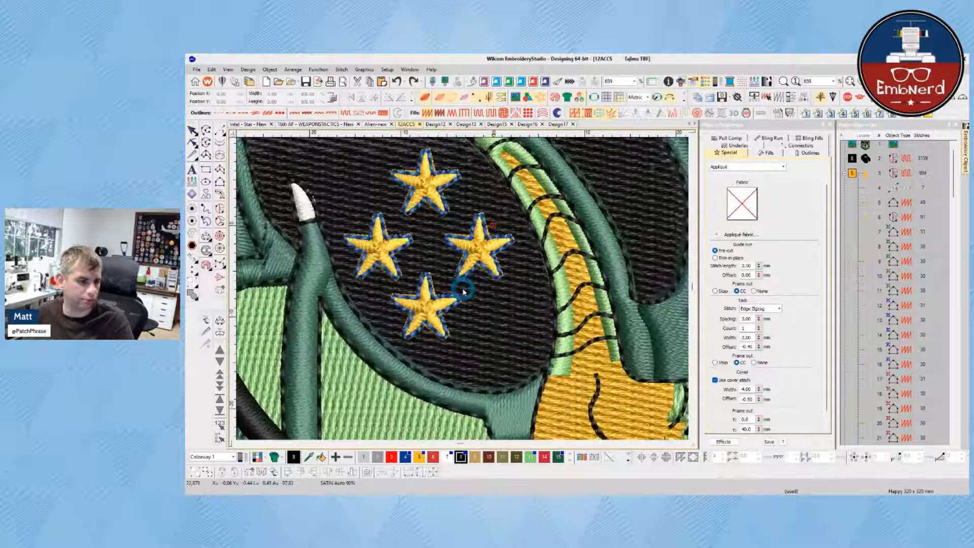
scroll(461, 289, "down", 2)
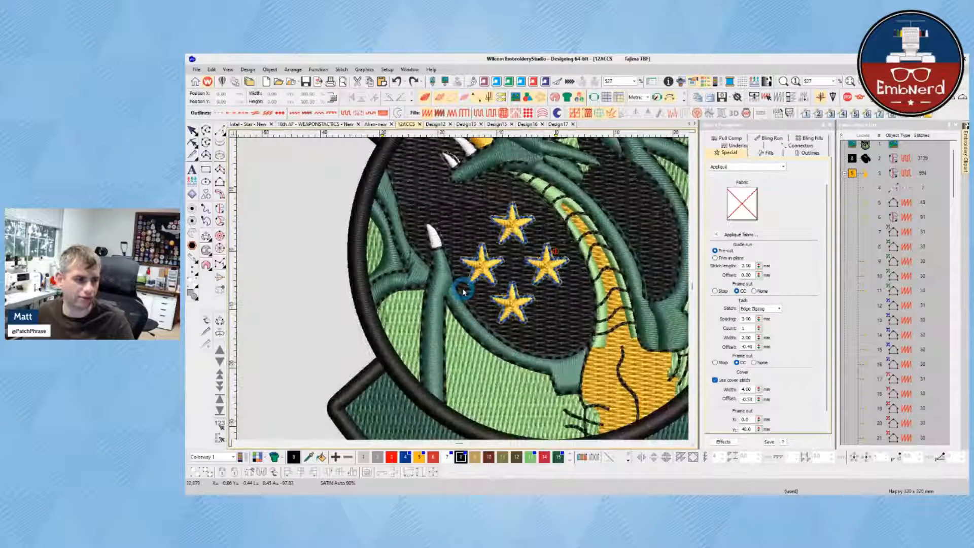
scroll(463, 288, "down", 1)
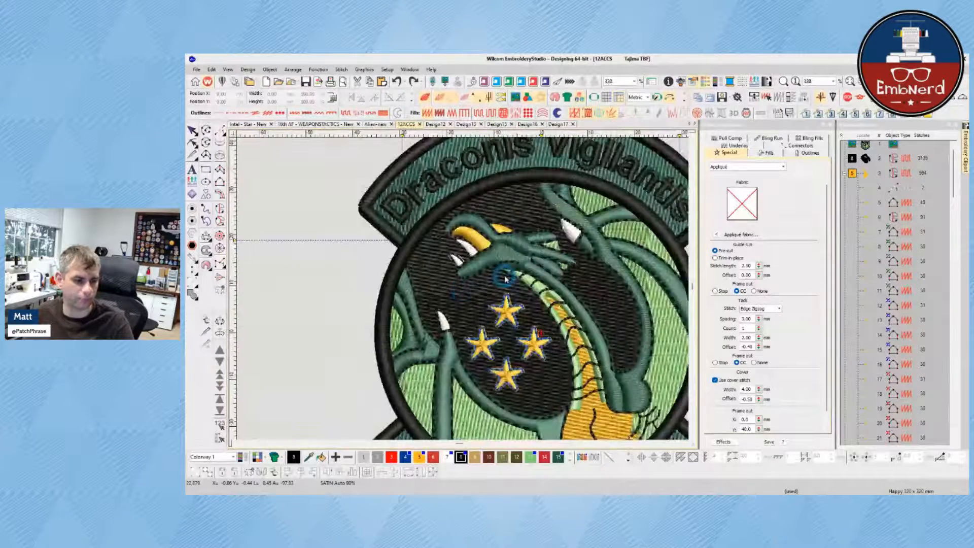
scroll(467, 287, "down", 1)
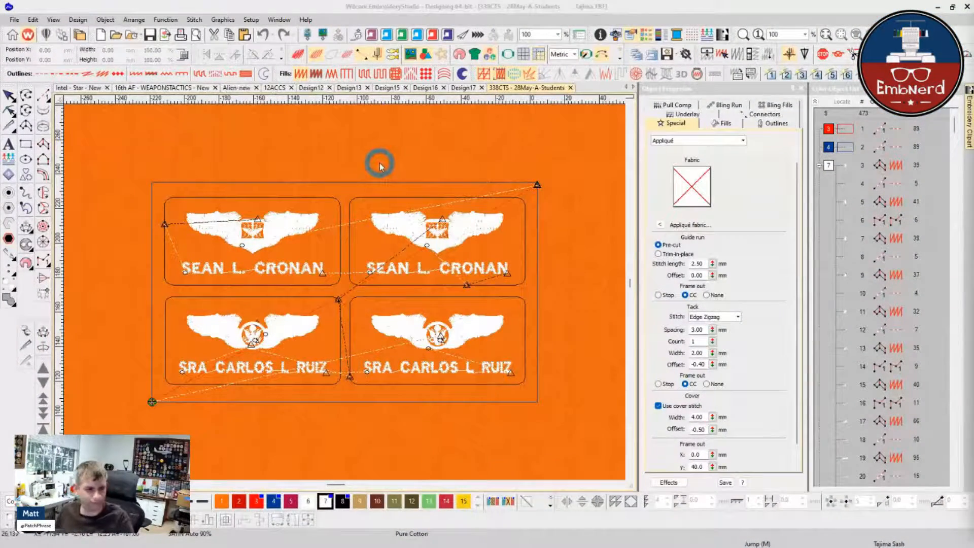
- In the 338CTS - 28May-A-Students design, examine the lower-right tag's wings and show the fill properties of a right-wing feather
scroll(365, 203, "up", 5)
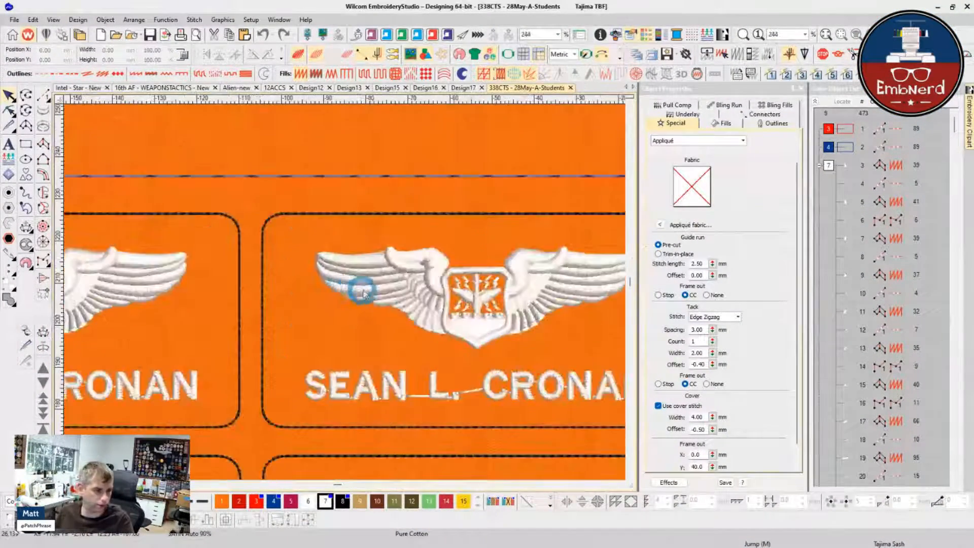
scroll(481, 297, "down", 4)
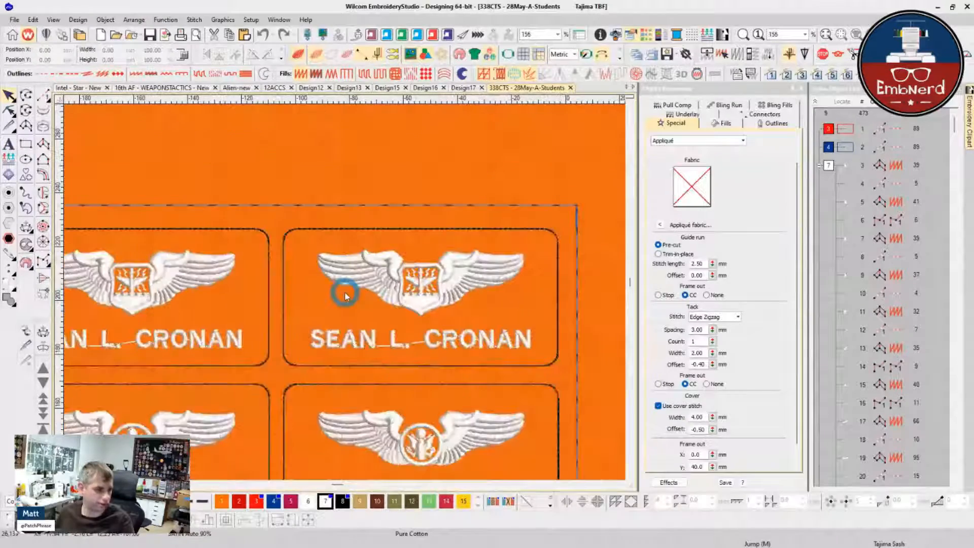
scroll(420, 435, "up", 4)
scroll(385, 323, "down", 1)
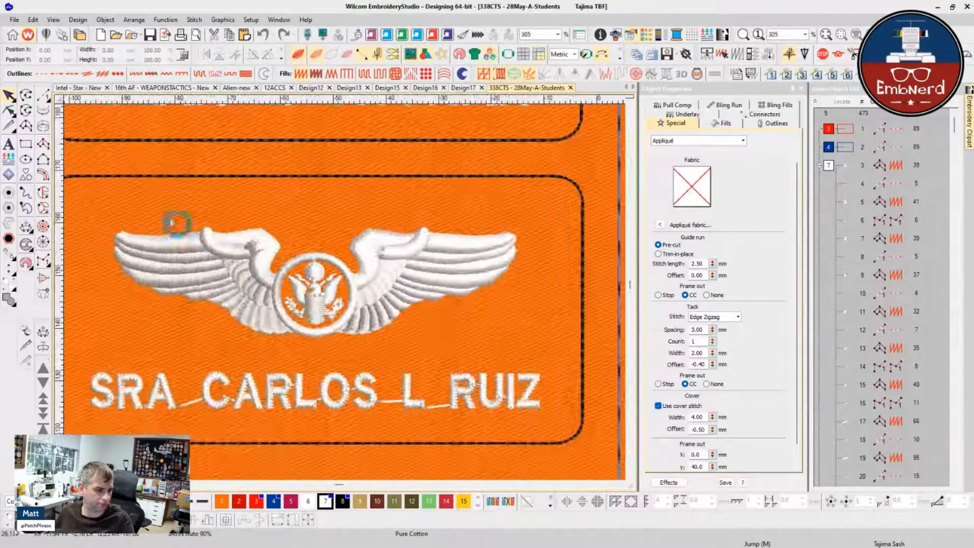
left_click_drag(102, 199, 561, 357)
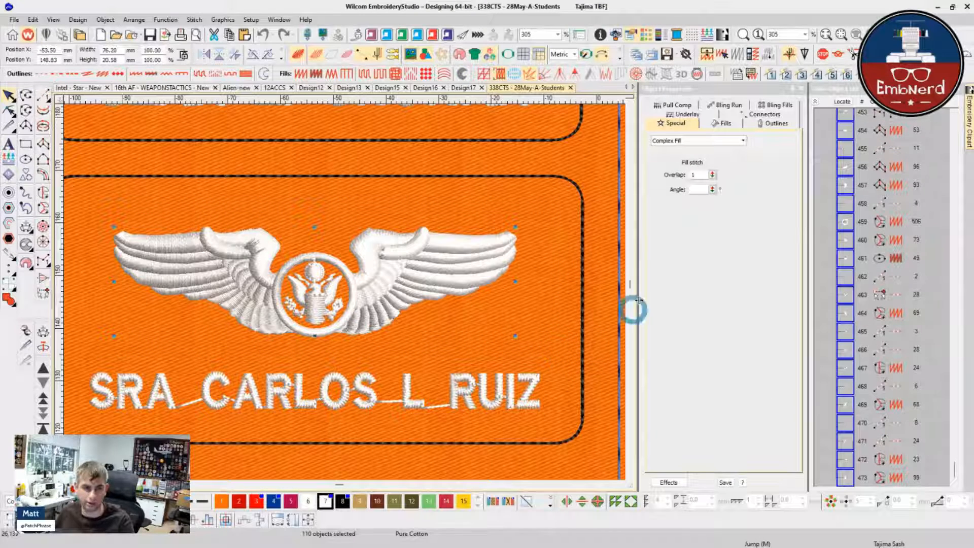
left_click(723, 125)
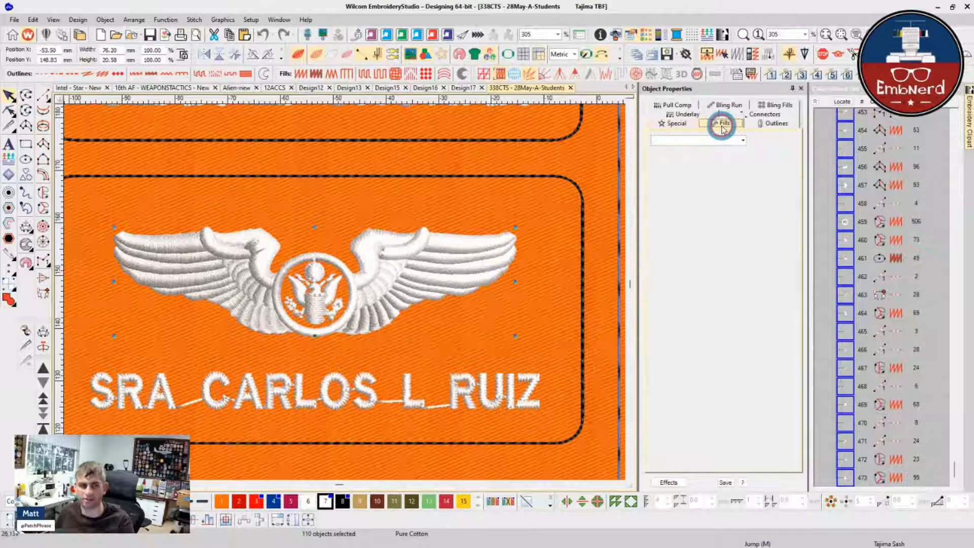
left_click(491, 235)
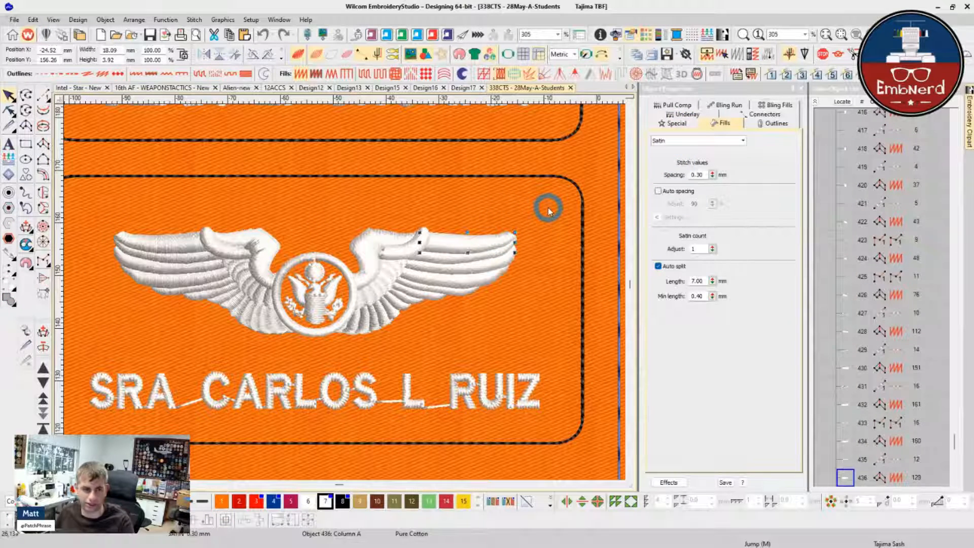
left_click_drag(548, 204, 219, 325)
left_click(707, 138)
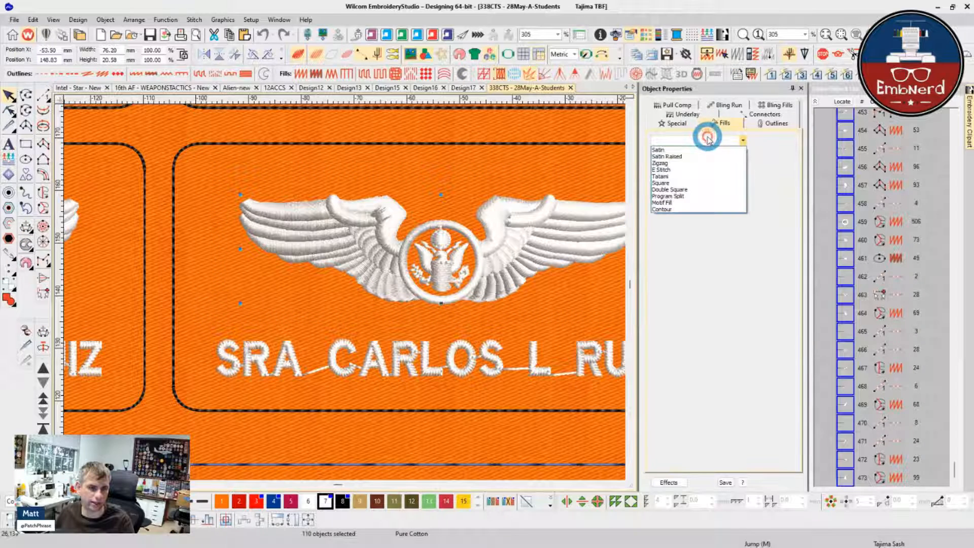
left_click(459, 169)
left_click(407, 186)
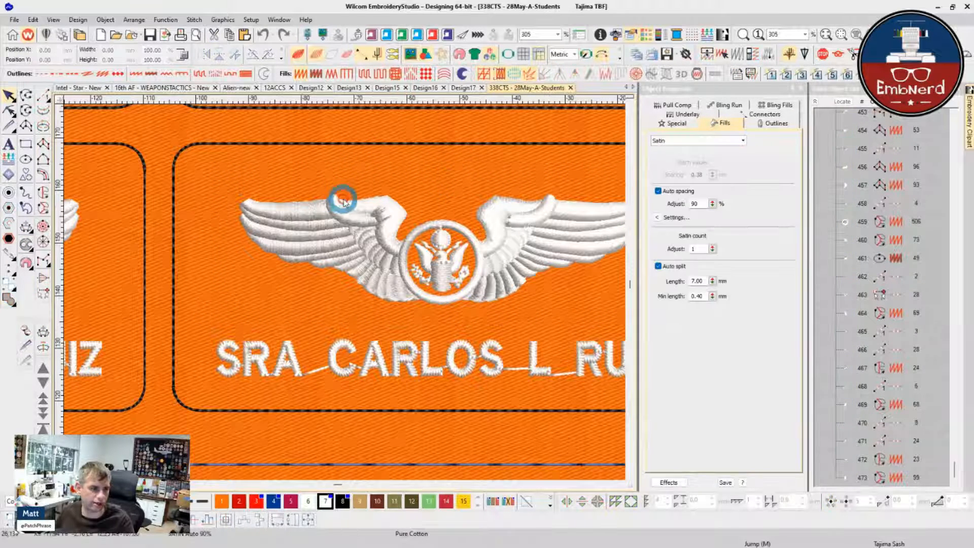
- Check the satin fill settings of individual feathers on the left wing
left_click(343, 201)
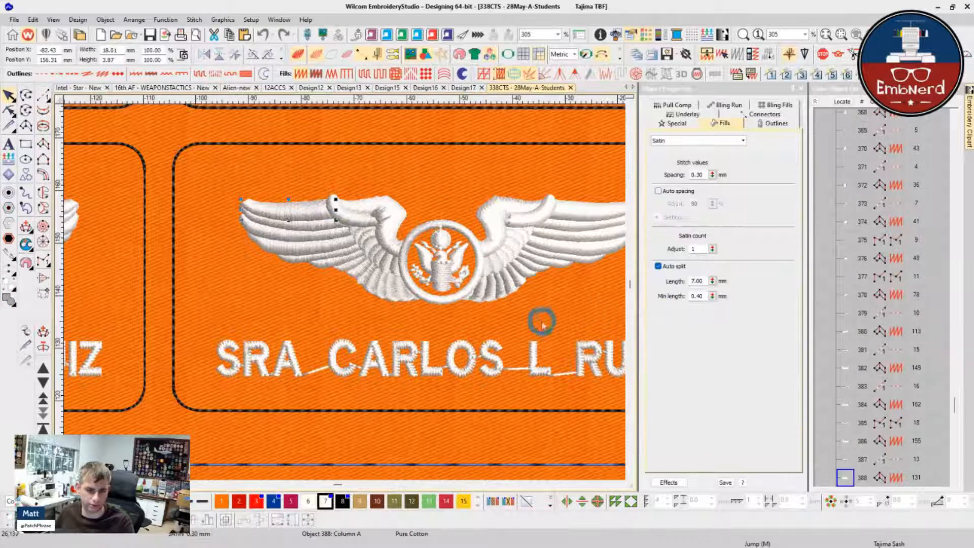
left_click(417, 300)
left_click(415, 298)
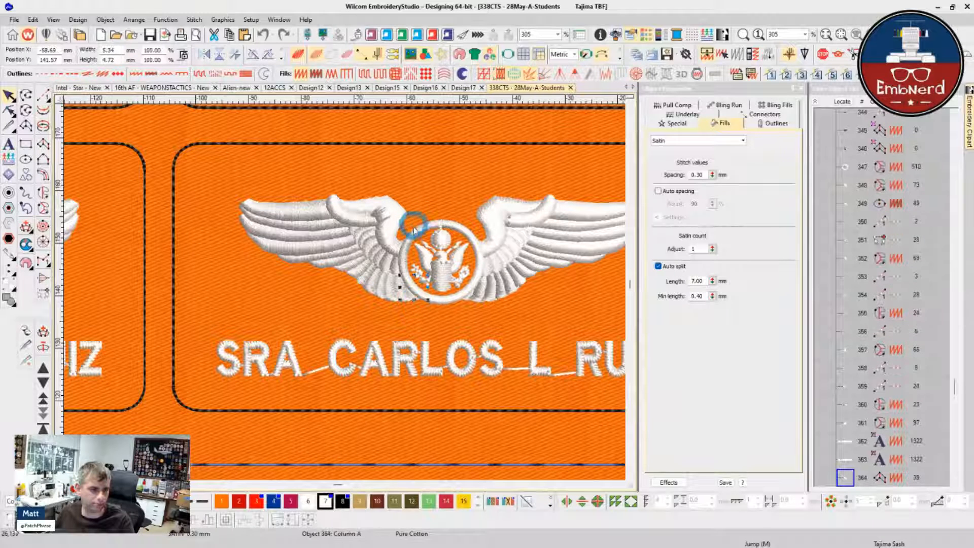
- Select the feather objects of both wings on the lower-right tag and set their satin spacing to 0.50 mm
left_click(399, 236)
left_click(479, 212)
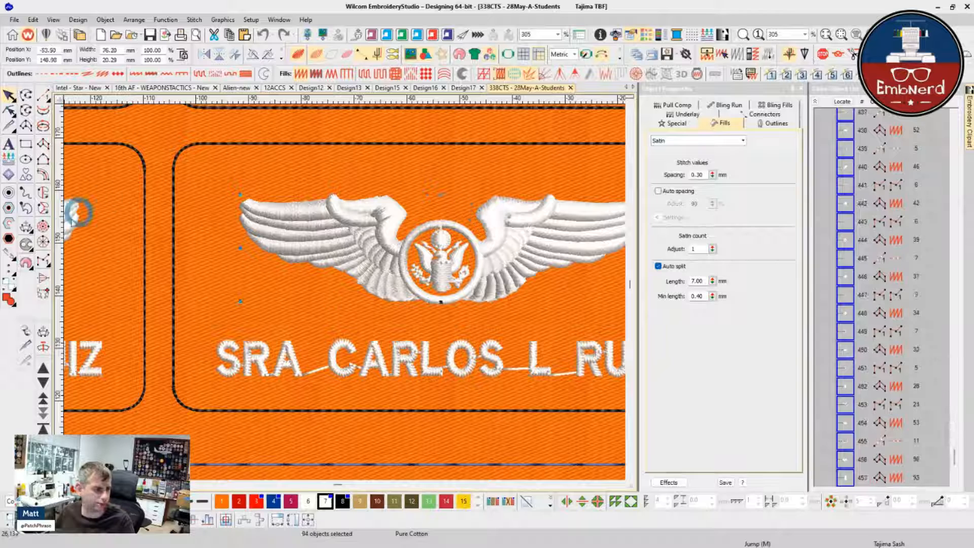
double_click(700, 175)
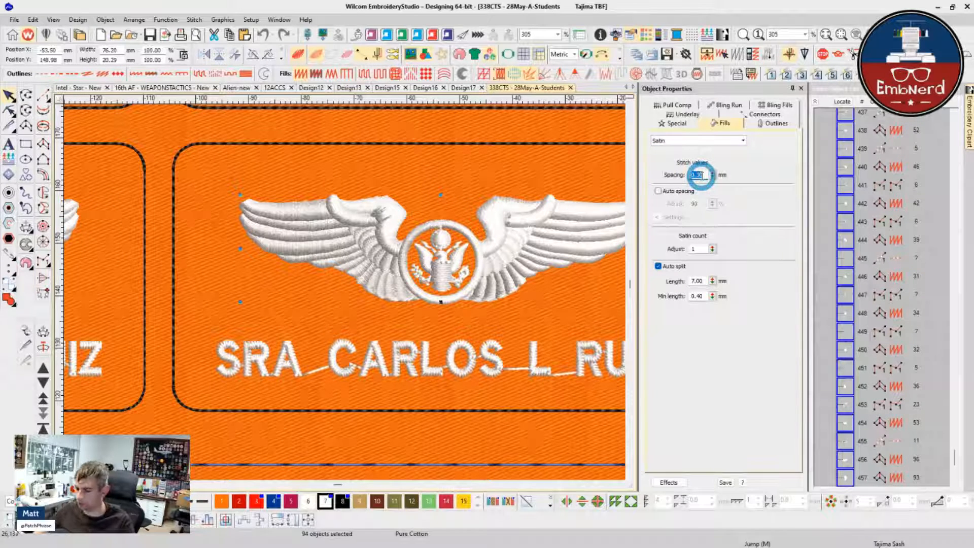
key("BackSpace")
type(".5")
key("Return")
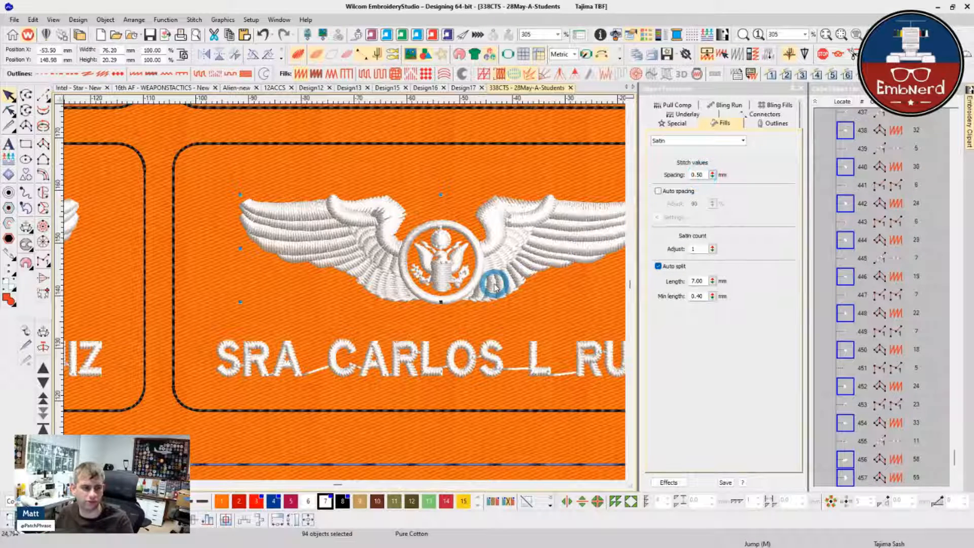
- Check the satin spacing of the name lettering on the lower-right tag and view the first name up close without realistic rendering
left_click(414, 348)
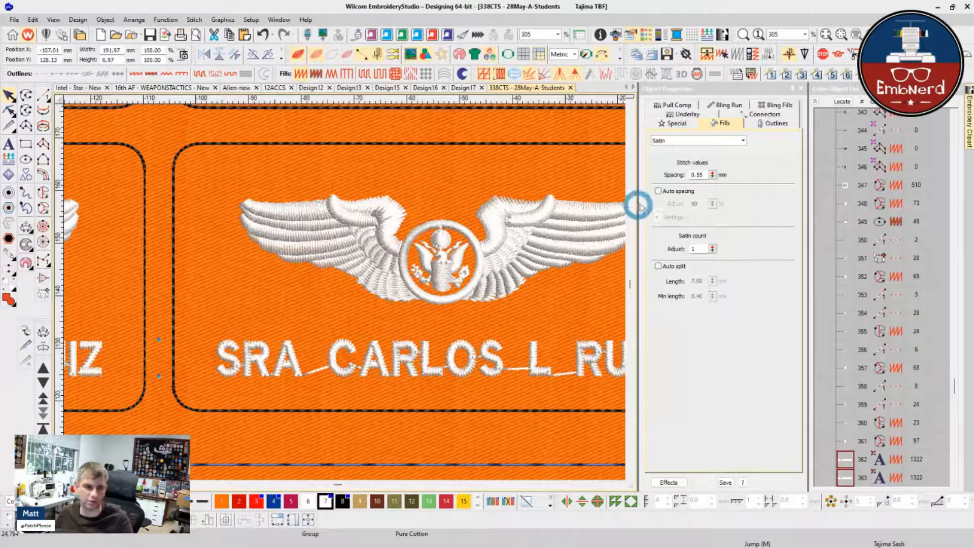
left_click(705, 176)
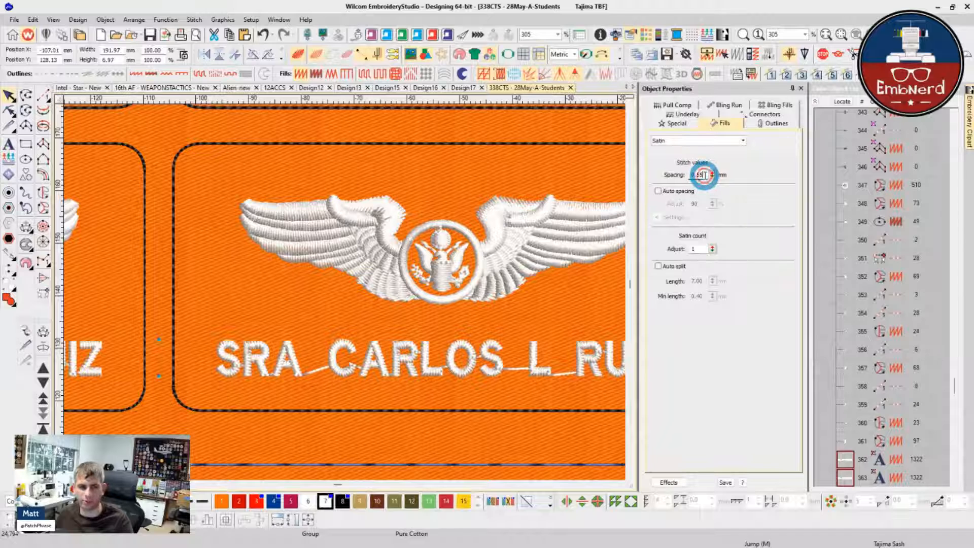
left_click(690, 191)
left_click(690, 190)
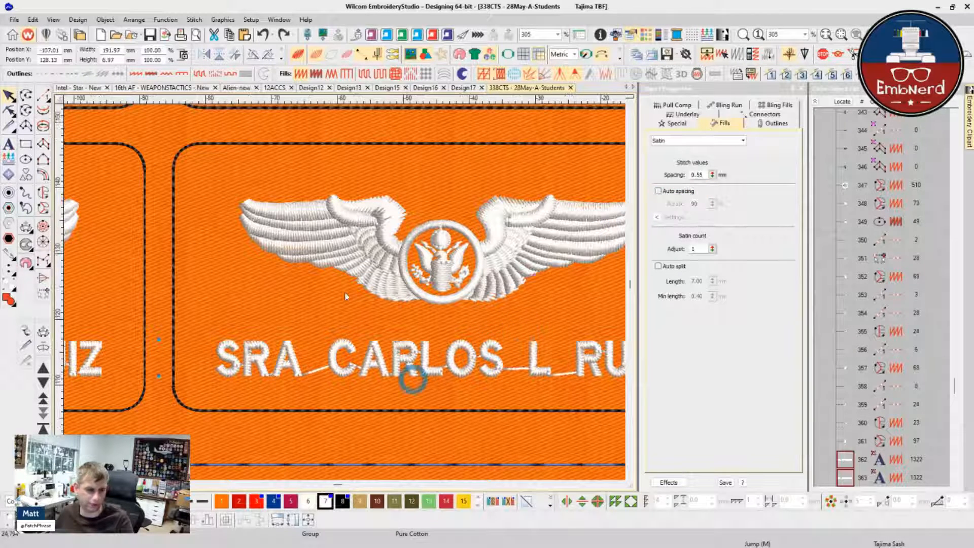
scroll(386, 330, "up", 3)
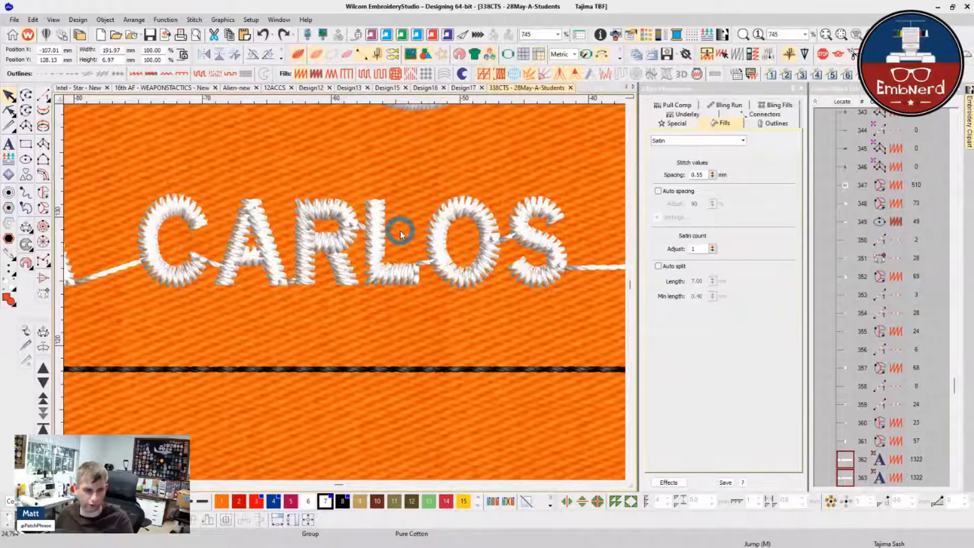
key("t")
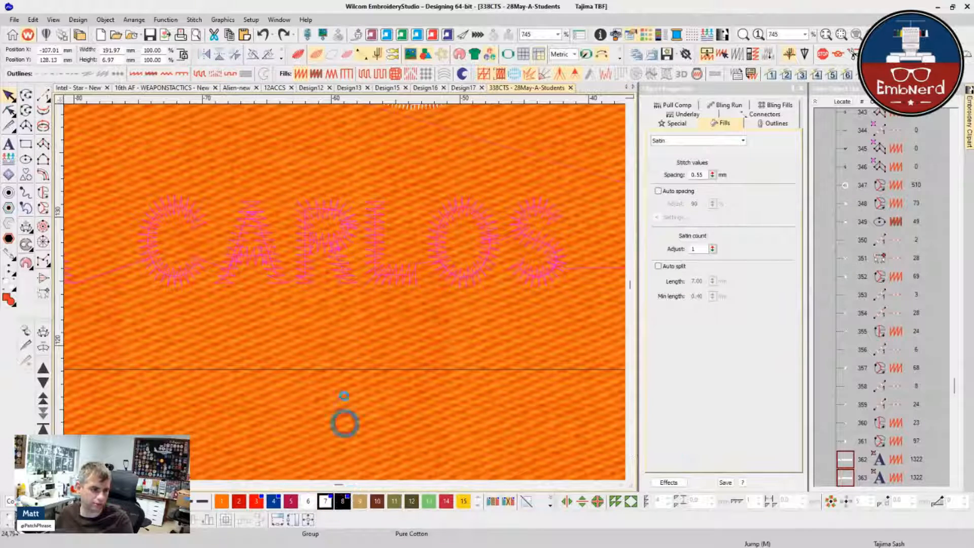
- Try black on the name lettering, undo it, and compare the stitching by undoing and redoing the recent edits
left_click(344, 499)
key("Escape")
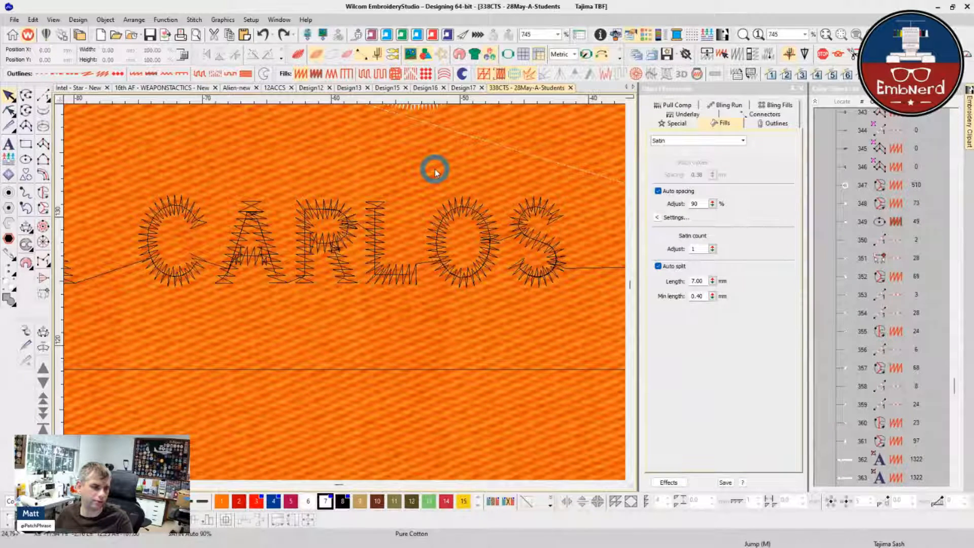
left_click(398, 211)
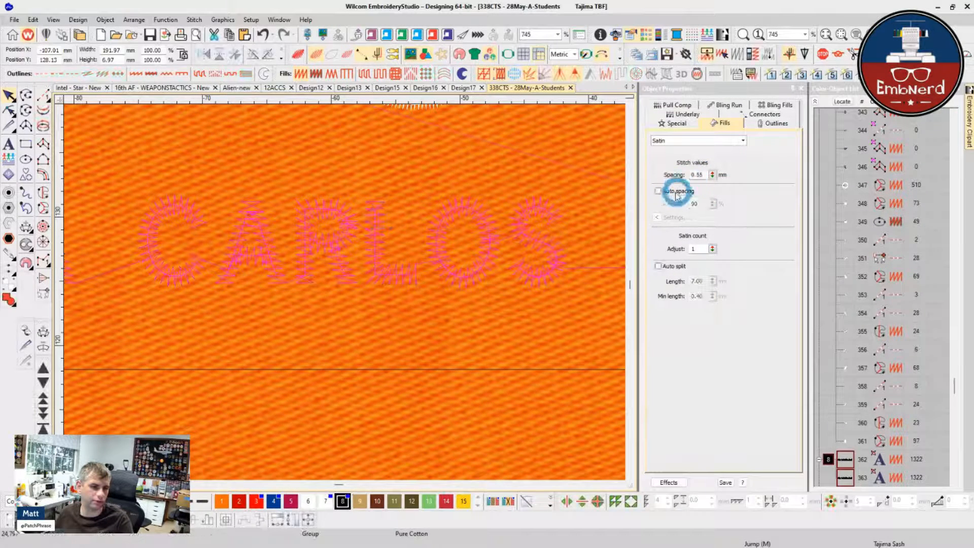
key("ctrl+y")
key("ctrl+y")
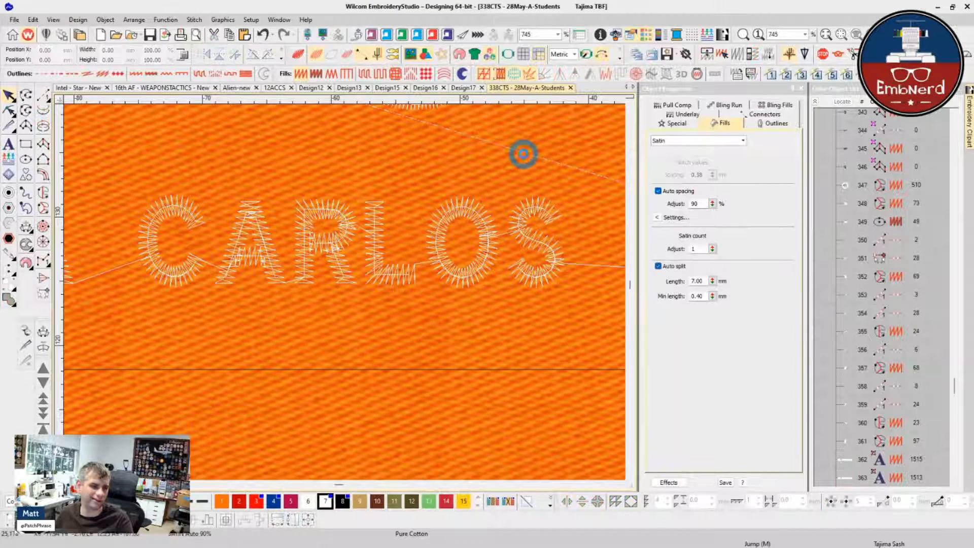
key("ctrl+z")
key("ctrl+y")
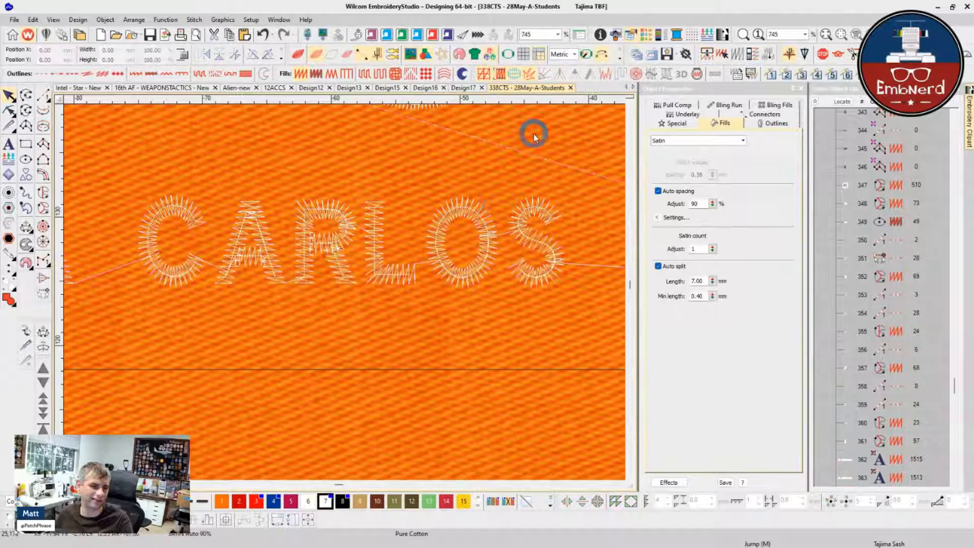
- Place a copy of the name lettering about 8 mm below the original with a fixed satin spacing of 0.55 mm
left_click(474, 215)
left_click_drag(474, 215, 486, 319)
left_click(675, 191)
left_click(699, 175)
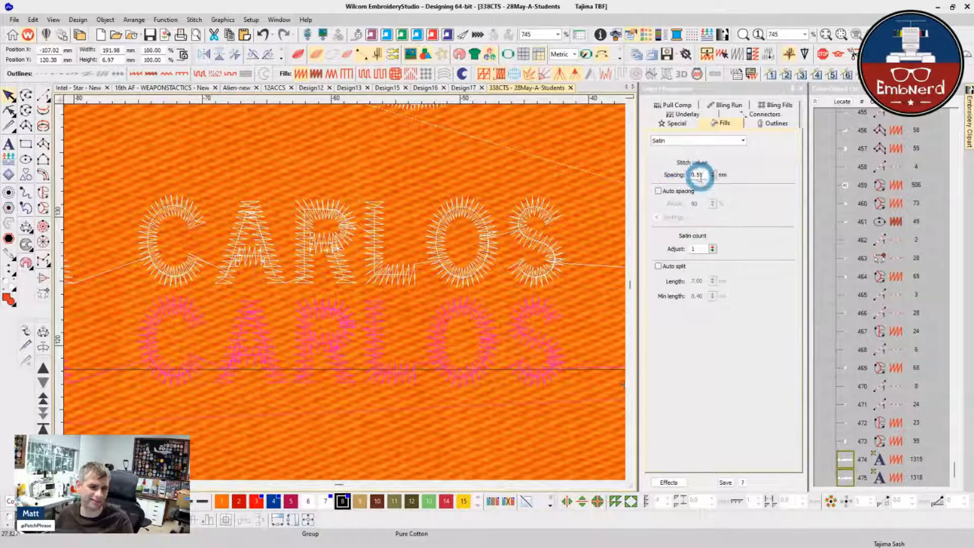
- Compare the satin fill settings and stitch density of the original name lettering and its copy, and clear the selection
left_click(492, 176)
left_click(468, 309)
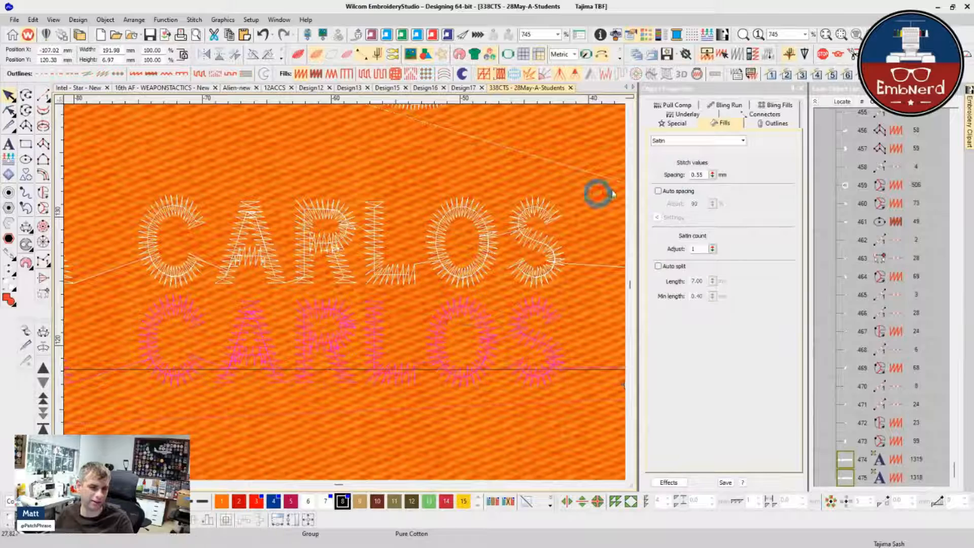
left_click(492, 231)
left_click(670, 191)
left_click(509, 157)
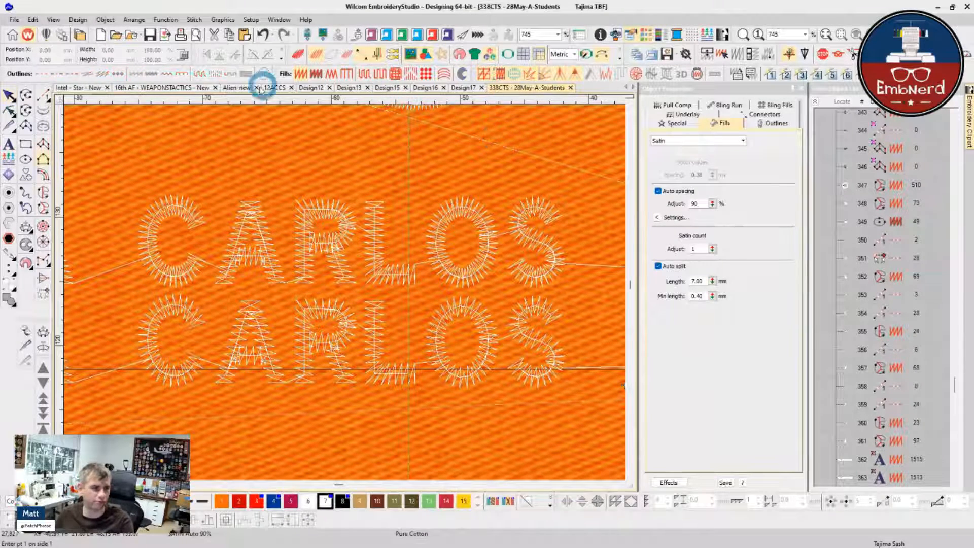
- Return to the 12ACCS design and show the whole dragon patch
left_click(275, 89)
scroll(333, 175, "down", 1)
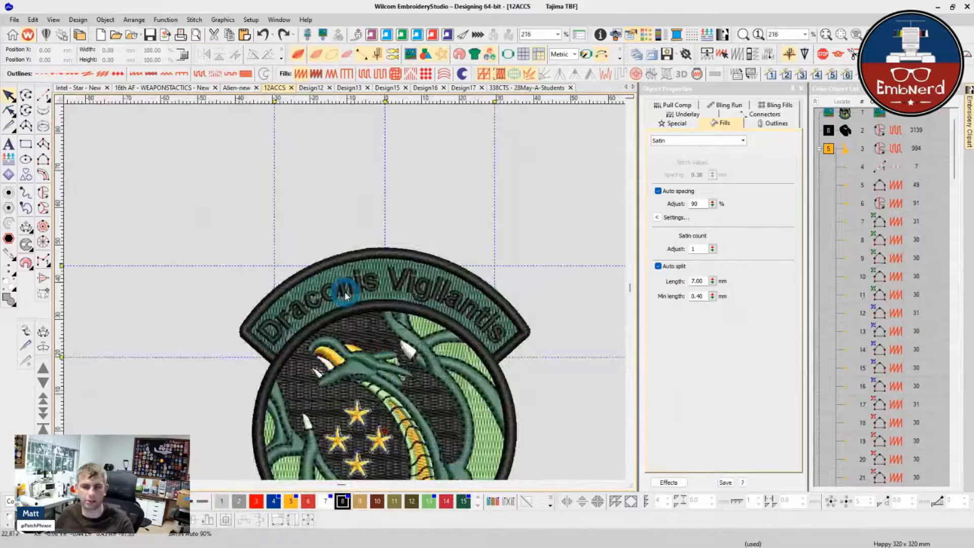
key("0")
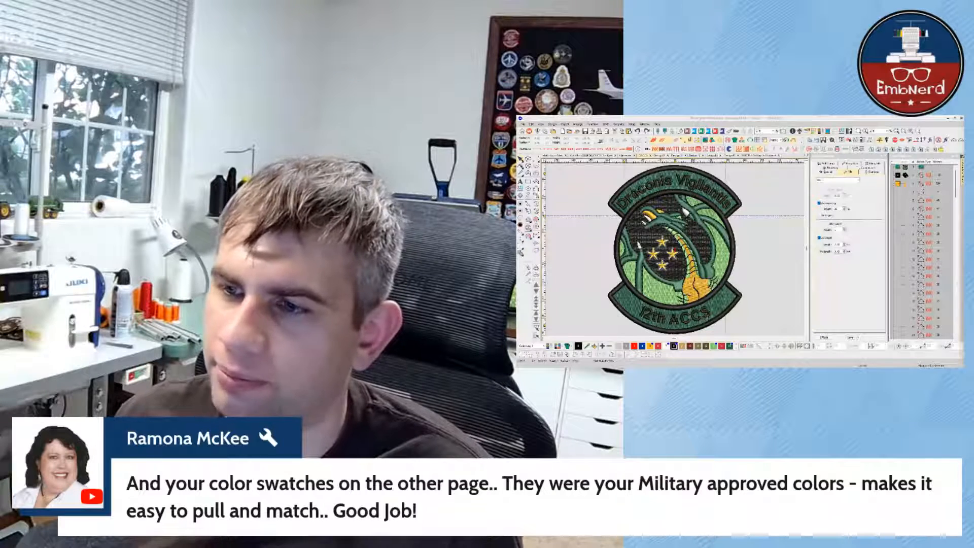
- Look through the other open designs and show the one containing the row of colour swatches
left_click(712, 157)
left_click(692, 157)
left_click(670, 156)
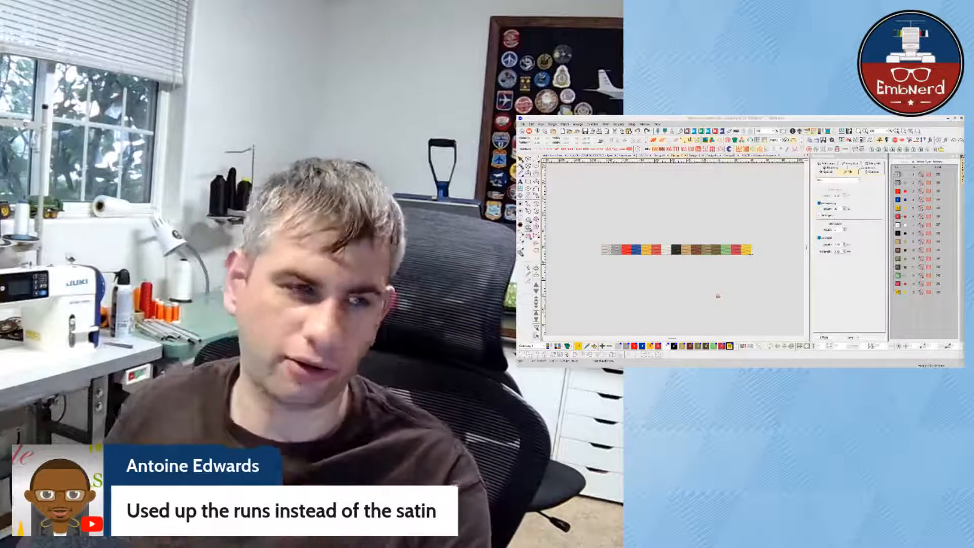
- Digitize an open curved line from above the colour swatches down across the swatch row
left_click(536, 159)
left_click(685, 187)
left_click(705, 205)
left_click(712, 216)
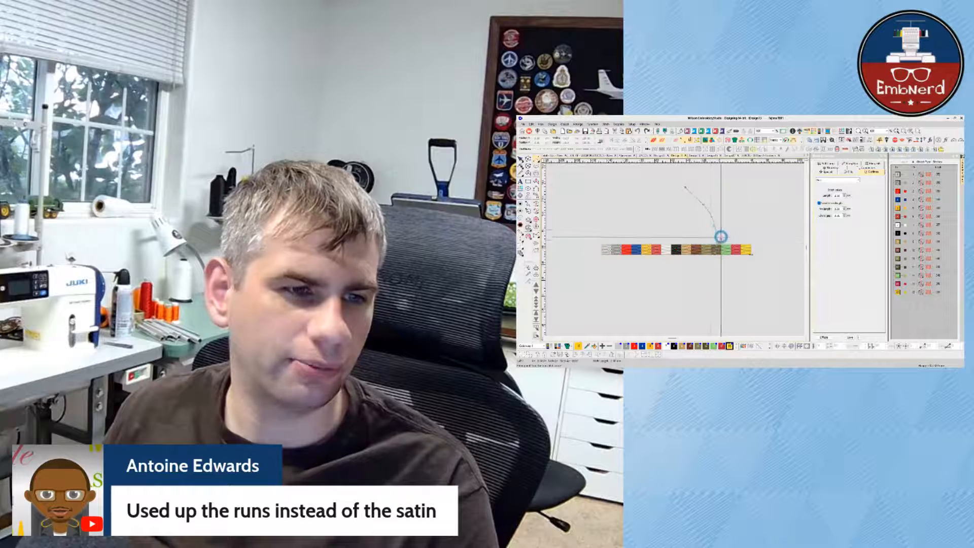
scroll(720, 234, "up", 2)
scroll(663, 234, "up", 2)
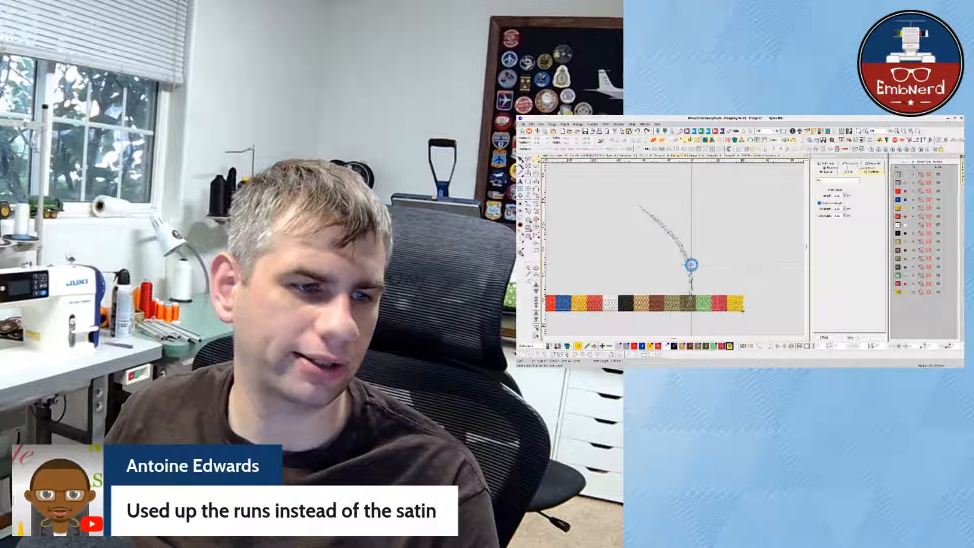
key("Return")
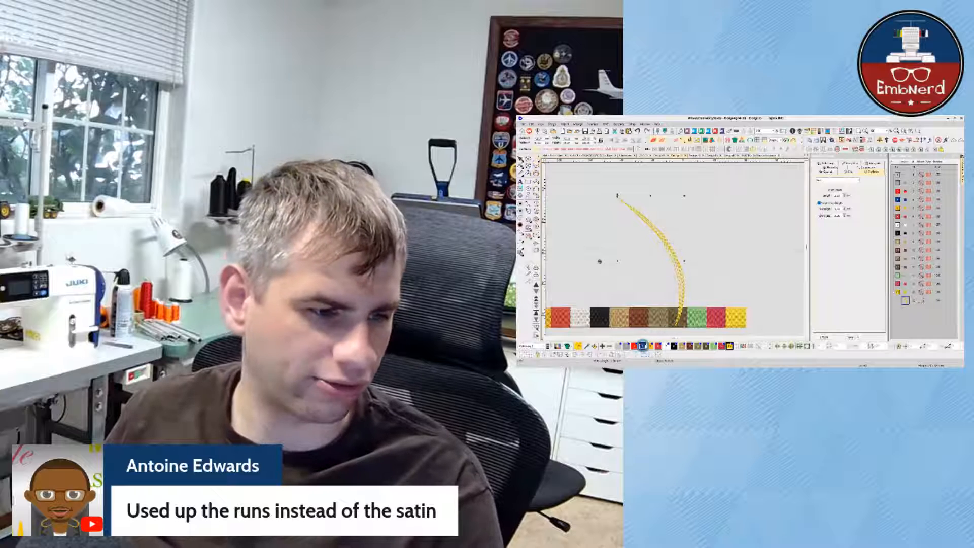
- Recolour the curved line to black and inspect its stitches
left_click(675, 346)
scroll(669, 253, "down", 2)
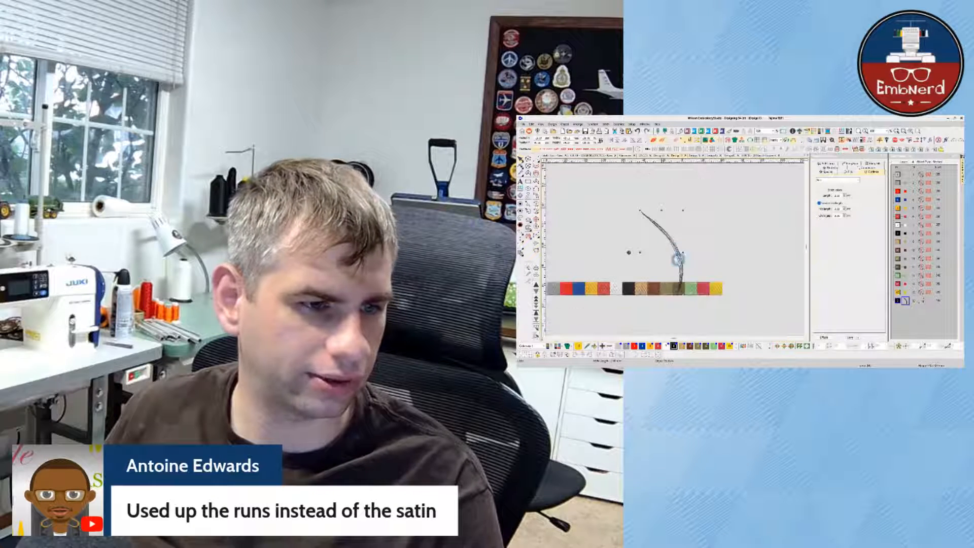
left_click_drag(684, 294, 670, 268)
scroll(671, 251, "up", 3)
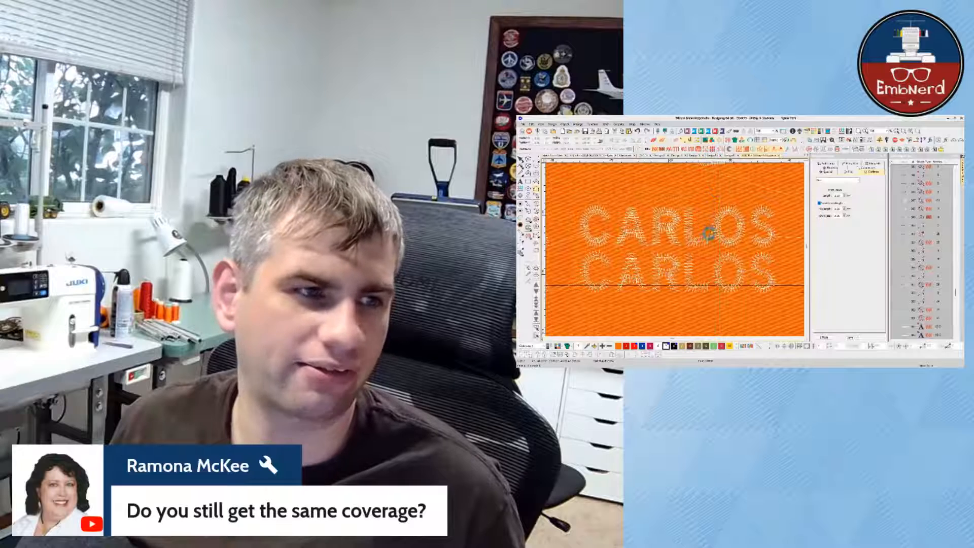
- In the 12ACCS design, select the Draconis Vigilantis lettering on the upper banner and show its fill properties
left_click(645, 156)
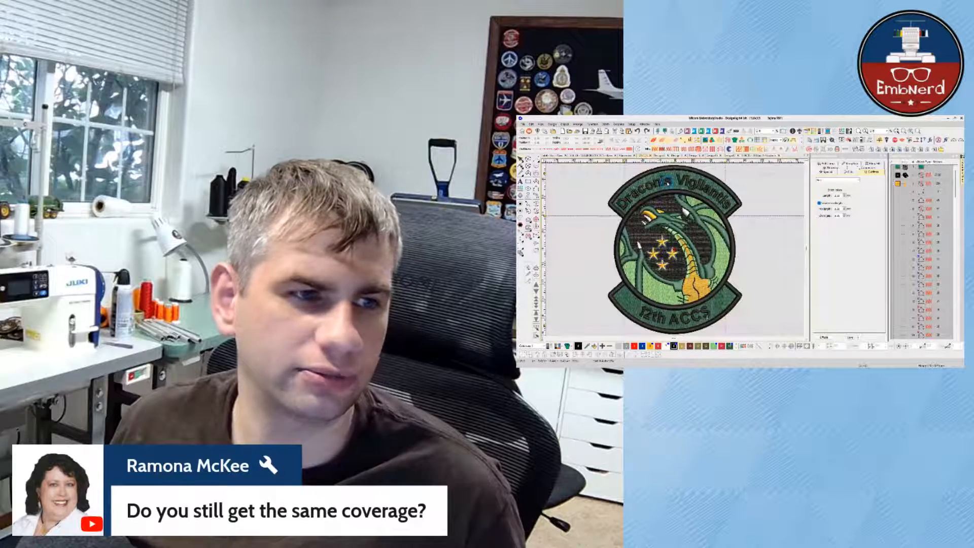
left_click(668, 182)
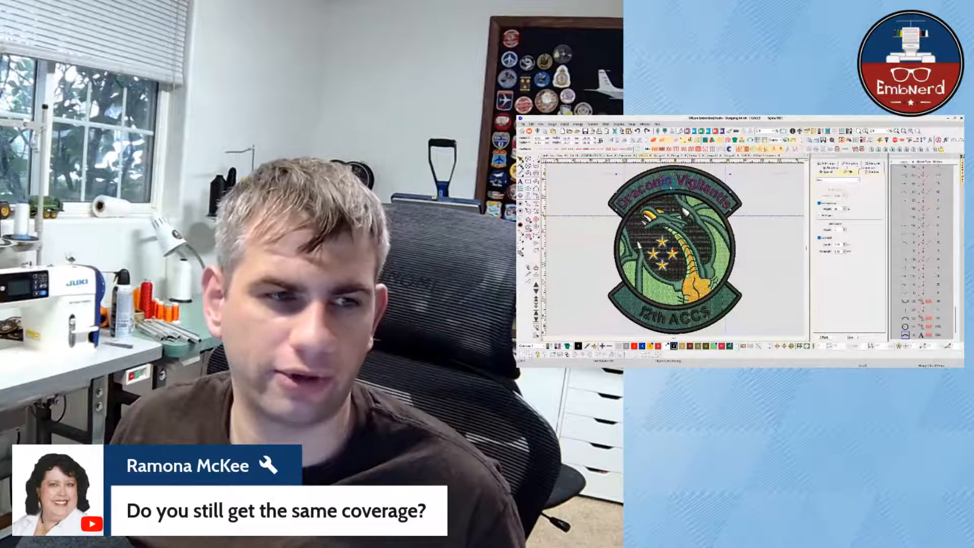